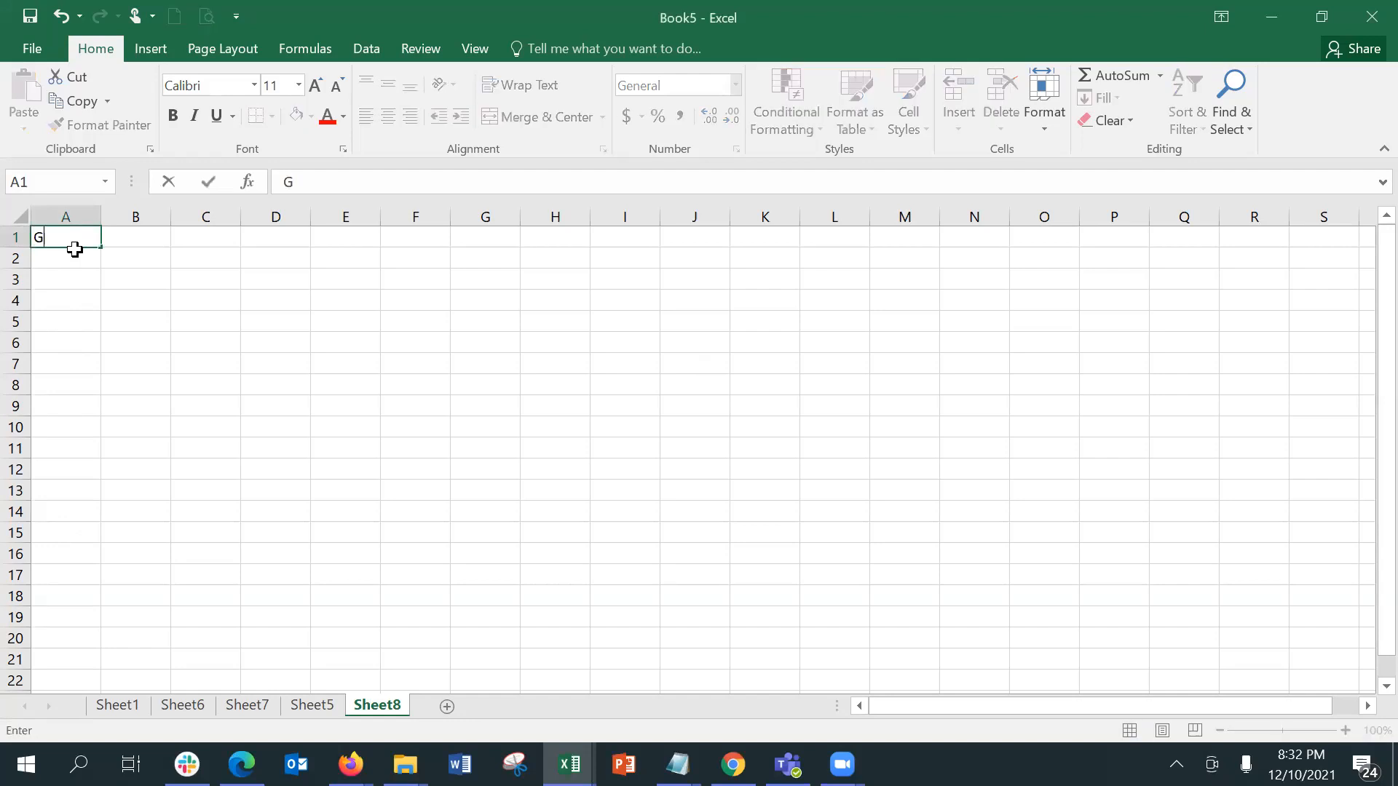
Step: Enter the title "Graphs & Charts" in cell A1 and fit column A's width to it
{"action": "type", "text": "& Charts"}
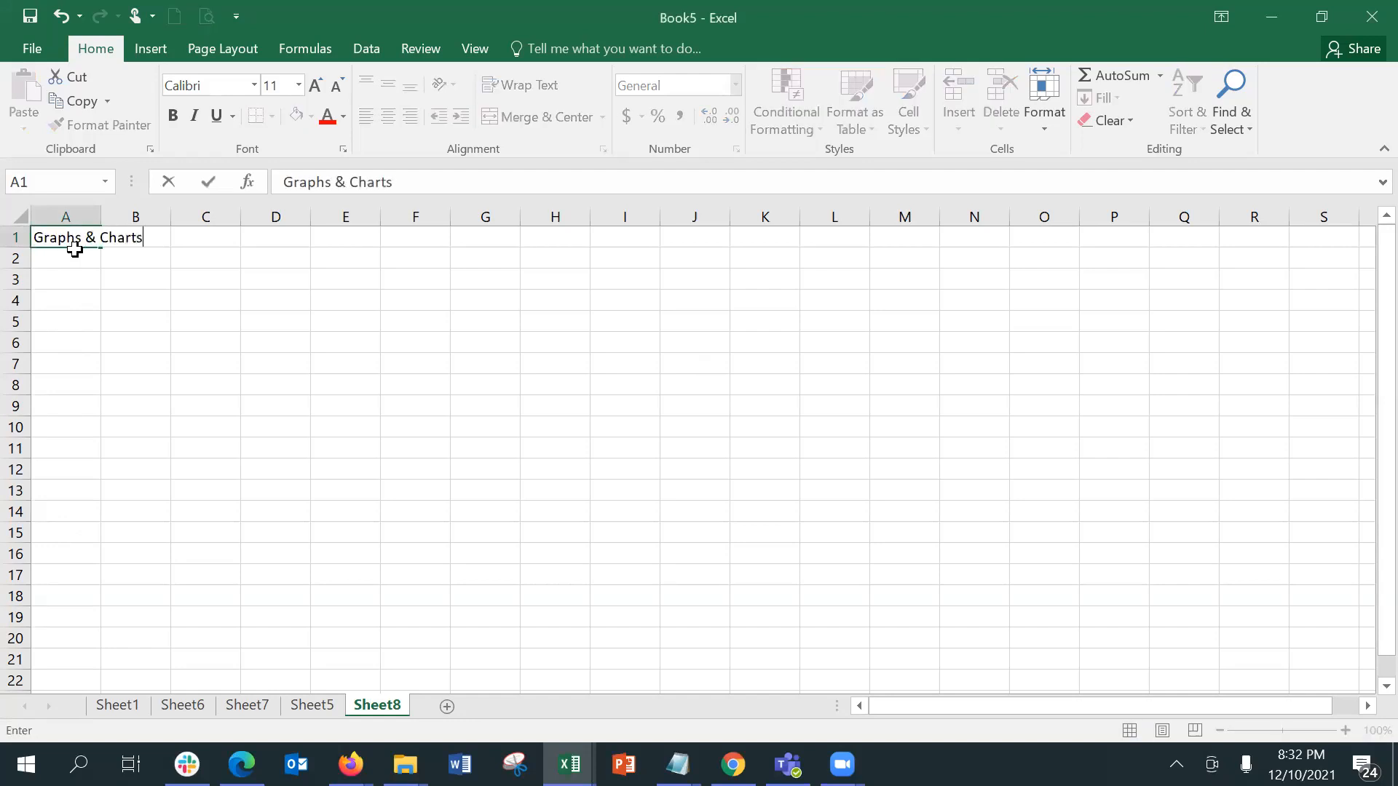
{"action": "key", "text": "Return"}
{"action": "left_click_drag", "start_coordinate": [101, 213], "coordinate": [102, 213]}
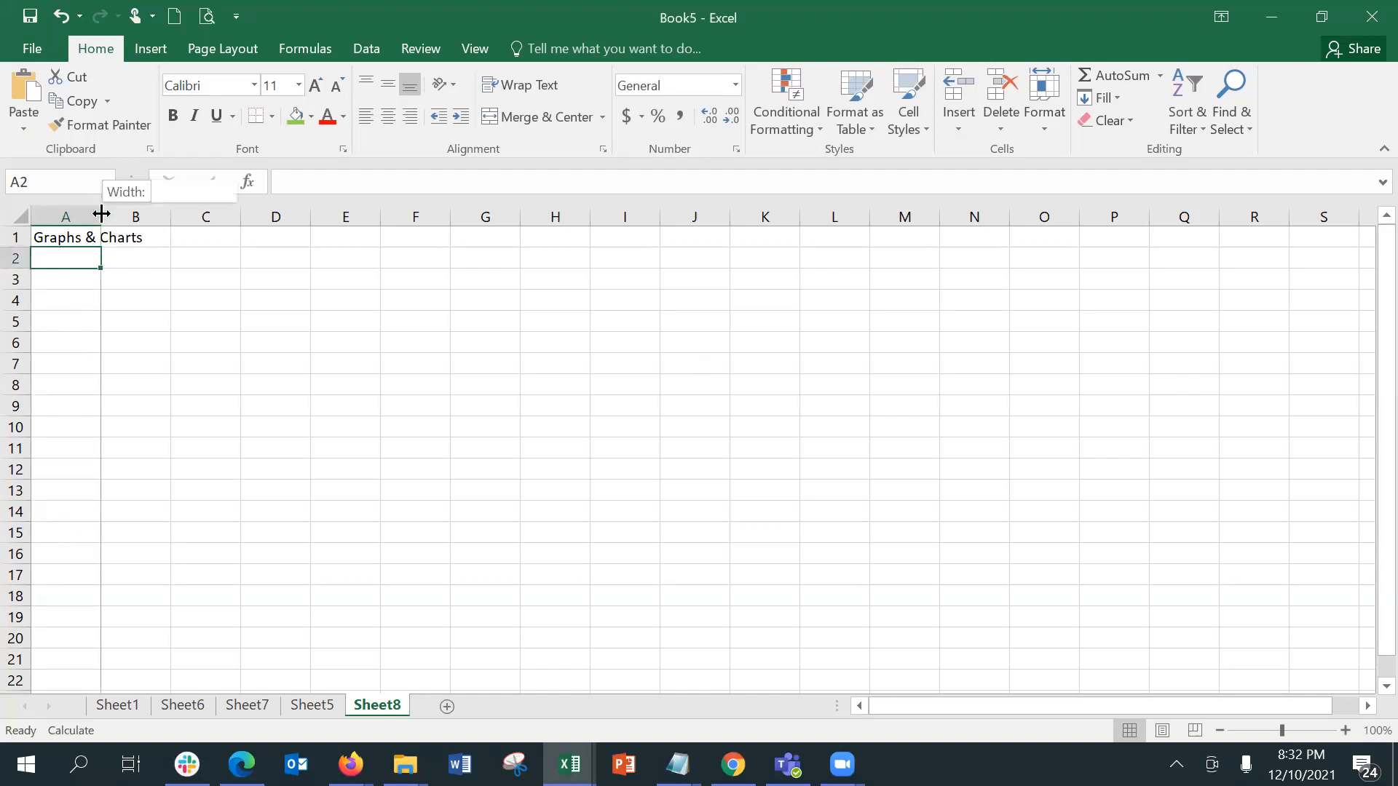
{"action": "double_click", "coordinate": [102, 214]}
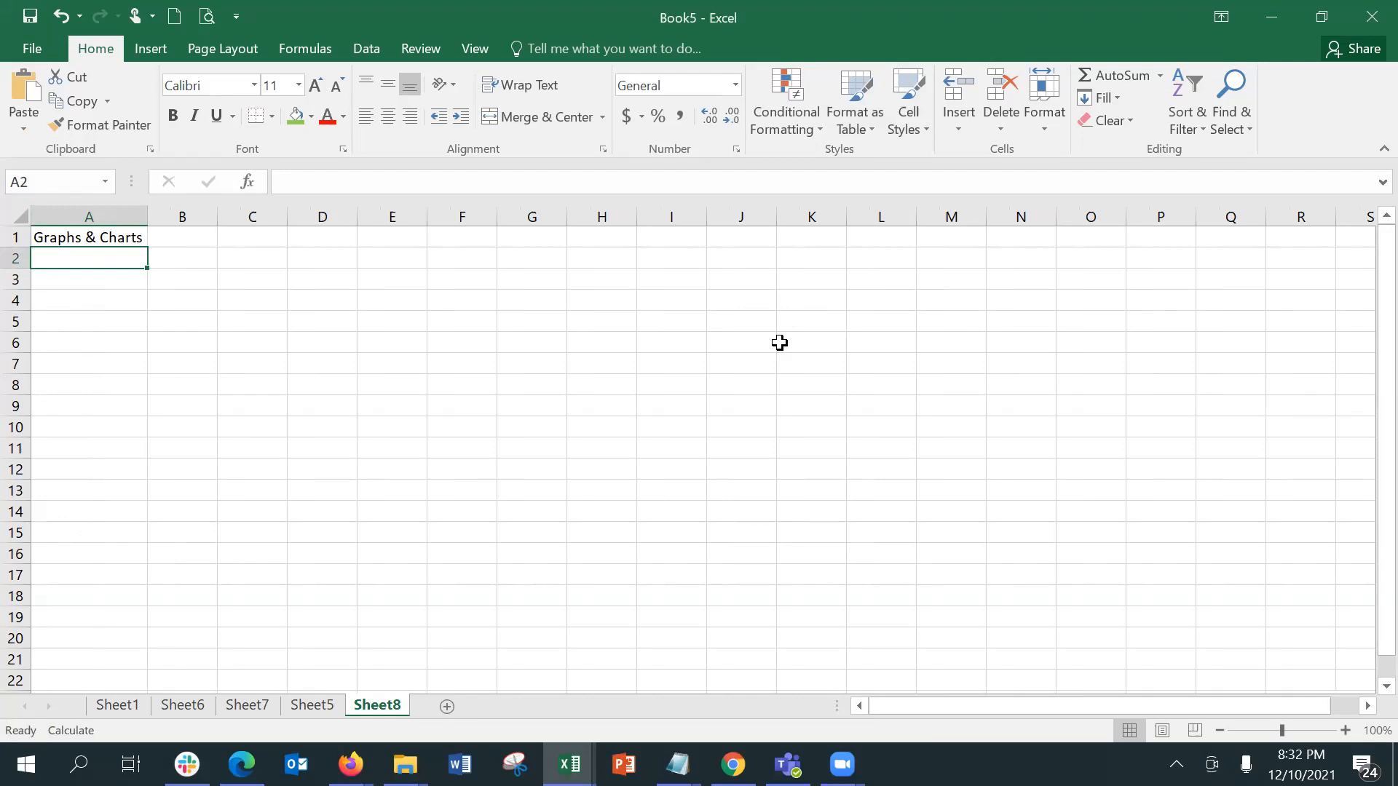
{"action": "left_click", "coordinate": [1297, 731]}
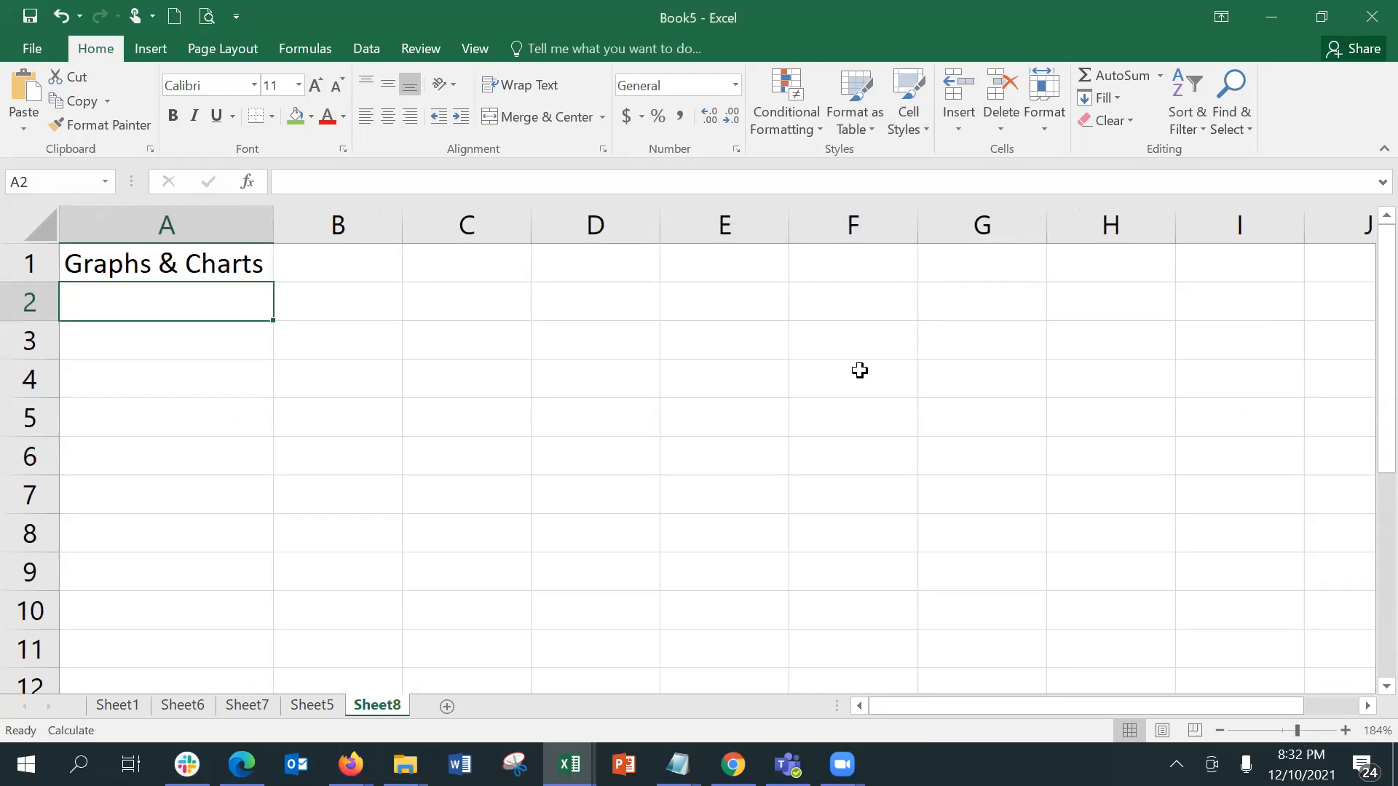
{"action": "left_click", "coordinate": [253, 344]}
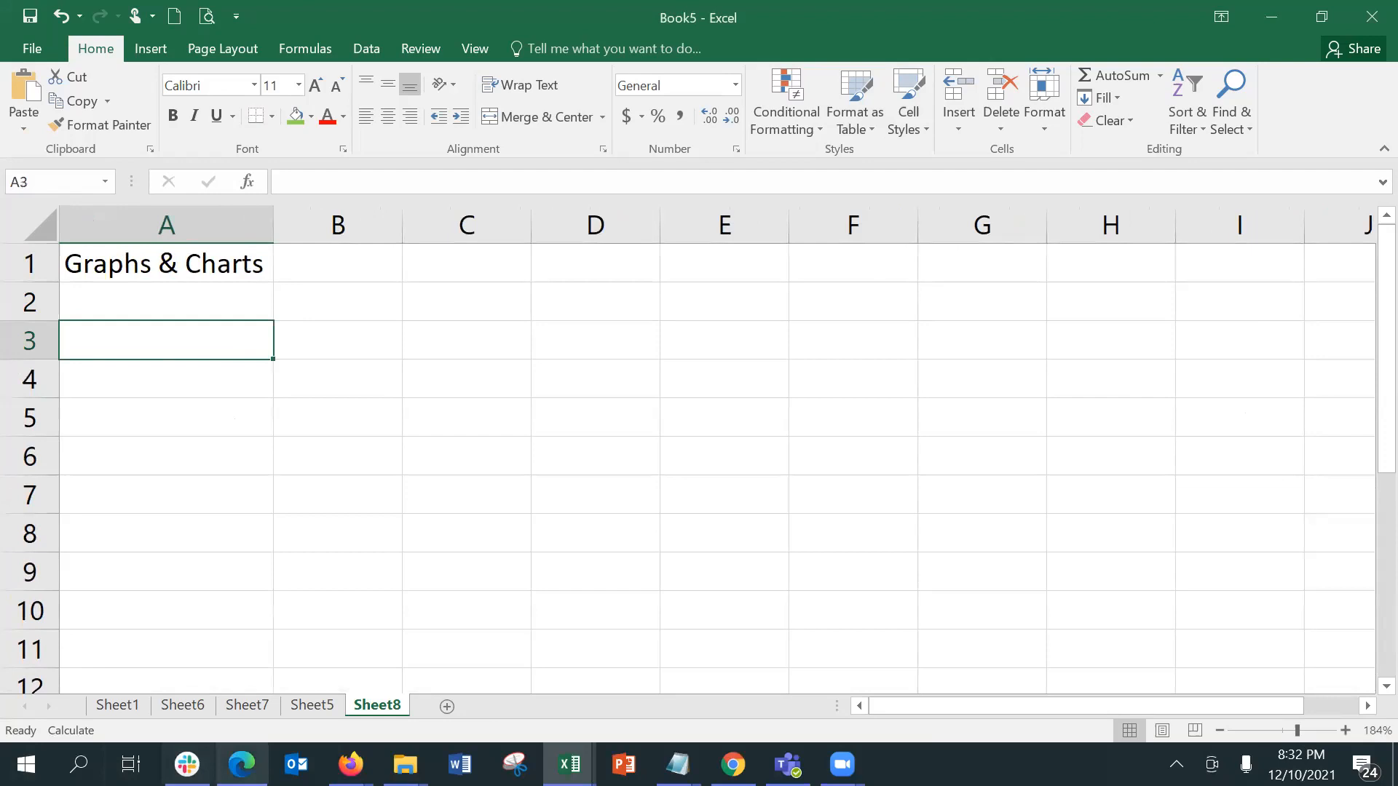
Step: Look through the existing data on Sheet5, Sheet7, Sheet6 and Sheet1, including the order tables on Sheet1
{"action": "left_click", "coordinate": [314, 708]}
{"action": "left_click", "coordinate": [251, 705]}
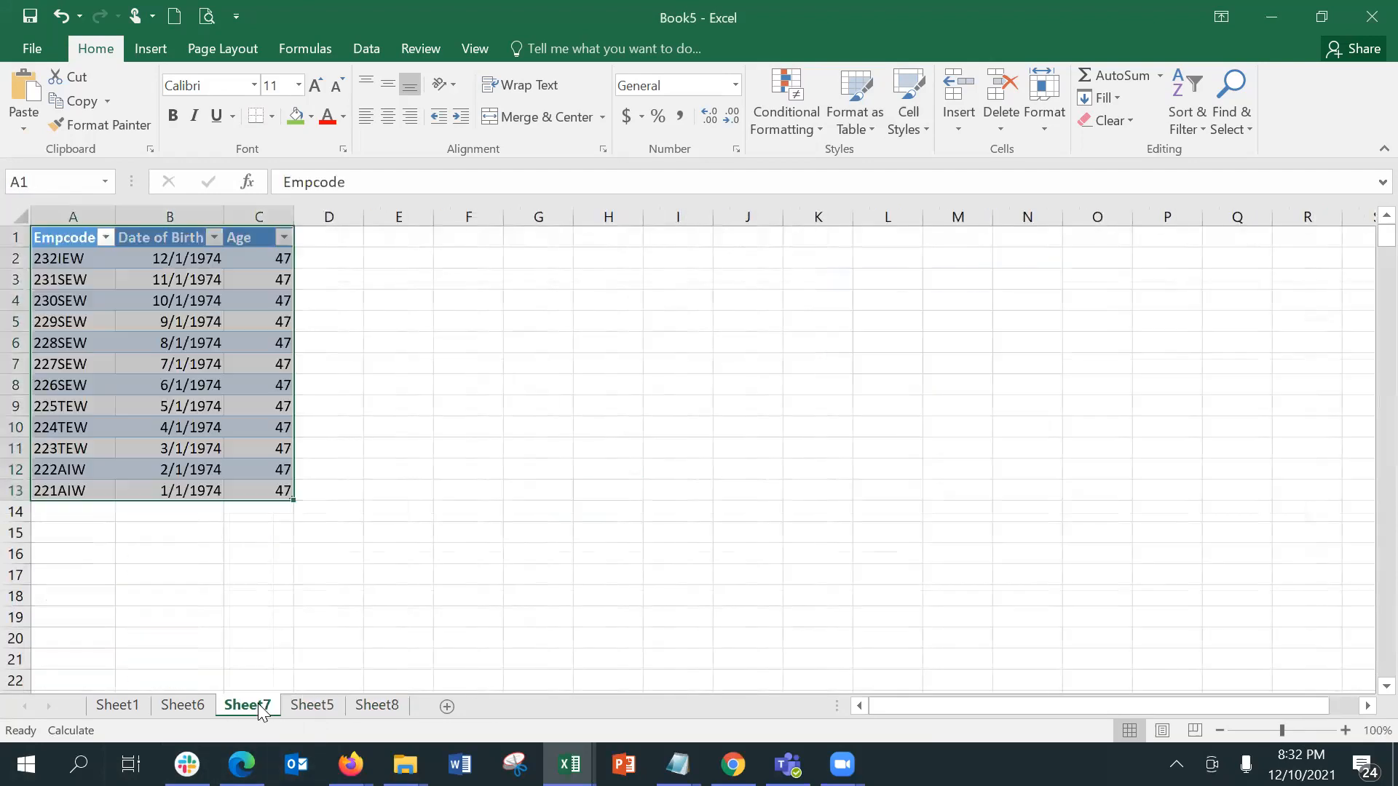
{"action": "left_click", "coordinate": [200, 700]}
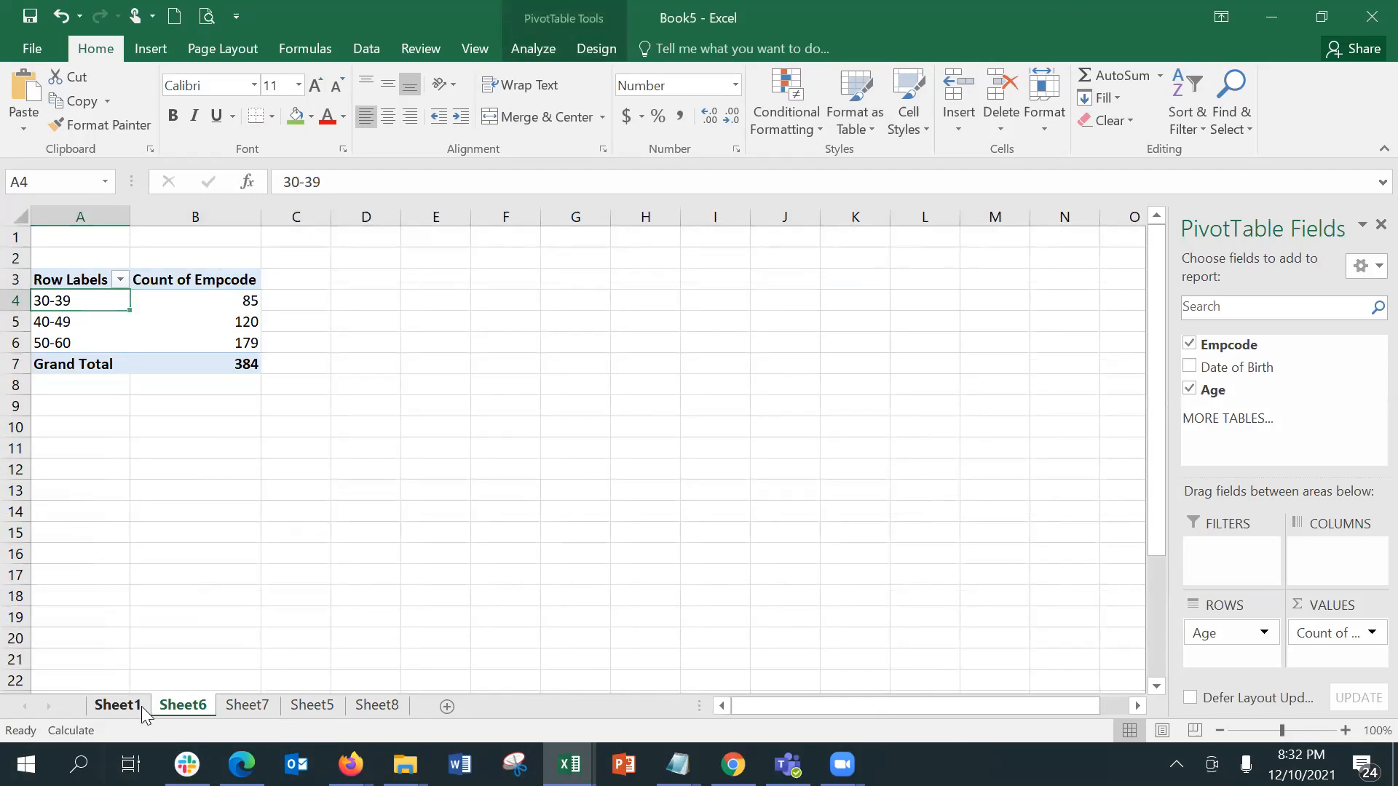
{"action": "left_click", "coordinate": [117, 705]}
{"action": "left_click", "coordinate": [340, 606]}
{"action": "key", "text": "Left"}
{"action": "key", "text": "Left"}
{"action": "key", "text": "Left"}
{"action": "key", "text": "Left"}
{"action": "key", "text": "Left"}
{"action": "key", "text": "Left"}
{"action": "key", "text": "Left"}
{"action": "key", "text": "Left"}
{"action": "key", "text": "Left"}
{"action": "key", "text": "Left"}
{"action": "key", "text": "Left"}
{"action": "key", "text": "Left"}
{"action": "key", "text": "Left"}
{"action": "key", "text": "Left"}
{"action": "key", "text": "Left"}
{"action": "key", "text": "Left"}
{"action": "key", "text": "Left"}
{"action": "key", "text": "Left"}
{"action": "key", "text": "Left"}
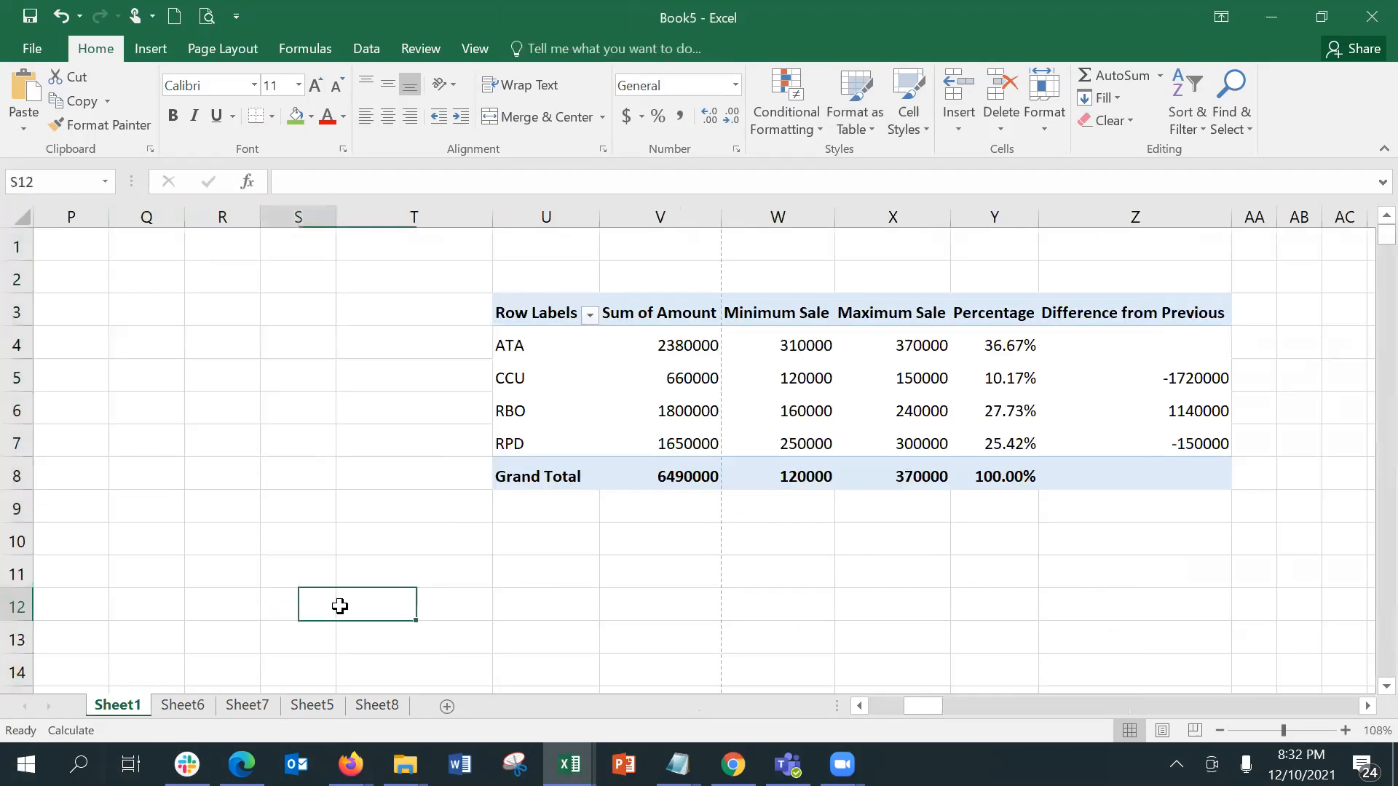
{"action": "key", "text": "Up"}
{"action": "key", "text": "Up"}
{"action": "key", "text": "Up"}
{"action": "key", "text": "Up"}
{"action": "key", "text": "Up"}
{"action": "key", "text": "Up"}
{"action": "key", "text": "Up"}
{"action": "key", "text": "Up"}
{"action": "key", "text": "Up"}
{"action": "key", "text": "Up"}
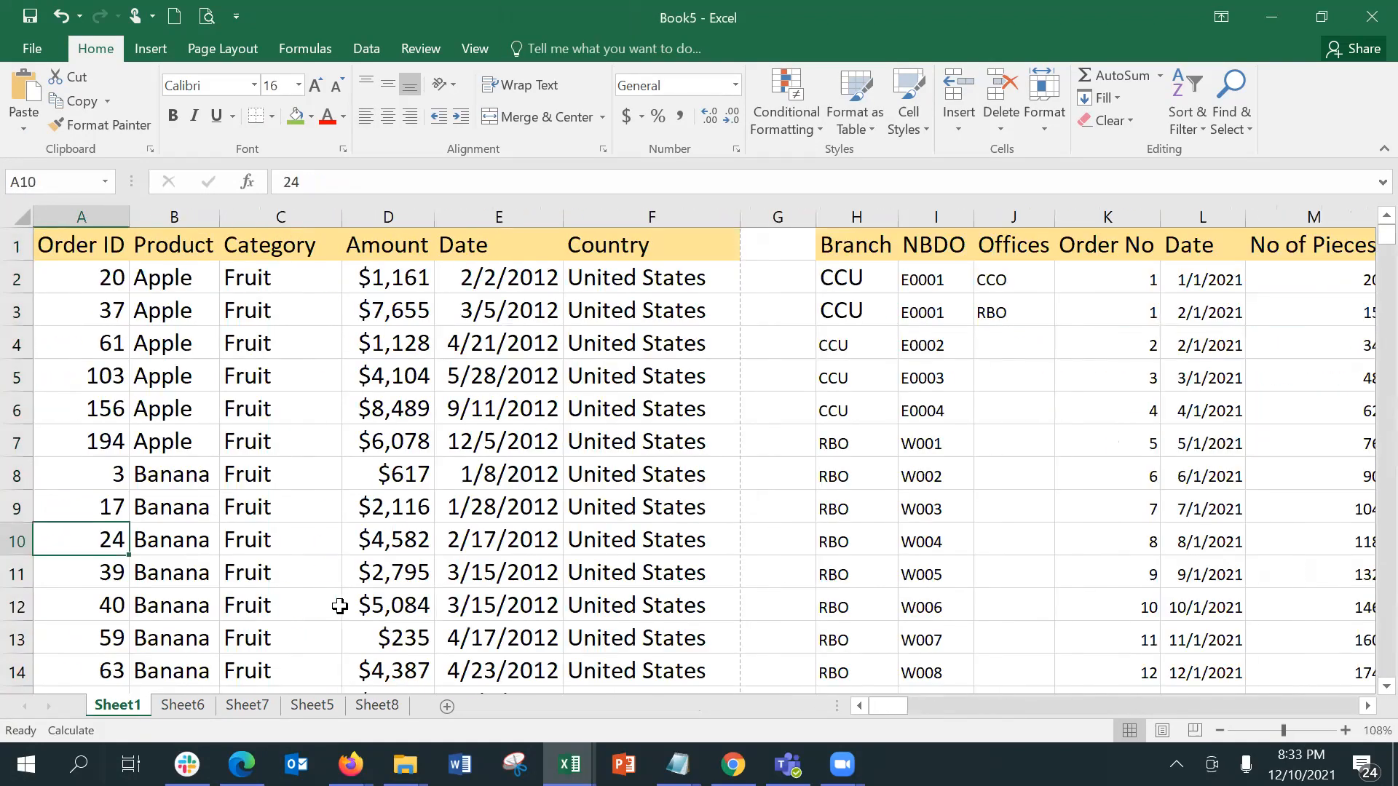
{"action": "key", "text": "Up"}
{"action": "key", "text": "Down"}
{"action": "key", "text": "Right"}
{"action": "key", "text": "Right"}
{"action": "key", "text": "Right"}
{"action": "key", "text": "Right"}
{"action": "key", "text": "Right"}
{"action": "key", "text": "Right"}
{"action": "key", "text": "Right"}
{"action": "key", "text": "Right"}
{"action": "key", "text": "Right"}
{"action": "key", "text": "Right"}
{"action": "key", "text": "Right"}
{"action": "key", "text": "Right"}
{"action": "key", "text": "Right"}
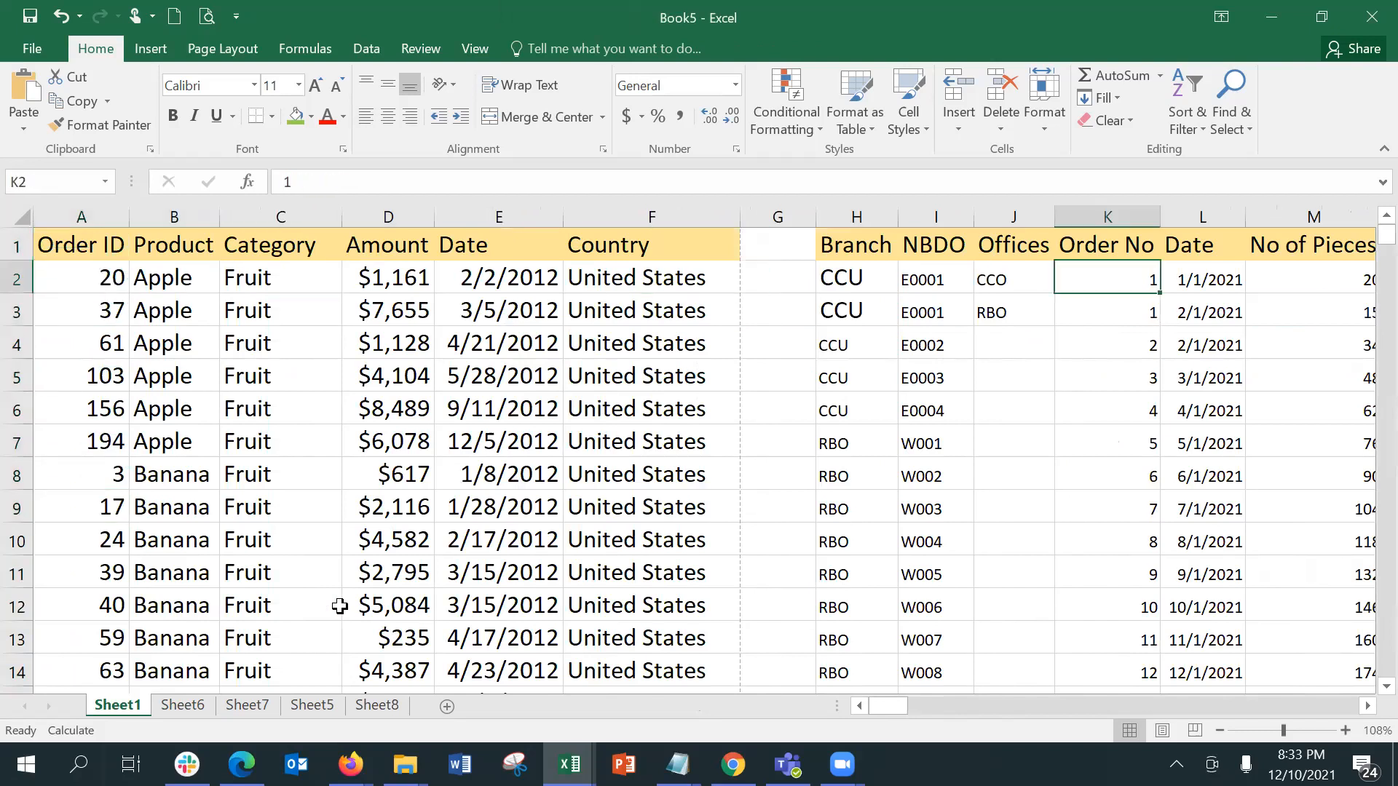
{"action": "key", "text": "Right"}
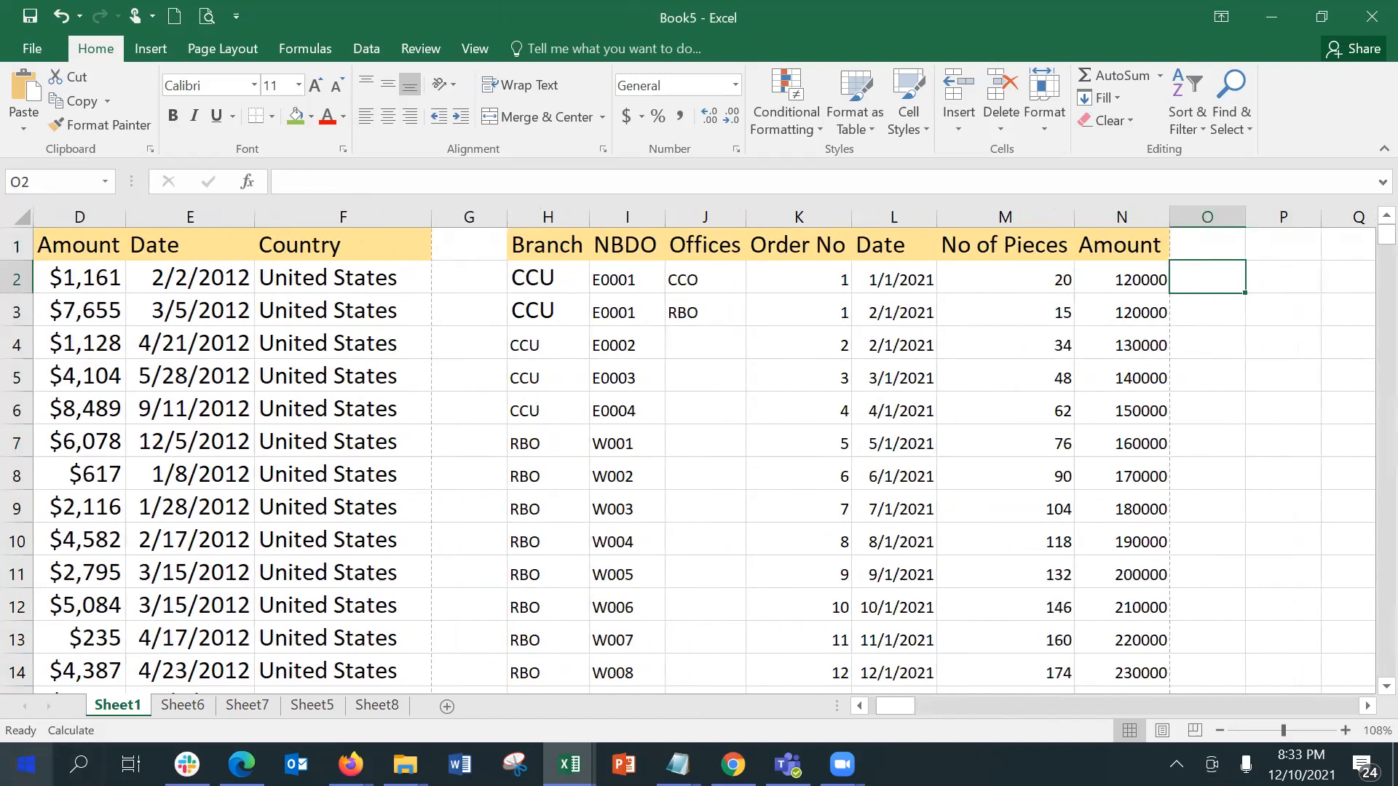
Step: Return to Sheet8 and enter the column headers "Category" in A3 and "Region" in B3
{"action": "left_click", "coordinate": [359, 708]}
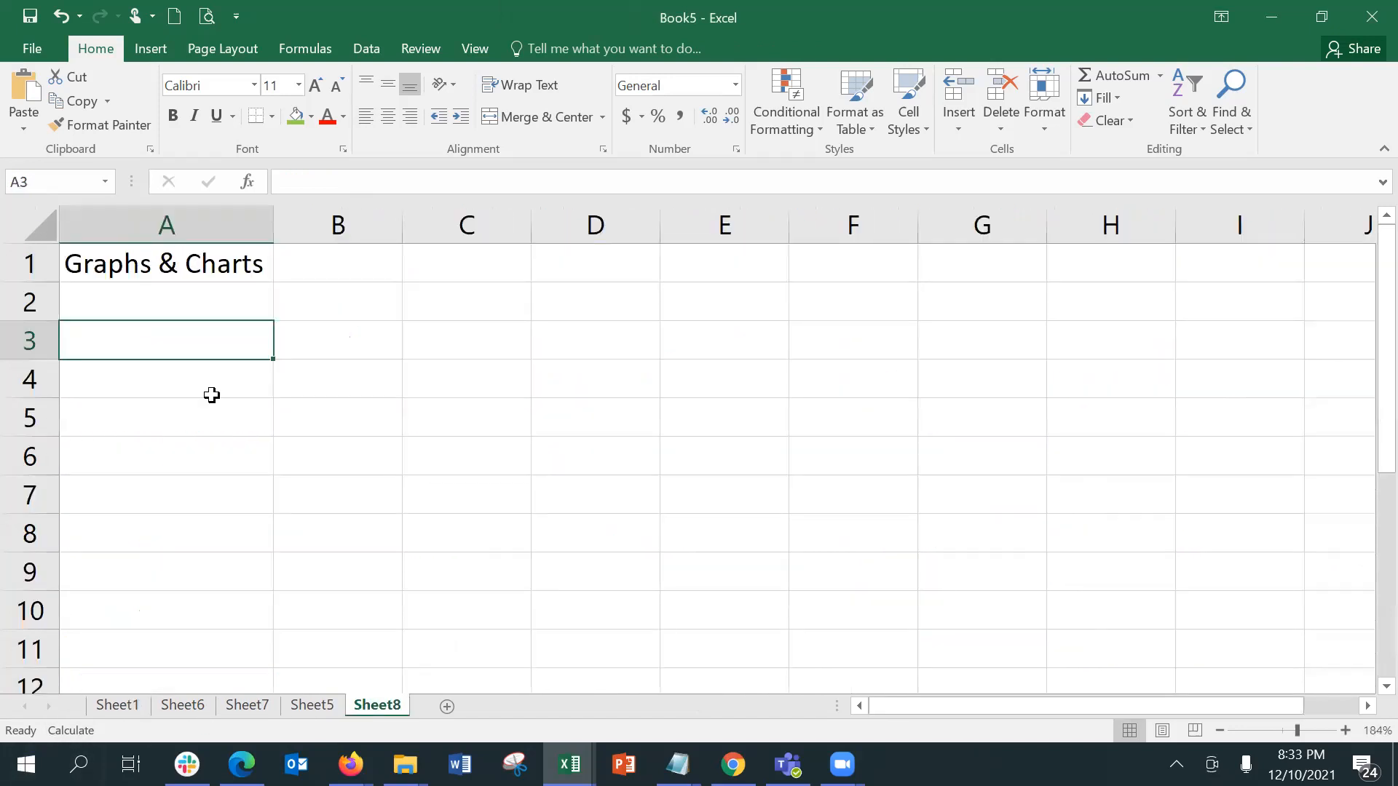
{"action": "type", "text": "Bar"}
{"action": "key", "text": "BackSpace"}
{"action": "key", "text": "BackSpace"}
{"action": "key", "text": "BackSpace"}
{"action": "type", "text": "C"}
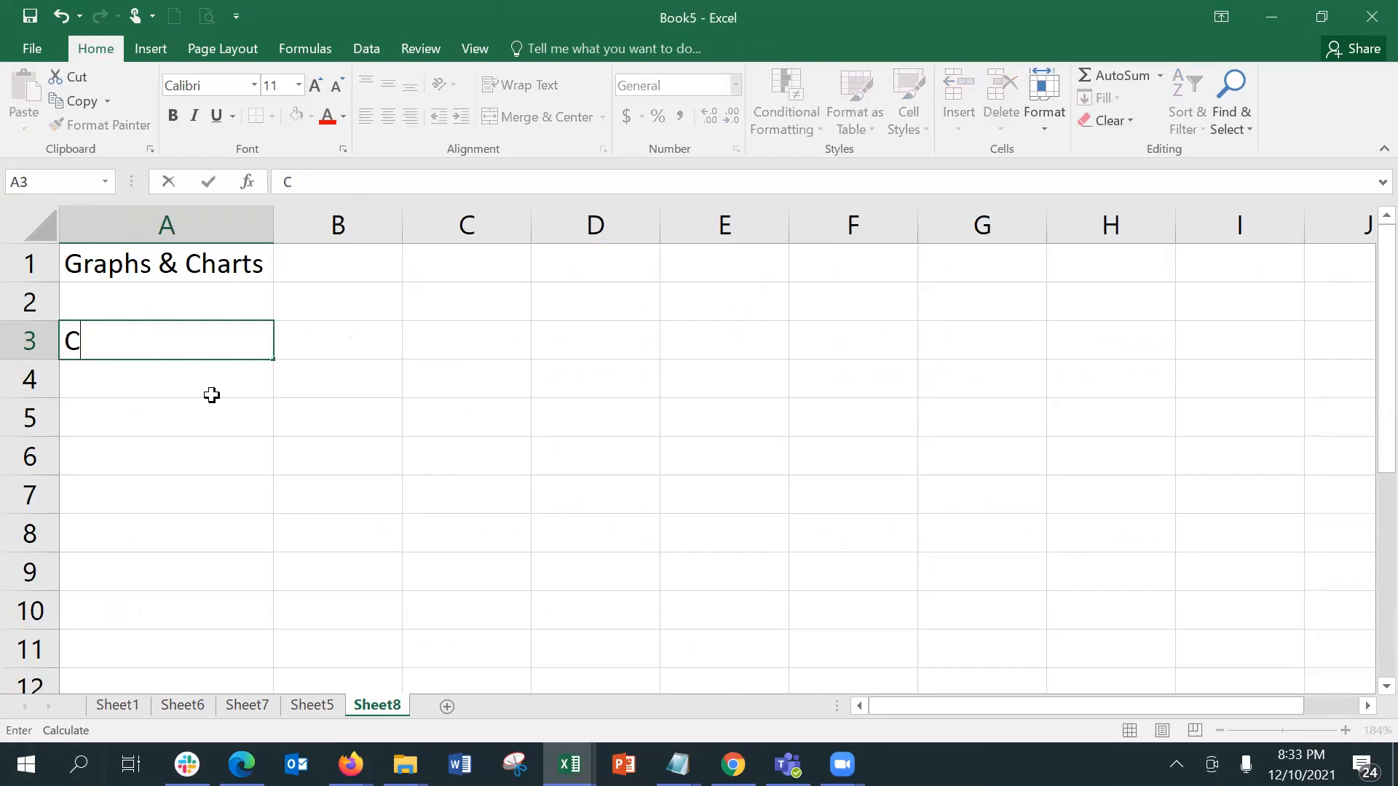
{"action": "type", "text": "ategory"}
{"action": "key", "text": "Tab"}
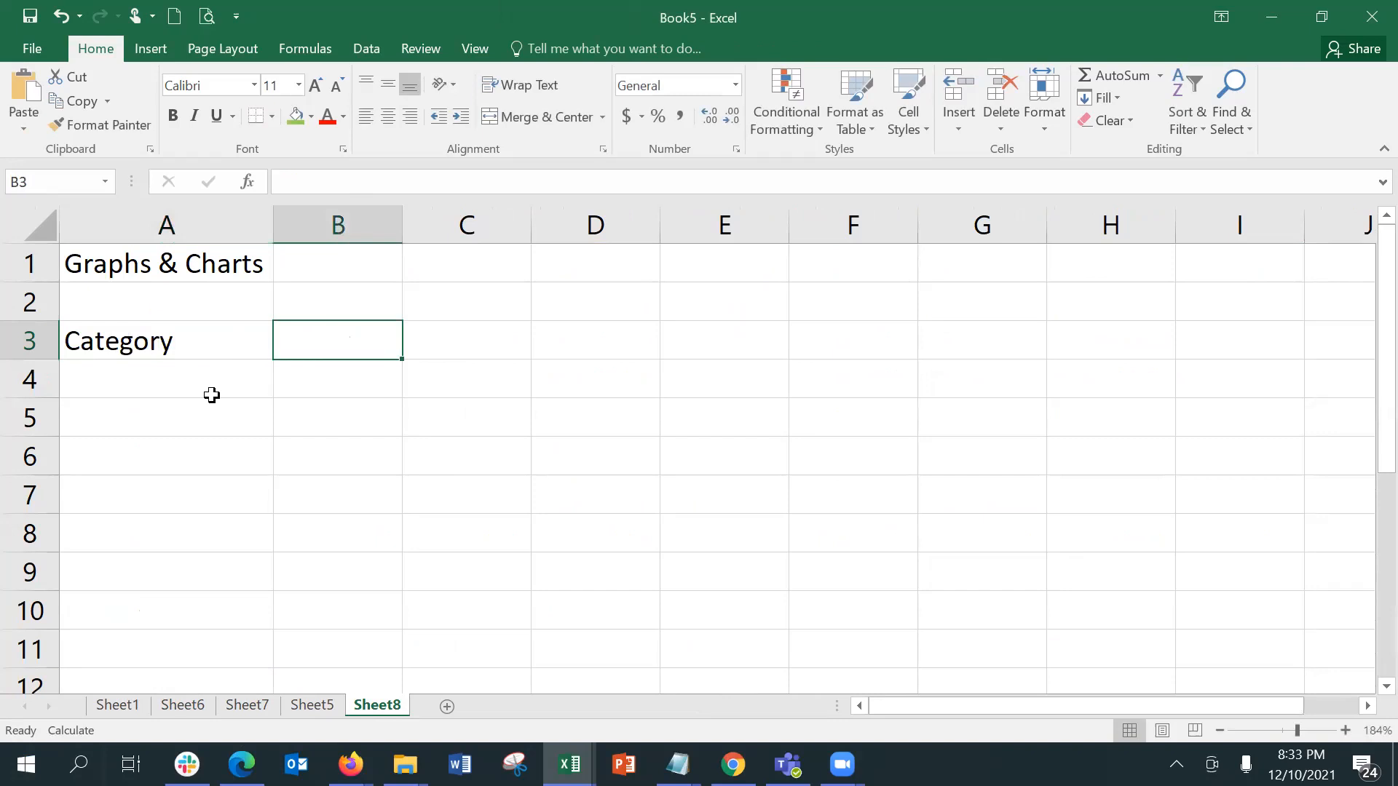
{"action": "type", "text": "Region"}
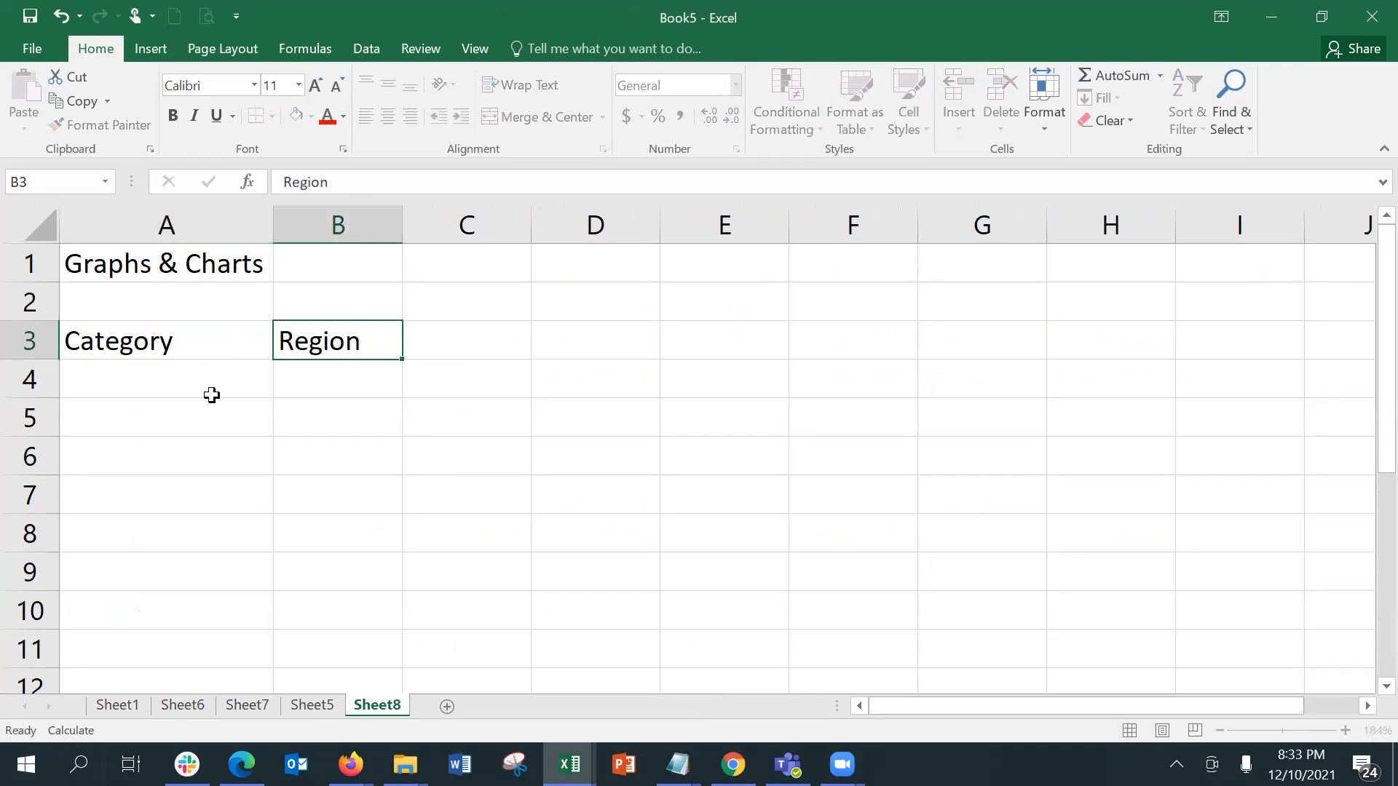
{"action": "key", "text": "Tab"}
Step: Enter the column headers "Amount" in C3 and "Vol" in D3
{"action": "type", "text": "Amp"}
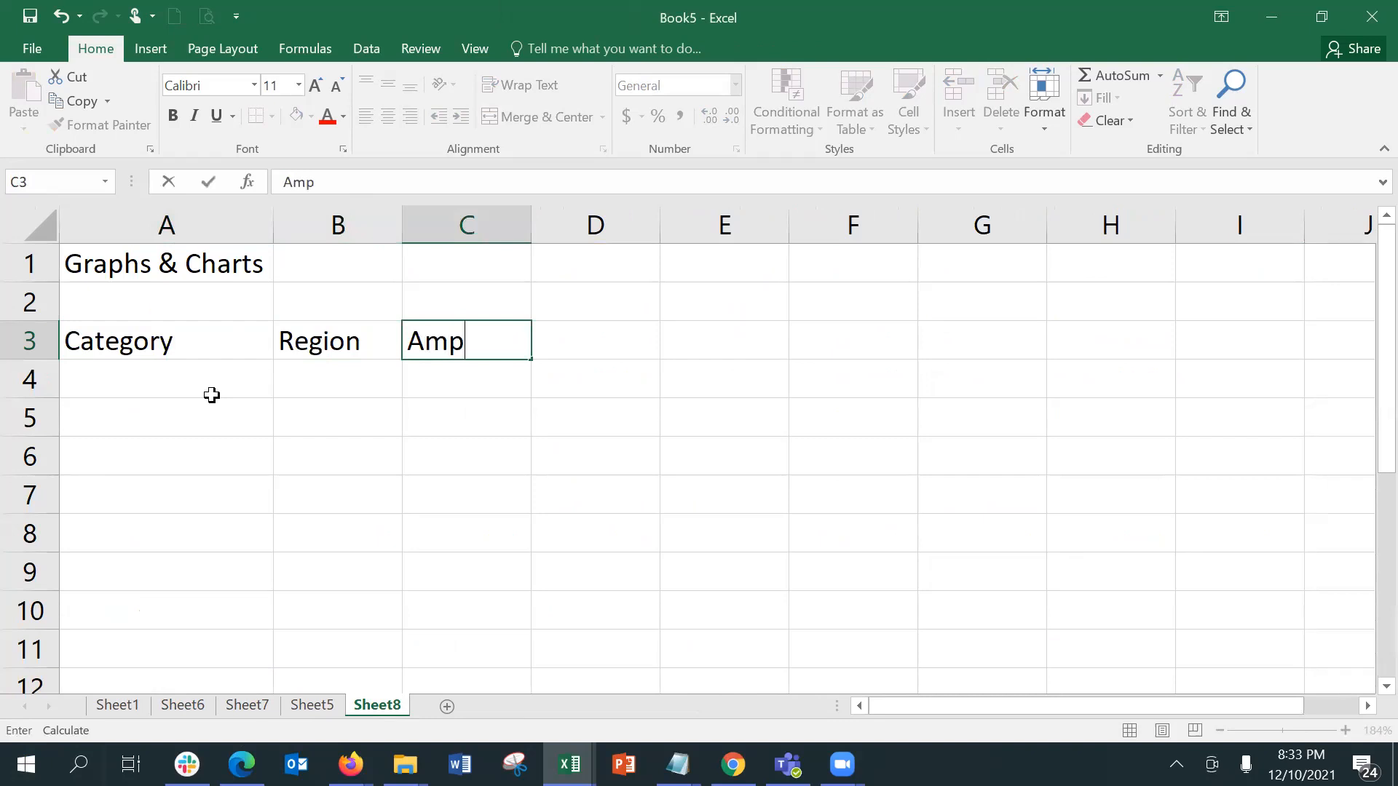
{"action": "key", "text": "BackSpace"}
{"action": "type", "text": "ount"}
{"action": "key", "text": "Tab"}
{"action": "type", "text": "V;"}
{"action": "key", "text": "BackSpace"}
{"action": "type", "text": "p;"}
{"action": "key", "text": "BackSpace"}
{"action": "key", "text": "BackSpace"}
{"action": "type", "text": "ol"}
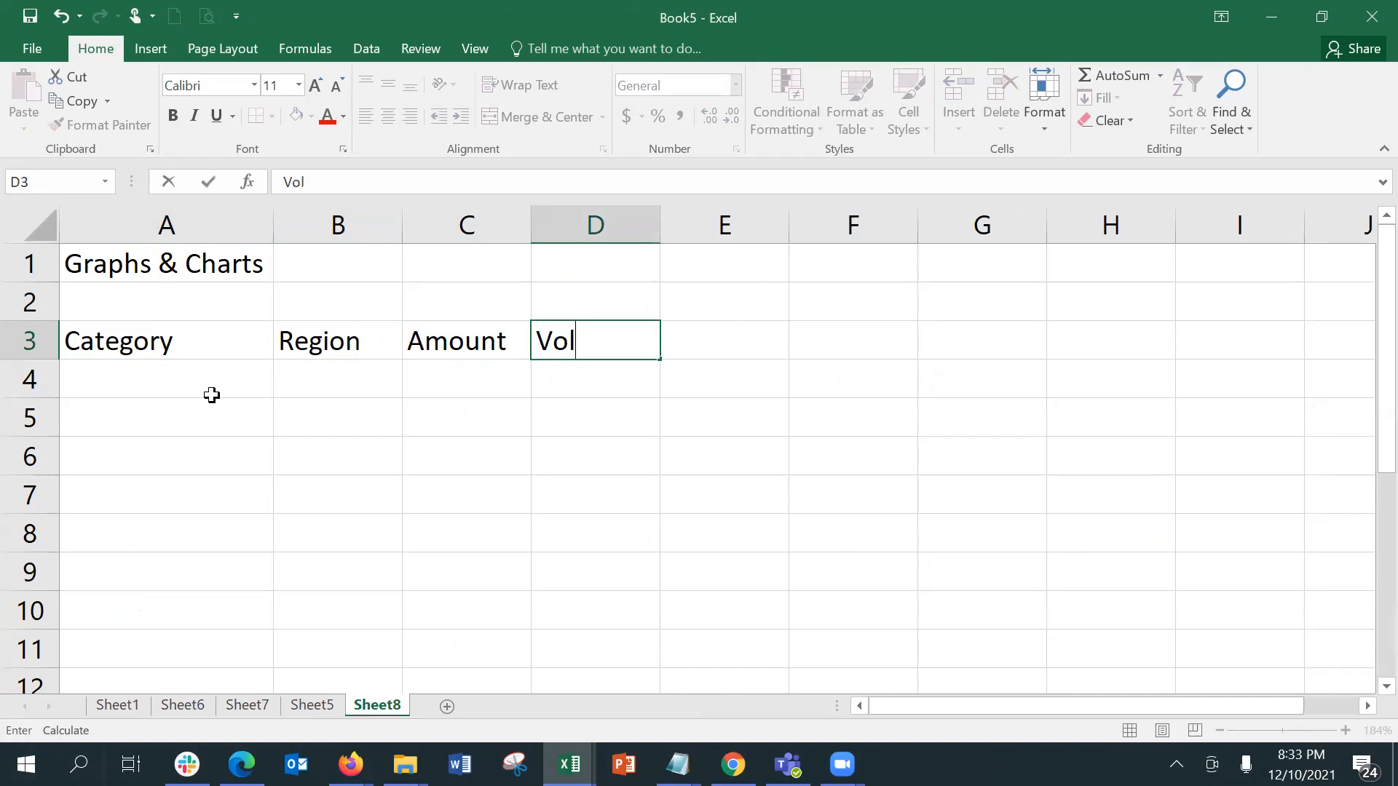
{"action": "key", "text": "Return"}
Step: Enter the regions East in B4 and West in B5 under the Region header
{"action": "key", "text": "Tab"}
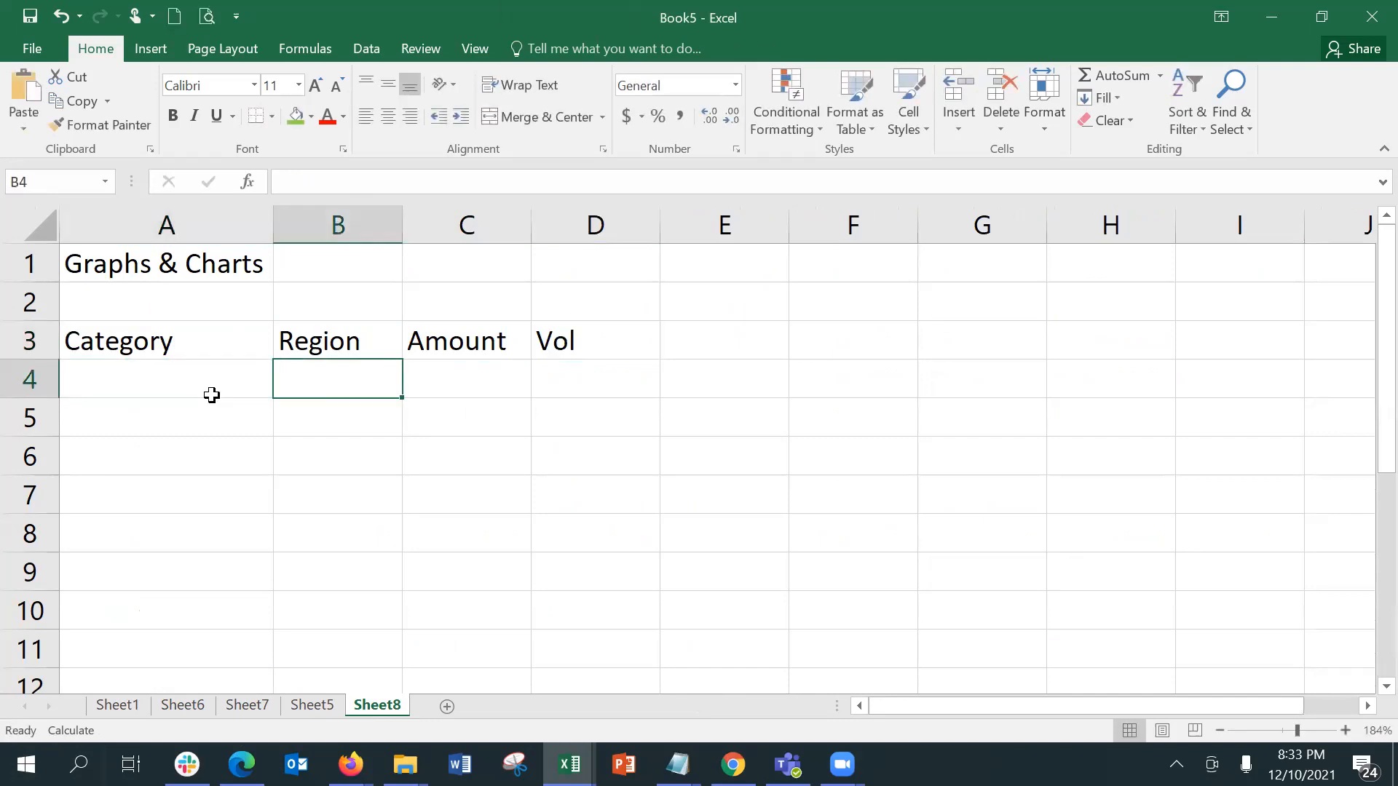
{"action": "type", "text": "East"}
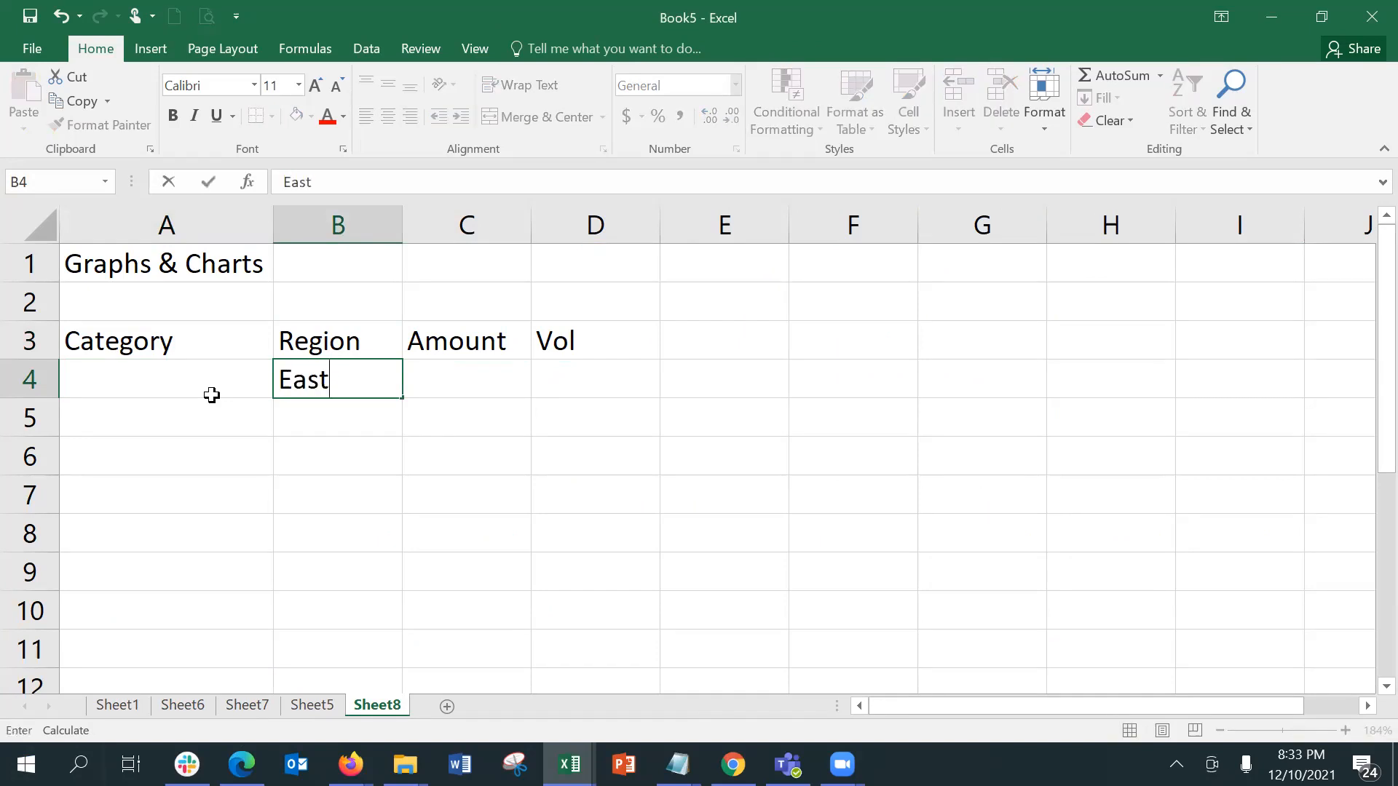
{"action": "key", "text": "Return"}
{"action": "type", "text": "West"}
{"action": "key", "text": "Return"}
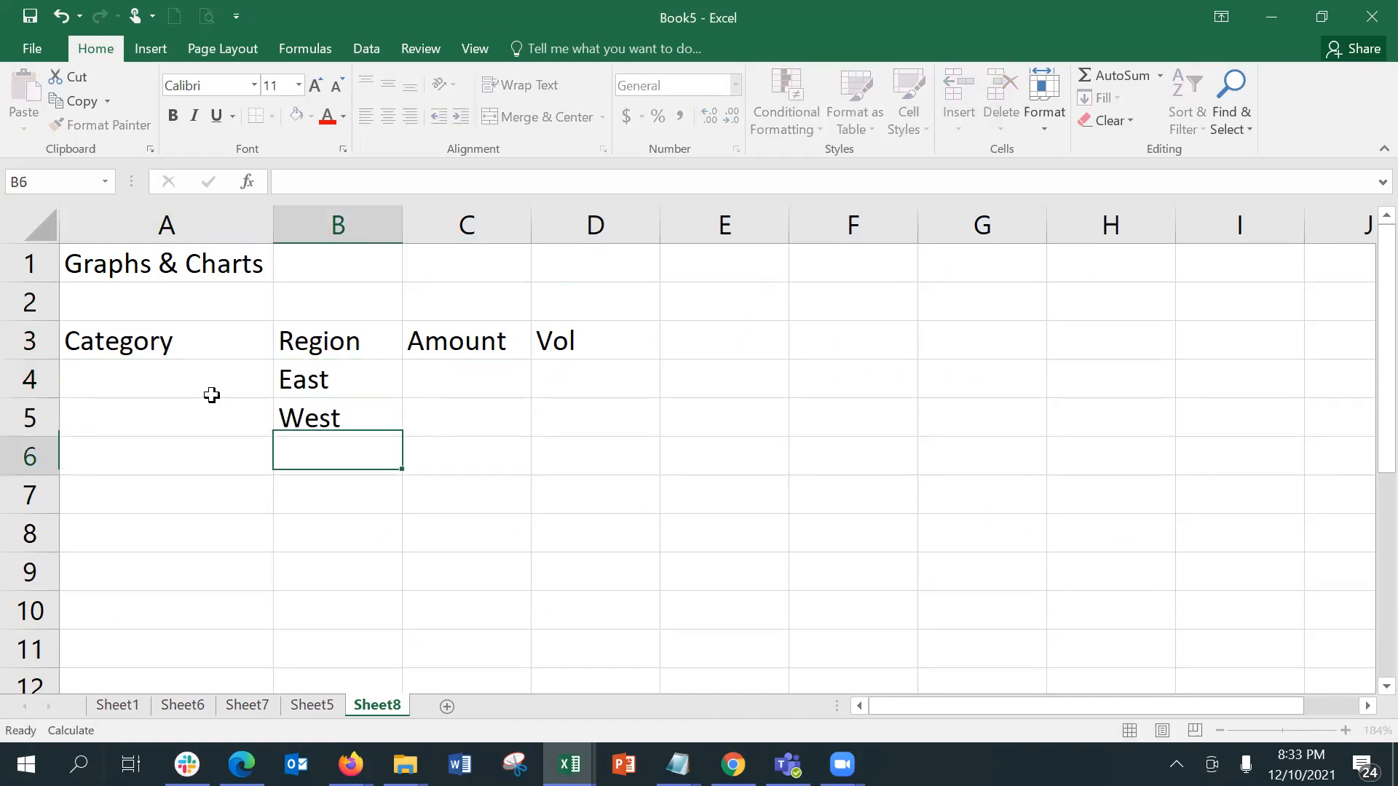
Step: Enter the regions North in B6 and South in B7, correcting any misspelling
{"action": "type", "text": "NM"}
{"action": "key", "text": "BackSpace"}
{"action": "type", "text": "orth"}
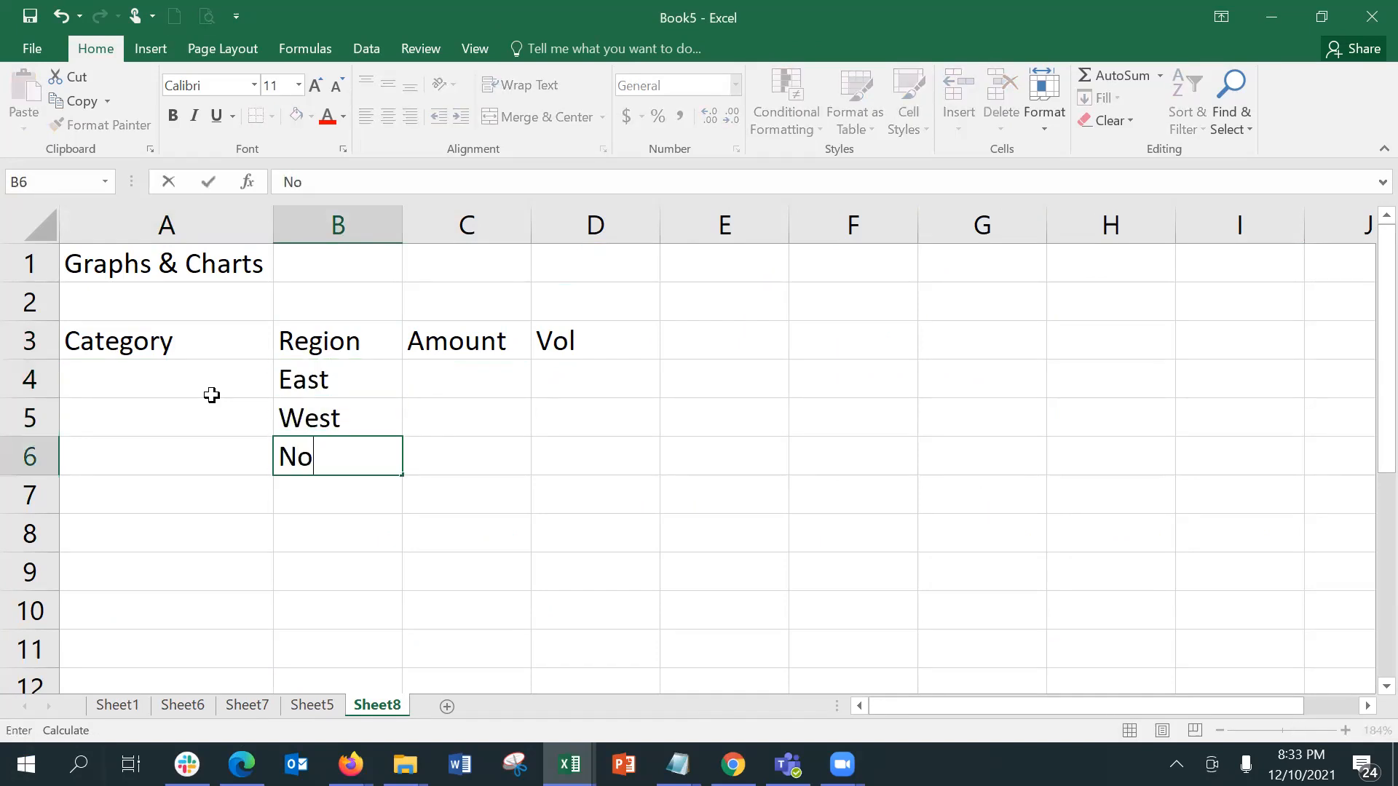
{"action": "key", "text": "Return"}
{"action": "type", "text": "Sout"}
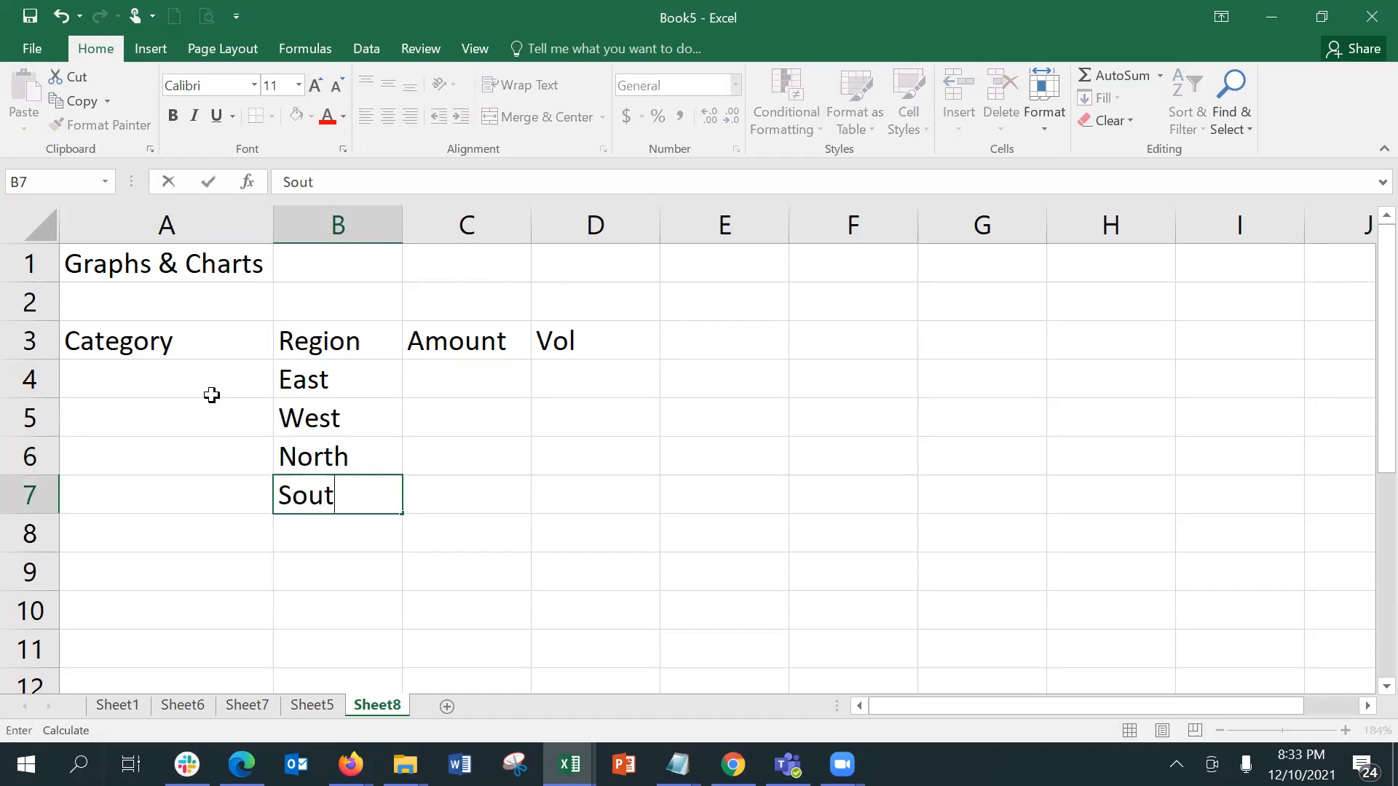
{"action": "key", "text": "Tab"}
{"action": "left_click", "coordinate": [329, 504]}
{"action": "left_click", "coordinate": [360, 187]}
{"action": "type", "text": "h"}
{"action": "key", "text": "Tab"}
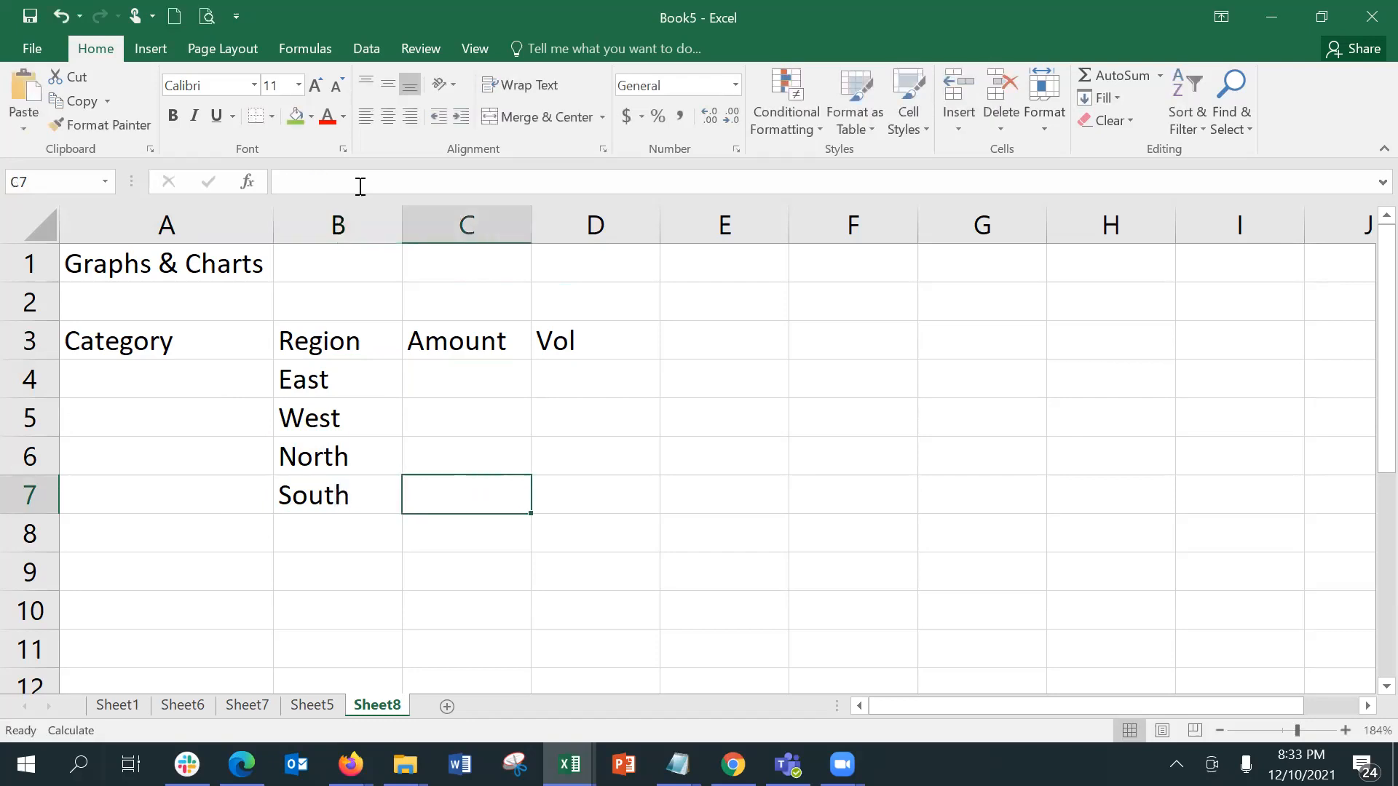
Step: Enter the amounts 10000 for East in C4 and 15000 for West in C5
{"action": "left_click", "coordinate": [465, 375]}
{"action": "type", "text": "10000"}
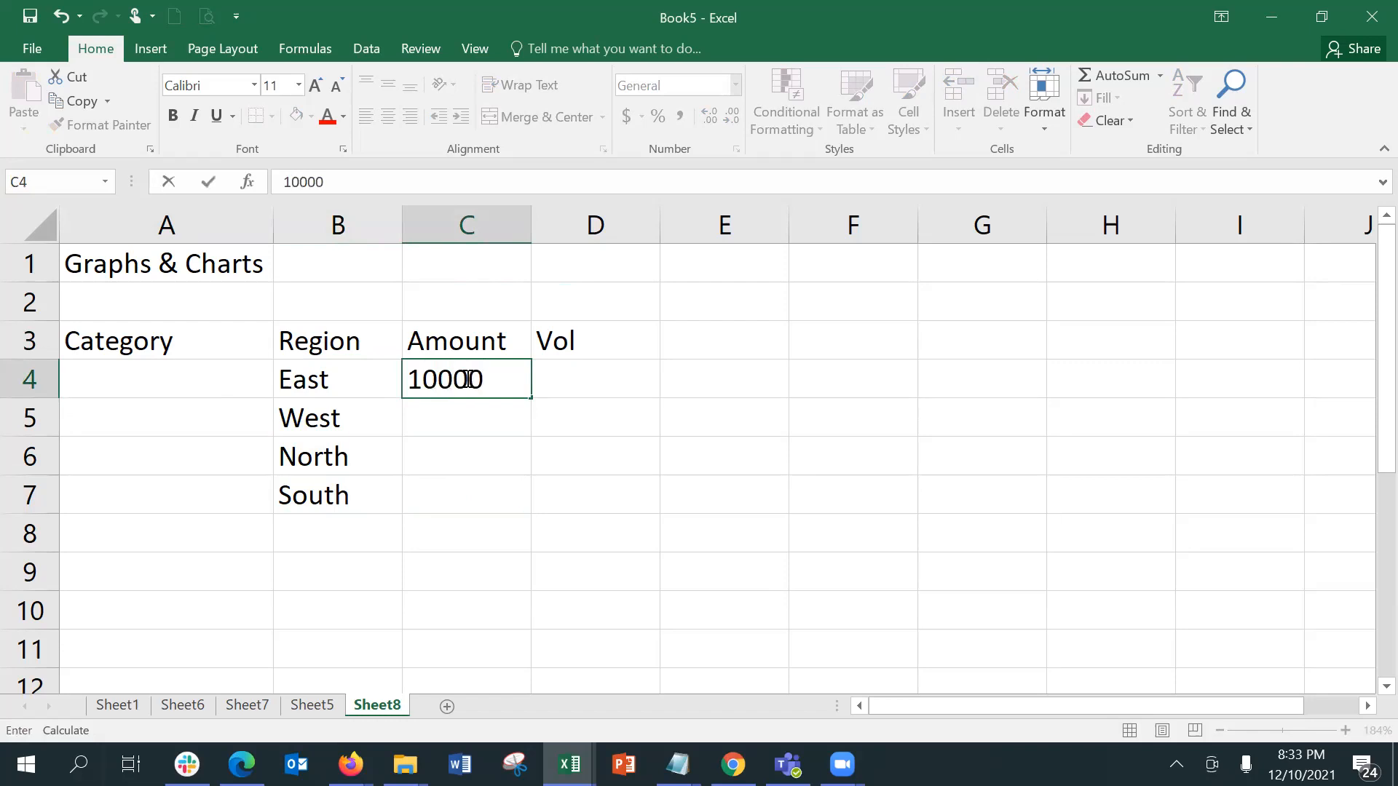
{"action": "key", "text": "Return"}
{"action": "type", "text": "150000"}
{"action": "key", "text": "BackSpace"}
{"action": "key", "text": "Return"}
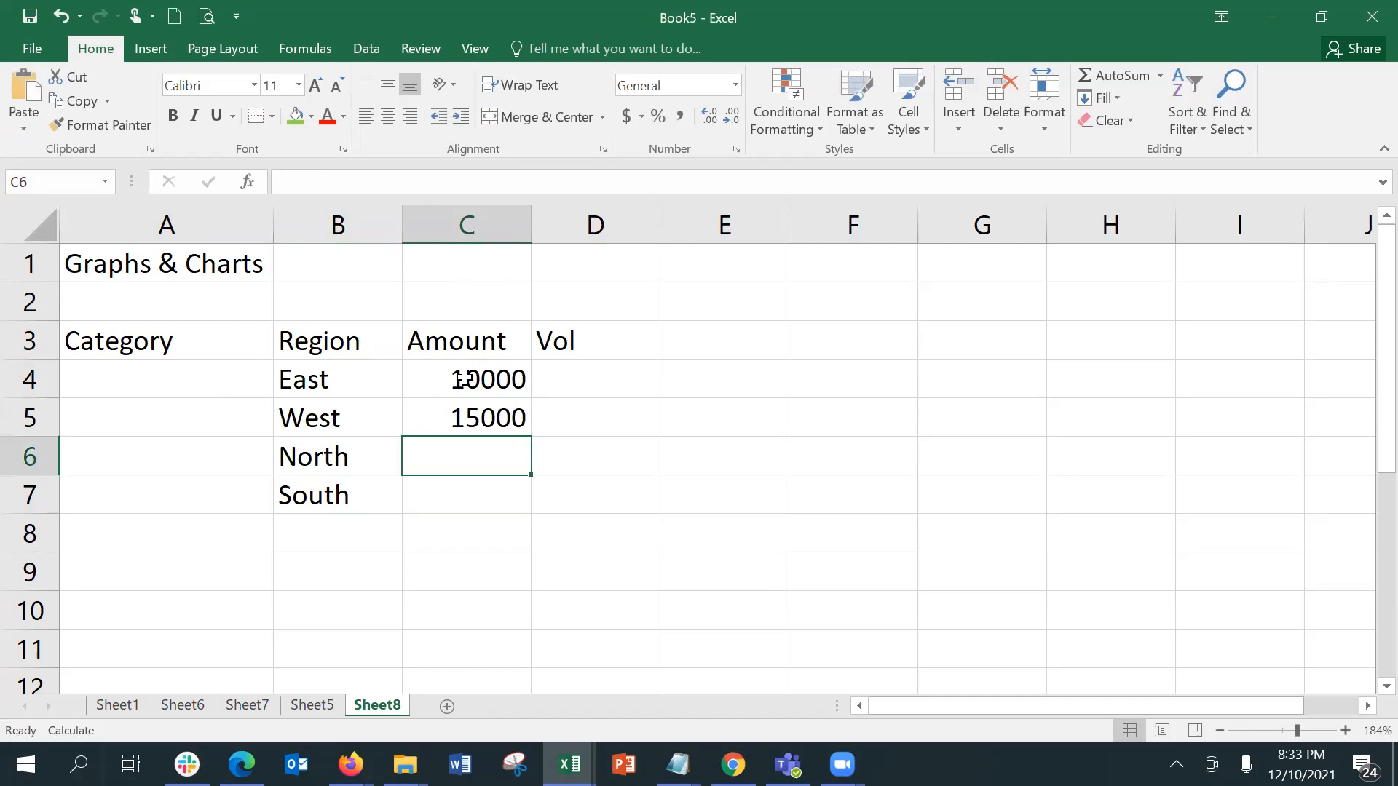
Step: Enter the amounts 18000 for North in C6 and 20000 for South in C7
{"action": "type", "text": "18000"}
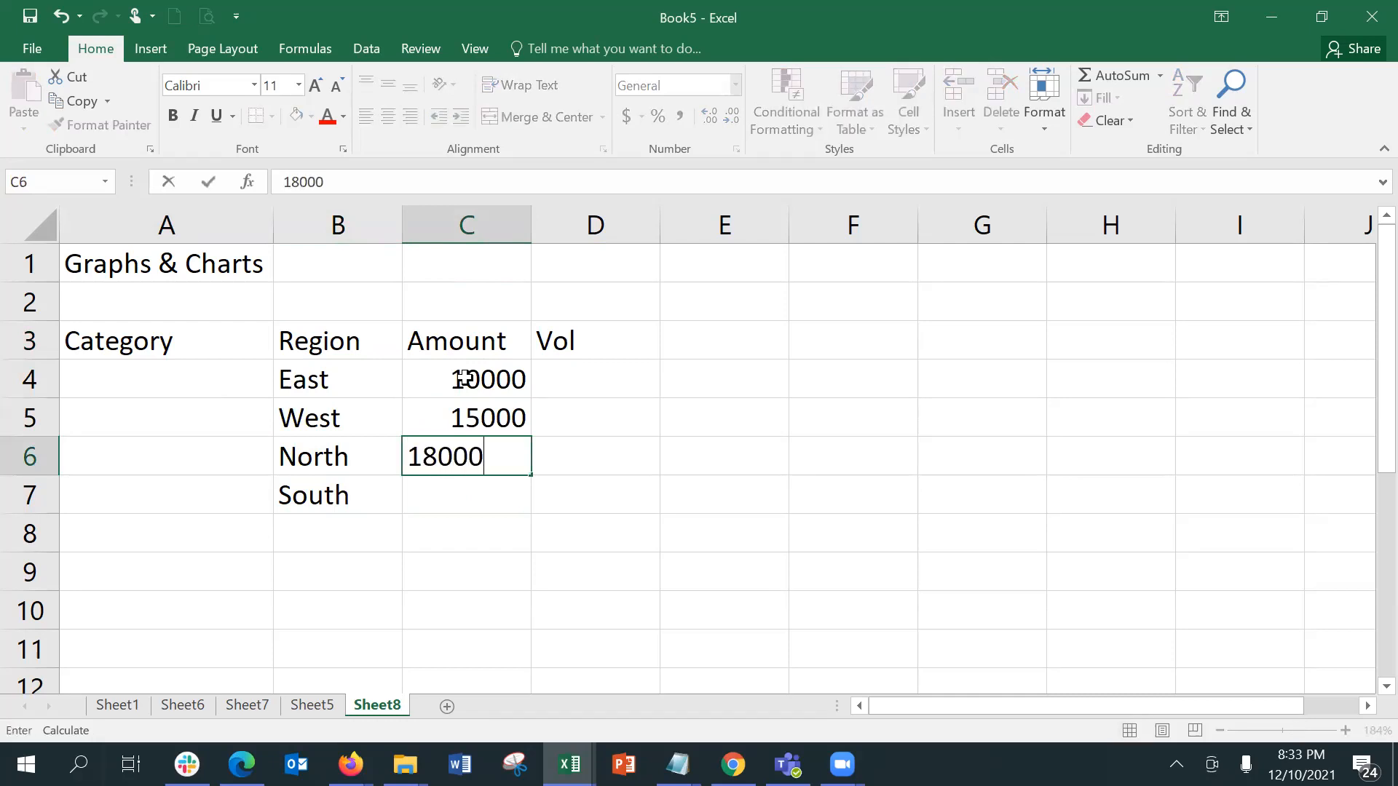
{"action": "key", "text": "Return"}
{"action": "type", "text": "20000"}
{"action": "key", "text": "Tab"}
Step: Enter the volumes 100 for East in D4 and 150 for West in D5
{"action": "key", "text": "Up"}
{"action": "key", "text": "Up"}
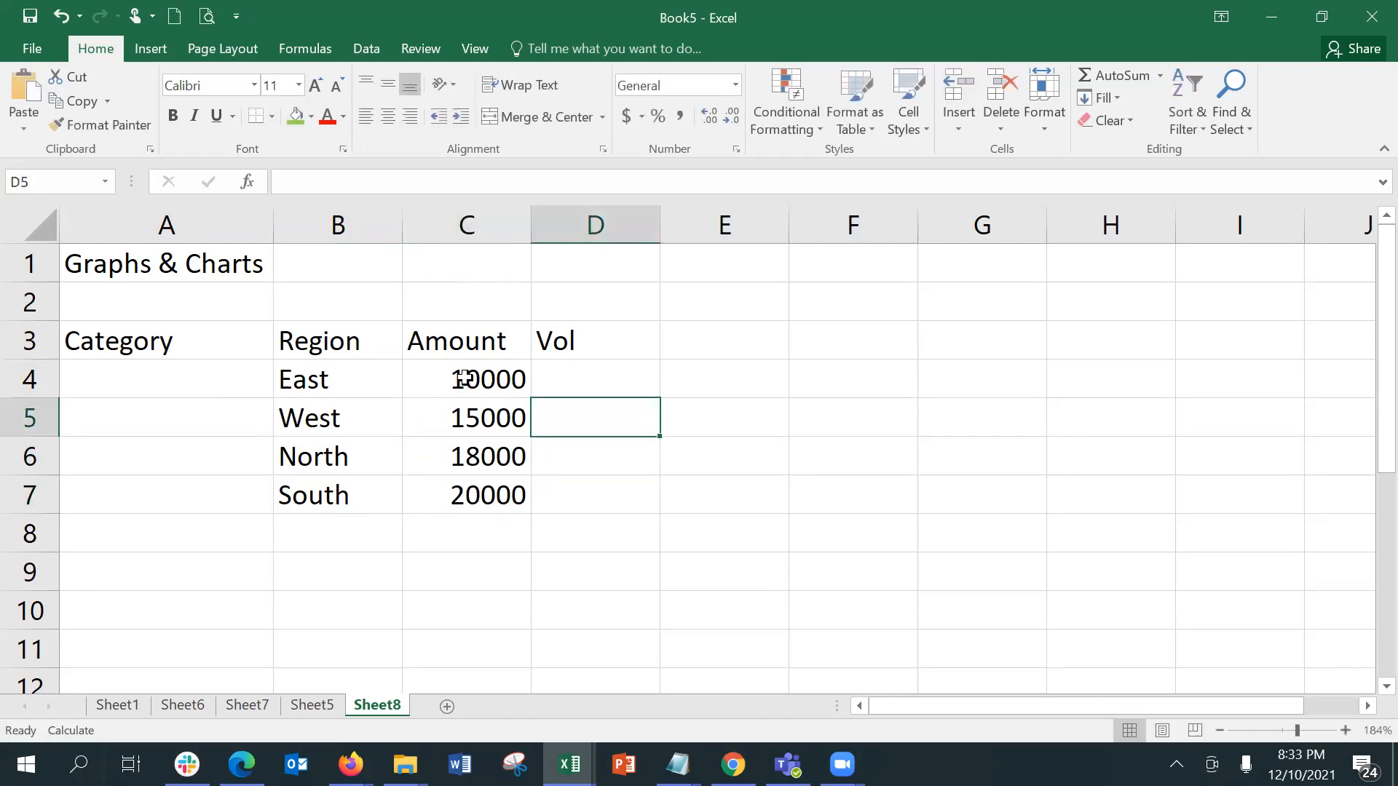
{"action": "key", "text": "Up"}
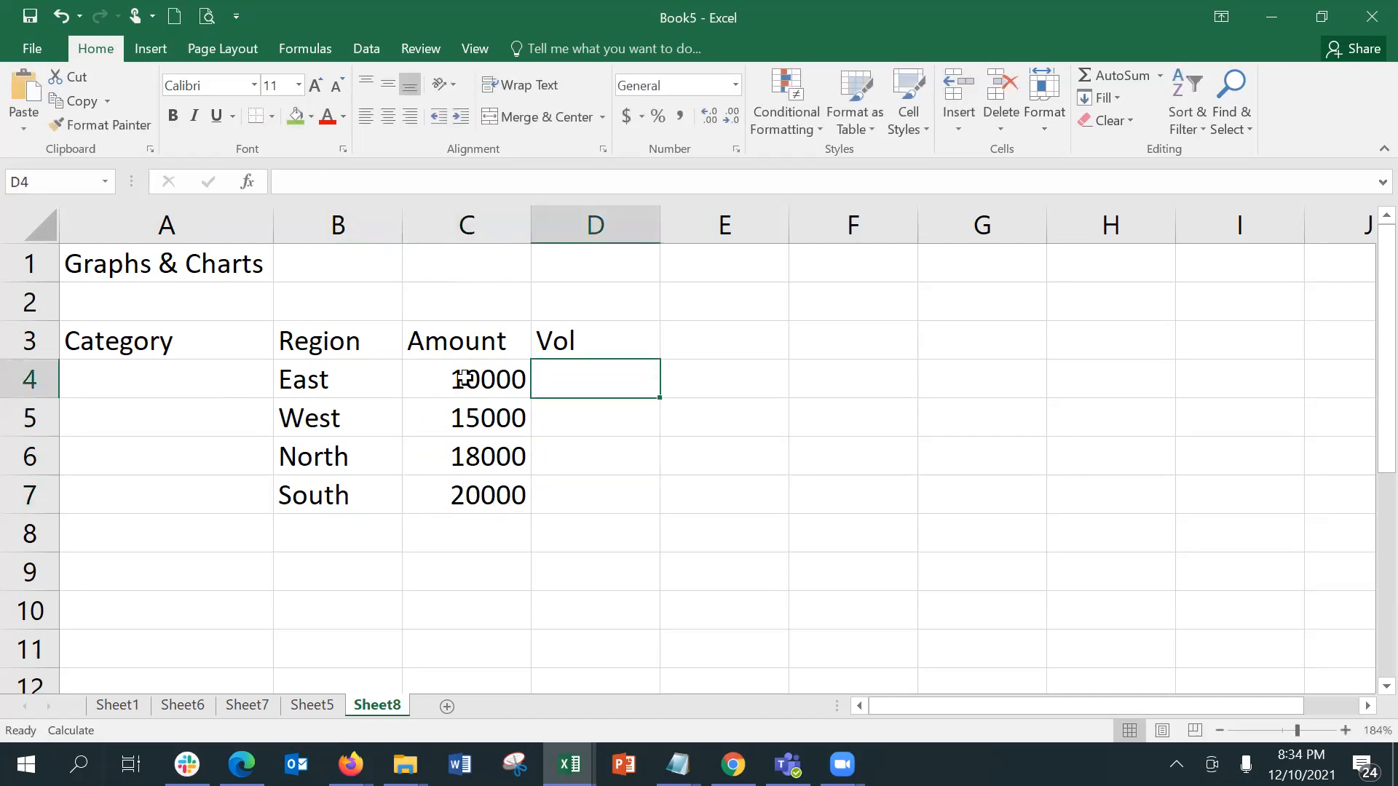
{"action": "type", "text": "100"}
{"action": "key", "text": "Return"}
{"action": "type", "text": "150"}
{"action": "key", "text": "ctrl+Return"}
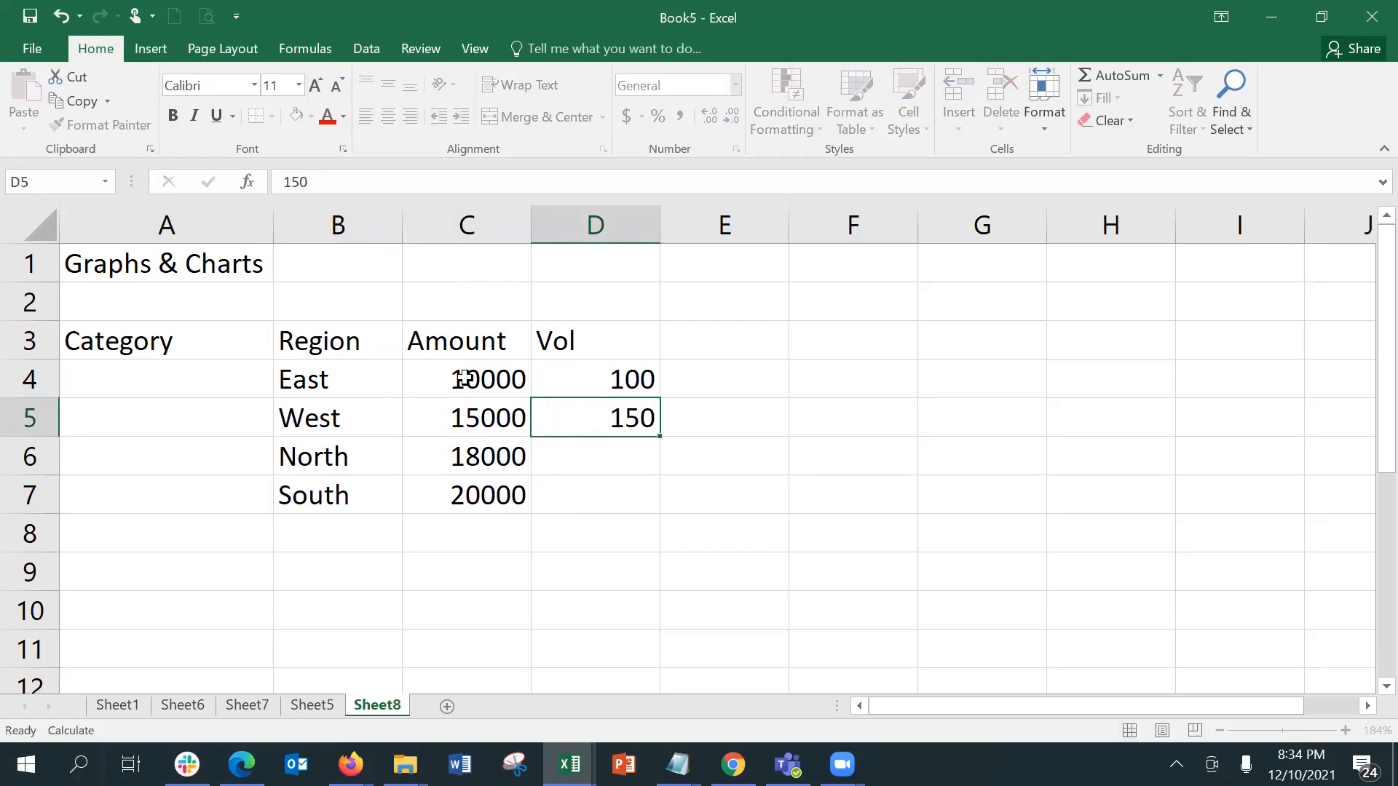
Step: Enter the volumes 128 for North in D6 and 190 for South in D7
{"action": "key", "text": "Return"}
{"action": "type", "text": "1"}
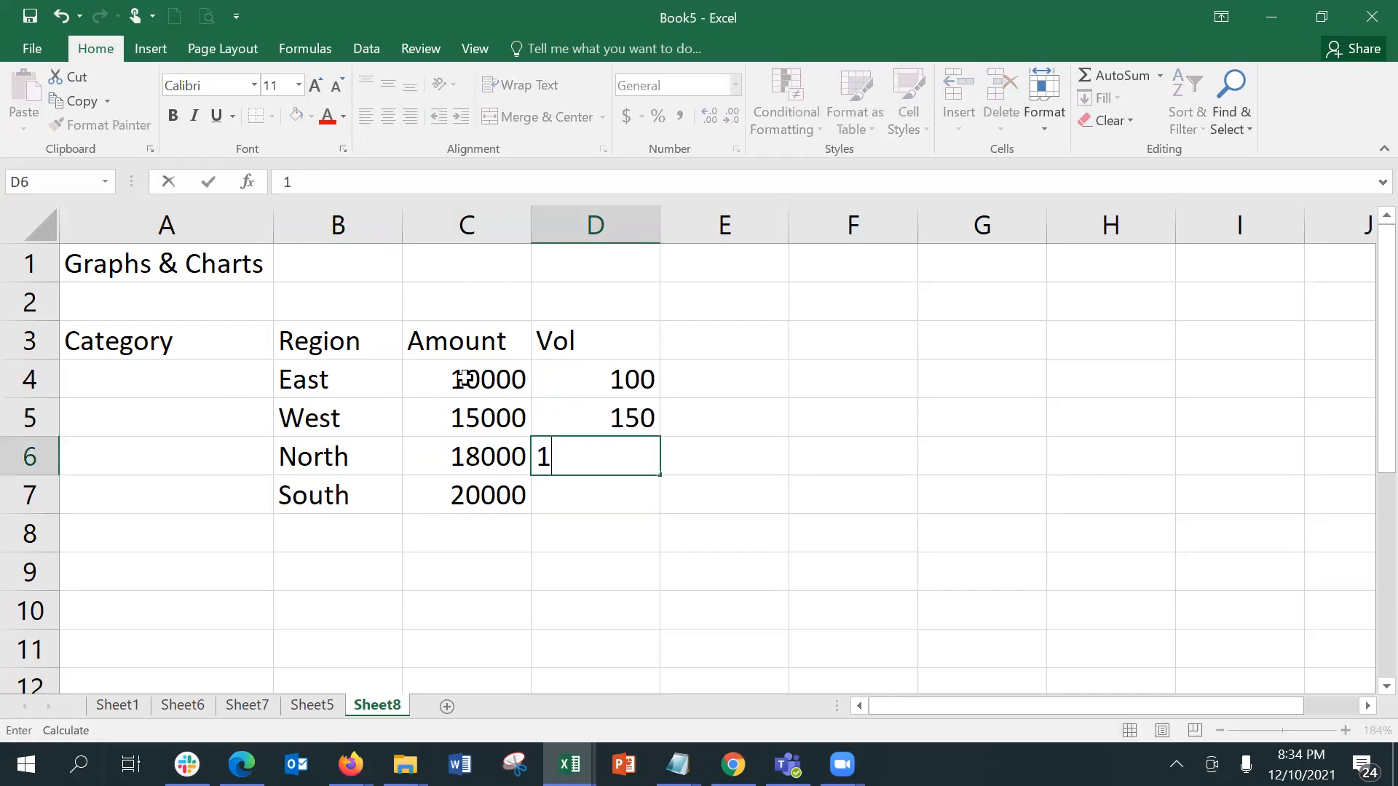
{"action": "type", "text": "28"}
{"action": "key", "text": "Return"}
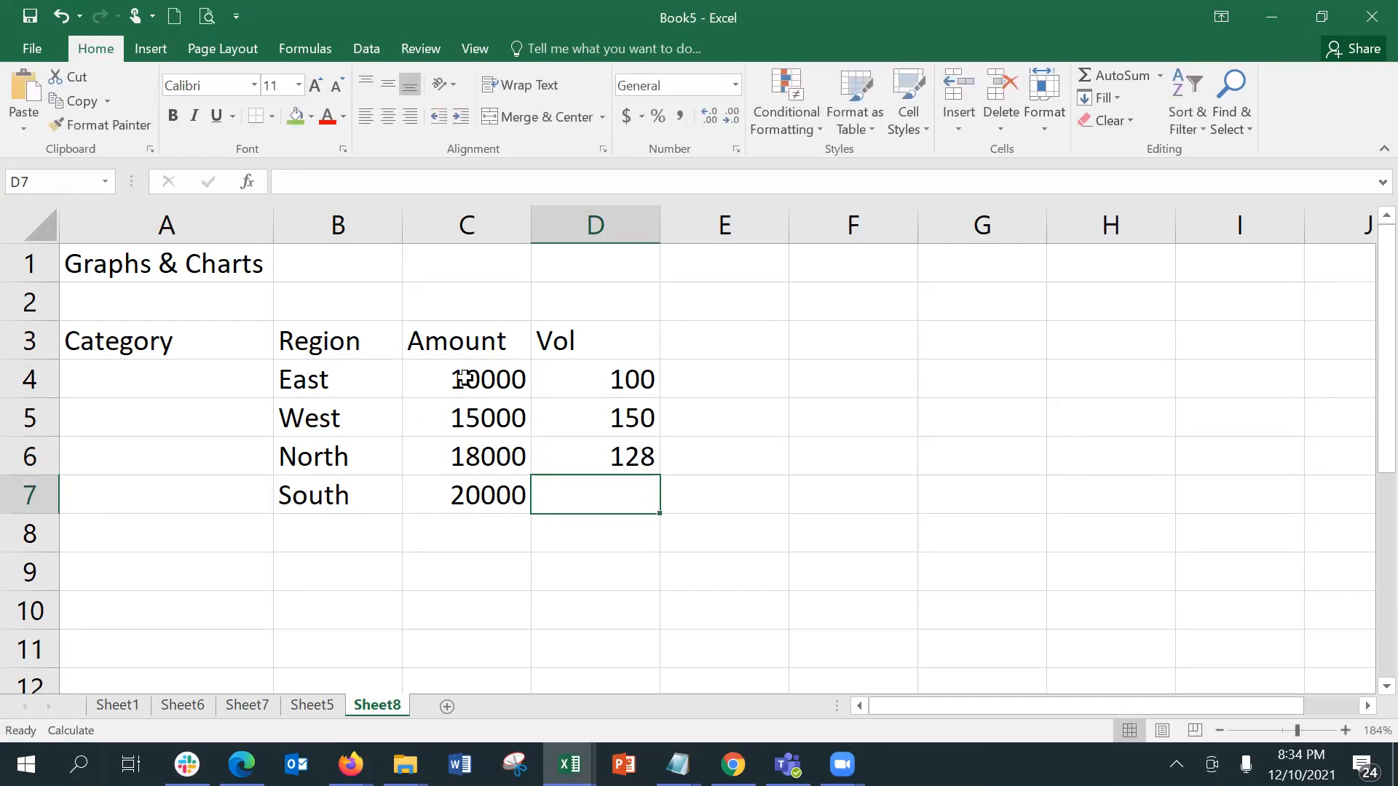
{"action": "type", "text": "2"}
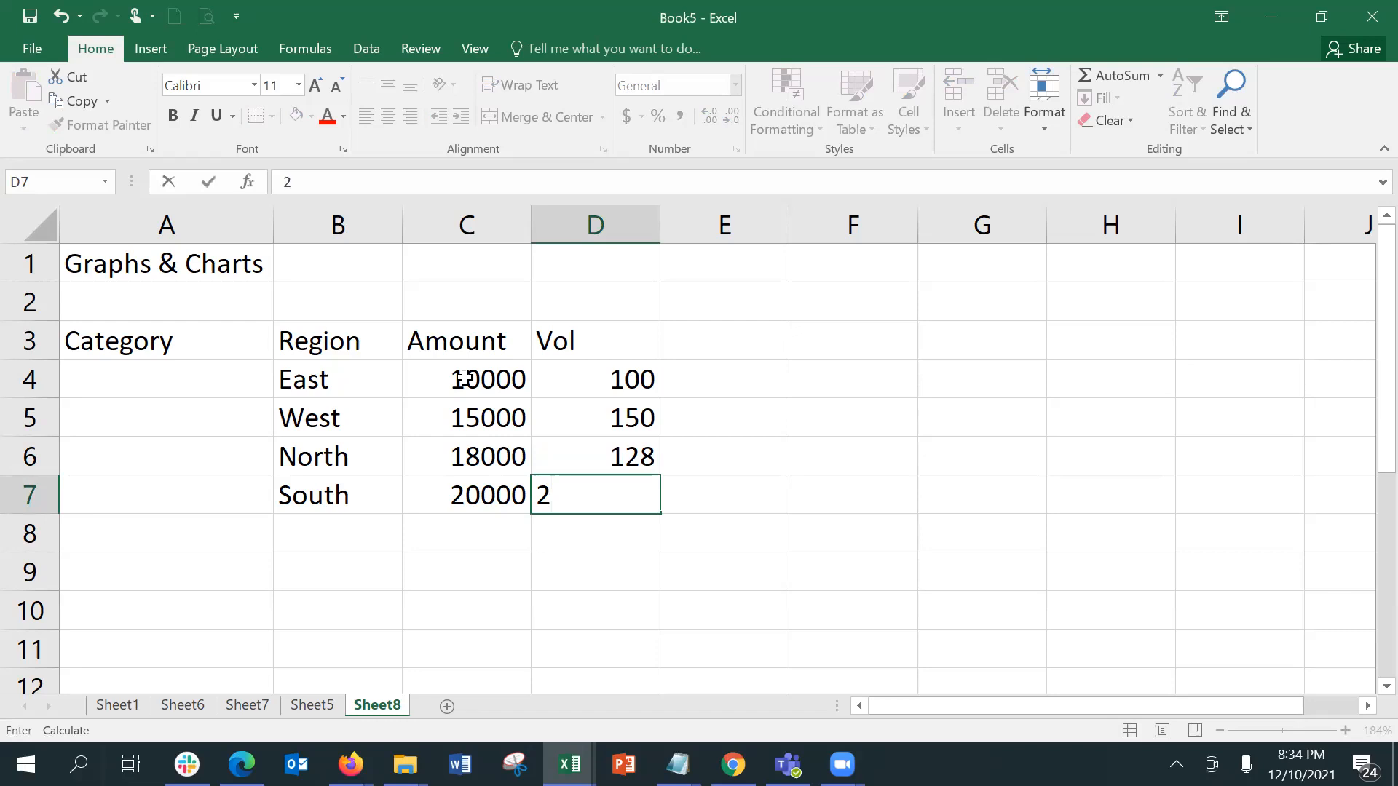
{"action": "key", "text": "BackSpace"}
{"action": "type", "text": "190"}
{"action": "key", "text": "Return"}
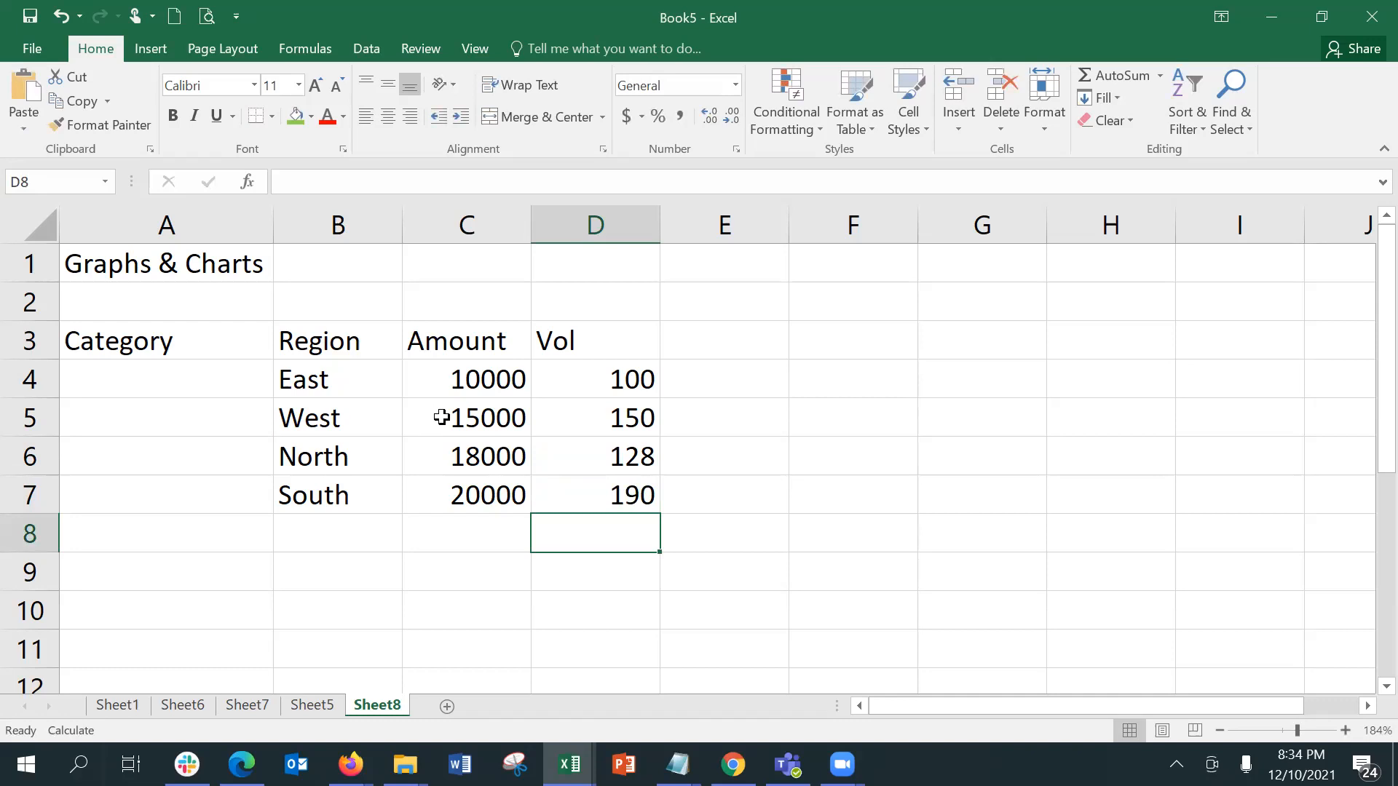
Step: Select the table range B3:D7, including its headers, as the chart data
{"action": "left_click", "coordinate": [357, 335]}
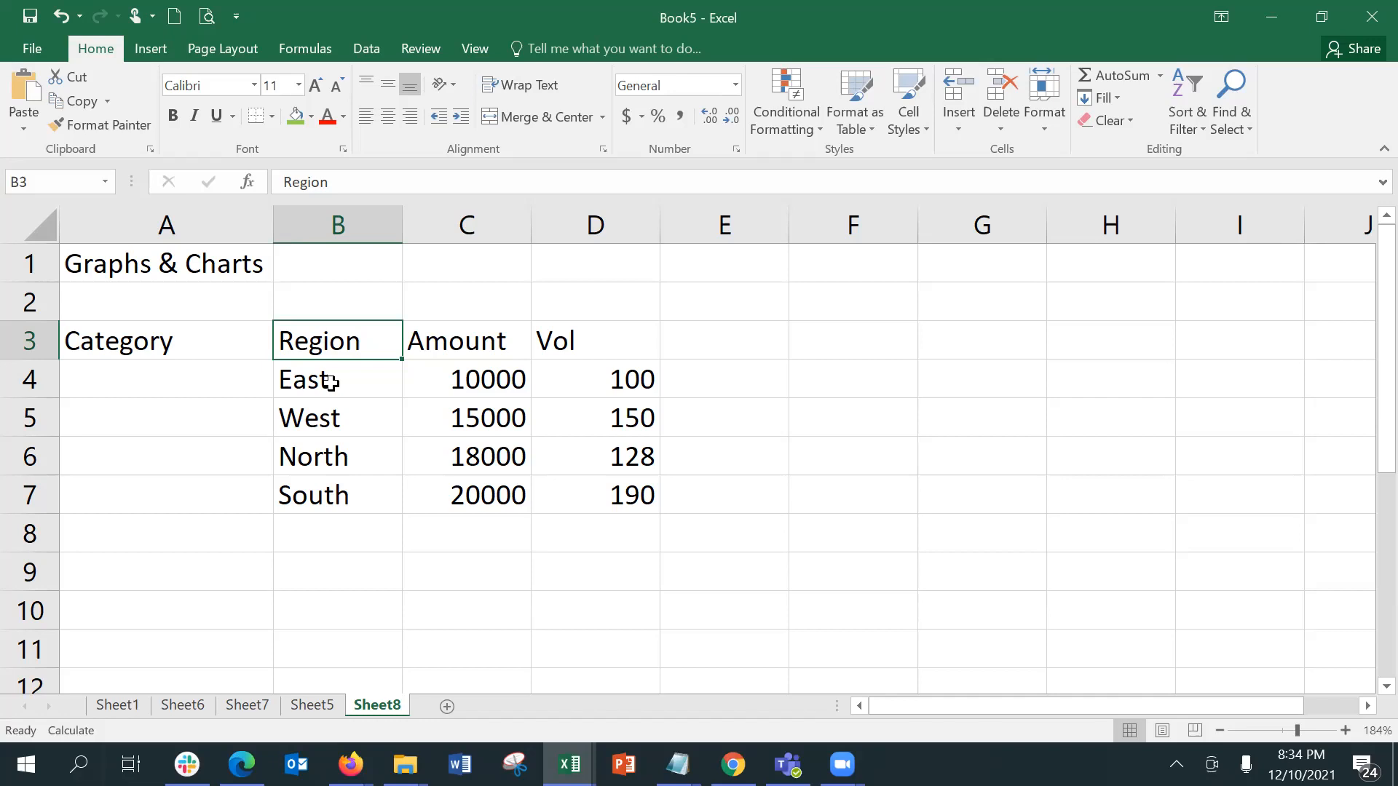
{"action": "key", "text": "shift+Down"}
{"action": "key", "text": "shift+Down"}
{"action": "key", "text": "shift+Down"}
{"action": "key", "text": "shift+Down"}
{"action": "key", "text": "shift+Right"}
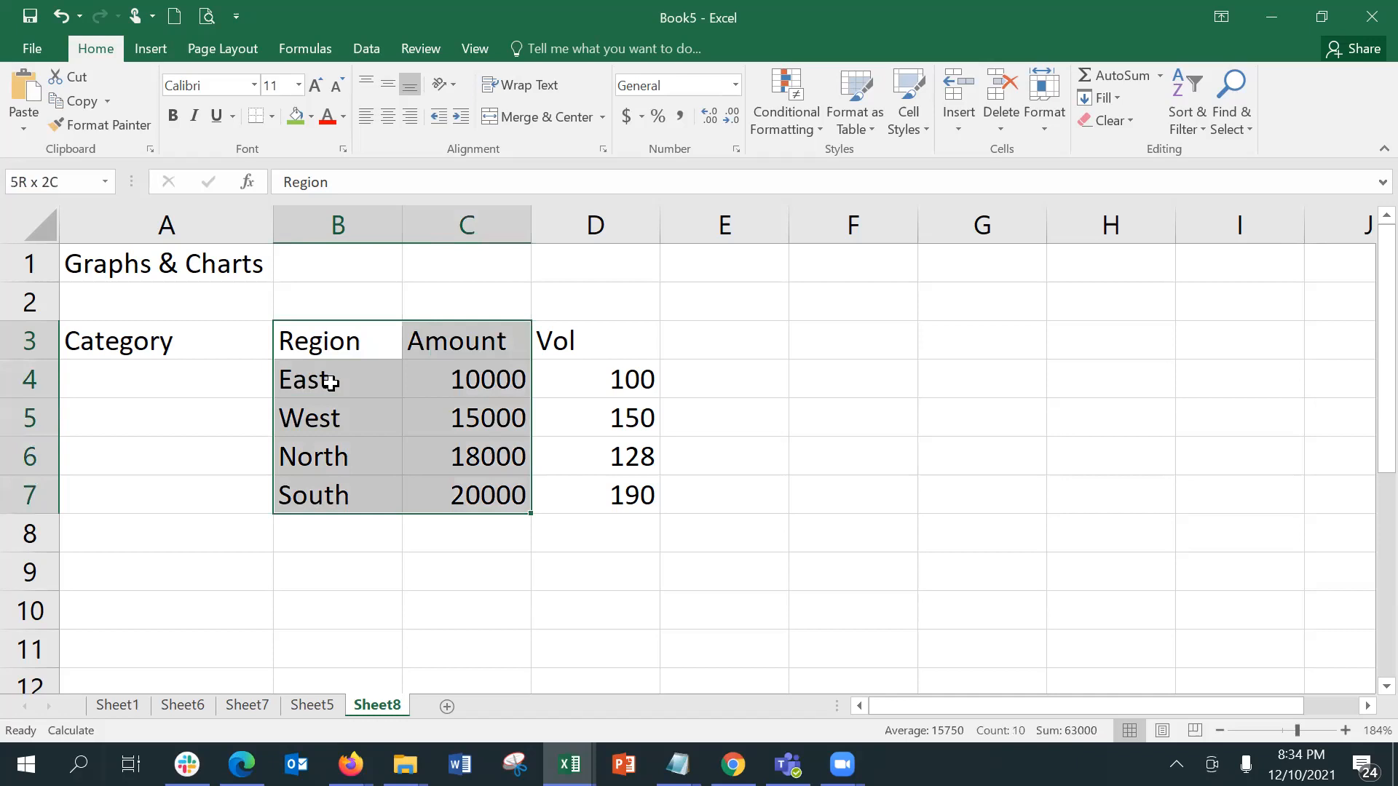
{"action": "key", "text": "shift+Right"}
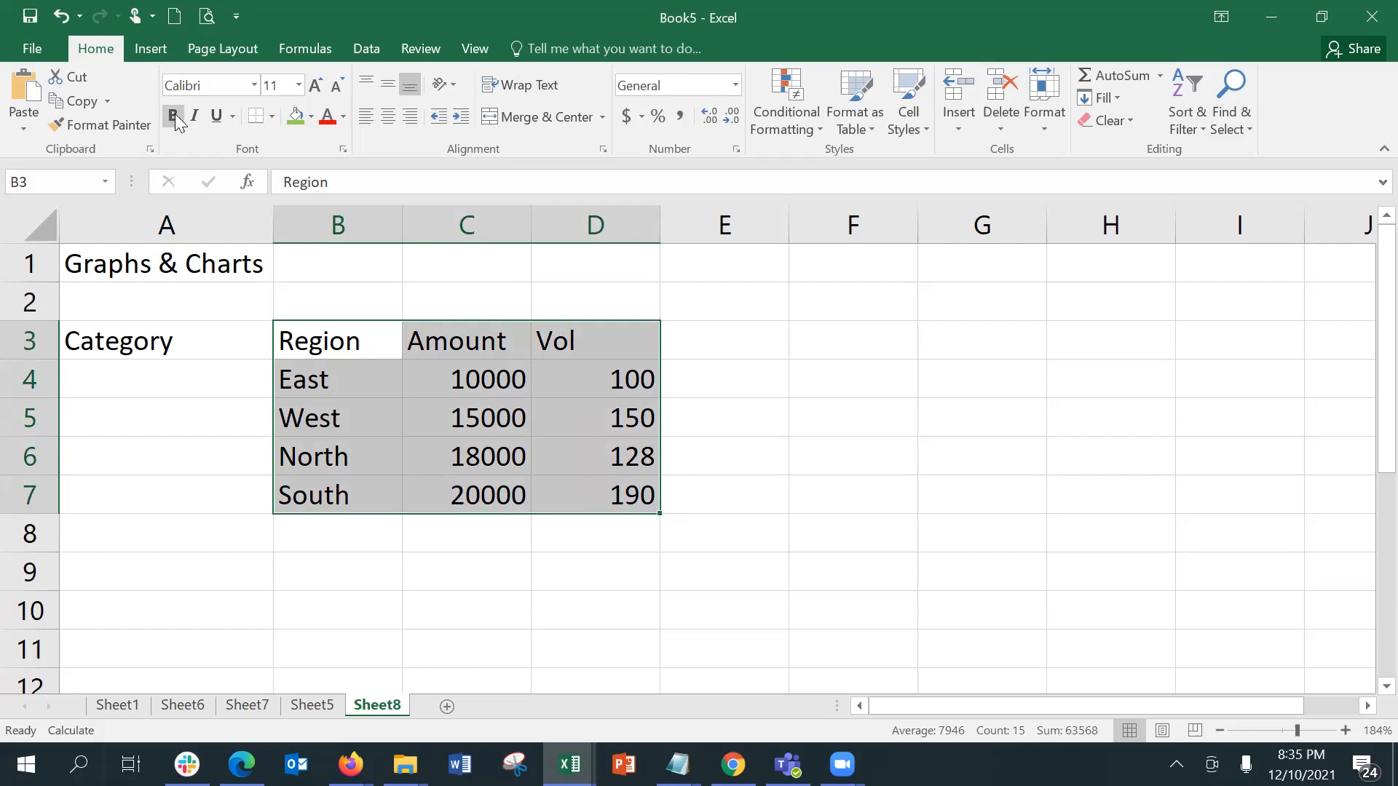
Step: Insert a 2-D Pie chart from the selected region data
{"action": "left_click", "coordinate": [153, 47]}
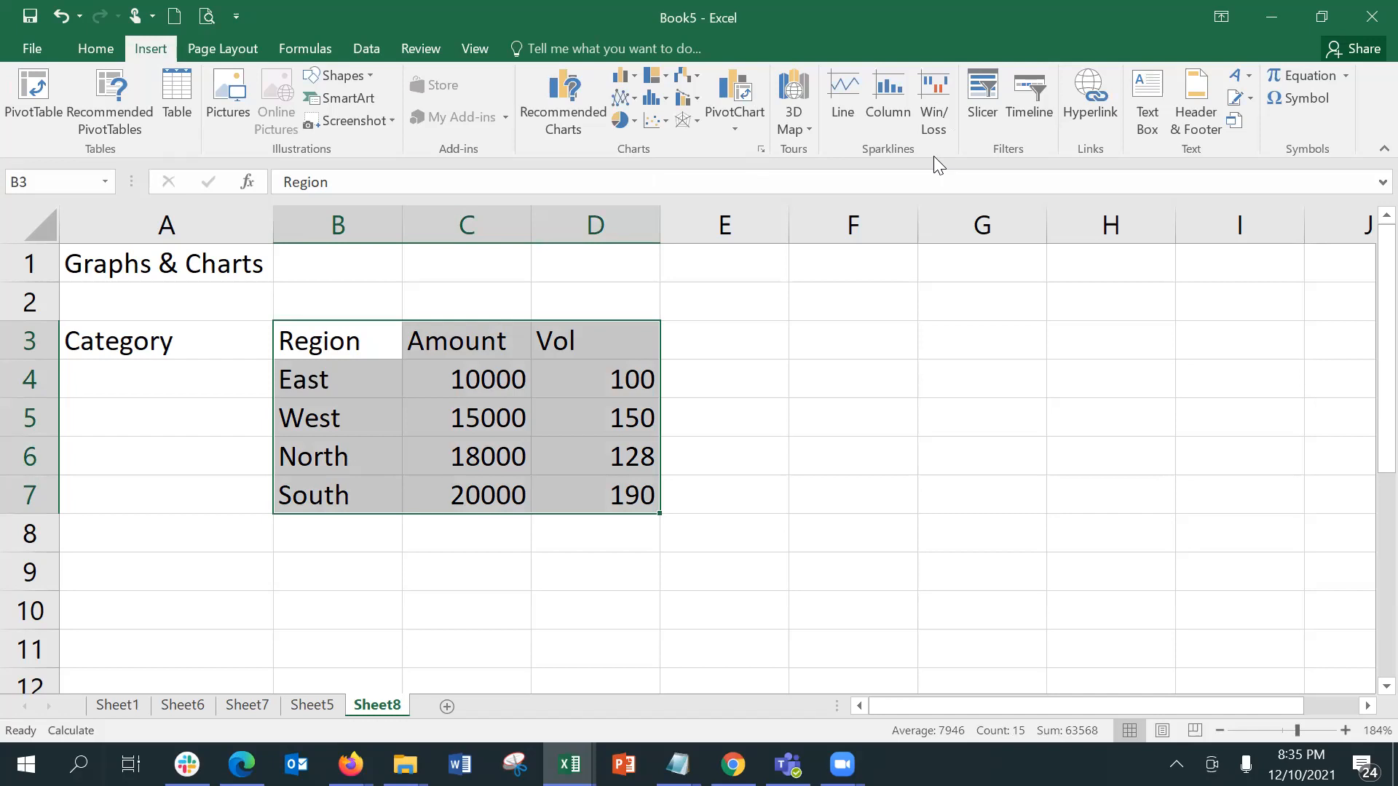
{"action": "left_click", "coordinate": [627, 119]}
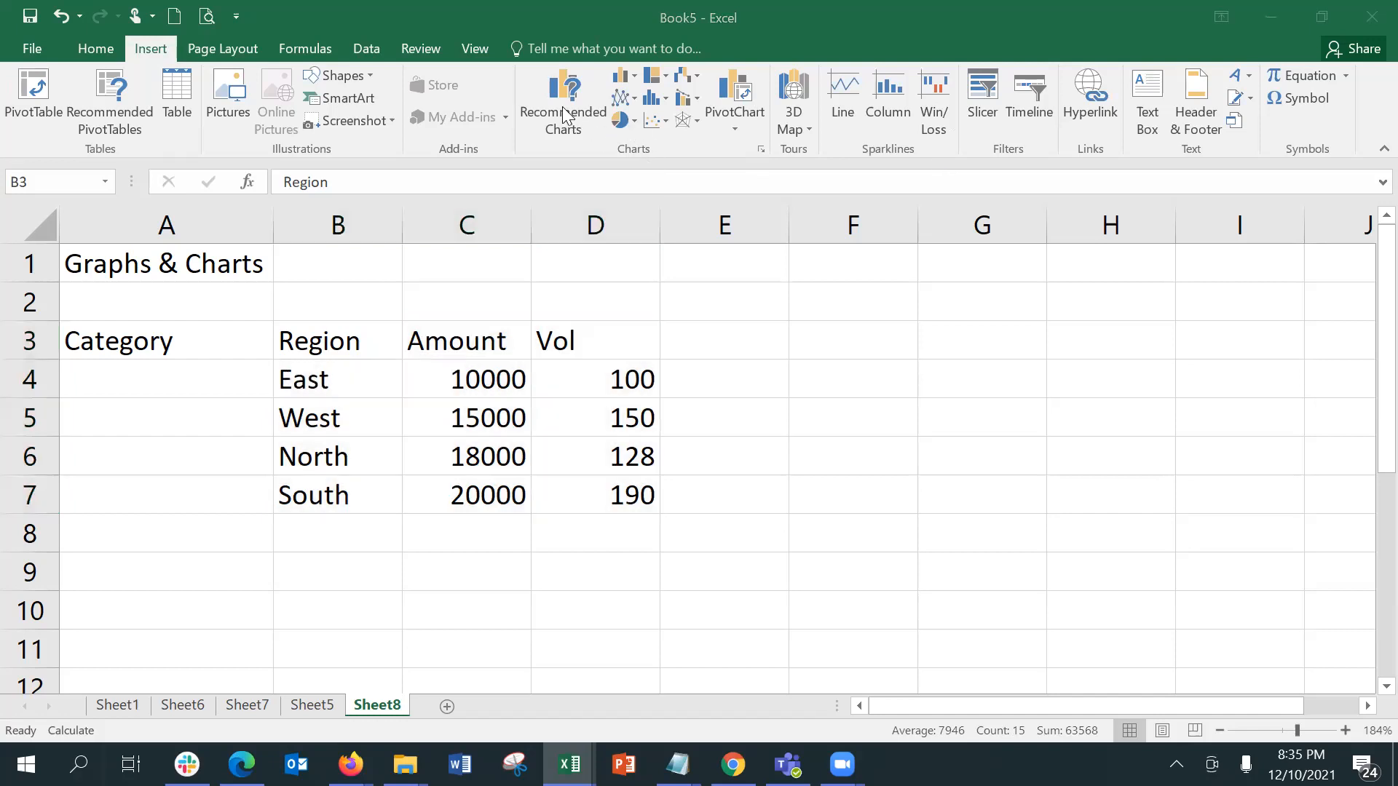
{"action": "left_click", "coordinate": [633, 120]}
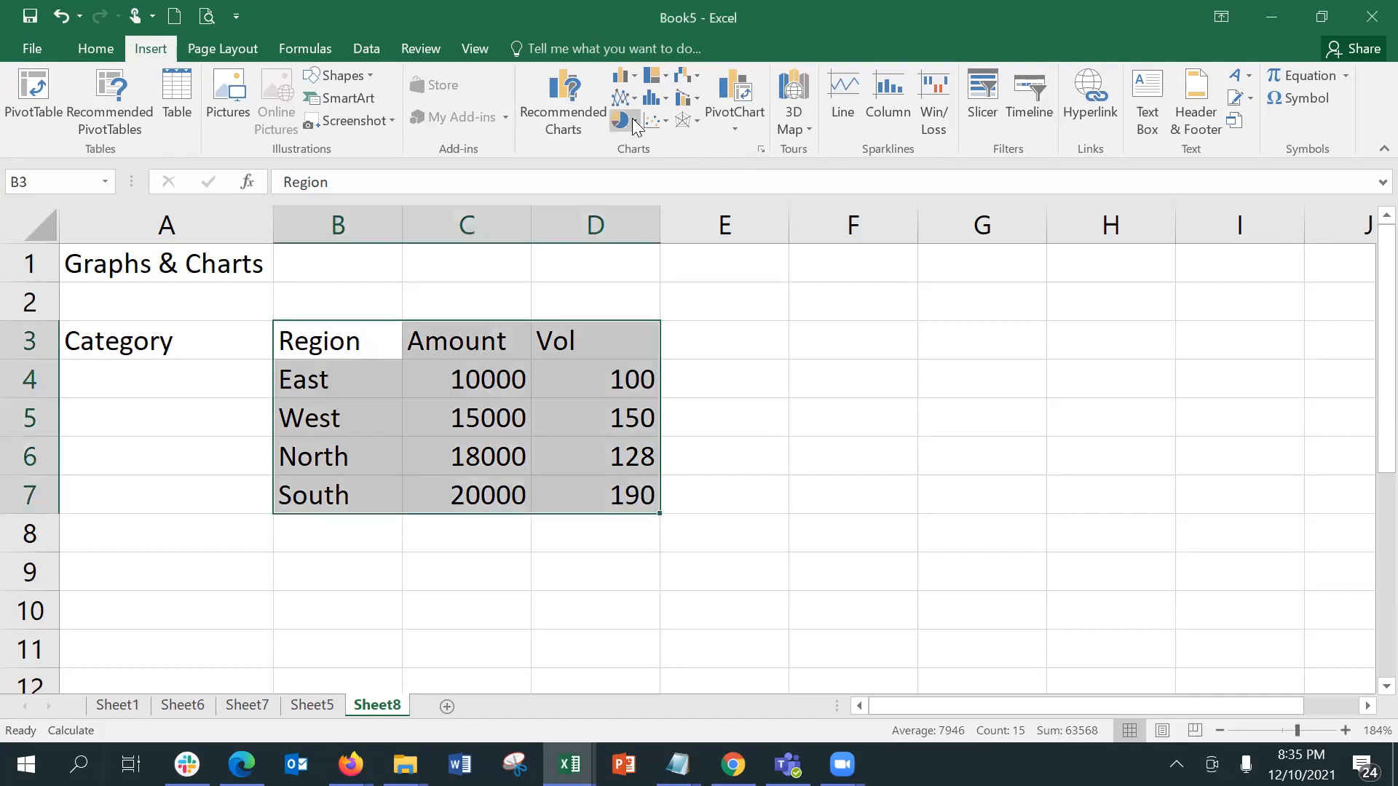
{"action": "left_click", "coordinate": [633, 122]}
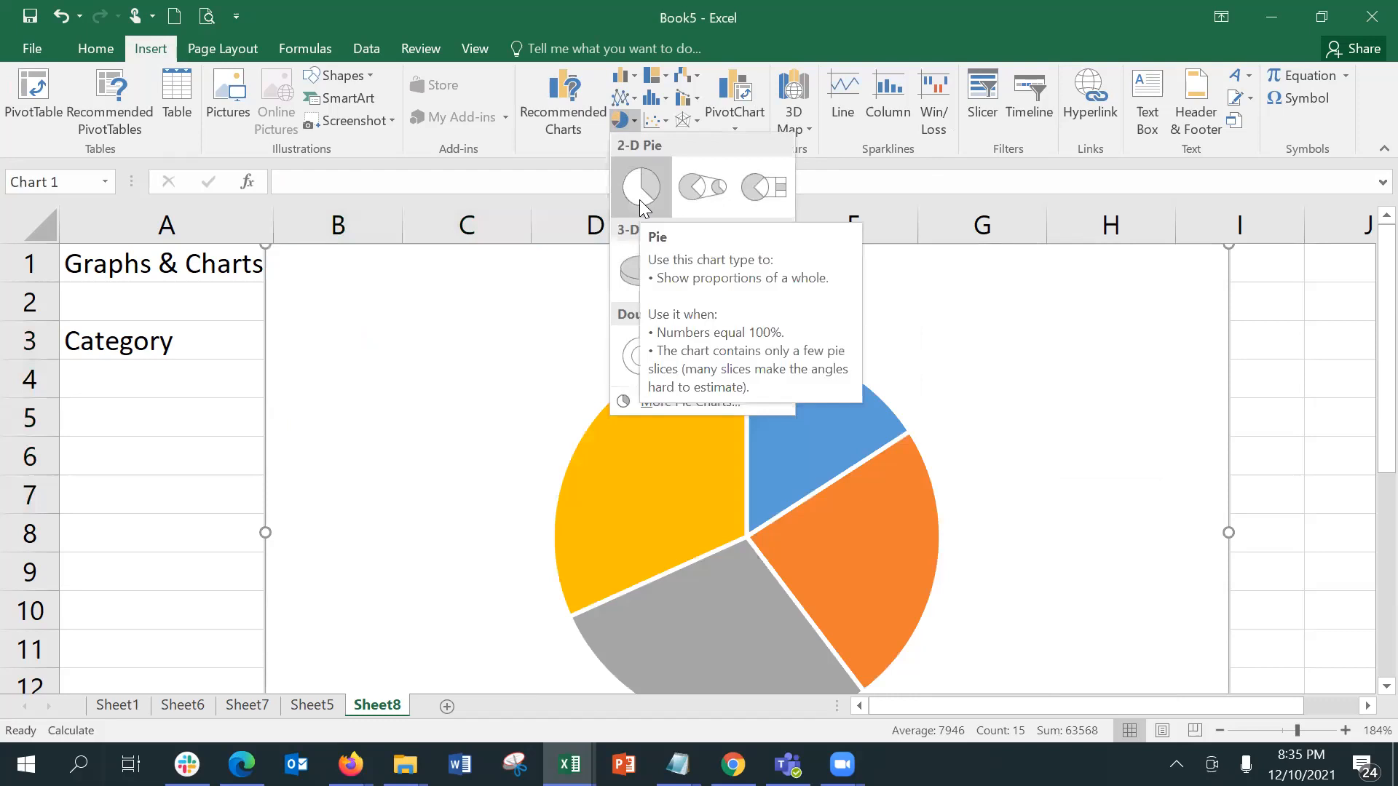
{"action": "left_click", "coordinate": [639, 200]}
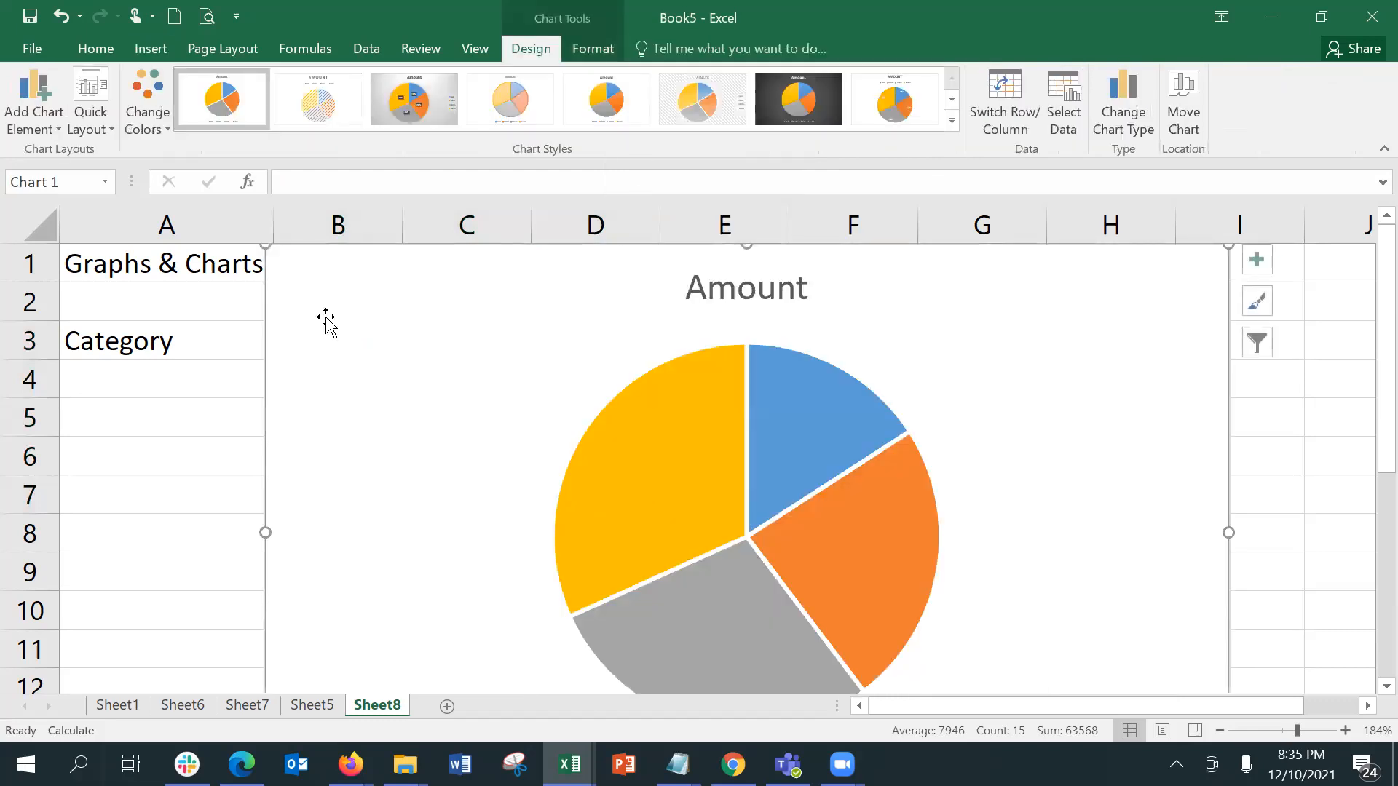
Step: Shrink the pie chart to sit beside the table and delete it
{"action": "left_click_drag", "start_coordinate": [266, 247], "coordinate": [616, 515]}
{"action": "left_click_drag", "start_coordinate": [774, 527], "coordinate": [859, 283]}
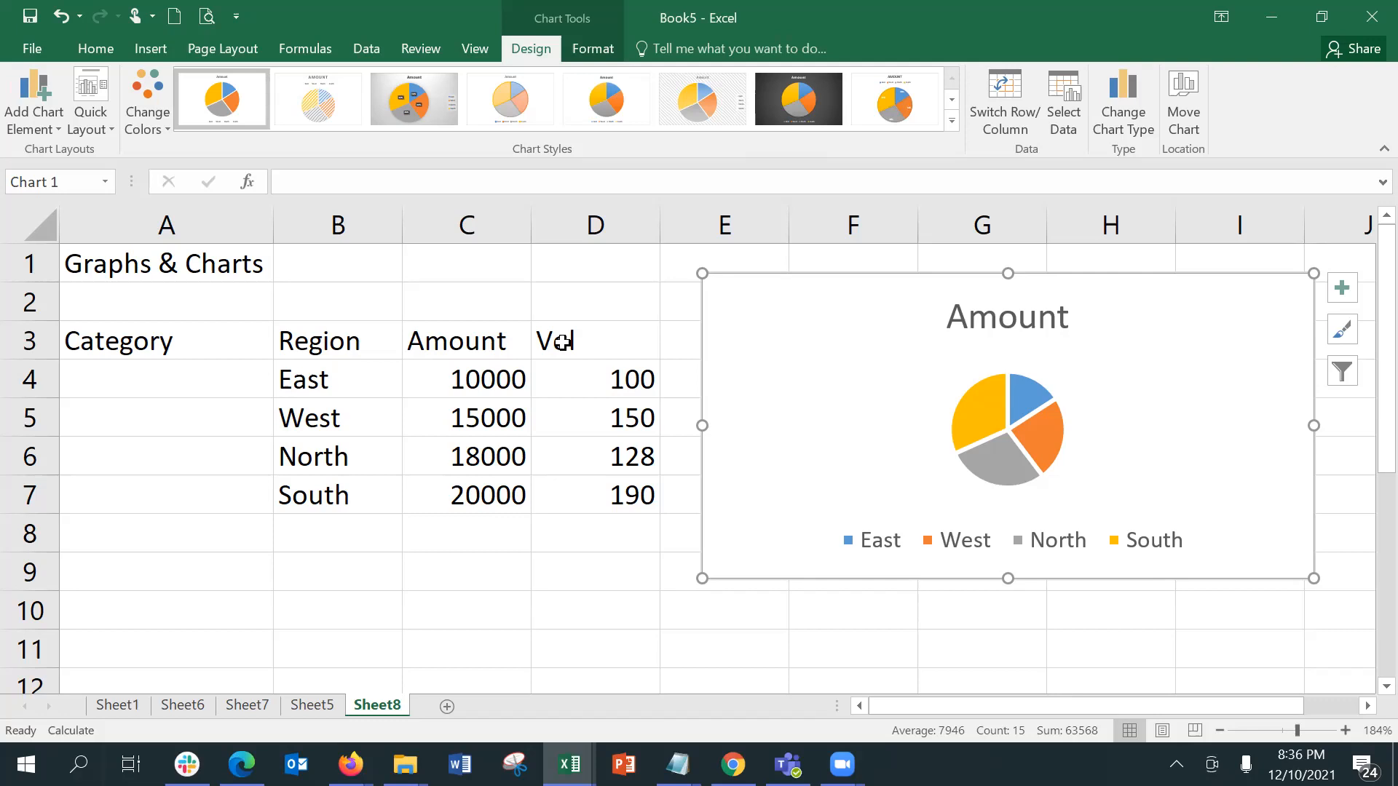
{"action": "key", "text": "Delete"}
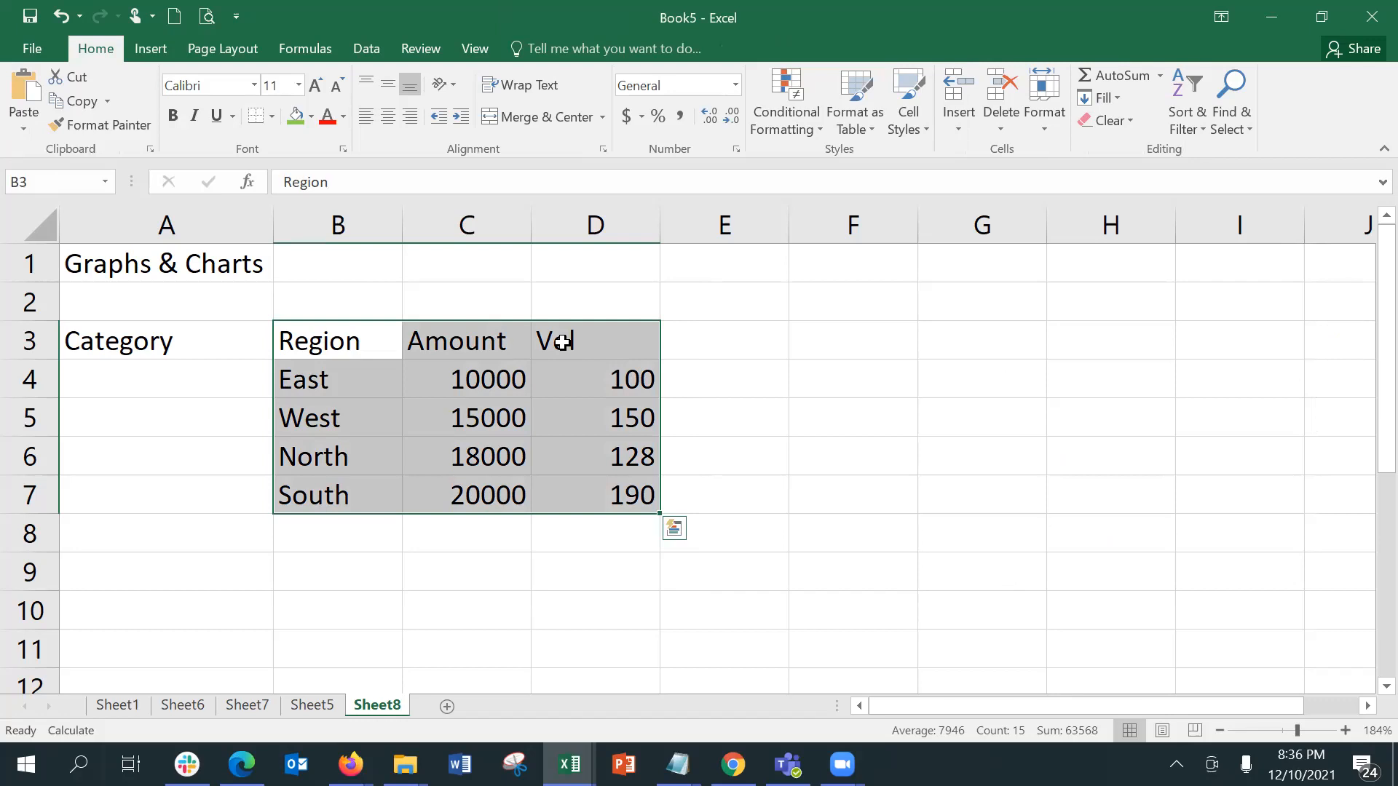
Step: Open the recommended charts for the table range and look through all the suggested charts
{"action": "left_click", "coordinate": [168, 55]}
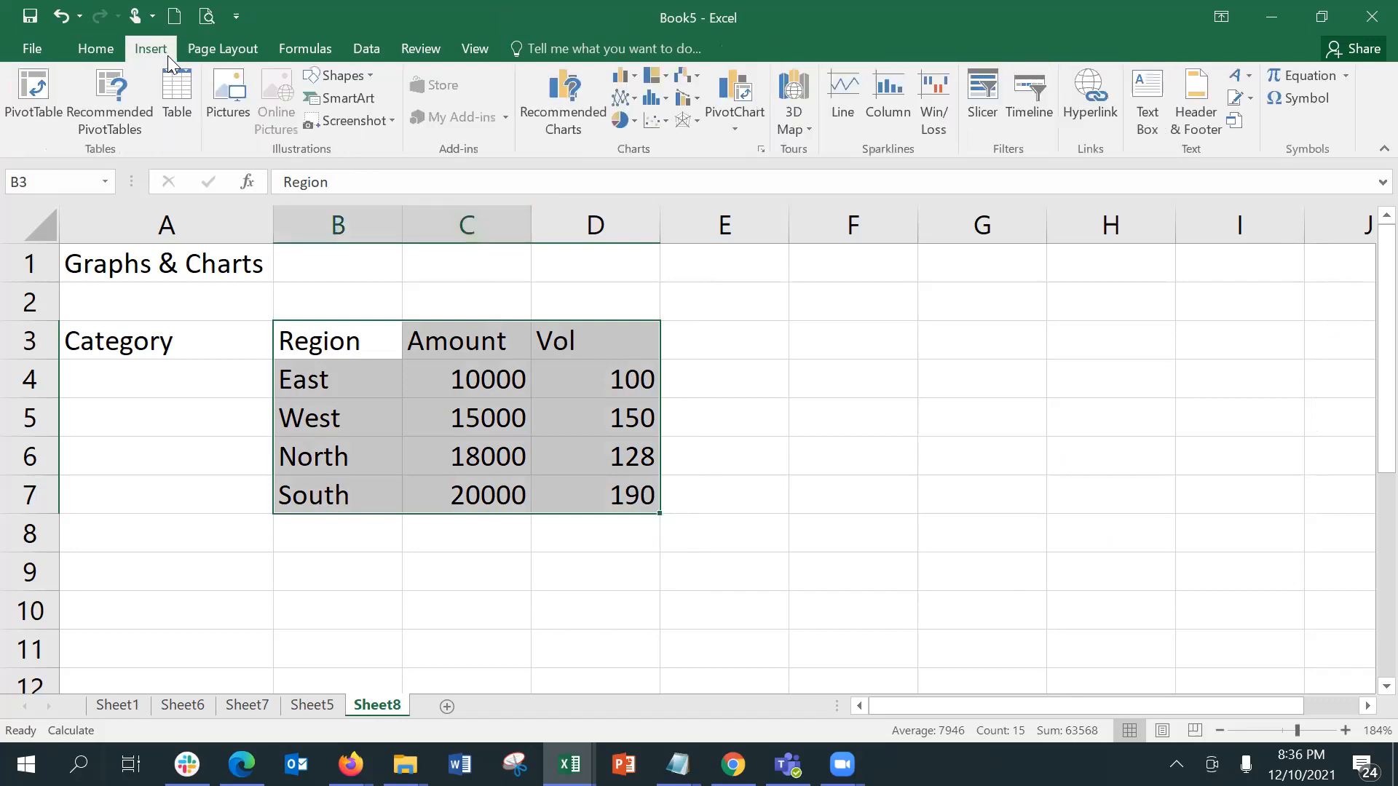
{"action": "left_click", "coordinate": [561, 121]}
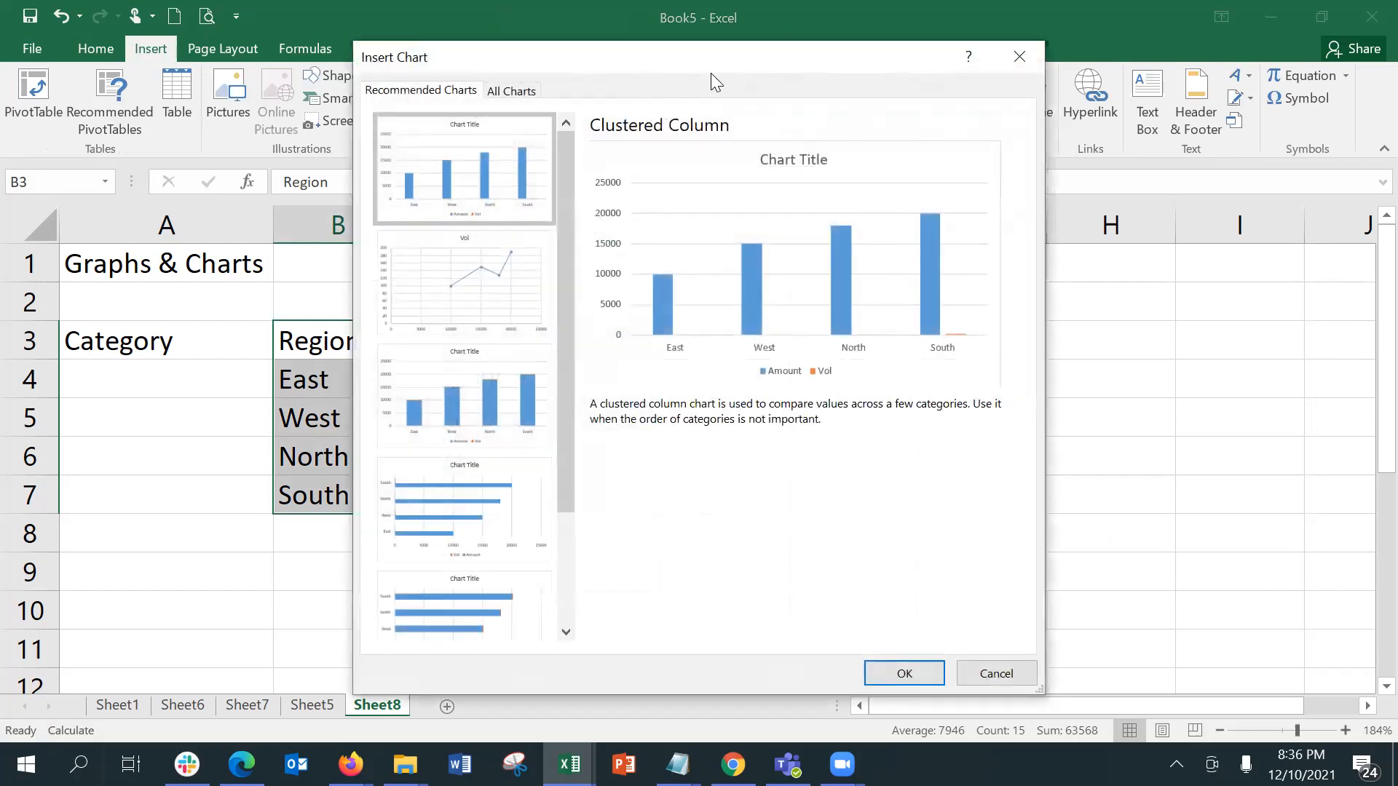
{"action": "left_click_drag", "start_coordinate": [839, 64], "coordinate": [1308, 85]}
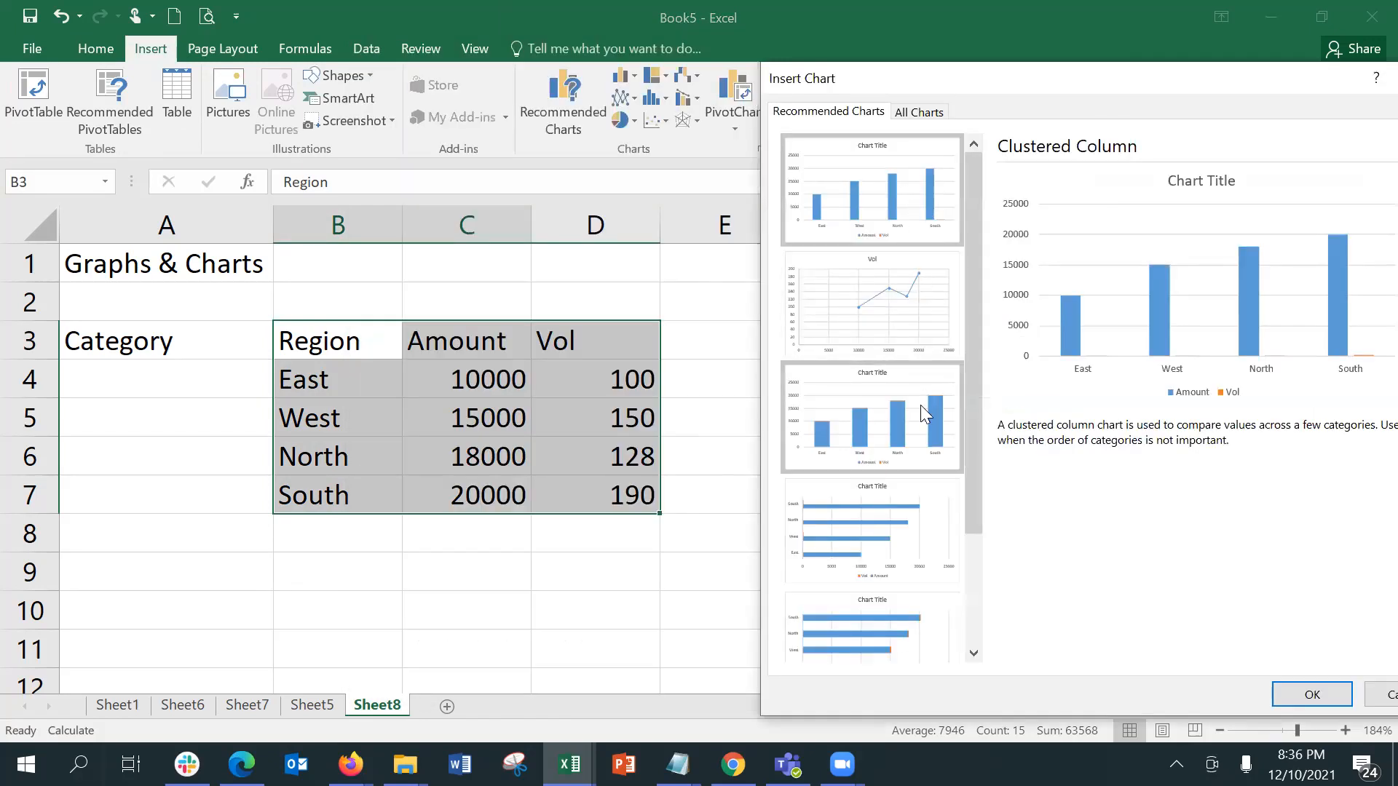
{"action": "left_click_drag", "start_coordinate": [967, 517], "coordinate": [968, 610]}
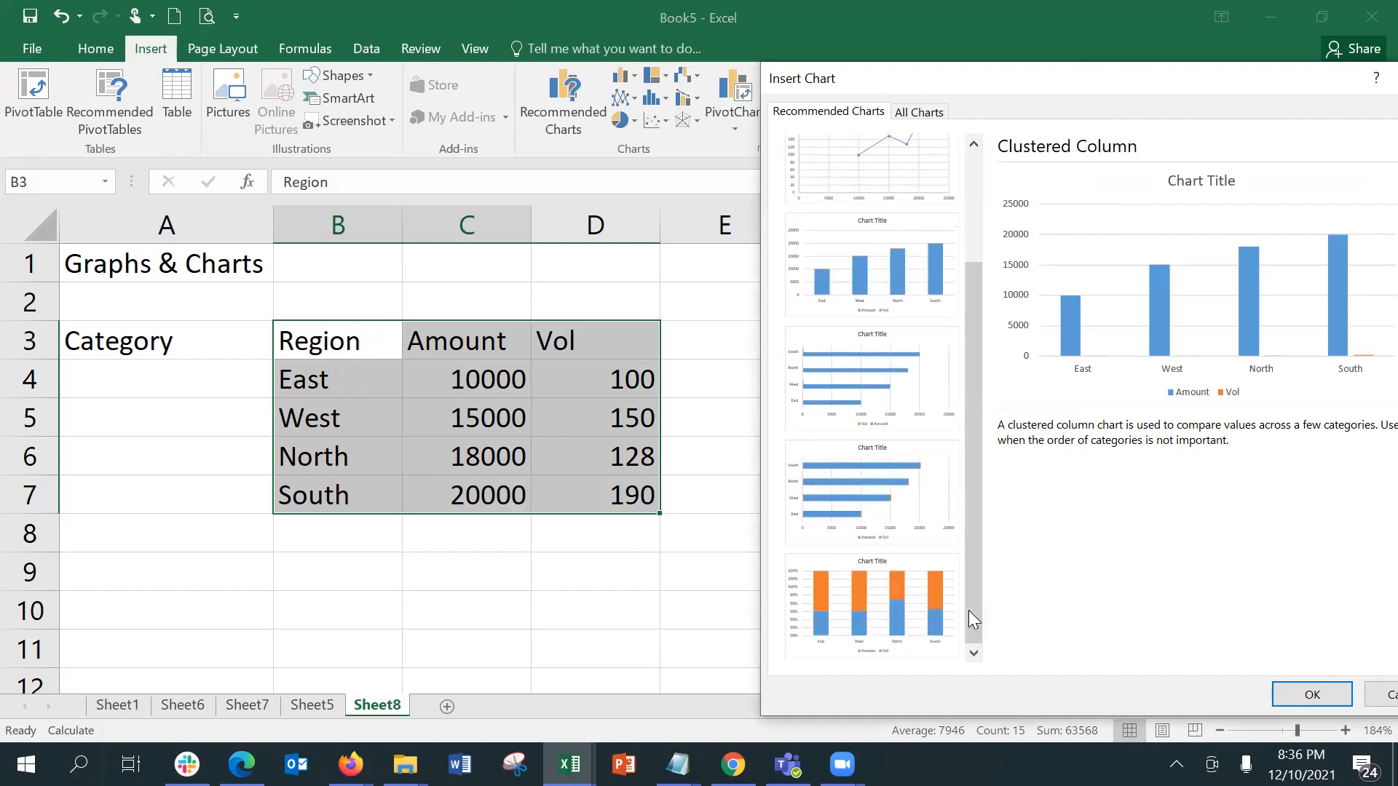
{"action": "left_click_drag", "start_coordinate": [968, 610], "coordinate": [975, 221]}
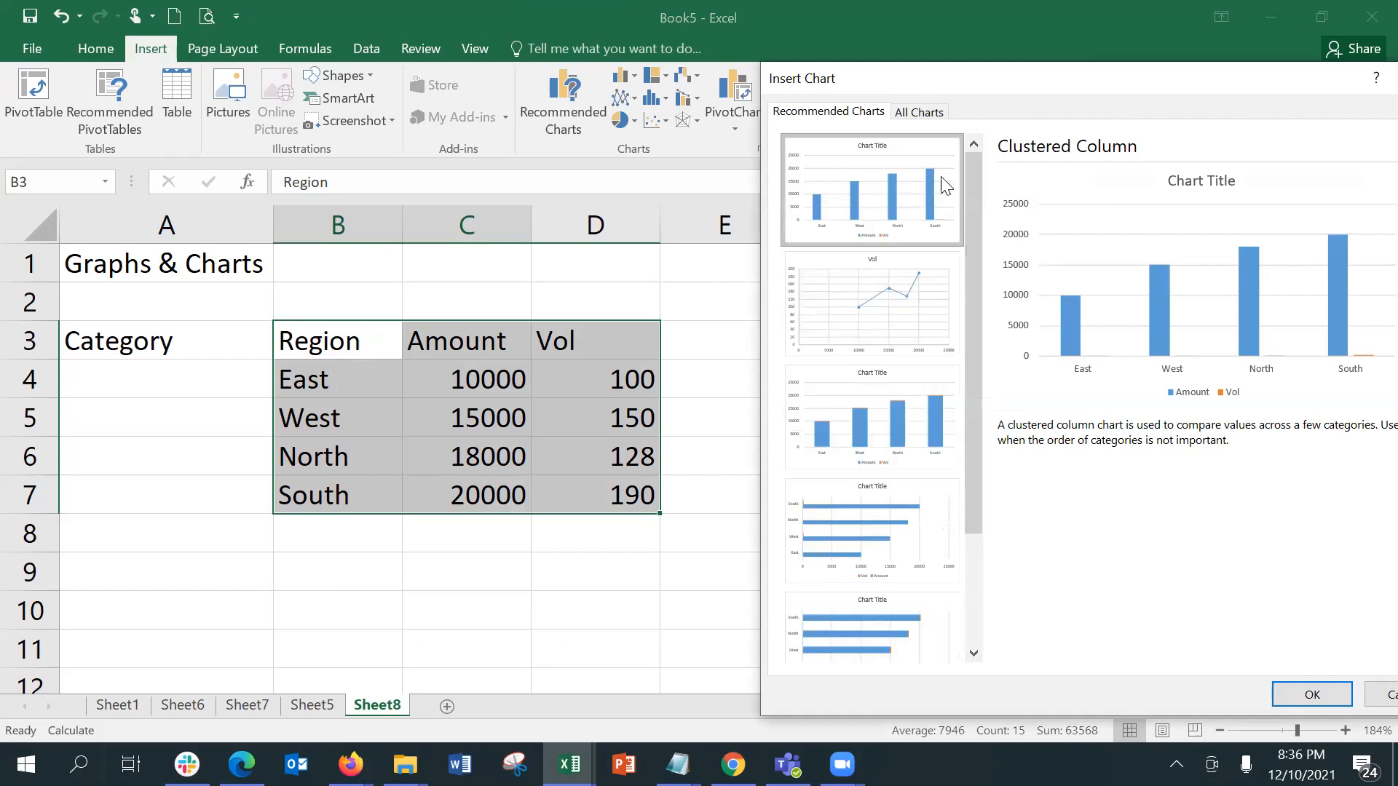
Step: Preview the Line, Pie, Bar, Area, X Y (Scatter) and Stock types among all available charts
{"action": "left_click", "coordinate": [913, 114]}
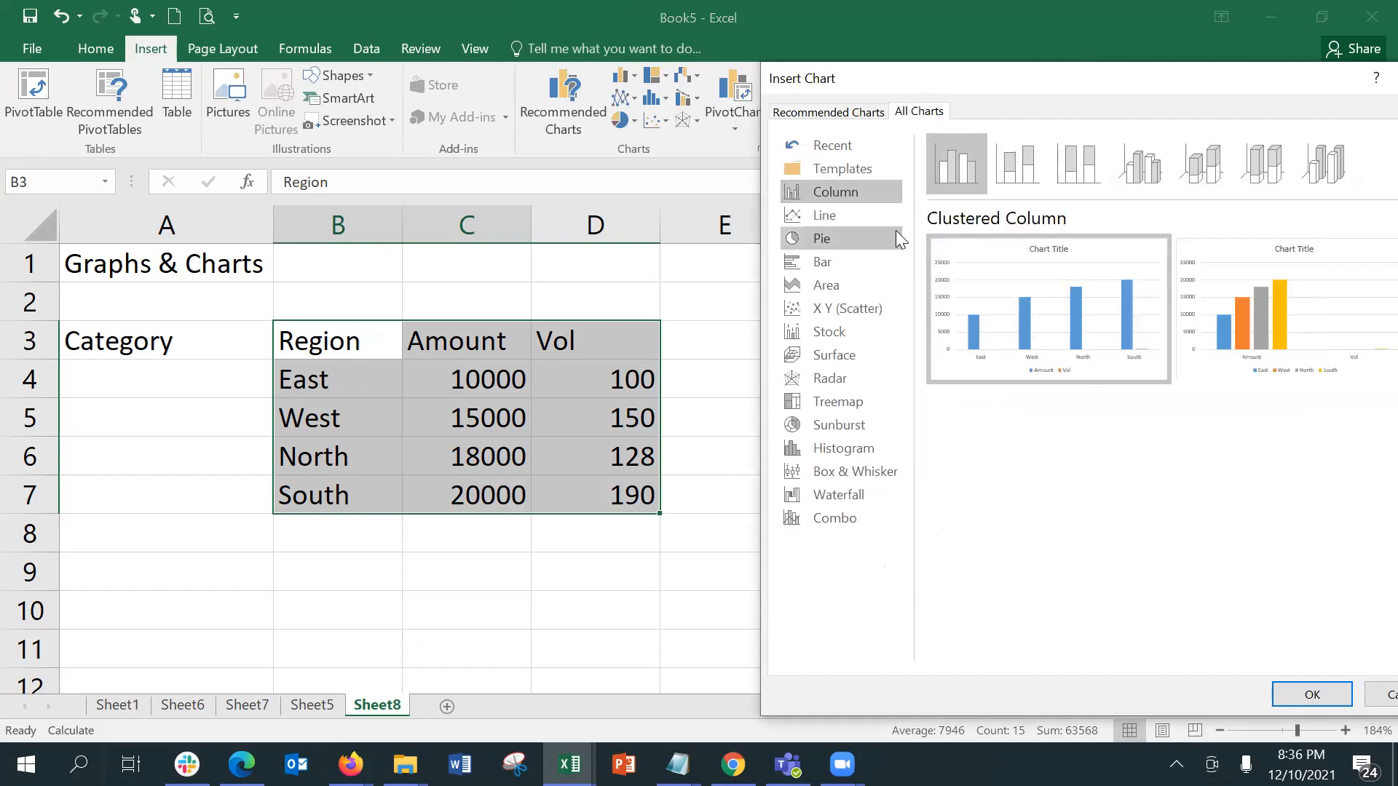
{"action": "left_click", "coordinate": [858, 216]}
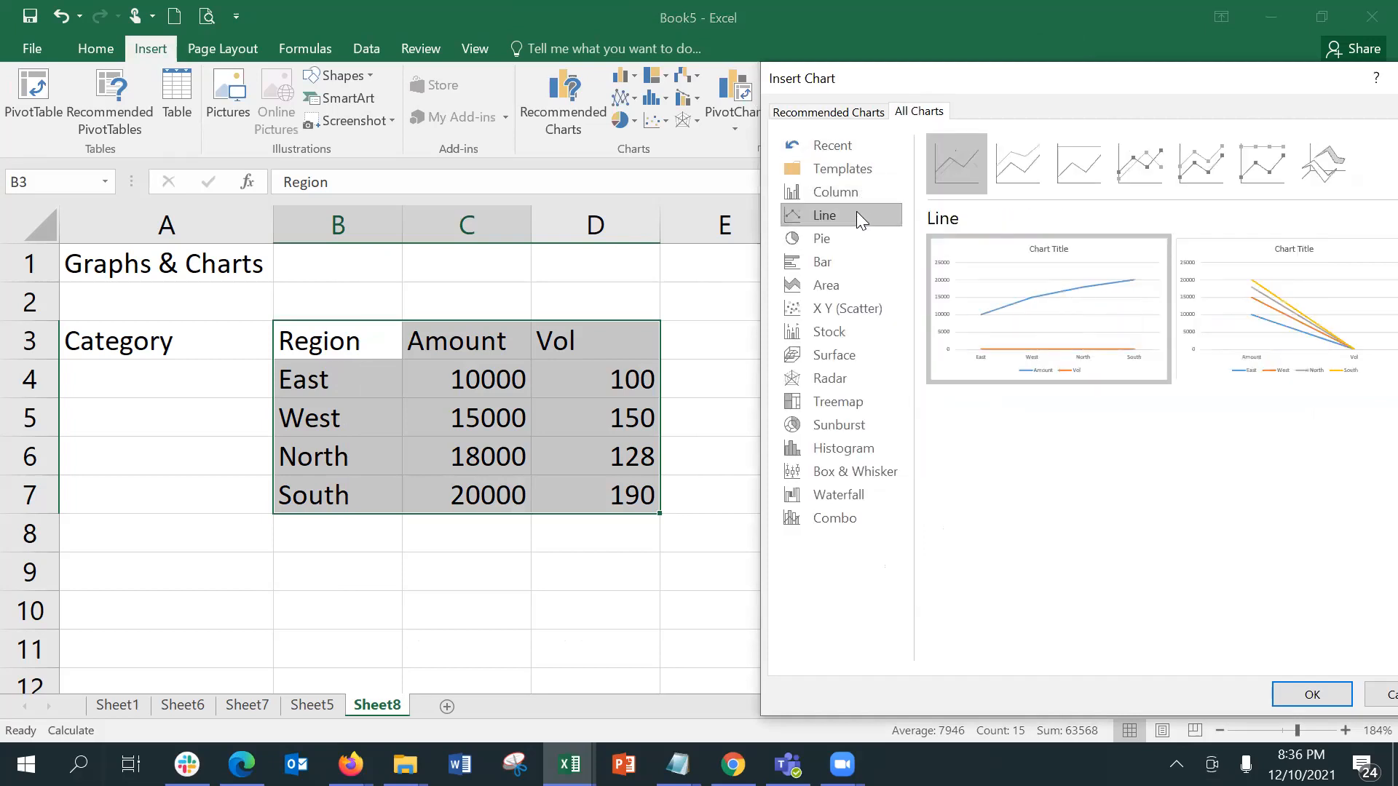
{"action": "left_click", "coordinate": [857, 232]}
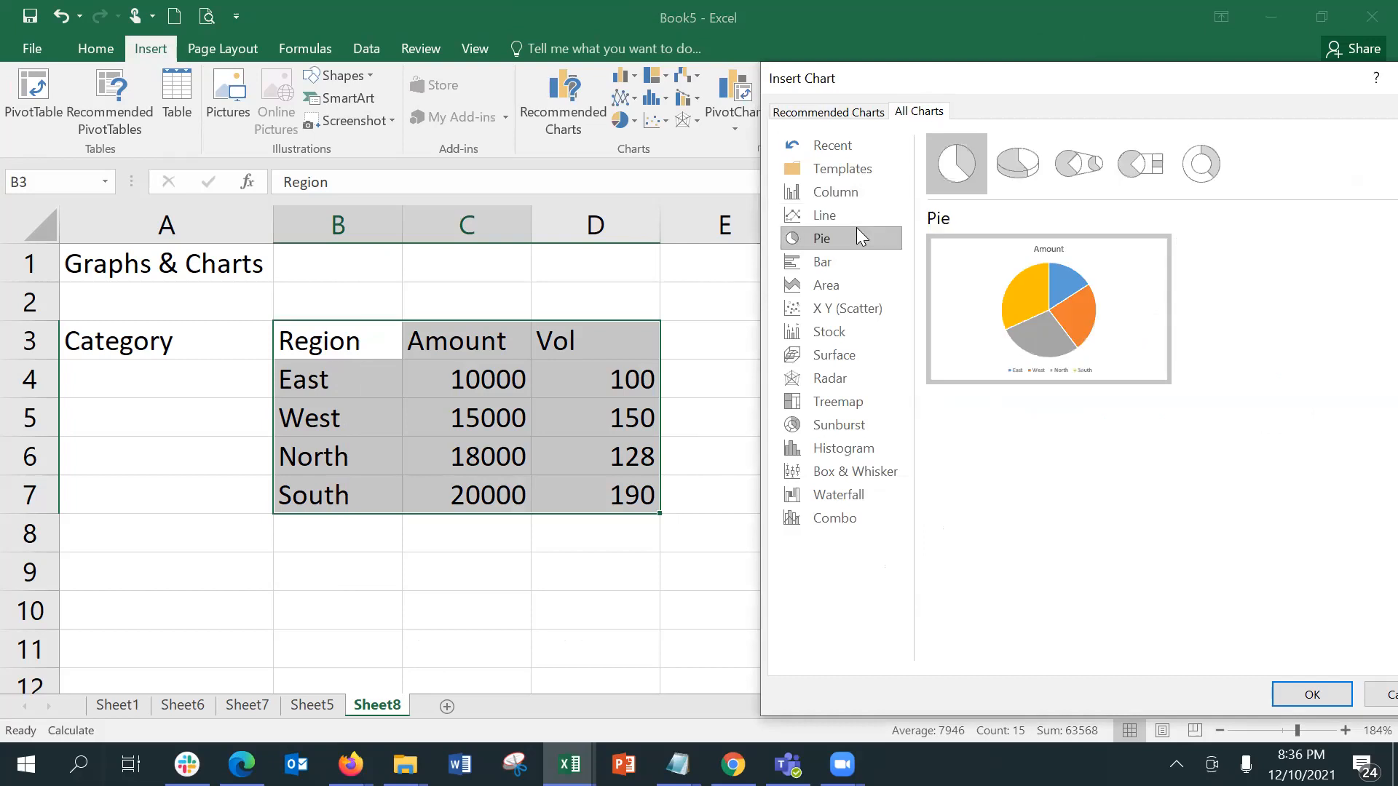
{"action": "left_click", "coordinate": [857, 265]}
{"action": "left_click", "coordinate": [856, 285]}
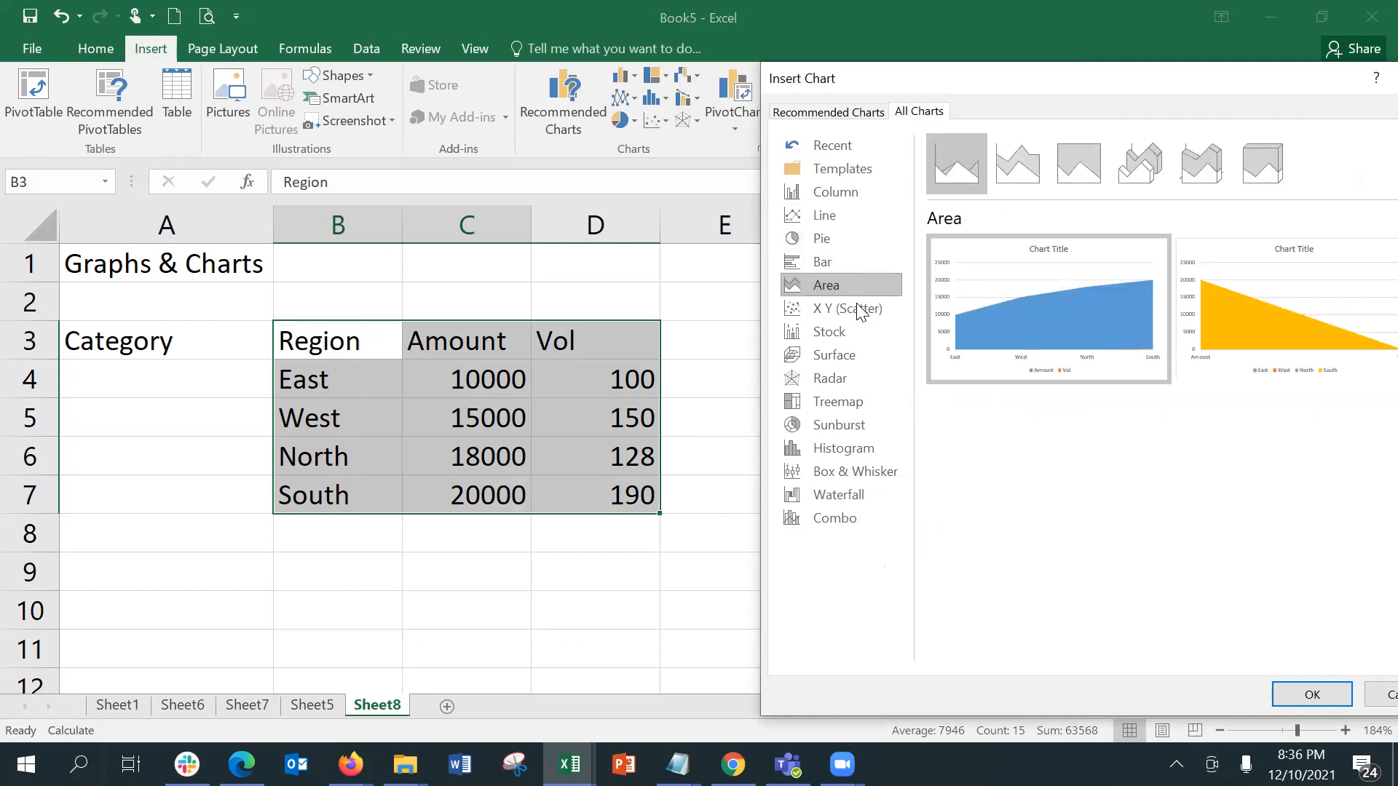
{"action": "left_click", "coordinate": [858, 309]}
{"action": "left_click", "coordinate": [855, 333]}
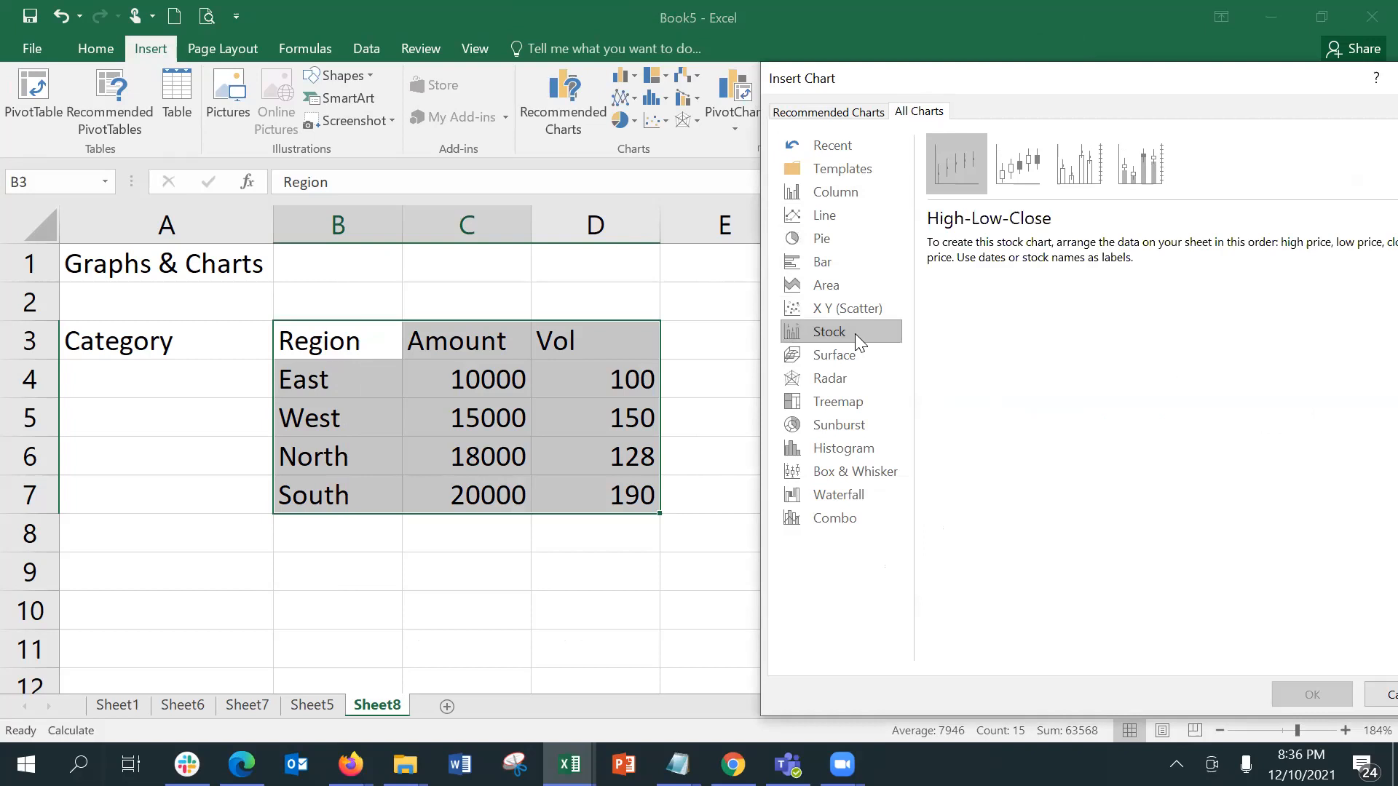
Step: Insert a 3-D Column chart of amount and volume by region and shrink it to fit beside the table
{"action": "left_click", "coordinate": [842, 194]}
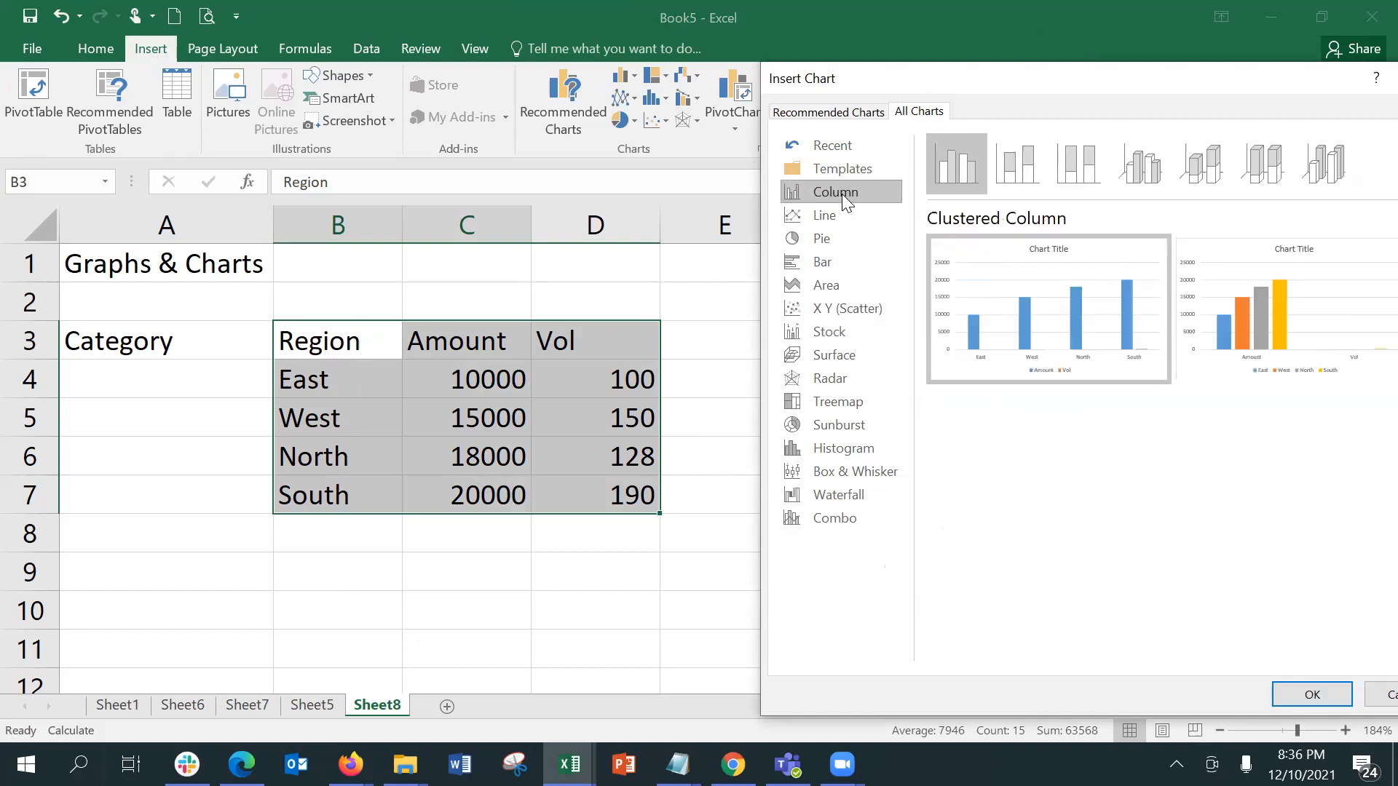
{"action": "left_click", "coordinate": [1139, 182]}
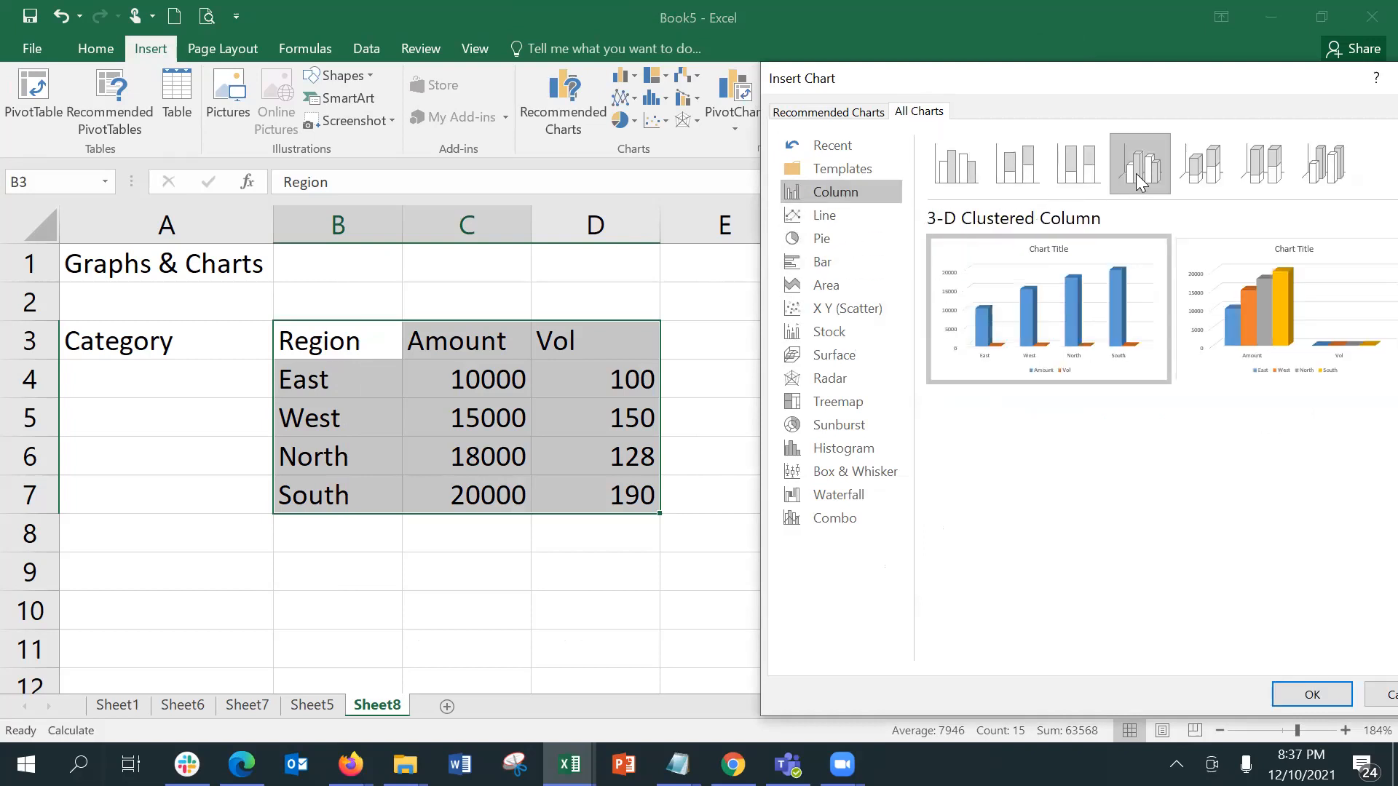
{"action": "left_click", "coordinate": [1298, 188]}
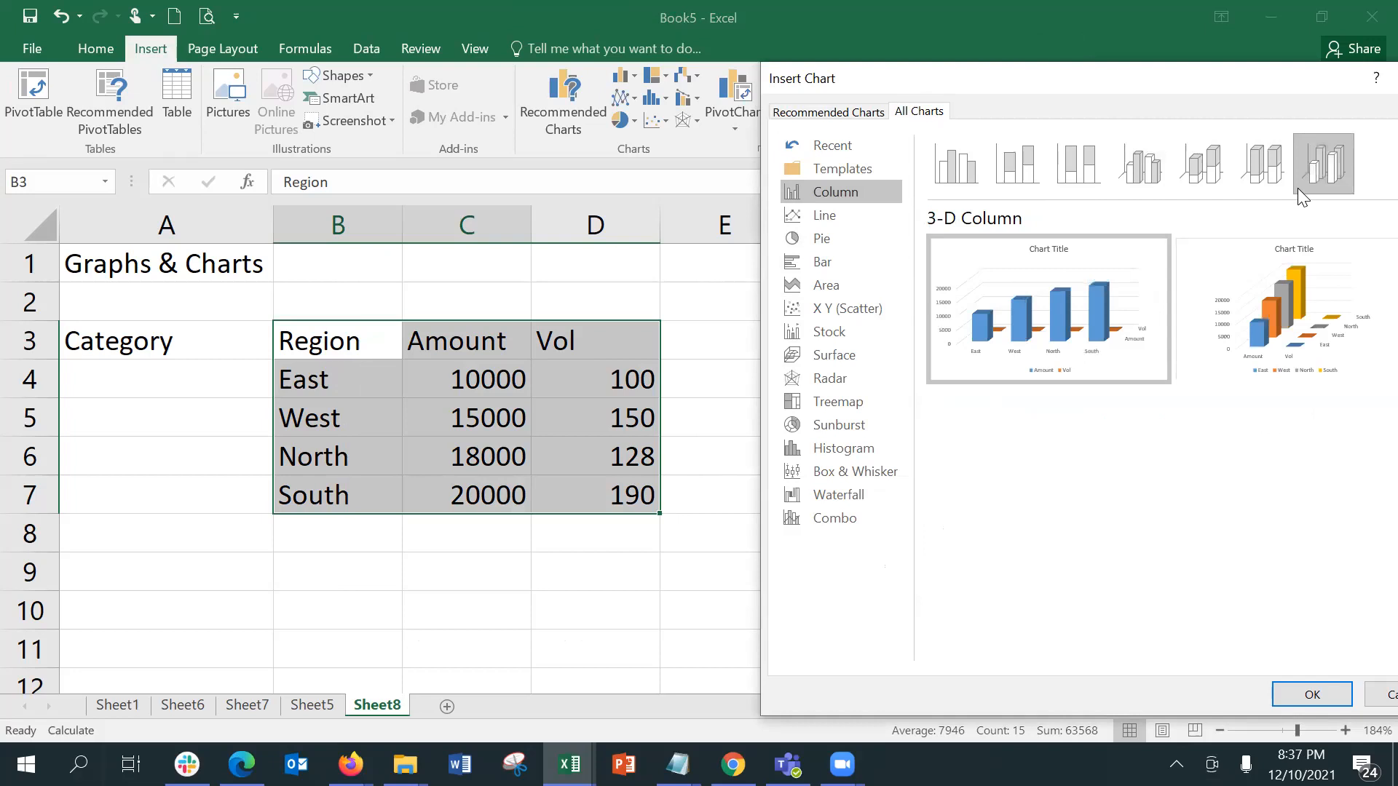
{"action": "left_click", "coordinate": [1290, 184]}
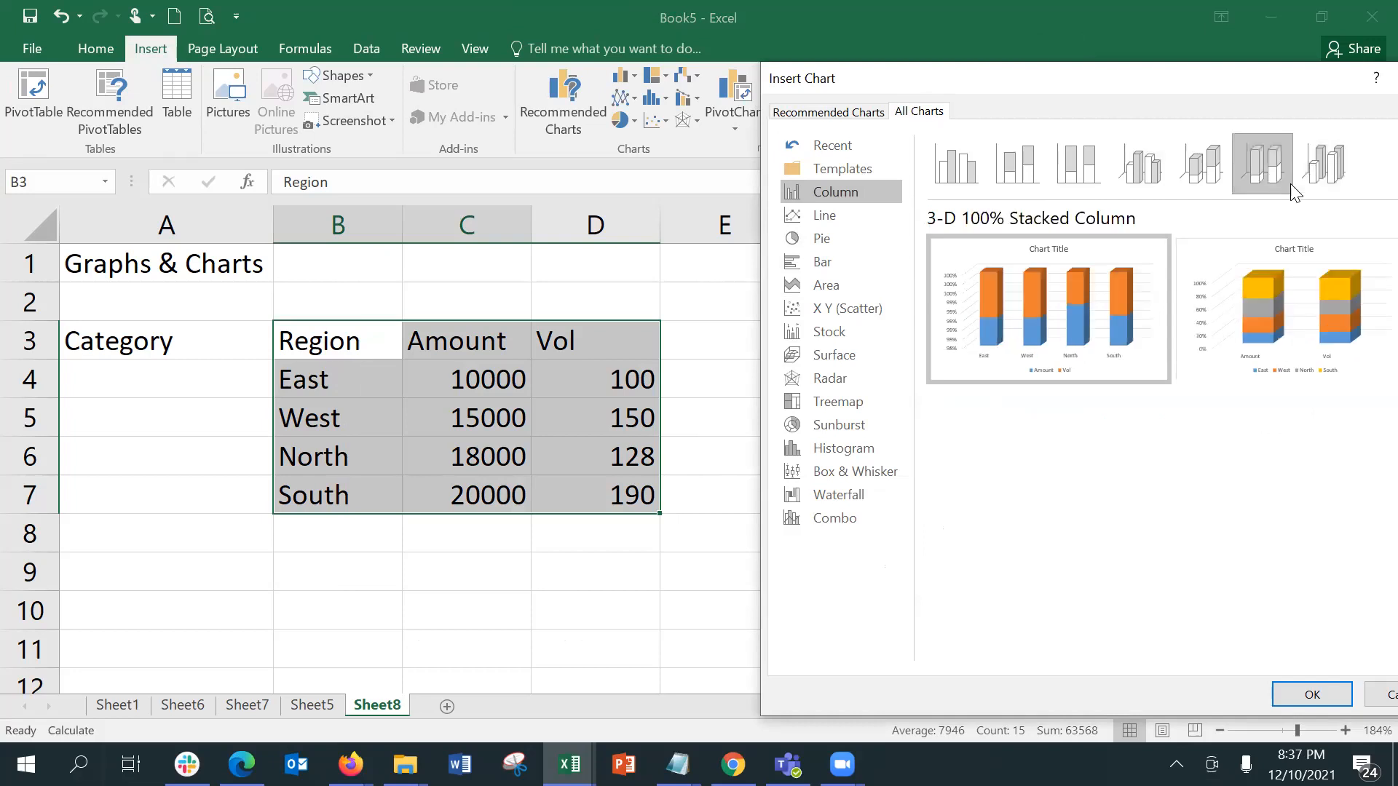
{"action": "left_click", "coordinate": [1199, 173]}
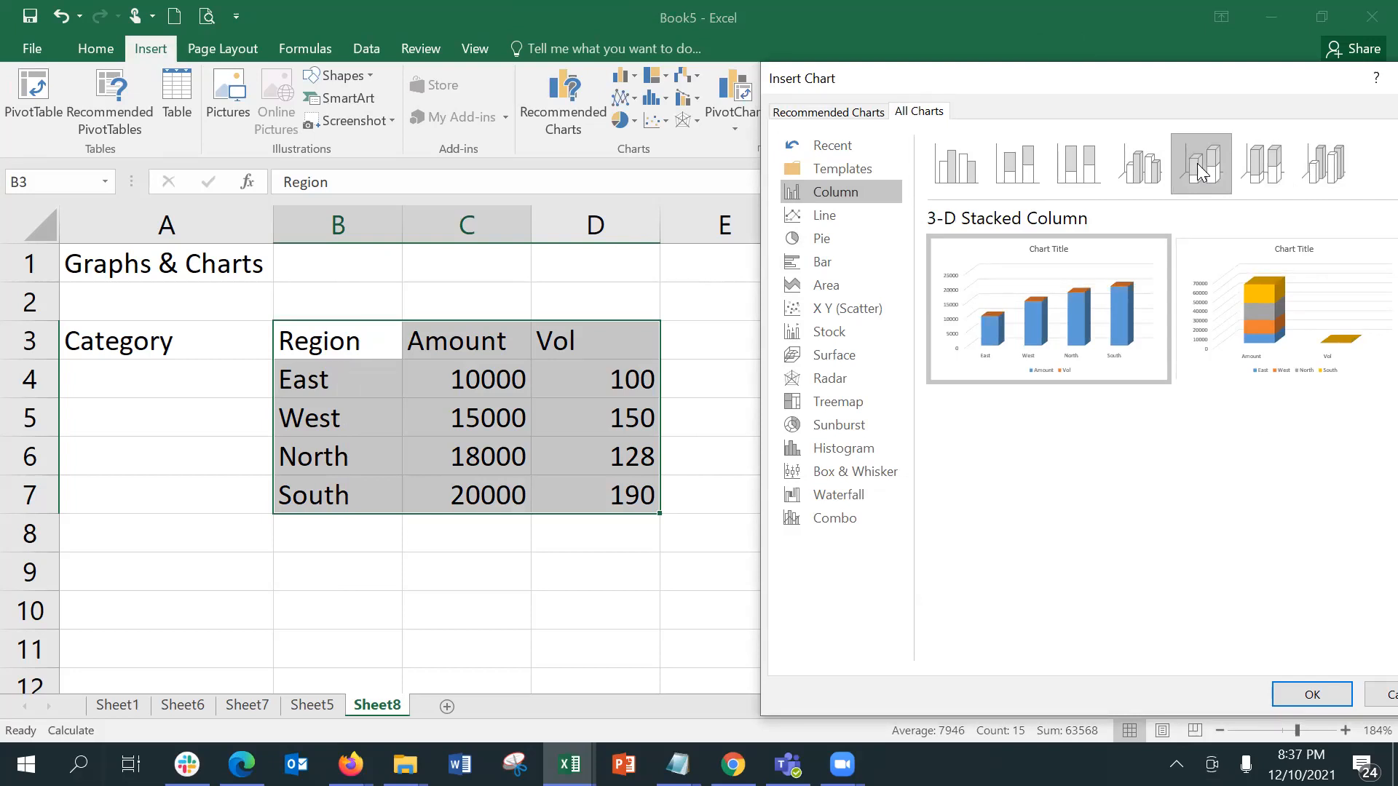
{"action": "left_click", "coordinate": [1307, 179]}
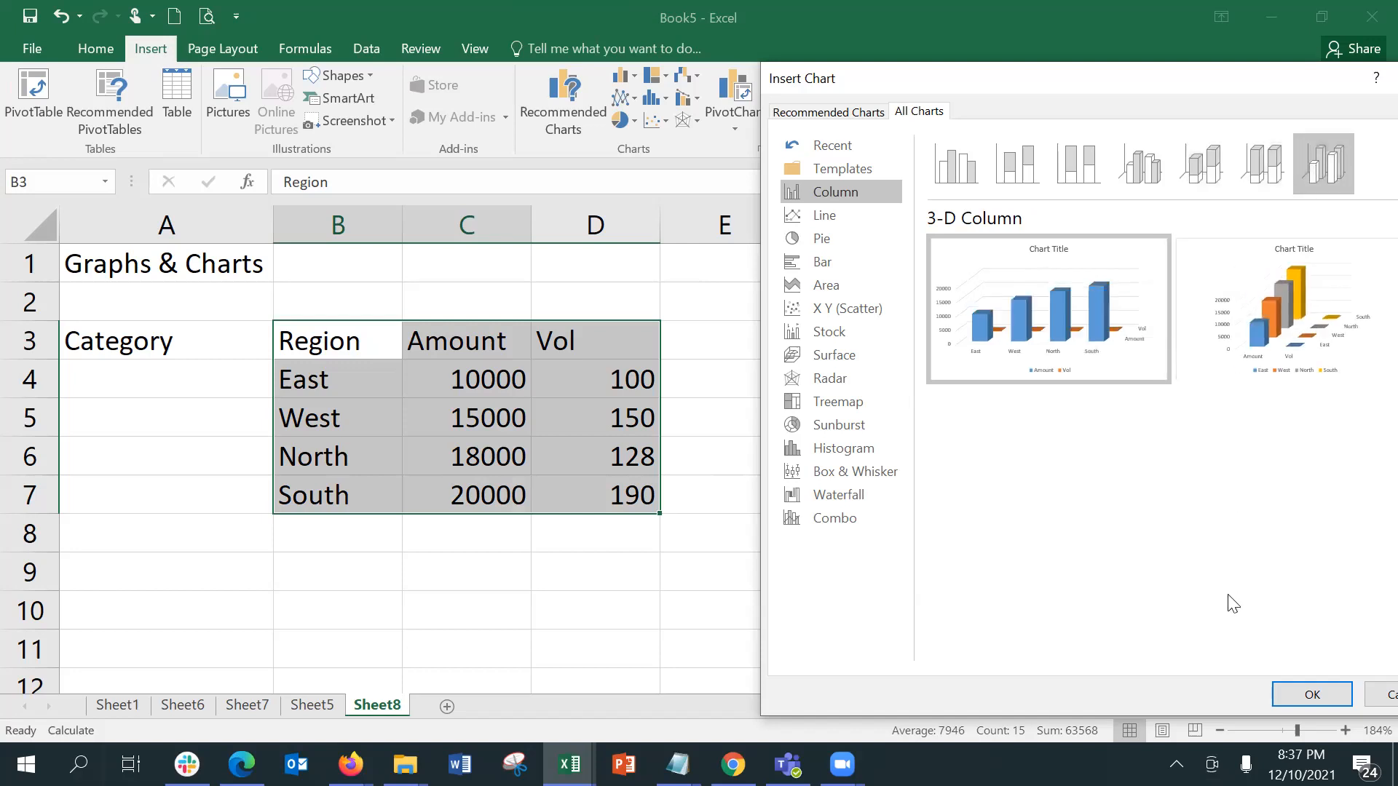
{"action": "key", "text": "Return"}
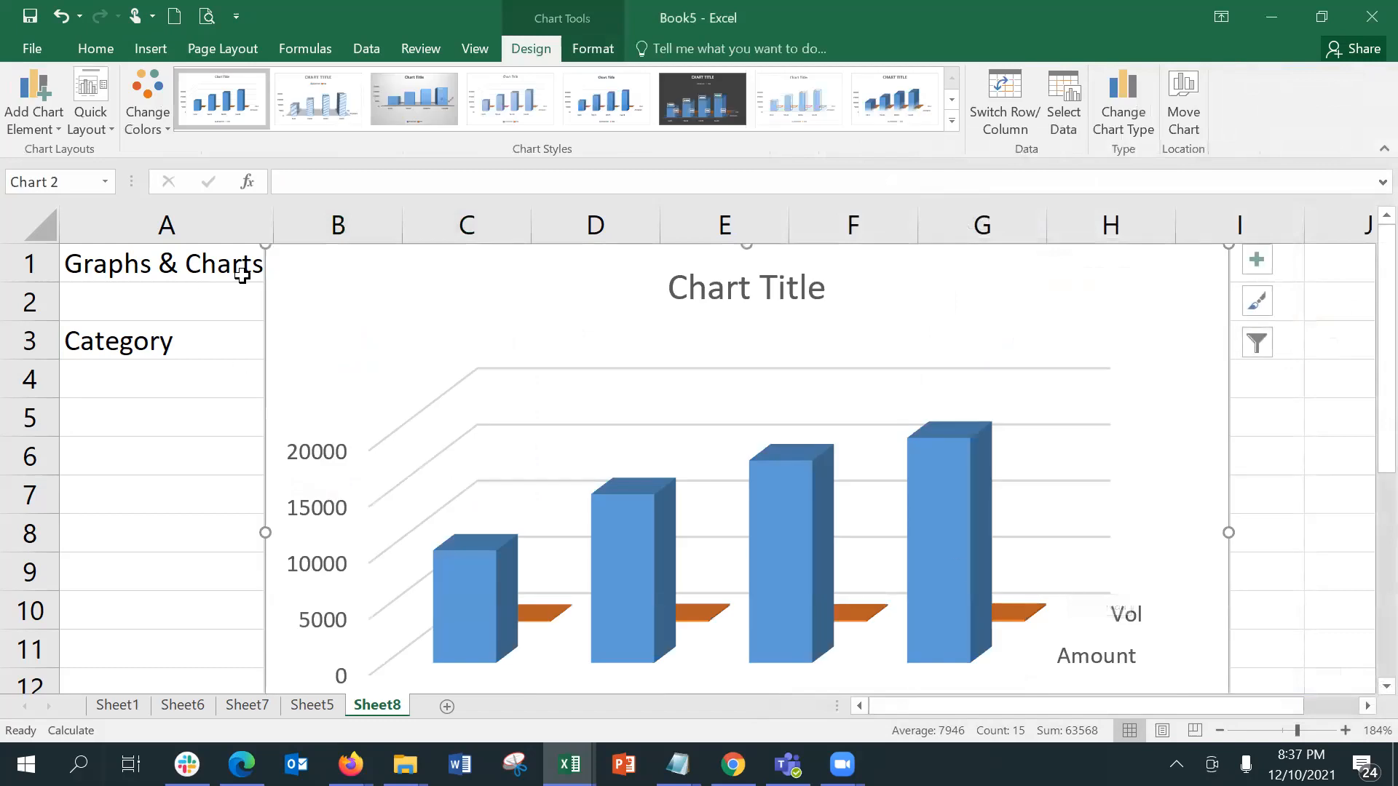
{"action": "mouse_move", "coordinate": [267, 244]}
{"action": "left_mouse_down"}
{"action": "mouse_move", "coordinate": [561, 446]}
{"action": "mouse_move", "coordinate": [742, 512]}
{"action": "mouse_move", "coordinate": [765, 496]}
{"action": "mouse_move", "coordinate": [740, 259]}
{"action": "mouse_move", "coordinate": [737, 279]}
{"action": "left_mouse_up"}
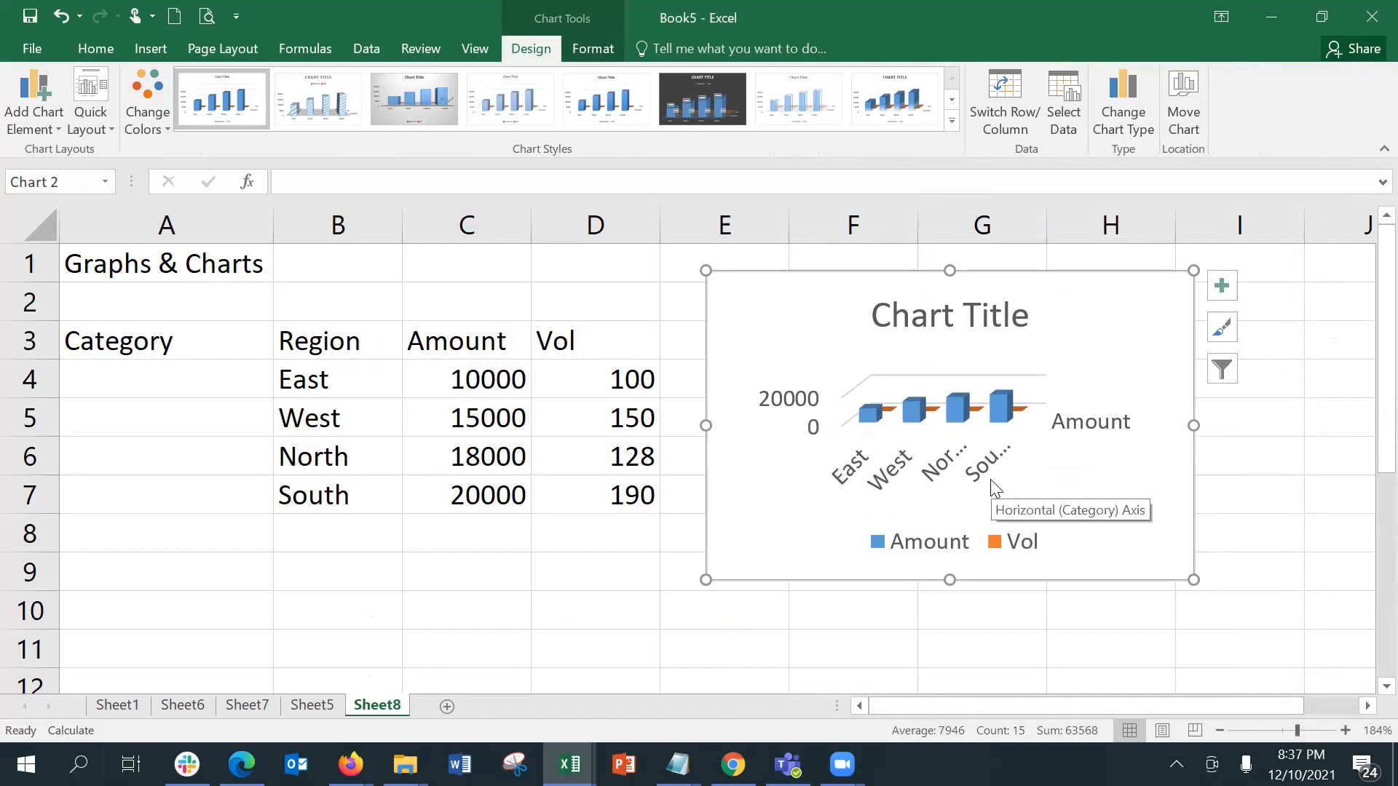
{"action": "mouse_move", "coordinate": [1002, 406]}
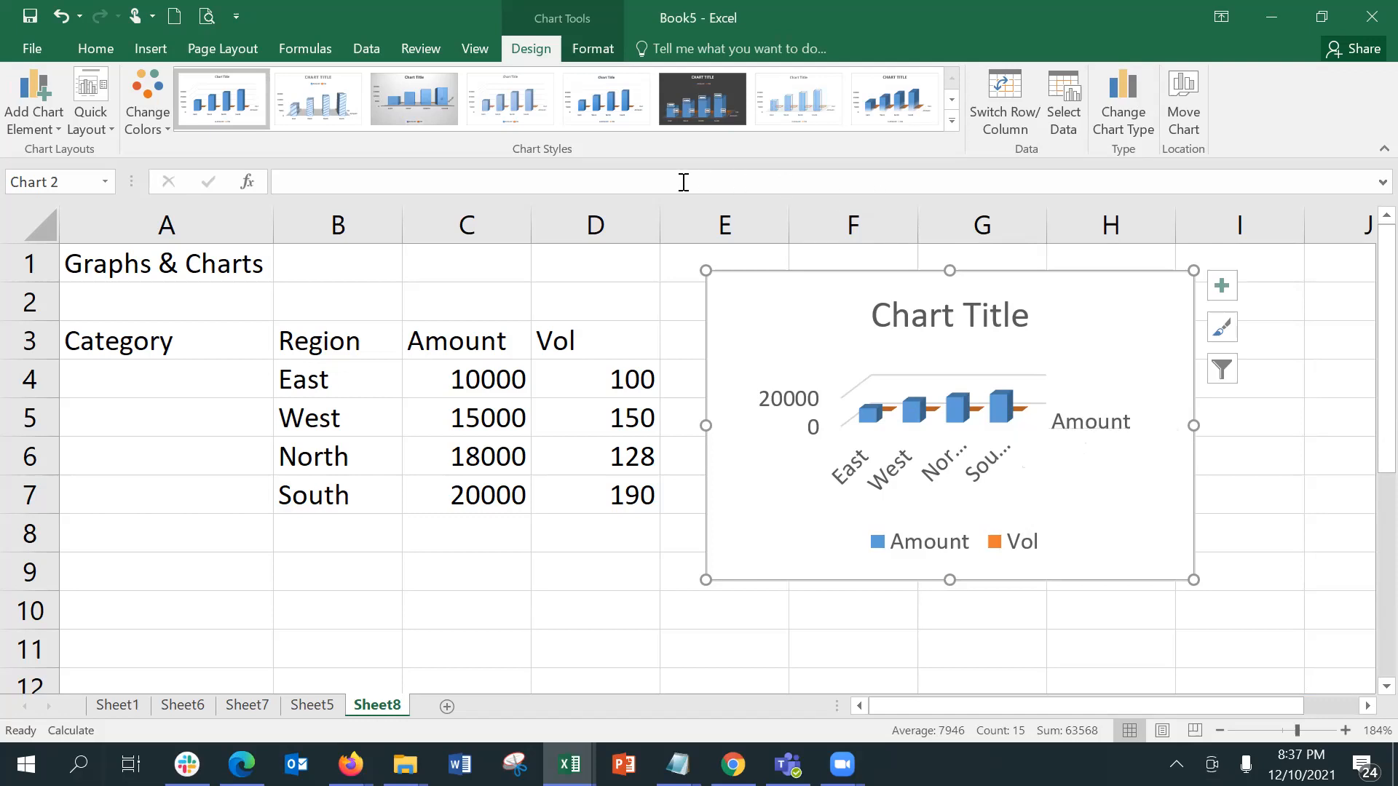
Step: Change the chart type from 3-D Column to 3-D Clustered Column
{"action": "left_click", "coordinate": [1119, 123]}
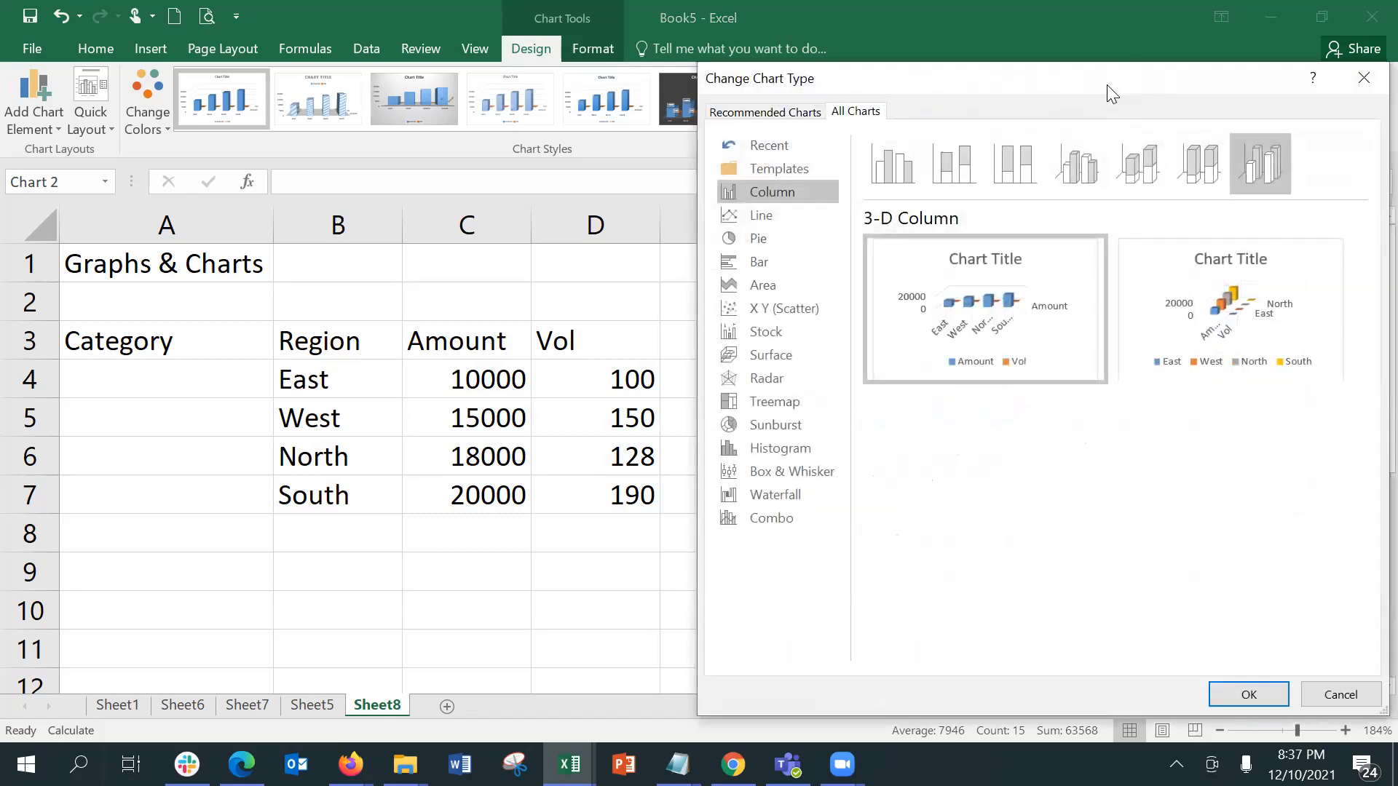
{"action": "left_click_drag", "start_coordinate": [1108, 86], "coordinate": [1062, 204]}
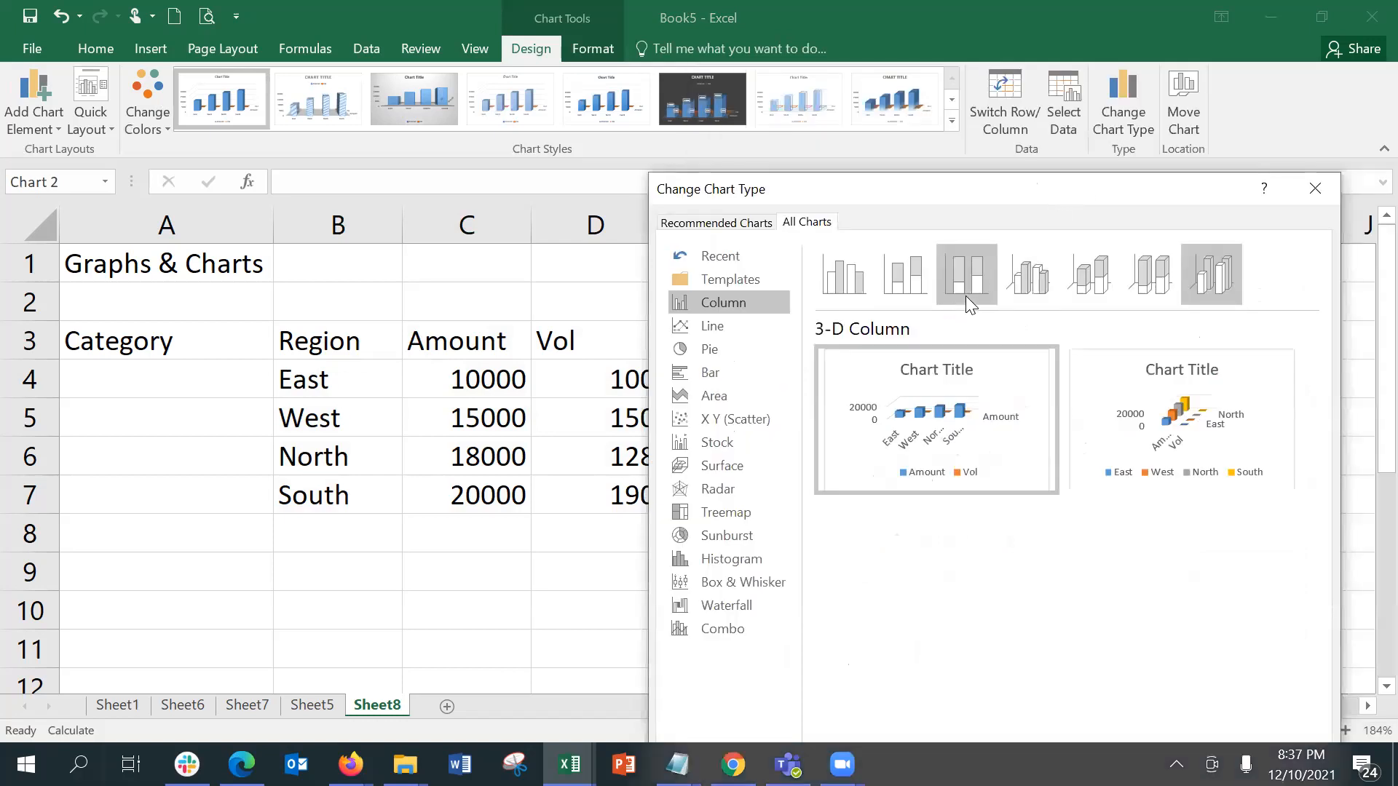
{"action": "left_click", "coordinate": [1035, 286]}
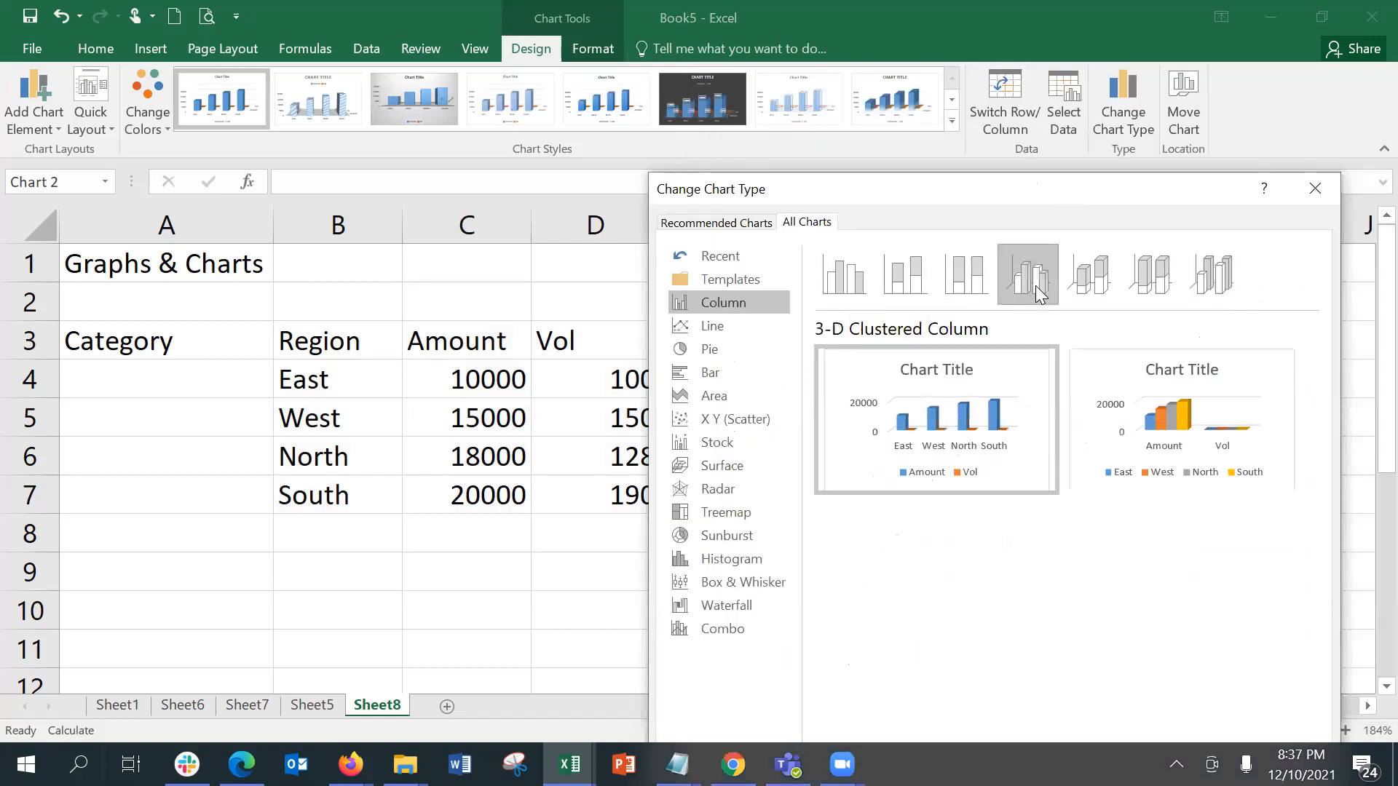
{"action": "left_click_drag", "start_coordinate": [1170, 192], "coordinate": [1154, 51]}
{"action": "key", "text": "Return"}
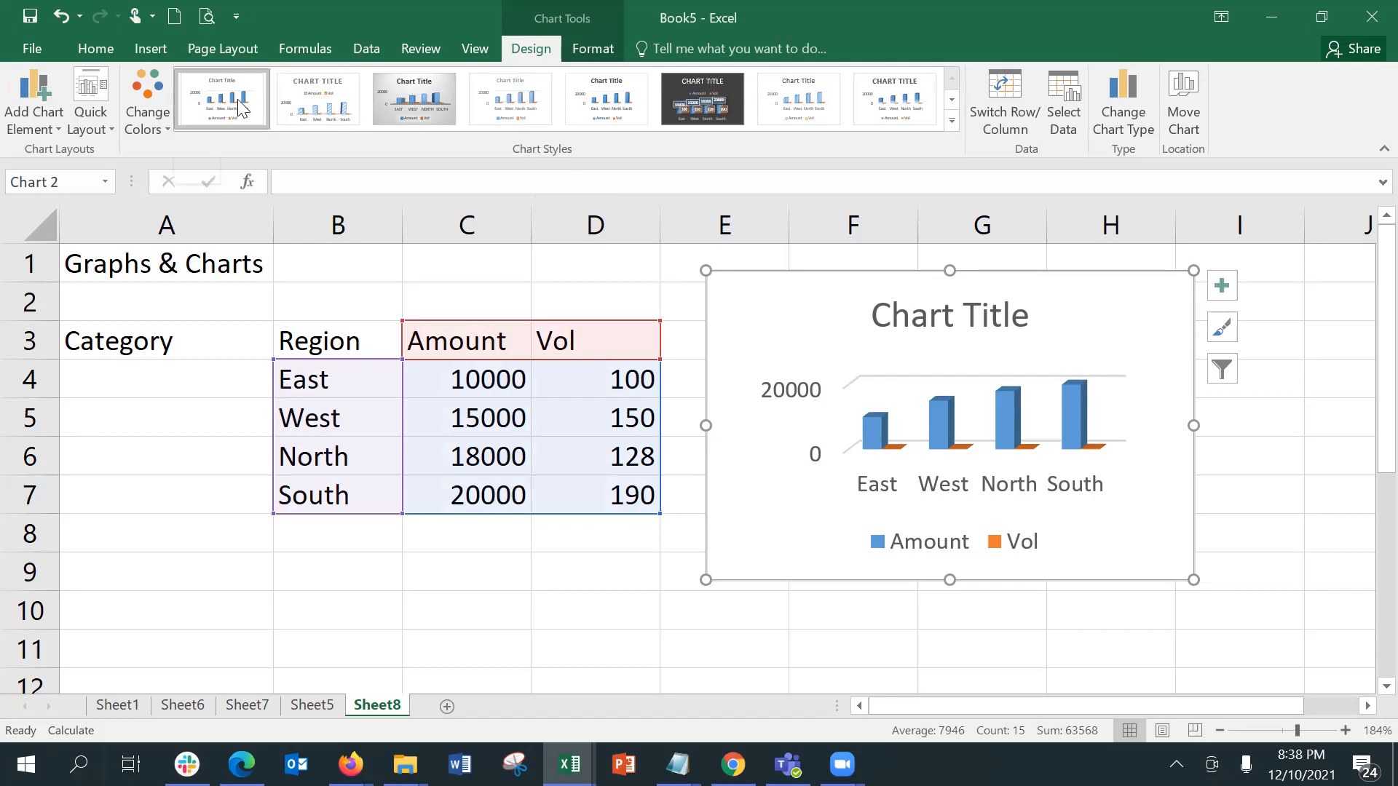
Step: Apply the tenth style in the chart style gallery to the 3-D Clustered Column chart
{"action": "left_click", "coordinate": [318, 104]}
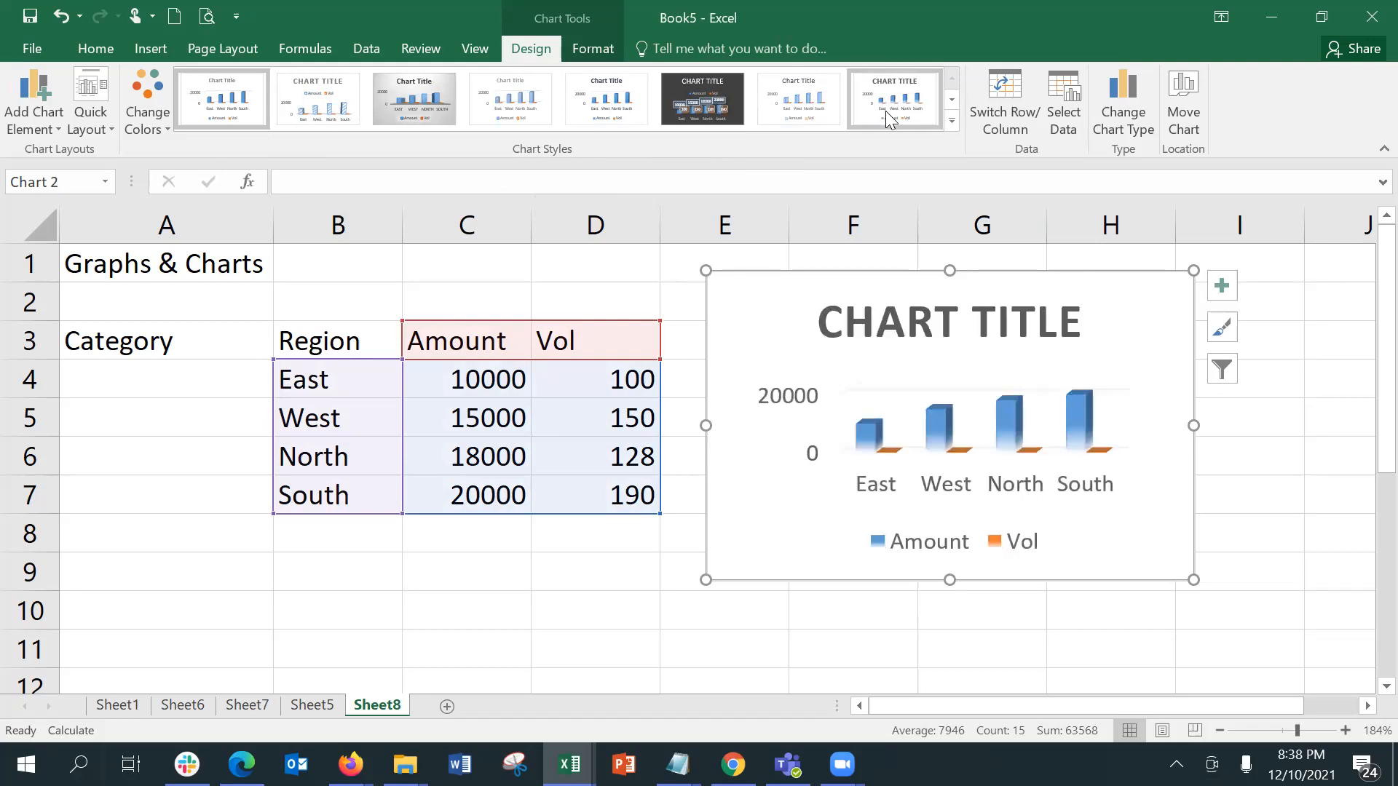
{"action": "left_click", "coordinate": [951, 121]}
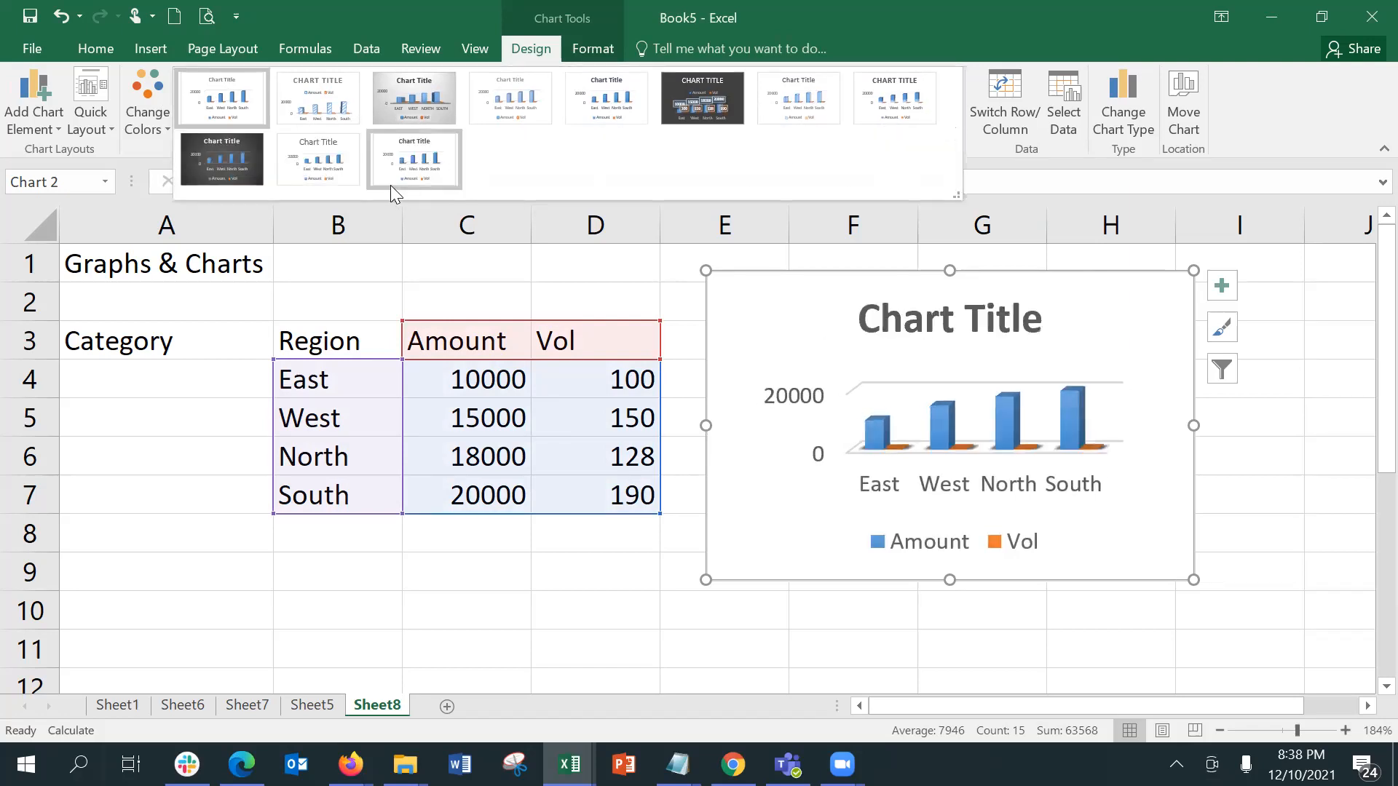
{"action": "left_click", "coordinate": [307, 175]}
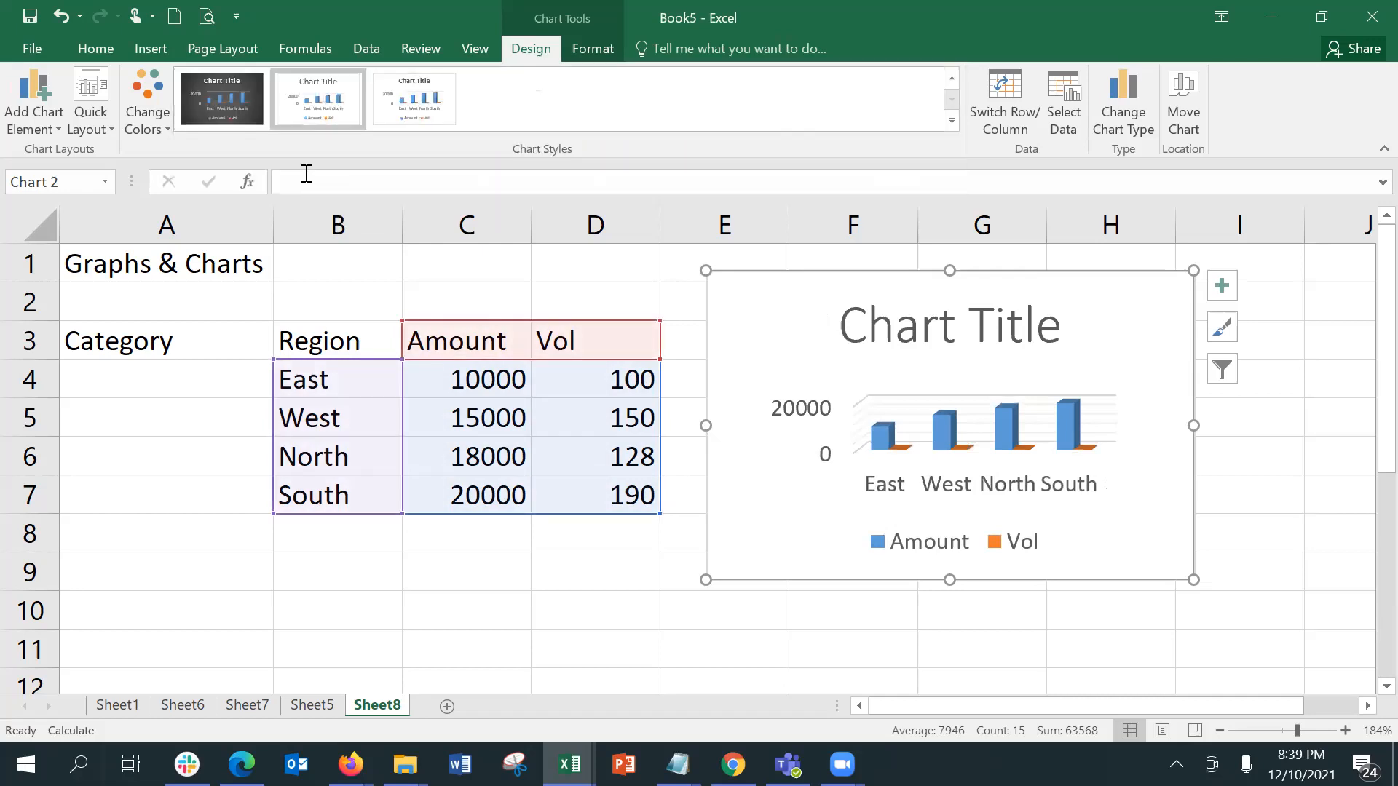
Step: Add a data table to the chart and enlarge the chart so the table is readable
{"action": "left_click", "coordinate": [81, 111]}
{"action": "left_click", "coordinate": [1221, 288]}
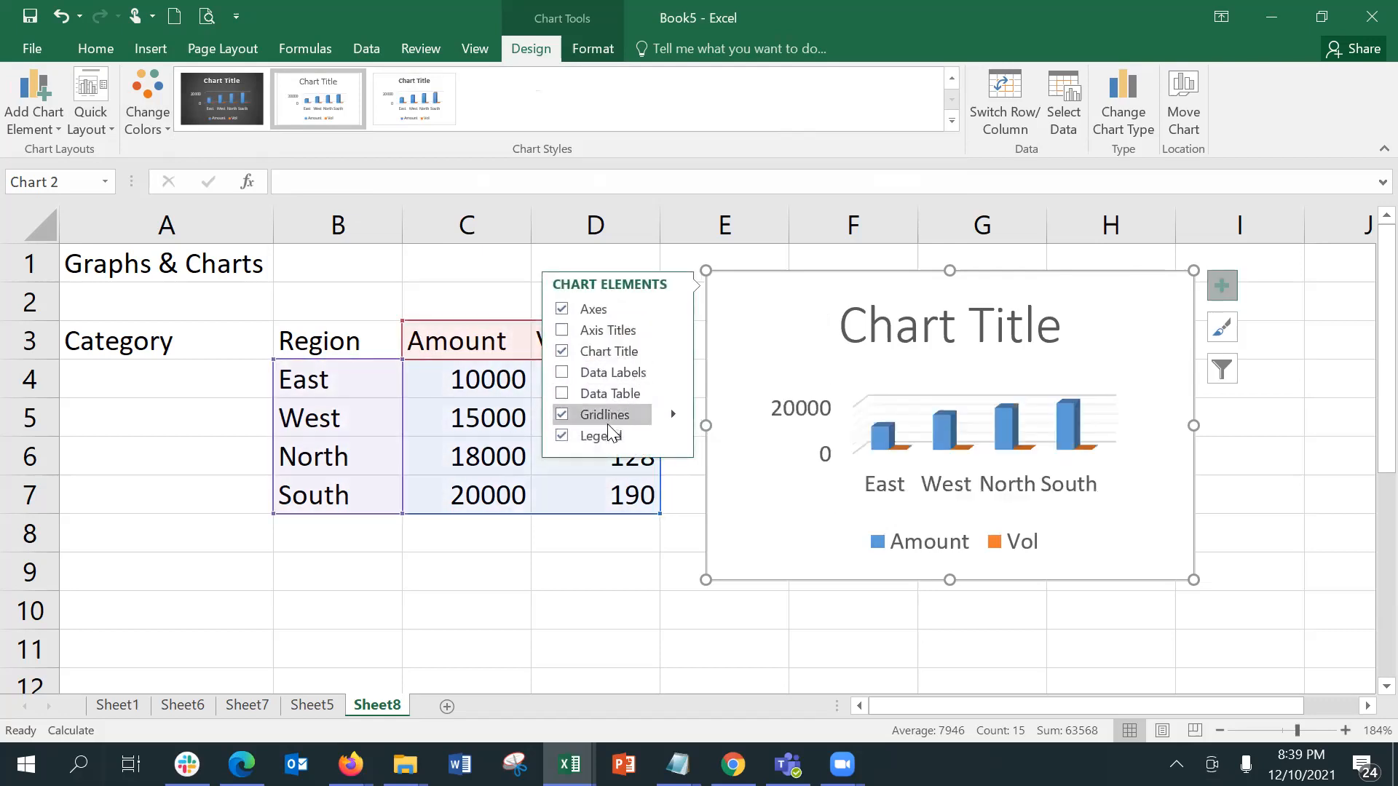
{"action": "left_click", "coordinate": [565, 395]}
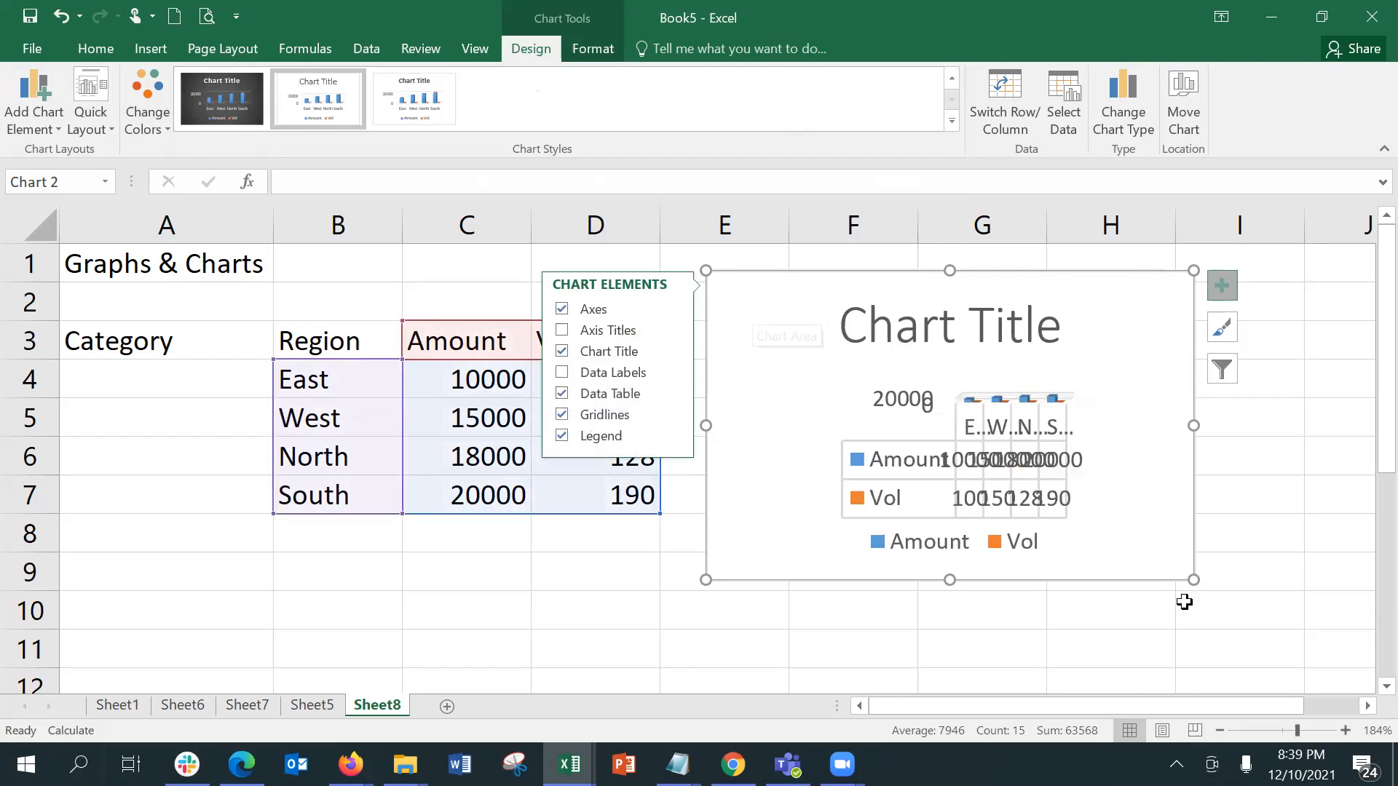
{"action": "left_click_drag", "start_coordinate": [1179, 573], "coordinate": [1236, 612]}
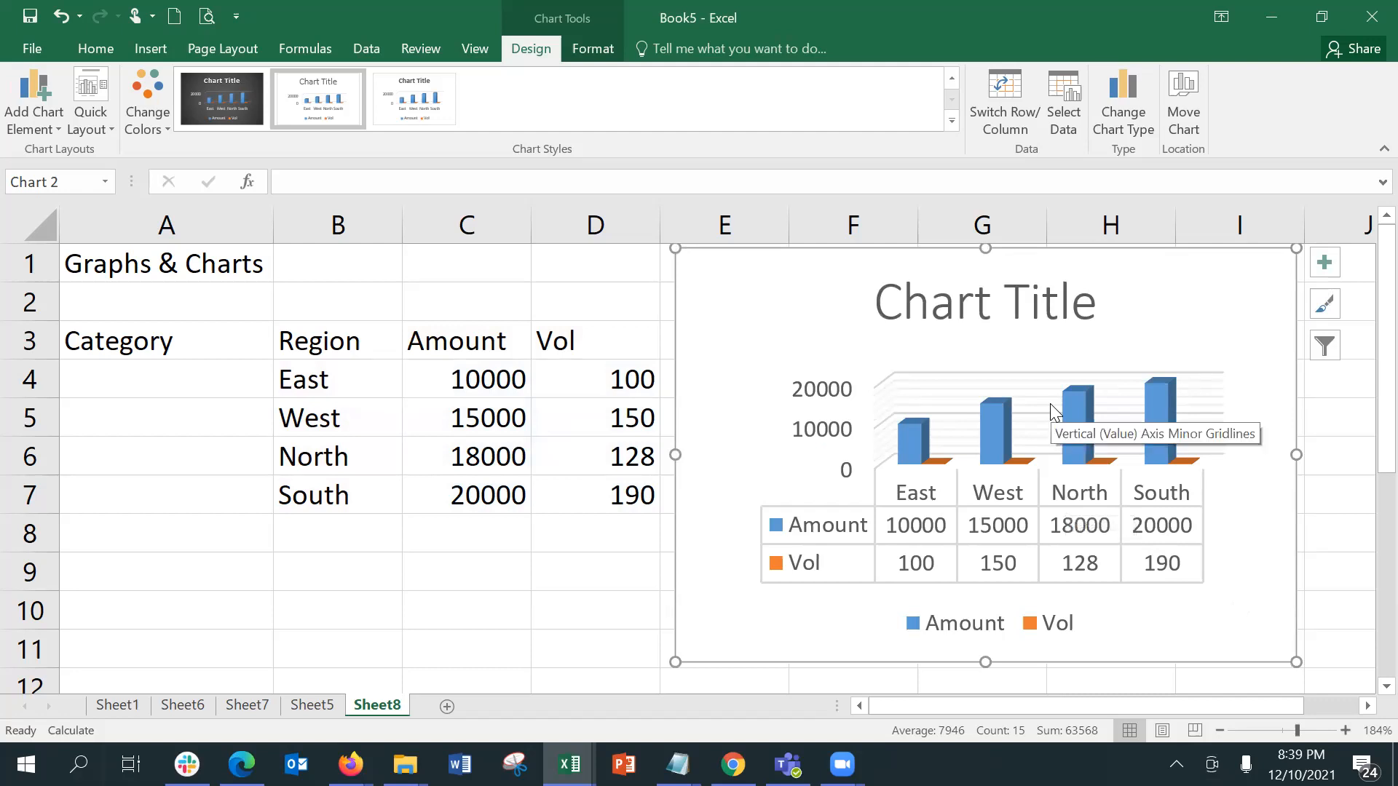
Step: Move the chart to a new sheet named Chart1
{"action": "right_click", "coordinate": [806, 289]}
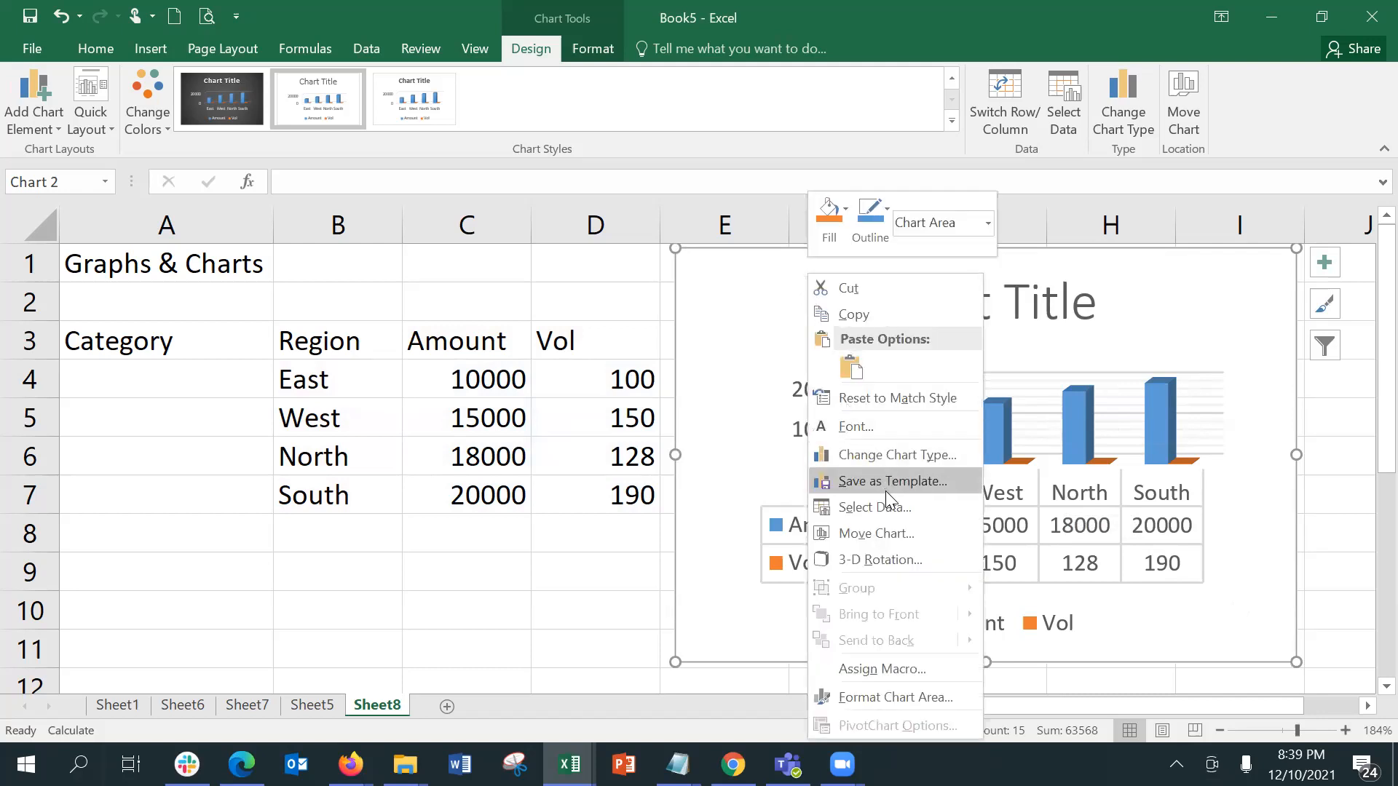
{"action": "left_click", "coordinate": [903, 533]}
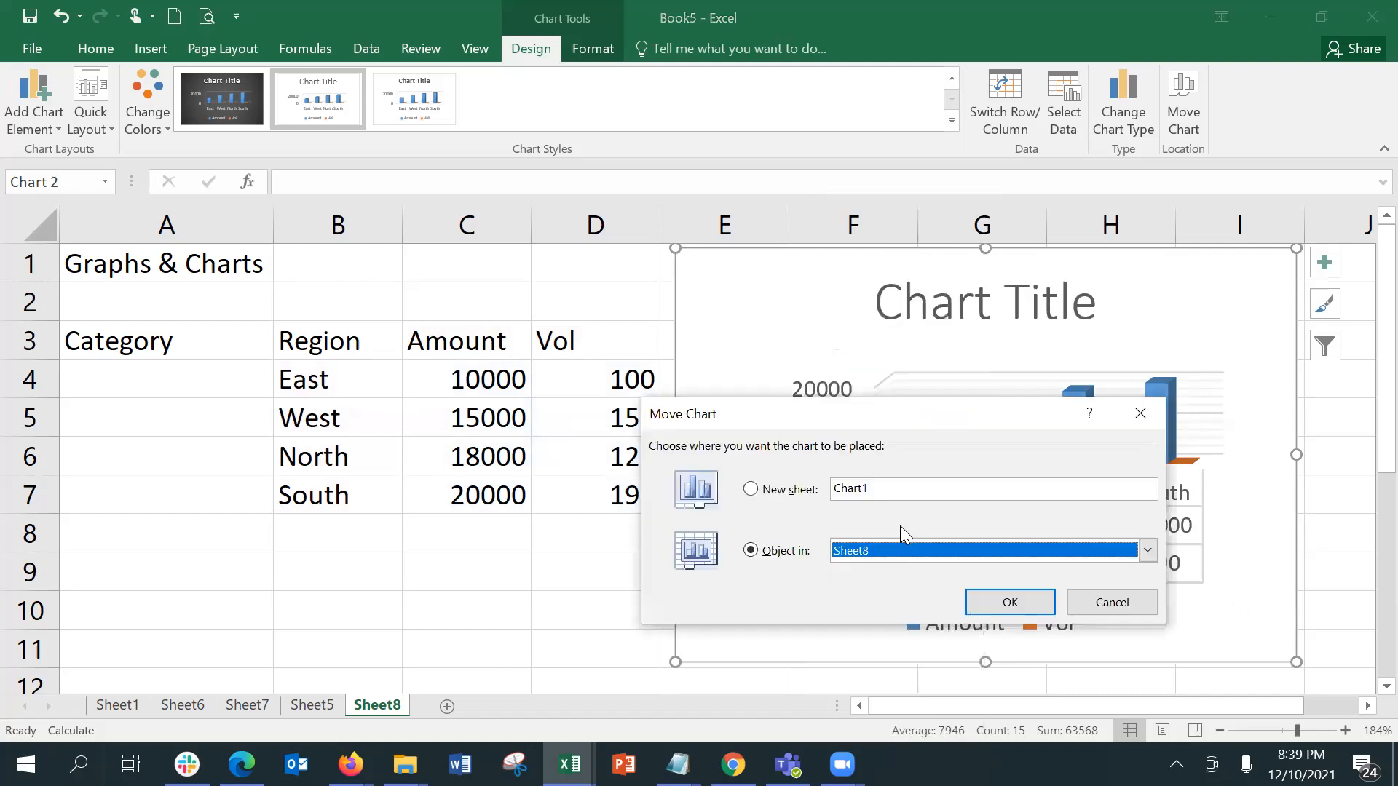
{"action": "left_click", "coordinate": [762, 497]}
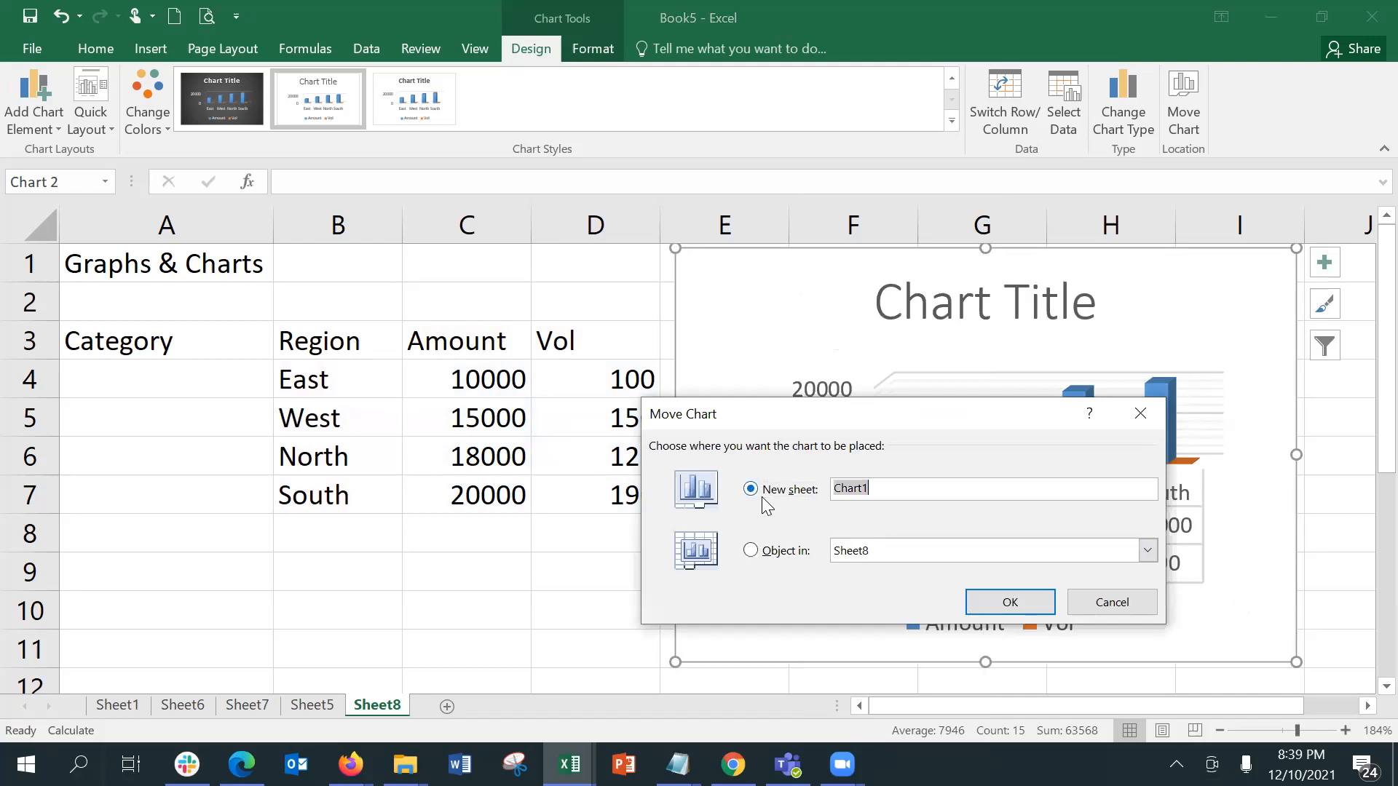
{"action": "left_click", "coordinate": [955, 602]}
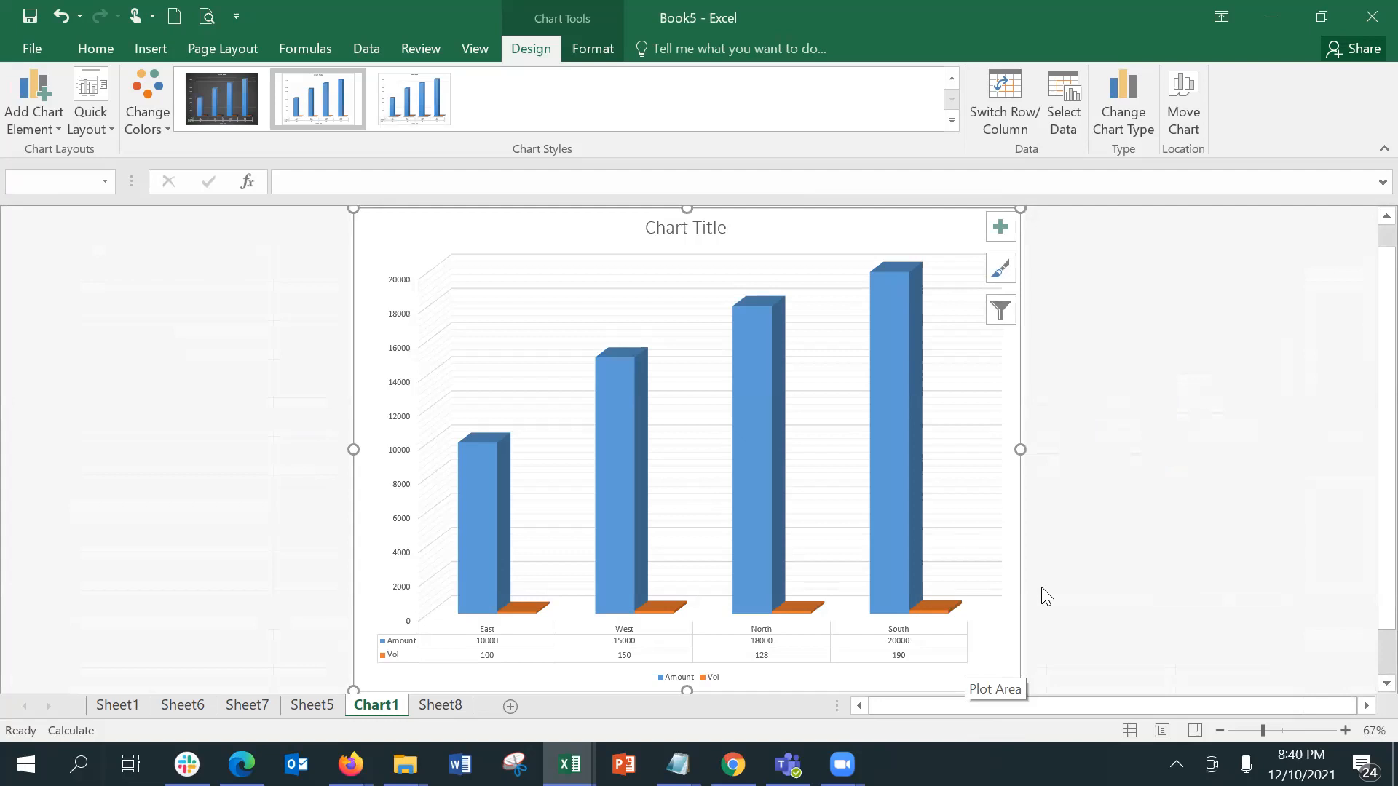
Step: Compare the Chart1 and Sheet8 sheets, and return to Sheet8 in the Book5 workbook
{"action": "left_click", "coordinate": [422, 716]}
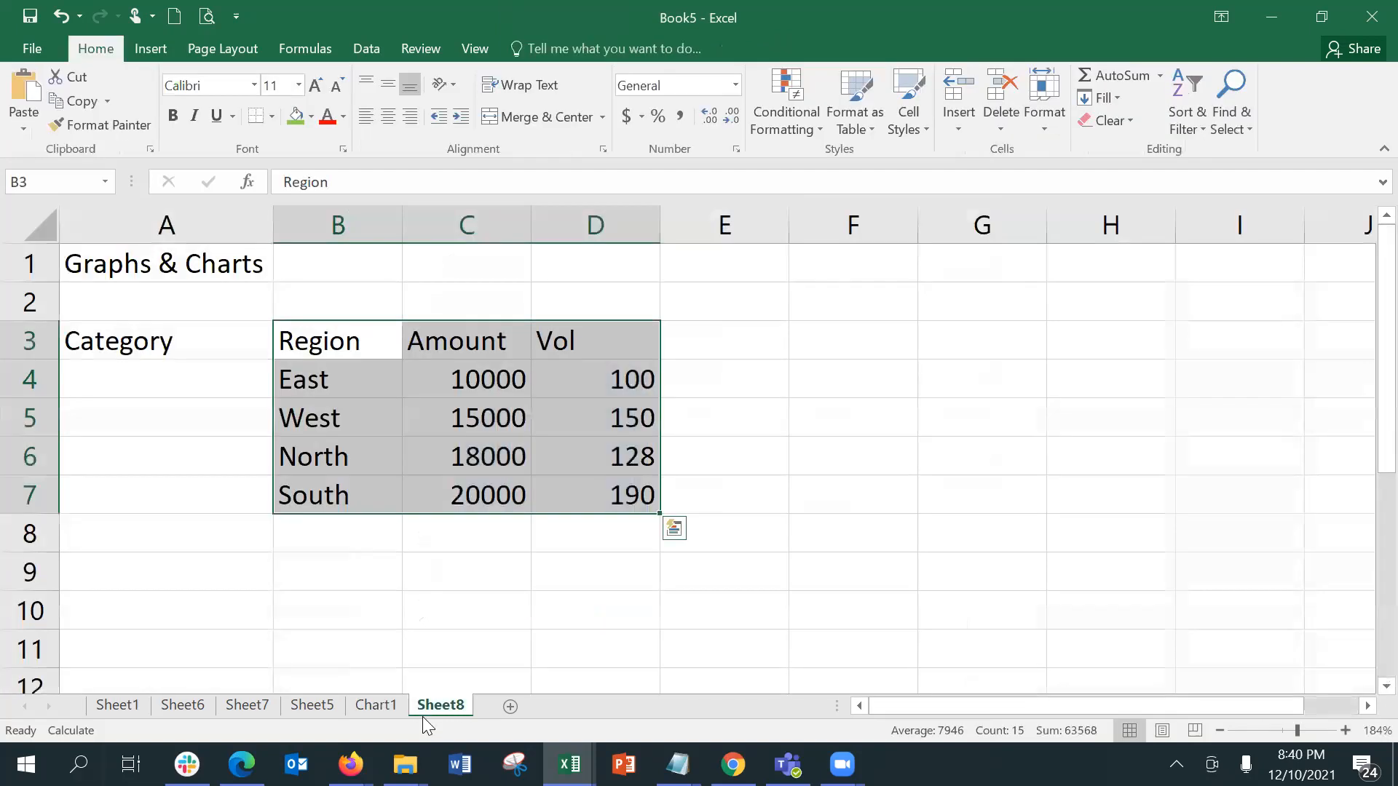
{"action": "left_click", "coordinate": [376, 703]}
{"action": "key", "text": "ctrl+Page_Down"}
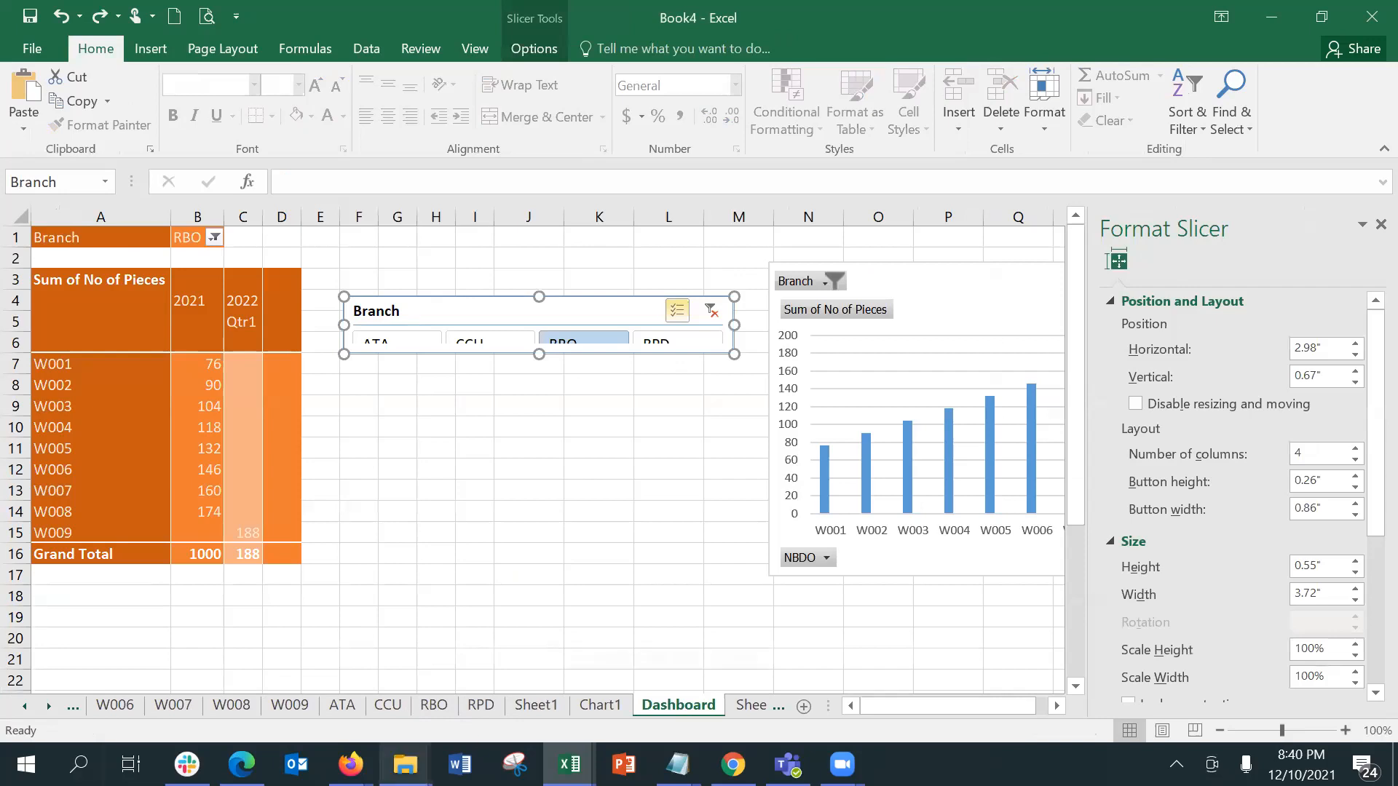
{"action": "mouse_move", "coordinate": [350, 764]}
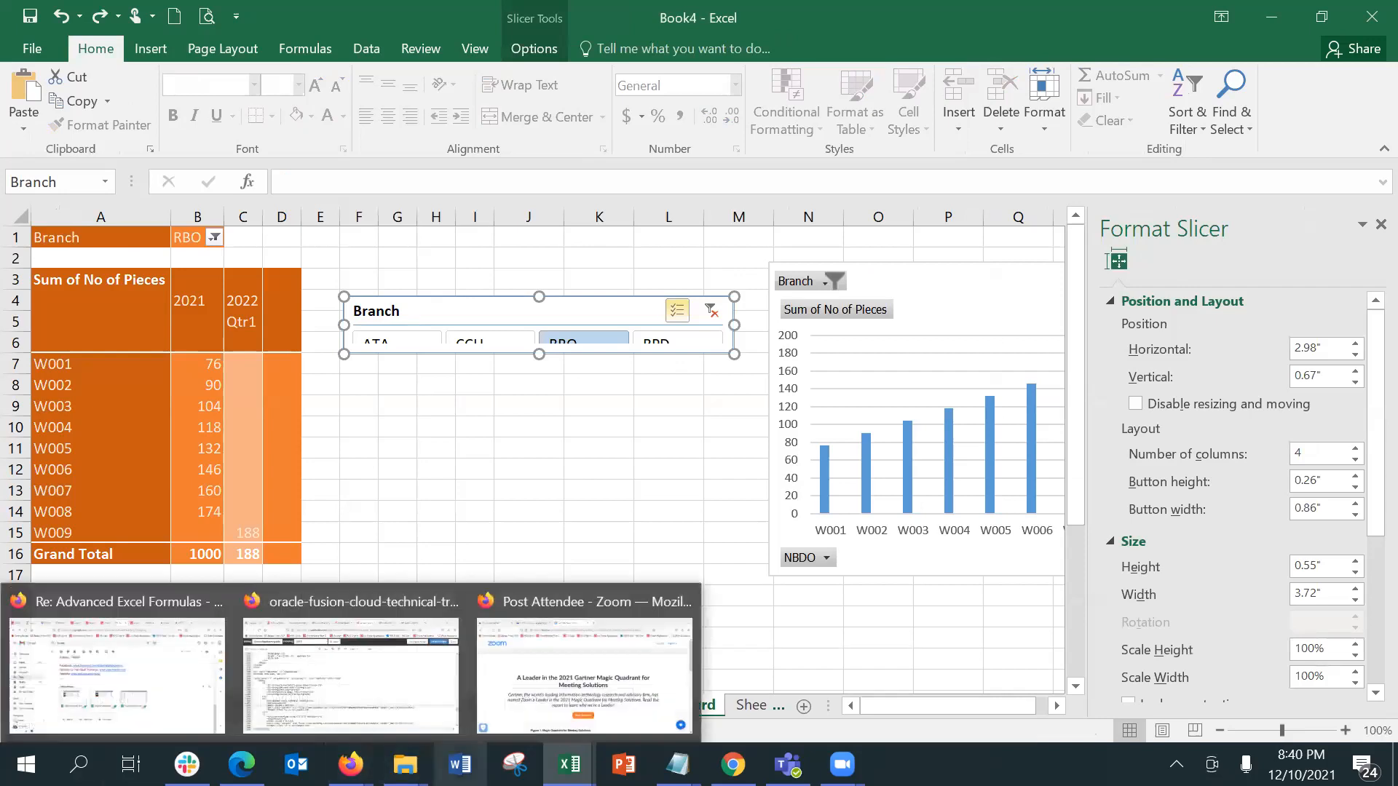
{"action": "mouse_move", "coordinate": [569, 764]}
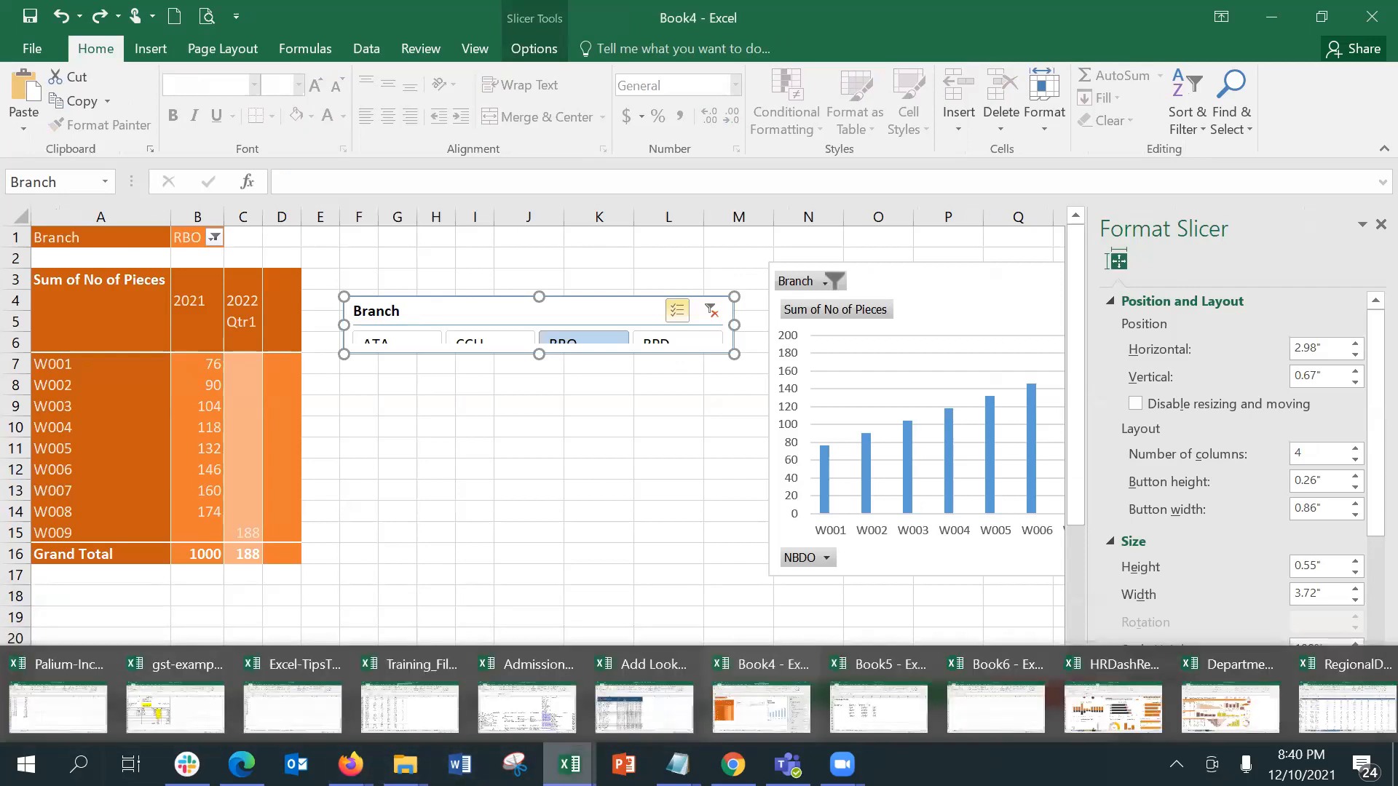
{"action": "left_click", "coordinate": [879, 708]}
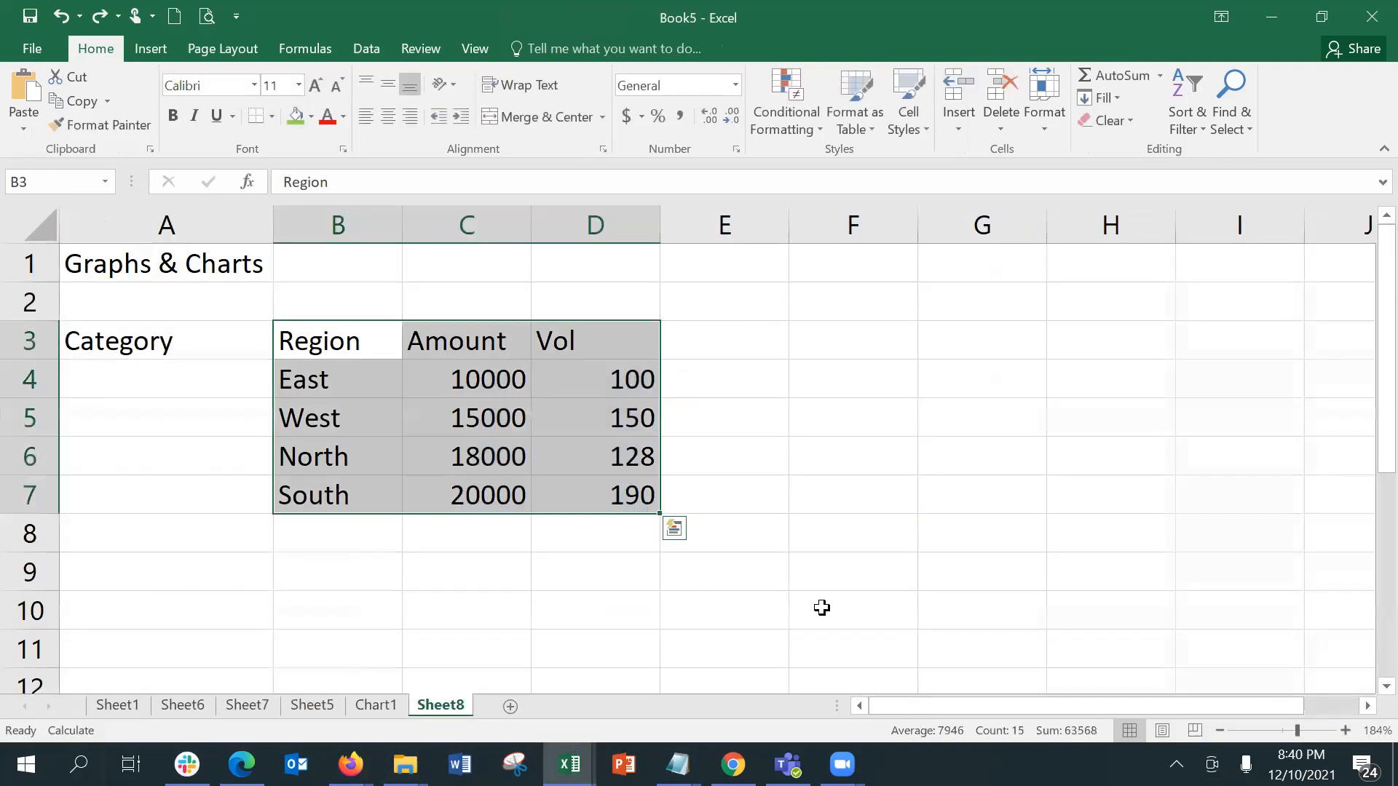
Step: Select the Region, Amount and Vol table in B3:D7
{"action": "left_click", "coordinate": [833, 427]}
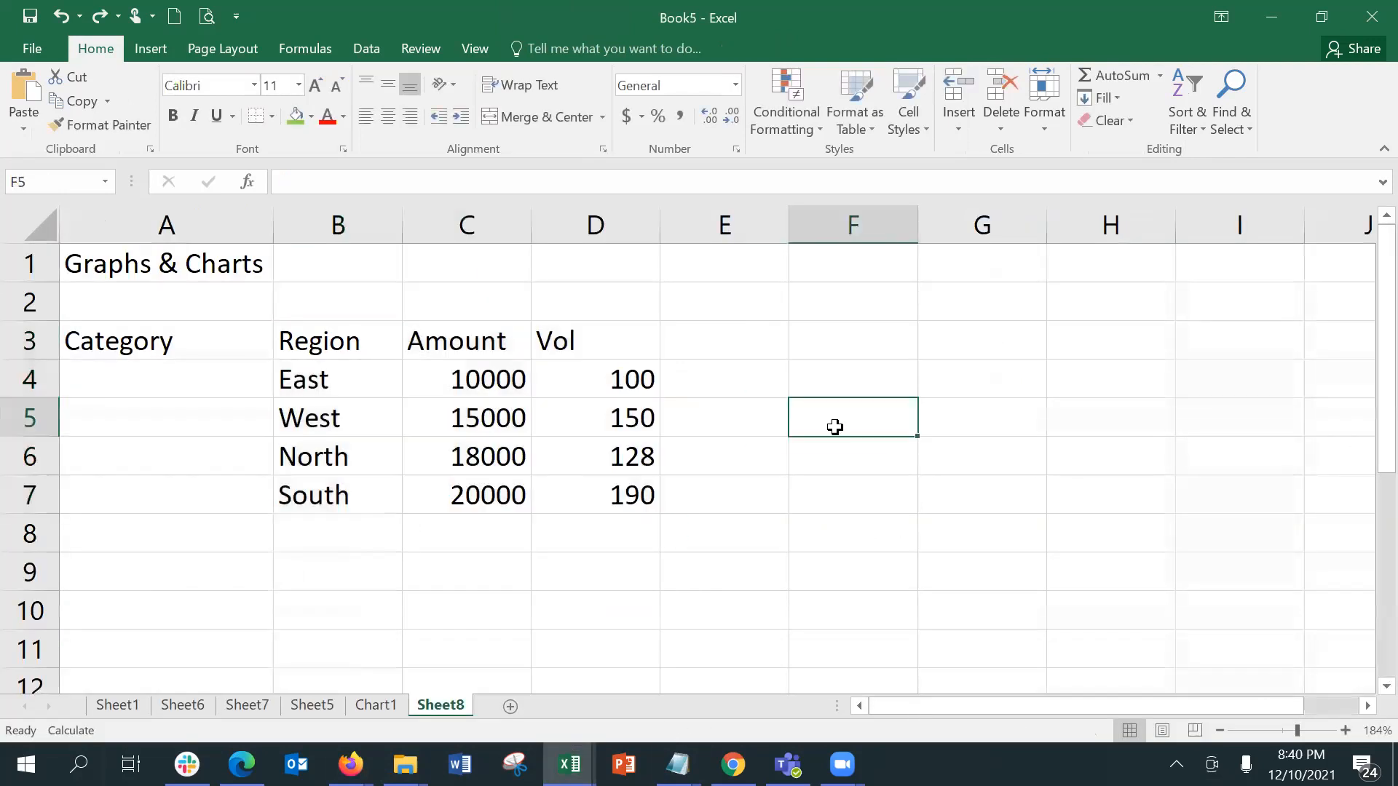
{"action": "double_click", "coordinate": [348, 344]}
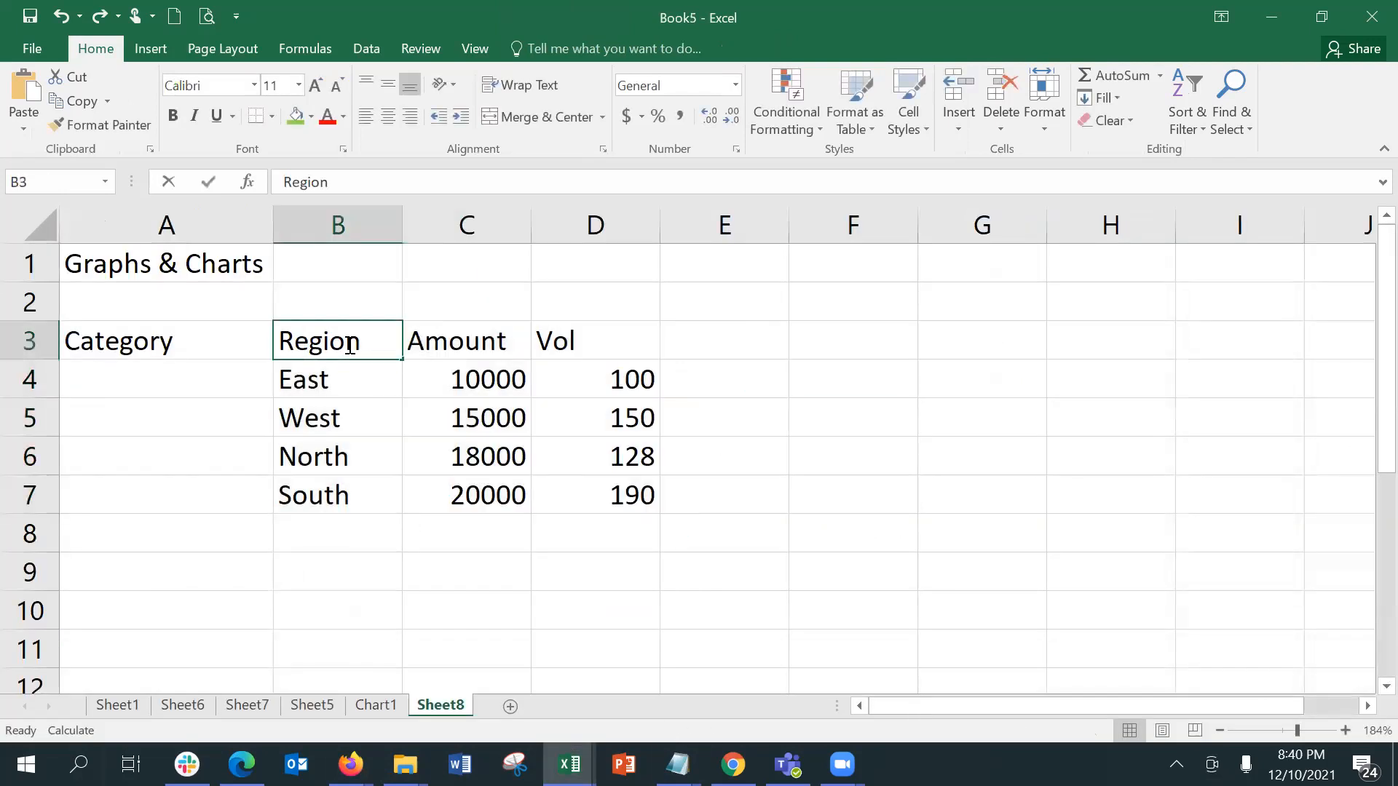
{"action": "left_click", "coordinate": [868, 405]}
{"action": "left_click_drag", "start_coordinate": [375, 341], "coordinate": [584, 503]}
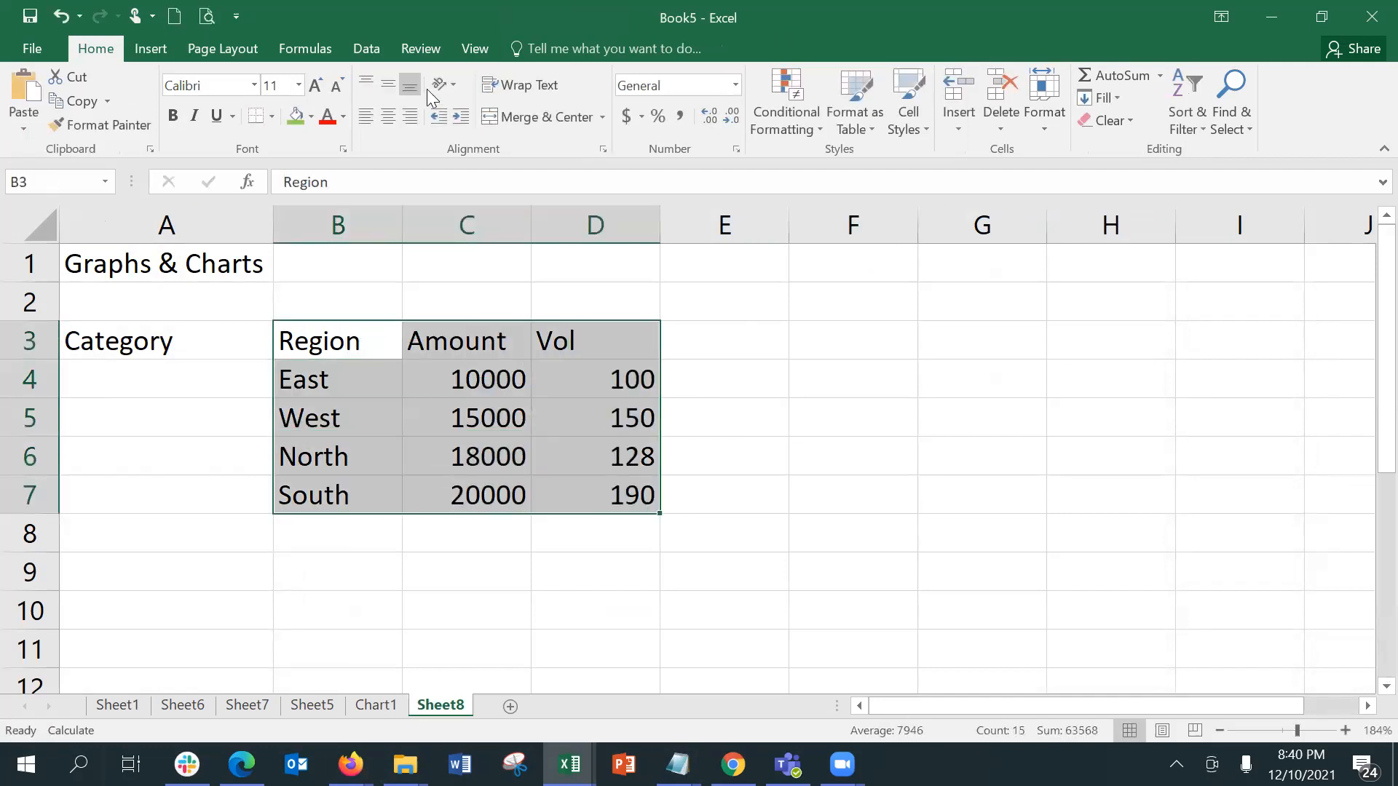
Step: Open the recommended charts and examine the Clustered Column suggestion alongside the table data
{"action": "left_click", "coordinate": [144, 49]}
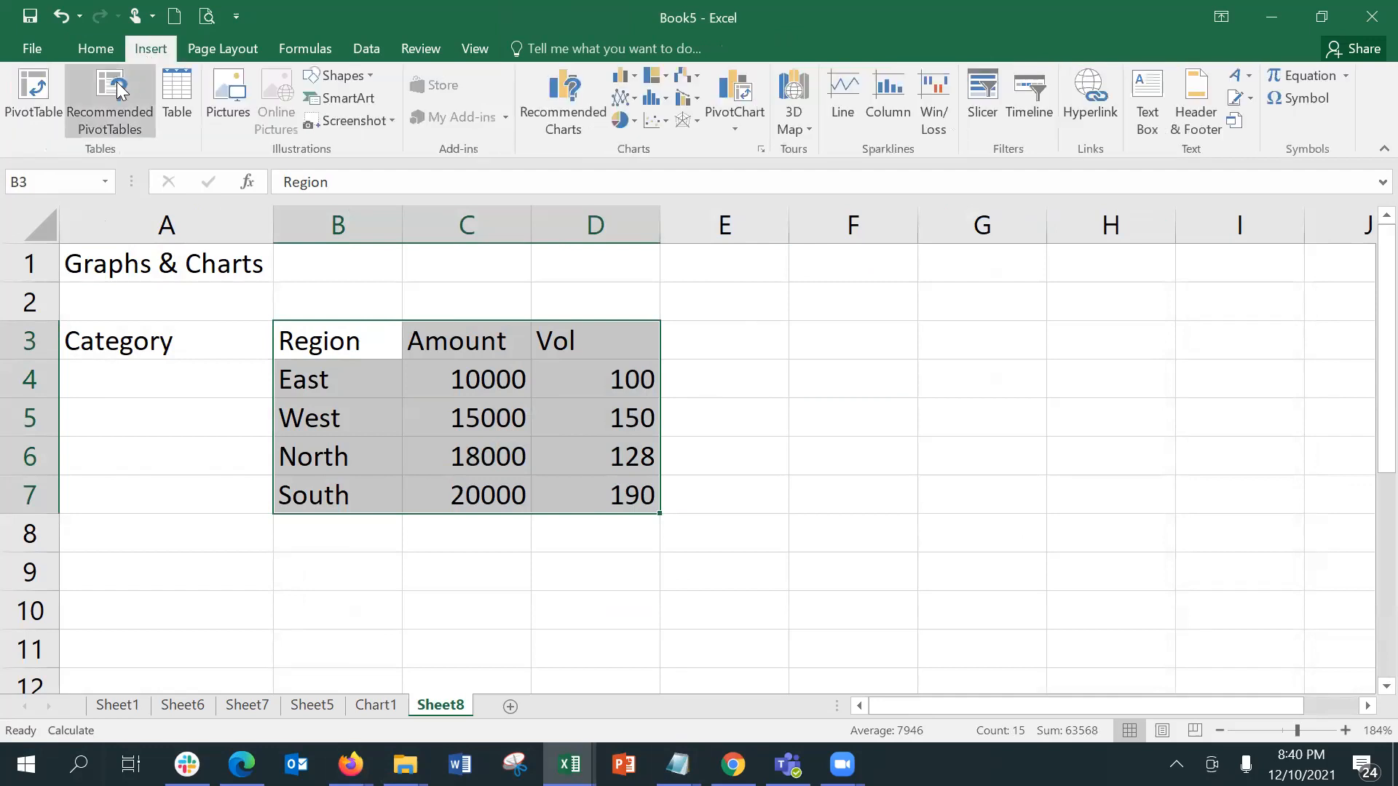
{"action": "left_click", "coordinate": [547, 94]}
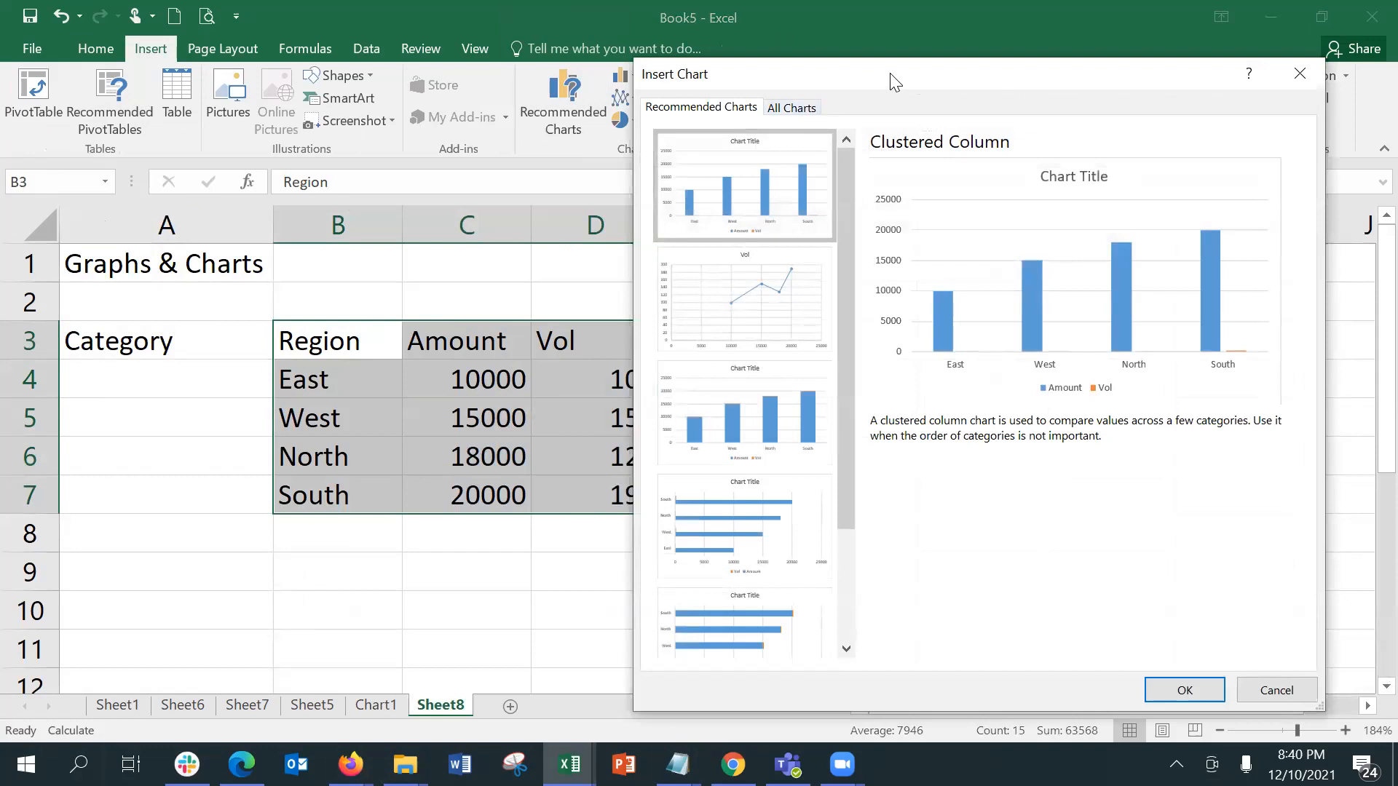
{"action": "left_click_drag", "start_coordinate": [921, 69], "coordinate": [929, 62]}
{"action": "left_click_drag", "start_coordinate": [1003, 12], "coordinate": [1027, 11]}
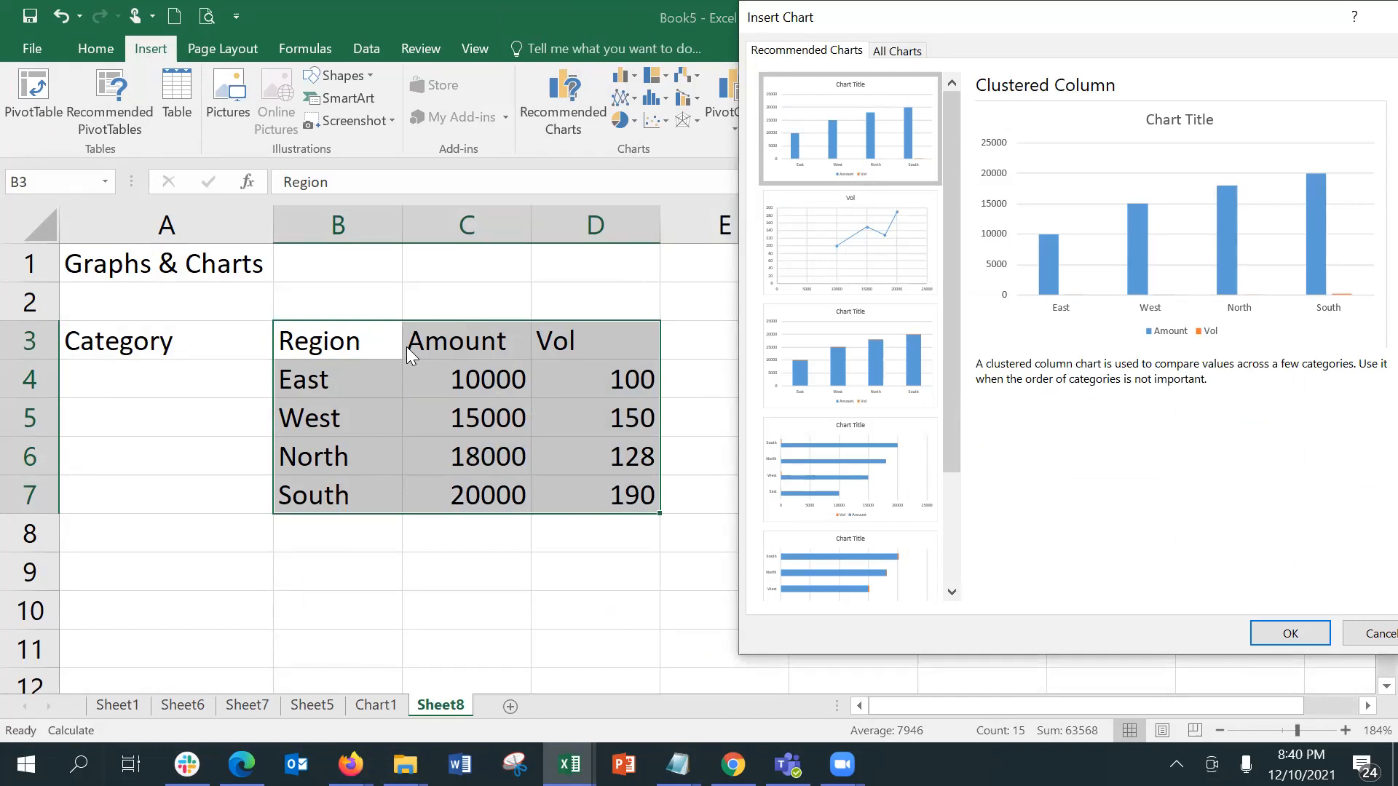
{"action": "left_click", "coordinate": [1376, 634]}
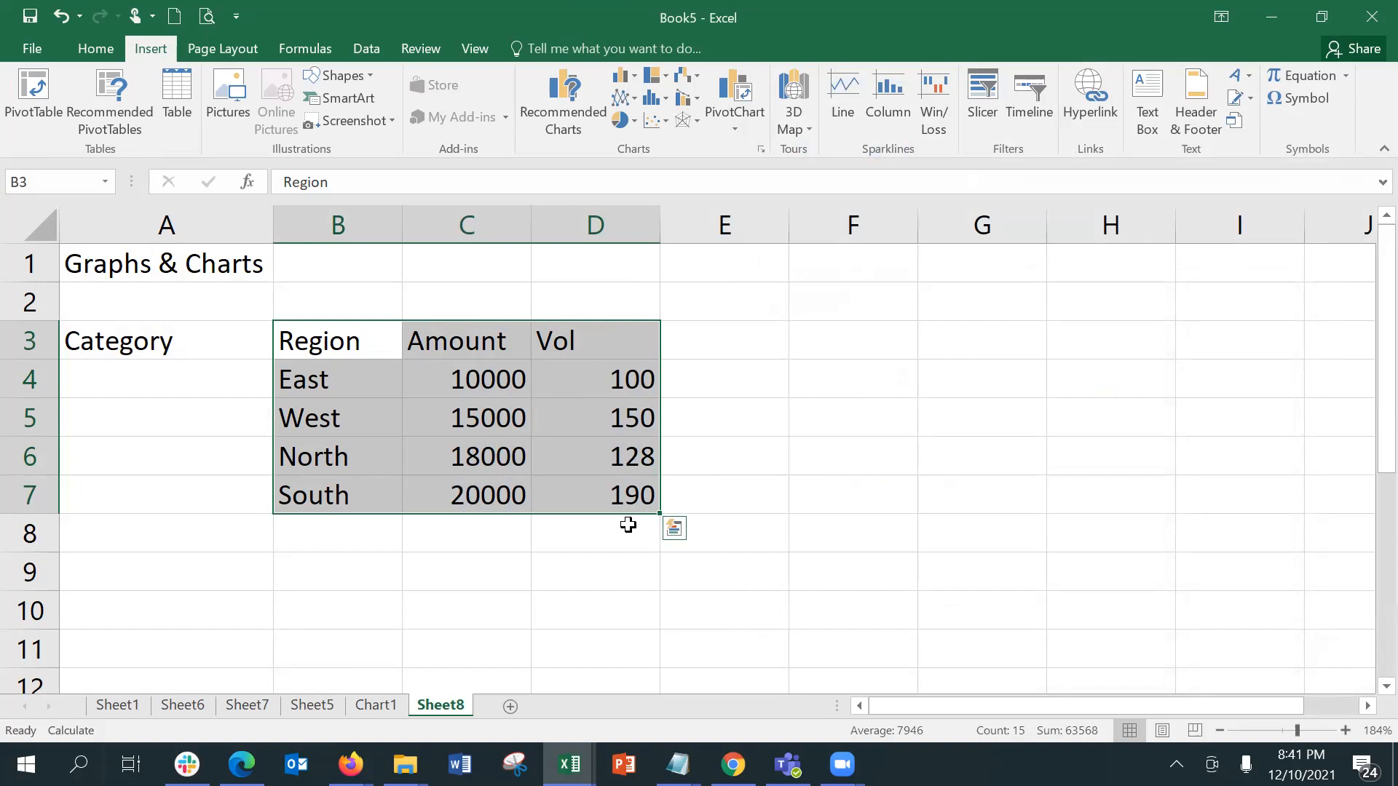
Step: Insert a Clustered Column chart that groups by Amount and Vol, with the regions as separate series
{"action": "left_click", "coordinate": [542, 119]}
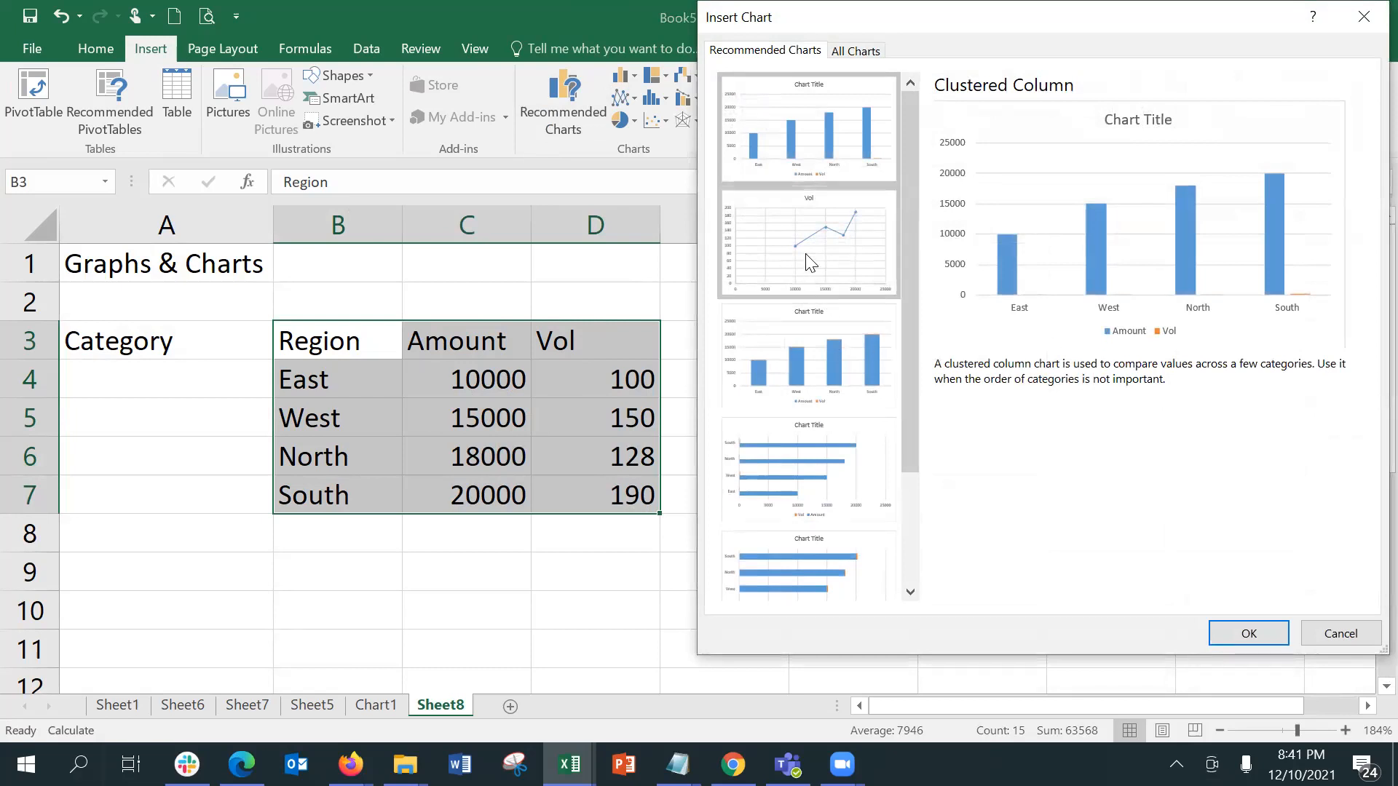
{"action": "left_click", "coordinate": [875, 50]}
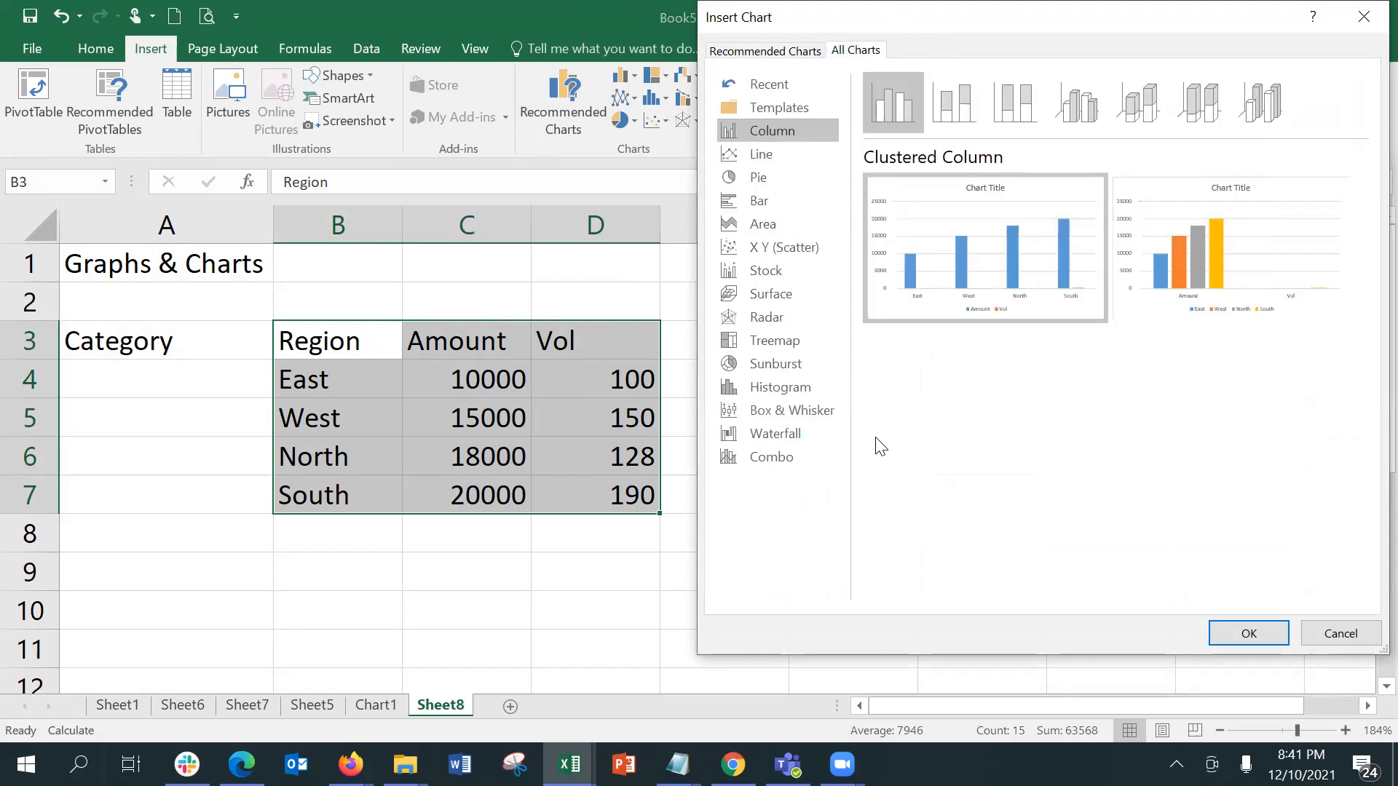
{"action": "mouse_move", "coordinate": [1230, 264]}
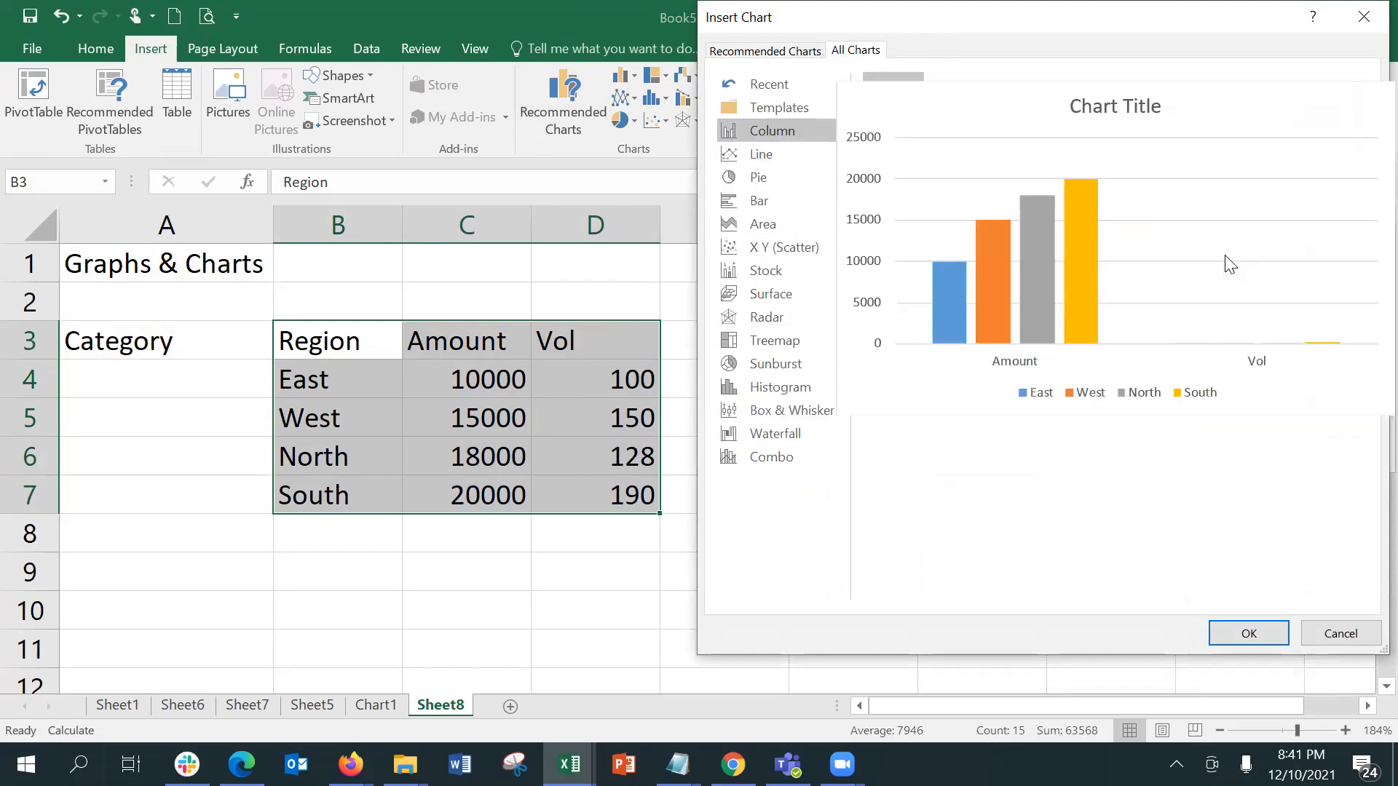
{"action": "left_click", "coordinate": [1211, 625]}
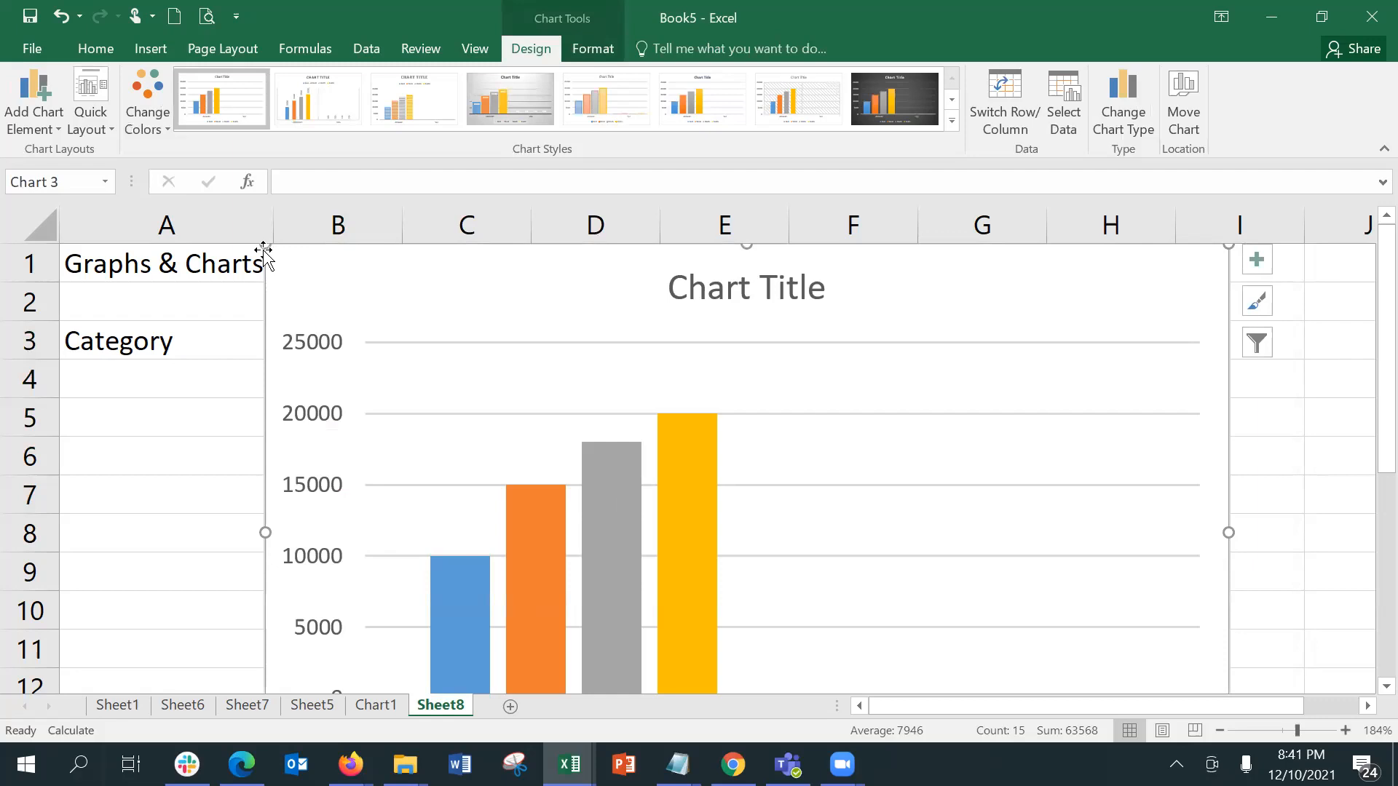
Step: Shrink the new column chart and place it beside the table, large enough to show all value axis labels
{"action": "left_click_drag", "start_coordinate": [265, 243], "coordinate": [764, 513]}
{"action": "left_click_drag", "start_coordinate": [846, 545], "coordinate": [756, 244]}
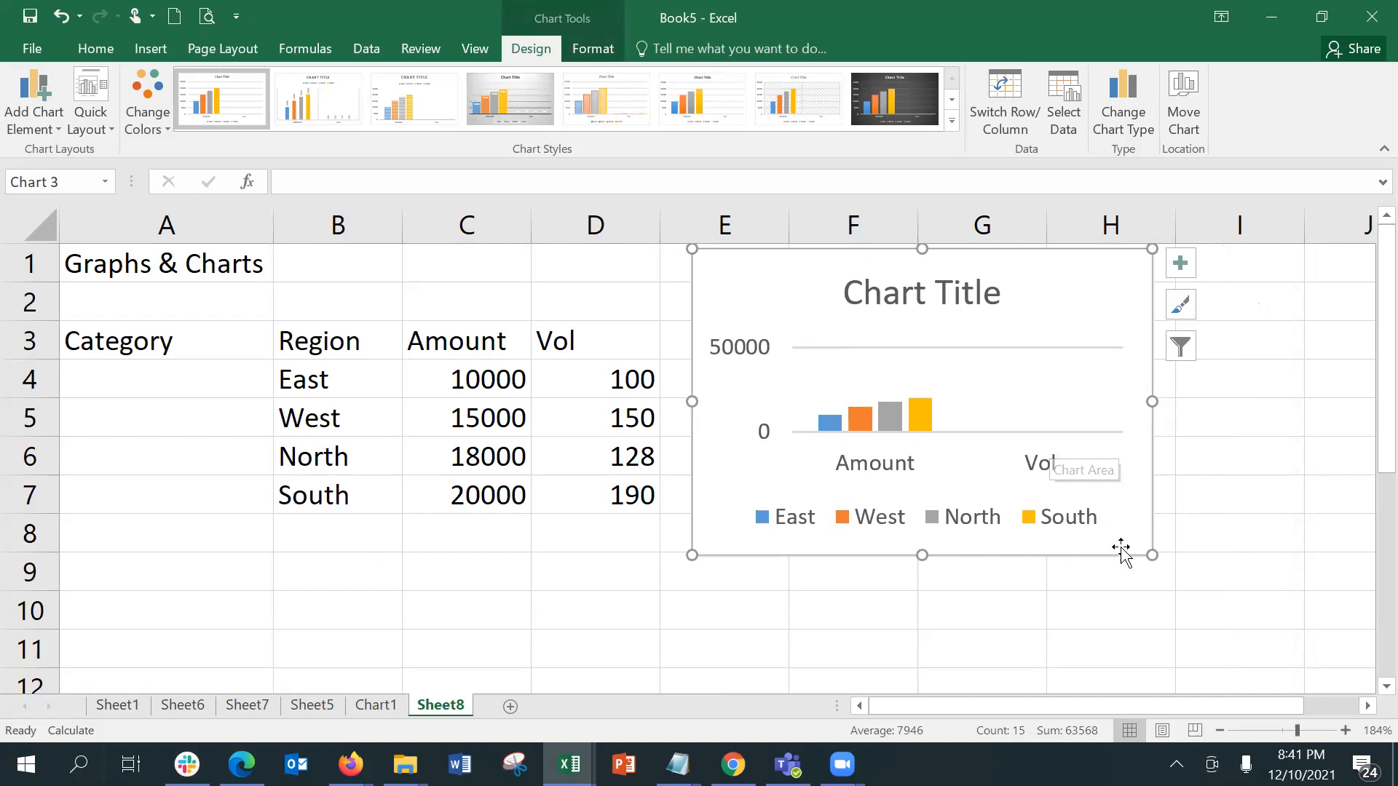
{"action": "left_click_drag", "start_coordinate": [1151, 553], "coordinate": [1215, 616]}
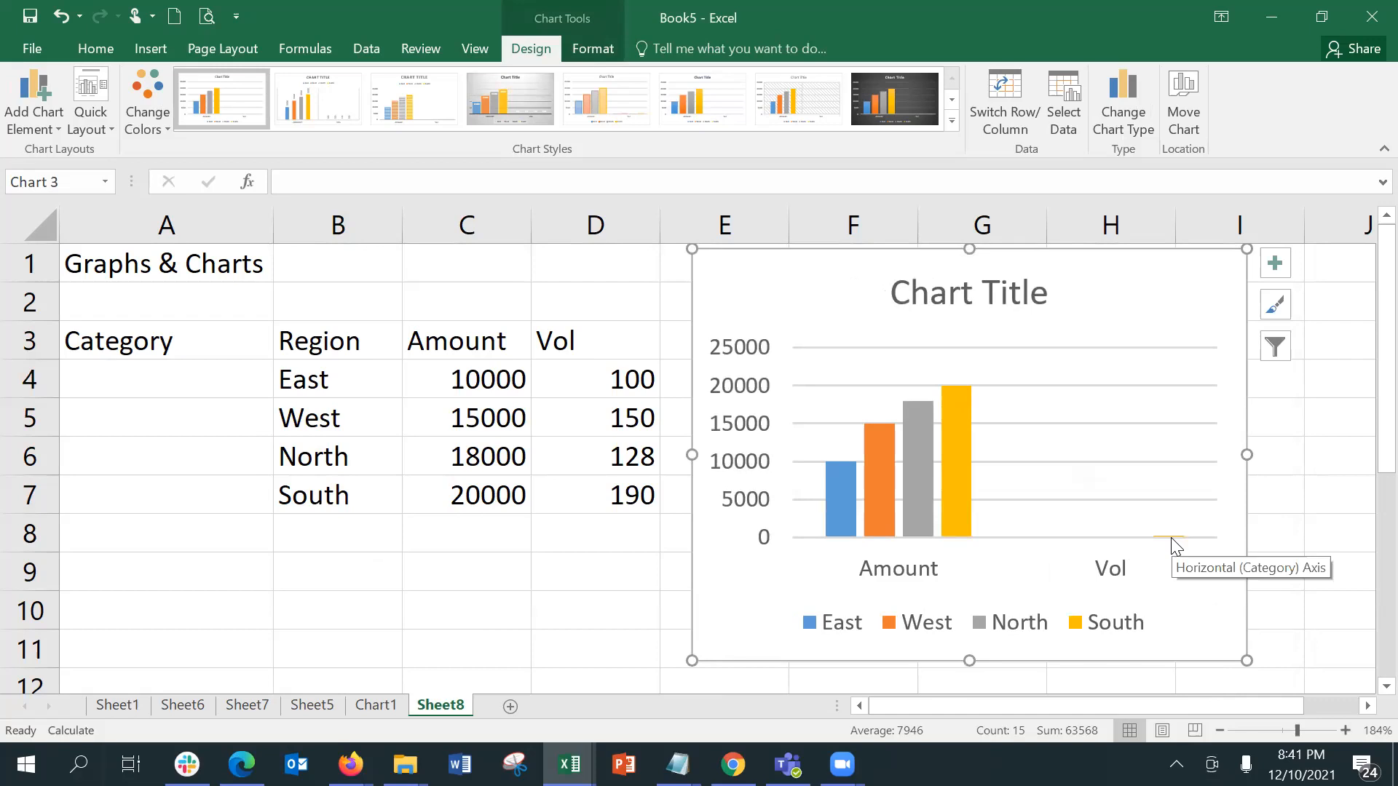
Step: Change East's Vol in D4 to 1000 to test the chart's response, and undo the change
{"action": "left_click", "coordinate": [604, 385]}
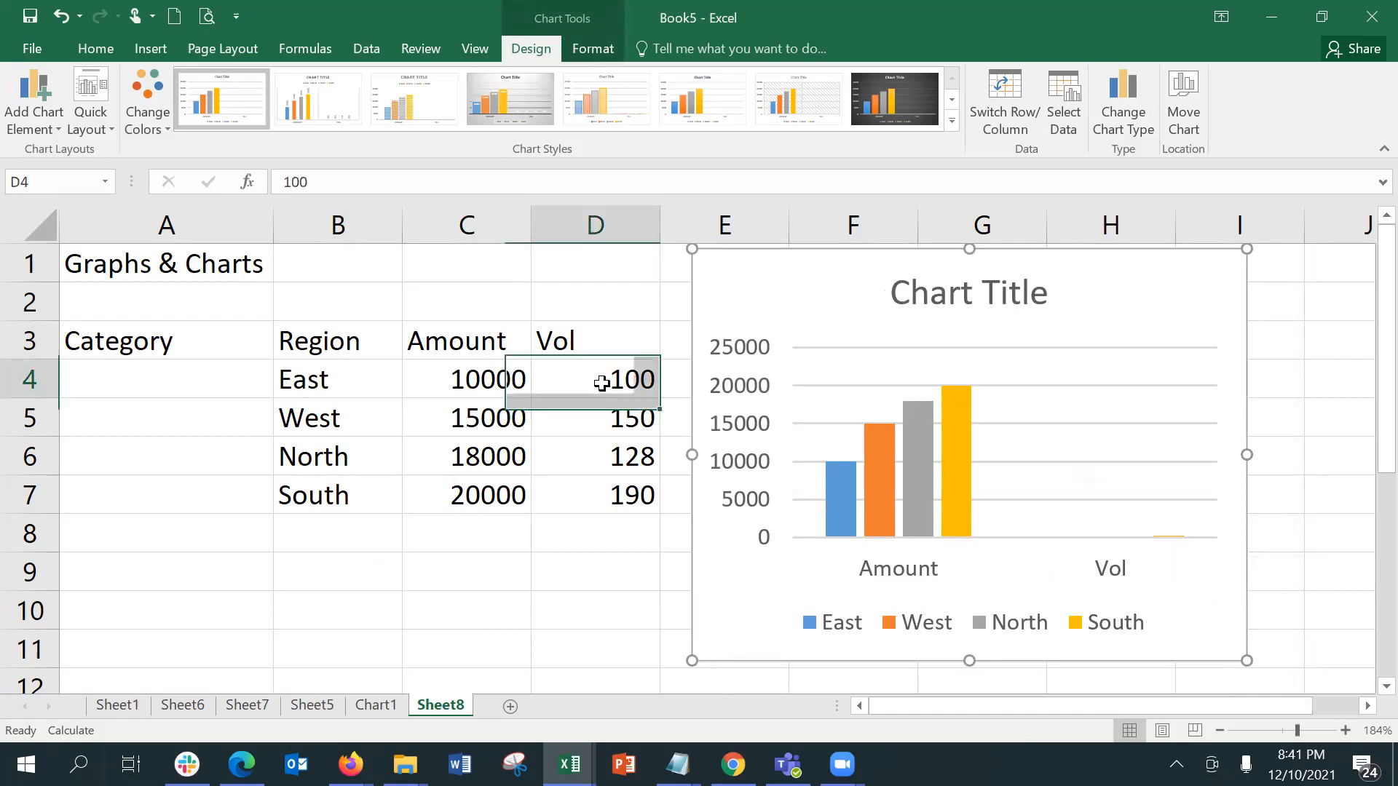
{"action": "left_click", "coordinate": [371, 188]}
{"action": "type", "text": "0"}
{"action": "key", "text": "Return"}
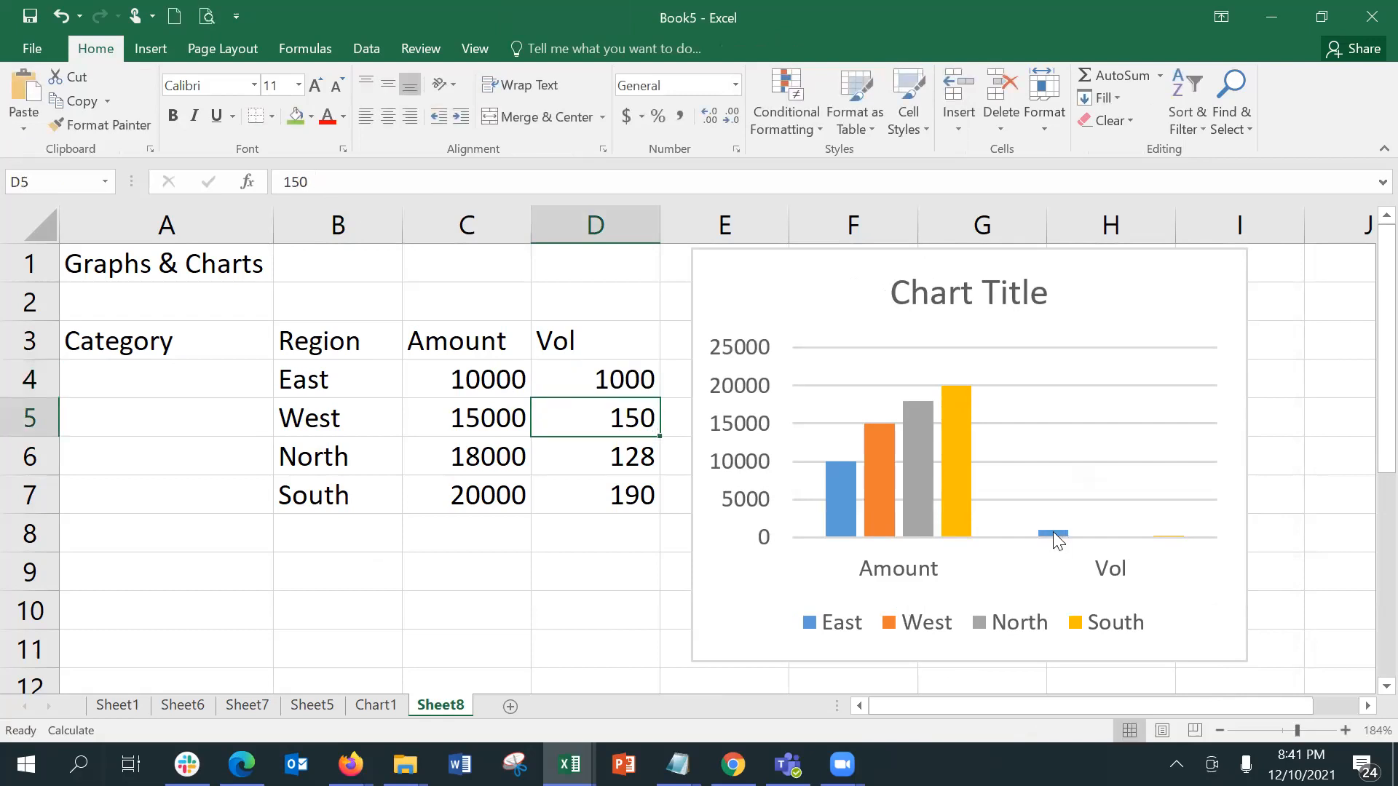
{"action": "mouse_move", "coordinate": [1055, 535]}
{"action": "key", "text": "ctrl+z"}
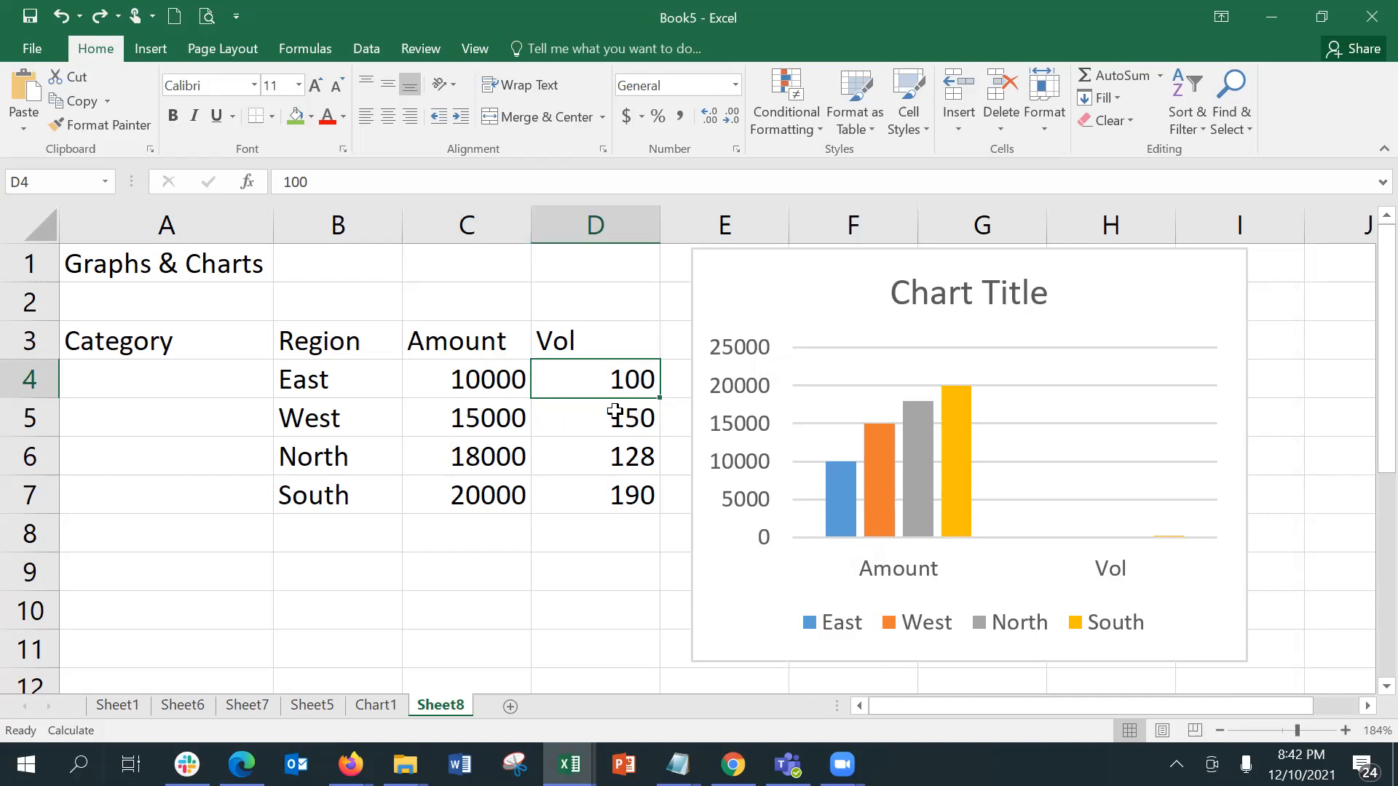
Step: Insert a combo chart from the region table with Amount as Clustered Column and Vol as Line on the secondary axis
{"action": "left_click", "coordinate": [507, 418]}
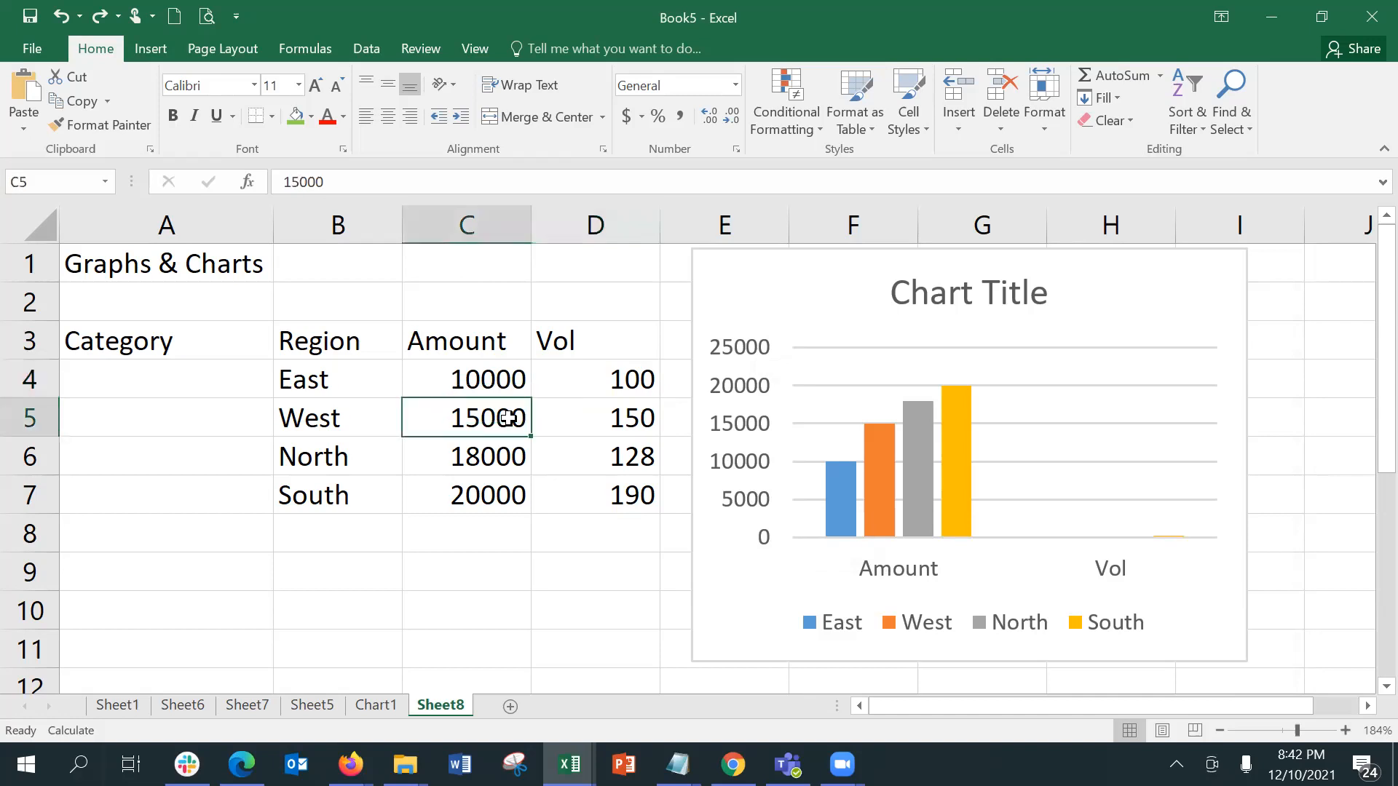
{"action": "left_click", "coordinate": [561, 418]}
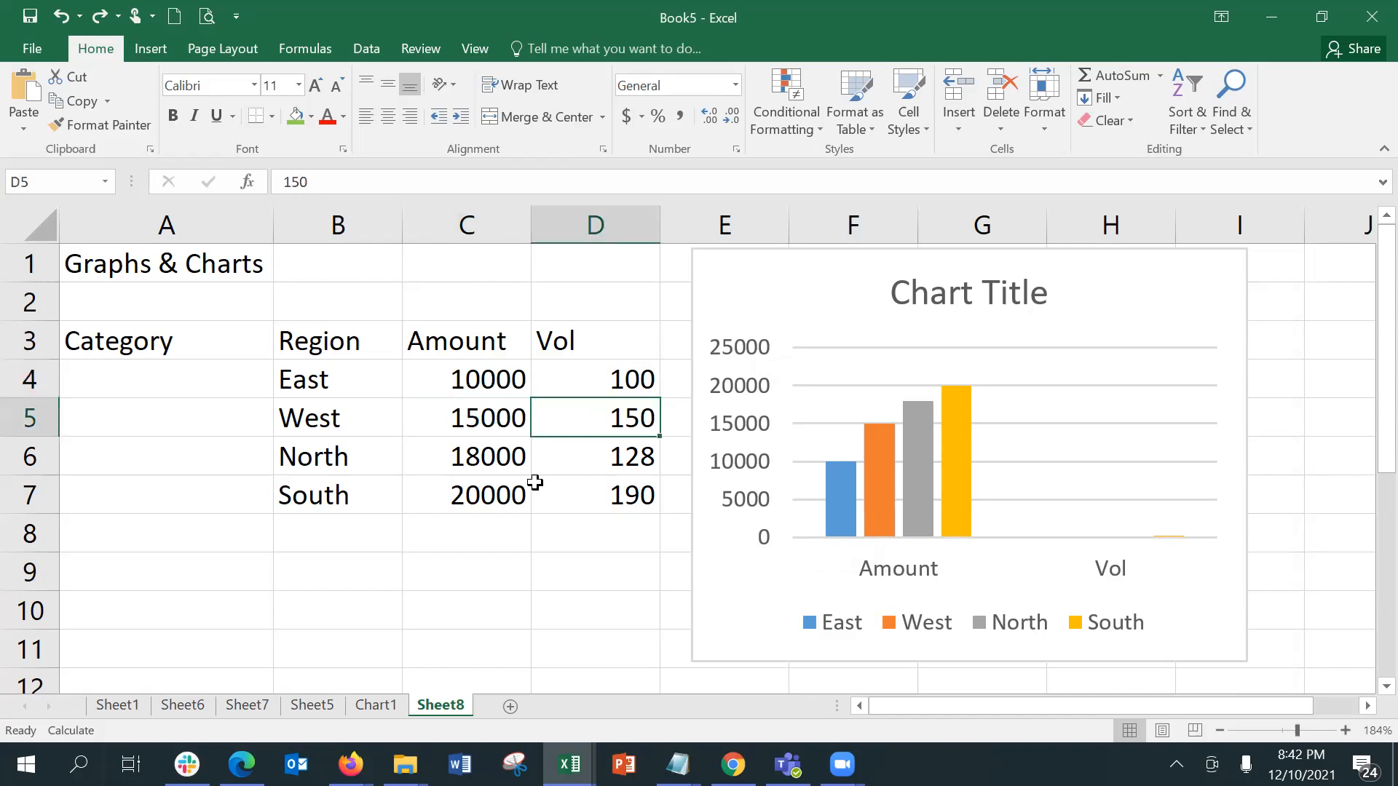
{"action": "left_click", "coordinate": [480, 414]}
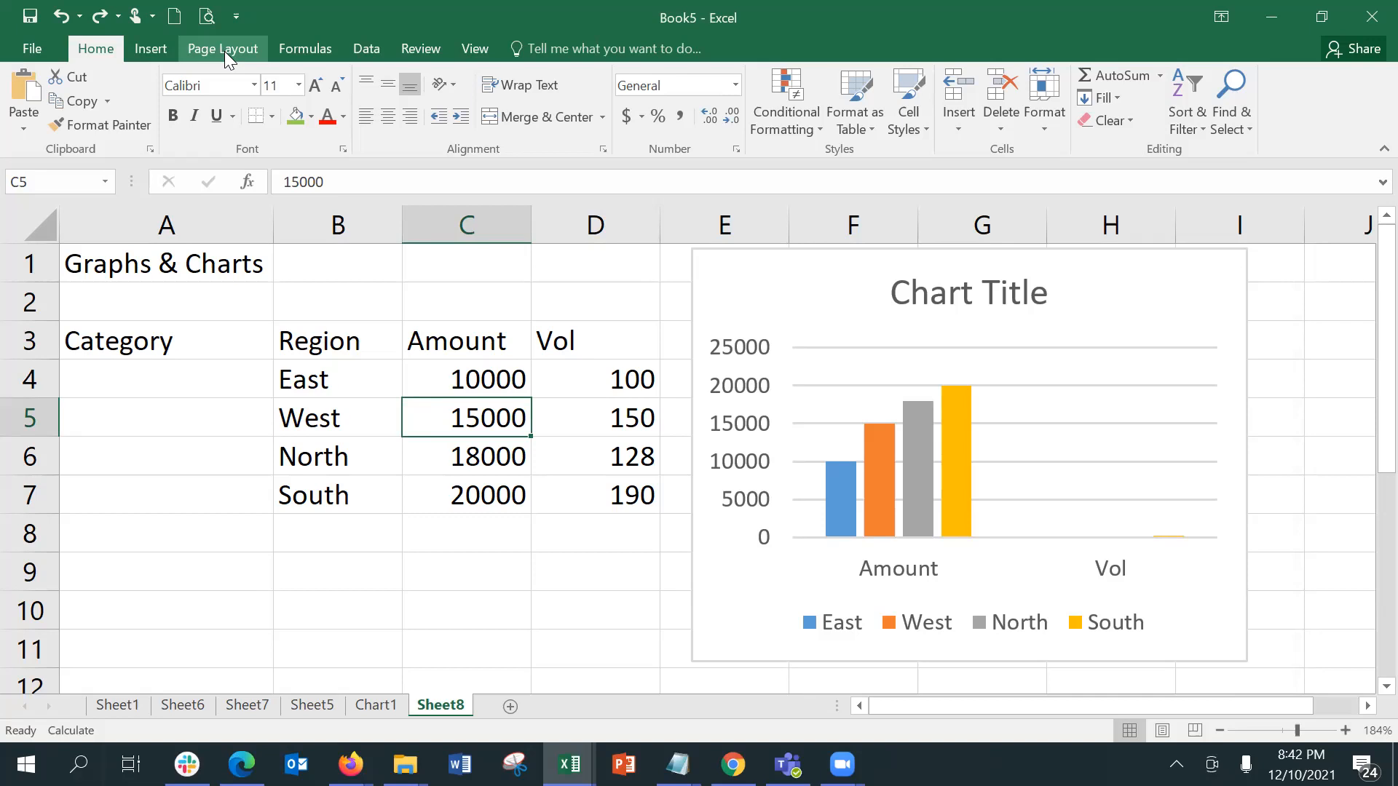
{"action": "left_click", "coordinate": [157, 56]}
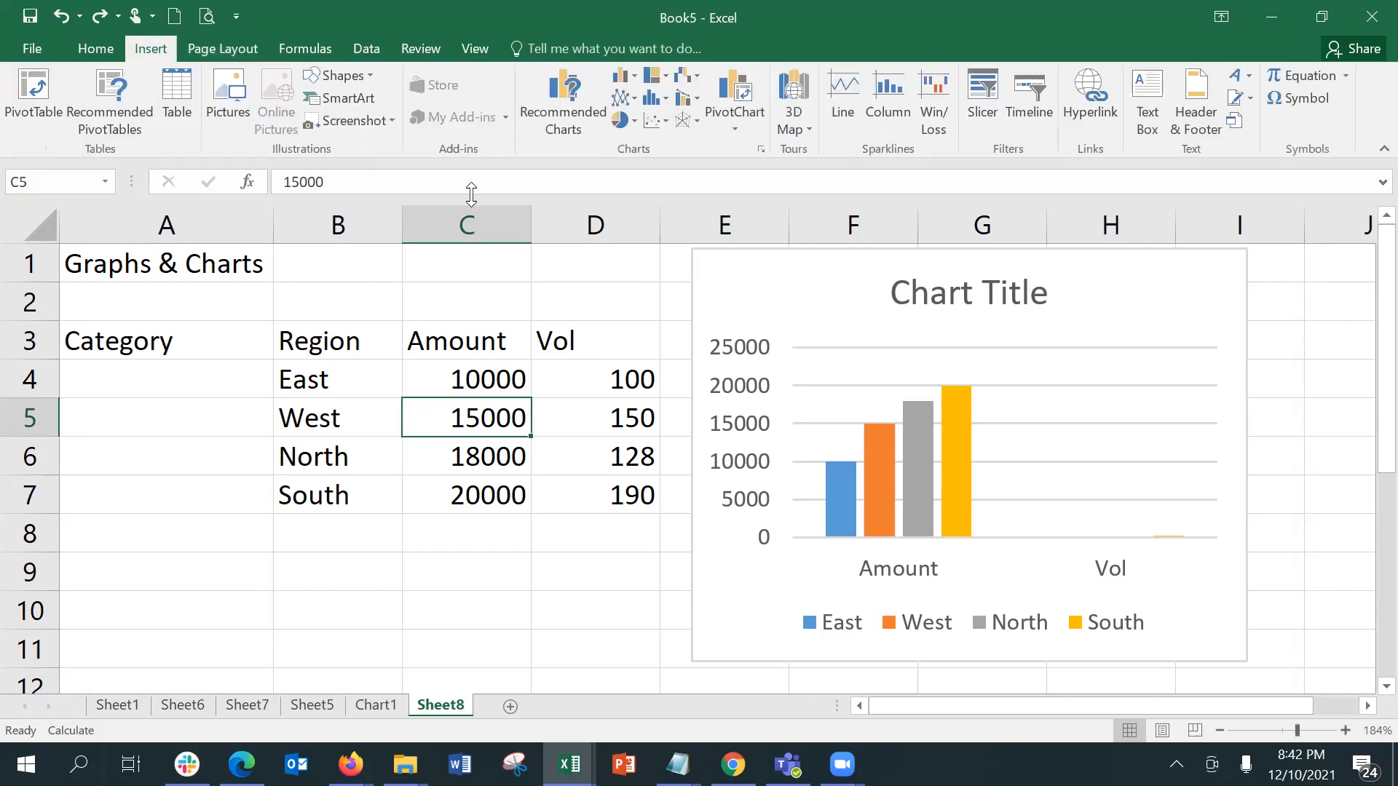
{"action": "left_click", "coordinate": [574, 110]}
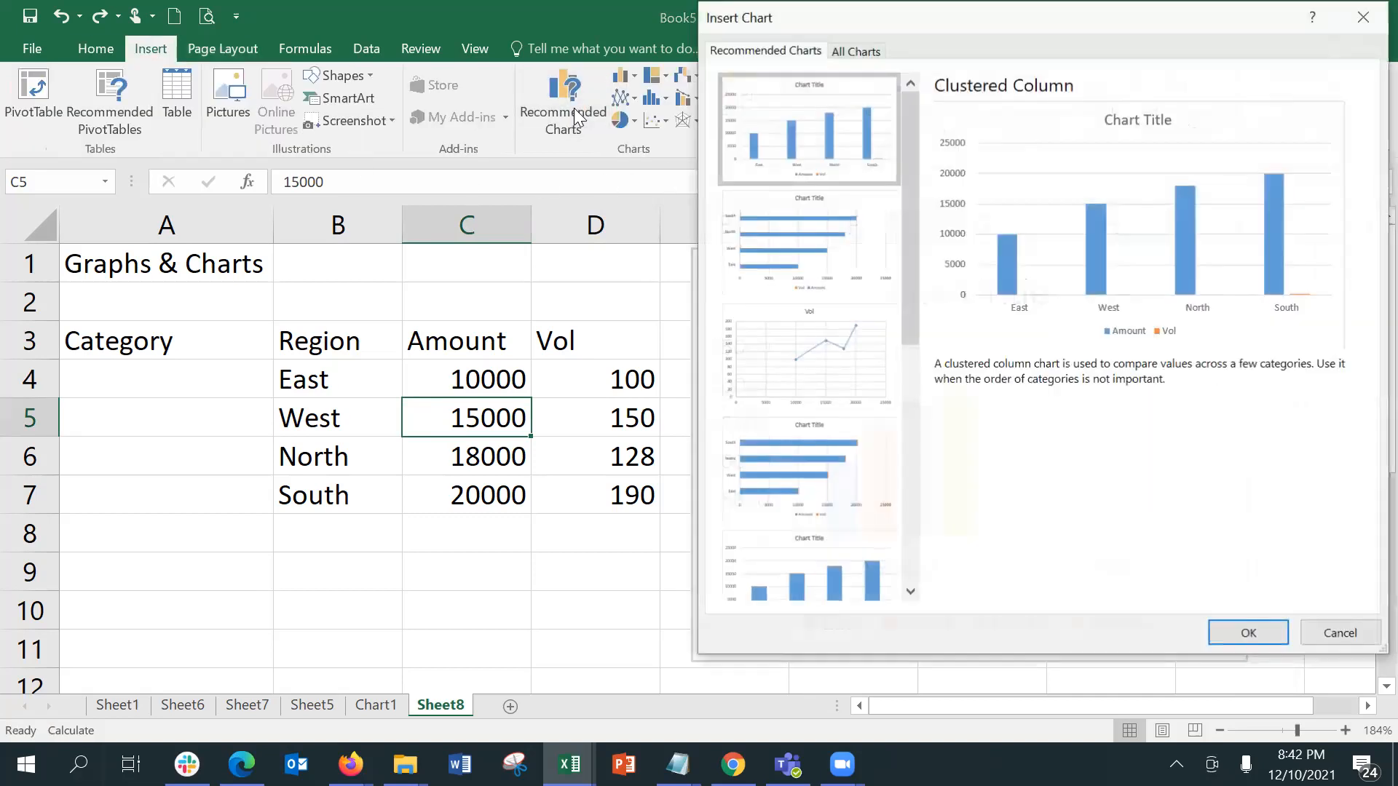
{"action": "left_click", "coordinate": [856, 51]}
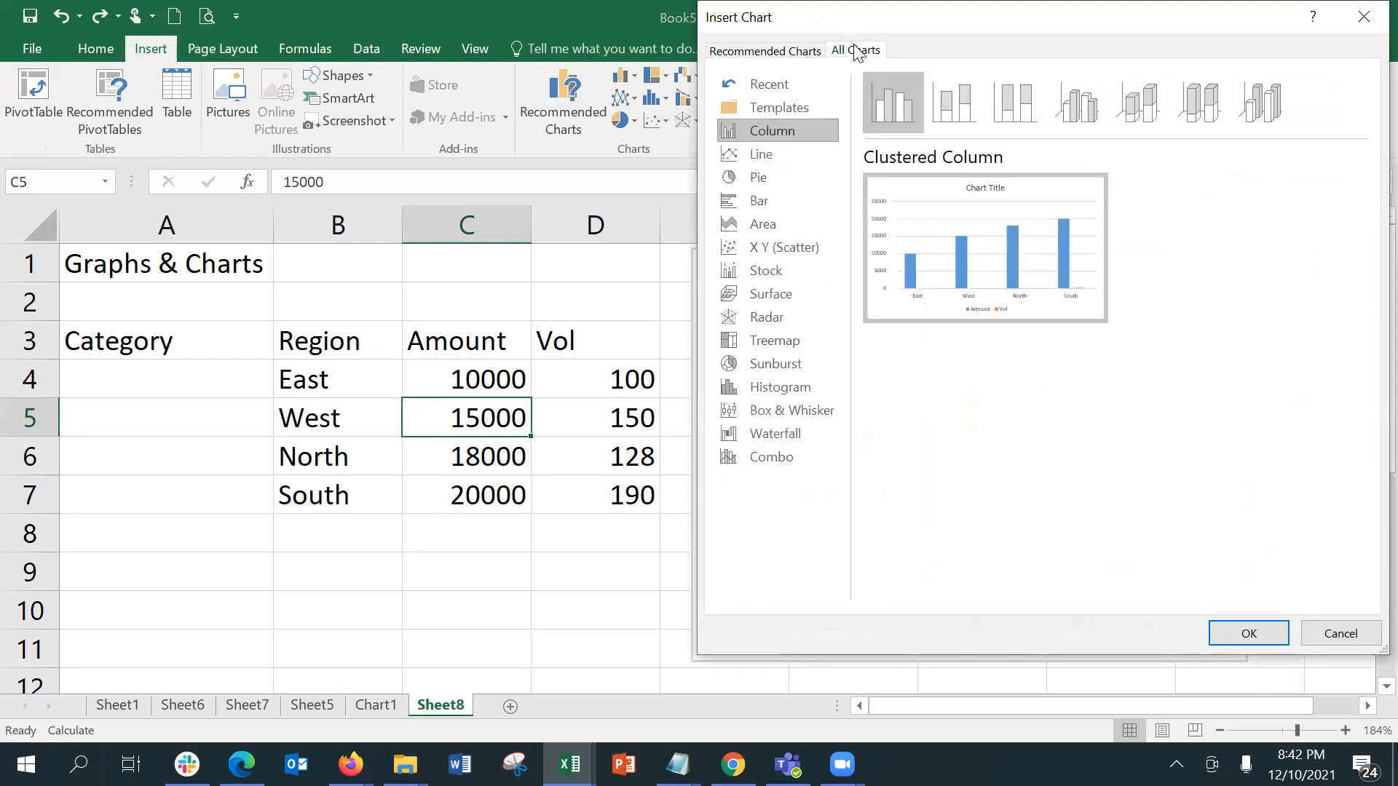
{"action": "left_click", "coordinate": [802, 456]}
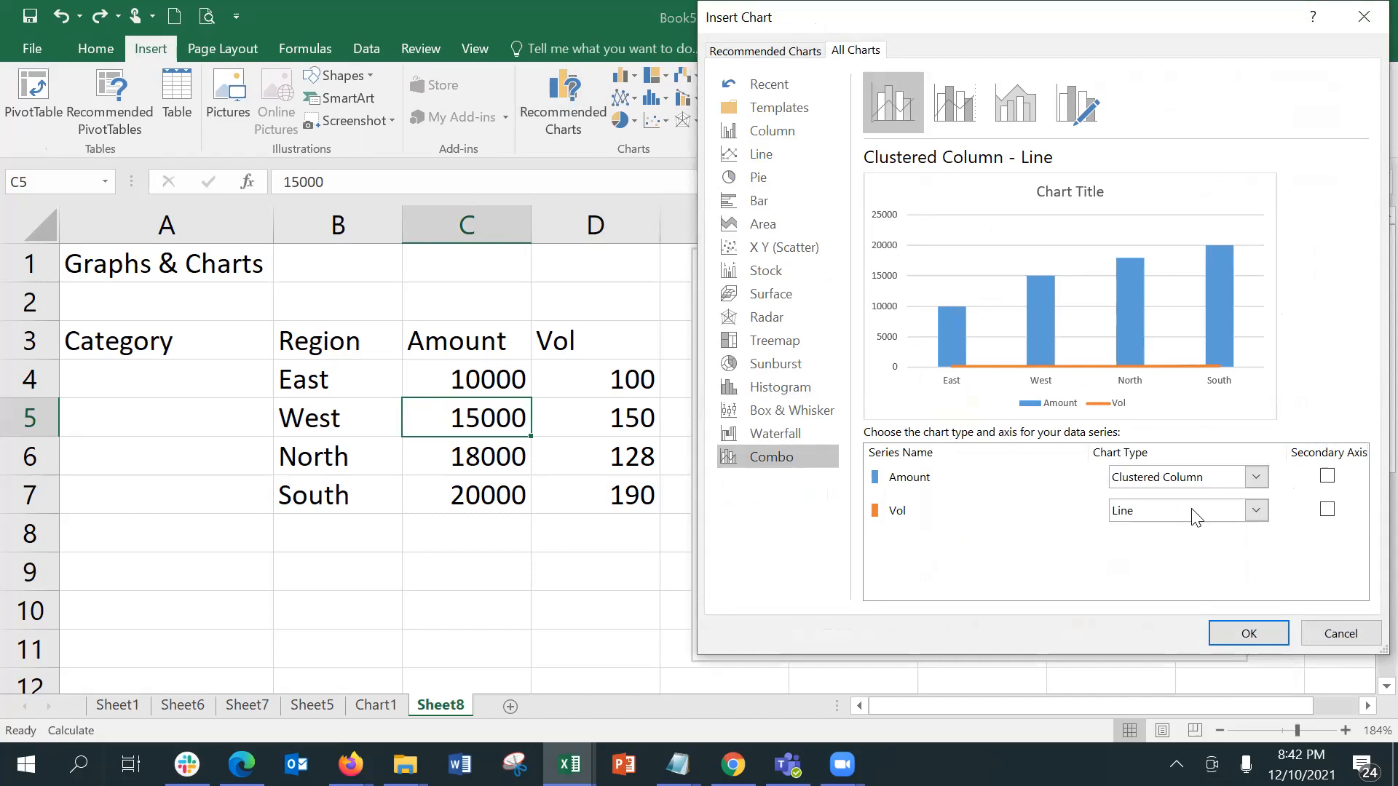
{"action": "left_click", "coordinate": [1326, 510]}
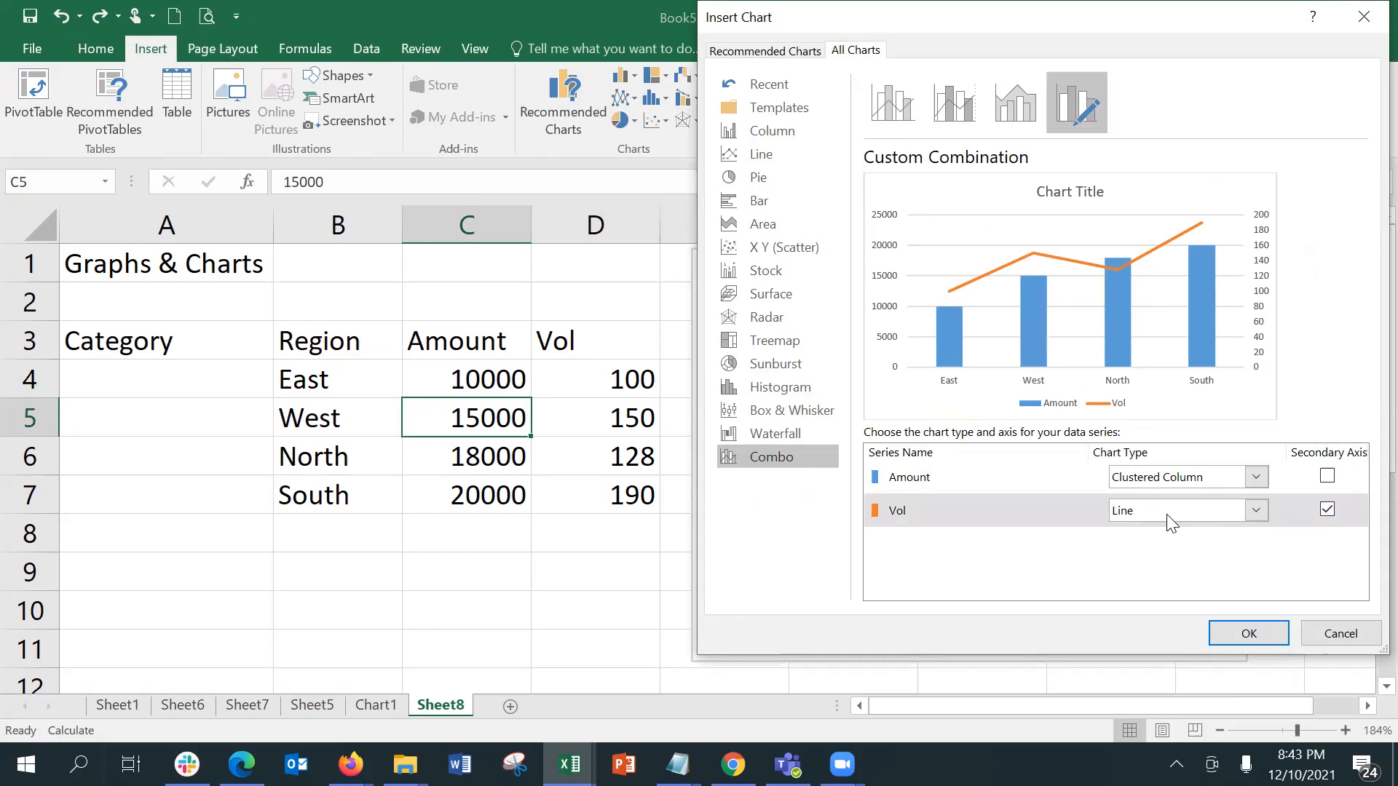
{"action": "left_click", "coordinate": [1207, 609]}
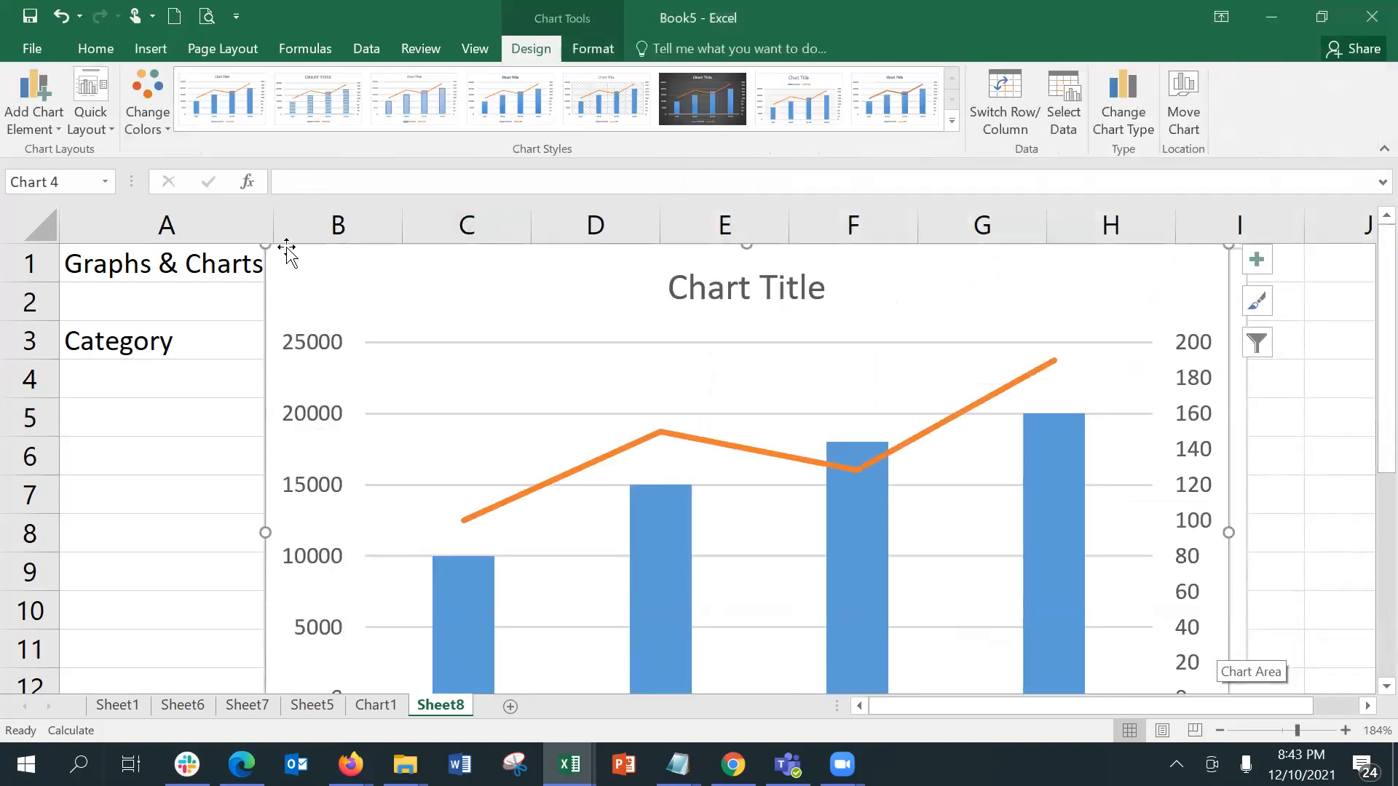
Step: Shrink the combo chart, place it over columns A to D, and shift the column chart aside so both stand next to each other
{"action": "left_click_drag", "start_coordinate": [273, 242], "coordinate": [579, 429]}
{"action": "left_click_drag", "start_coordinate": [724, 447], "coordinate": [145, 251]}
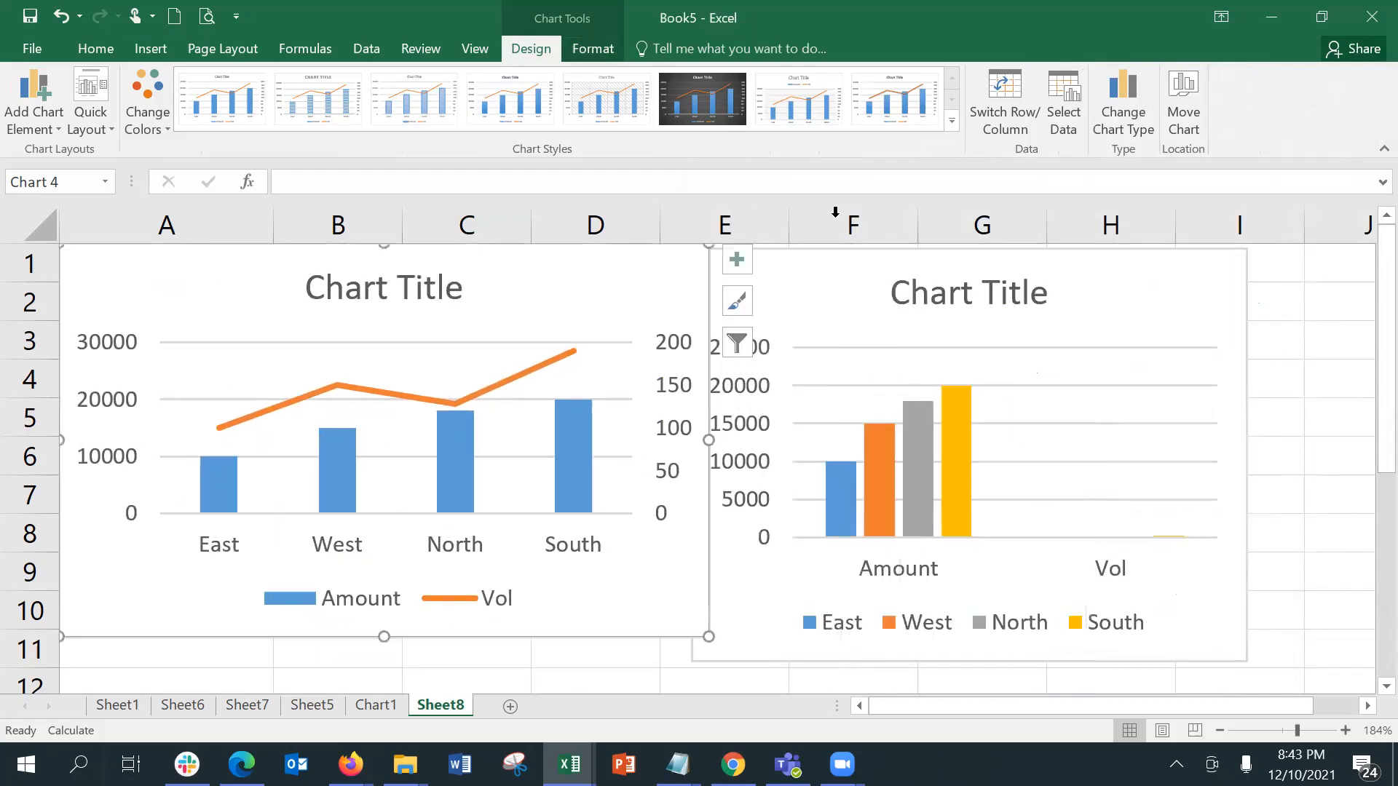
{"action": "left_click_drag", "start_coordinate": [938, 247], "coordinate": [1018, 244]}
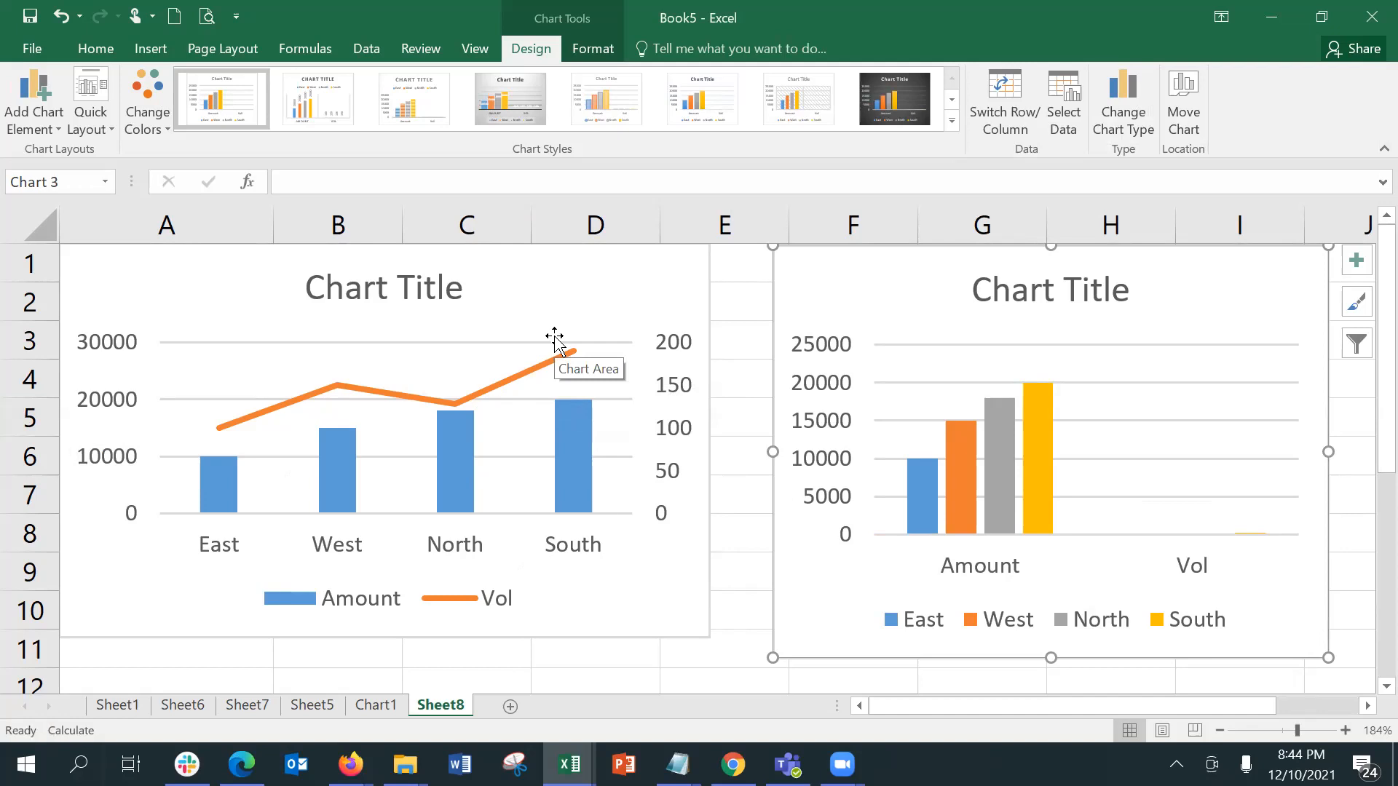
Step: Try alternative chart styles on the combo chart, and return it to the first style
{"action": "left_click", "coordinate": [597, 613]}
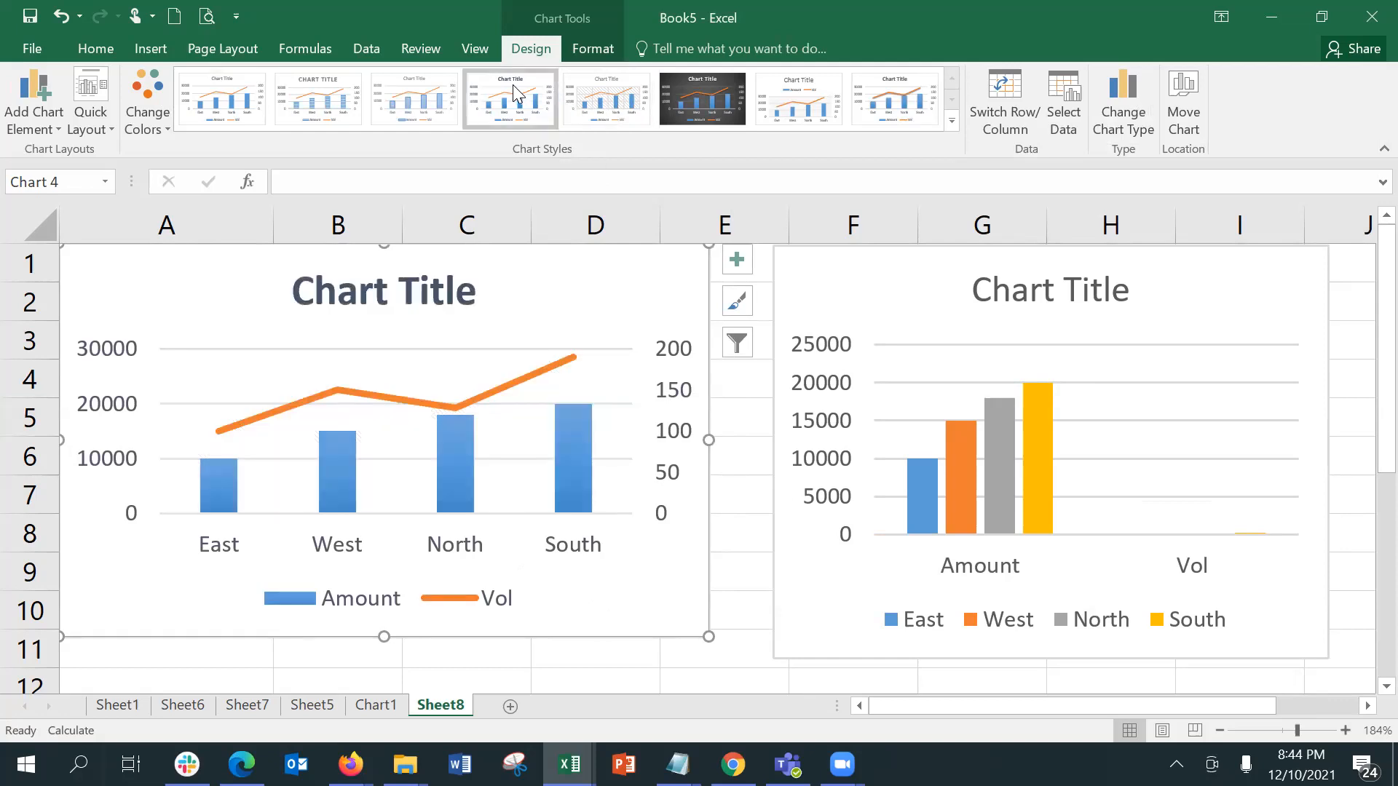
{"action": "left_click", "coordinate": [413, 108]}
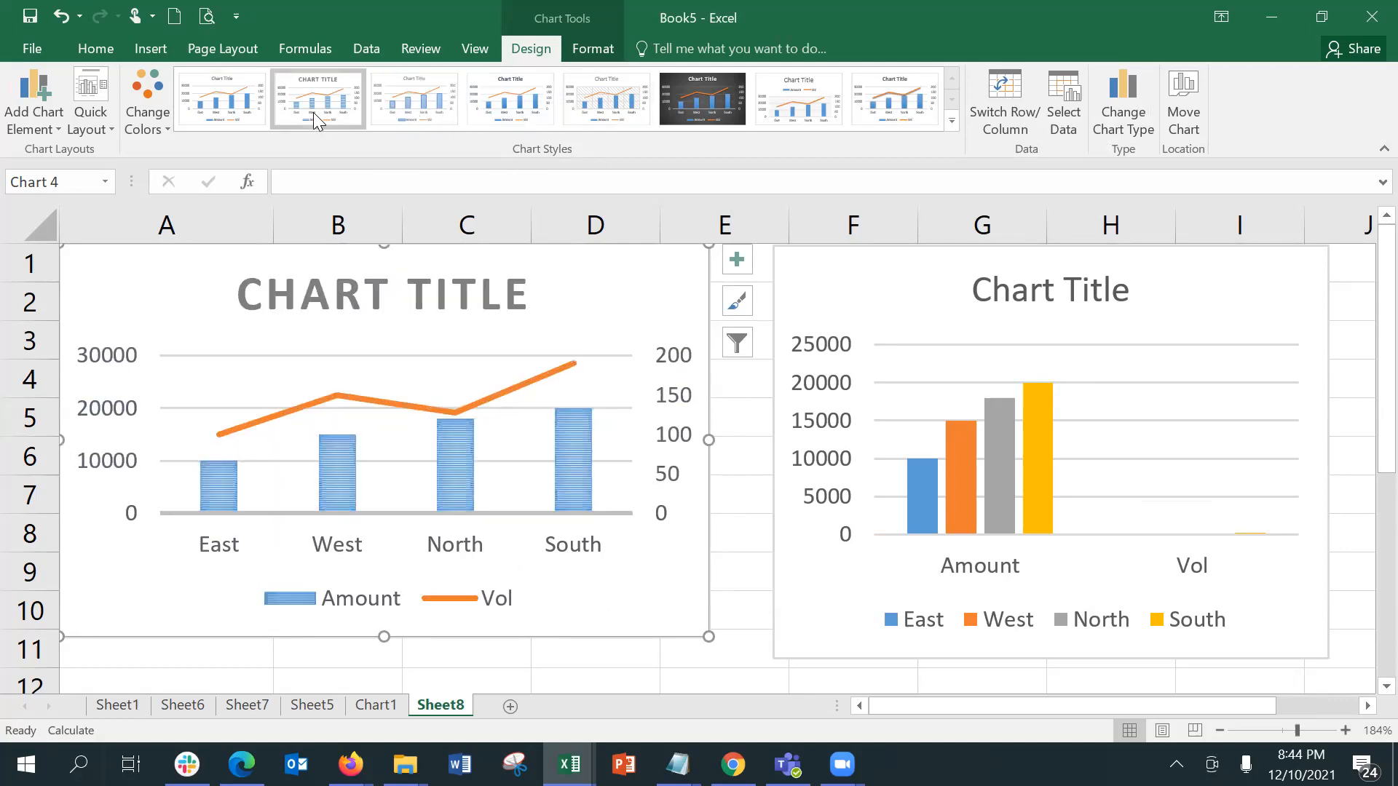
{"action": "left_click", "coordinate": [244, 112]}
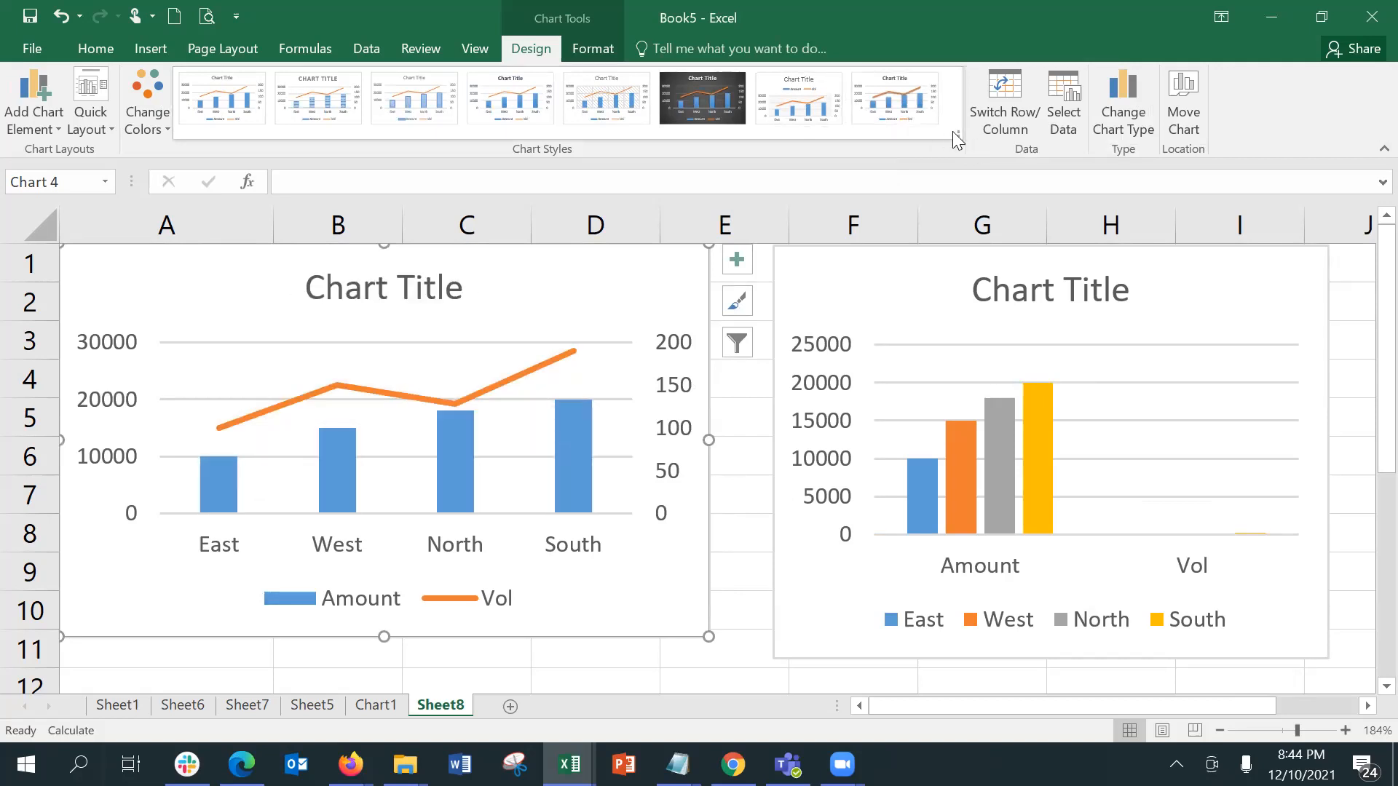
Step: Try the orange, yellow and green Colorful palette on the combo chart, and settle on the orange Monochromatic palette
{"action": "left_click", "coordinate": [142, 128]}
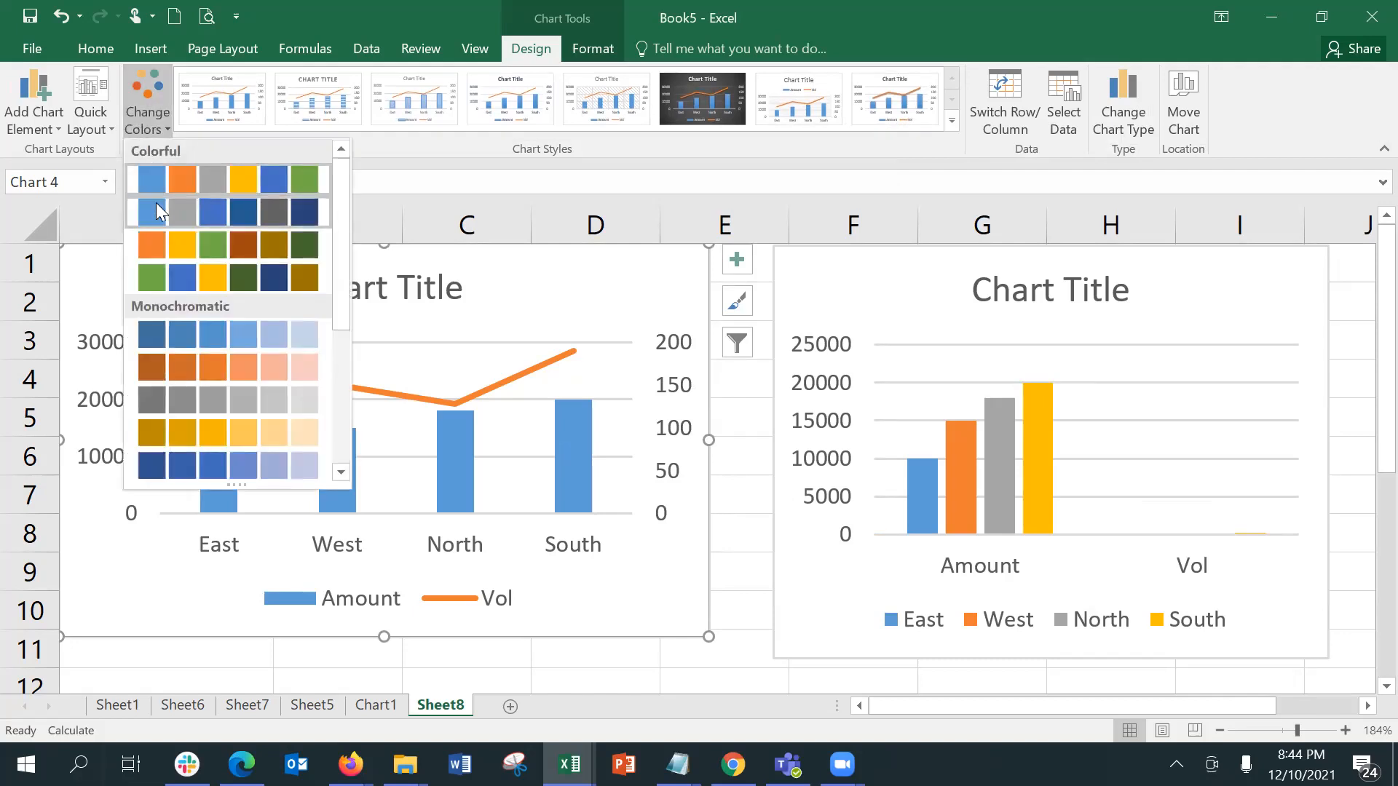
{"action": "left_click", "coordinate": [159, 233]}
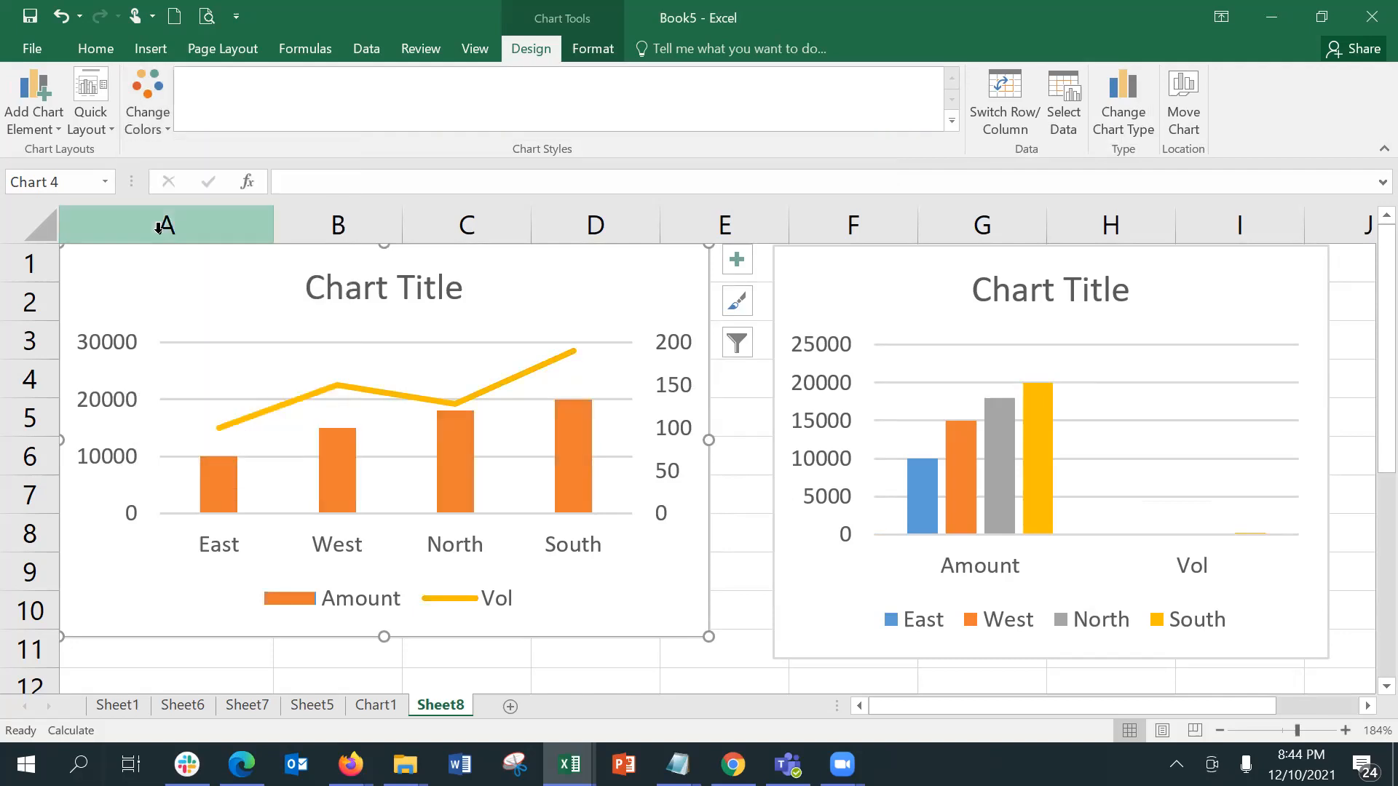
{"action": "left_click", "coordinate": [147, 125]}
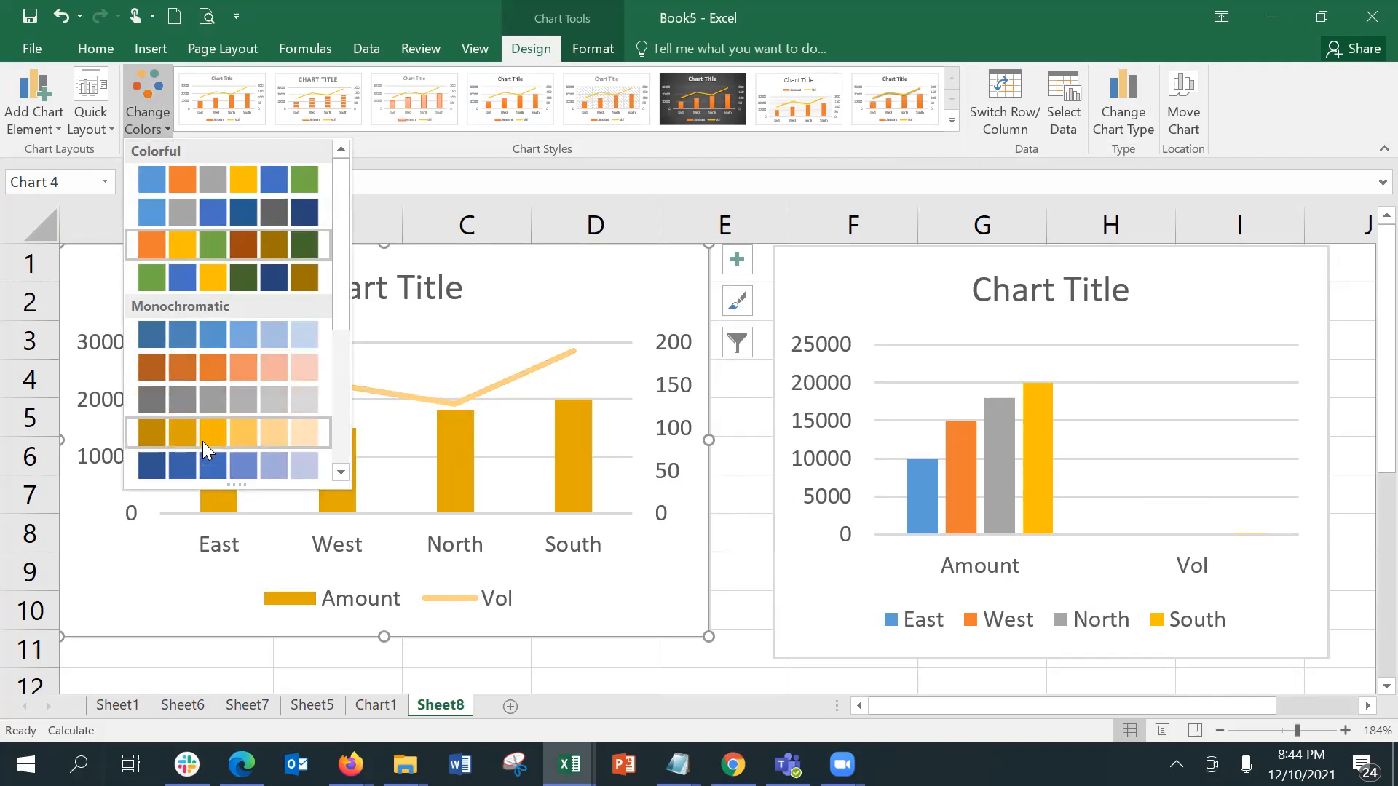
{"action": "left_click", "coordinate": [217, 360]}
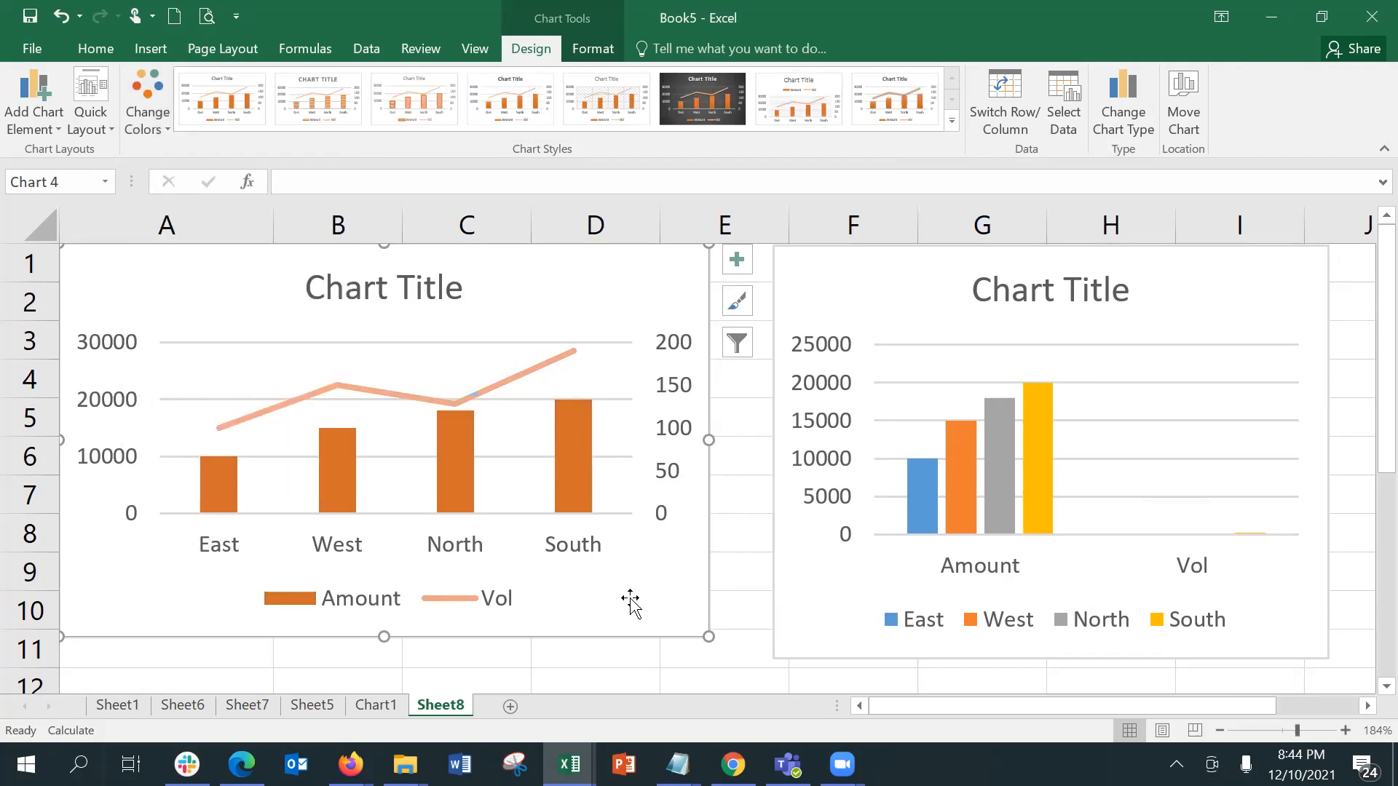
{"action": "left_click", "coordinate": [756, 550]}
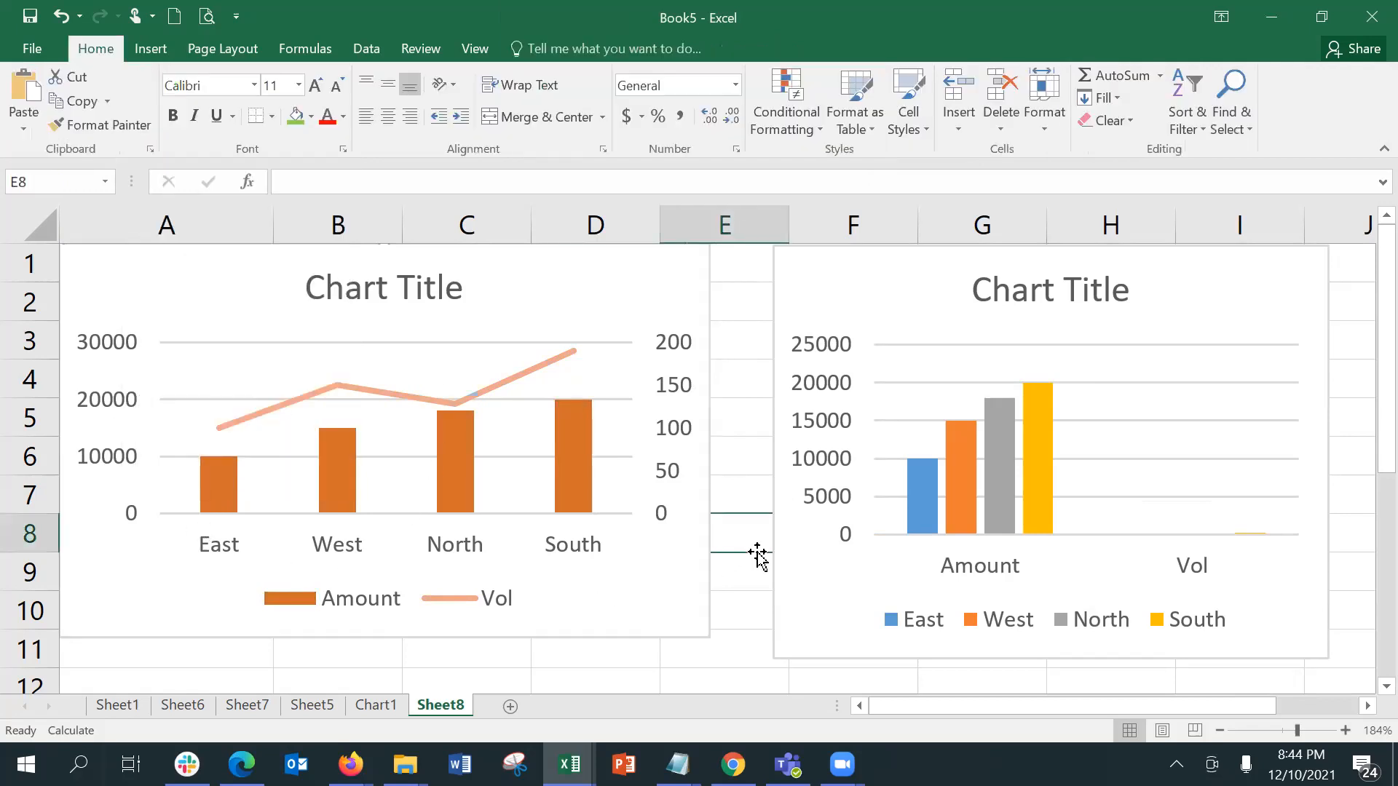
Step: Look through the axis options for the combo chart, and remove its chart title
{"action": "left_click", "coordinate": [654, 617]}
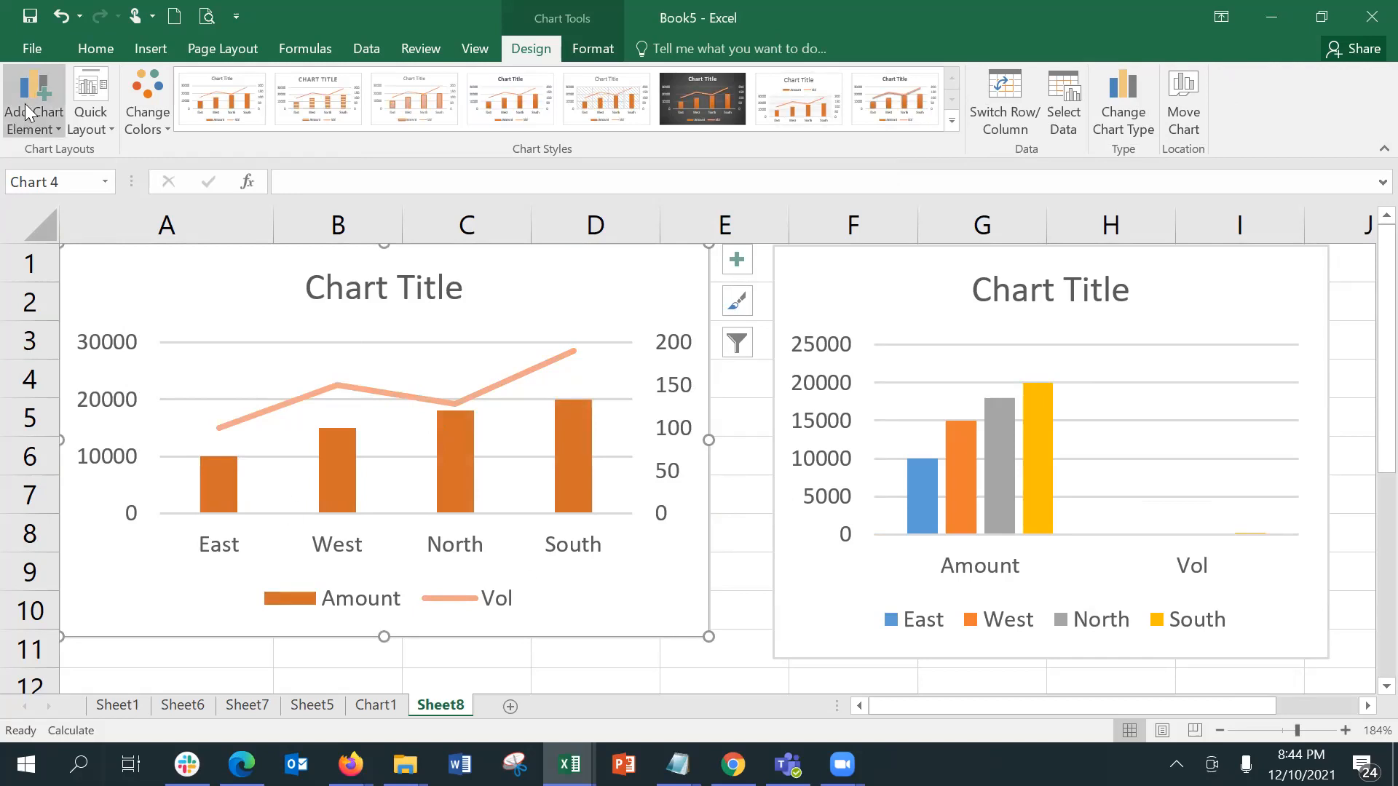
{"action": "left_click", "coordinate": [40, 115]}
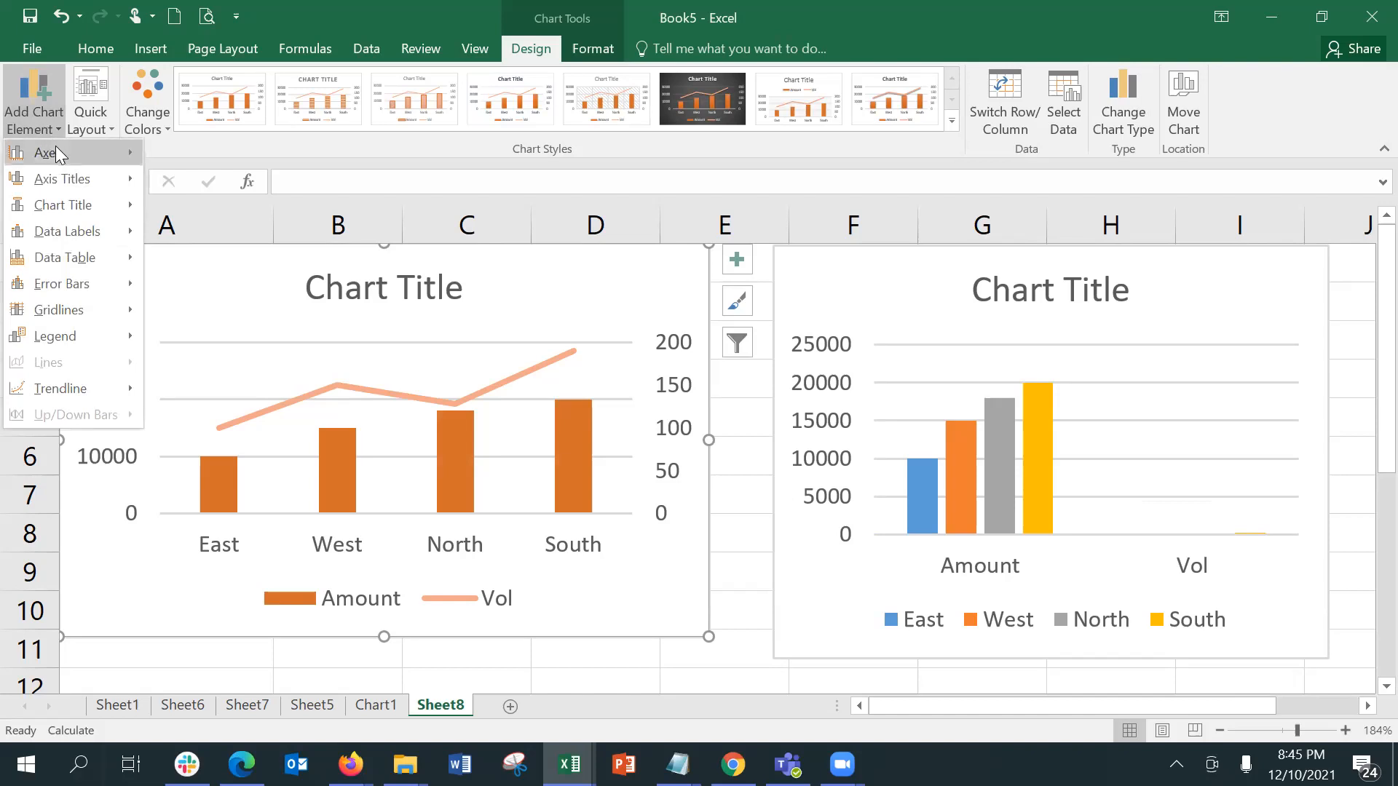
{"action": "mouse_move", "coordinate": [59, 154]}
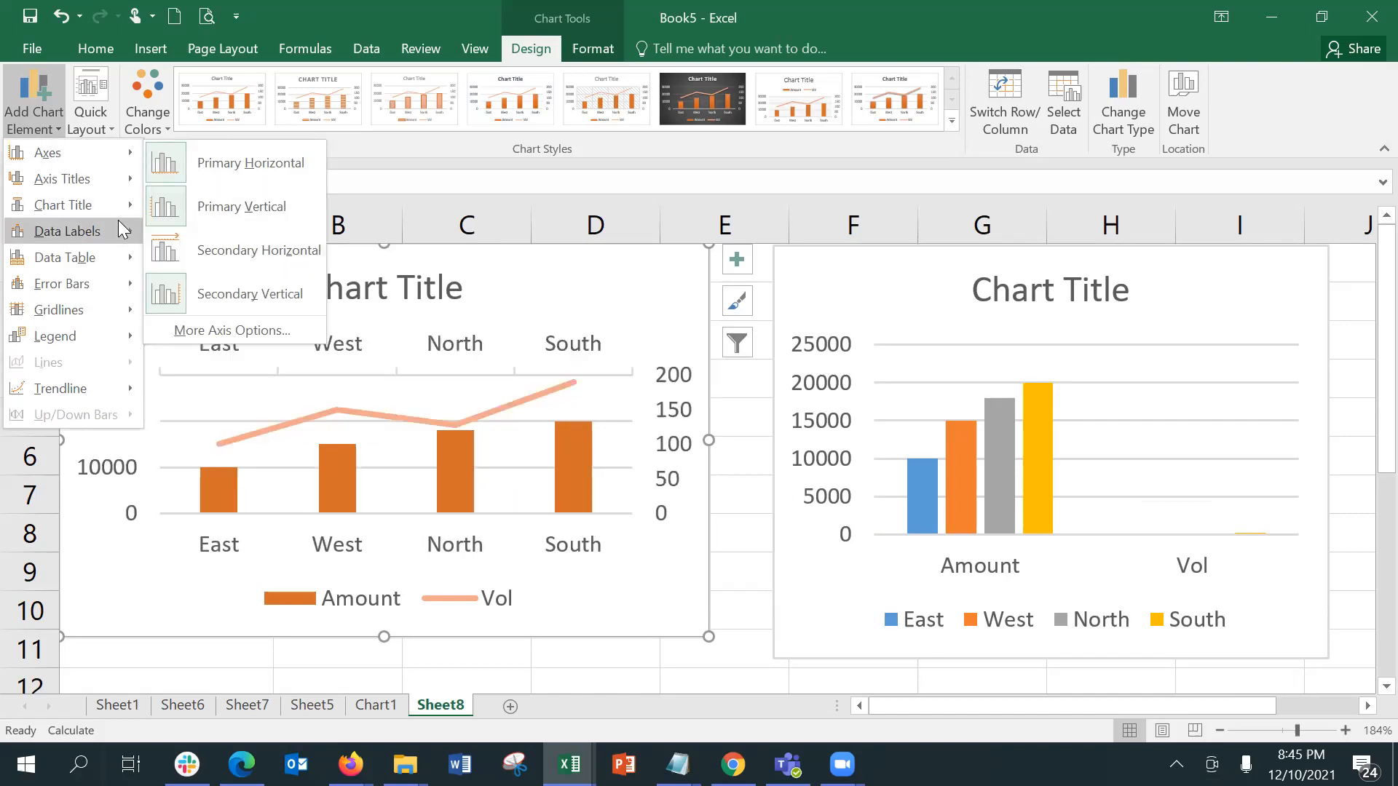
{"action": "mouse_move", "coordinate": [73, 178]}
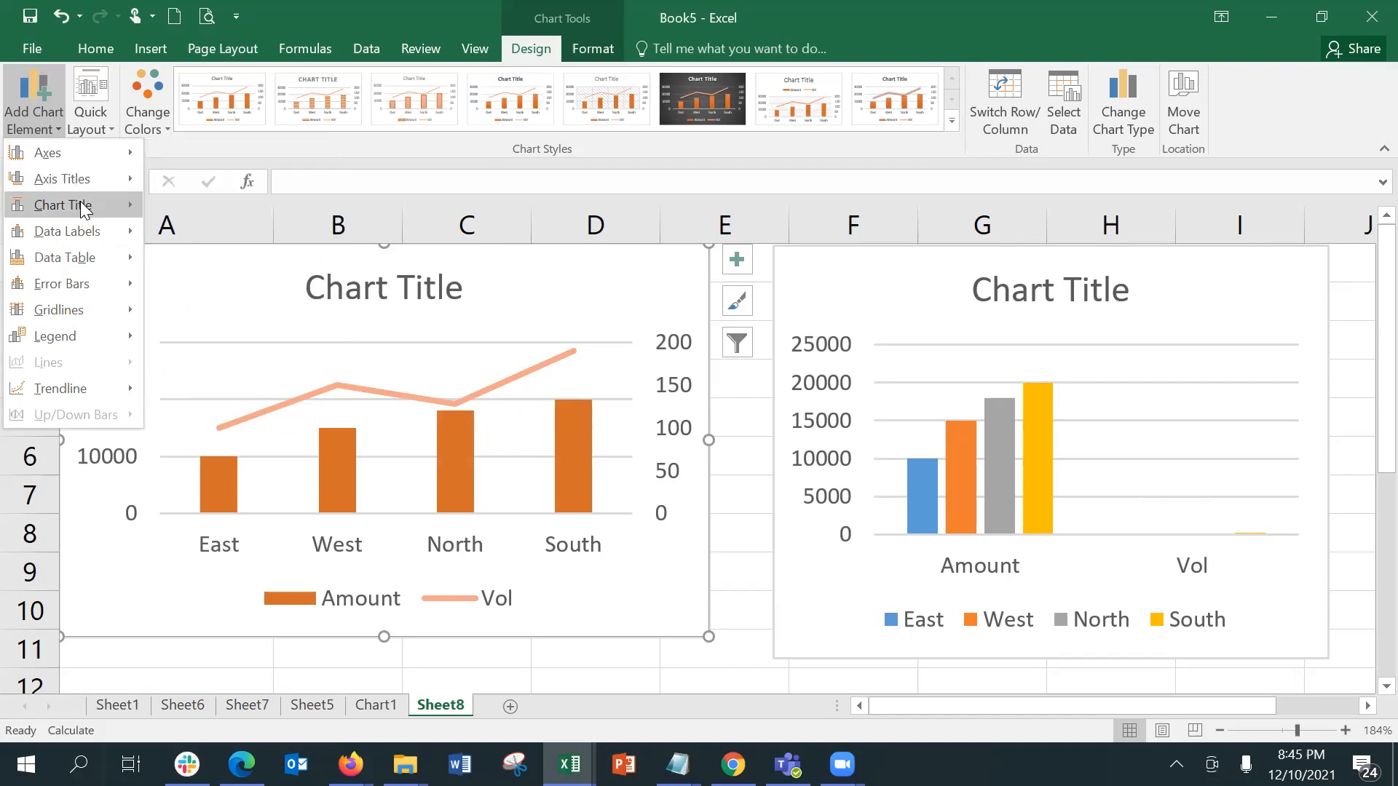
{"action": "mouse_move", "coordinate": [85, 209]}
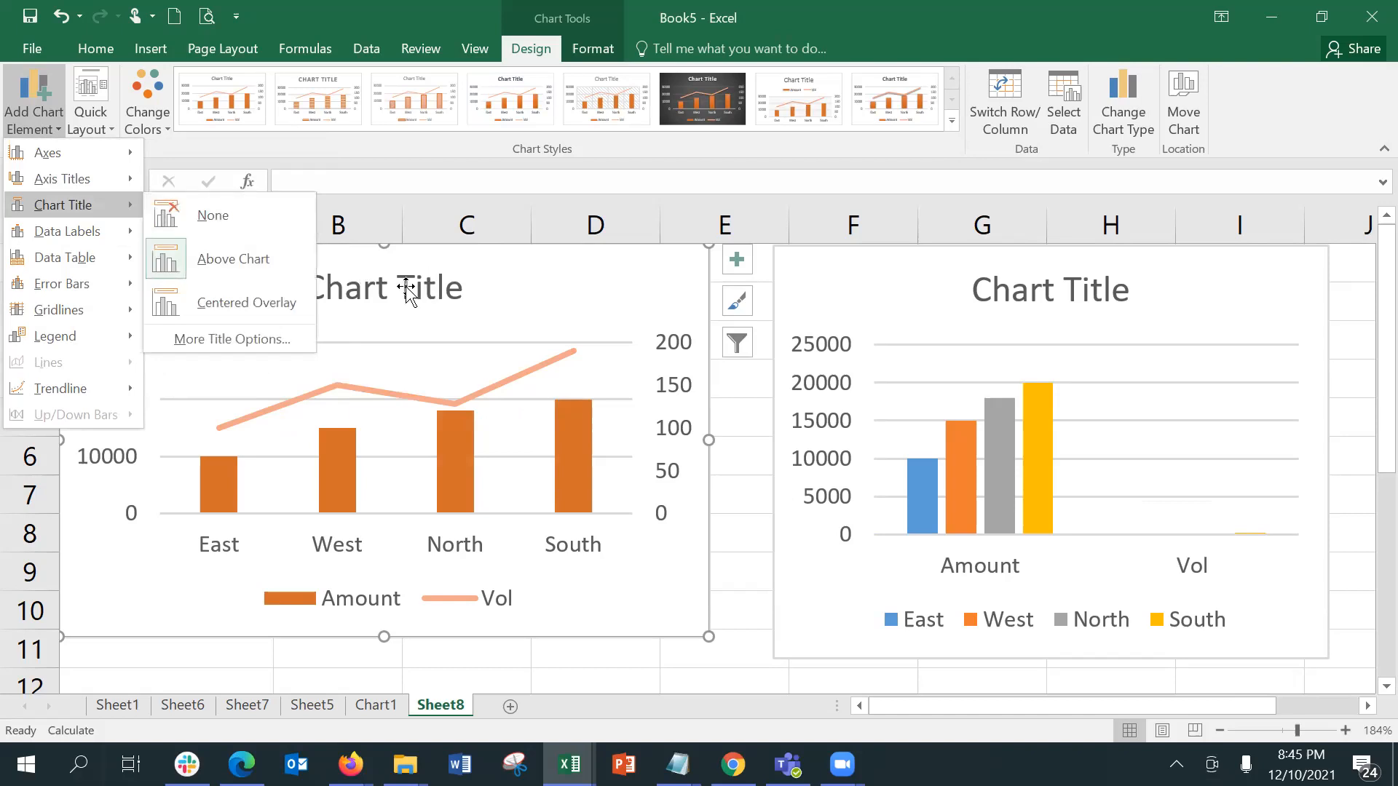
{"action": "left_click", "coordinate": [282, 223]}
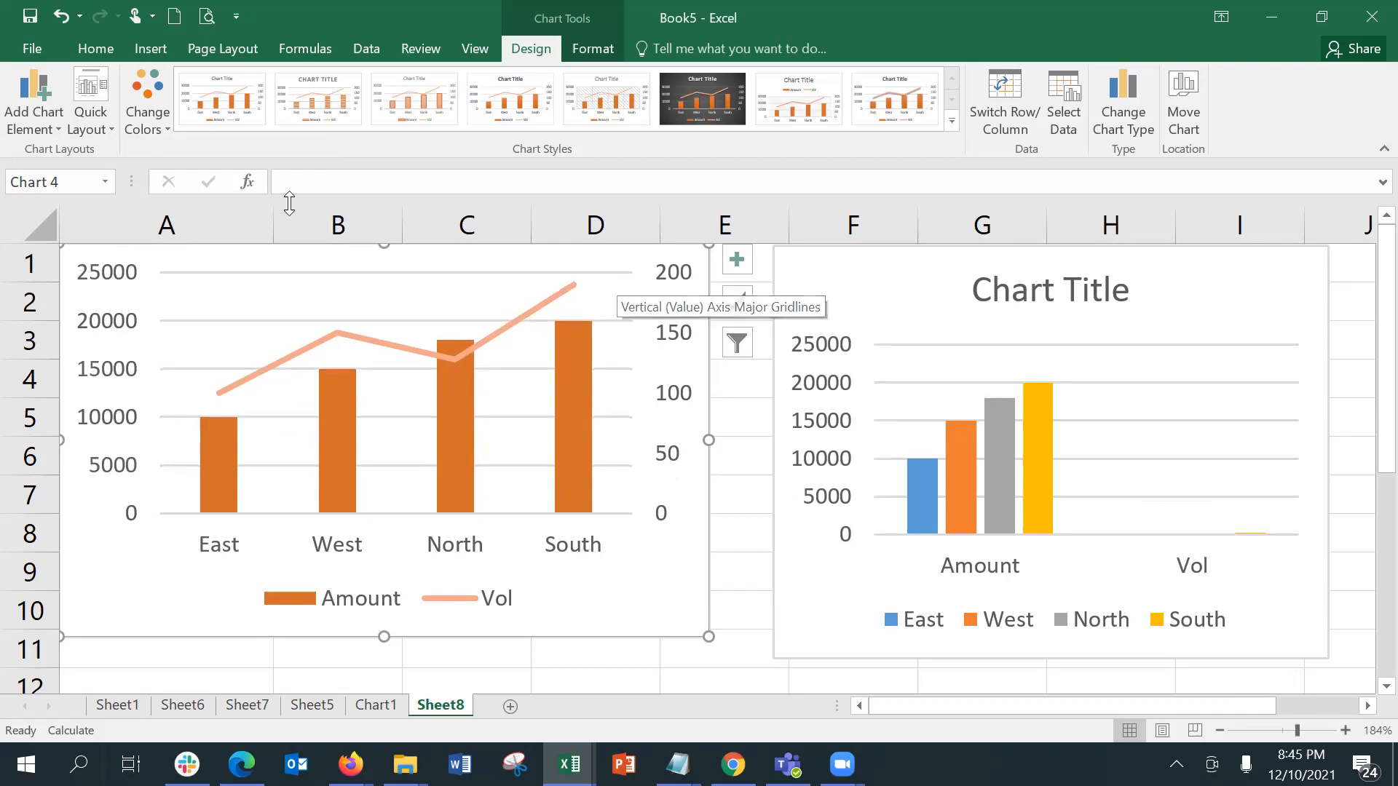
Step: Try centered data labels on the combo chart, and remove them again
{"action": "left_click", "coordinate": [22, 131]}
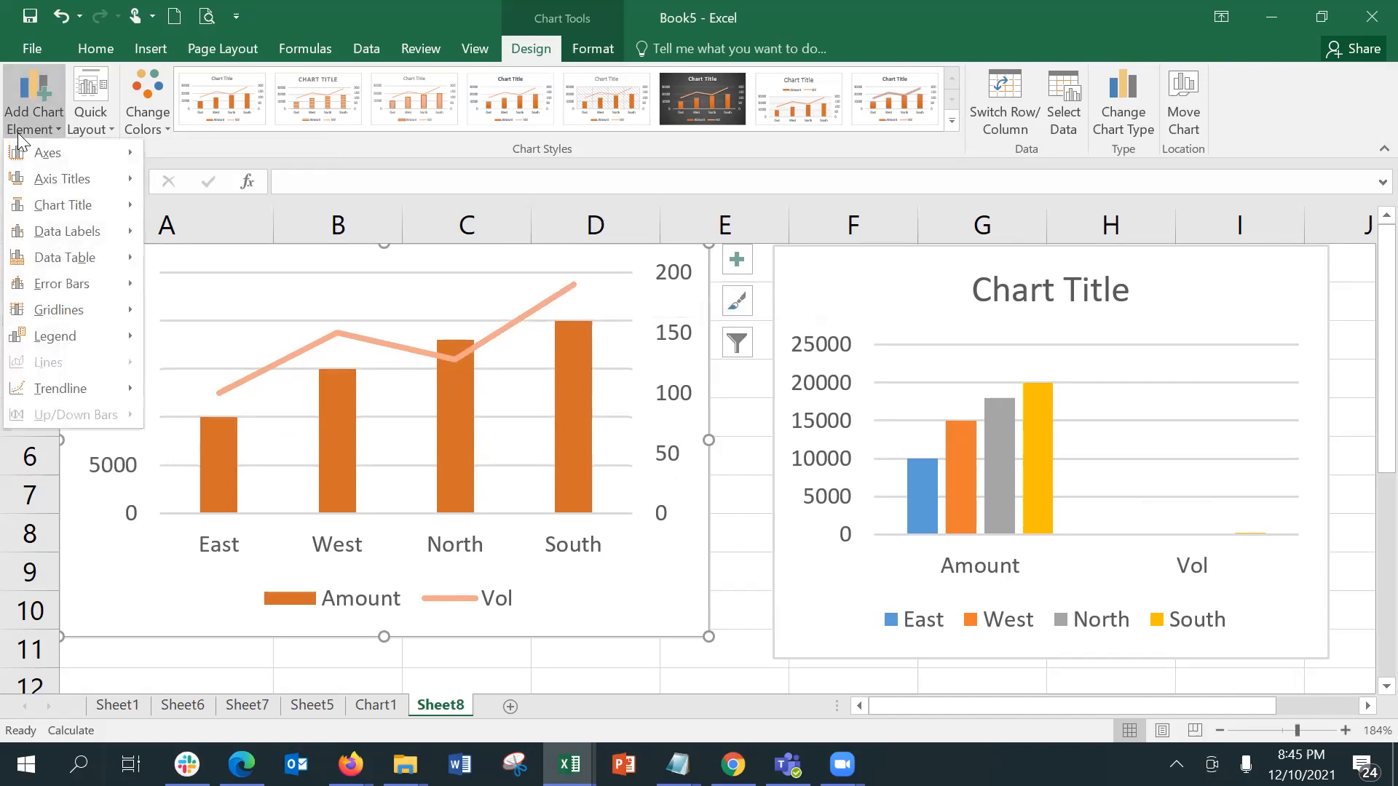
{"action": "mouse_move", "coordinate": [80, 231]}
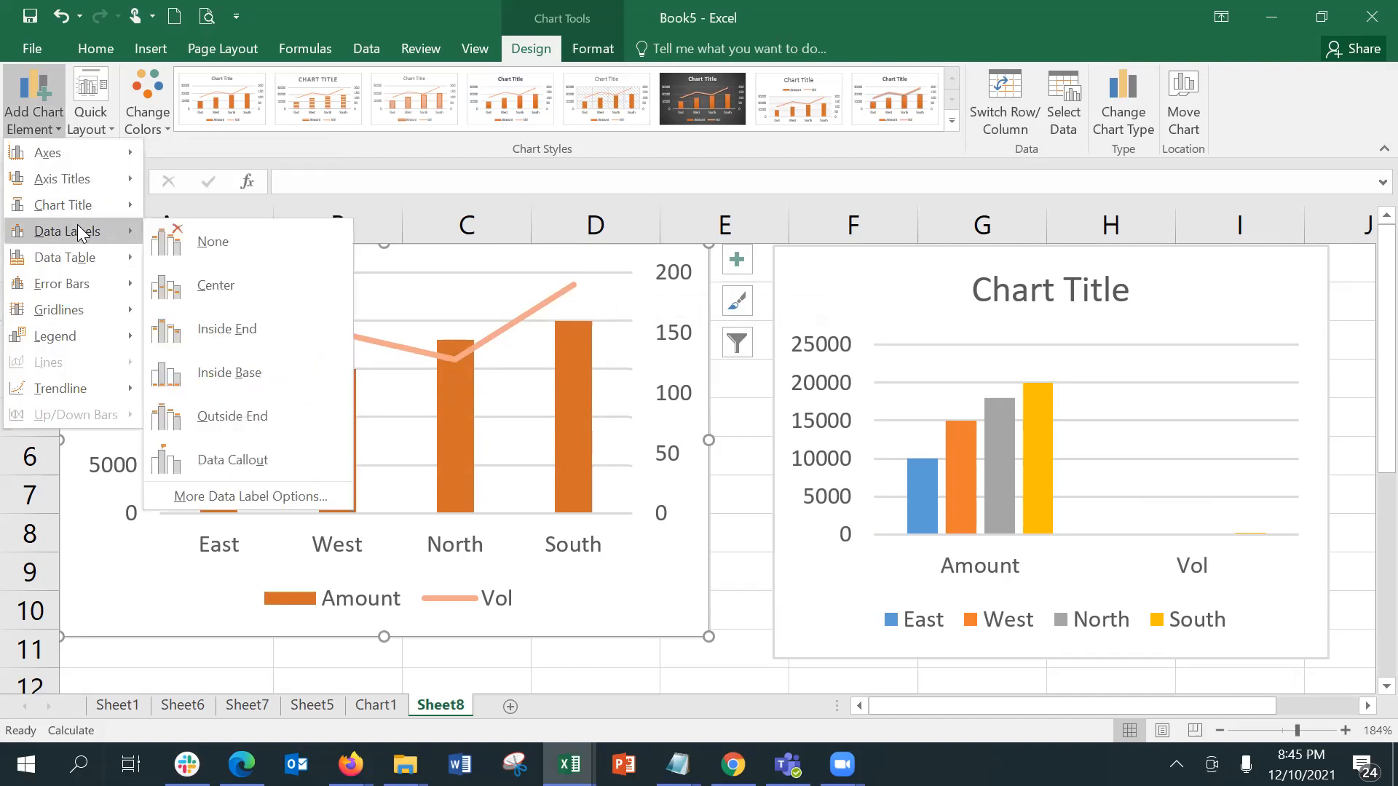
{"action": "left_click", "coordinate": [218, 289]}
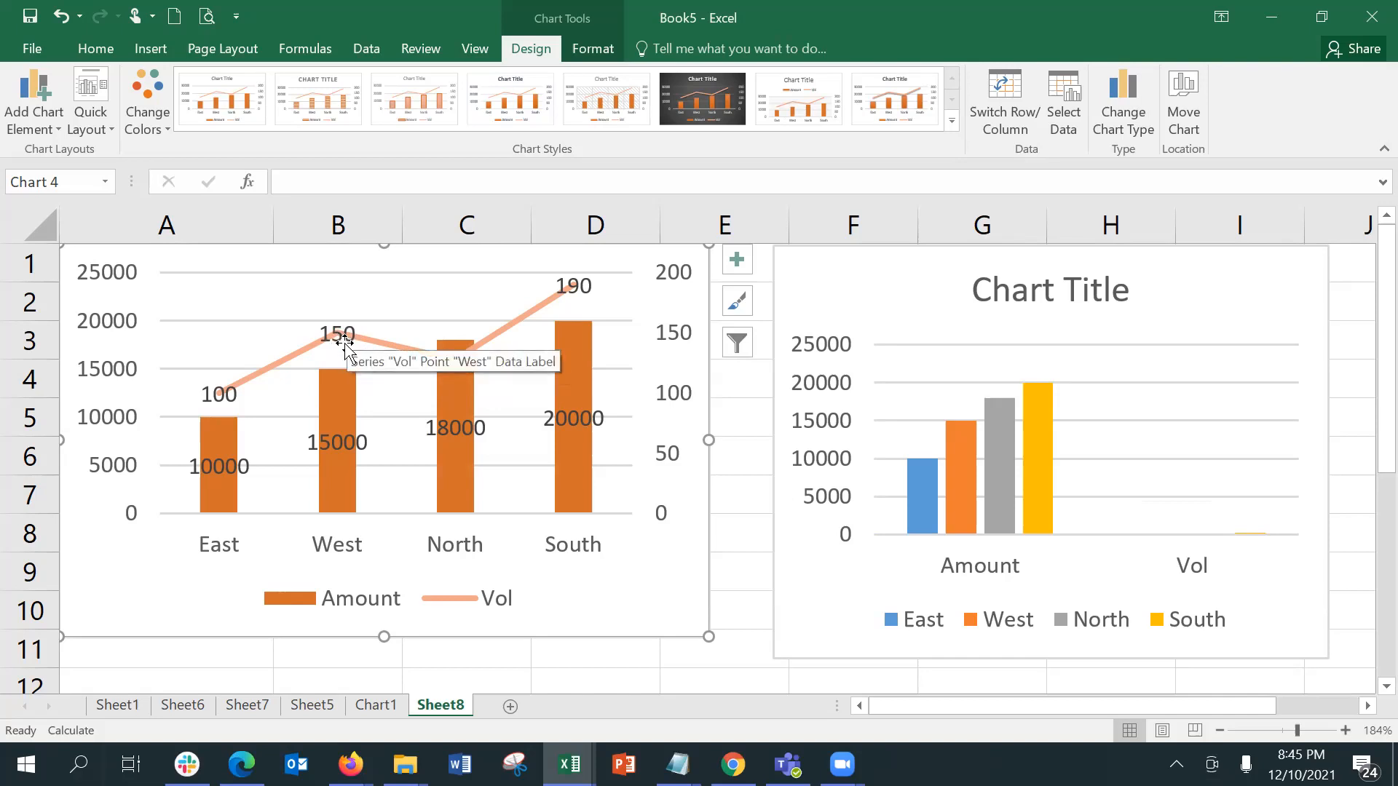
{"action": "left_click", "coordinate": [50, 96]}
{"action": "mouse_move", "coordinate": [84, 236]}
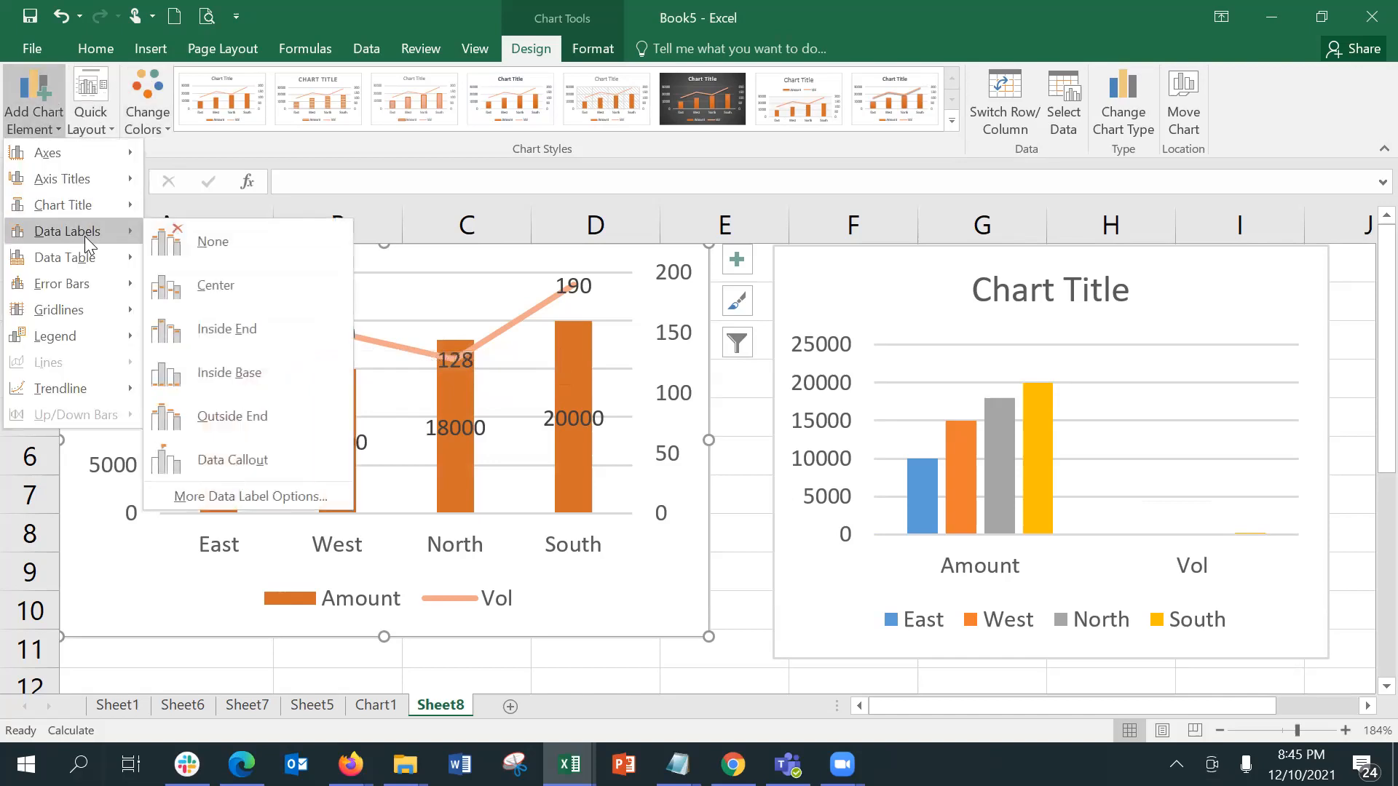
{"action": "left_click", "coordinate": [157, 248]}
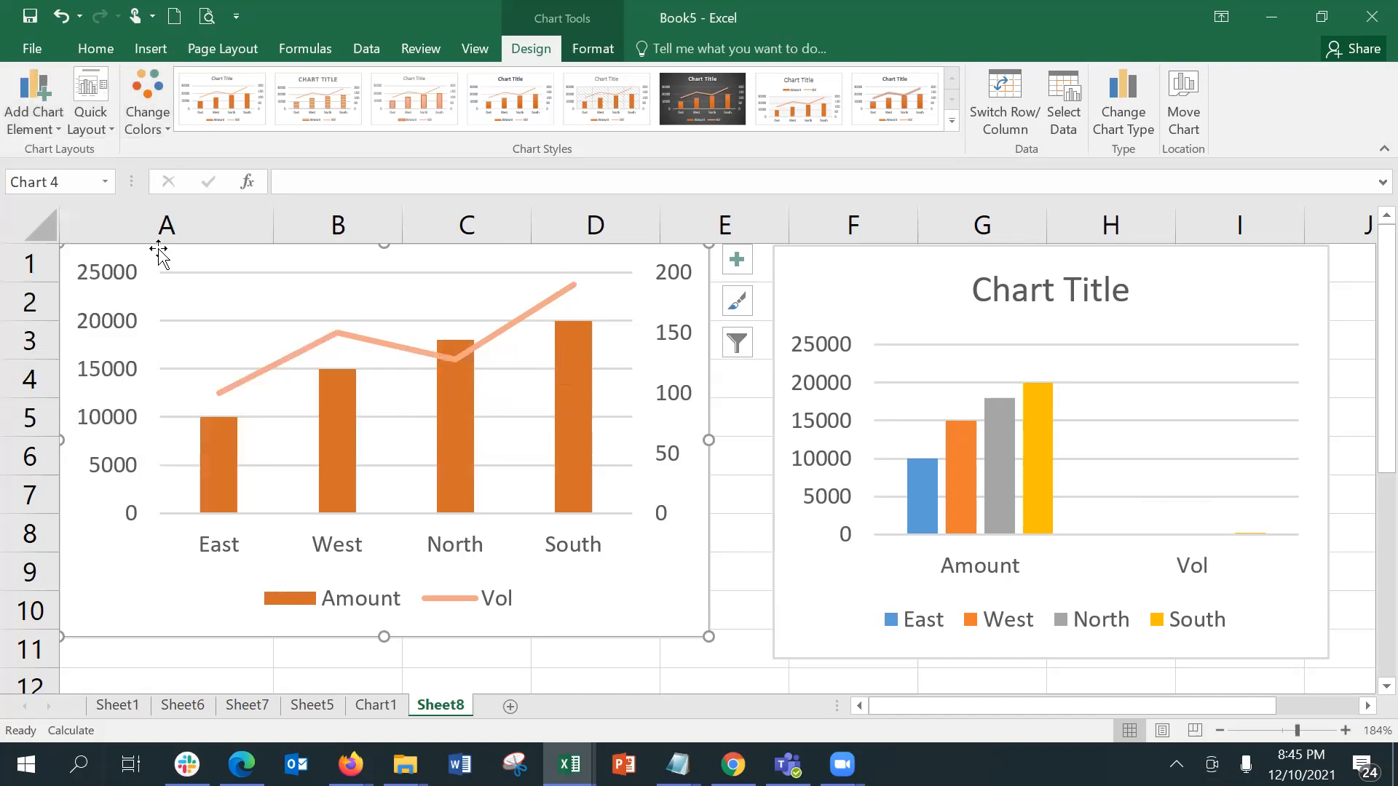
Step: Add a data table with legend keys to the combo chart, and remove its separate legend
{"action": "left_click", "coordinate": [49, 135]}
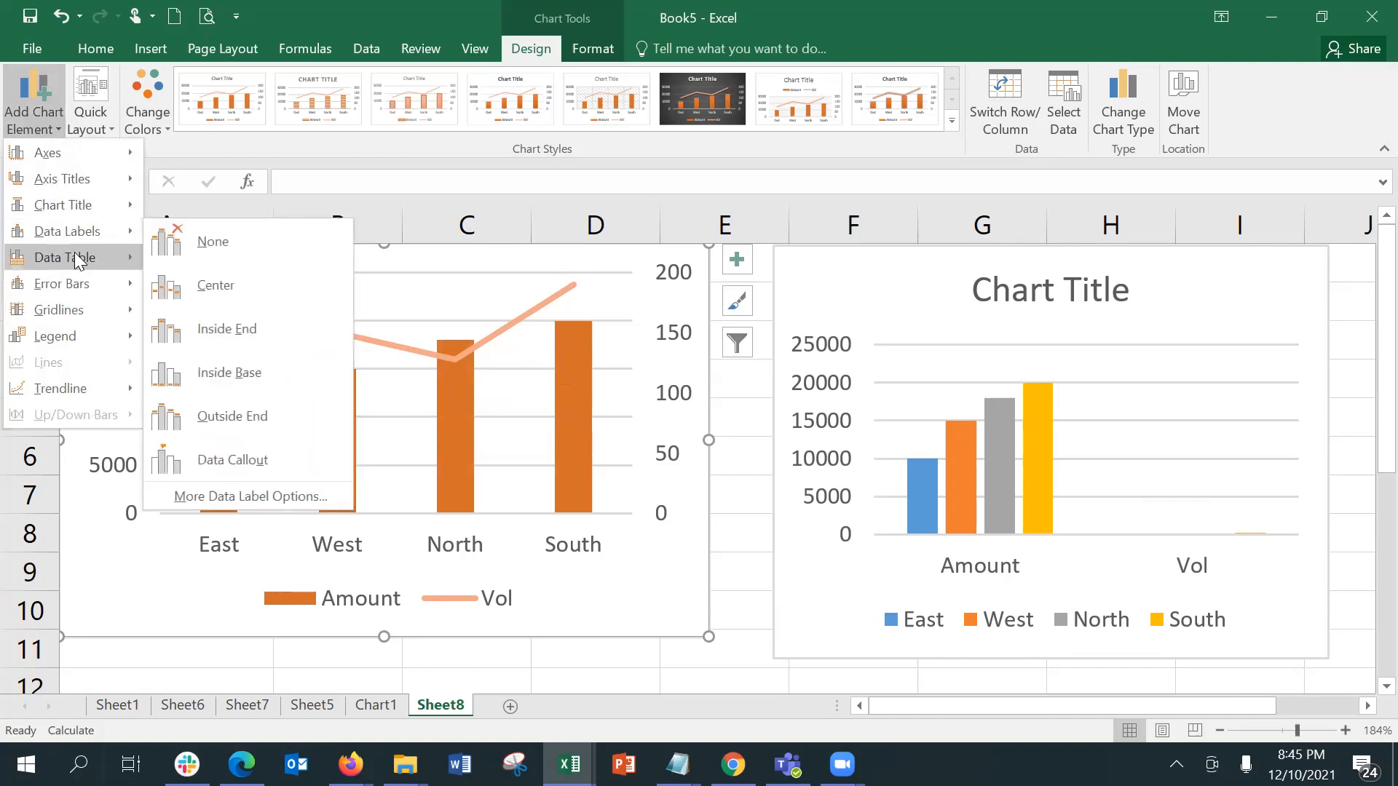
{"action": "mouse_move", "coordinate": [79, 262]}
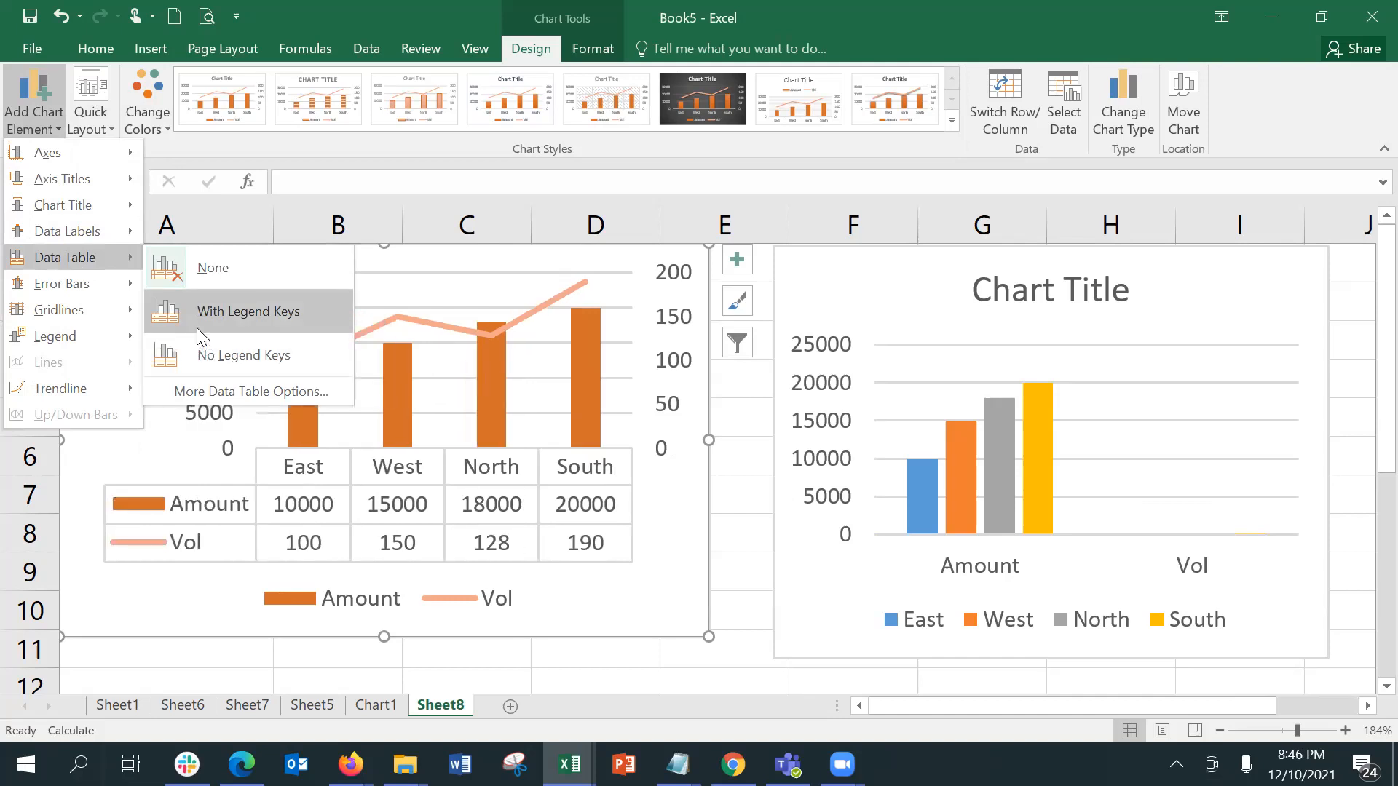
{"action": "left_click", "coordinate": [197, 321]}
{"action": "left_click", "coordinate": [33, 110]}
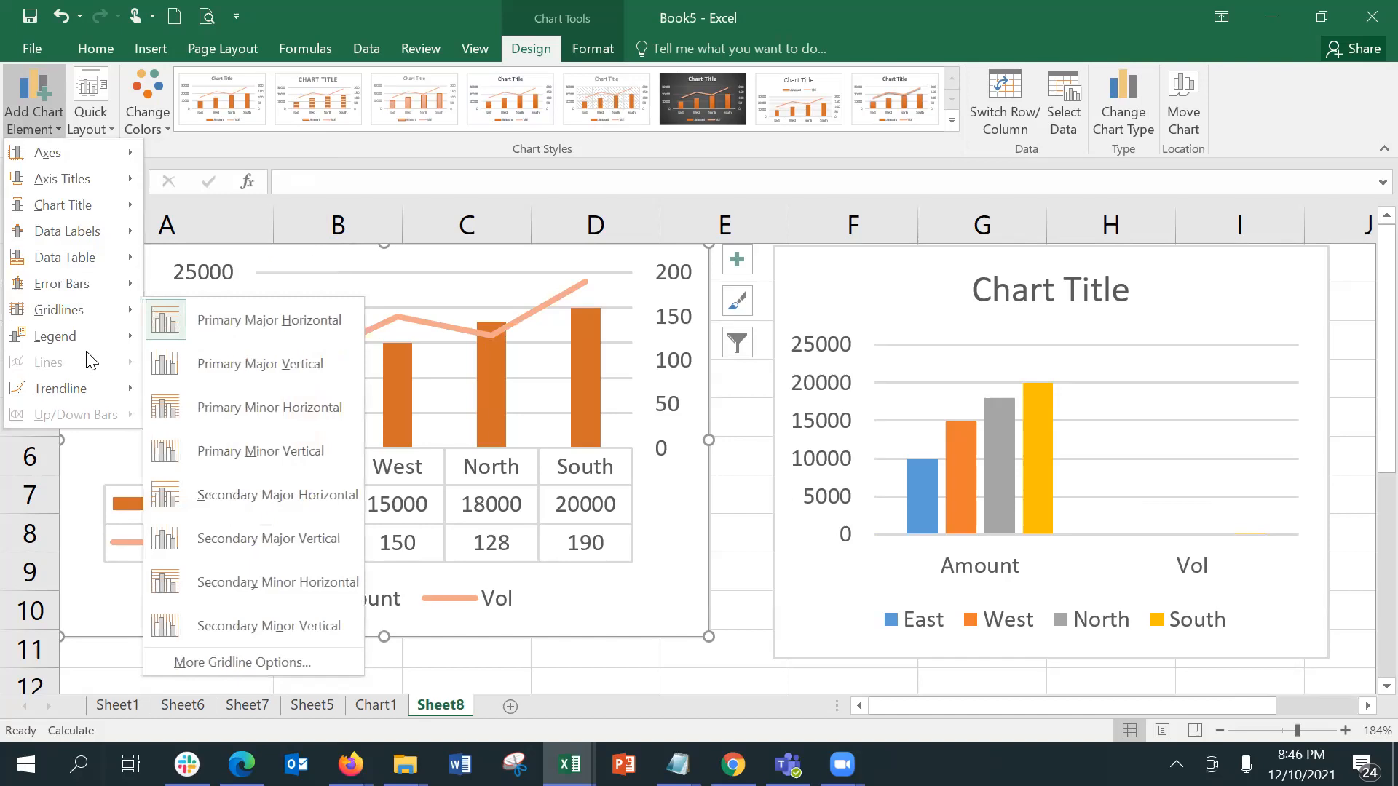
{"action": "mouse_move", "coordinate": [77, 340]}
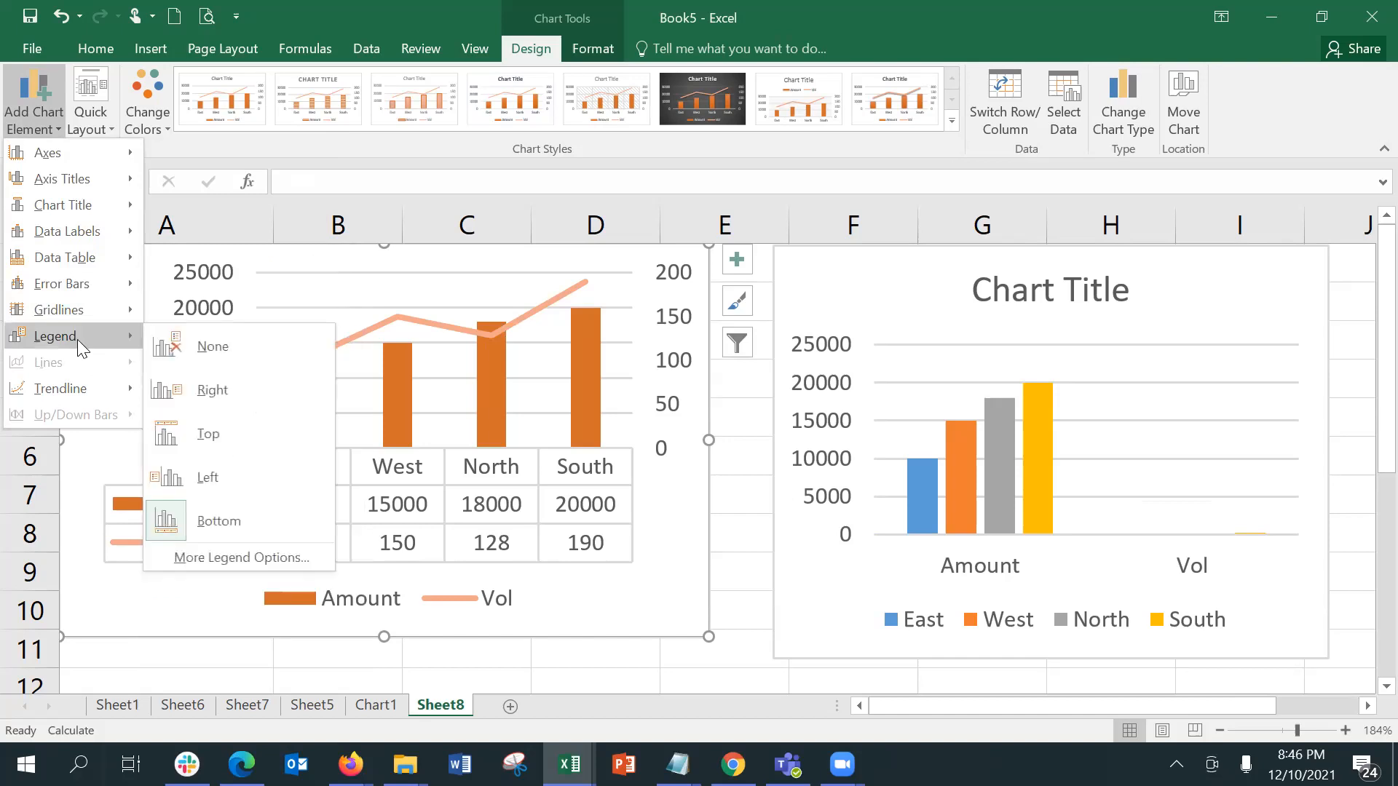
{"action": "left_click", "coordinate": [209, 357]}
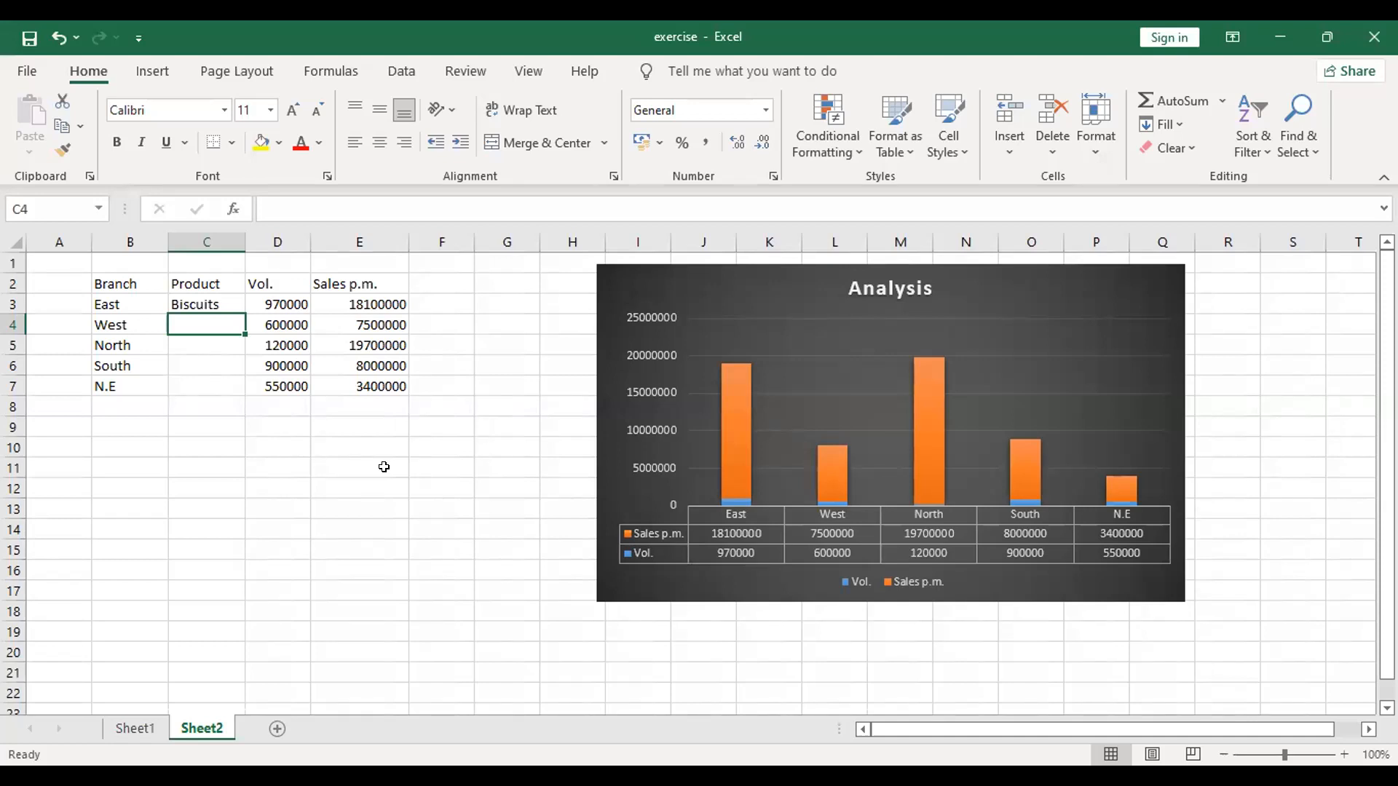
Step: Fill the Product column with Chocolates for the West branch and Namkeen for the North branch
{"action": "type", "text": "Choc"}
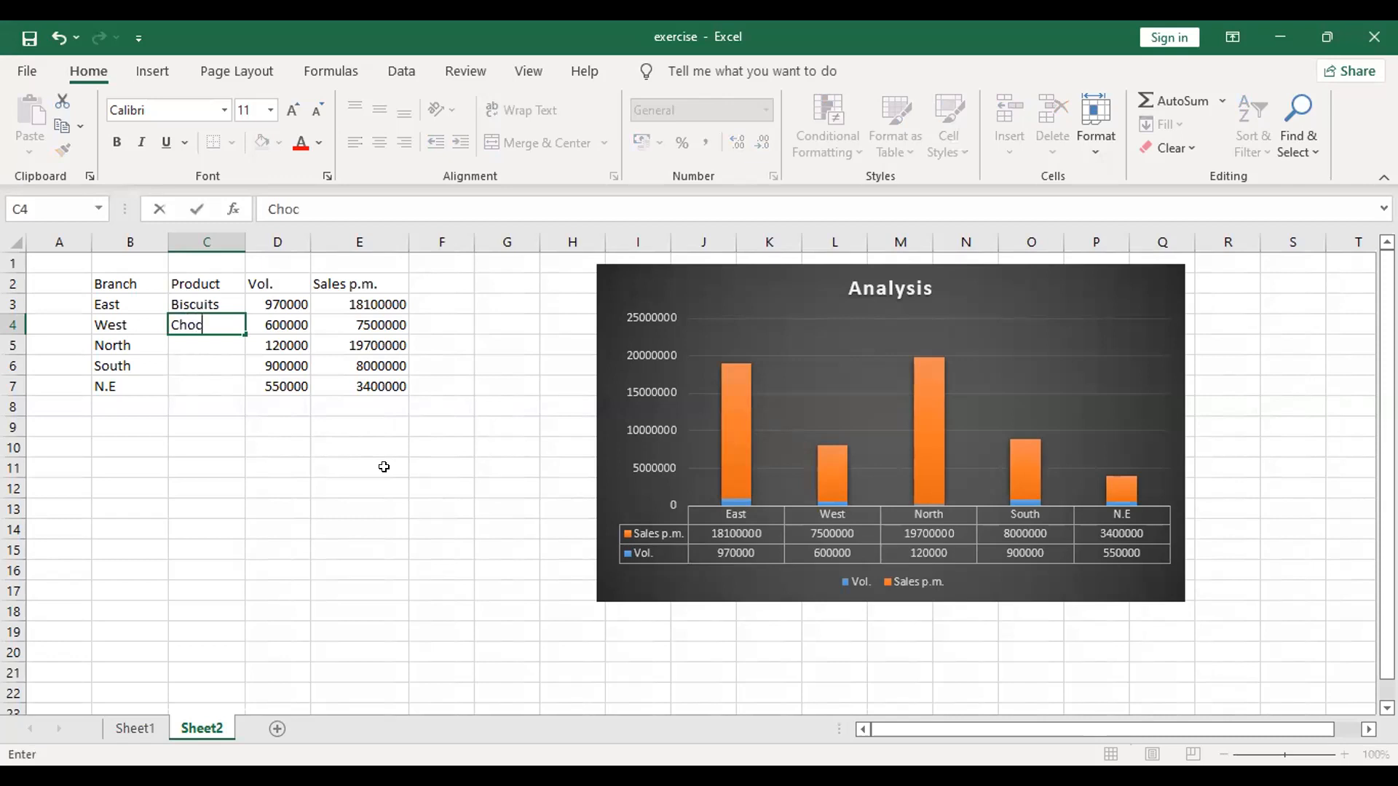
{"action": "type", "text": "olates"}
{"action": "key", "text": "Return"}
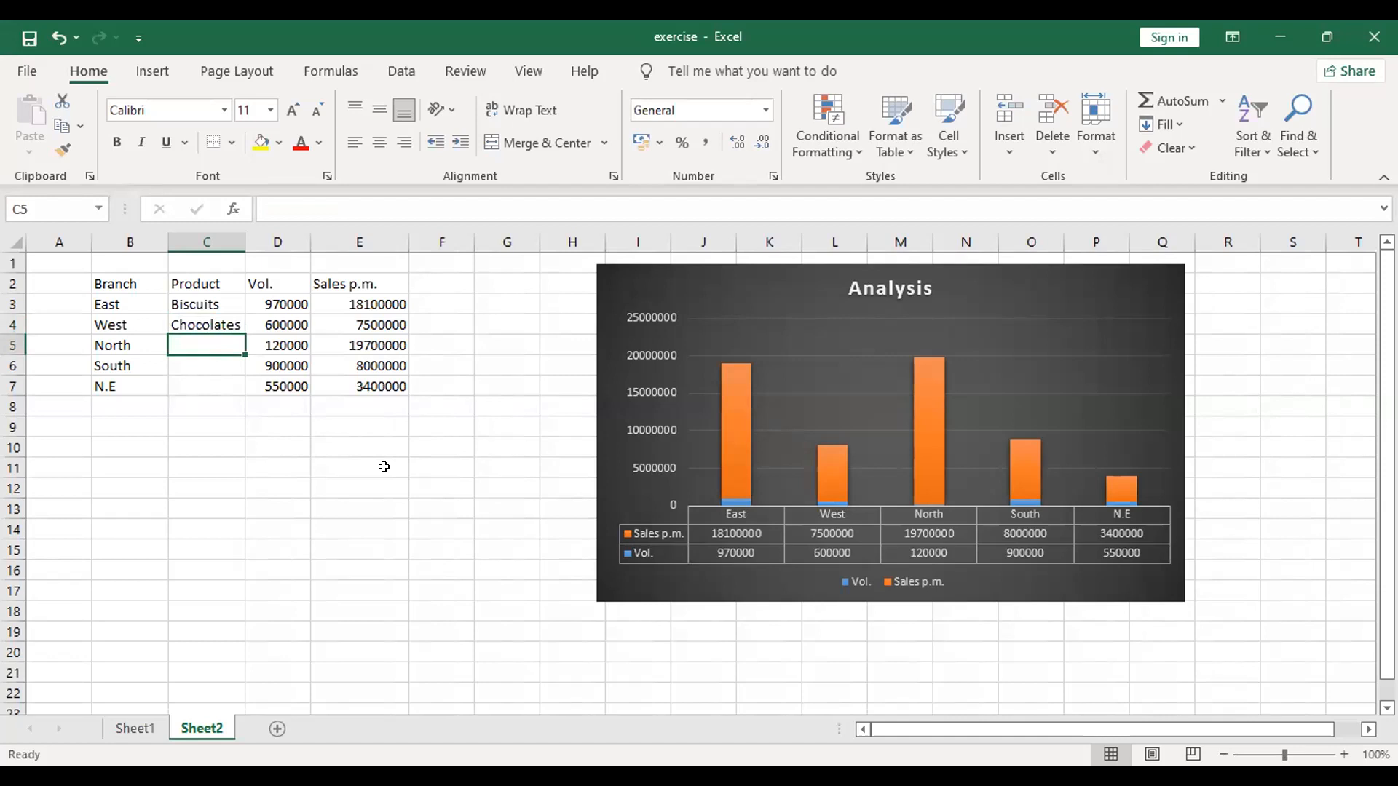
{"action": "type", "text": "Nam"}
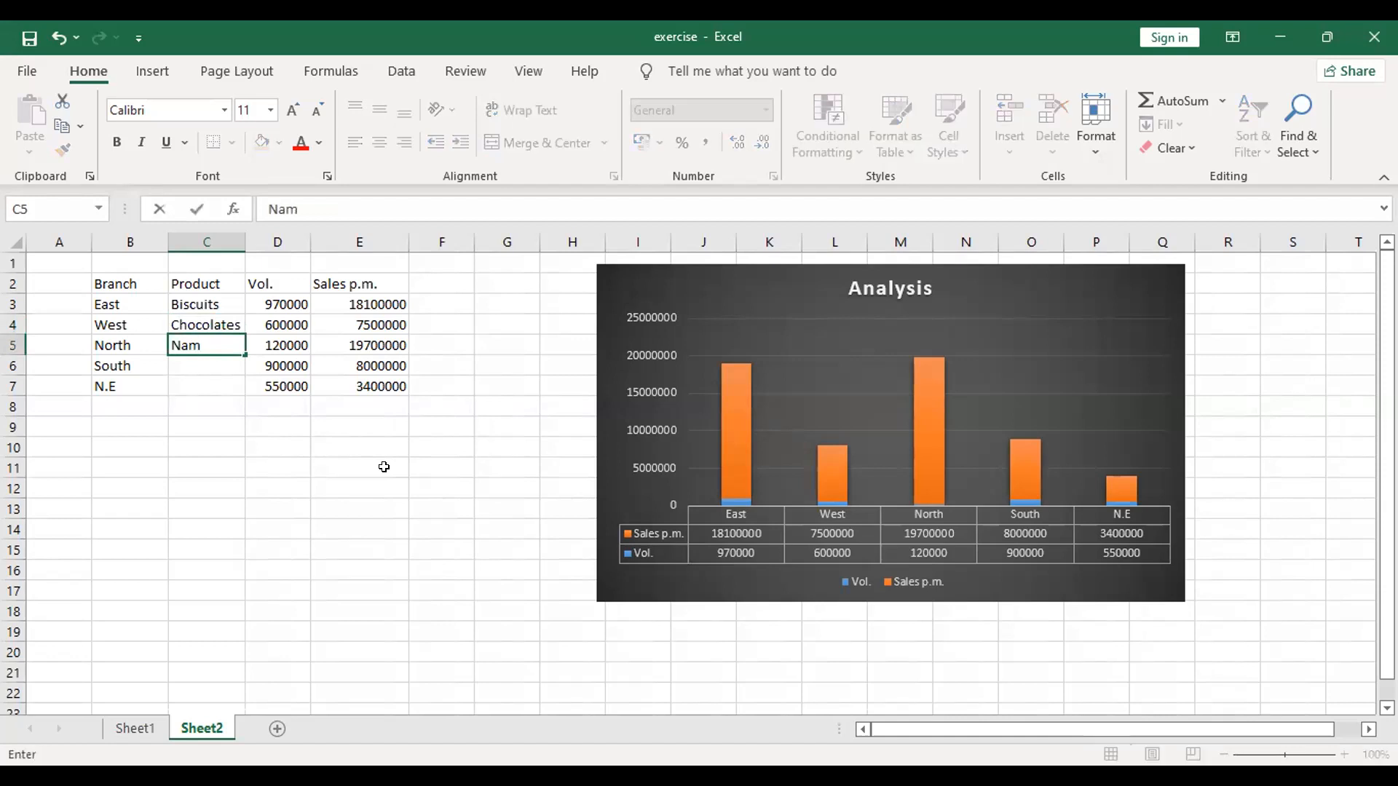
{"action": "type", "text": "keen"}
{"action": "key", "text": "Return"}
Step: Complete the Product column with Sweets for the South branch and Momo for the N.E branch
{"action": "type", "text": "Ssee"}
{"action": "key", "text": "BackSpace"}
{"action": "key", "text": "BackSpace"}
{"action": "key", "text": "BackSpace"}
{"action": "type", "text": "weets"}
{"action": "key", "text": "Return"}
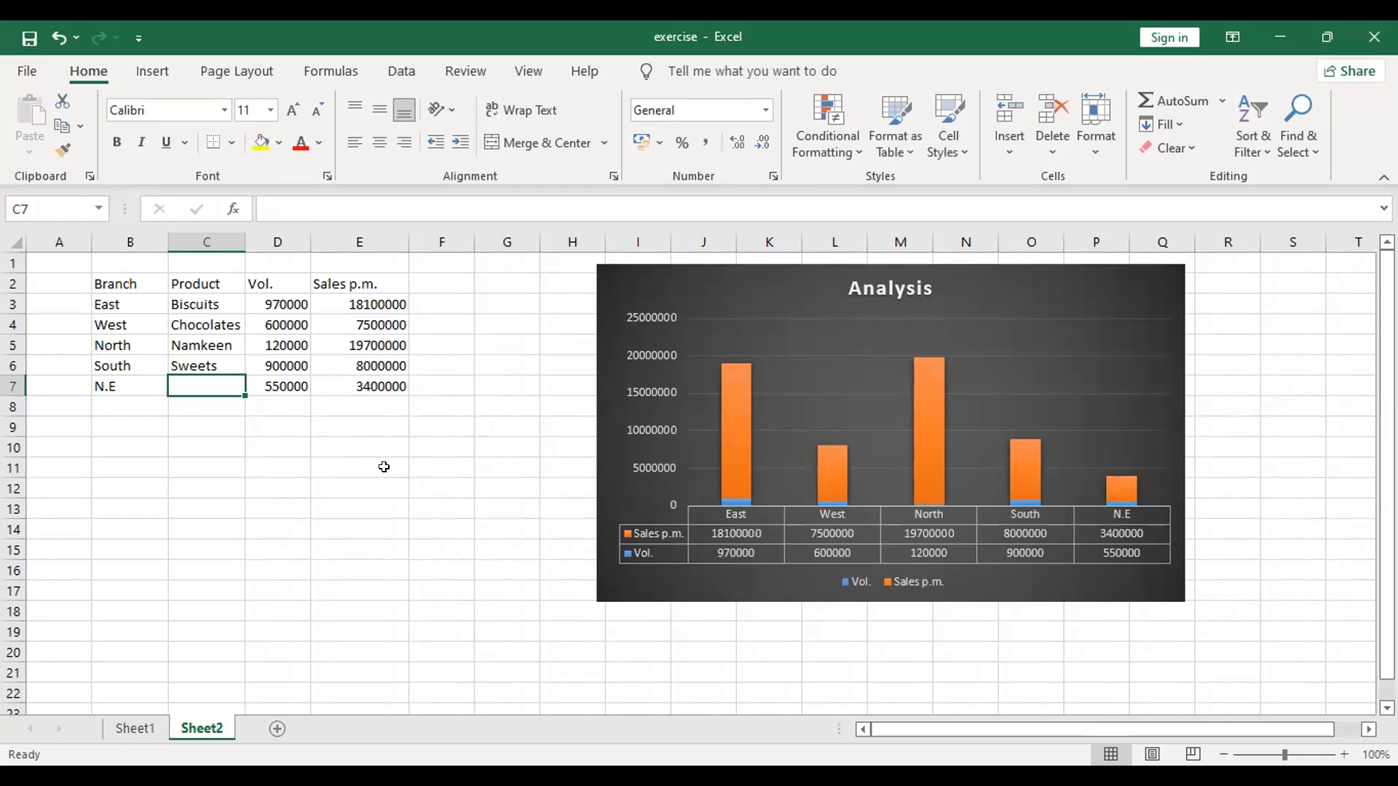
{"action": "type", "text": "Momo"}
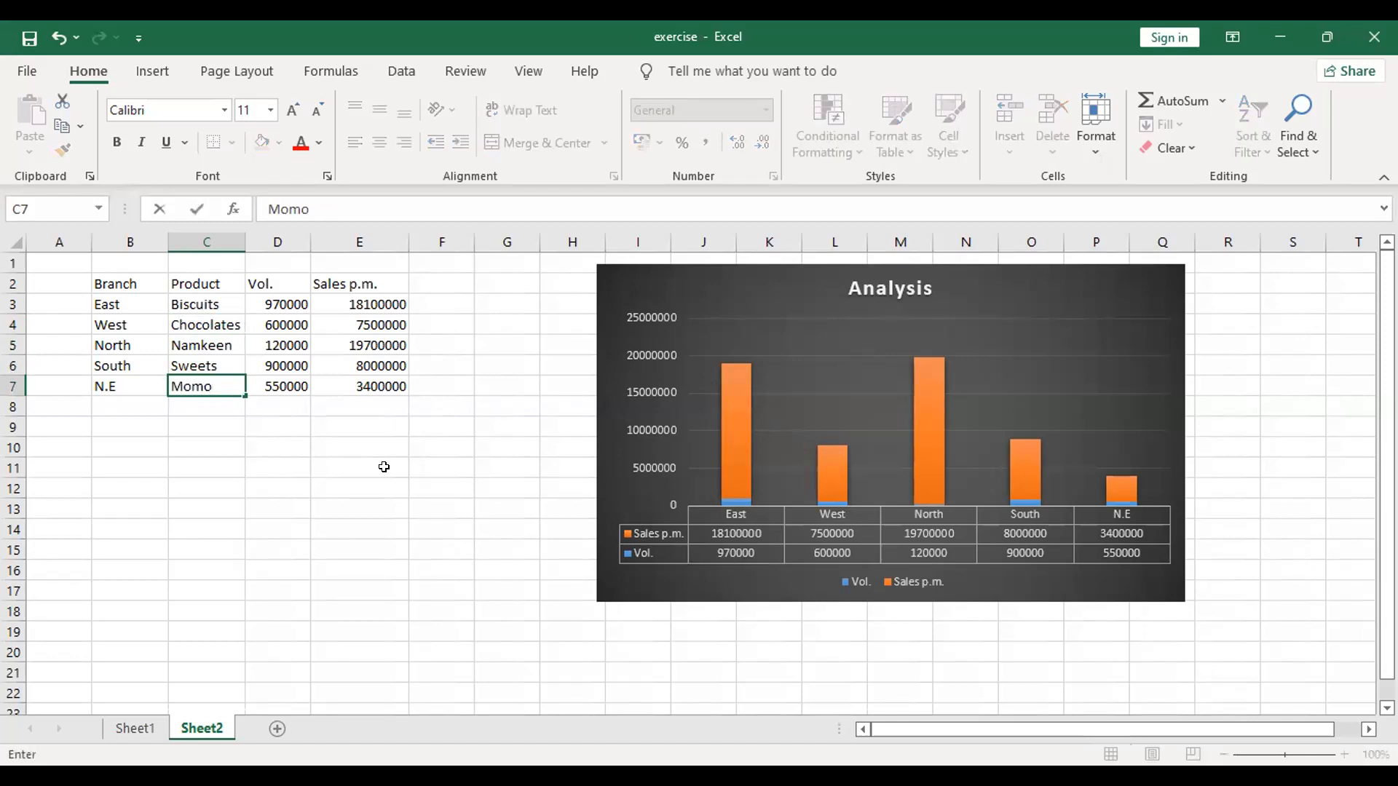
{"action": "left_click", "coordinate": [369, 510]}
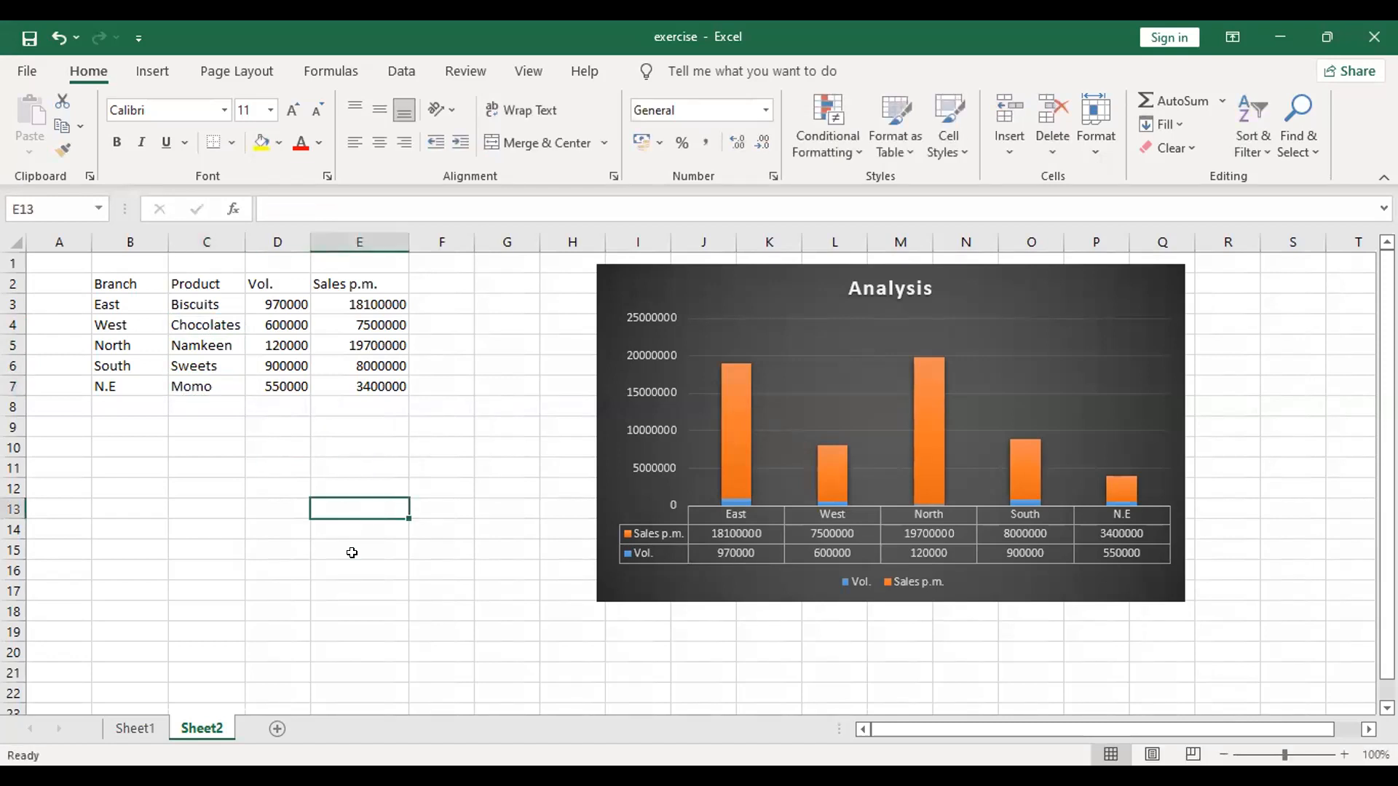
Step: Duplicate the five branch data rows, without the header, into the range starting at cell B9
{"action": "left_click", "coordinate": [109, 279]}
{"action": "mouse_move", "coordinate": [109, 280]}
{"action": "left_mouse_down"}
{"action": "mouse_move", "coordinate": [367, 340]}
{"action": "mouse_move", "coordinate": [349, 386]}
{"action": "left_mouse_up"}
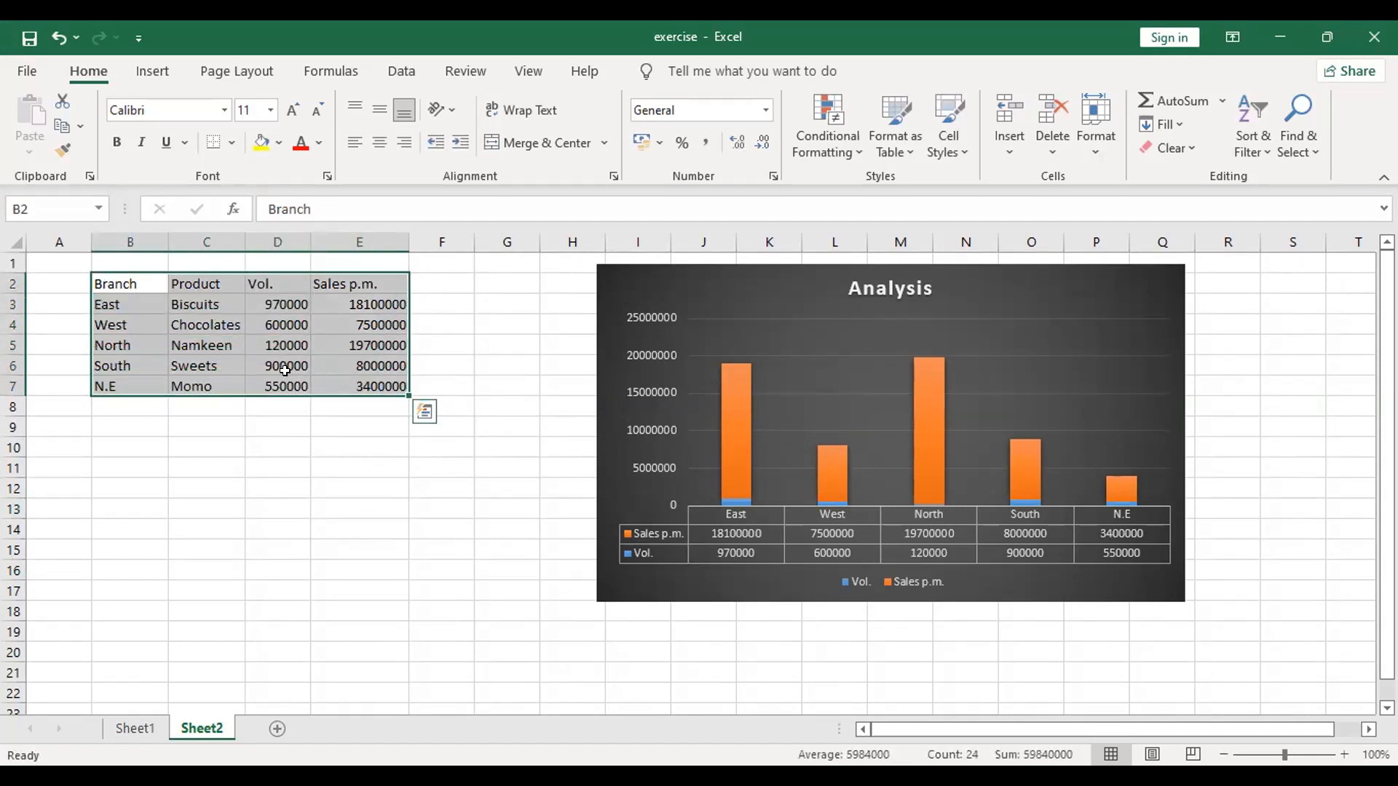
{"action": "left_click", "coordinate": [281, 466]}
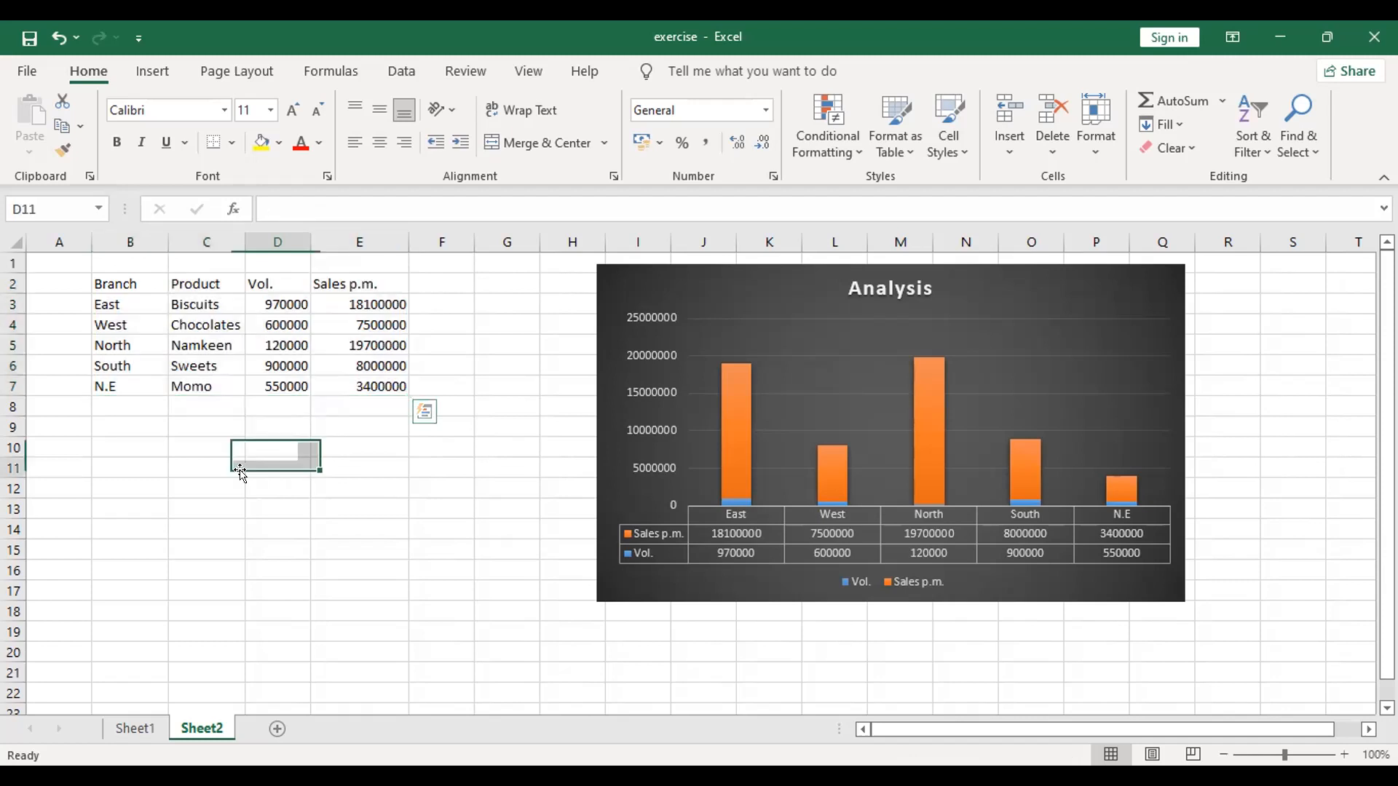
{"action": "left_click_drag", "start_coordinate": [98, 300], "coordinate": [367, 377]}
{"action": "key", "text": "ctrl+c"}
{"action": "left_click", "coordinate": [128, 427]}
{"action": "key", "text": "ctrl+v"}
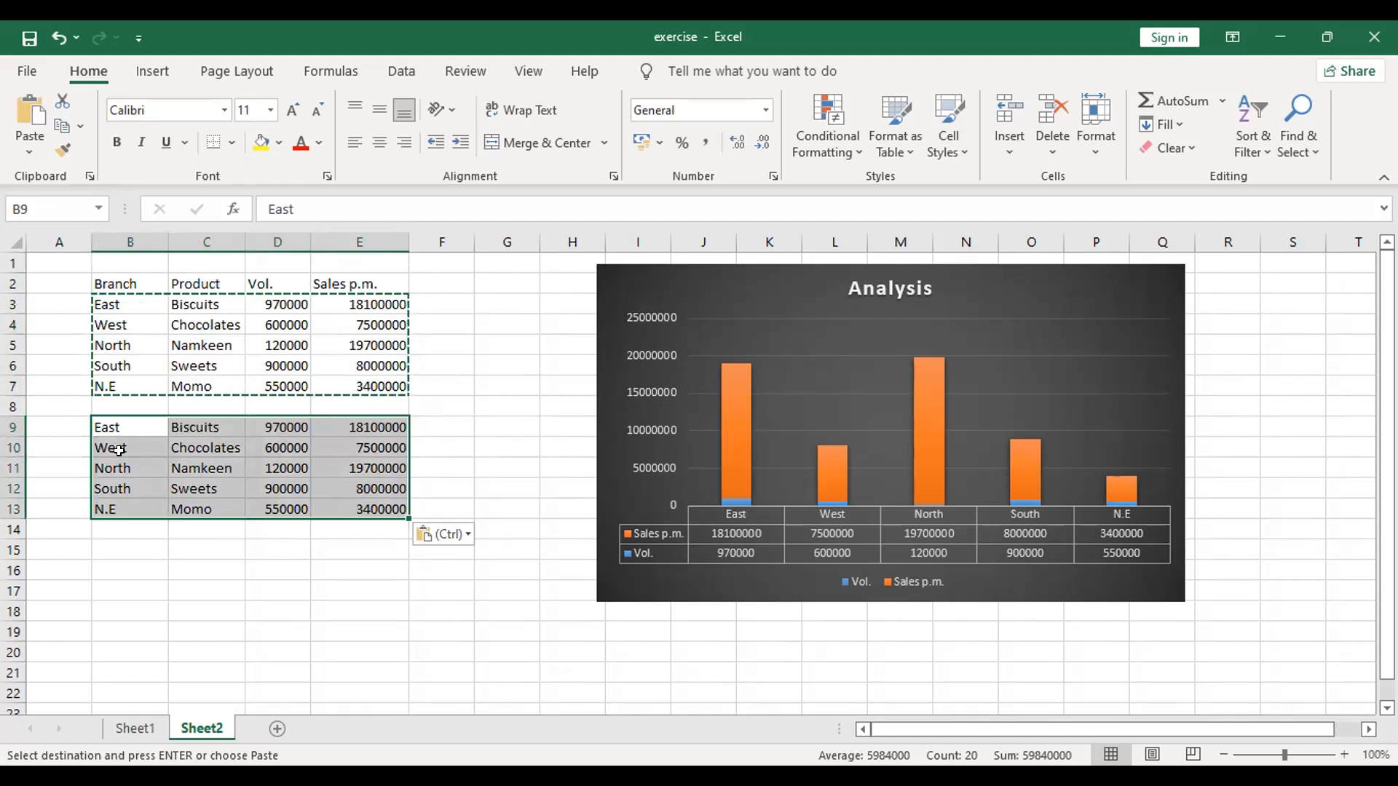
Step: Delete the empty row 8 between the original and the duplicated branch rows
{"action": "left_click", "coordinate": [11, 398]}
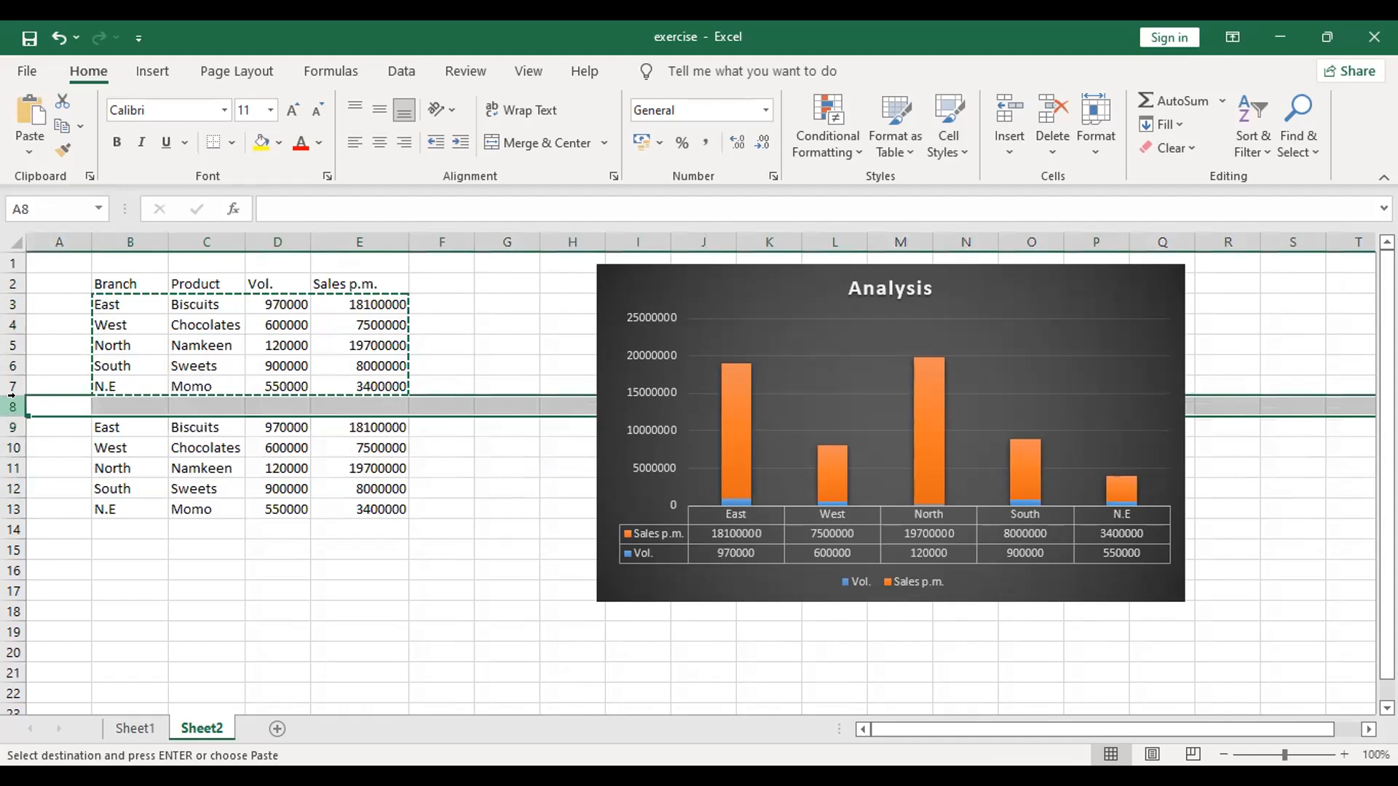
{"action": "right_click", "coordinate": [11, 398]}
{"action": "left_click", "coordinate": [73, 277]}
{"action": "left_click", "coordinate": [339, 557]}
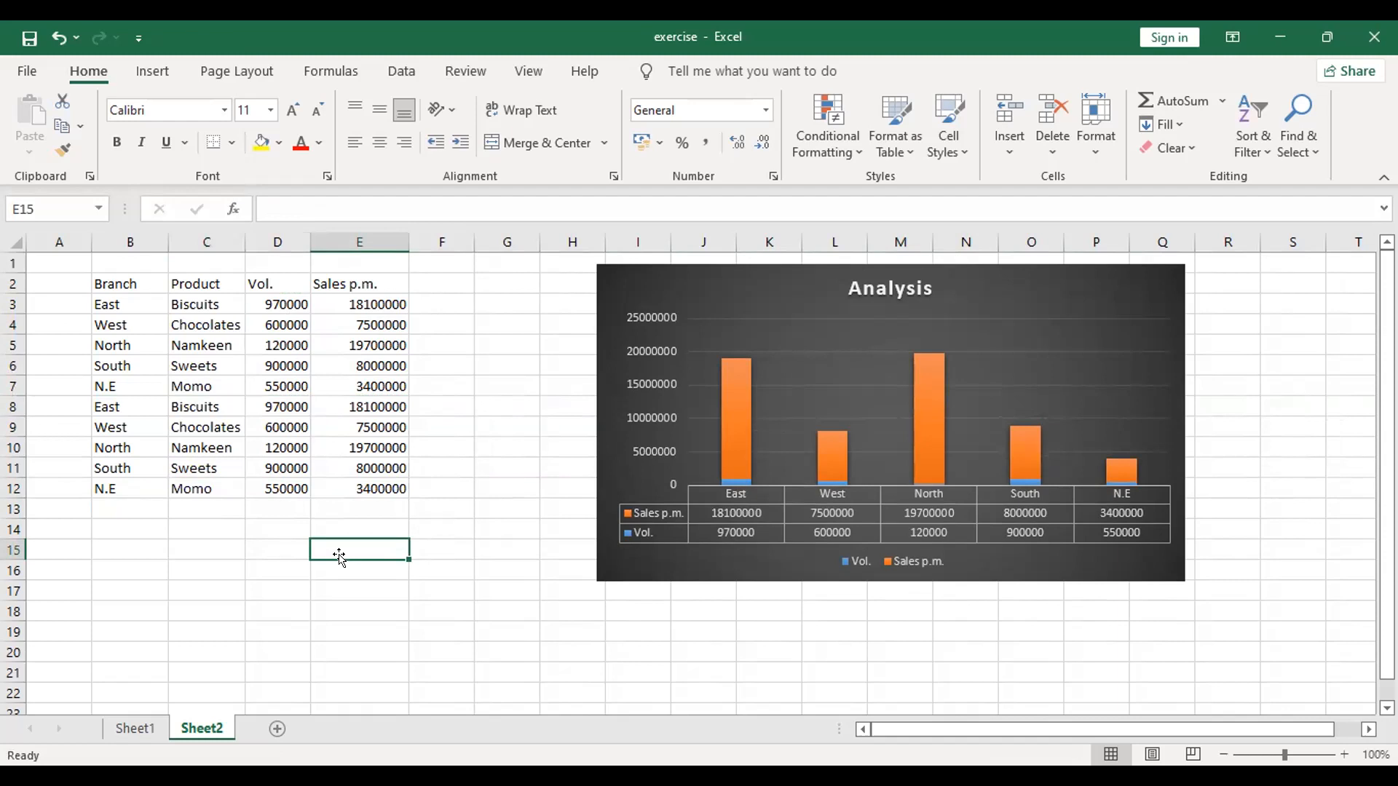
{"action": "left_click", "coordinate": [182, 405]}
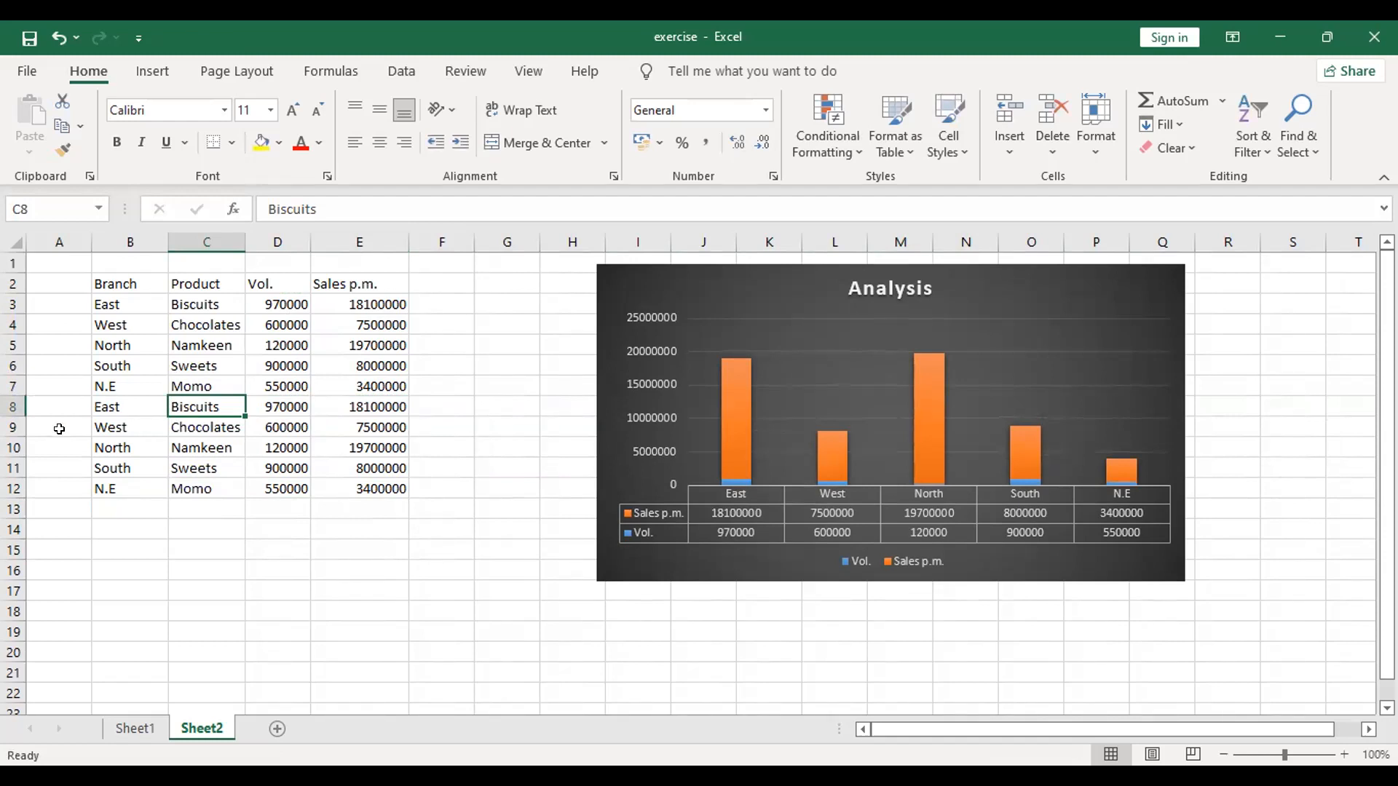
{"action": "left_click", "coordinate": [139, 521]}
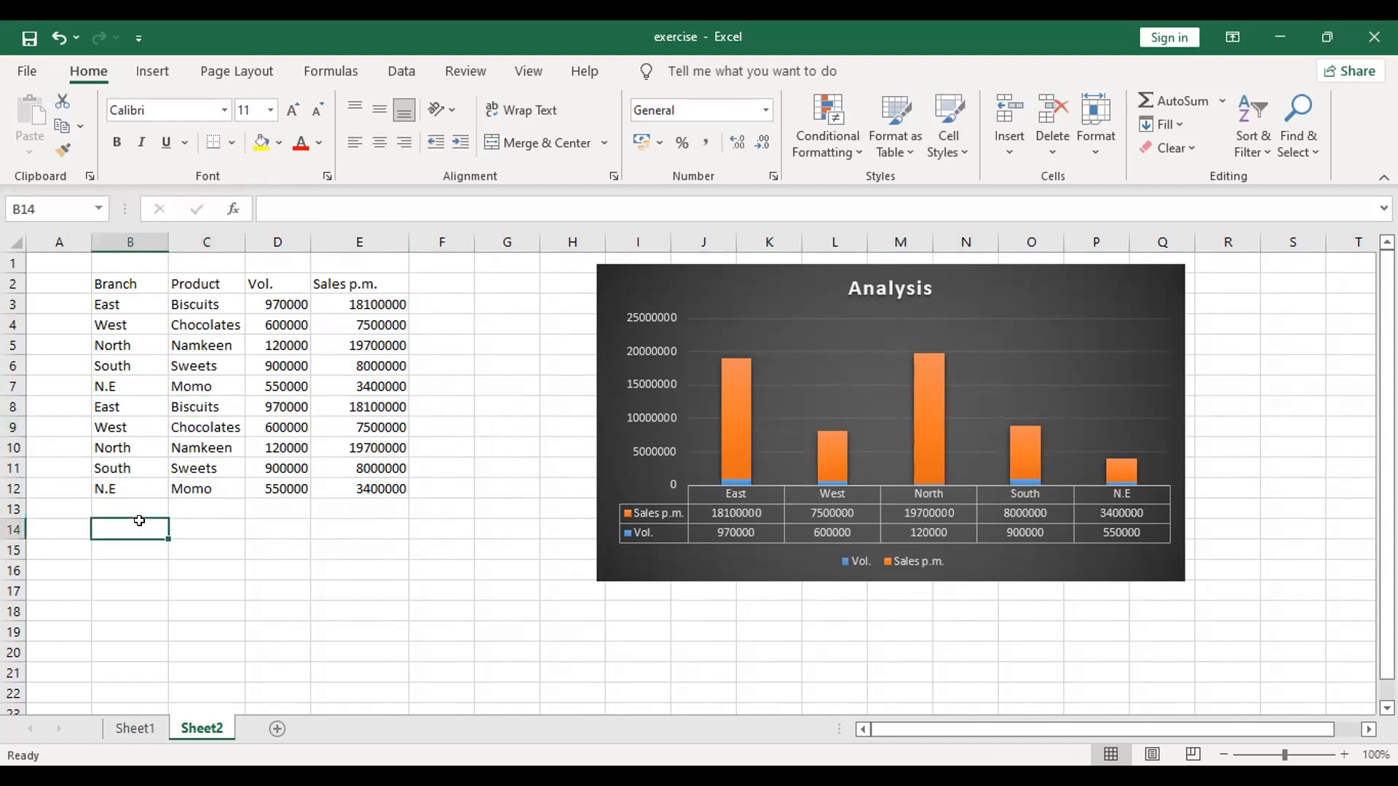
{"action": "left_click", "coordinate": [285, 405]}
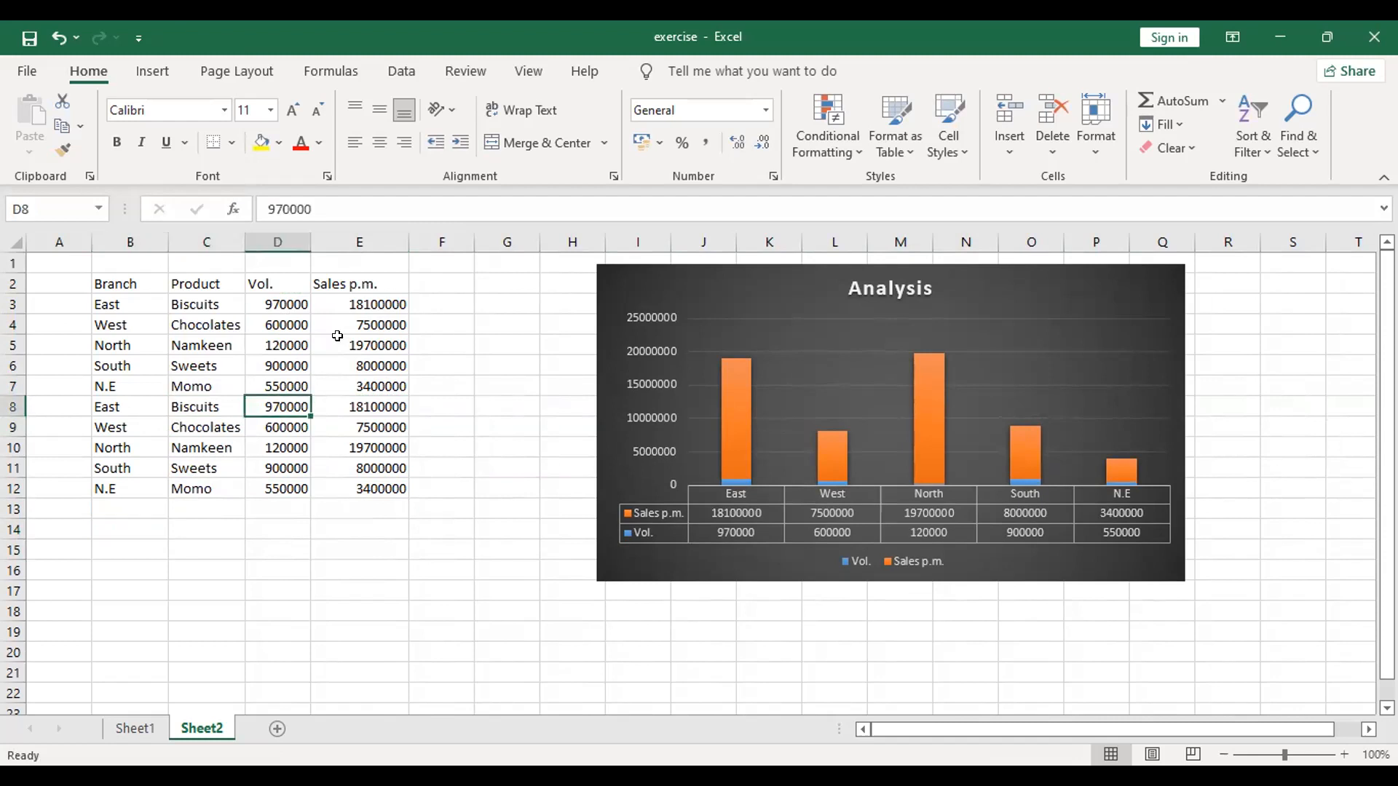
{"action": "left_click", "coordinate": [351, 201]}
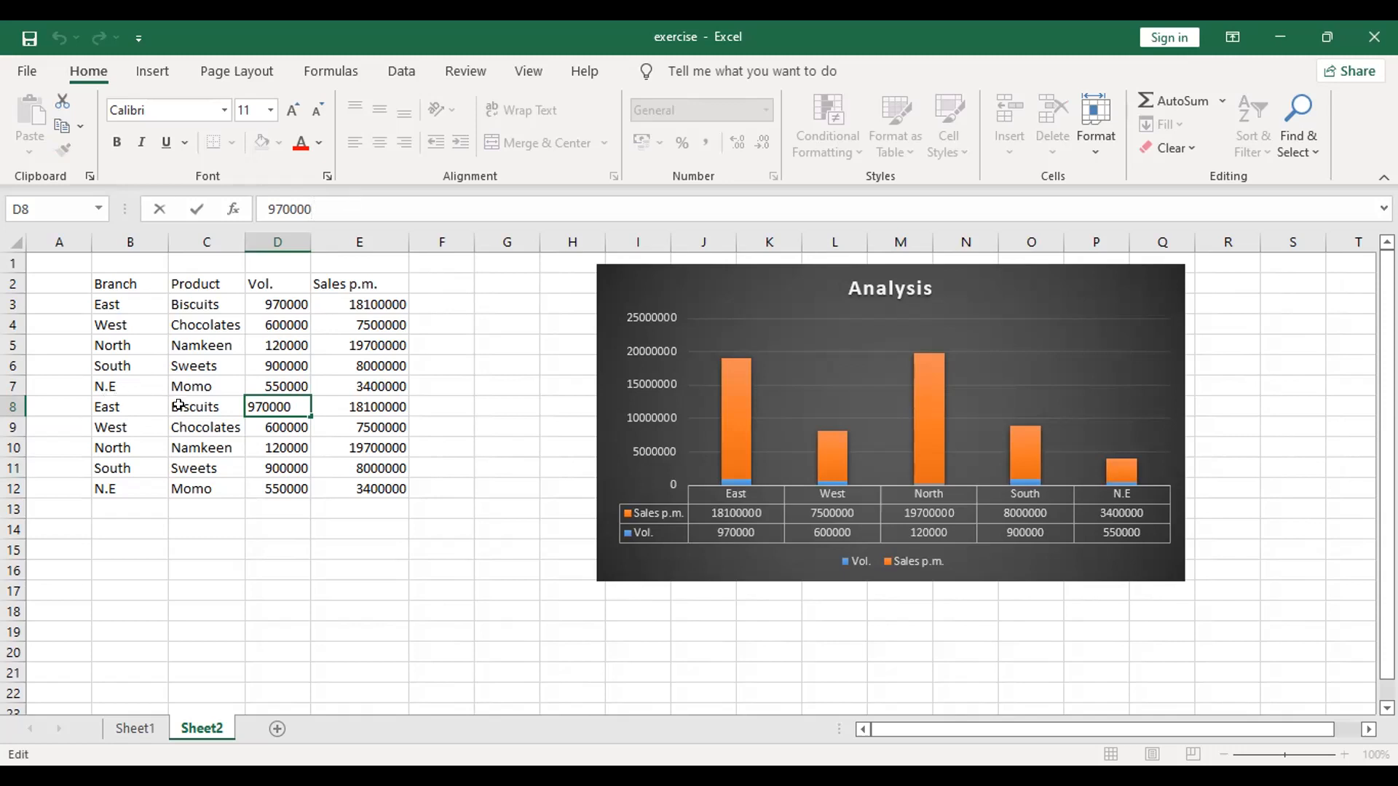
Step: Change the product to Chocolates in the duplicated East row and to Biscuits in the duplicated West row
{"action": "left_click", "coordinate": [207, 426]}
{"action": "key", "text": "ctrl+c"}
{"action": "left_click", "coordinate": [218, 405]}
{"action": "key", "text": "ctrl+v"}
{"action": "left_click", "coordinate": [188, 428]}
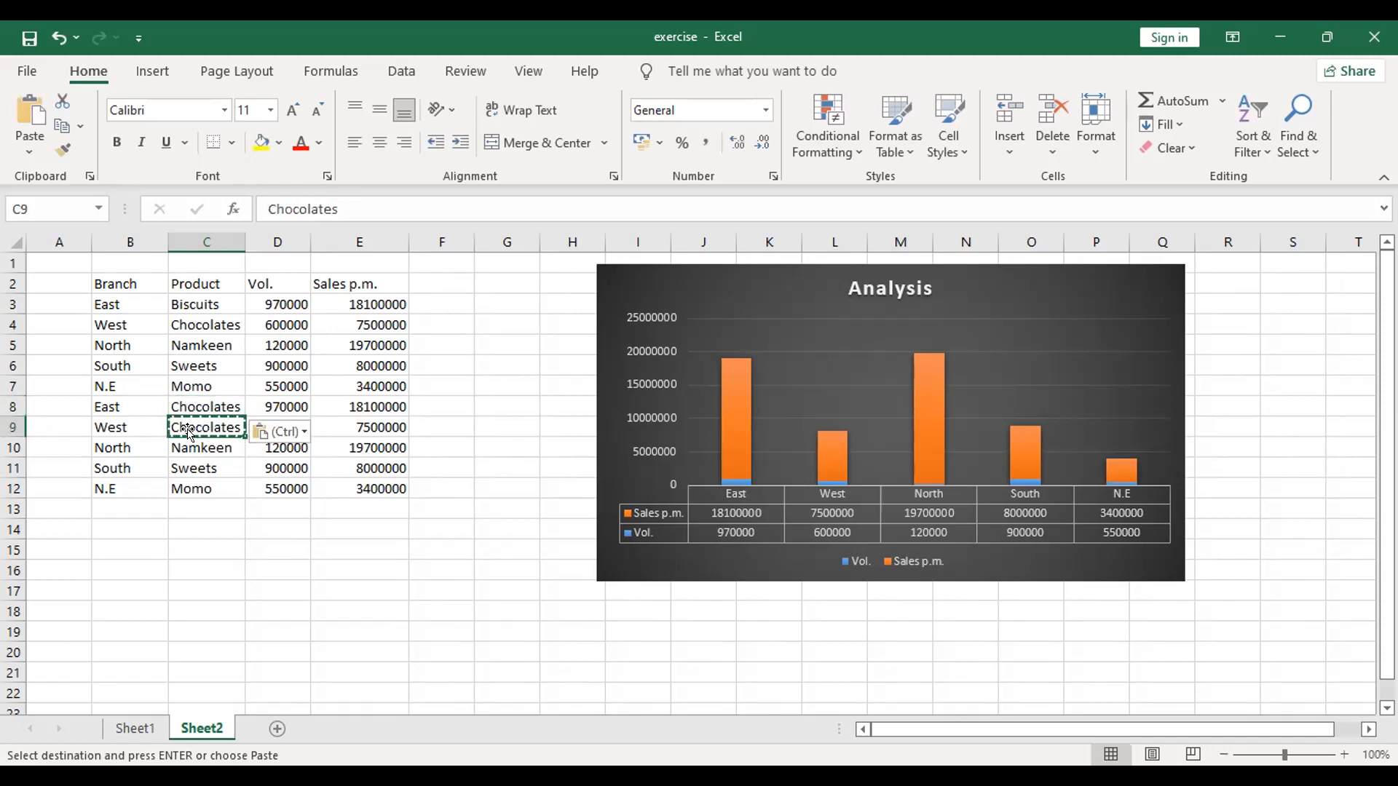
{"action": "type", "text": "Bischui"}
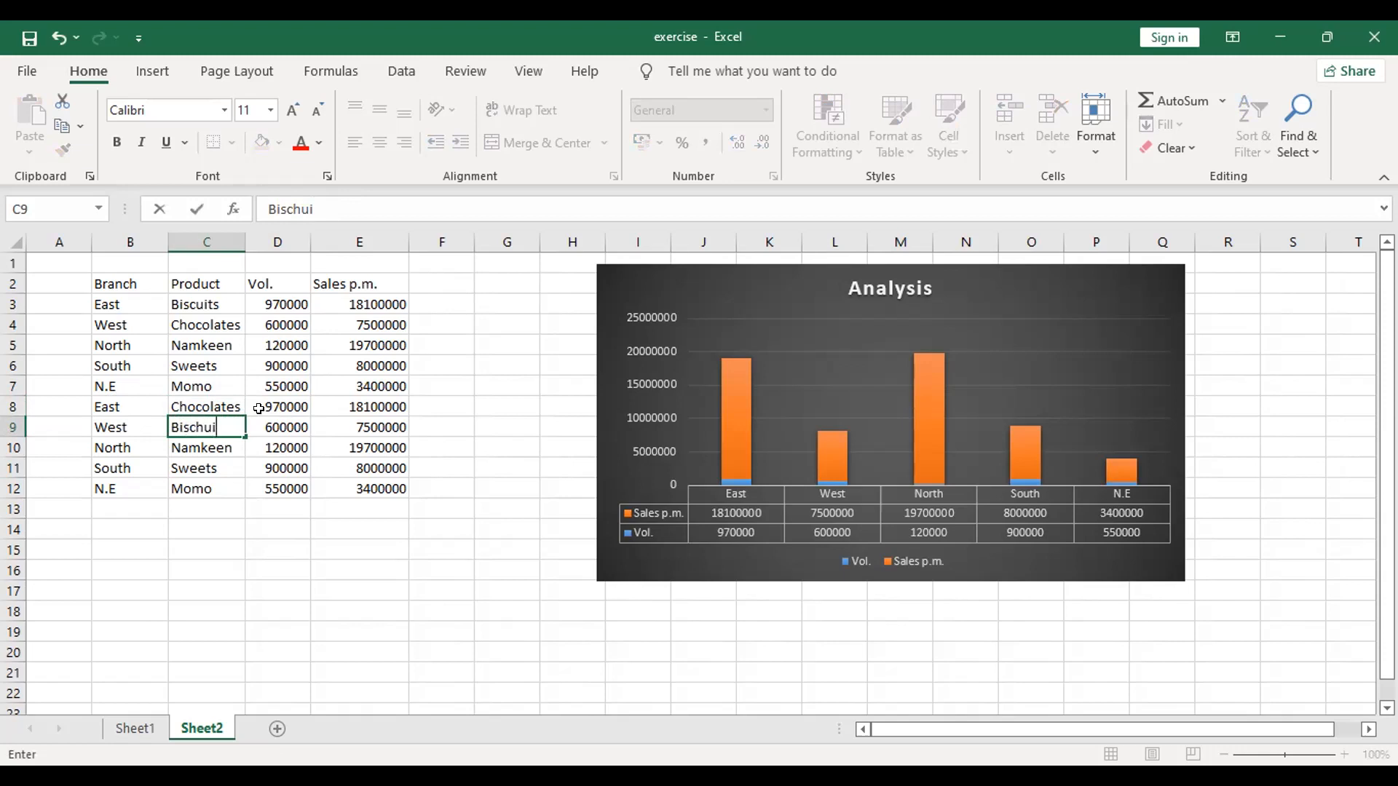
{"action": "key", "text": "BackSpace"}
{"action": "key", "text": "BackSpace"}
{"action": "key", "text": "BackSpace"}
{"action": "type", "text": "uits"}
{"action": "left_click", "coordinate": [252, 592]}
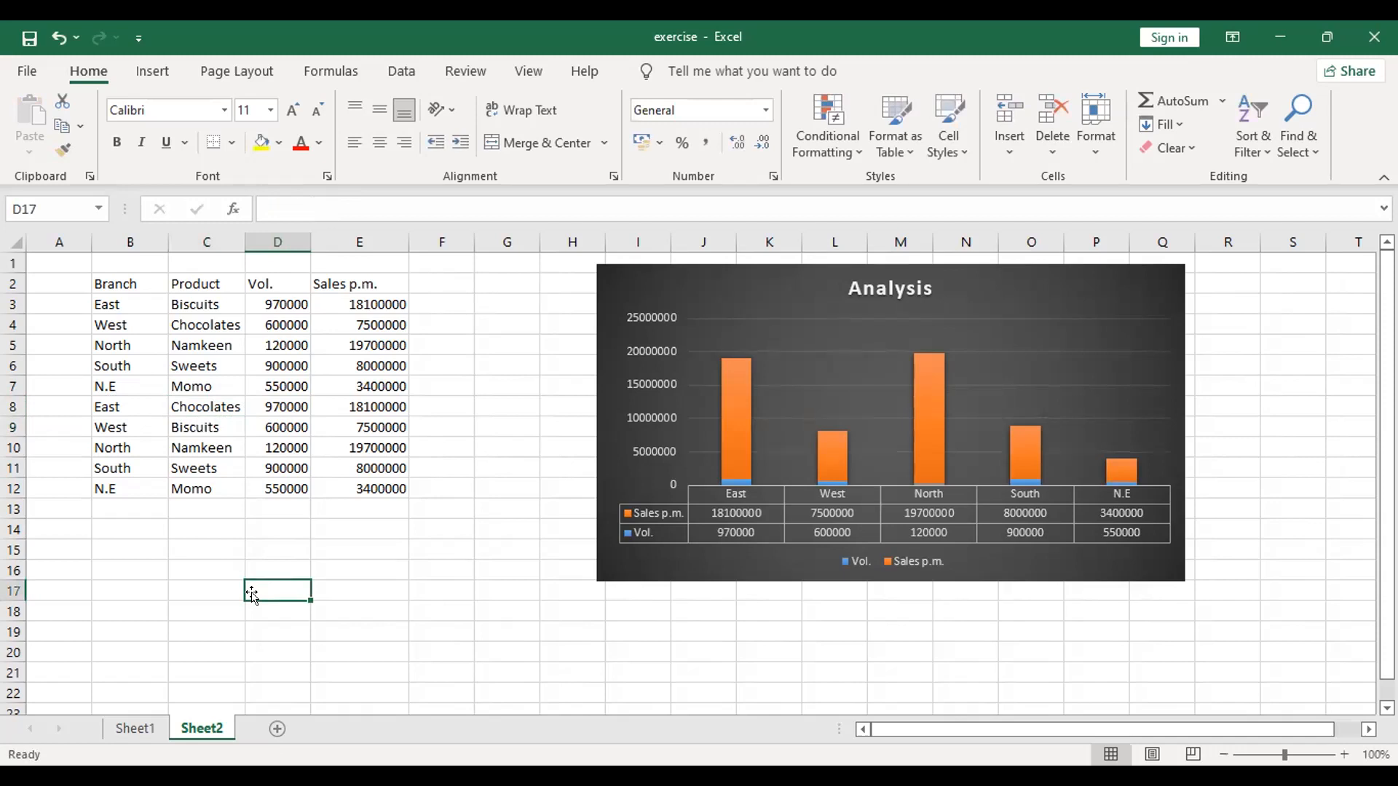
Step: Change the product to Sweets in the duplicated North row and to Namkeen in the duplicated South row
{"action": "left_click", "coordinate": [238, 452]}
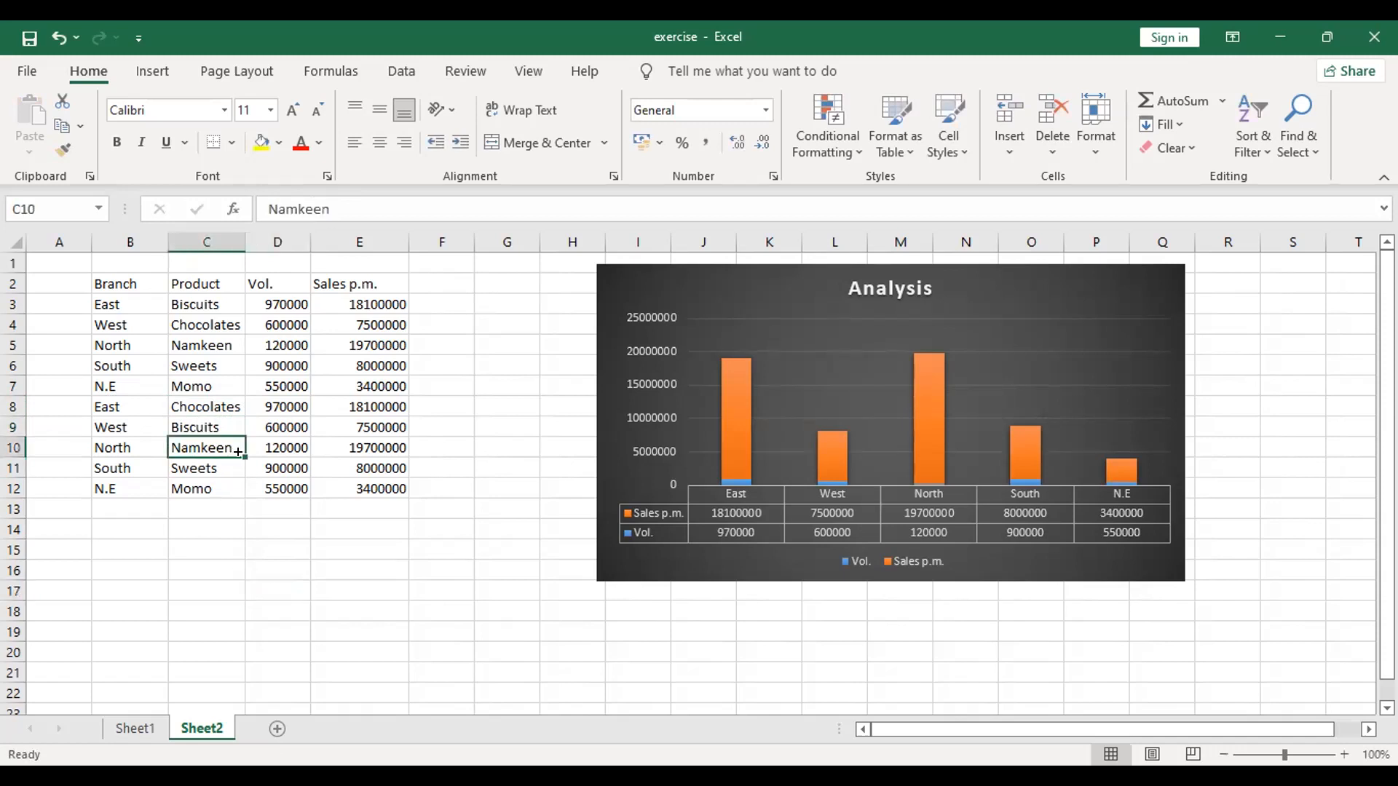
{"action": "left_click", "coordinate": [217, 475]}
{"action": "key", "text": "ctrl+c"}
{"action": "left_click", "coordinate": [217, 452]}
{"action": "key", "text": "ctrl+v"}
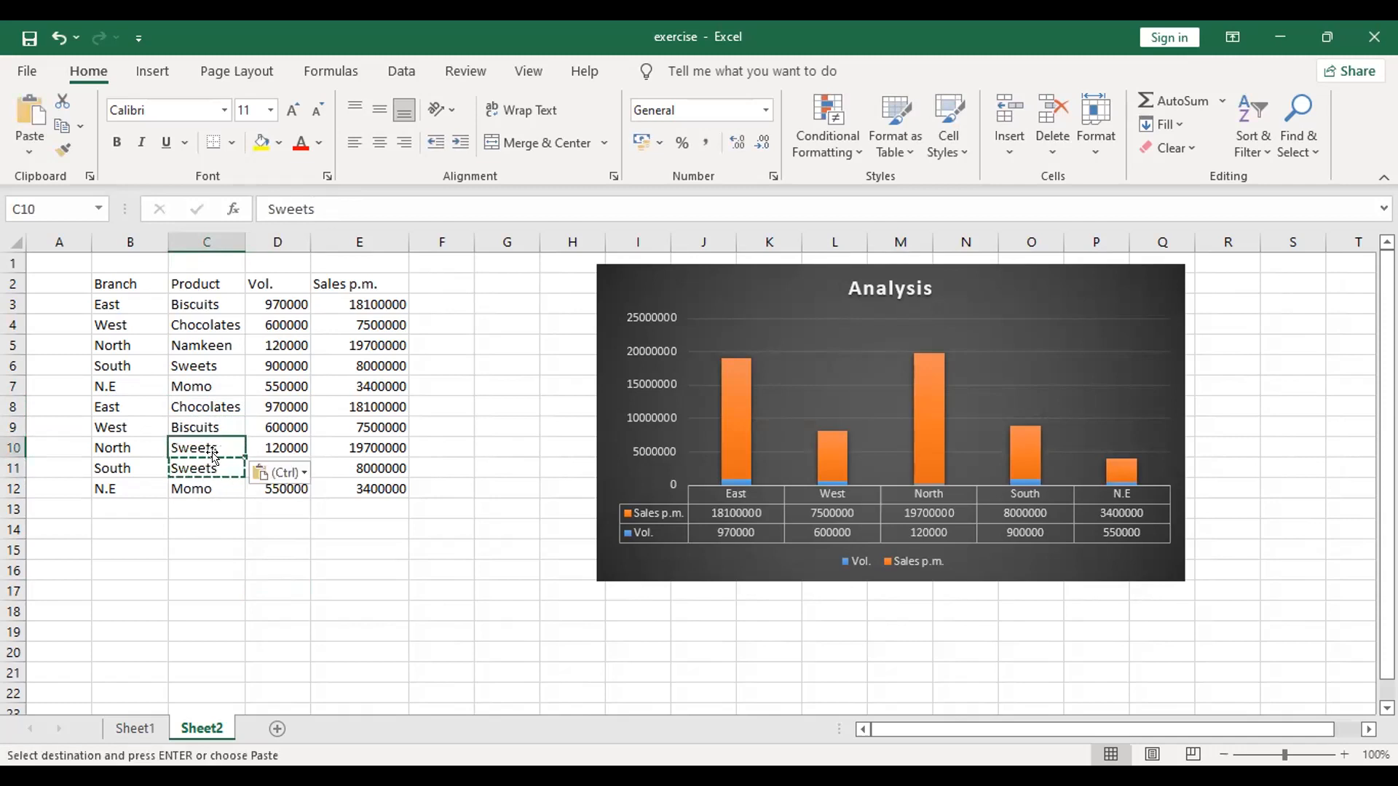
{"action": "left_click", "coordinate": [192, 468]}
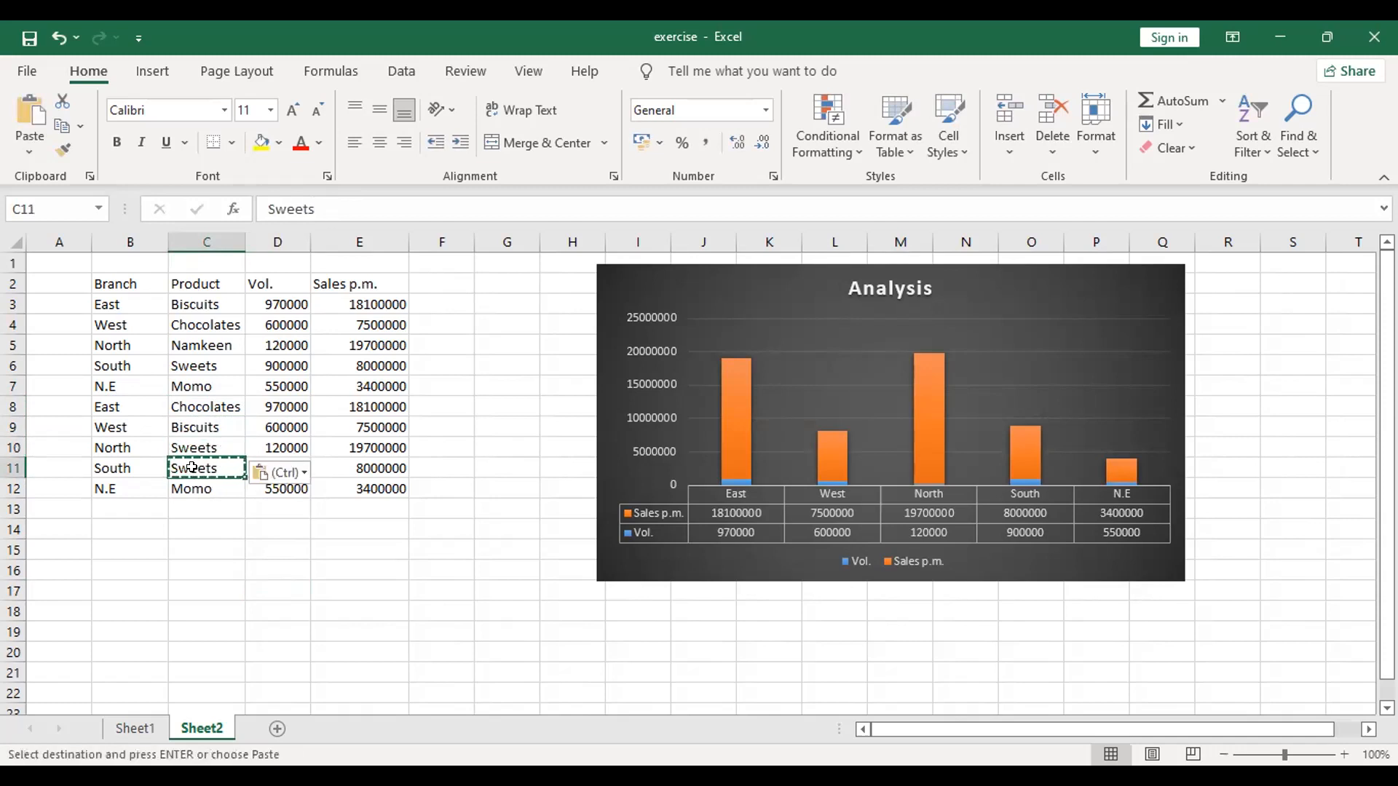
{"action": "type", "text": "Namkeen"}
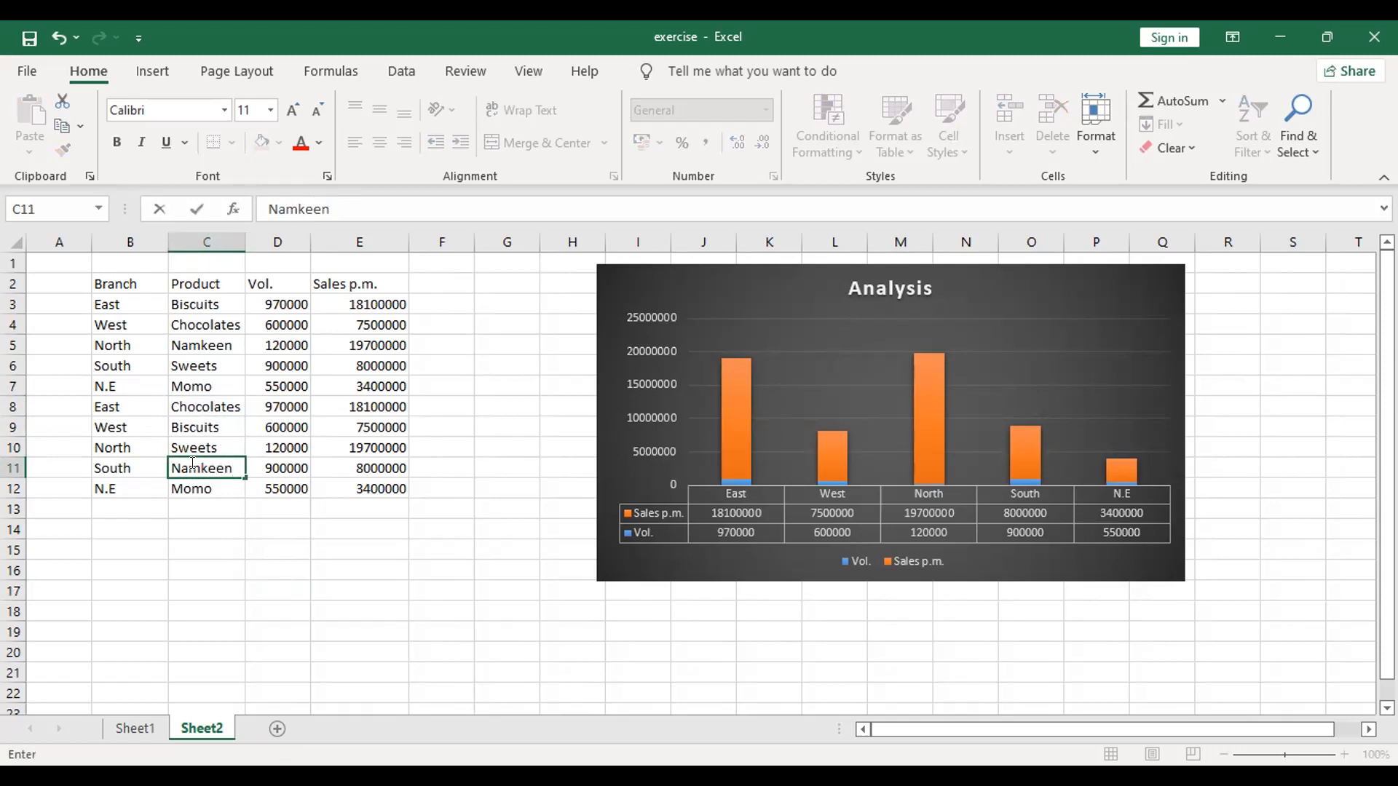
{"action": "key", "text": "Return"}
{"action": "left_click", "coordinate": [193, 525]}
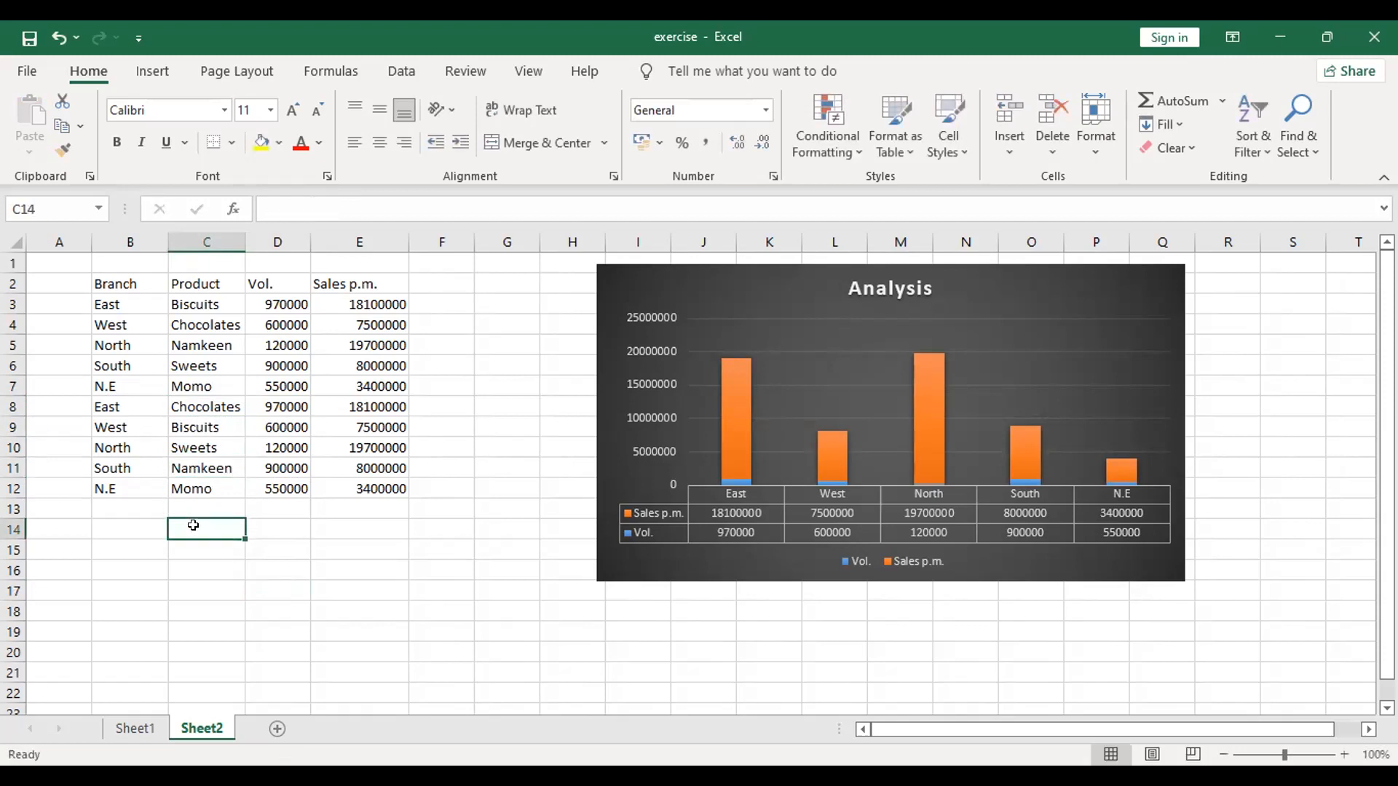
Step: Set the product to Sweets in the duplicated N.E row and to Momo in the duplicated North row
{"action": "left_click", "coordinate": [221, 489]}
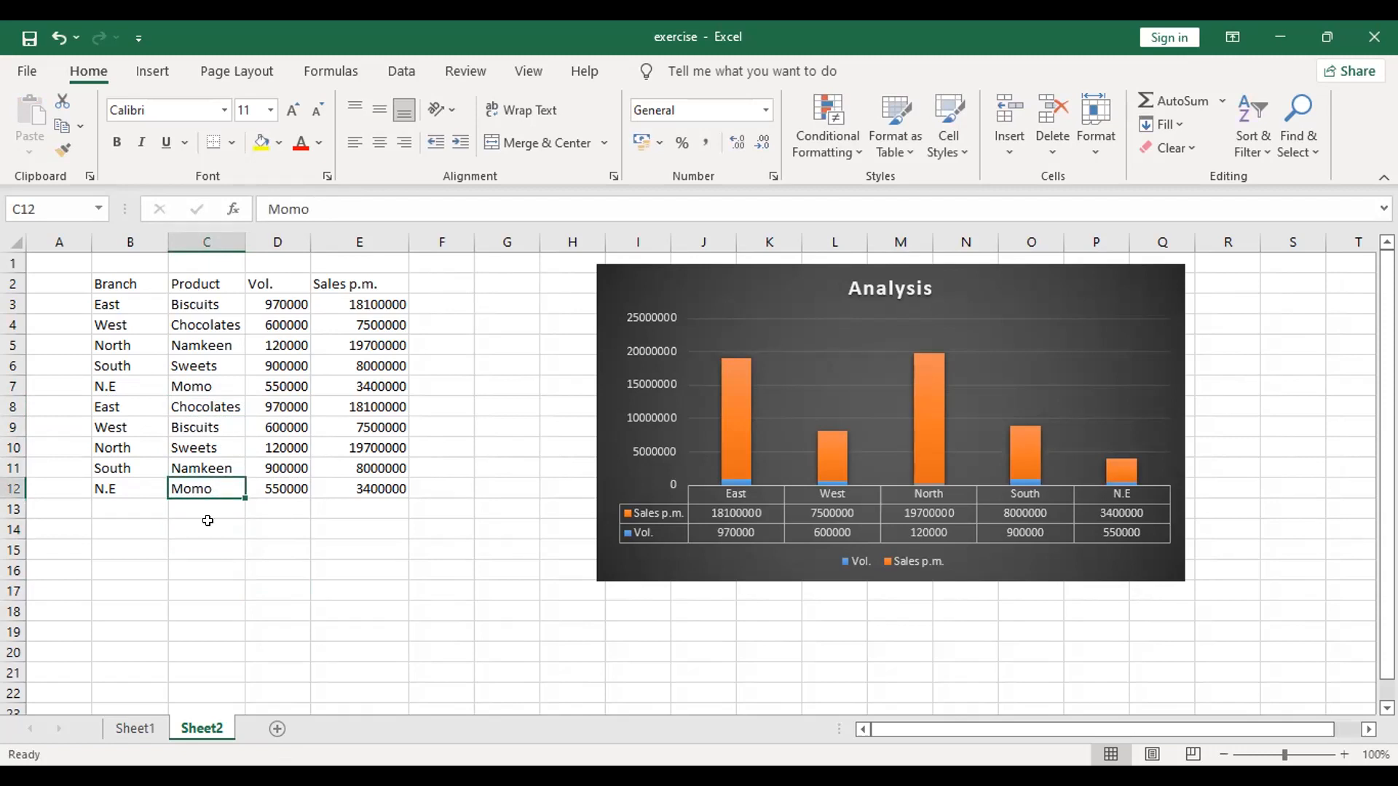
{"action": "type", "text": "Sweets"}
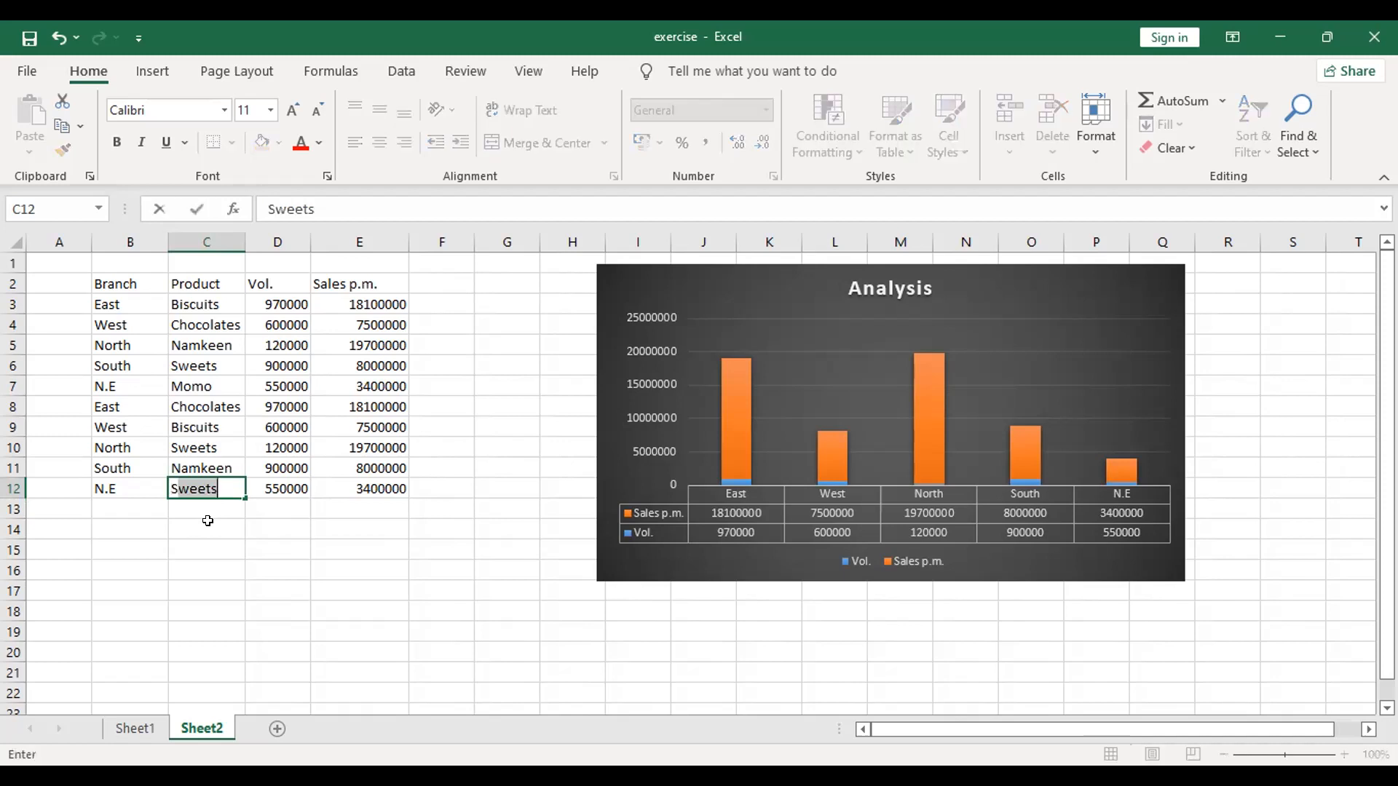
{"action": "left_click", "coordinate": [207, 524]}
{"action": "left_click", "coordinate": [219, 444]}
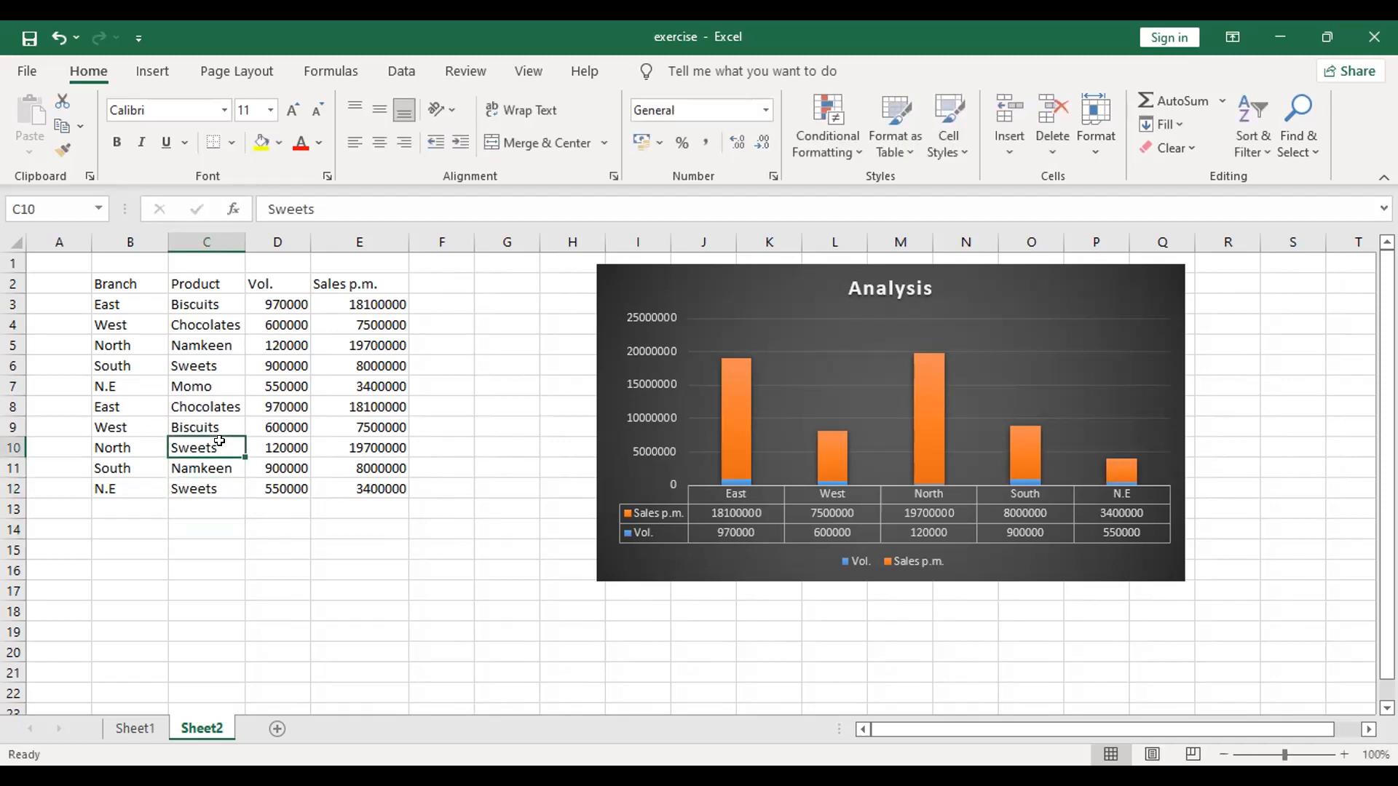
{"action": "type", "text": "Momo"}
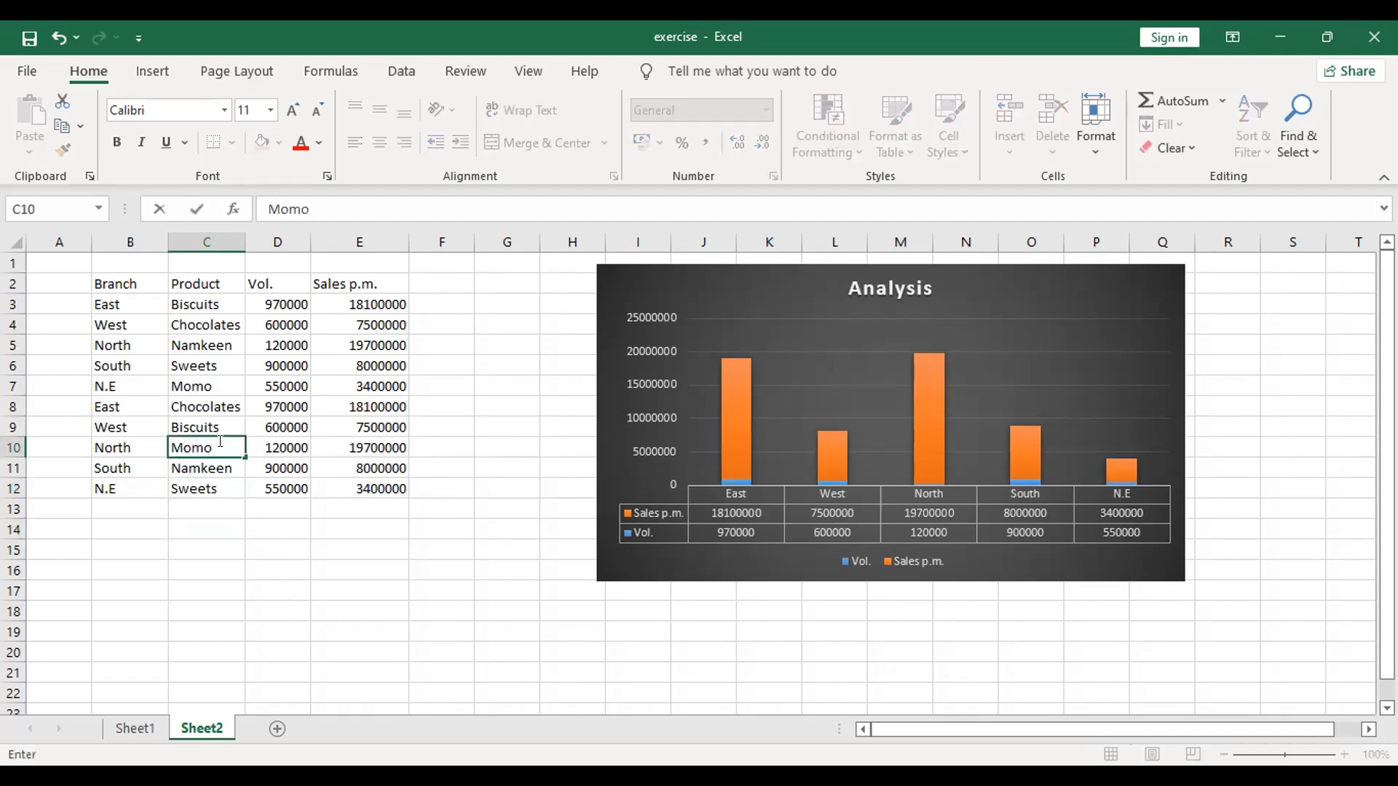
{"action": "left_click", "coordinate": [236, 591]}
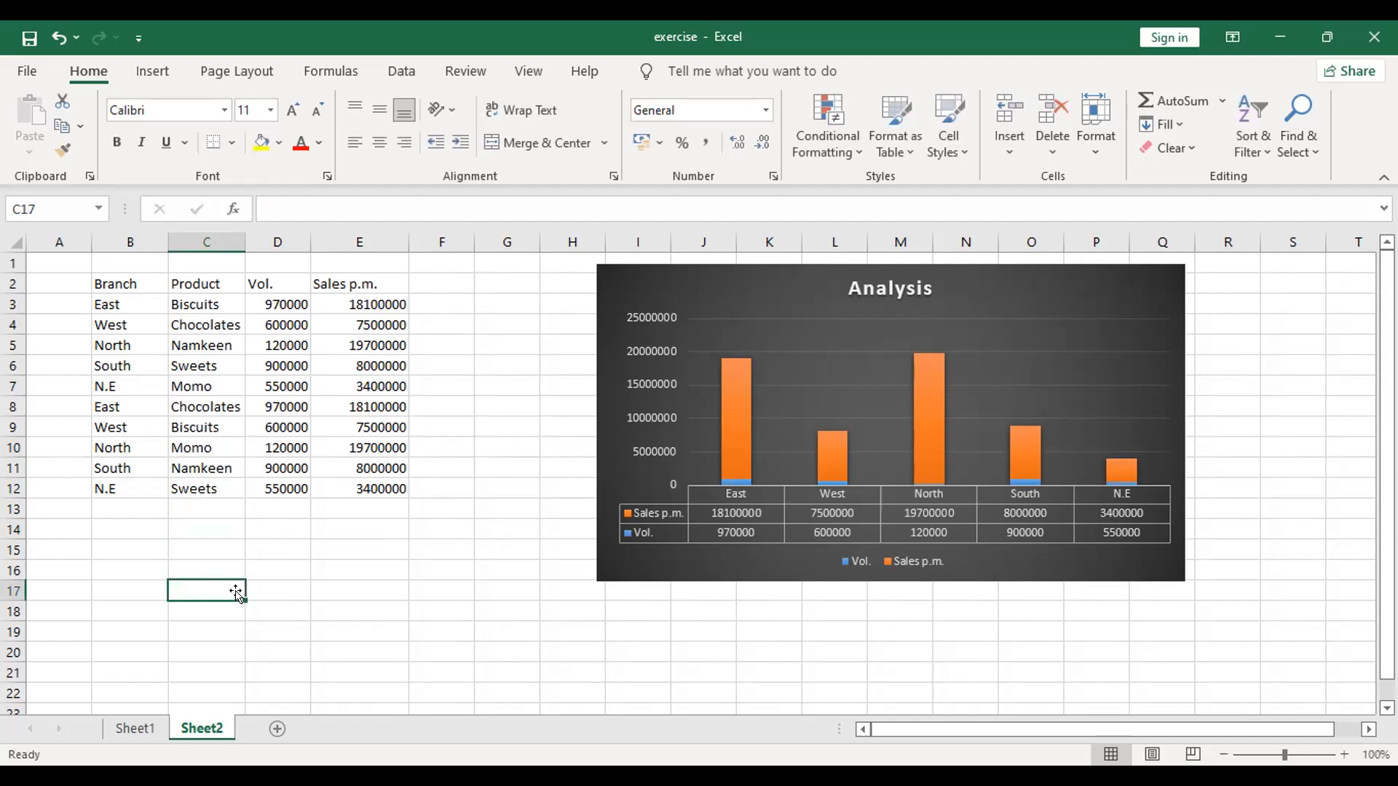
{"action": "left_click", "coordinate": [285, 567]}
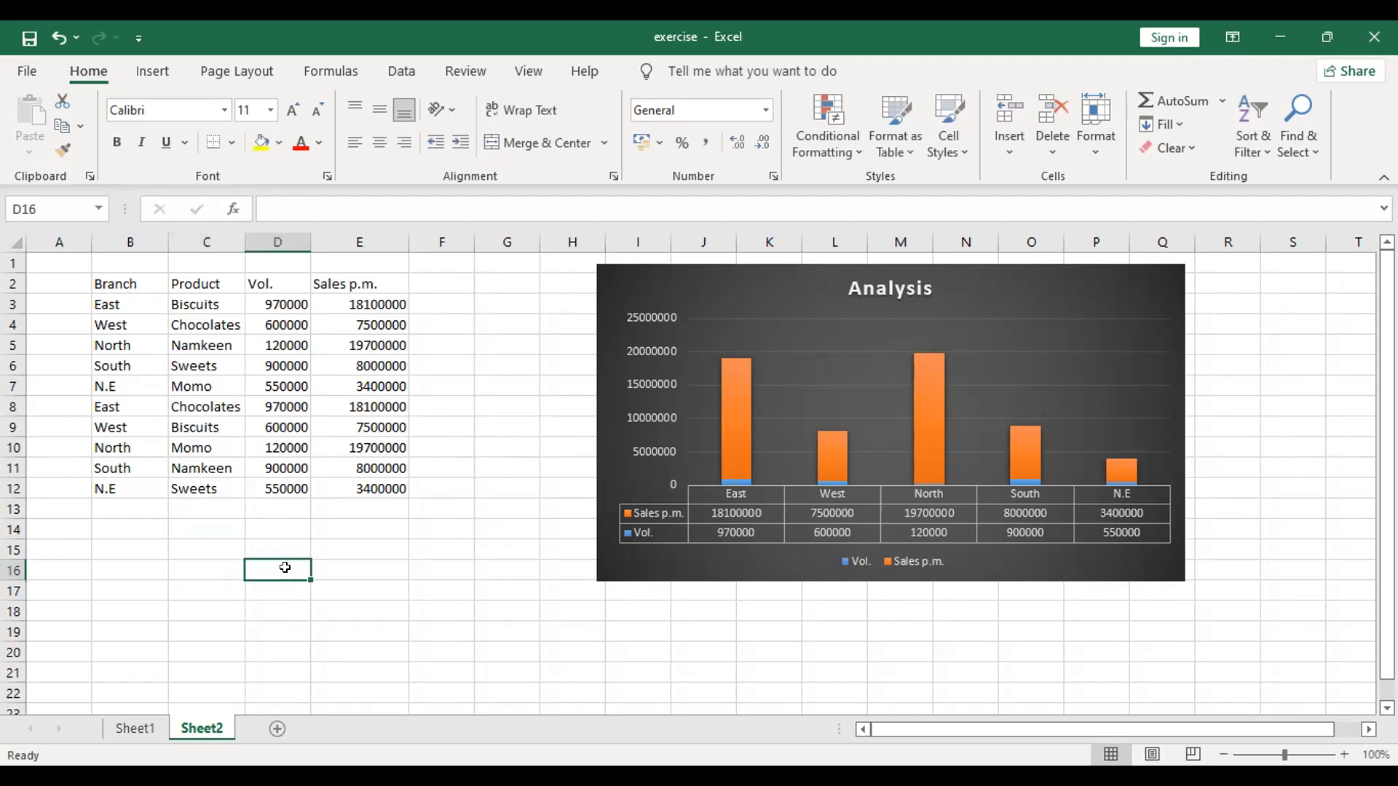
{"action": "left_click", "coordinate": [284, 404]}
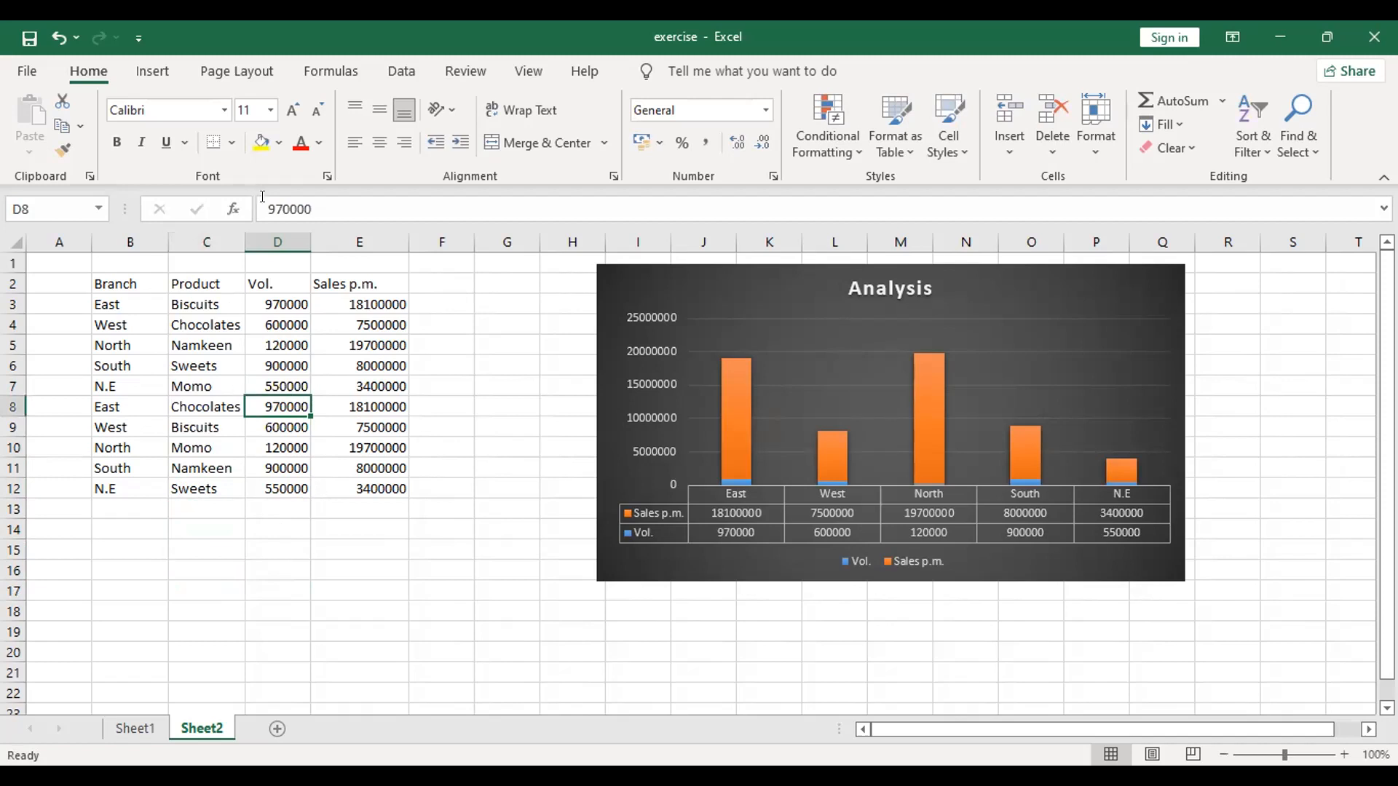
{"action": "left_click", "coordinate": [306, 208]}
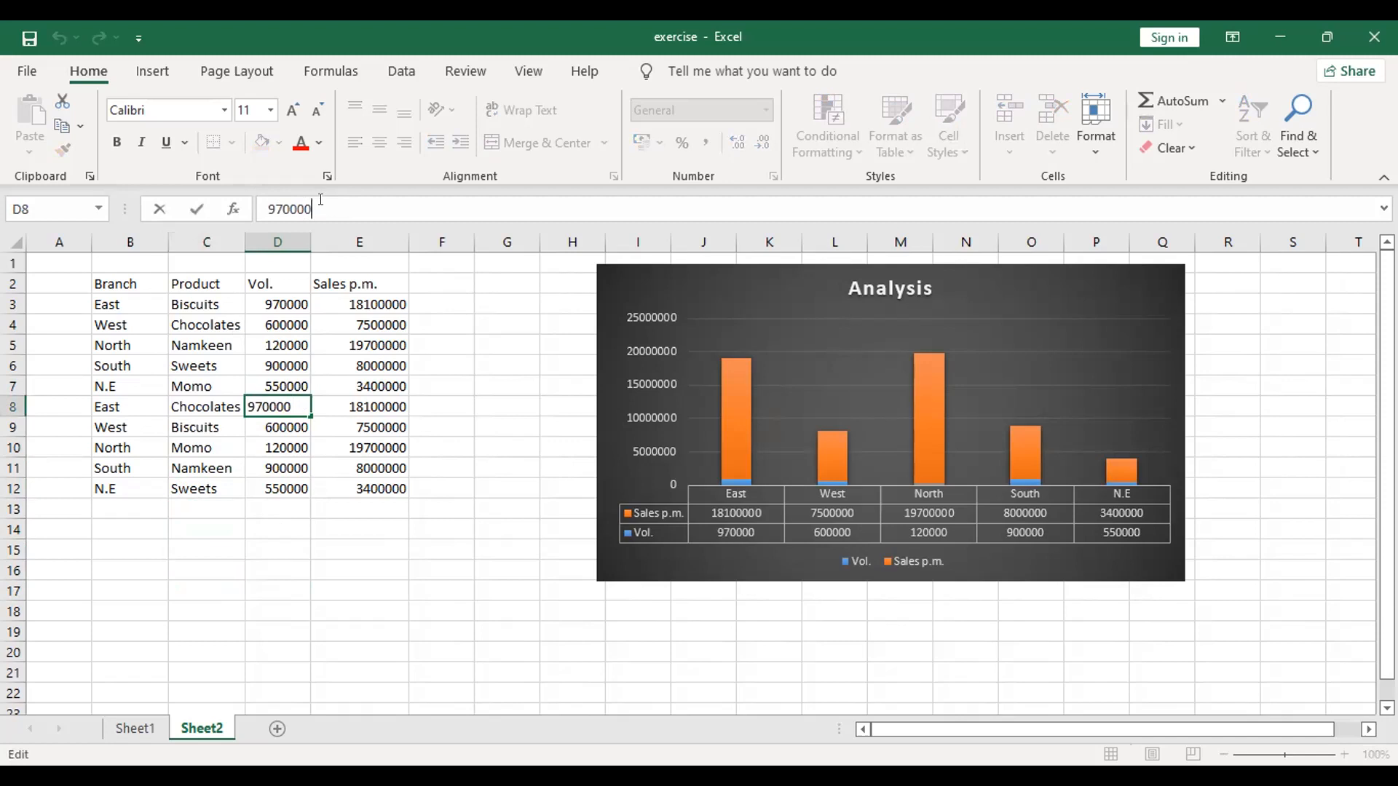
{"action": "left_click", "coordinate": [337, 521]}
{"action": "left_click", "coordinate": [289, 342]}
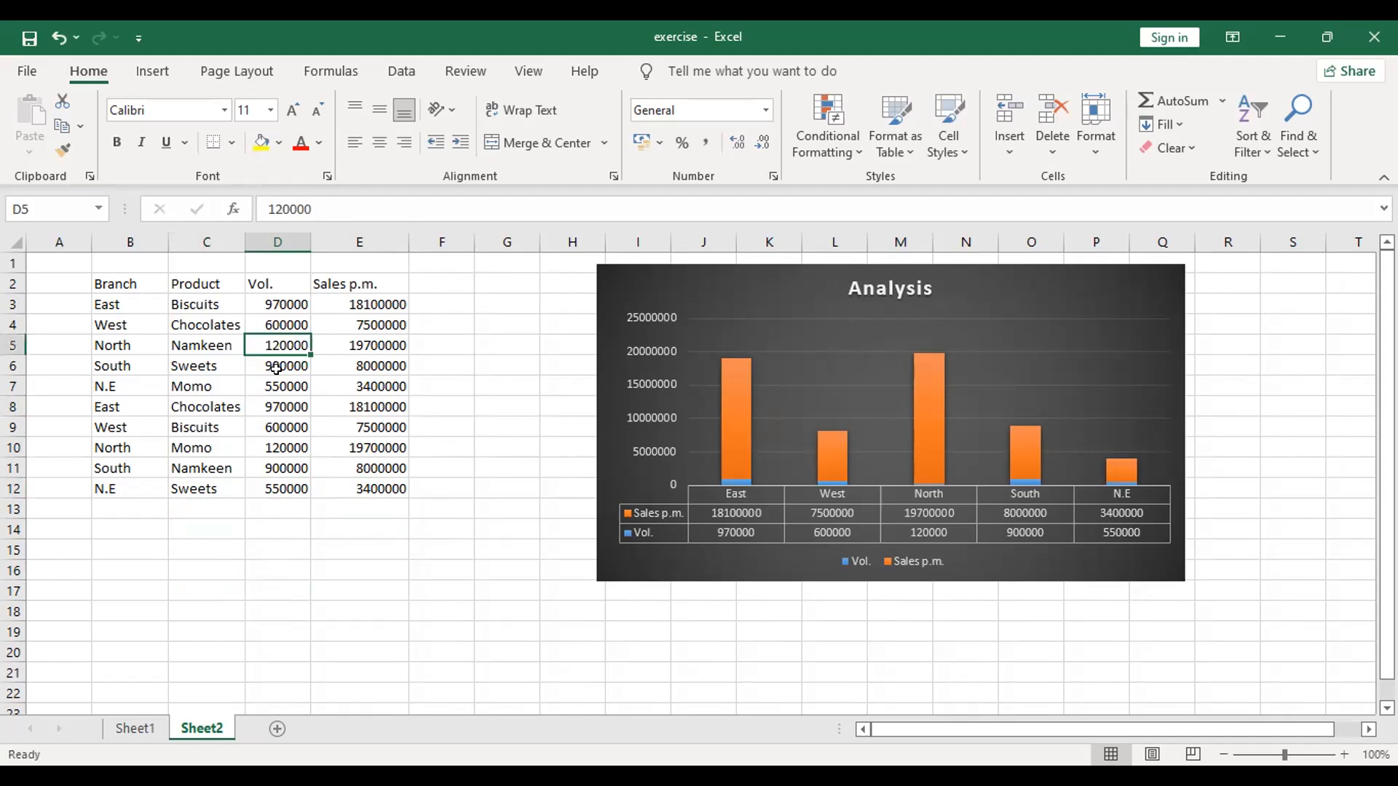
{"action": "left_click", "coordinate": [284, 324]}
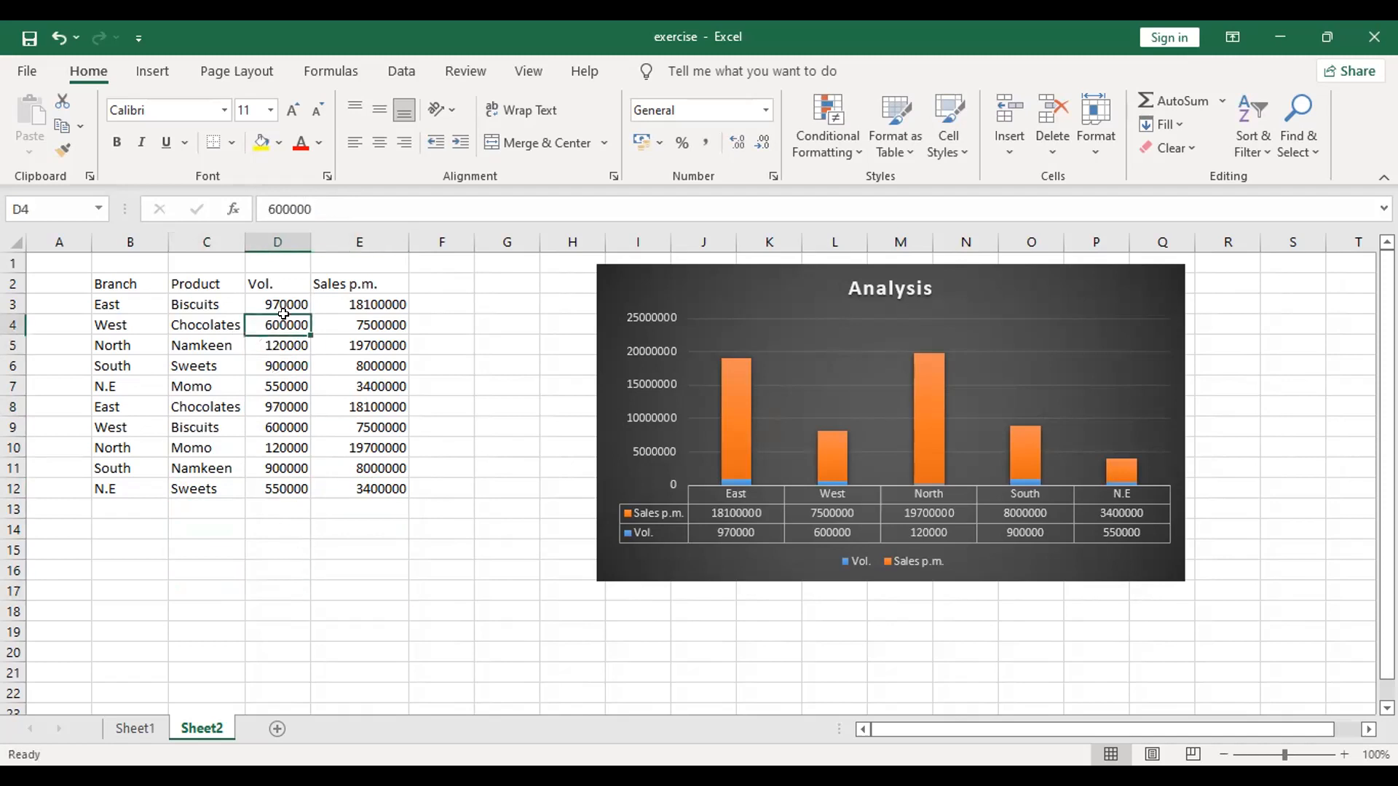
{"action": "left_click", "coordinate": [324, 545]}
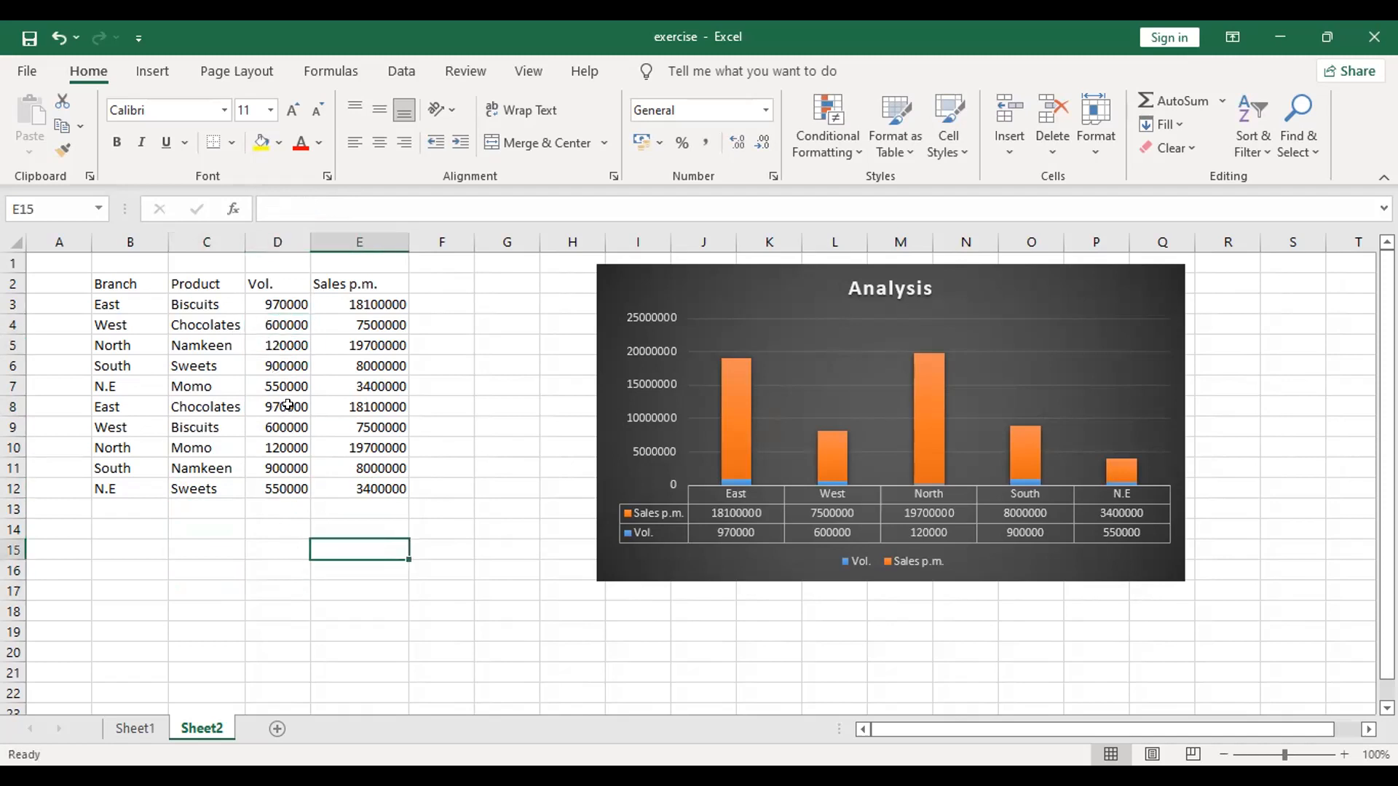
{"action": "left_click", "coordinate": [287, 405]}
{"action": "left_click_drag", "start_coordinate": [285, 327], "coordinate": [367, 386]}
{"action": "left_click_drag", "start_coordinate": [285, 302], "coordinate": [352, 375]}
{"action": "left_click", "coordinate": [284, 488]}
{"action": "key", "text": "ctrl+c"}
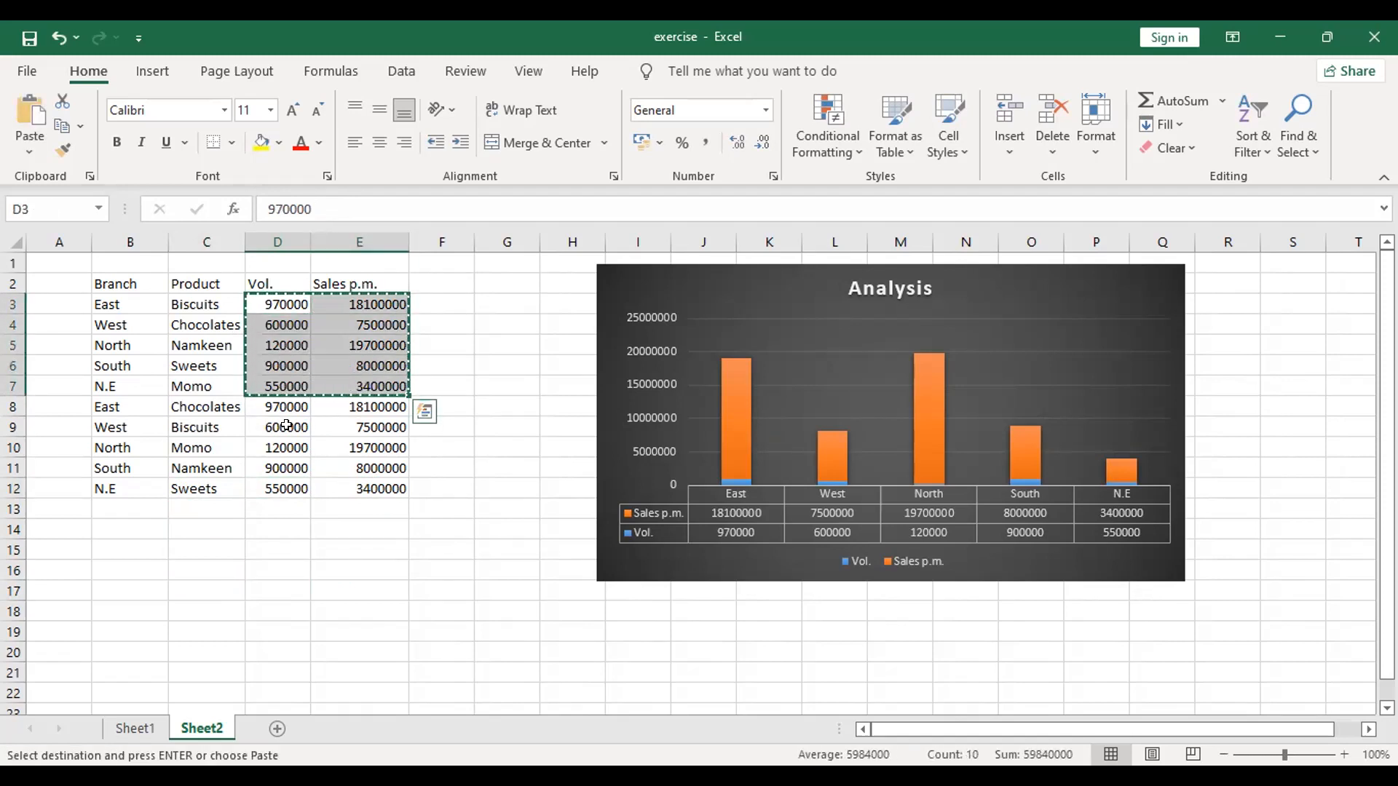
{"action": "key", "text": "Escape"}
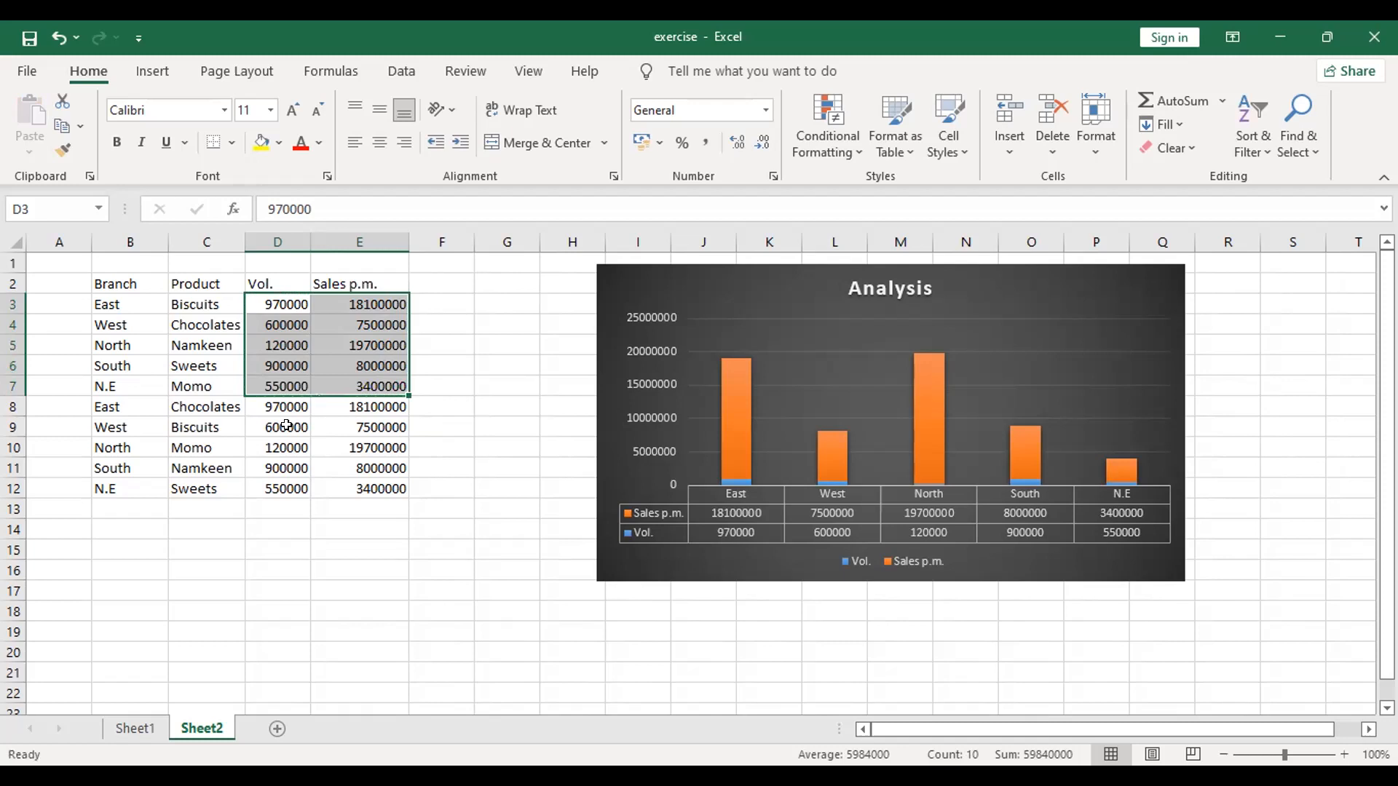
Step: Copy the volume and sales values in D4:E8 over the duplicated branch rows, starting at D8
{"action": "left_click", "coordinate": [316, 605]}
{"action": "left_click_drag", "start_coordinate": [285, 324], "coordinate": [396, 405]}
{"action": "key", "text": "ctrl+c"}
{"action": "left_click", "coordinate": [284, 402]}
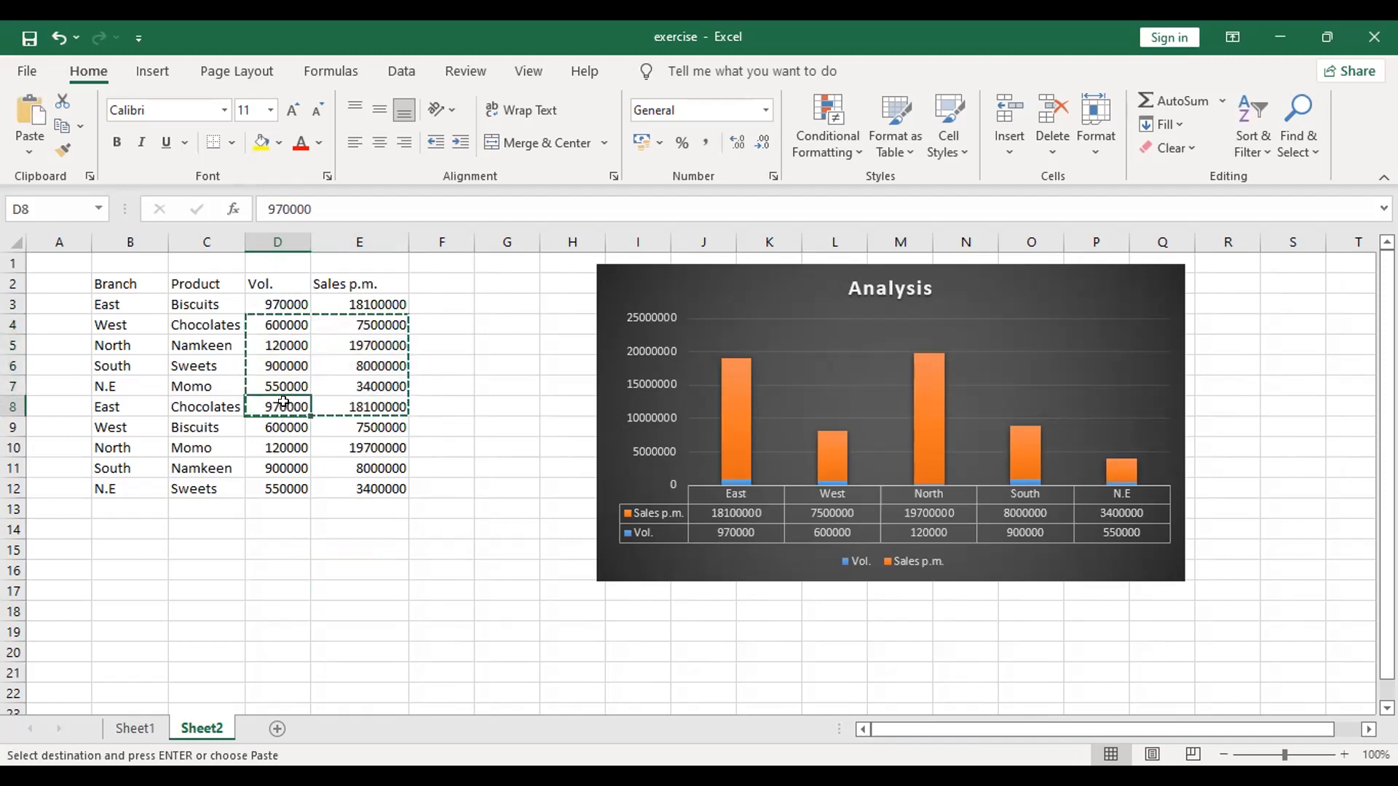
{"action": "key", "text": "Return"}
{"action": "left_click", "coordinate": [292, 567]}
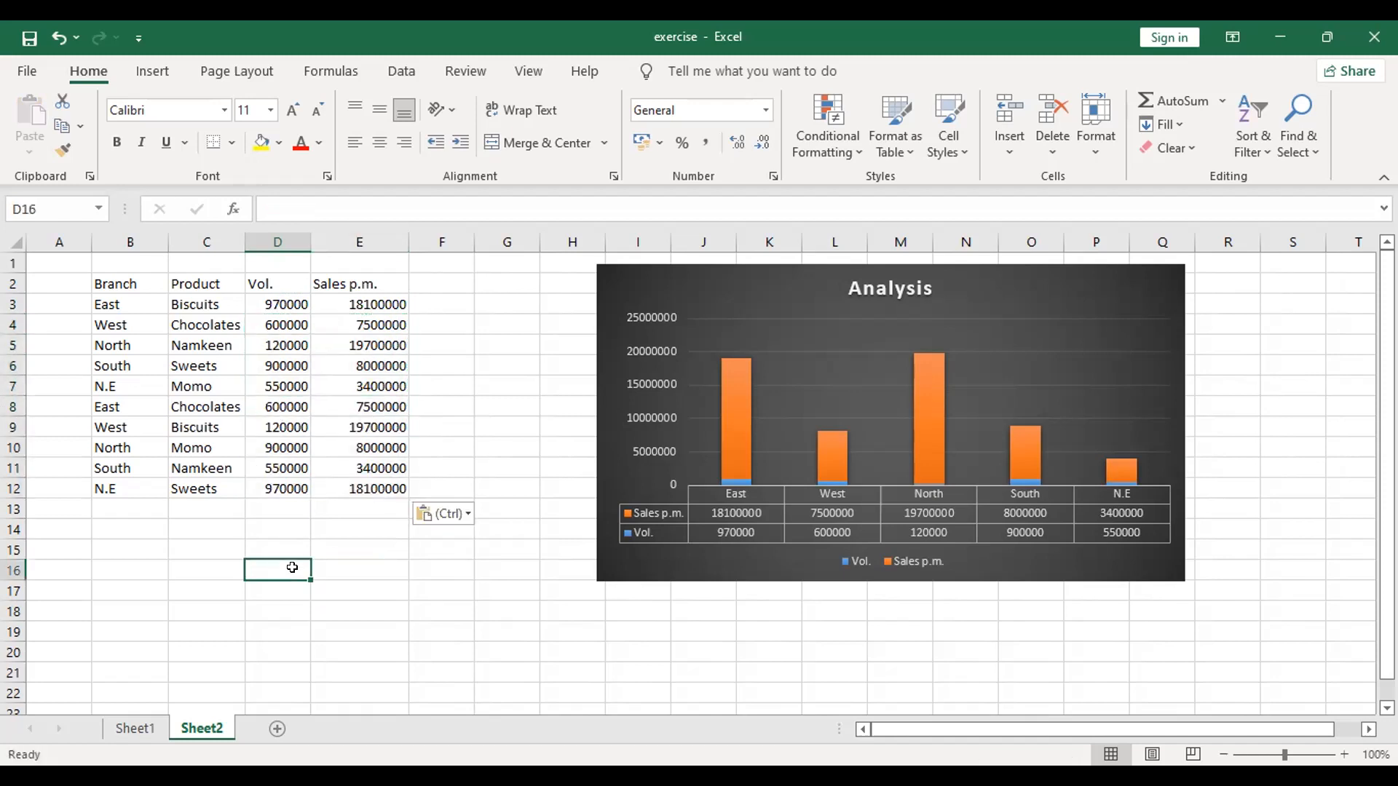
{"action": "key", "text": "Escape"}
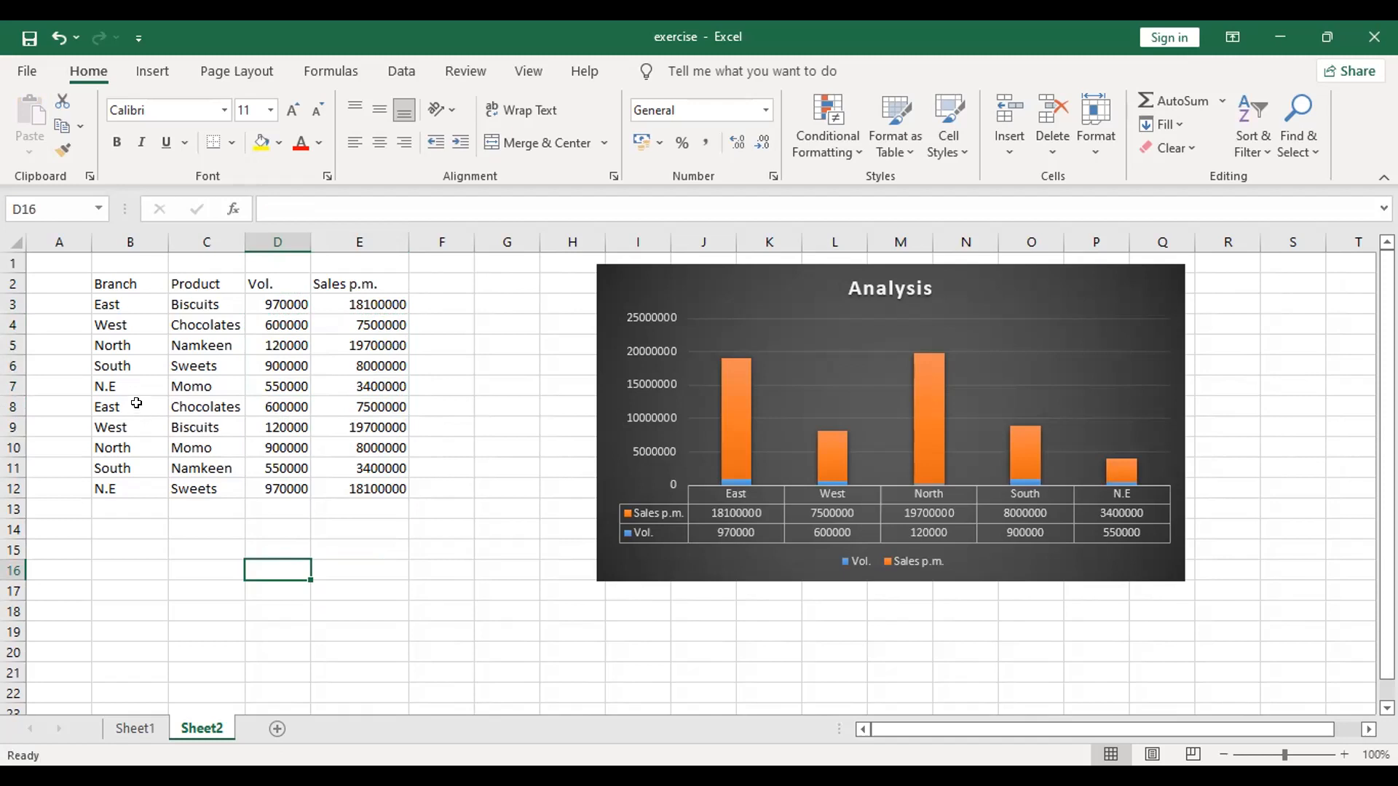
Step: Sort the table rows by Branch from A to Z, and re-sort them from Z to A
{"action": "left_click", "coordinate": [179, 402]}
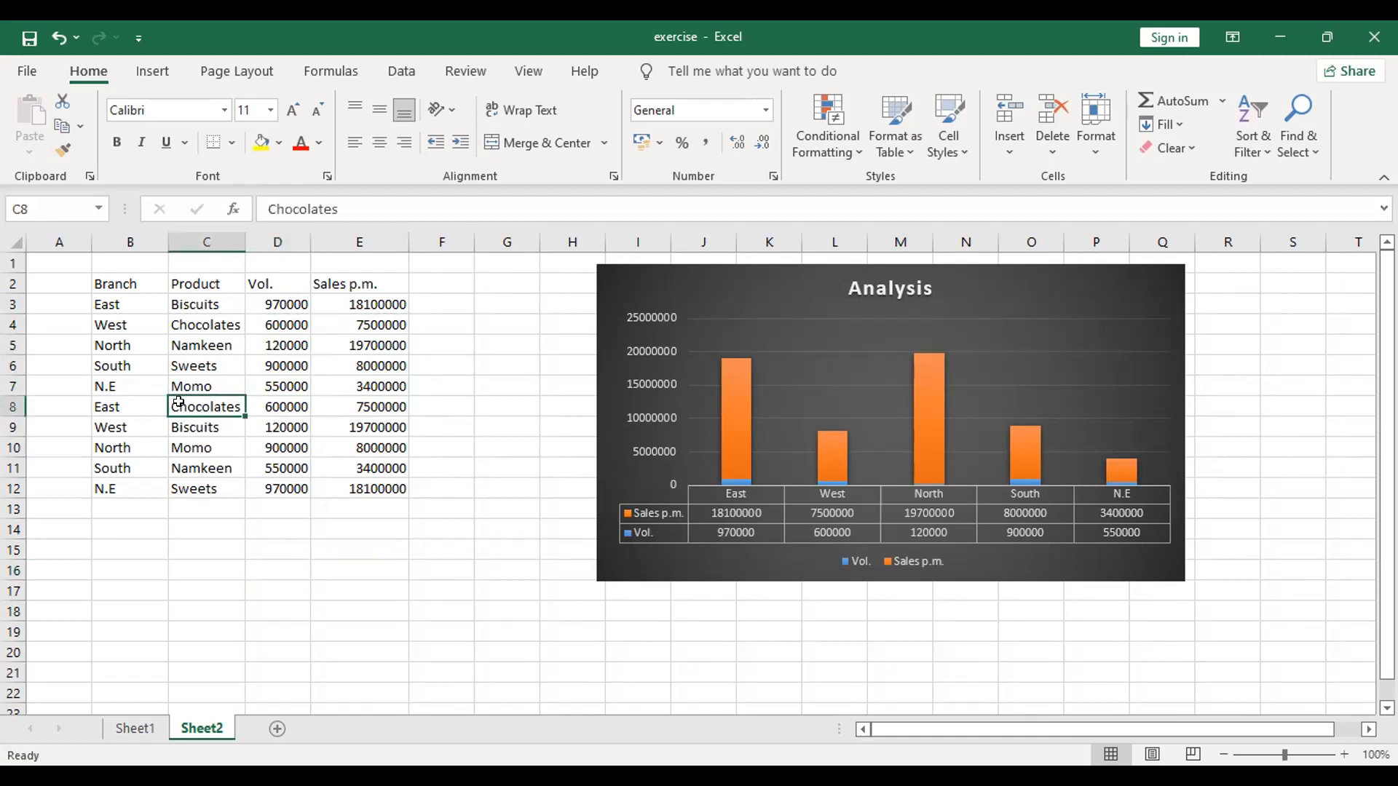
{"action": "left_click", "coordinate": [143, 294]}
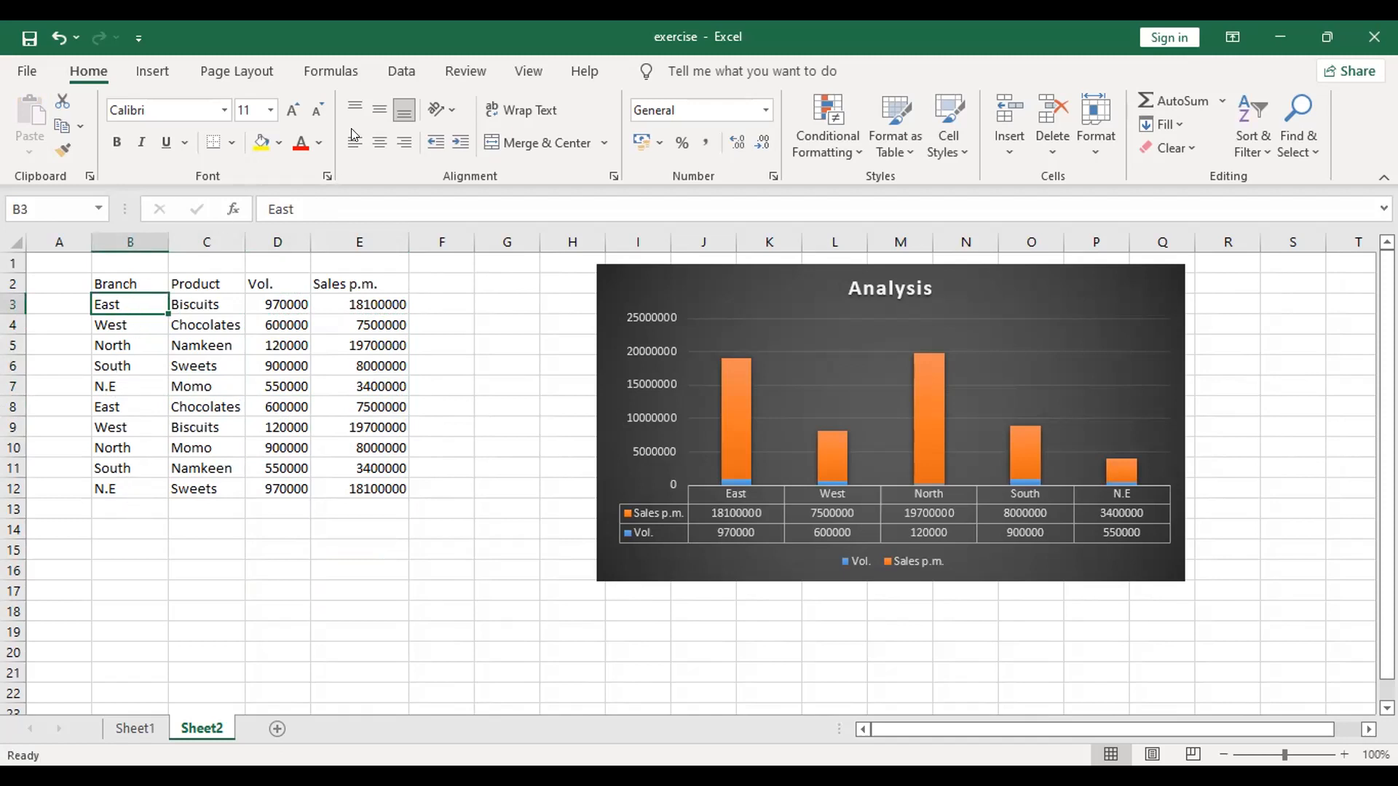
{"action": "left_click", "coordinate": [399, 73]}
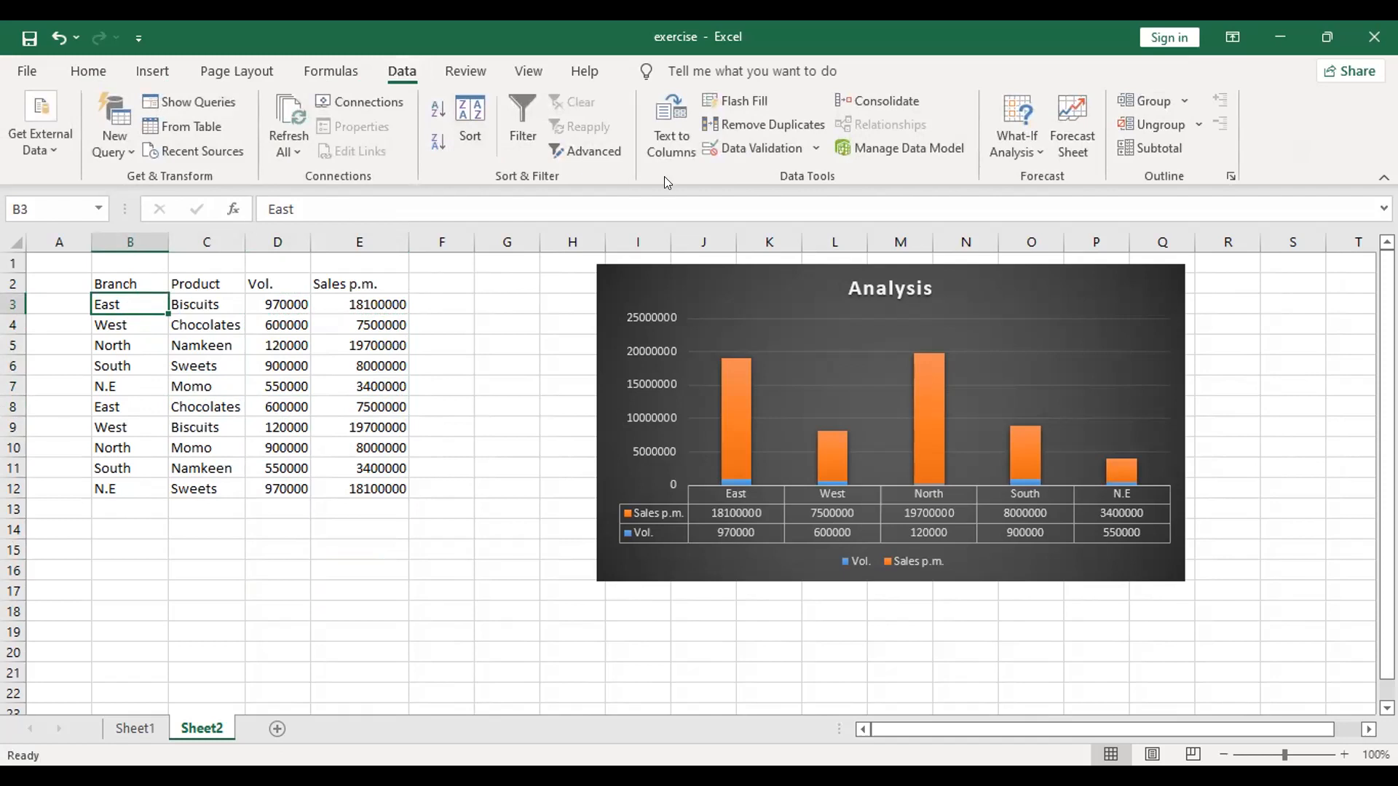
{"action": "left_click", "coordinate": [470, 124]}
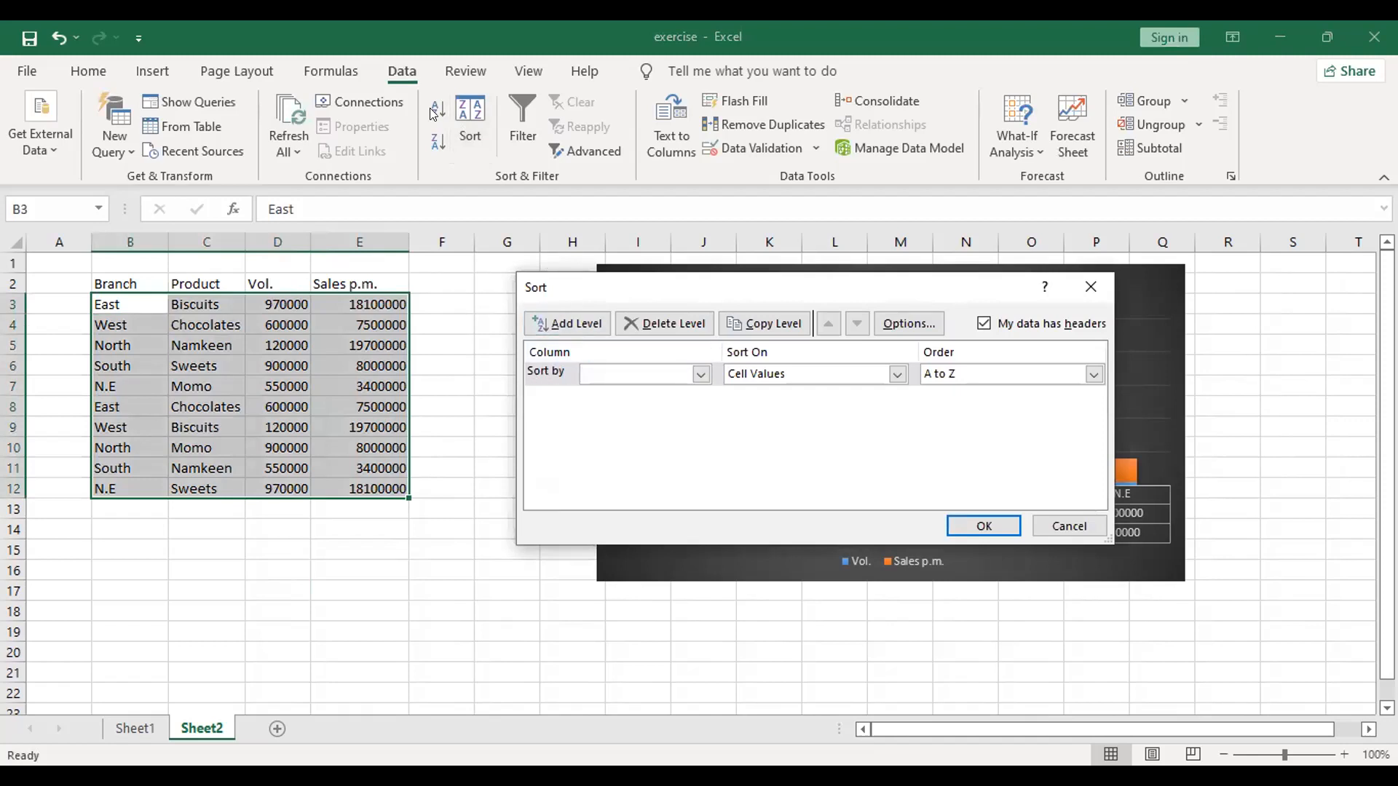
{"action": "left_click", "coordinate": [1068, 526]}
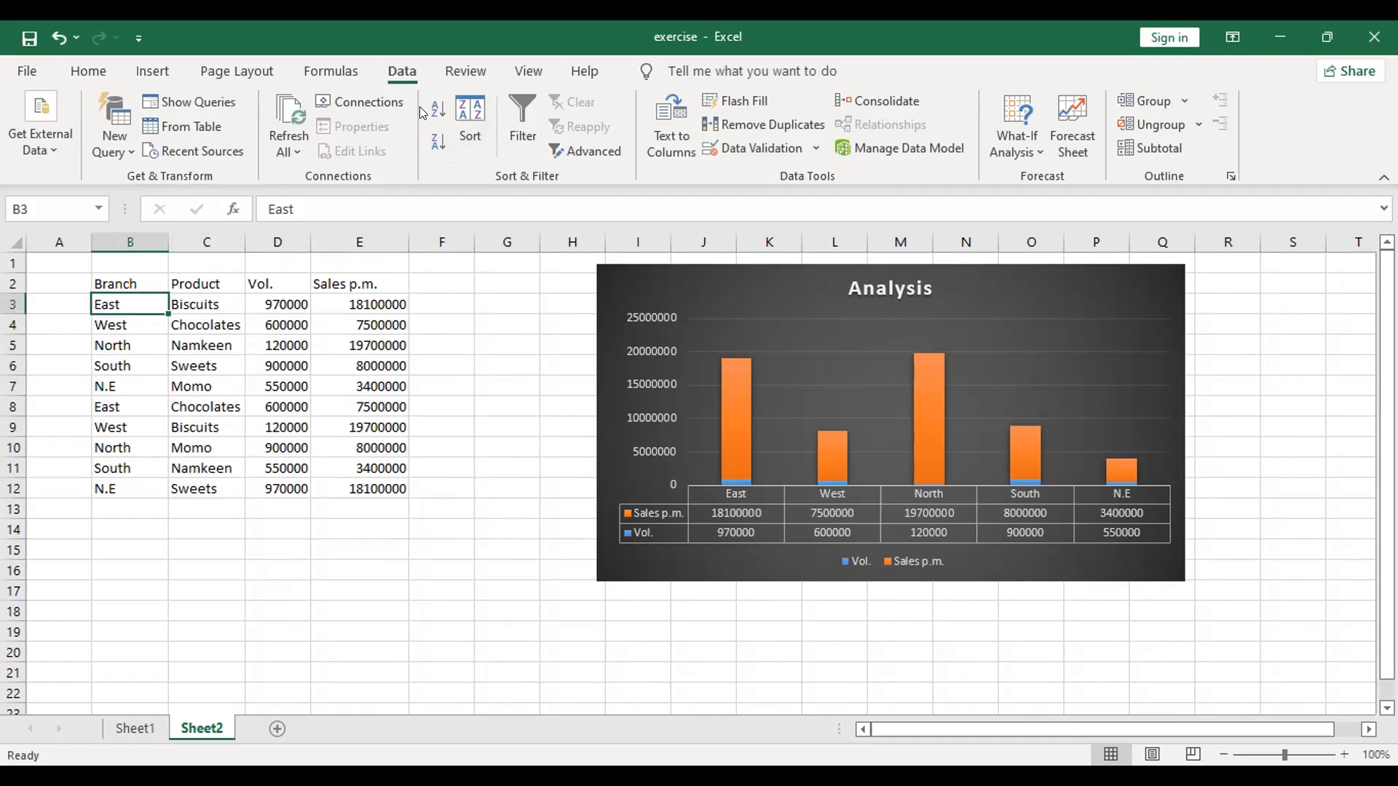
{"action": "left_click", "coordinate": [435, 109]}
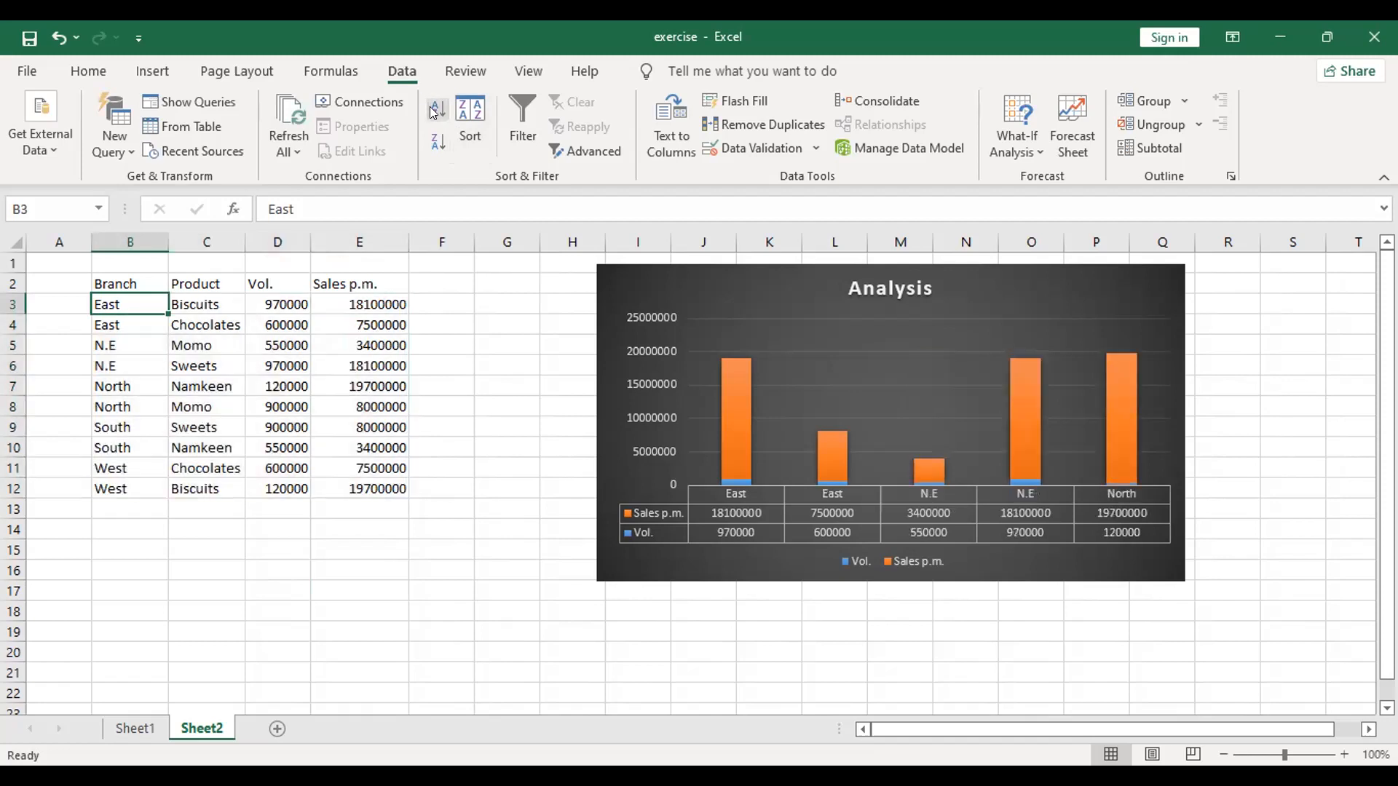
{"action": "left_click", "coordinate": [433, 137]}
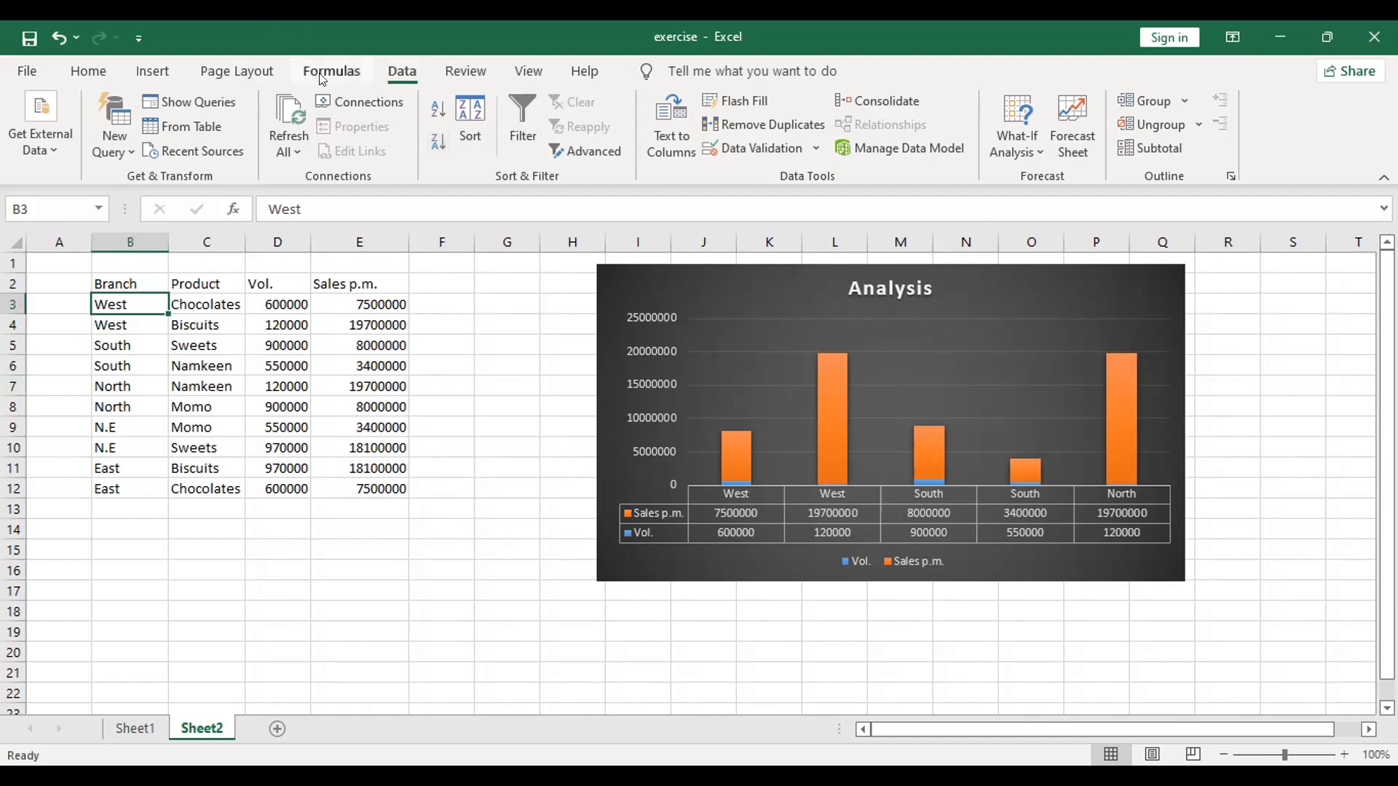
Step: Insert the recommended Clustered Column chart for the table and place it beside the data, moving the Analysis chart out of its way
{"action": "left_click", "coordinate": [234, 71]}
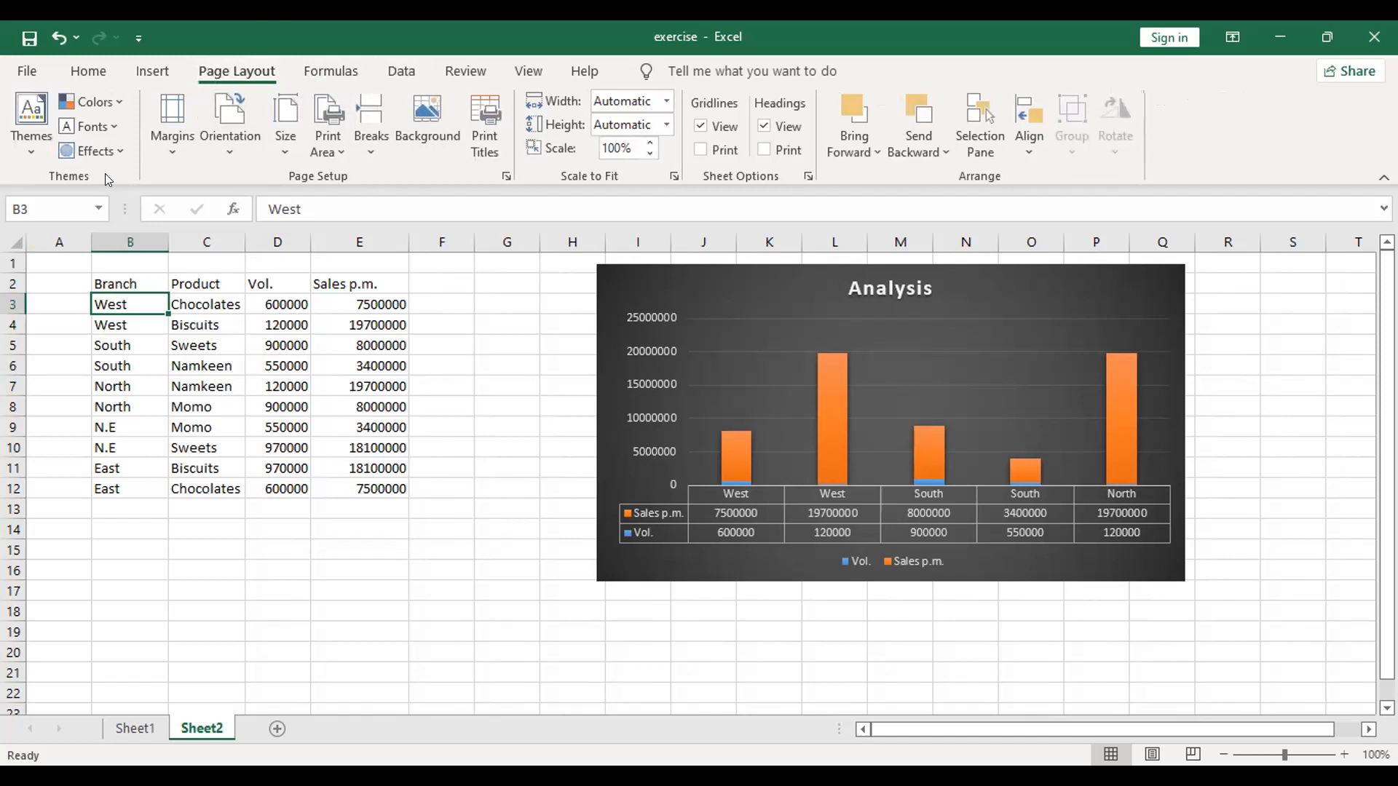
{"action": "left_click", "coordinate": [152, 71]}
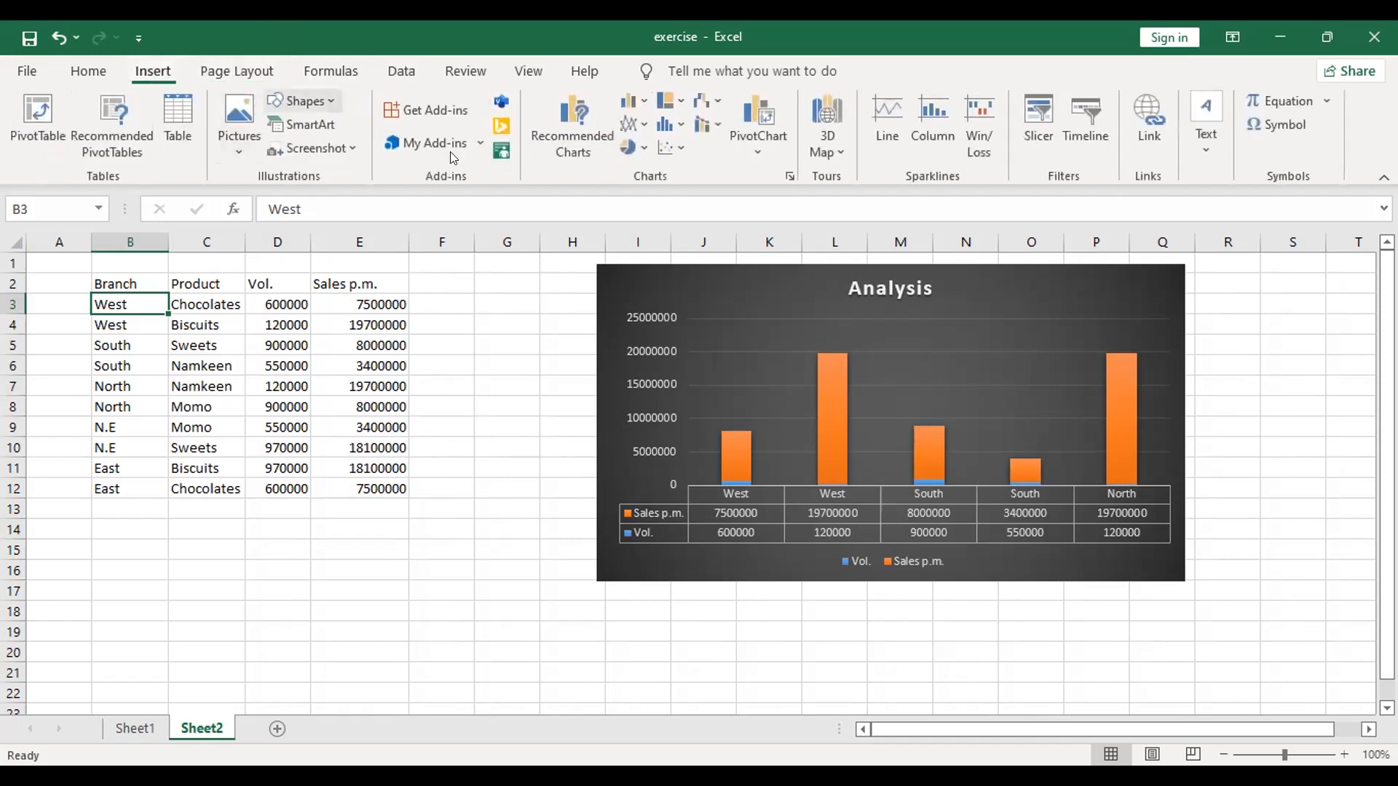
{"action": "left_click", "coordinate": [543, 134]}
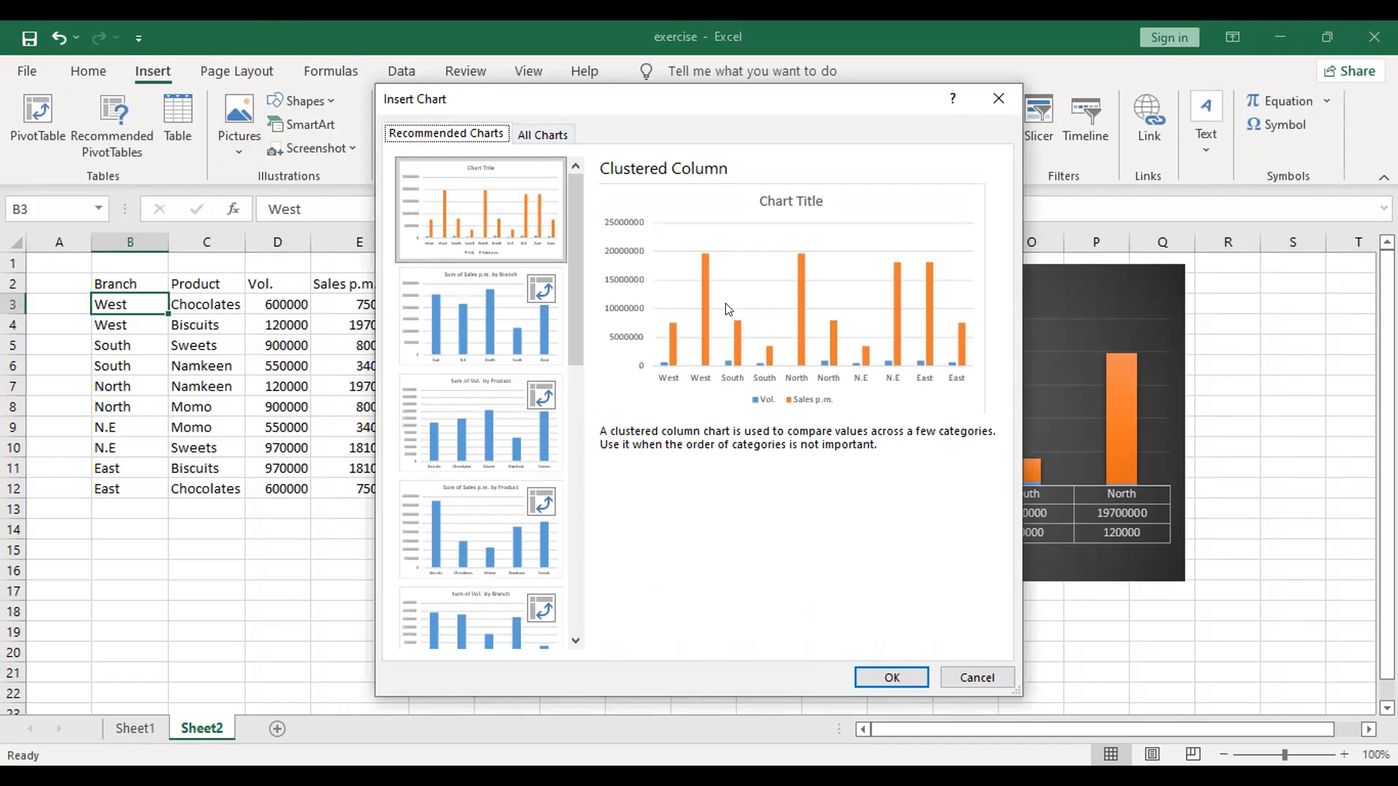
{"action": "left_click", "coordinate": [872, 675]}
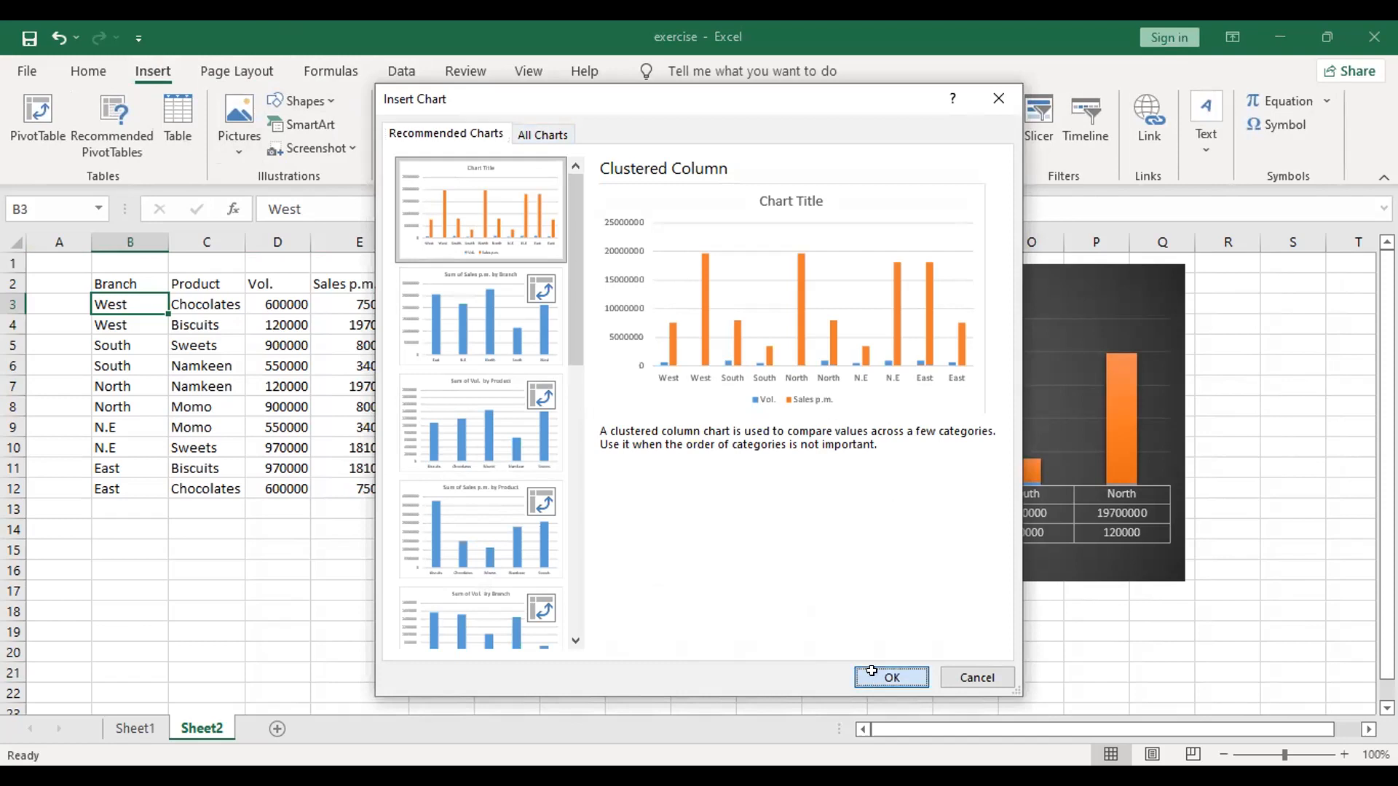
{"action": "left_click_drag", "start_coordinate": [1006, 275], "coordinate": [1369, 328]}
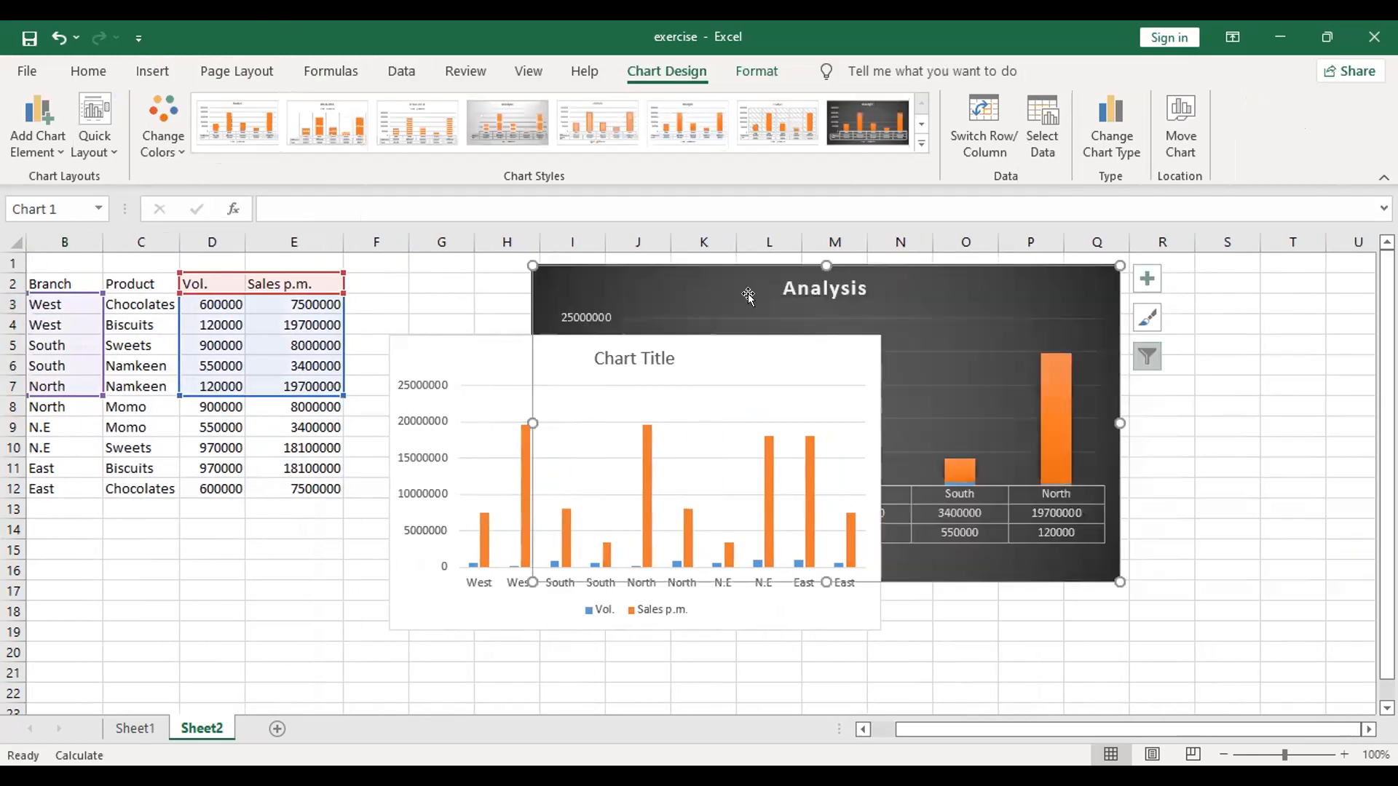
{"action": "left_click_drag", "start_coordinate": [795, 271], "coordinate": [1236, 320]}
{"action": "left_click_drag", "start_coordinate": [742, 348], "coordinate": [742, 264]}
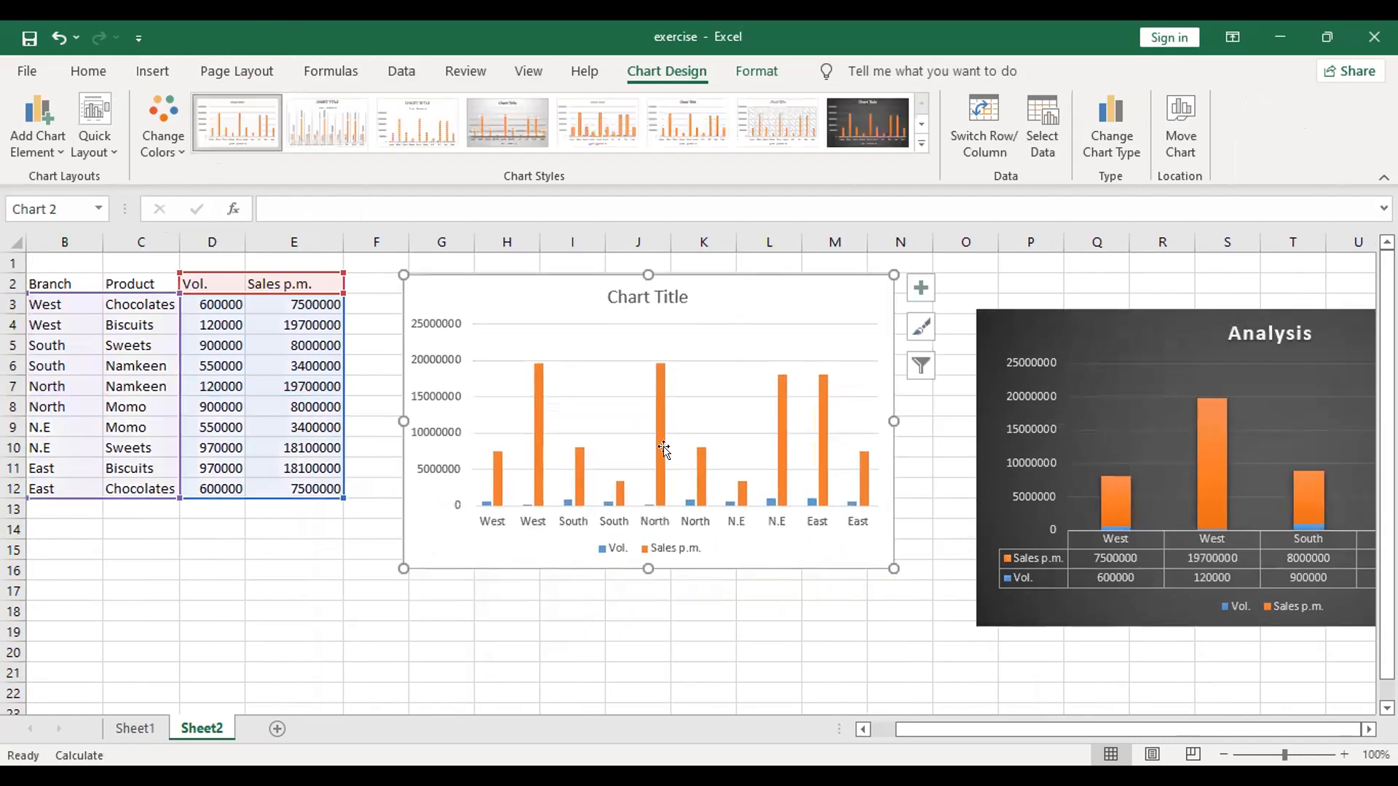
Step: Apply the dark chart style to the new clustered column chart and delete that chart
{"action": "left_click", "coordinate": [868, 122]}
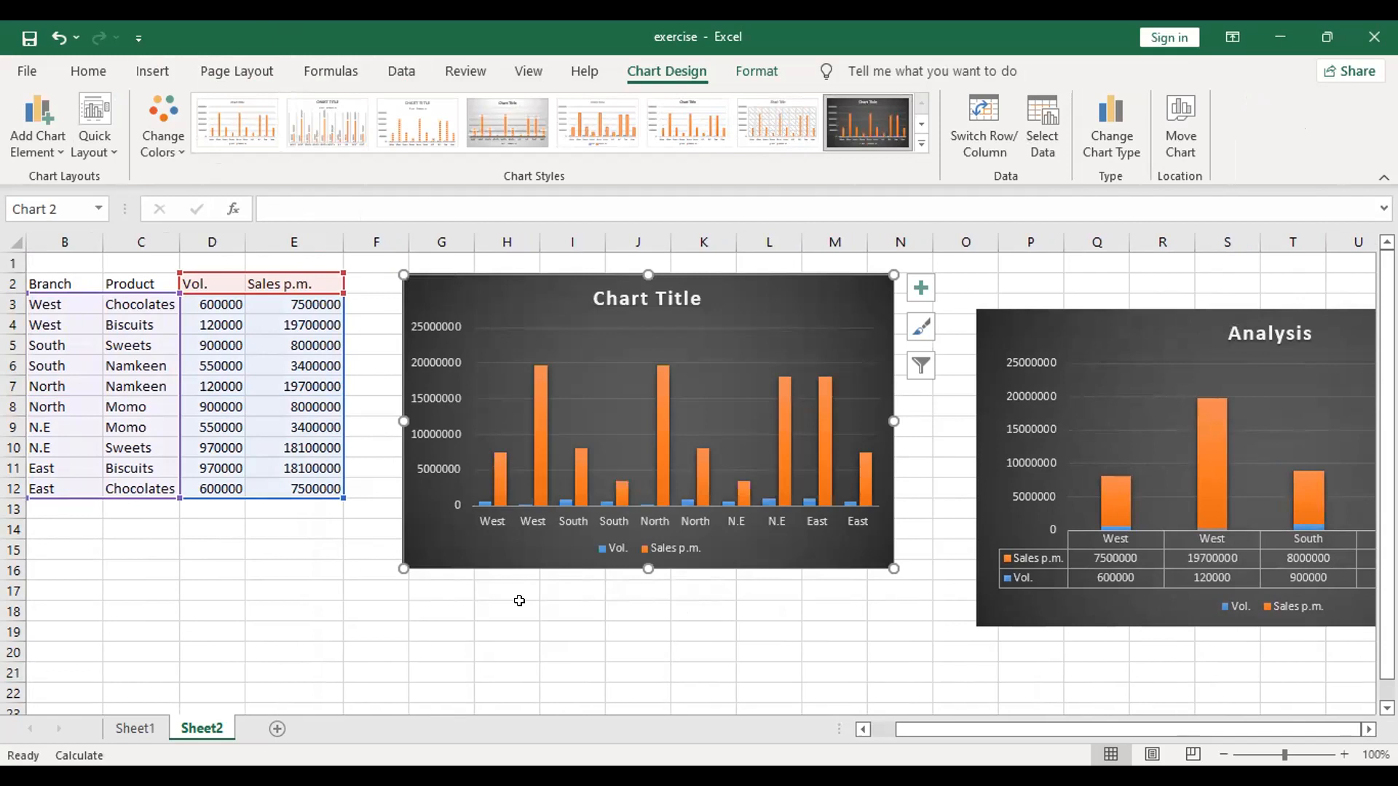
{"action": "left_click", "coordinate": [490, 438]}
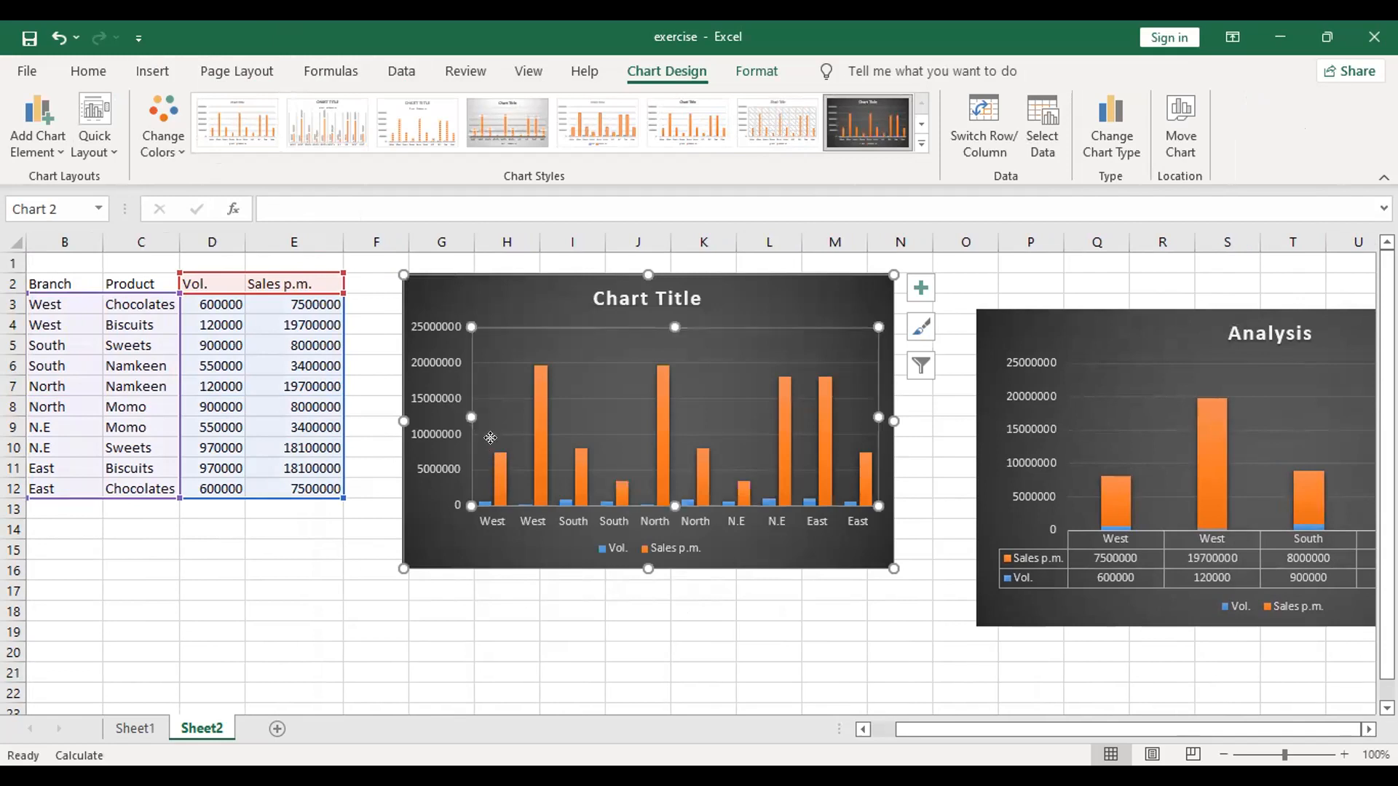
{"action": "left_click", "coordinate": [506, 264]}
{"action": "left_click", "coordinate": [487, 282]}
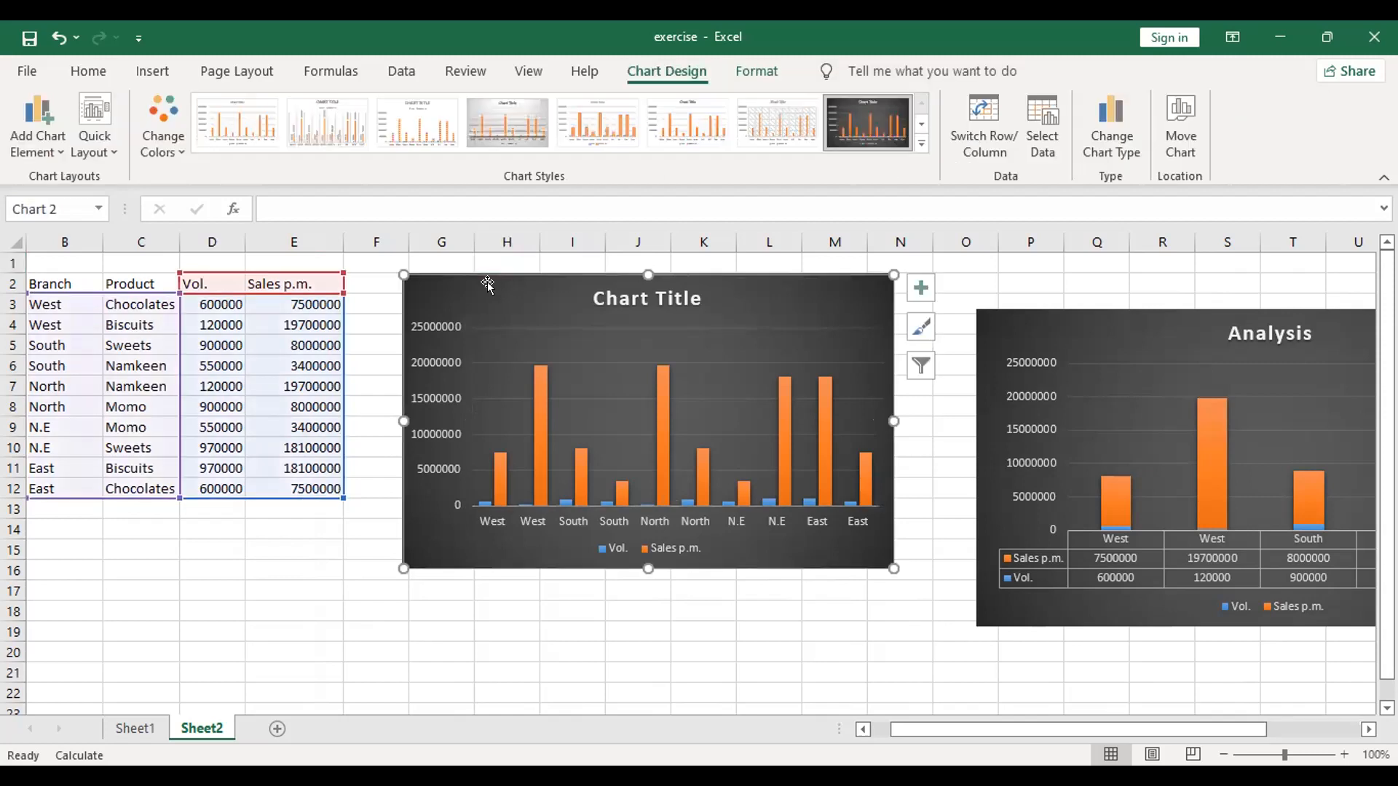
{"action": "key", "text": "Delete"}
{"action": "left_click", "coordinate": [568, 549]}
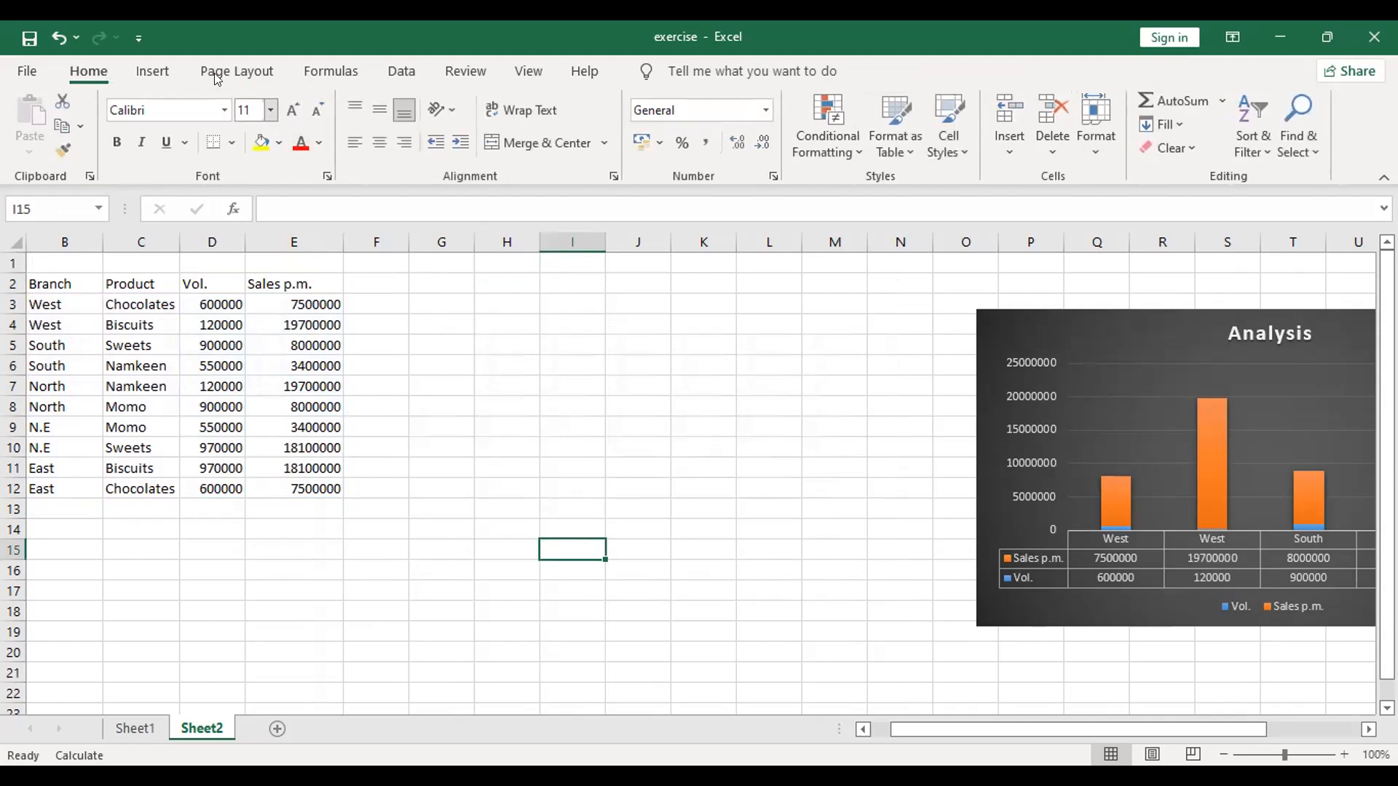
Step: Reposition the Analysis chart closer to the sales table
{"action": "left_click", "coordinate": [1122, 311]}
{"action": "left_click_drag", "start_coordinate": [1123, 311], "coordinate": [671, 289]}
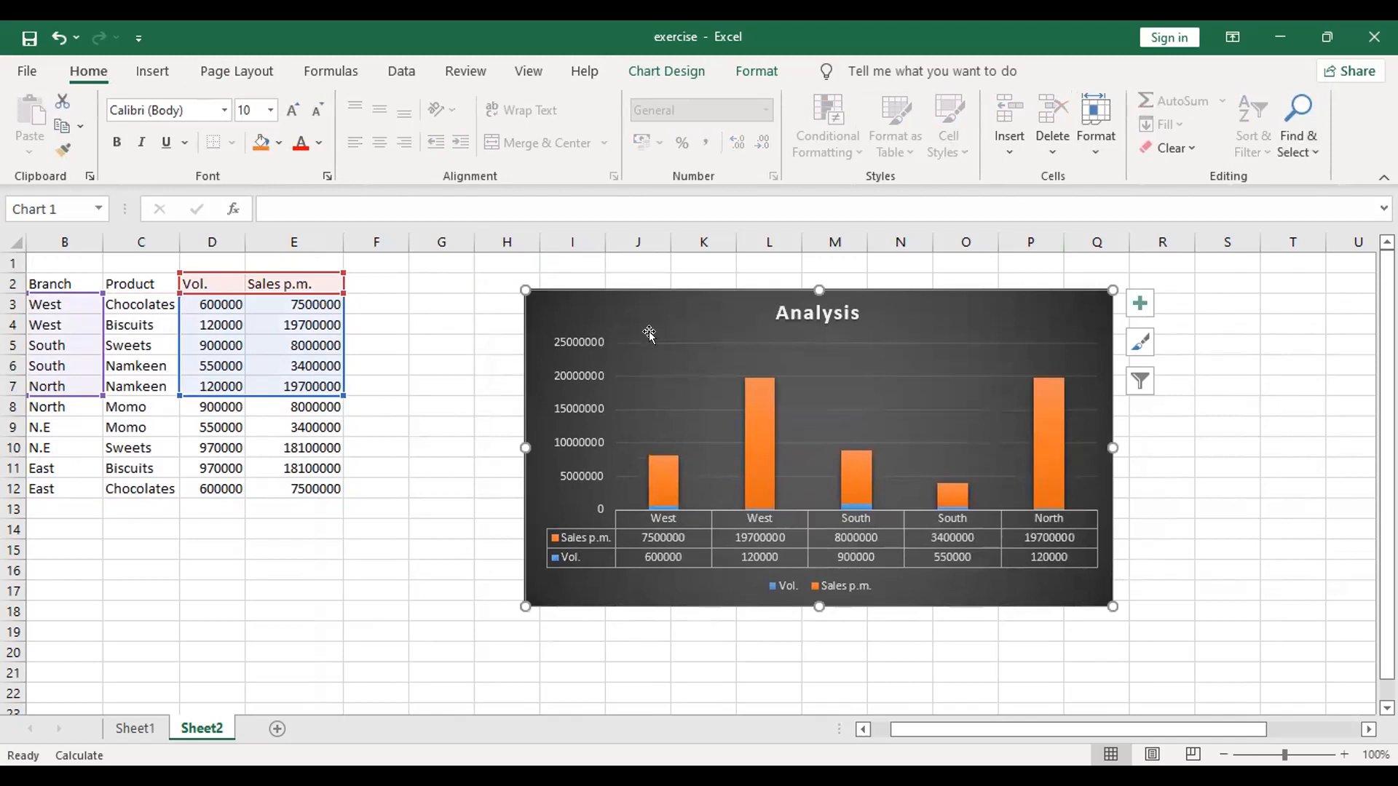
{"action": "left_click", "coordinate": [670, 282]}
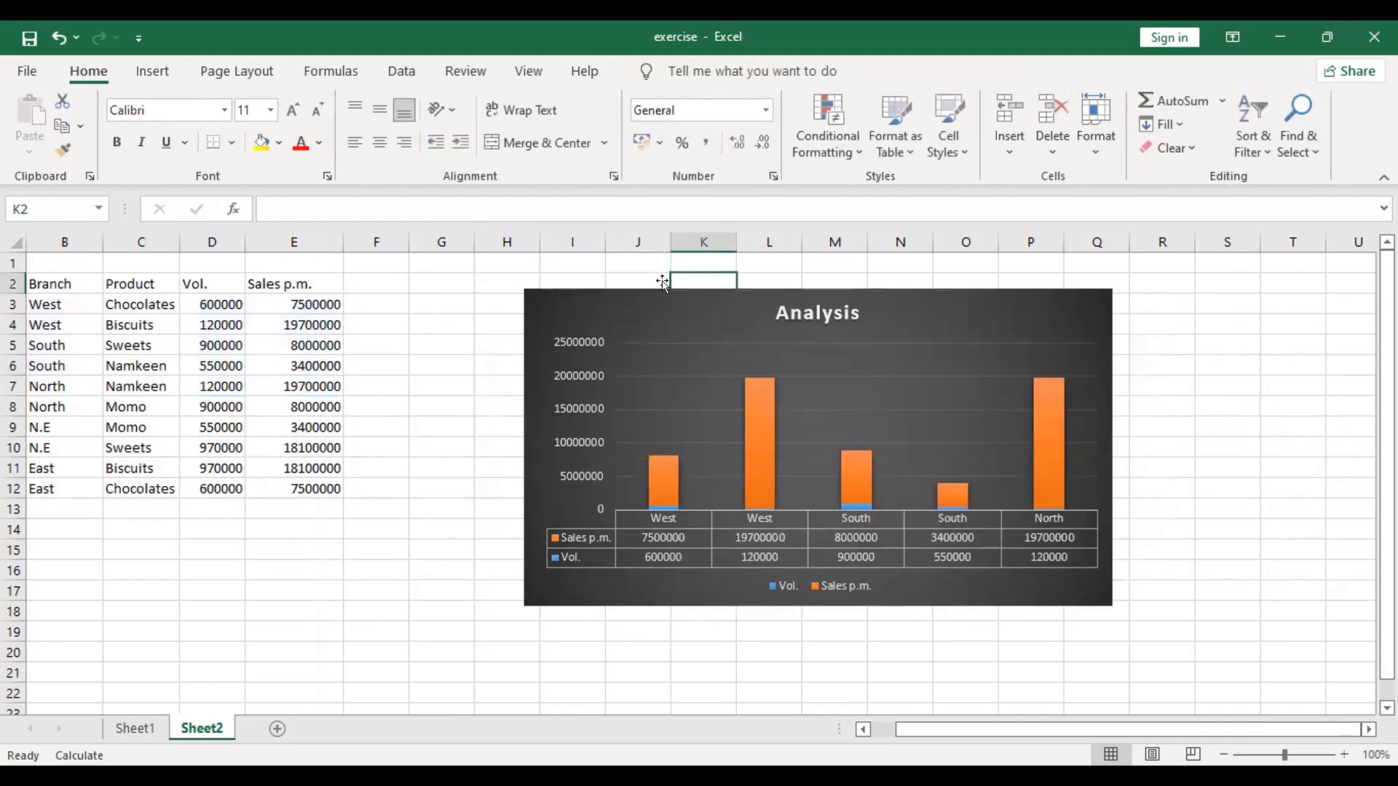
{"action": "key", "text": "ctrl+z"}
{"action": "left_click", "coordinate": [460, 423]}
{"action": "left_click", "coordinate": [845, 310]}
Step: Extend the Analysis chart's data range down to row 12 and widen it to include the Product column
{"action": "left_click_drag", "start_coordinate": [339, 387], "coordinate": [343, 498]}
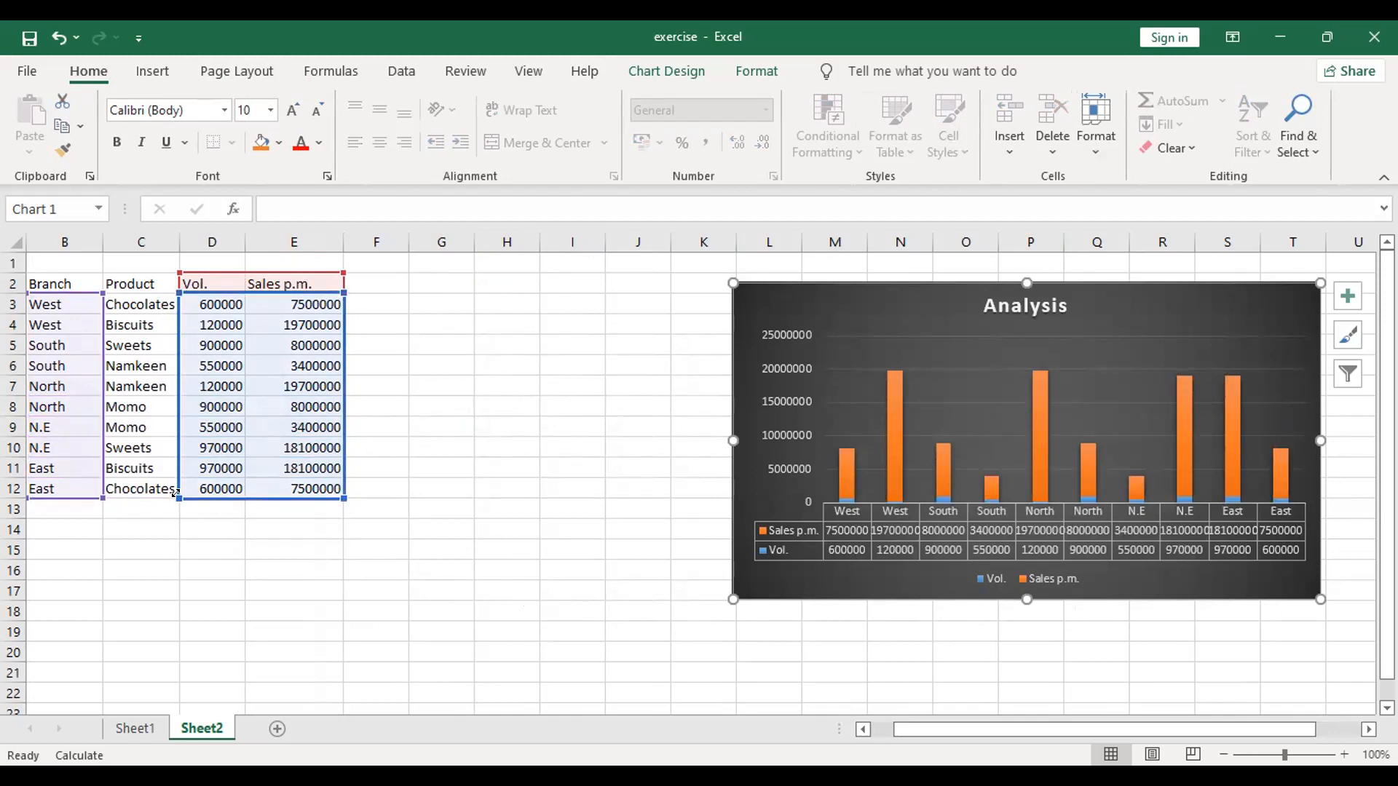
{"action": "left_click_drag", "start_coordinate": [175, 494], "coordinate": [103, 498]}
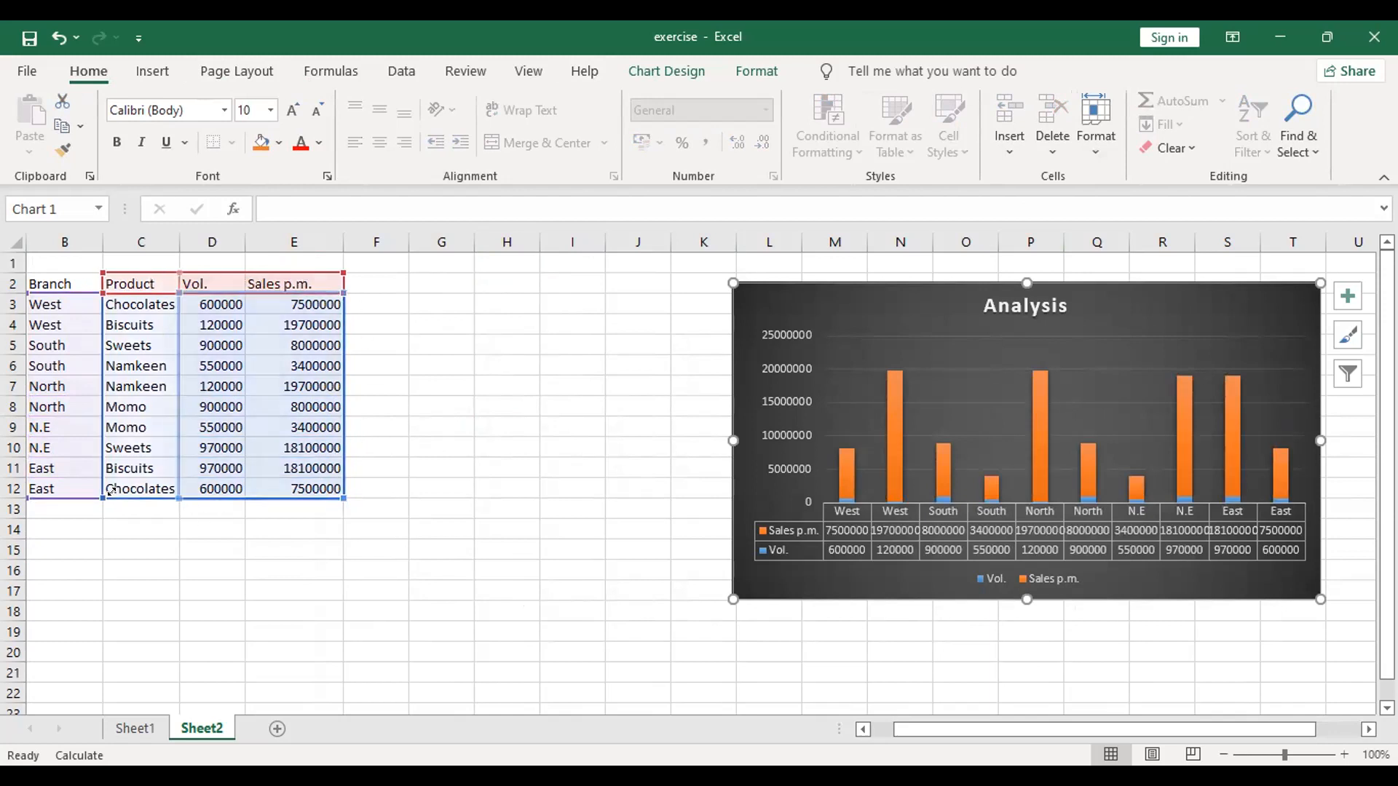
{"action": "left_click", "coordinate": [450, 465]}
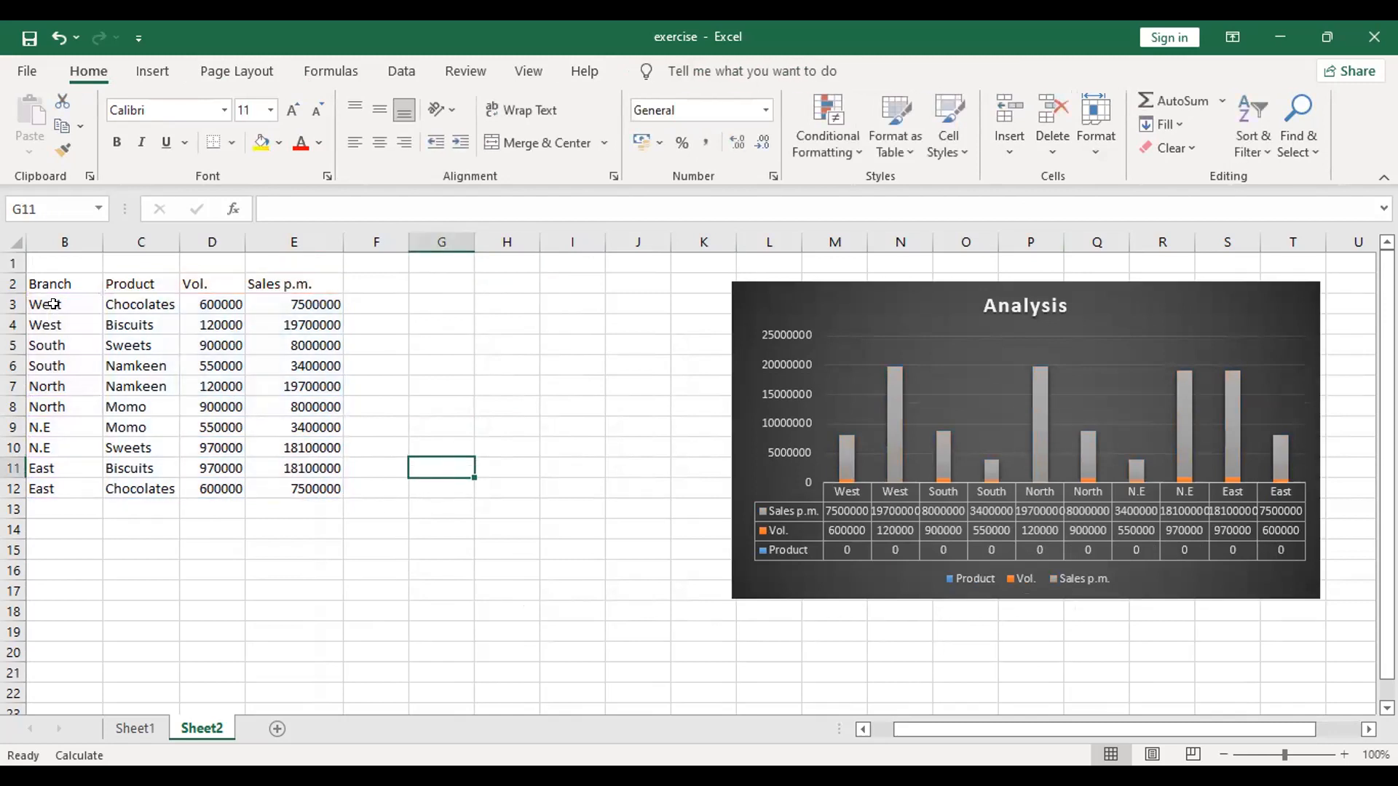
{"action": "left_click", "coordinate": [821, 398]}
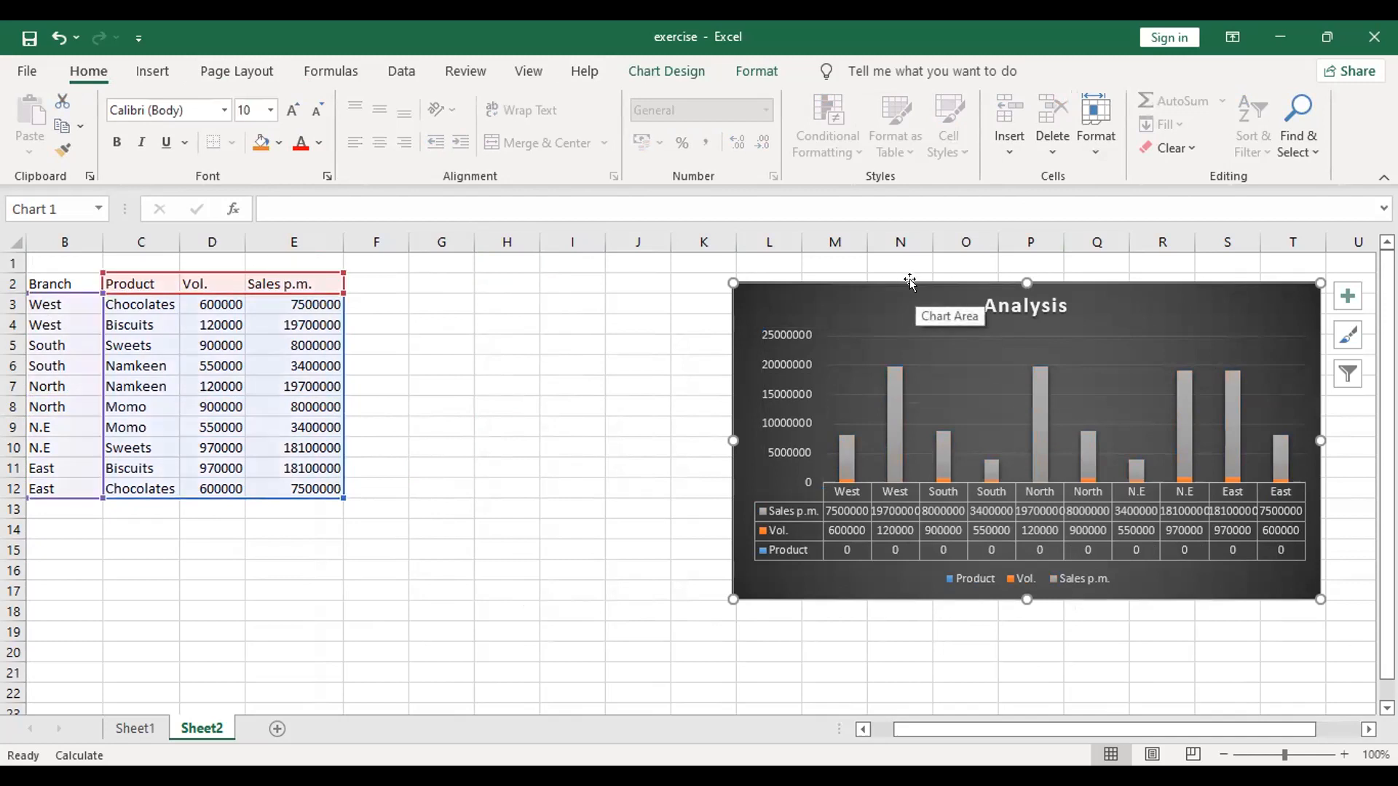
{"action": "left_click", "coordinate": [586, 519]}
{"action": "left_click", "coordinate": [477, 612]}
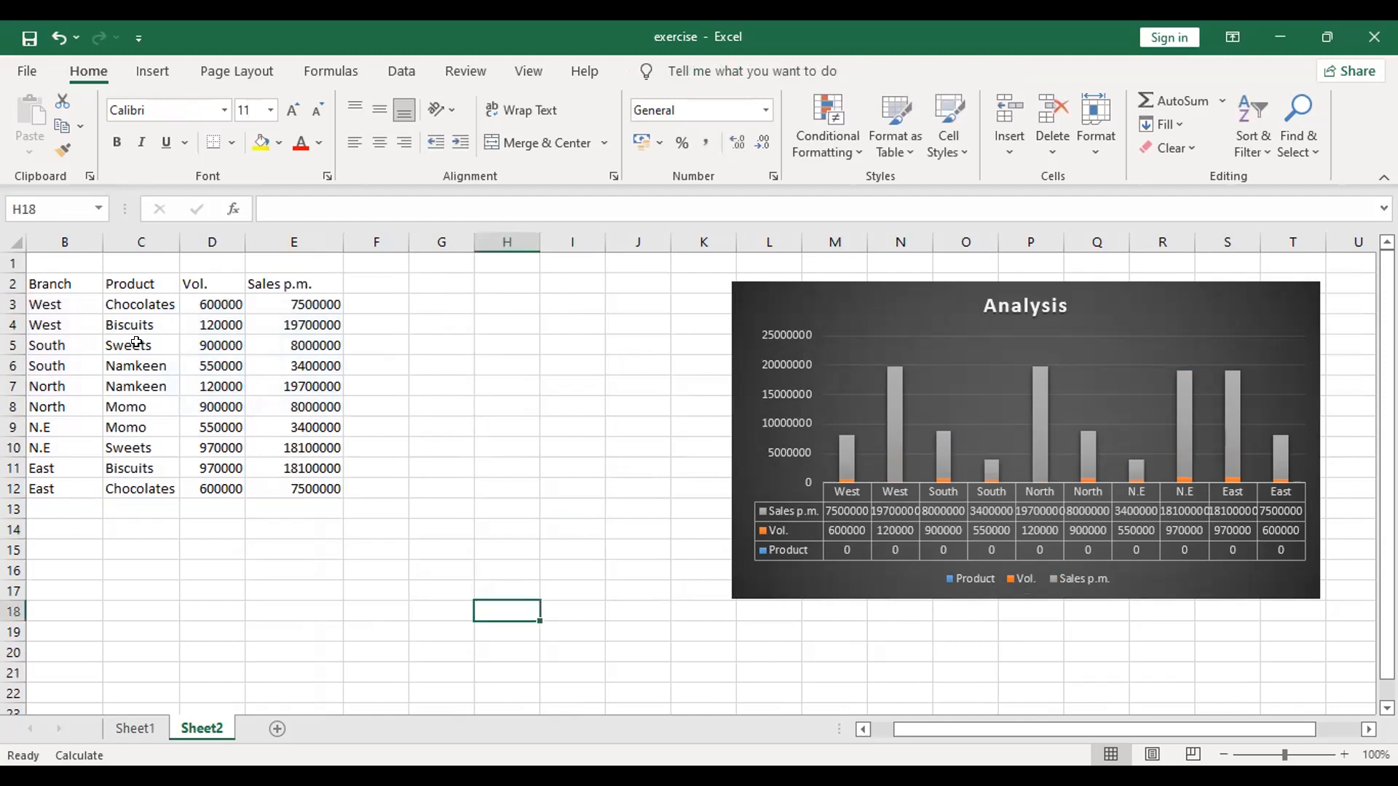
Step: Insert a Sunburst chart from the whole branch sales table B2:E12
{"action": "left_click", "coordinate": [54, 240]}
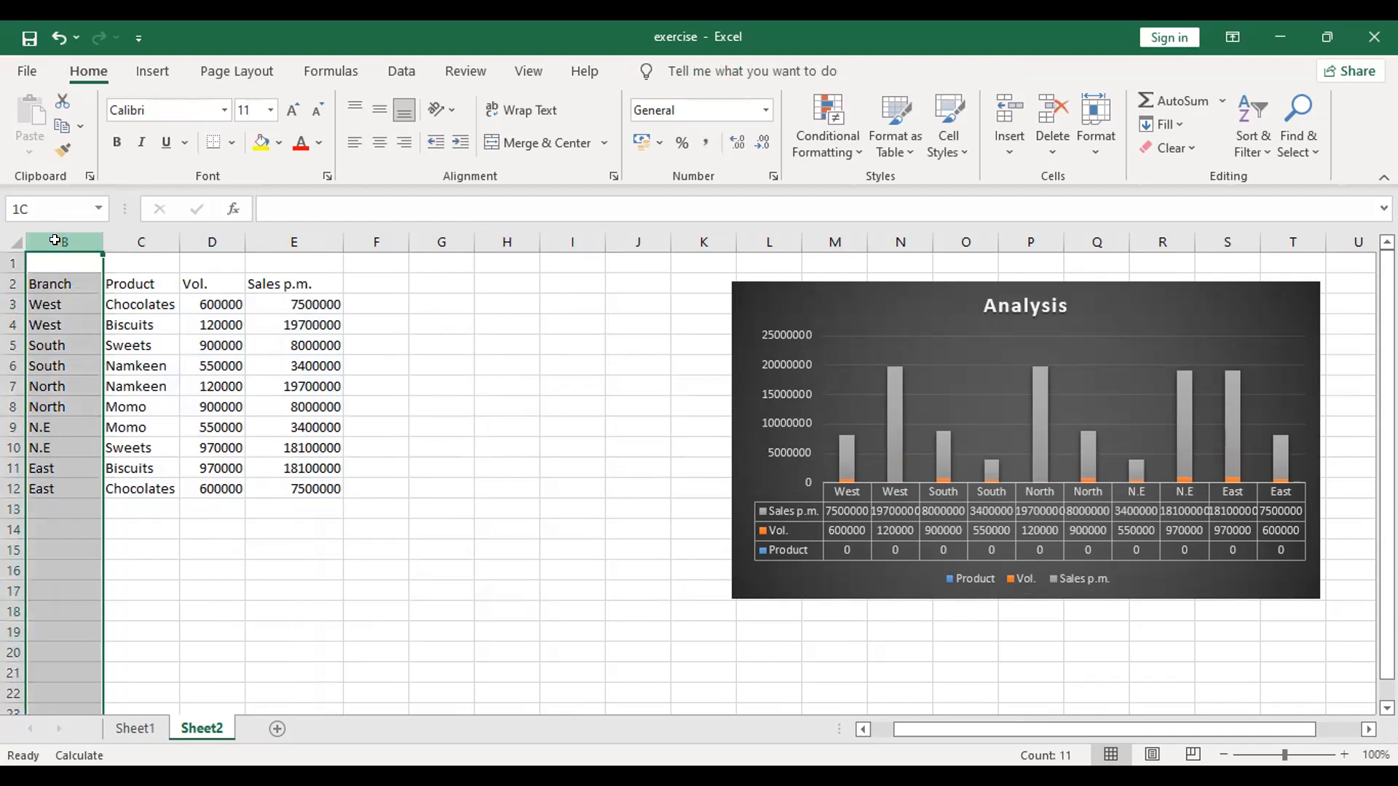
{"action": "left_click", "coordinate": [276, 404]}
{"action": "left_click_drag", "start_coordinate": [42, 291], "coordinate": [289, 485]}
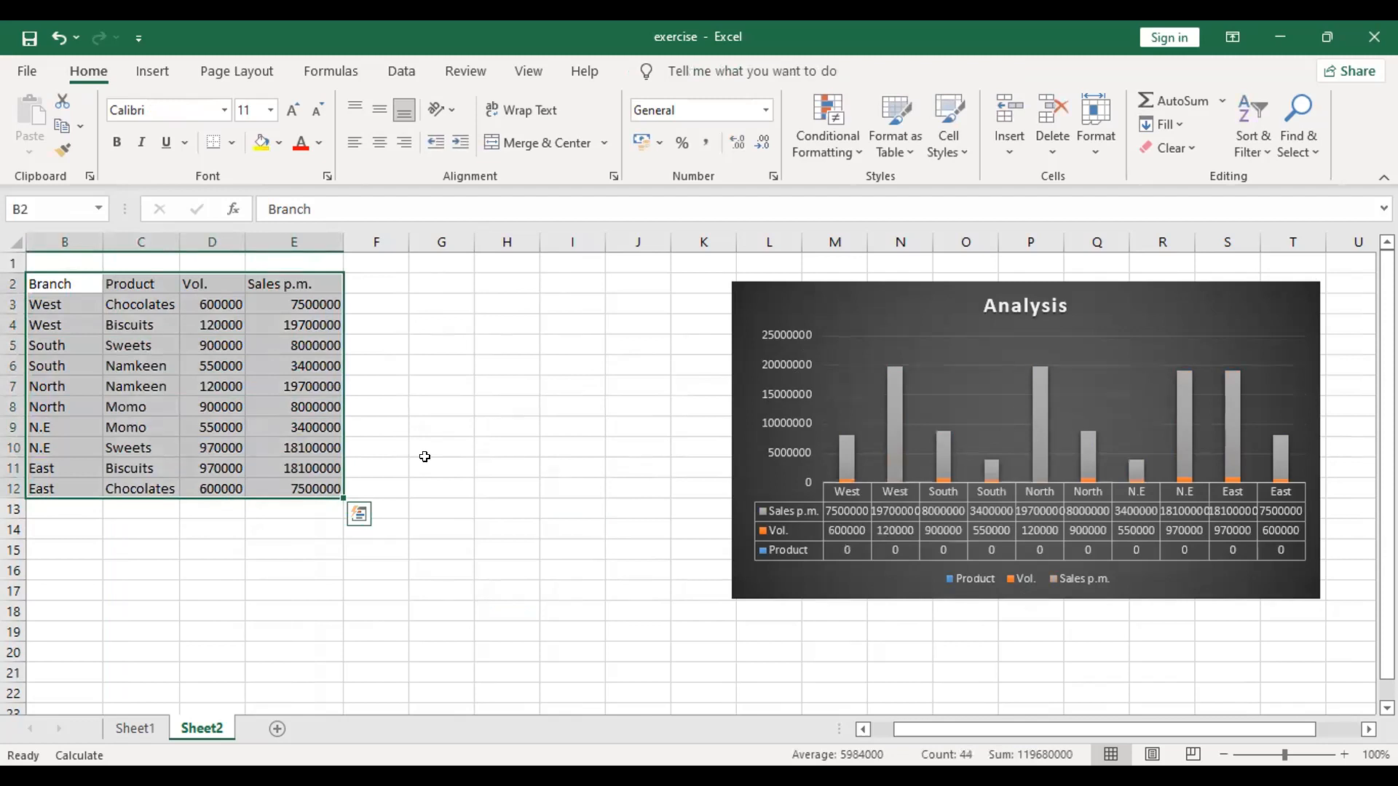
{"action": "left_click", "coordinate": [140, 69]}
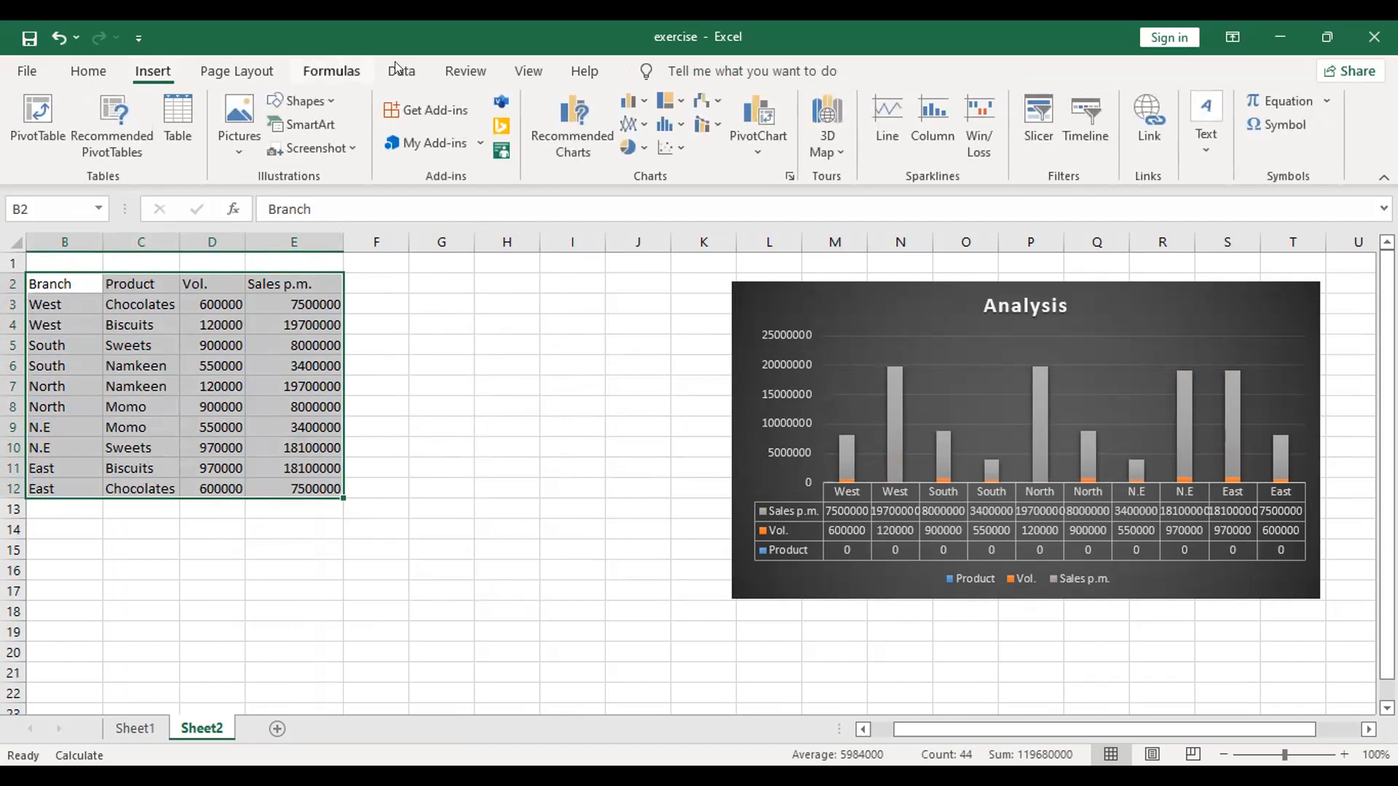
{"action": "left_click", "coordinate": [582, 127]}
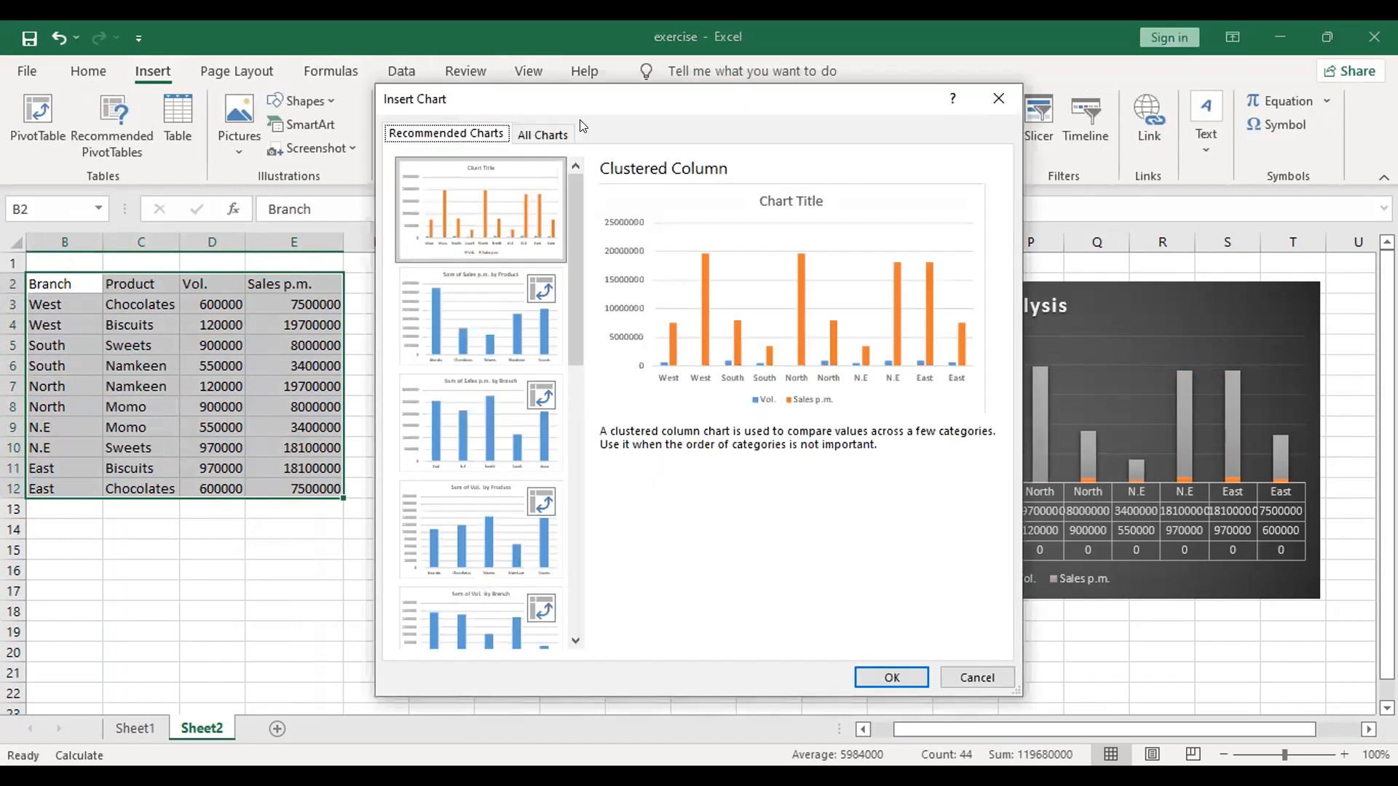
{"action": "left_click", "coordinate": [519, 130]}
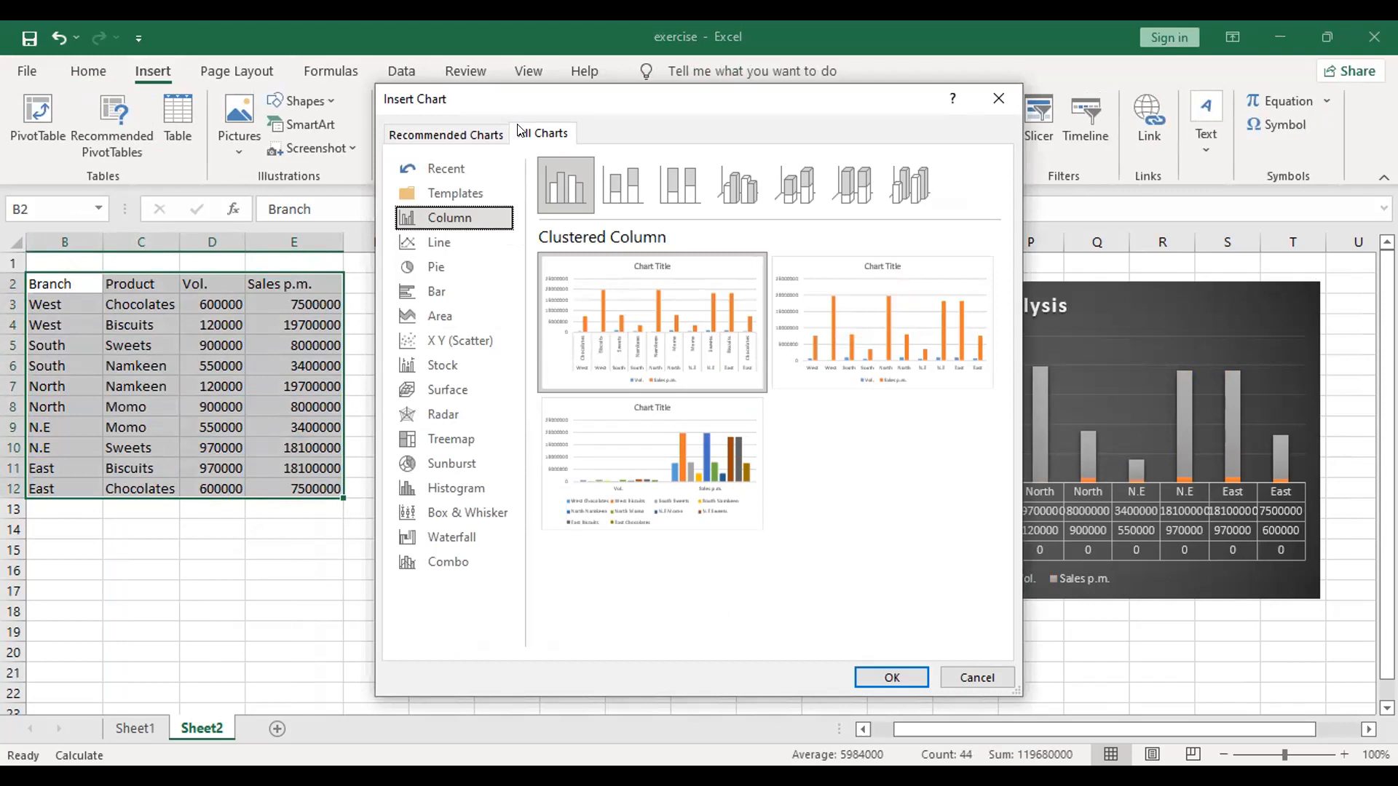
{"action": "left_click", "coordinate": [446, 461]}
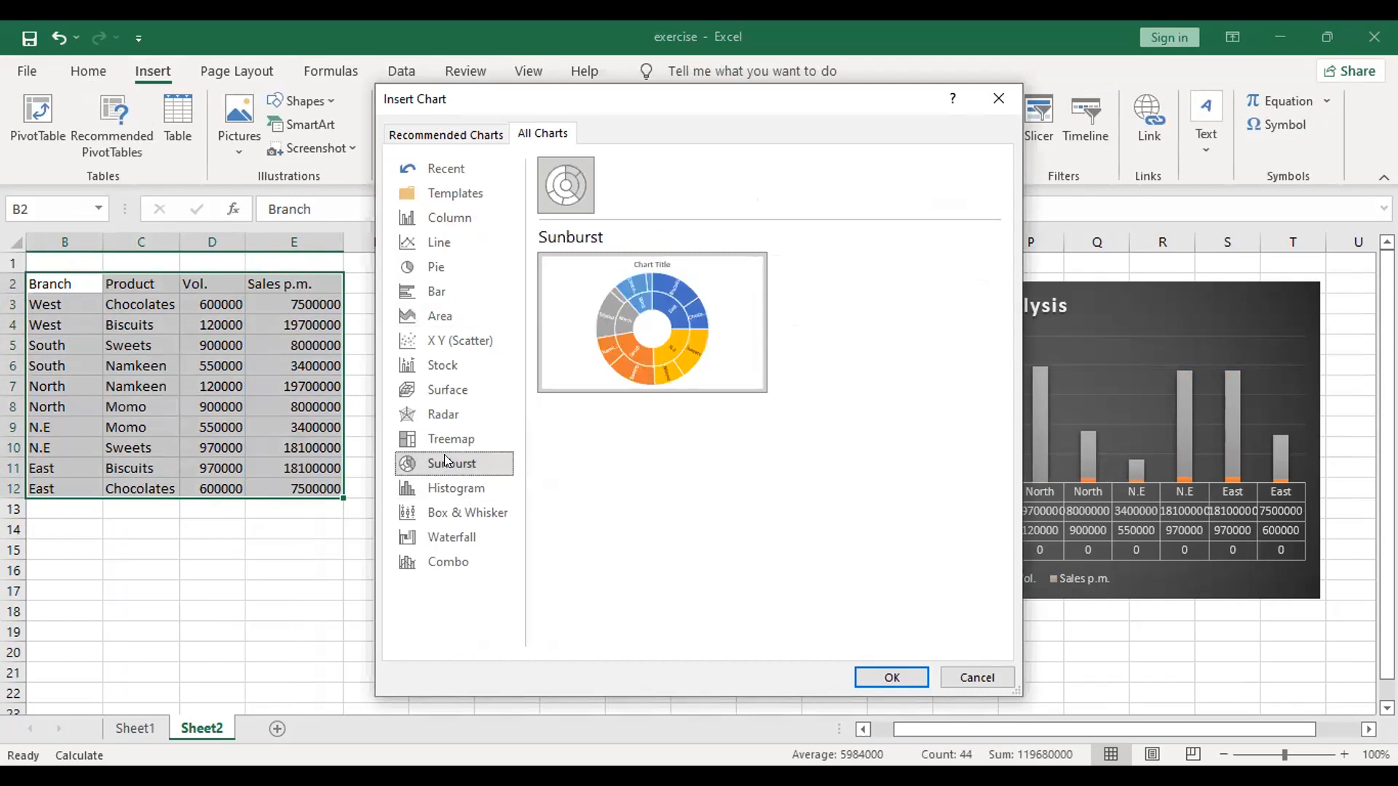
{"action": "left_click", "coordinate": [885, 673]}
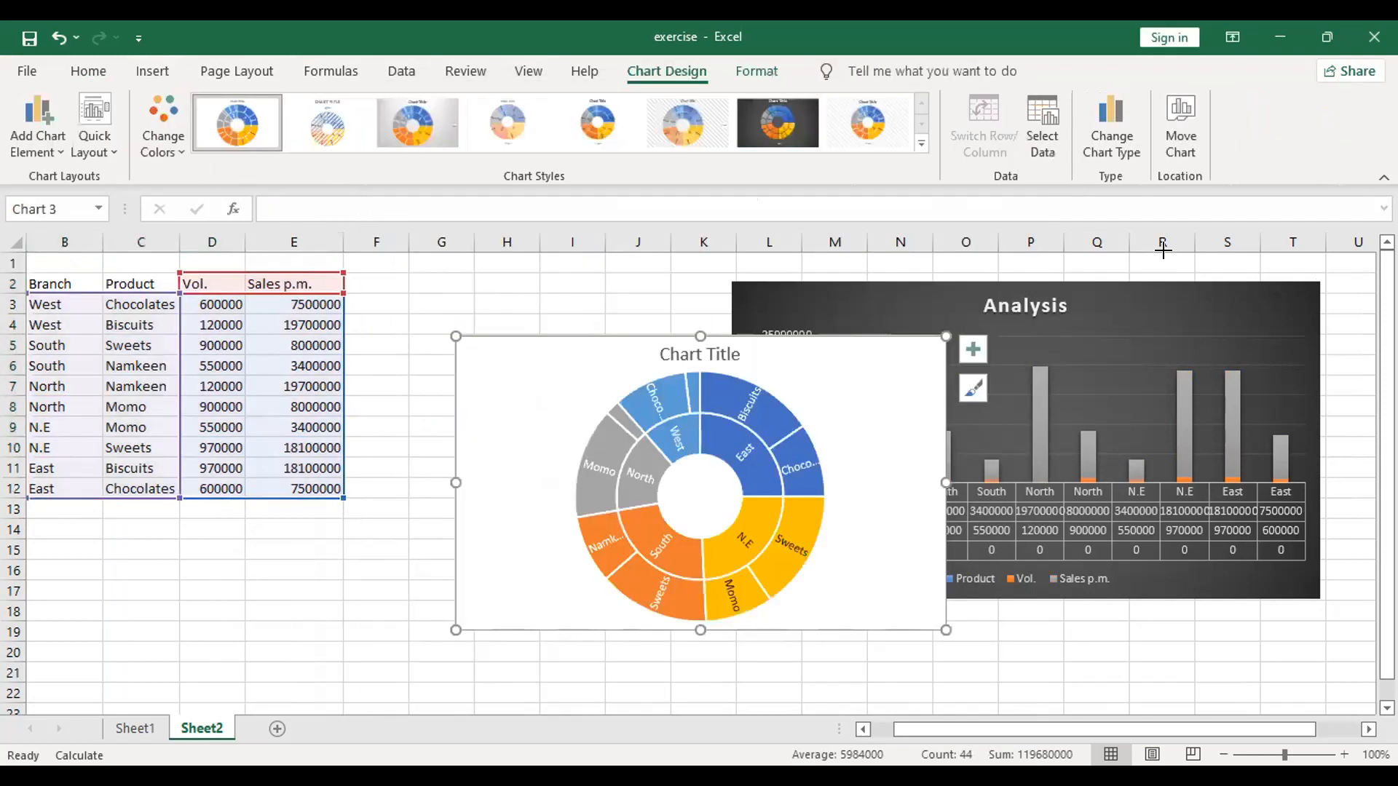
Step: Move the Analysis chart clear of the sunburst chart and place the sunburst chart directly beside the sales table
{"action": "left_click_drag", "start_coordinate": [1230, 250], "coordinate": [1229, 255]}
{"action": "left_click", "coordinate": [1082, 629]}
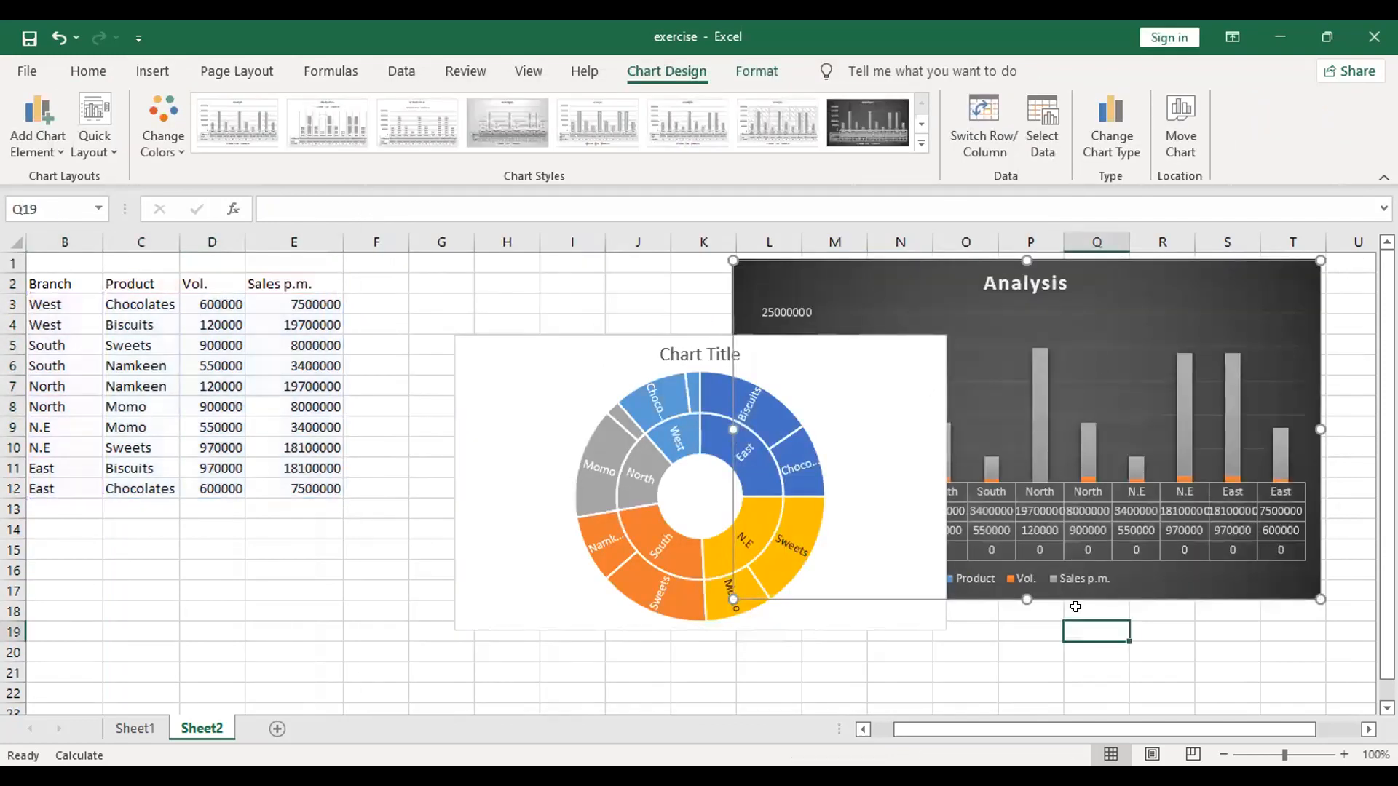
{"action": "left_click", "coordinate": [992, 255]}
{"action": "left_click_drag", "start_coordinate": [992, 255], "coordinate": [1195, 247]}
{"action": "left_click_drag", "start_coordinate": [776, 332], "coordinate": [693, 281]}
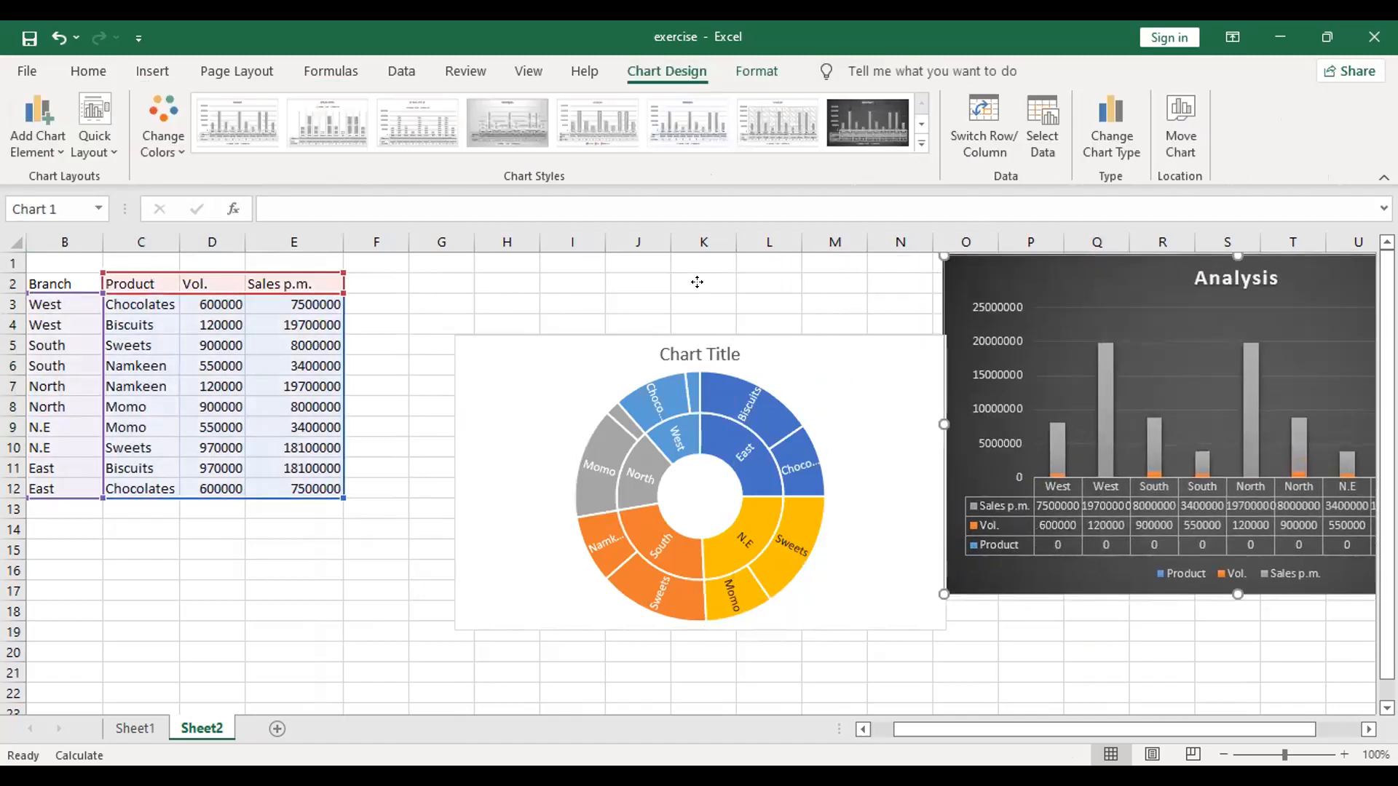
{"action": "mouse_move", "coordinate": [517, 514]}
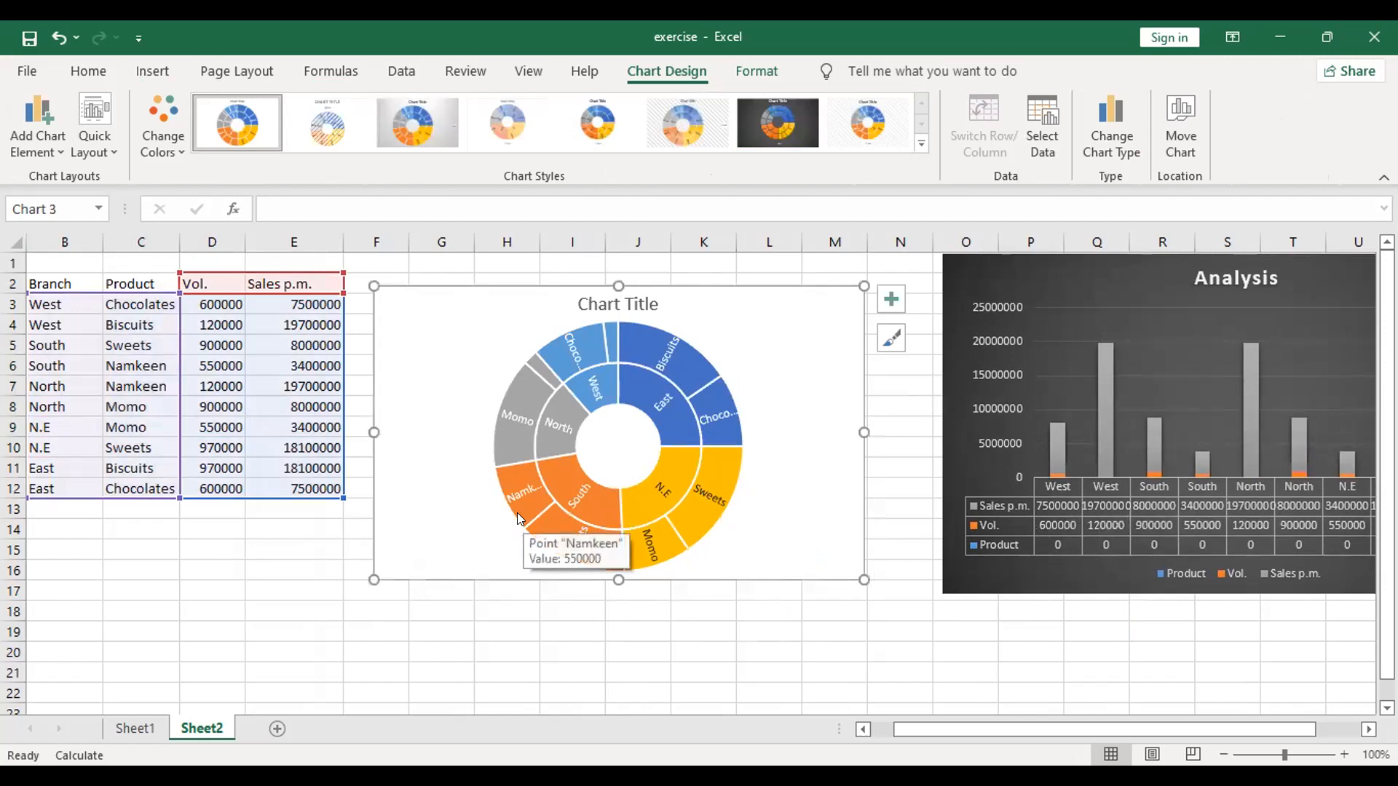
{"action": "left_click", "coordinate": [675, 482]}
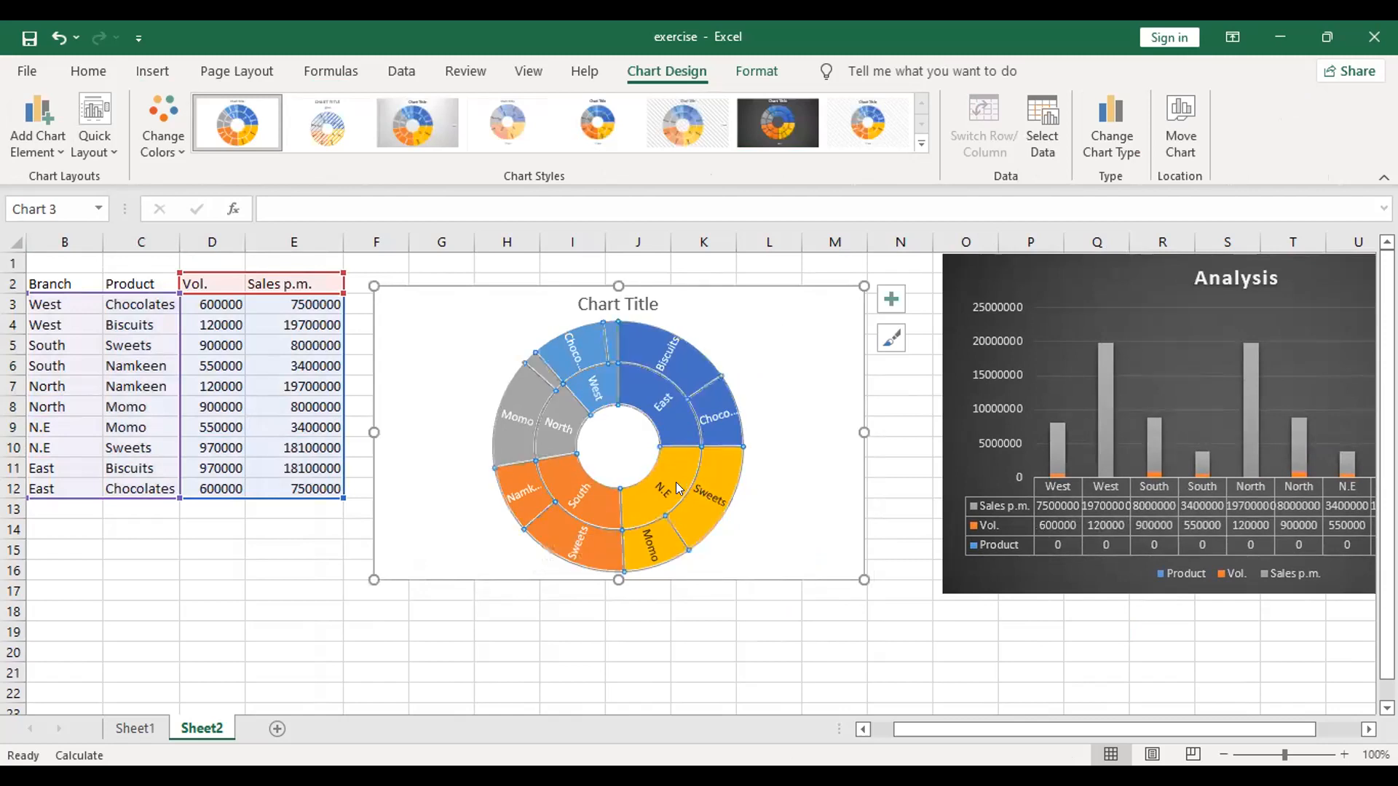
{"action": "left_click", "coordinate": [501, 623]}
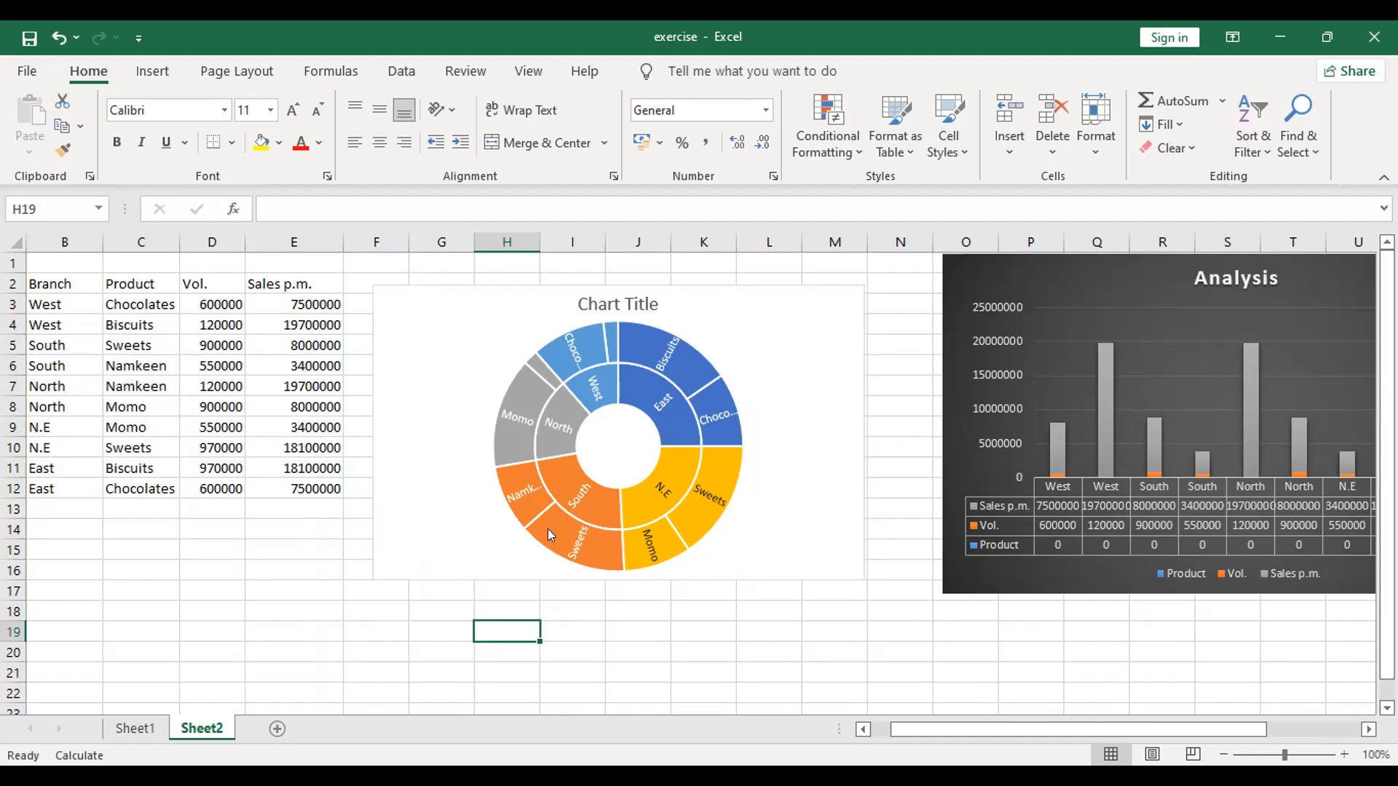
Step: Try the dark, hatched and plain chart styles on the sunburst chart, ending with the grey gradient style
{"action": "left_click", "coordinate": [559, 514]}
{"action": "mouse_move", "coordinate": [559, 515]}
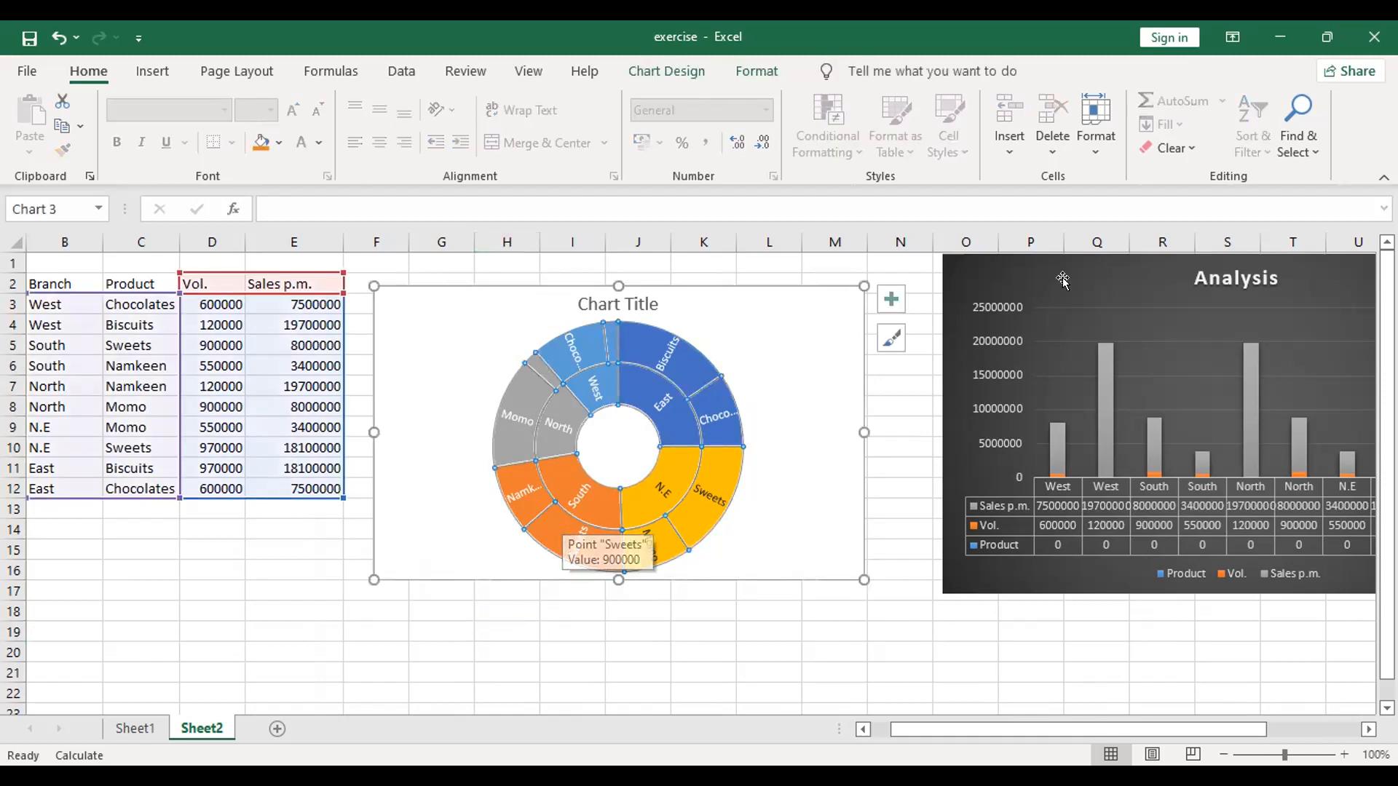
{"action": "left_click", "coordinate": [661, 61]}
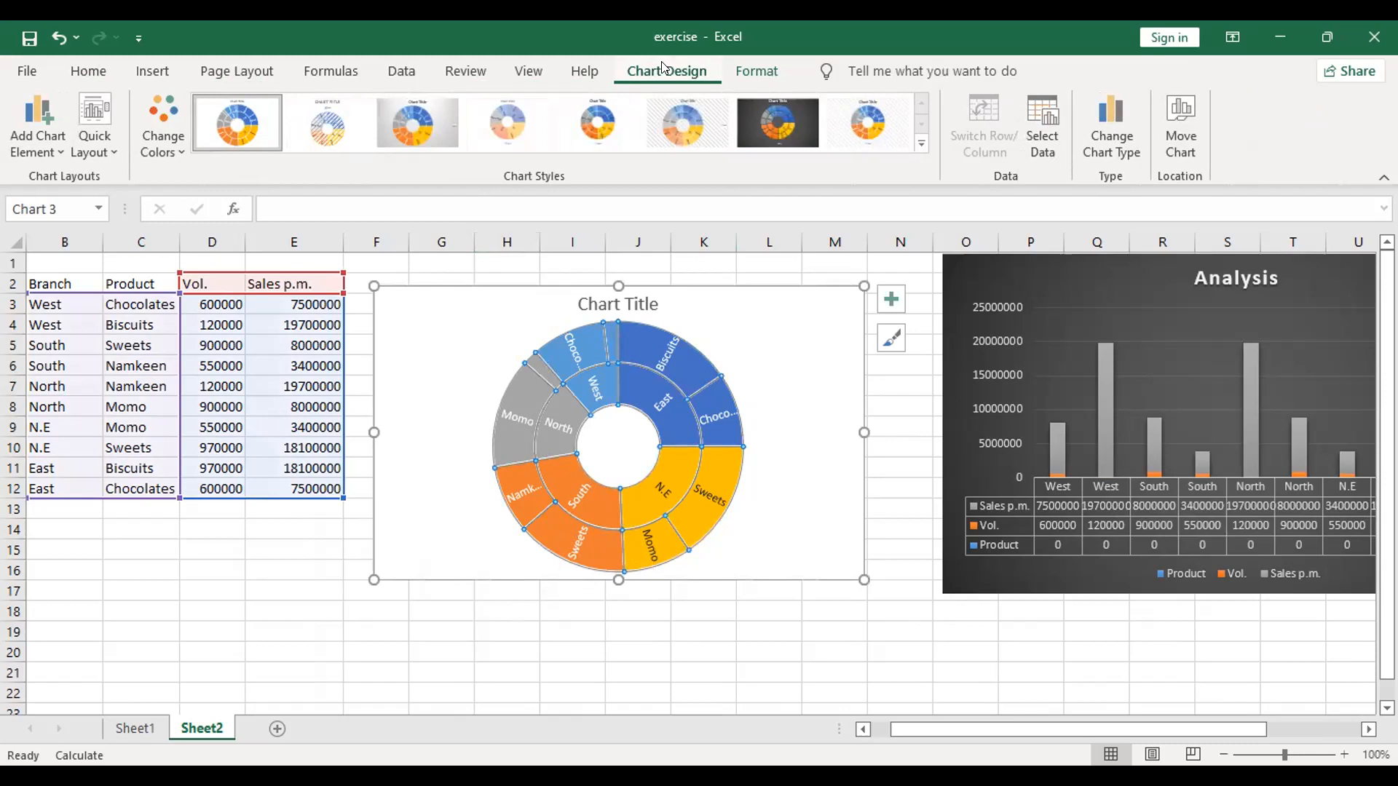
{"action": "left_click", "coordinate": [776, 122]}
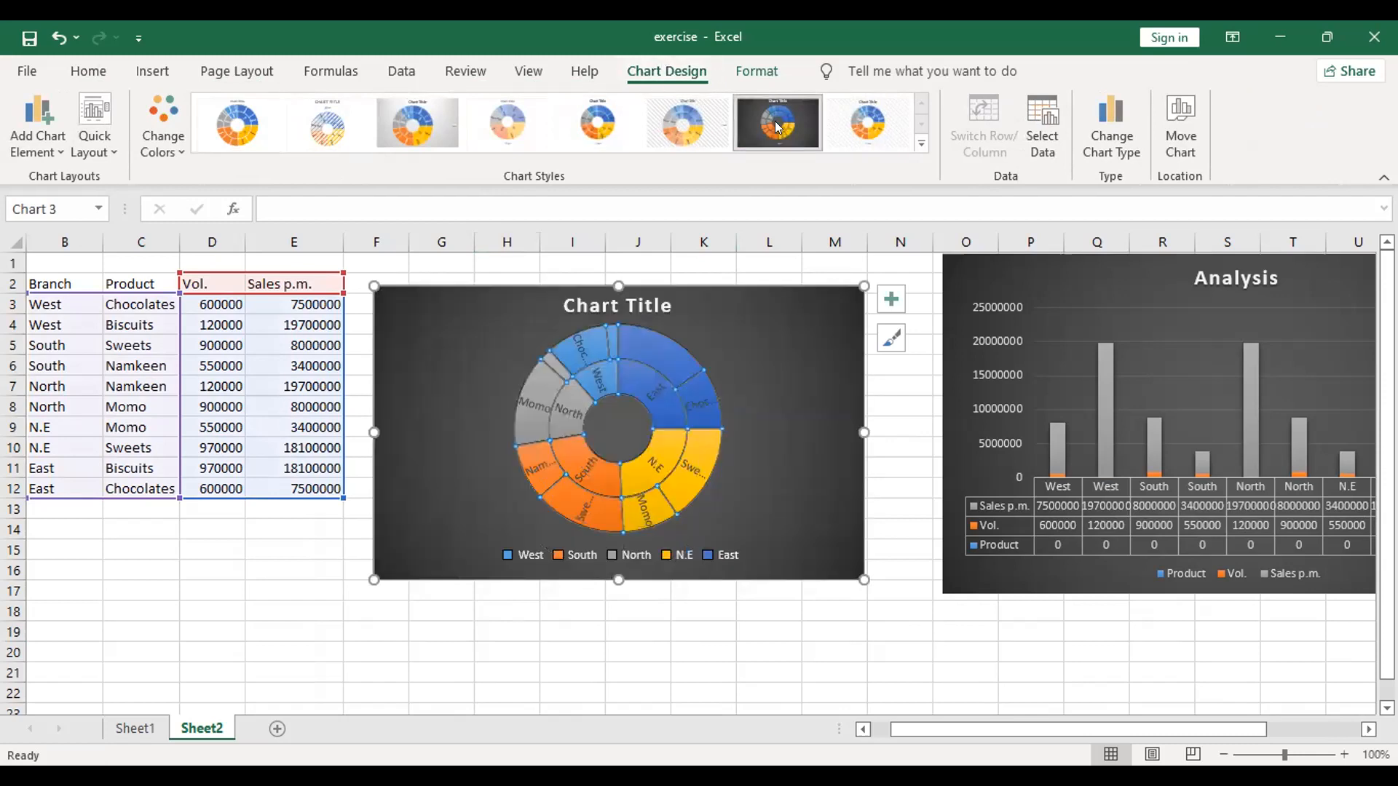
{"action": "left_click", "coordinate": [663, 141]}
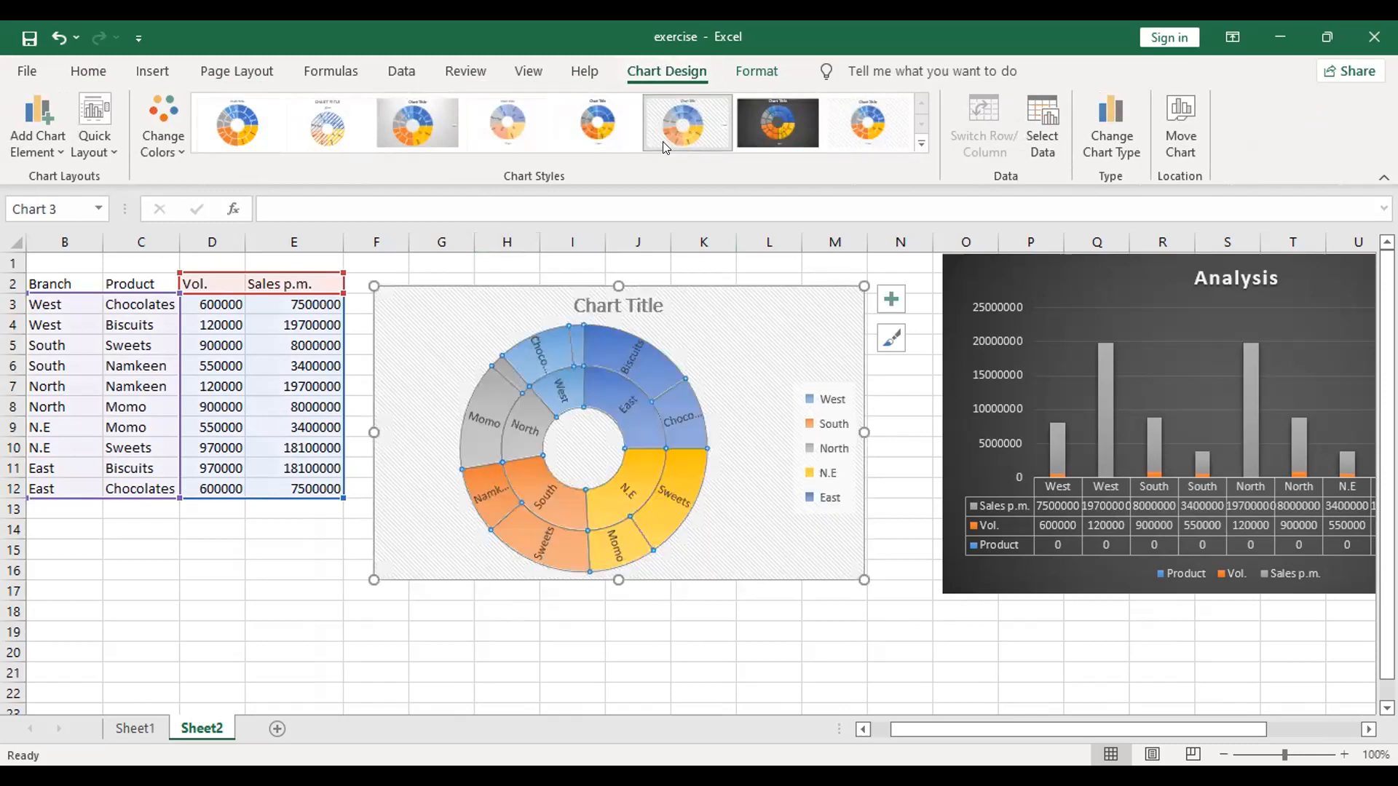
{"action": "left_click", "coordinate": [877, 128]}
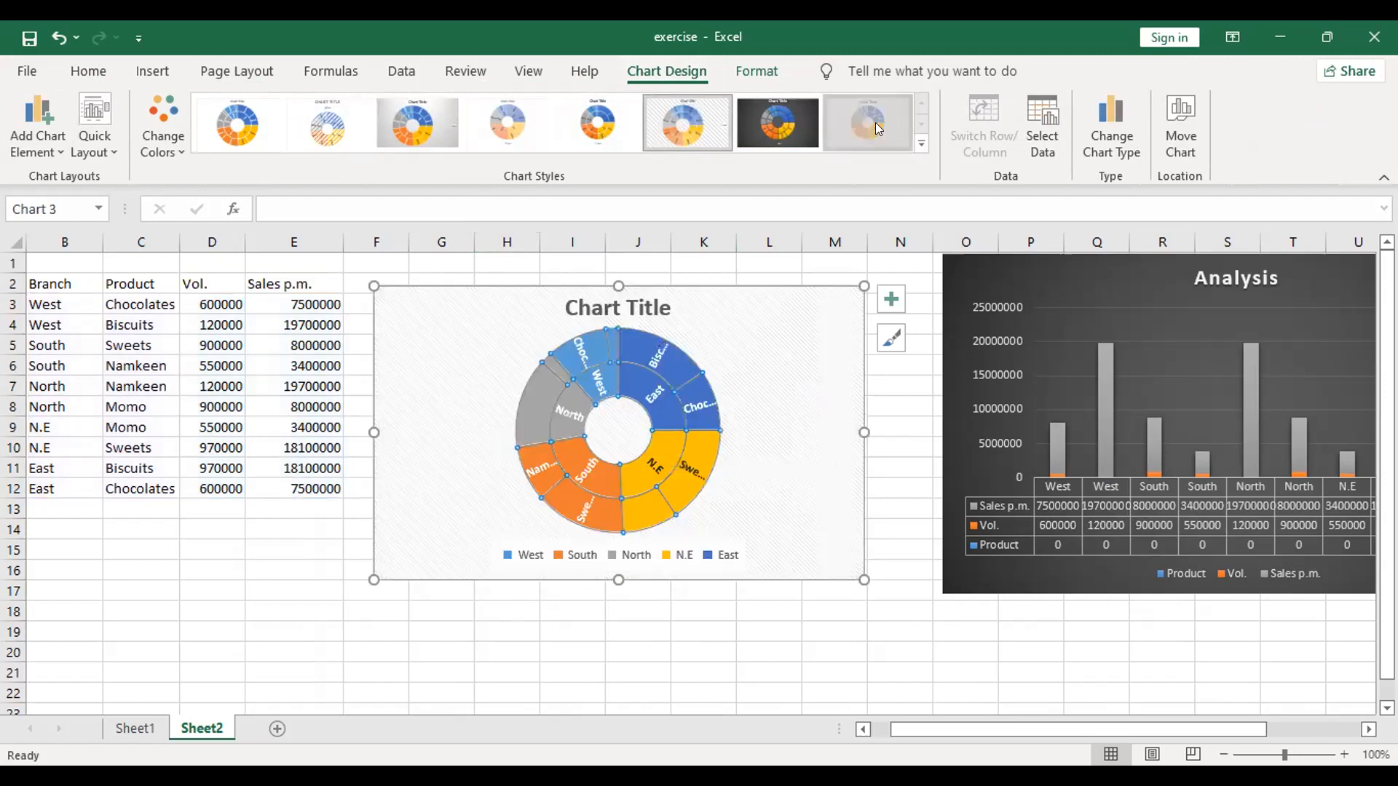
{"action": "left_click", "coordinate": [348, 134]}
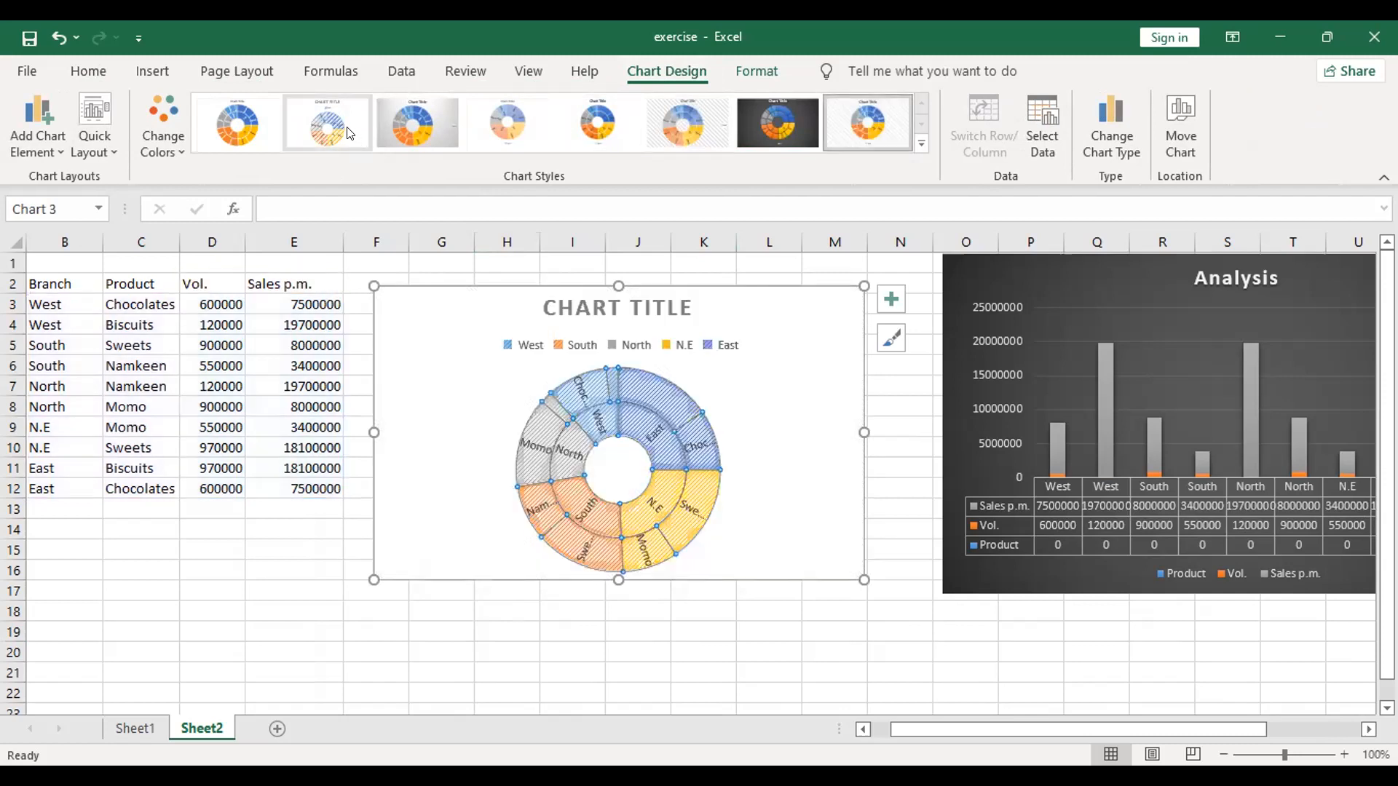
{"action": "left_click", "coordinate": [412, 122]}
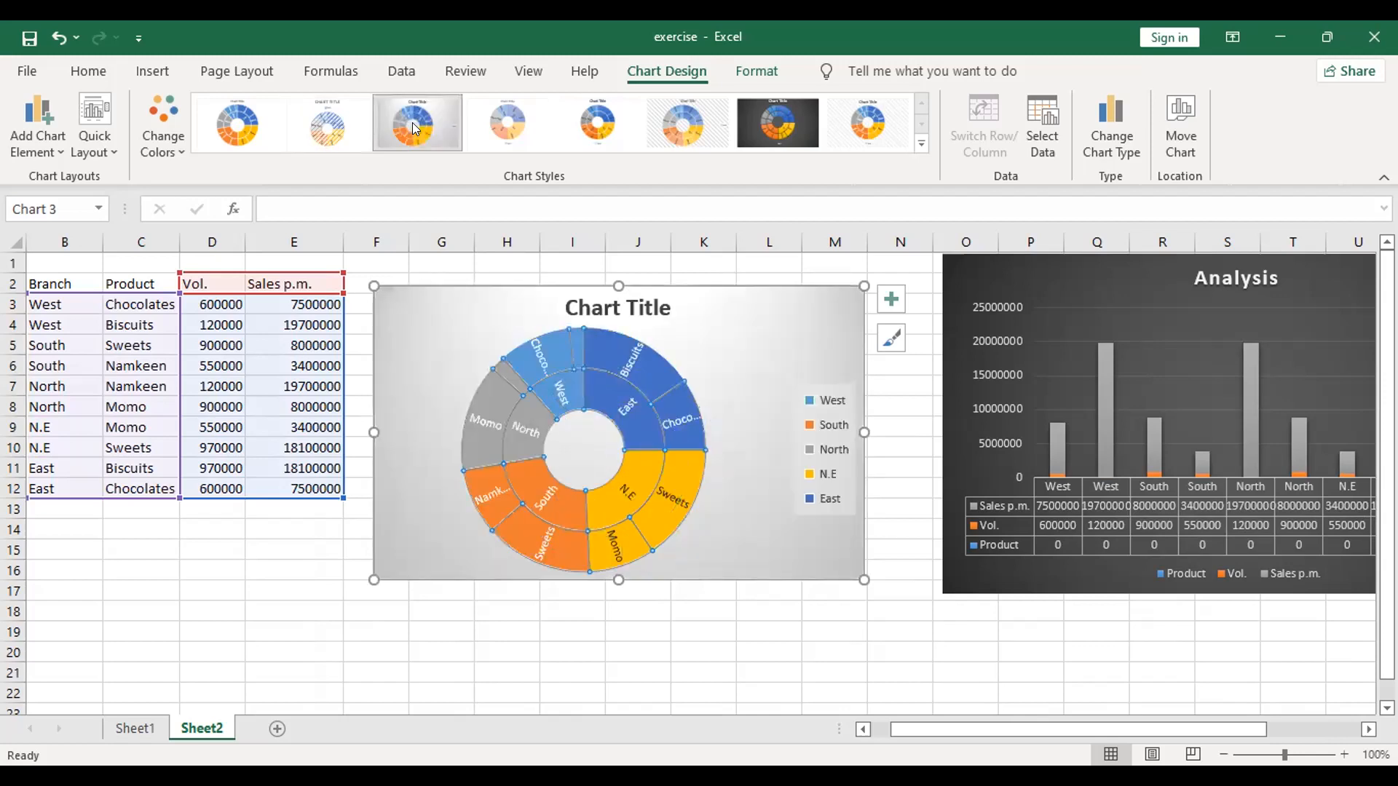
{"action": "left_click", "coordinate": [514, 669]}
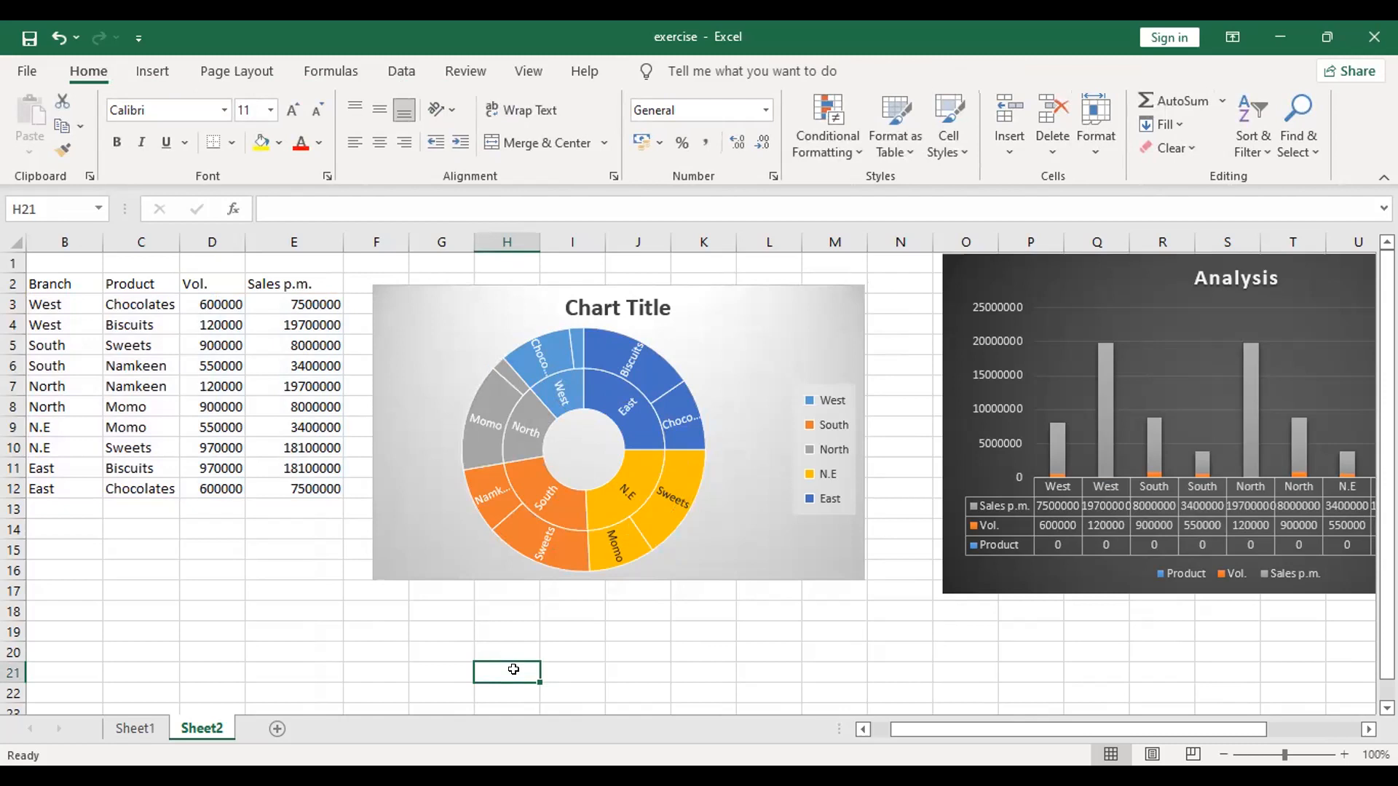
Step: Review the chart elements available for the sunburst chart, including the Chart Title, Data Labels and Legend placement options
{"action": "left_click", "coordinate": [568, 412]}
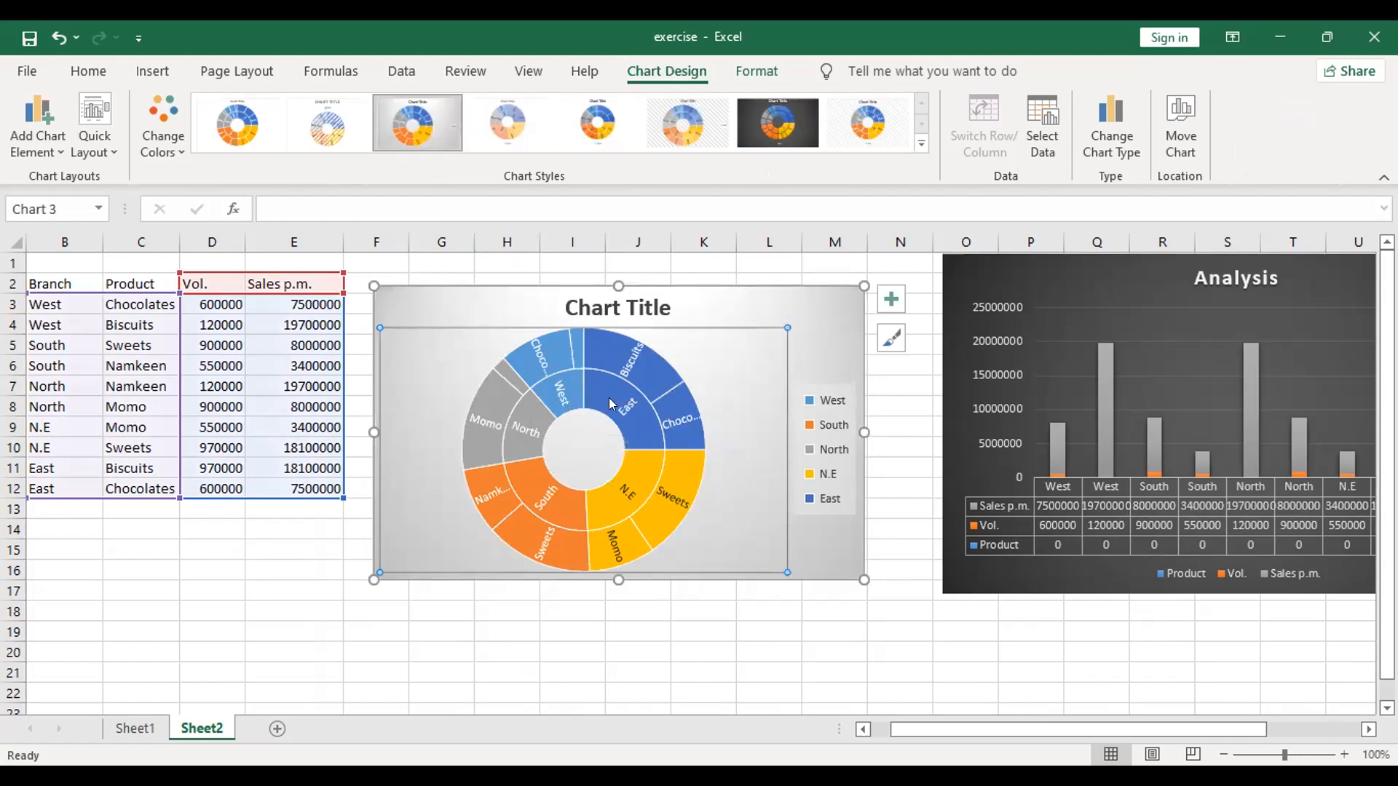
{"action": "left_click", "coordinate": [891, 299]}
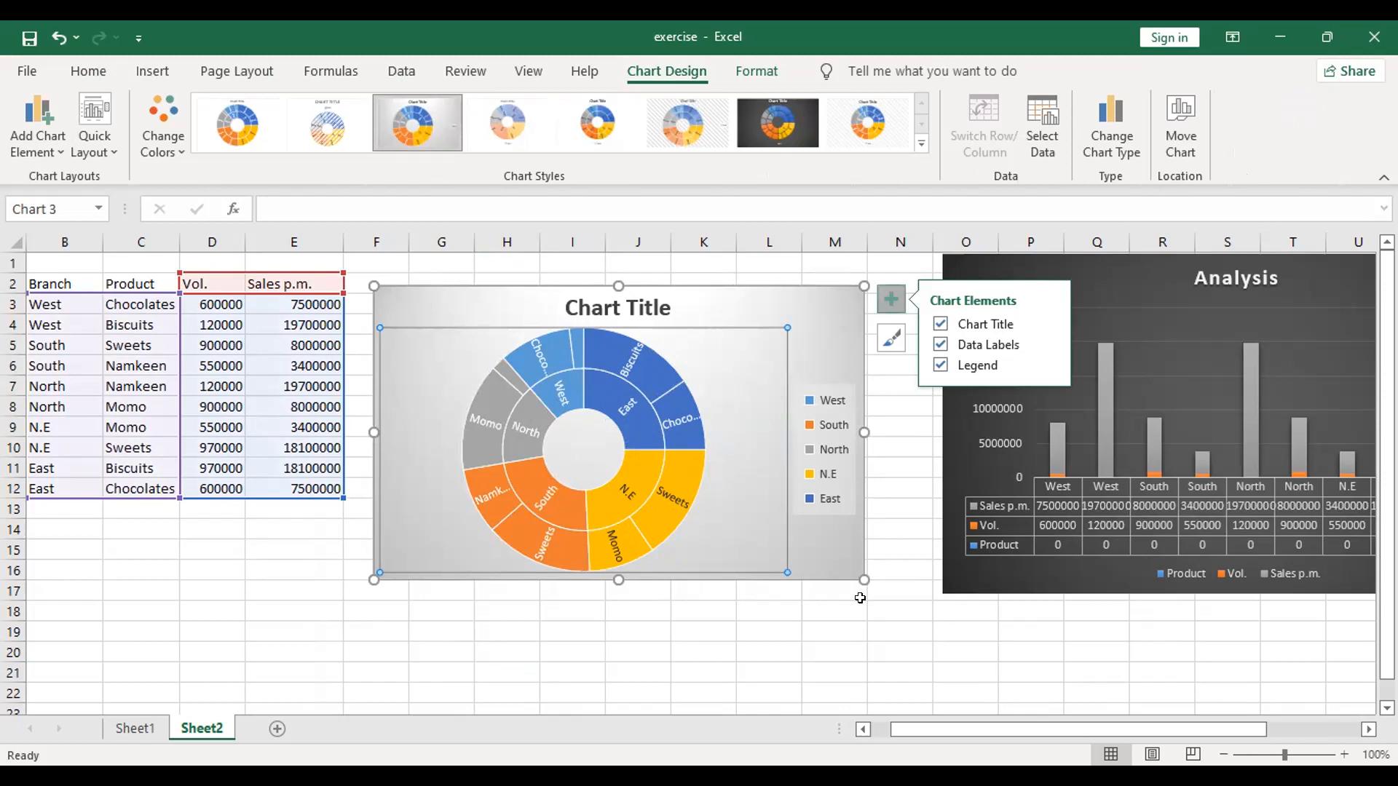
{"action": "left_click", "coordinate": [832, 665]}
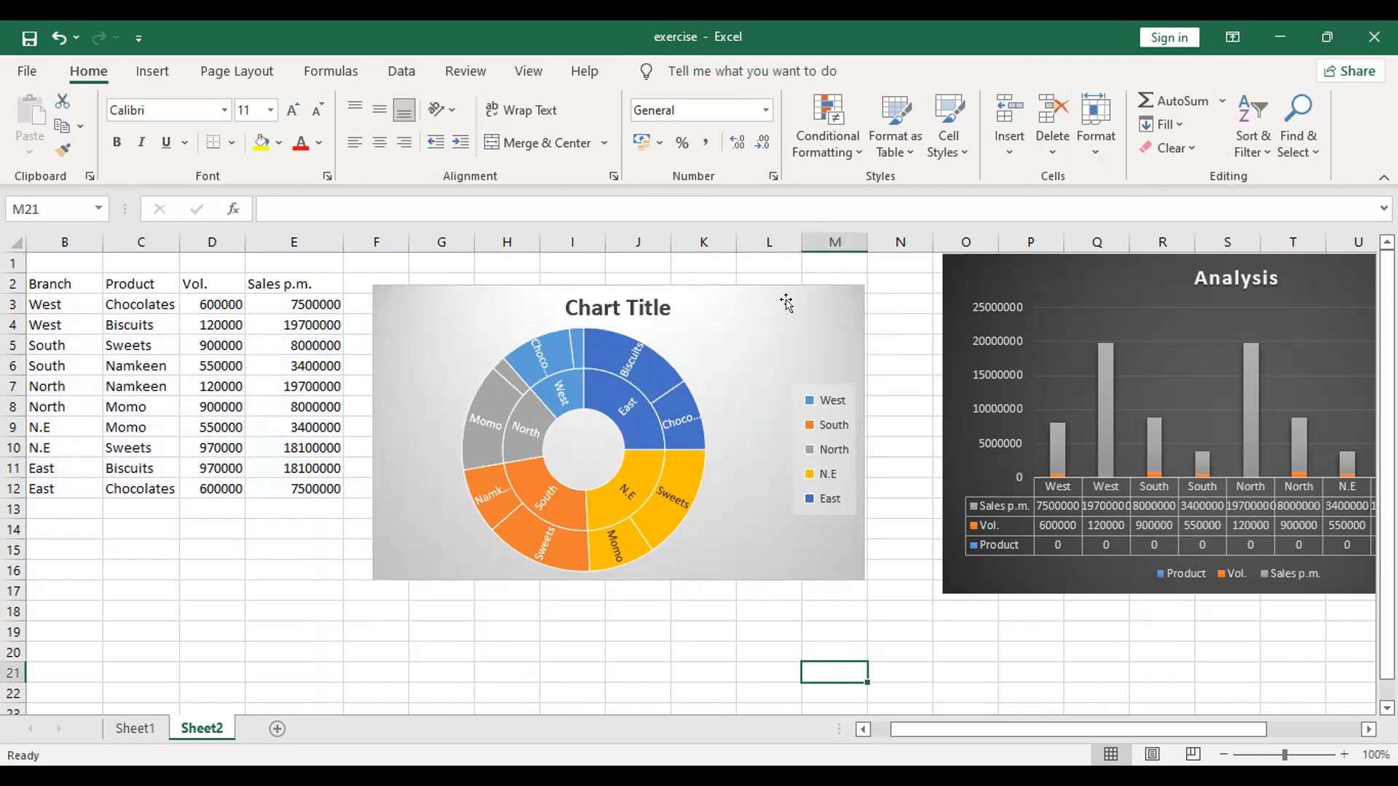
{"action": "left_click", "coordinate": [859, 306]}
{"action": "left_click", "coordinate": [890, 300]}
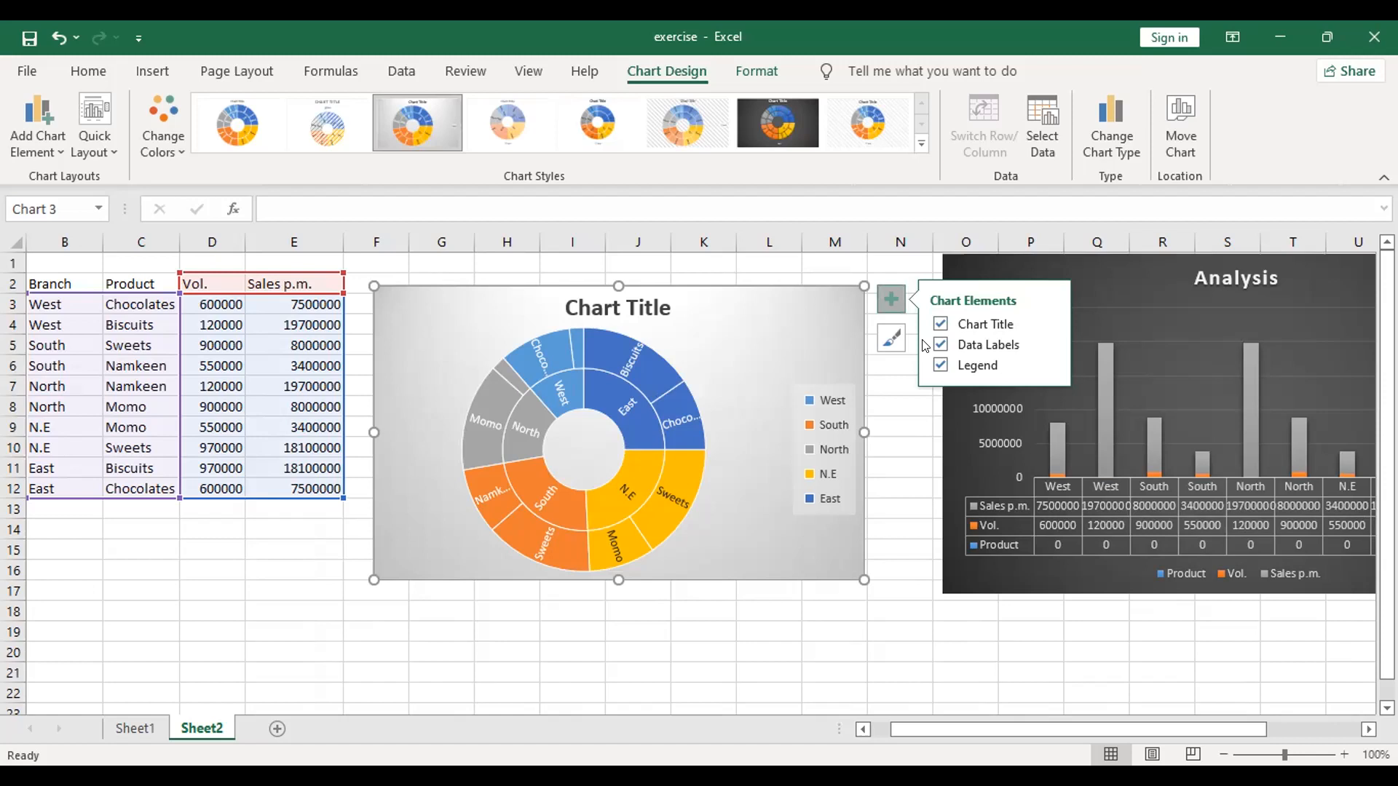
{"action": "left_click", "coordinate": [10, 125]}
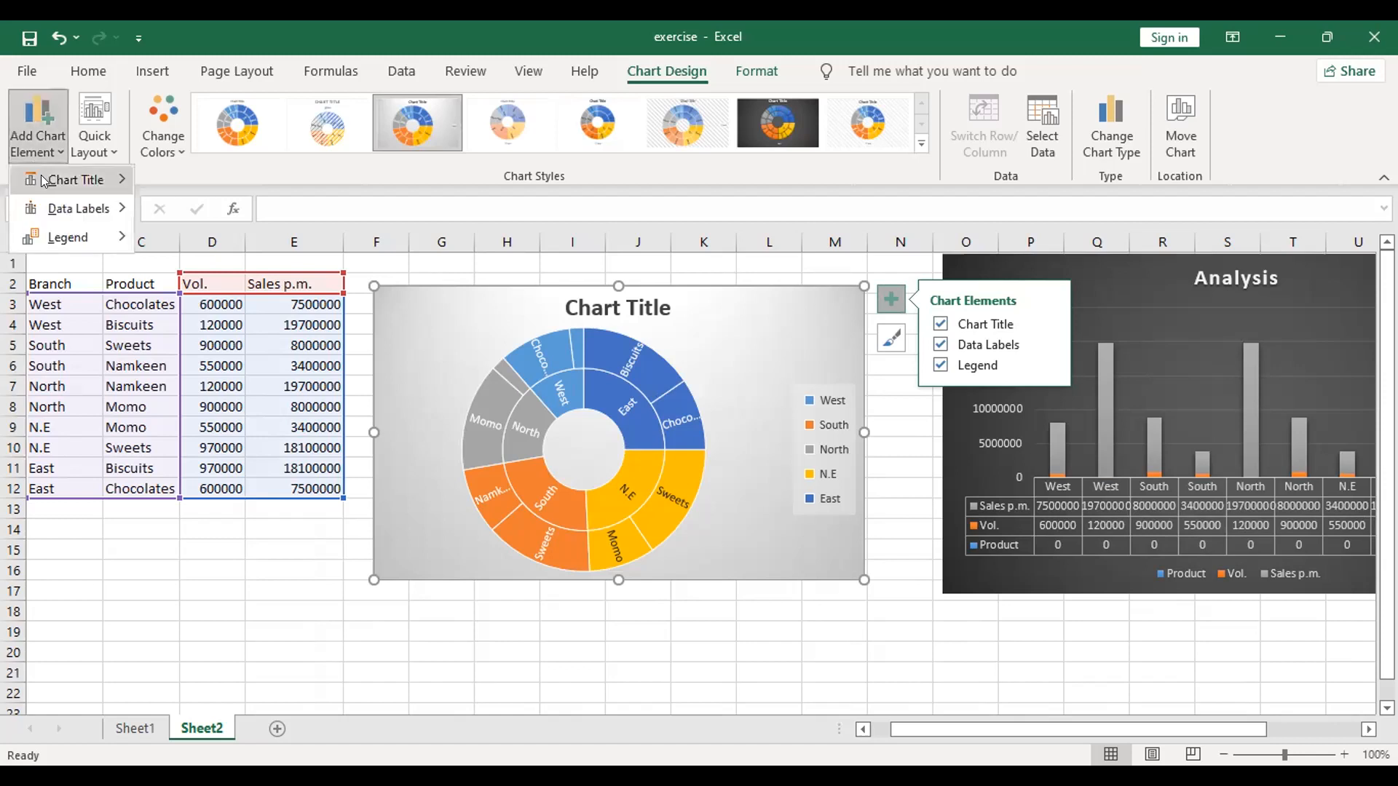
{"action": "mouse_move", "coordinate": [44, 181]}
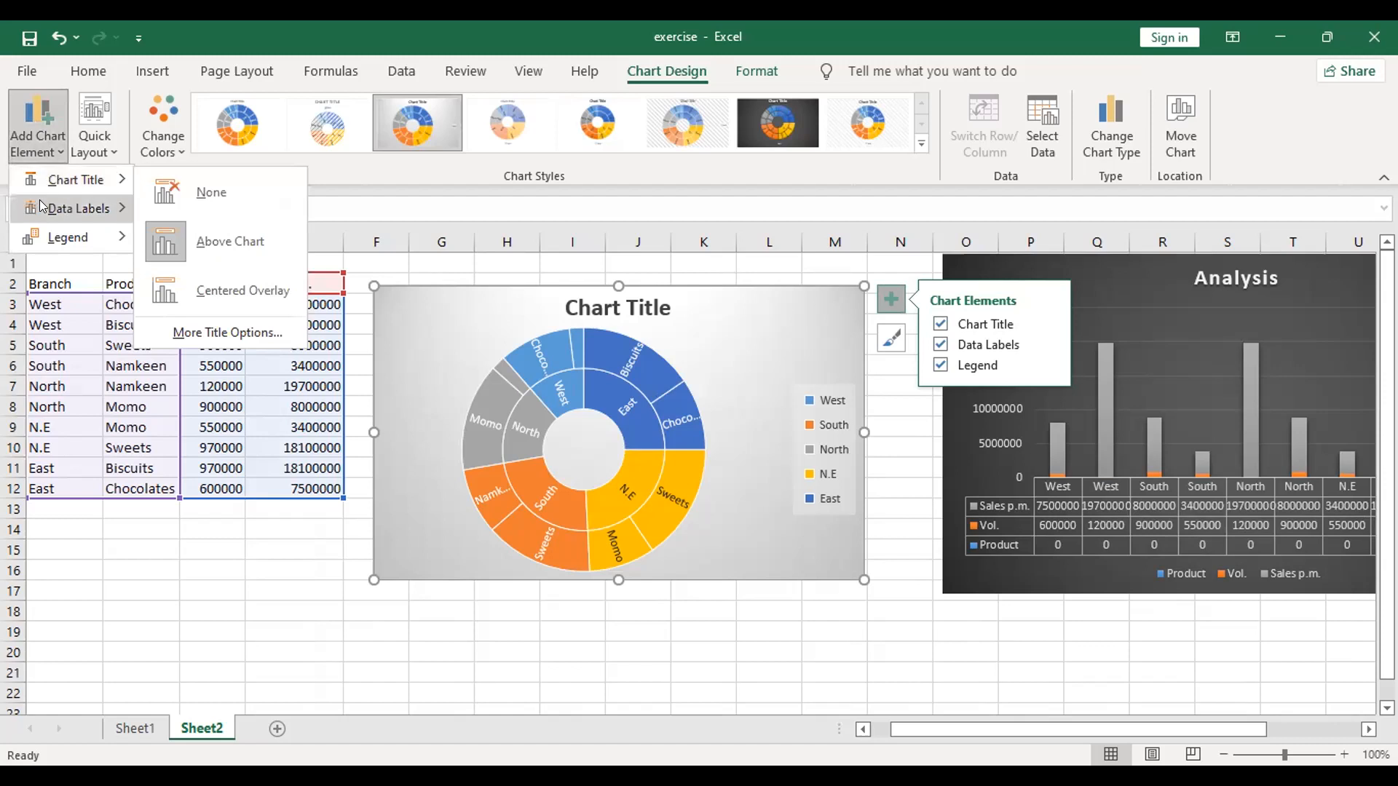
{"action": "mouse_move", "coordinate": [42, 207]}
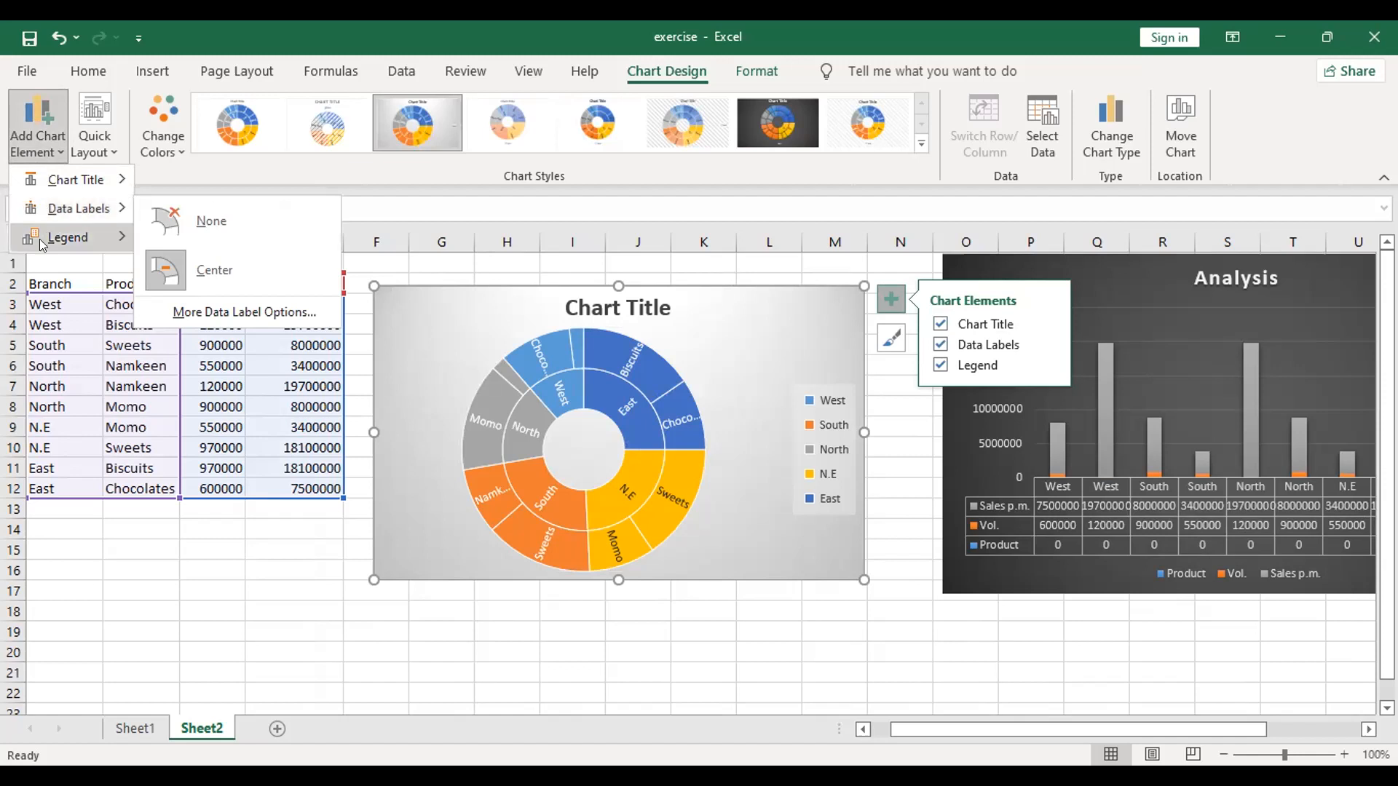
{"action": "mouse_move", "coordinate": [43, 246]}
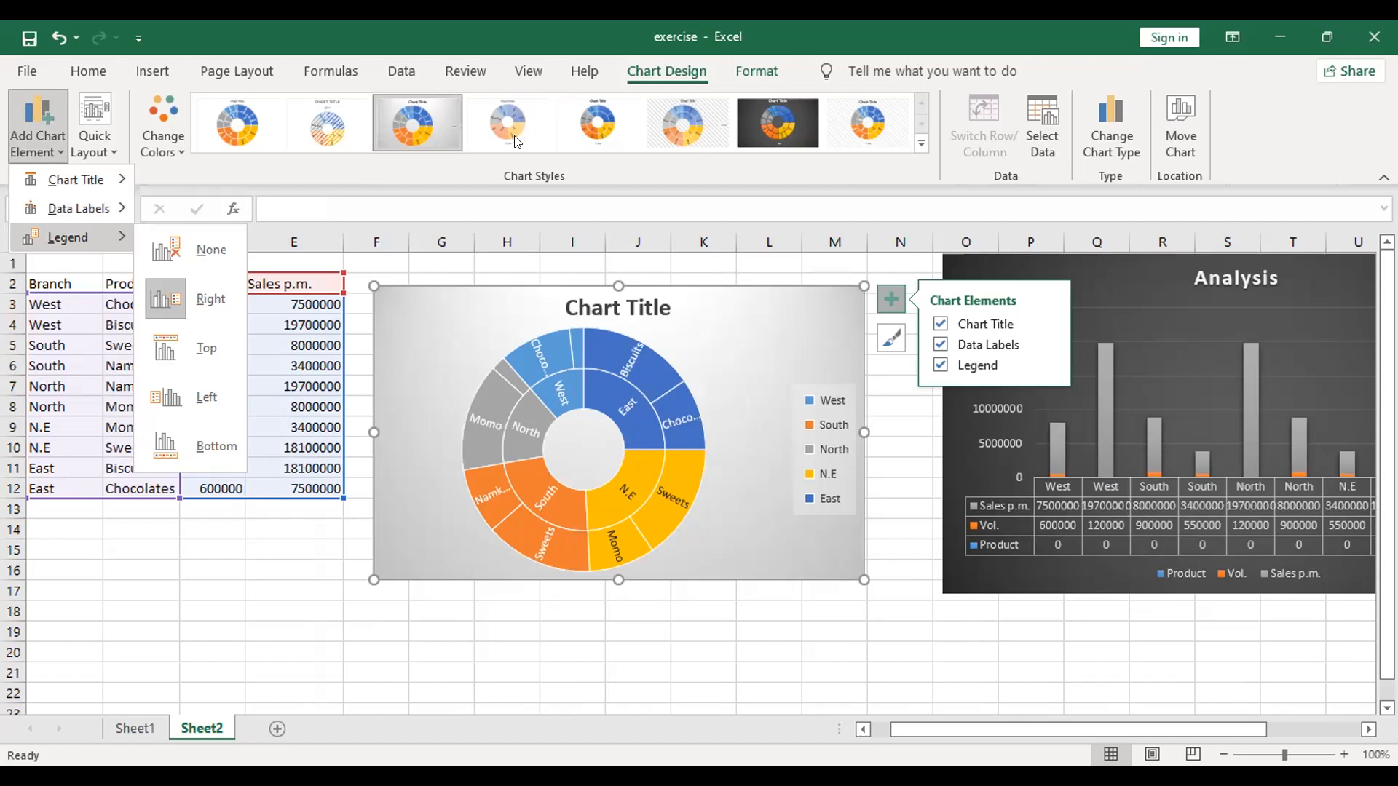
{"action": "left_click", "coordinate": [1103, 142]}
{"action": "key", "text": "Escape"}
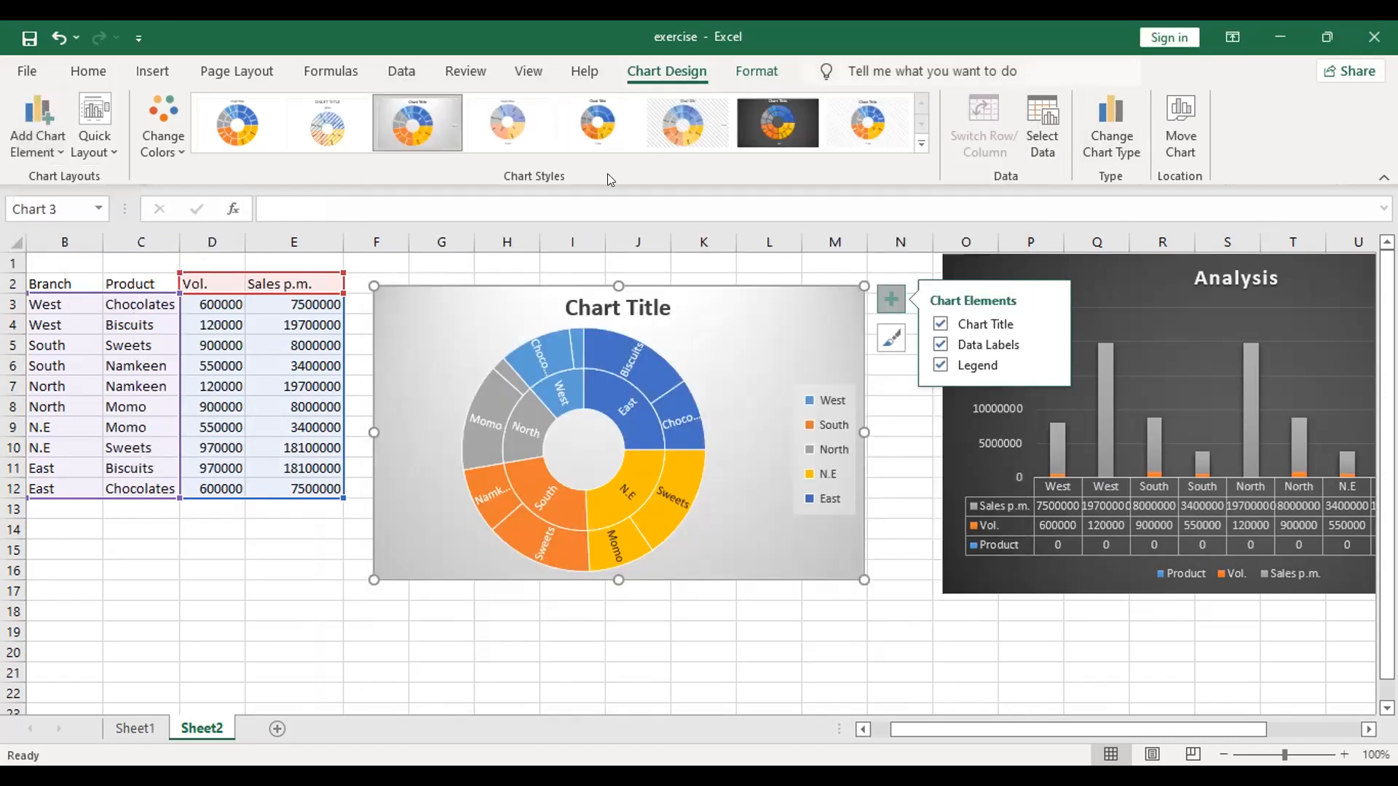
Step: Apply the last chart style, with the light hatched background and bottom legend, to the sunburst chart
{"action": "left_click", "coordinate": [613, 125]}
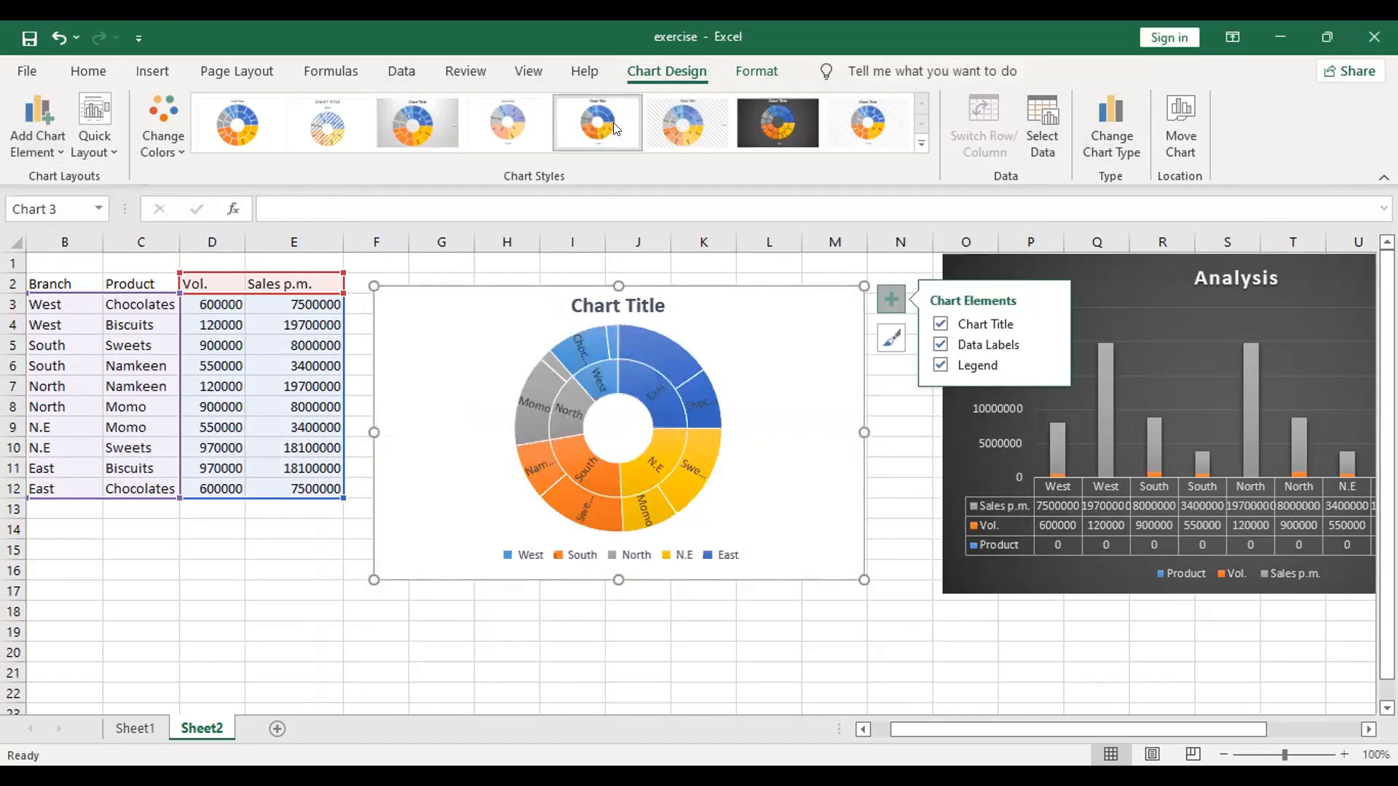
{"action": "left_click", "coordinate": [894, 139]}
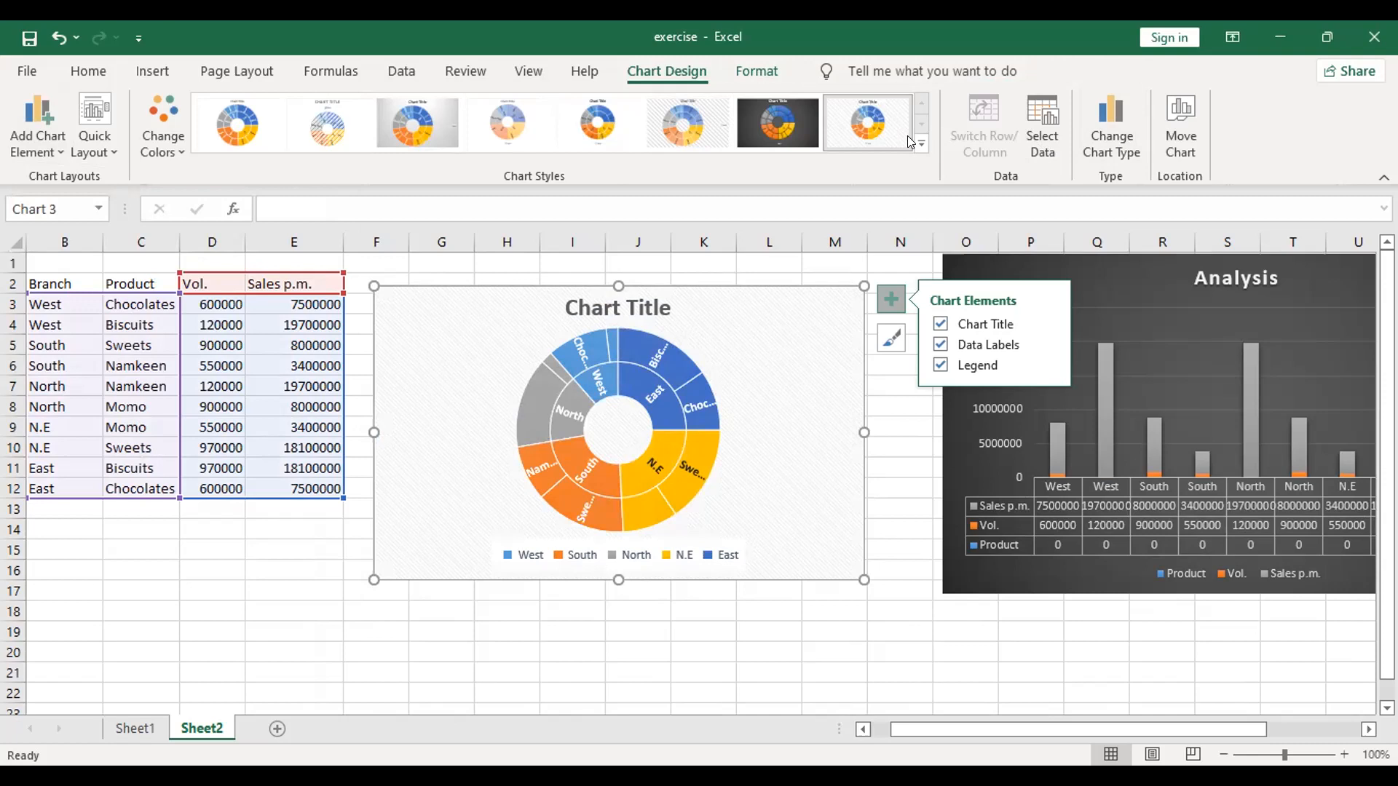
{"action": "left_click", "coordinate": [920, 141]}
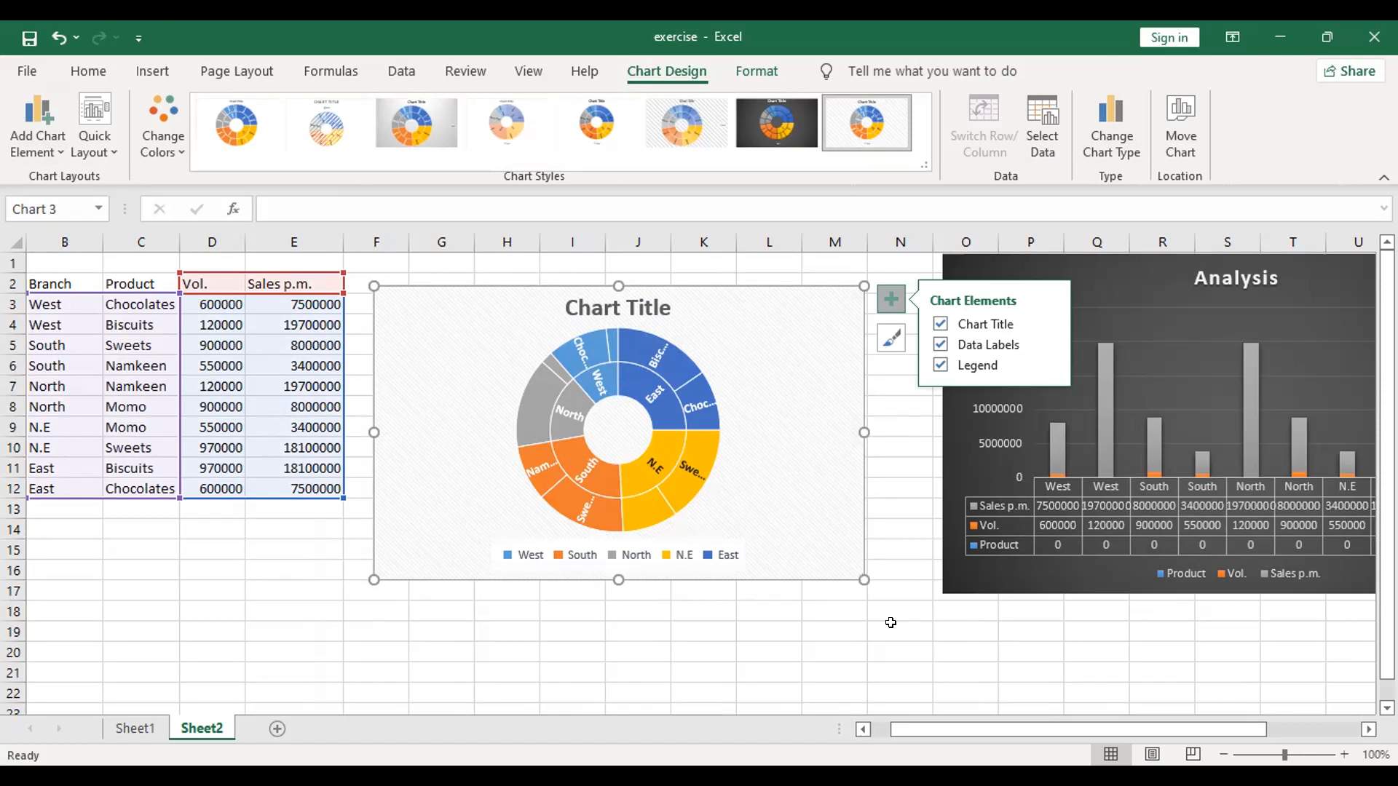
Step: Enlarge the sunburst chart in width and height so that more of its product labels fit in the segments
{"action": "left_click_drag", "start_coordinate": [859, 435], "coordinate": [908, 433]}
{"action": "left_click_drag", "start_coordinate": [636, 579], "coordinate": [612, 662]}
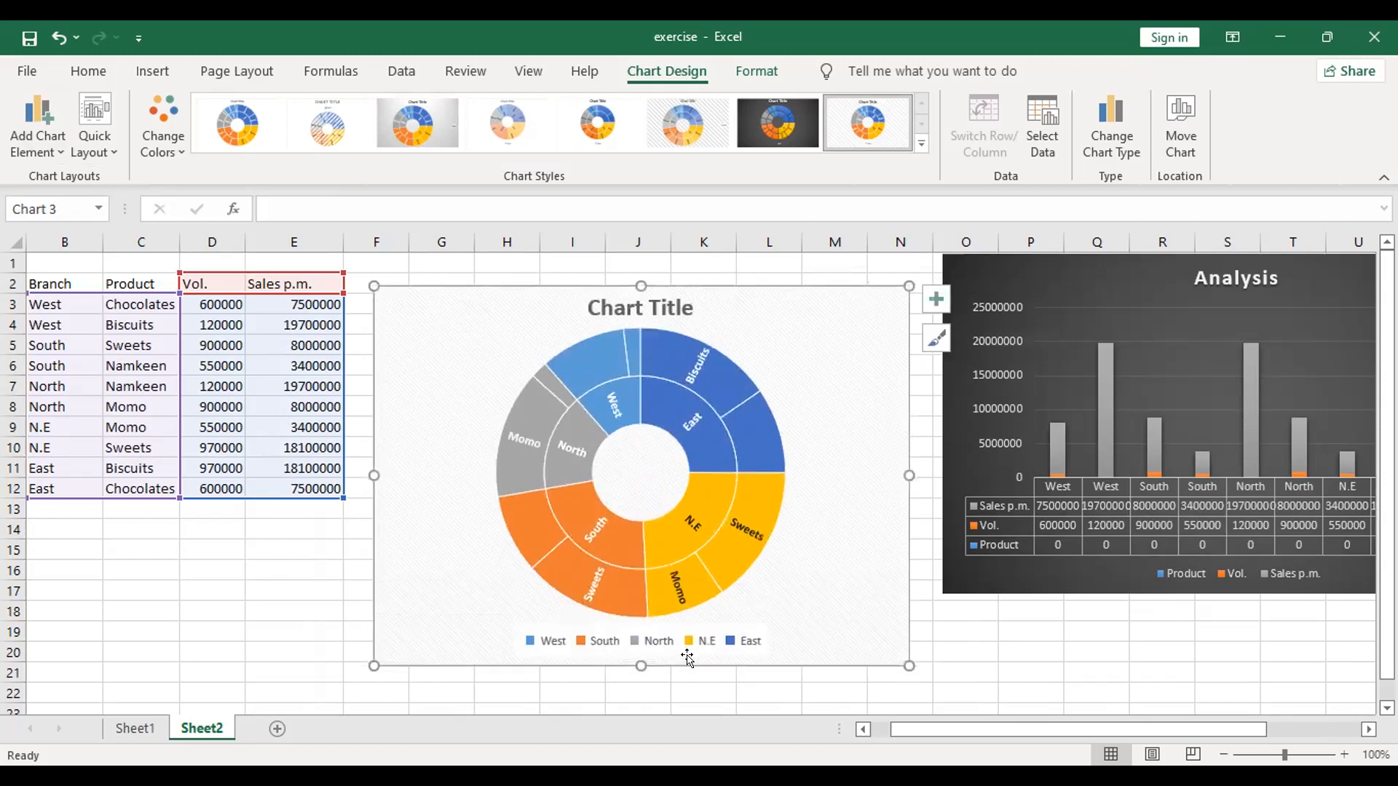
{"action": "left_click", "coordinate": [988, 682]}
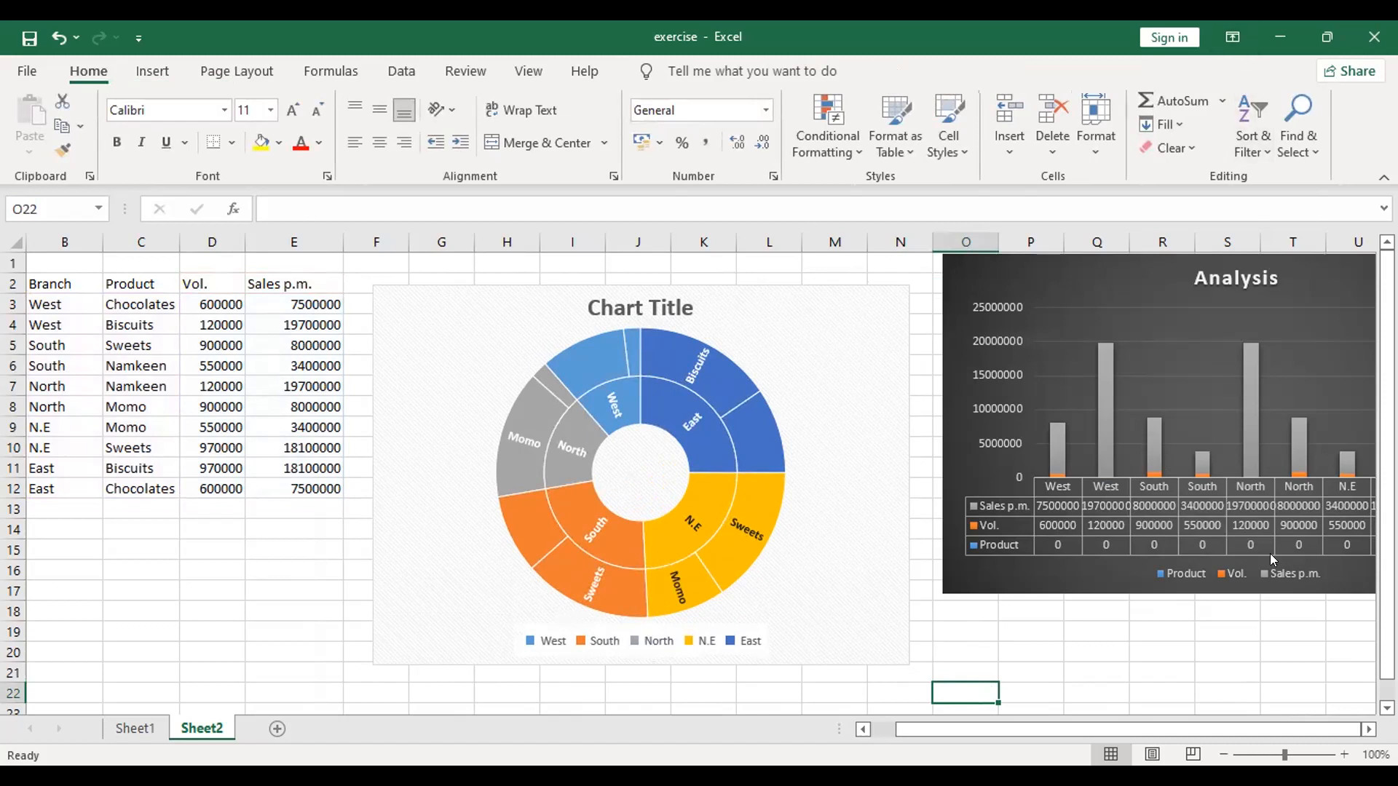
{"action": "left_click", "coordinate": [1008, 568]}
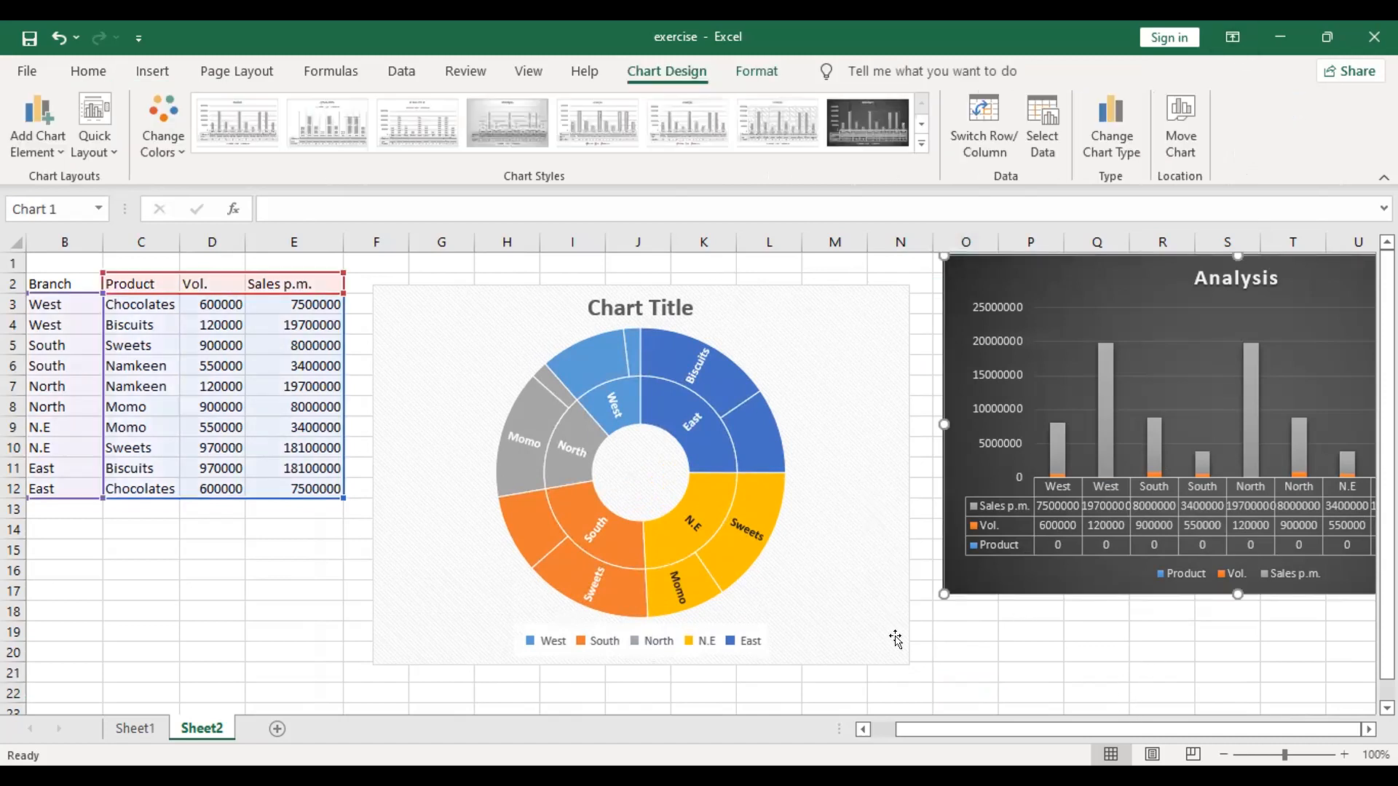
{"action": "left_click", "coordinate": [903, 655]}
{"action": "left_click_drag", "start_coordinate": [908, 664], "coordinate": [969, 683]}
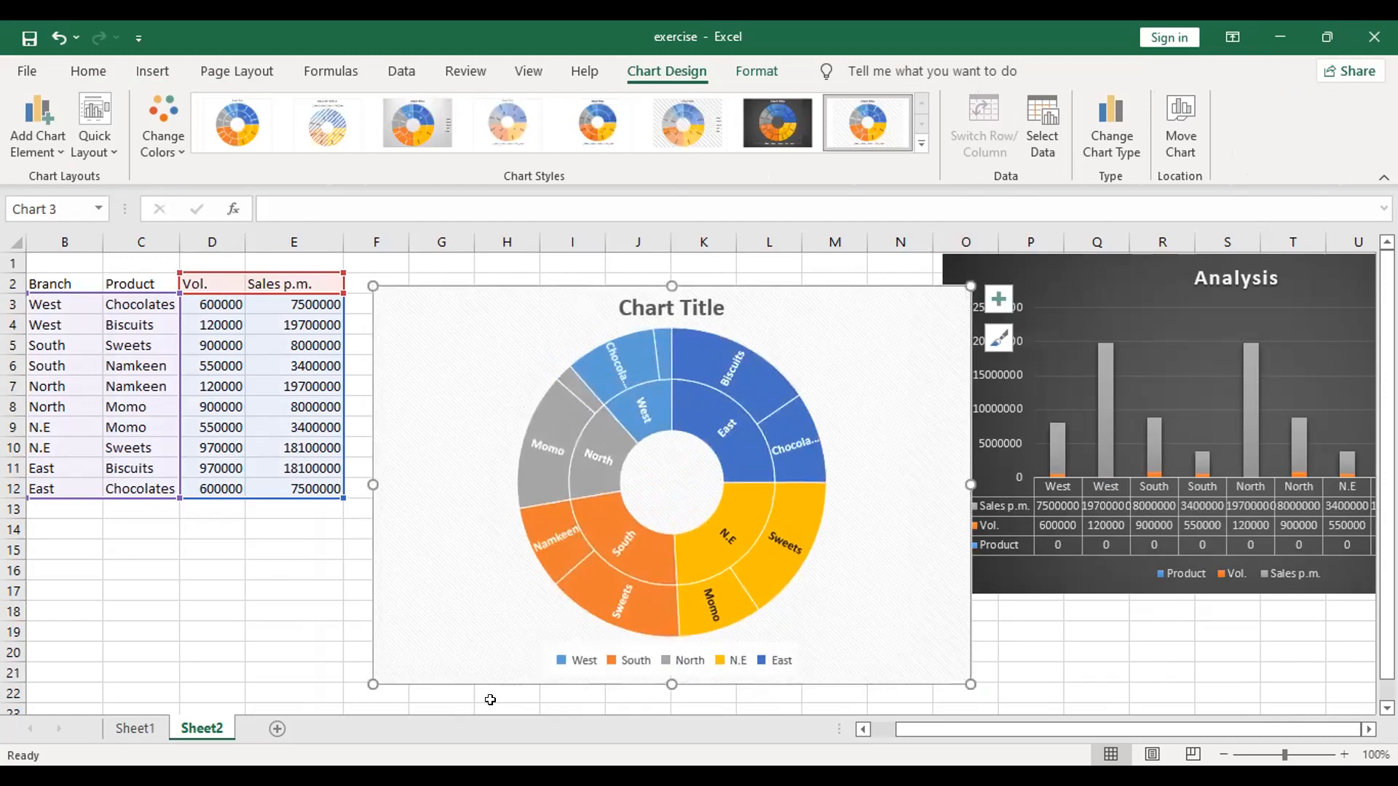
Step: Narrow the Analysis chart from its left edge to leave a gap beside the sunburst chart
{"action": "left_click", "coordinate": [1129, 326]}
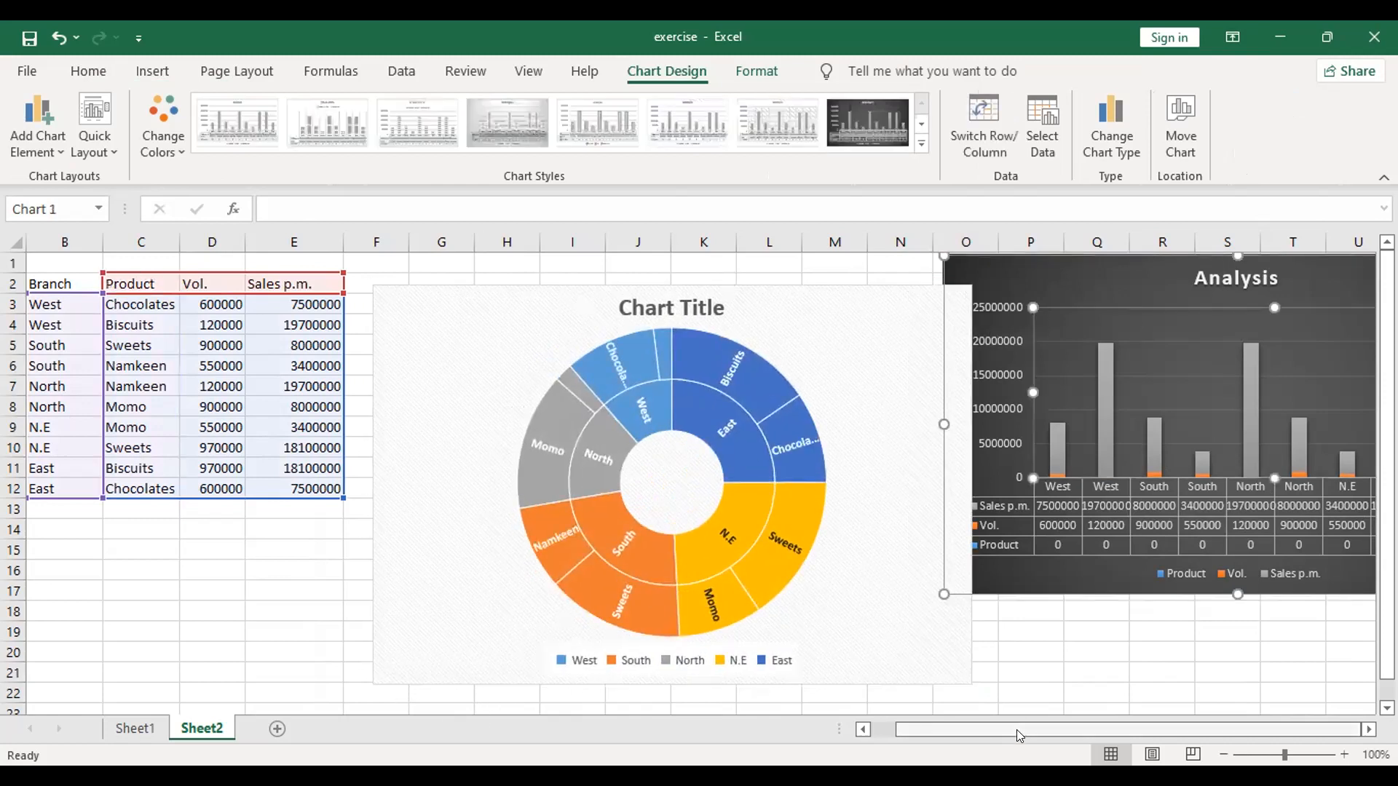
{"action": "left_click_drag", "start_coordinate": [927, 256], "coordinate": [1100, 262]}
{"action": "left_click", "coordinate": [883, 587]}
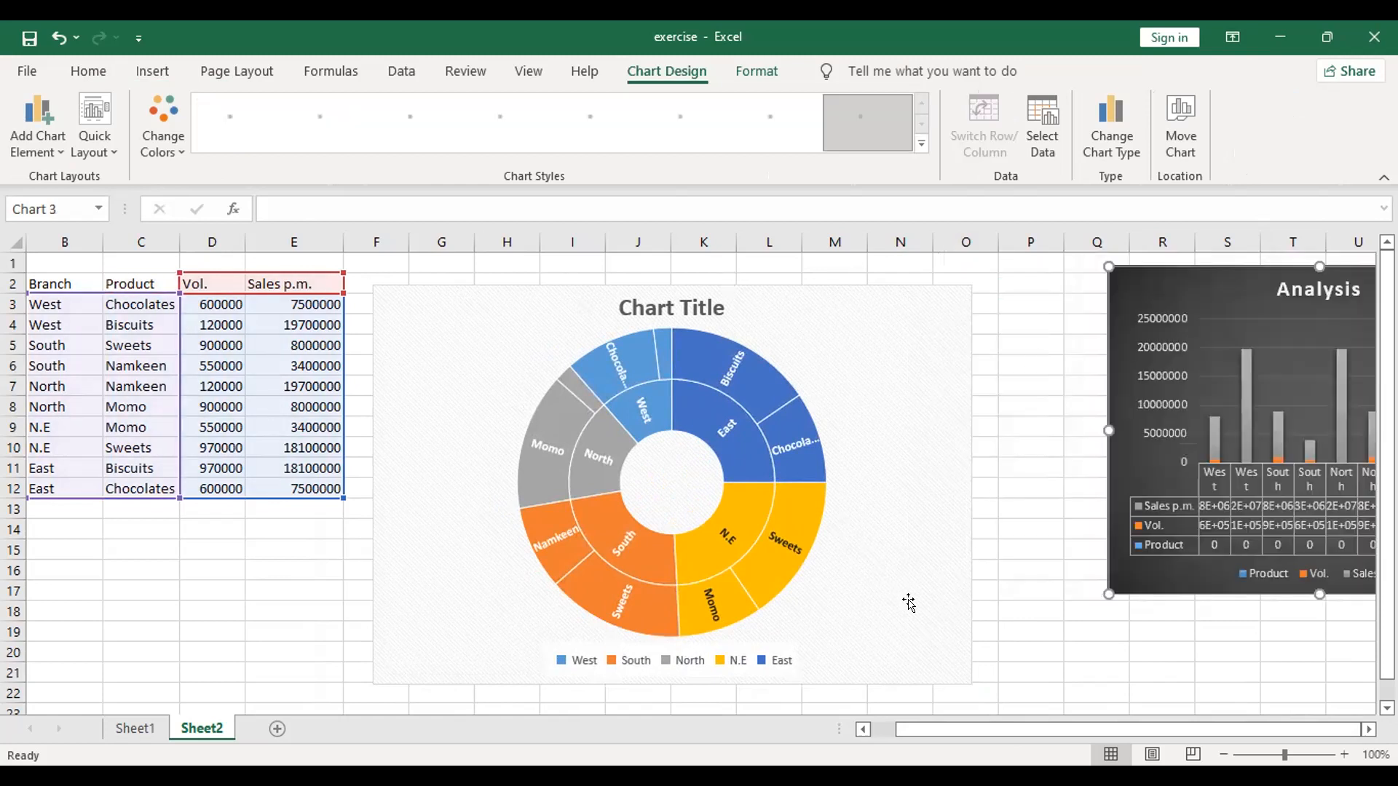
{"action": "left_click", "coordinate": [1009, 465]}
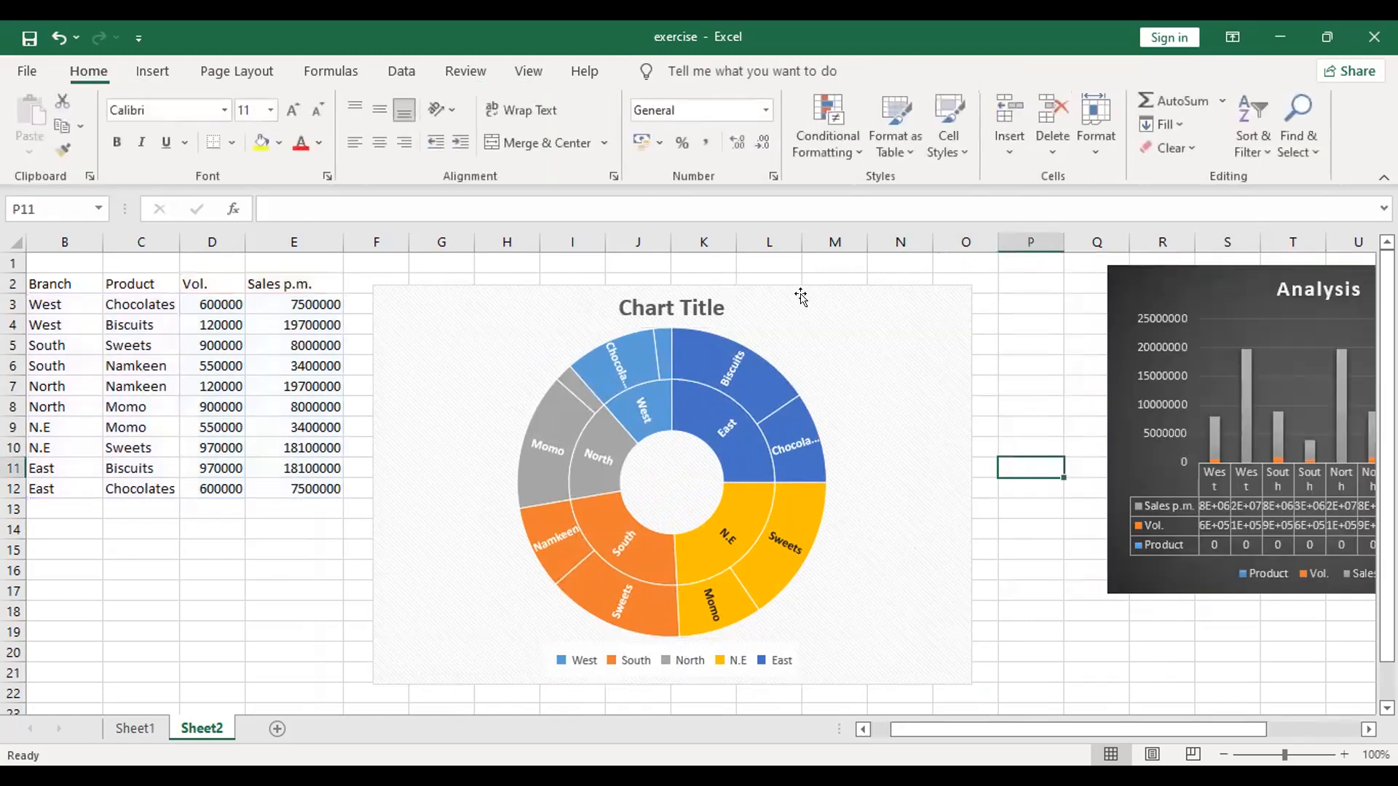
Step: Enlarge the sunburst chart further from its lower-left corner and right edge to fit all the product labels
{"action": "left_click", "coordinate": [514, 680]}
{"action": "left_click_drag", "start_coordinate": [373, 685], "coordinate": [275, 730]}
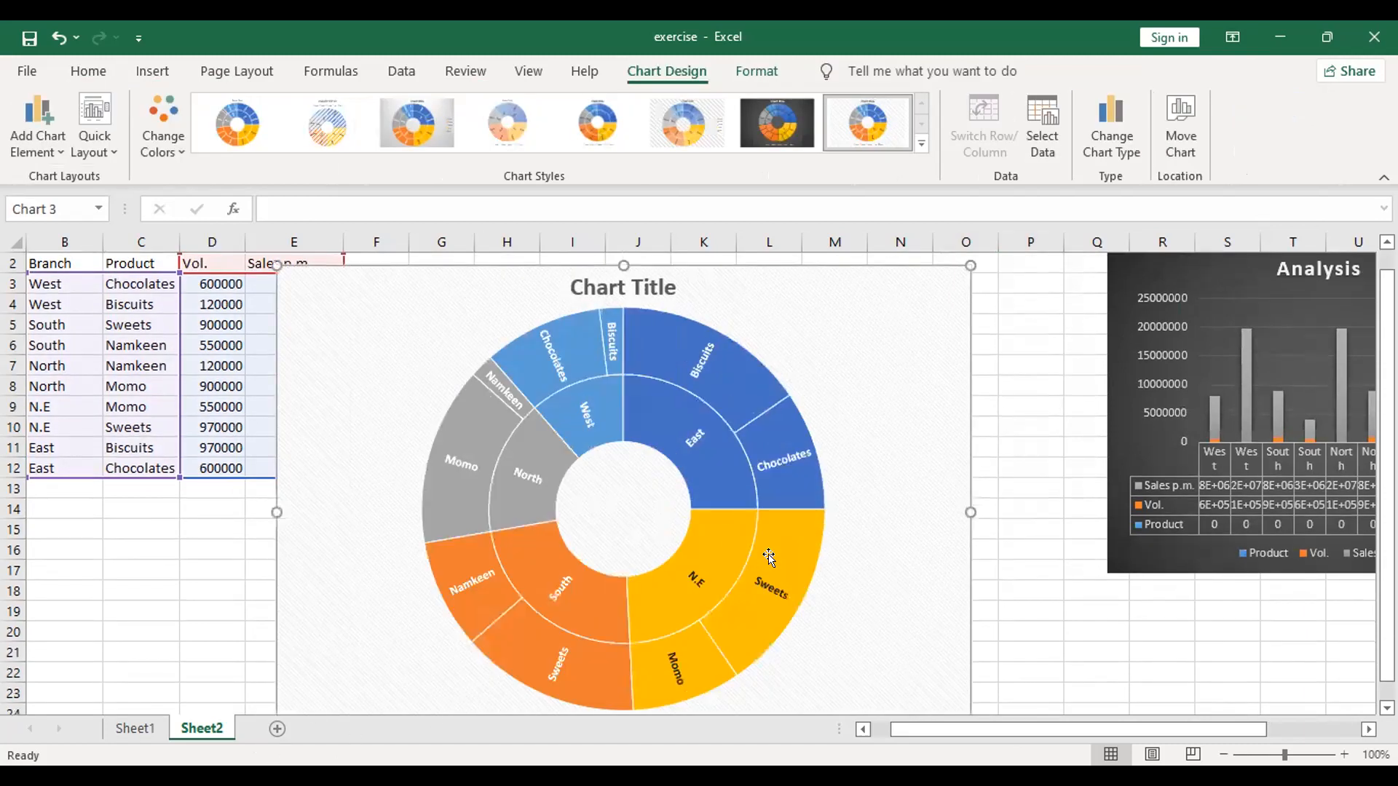
{"action": "scroll", "coordinate": [768, 555], "scroll_direction": "down", "scroll_amount": 3}
{"action": "left_click_drag", "start_coordinate": [965, 576], "coordinate": [1029, 585]}
{"action": "scroll", "coordinate": [849, 521], "scroll_direction": "up", "scroll_amount": 3}
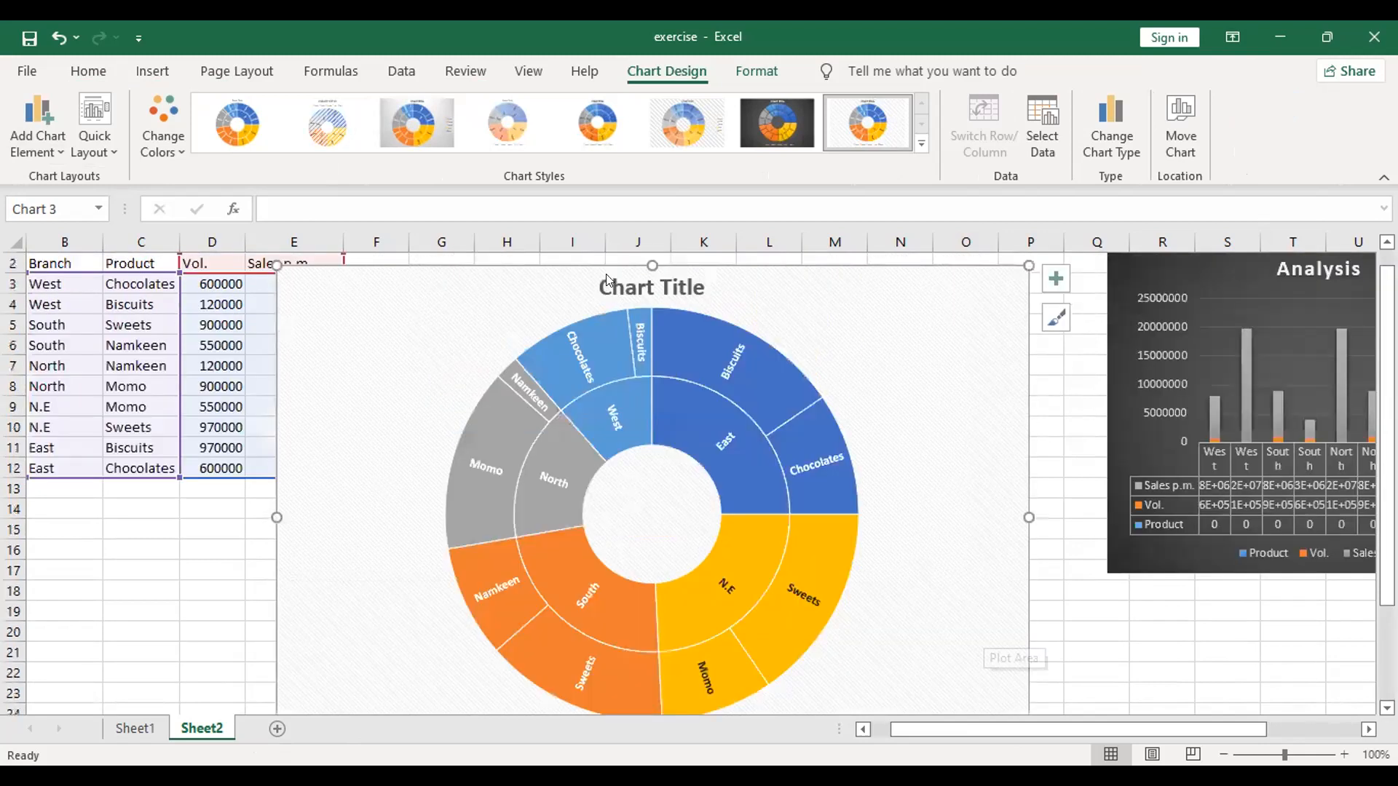
{"action": "left_click_drag", "start_coordinate": [604, 267], "coordinate": [709, 370]}
{"action": "scroll", "coordinate": [711, 377], "scroll_direction": "down", "scroll_amount": 4}
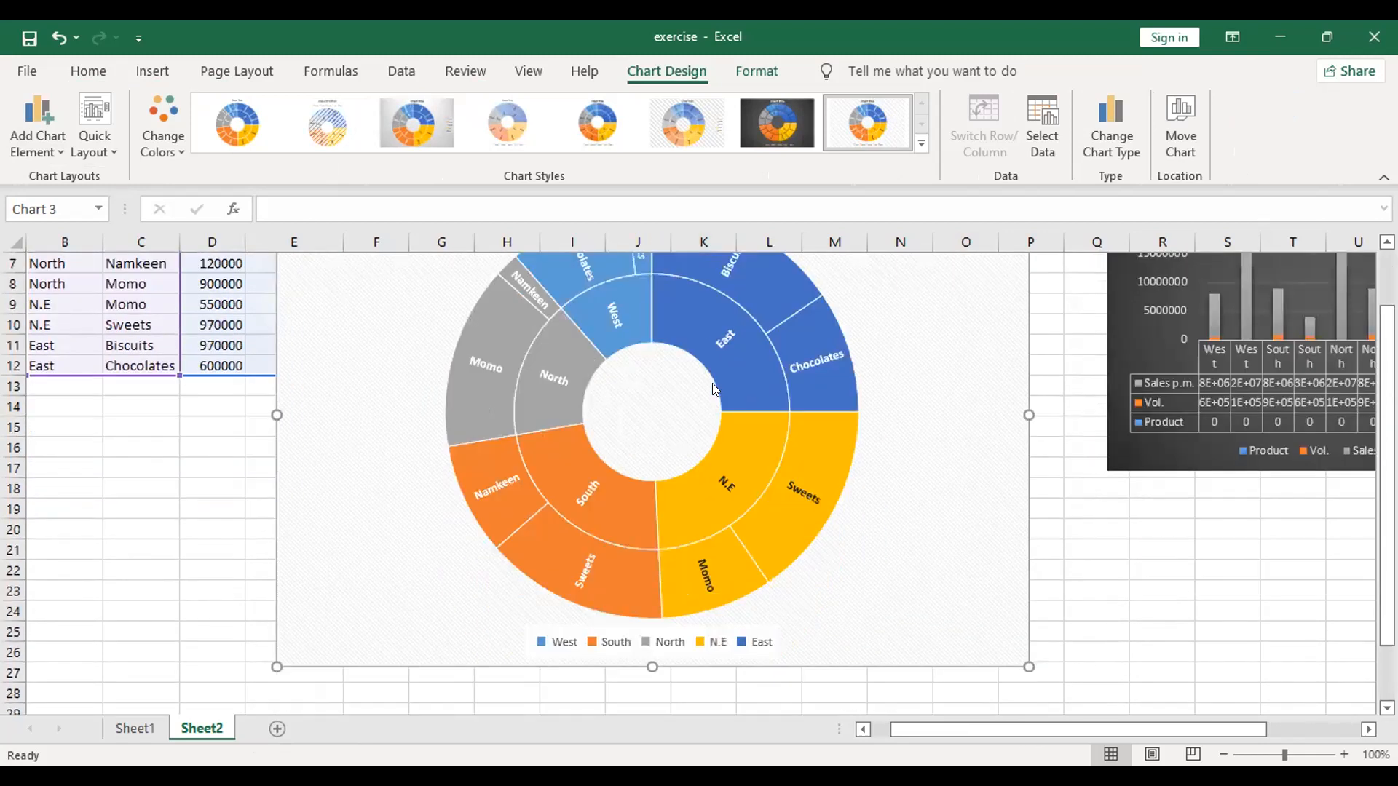
Step: Change the sunburst chart of branches and products to a Treemap chart
{"action": "scroll", "coordinate": [799, 506], "scroll_direction": "up", "scroll_amount": 3}
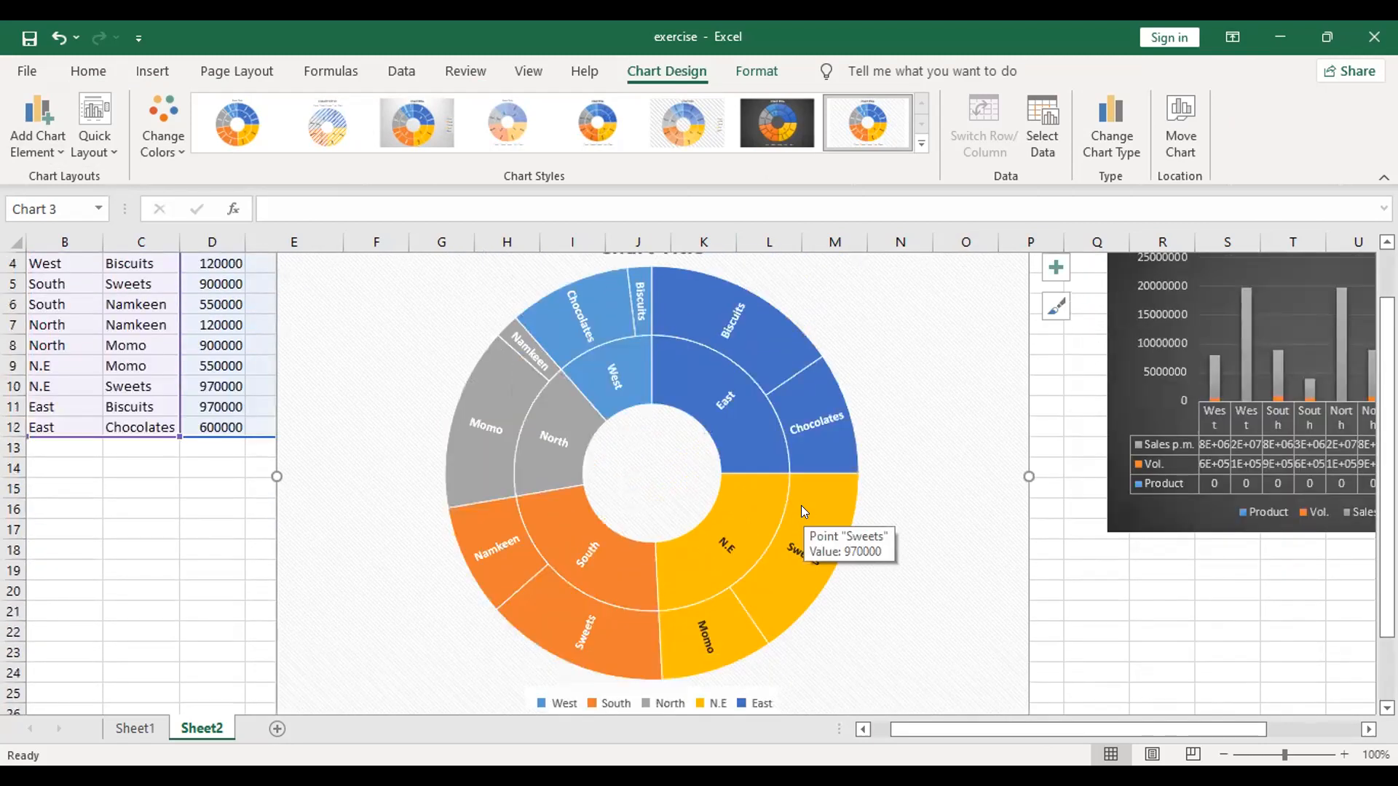
{"action": "scroll", "coordinate": [908, 326], "scroll_direction": "up", "scroll_amount": 1}
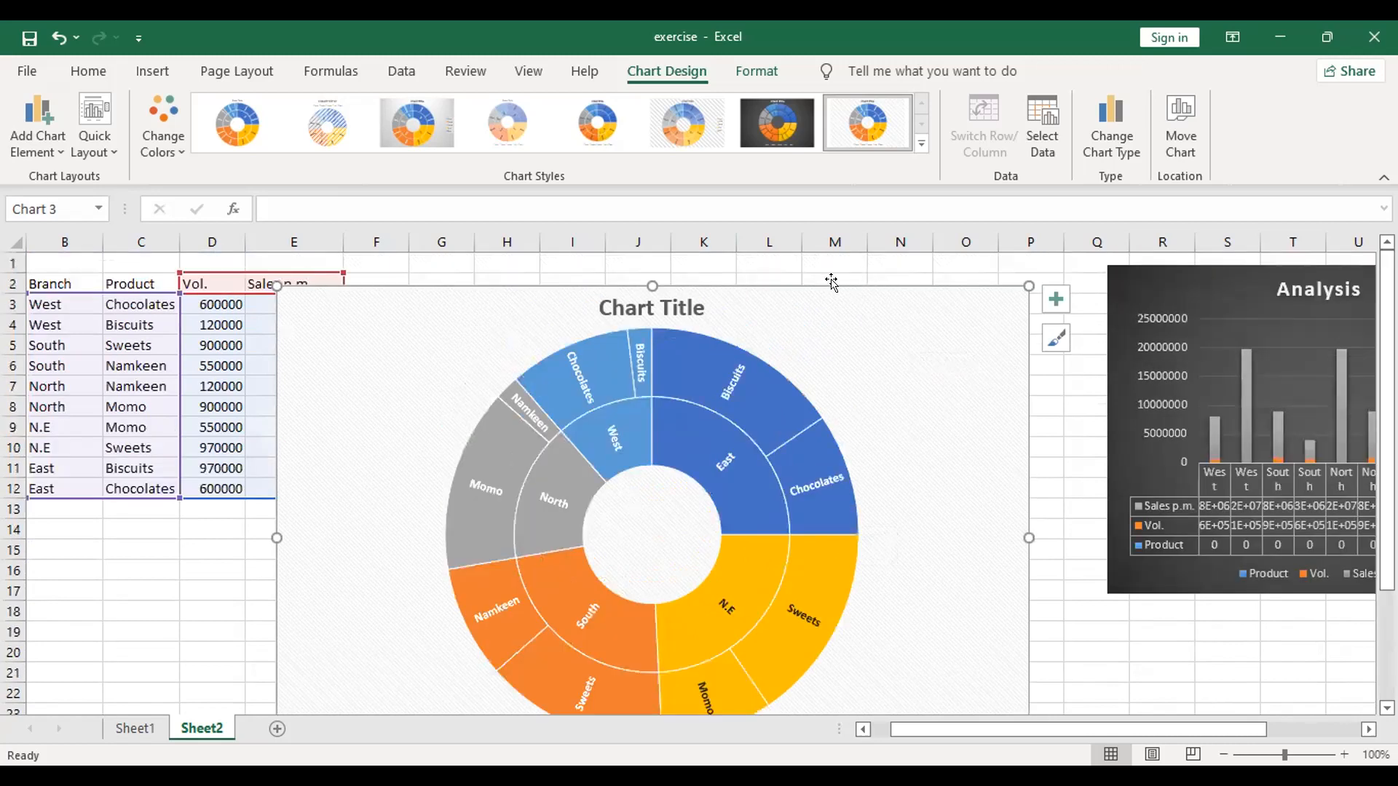
{"action": "mouse_move", "coordinate": [837, 276]}
{"action": "left_mouse_down"}
{"action": "mouse_move", "coordinate": [892, 245]}
{"action": "mouse_move", "coordinate": [841, 274]}
{"action": "left_mouse_up"}
{"action": "scroll", "coordinate": [1042, 576], "scroll_direction": "down", "scroll_amount": 1}
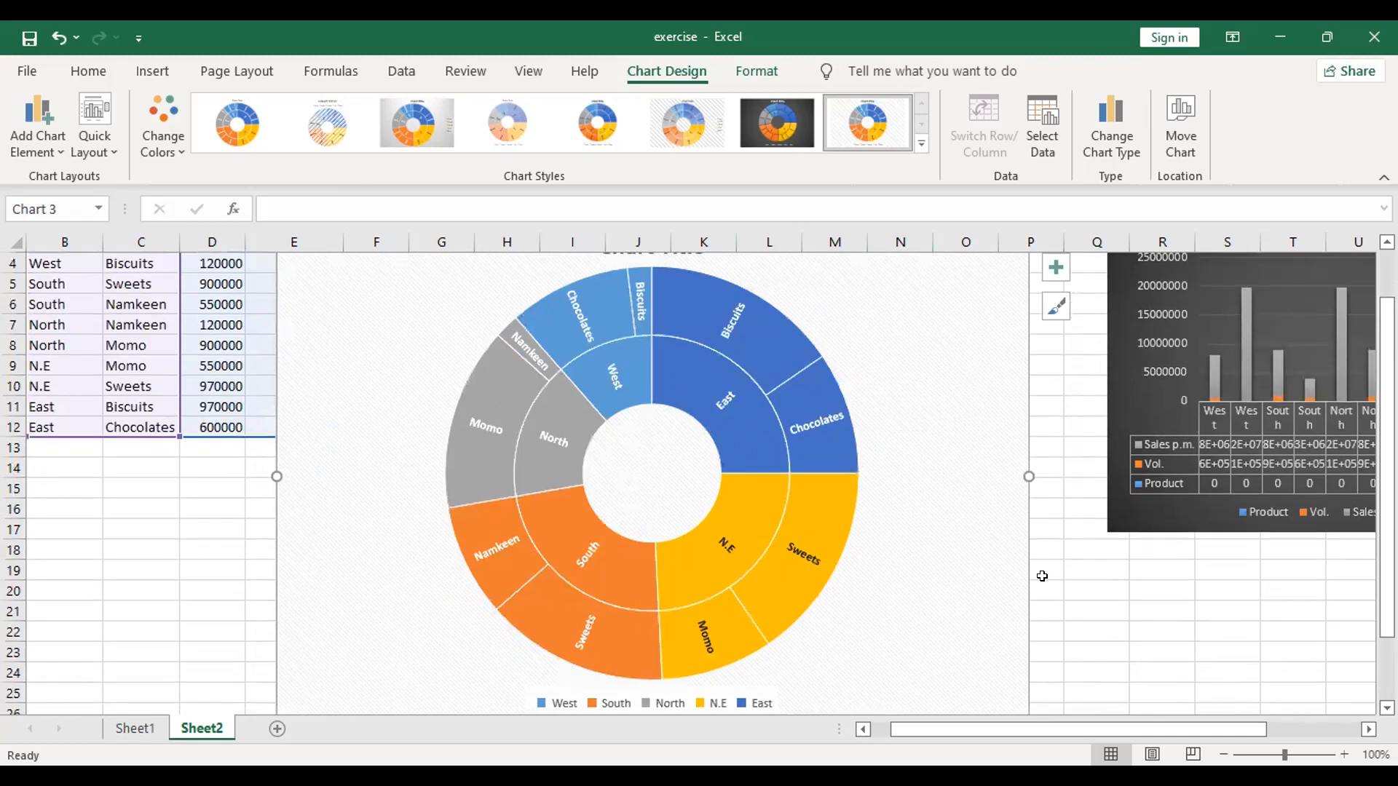
{"action": "scroll", "coordinate": [1042, 576], "scroll_direction": "down", "scroll_amount": 3}
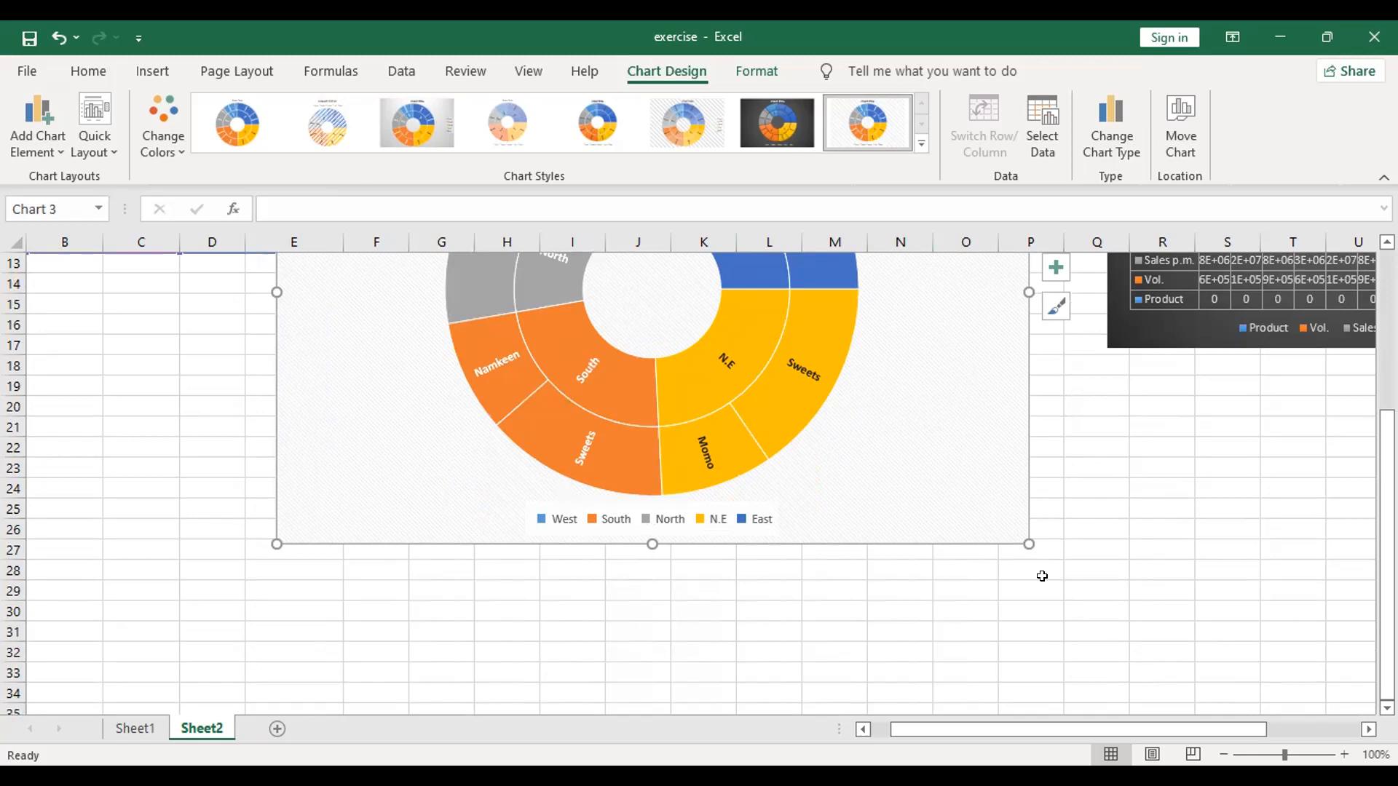
{"action": "left_click", "coordinate": [1100, 126]}
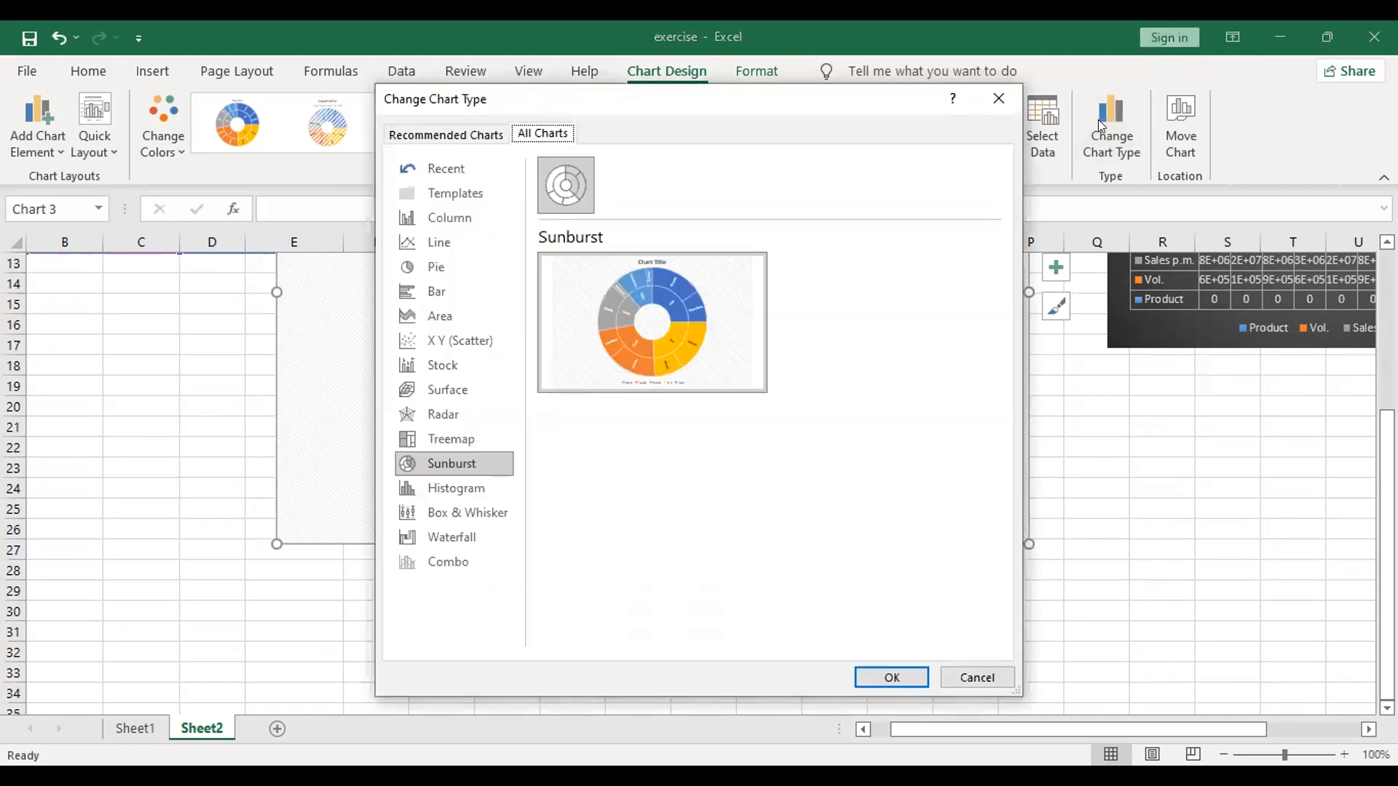
{"action": "left_click", "coordinate": [451, 441]}
{"action": "left_click", "coordinate": [880, 685]}
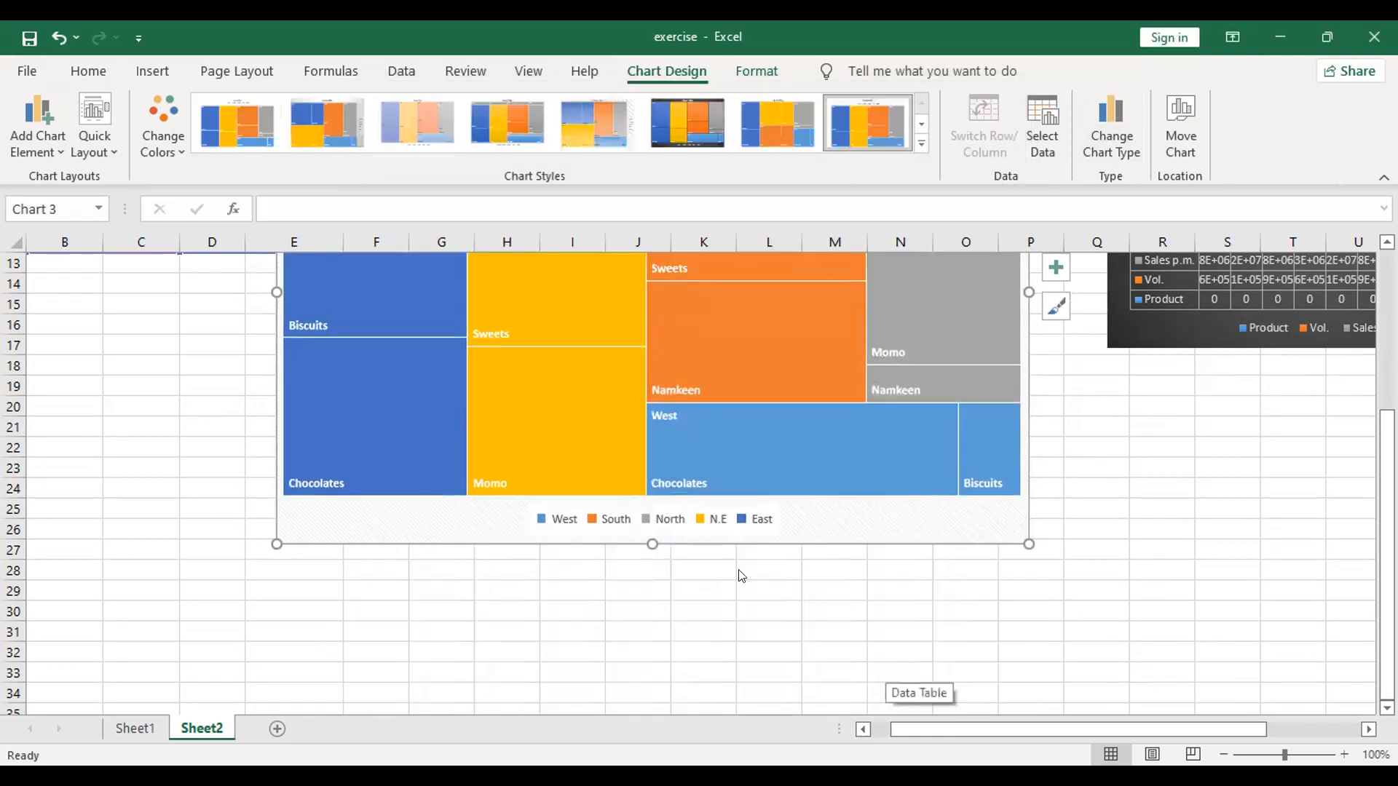
Step: Examine the treemap's branch and product blocks from the chart title down to the legend
{"action": "scroll", "coordinate": [739, 576], "scroll_direction": "up", "scroll_amount": 4}
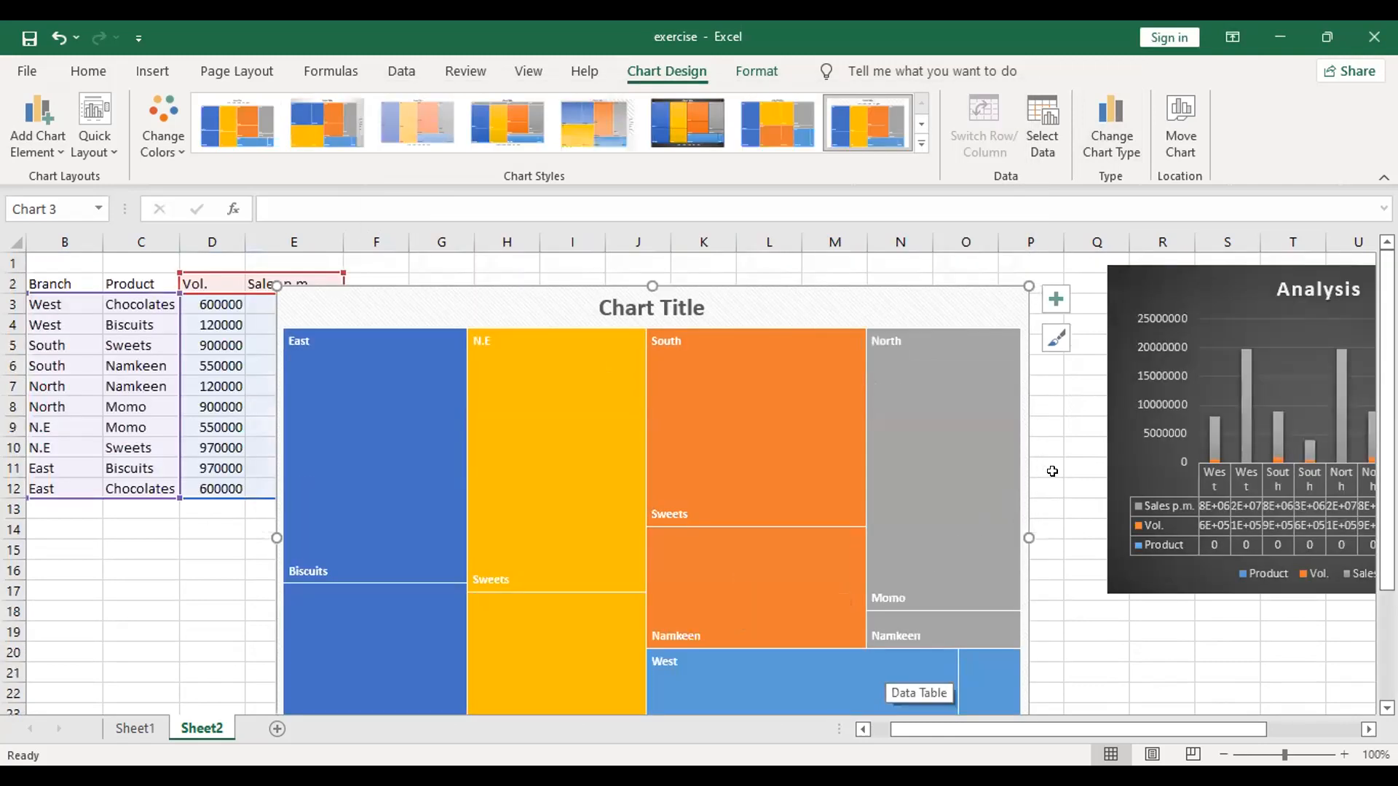
{"action": "scroll", "coordinate": [1052, 472], "scroll_direction": "down", "scroll_amount": 1}
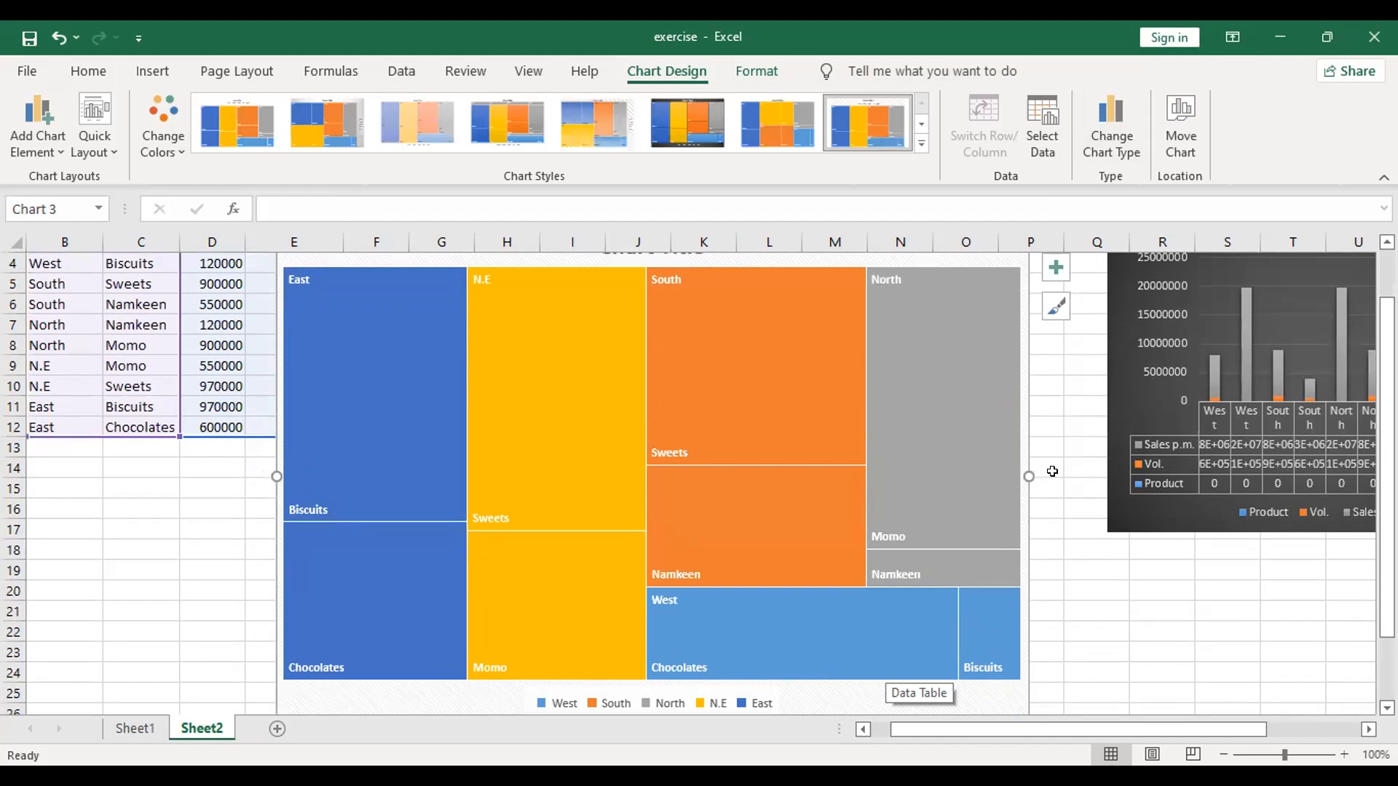
{"action": "scroll", "coordinate": [1052, 472], "scroll_direction": "up", "scroll_amount": 1}
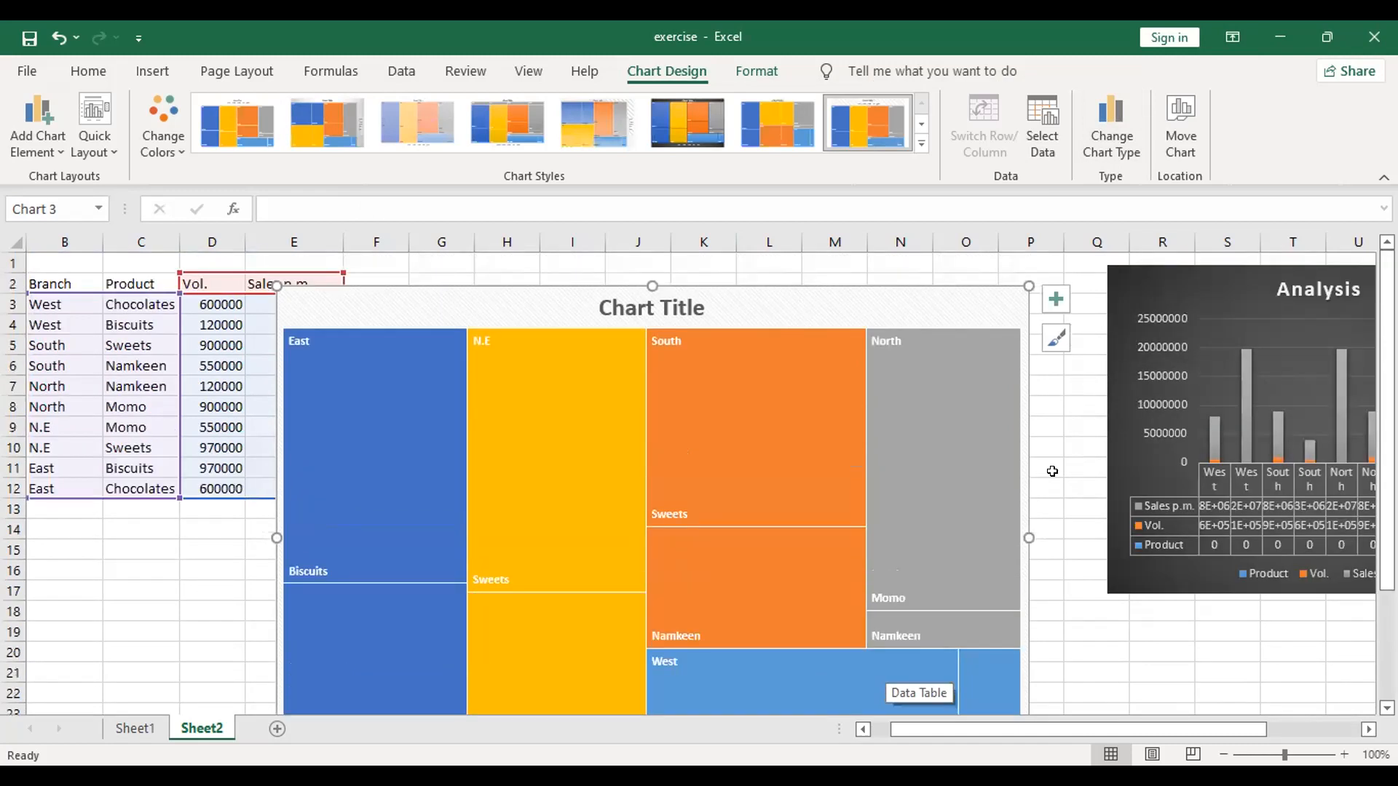
{"action": "mouse_move", "coordinate": [592, 481]}
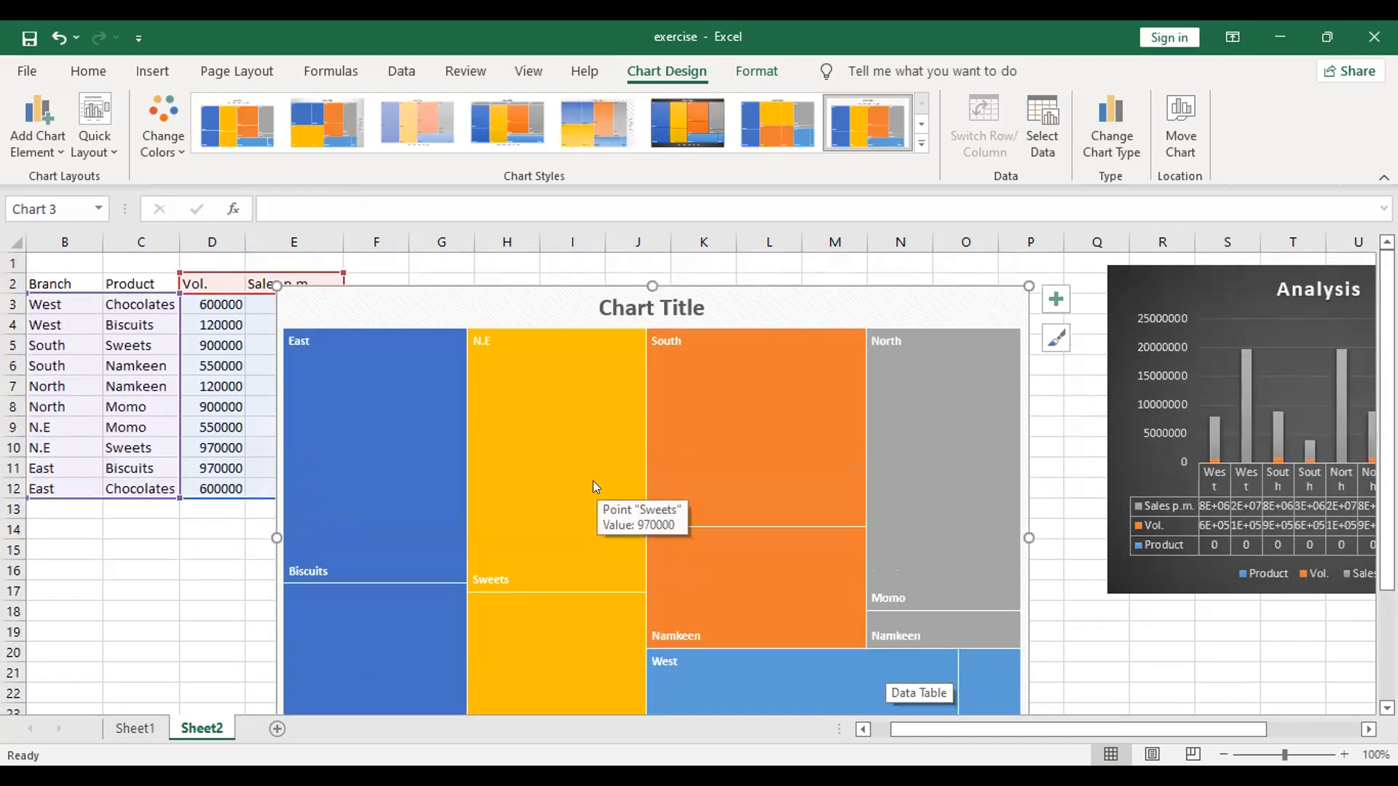
{"action": "scroll", "coordinate": [593, 481], "scroll_direction": "down", "scroll_amount": 1}
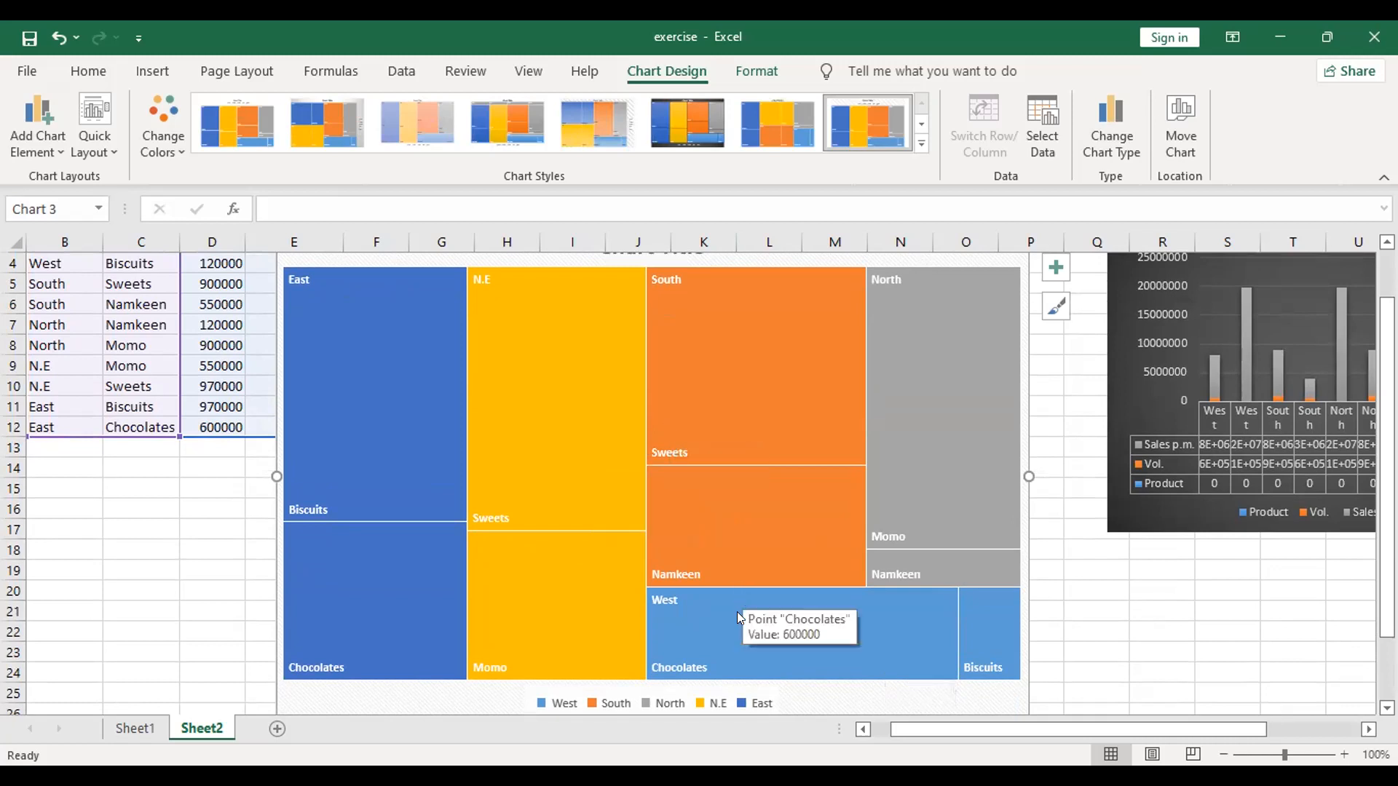
{"action": "scroll", "coordinate": [736, 610], "scroll_direction": "down", "scroll_amount": 2}
{"action": "scroll", "coordinate": [732, 605], "scroll_direction": "up", "scroll_amount": 3}
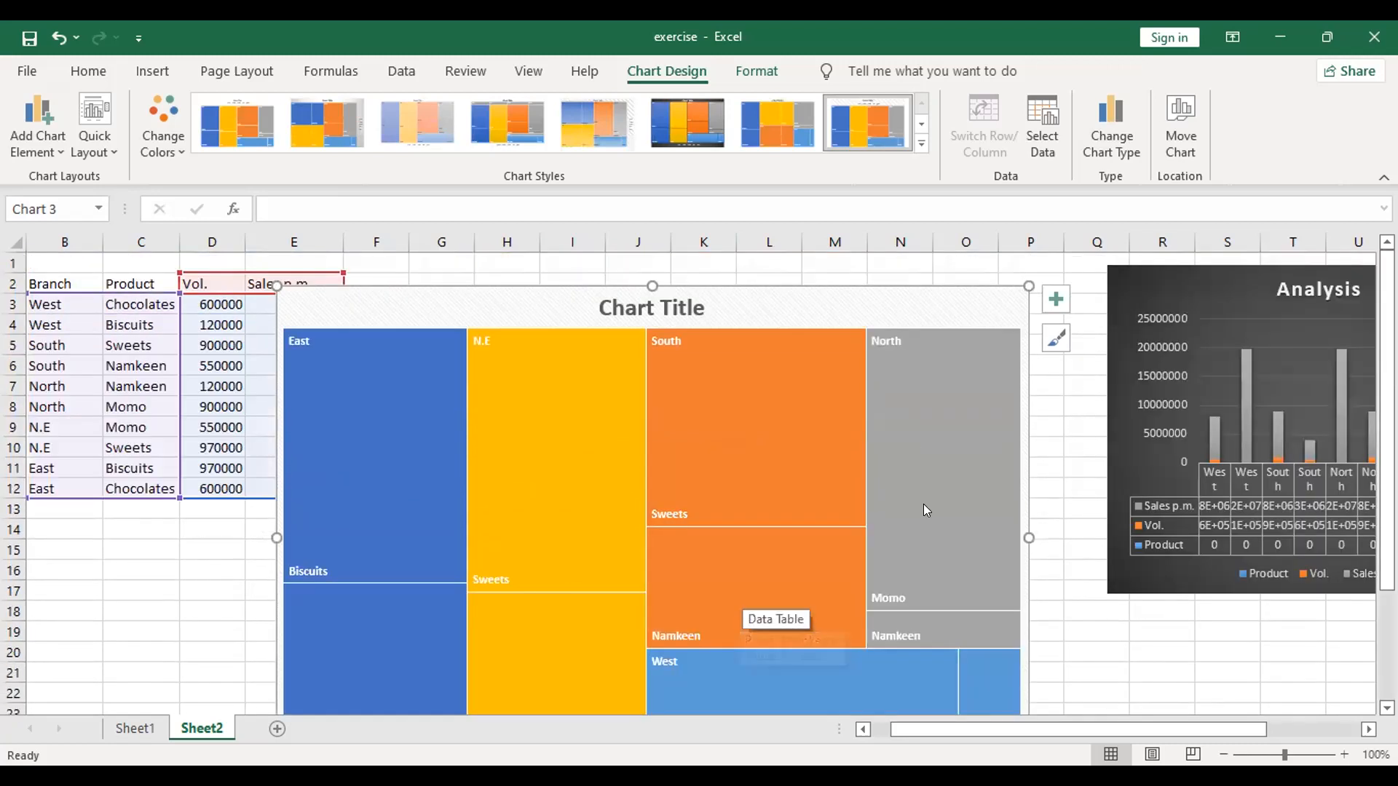
{"action": "scroll", "coordinate": [927, 503], "scroll_direction": "down", "scroll_amount": 5}
{"action": "scroll", "coordinate": [927, 503], "scroll_direction": "up", "scroll_amount": 2}
{"action": "scroll", "coordinate": [927, 508], "scroll_direction": "down", "scroll_amount": 1}
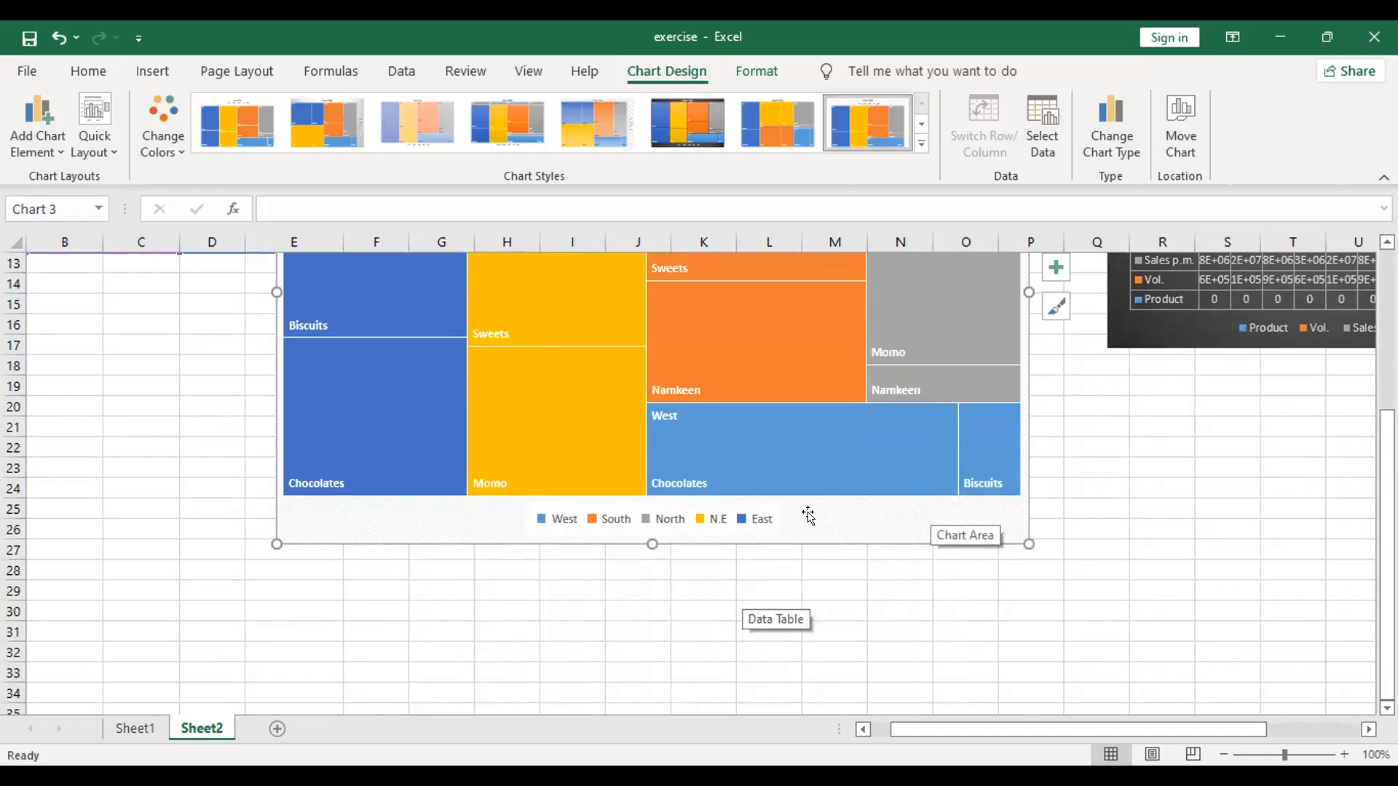
Step: Try the pale translucent chart style and the grey gradient style with a side legend on the treemap
{"action": "left_click", "coordinate": [397, 125]}
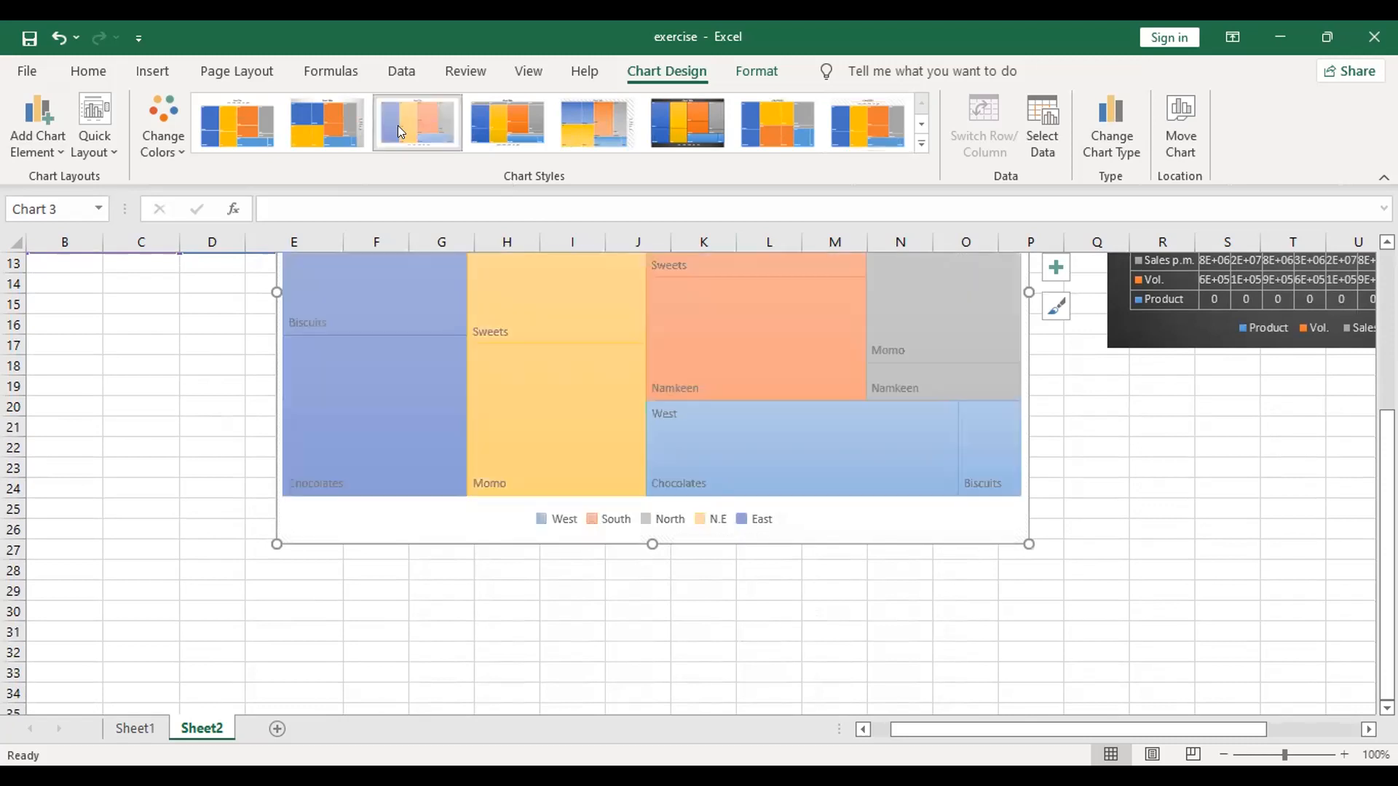
{"action": "left_click", "coordinate": [324, 122]}
{"action": "scroll", "coordinate": [320, 119], "scroll_direction": "up", "scroll_amount": 2}
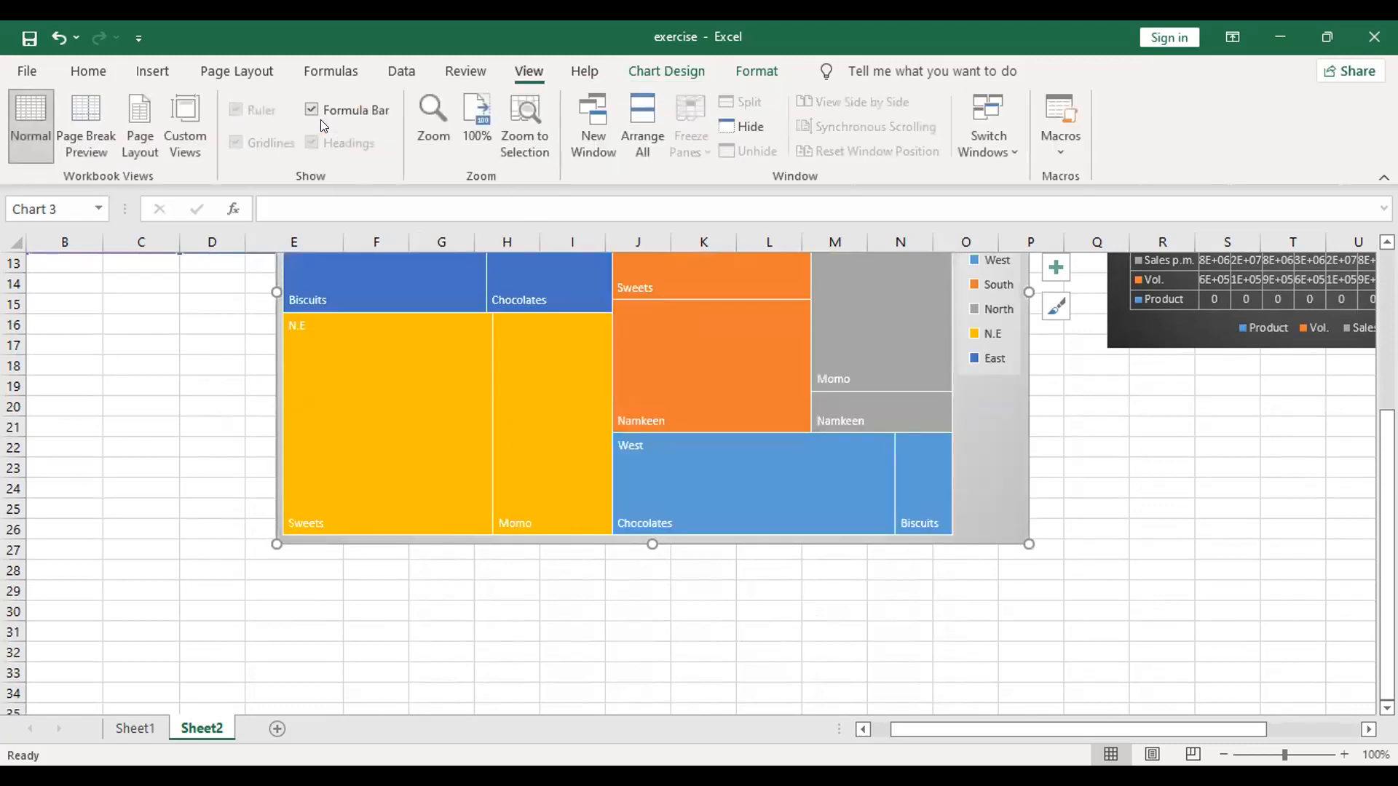
{"action": "left_click", "coordinate": [269, 71]}
{"action": "left_click", "coordinate": [152, 73]}
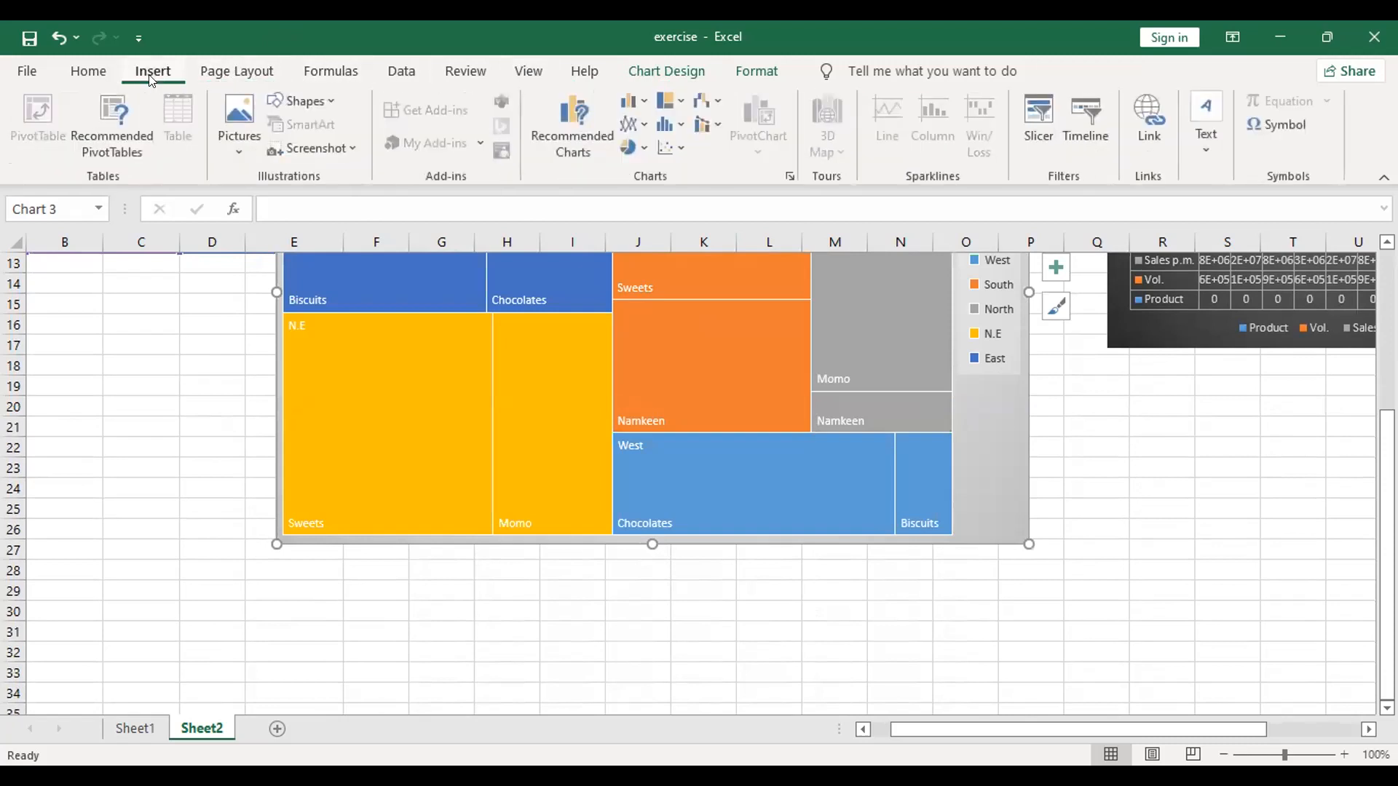
{"action": "left_click", "coordinate": [563, 150]}
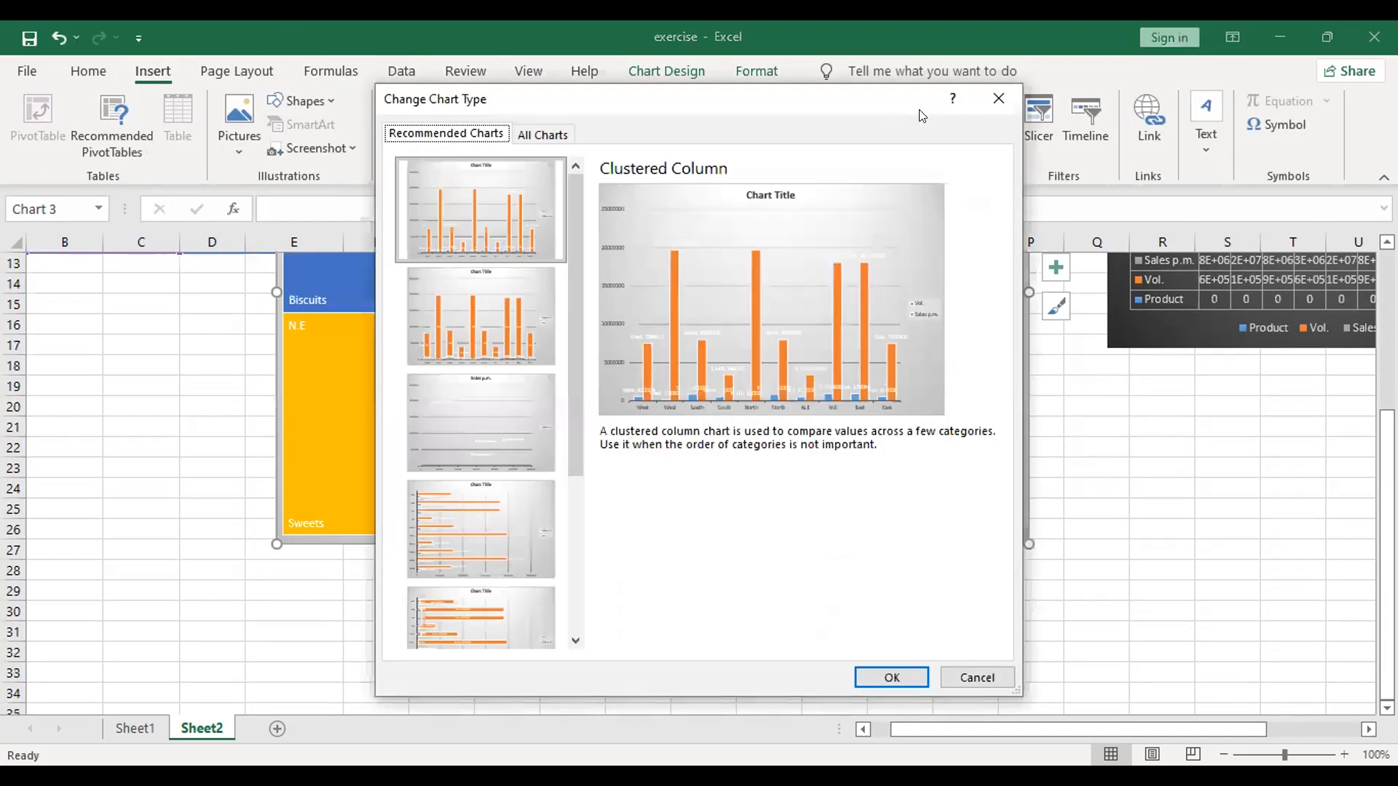
{"action": "left_click", "coordinate": [997, 97]}
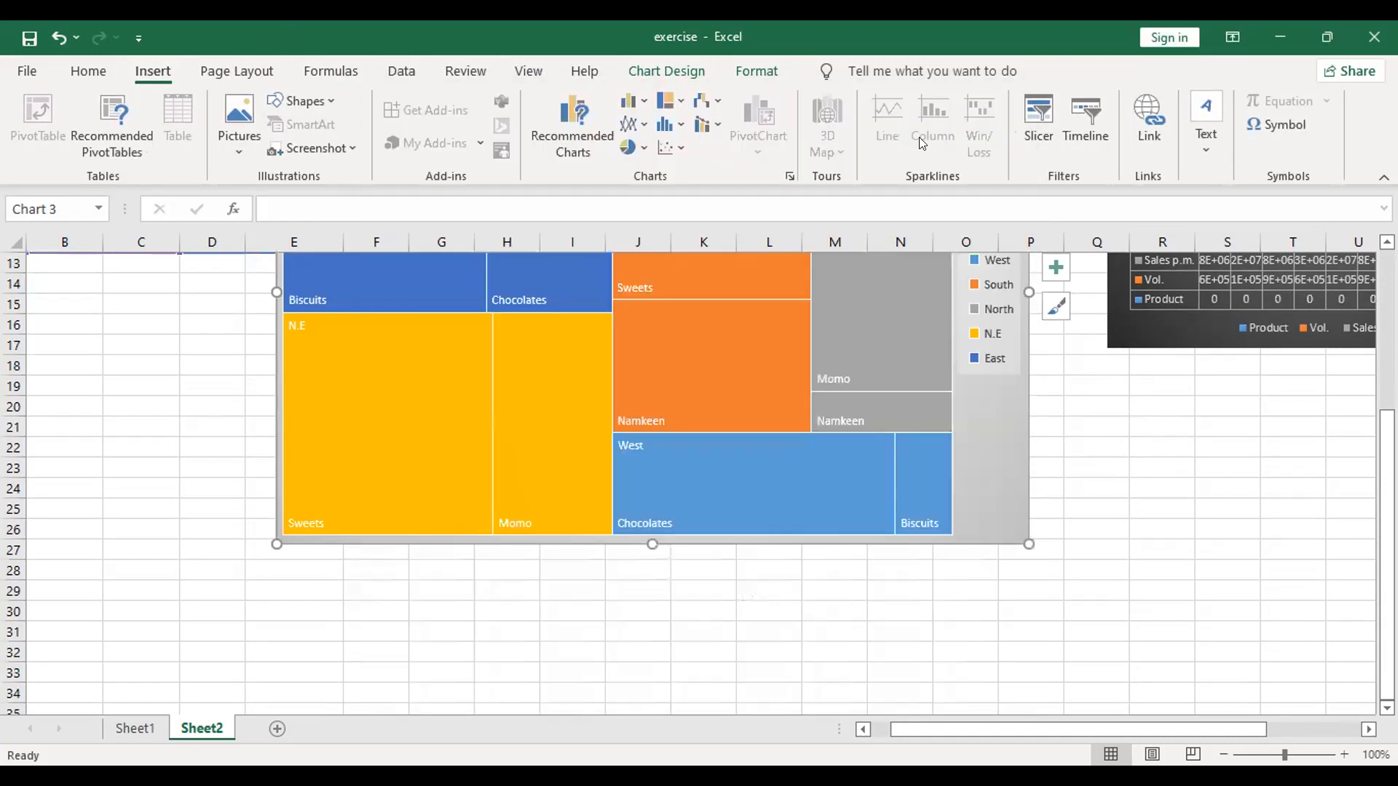
Step: Apply the pale translucent chart style with the bottom legend to the treemap
{"action": "left_click", "coordinate": [637, 73]}
{"action": "left_click", "coordinate": [391, 109]}
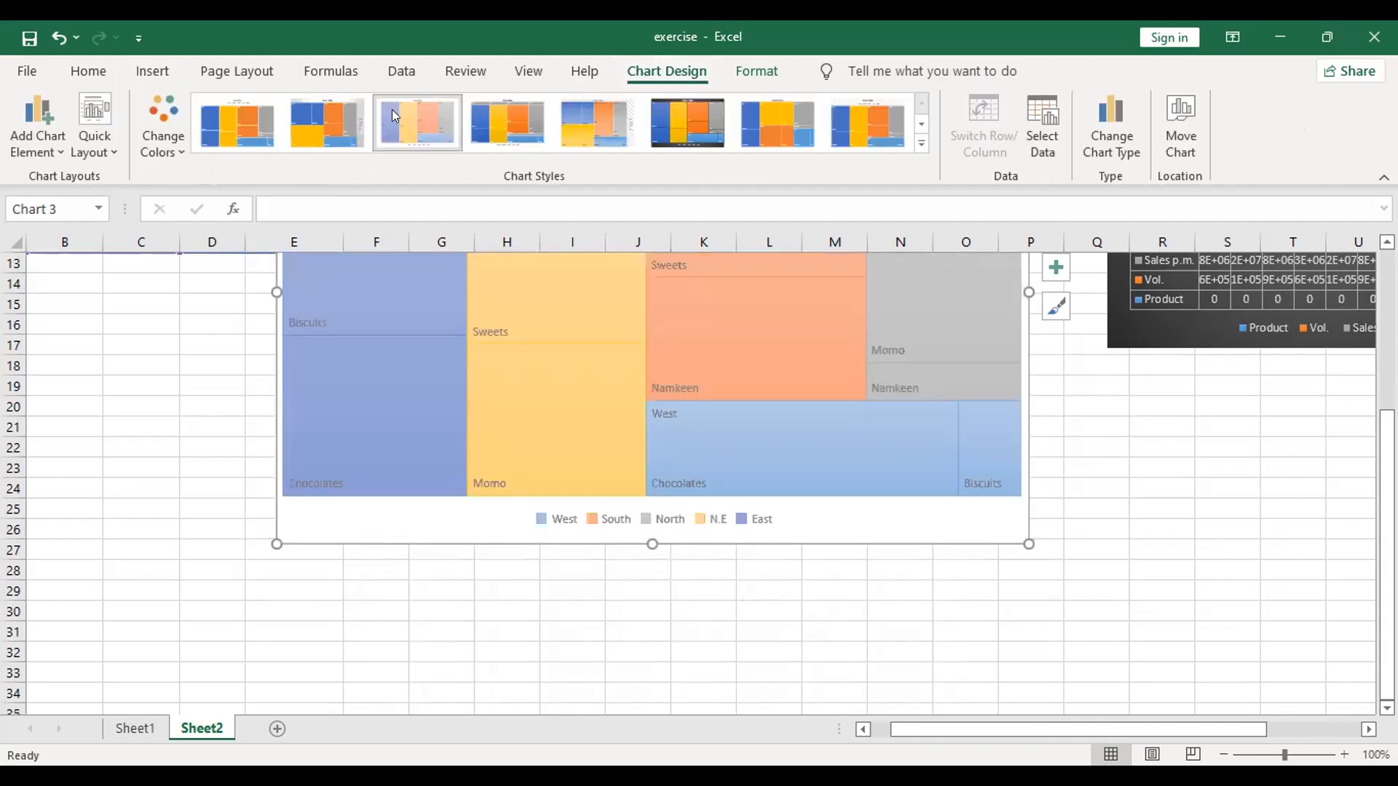
{"action": "scroll", "coordinate": [392, 110], "scroll_direction": "up", "scroll_amount": 3}
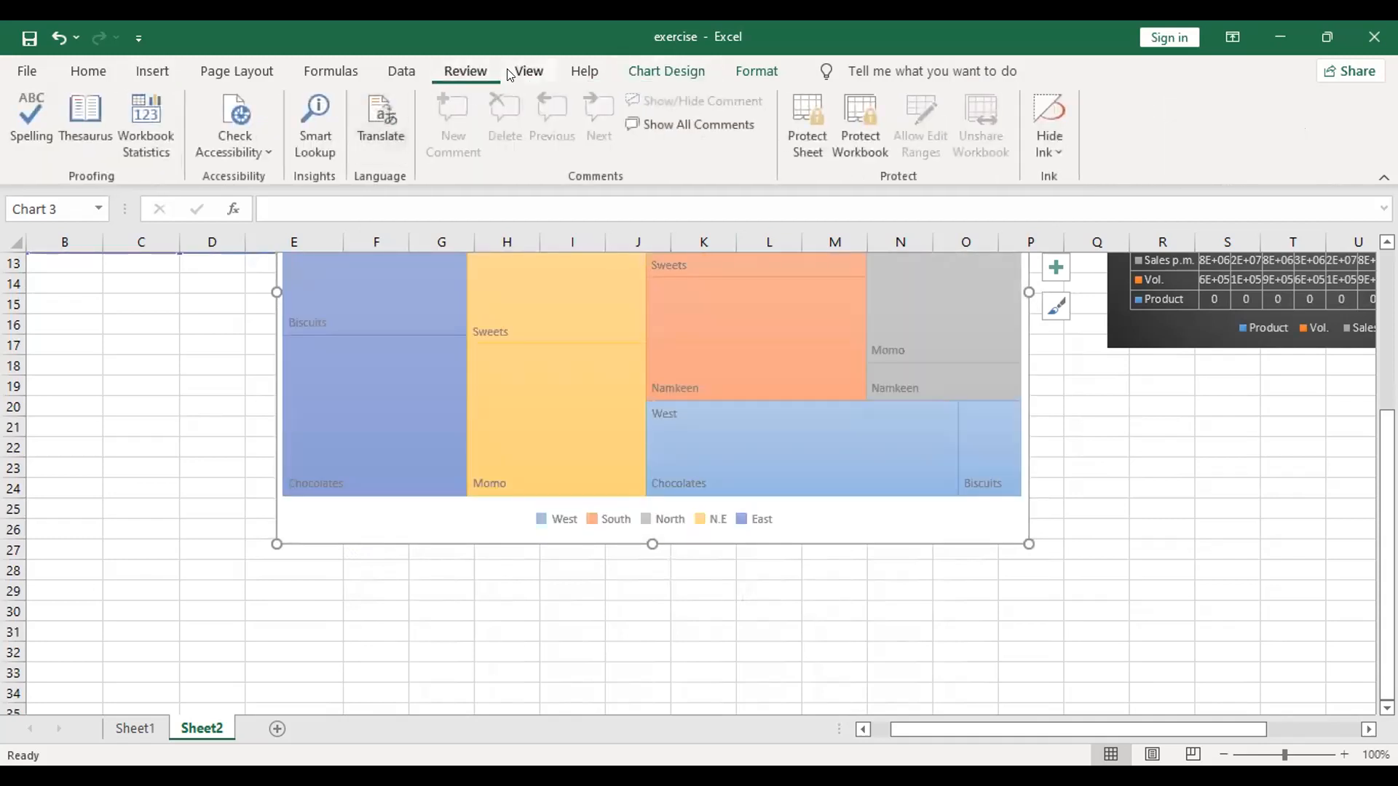
{"action": "left_click", "coordinate": [688, 73]}
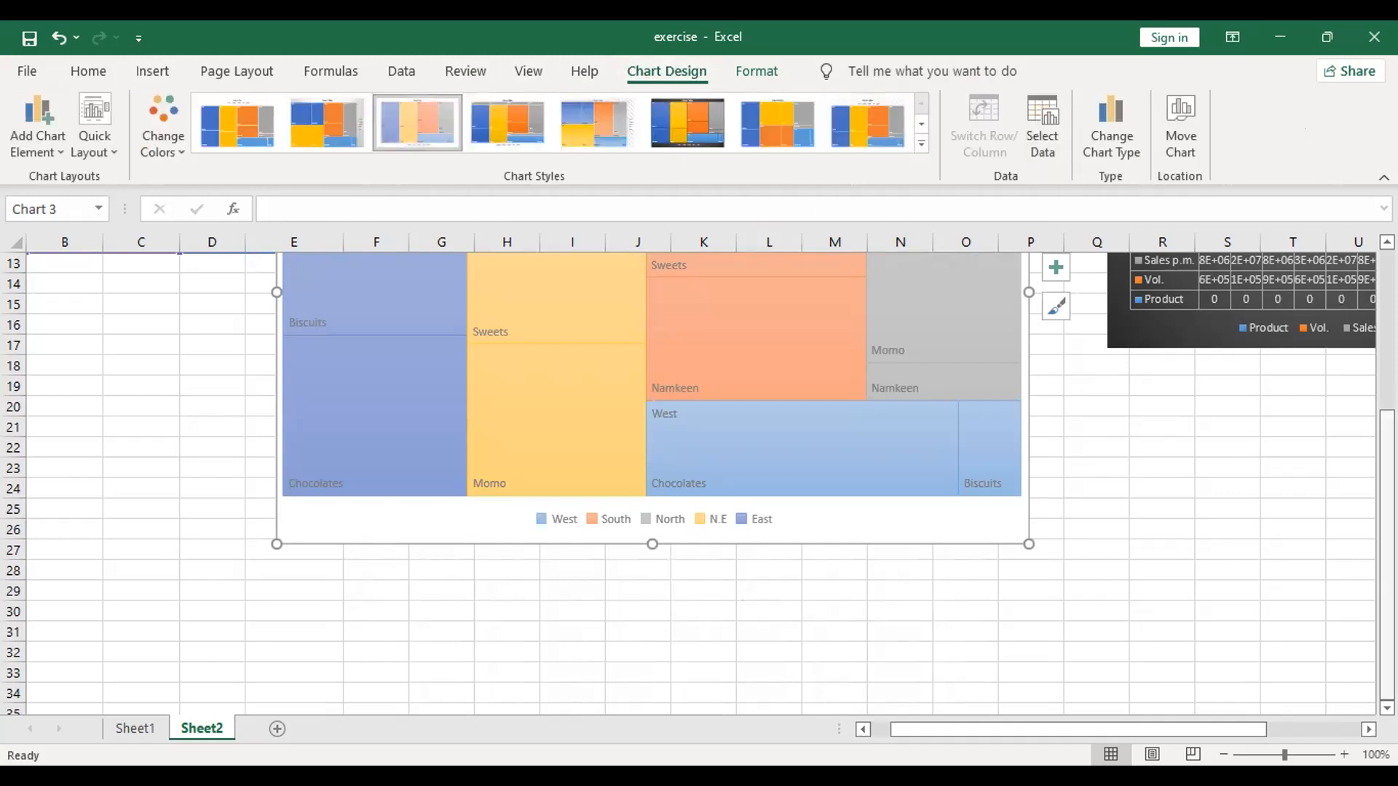
Step: Try the last two solid-colour chart styles on the treemap, and apply the style with diagonally hatched blocks
{"action": "left_click", "coordinate": [784, 122]}
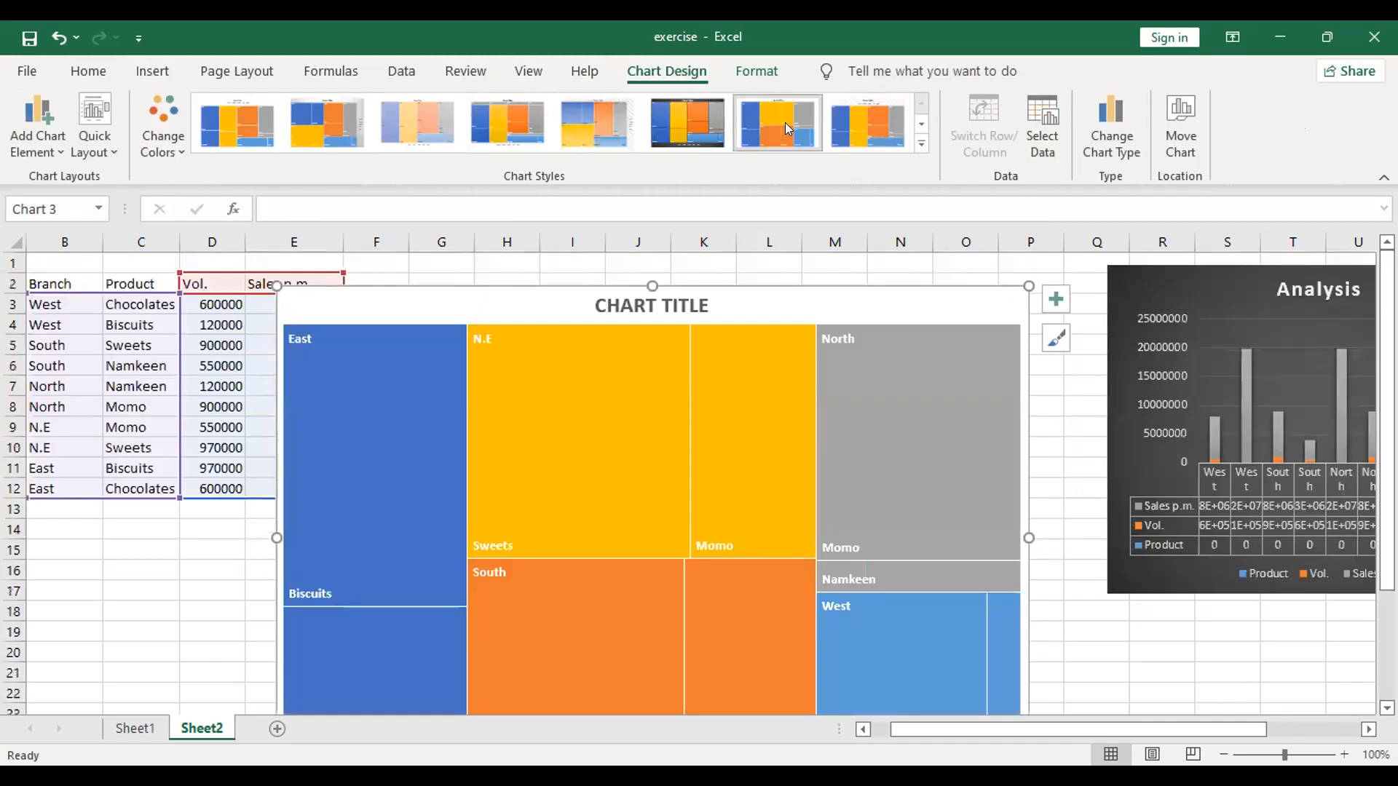
{"action": "left_click", "coordinate": [886, 138]}
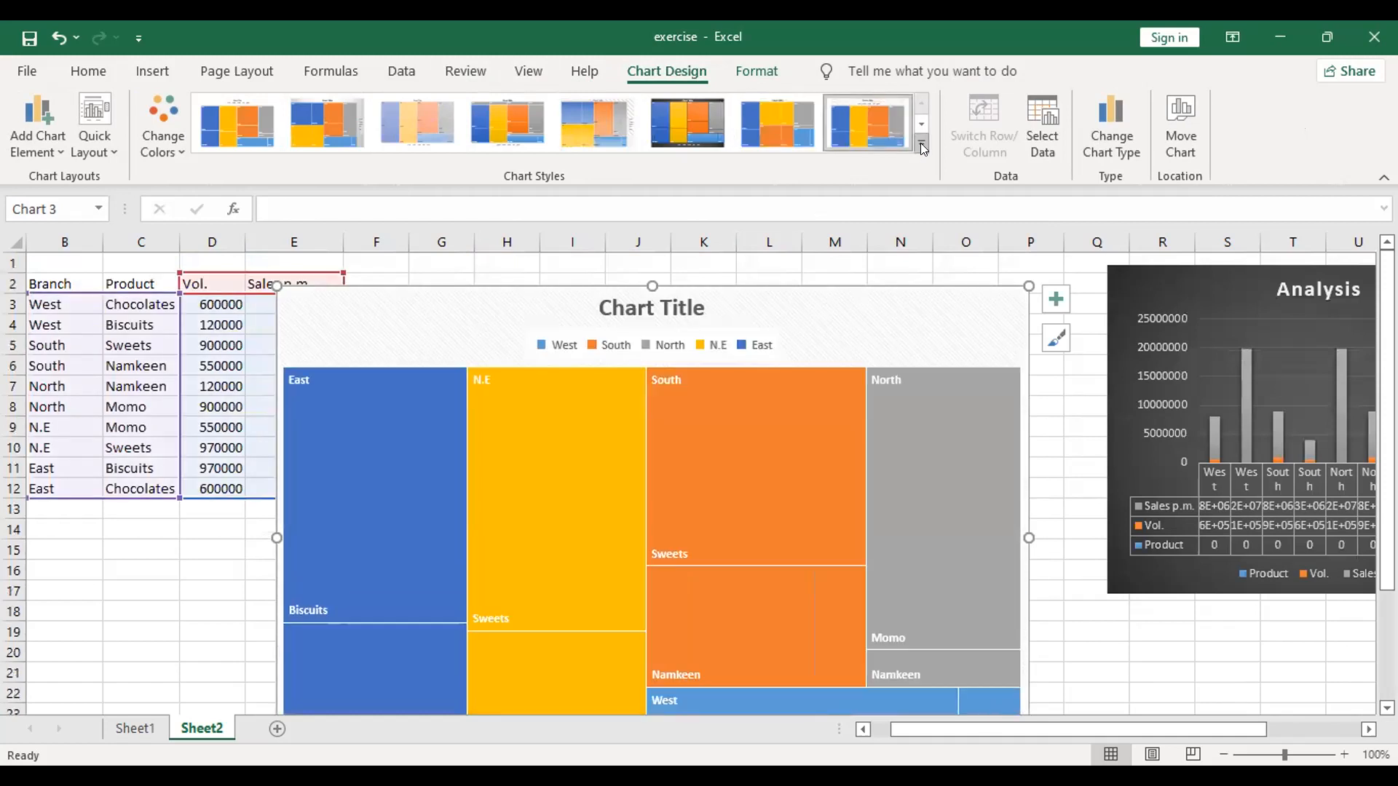
{"action": "left_click", "coordinate": [921, 144]}
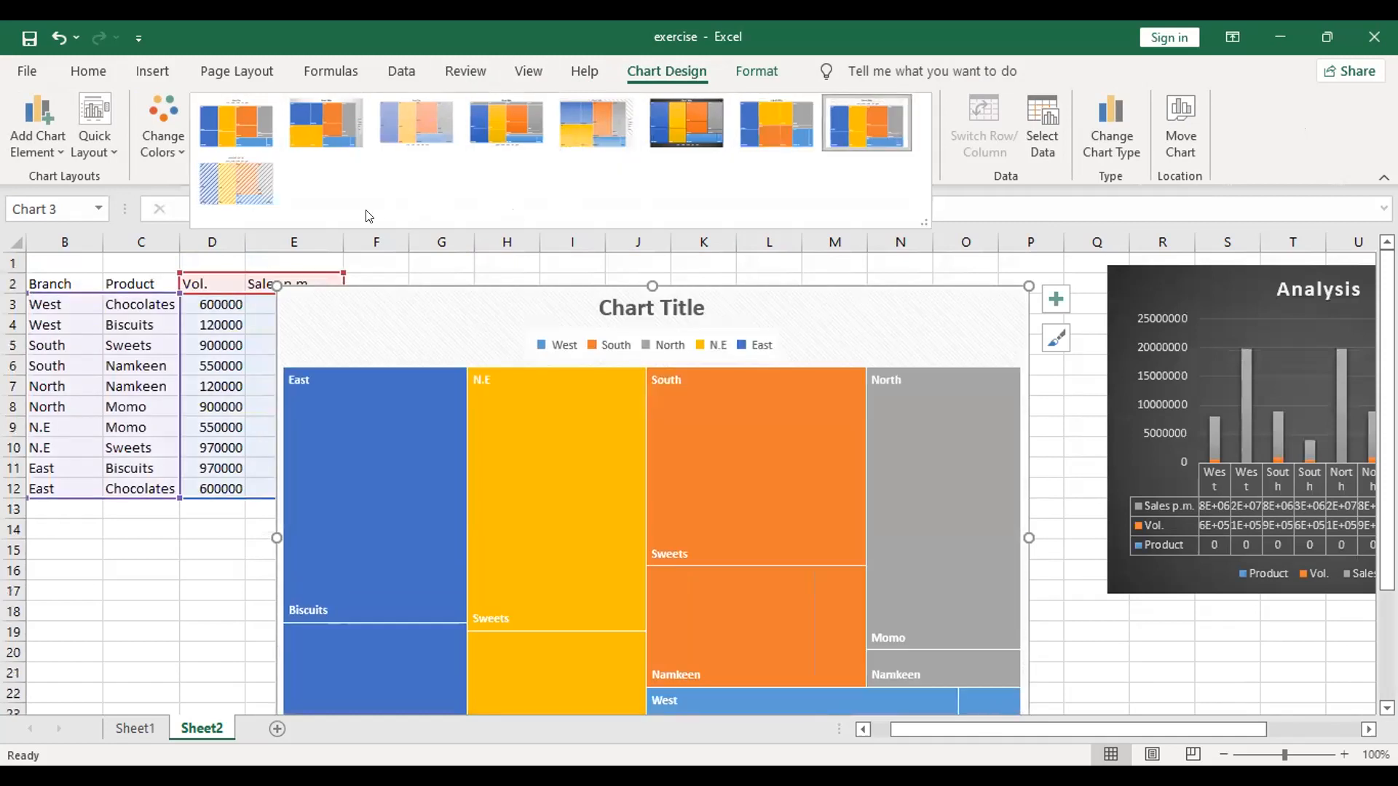
{"action": "left_click", "coordinate": [251, 204]}
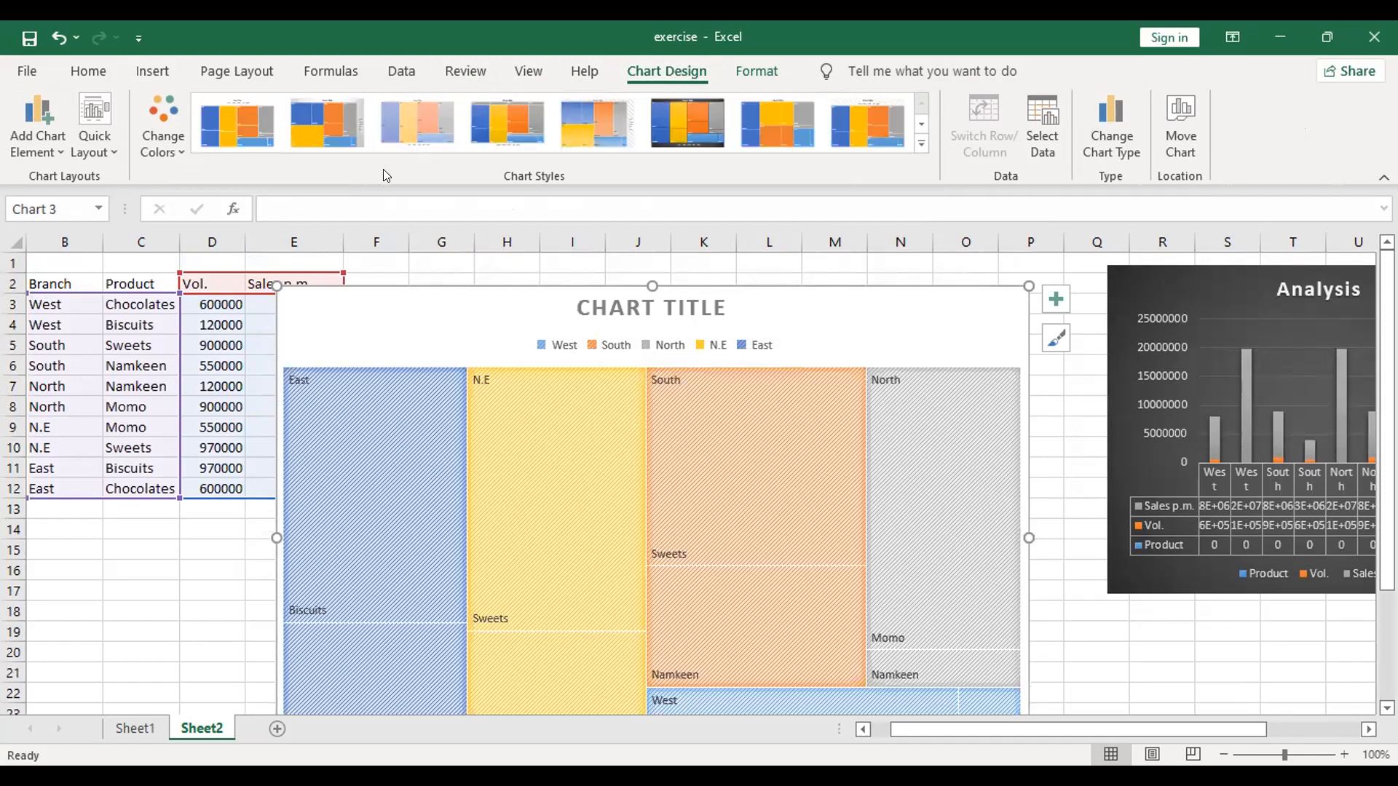
Step: Review which chart elements are available for the treemap, and deselect the chart to view its lower part
{"action": "left_click", "coordinate": [1054, 295]}
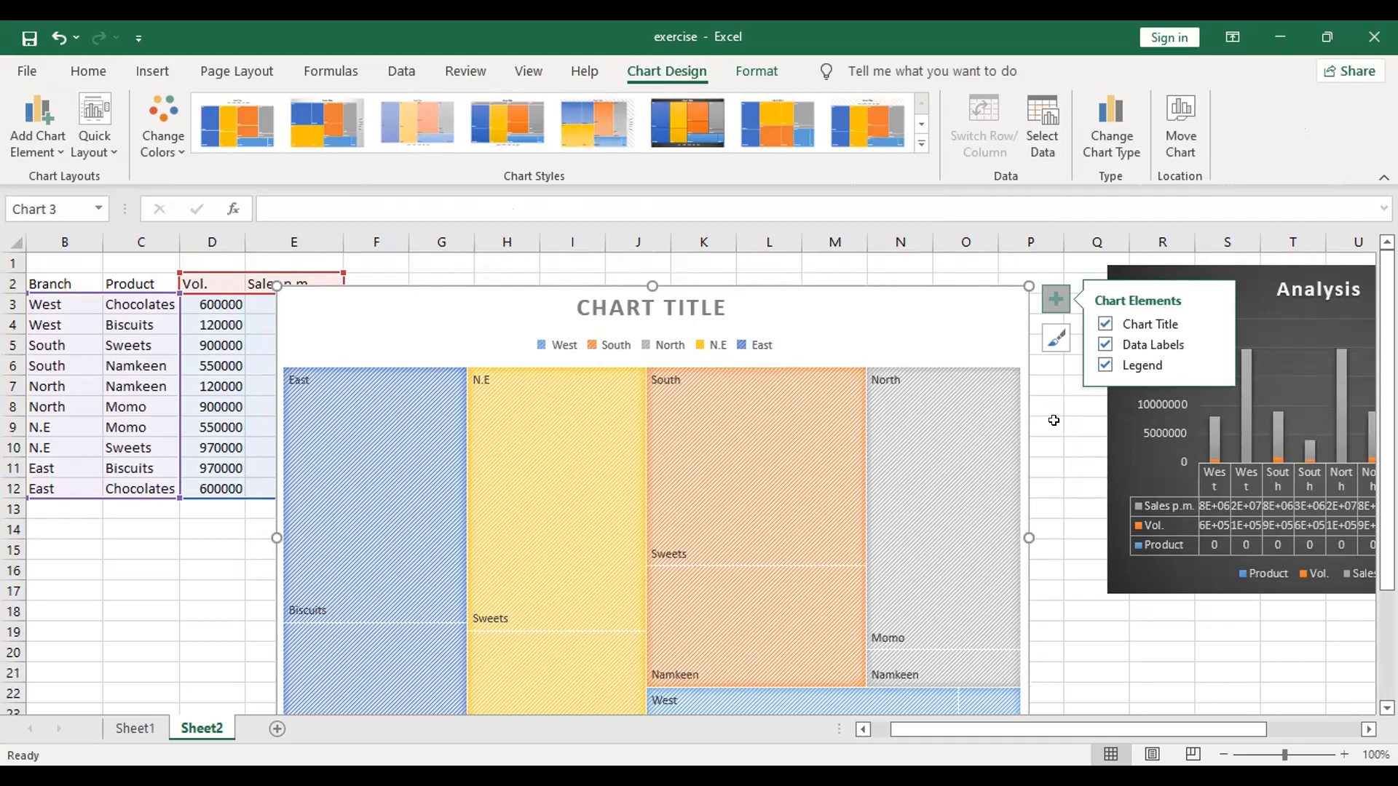
{"action": "scroll", "coordinate": [1054, 420], "scroll_direction": "down", "scroll_amount": 1}
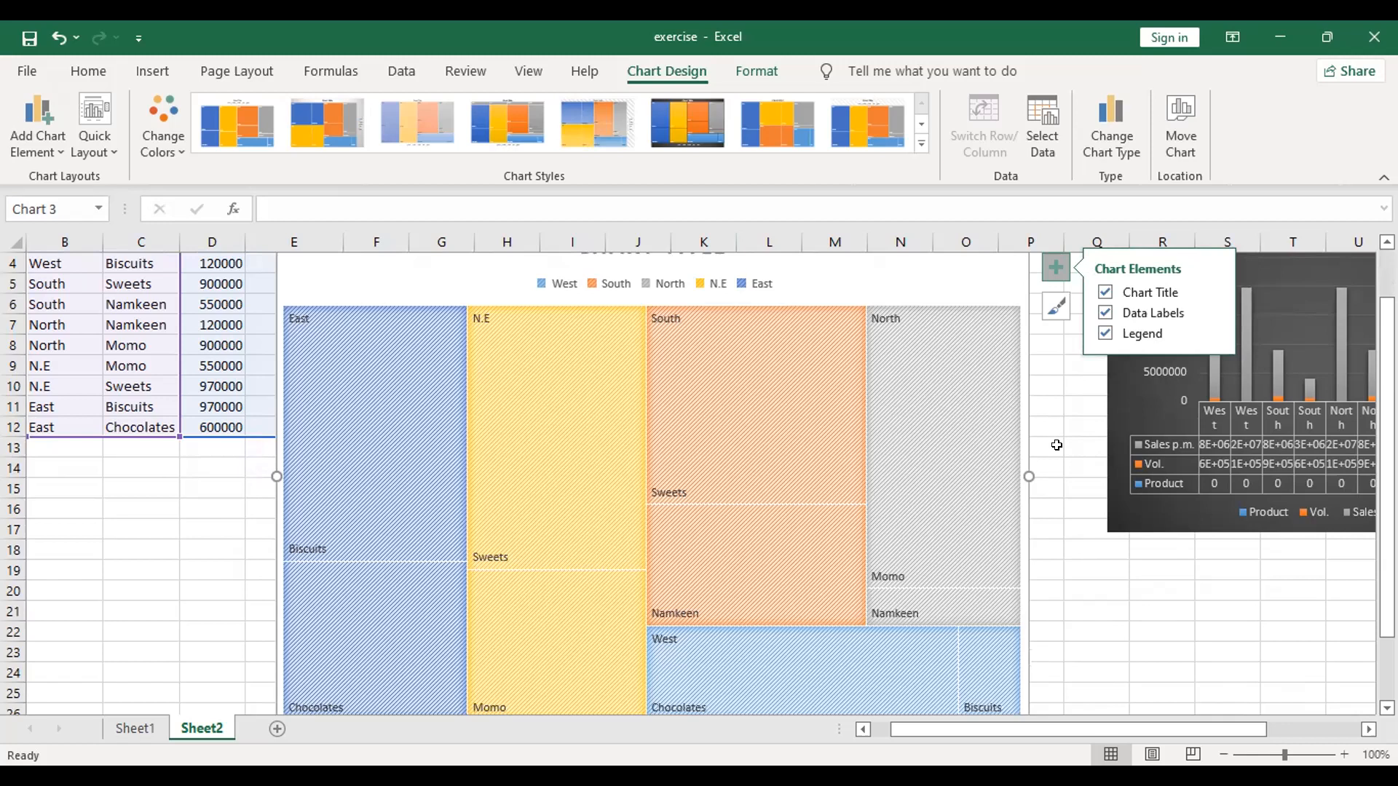
{"action": "left_click", "coordinate": [1057, 445]}
{"action": "scroll", "coordinate": [1012, 455], "scroll_direction": "down", "scroll_amount": 2}
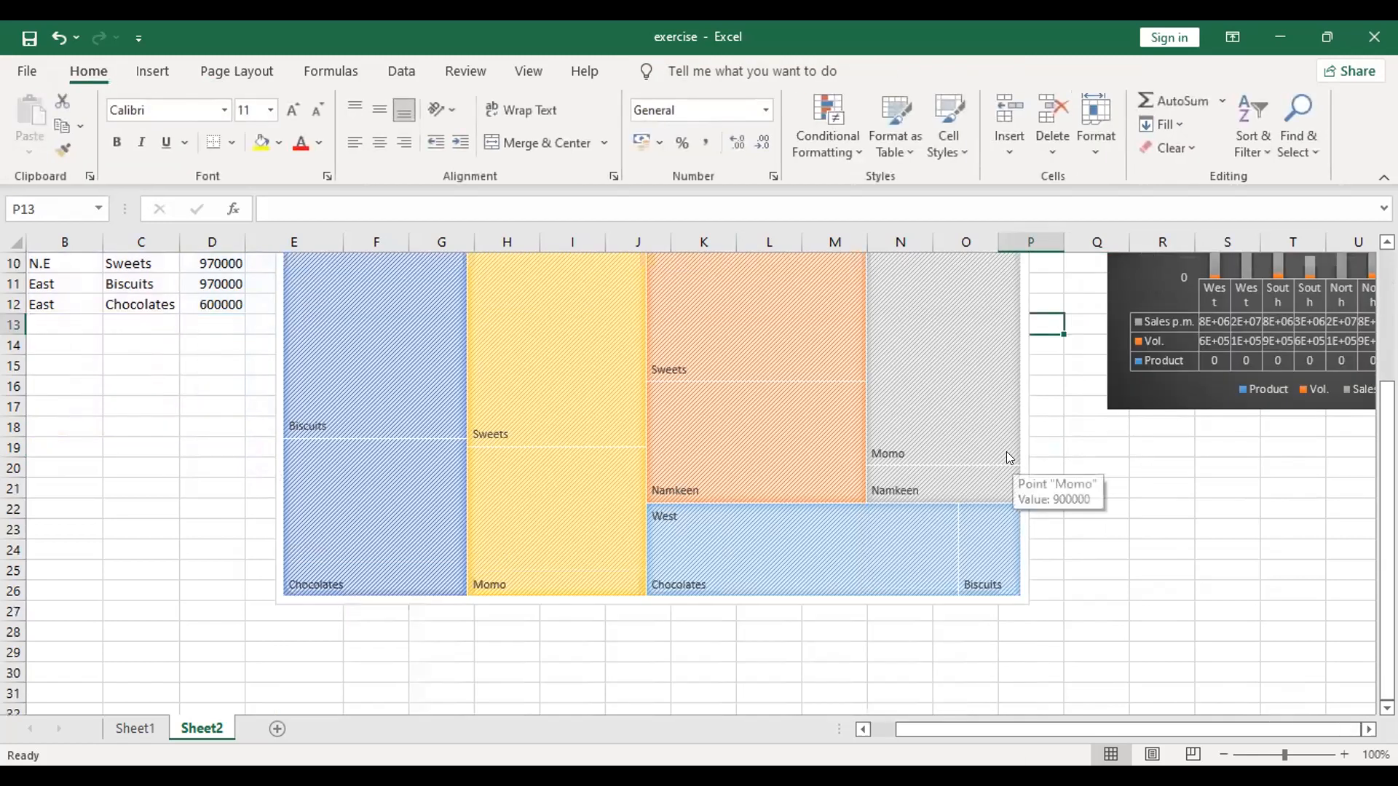
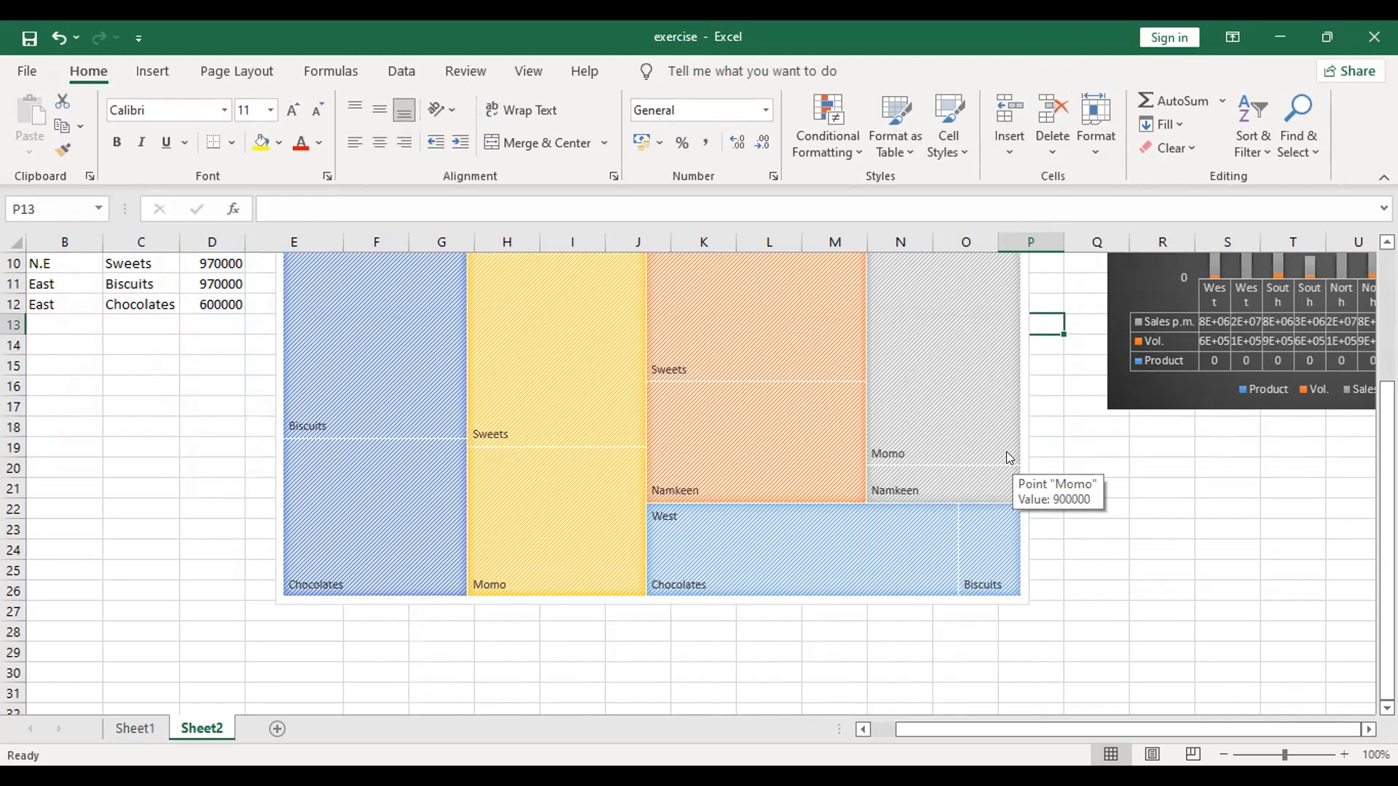
Step: Try moving the Analysis chart down to about row 22, and undo the move
{"action": "scroll", "coordinate": [1024, 393], "scroll_direction": "up", "scroll_amount": 3}
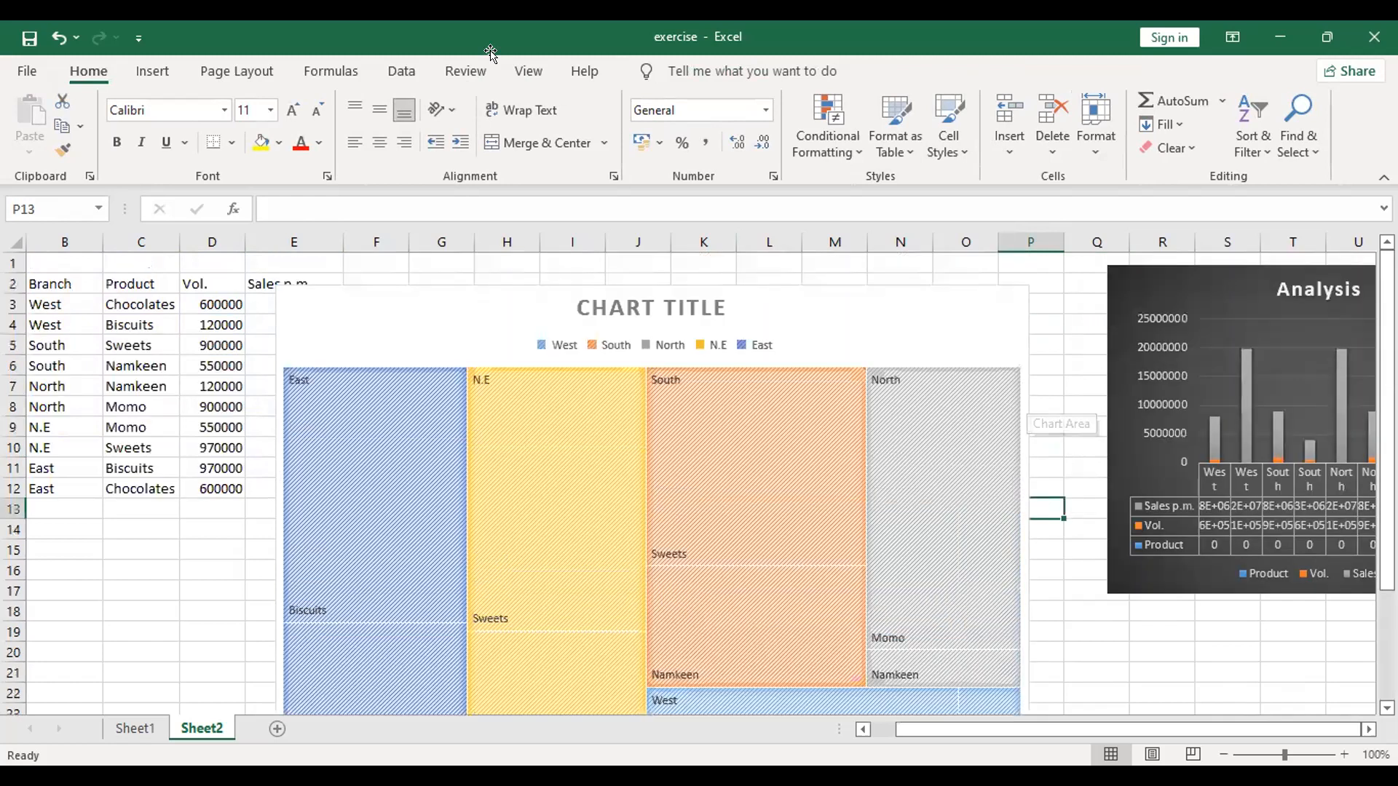
{"action": "left_click", "coordinate": [1222, 267]}
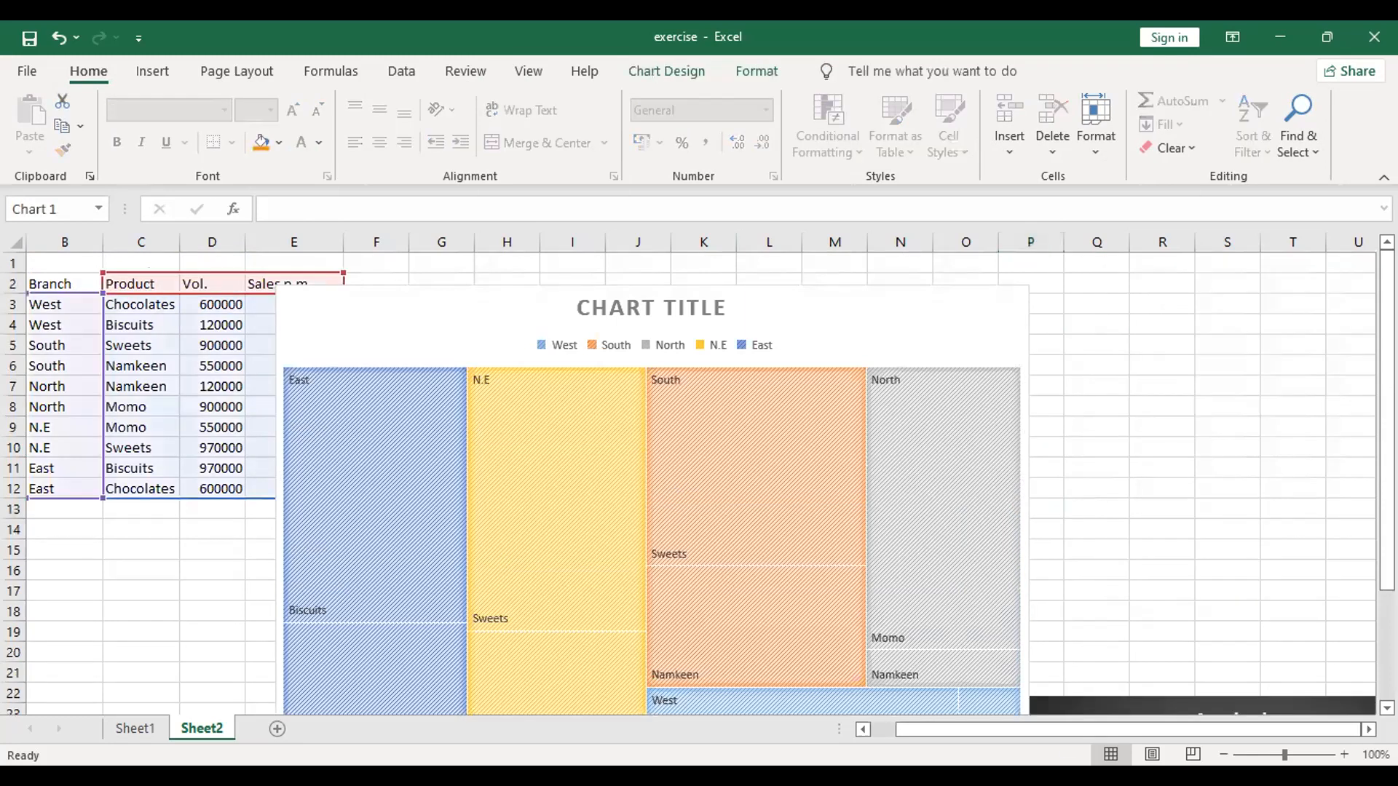
{"action": "scroll", "coordinate": [1084, 458], "scroll_direction": "down", "scroll_amount": 3}
{"action": "scroll", "coordinate": [1085, 458], "scroll_direction": "up", "scroll_amount": 3}
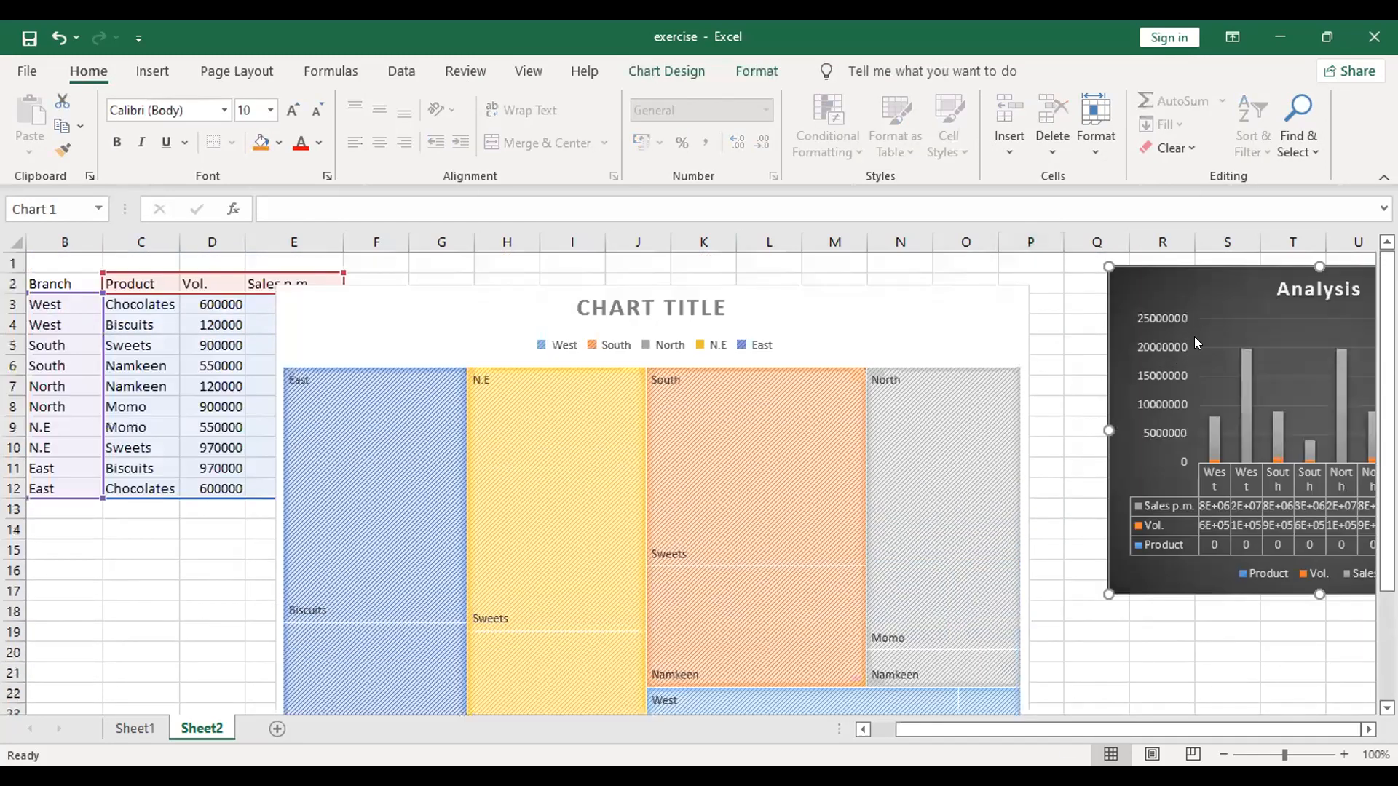
{"action": "left_click_drag", "start_coordinate": [1201, 266], "coordinate": [1206, 686]}
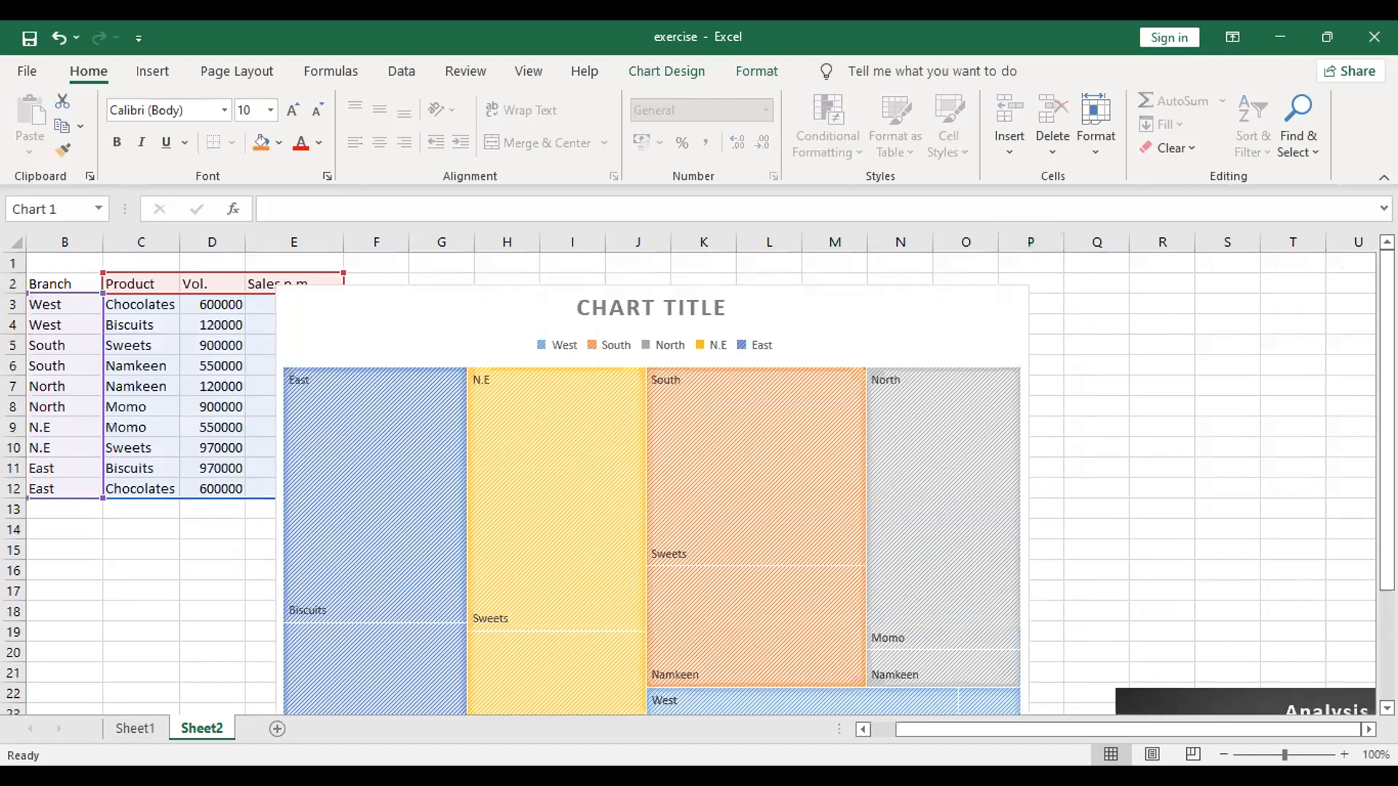
{"action": "key", "text": "ctrl+z"}
Step: Shrink the treemap chart in both width and height, bringing its left edge in to about column H
{"action": "left_click", "coordinate": [406, 324]}
{"action": "left_click_drag", "start_coordinate": [276, 285], "coordinate": [525, 277]}
{"action": "scroll", "coordinate": [518, 456], "scroll_direction": "down", "scroll_amount": 3}
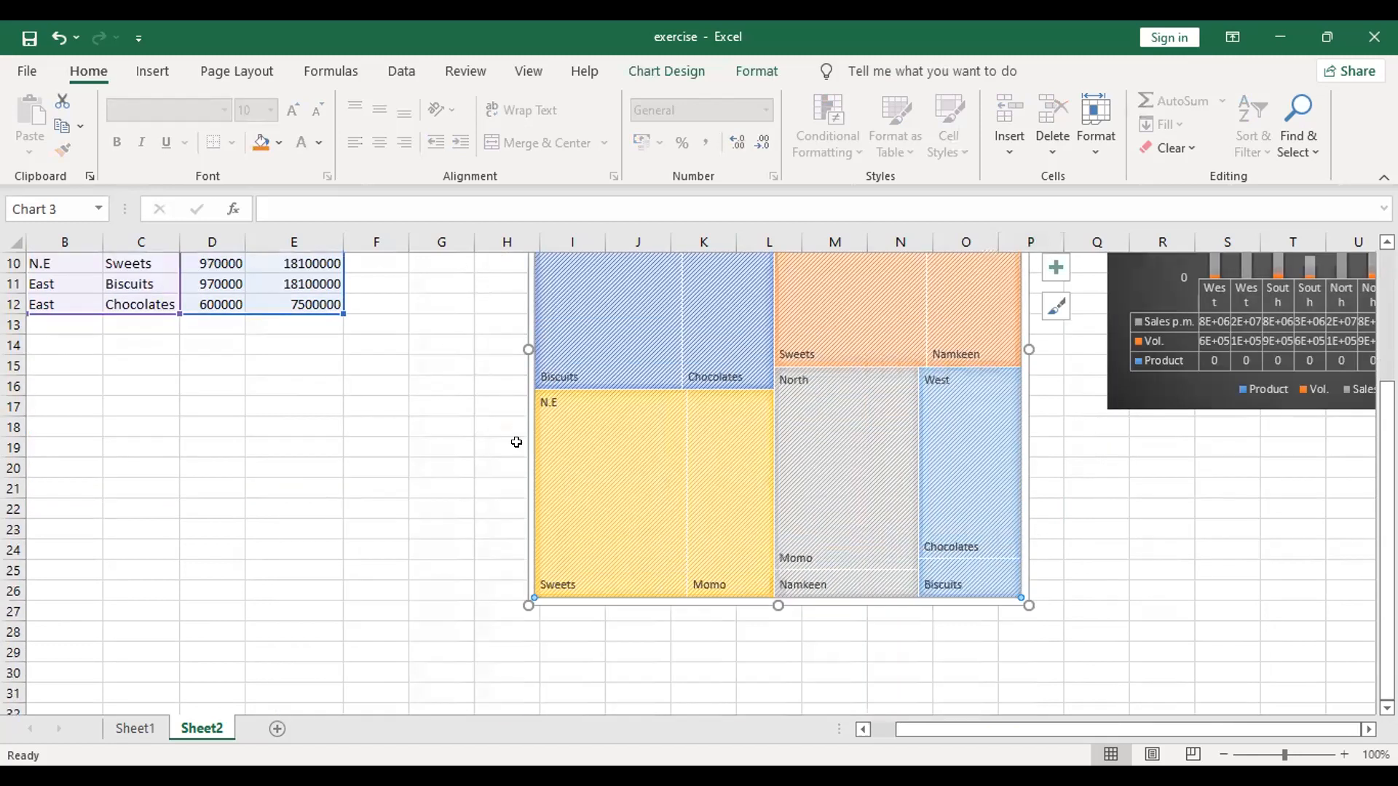
{"action": "left_click_drag", "start_coordinate": [527, 604], "coordinate": [574, 418]}
{"action": "scroll", "coordinate": [862, 617], "scroll_direction": "up", "scroll_amount": 3}
Step: Move the treemap below the branch and product table, with its upper edge at row 16, and deselect it
{"action": "left_click_drag", "start_coordinate": [717, 275], "coordinate": [174, 546]}
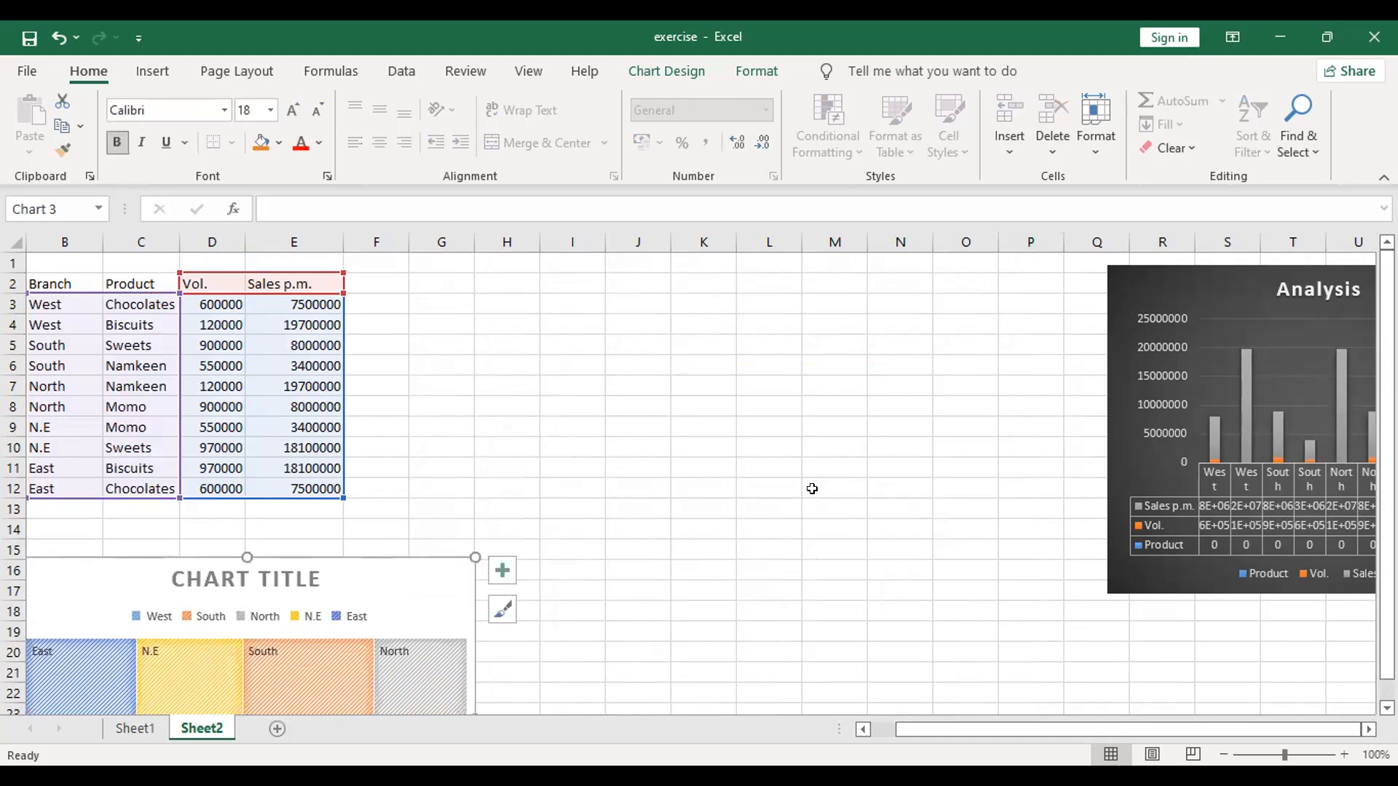
{"action": "scroll", "coordinate": [764, 520], "scroll_direction": "down", "scroll_amount": 4}
{"action": "left_click", "coordinate": [701, 562]}
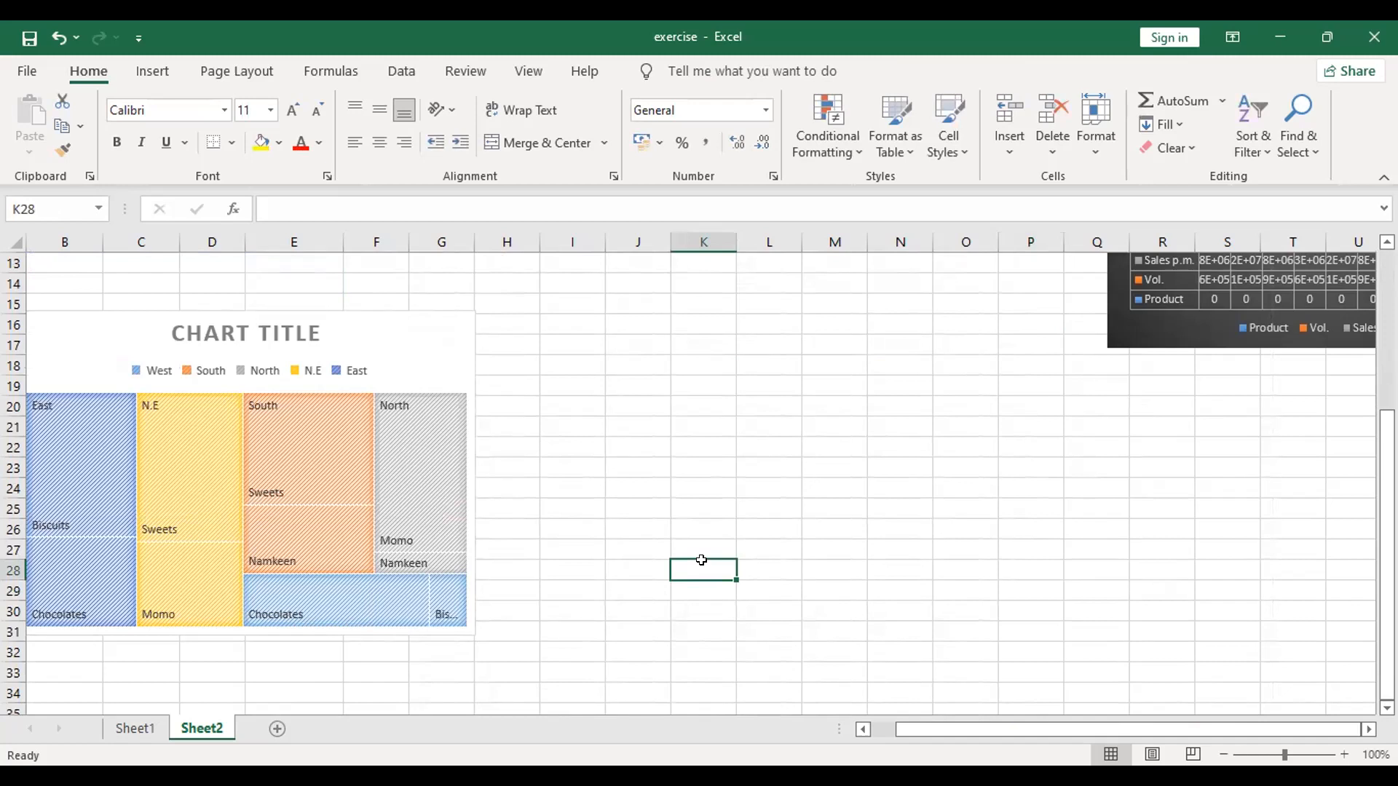
{"action": "scroll", "coordinate": [700, 556], "scroll_direction": "up", "scroll_amount": 4}
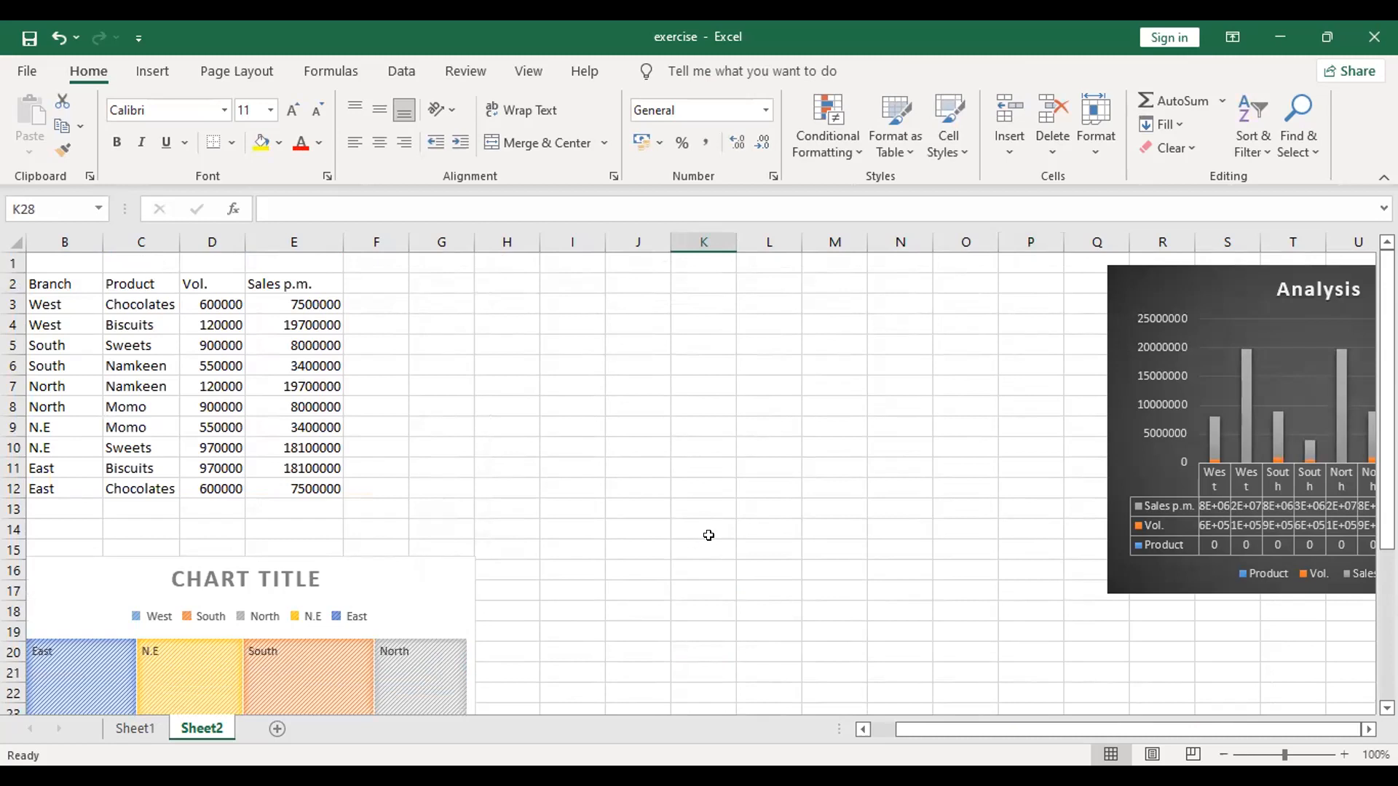
Step: Copy the Product and Vol. columns in C2:D12 and paste them starting at H2
{"action": "left_click", "coordinate": [173, 309]}
{"action": "left_click_drag", "start_coordinate": [190, 315], "coordinate": [206, 466]}
{"action": "left_click", "coordinate": [441, 468]}
{"action": "left_click_drag", "start_coordinate": [157, 284], "coordinate": [205, 489]}
{"action": "key", "text": "ctrl+c"}
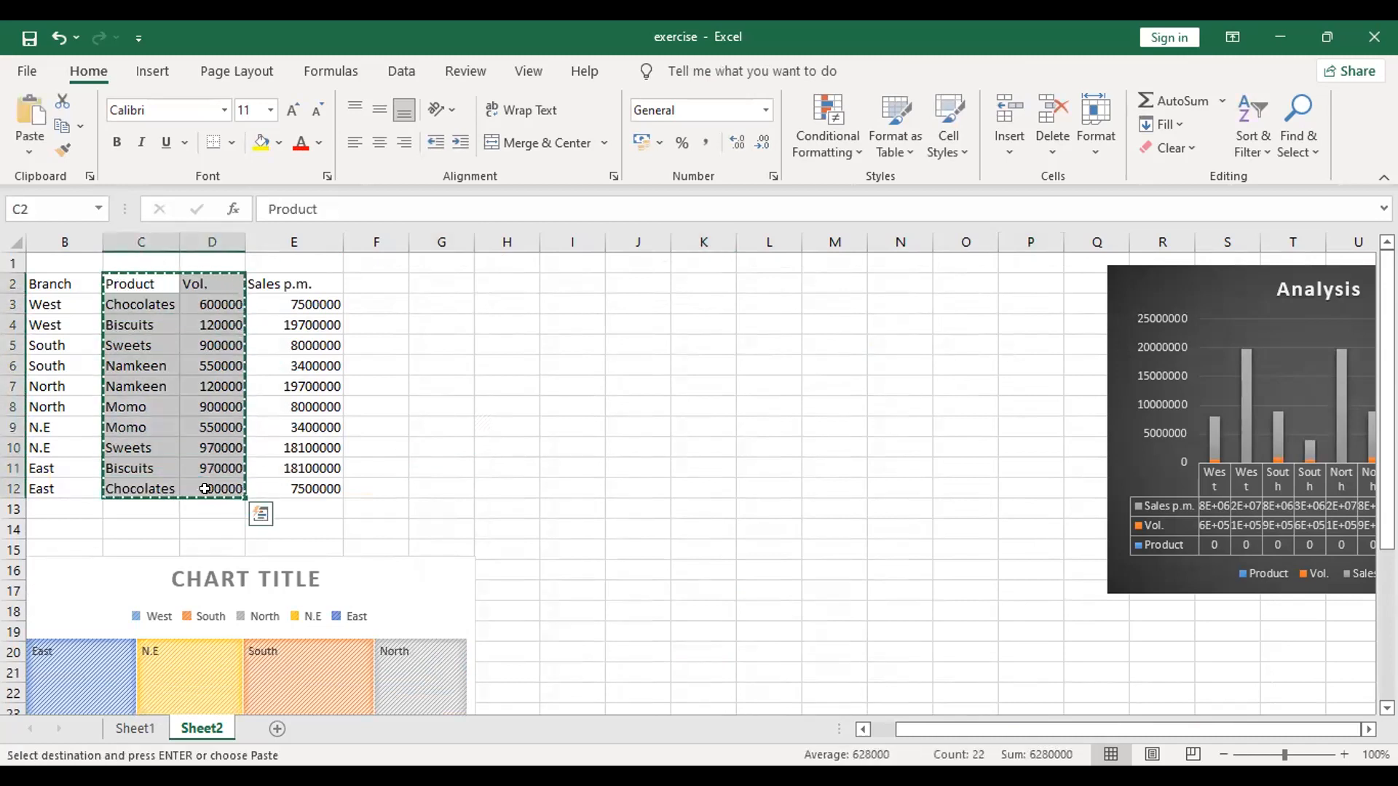
{"action": "left_click", "coordinate": [463, 279]}
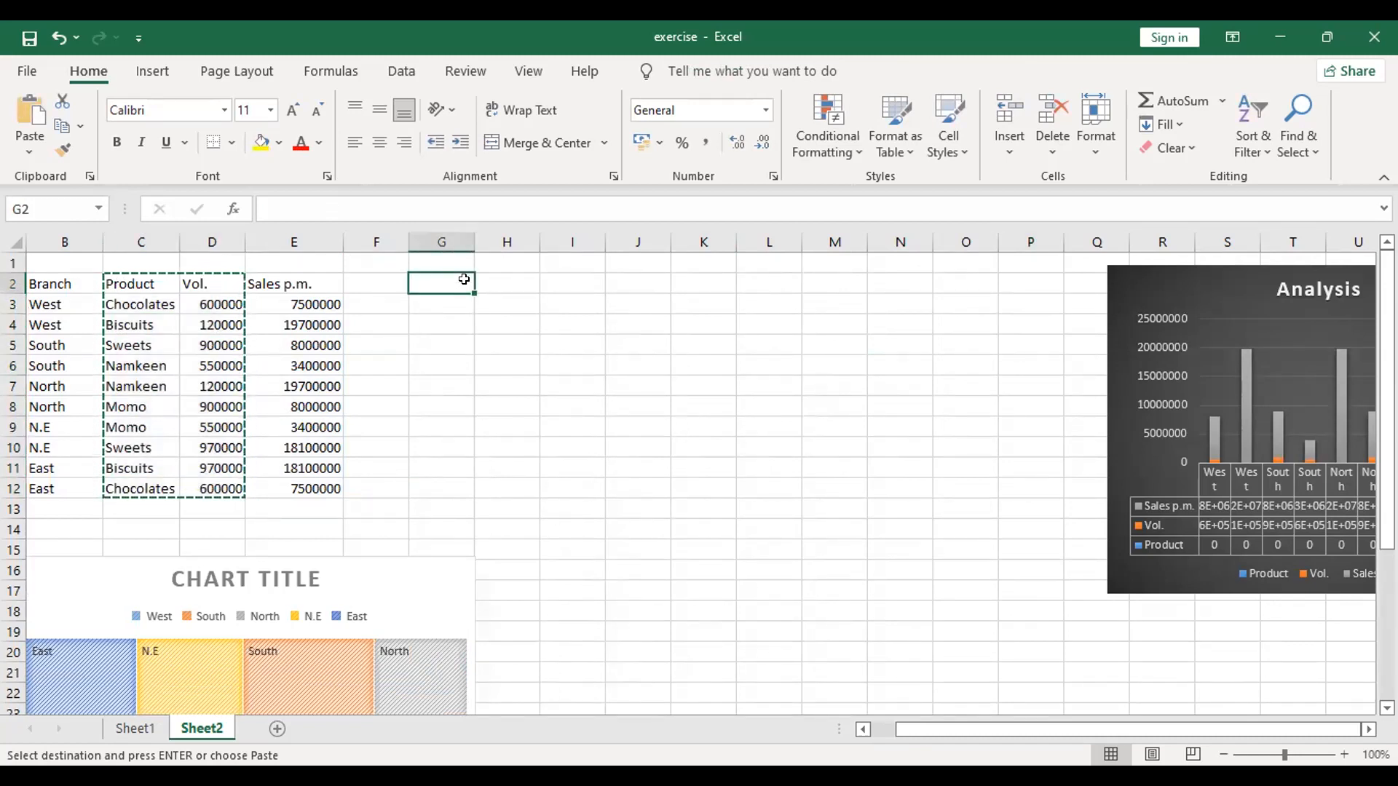
{"action": "left_click", "coordinate": [501, 288]}
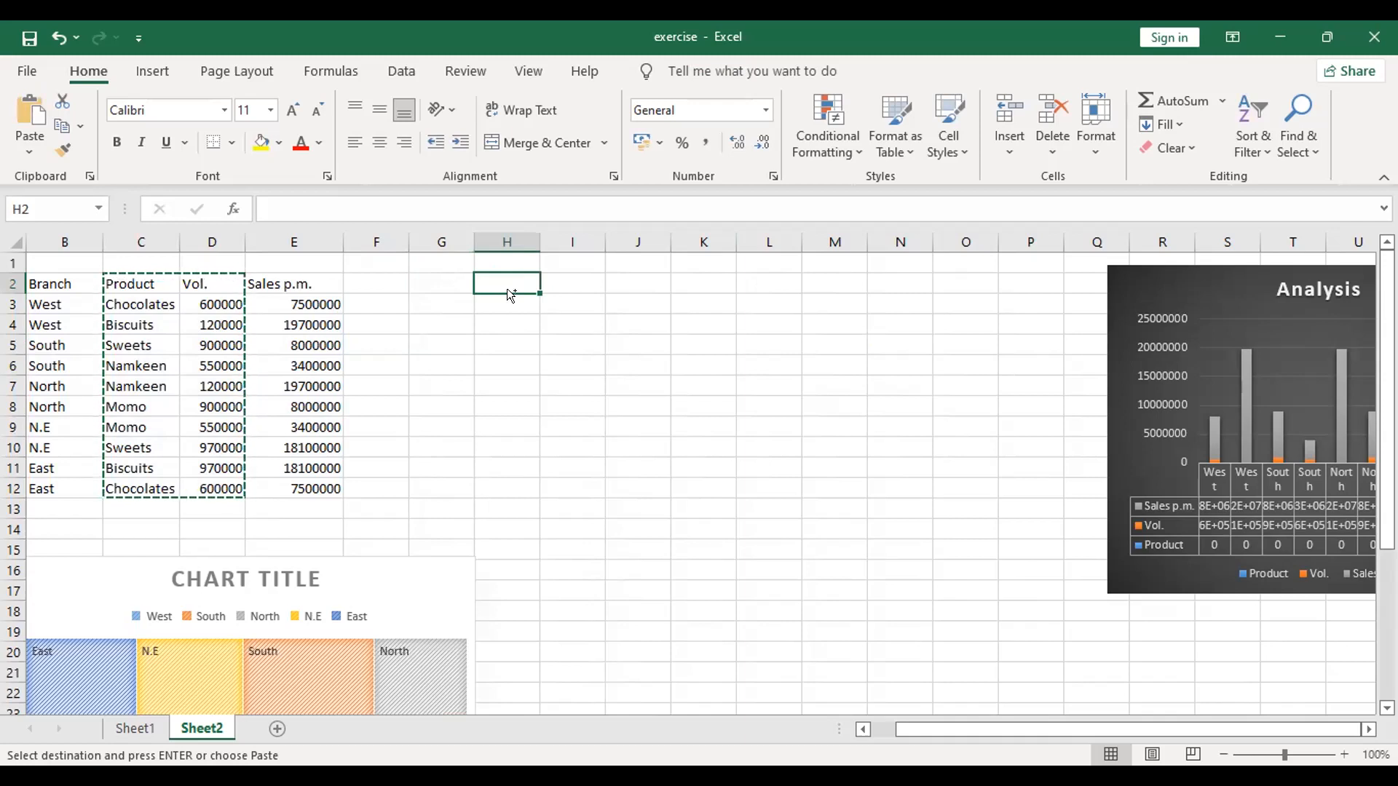
{"action": "key", "text": "ctrl+v"}
{"action": "left_click", "coordinate": [833, 503]}
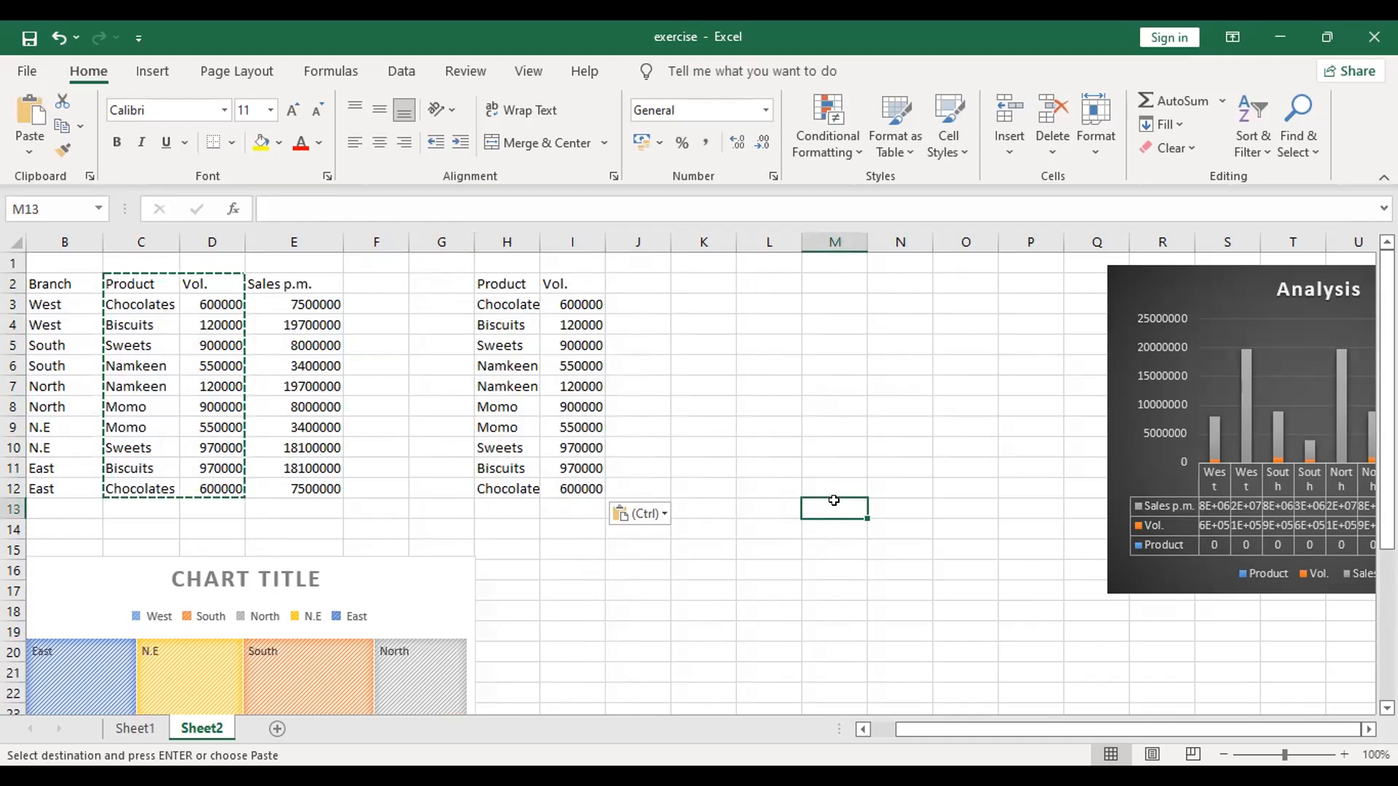
Step: Enter the year 2016 in I1, above the copied Vol. column
{"action": "left_click", "coordinate": [809, 421]}
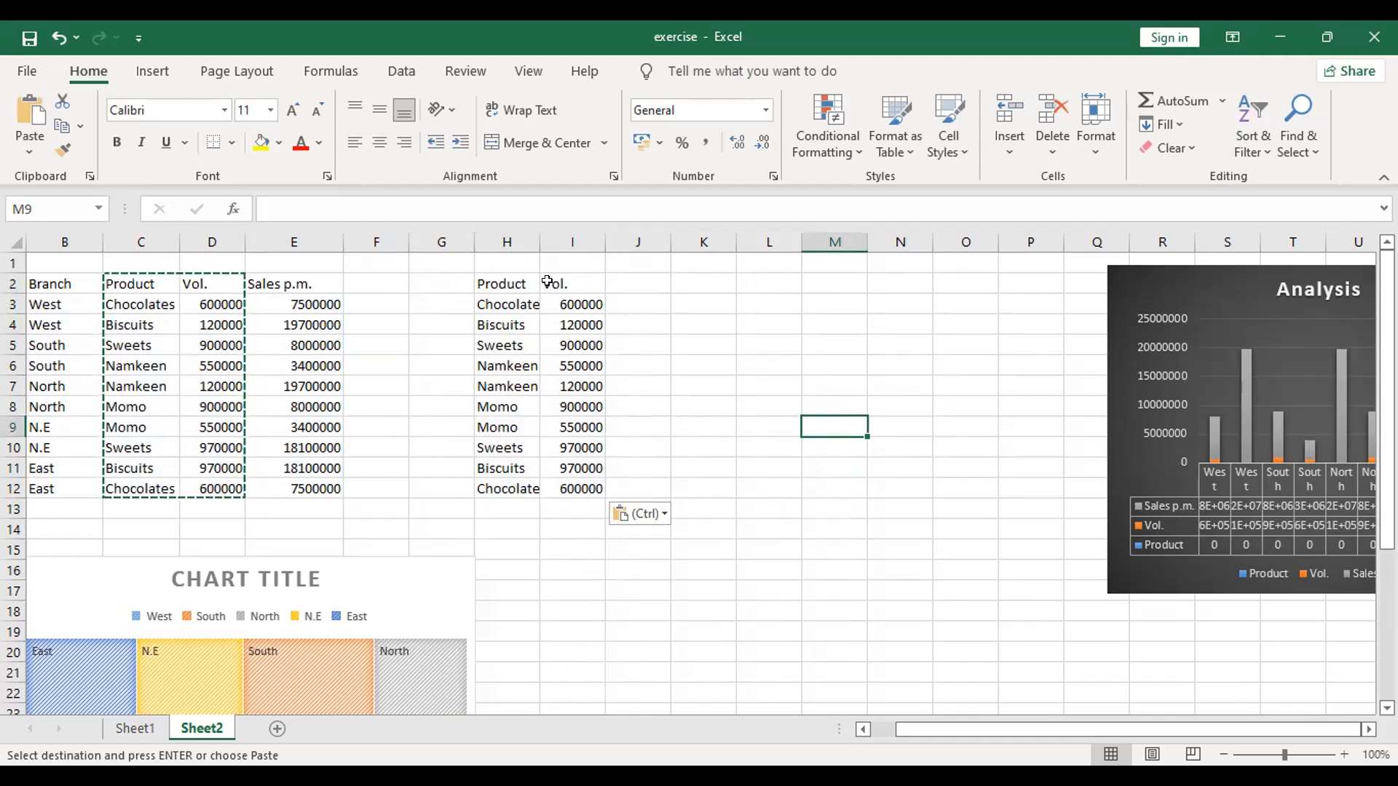
{"action": "left_click", "coordinate": [543, 260]}
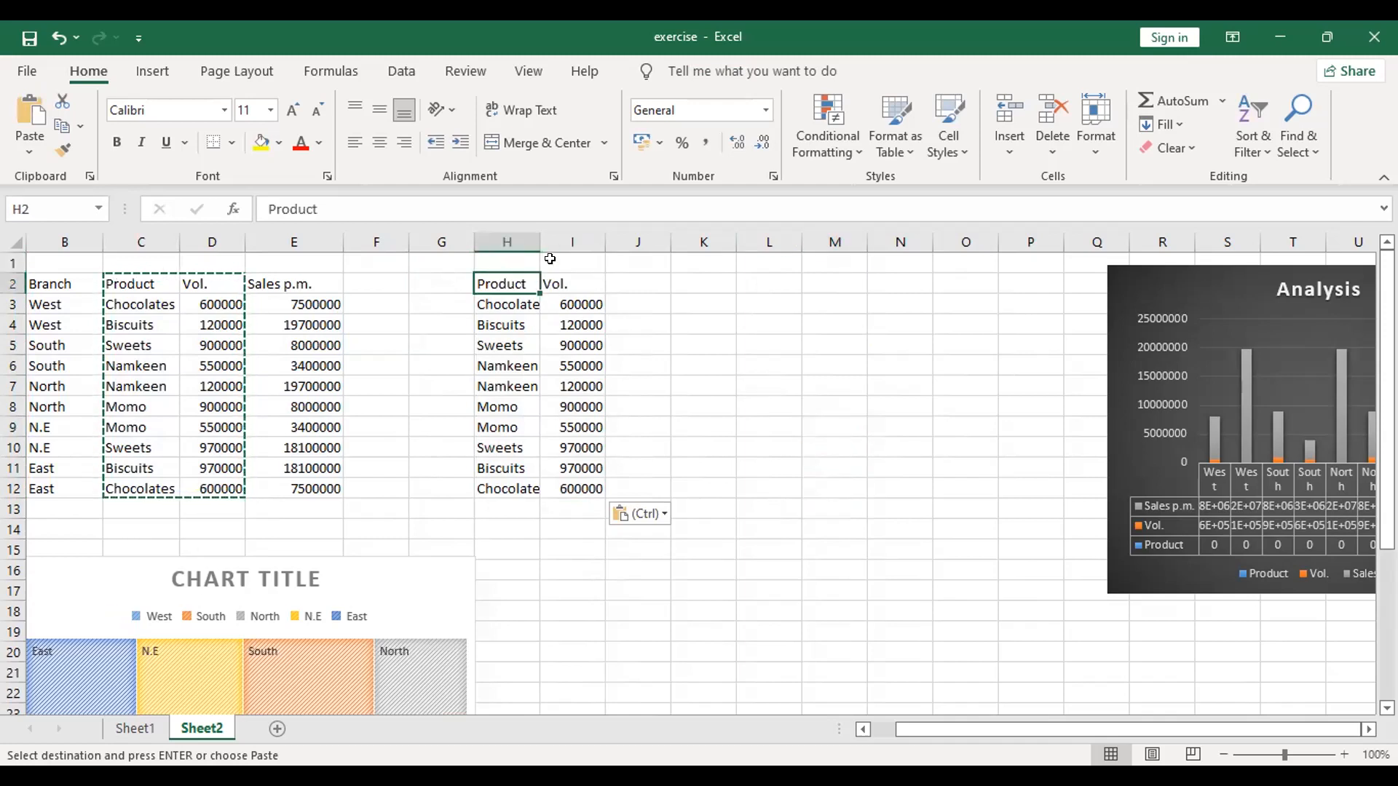
{"action": "left_click", "coordinate": [520, 259]}
{"action": "type", "text": "201"}
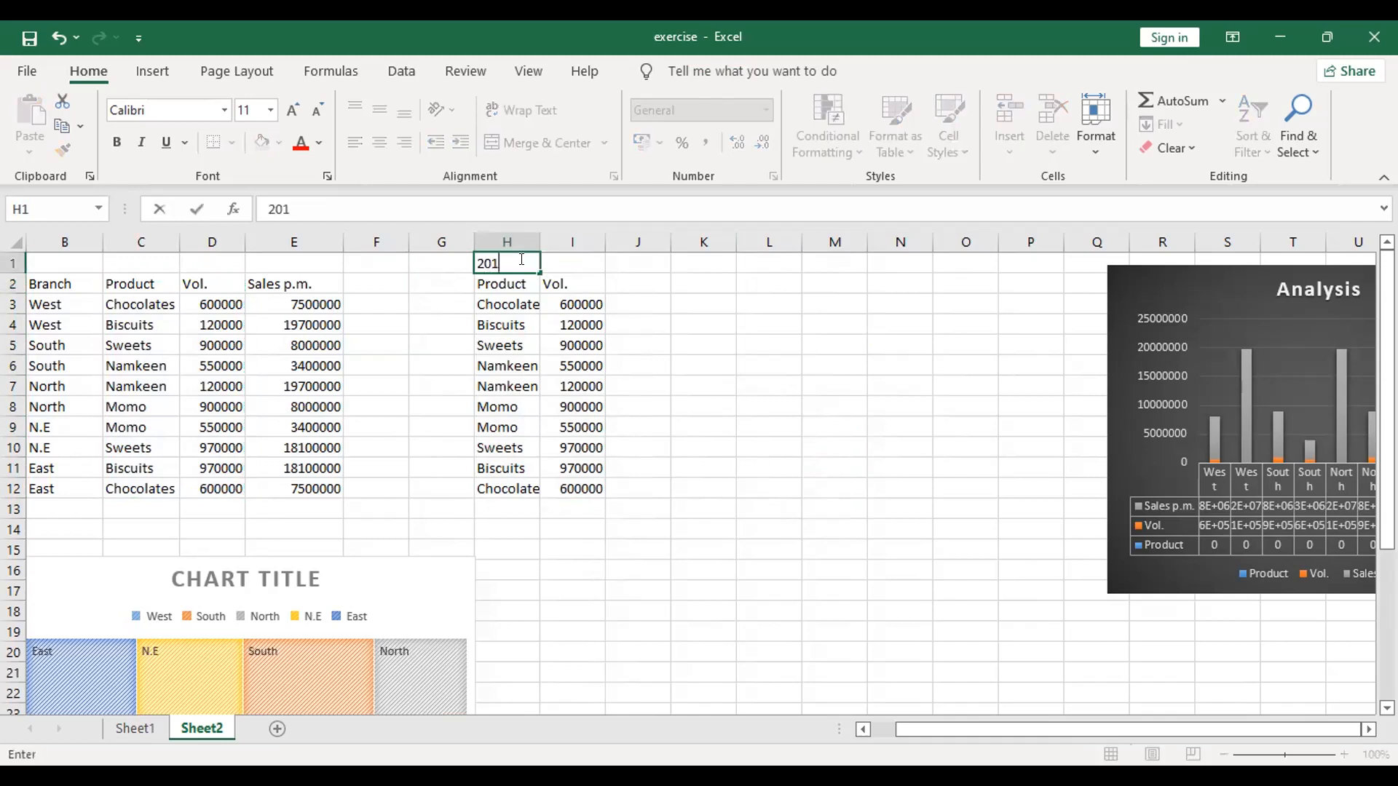
{"action": "key", "text": "BackSpace"}
{"action": "key", "text": "BackSpace"}
{"action": "key", "text": "BackSpace"}
{"action": "key", "text": "Tab"}
{"action": "type", "text": "200"}
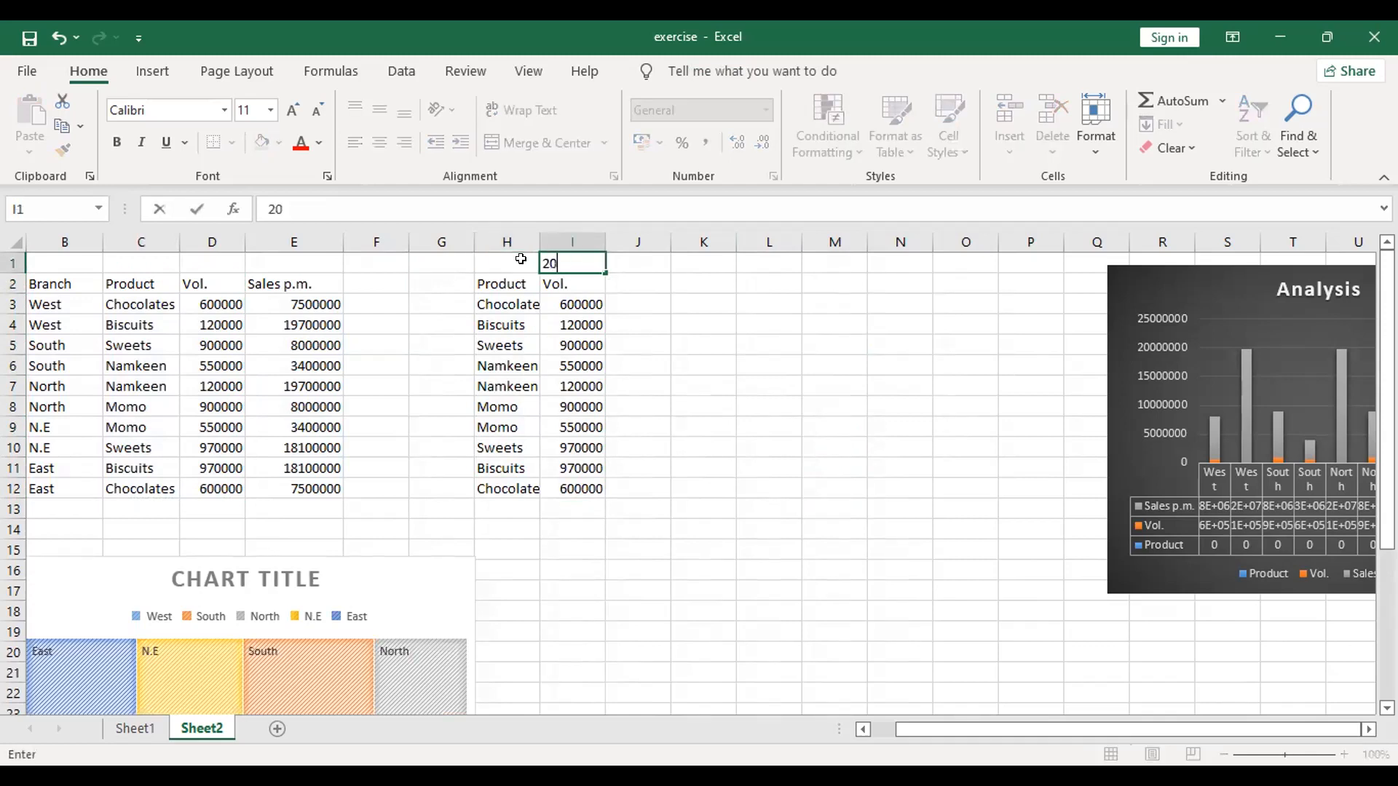
{"action": "key", "text": "BackSpace"}
{"action": "type", "text": "16"}
{"action": "left_click", "coordinate": [672, 421]}
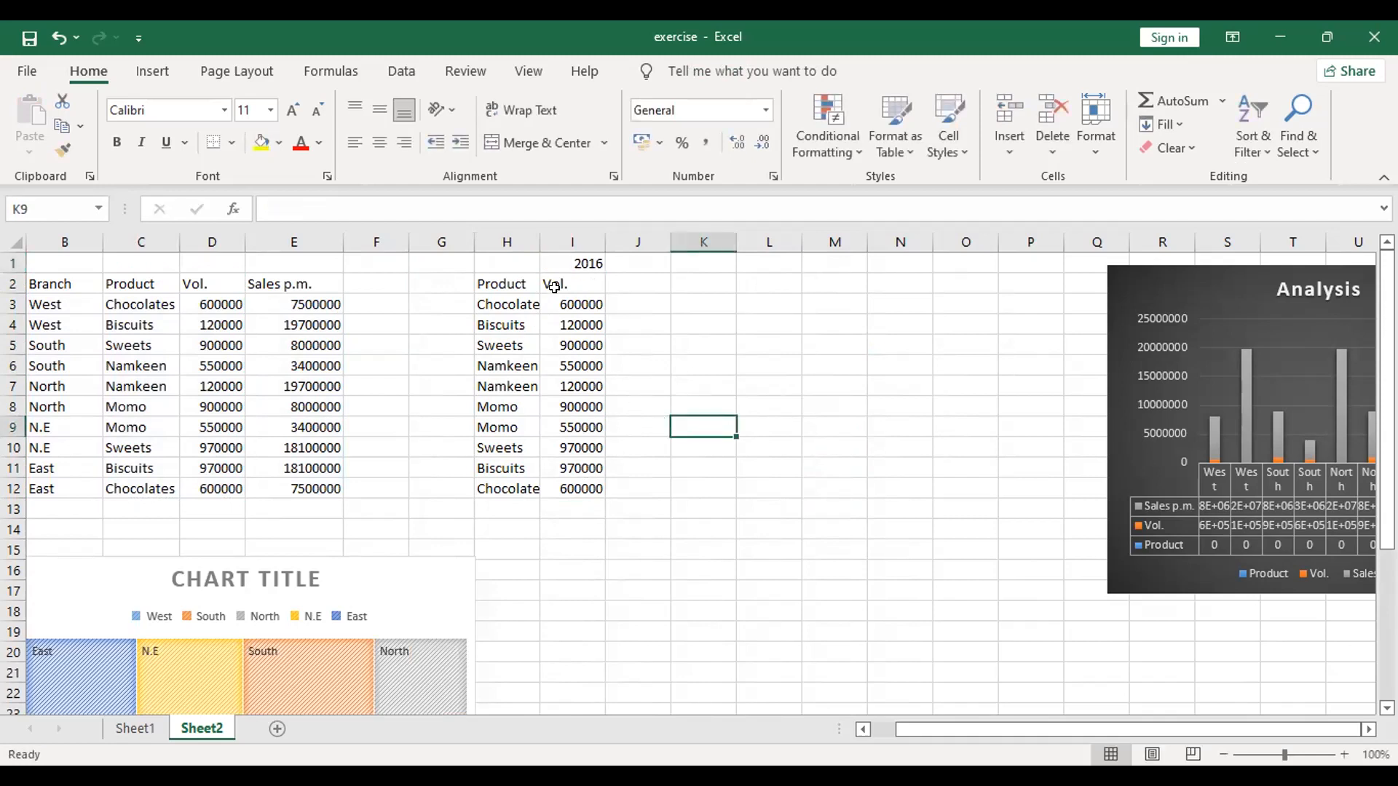
Step: Continue the year headings with 2017, 2018, 2019 and 2020 in cells J1 to M1
{"action": "left_click", "coordinate": [614, 255]}
{"action": "type", "text": "201"}
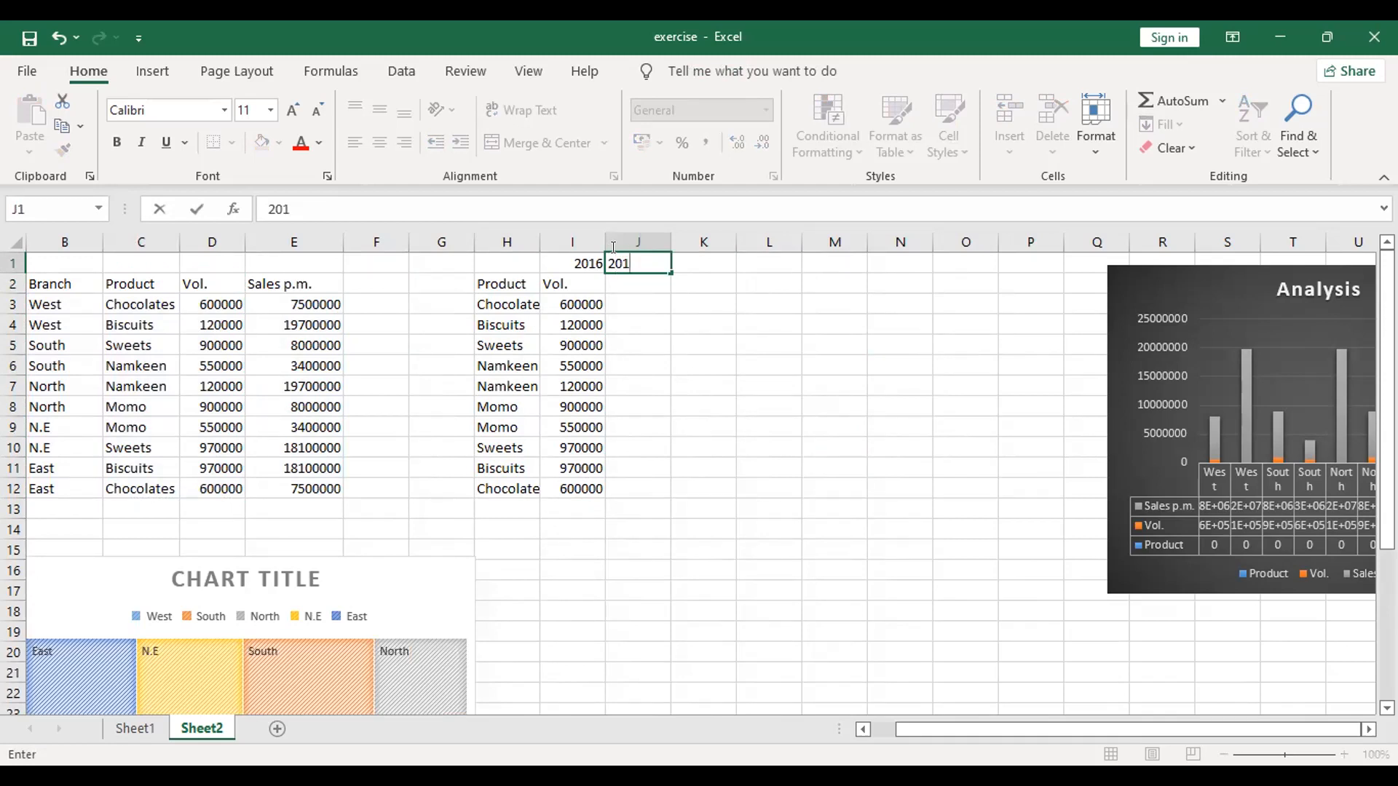
{"action": "type", "text": "7"}
{"action": "key", "text": "Tab"}
{"action": "type", "text": "2018"}
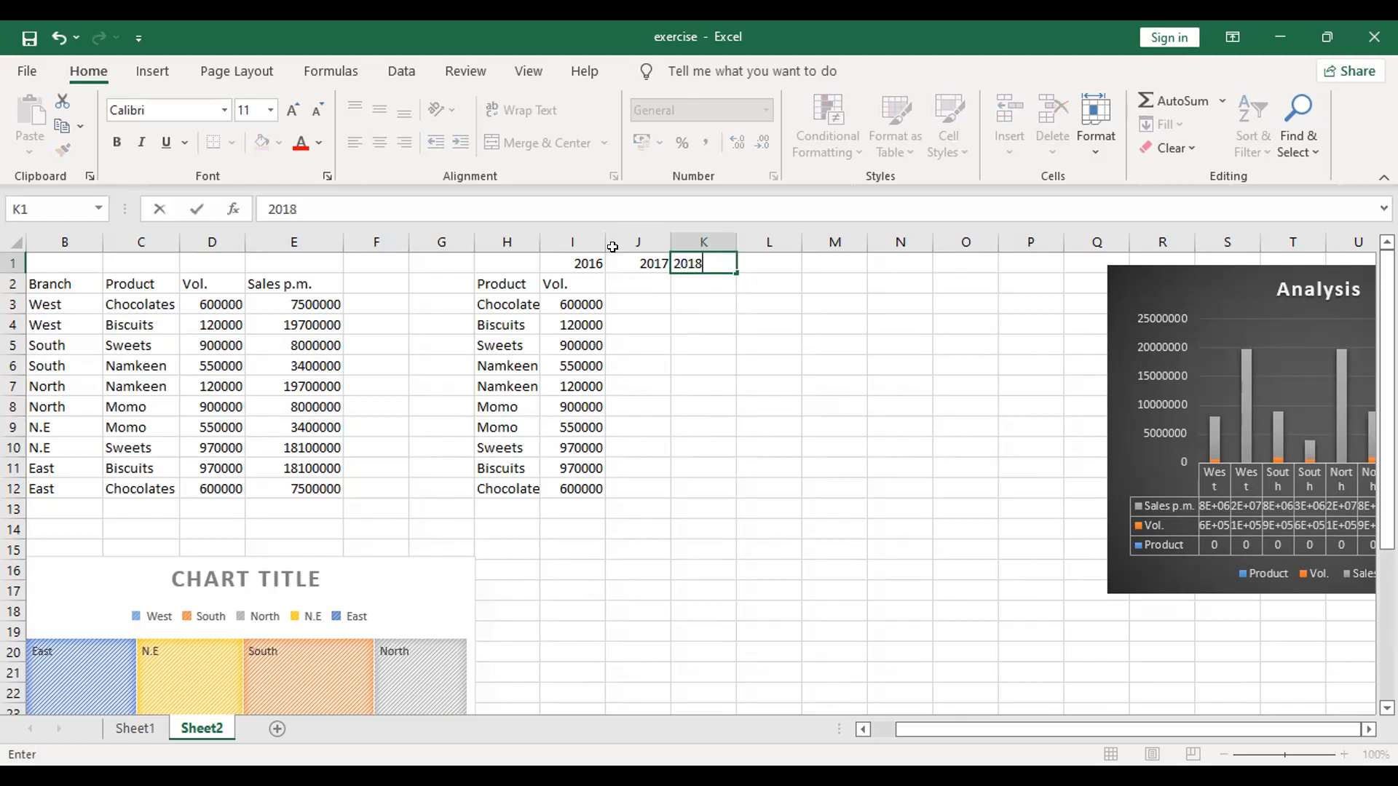
{"action": "key", "text": "Tab"}
{"action": "type", "text": "20"}
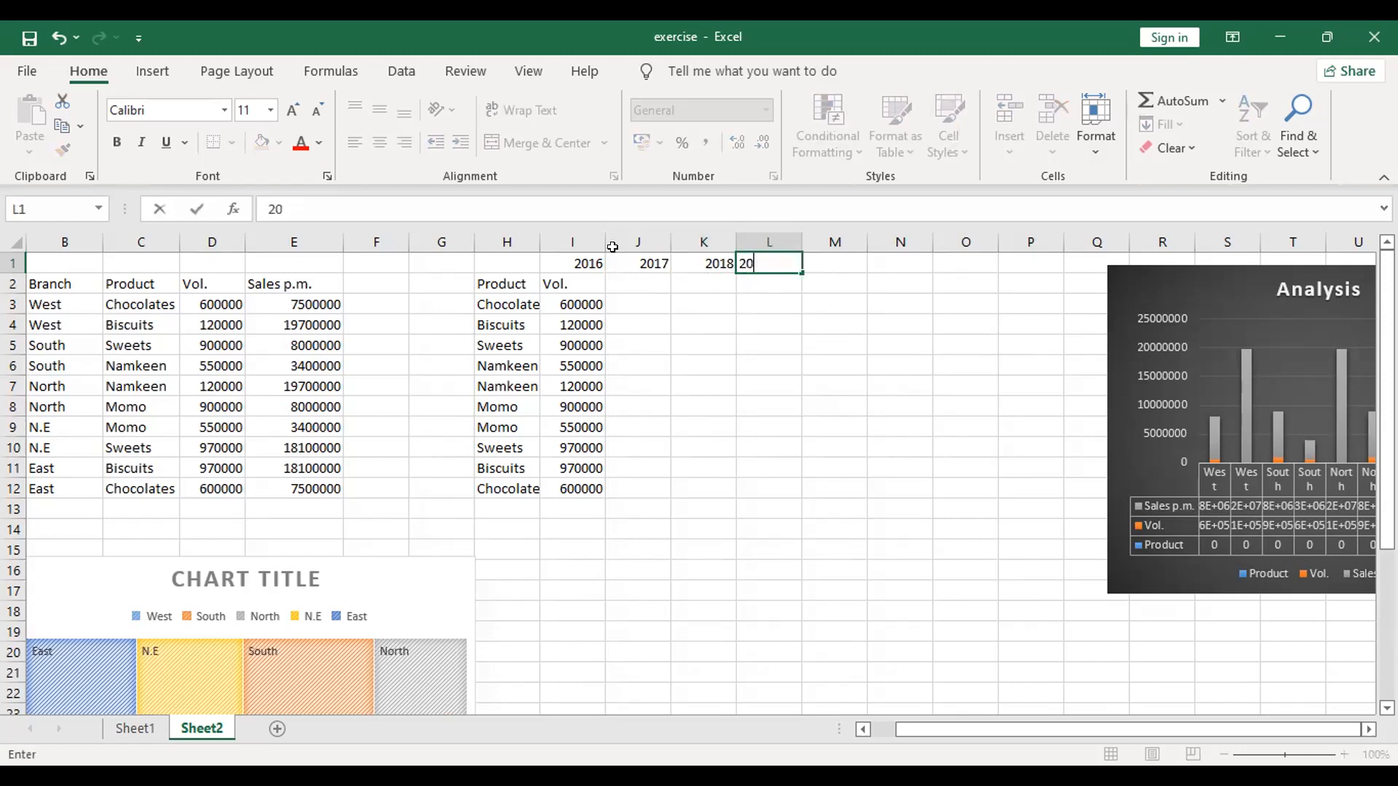
{"action": "type", "text": "19"}
{"action": "key", "text": "Tab"}
{"action": "type", "text": "2020"}
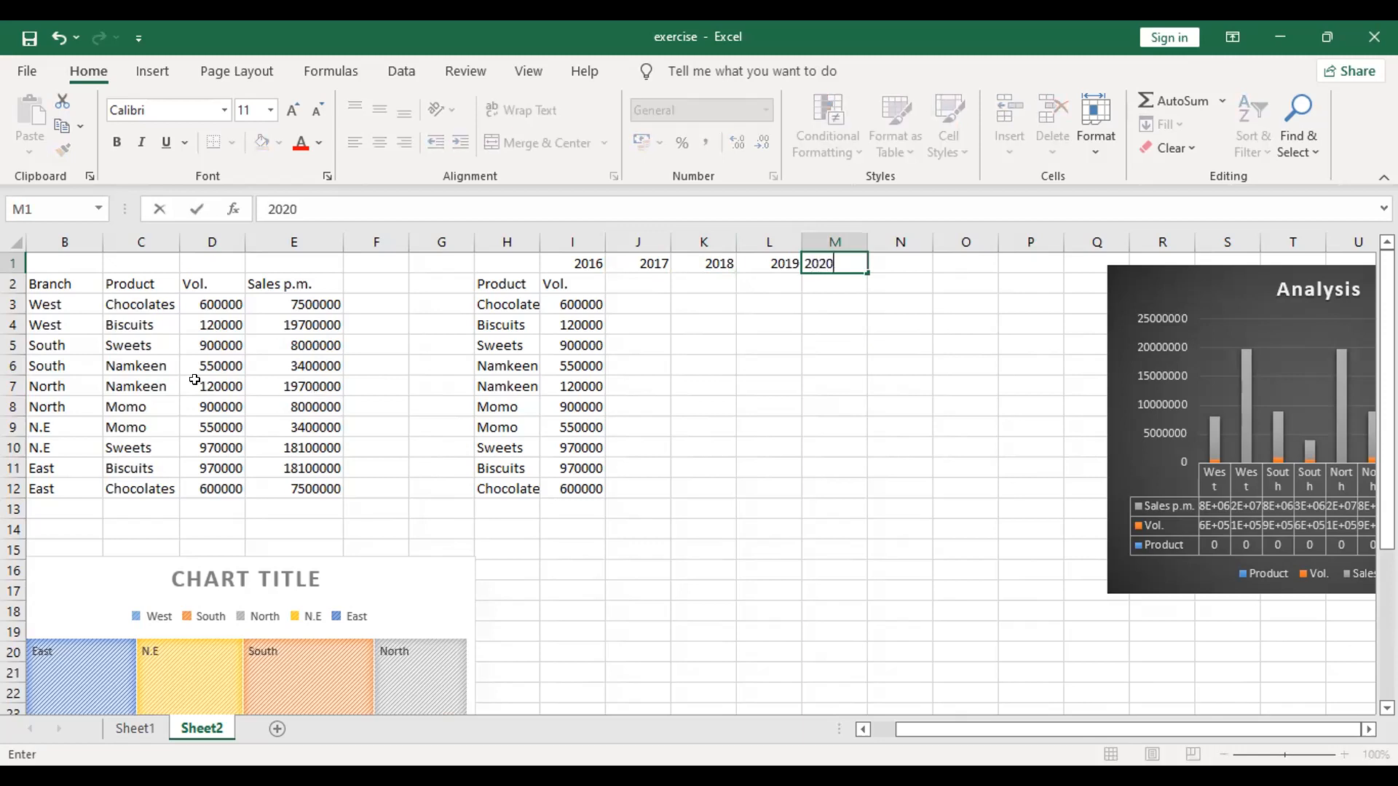
{"action": "left_click", "coordinate": [726, 484]}
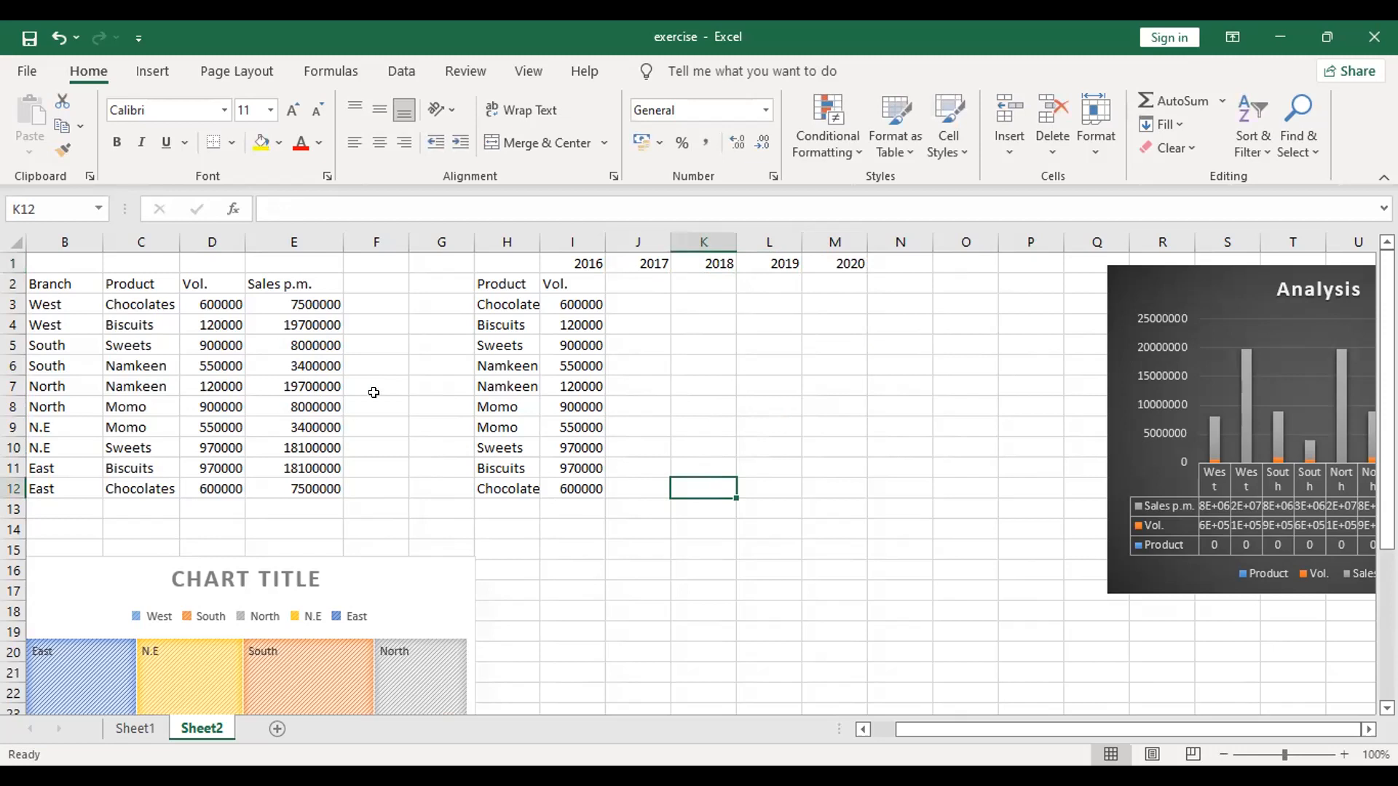
{"action": "left_click_drag", "start_coordinate": [566, 297], "coordinate": [595, 477]}
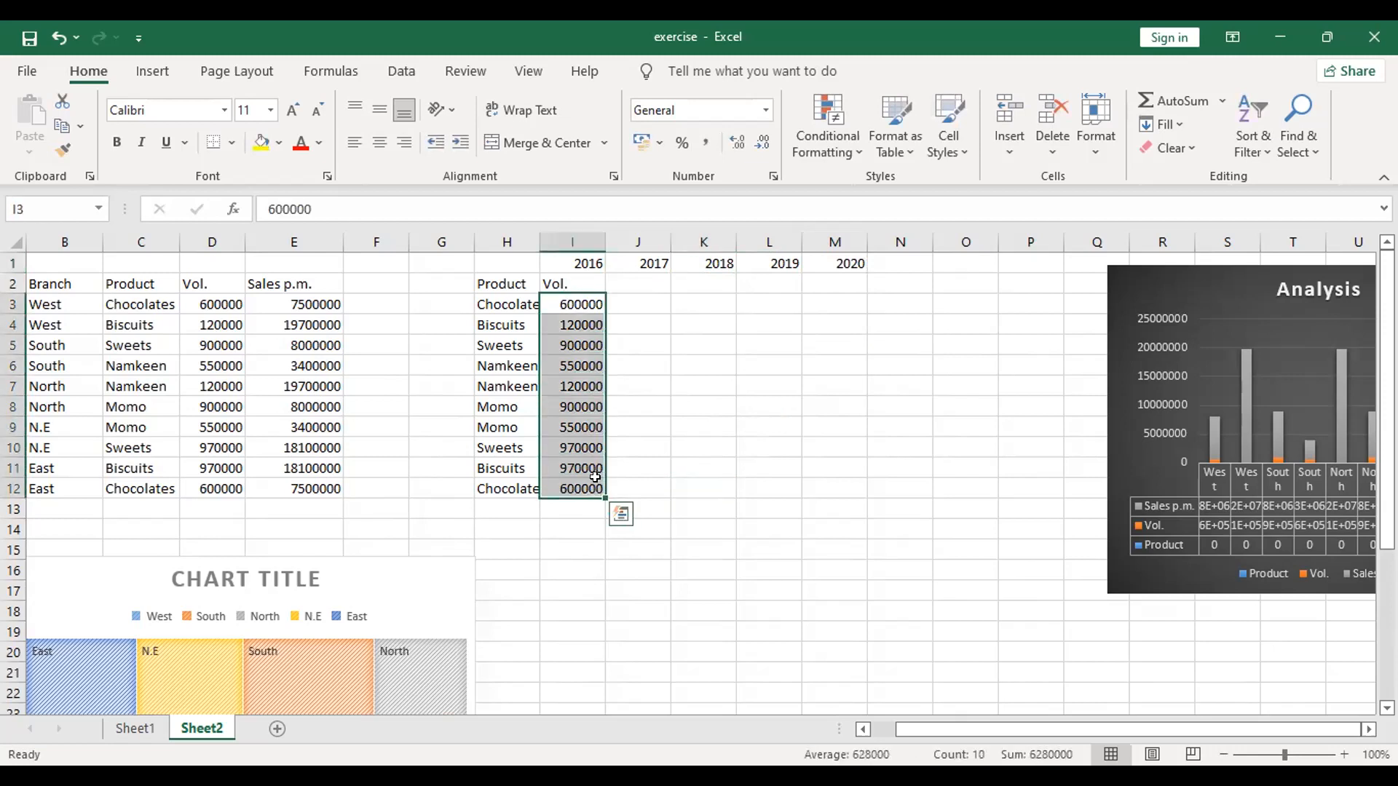
{"action": "key", "text": "ctrl+c"}
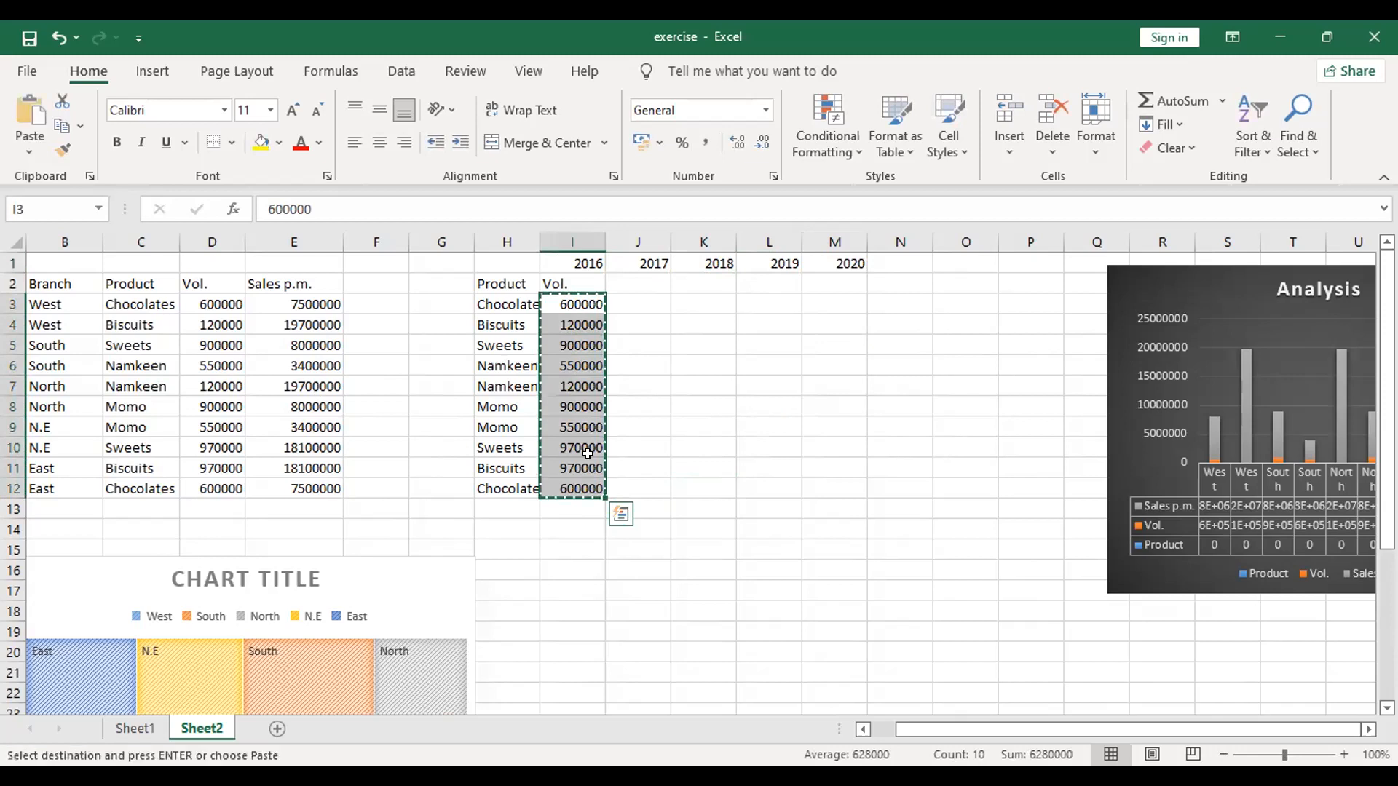
{"action": "left_click", "coordinate": [637, 296]}
{"action": "right_click", "coordinate": [641, 298]}
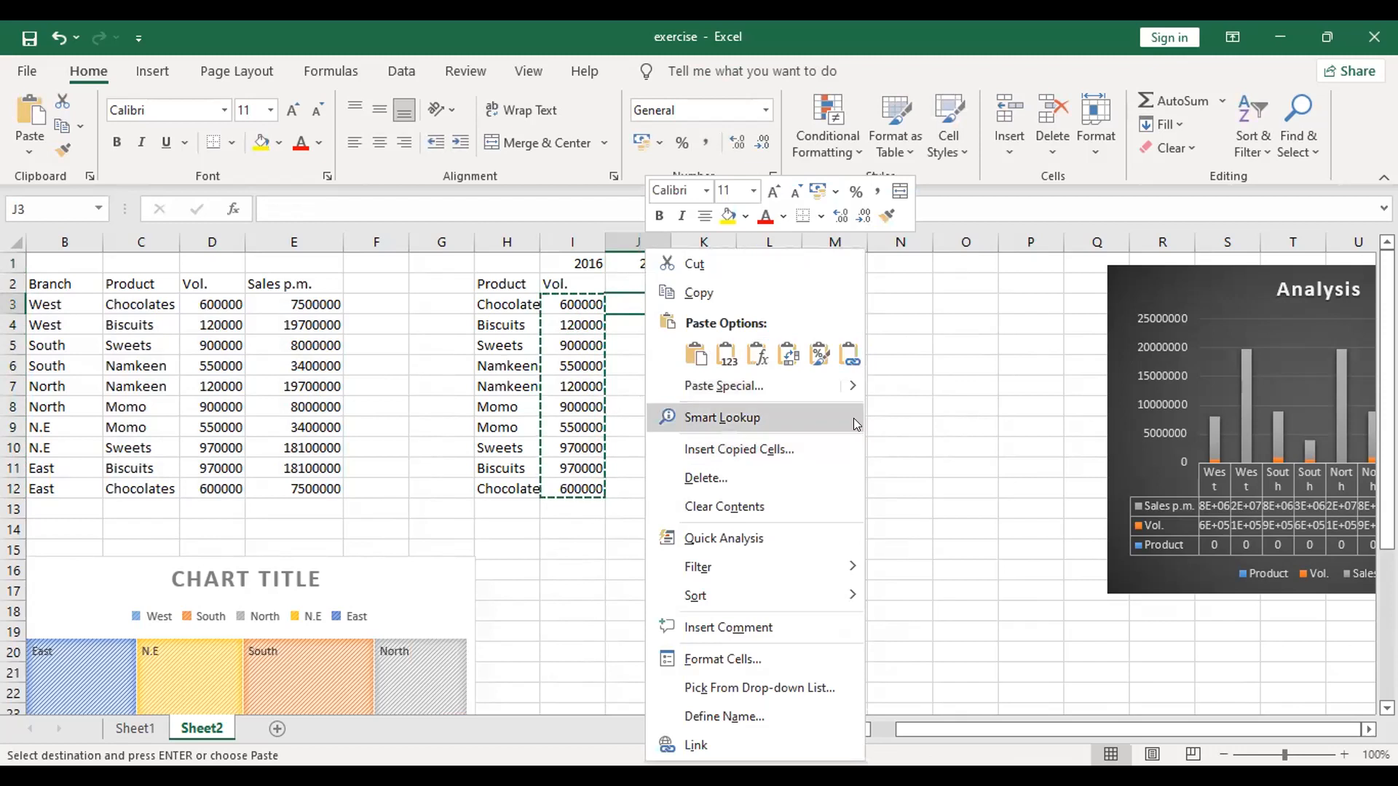
{"action": "left_click", "coordinate": [905, 427]}
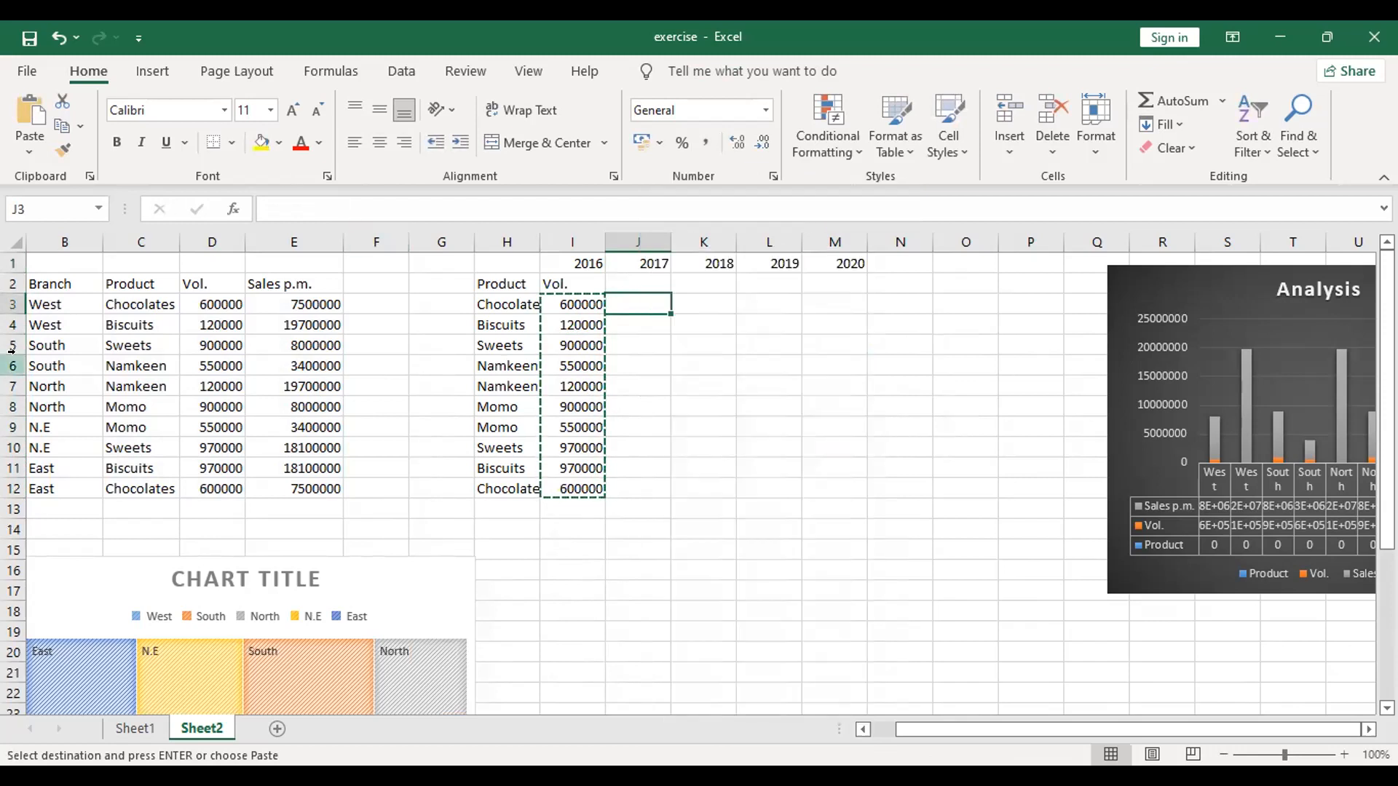
{"action": "left_click", "coordinate": [1181, 124]}
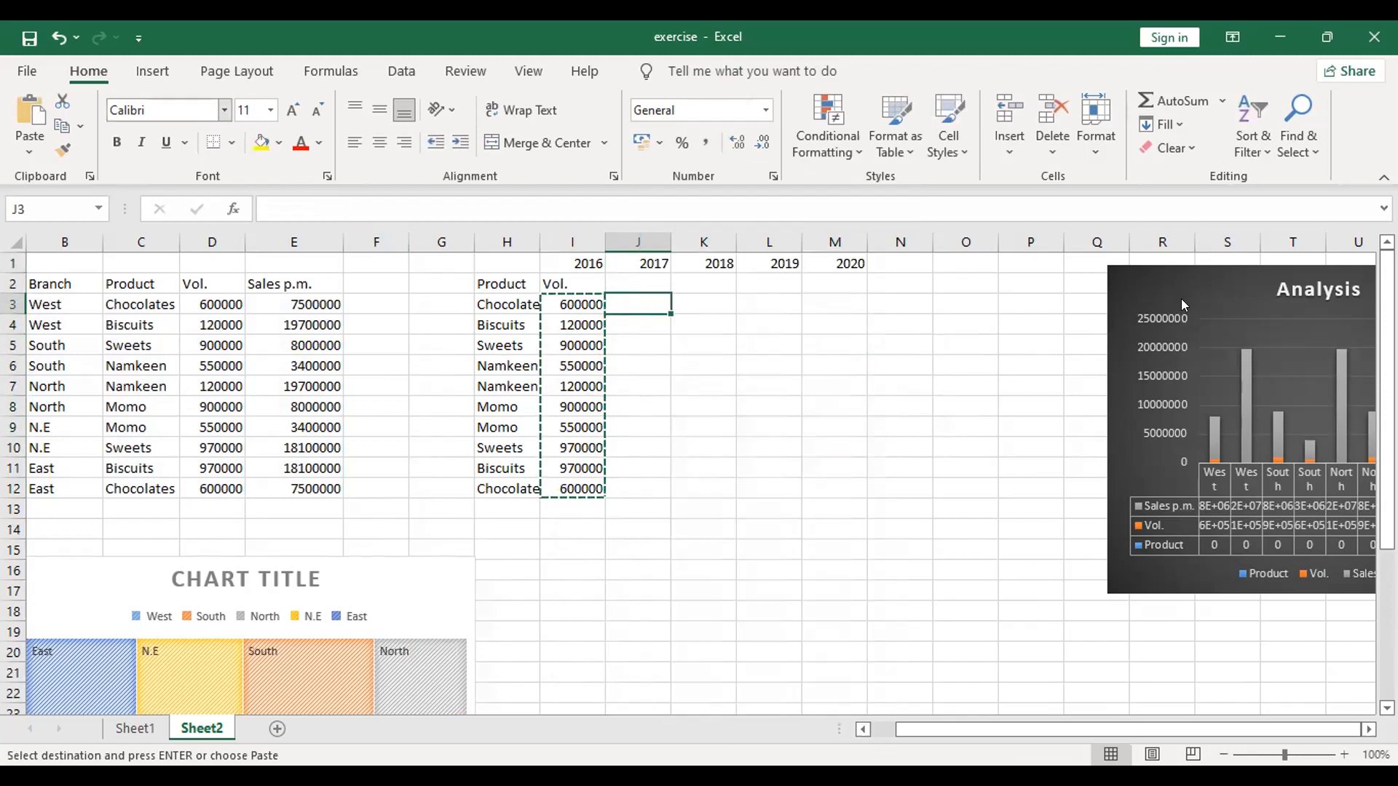
{"action": "left_click", "coordinate": [1181, 301]}
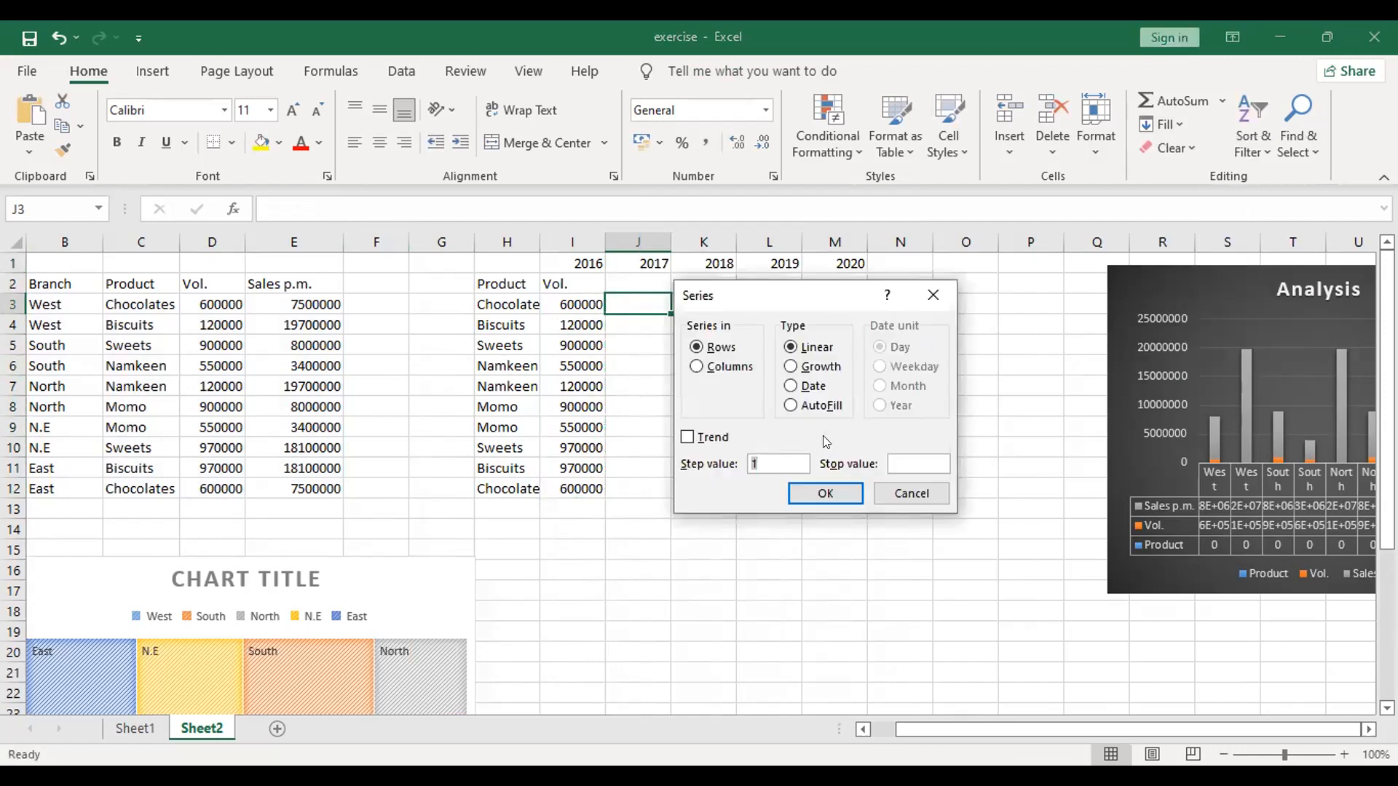
{"action": "left_click", "coordinate": [923, 300]}
{"action": "left_click_drag", "start_coordinate": [560, 303], "coordinate": [568, 488]}
{"action": "left_click", "coordinate": [749, 440]}
{"action": "key", "text": "ctrl+c"}
{"action": "left_click", "coordinate": [643, 287]}
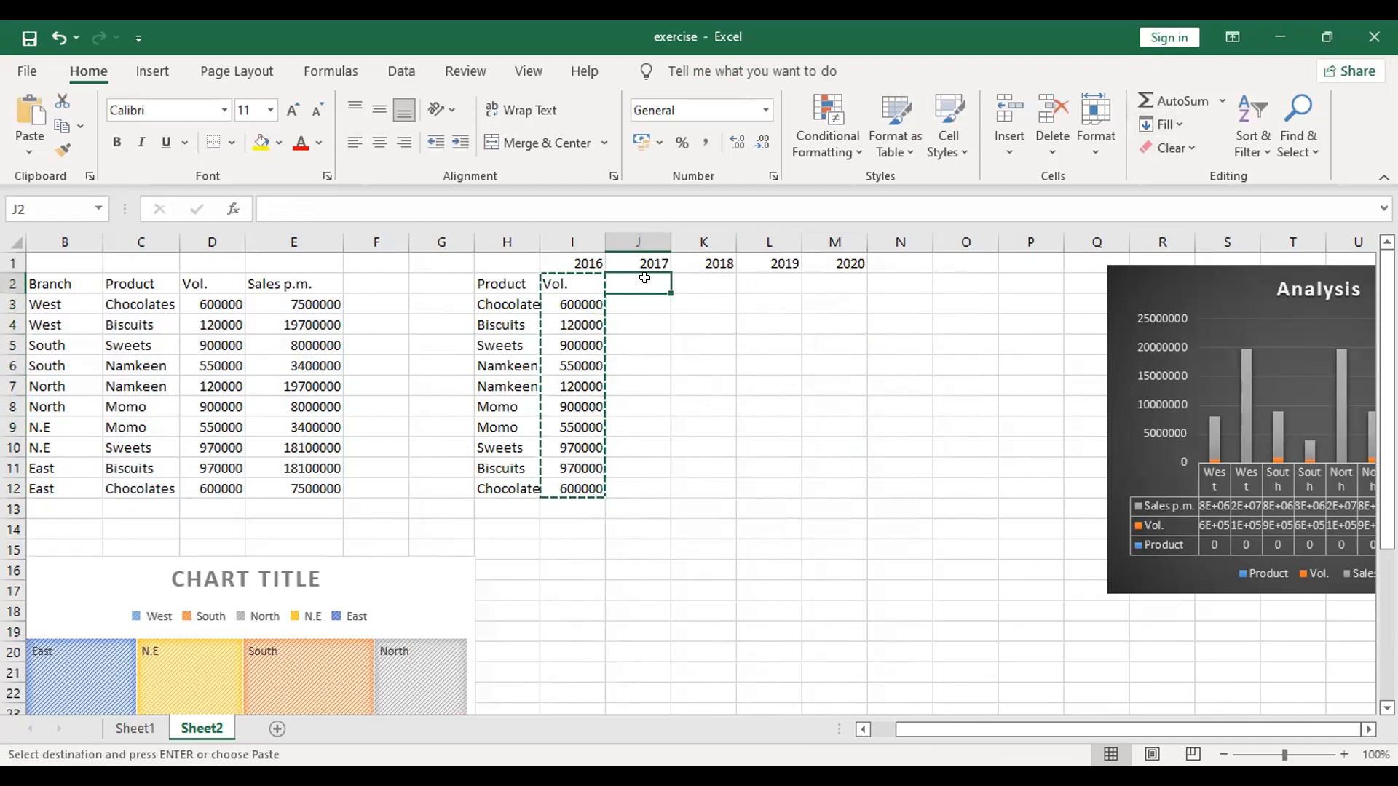
{"action": "right_click", "coordinate": [640, 306]}
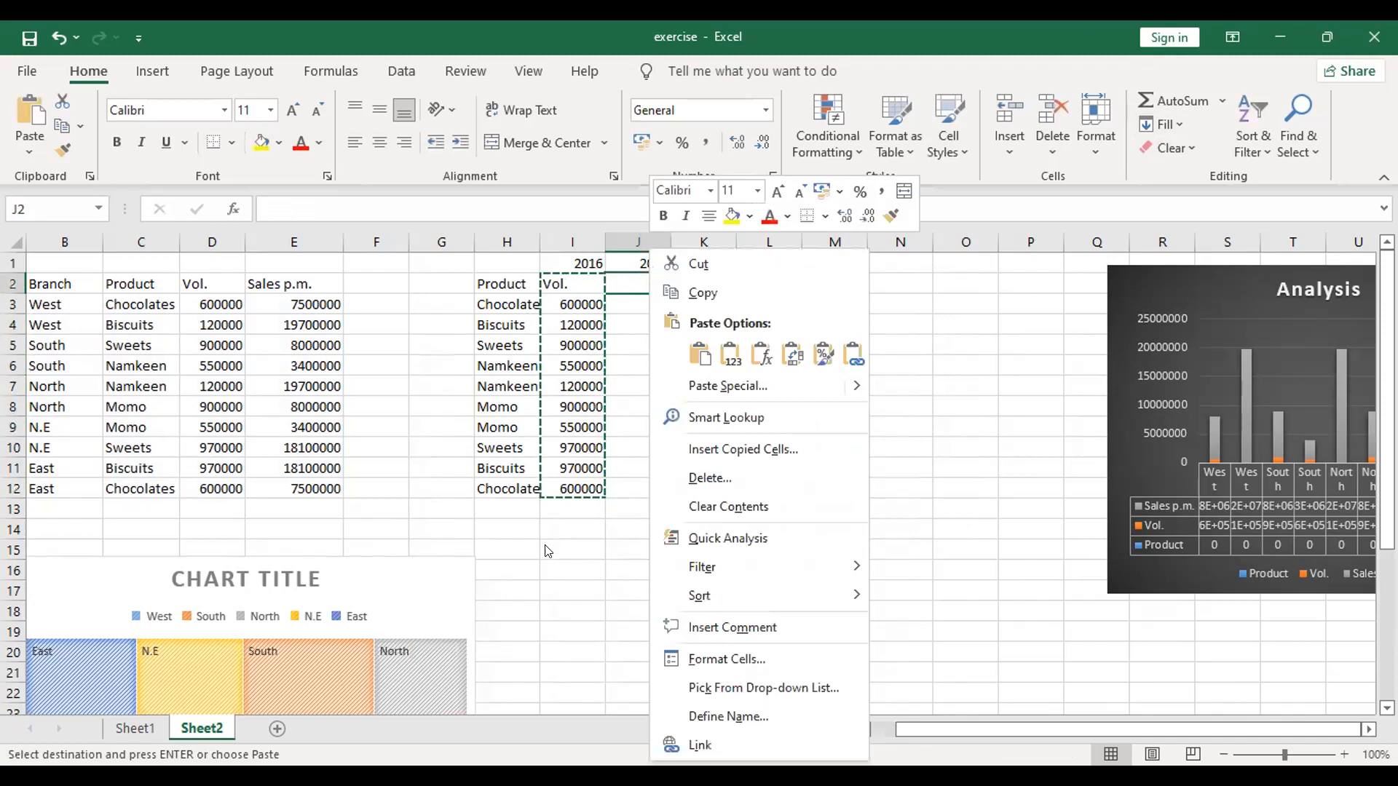
{"action": "key", "text": "Escape"}
{"action": "key", "text": "Escape"}
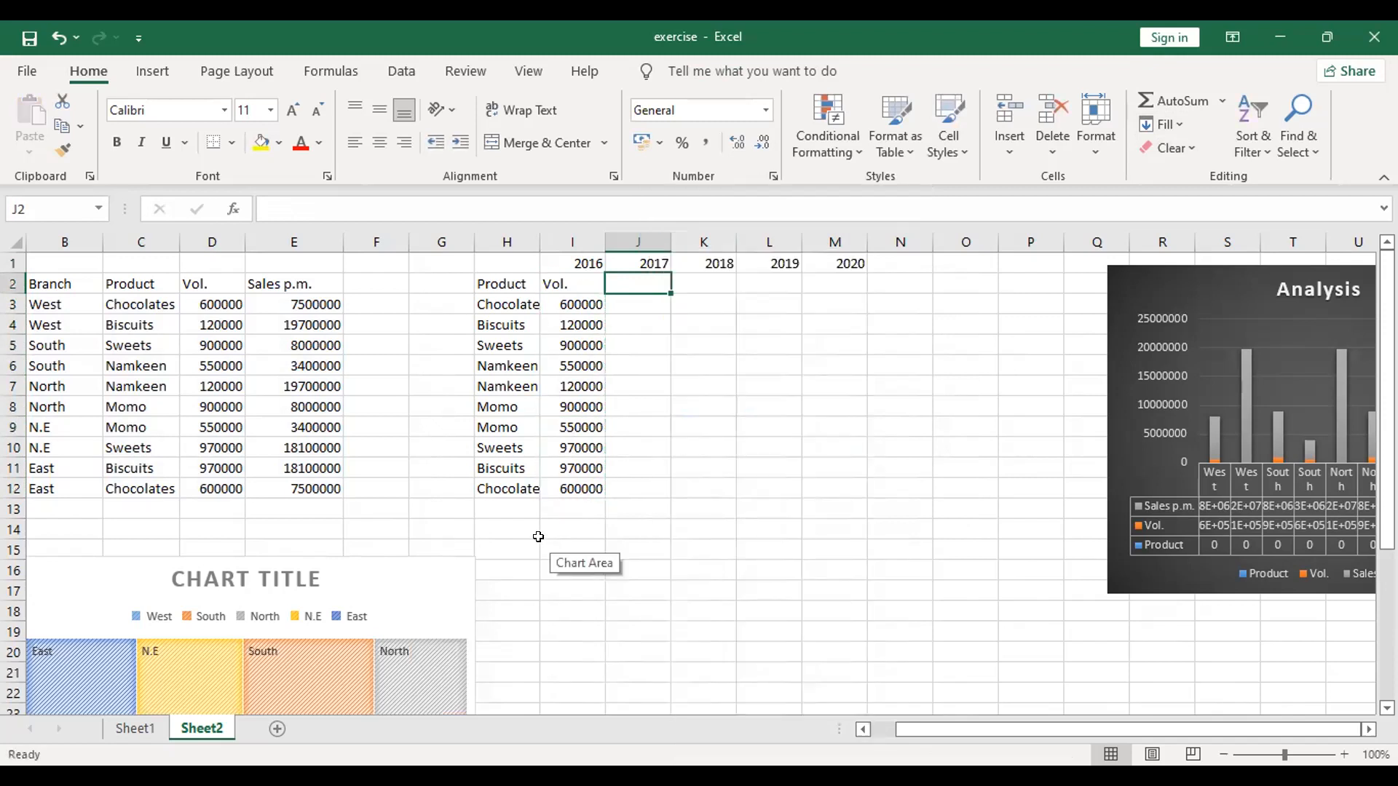
{"action": "left_click", "coordinate": [809, 427]}
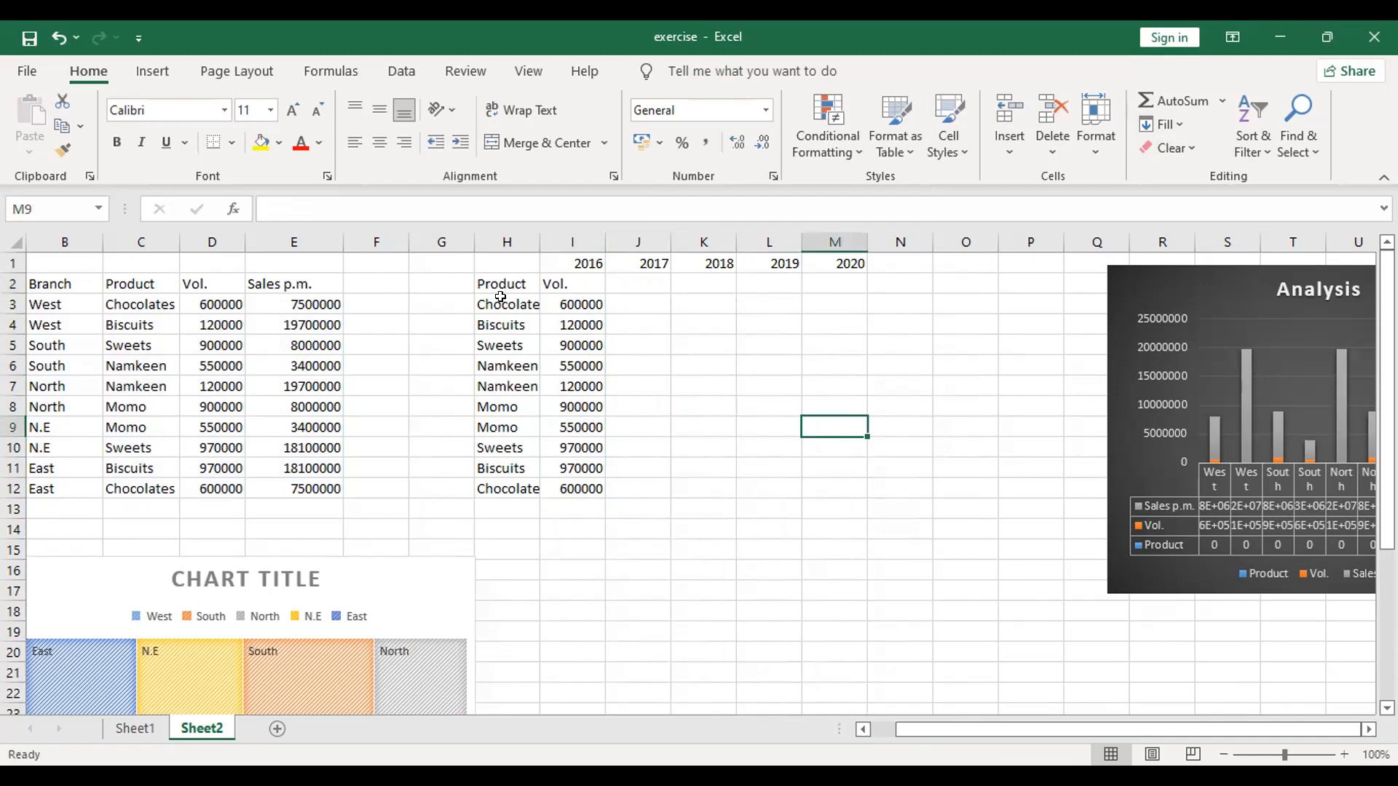
Step: Select the range I3:M12, from the copied volumes through the empty cells under the 2020 heading
{"action": "left_click", "coordinate": [571, 297]}
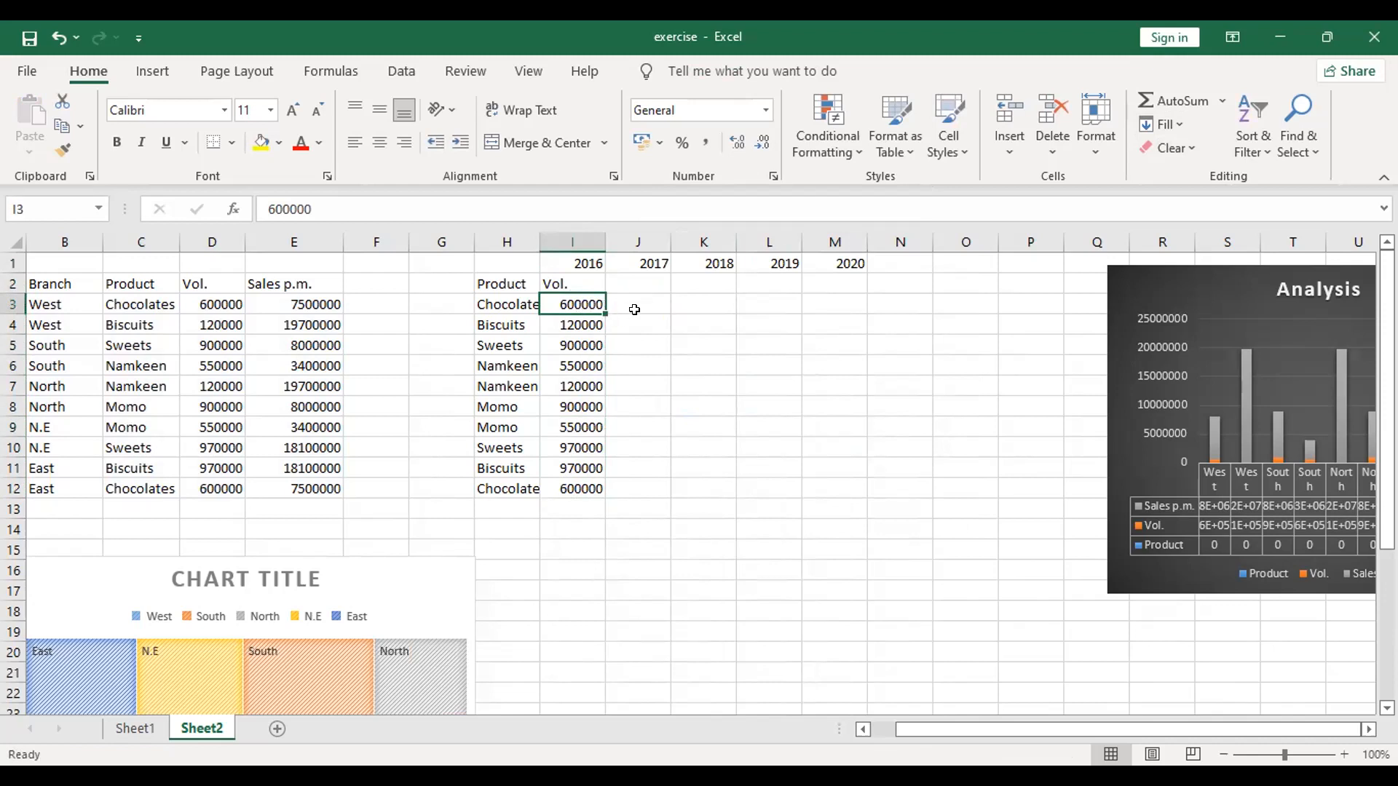
{"action": "key", "text": "shift+Down"}
{"action": "key", "text": "shift+Down"}
{"action": "key", "text": "shift+Down"}
{"action": "key", "text": "shift+Down"}
{"action": "key", "text": "shift+Down"}
{"action": "key", "text": "shift+Down"}
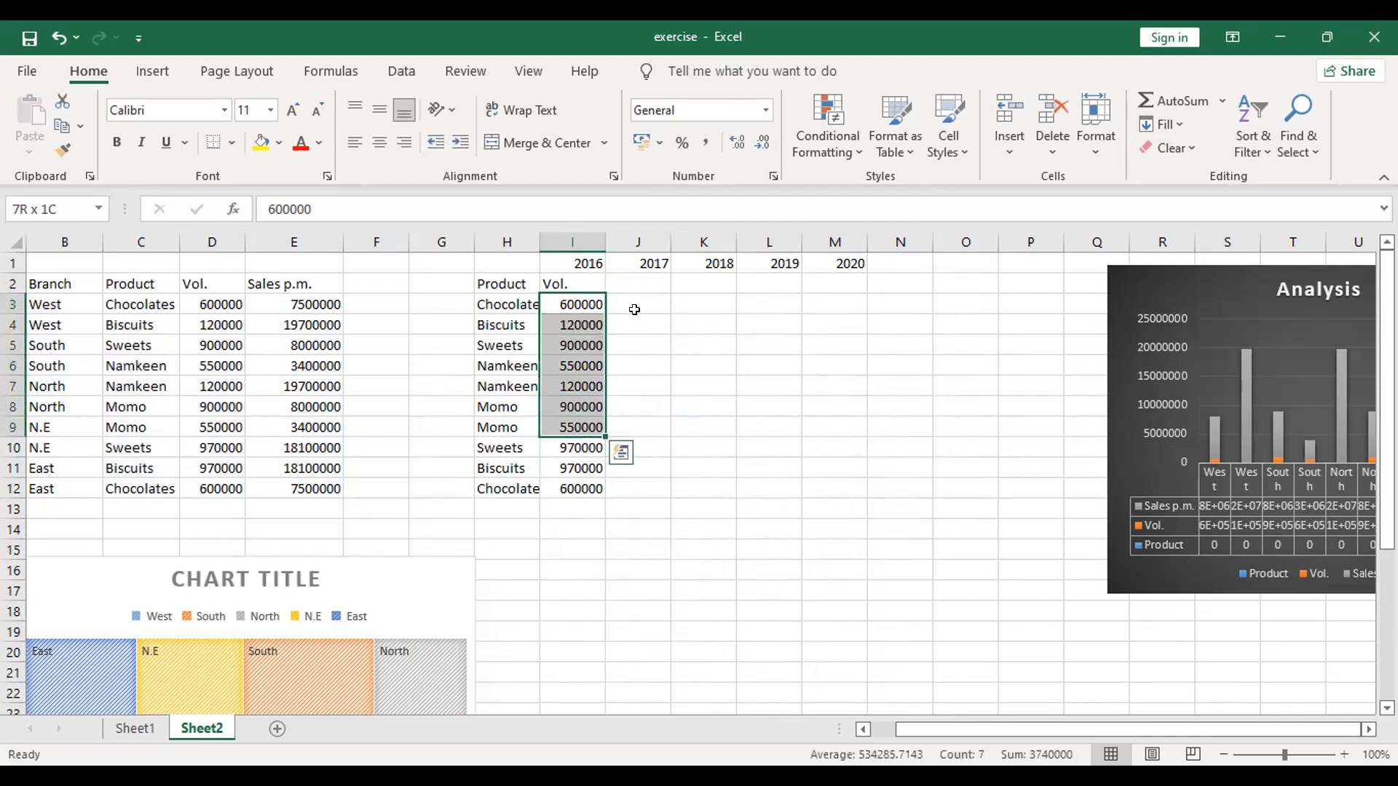
{"action": "key", "text": "shift+Down"}
{"action": "key", "text": "shift+Down"}
{"action": "key", "text": "shift+Down"}
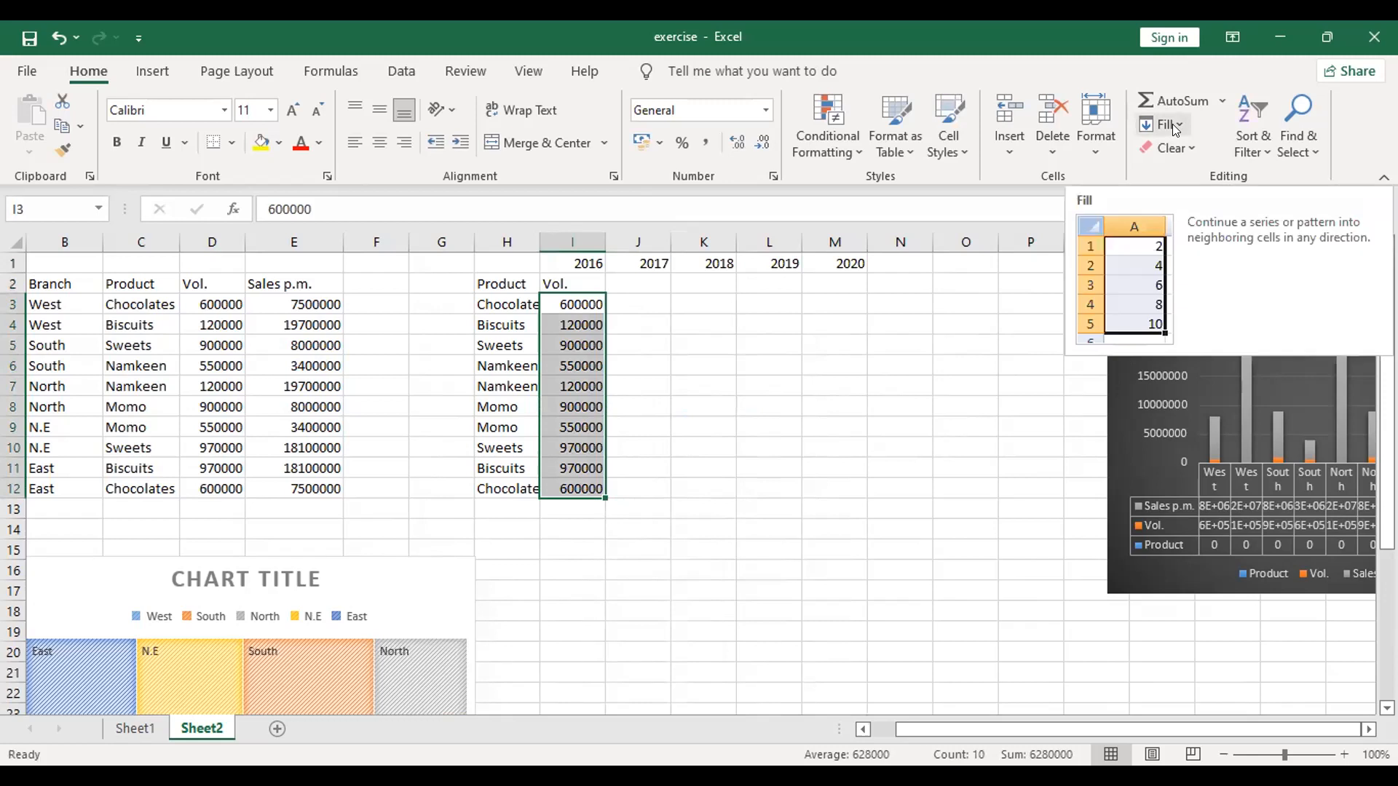
{"action": "key", "text": "shift+Right"}
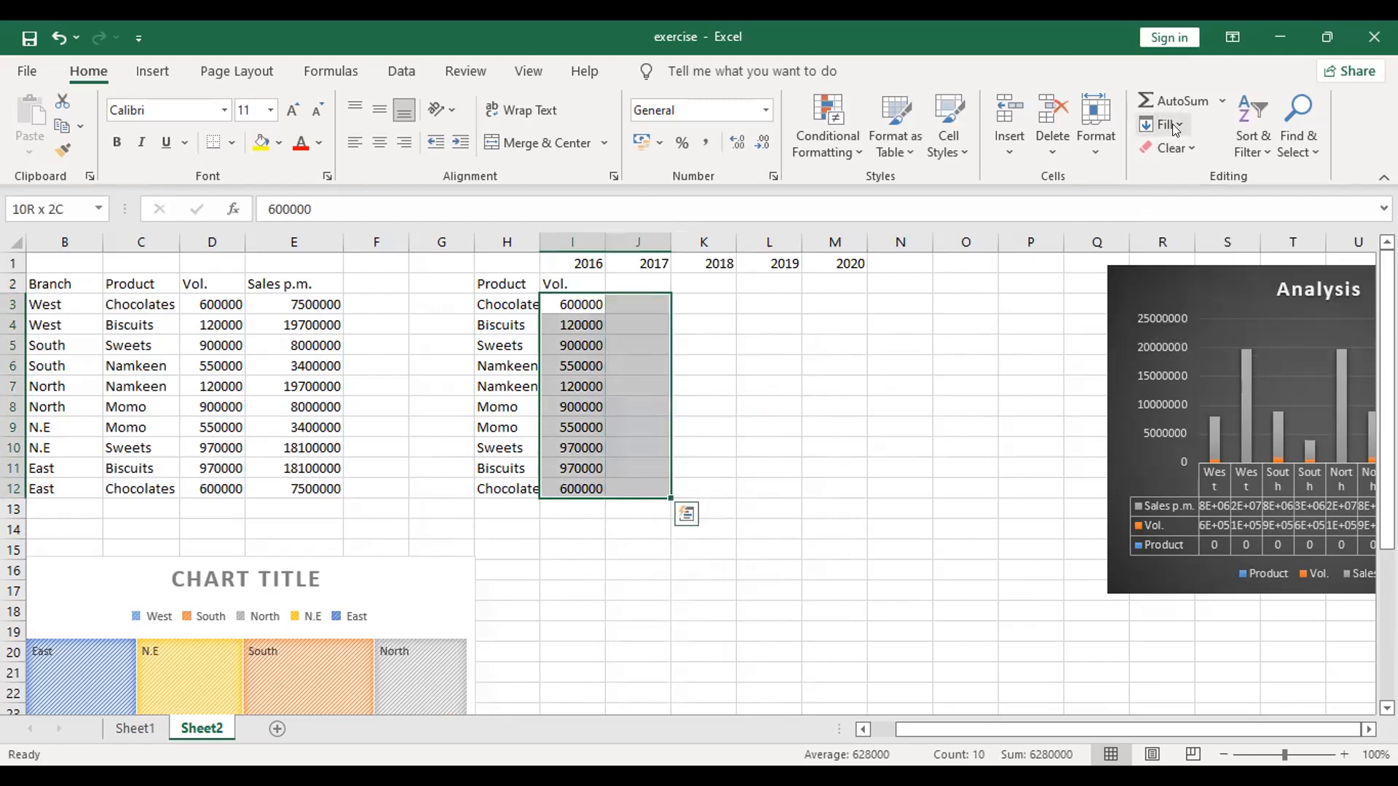
{"action": "key", "text": "shift+Left"}
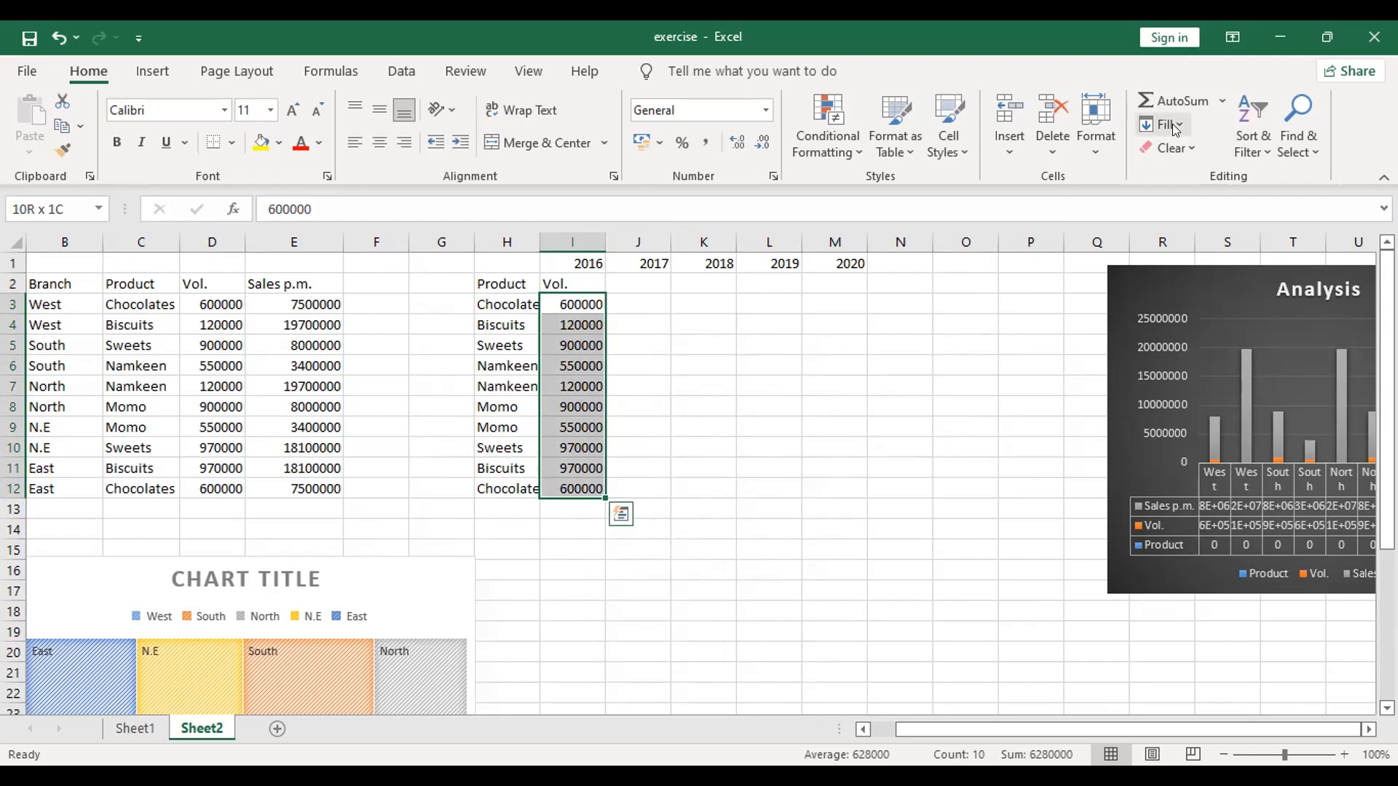
{"action": "key", "text": "shift+Left"}
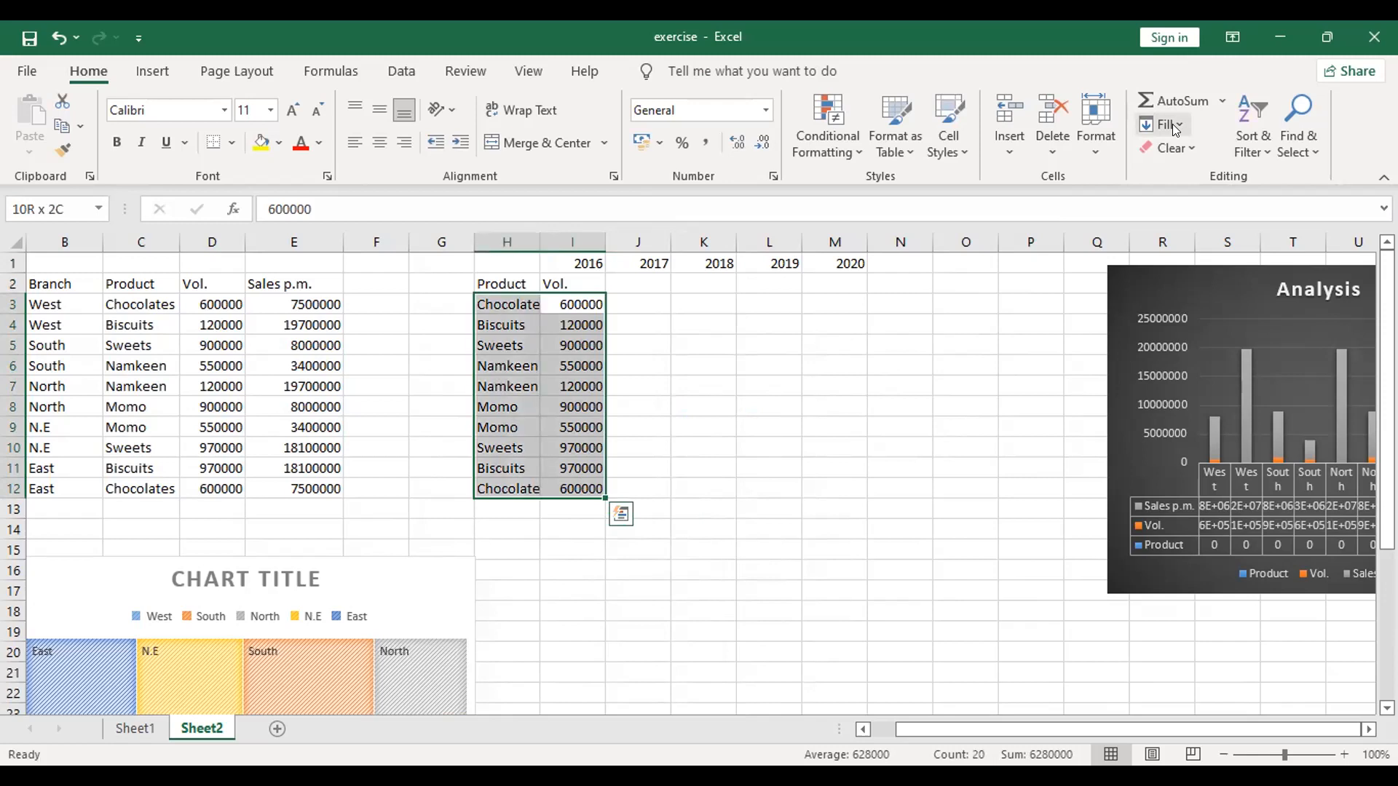
{"action": "key", "text": "shift+Left"}
{"action": "key", "text": "shift+Left"}
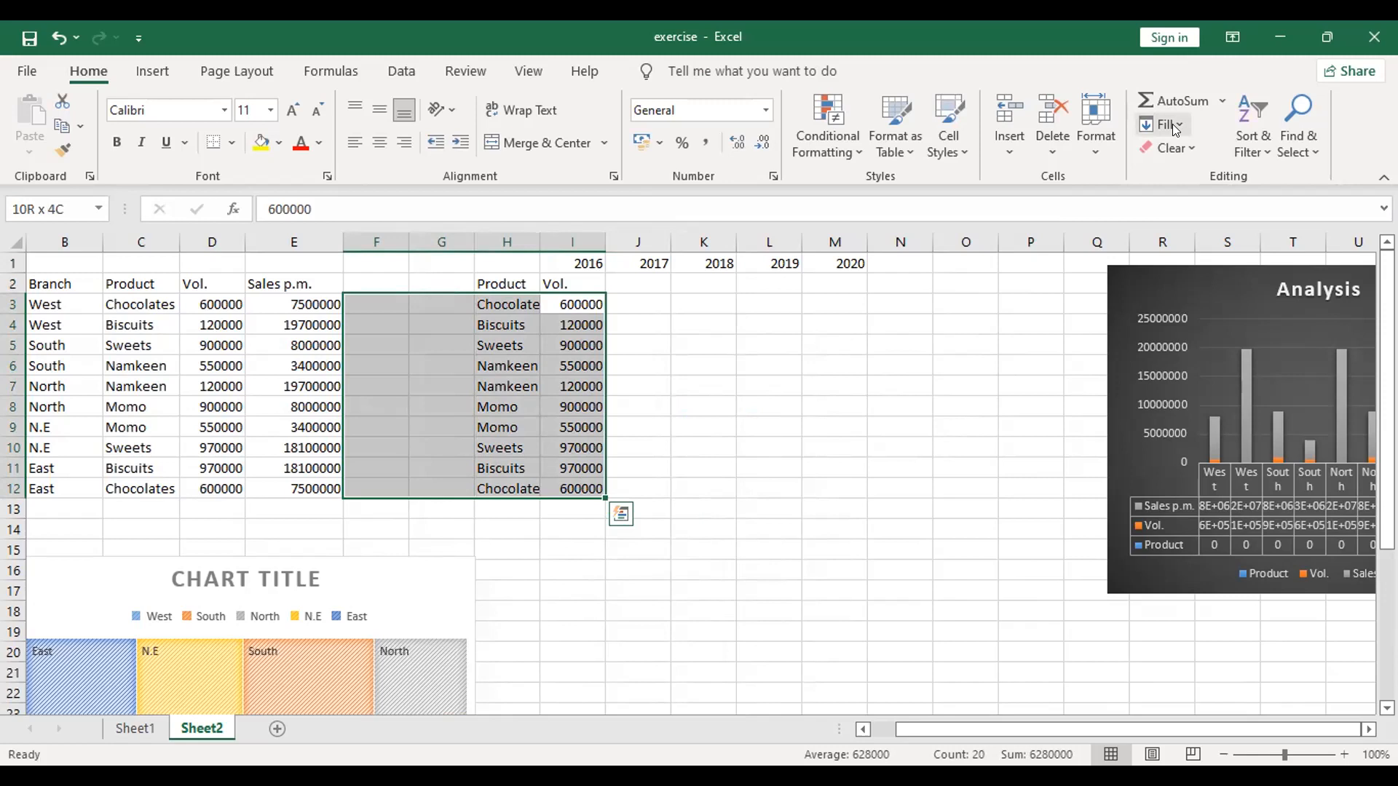
{"action": "key", "text": "shift+Right"}
{"action": "key", "text": "shift+Right"}
{"action": "key", "text": "shift+Right"}
{"action": "key", "text": "shift+Right"}
{"action": "key", "text": "shift+Right"}
{"action": "key", "text": "shift+Right"}
{"action": "key", "text": "shift+Right"}
{"action": "key", "text": "shift+Right"}
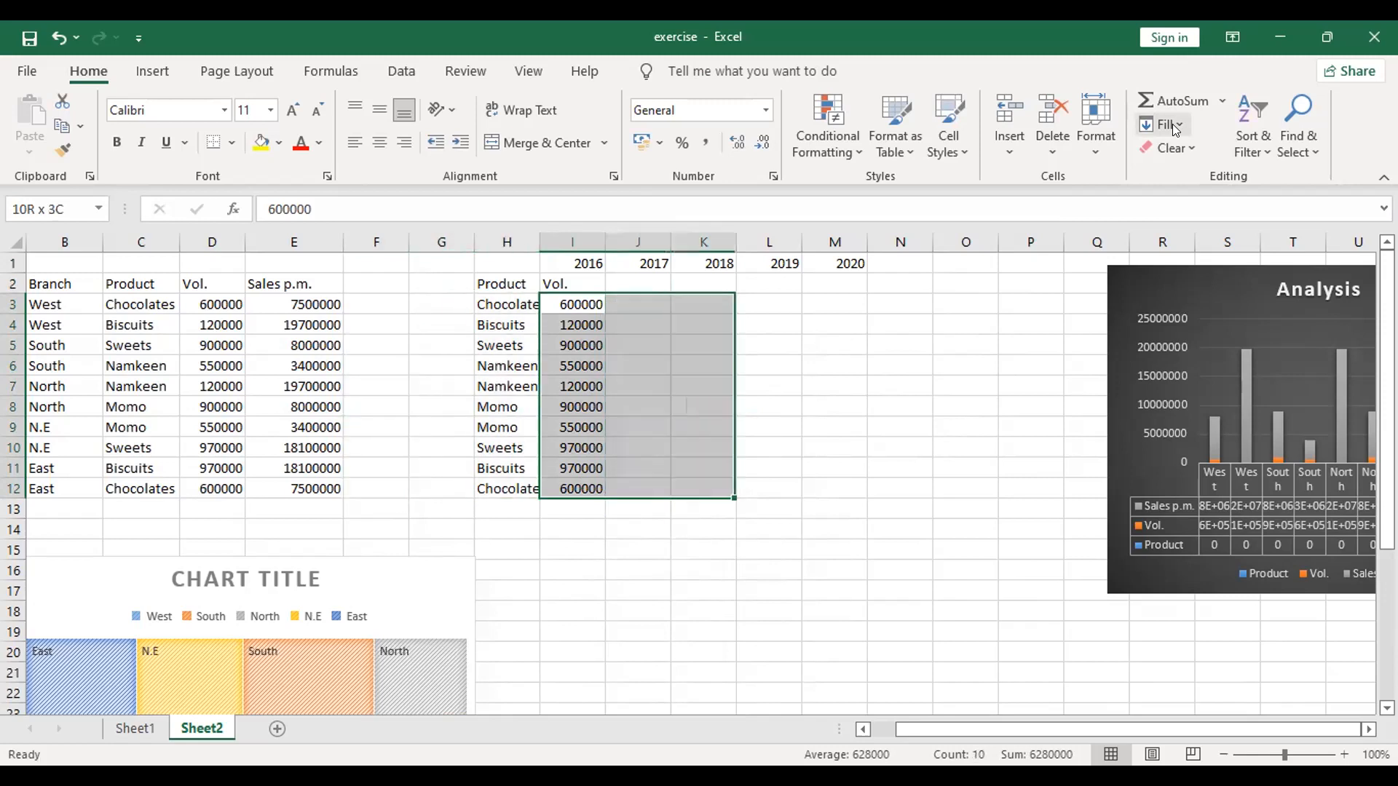
{"action": "key", "text": "shift+Left"}
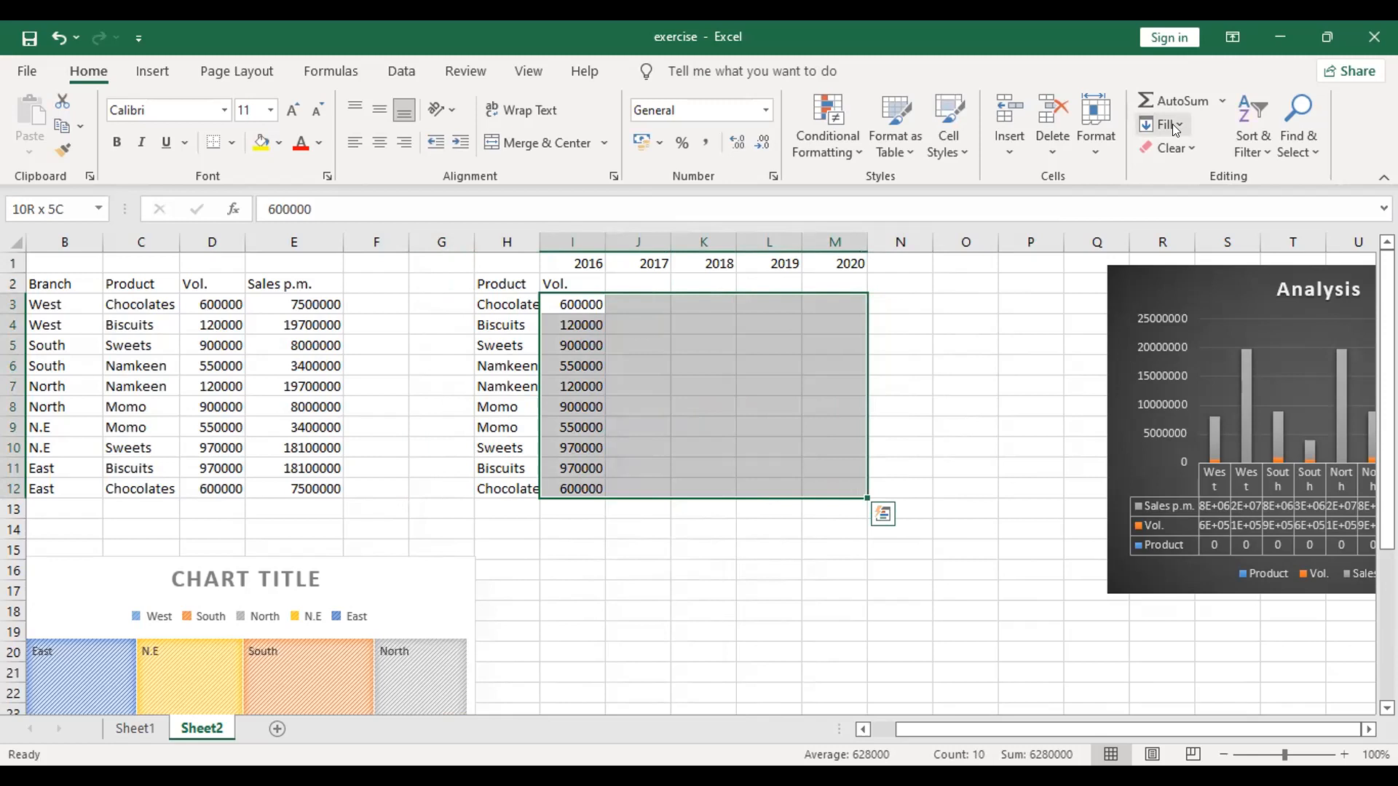
{"action": "right_click", "coordinate": [1175, 128]}
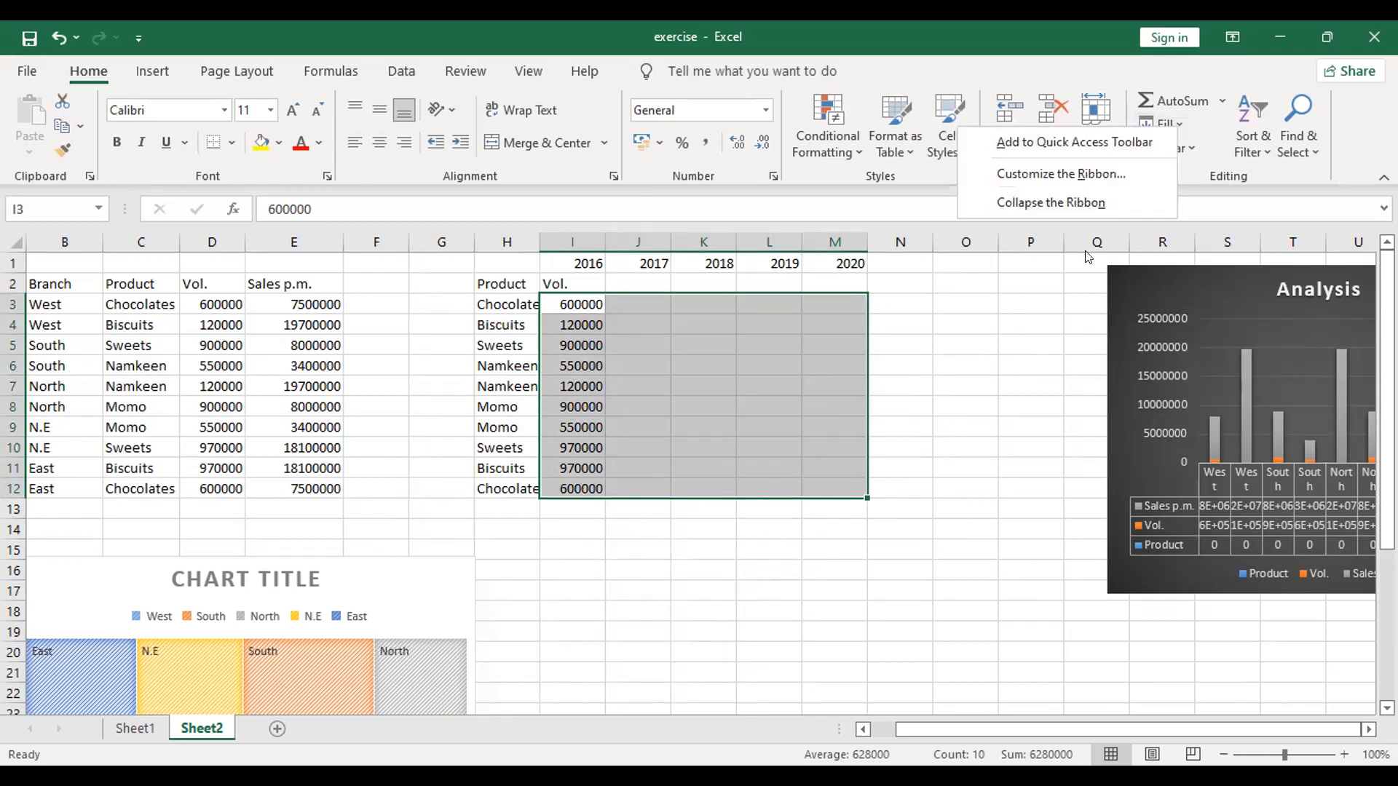
{"action": "key", "text": "Escape"}
{"action": "right_click", "coordinate": [1147, 120]}
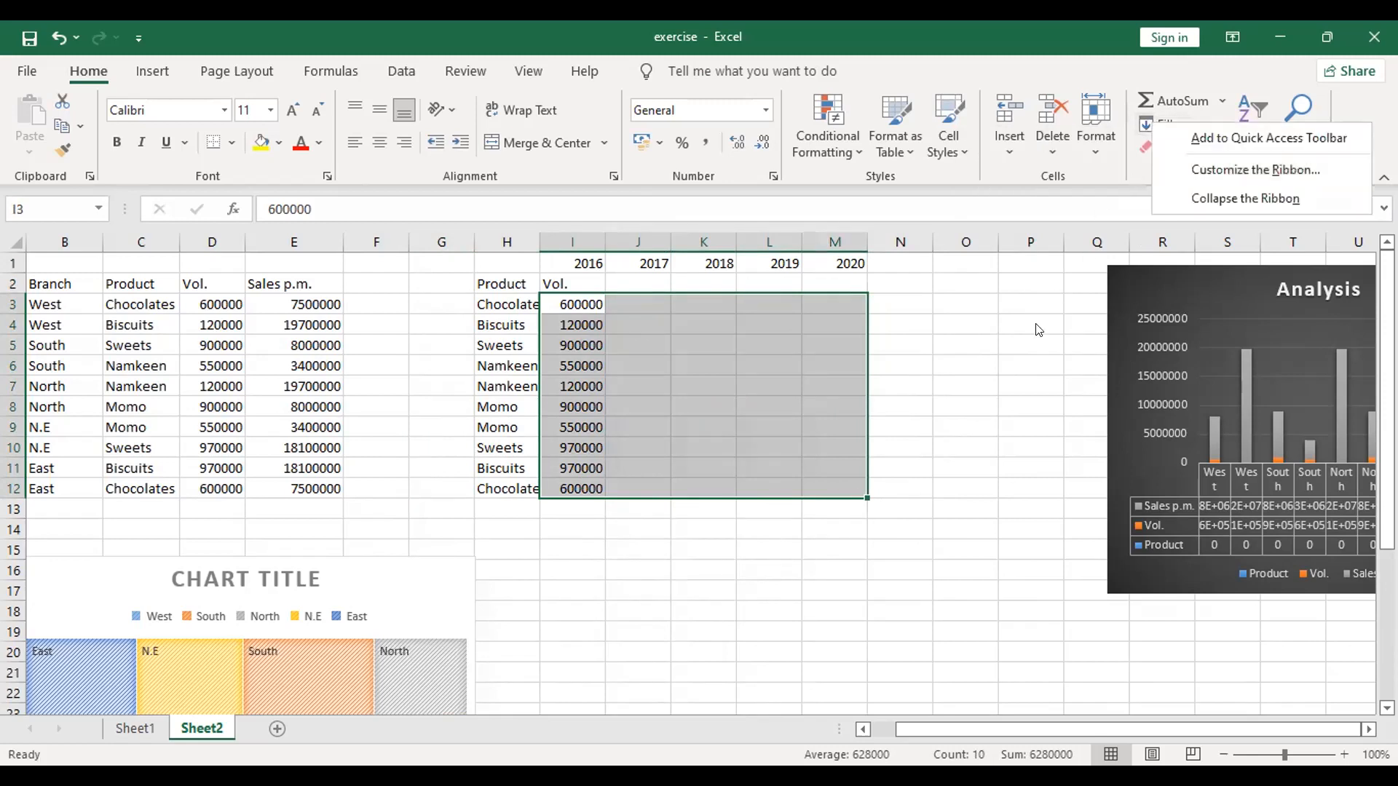
{"action": "key", "text": "Escape"}
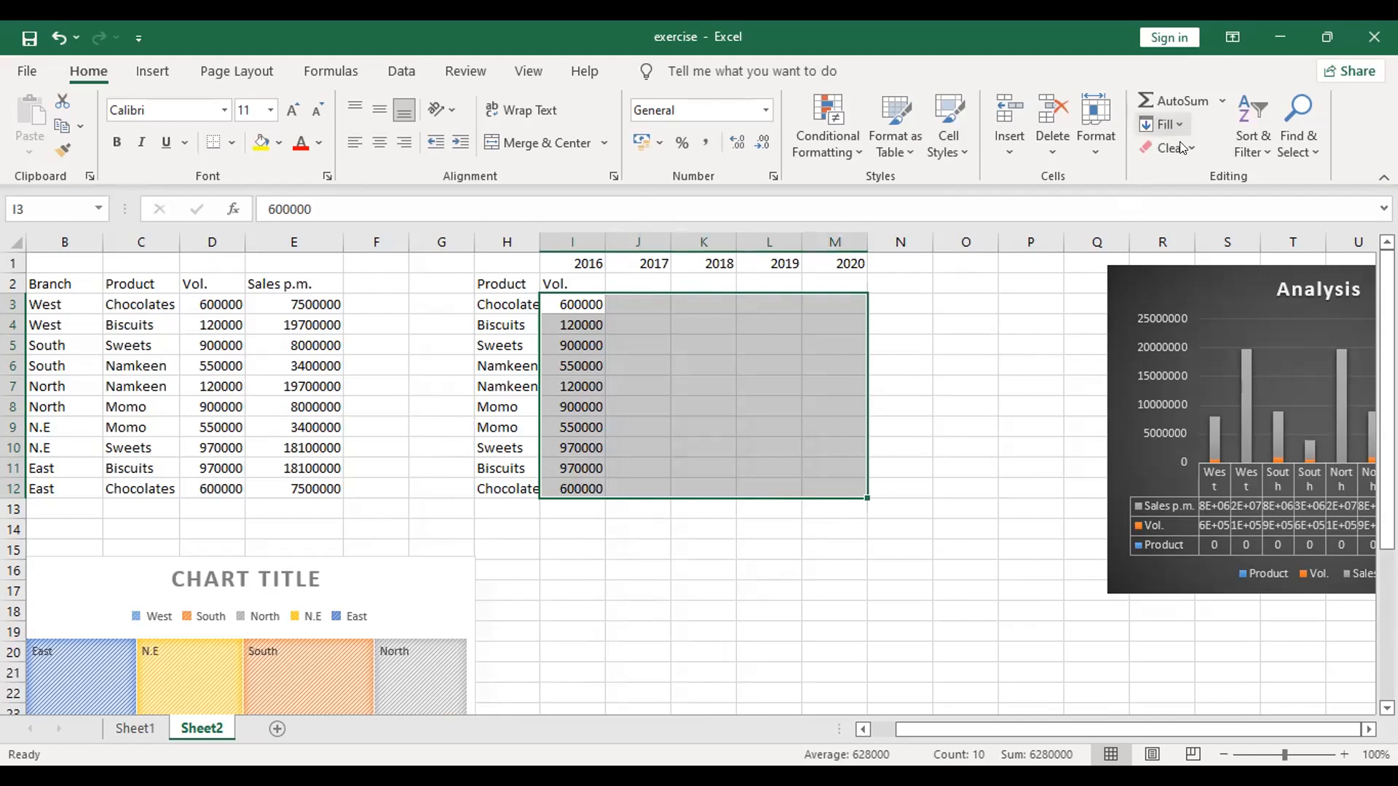
Step: Fill the selected range with a linear series in columns using a step value of 1000
{"action": "left_click", "coordinate": [1181, 123]}
{"action": "left_click", "coordinate": [1194, 296]}
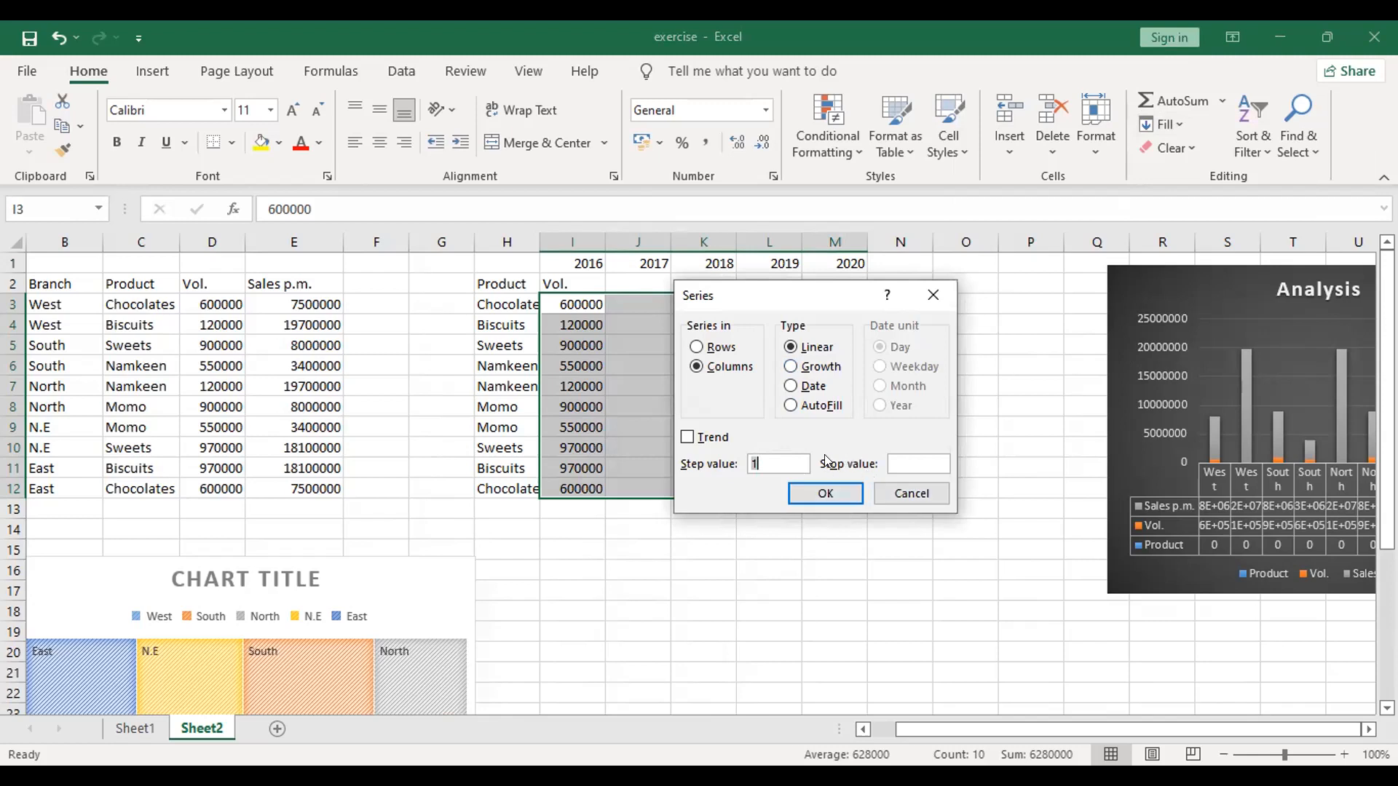
{"action": "type", "text": "000"}
{"action": "left_click", "coordinate": [853, 497]}
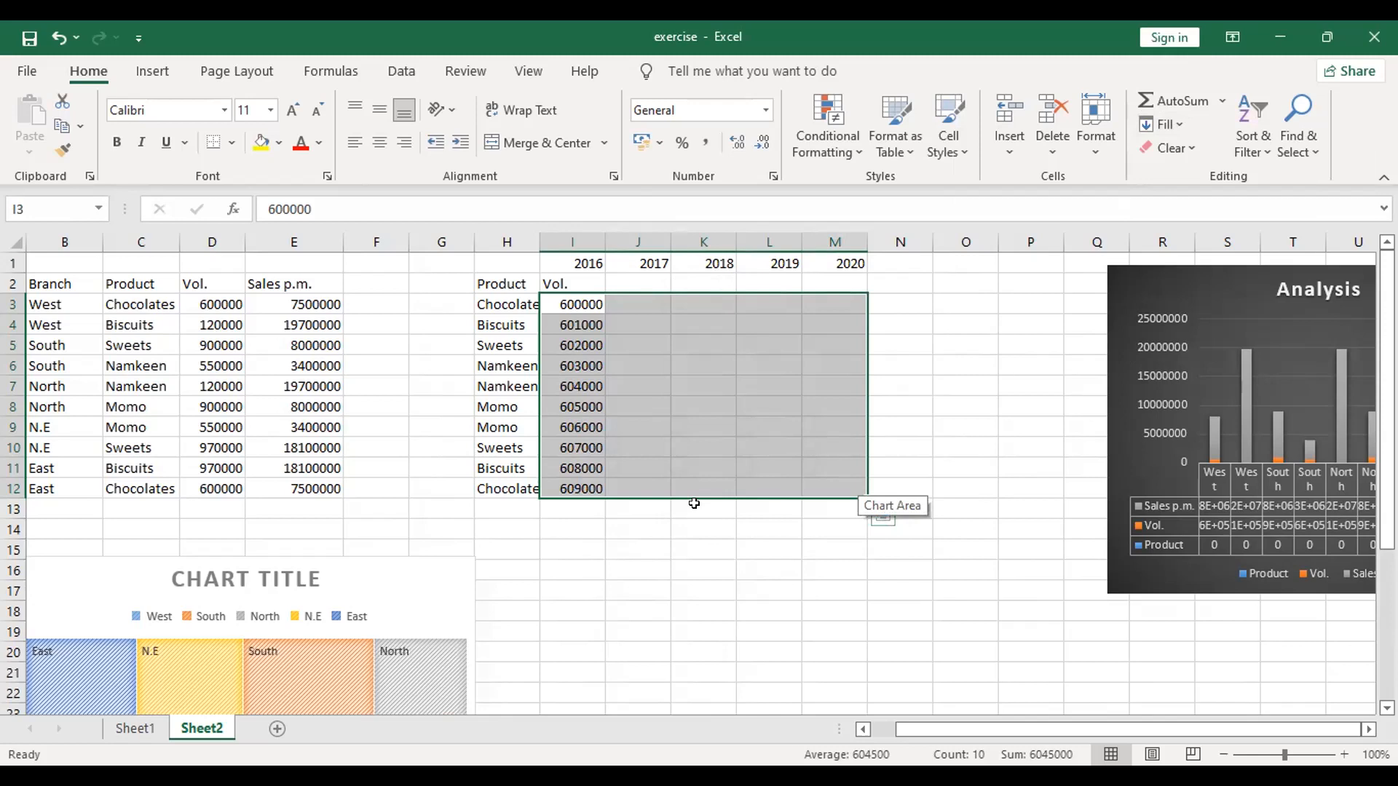
{"action": "left_click", "coordinate": [645, 530]}
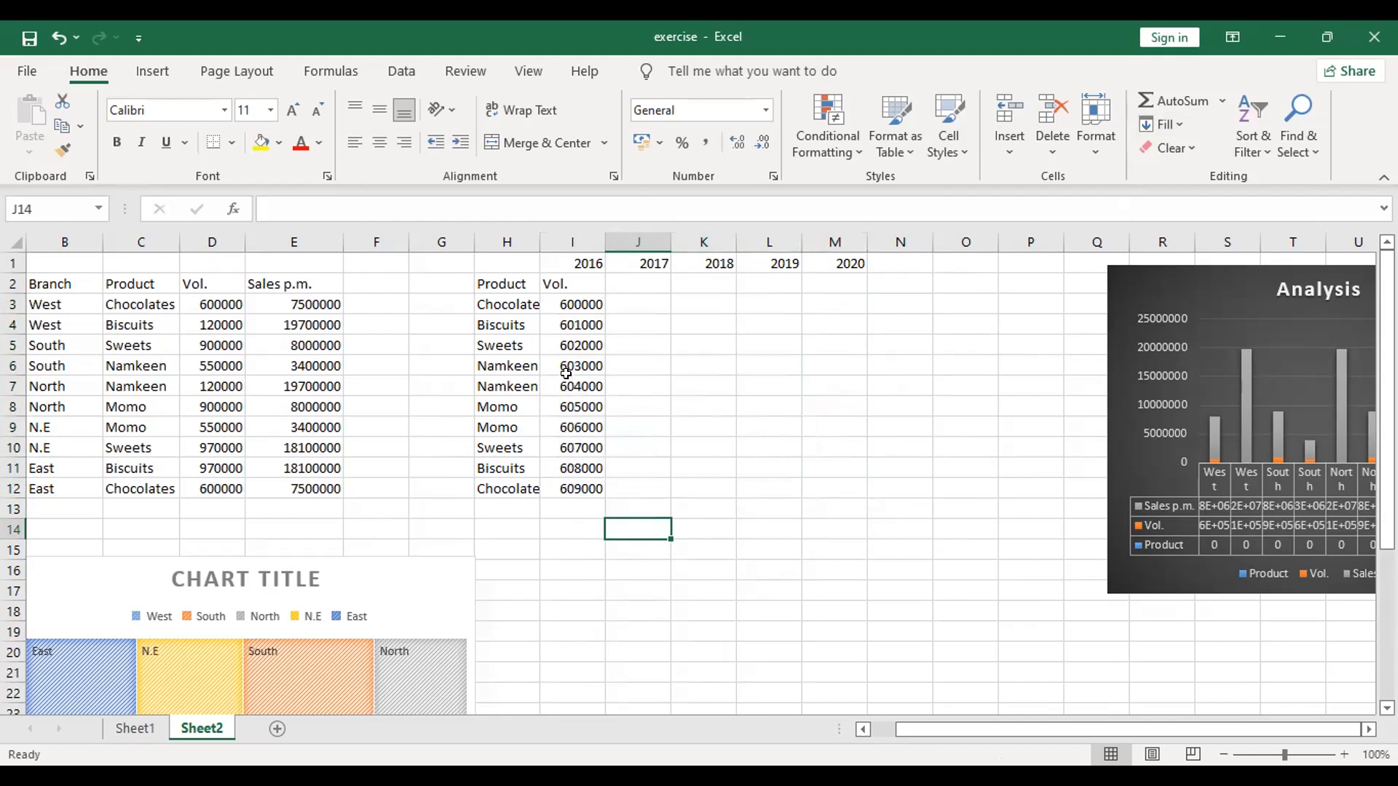
Step: Fill I3:M12 with a linear series in rows, step value 1000, to generate volumes for 2017 through 2020
{"action": "left_click", "coordinate": [501, 295]}
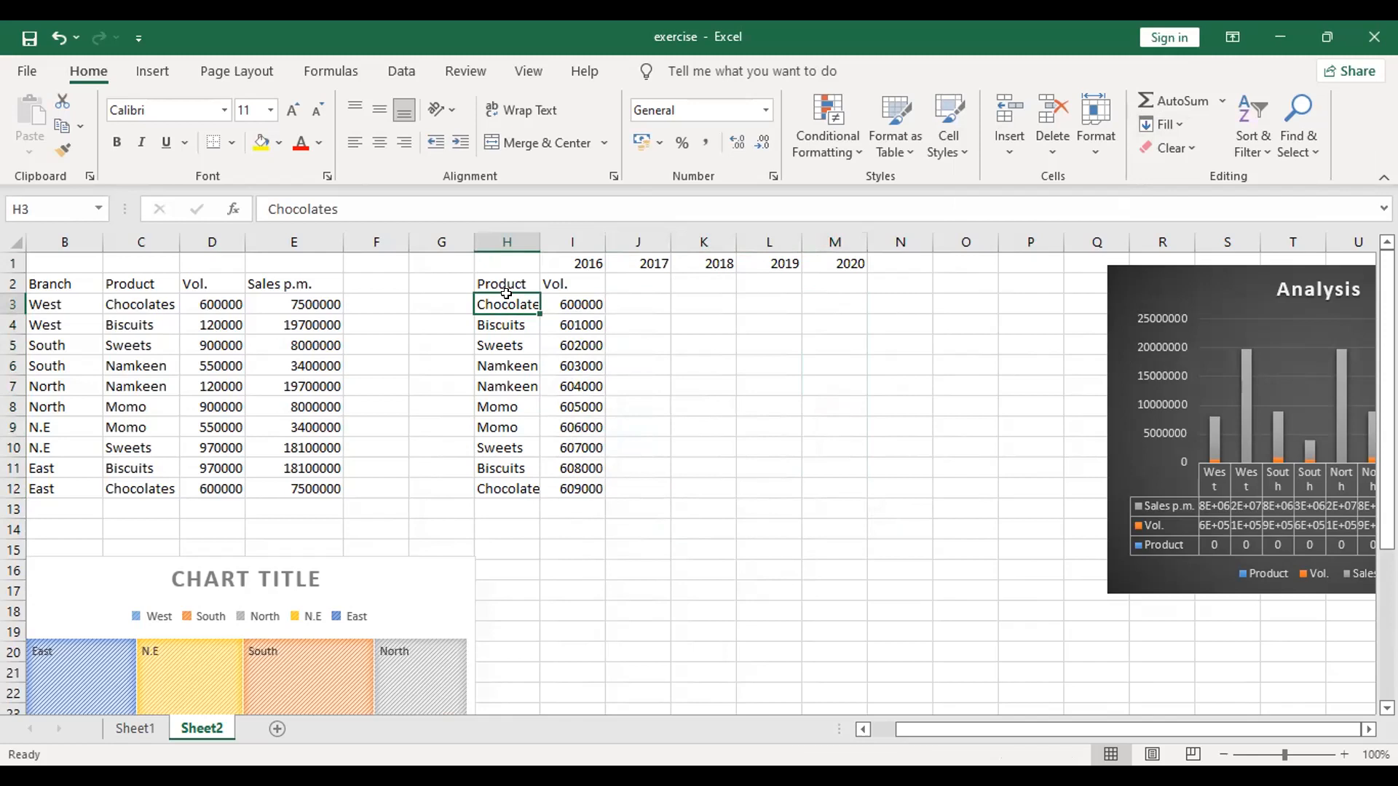
{"action": "left_click", "coordinate": [598, 296]}
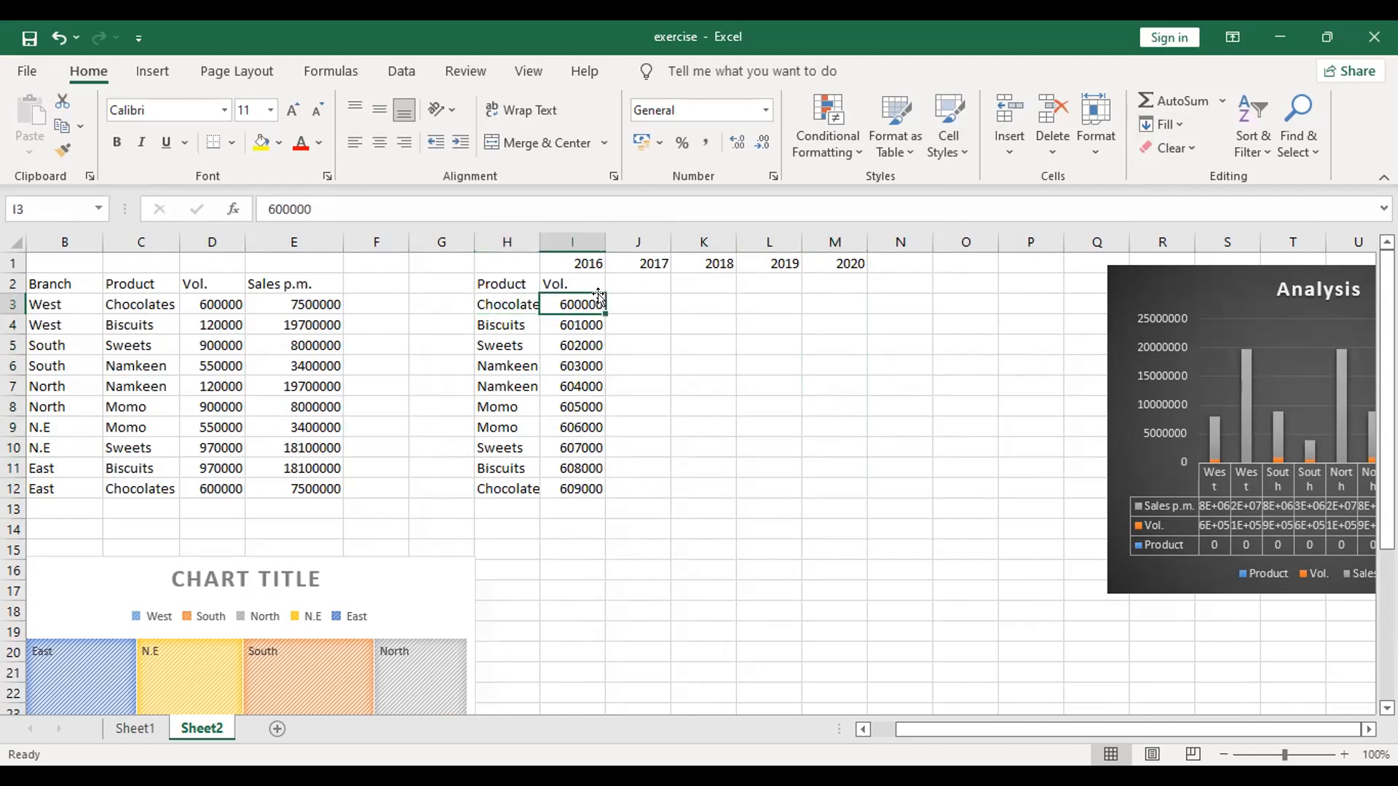
{"action": "key", "text": "shift+Down"}
{"action": "key", "text": "shift+Down"}
{"action": "key", "text": "shift+Down"}
{"action": "key", "text": "shift+Down"}
{"action": "key", "text": "shift+Down"}
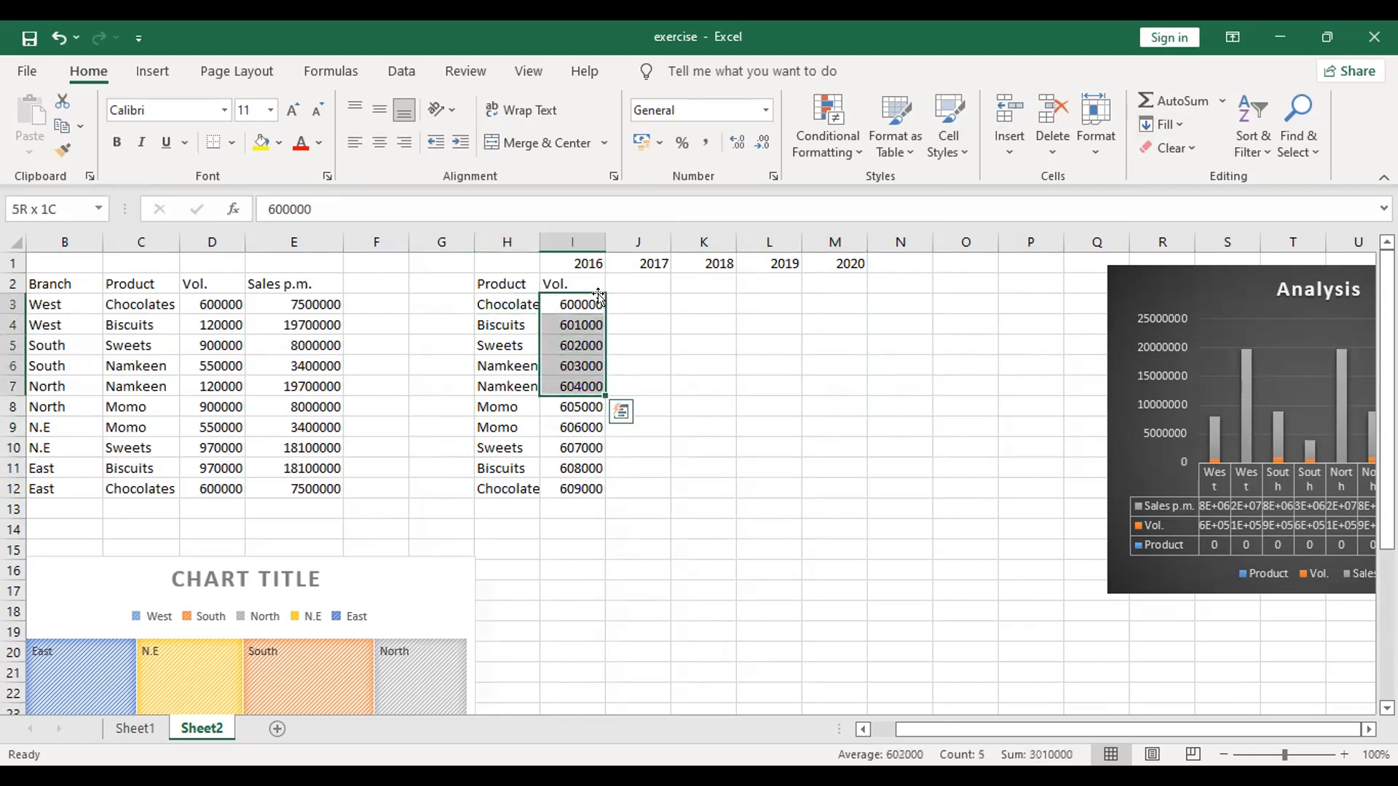
{"action": "key", "text": "shift+Down"}
{"action": "key", "text": "shift+Down"}
{"action": "key", "text": "shift+Down"}
{"action": "key", "text": "shift+Down"}
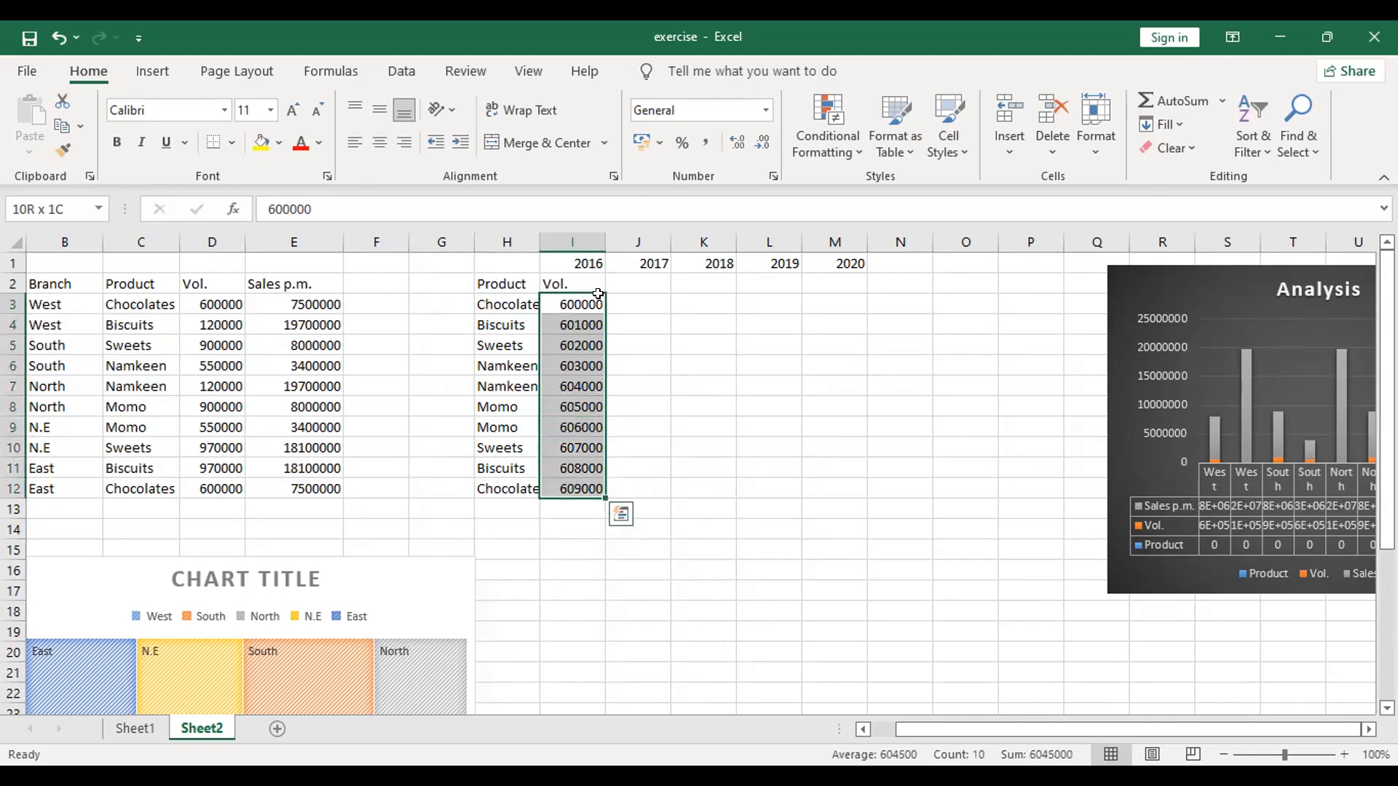
{"action": "key", "text": "shift+Right"}
{"action": "key", "text": "shift+Right"}
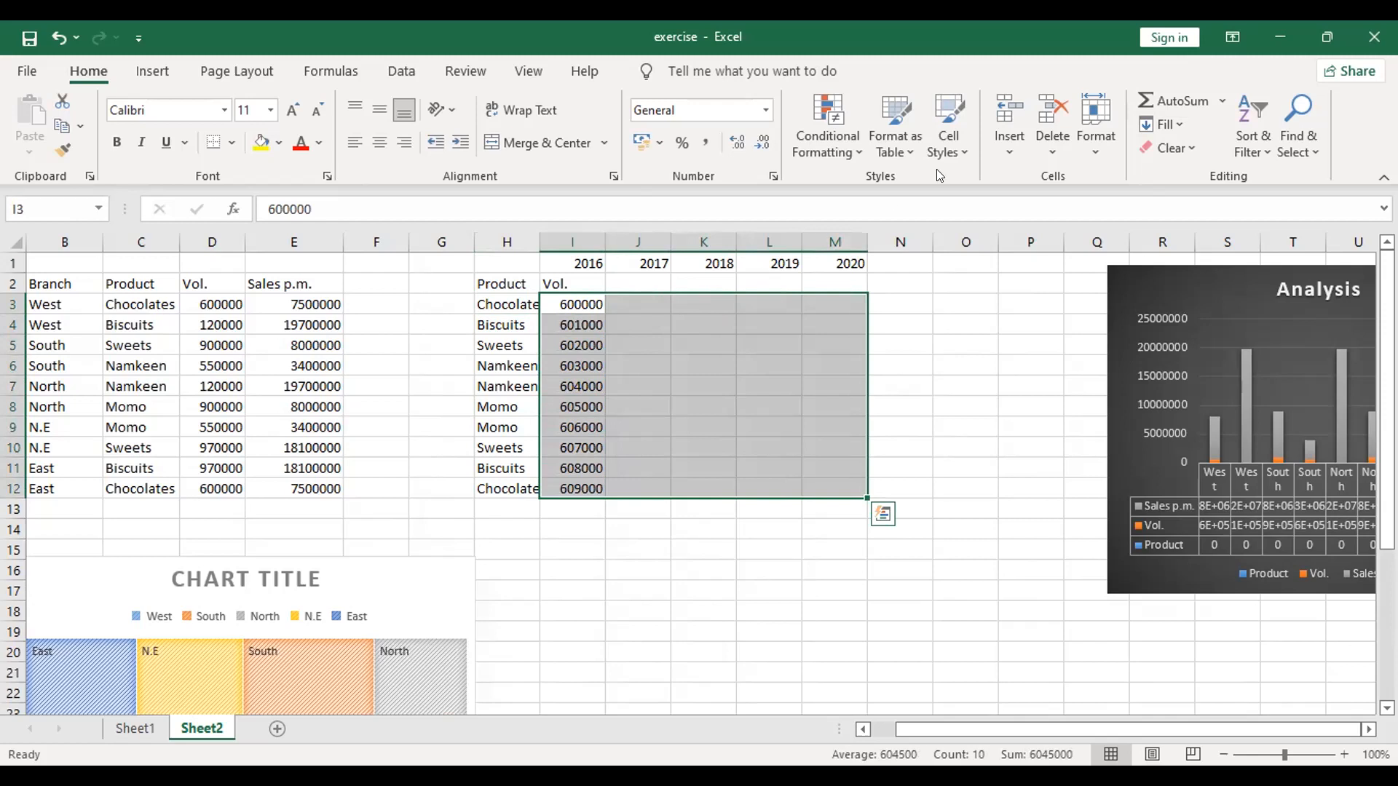
{"action": "left_click", "coordinate": [1151, 124]}
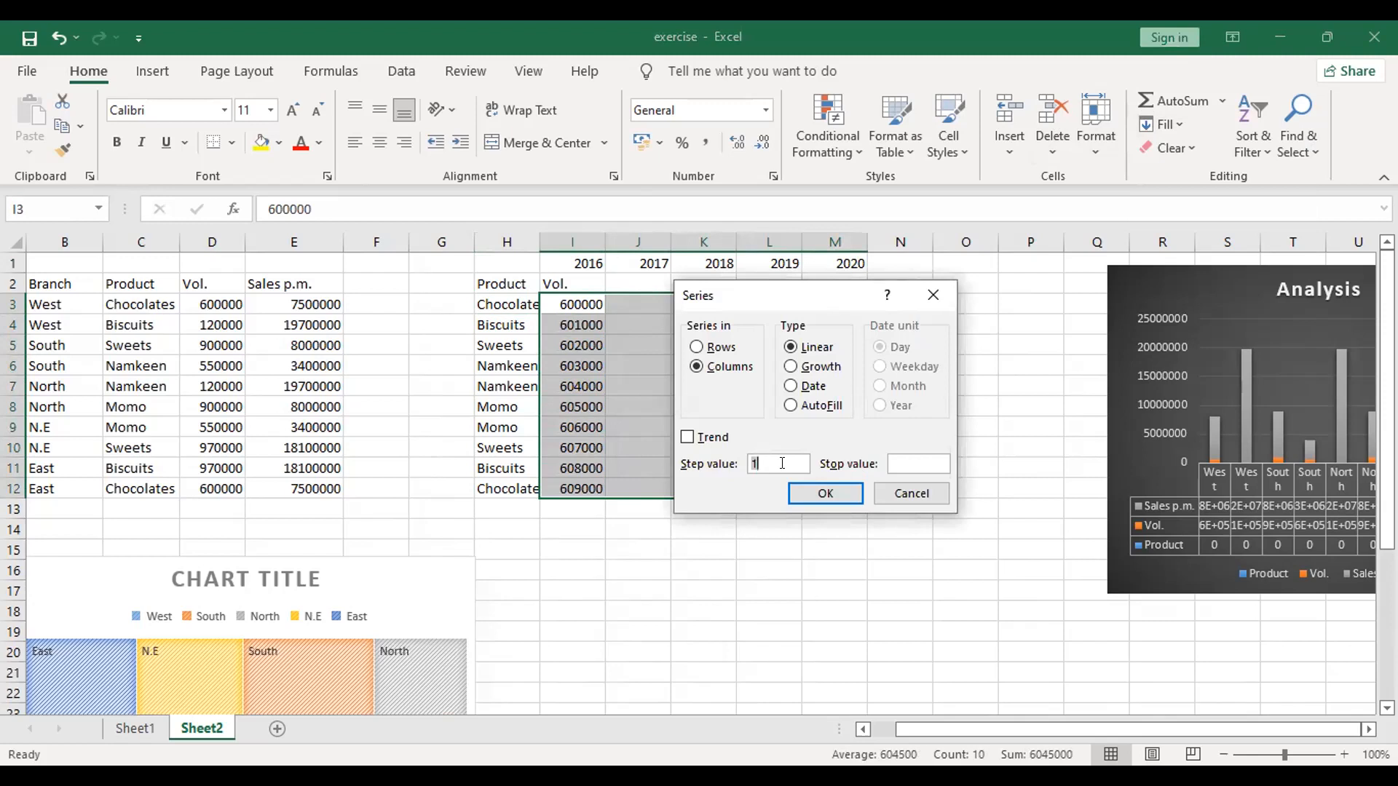
{"action": "left_click", "coordinate": [698, 348]}
{"action": "left_click", "coordinate": [764, 459]}
{"action": "type", "text": "000"}
{"action": "left_click", "coordinate": [856, 493]}
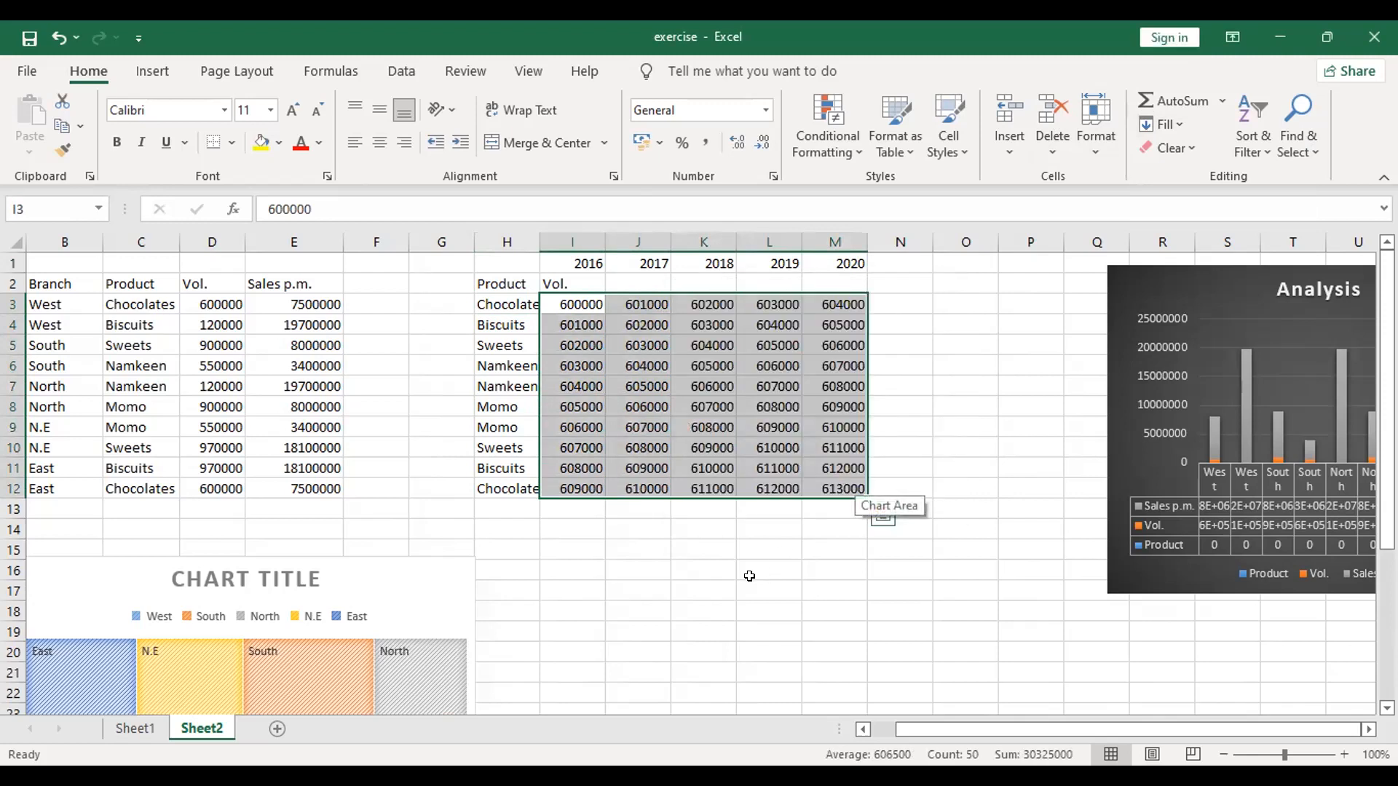
Step: Widen column H slightly so the full product names fit
{"action": "left_click", "coordinate": [750, 582]}
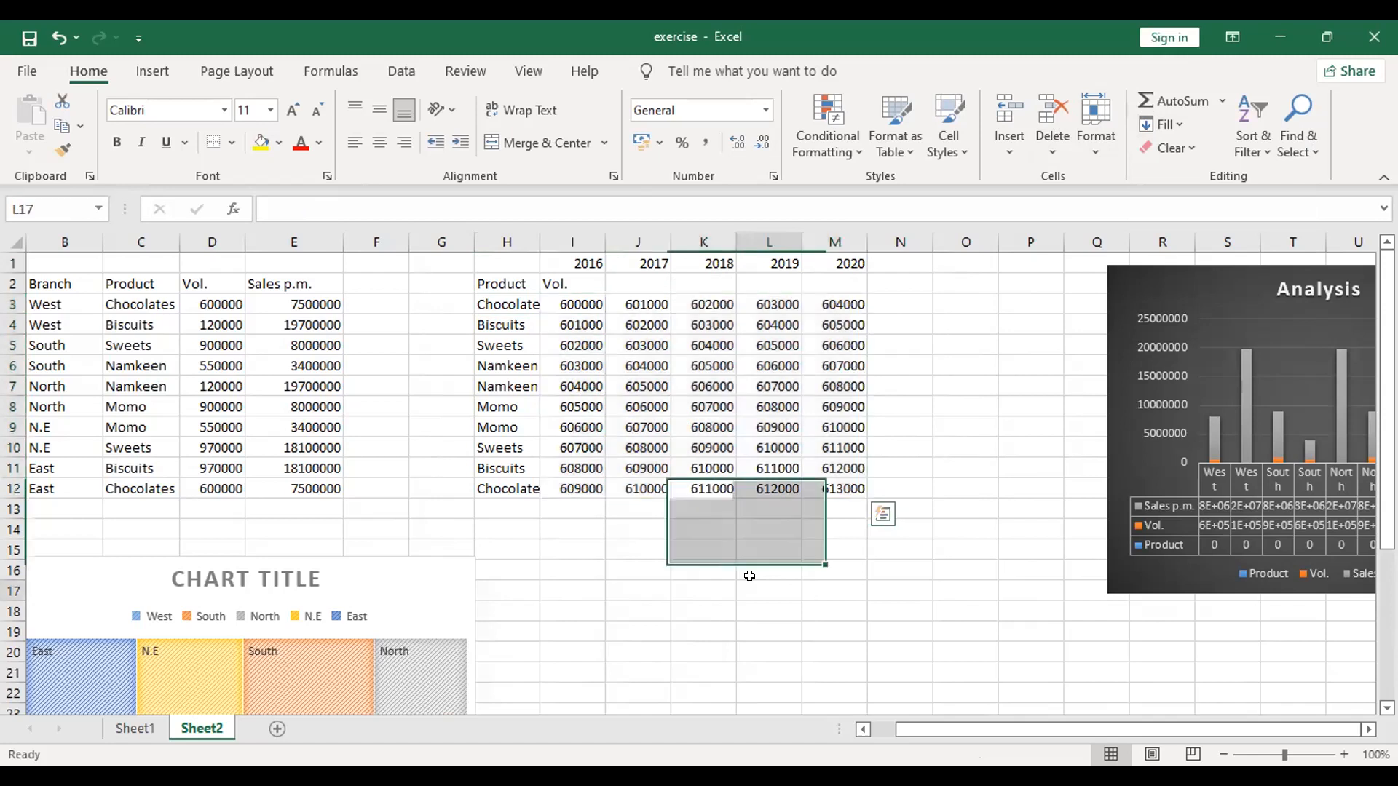
{"action": "left_click_drag", "start_coordinate": [533, 239], "coordinate": [546, 239]}
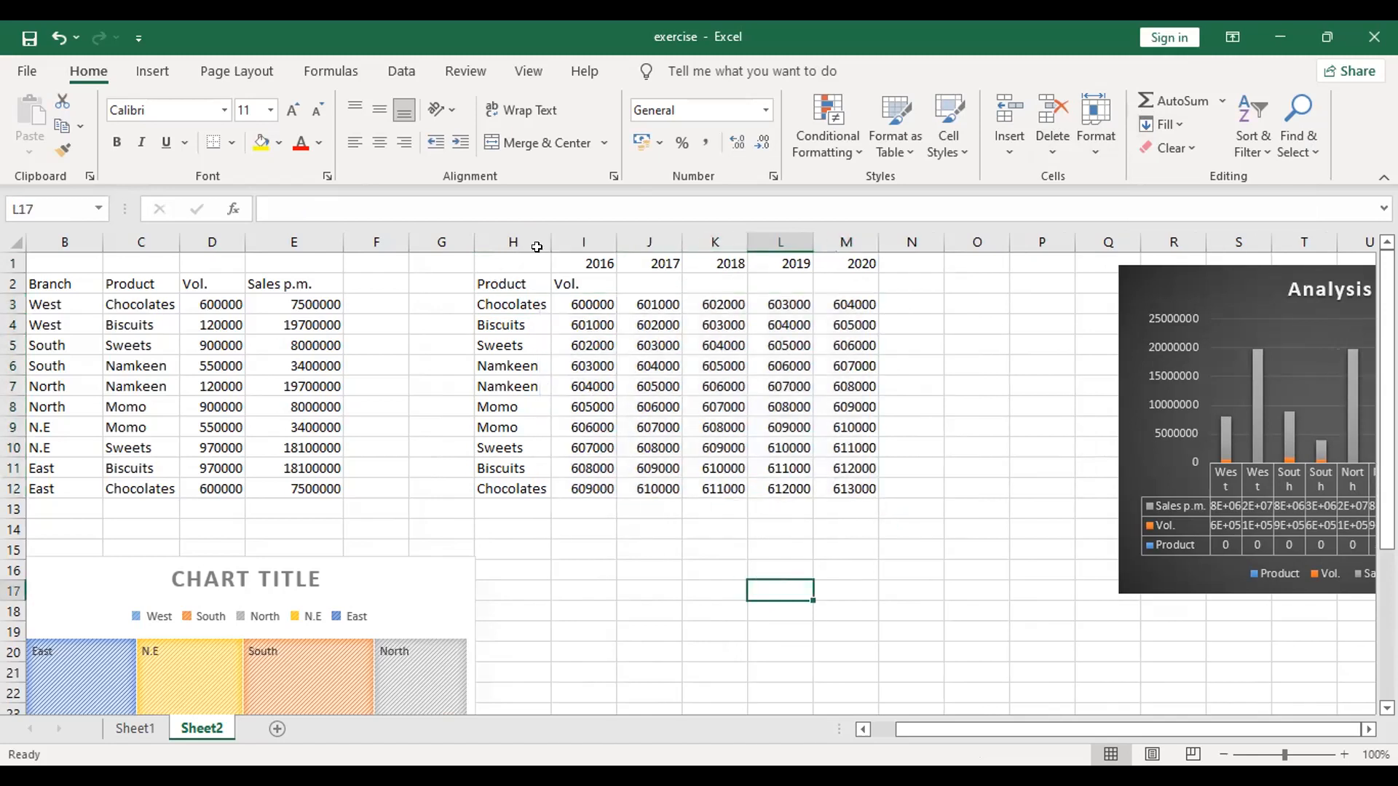
{"action": "left_click", "coordinate": [614, 527]}
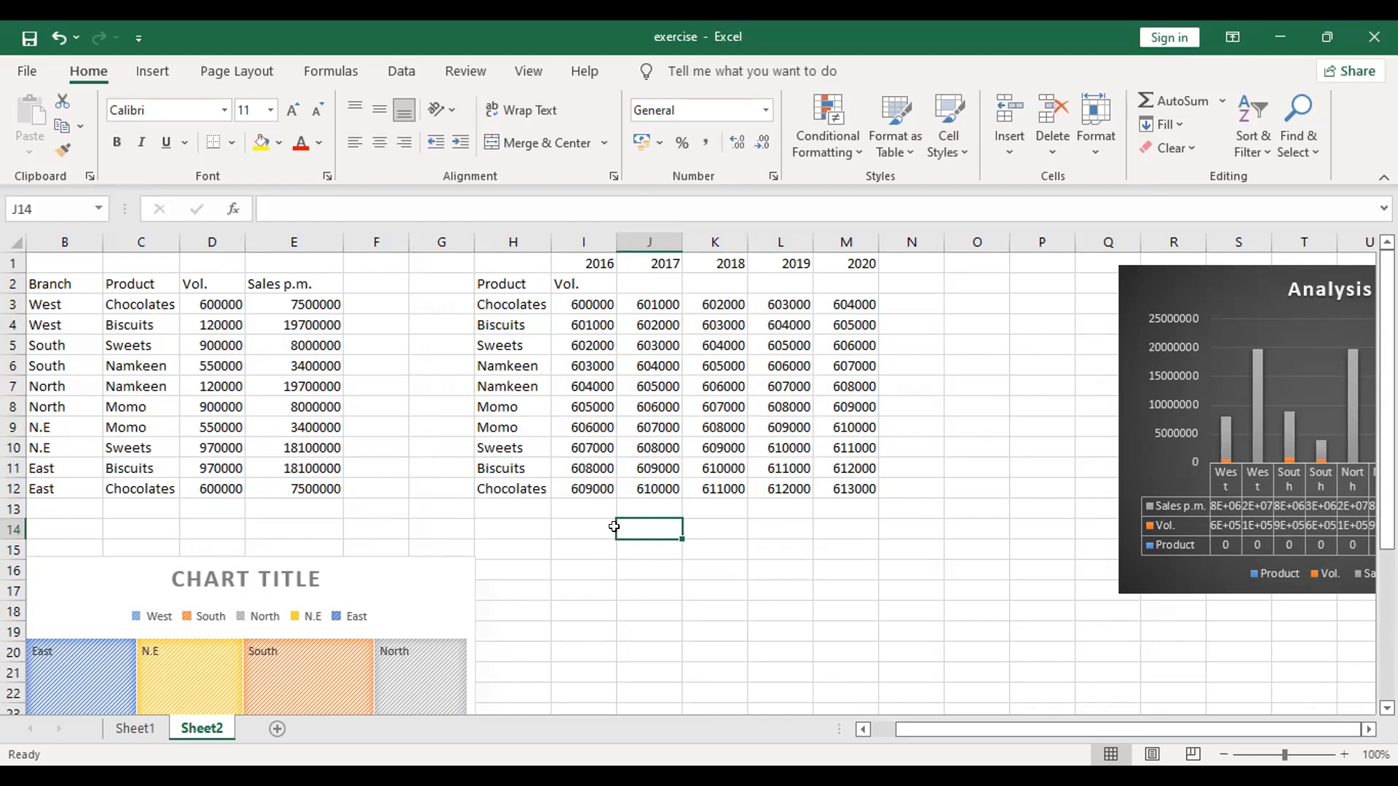
Step: Copy the Branch column in B2:B12 and paste it starting at G2, beside the copied products
{"action": "left_click_drag", "start_coordinate": [43, 284], "coordinate": [54, 488]}
{"action": "key", "text": "ctrl+c"}
{"action": "left_click", "coordinate": [444, 284]}
{"action": "key", "text": "ctrl+v"}
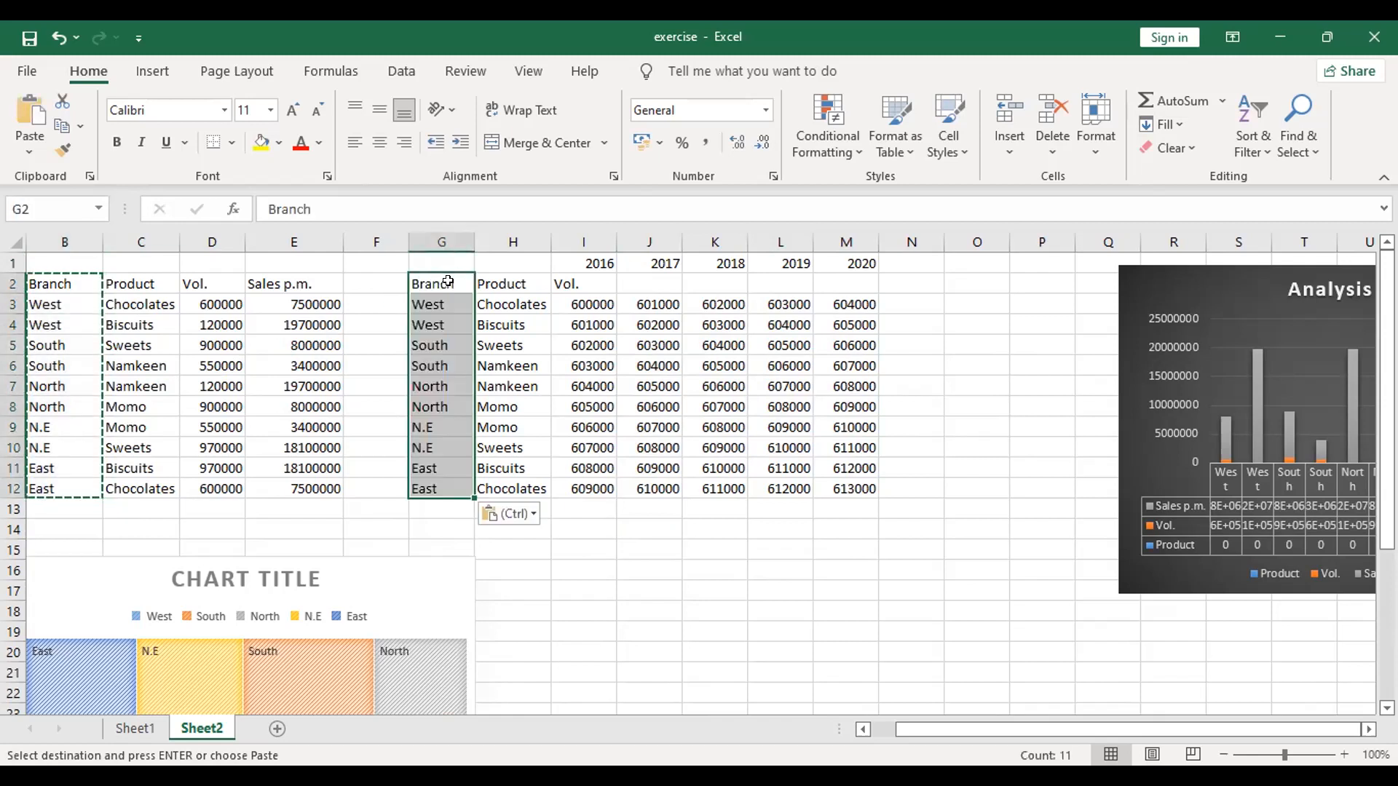
{"action": "left_click", "coordinate": [698, 520]}
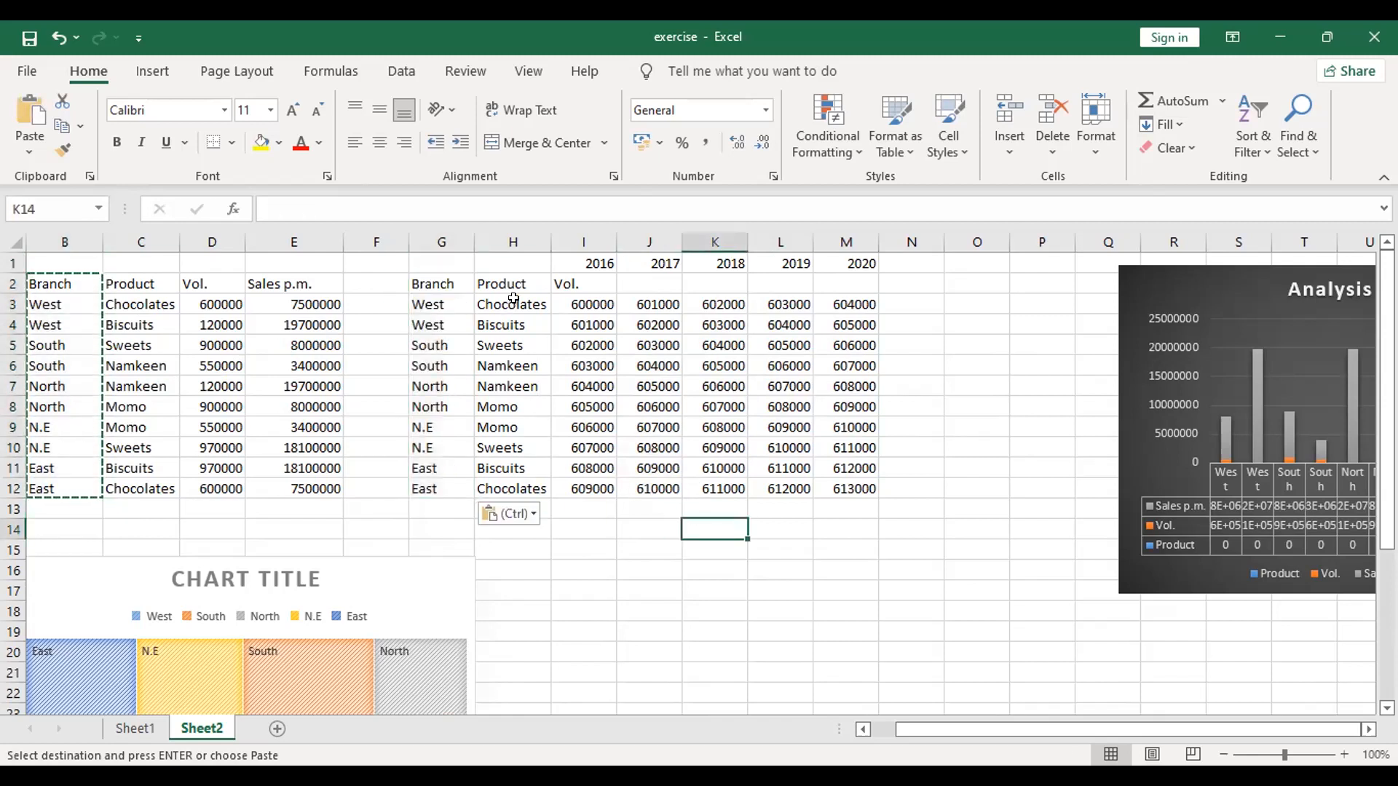
{"action": "left_click", "coordinate": [620, 582]}
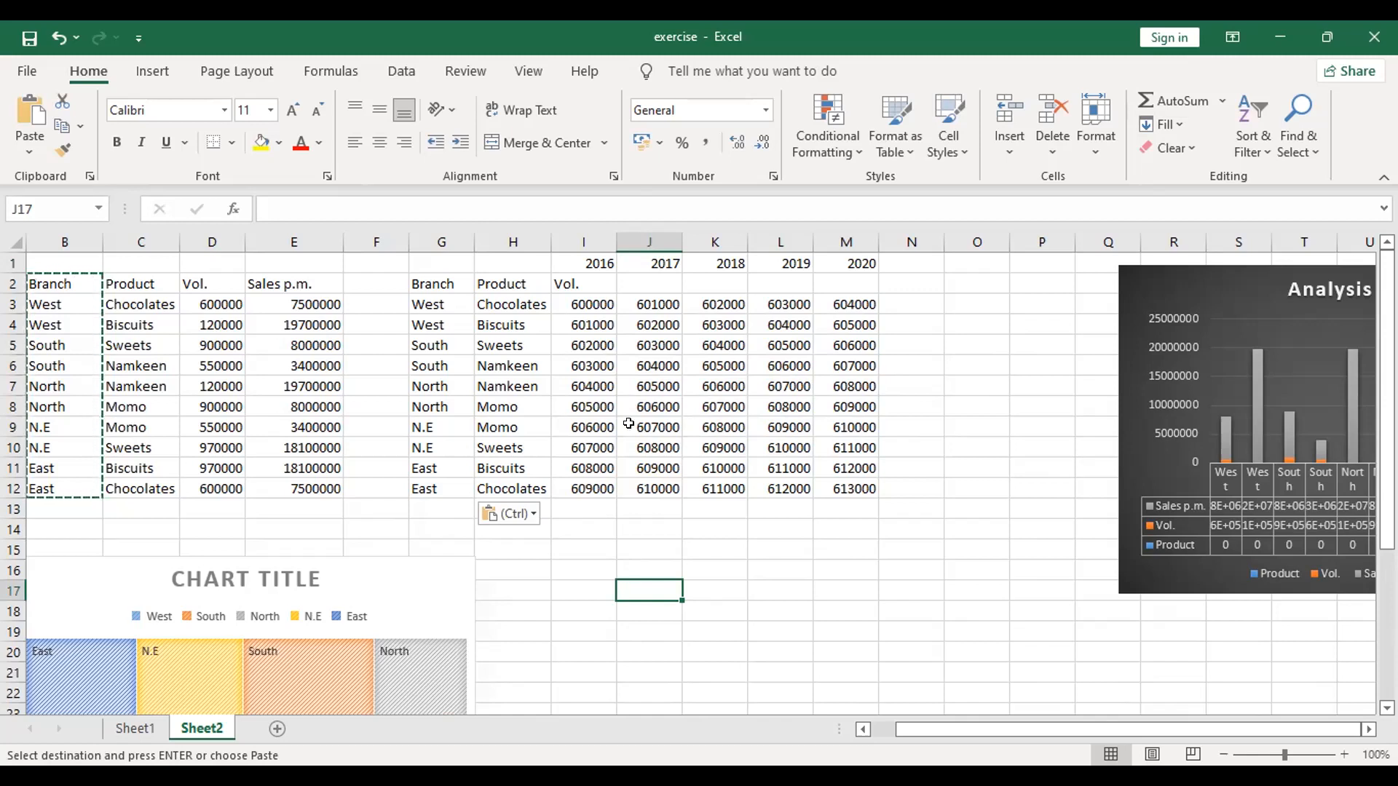
{"action": "left_click", "coordinate": [441, 284]}
{"action": "left_click_drag", "start_coordinate": [471, 292], "coordinate": [860, 472]}
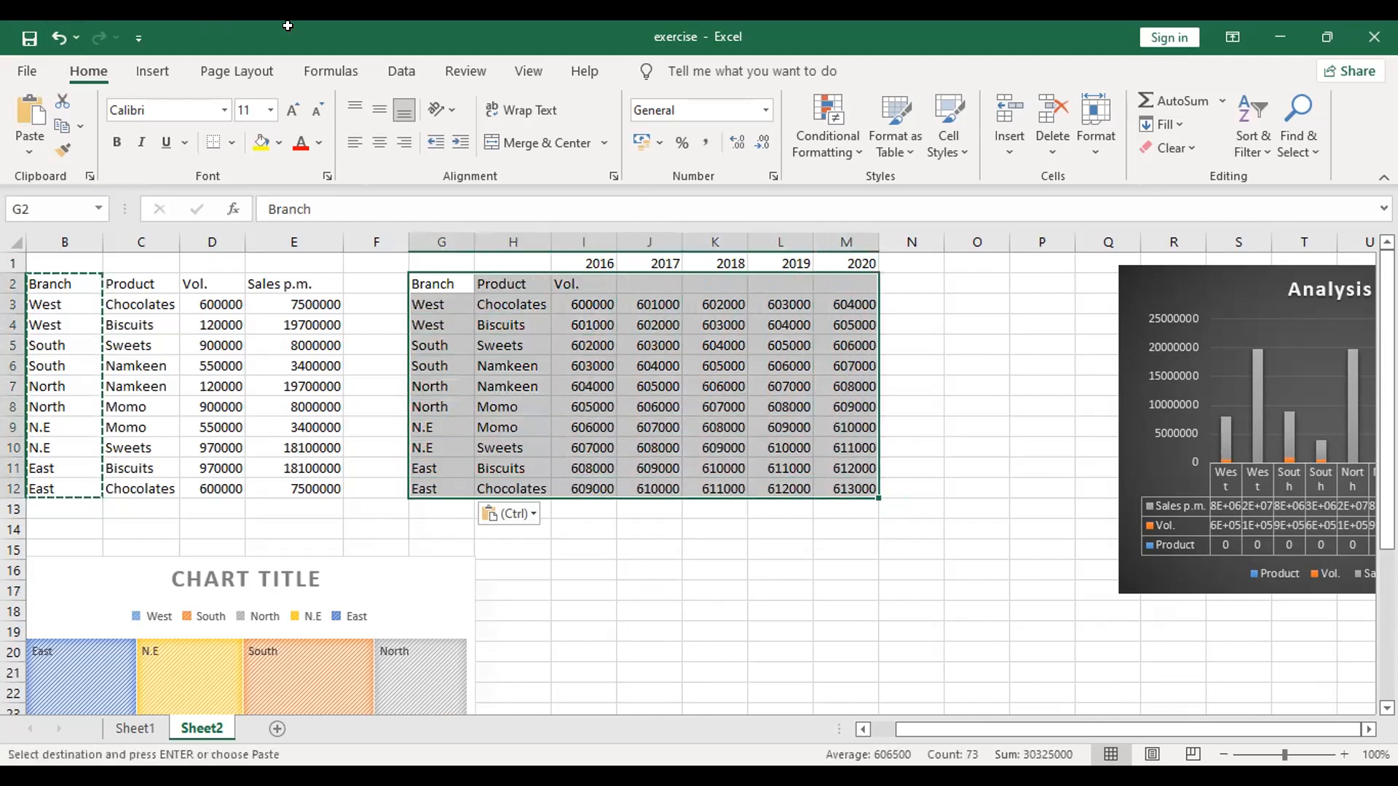
{"action": "left_click", "coordinate": [660, 590]}
Step: Clear the pending copy outline and select the empty cell N3 at the end of the first Chocolates row
{"action": "left_click", "coordinate": [923, 282]}
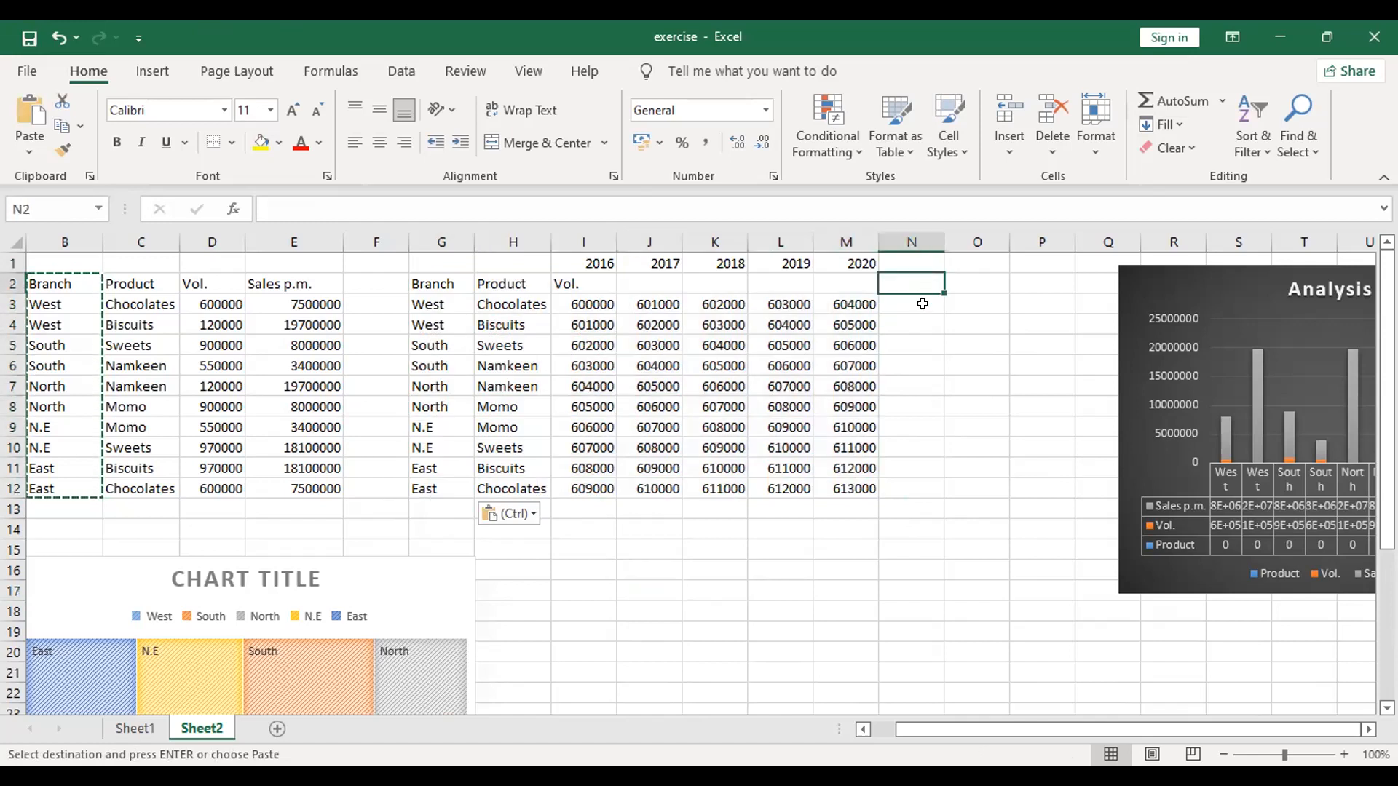
{"action": "key", "text": "Down"}
{"action": "key", "text": "Down"}
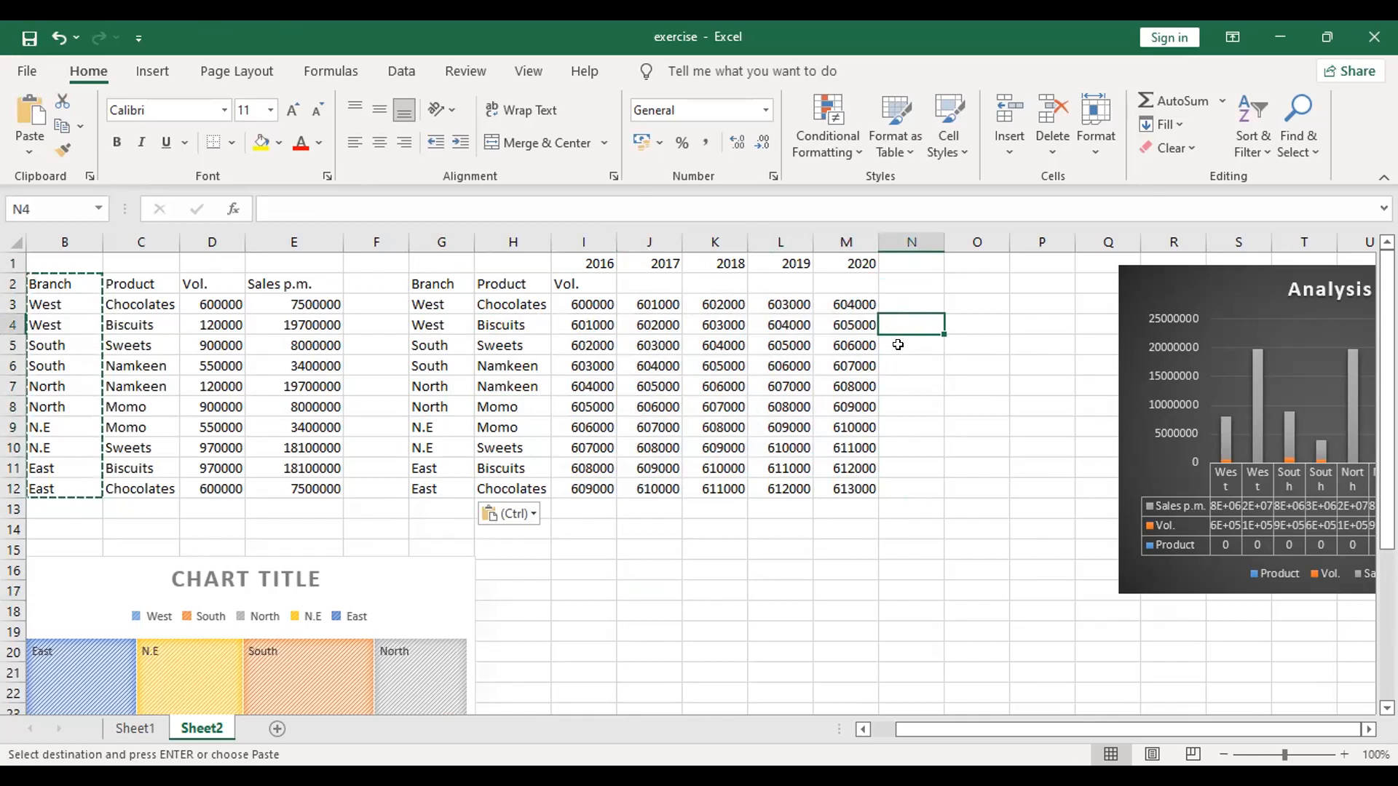
{"action": "left_click", "coordinate": [909, 295]}
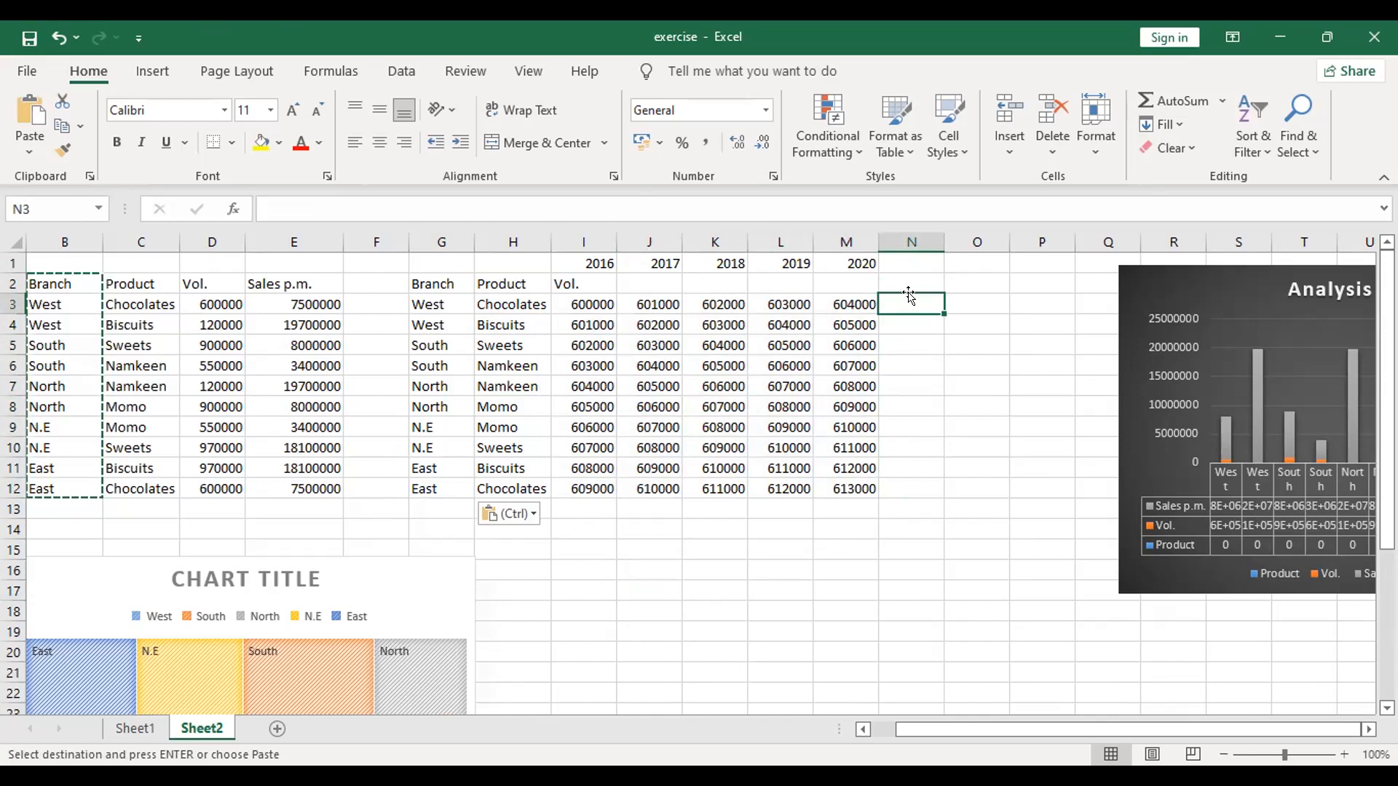
{"action": "key", "text": "Escape"}
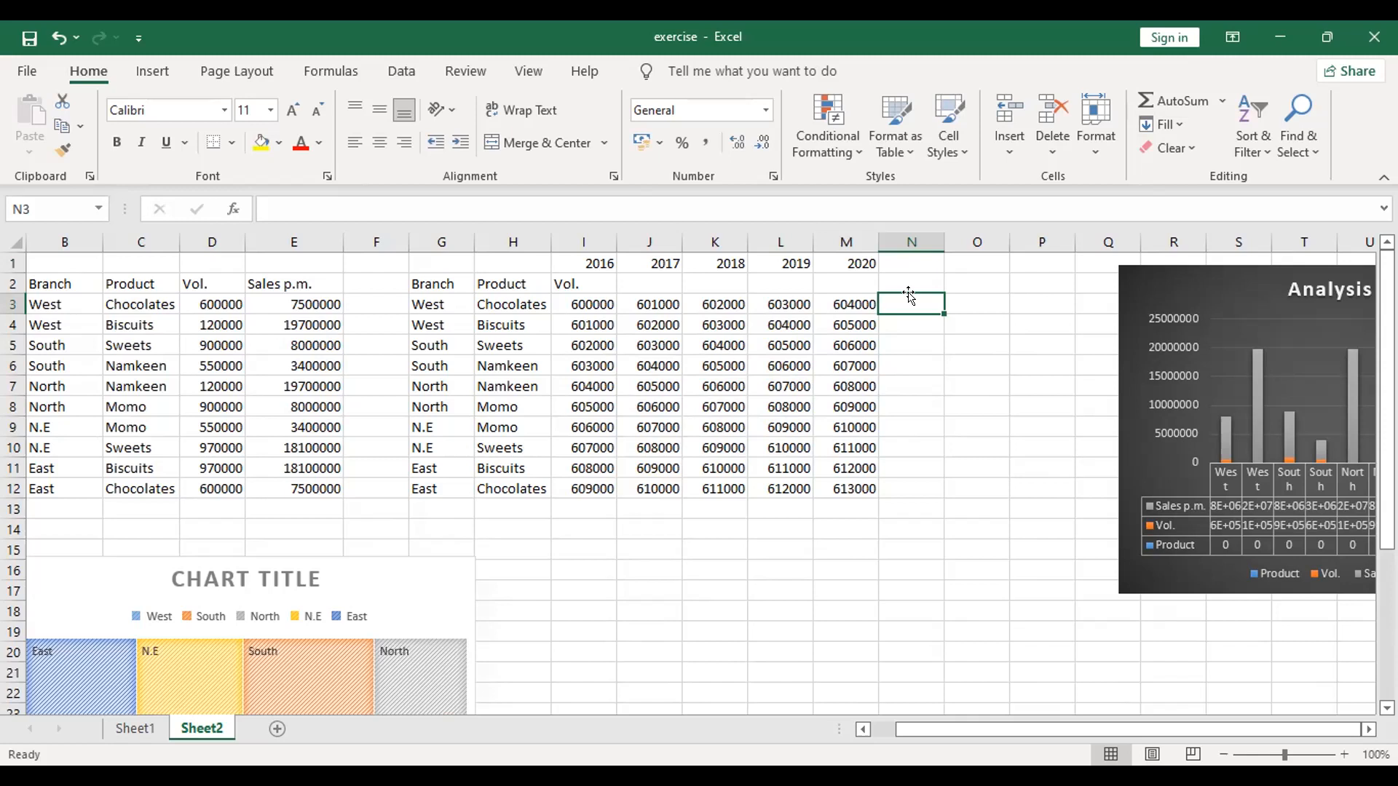
{"action": "left_click", "coordinate": [13, 305]}
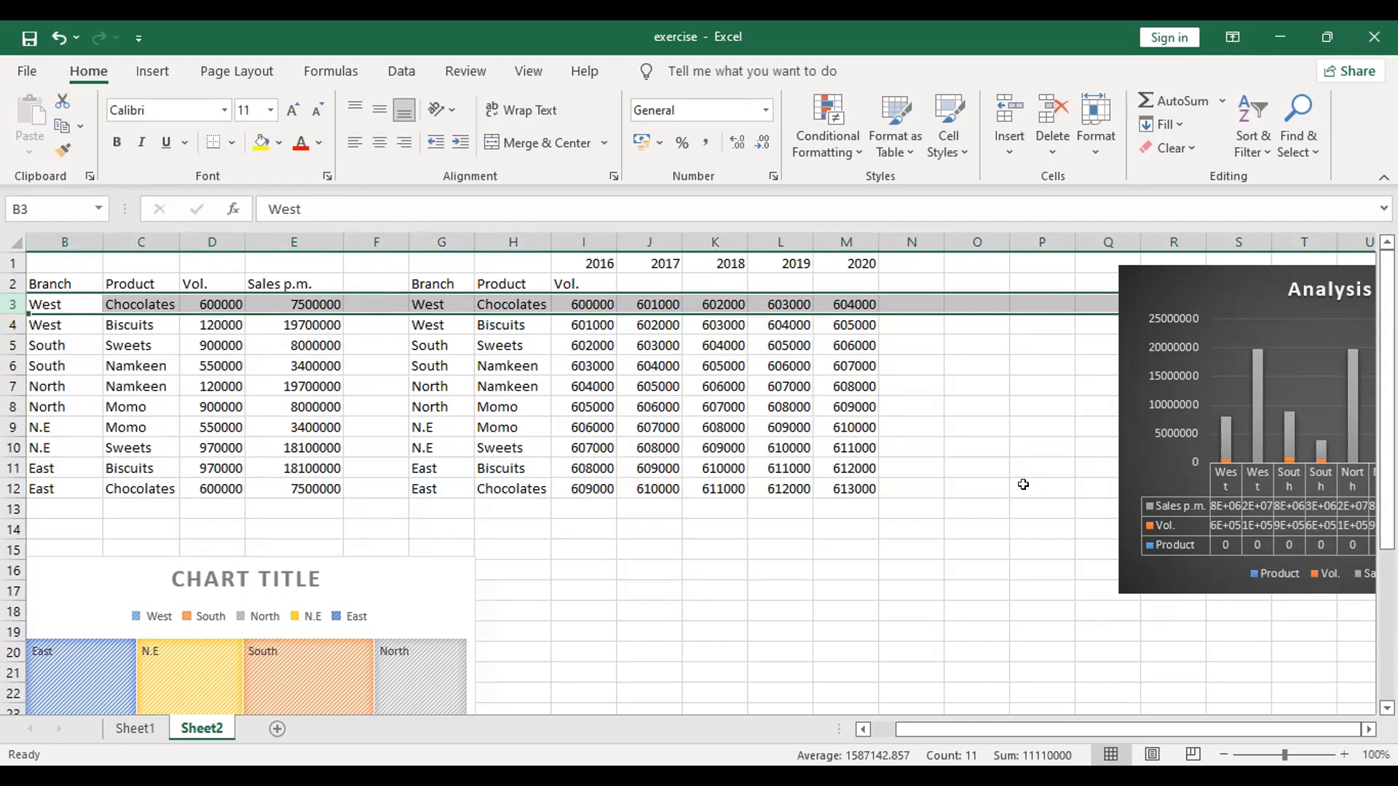
{"action": "left_click", "coordinate": [924, 295]}
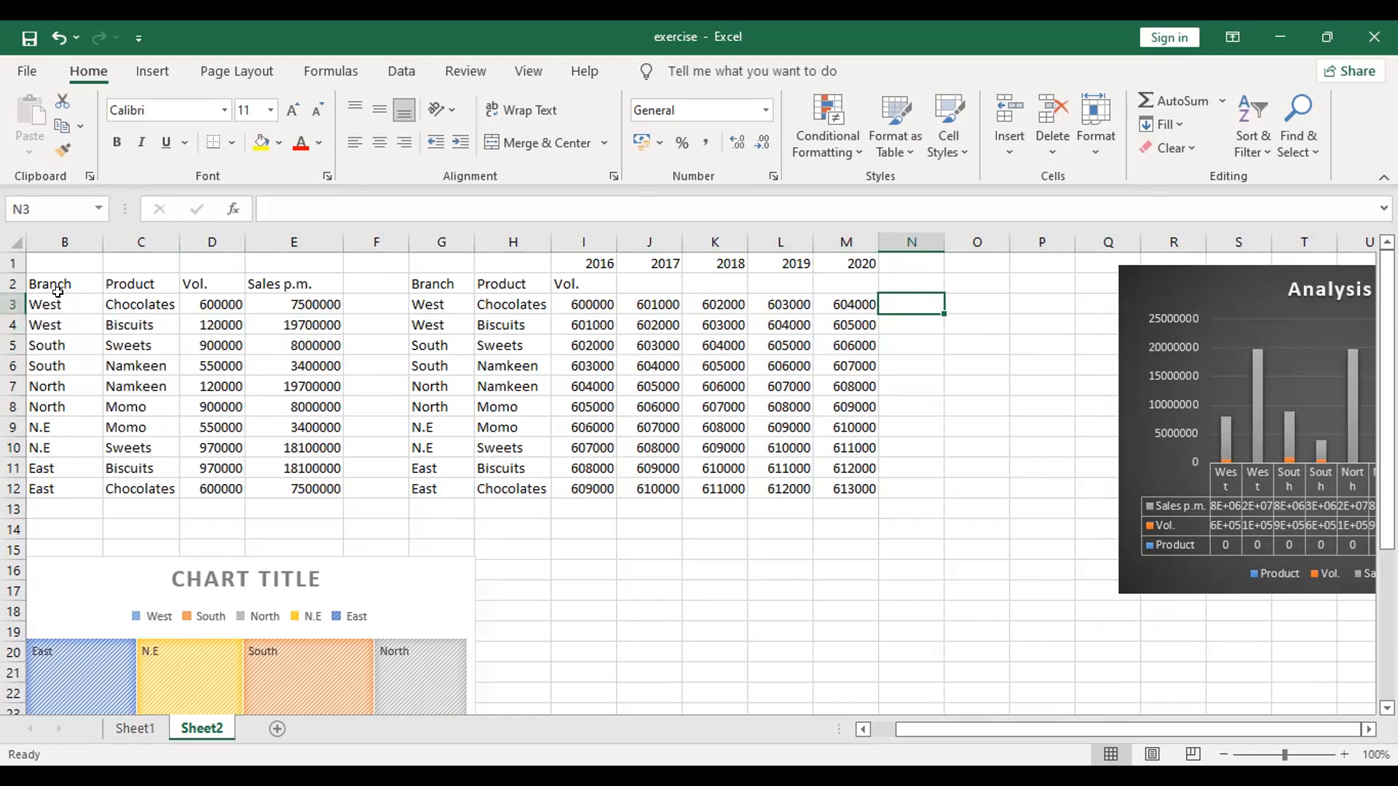
{"action": "left_click", "coordinate": [11, 280]}
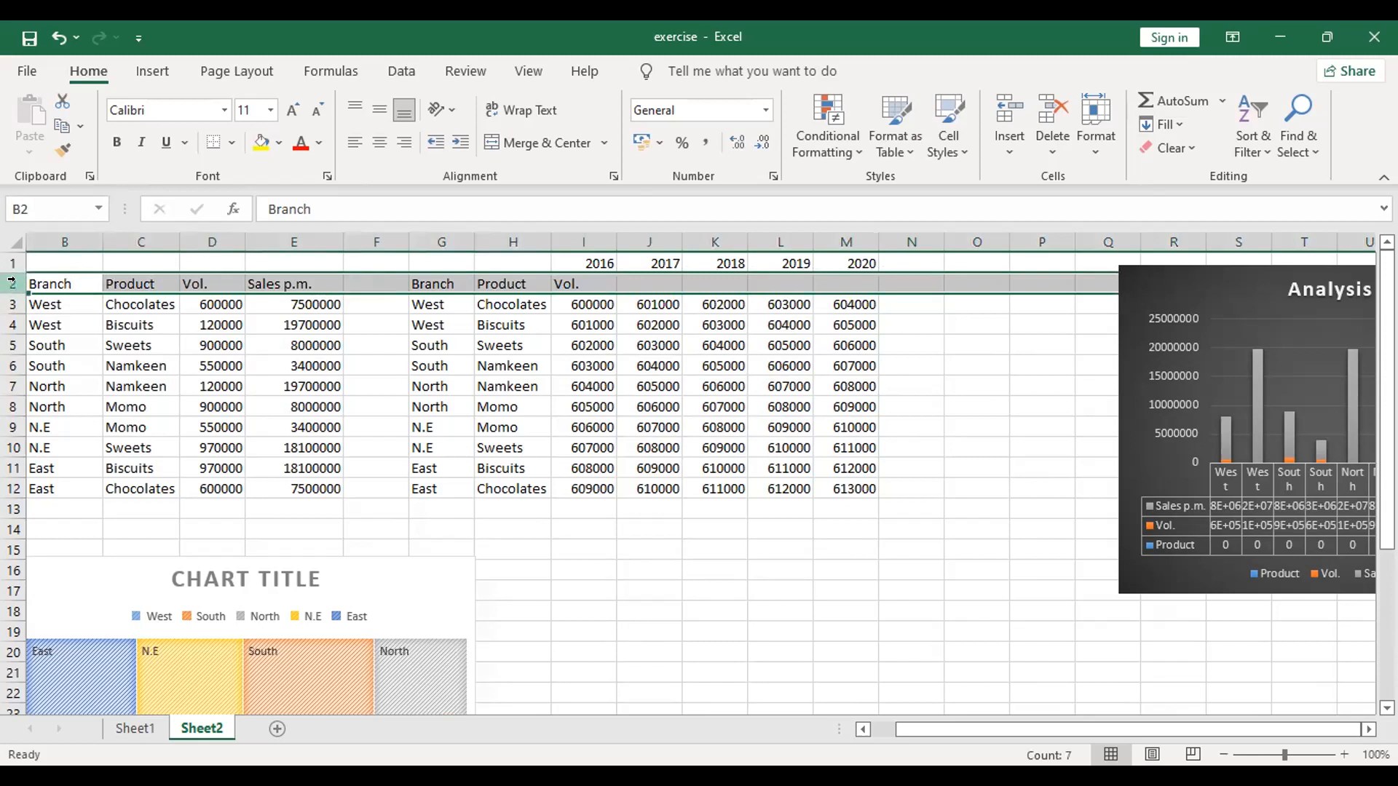
{"action": "left_click", "coordinate": [87, 211]}
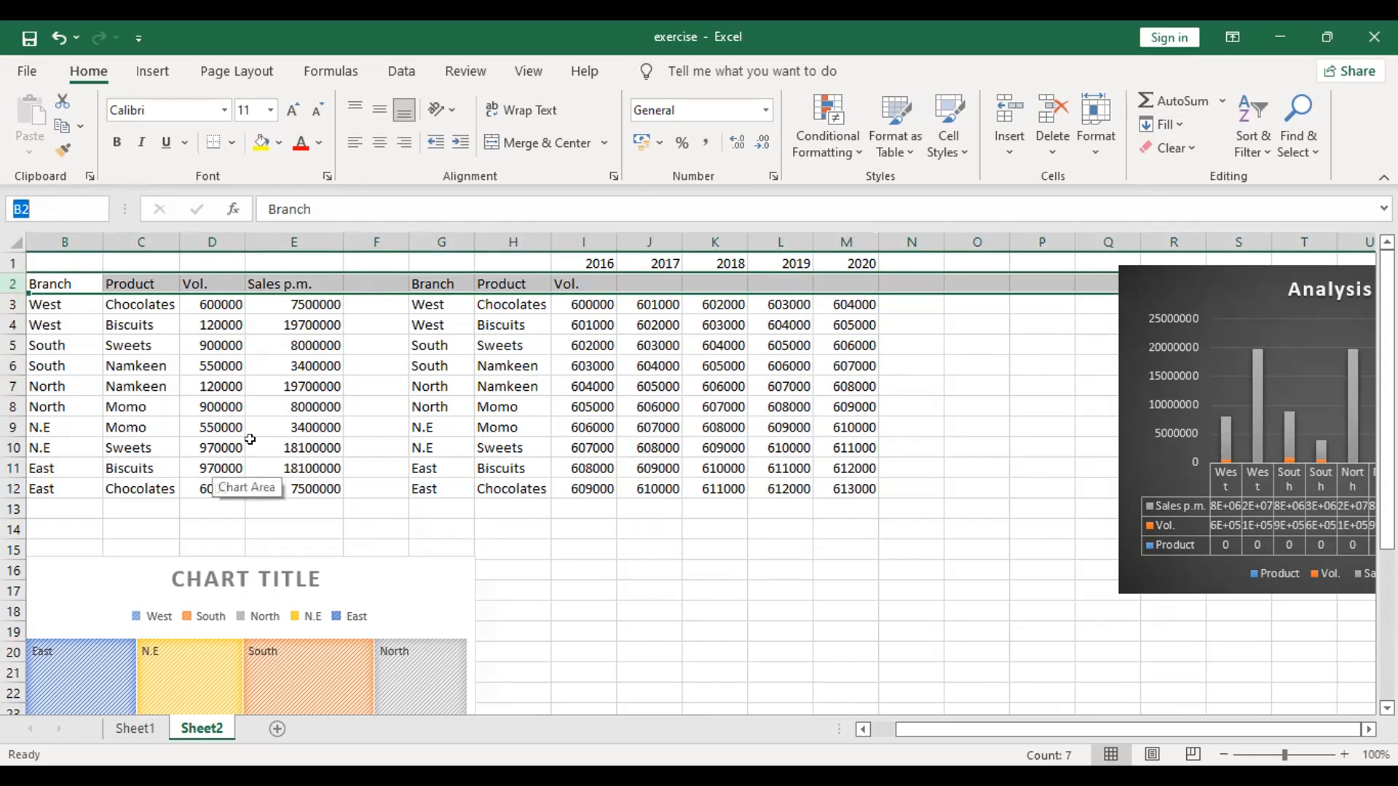
{"action": "left_click", "coordinate": [417, 453]}
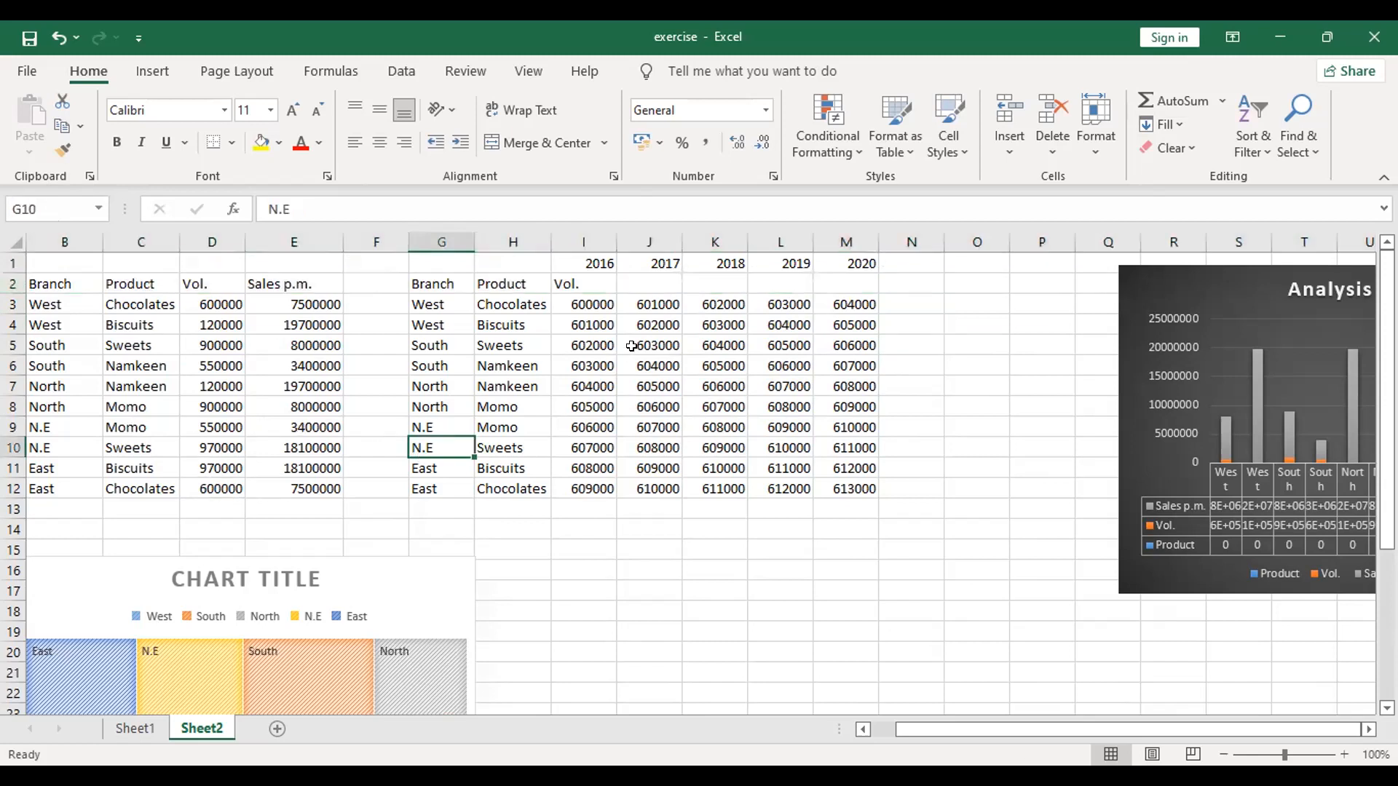
{"action": "left_click", "coordinate": [911, 276]}
{"action": "left_click", "coordinate": [908, 295]}
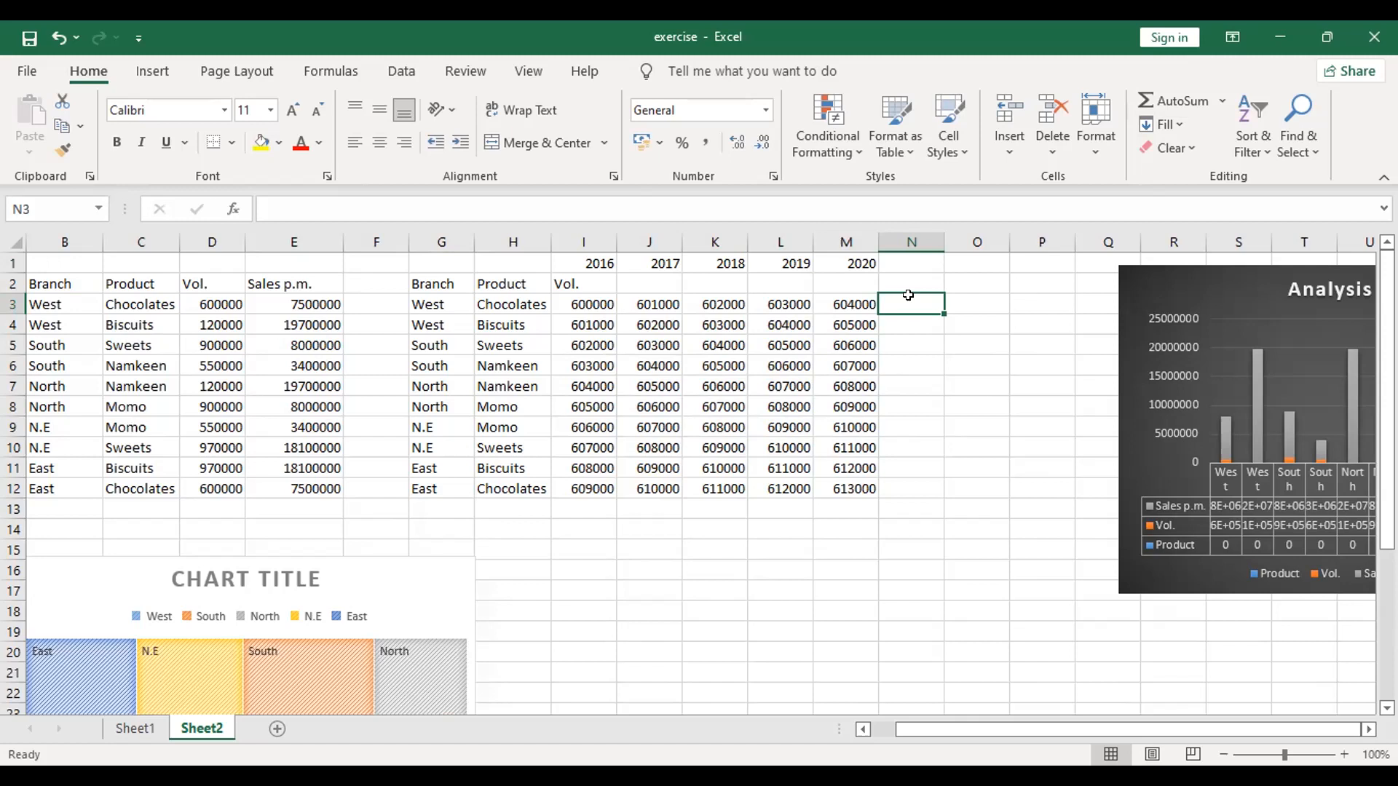
{"action": "left_click", "coordinate": [170, 74]}
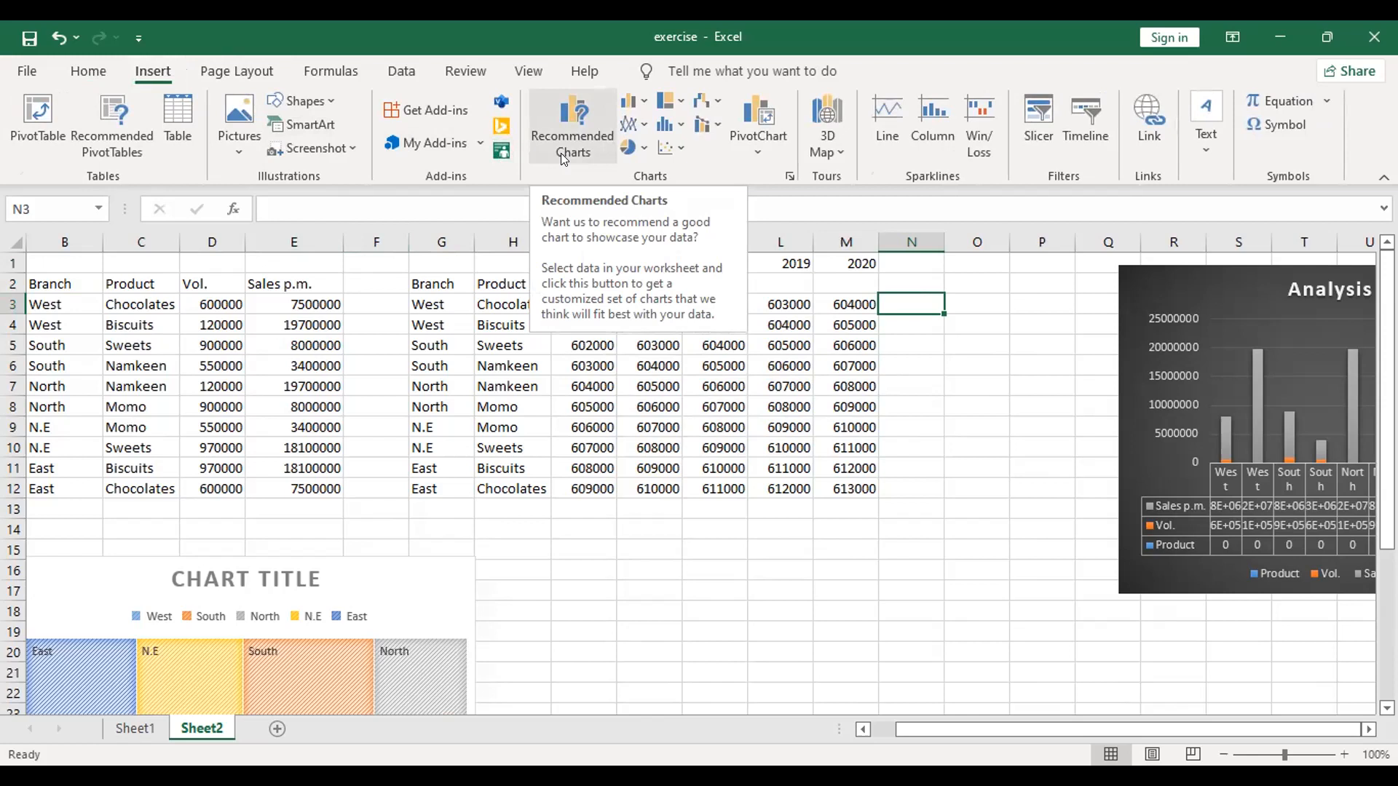
{"action": "left_click", "coordinate": [872, 121]}
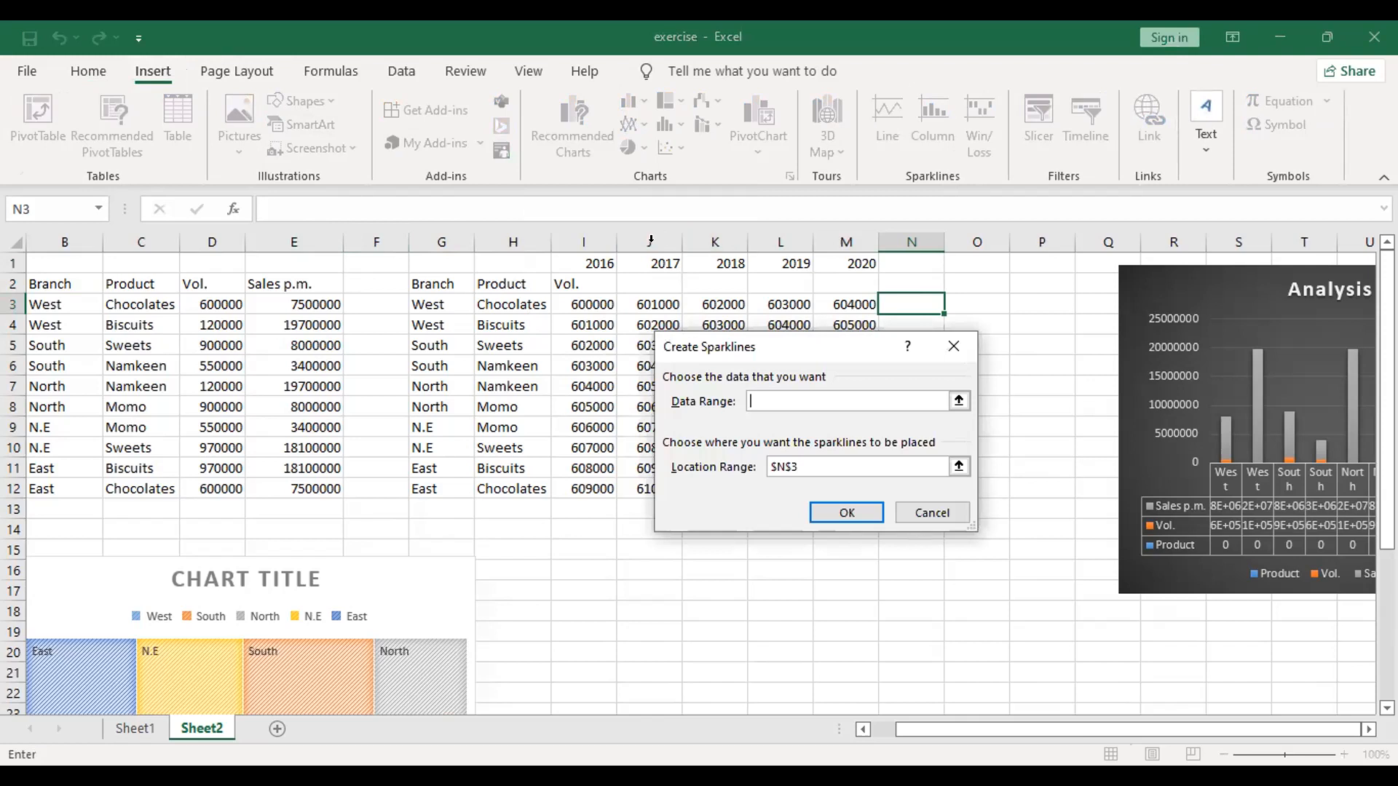
{"action": "left_click", "coordinate": [579, 305]}
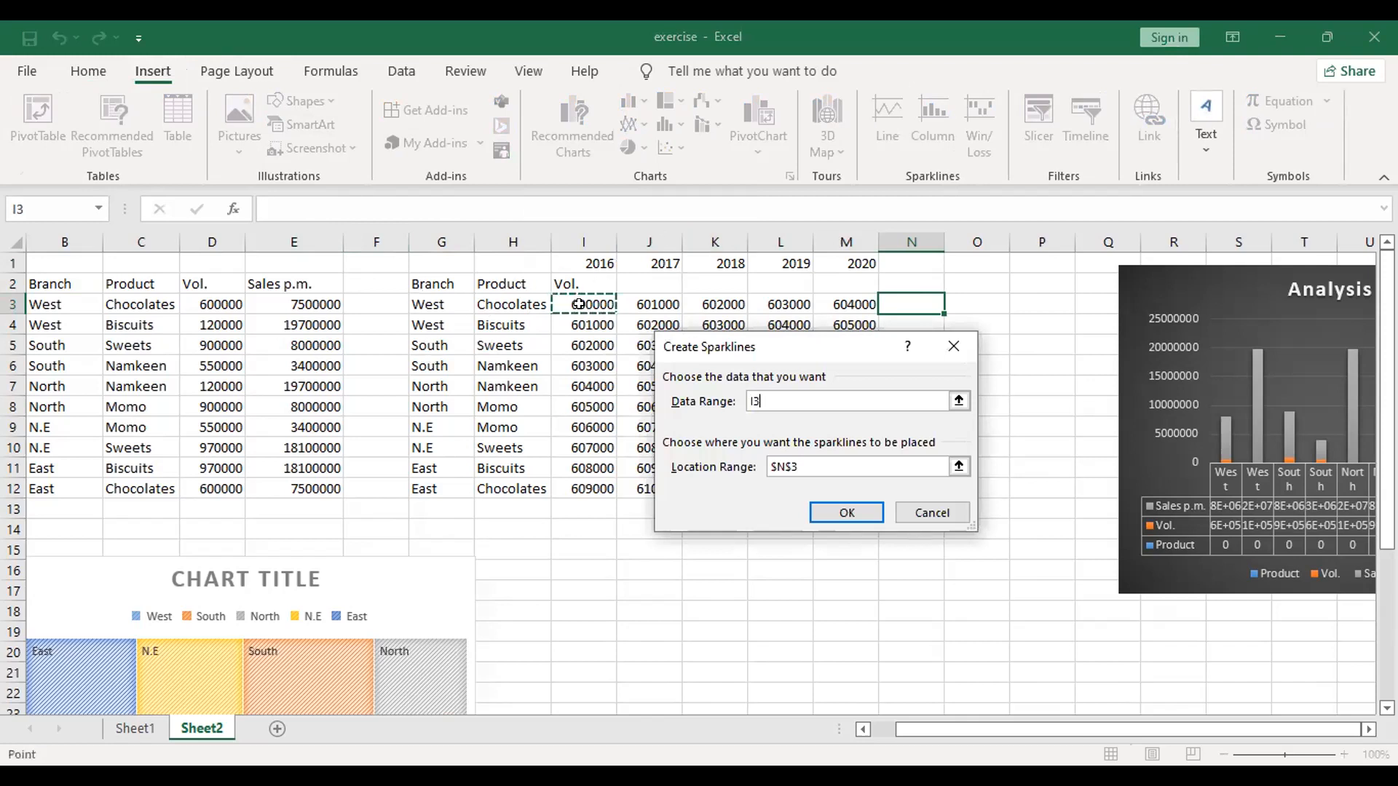
{"action": "left_click", "coordinate": [565, 357]}
{"action": "left_click", "coordinate": [586, 304]}
{"action": "type", "text": ":M12"}
{"action": "left_click", "coordinate": [555, 569]}
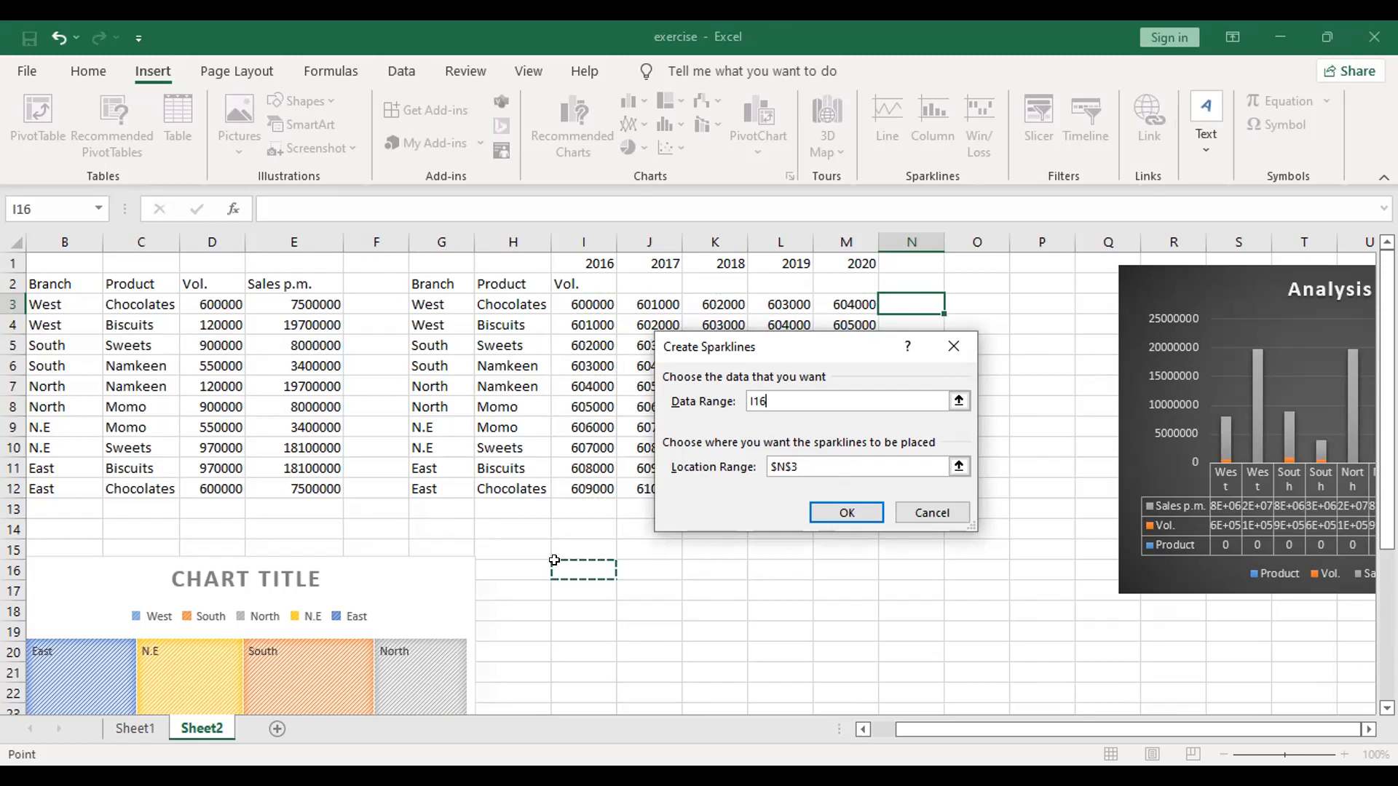
{"action": "left_click", "coordinate": [562, 312]}
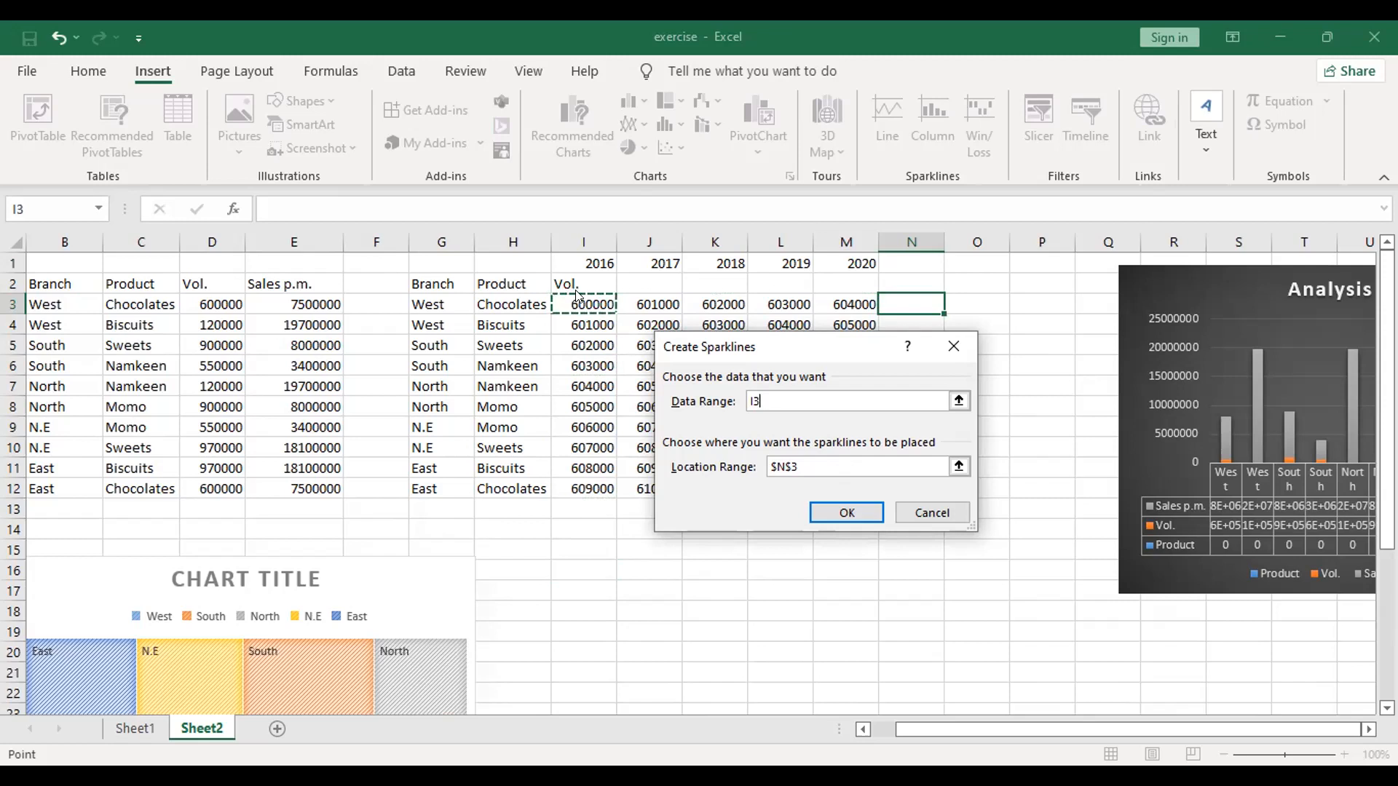
{"action": "key", "text": "Escape"}
Step: Insert a line sparkline in the empty cell J15 using the first Chocolates row's volumes, I3:M3, as the data range
{"action": "left_click", "coordinate": [648, 554]}
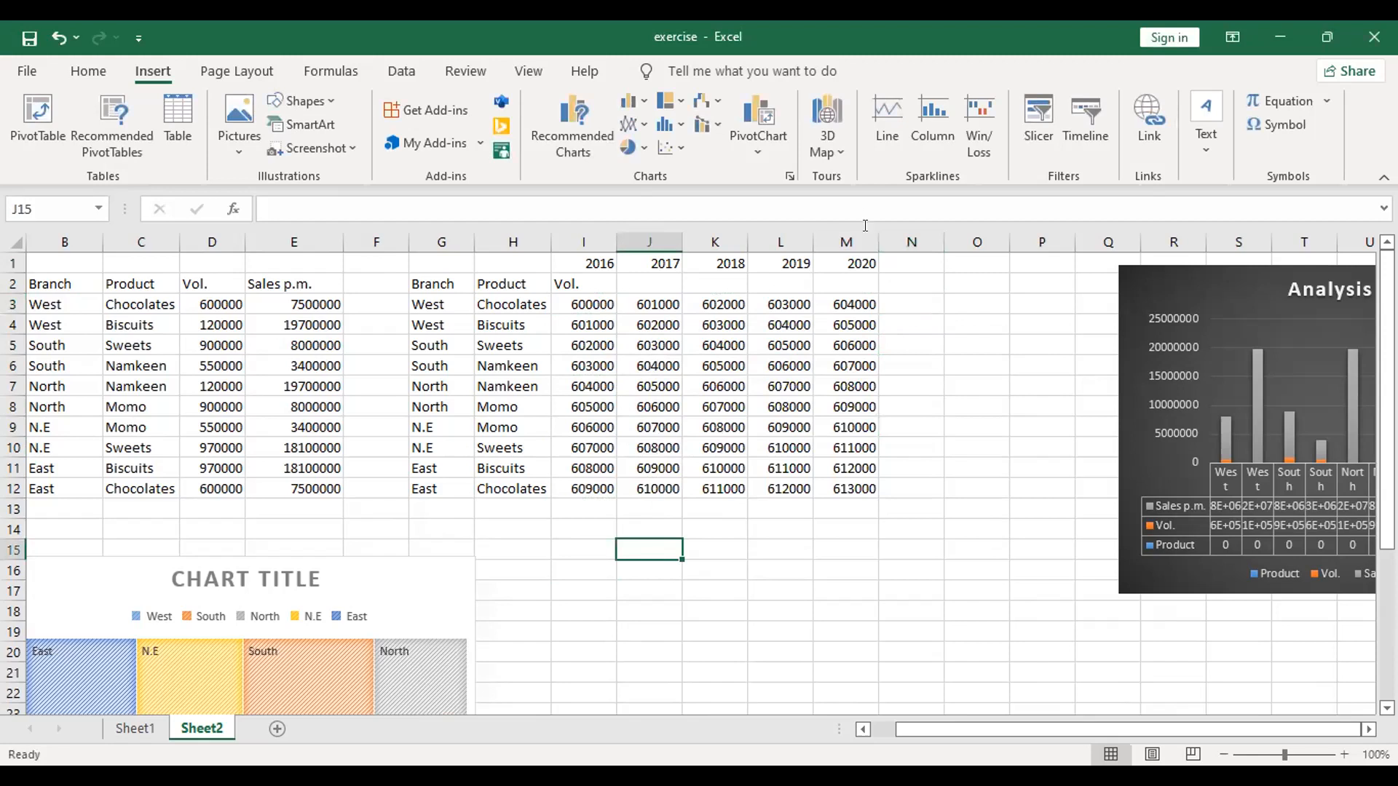
{"action": "left_click", "coordinate": [891, 137]}
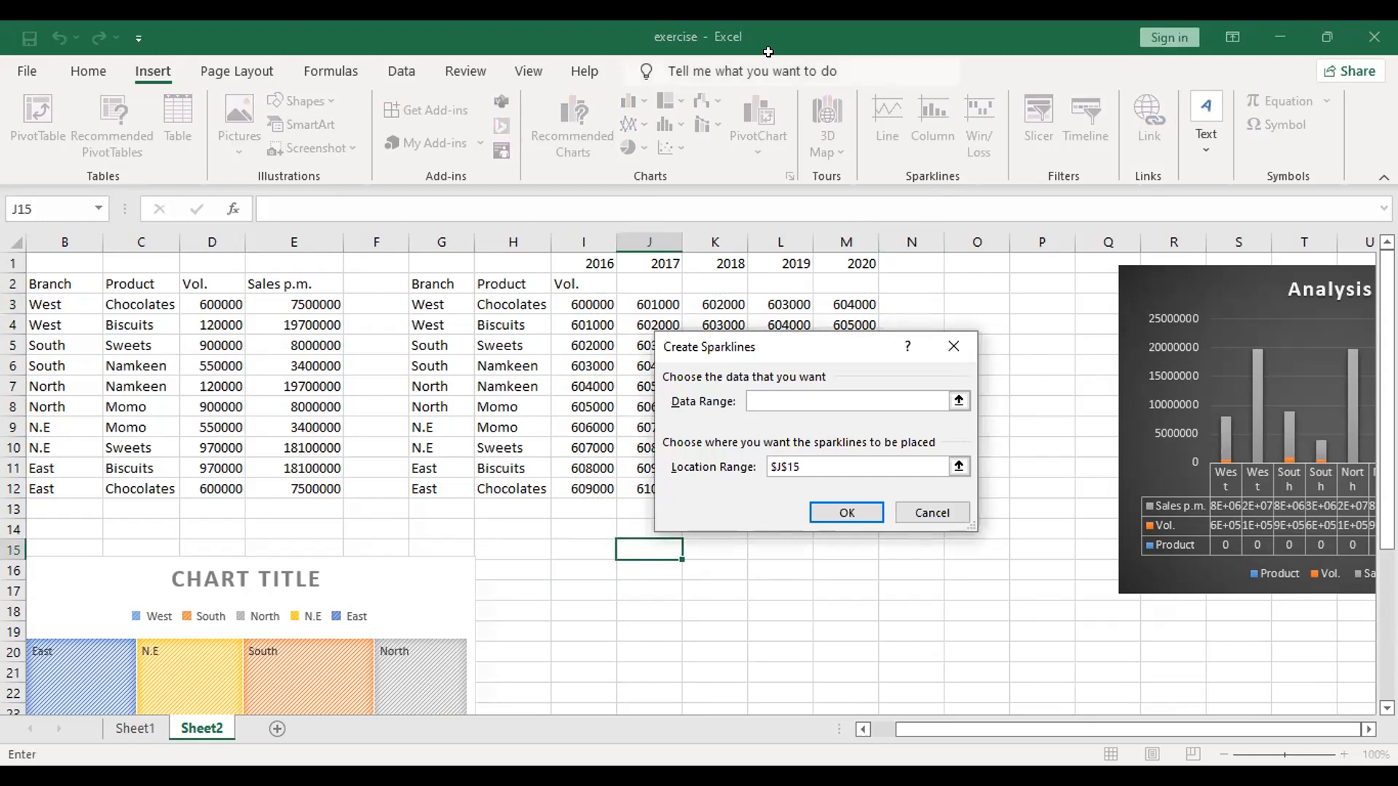
{"action": "left_click", "coordinate": [579, 306]}
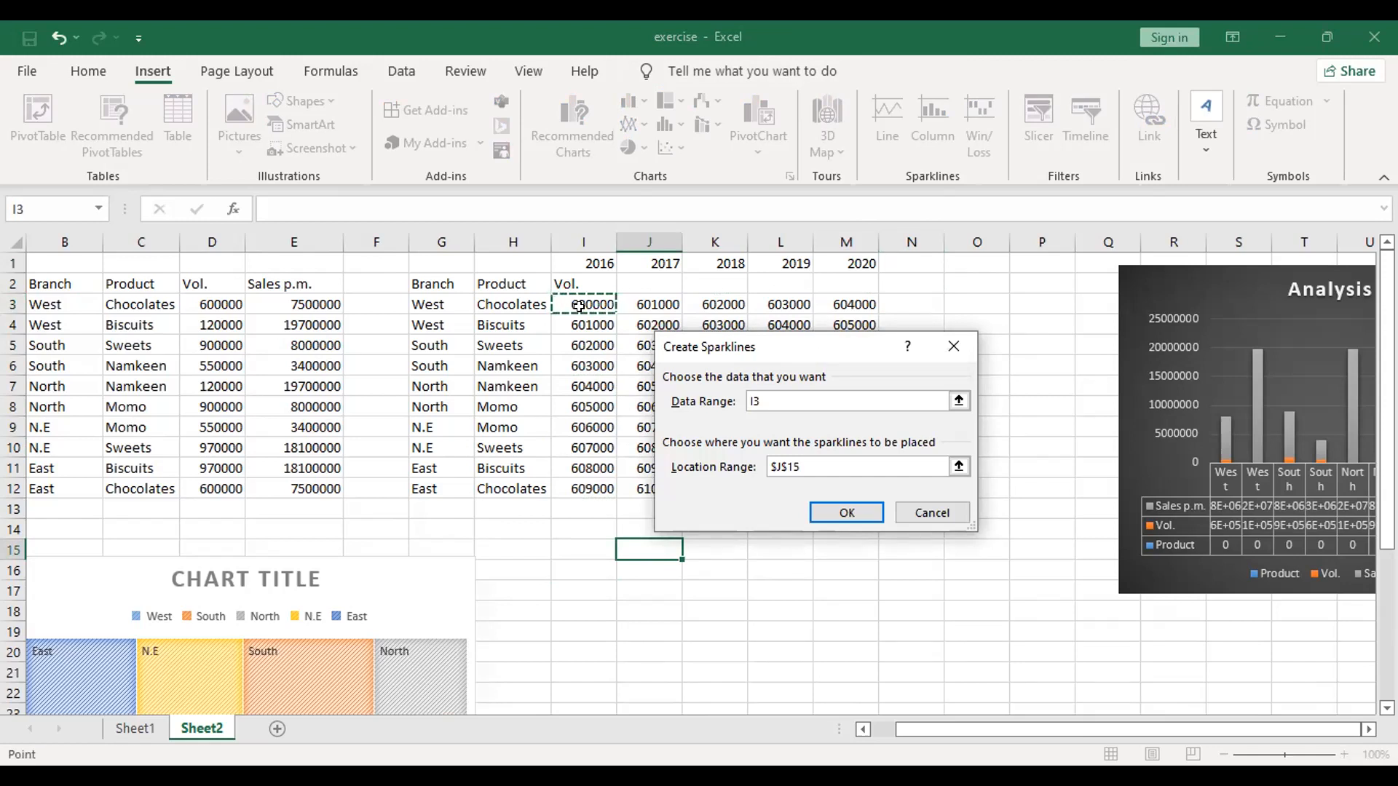
{"action": "key", "text": "shift+Right"}
{"action": "key", "text": "shift+Right"}
{"action": "key", "text": "shift+Right"}
{"action": "key", "text": "shift+Right"}
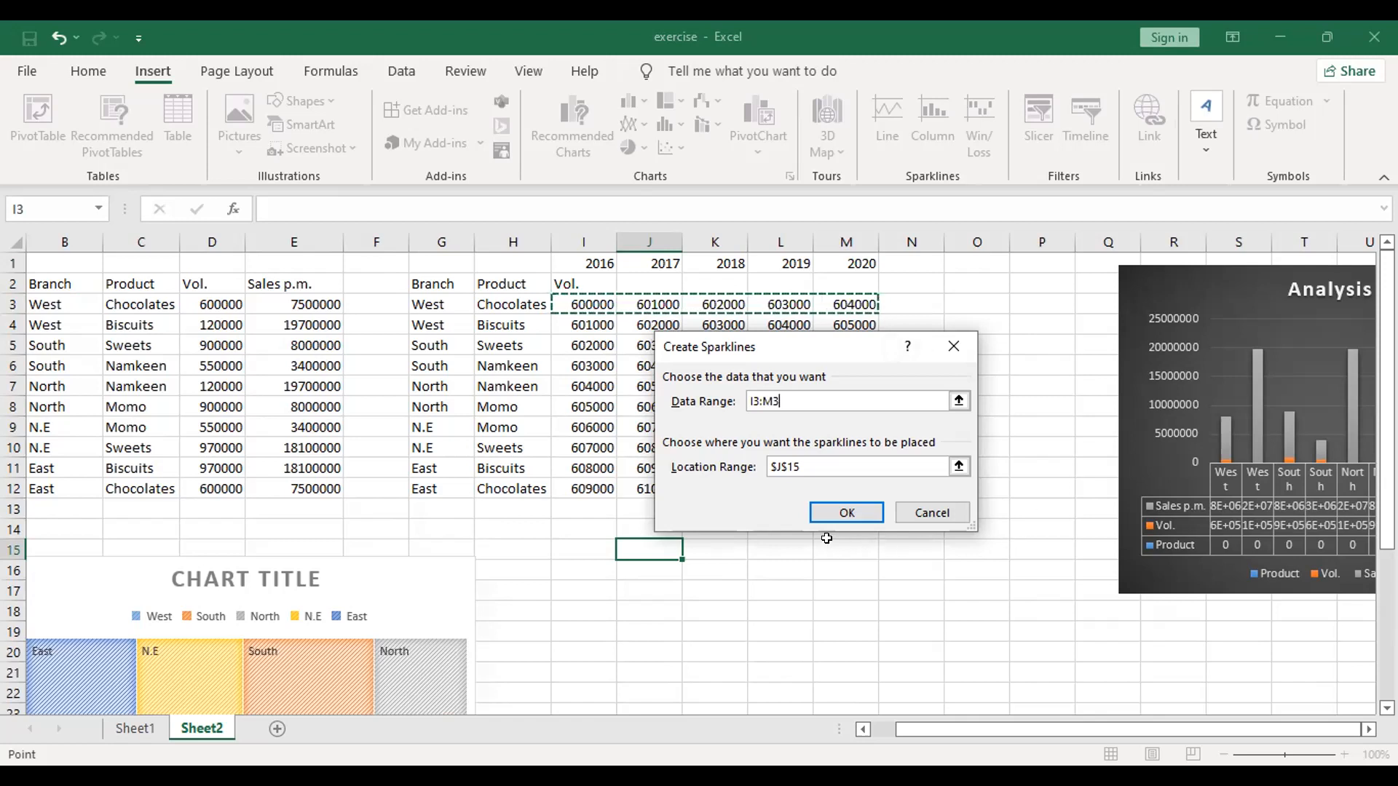
{"action": "left_click", "coordinate": [841, 521]}
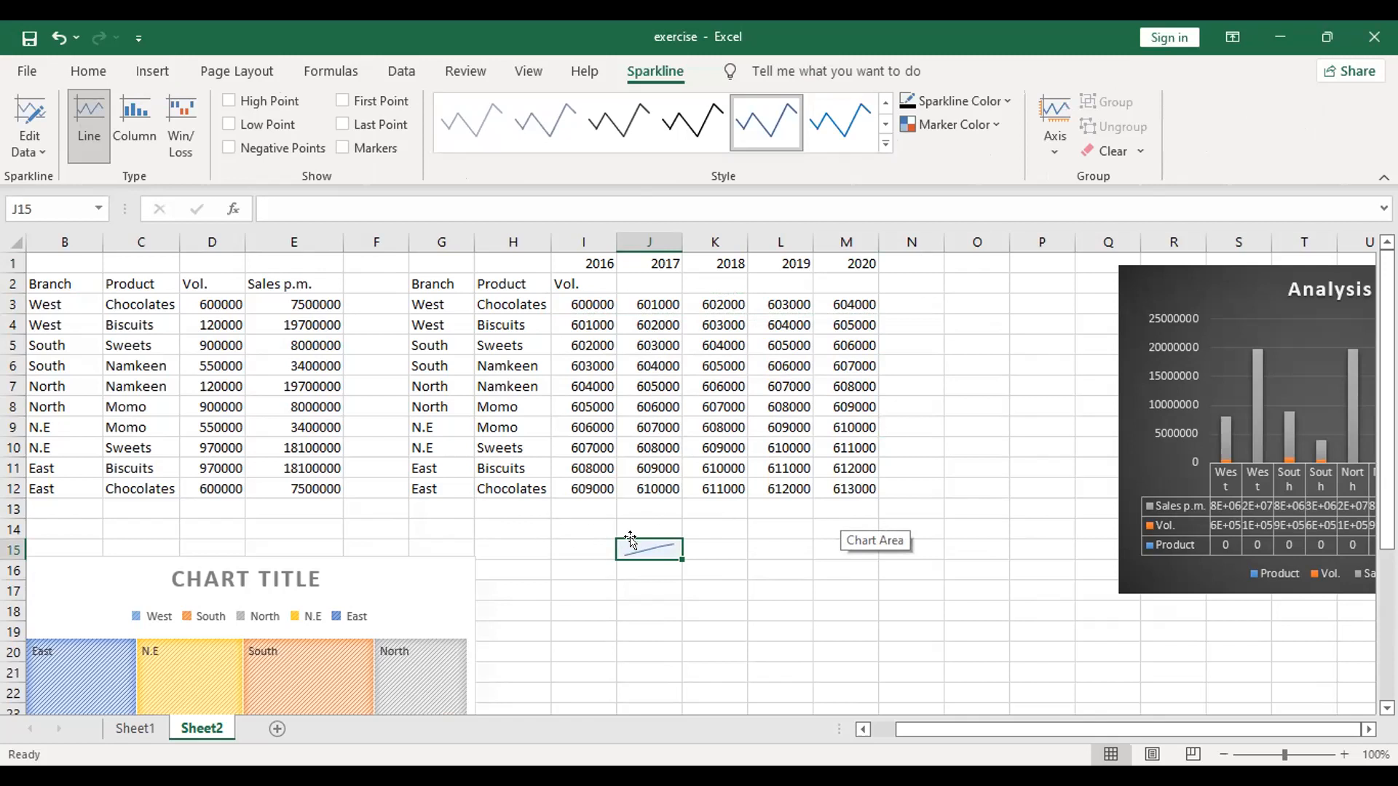
Step: Move the line sparkline from J15 to N3, at the end of the first Chocolates row
{"action": "key", "text": "ctrl+c"}
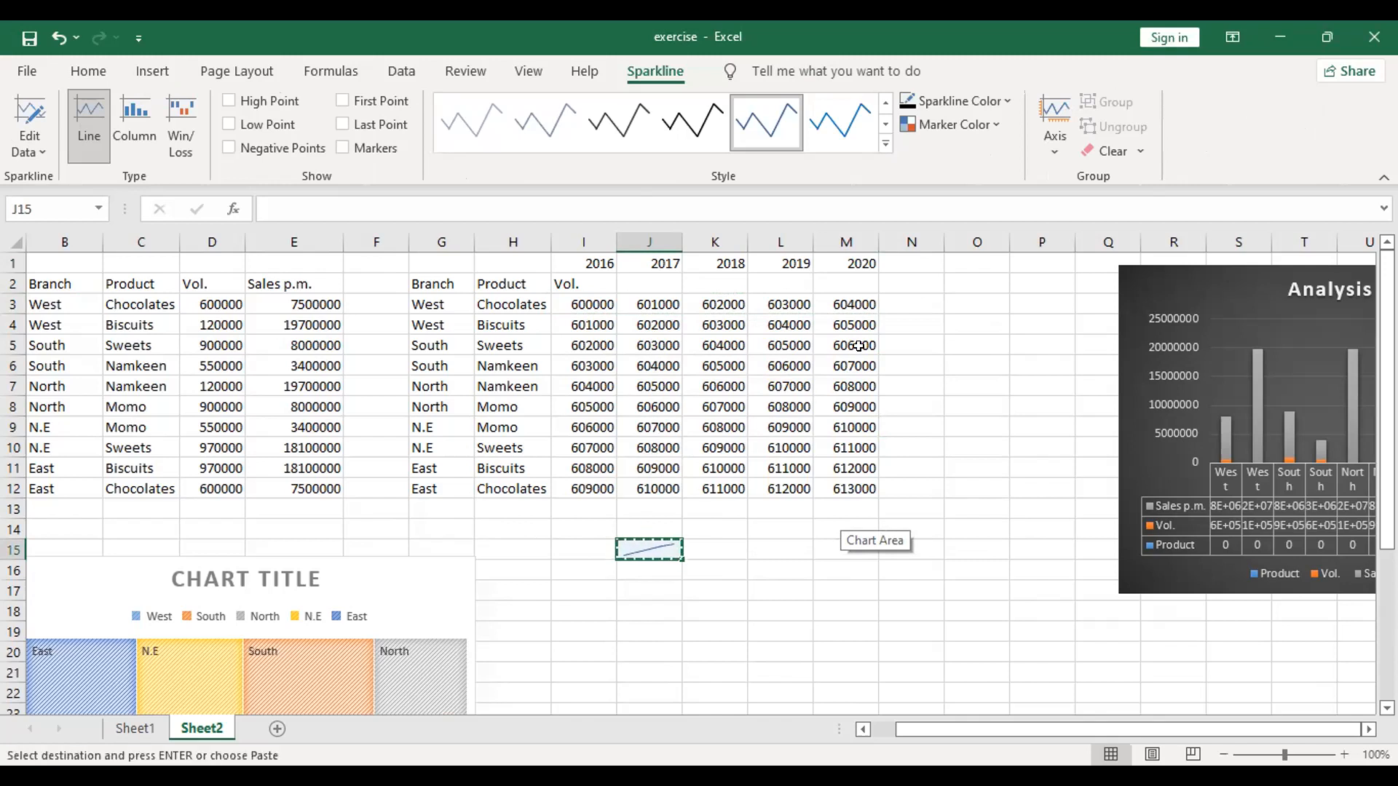
{"action": "left_click", "coordinate": [923, 296]}
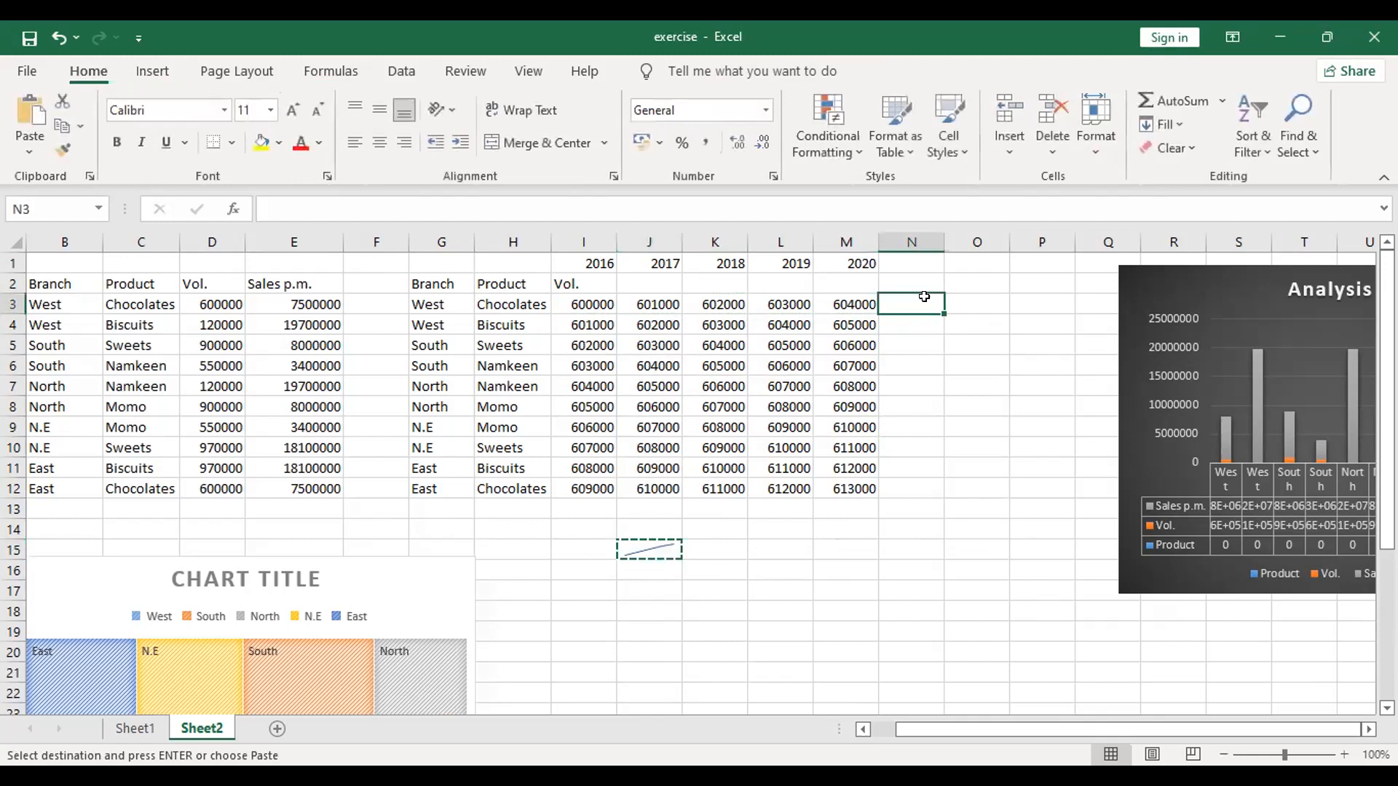
{"action": "key", "text": "Return"}
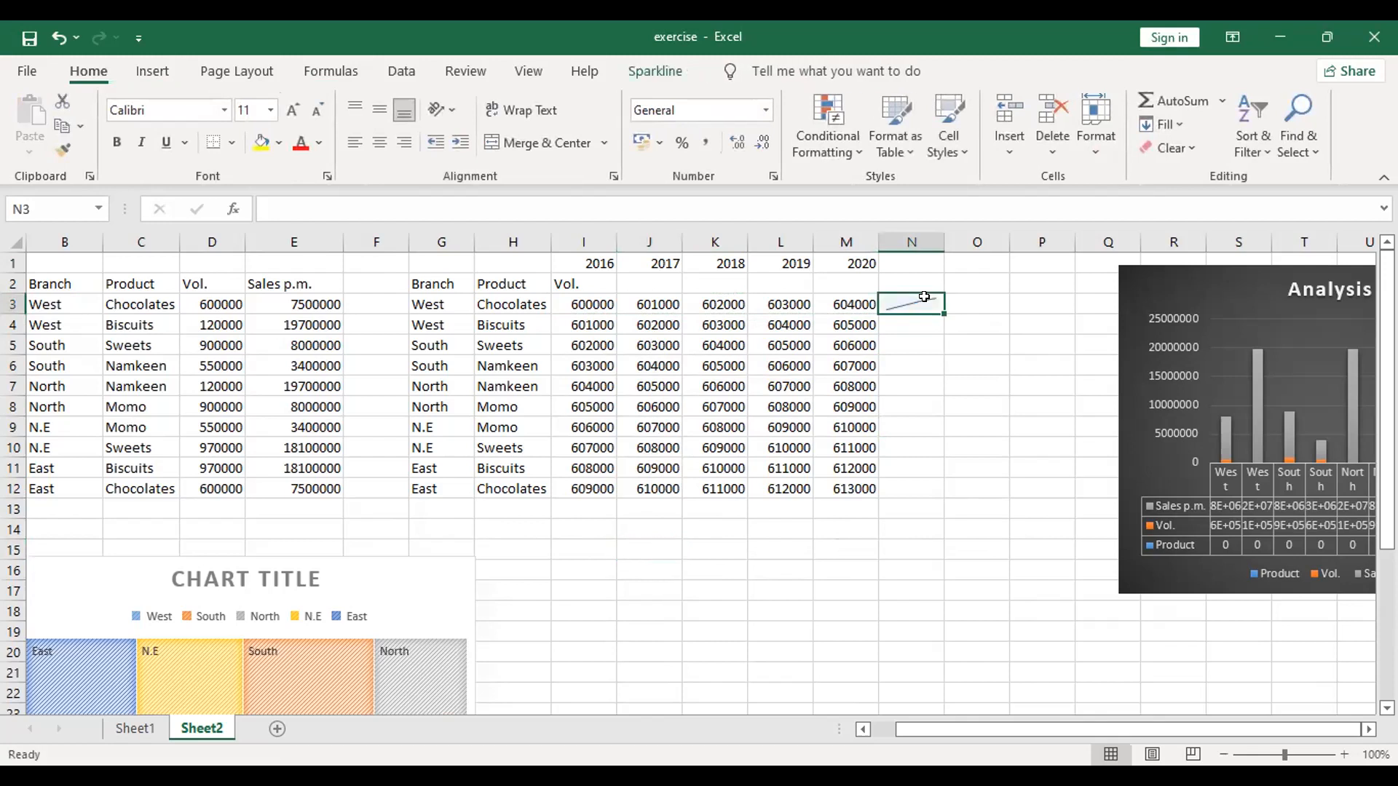
{"action": "left_click", "coordinate": [940, 487]}
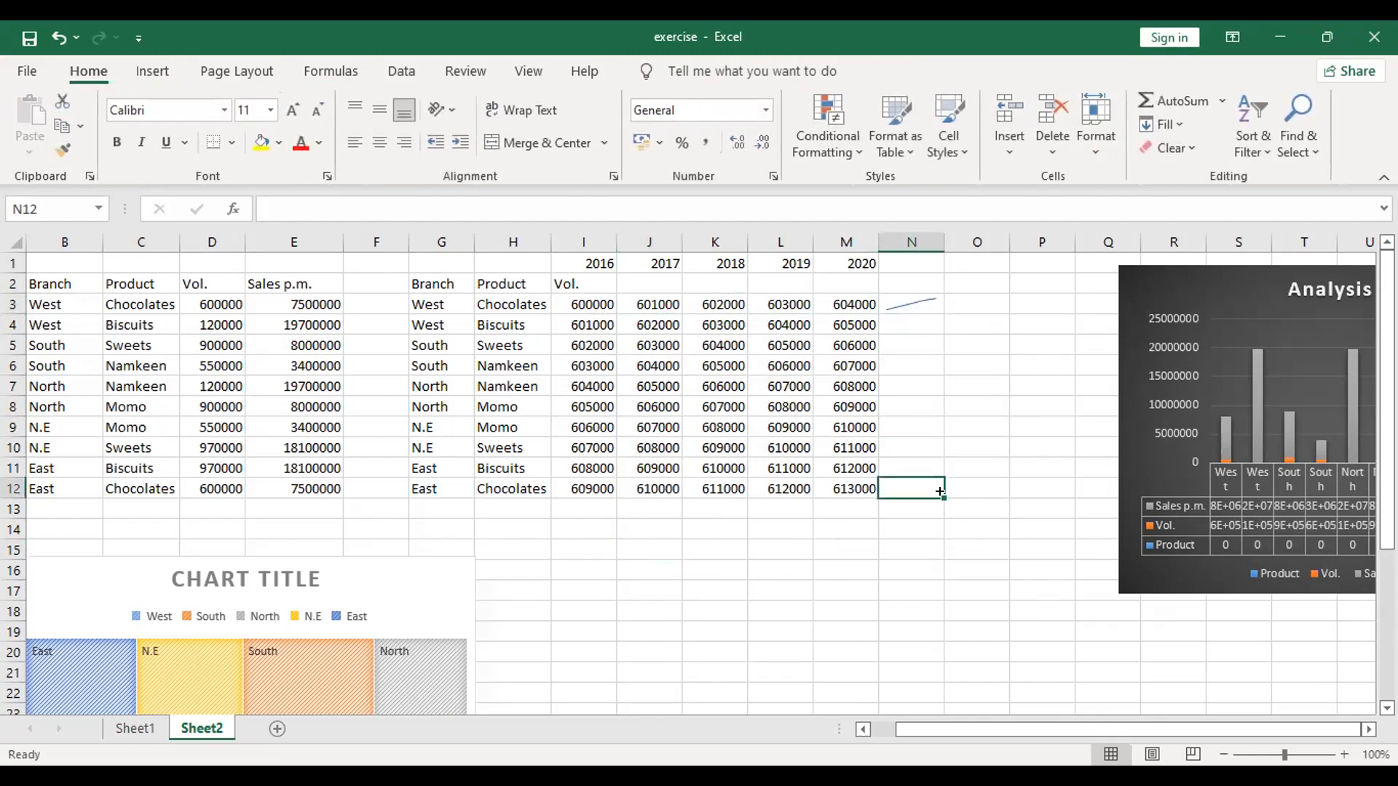
Step: Change the sparkline in N3 to the Column type and fill it down through N12
{"action": "left_click", "coordinate": [905, 294]}
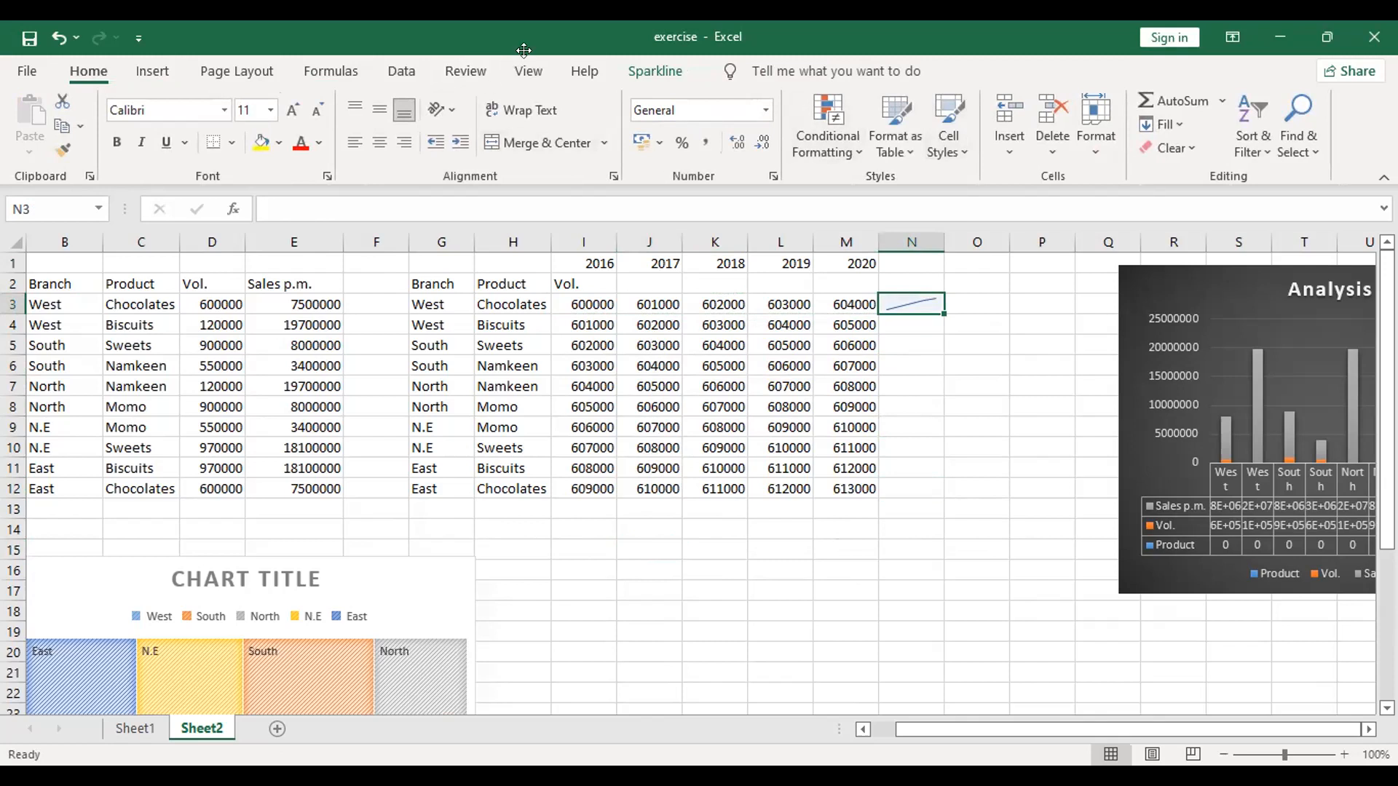
{"action": "left_click", "coordinate": [650, 72]}
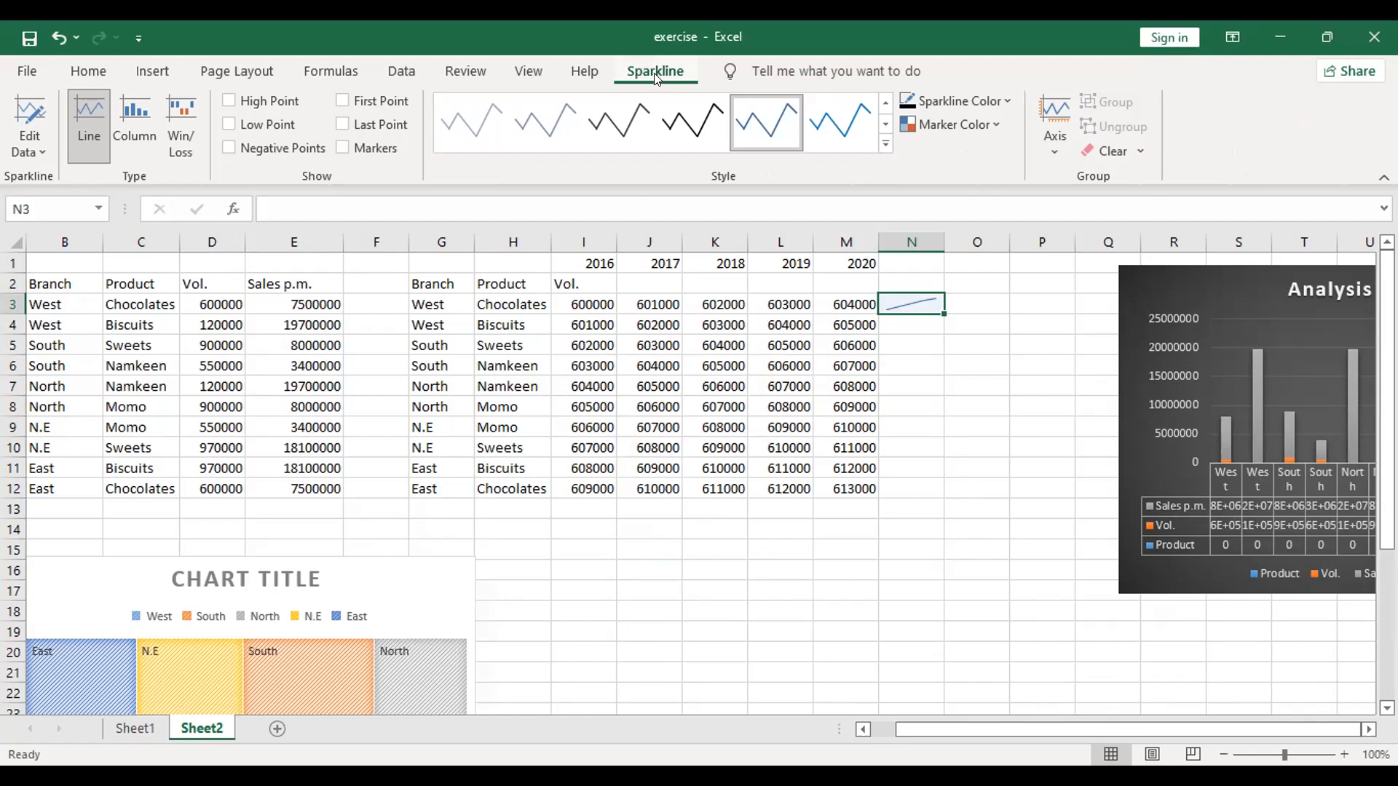
{"action": "left_click", "coordinate": [121, 124]}
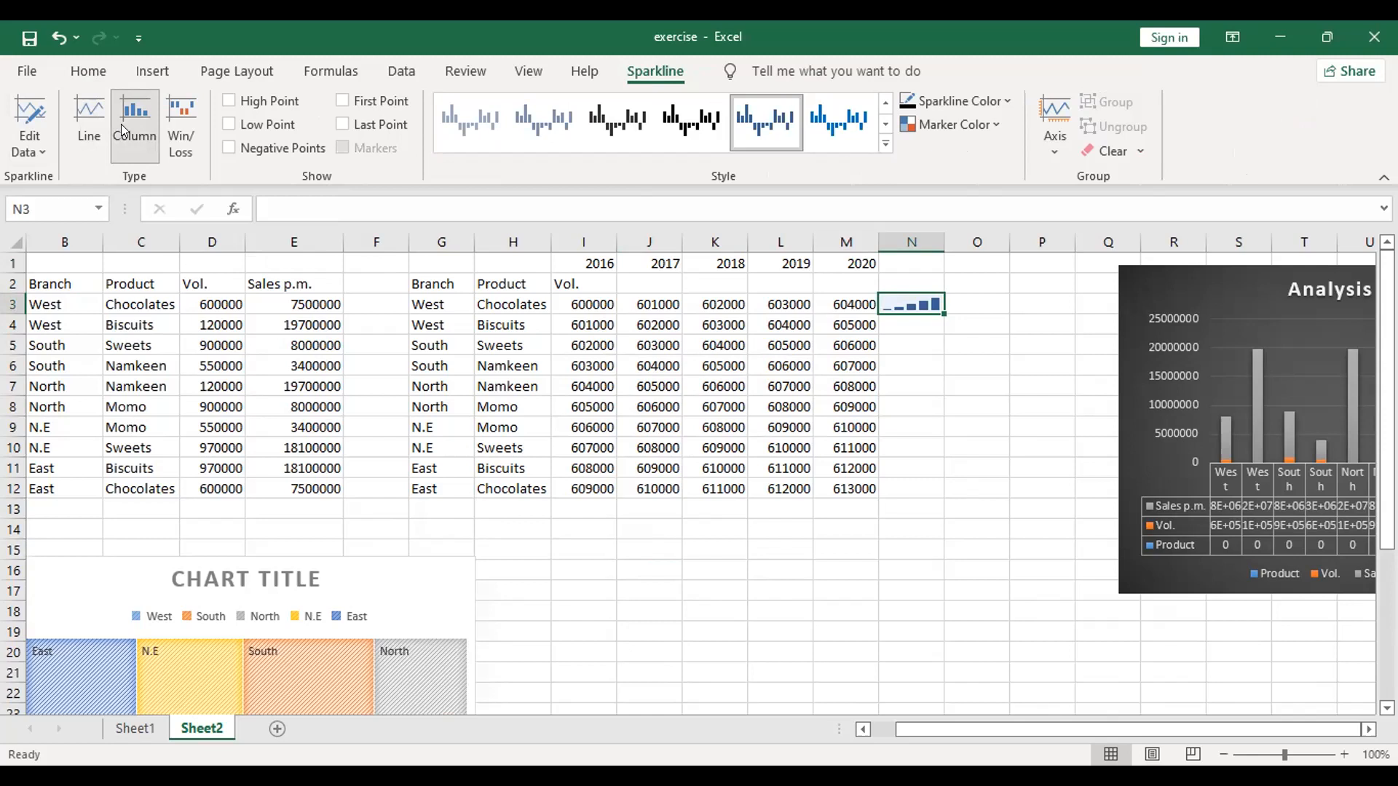
{"action": "left_click_drag", "start_coordinate": [944, 314], "coordinate": [939, 492]}
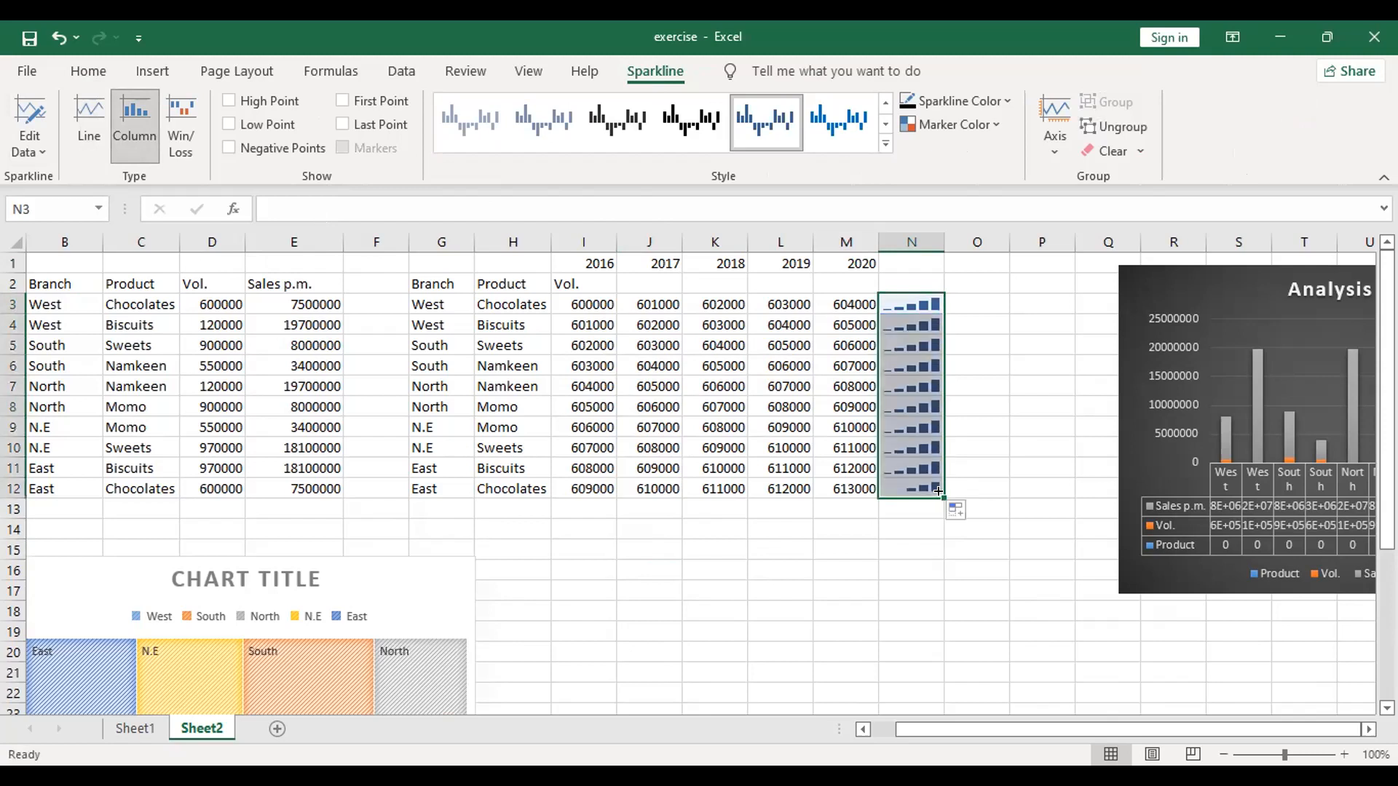
{"action": "left_click", "coordinate": [980, 408]}
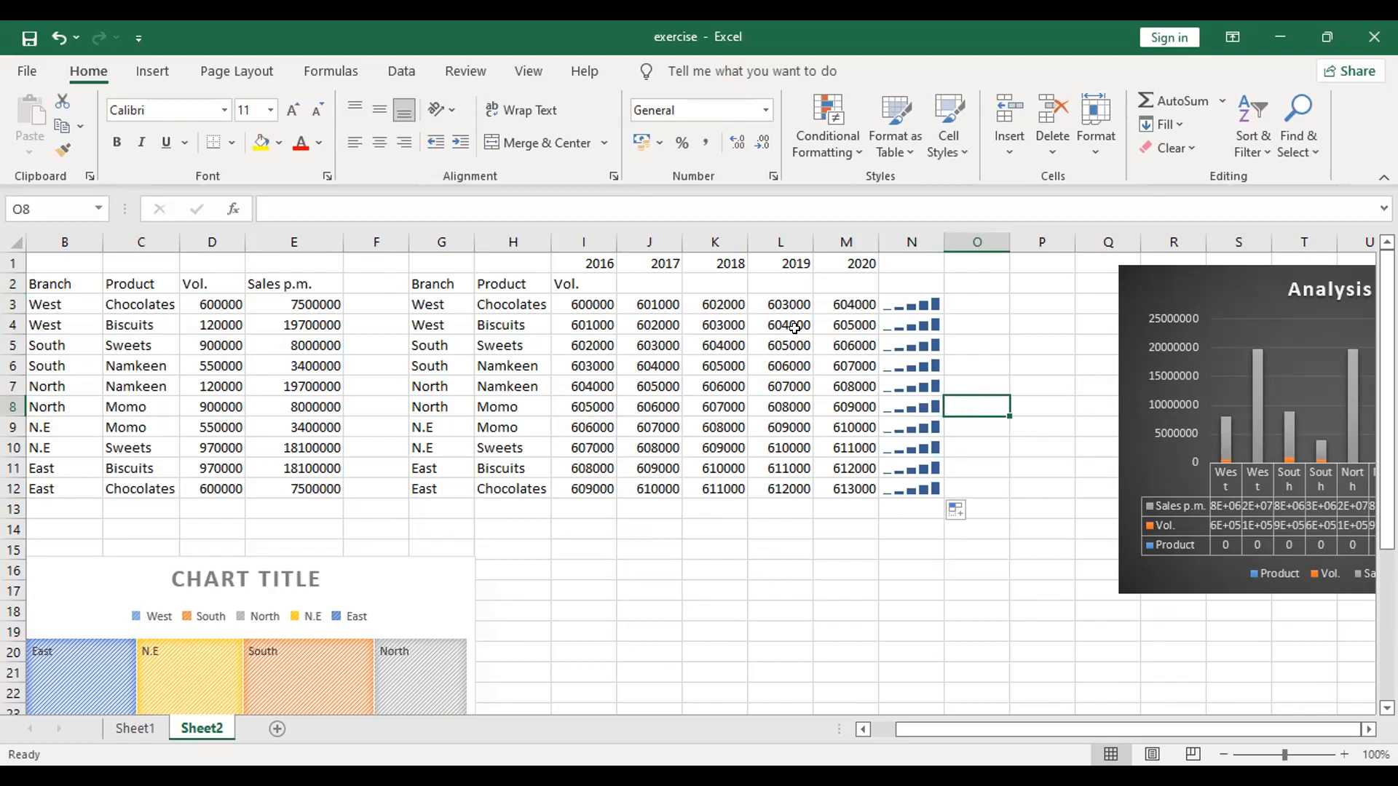
Step: Reduce the 2020 volumes of the two West rows, setting M3 to 60400 and M4 to 60500
{"action": "left_click", "coordinate": [829, 304]}
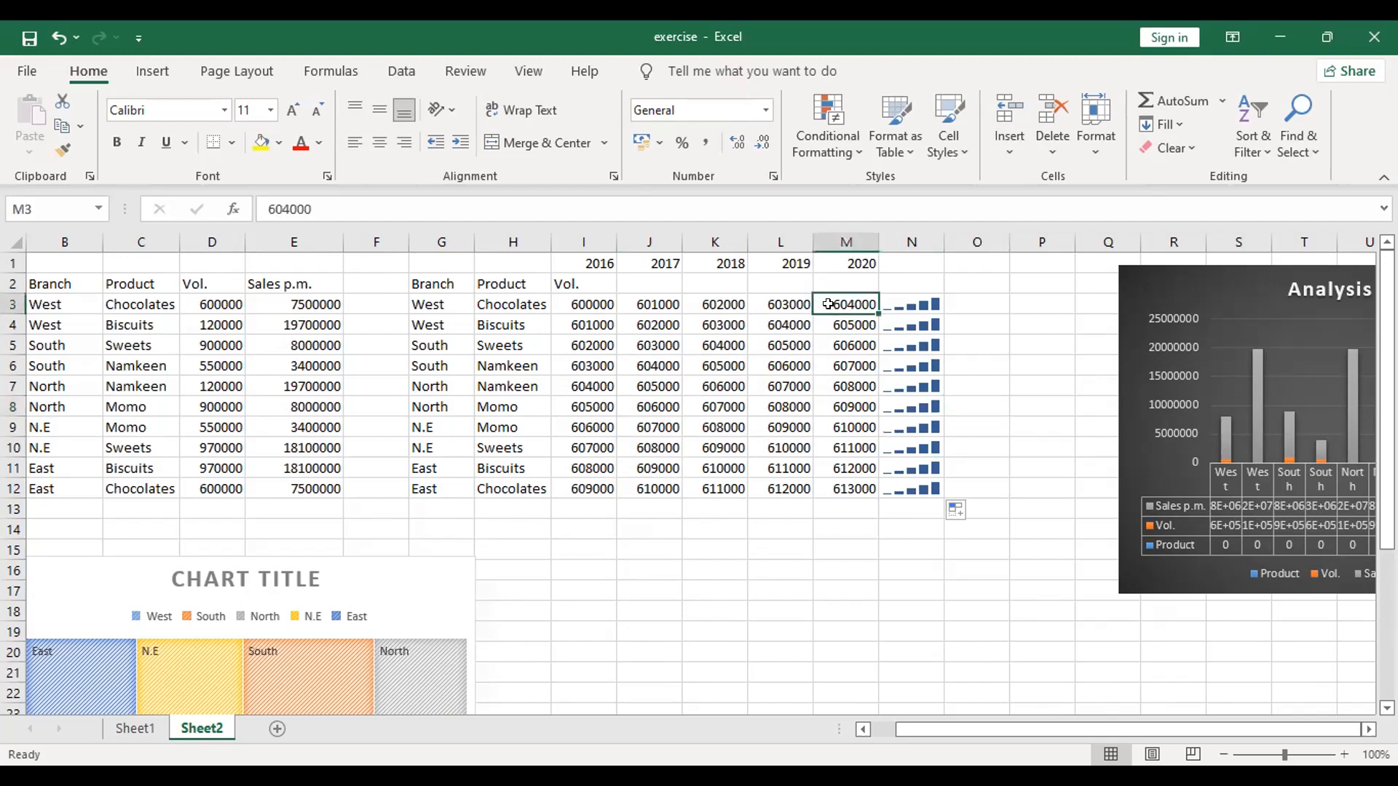
{"action": "left_click", "coordinate": [373, 210]}
{"action": "key", "text": "BackSpace"}
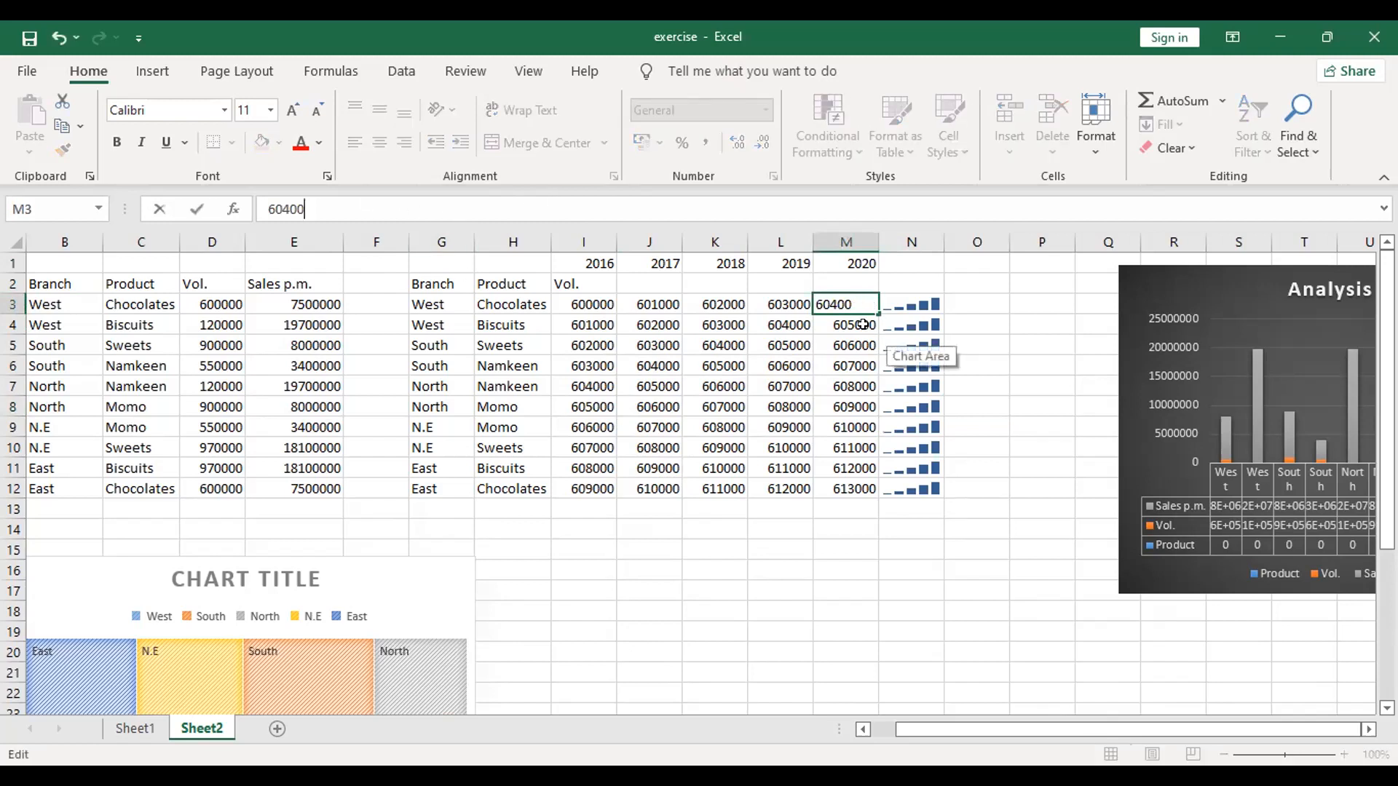
{"action": "key", "text": "Return"}
{"action": "left_click", "coordinate": [513, 211]}
{"action": "key", "text": "BackSpace"}
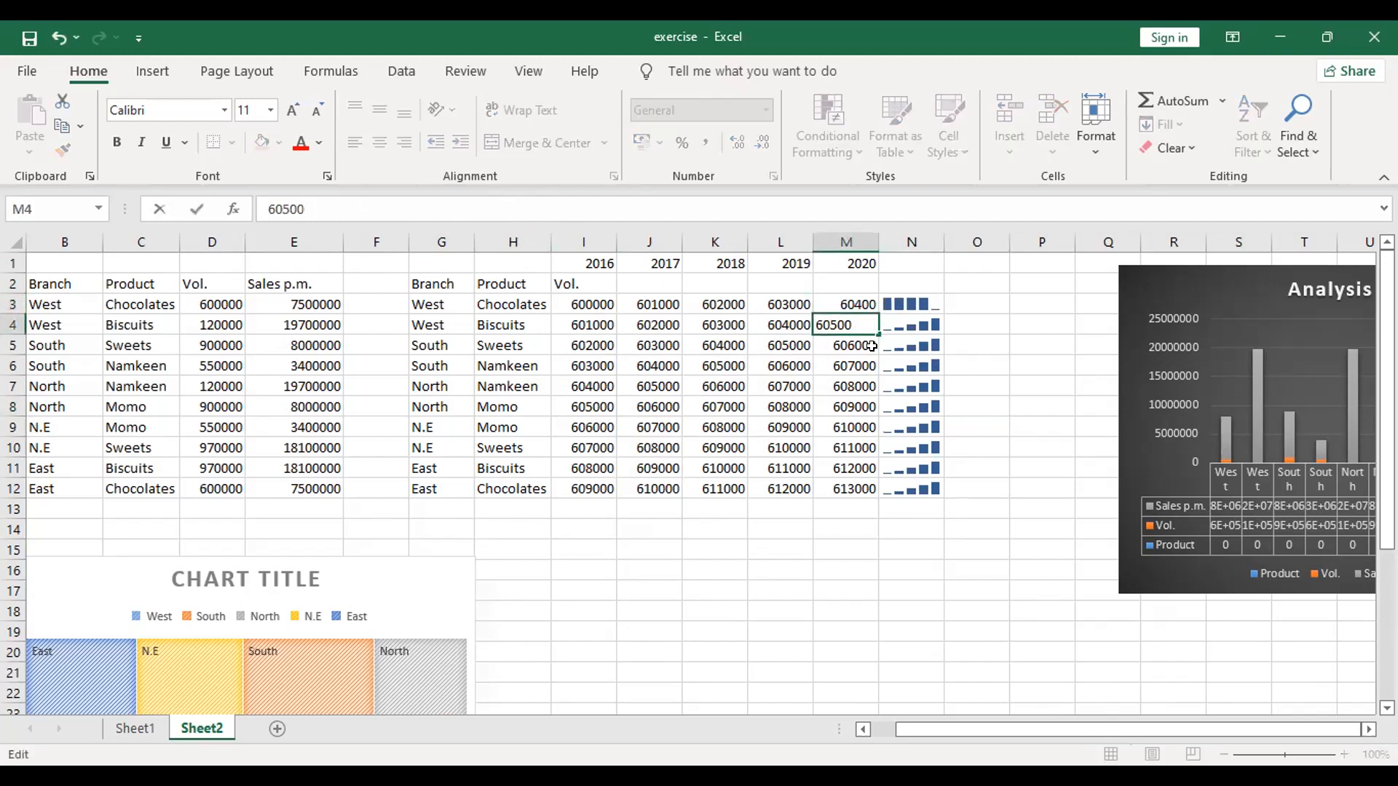
{"action": "key", "text": "Return"}
Step: Reduce the 2020 volumes of the two South rows, setting M5 to 60600 and M6 to 60700
{"action": "double_click", "coordinate": [863, 345]}
{"action": "key", "text": "BackSpace"}
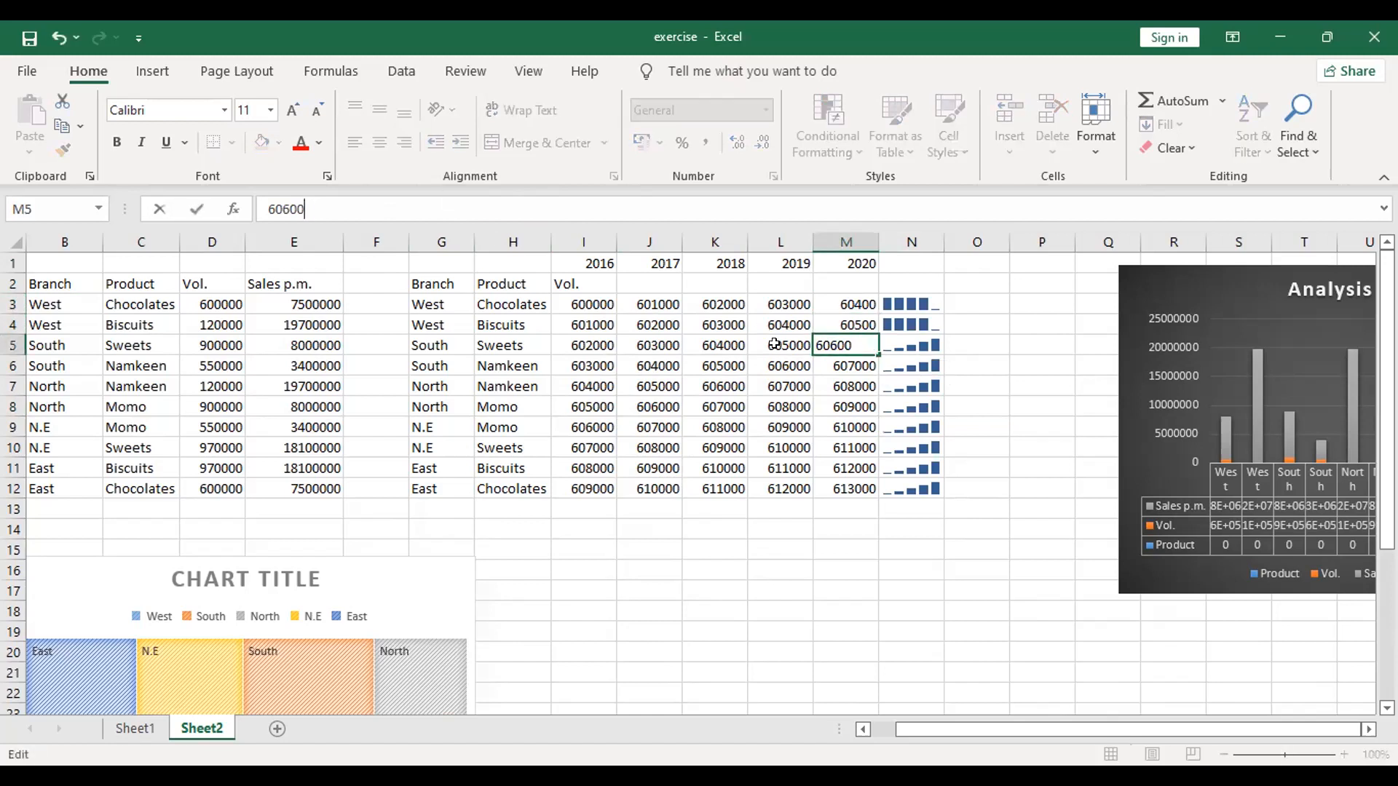
{"action": "key", "text": "Return"}
{"action": "key", "text": "BackSpace"}
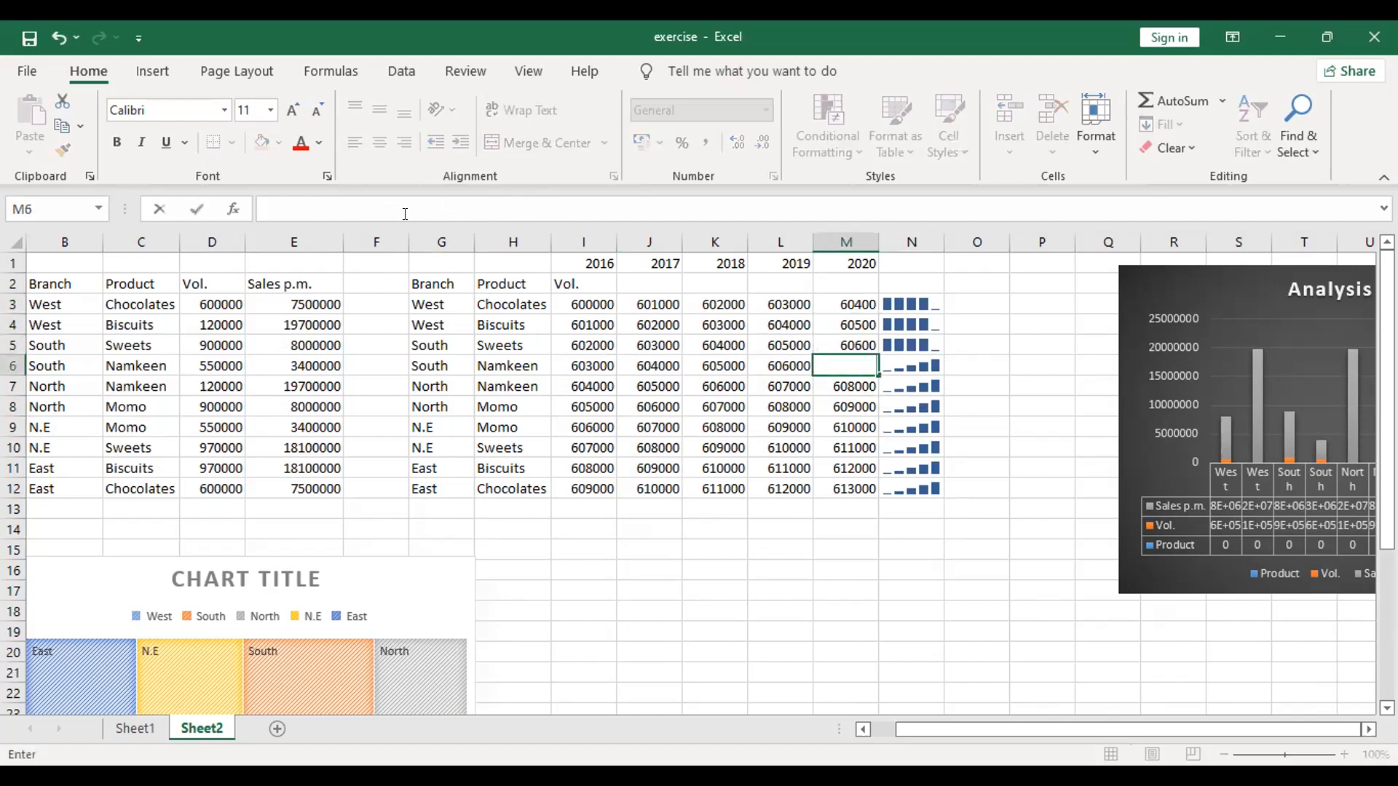
{"action": "key", "text": "Escape"}
{"action": "left_click", "coordinate": [402, 211]}
{"action": "key", "text": "BackSpace"}
{"action": "left_click", "coordinate": [750, 627]}
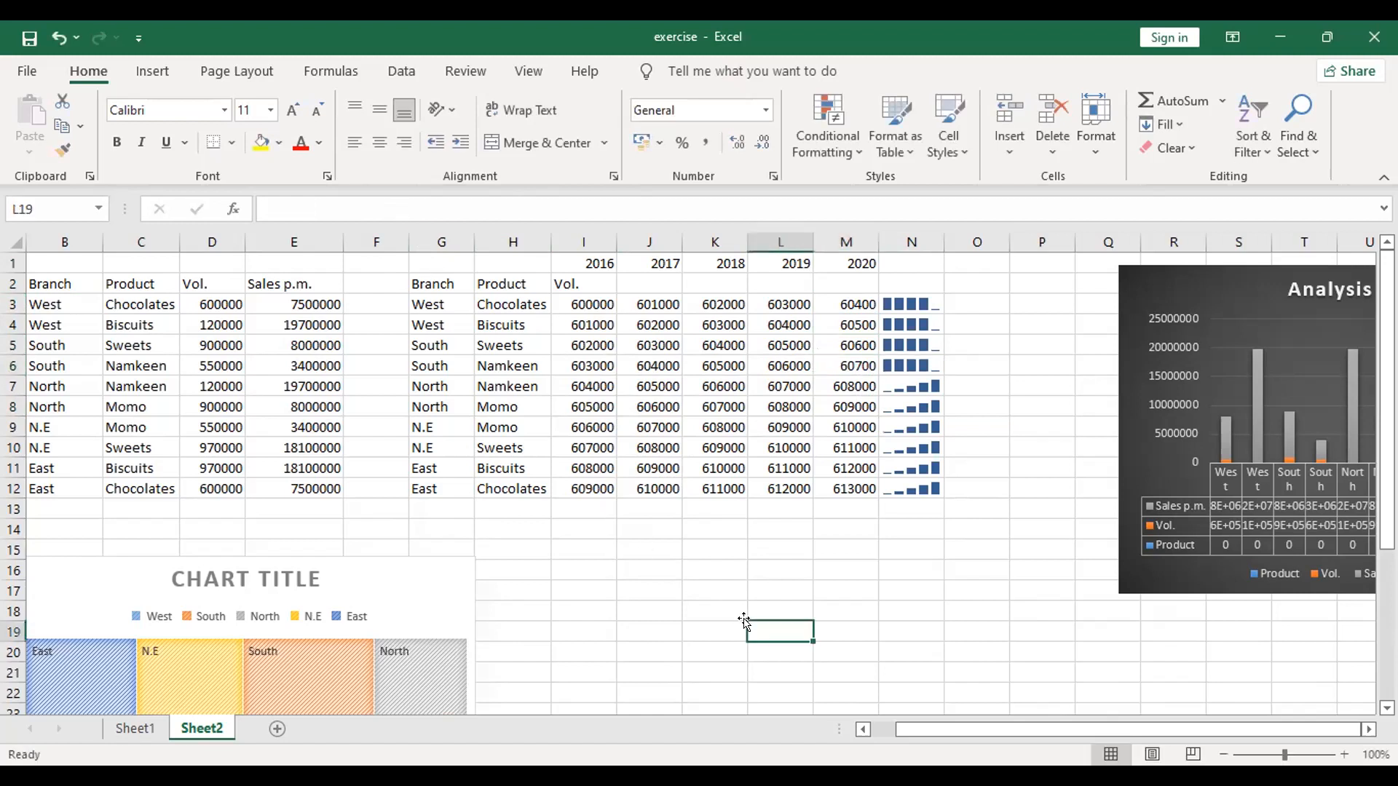
Step: Reduce the 2020 volumes of the two North rows, setting M7 to 60800 and M8 to 60900
{"action": "left_click", "coordinate": [847, 387]}
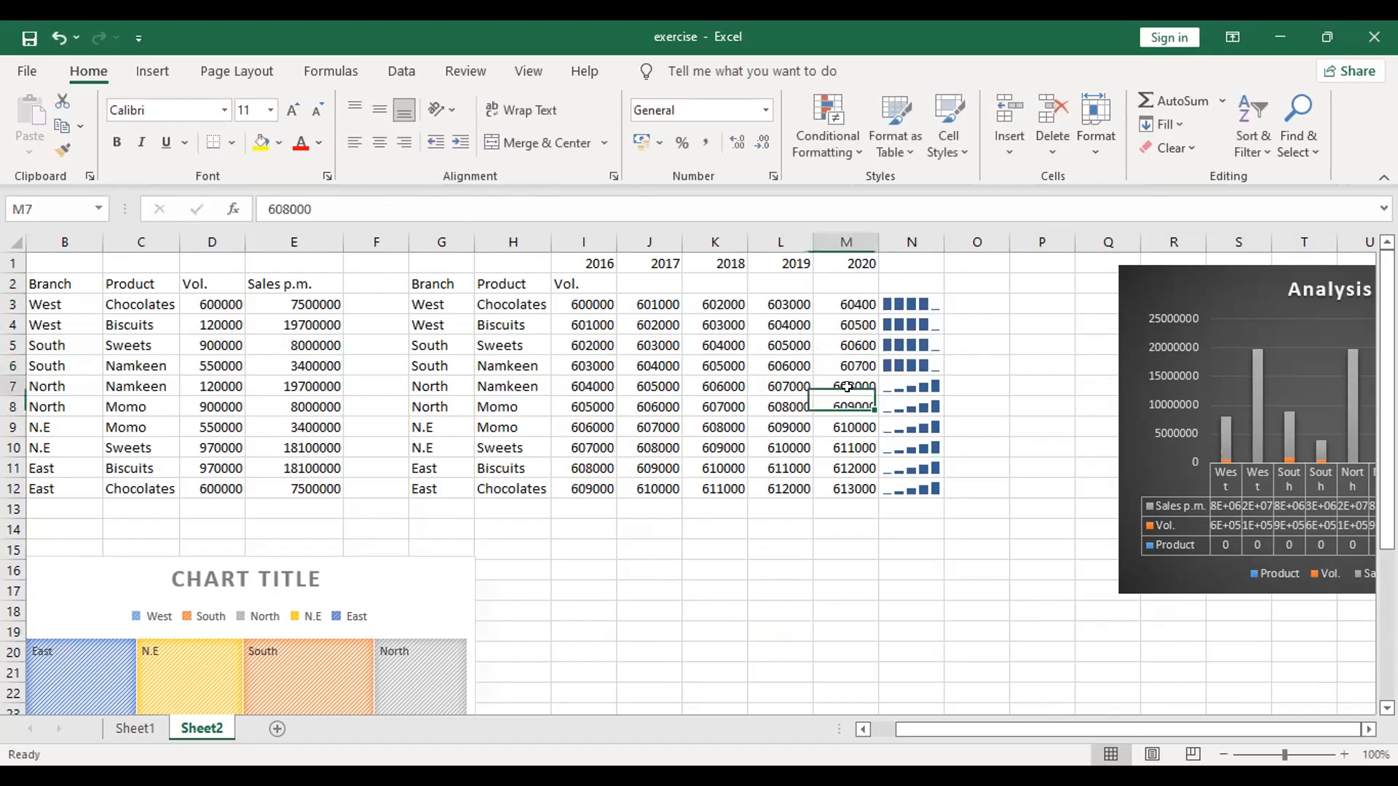
{"action": "left_click", "coordinate": [424, 210]}
{"action": "key", "text": "BackSpace"}
{"action": "left_click", "coordinate": [790, 521]}
{"action": "left_click", "coordinate": [843, 409]}
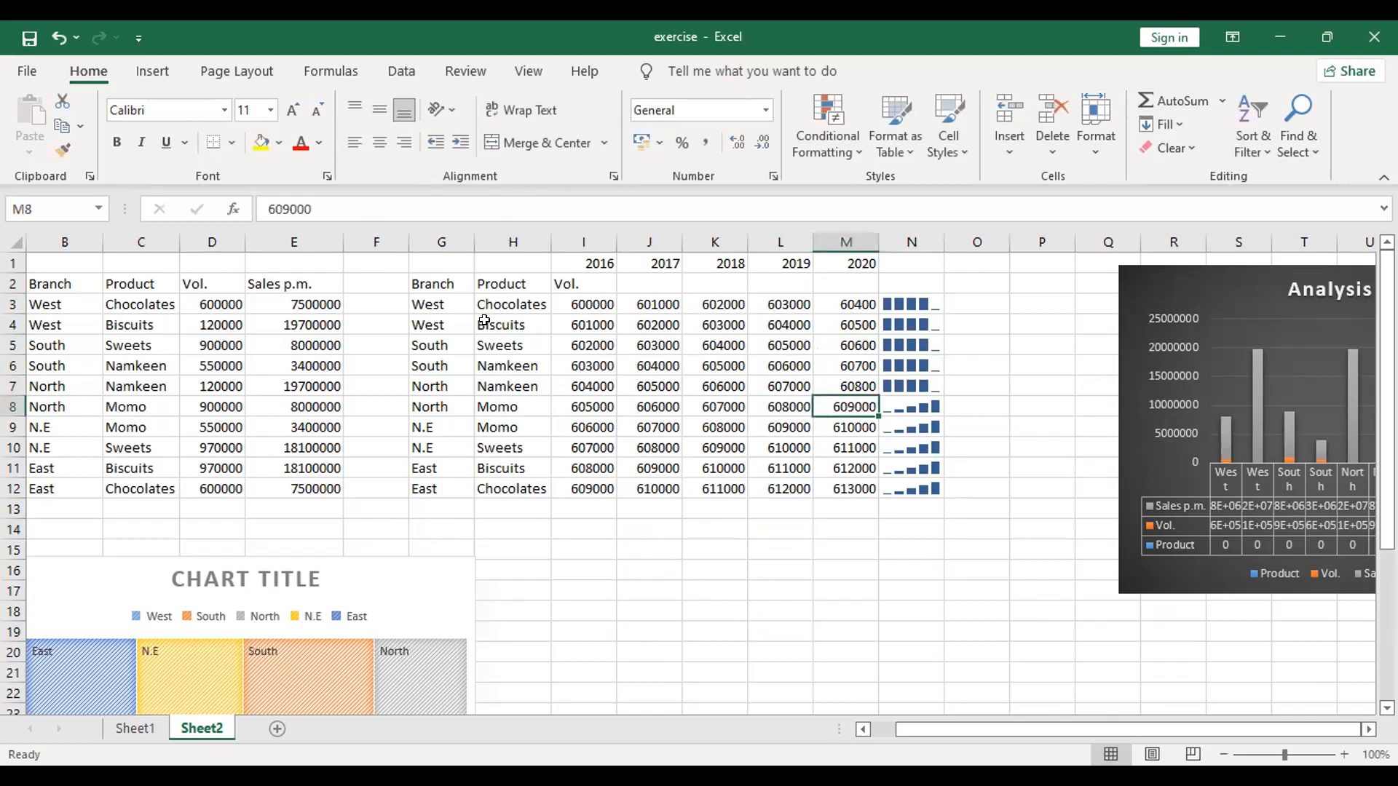
{"action": "left_click", "coordinate": [376, 211]}
{"action": "key", "text": "BackSpace"}
{"action": "left_click", "coordinate": [843, 597]}
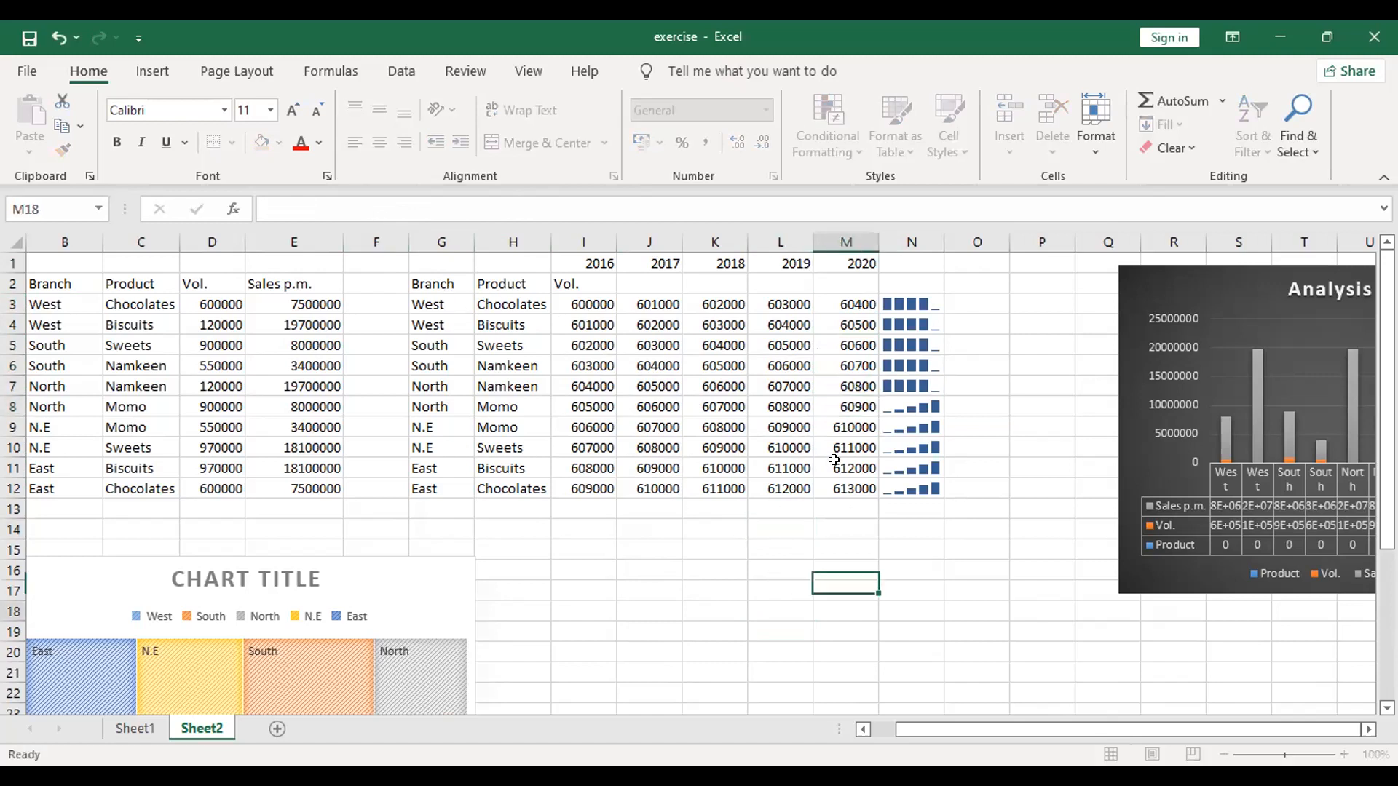
Step: Reduce the 2020 volume of the East Chocolates row, setting M12 to 61300
{"action": "key", "text": "Up"}
{"action": "key", "text": "Up"}
{"action": "key", "text": "Up"}
{"action": "key", "text": "Up"}
{"action": "key", "text": "Up"}
{"action": "key", "text": "Up"}
{"action": "key", "text": "Up"}
{"action": "key", "text": "Up"}
{"action": "left_click", "coordinate": [327, 211]}
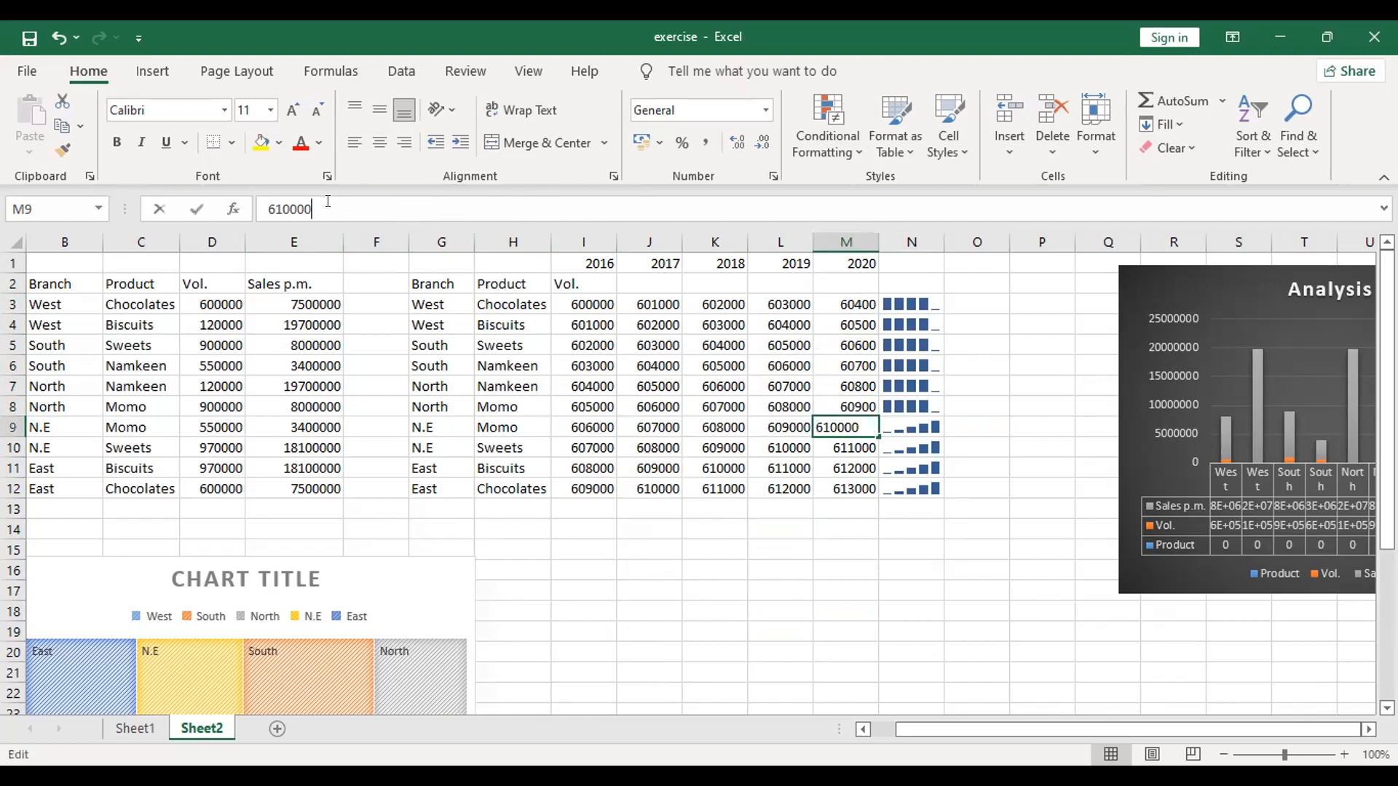
{"action": "left_click", "coordinate": [843, 481]}
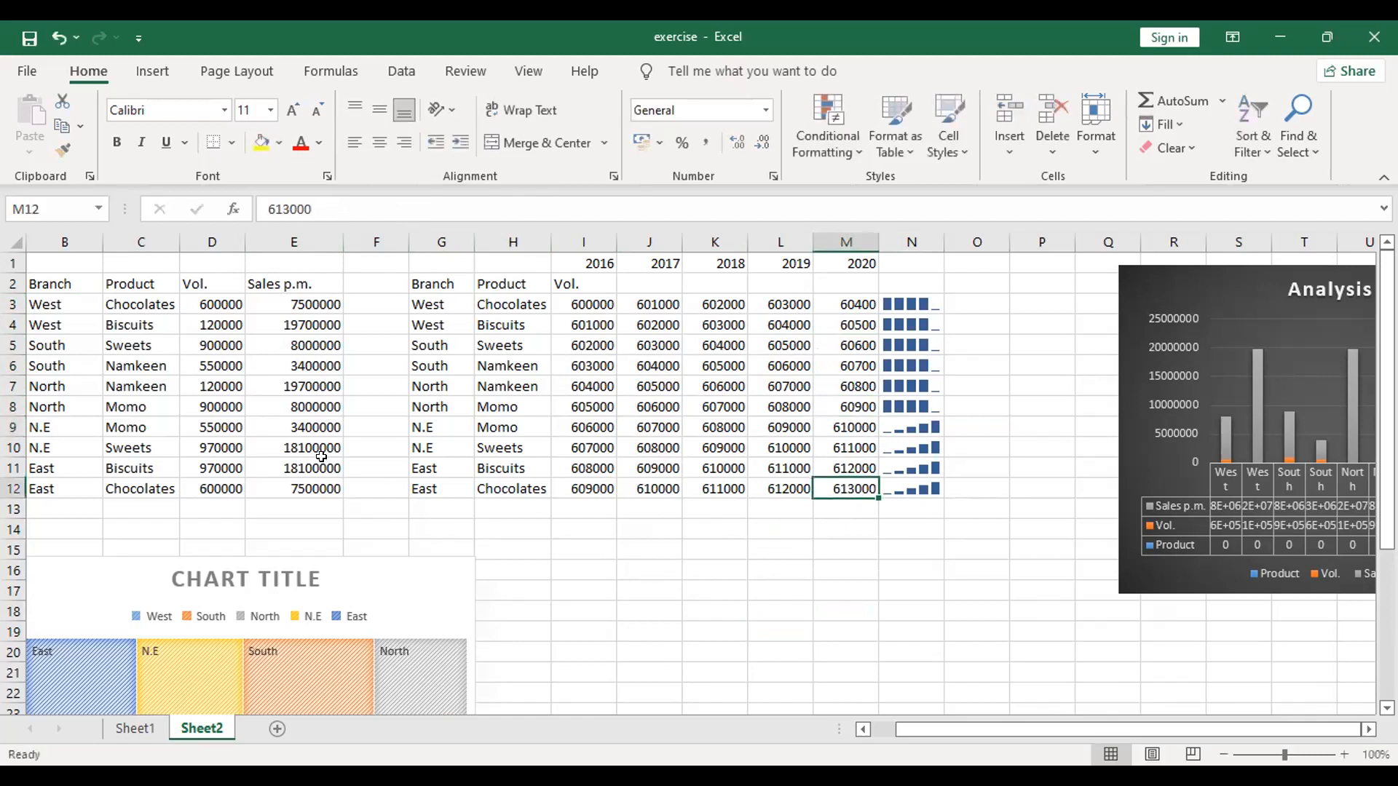
{"action": "left_click", "coordinate": [335, 207]}
{"action": "key", "text": "BackSpace"}
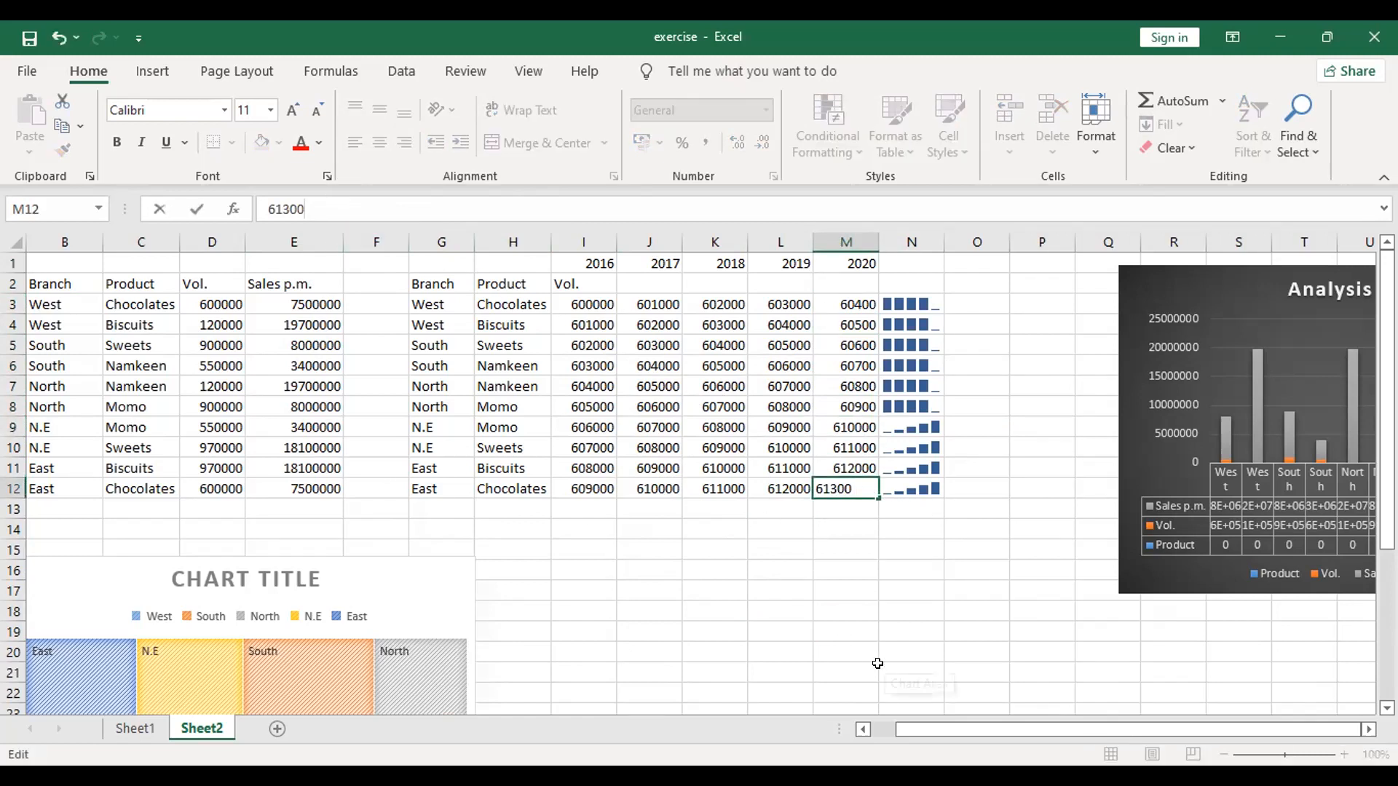
{"action": "left_click", "coordinate": [878, 658]}
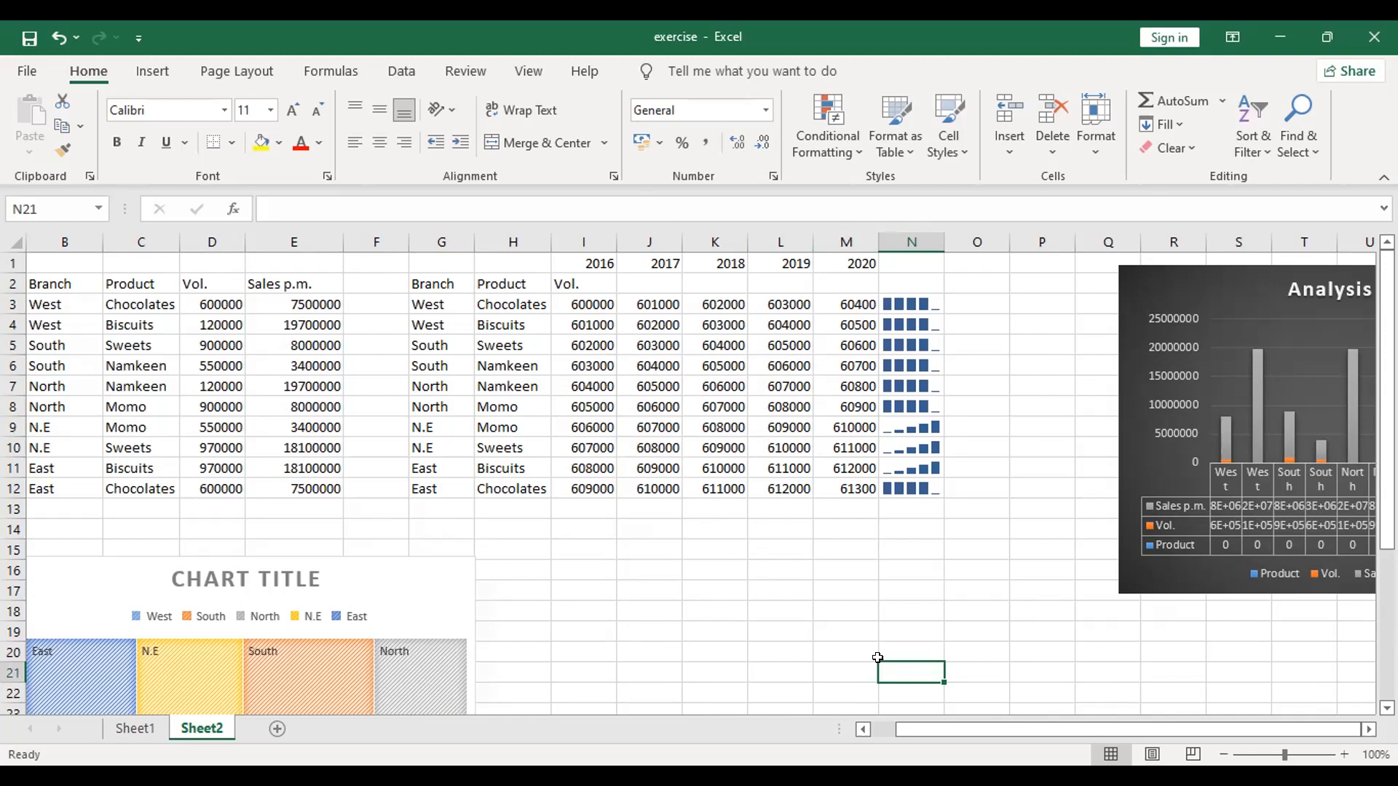
{"action": "left_click", "coordinate": [905, 488]}
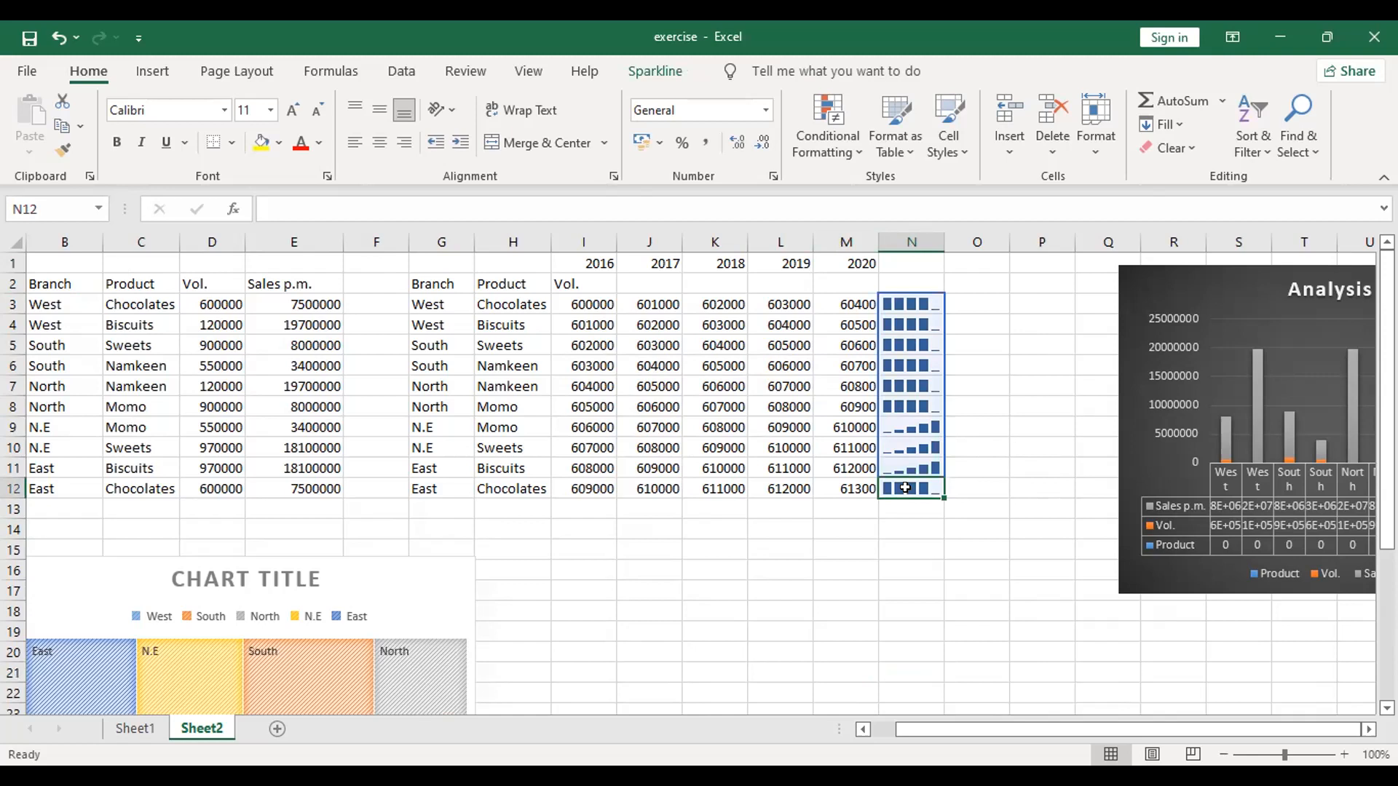
{"action": "left_click", "coordinate": [961, 342]}
{"action": "left_click", "coordinate": [915, 298]}
{"action": "left_click", "coordinate": [955, 447]}
Step: Try High Point and Low Point highlighting on the column N sparklines, leaving only Negative Points switched on
{"action": "left_click", "coordinate": [900, 297]}
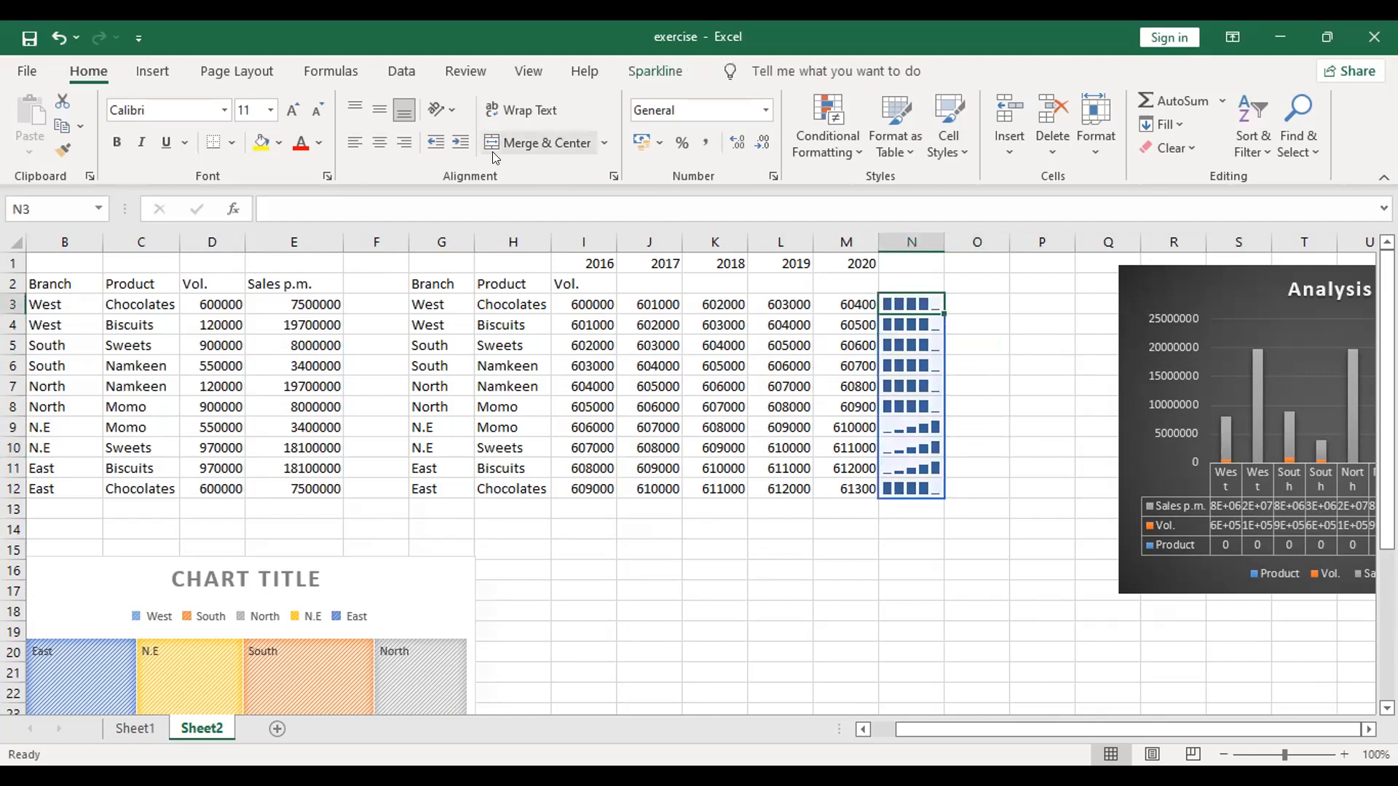
{"action": "left_click", "coordinate": [670, 70]}
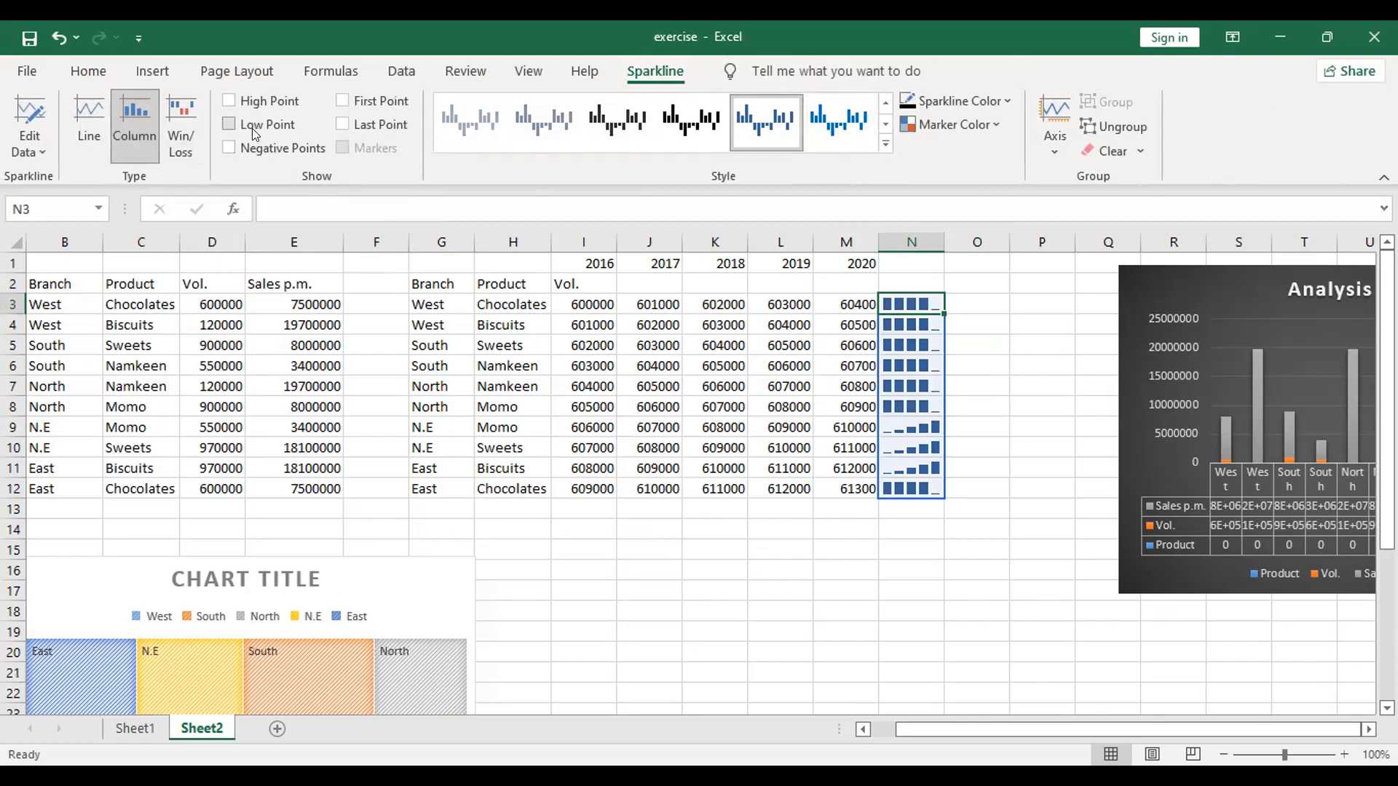
{"action": "left_click", "coordinate": [229, 101]}
{"action": "left_click", "coordinate": [230, 126]}
{"action": "left_click", "coordinate": [229, 126]}
{"action": "left_click", "coordinate": [230, 147]}
{"action": "left_click", "coordinate": [230, 148]}
{"action": "left_click", "coordinate": [222, 123]}
{"action": "left_click", "coordinate": [229, 103]}
{"action": "left_click", "coordinate": [222, 122]}
{"action": "left_click", "coordinate": [228, 148]}
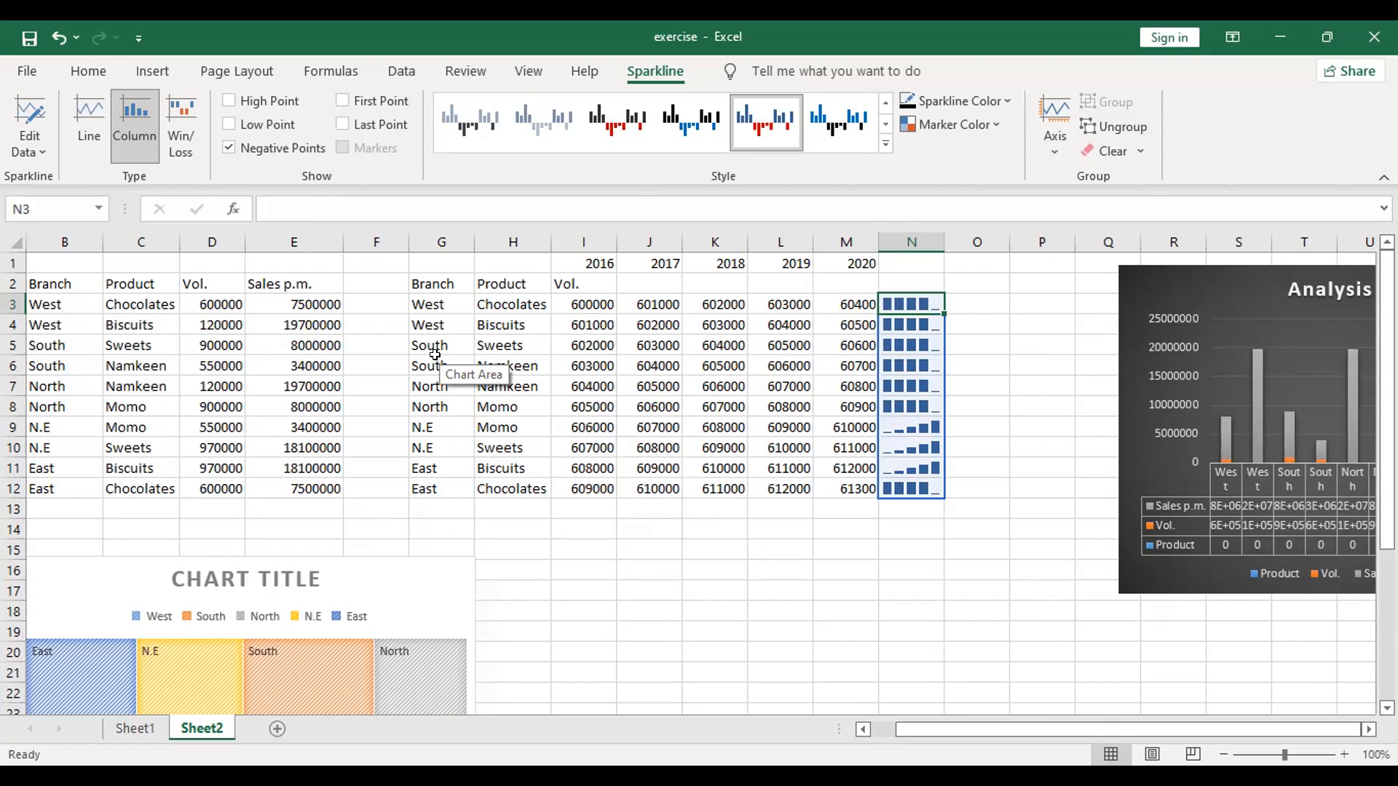
{"action": "left_click", "coordinate": [757, 568]}
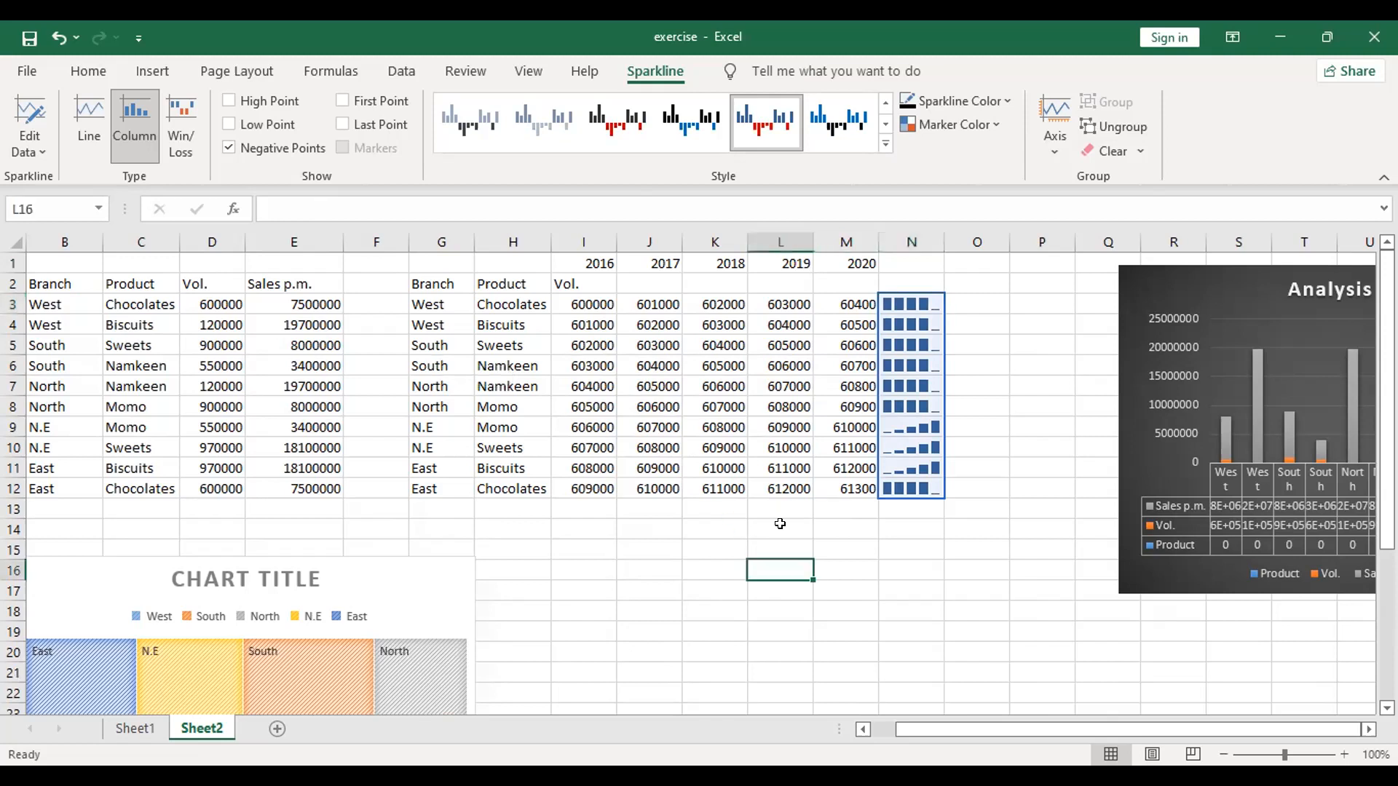
{"action": "left_click", "coordinate": [562, 299]}
{"action": "left_click", "coordinate": [268, 202]}
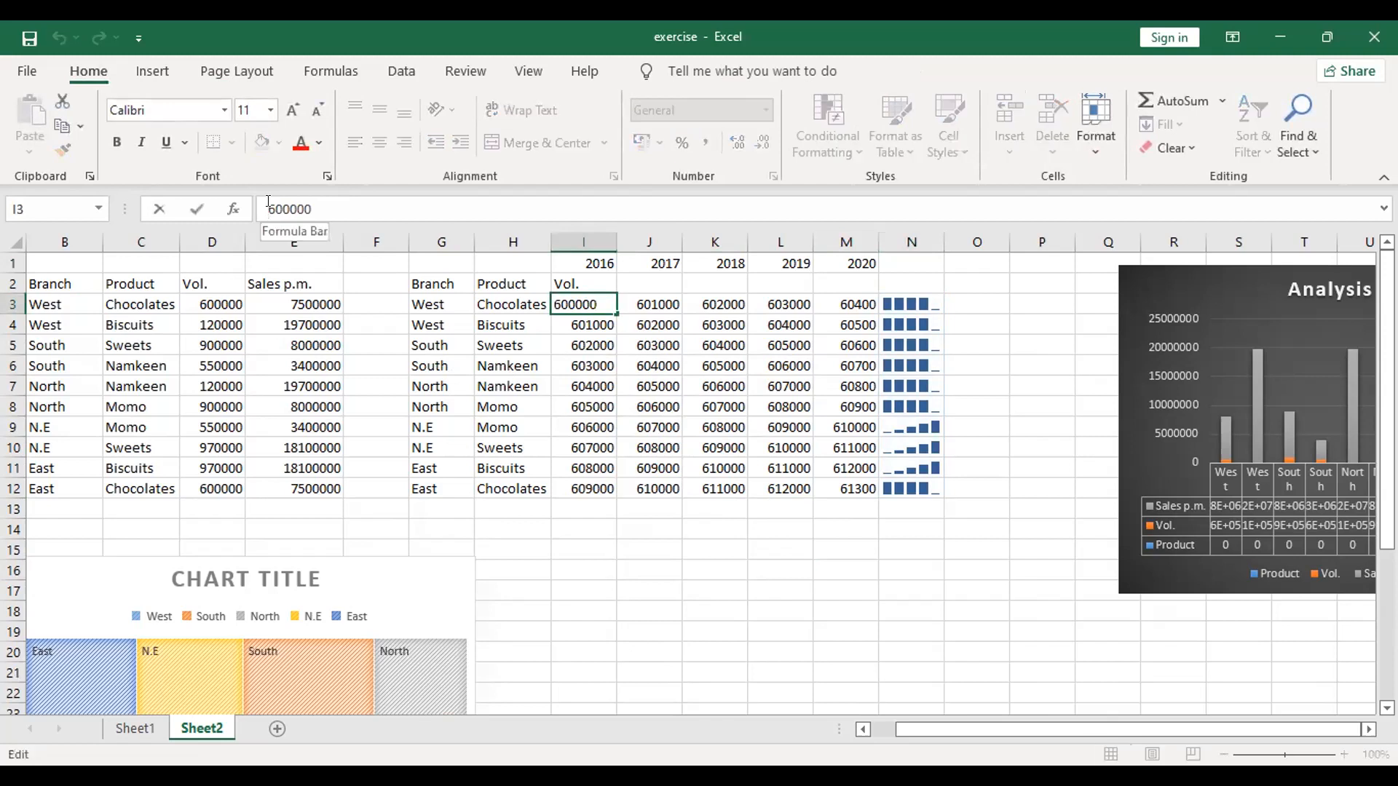
{"action": "type", "text": "-"}
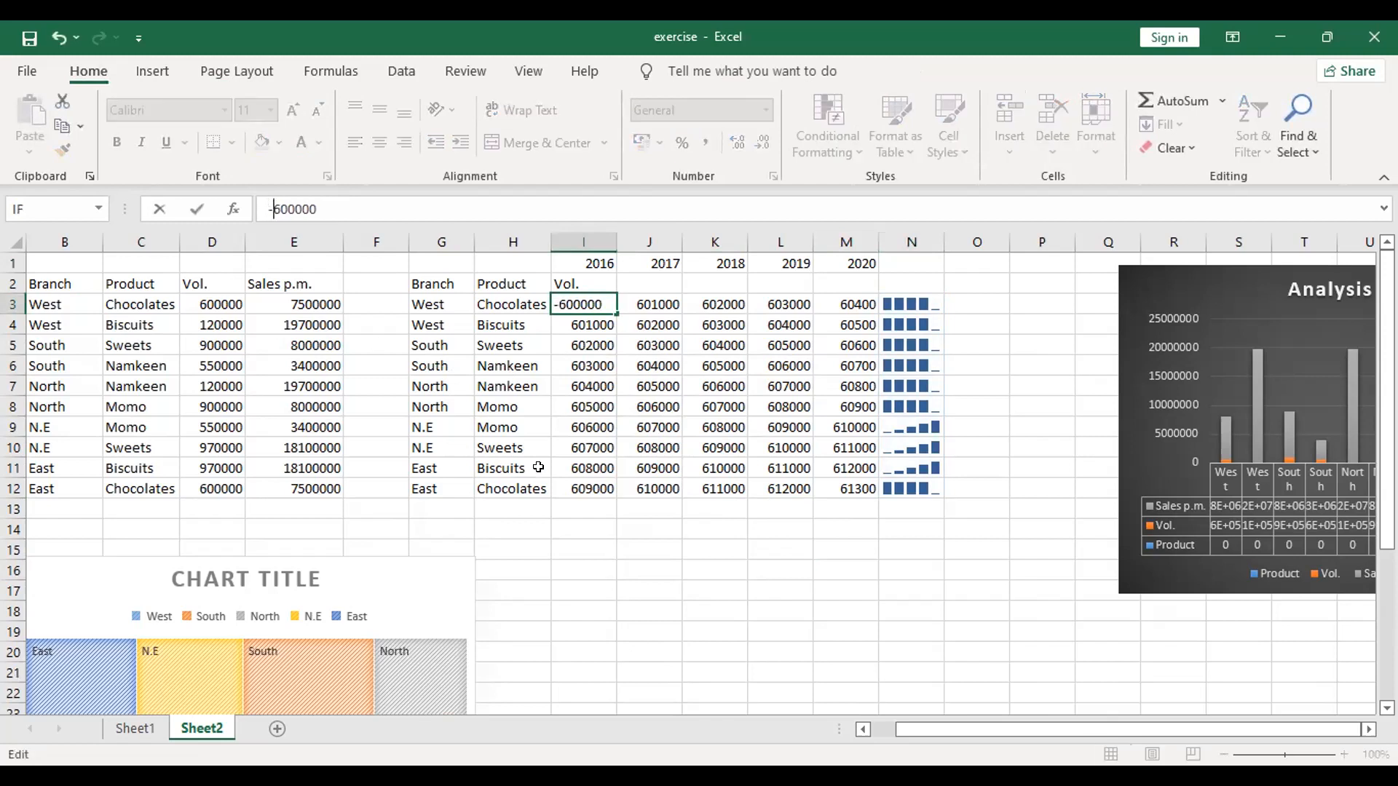
{"action": "left_click", "coordinate": [702, 507]}
{"action": "left_click", "coordinate": [627, 565]}
{"action": "key", "text": "Escape"}
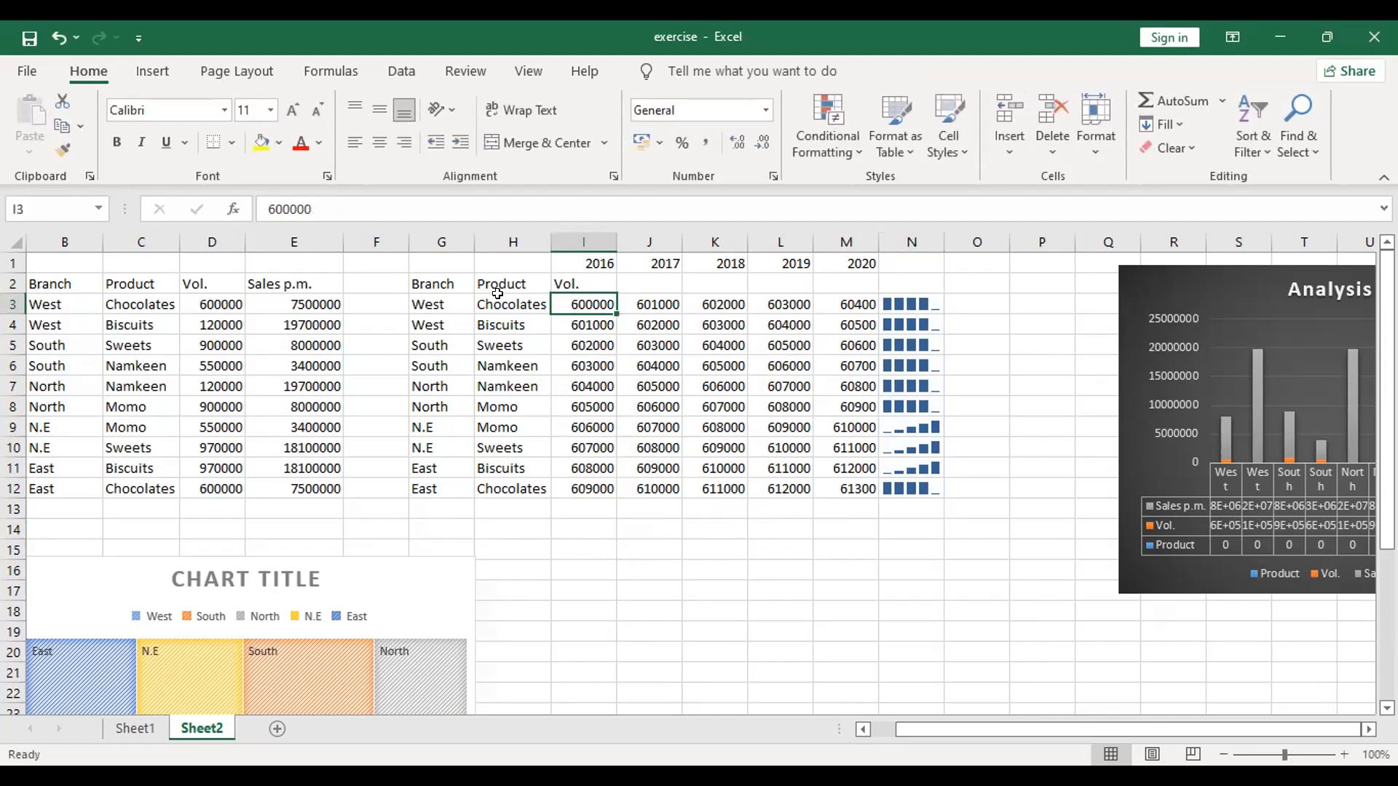
{"action": "left_click", "coordinate": [260, 201]}
{"action": "key", "text": "Home"}
{"action": "type", "text": "-"}
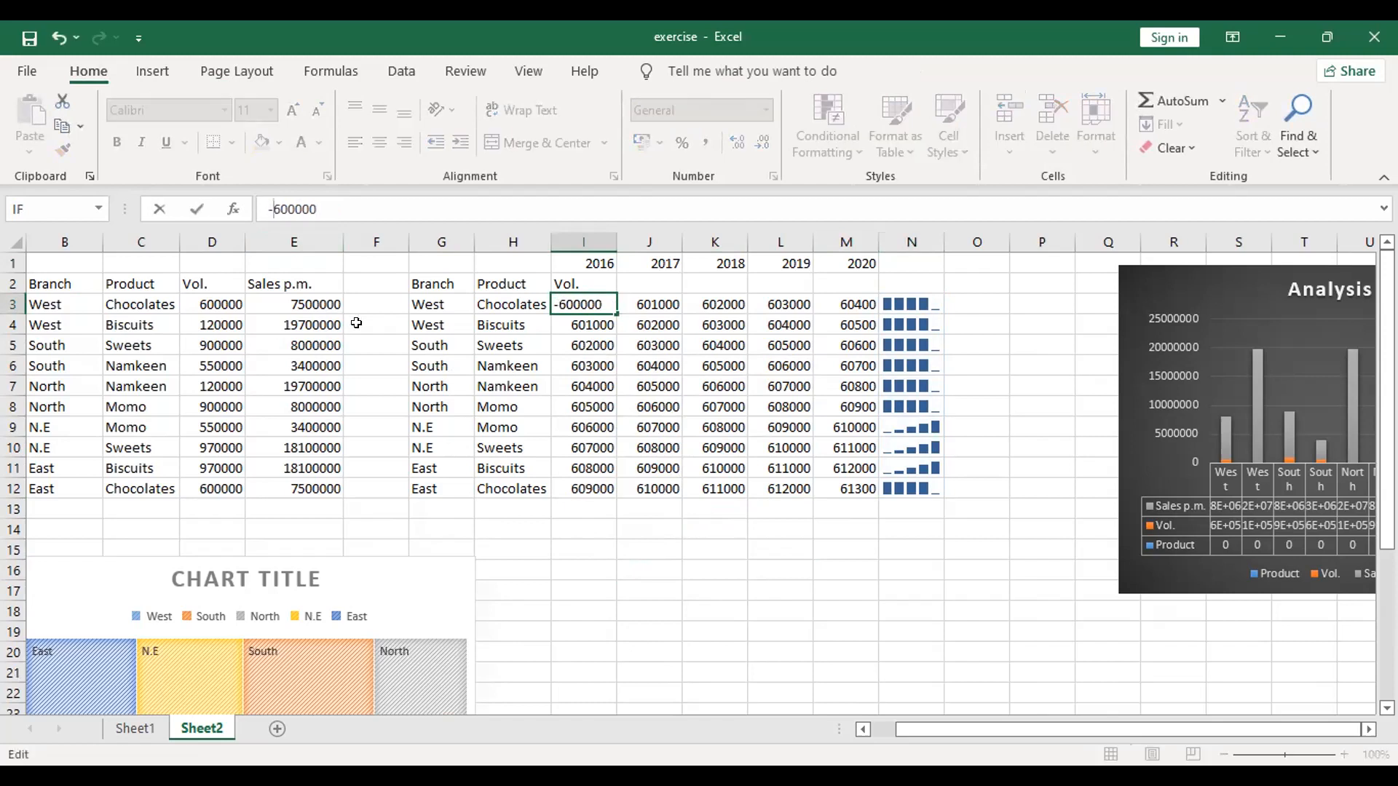
{"action": "left_click", "coordinate": [622, 567]}
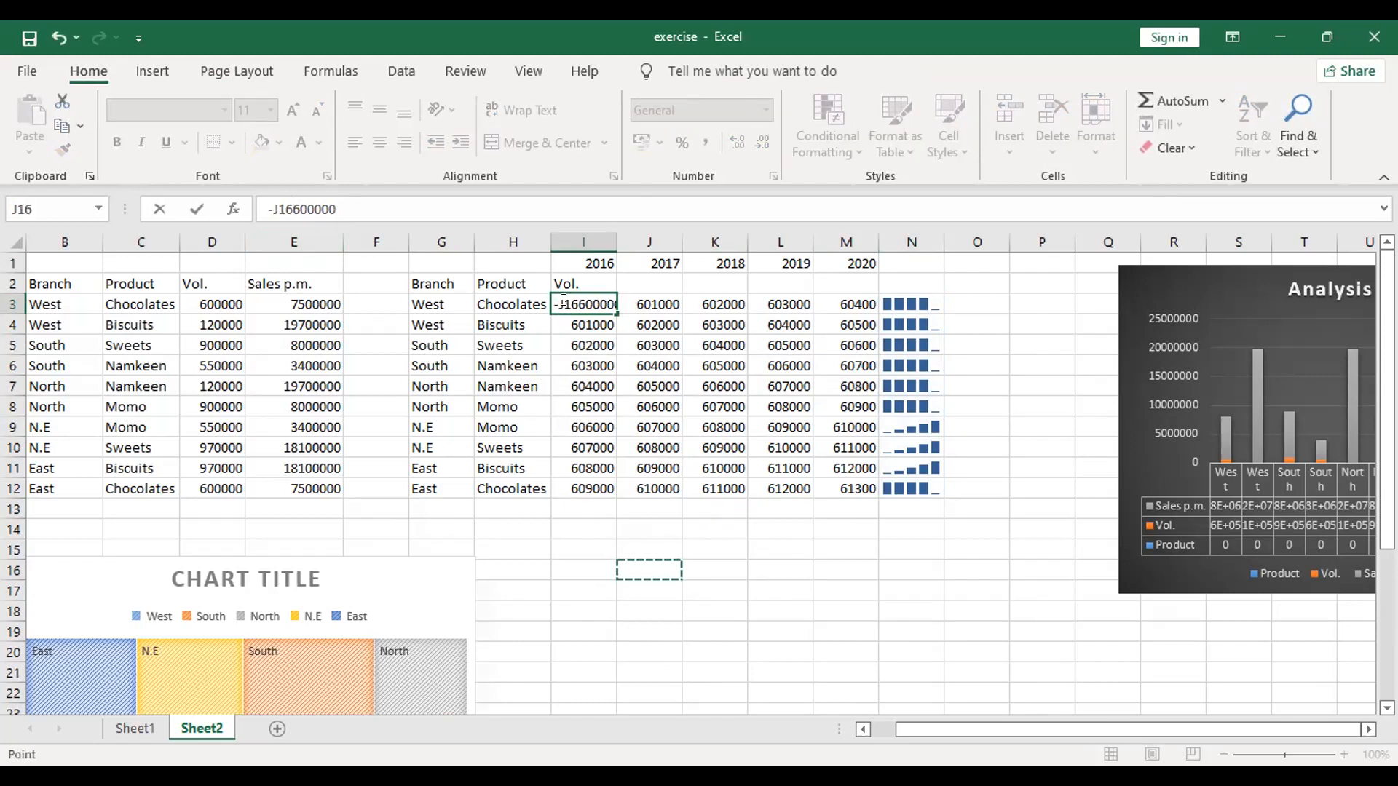
{"action": "key", "text": "Escape"}
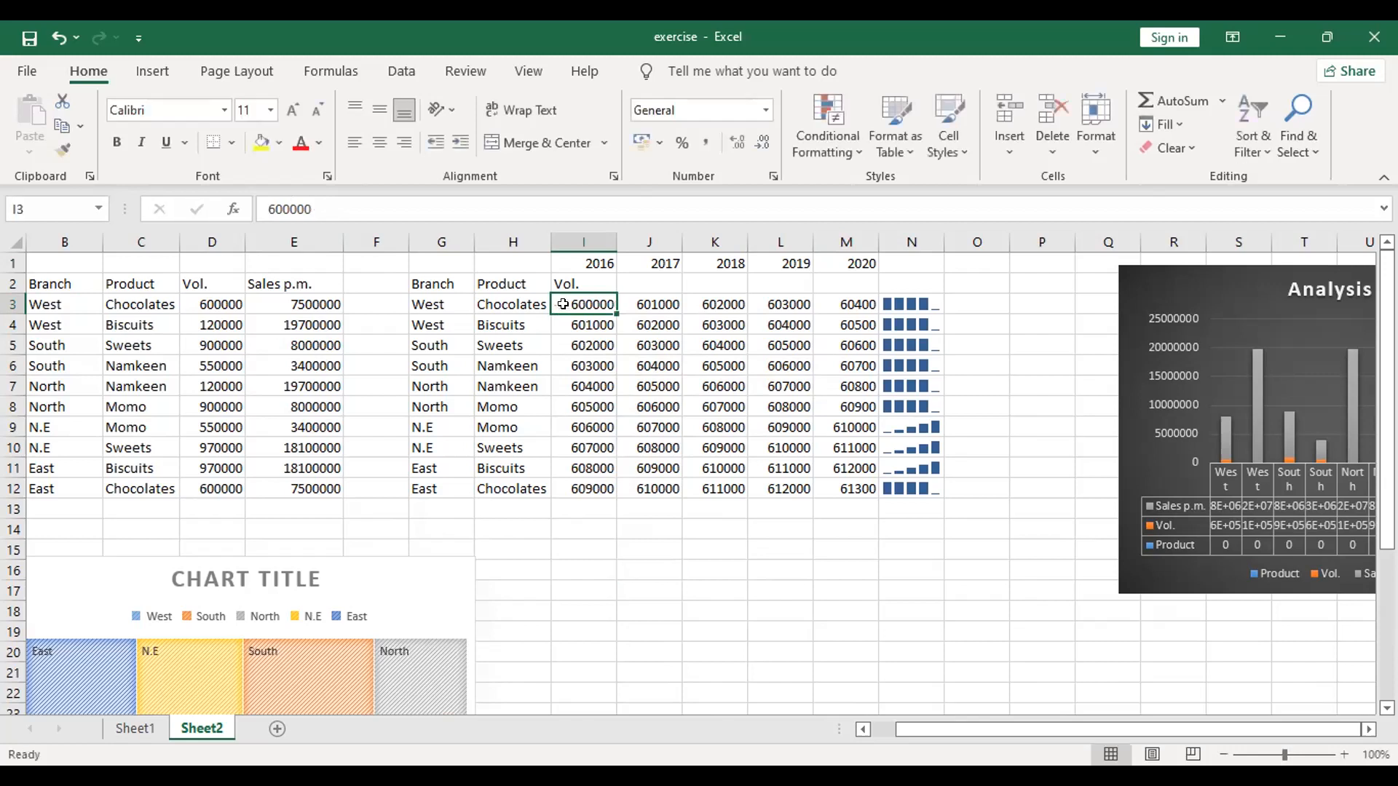
Step: Make the 2016 volumes of West Chocolates and South Namkeen negative, setting I3 to -600000 and I6 to -603000
{"action": "left_click", "coordinate": [259, 208]}
{"action": "type", "text": "-"}
{"action": "key", "text": "Return"}
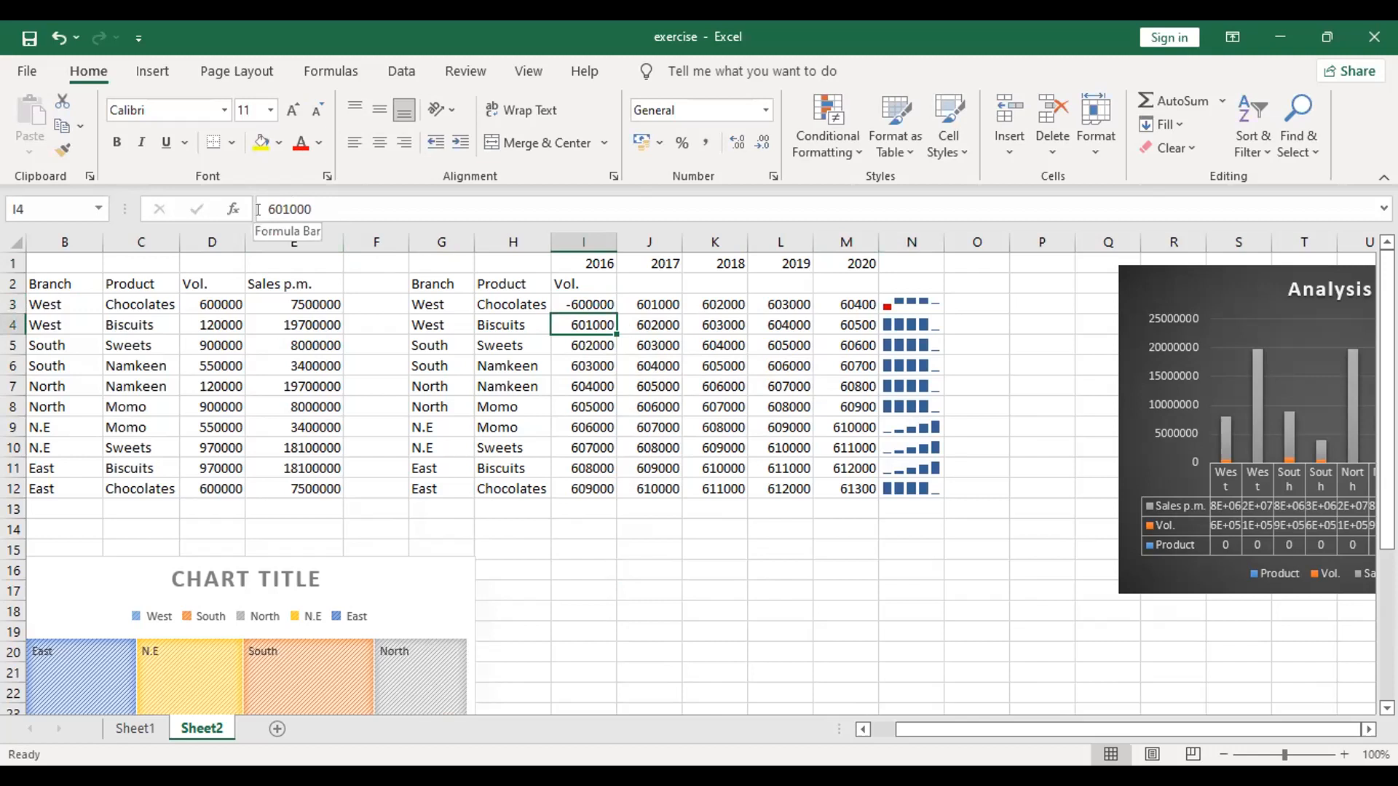
{"action": "key", "text": "Down"}
{"action": "key", "text": "Down"}
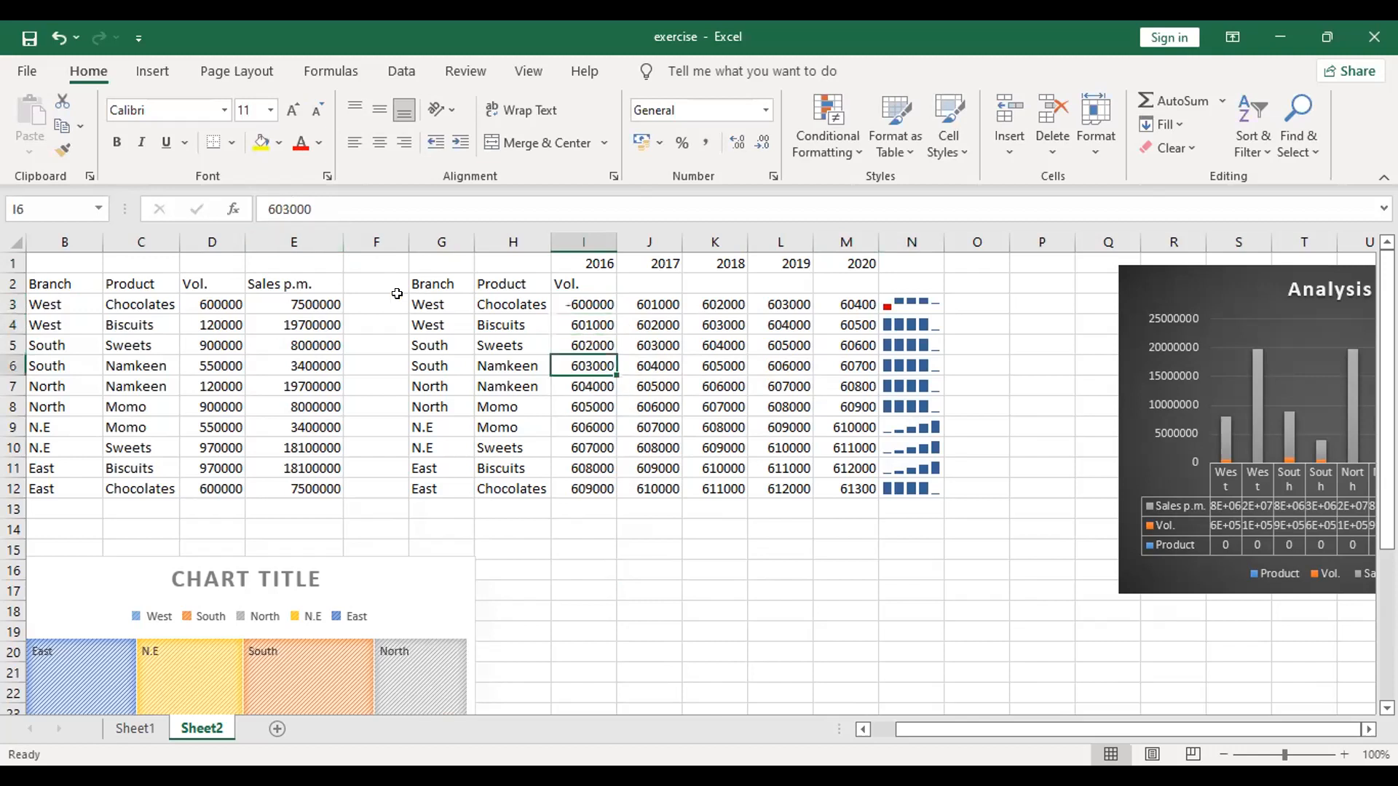
{"action": "left_click", "coordinate": [271, 211]}
{"action": "type", "text": "-"}
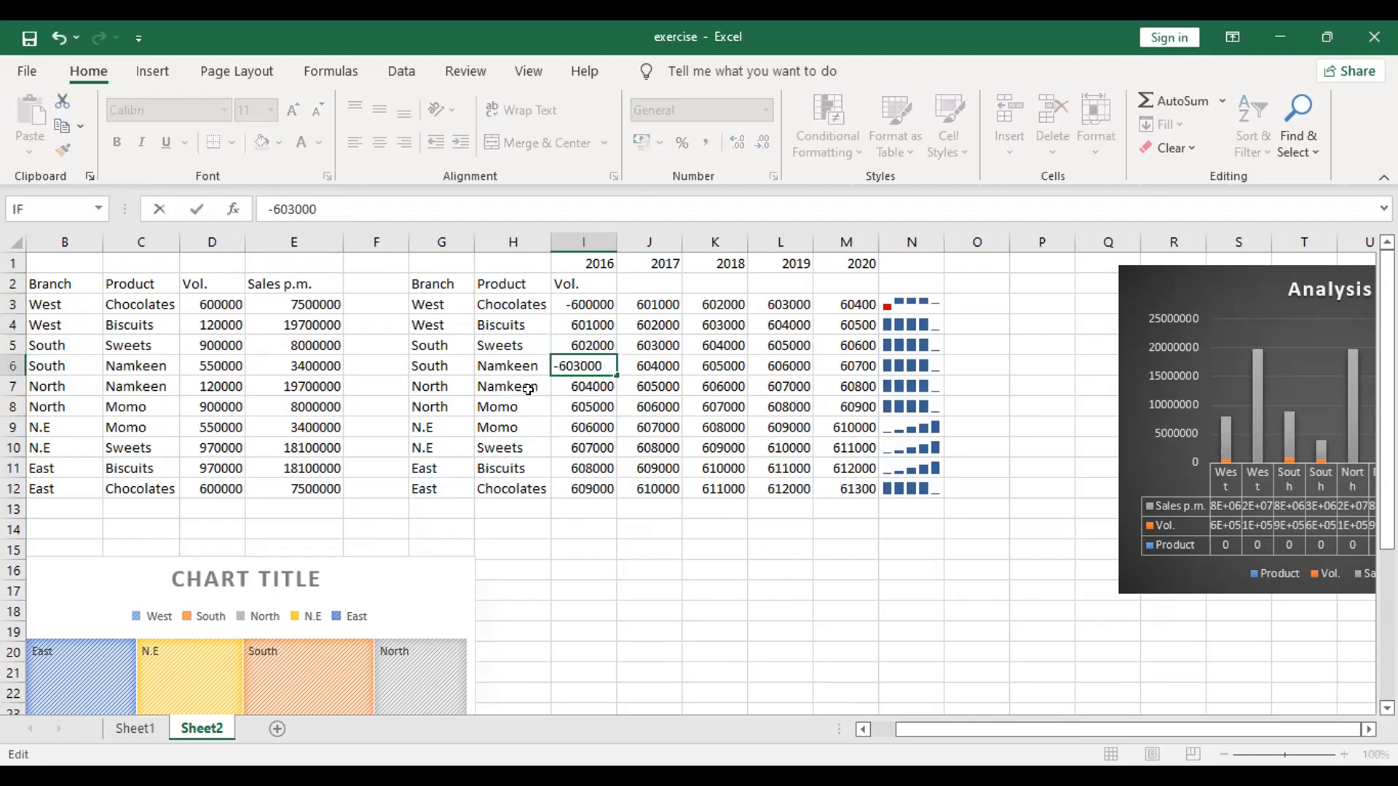
{"action": "key", "text": "Return"}
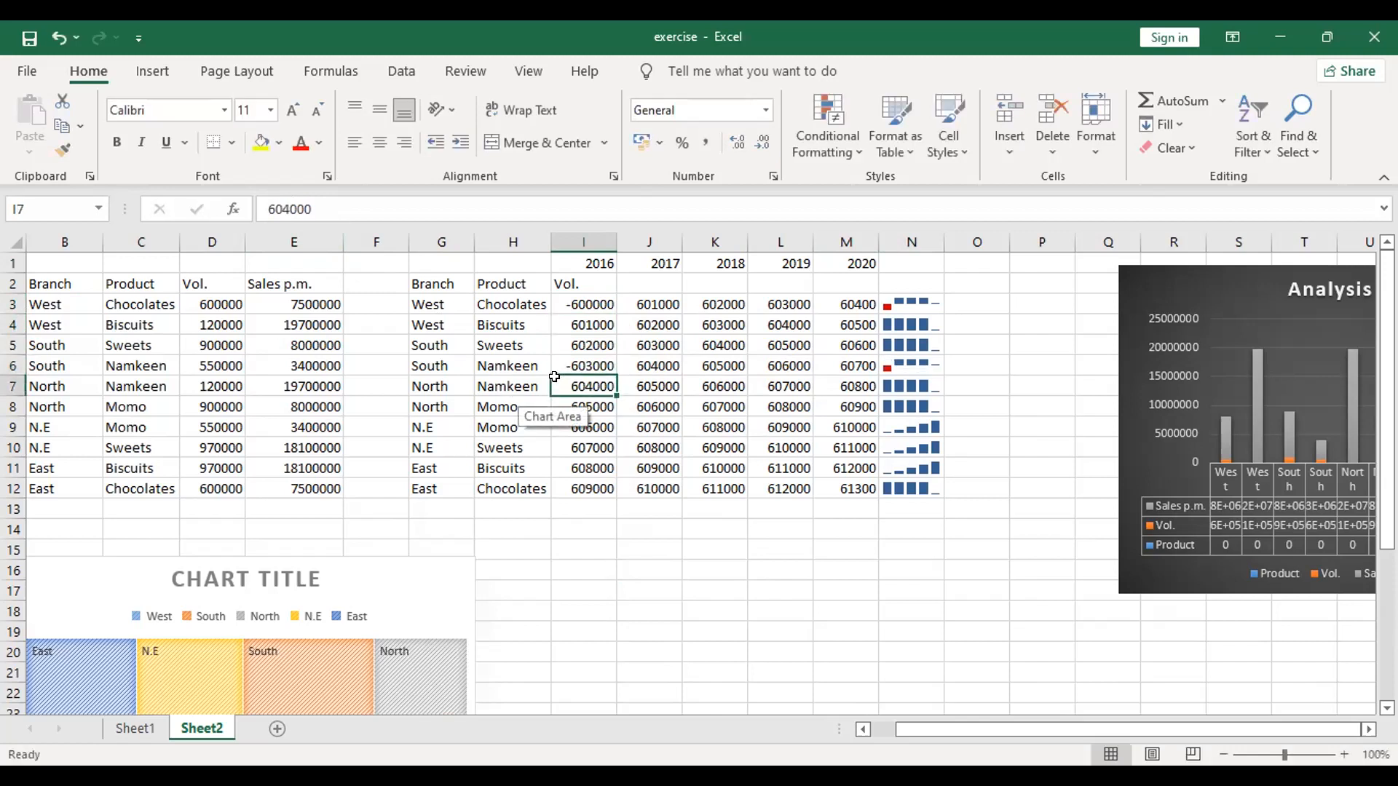
{"action": "left_click", "coordinate": [893, 368]}
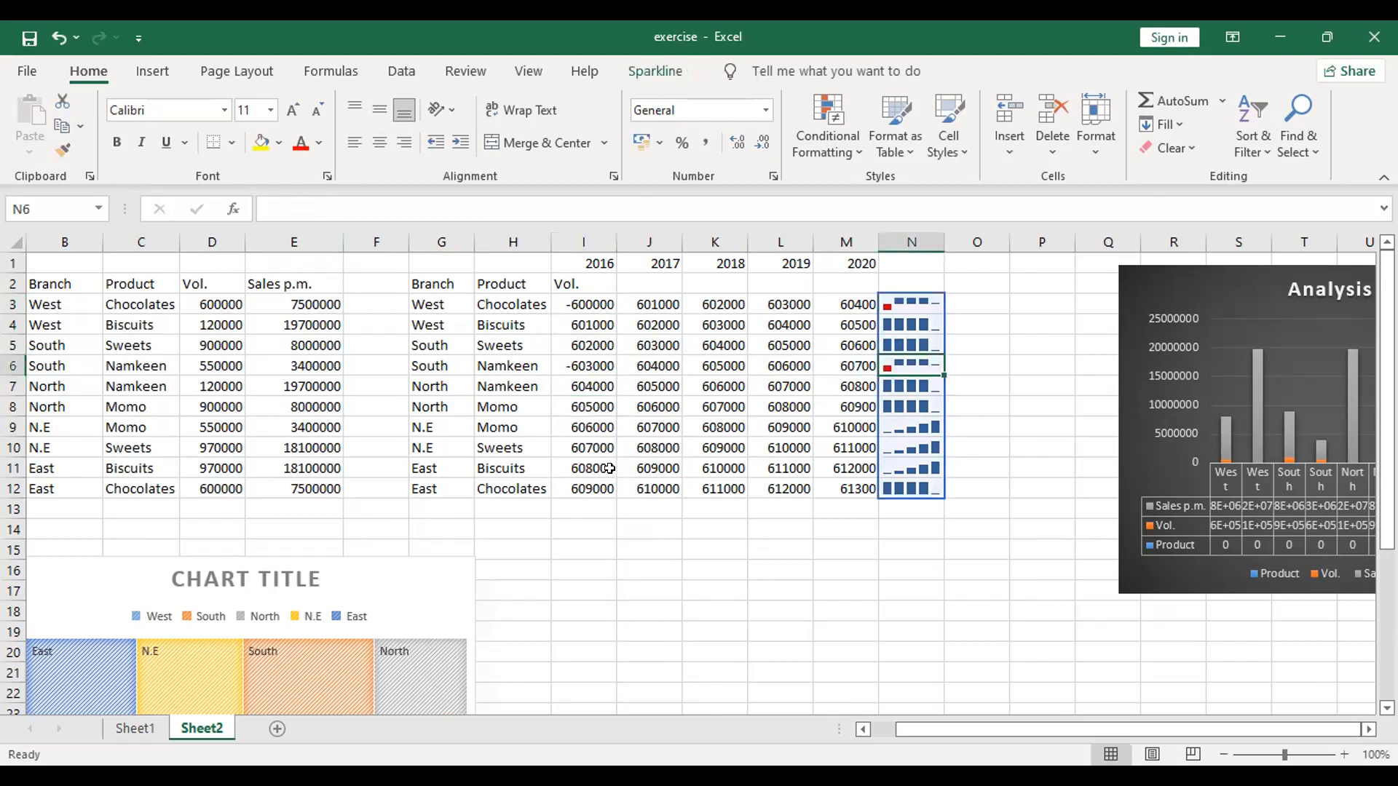
{"action": "left_click", "coordinate": [565, 534]}
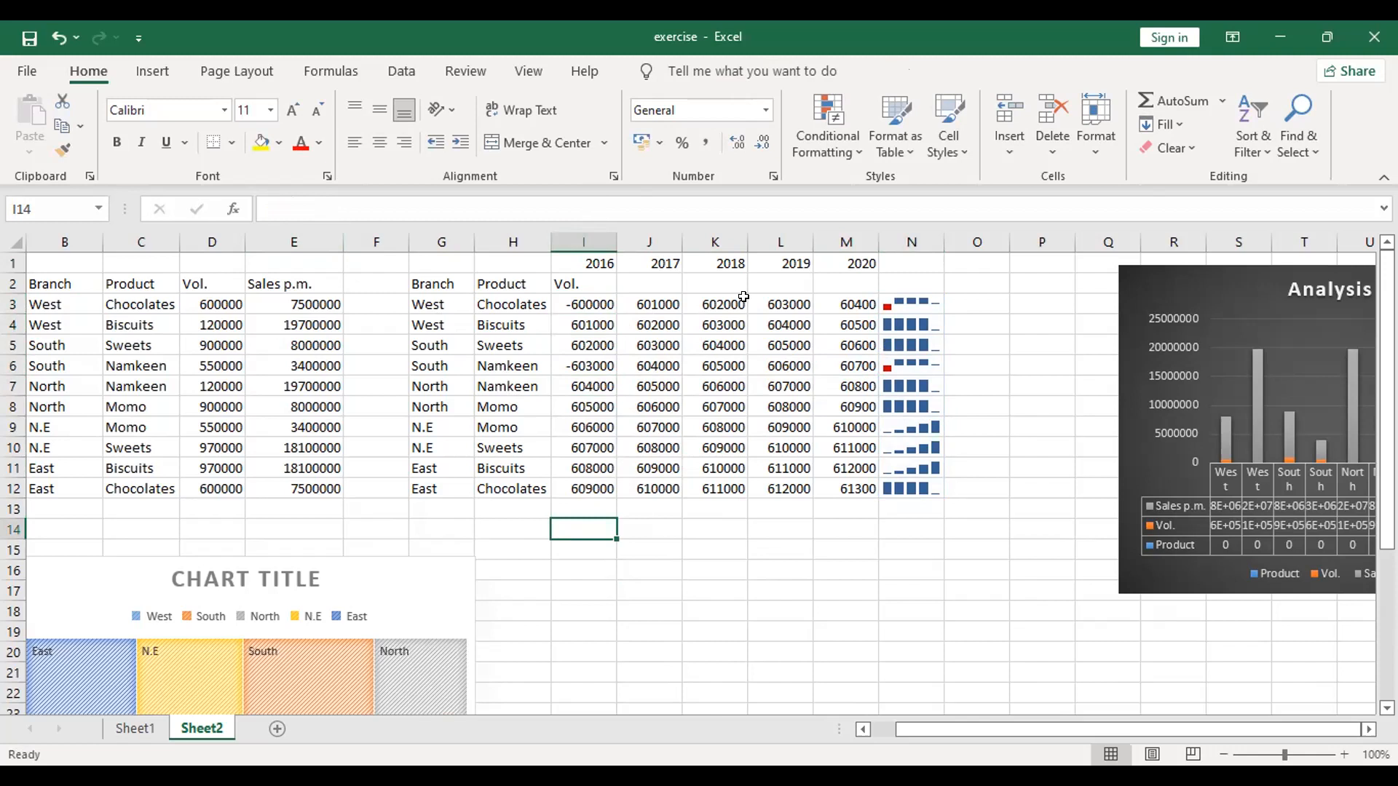
Step: Try the Line type on the column N sparkline group and settle on the Win/Loss type
{"action": "left_click", "coordinate": [916, 296]}
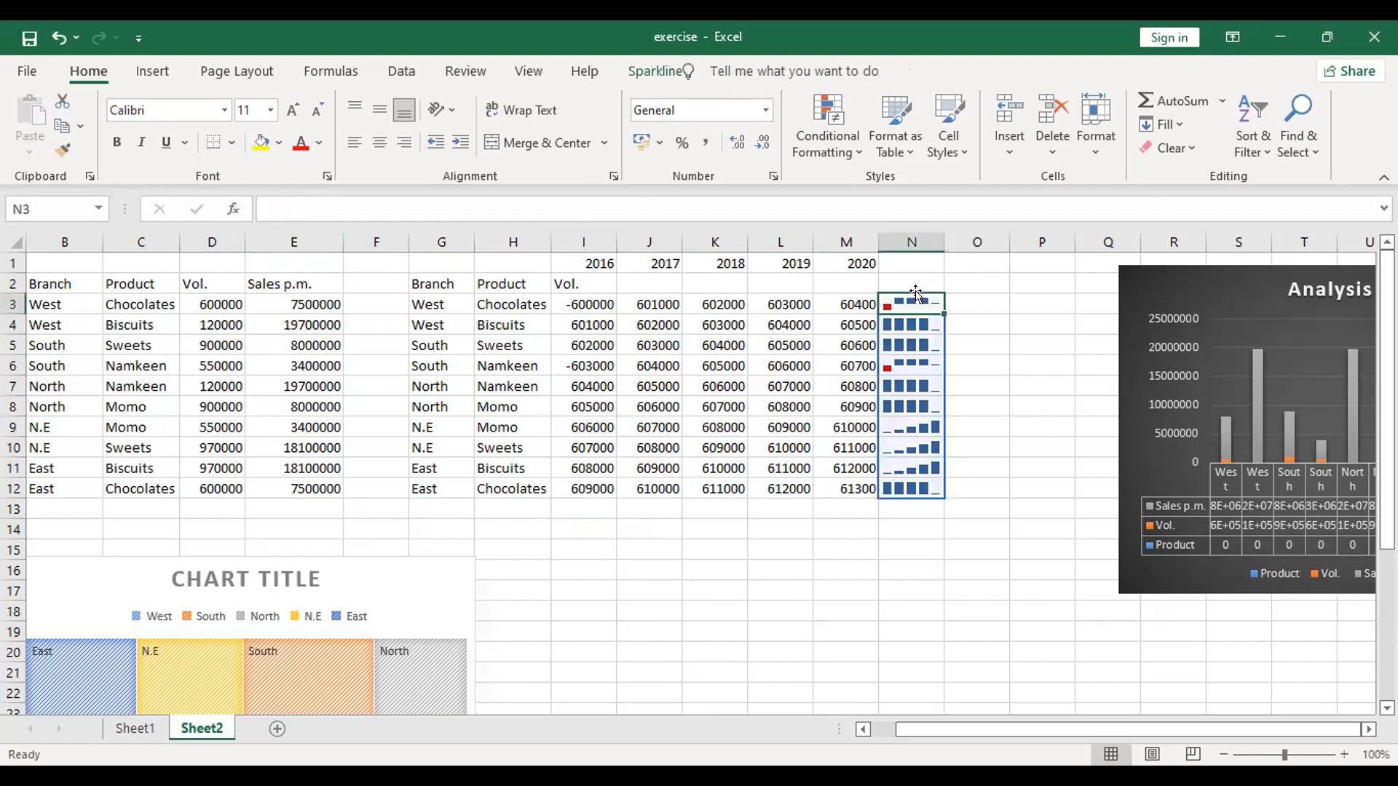
{"action": "left_click", "coordinate": [641, 67]}
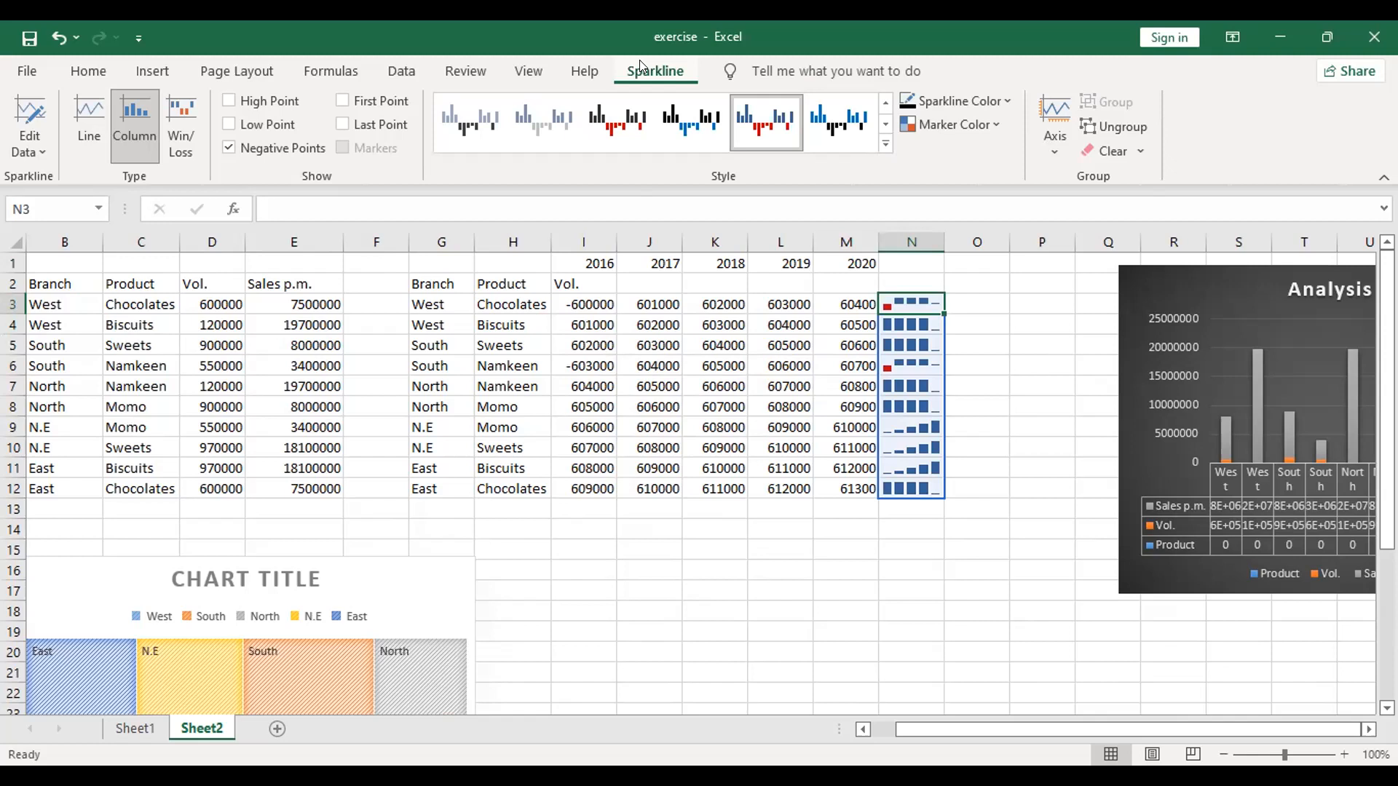
{"action": "left_click", "coordinate": [86, 138]}
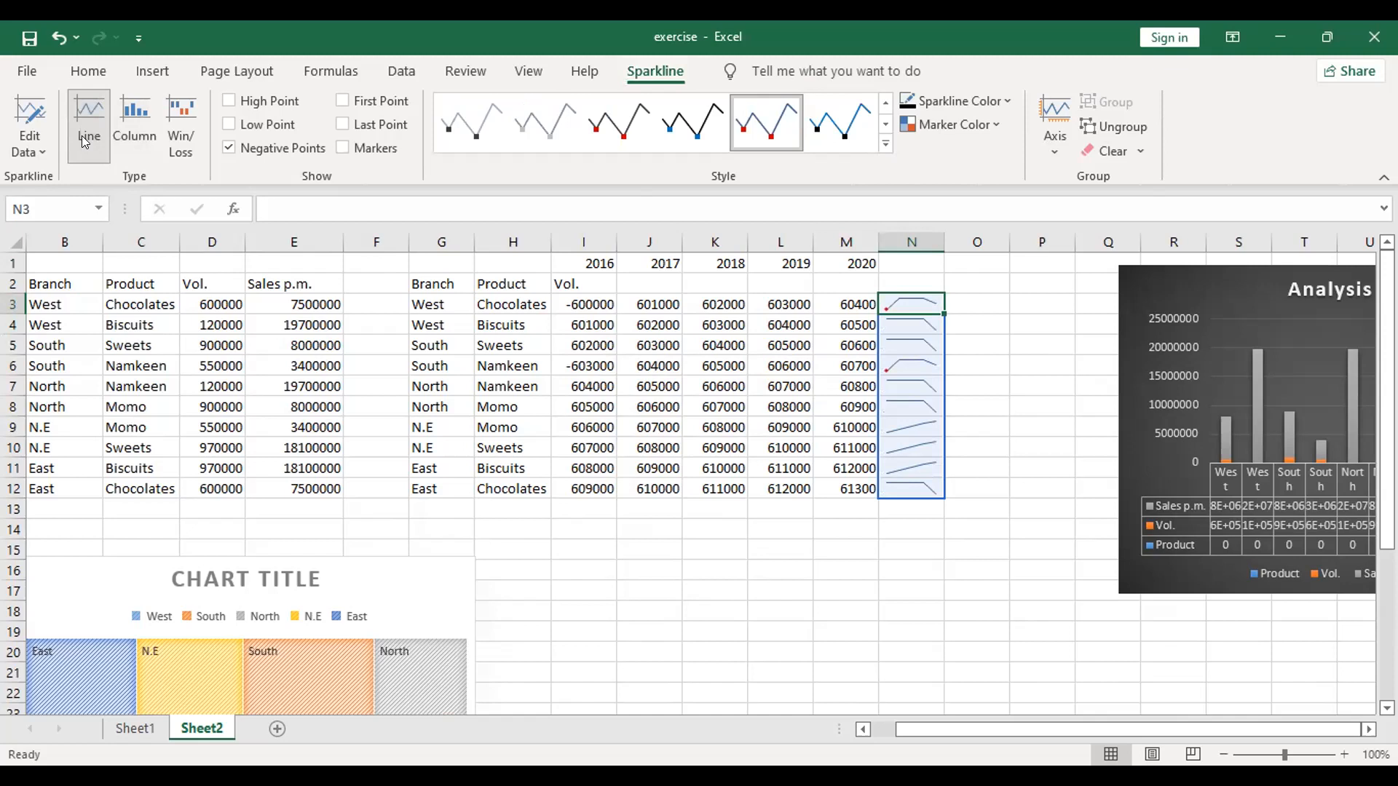
{"action": "left_click", "coordinate": [172, 157]}
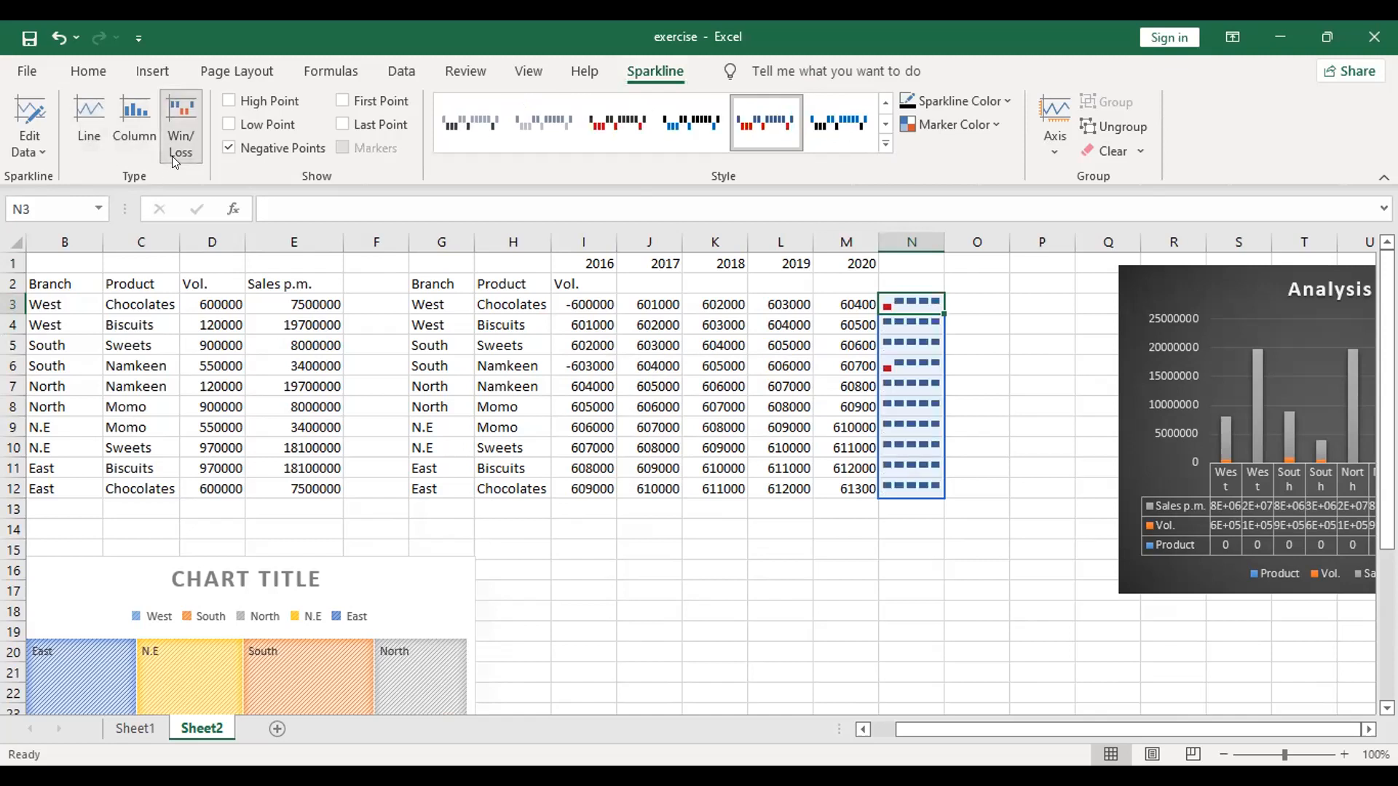
{"action": "left_click", "coordinate": [102, 152]}
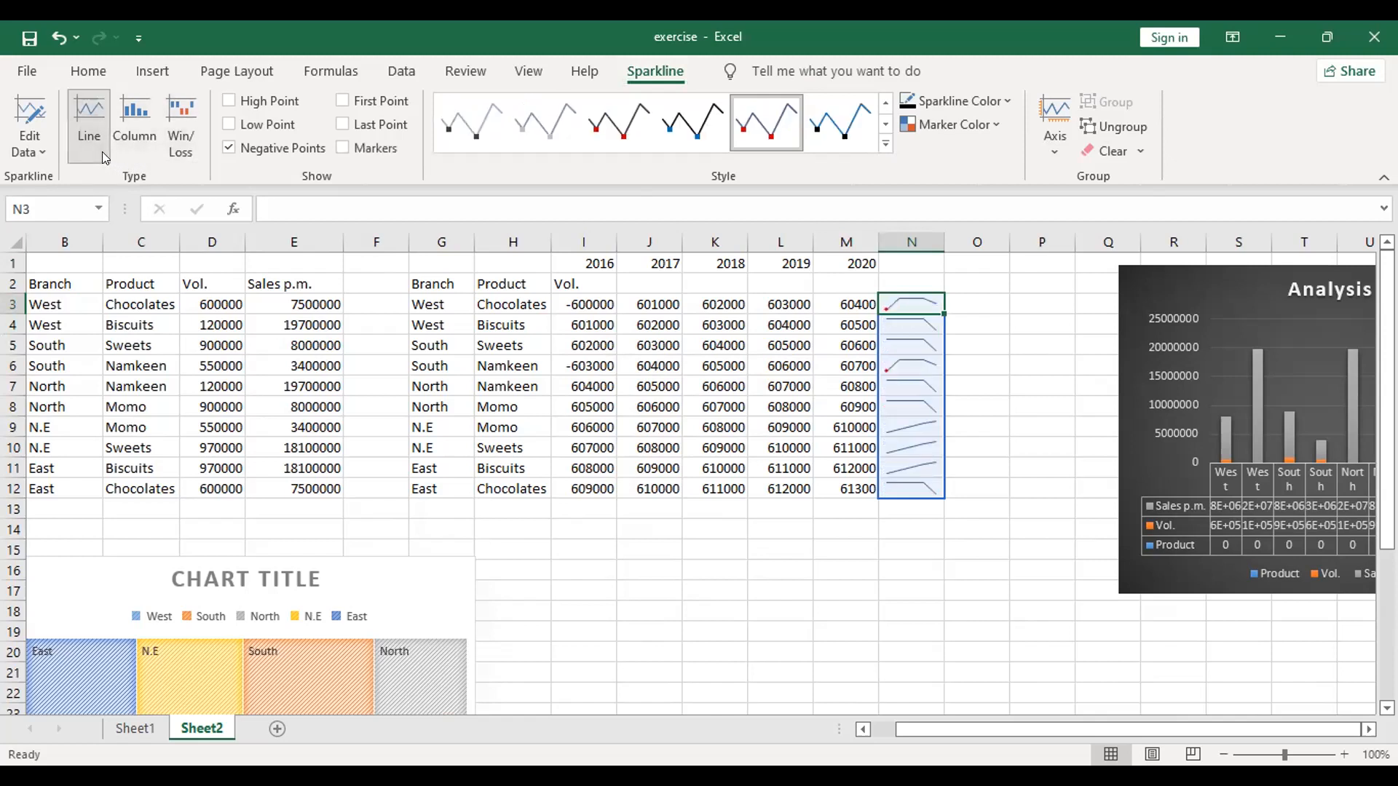
{"action": "left_click", "coordinate": [188, 154]}
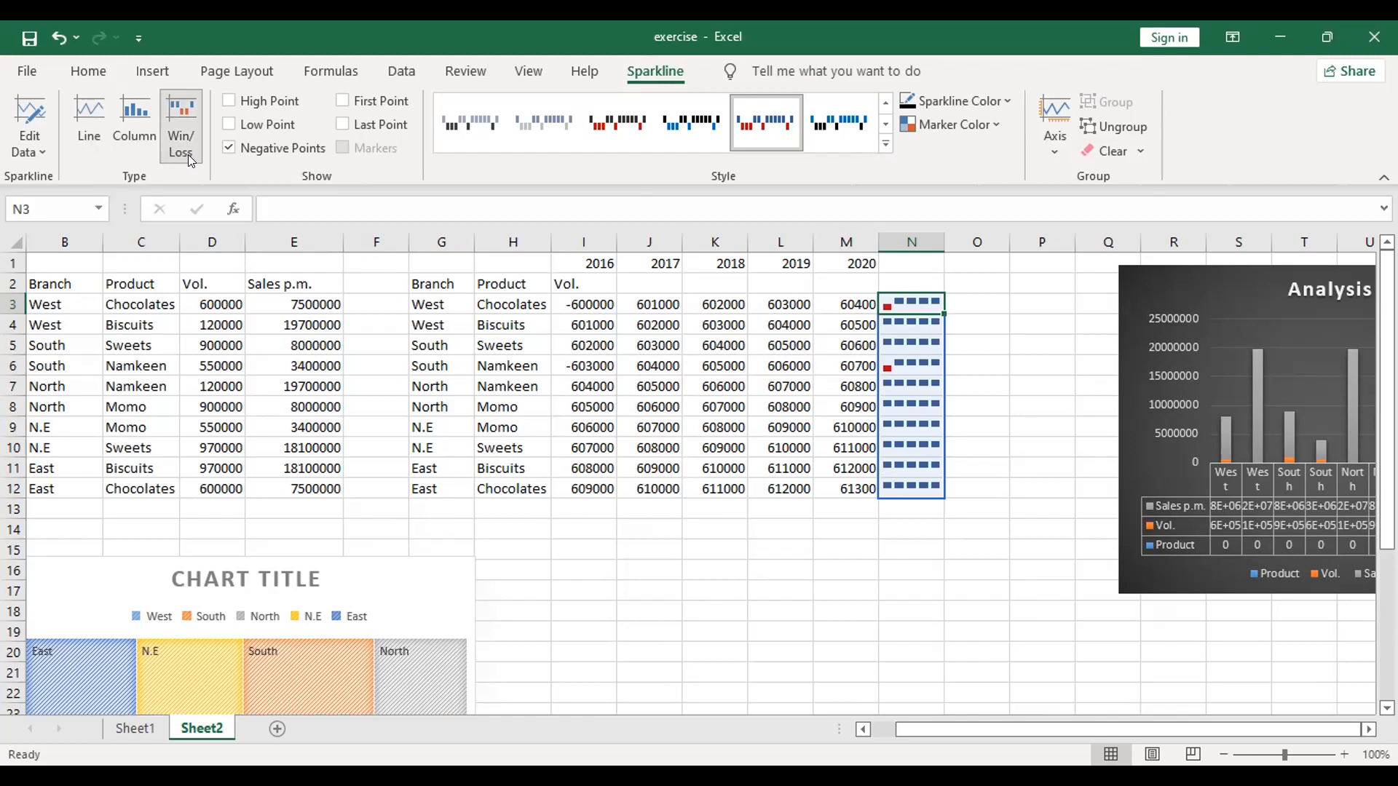
Step: Highlight High Point and Low Point instead of Negative Points on the Win/Loss sparklines, and apply the black style with red markers
{"action": "left_click", "coordinate": [288, 102]}
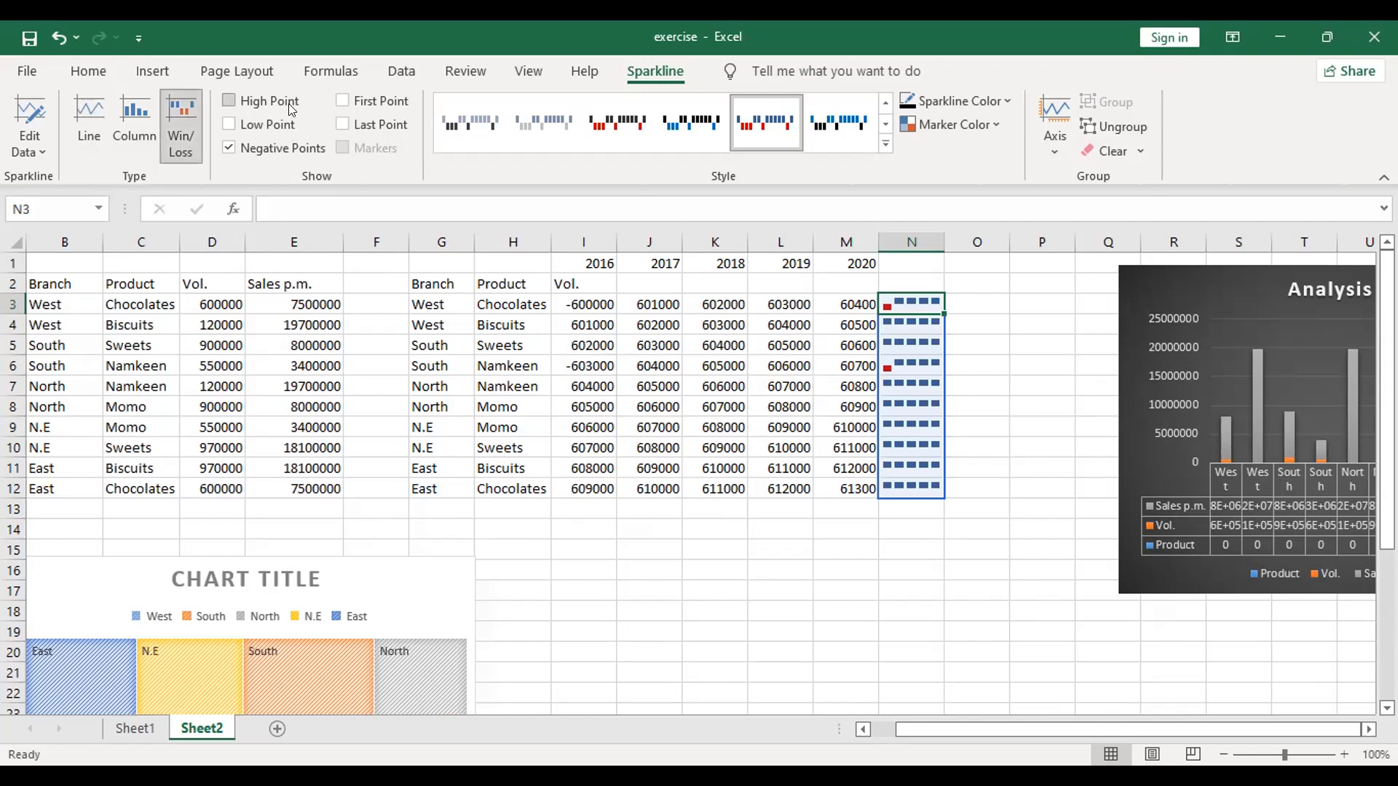
{"action": "left_click", "coordinate": [231, 148]}
{"action": "left_click", "coordinate": [617, 567]}
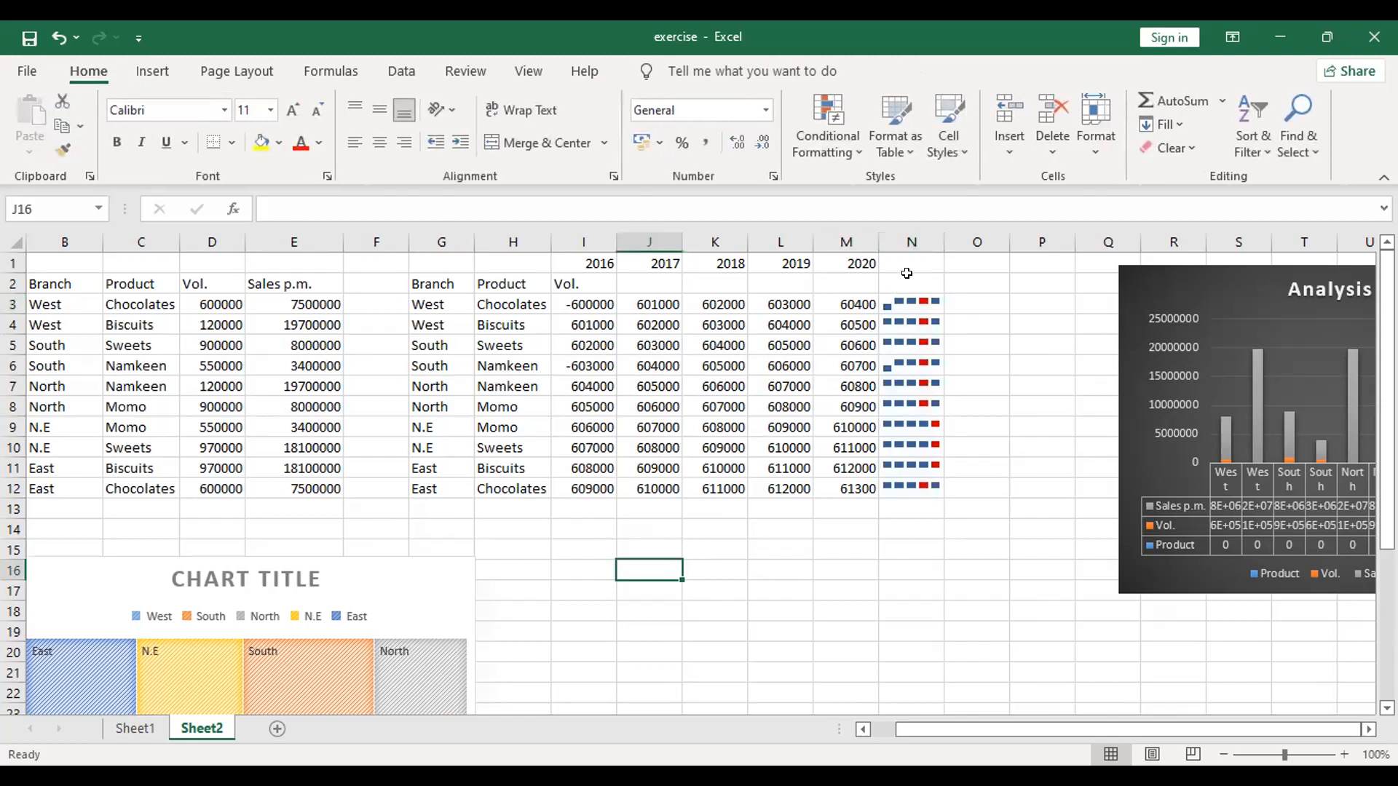
{"action": "left_click", "coordinate": [905, 300]}
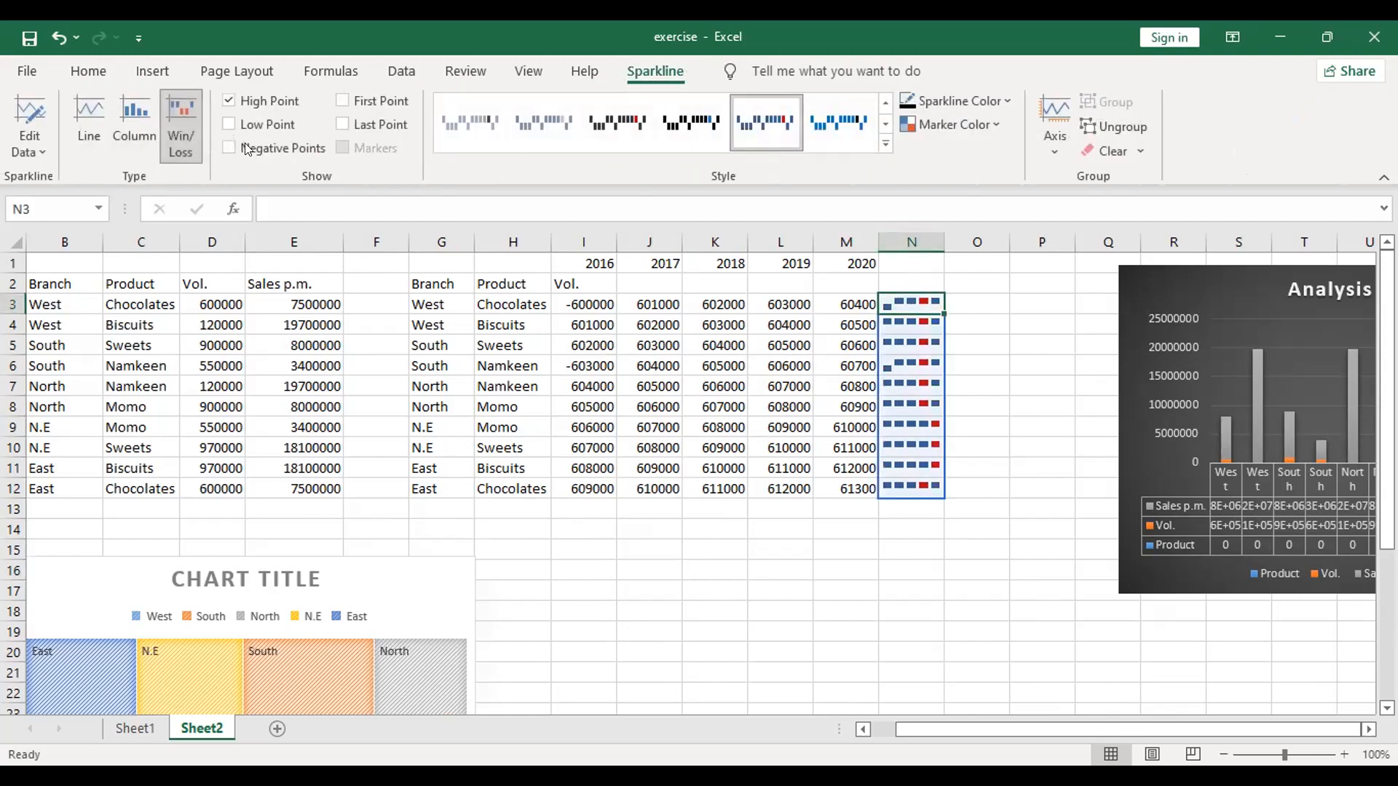
{"action": "left_click", "coordinate": [236, 123]}
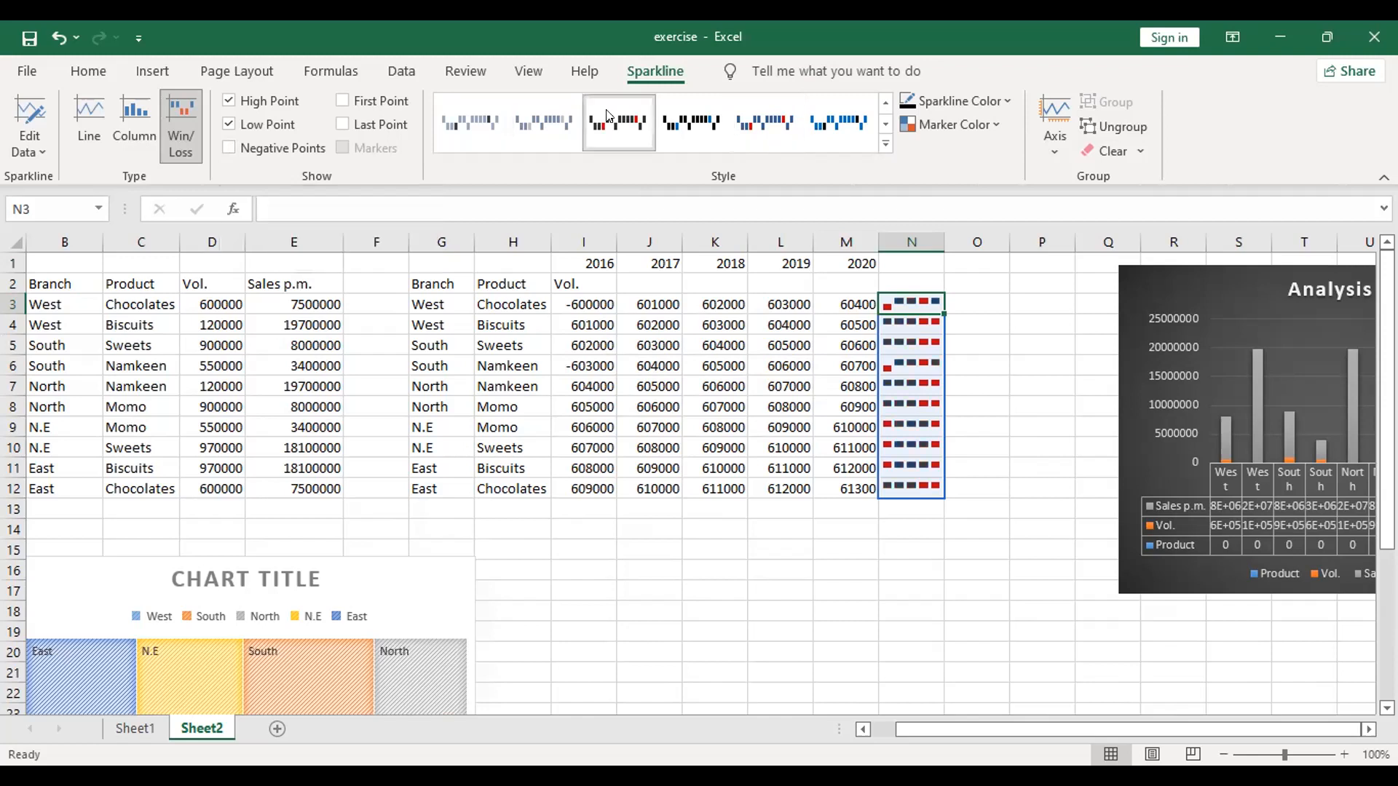
Step: Move the Analysis column chart from the far side of the sheet to beside the treemap, below the yearly volume table
{"action": "left_click", "coordinate": [1128, 368]}
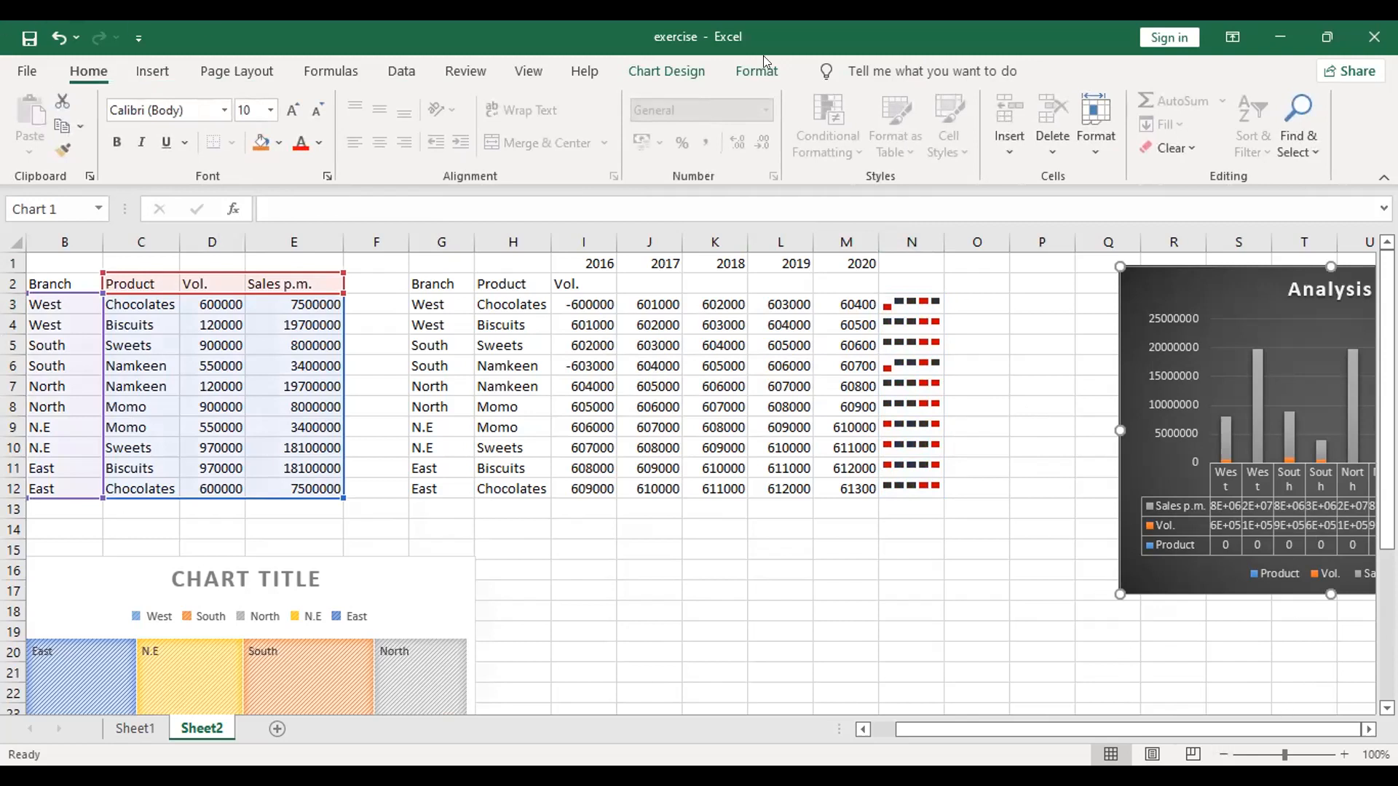
{"action": "left_click", "coordinate": [1178, 338]}
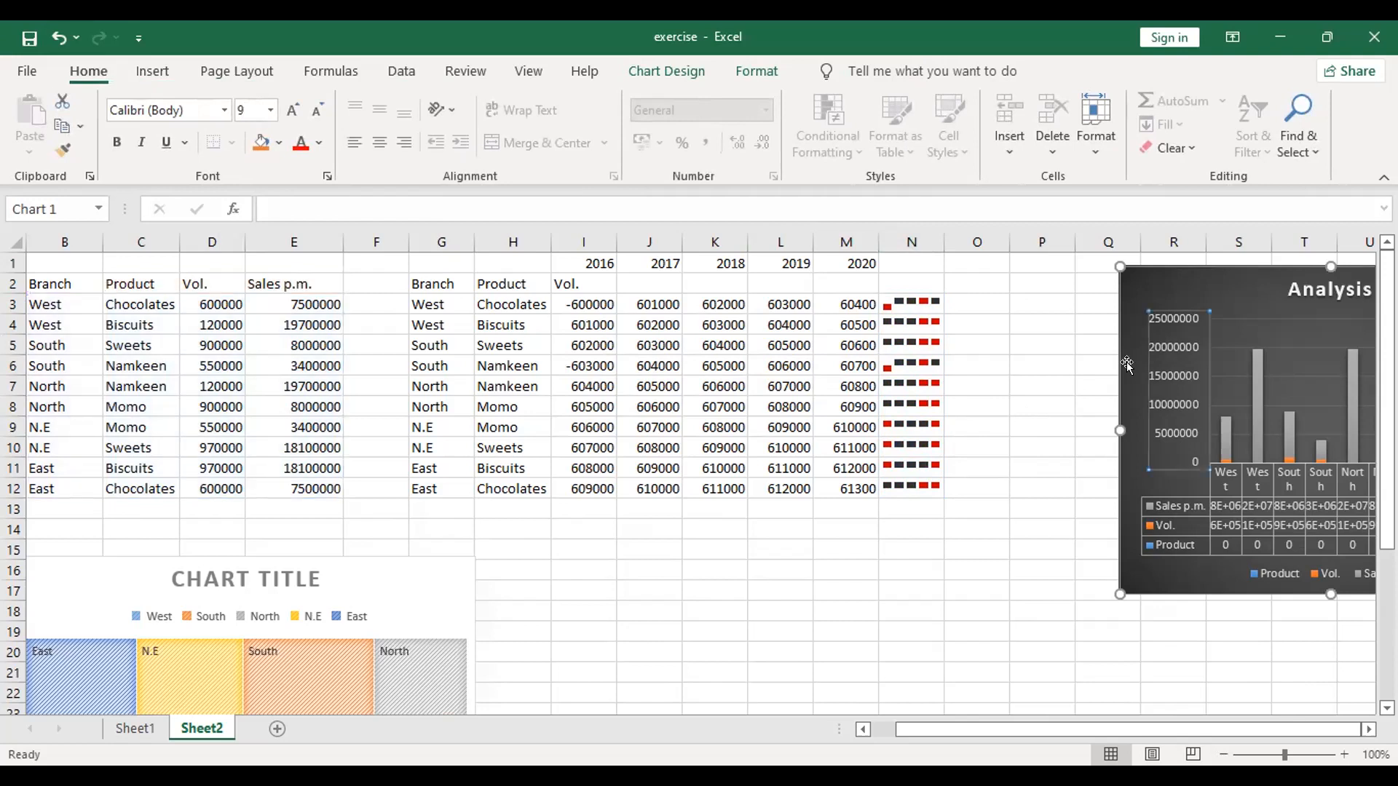
{"action": "left_click", "coordinate": [1025, 421]}
{"action": "left_click", "coordinate": [1133, 343]}
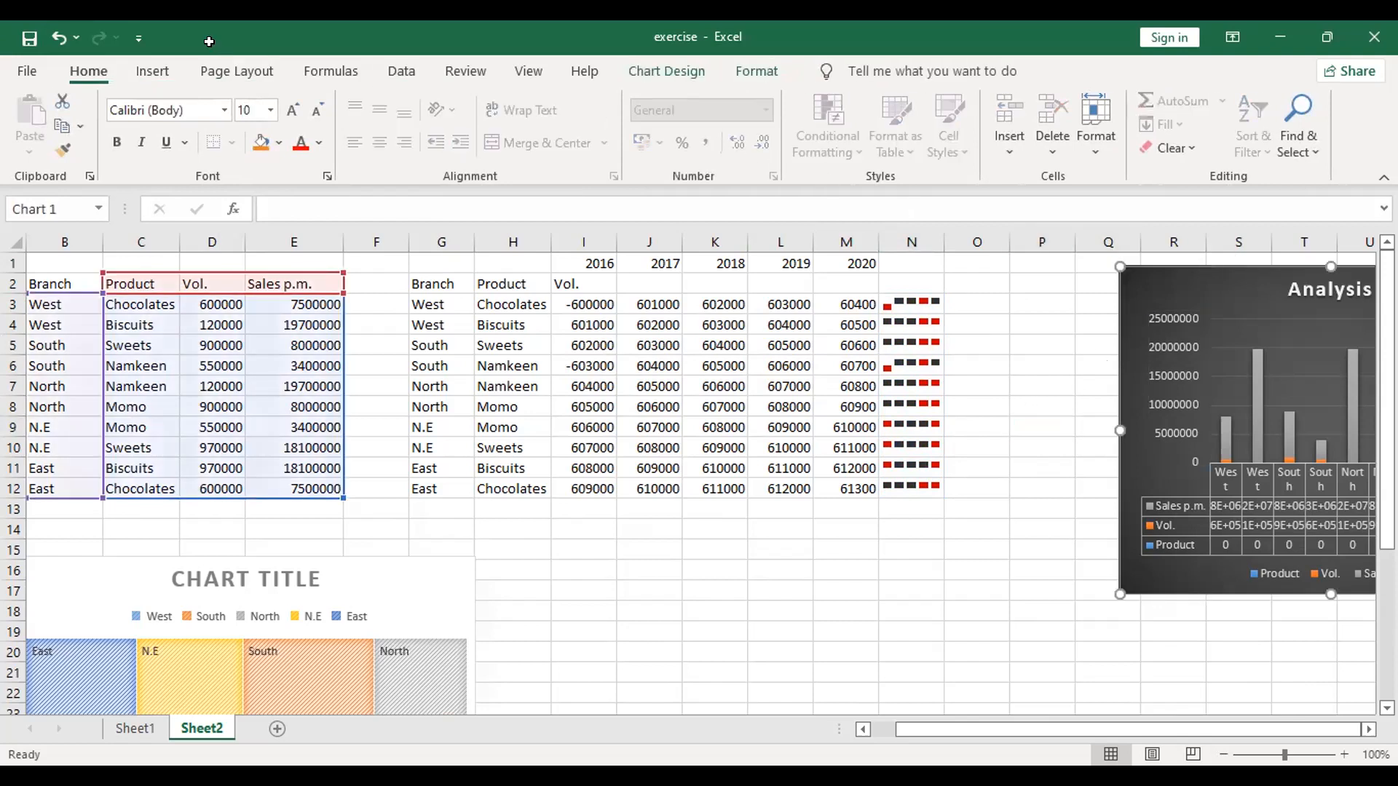
{"action": "left_click", "coordinate": [664, 73]}
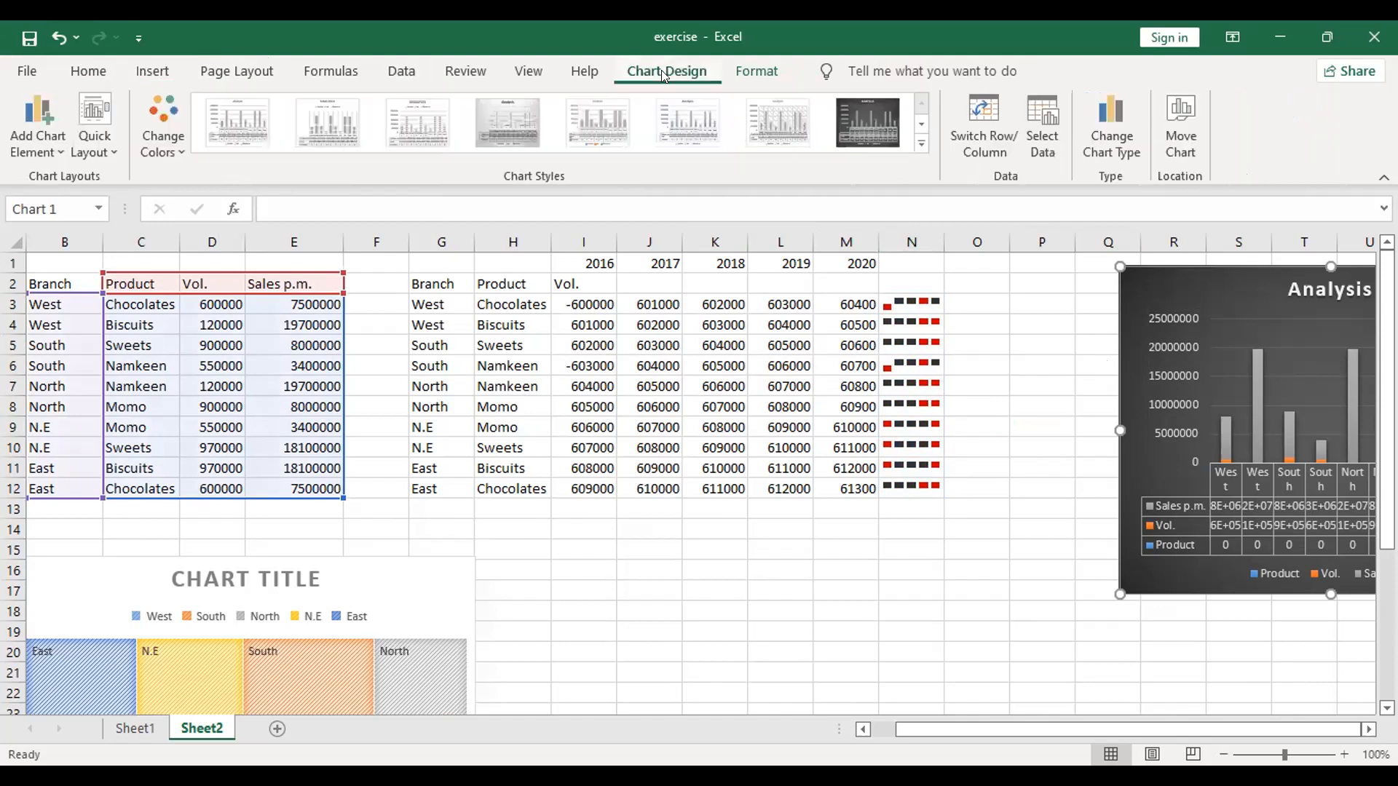
{"action": "left_click_drag", "start_coordinate": [1223, 260], "coordinate": [650, 534]}
{"action": "scroll", "coordinate": [734, 573], "scroll_direction": "down", "scroll_amount": 1}
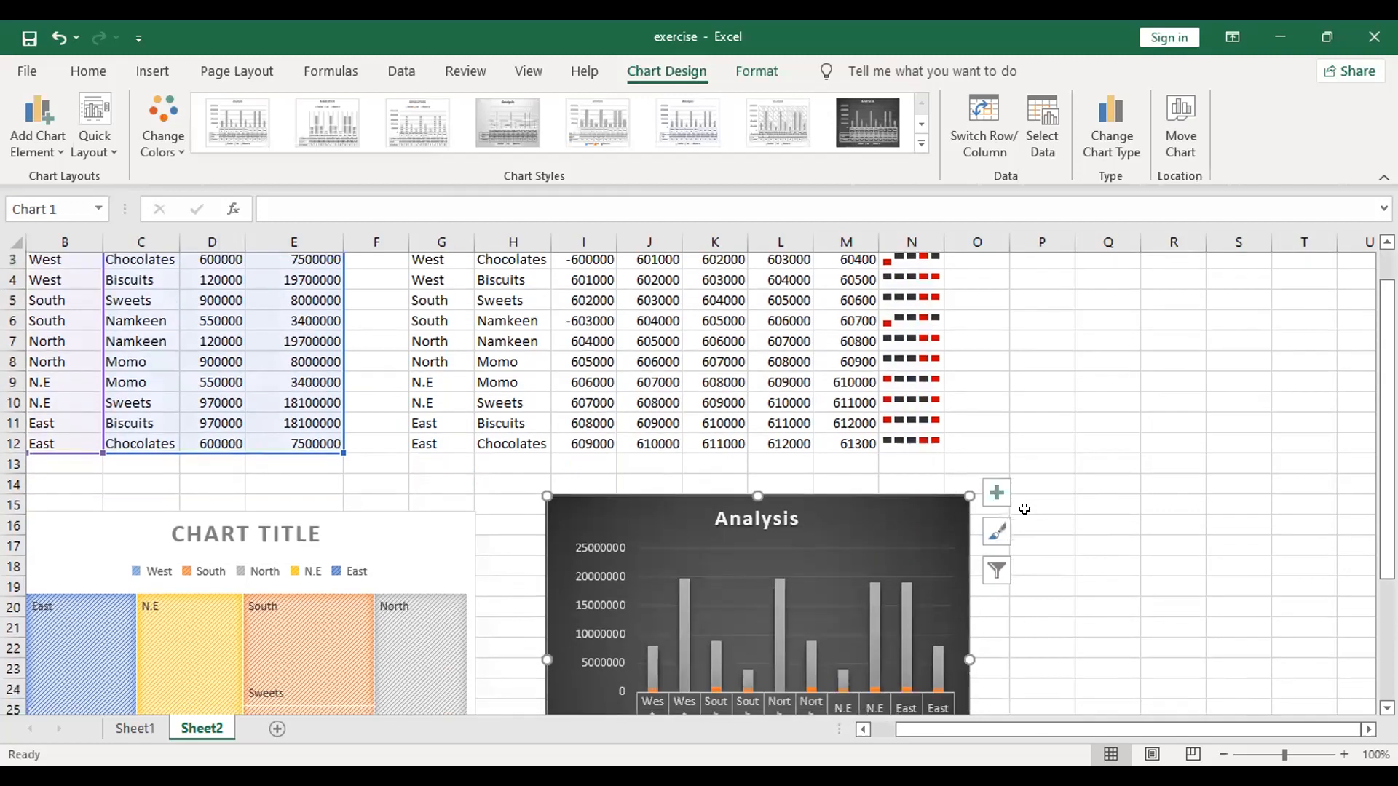
{"action": "left_click", "coordinate": [695, 484]}
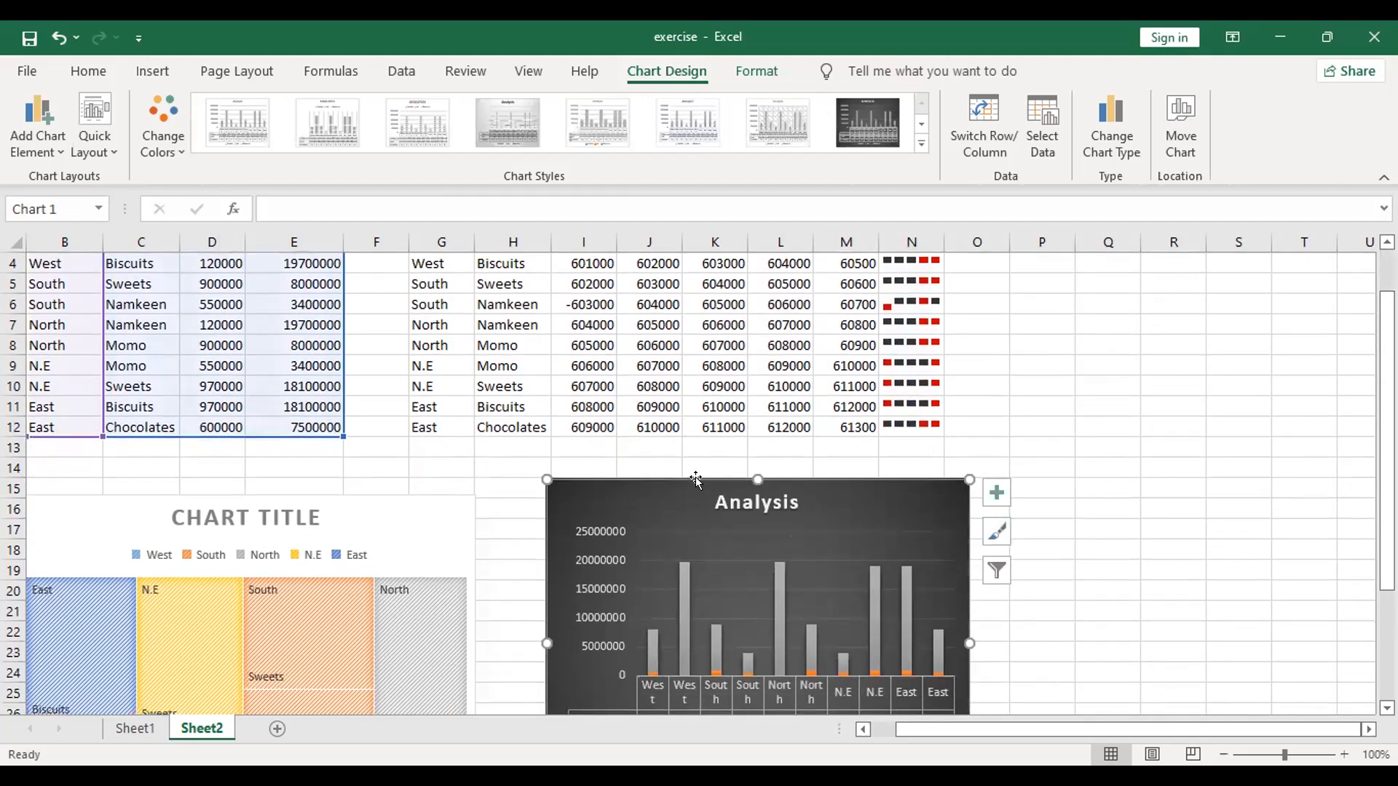
Step: Preview the XY (Scatter) variants for the Analysis chart, including 3-D Bubble, and change its chart type to Bubble
{"action": "left_click", "coordinate": [1136, 144]}
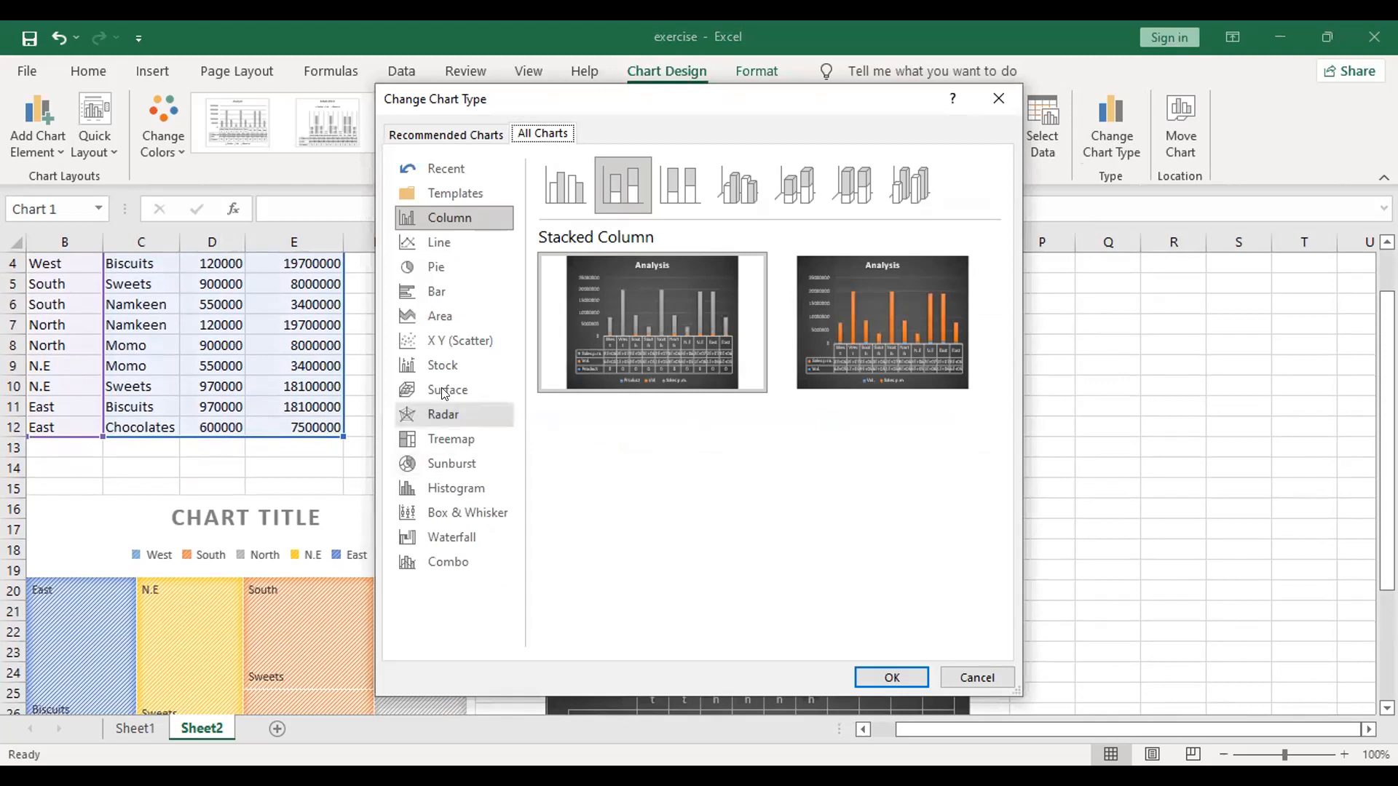
{"action": "left_click", "coordinate": [468, 352]}
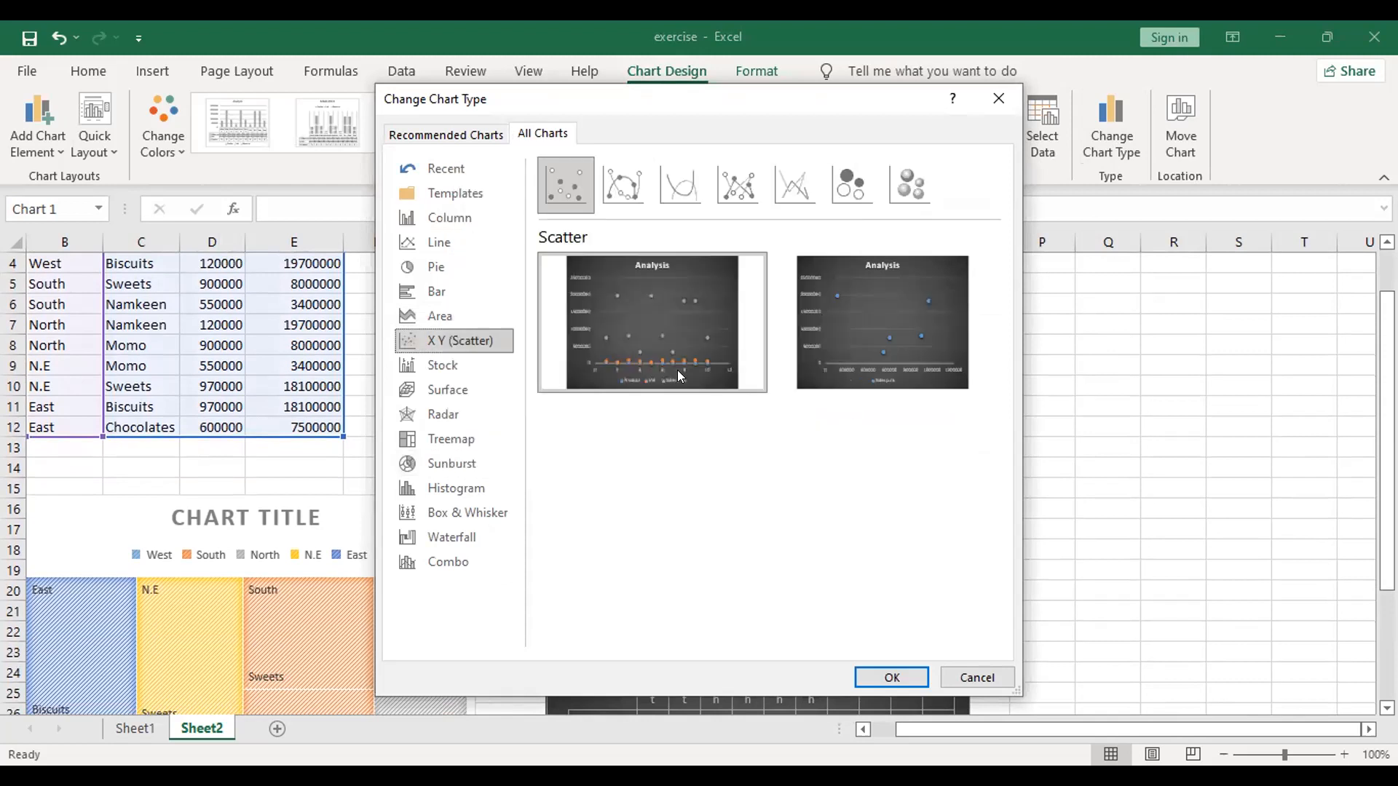
{"action": "mouse_move", "coordinate": [631, 358]}
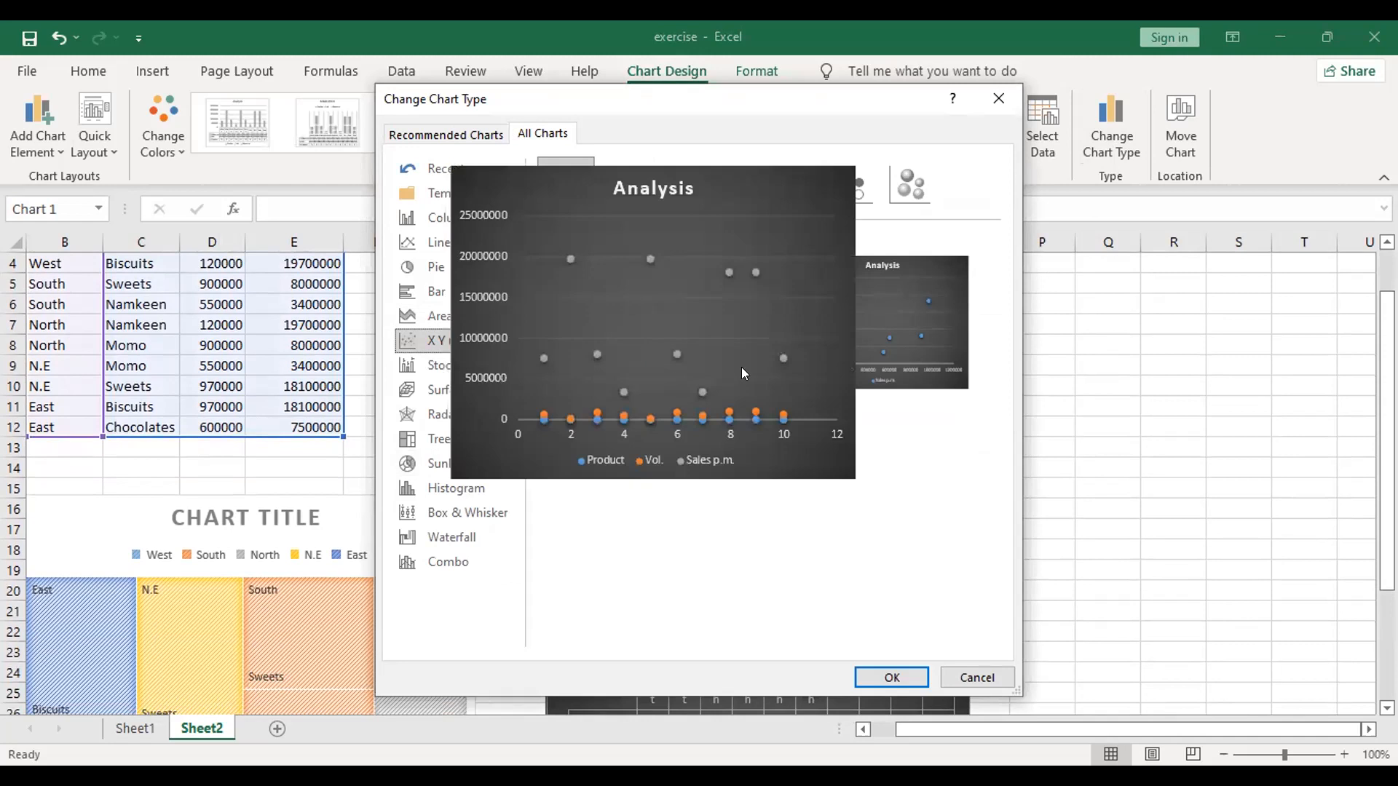
{"action": "mouse_move", "coordinate": [920, 357]}
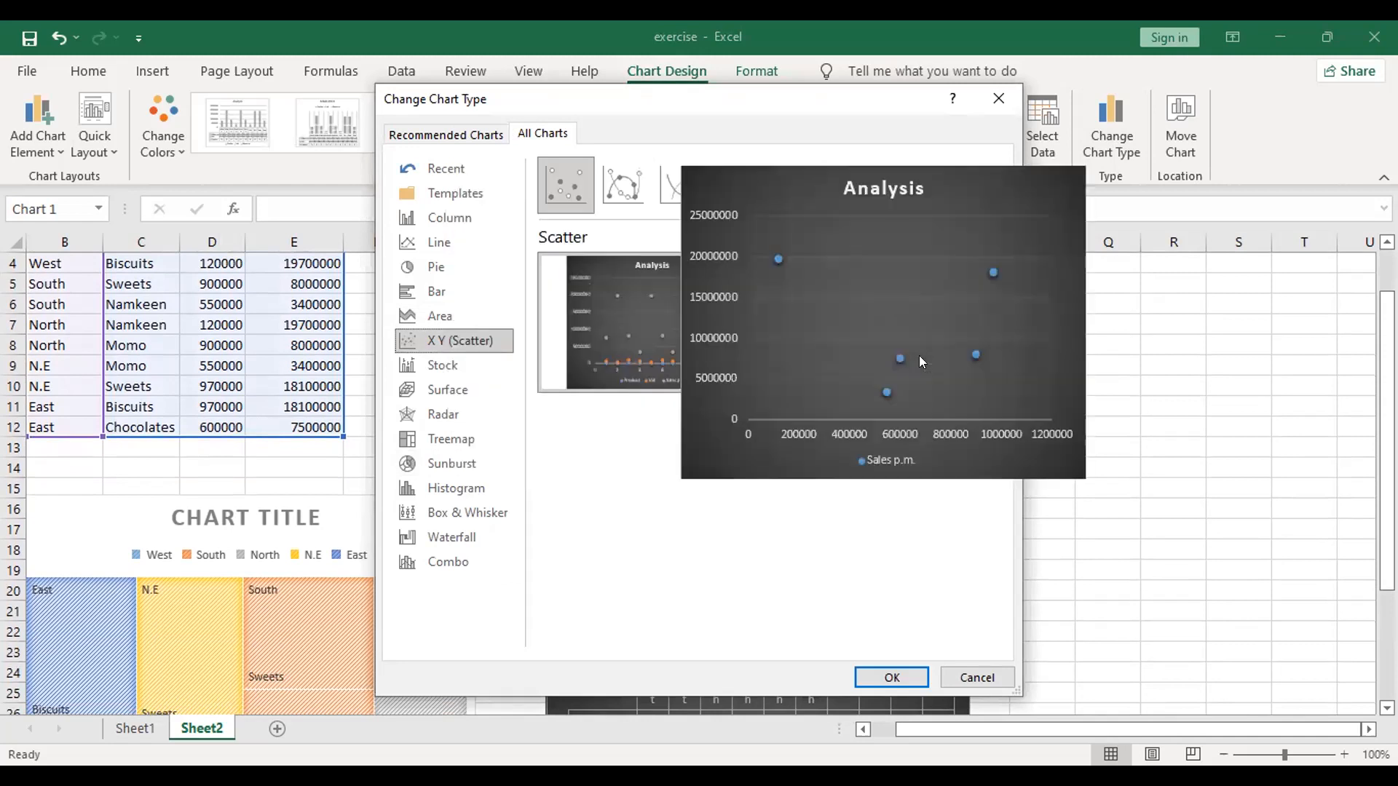
{"action": "left_click", "coordinate": [907, 202]}
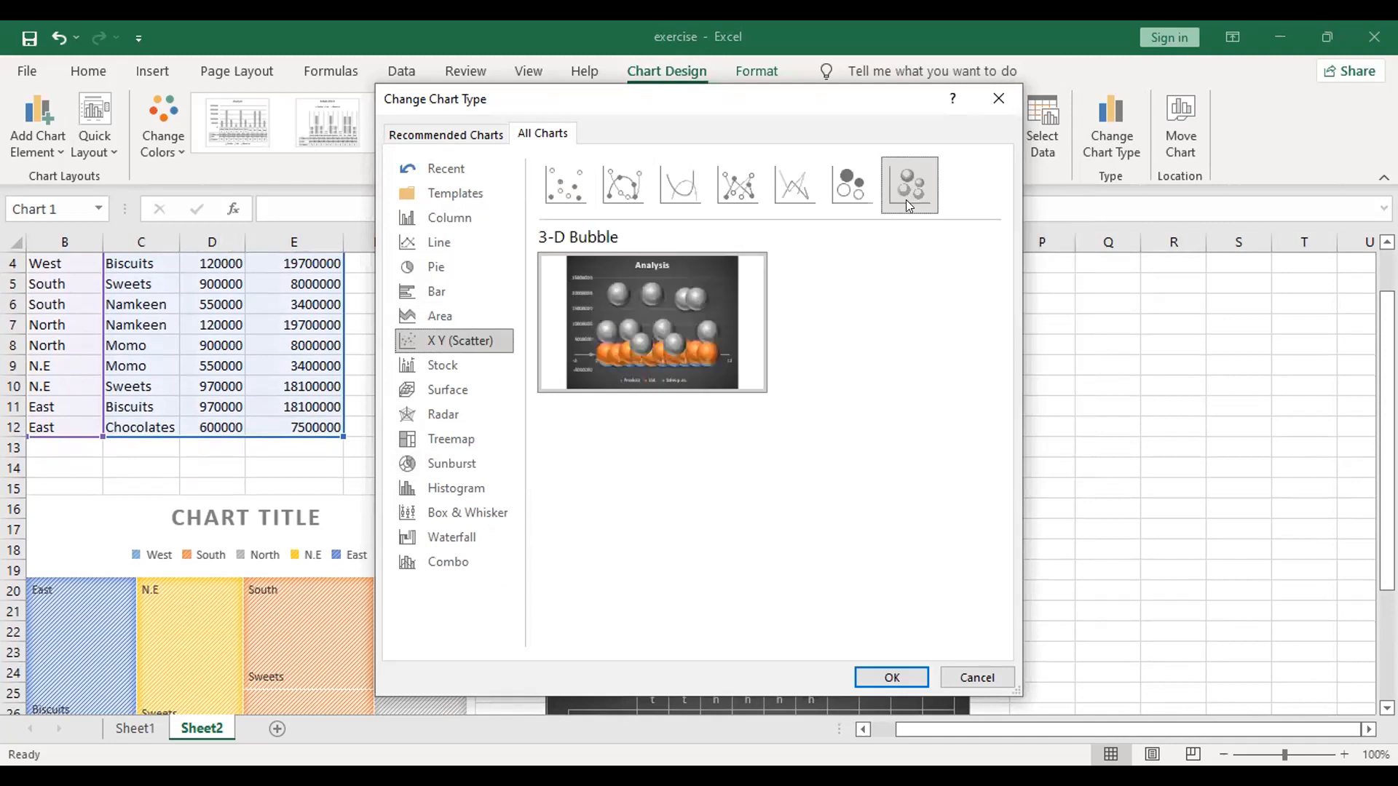
{"action": "left_click", "coordinate": [846, 191]}
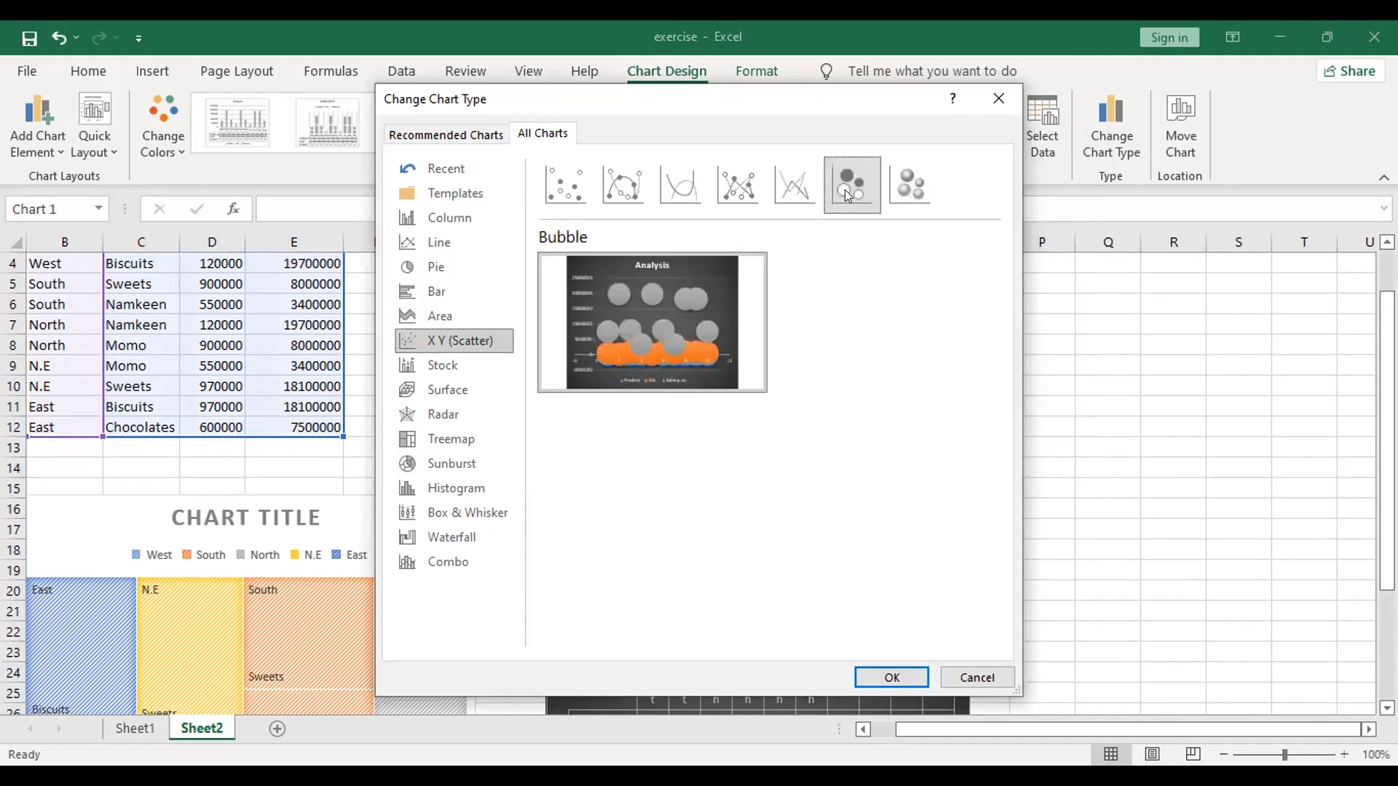
{"action": "left_click", "coordinate": [863, 673]}
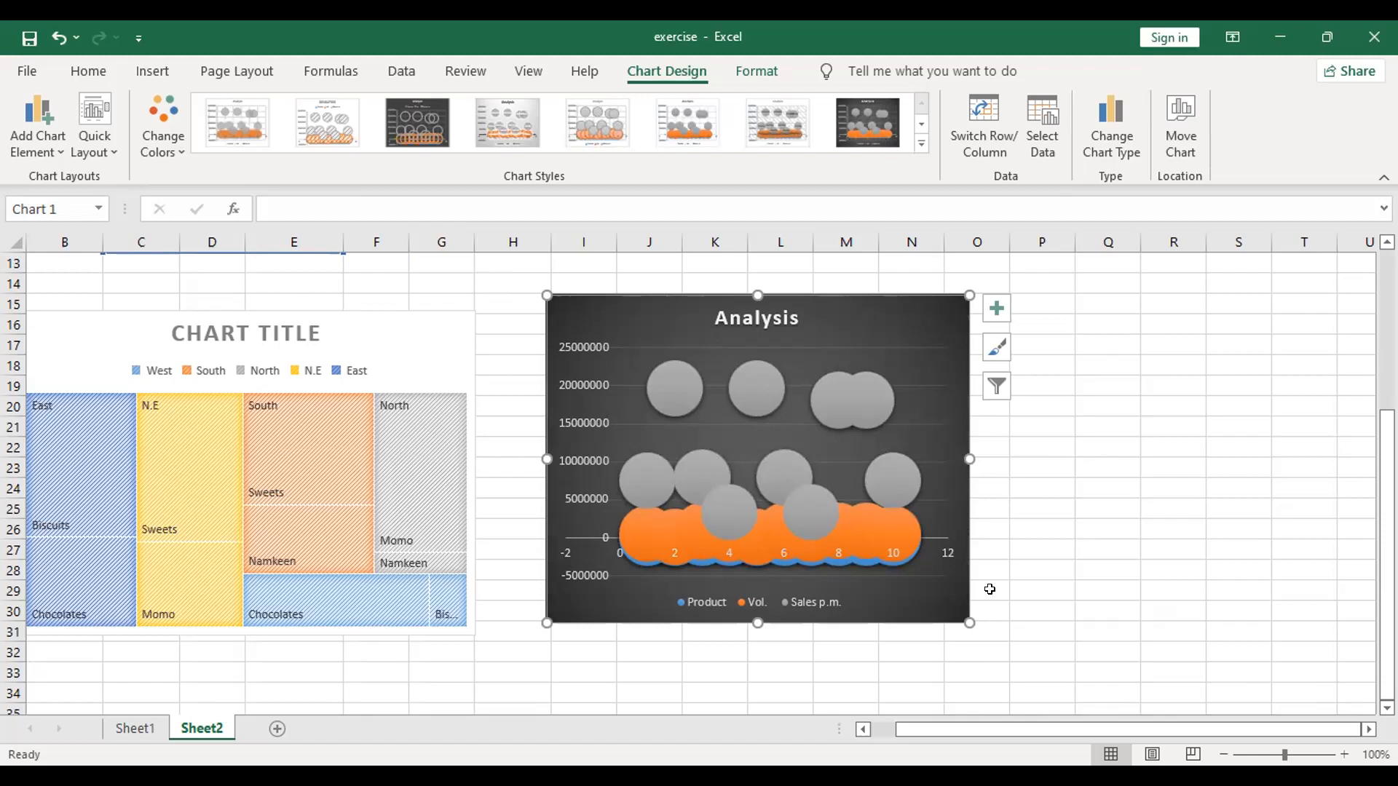
Step: Exclude the Sales p.m. and Product series from the bubble chart's data source, keeping only Vol
{"action": "left_click", "coordinate": [1052, 150]}
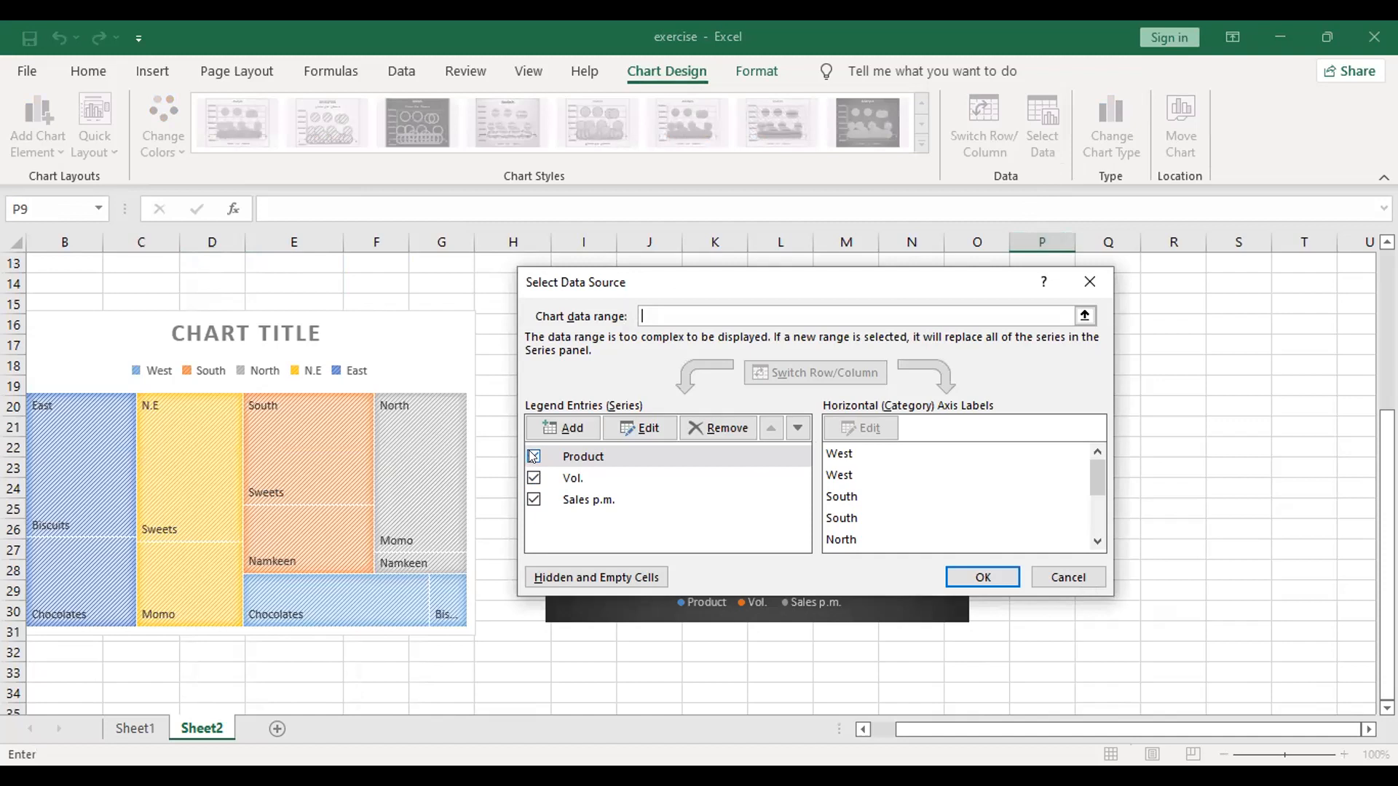
{"action": "left_click", "coordinate": [534, 499]}
{"action": "left_click", "coordinate": [985, 570]}
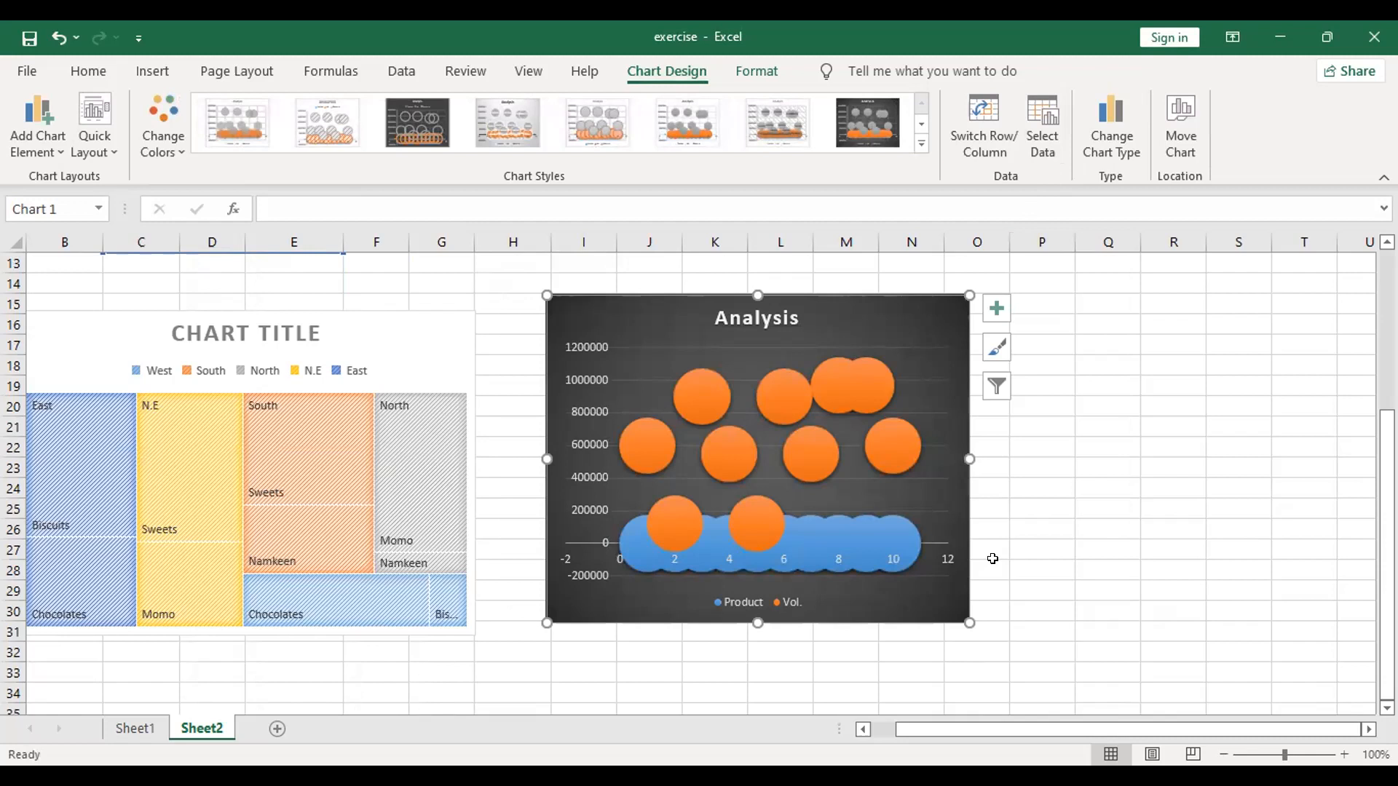
{"action": "left_click", "coordinate": [1056, 143]}
{"action": "left_click", "coordinate": [533, 456]}
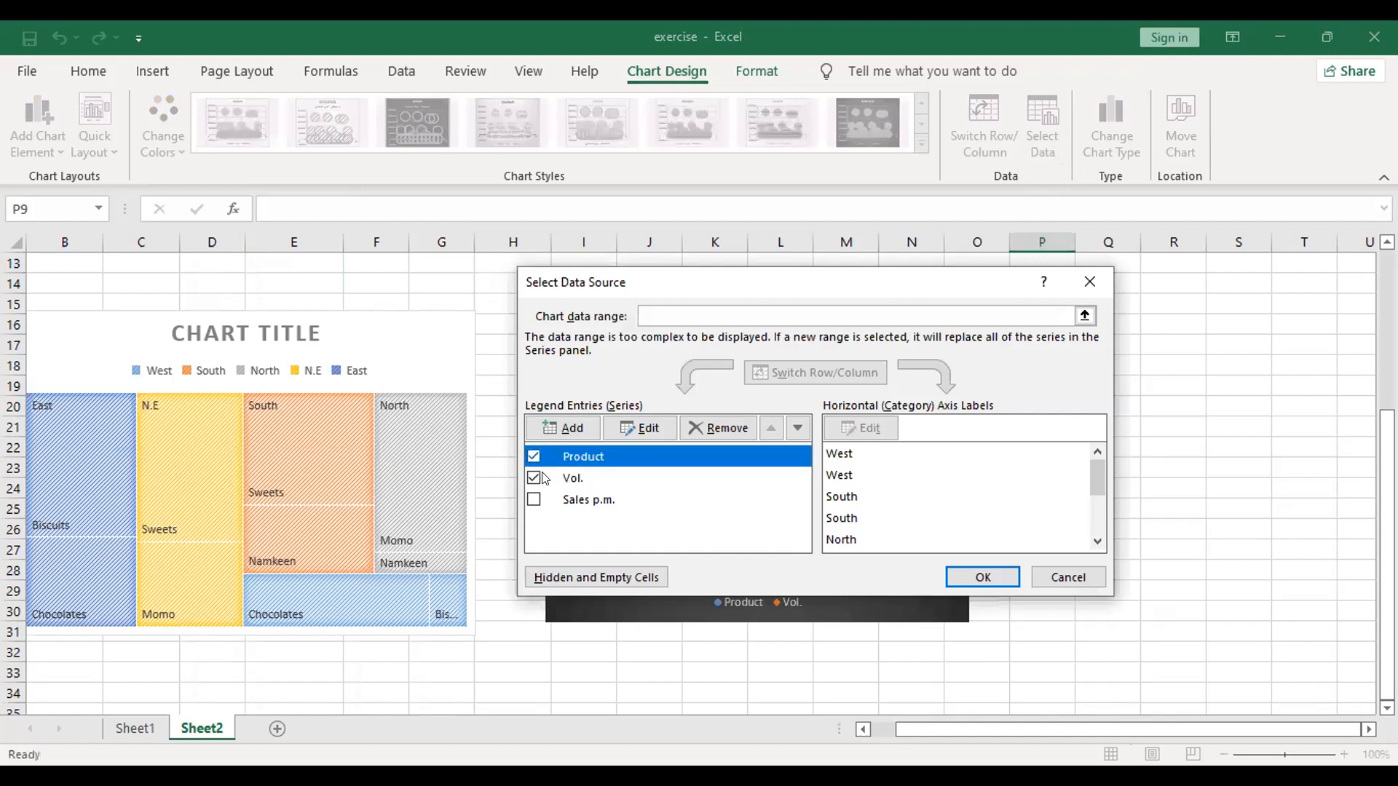
{"action": "left_click", "coordinate": [534, 456]}
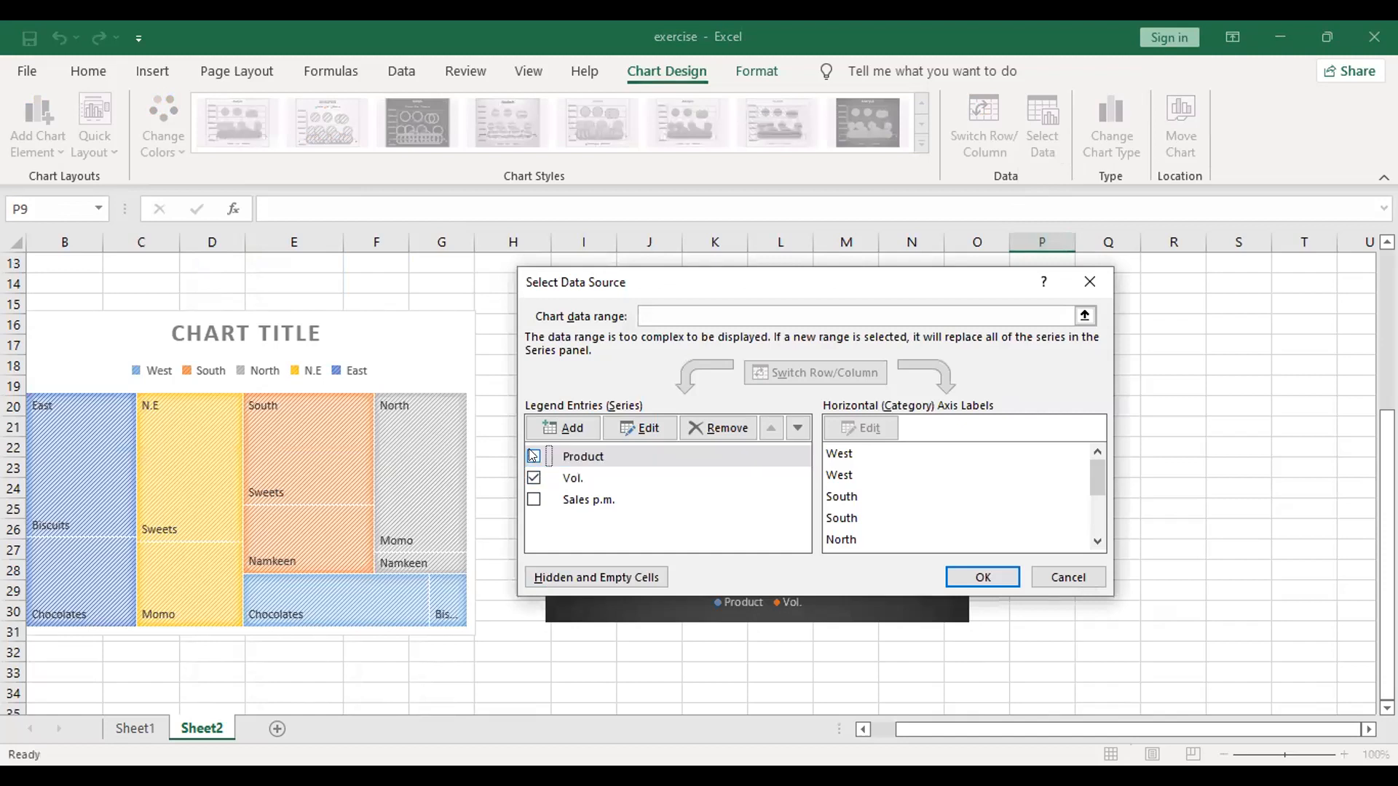
{"action": "left_click", "coordinate": [989, 578]}
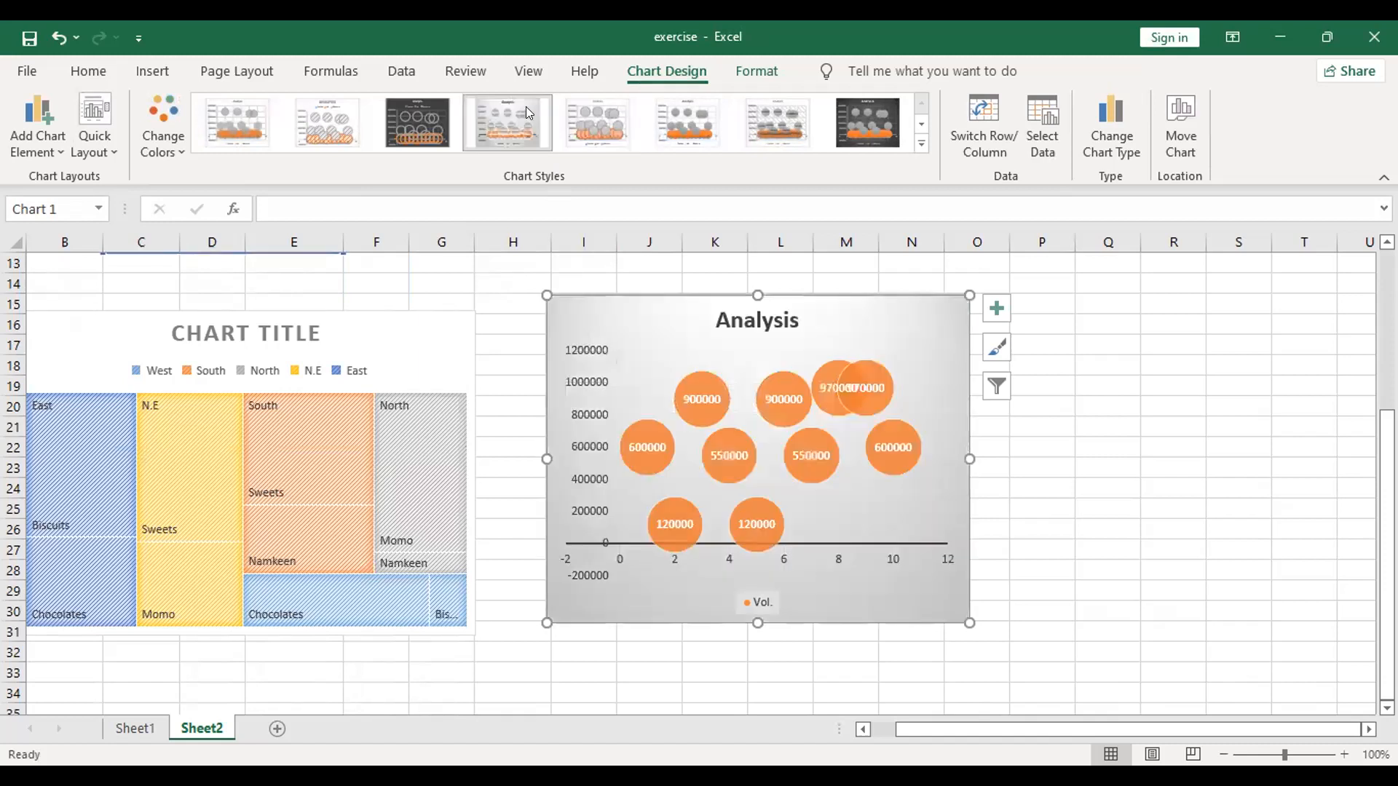
Step: Try the dark style and the outlined-bubble style on the bubble chart, ending with the white style with solid shaded bubbles
{"action": "left_click", "coordinate": [790, 120]}
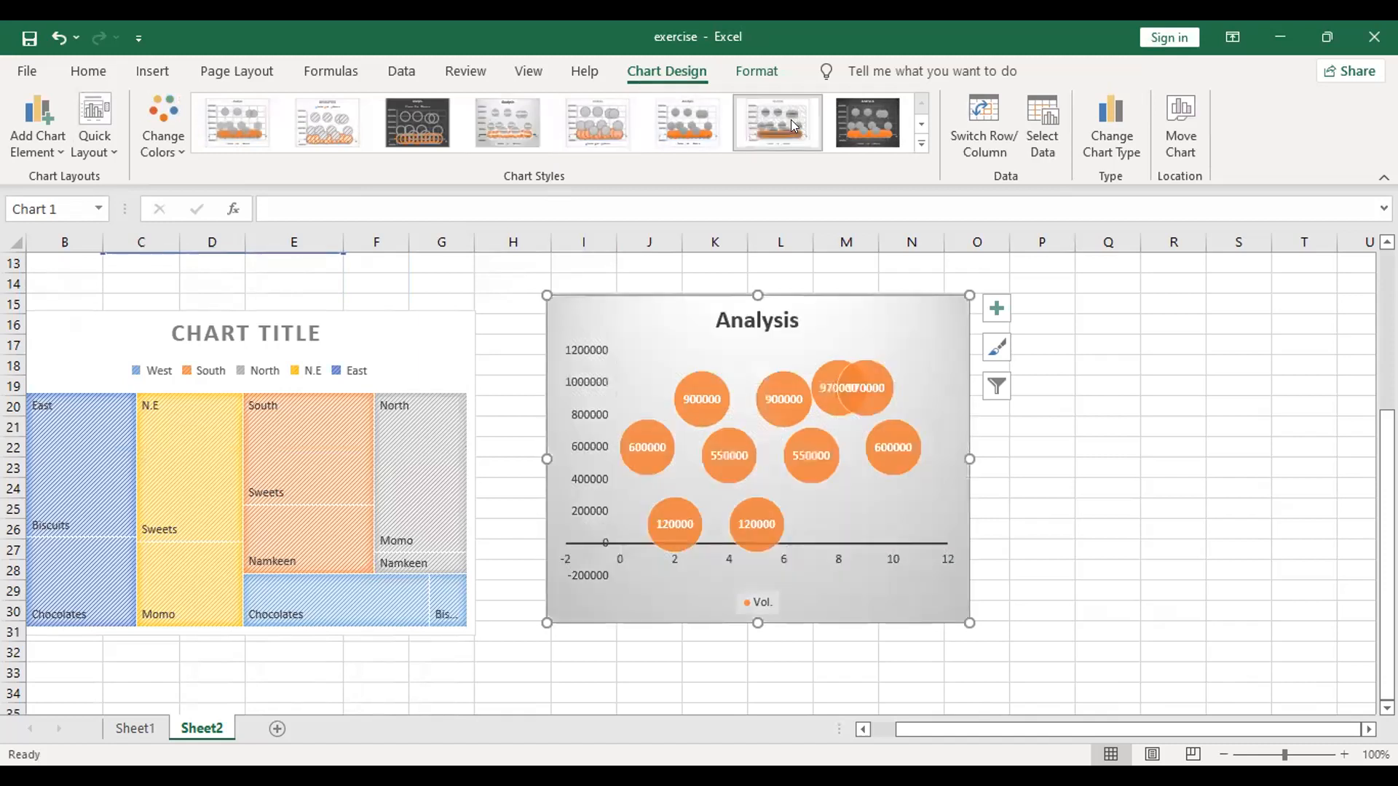
{"action": "left_click", "coordinate": [857, 121]}
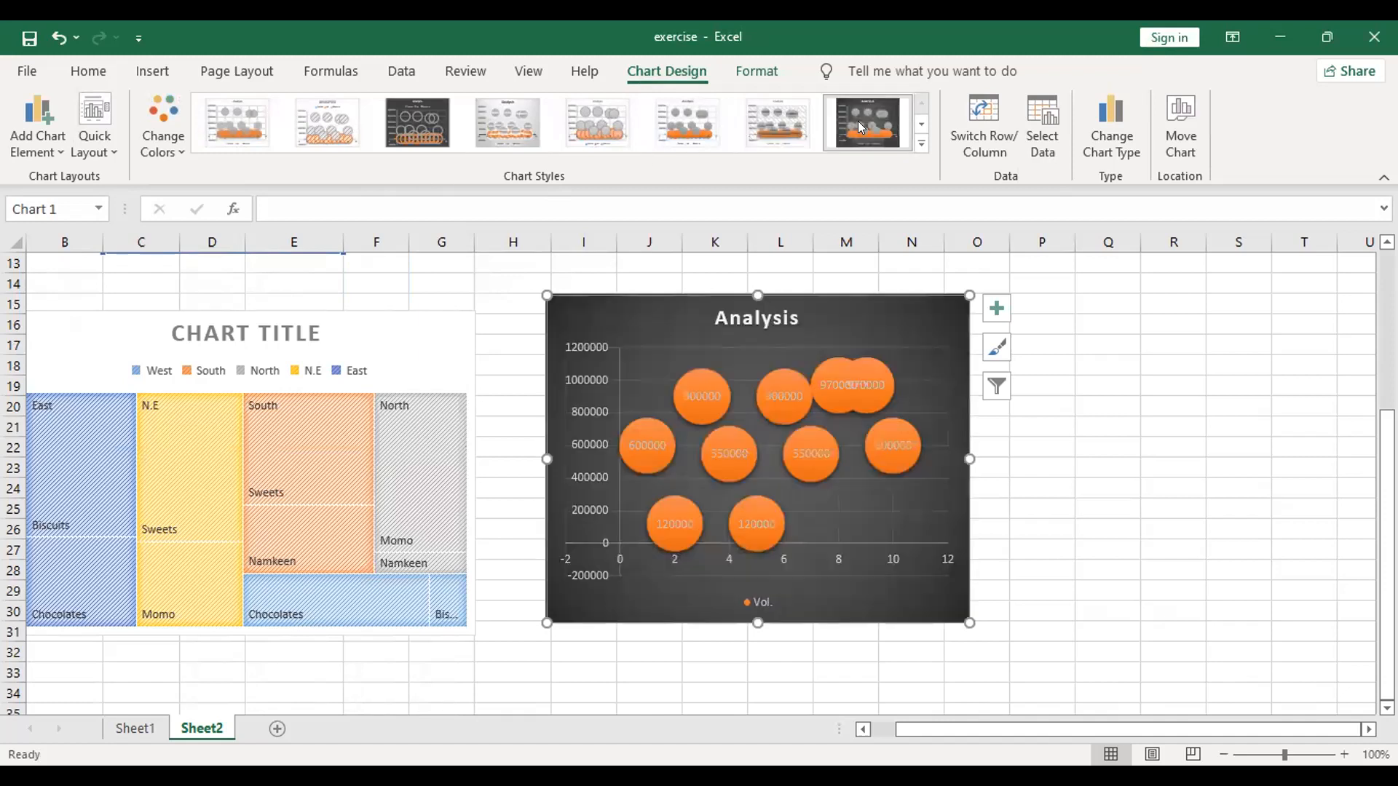
{"action": "left_click", "coordinate": [920, 147]}
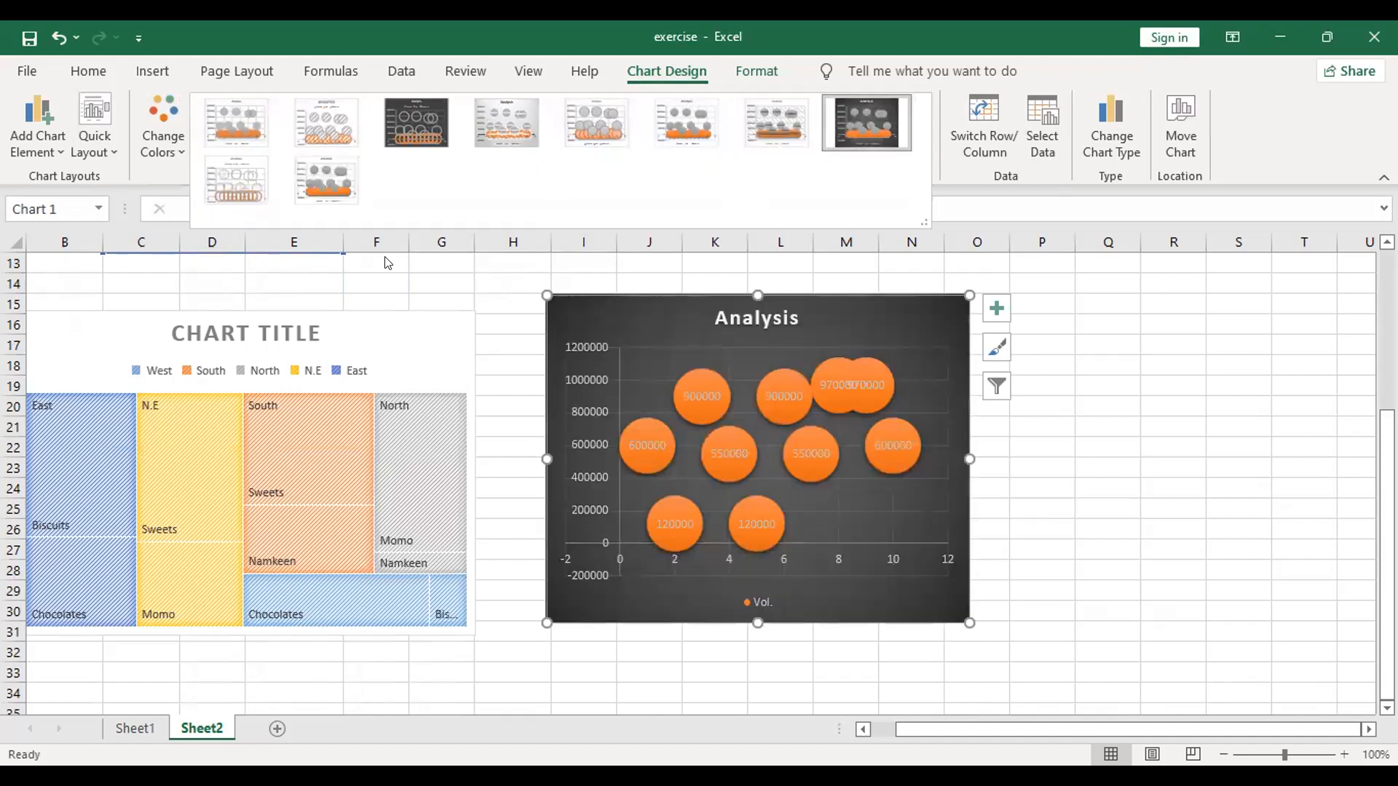
{"action": "left_click", "coordinate": [253, 186]}
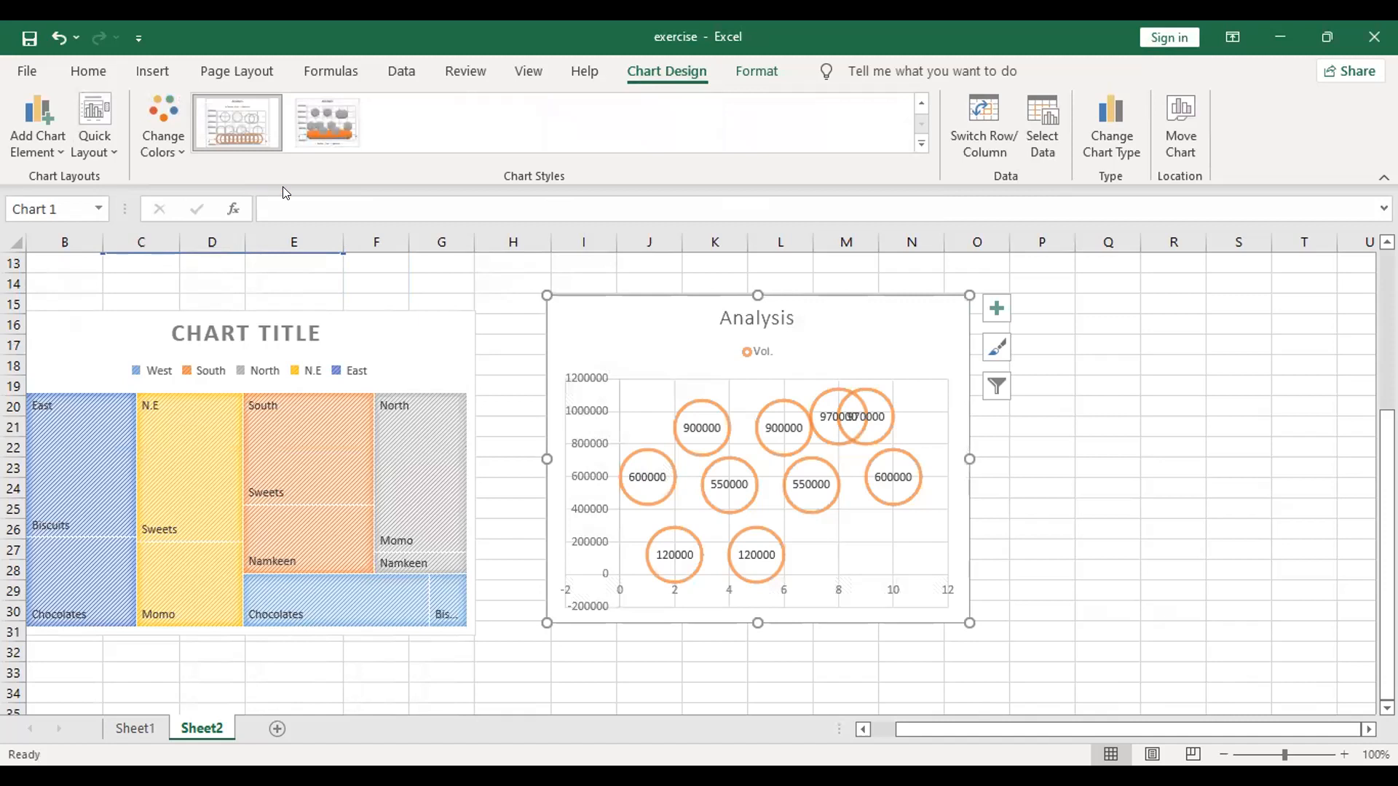
{"action": "left_click", "coordinate": [332, 127]}
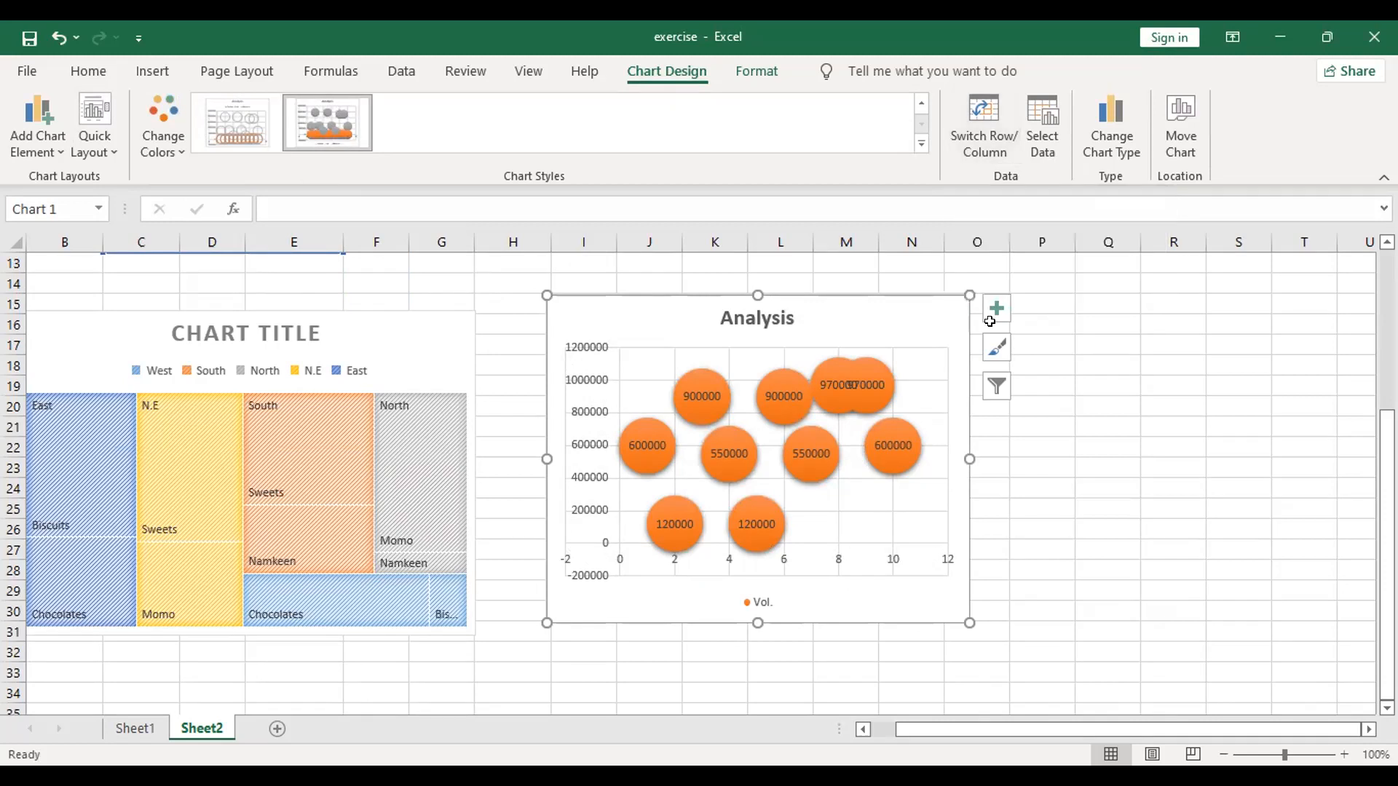
Step: Try the blue-background, grey gradient and pale-bubble styles on the chart, ending with the dark style with glowing outlined bubbles
{"action": "left_click", "coordinate": [997, 348]}
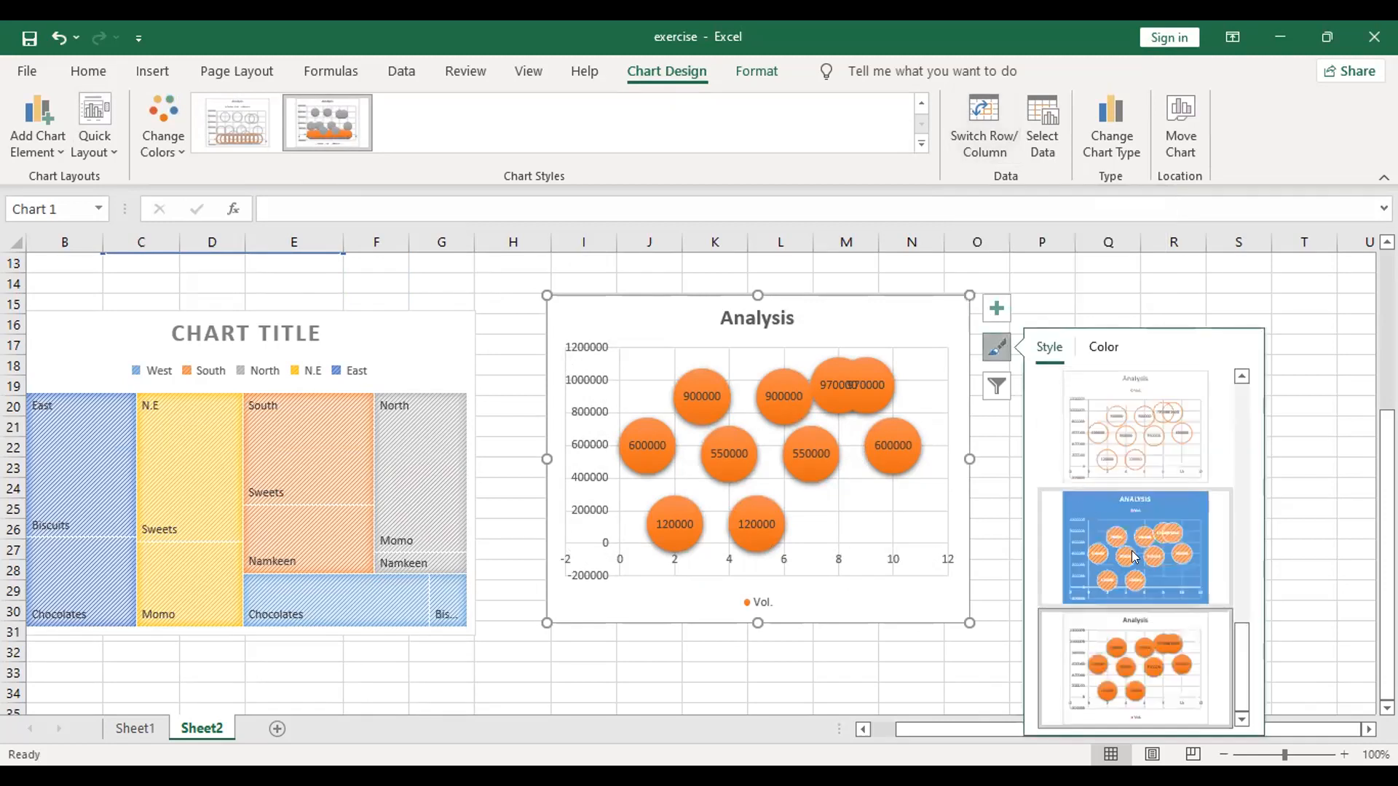
{"action": "left_click", "coordinate": [1146, 566]}
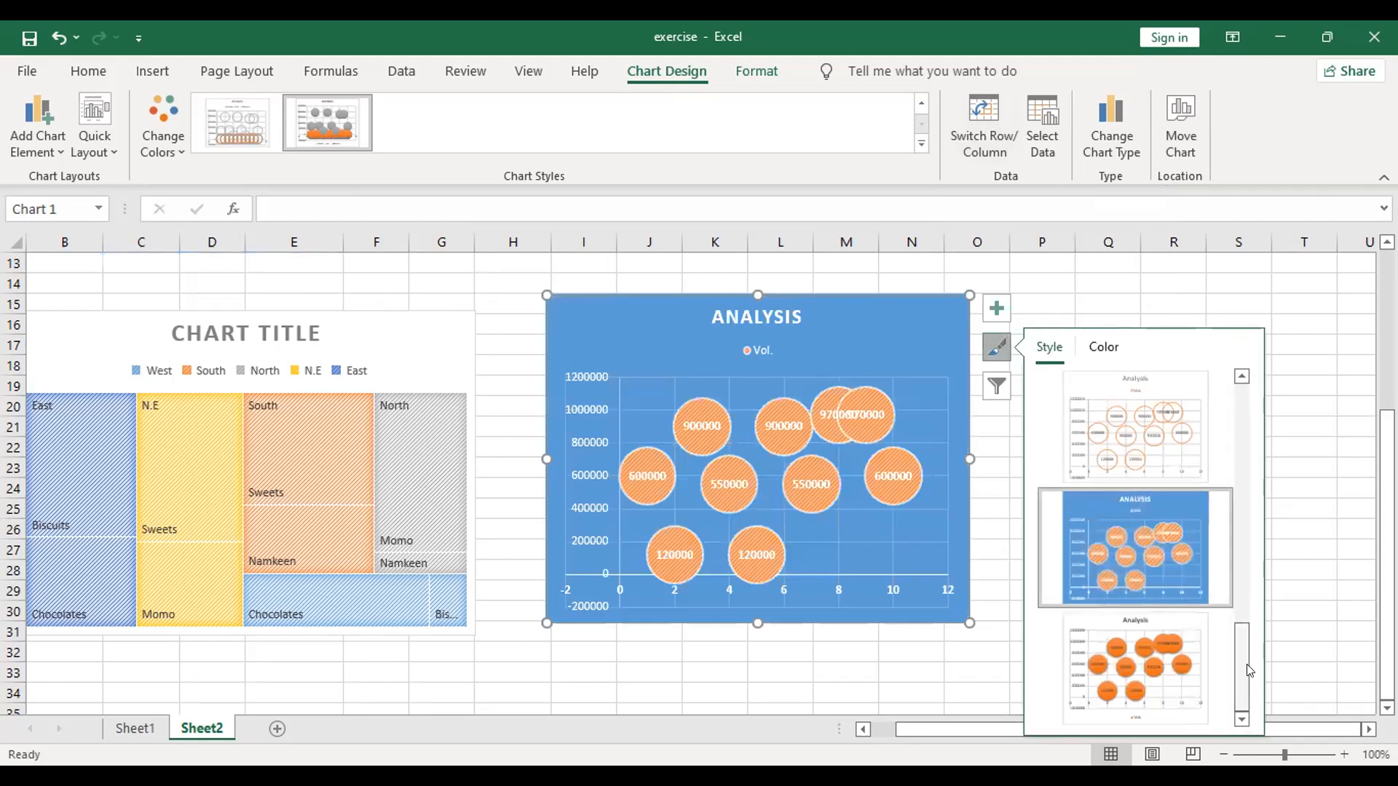
{"action": "left_click_drag", "start_coordinate": [1249, 683], "coordinate": [1242, 510]}
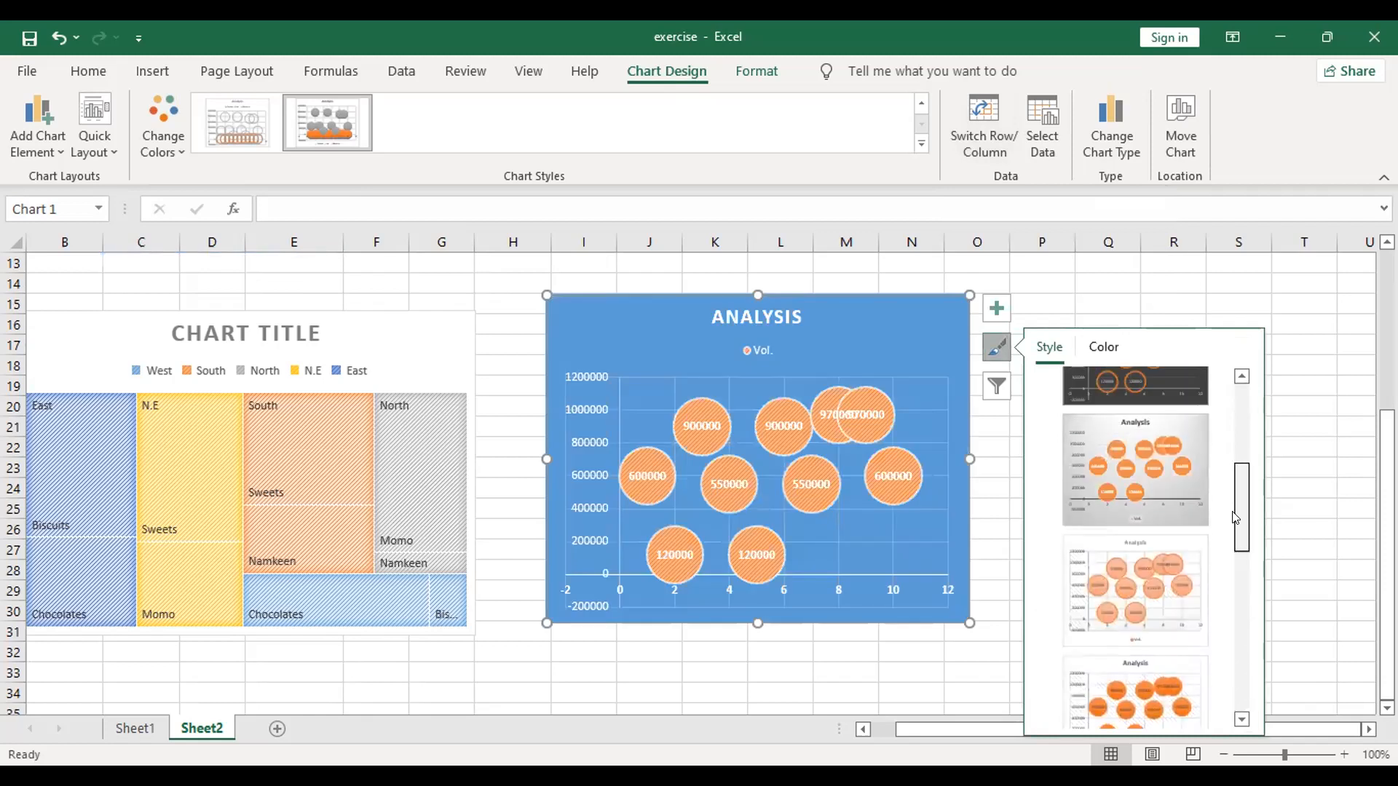
{"action": "left_click", "coordinate": [1149, 505]}
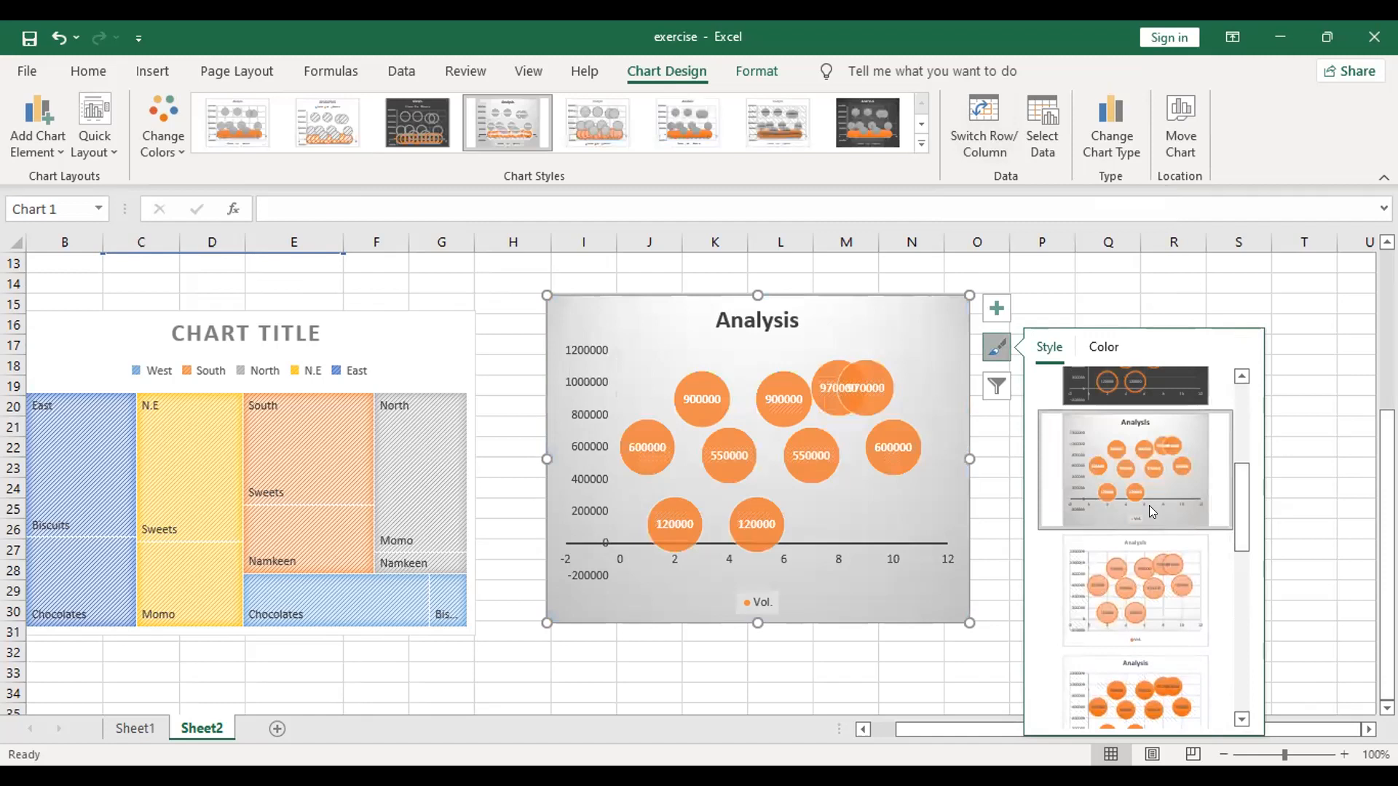
{"action": "left_click", "coordinate": [1139, 602]}
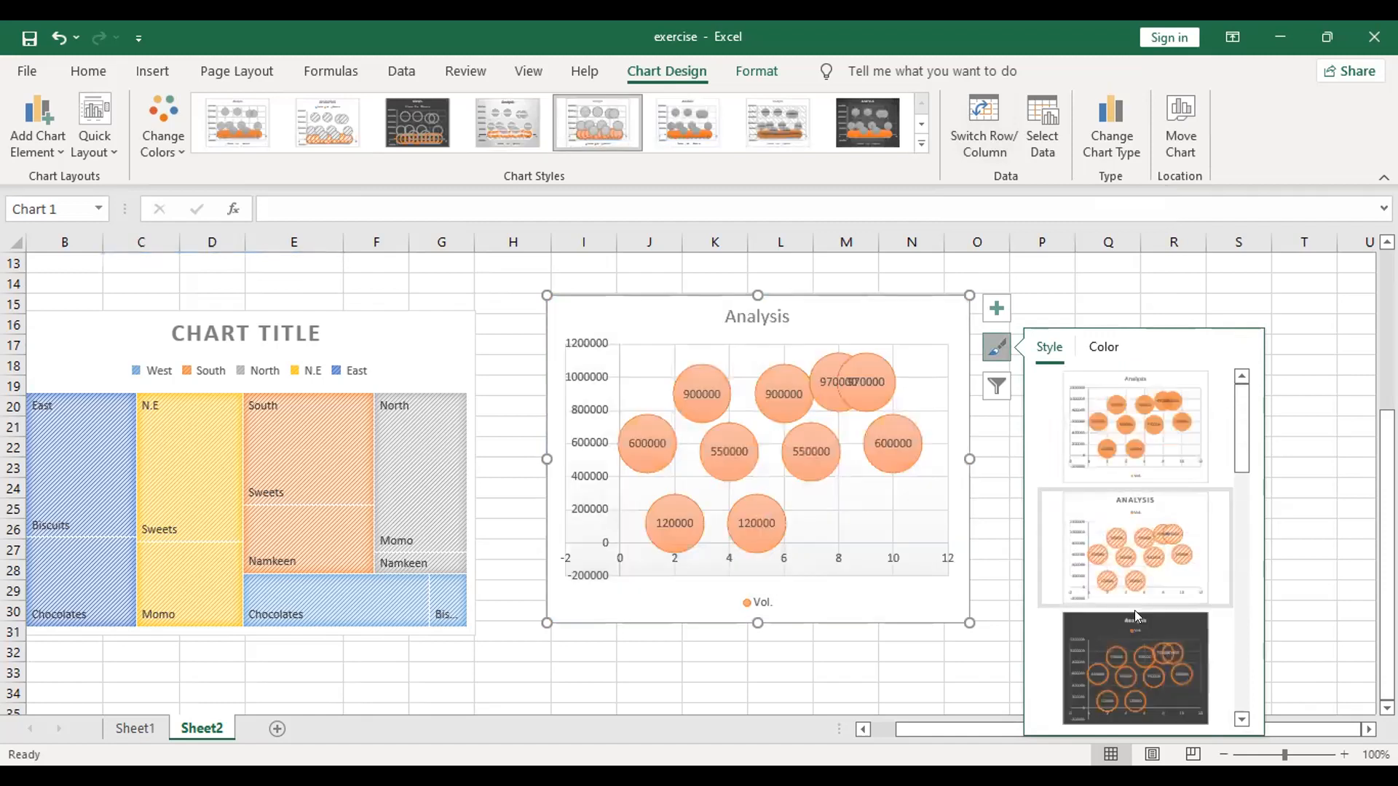
{"action": "left_click", "coordinate": [1146, 643]}
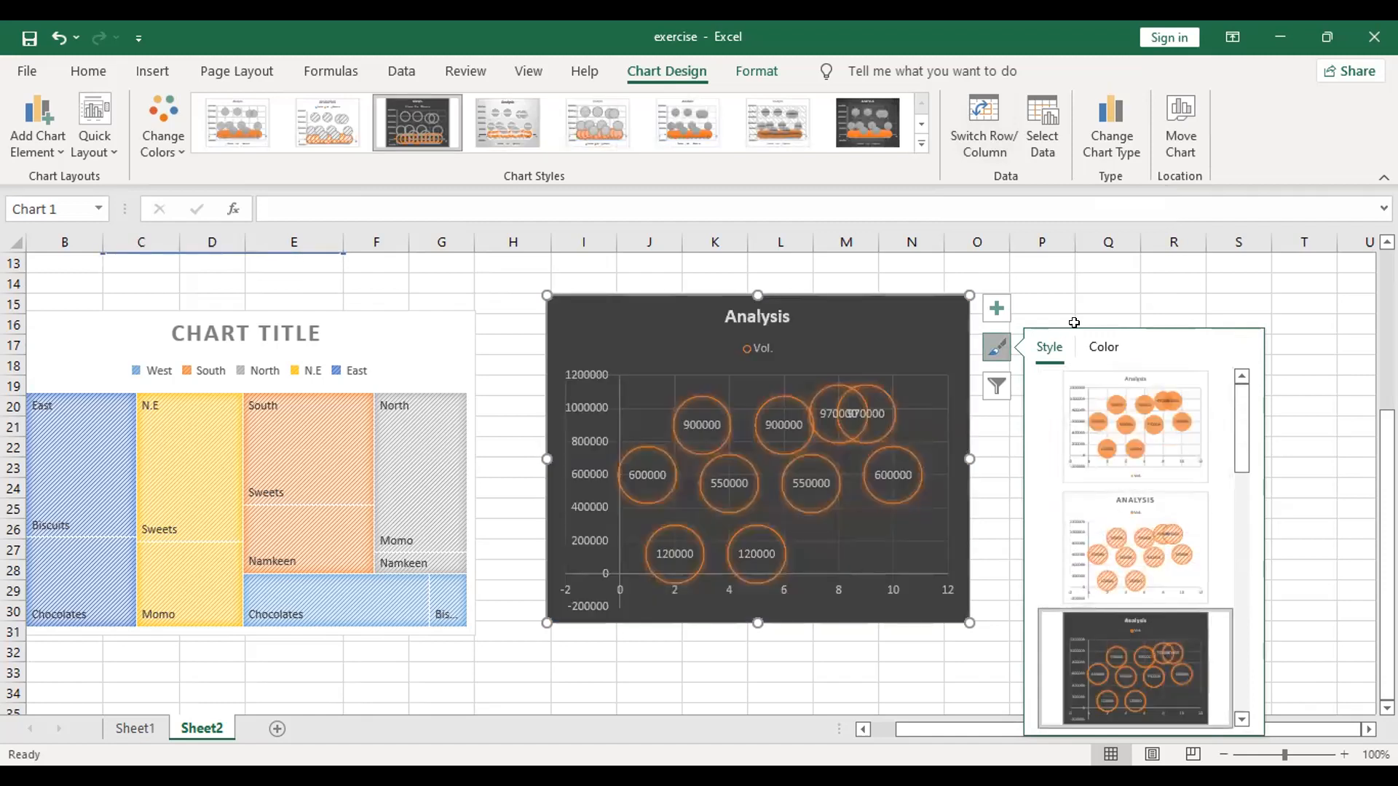
Step: Try several colour palettes on the bubble chart, settle on the light-to-dark grey monochromatic one, and apply the white style with hatched bubbles
{"action": "left_click", "coordinate": [1104, 348]}
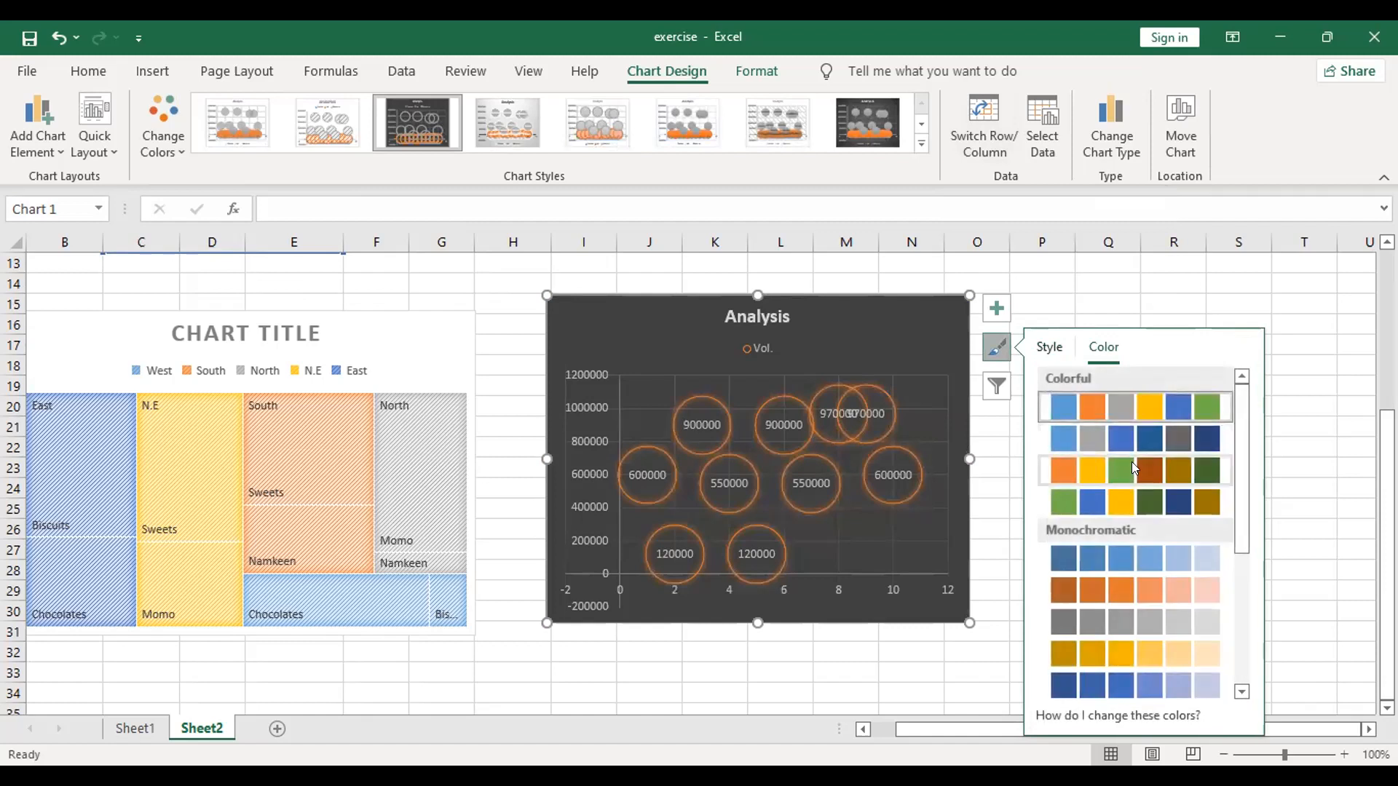
{"action": "left_click", "coordinate": [1127, 442]}
{"action": "left_click", "coordinate": [1184, 591]}
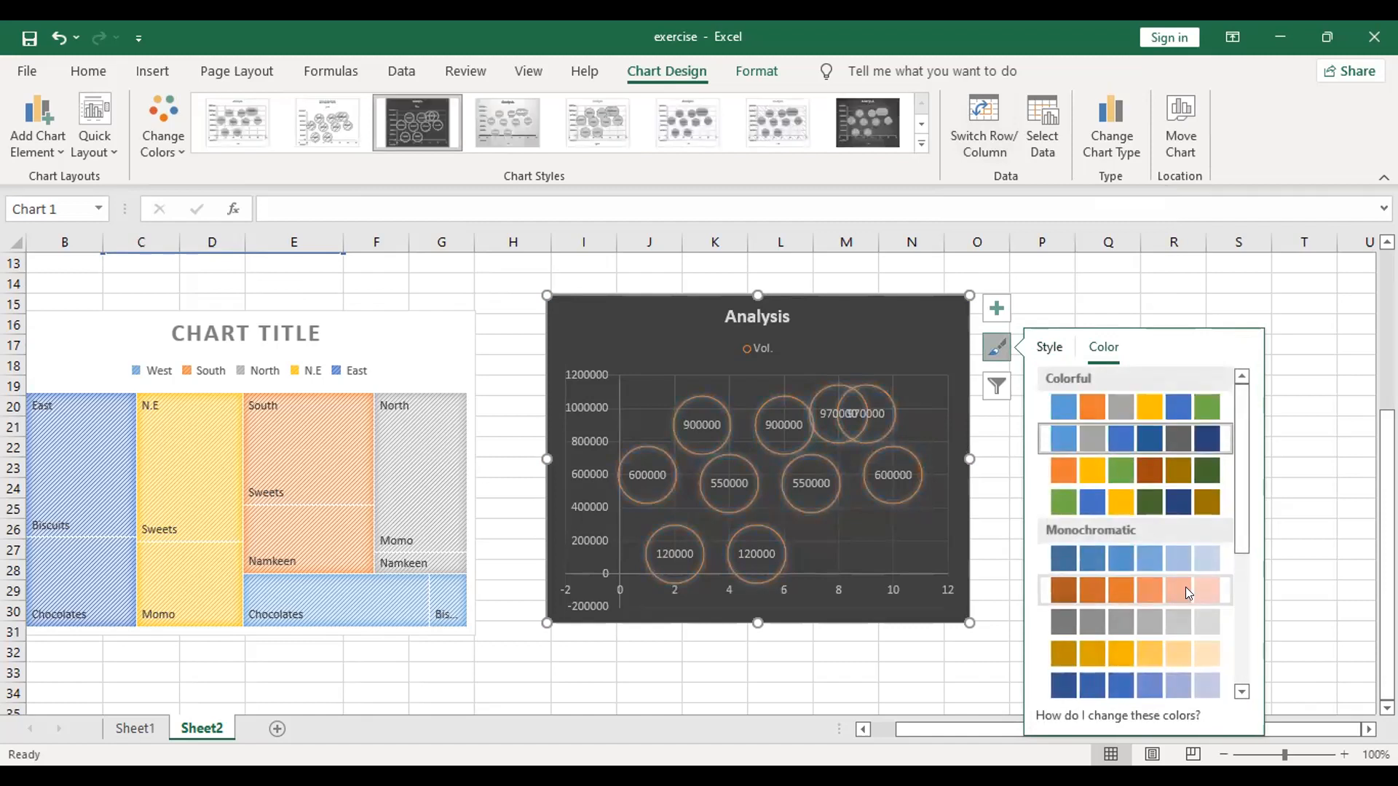
{"action": "left_click", "coordinate": [1149, 405]}
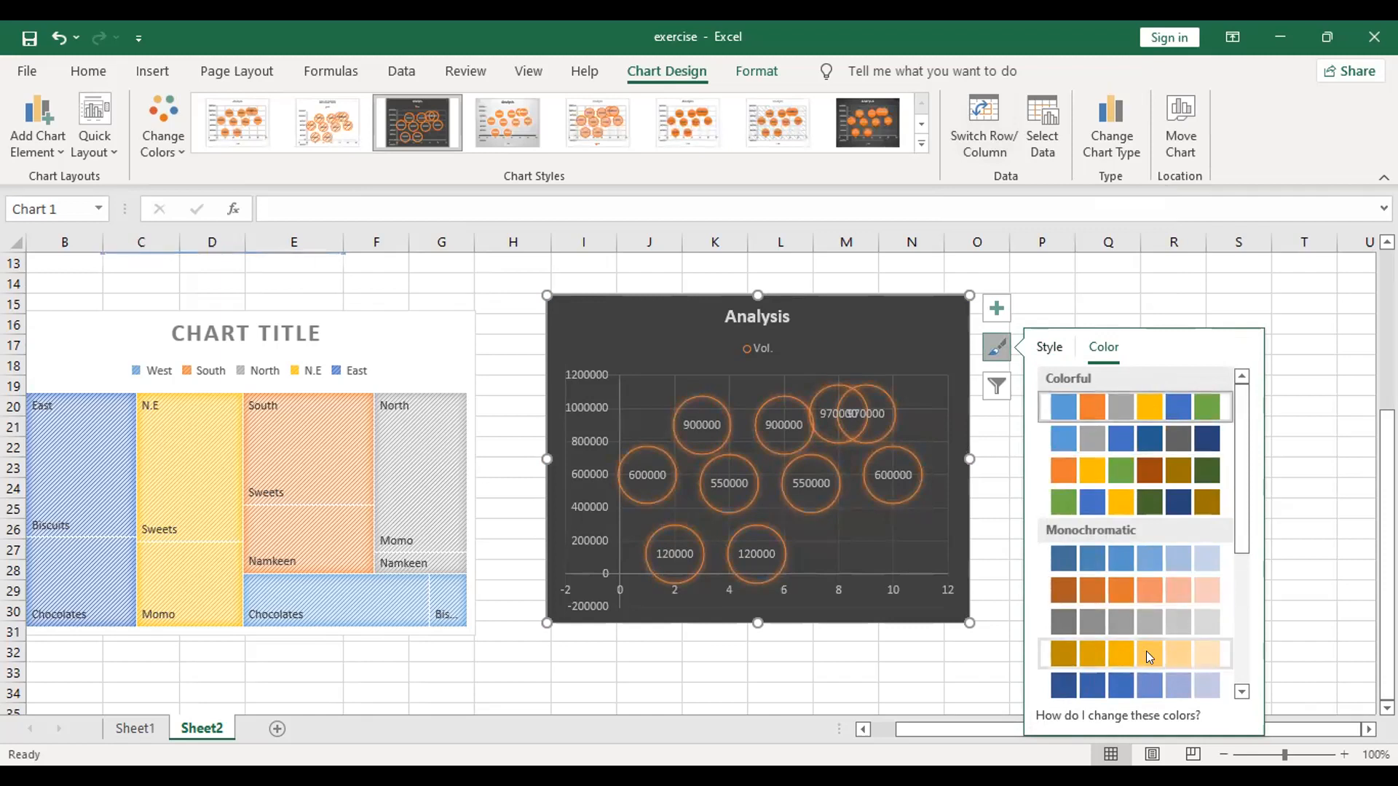
{"action": "scroll", "coordinate": [1146, 651], "scroll_direction": "down", "scroll_amount": 4}
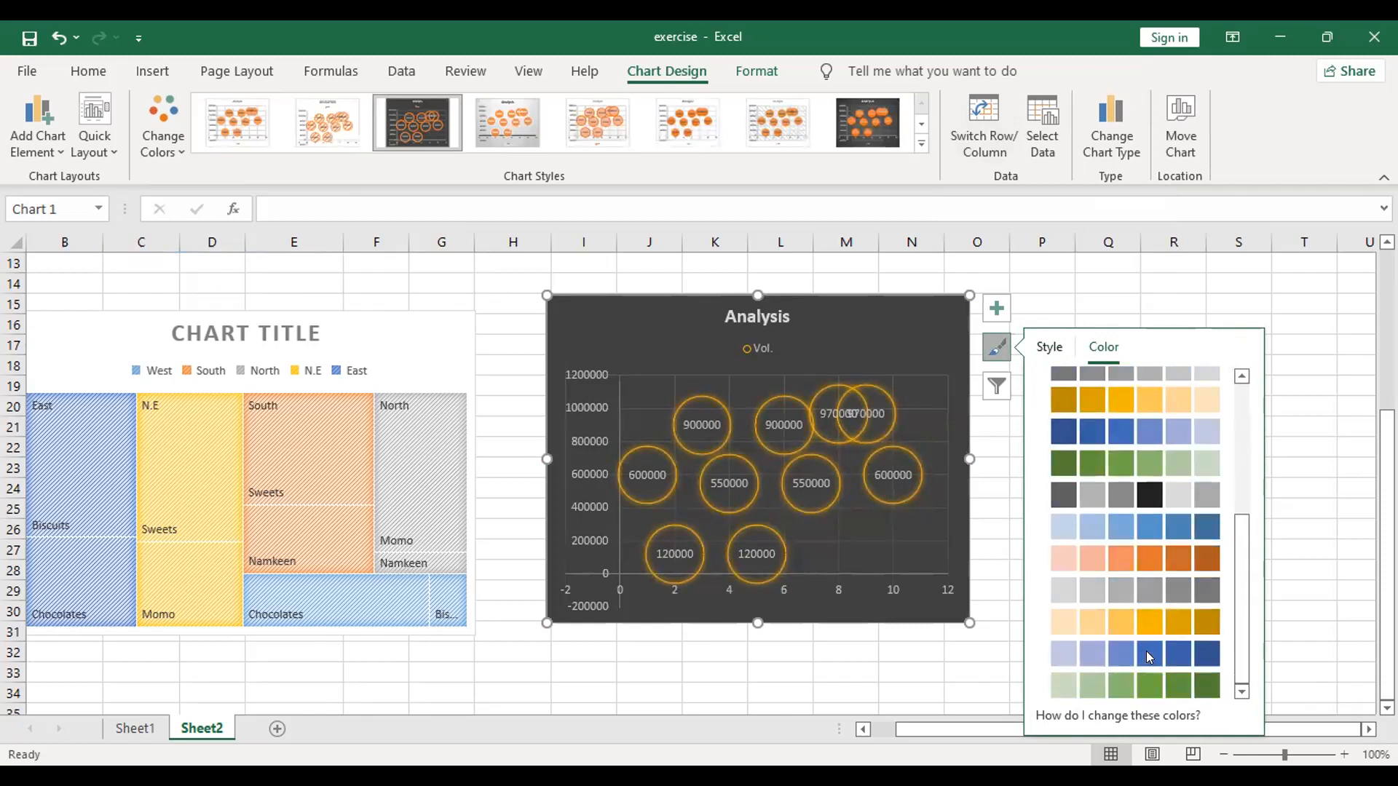
{"action": "left_click", "coordinate": [1128, 580]}
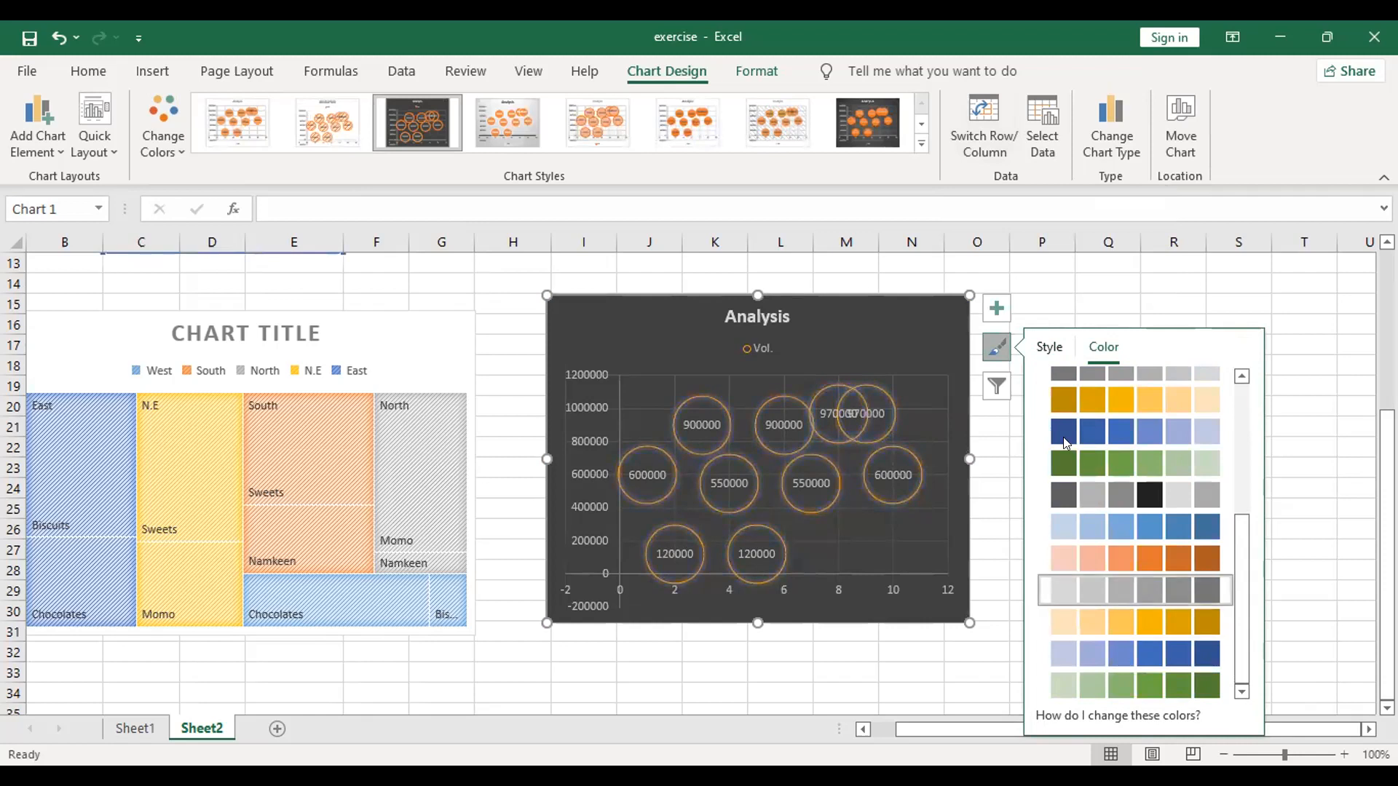
{"action": "left_click", "coordinate": [1049, 347]}
{"action": "left_click", "coordinate": [1102, 557]}
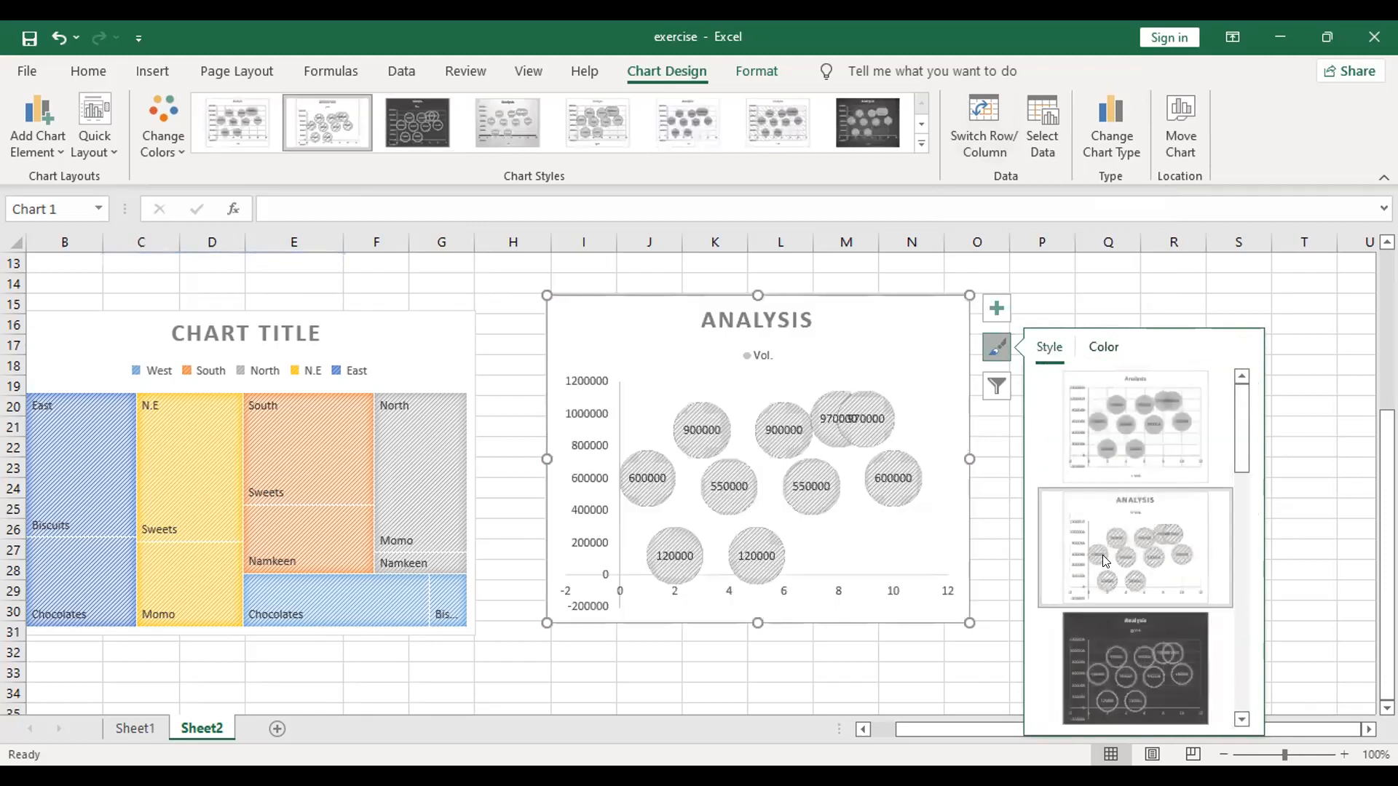
Step: Recolour the Analysis bubble chart with the light-to-dark blue monochromatic palette
{"action": "scroll", "coordinate": [1122, 553], "scroll_direction": "down", "scroll_amount": 2}
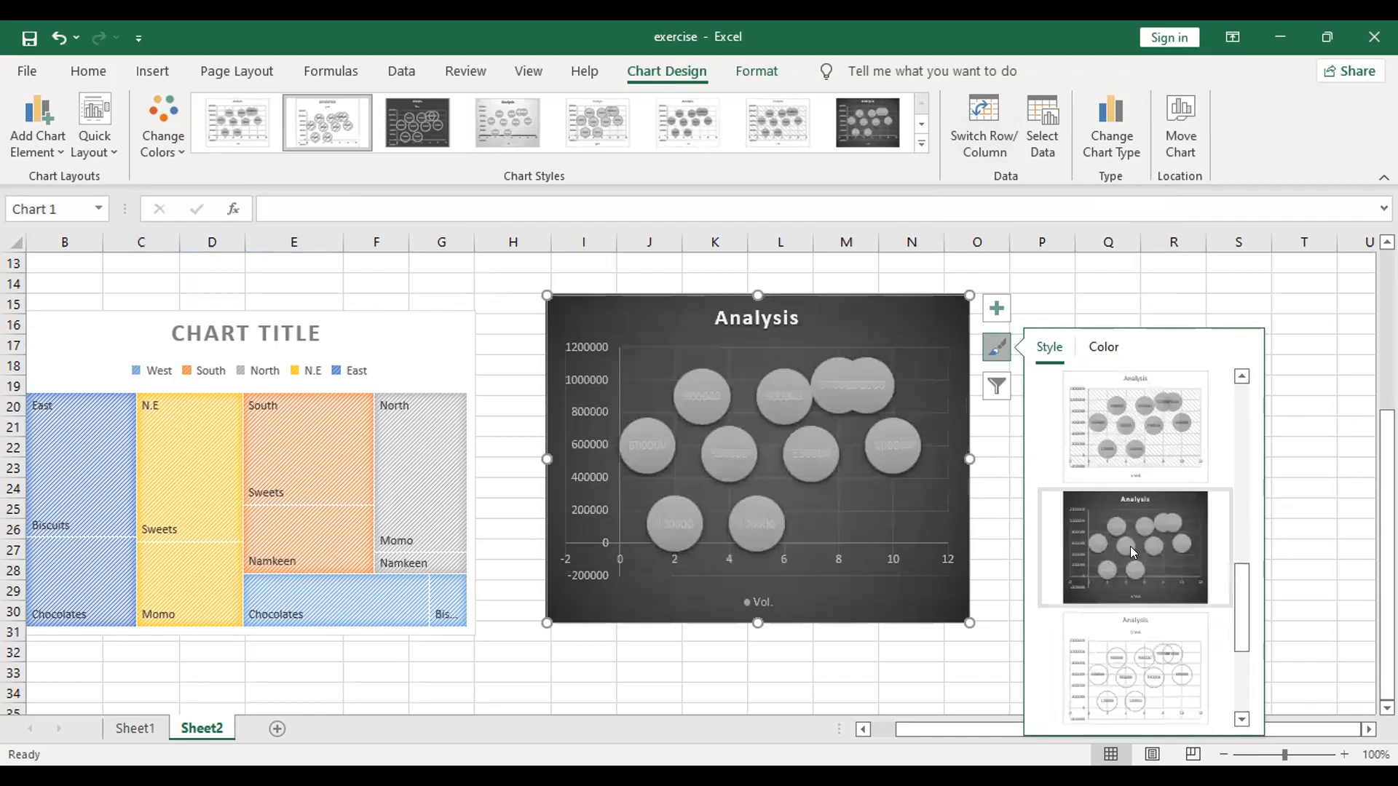
{"action": "left_click", "coordinate": [1101, 348]}
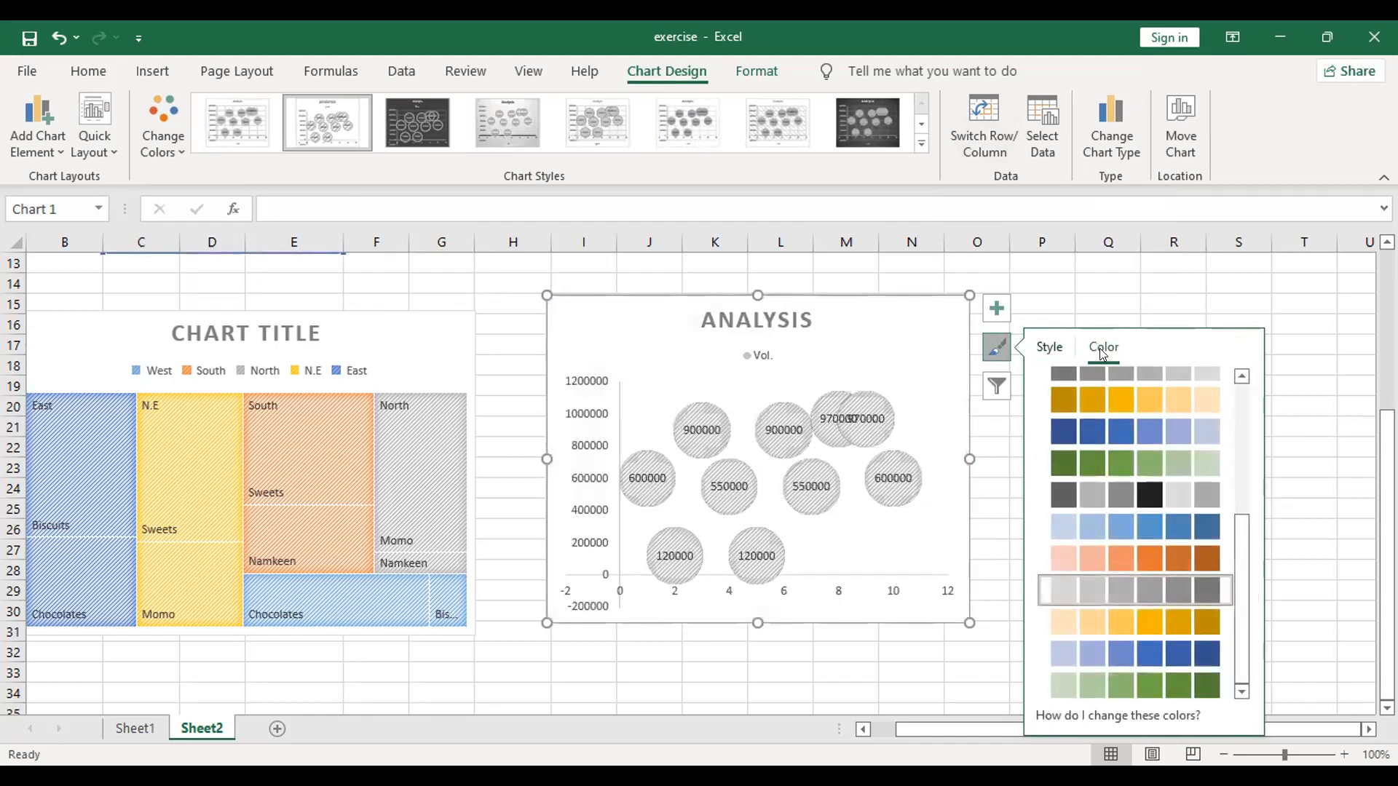
{"action": "left_click", "coordinate": [1148, 530]}
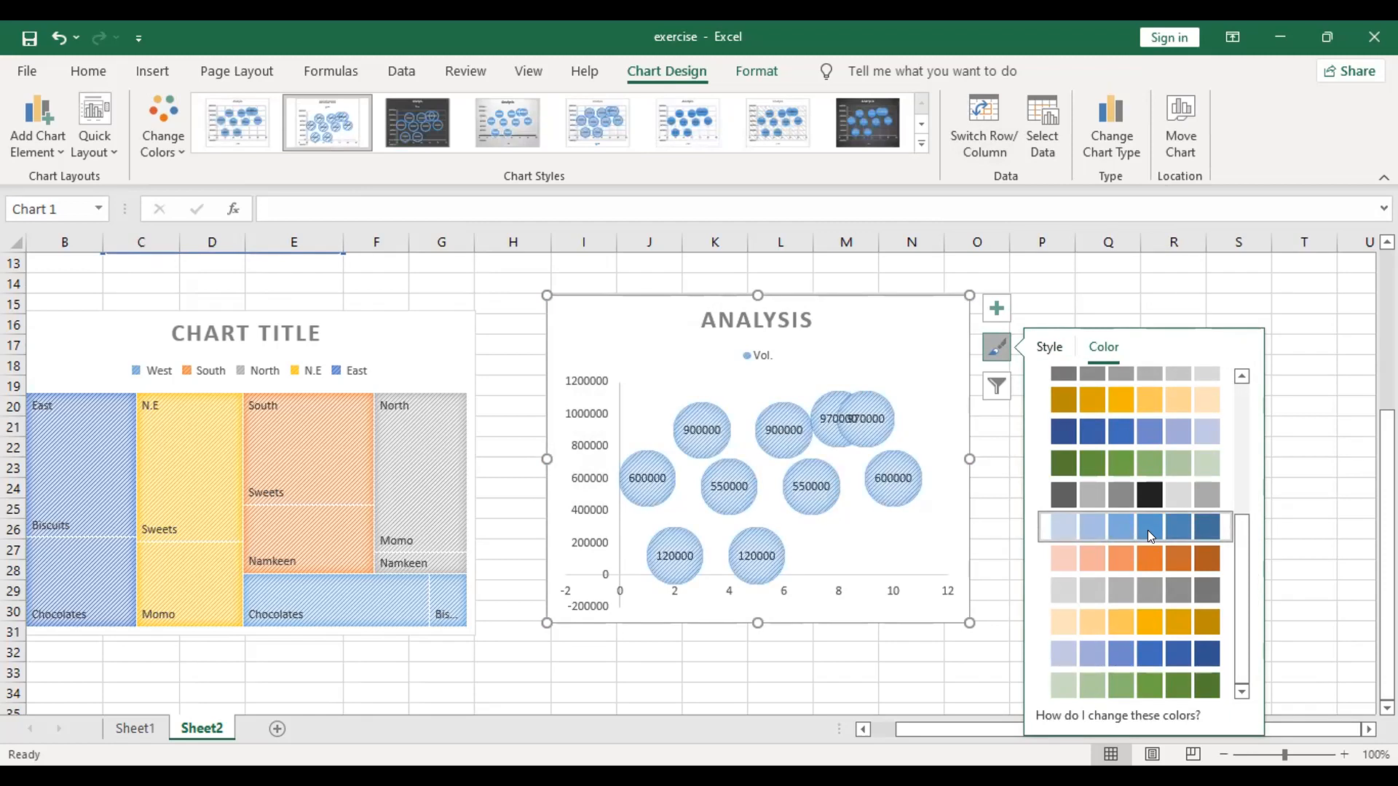
Step: Open the chart area formatting options and examine the effects available, including the 3-D Format bevel, depth, contour, material and lighting settings
{"action": "right_click", "coordinate": [956, 544]}
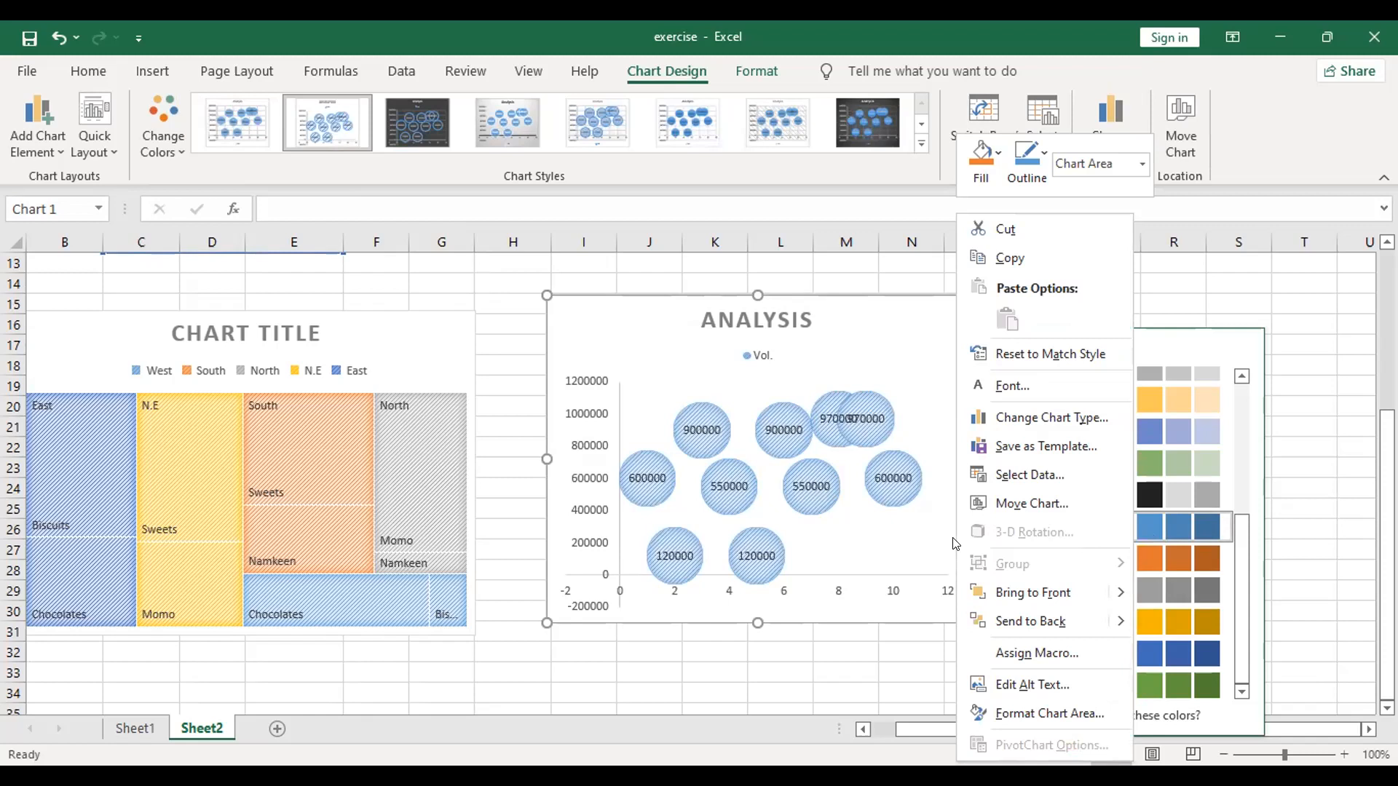
{"action": "left_click", "coordinate": [1037, 715]}
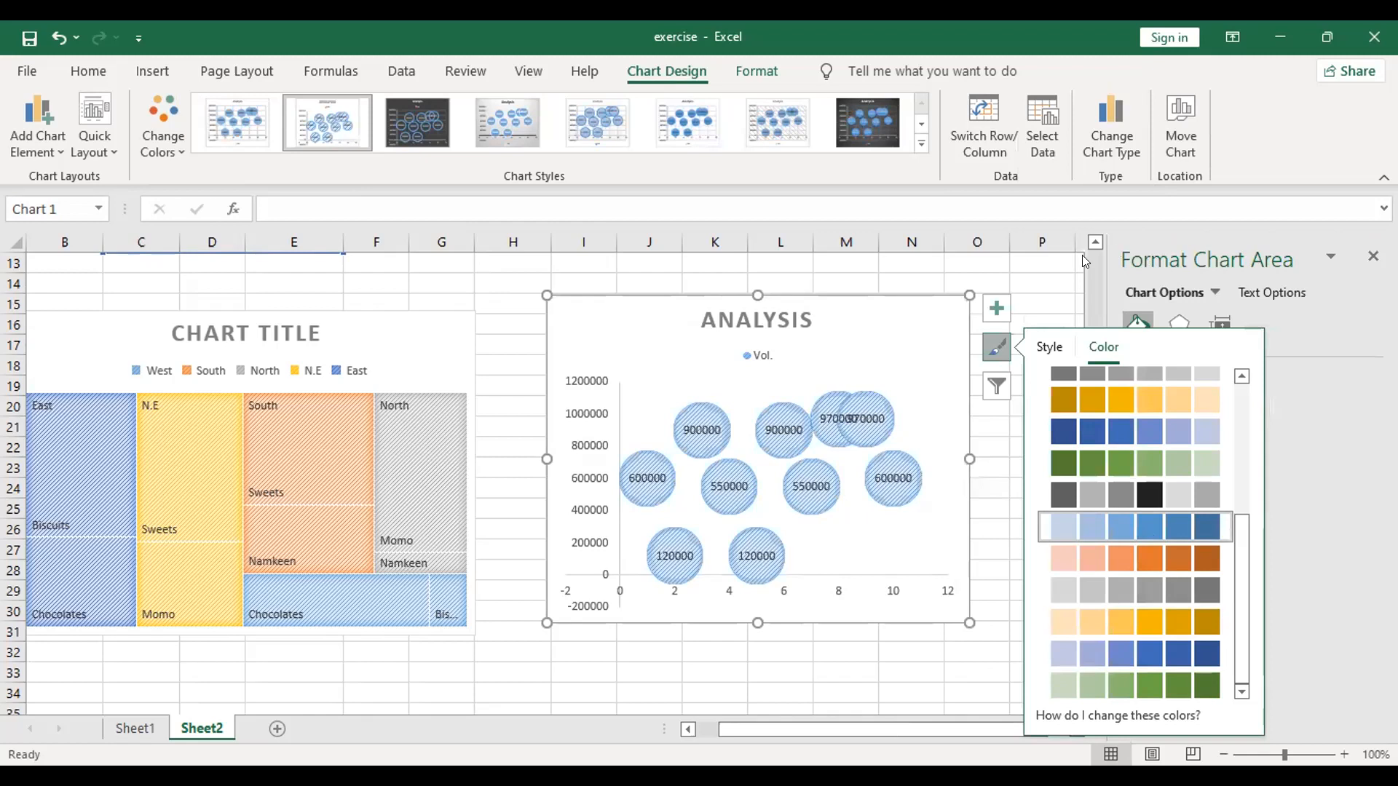
{"action": "left_click", "coordinate": [1052, 281]}
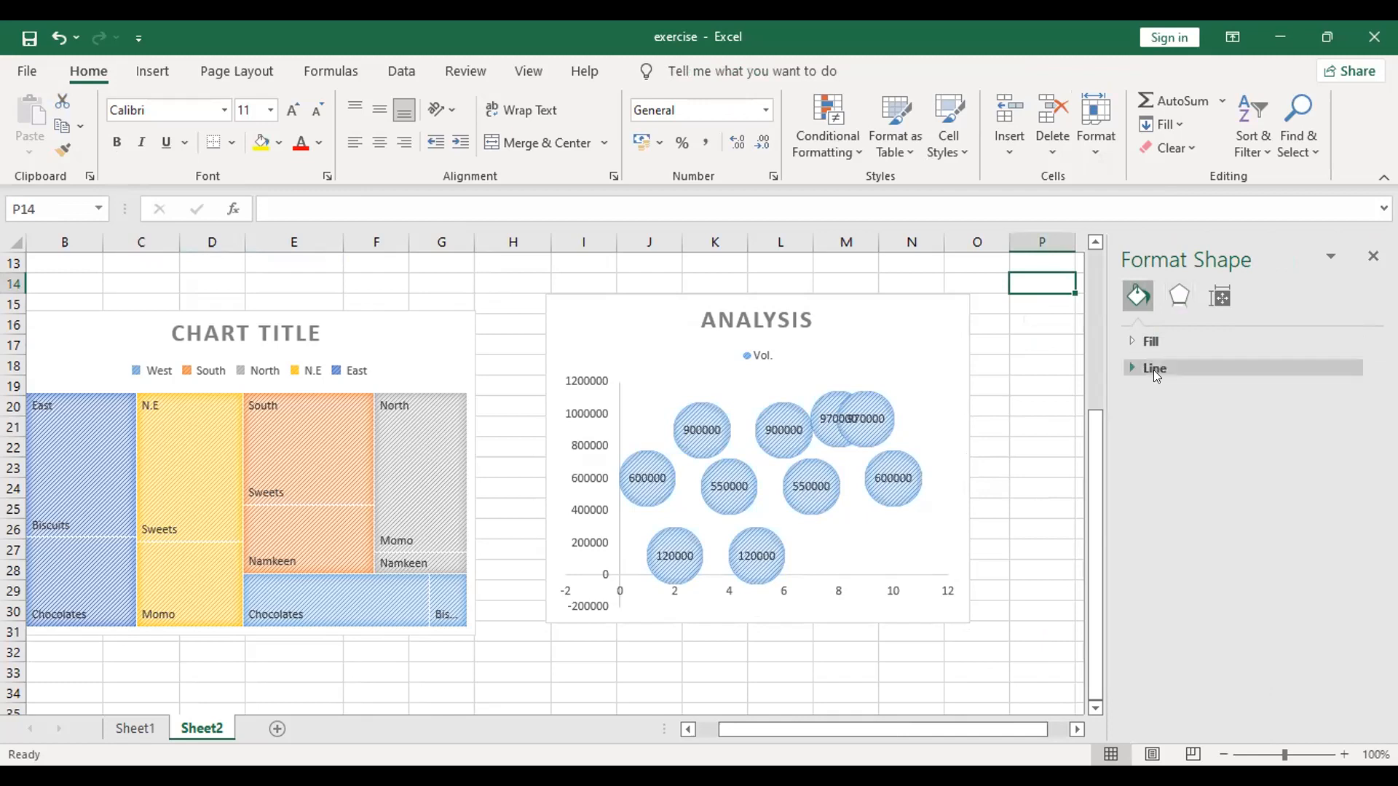
{"action": "left_click", "coordinate": [1179, 294]}
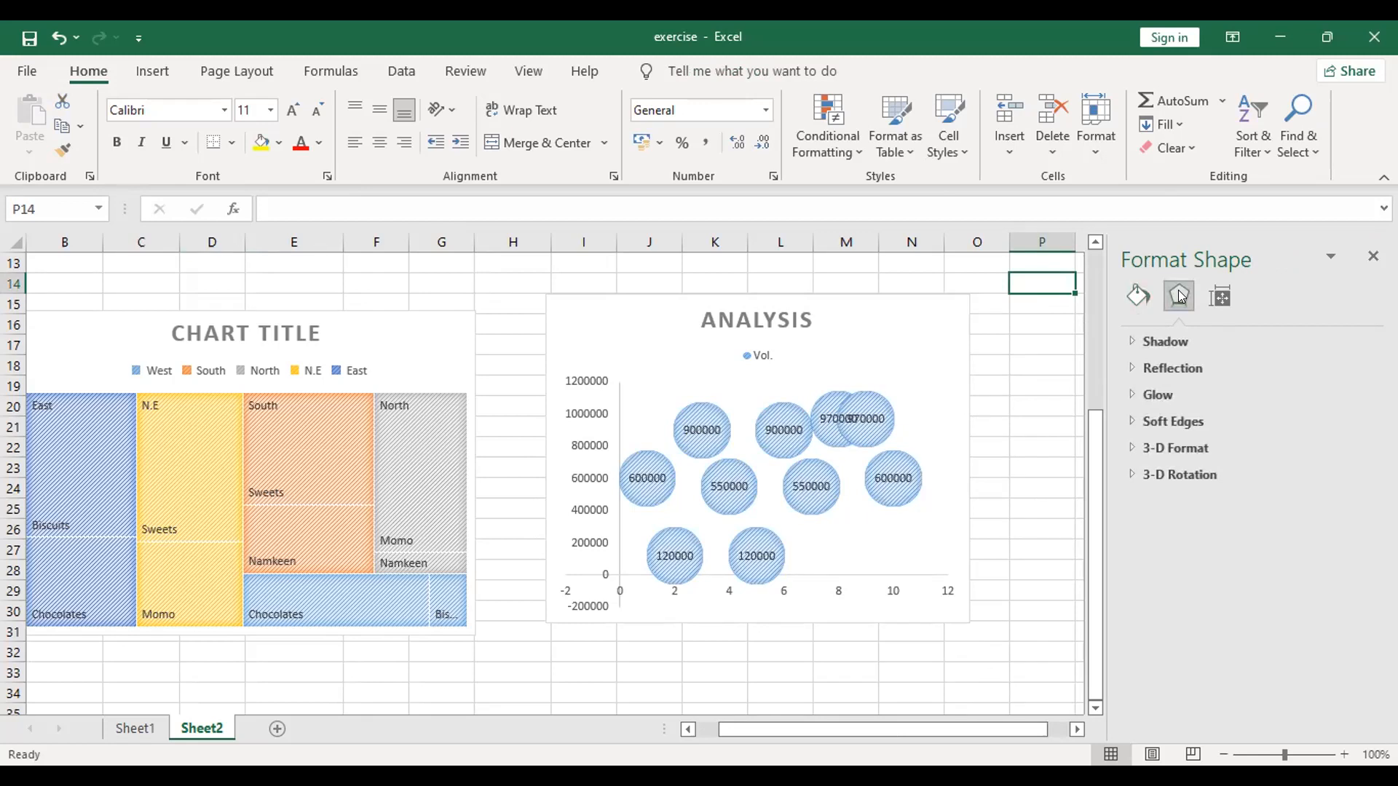
{"action": "left_click", "coordinate": [1197, 451]}
{"action": "scroll", "coordinate": [1149, 511], "scroll_direction": "down", "scroll_amount": 1}
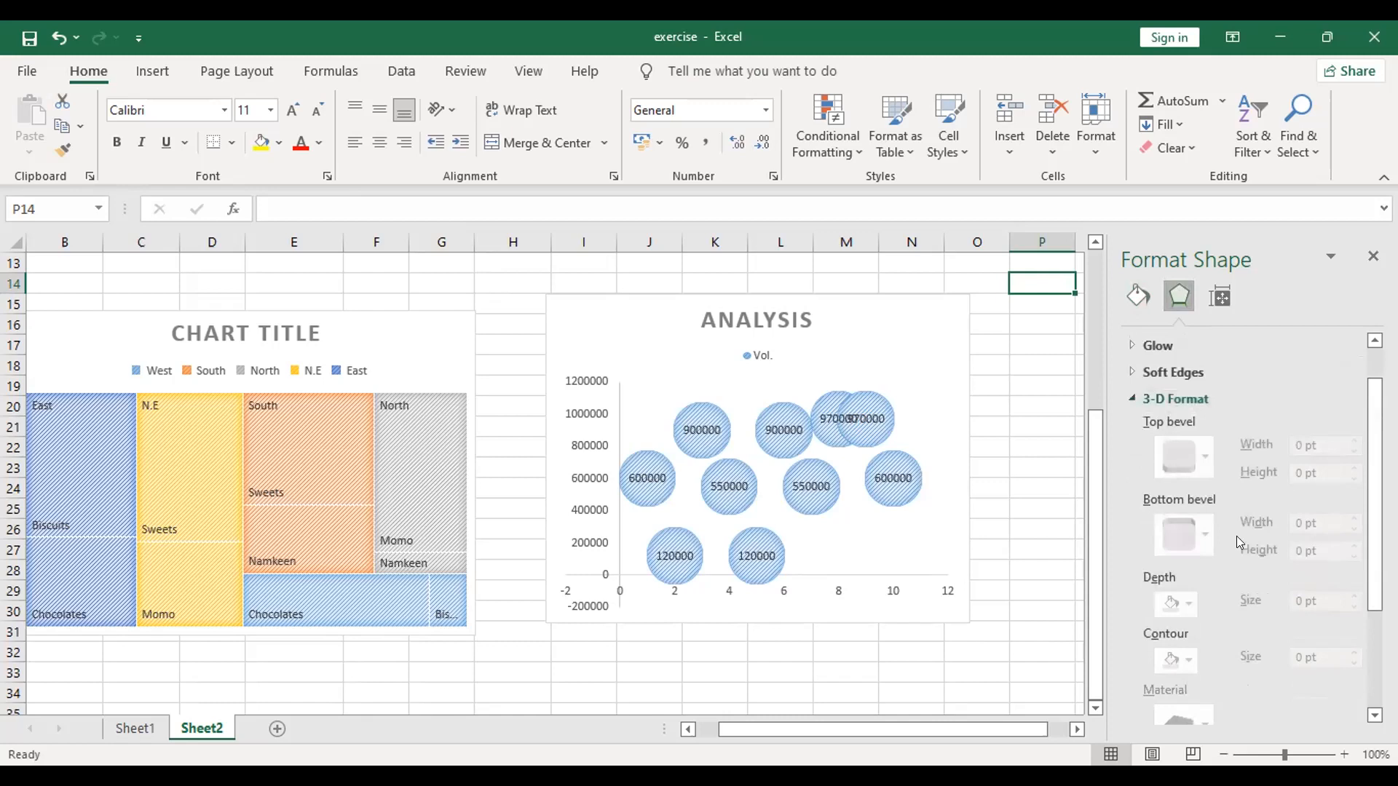
{"action": "scroll", "coordinate": [1252, 606], "scroll_direction": "down", "scroll_amount": 2}
{"action": "scroll", "coordinate": [1254, 610], "scroll_direction": "down", "scroll_amount": 1}
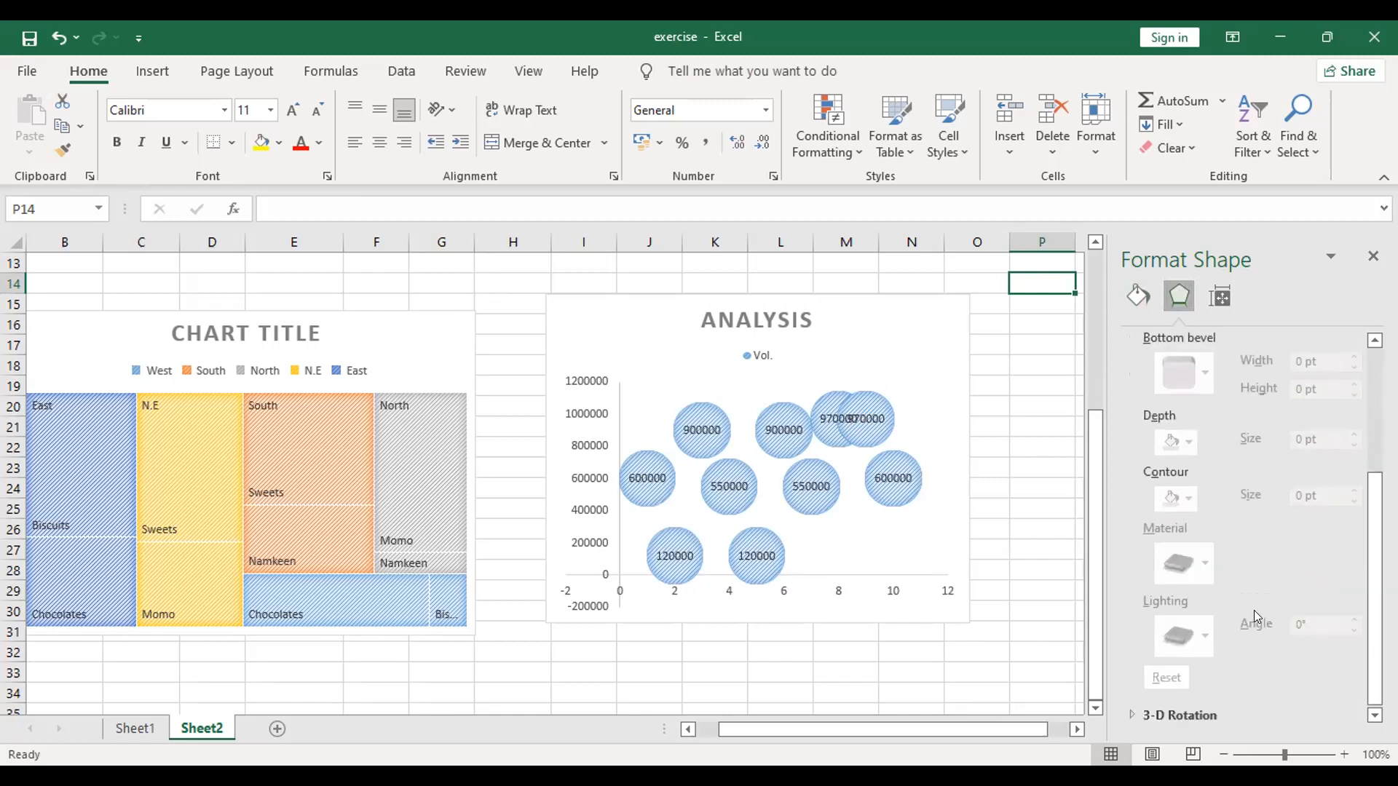
{"action": "scroll", "coordinate": [1253, 610], "scroll_direction": "up", "scroll_amount": 4}
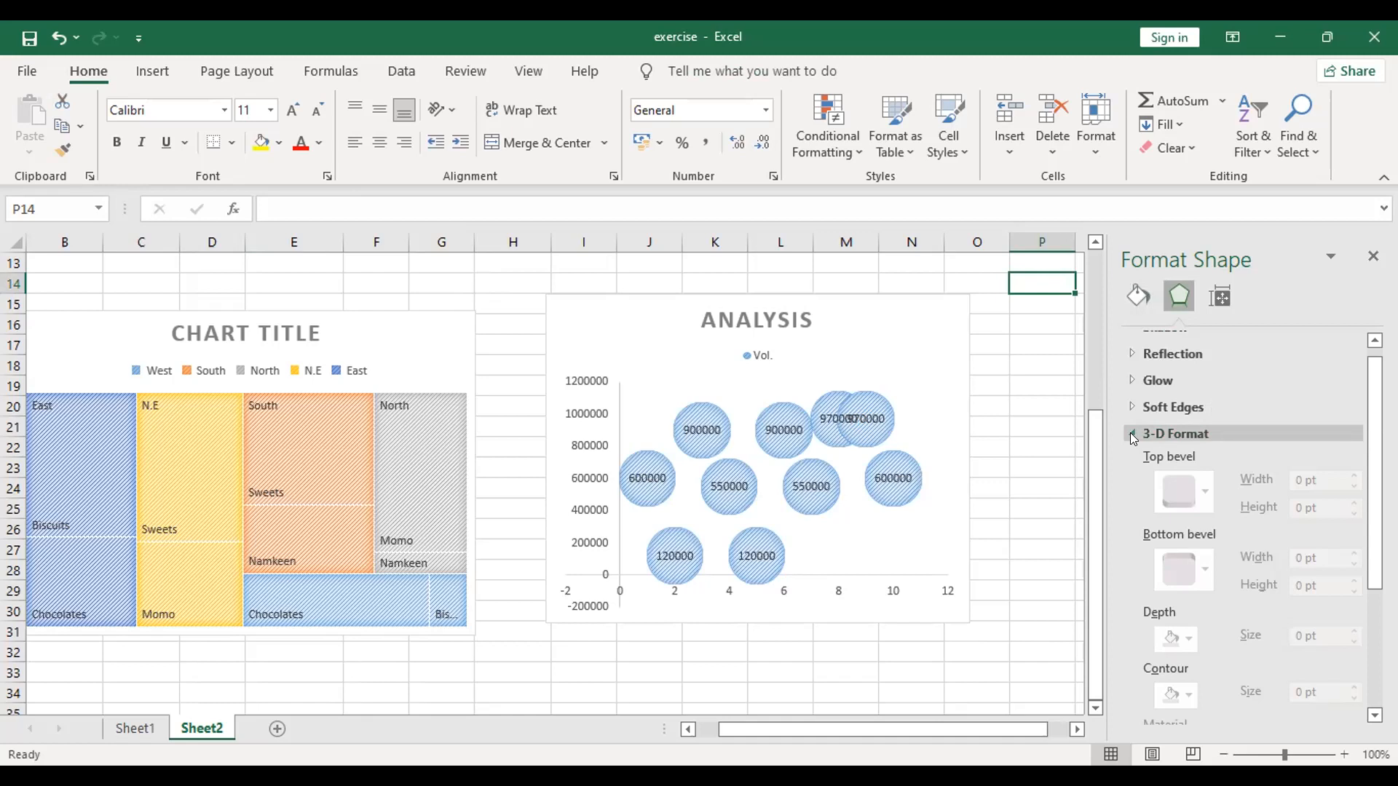
{"action": "left_click", "coordinate": [924, 364]}
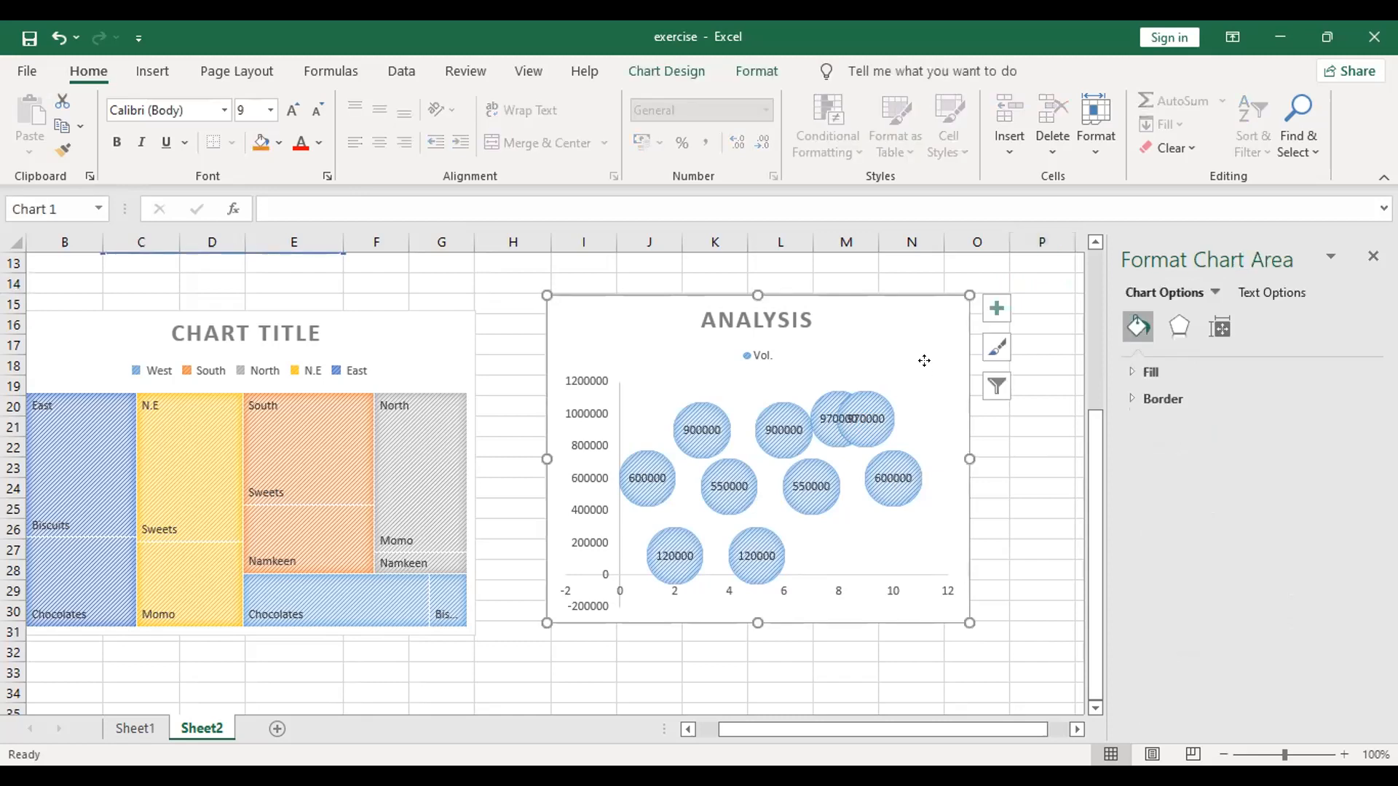
{"action": "right_click", "coordinate": [928, 367]}
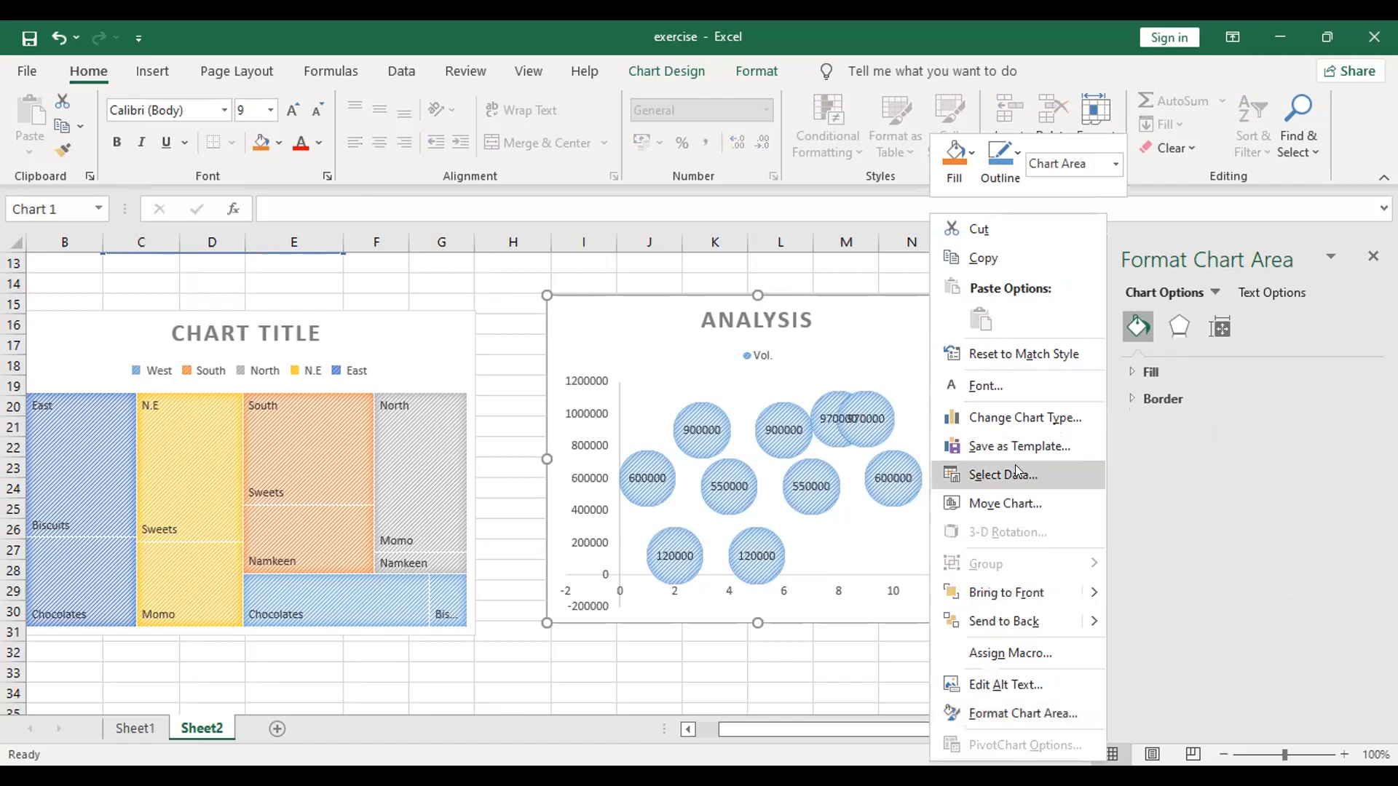
{"action": "left_click", "coordinate": [1026, 440]}
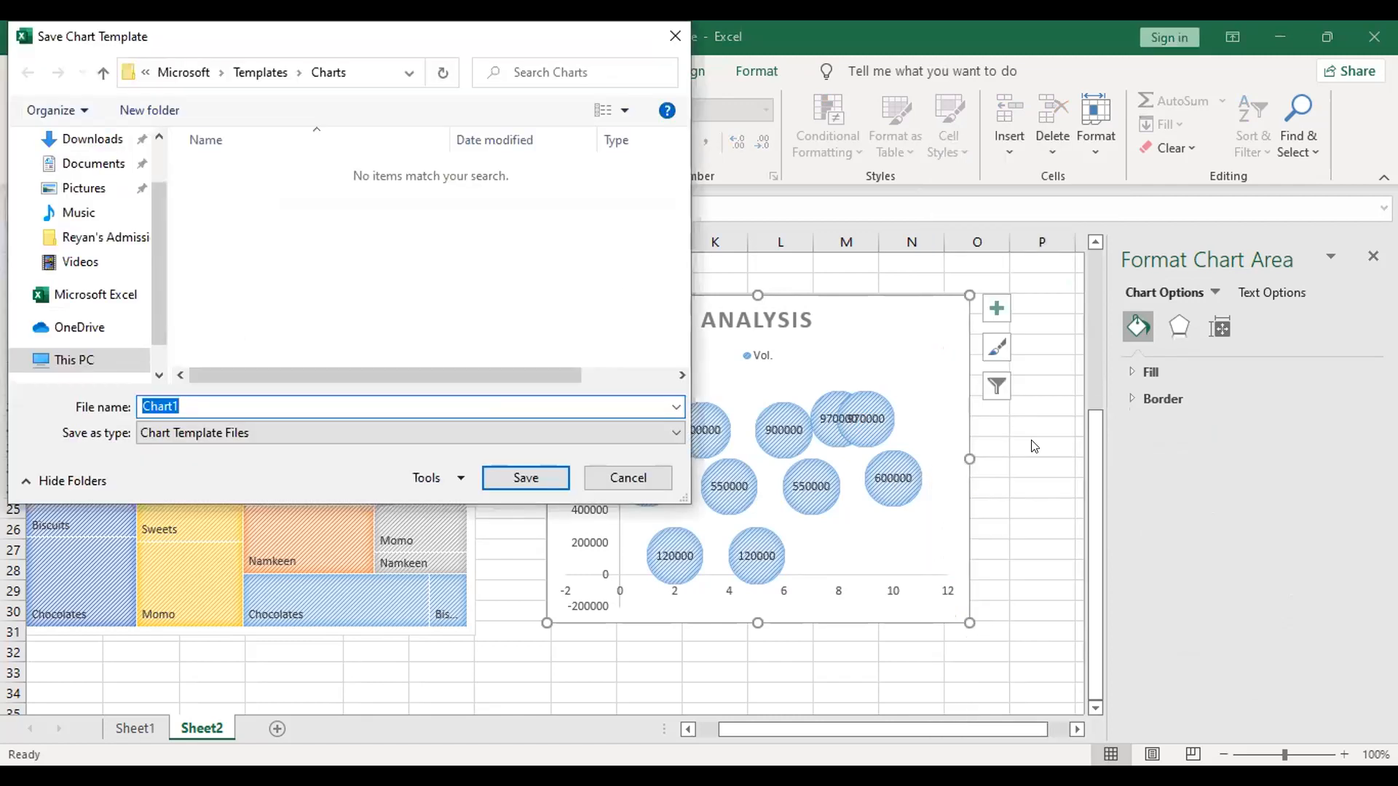
{"action": "left_click_drag", "start_coordinate": [159, 231], "coordinate": [161, 154]}
{"action": "left_click", "coordinate": [58, 186]}
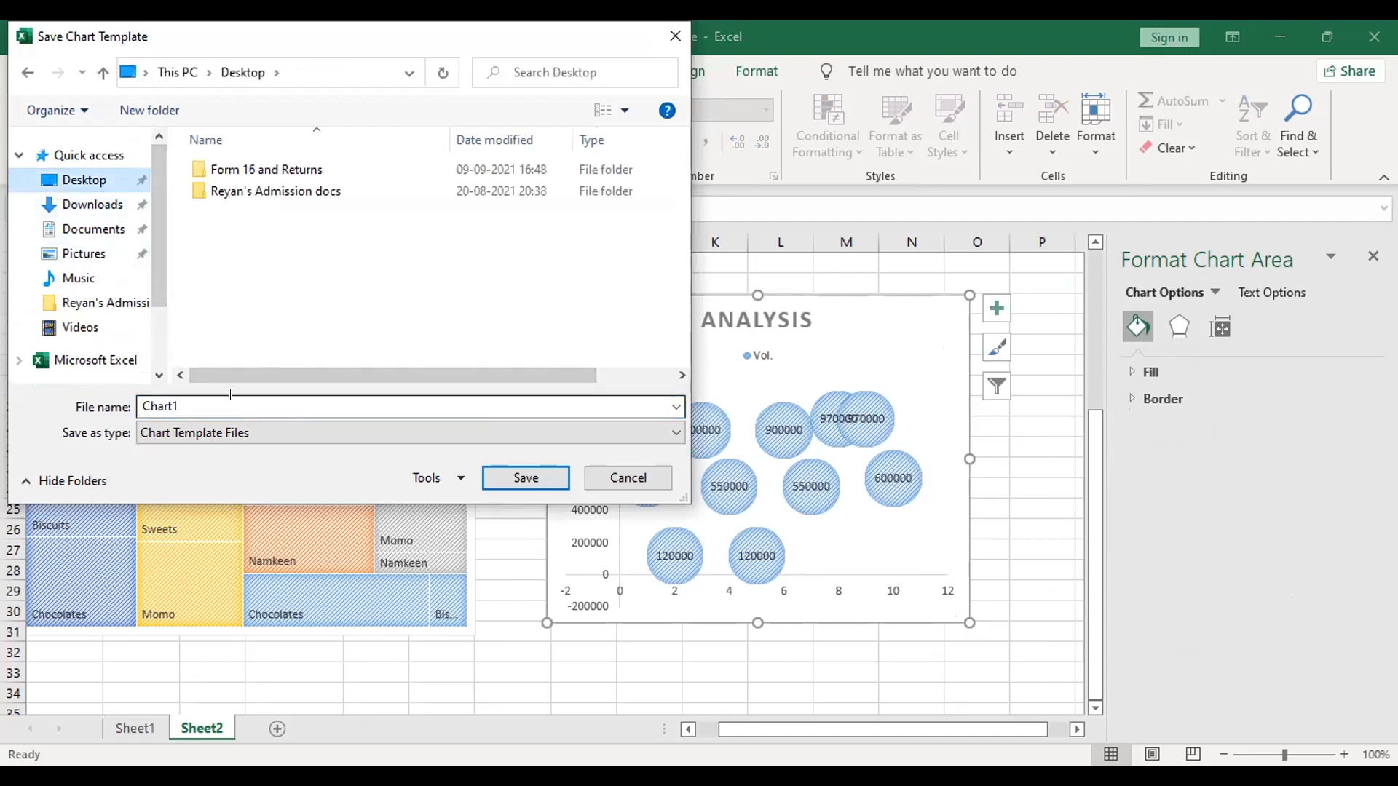
{"action": "left_click", "coordinate": [614, 470]}
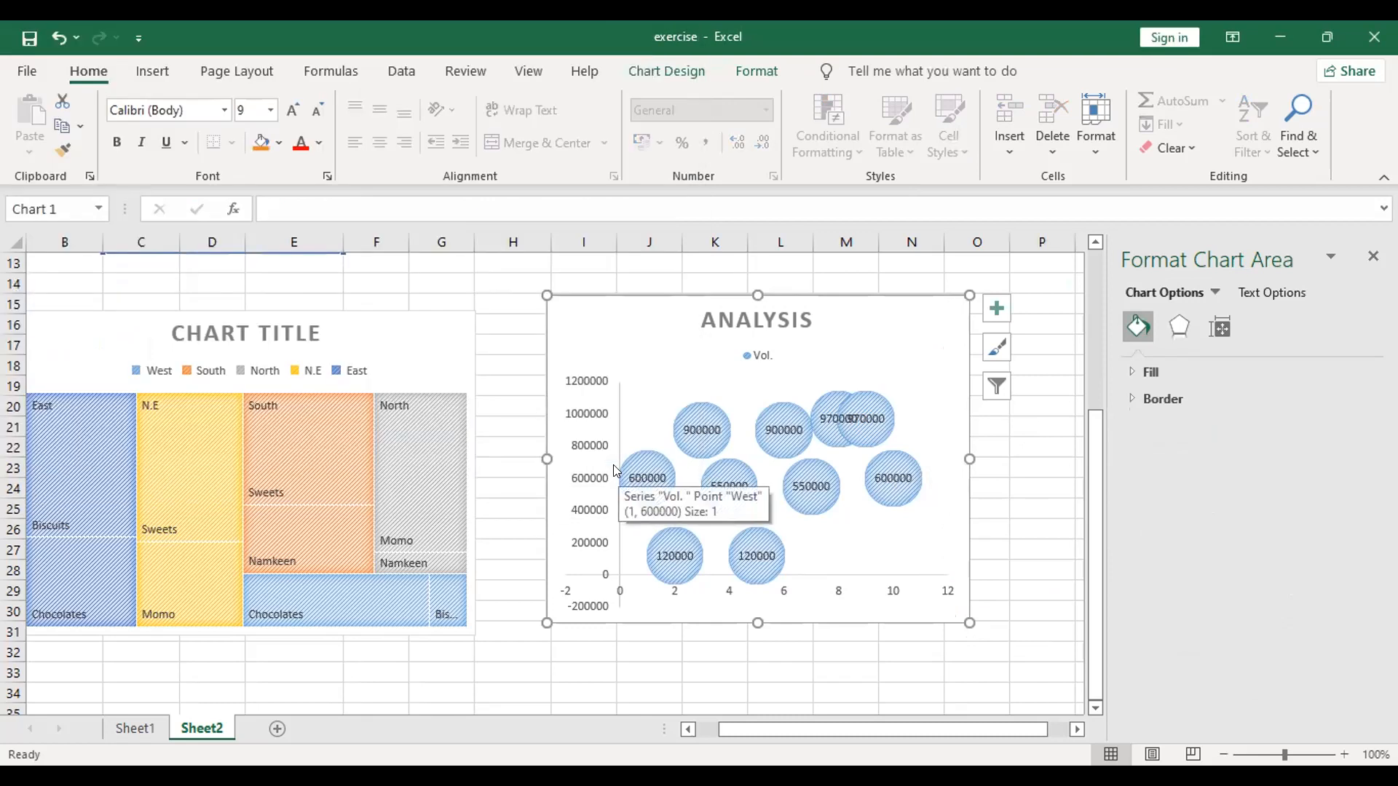
Step: Save the Analysis bubble chart as a chart template in the default Charts folder, using the person's first name as file name
{"action": "right_click", "coordinate": [854, 327]}
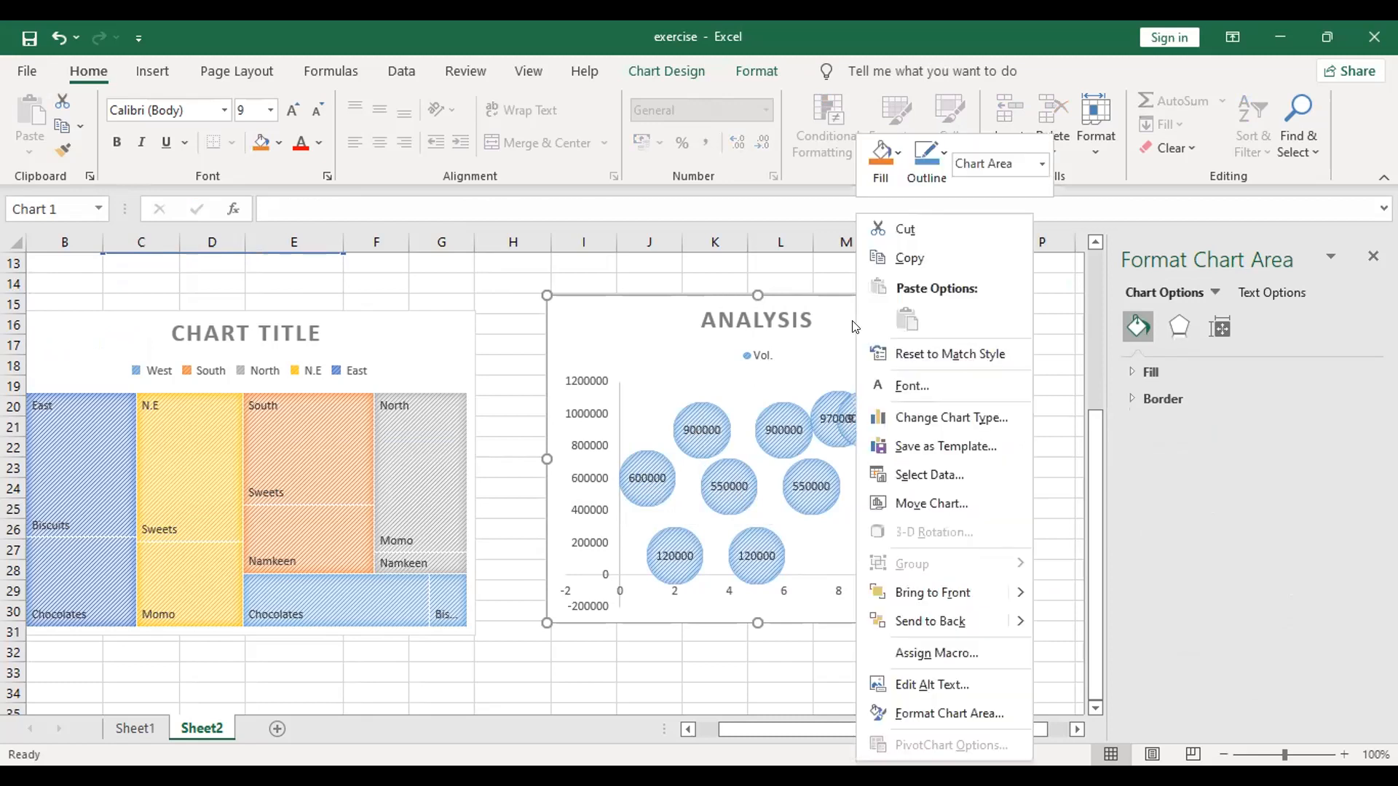
{"action": "left_click", "coordinate": [918, 437]}
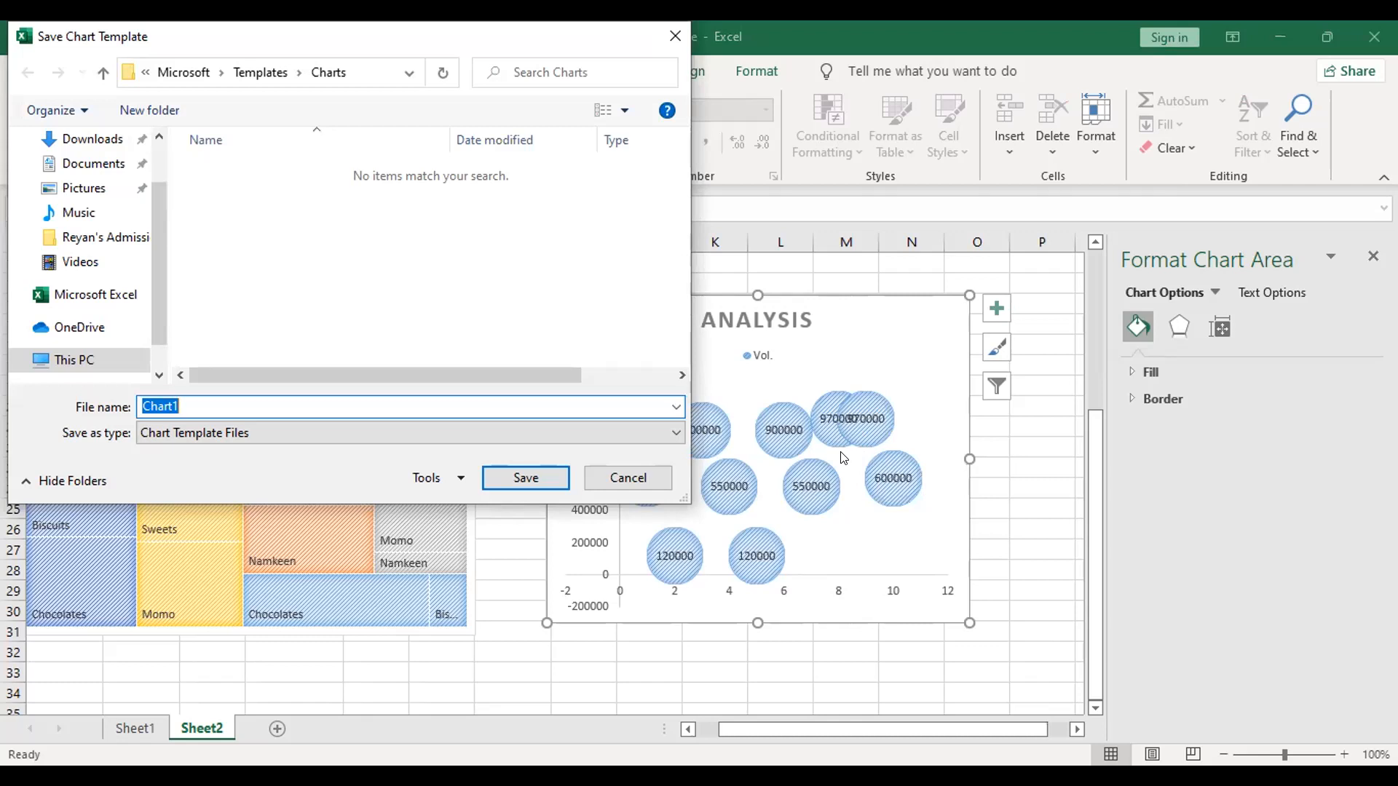
{"action": "type", "text": "Sharmistha"}
{"action": "left_click", "coordinate": [526, 478]}
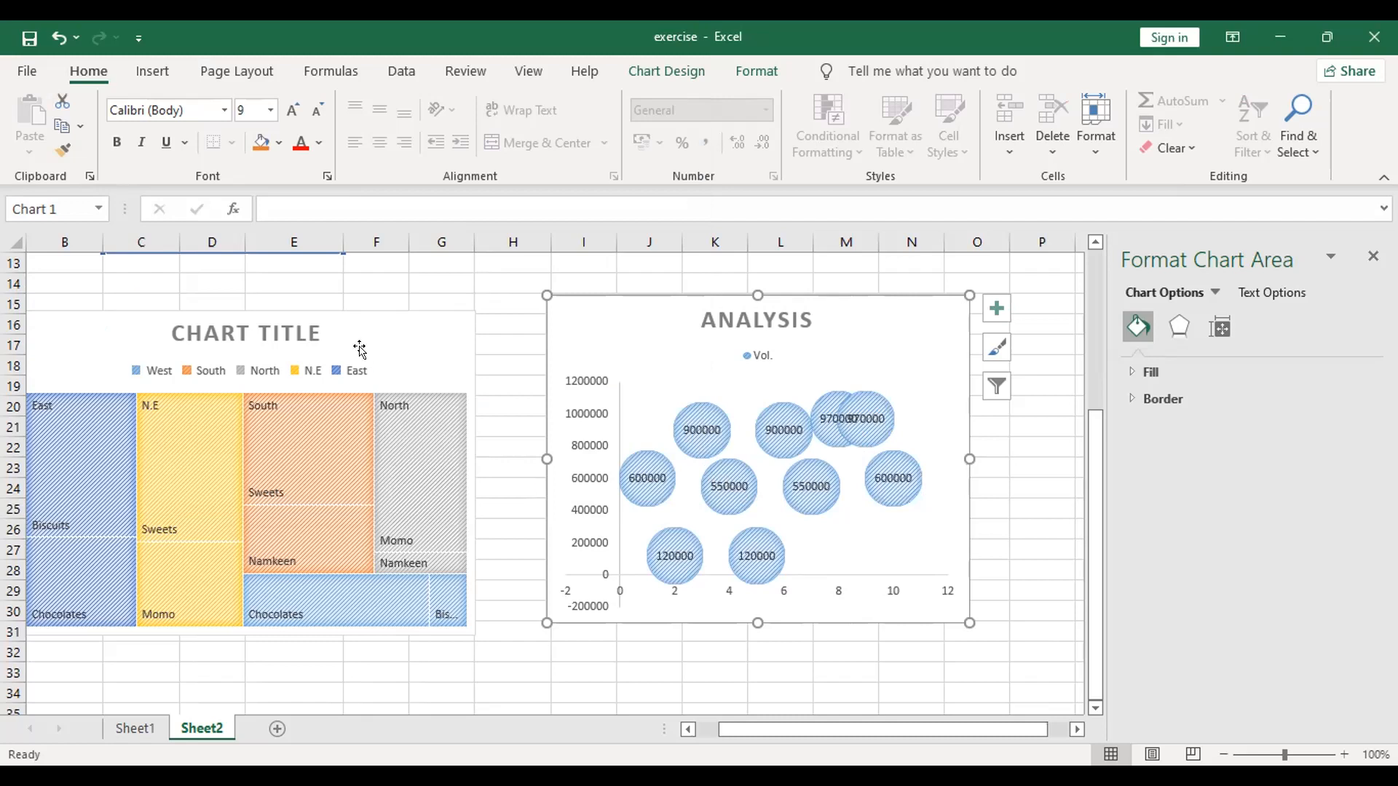
Step: Return to the data tables above the charts, deselect the bubble chart and close the formatting pane
{"action": "left_click", "coordinate": [401, 71]}
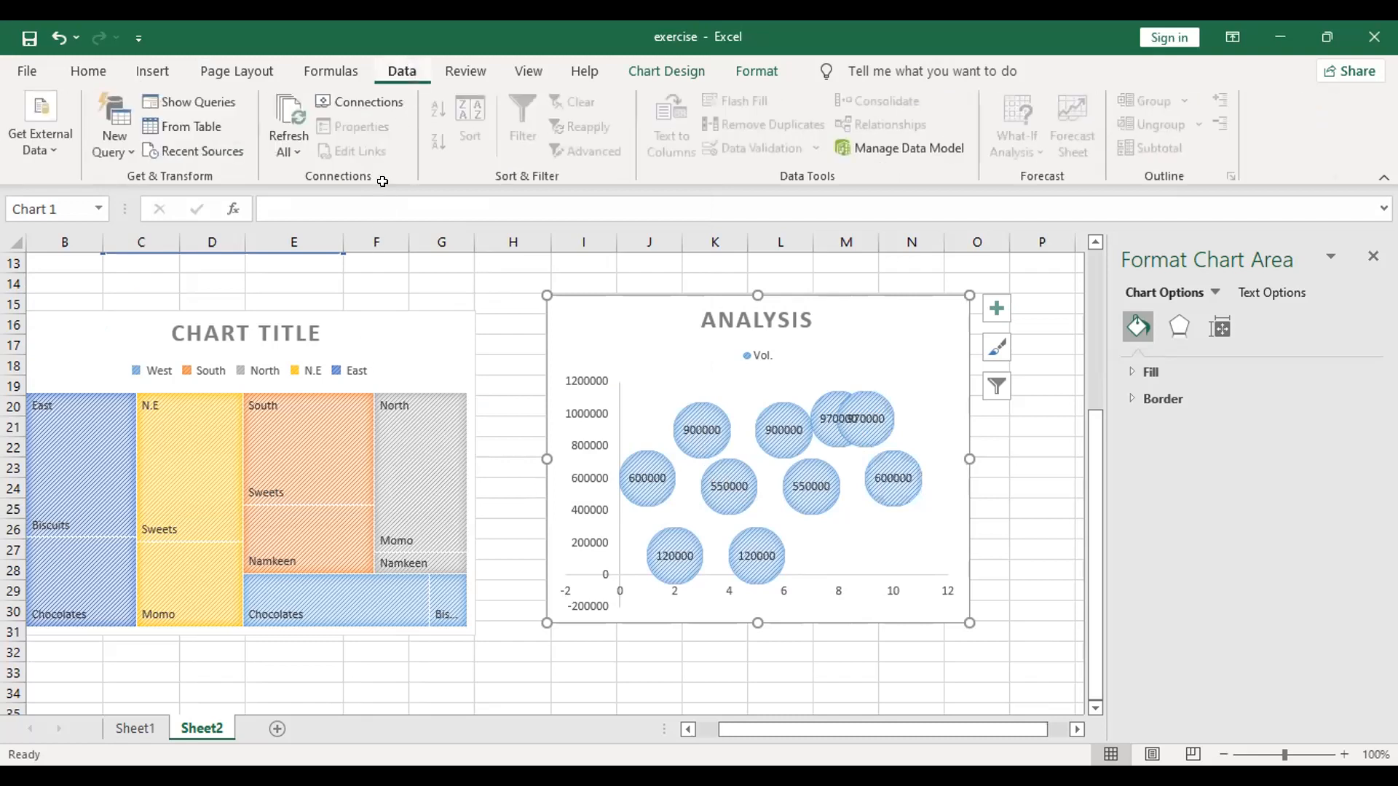
{"action": "scroll", "coordinate": [381, 393], "scroll_direction": "up", "scroll_amount": 4}
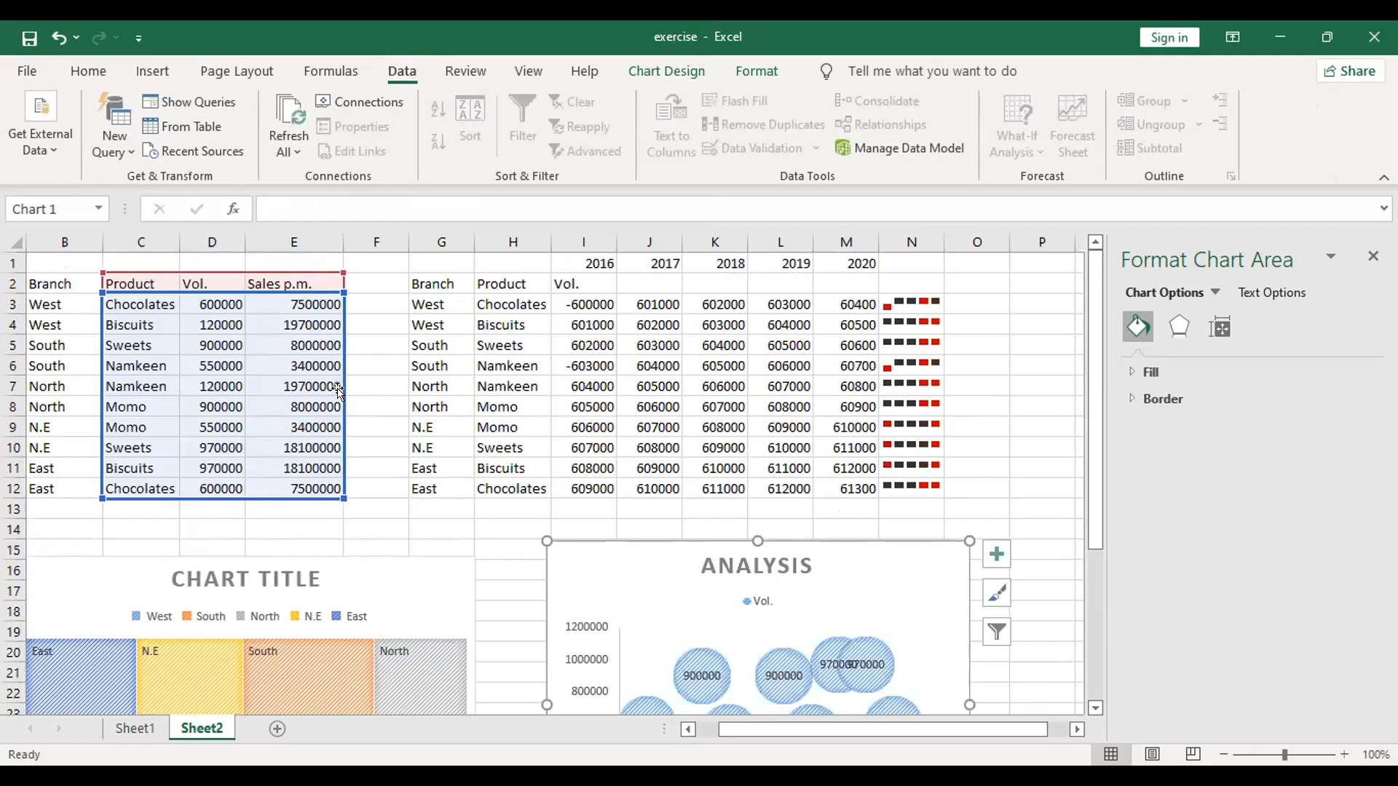
{"action": "left_click", "coordinate": [390, 543]}
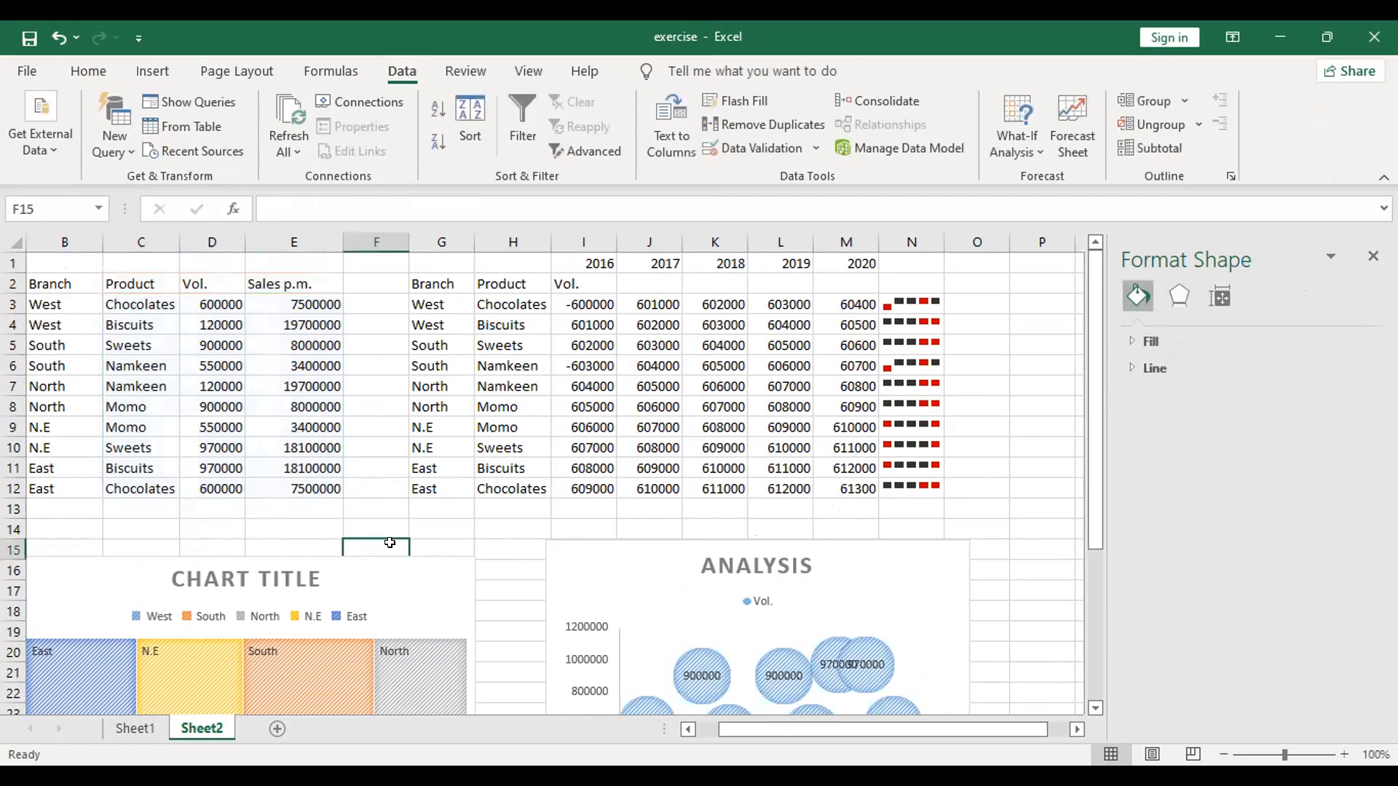
{"action": "left_click", "coordinate": [1373, 255]}
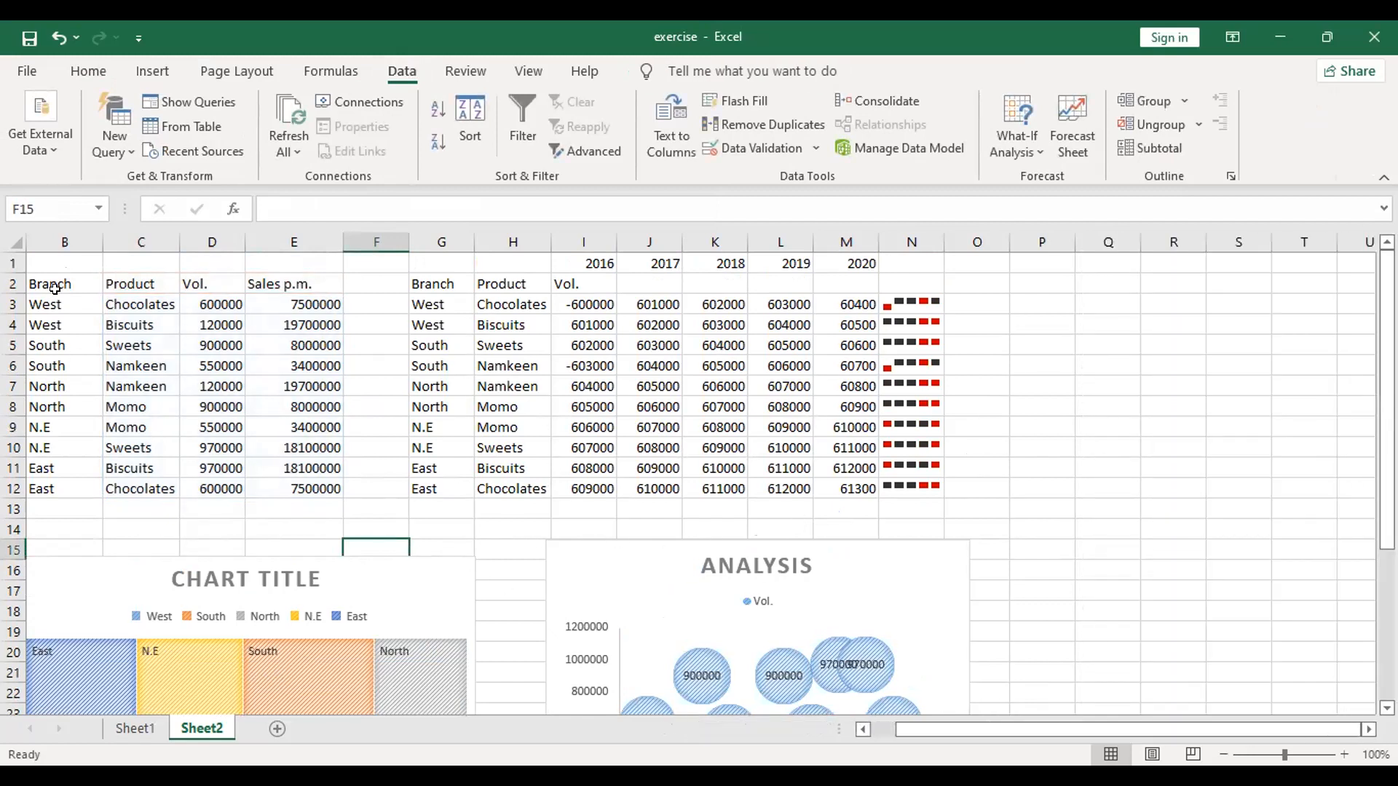
Step: Insert a chart of the Product and Vol. columns (C2:D12) based on the saved custom chart template
{"action": "left_click_drag", "start_coordinate": [42, 298], "coordinate": [293, 488]}
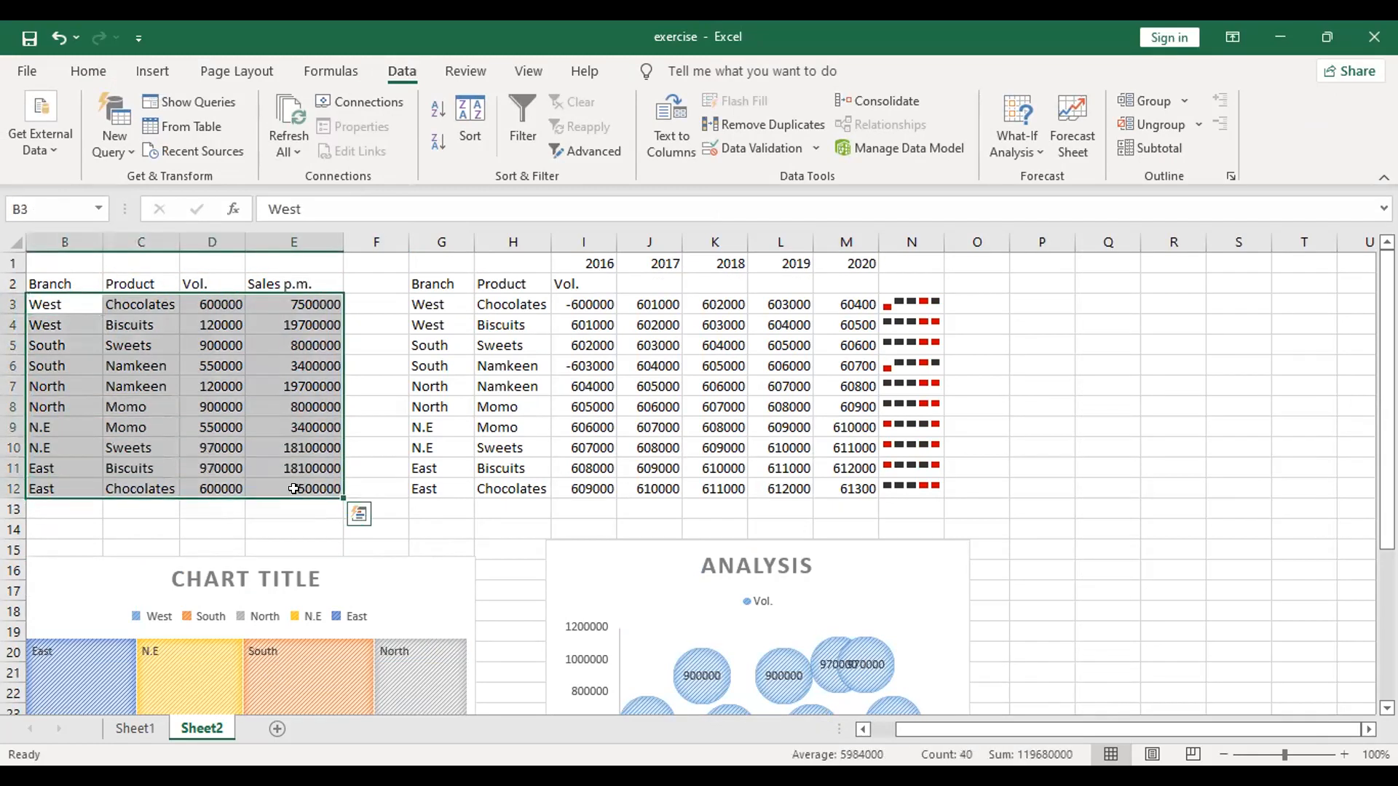
{"action": "left_click", "coordinate": [374, 407]}
{"action": "left_click_drag", "start_coordinate": [140, 304], "coordinate": [218, 488]}
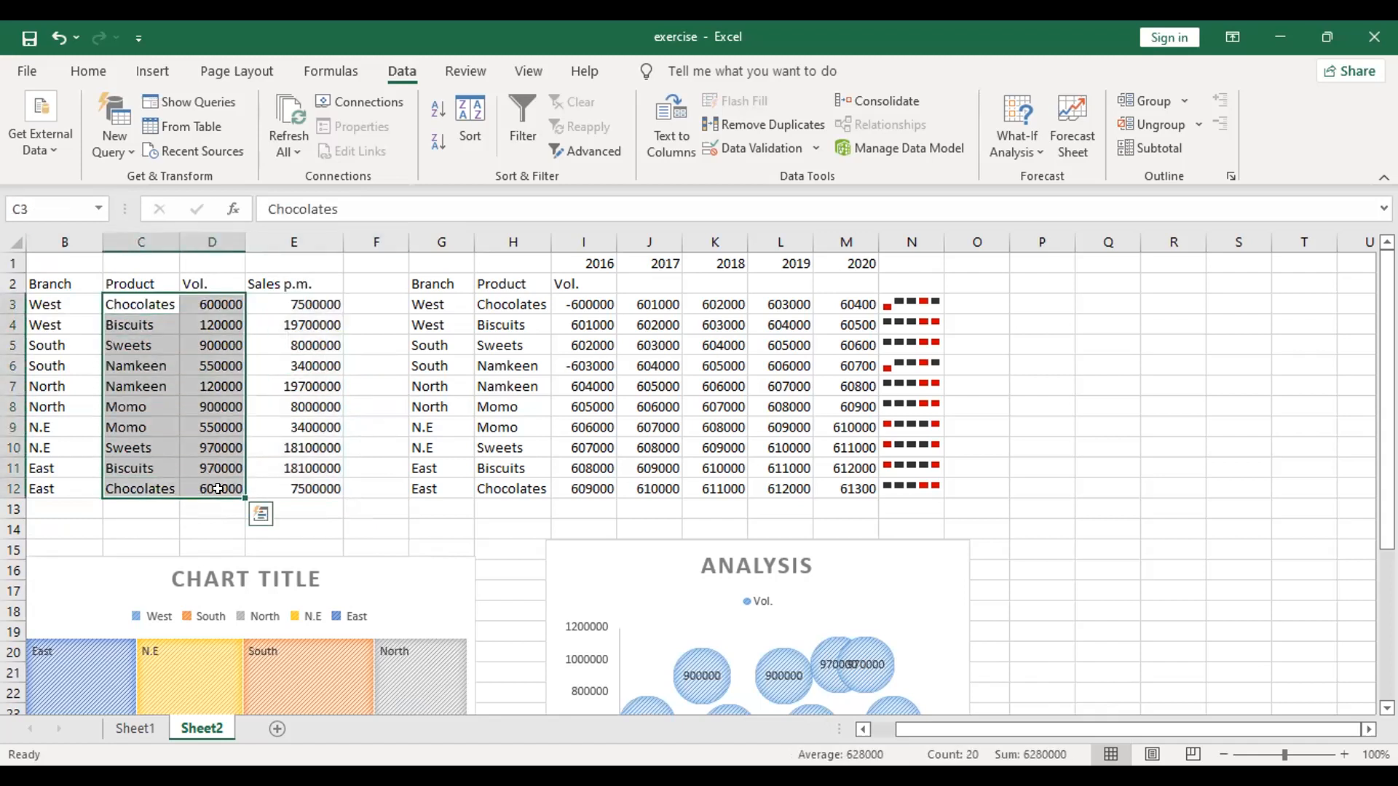
{"action": "left_click_drag", "start_coordinate": [120, 284], "coordinate": [218, 472]}
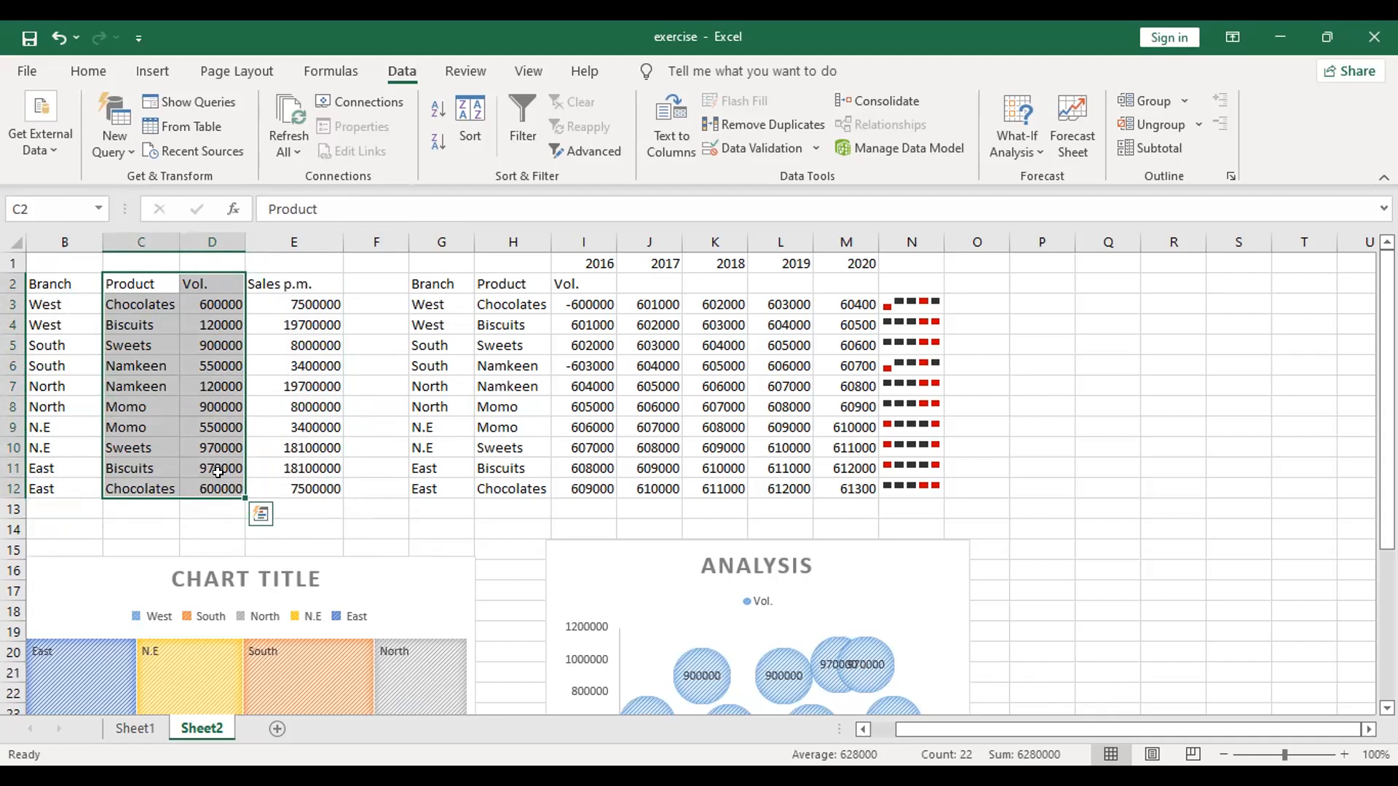
{"action": "left_click", "coordinate": [155, 72]}
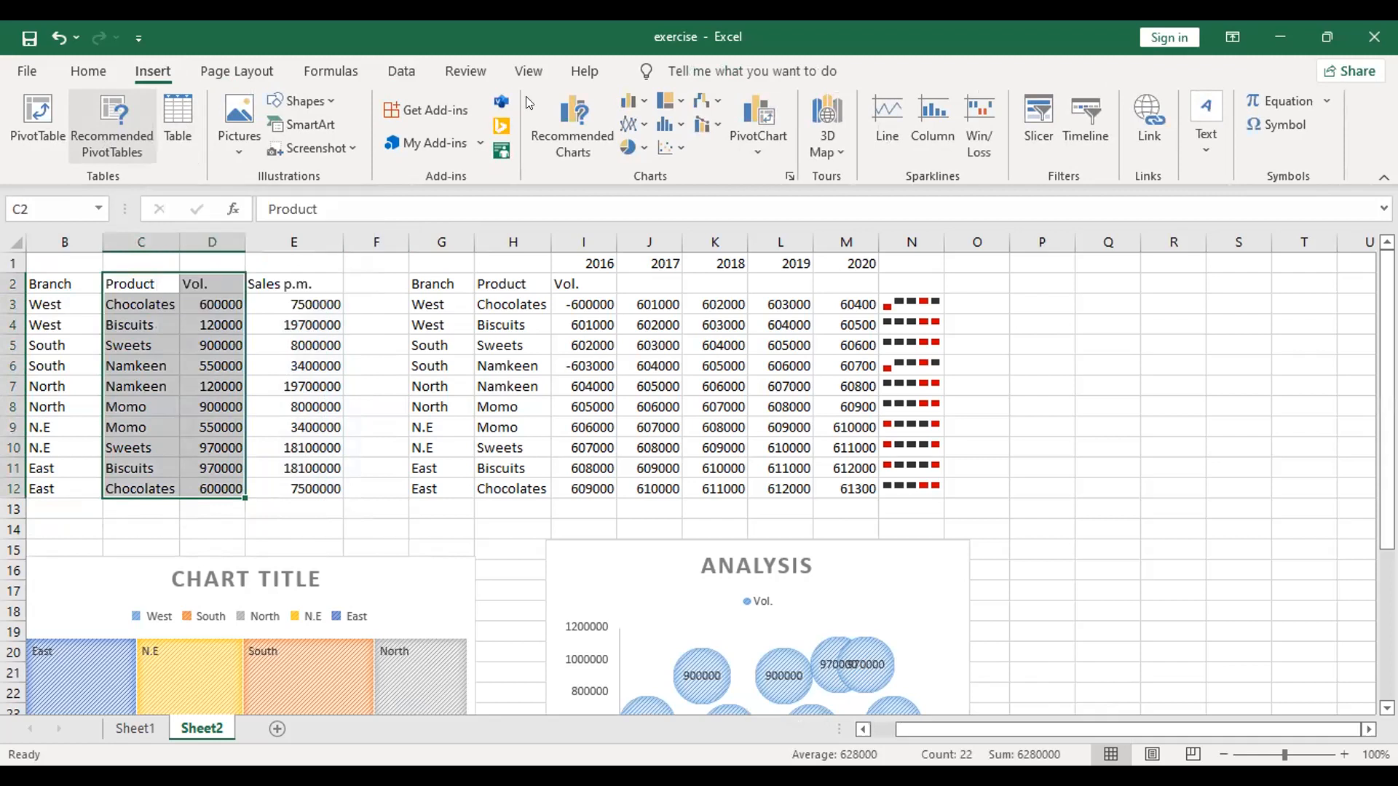
{"action": "left_click", "coordinate": [549, 128]}
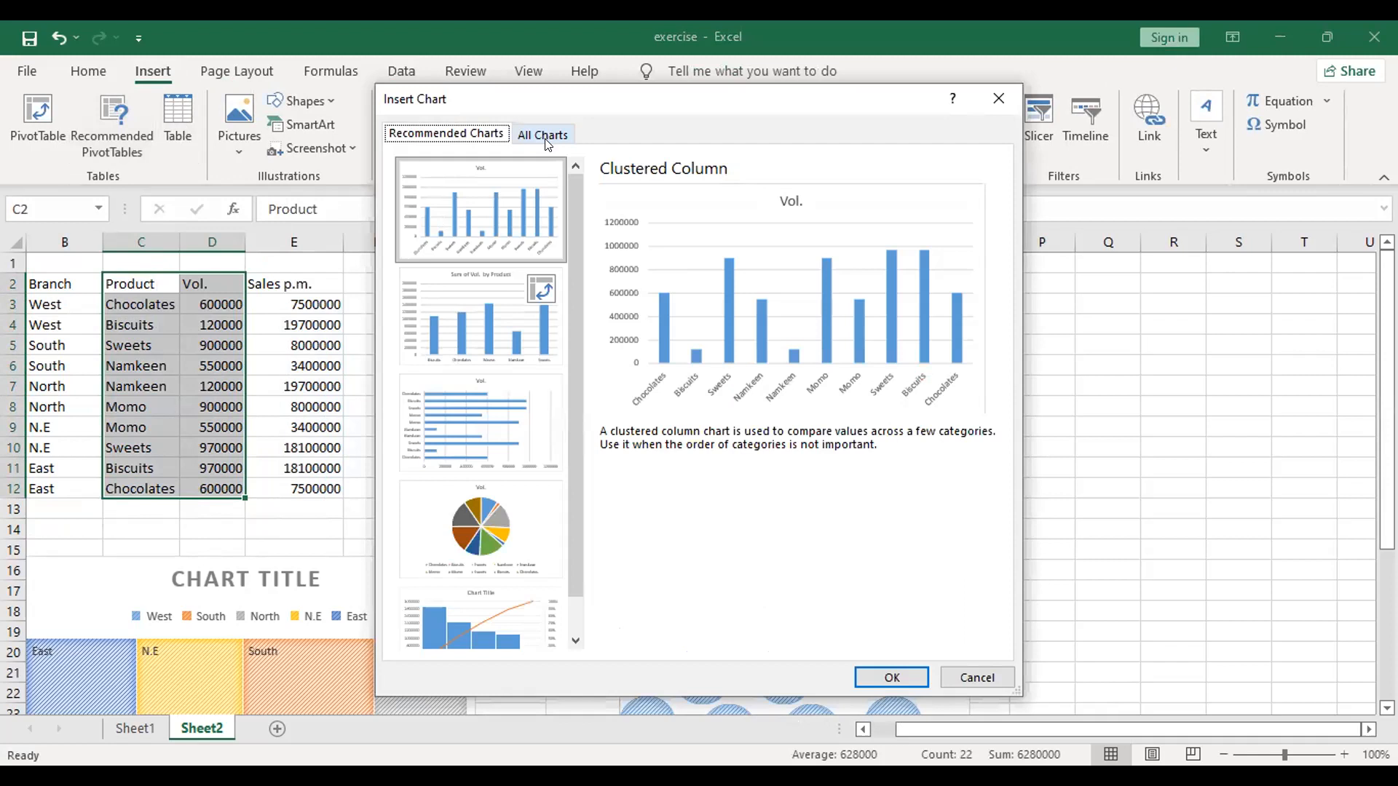
{"action": "left_click", "coordinate": [545, 135]}
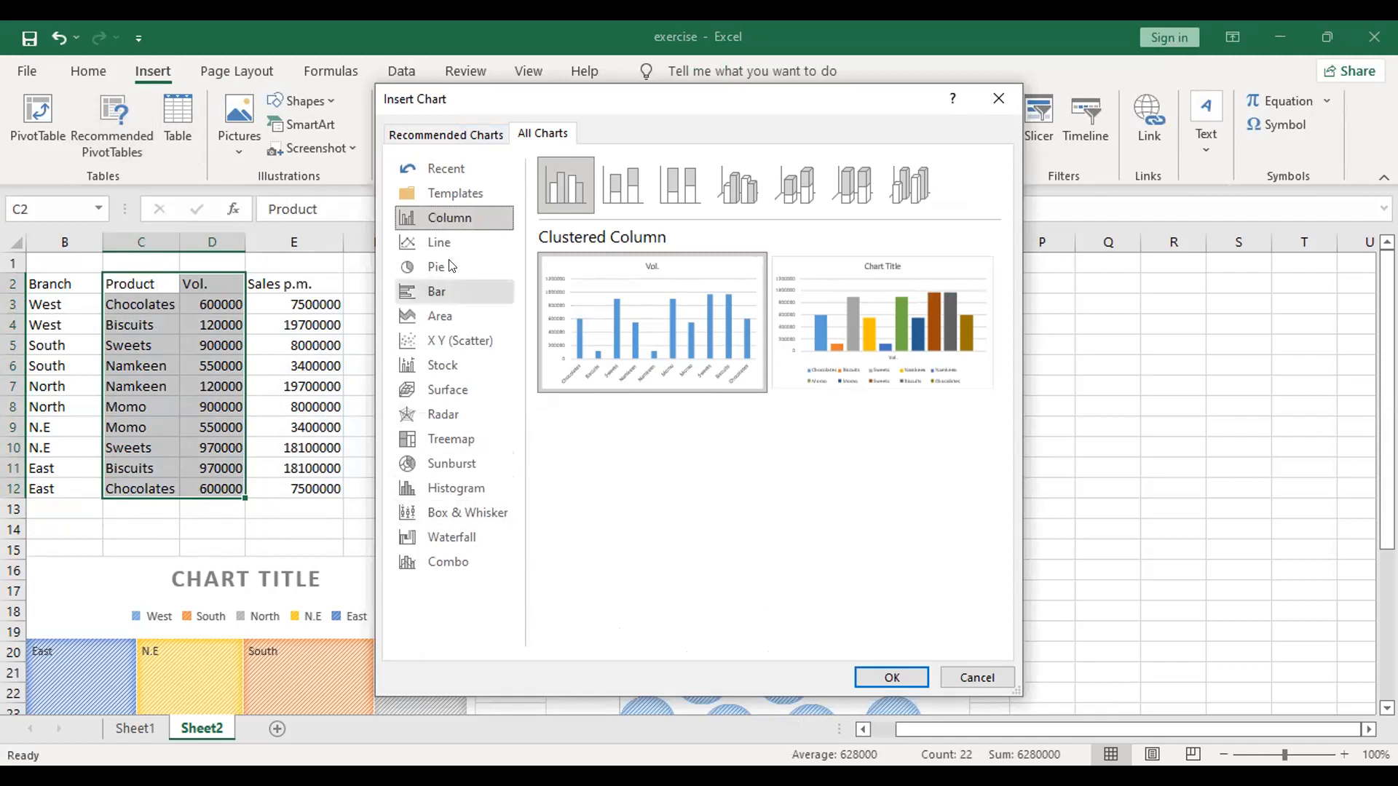
{"action": "left_click", "coordinate": [444, 199]}
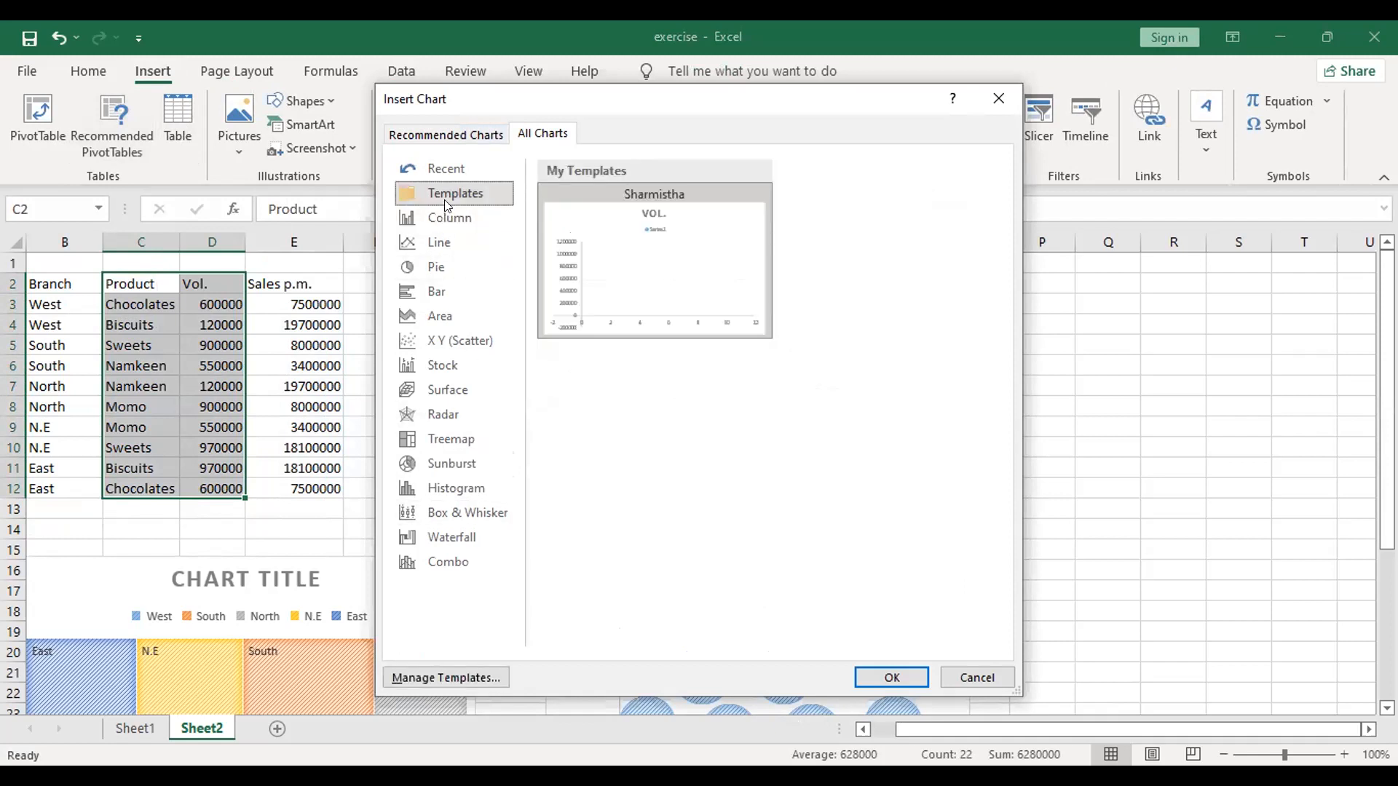
{"action": "mouse_move", "coordinate": [631, 310]}
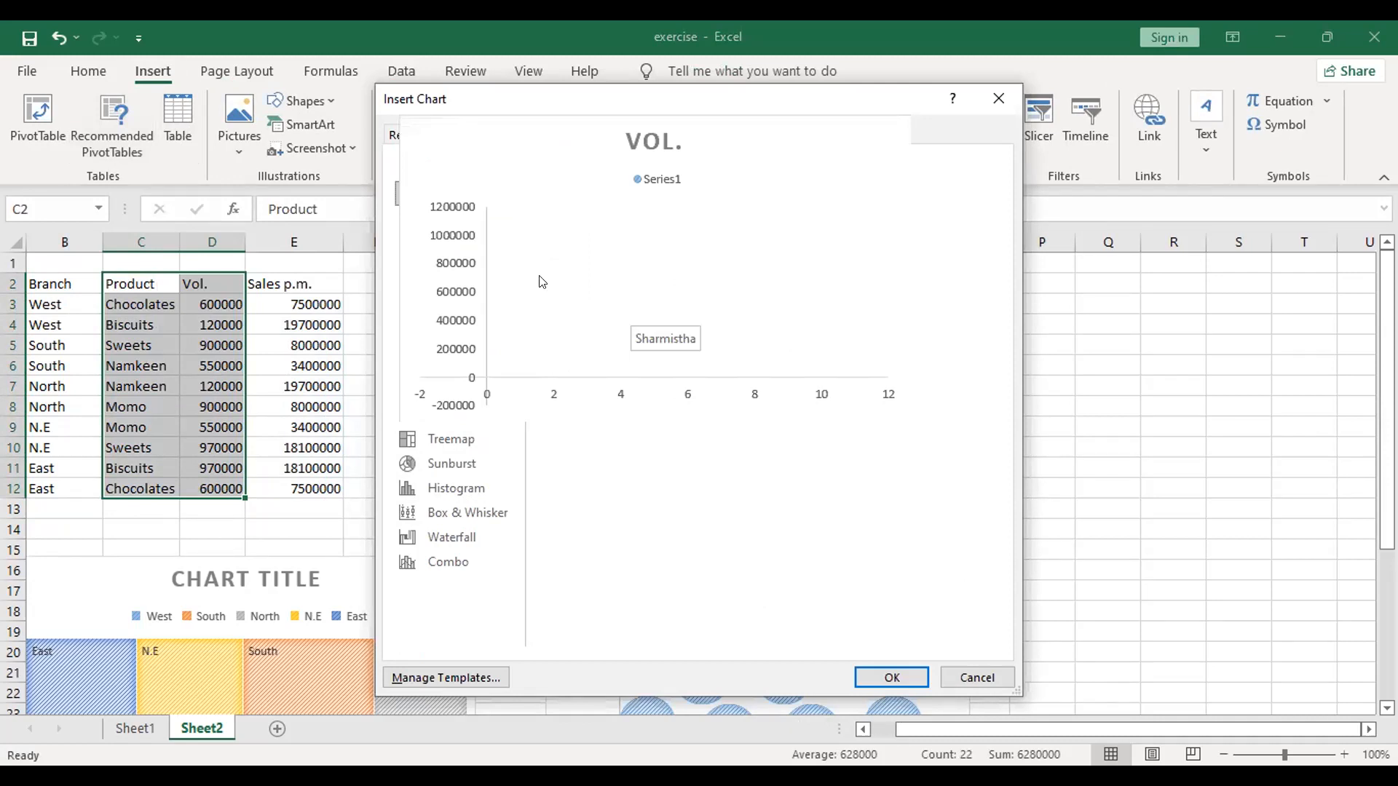
{"action": "mouse_move", "coordinate": [642, 229]}
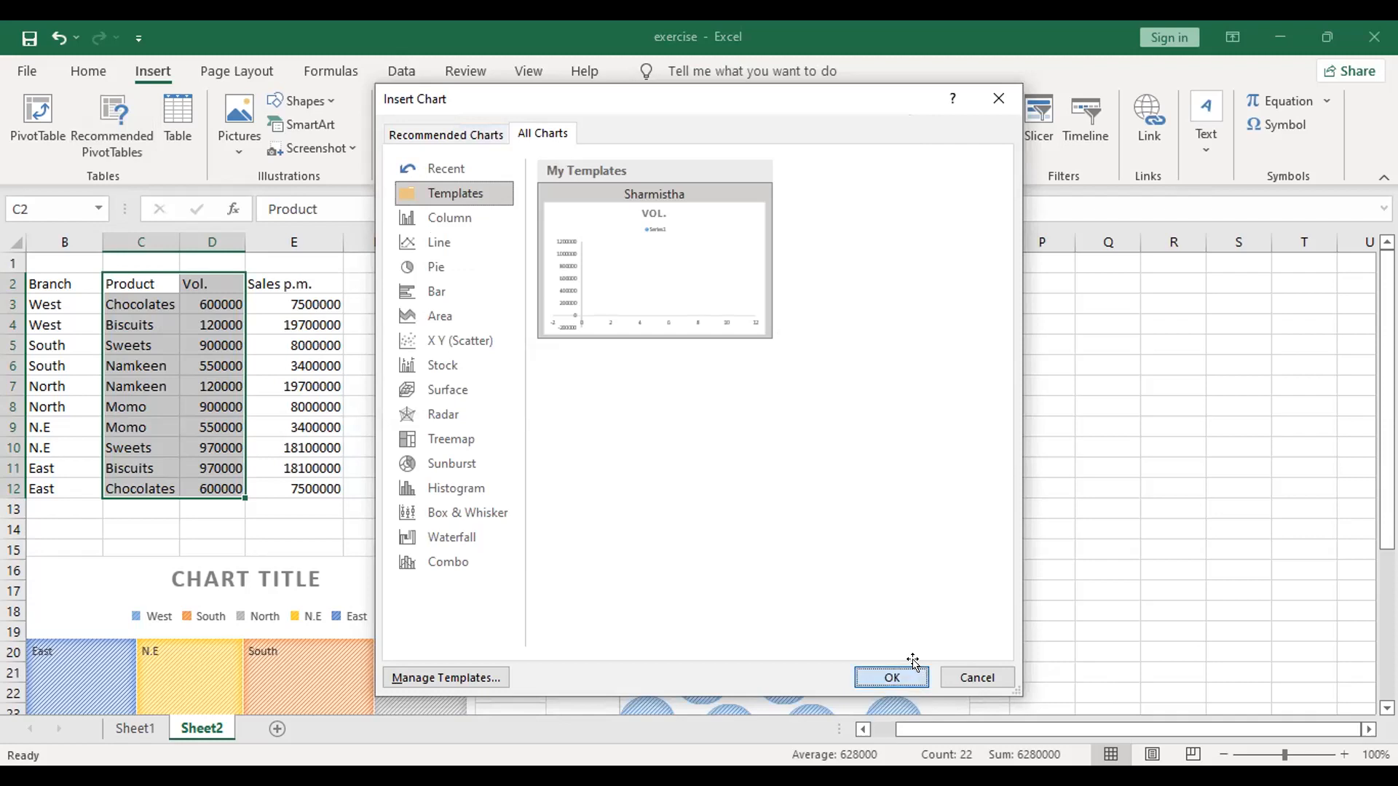
{"action": "left_click", "coordinate": [913, 663]}
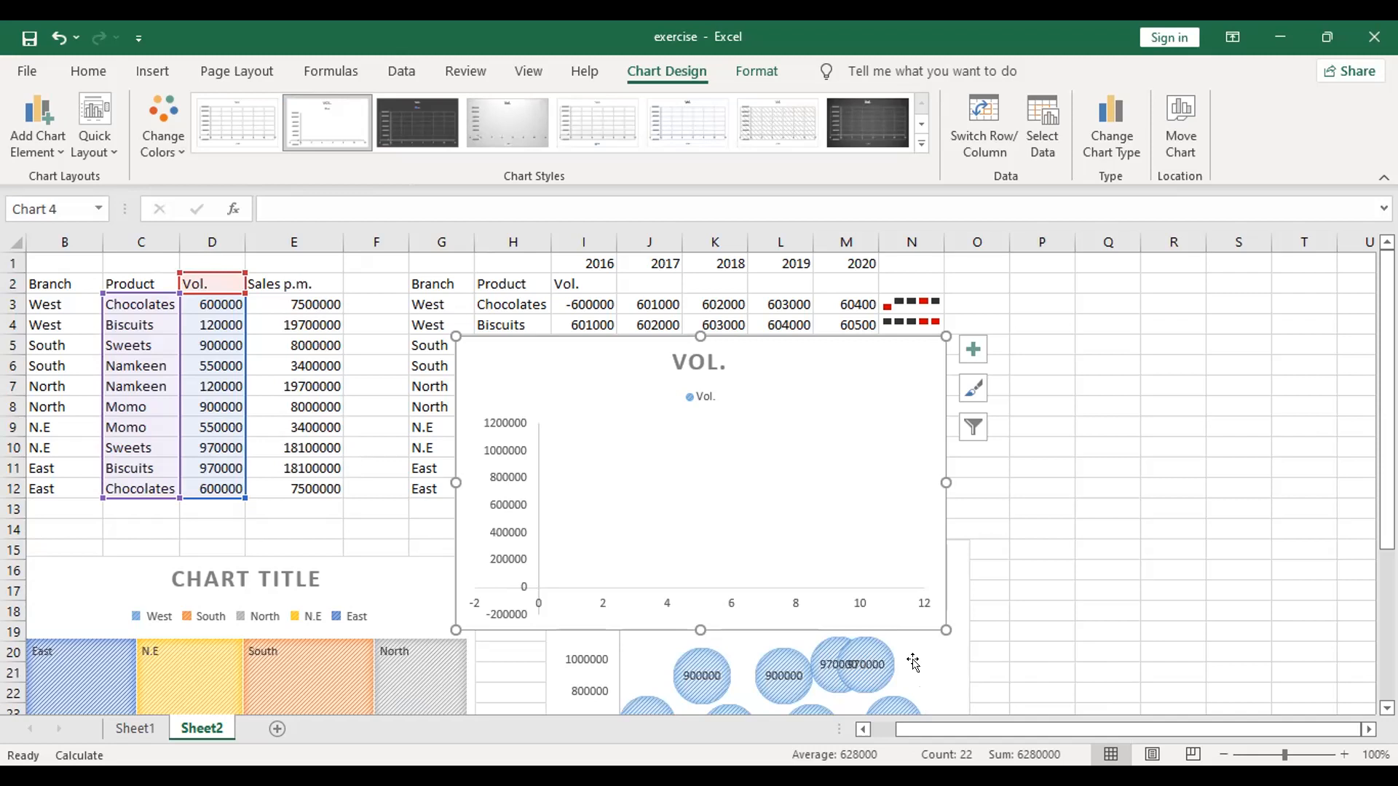
{"action": "right_click", "coordinate": [780, 425]}
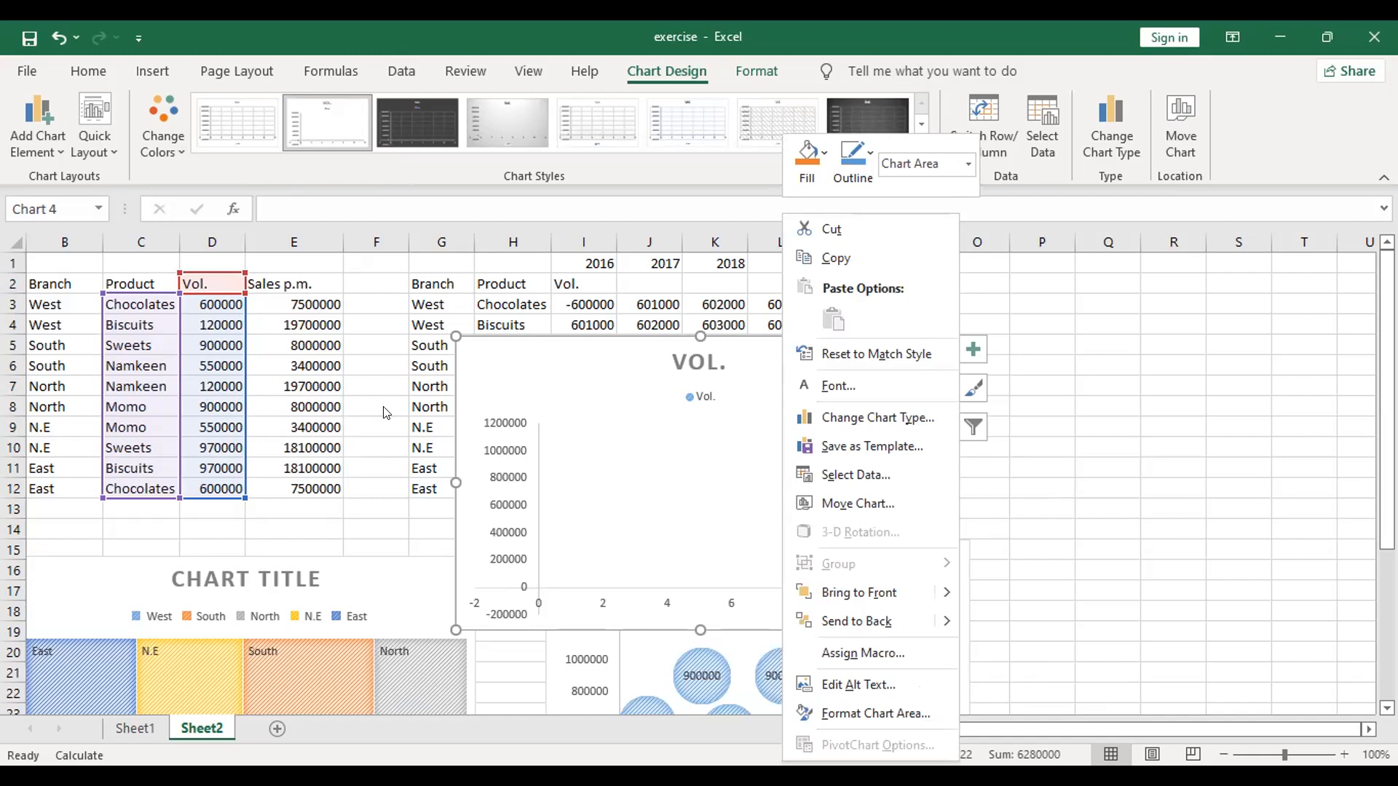
{"action": "left_click", "coordinate": [33, 70]}
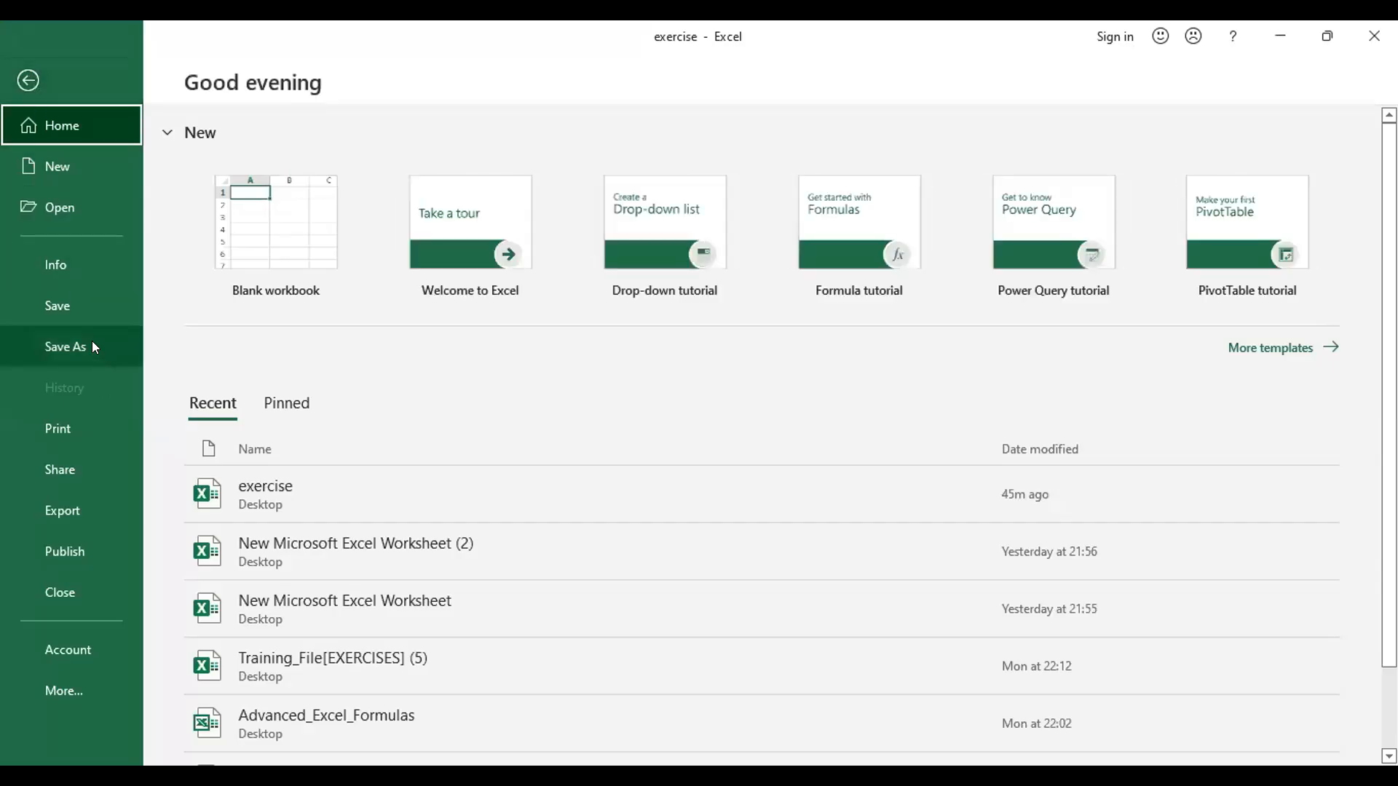
{"action": "left_click", "coordinate": [92, 347]}
{"action": "left_click", "coordinate": [21, 94]}
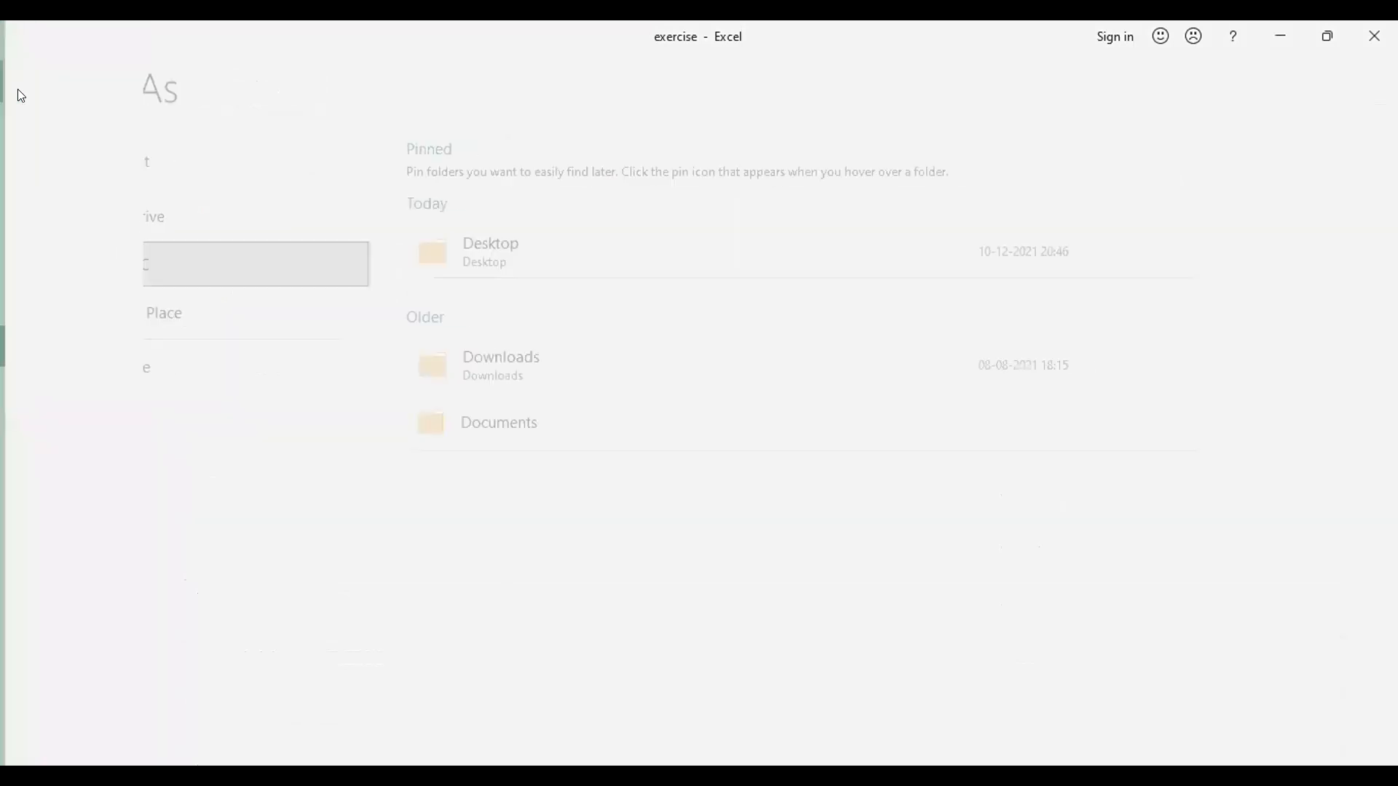
Step: Leave the Save As page and start saving the new Vol. chart as a chart template
{"action": "left_click", "coordinate": [327, 528]}
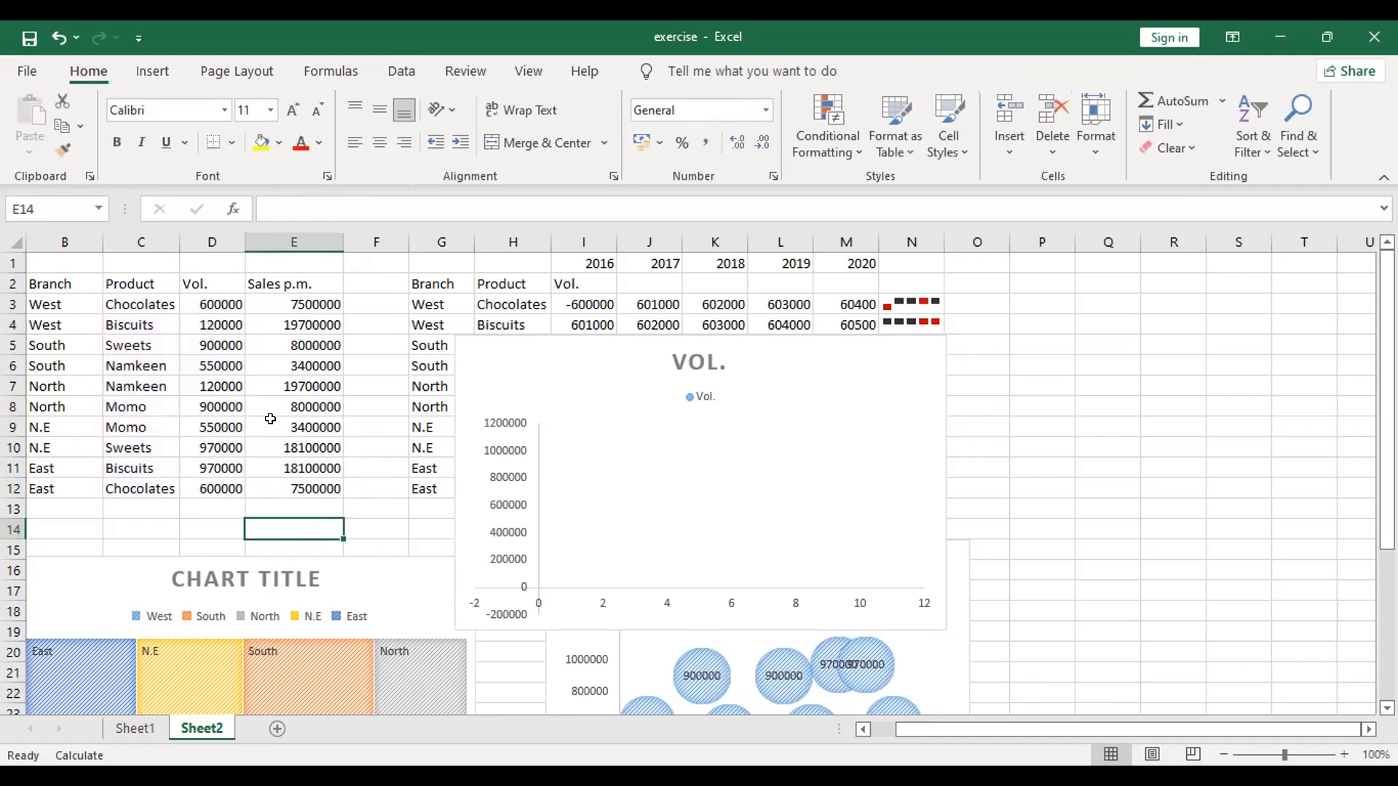
{"action": "left_click", "coordinate": [567, 455]}
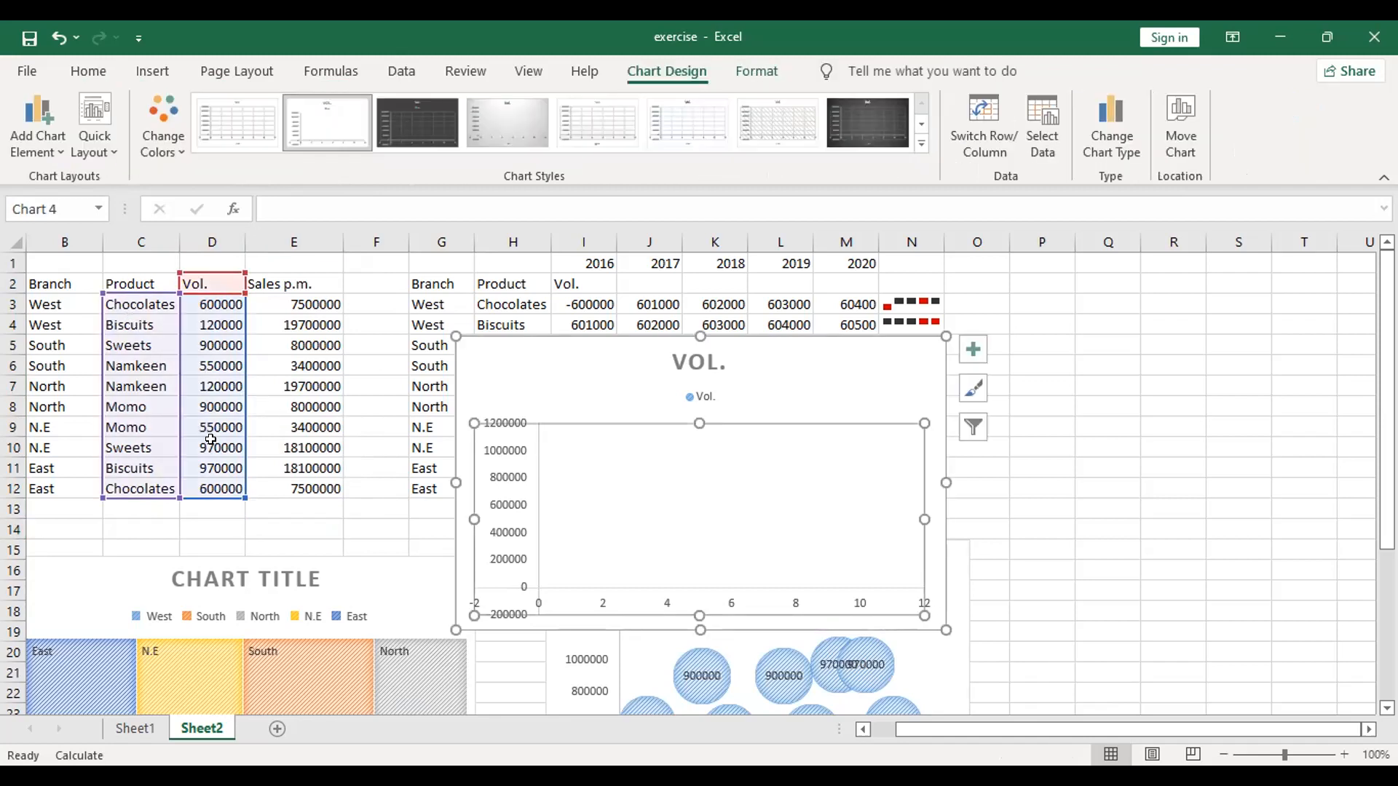
{"action": "right_click", "coordinate": [601, 488]}
{"action": "right_click", "coordinate": [815, 400]}
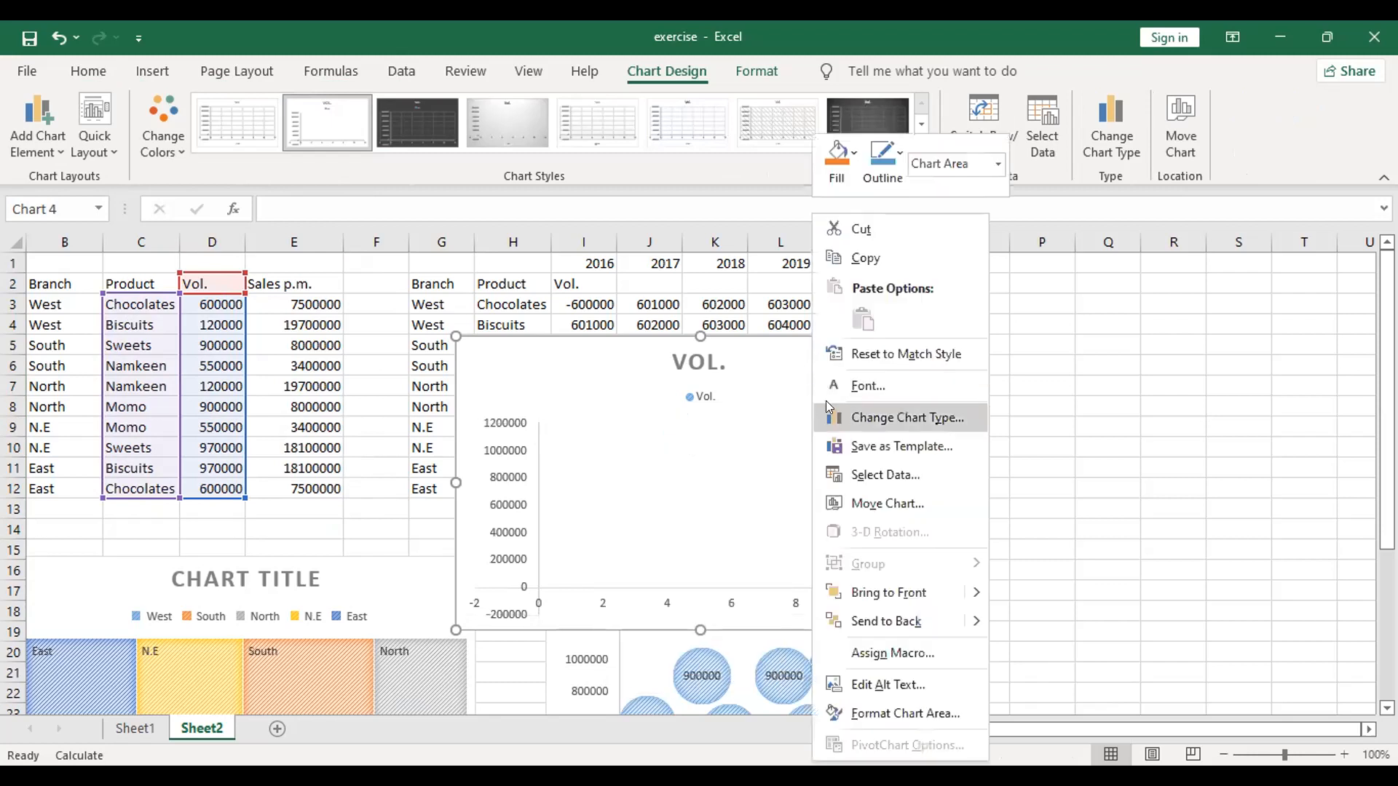
{"action": "left_click", "coordinate": [857, 447]}
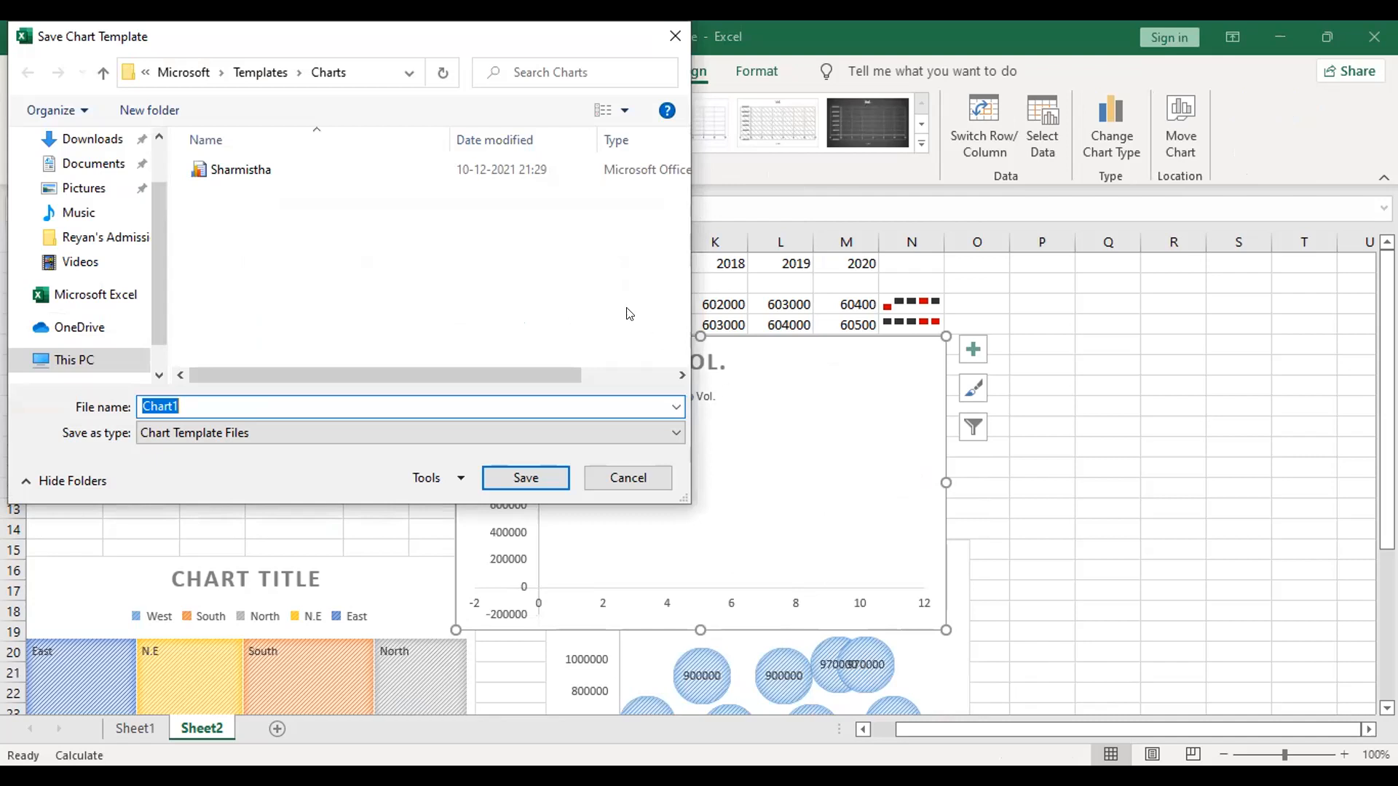
Step: Examine the parent folders of the default Charts template location and the subfolders inside Microsoft
{"action": "left_click", "coordinate": [147, 73]}
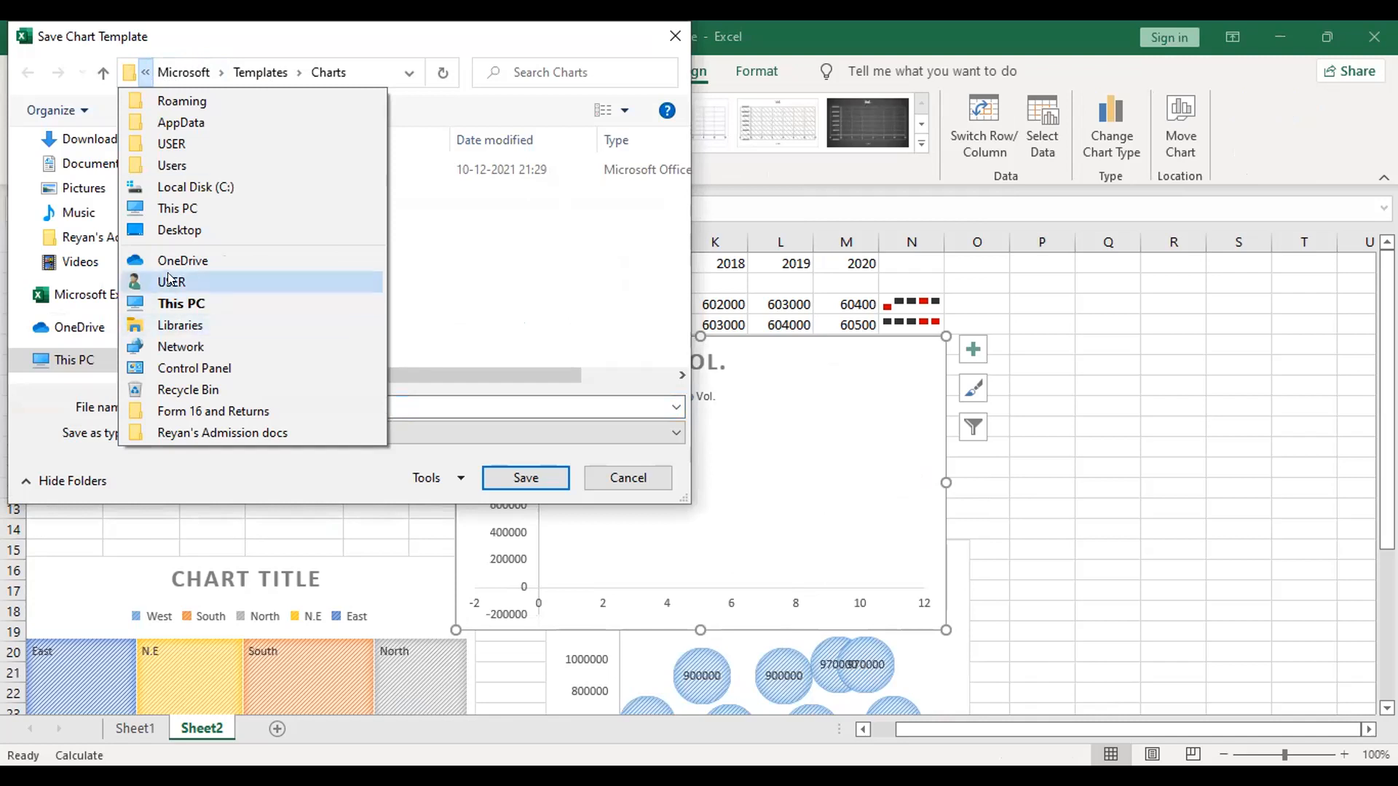
{"action": "left_click", "coordinate": [136, 74]}
{"action": "left_click", "coordinate": [140, 75]}
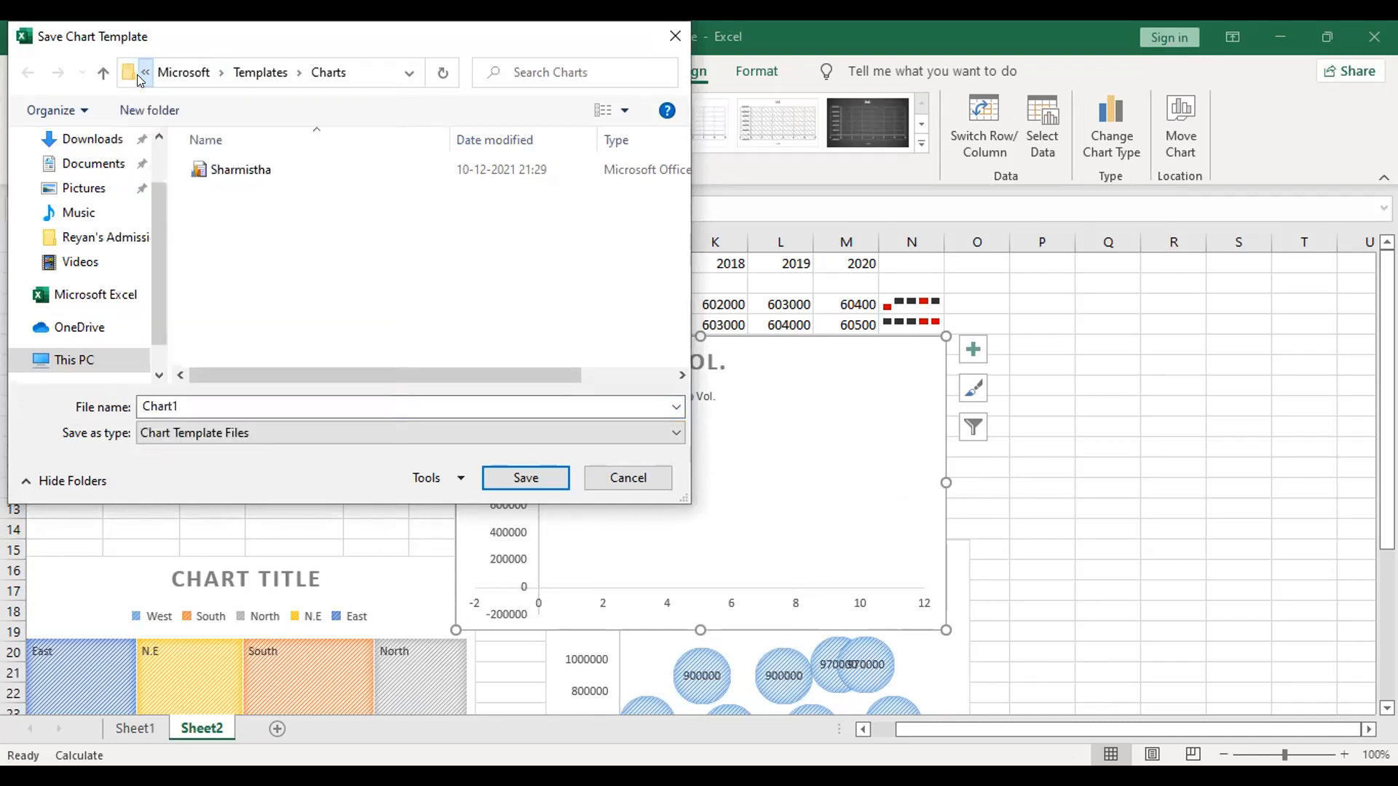
{"action": "left_click", "coordinate": [137, 74]}
{"action": "left_click", "coordinate": [219, 62]}
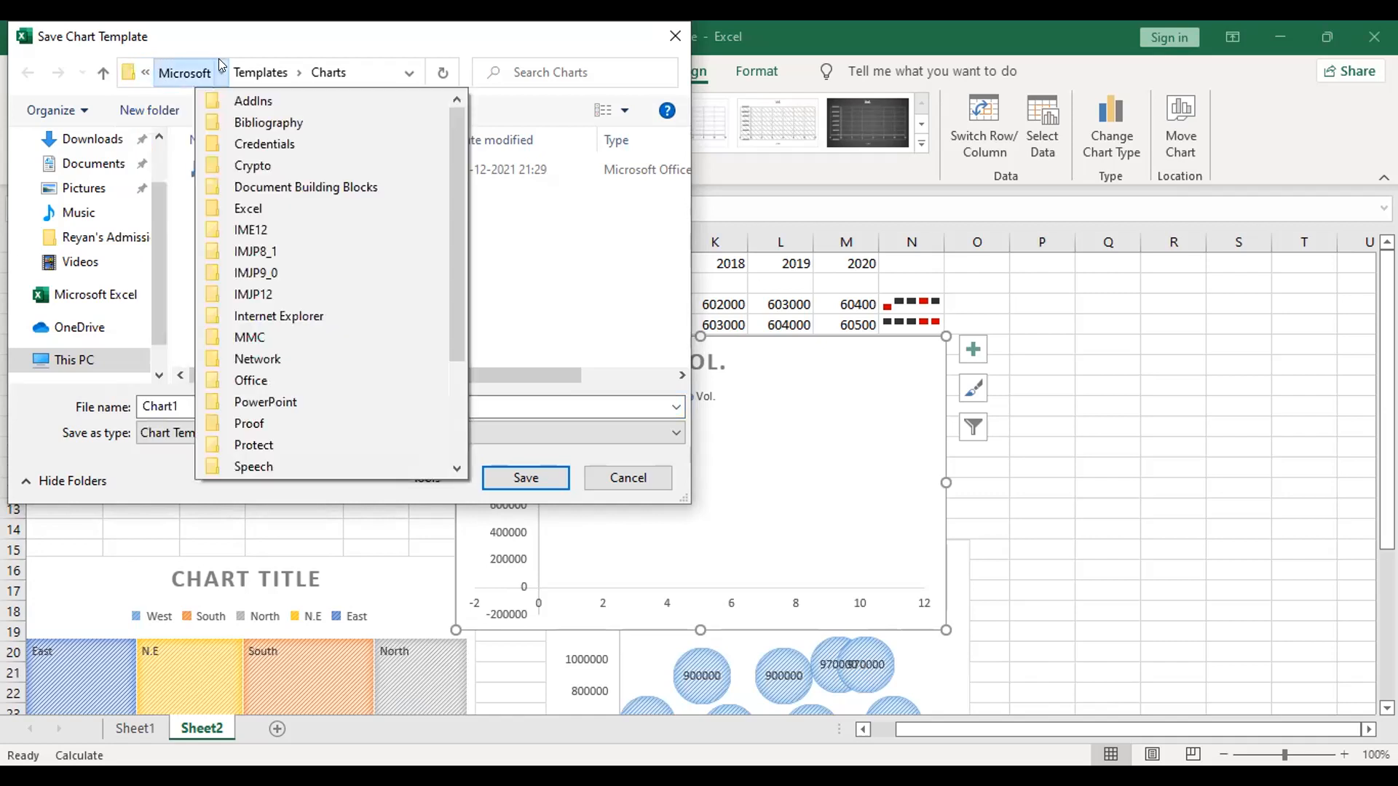
{"action": "left_click", "coordinate": [147, 64]}
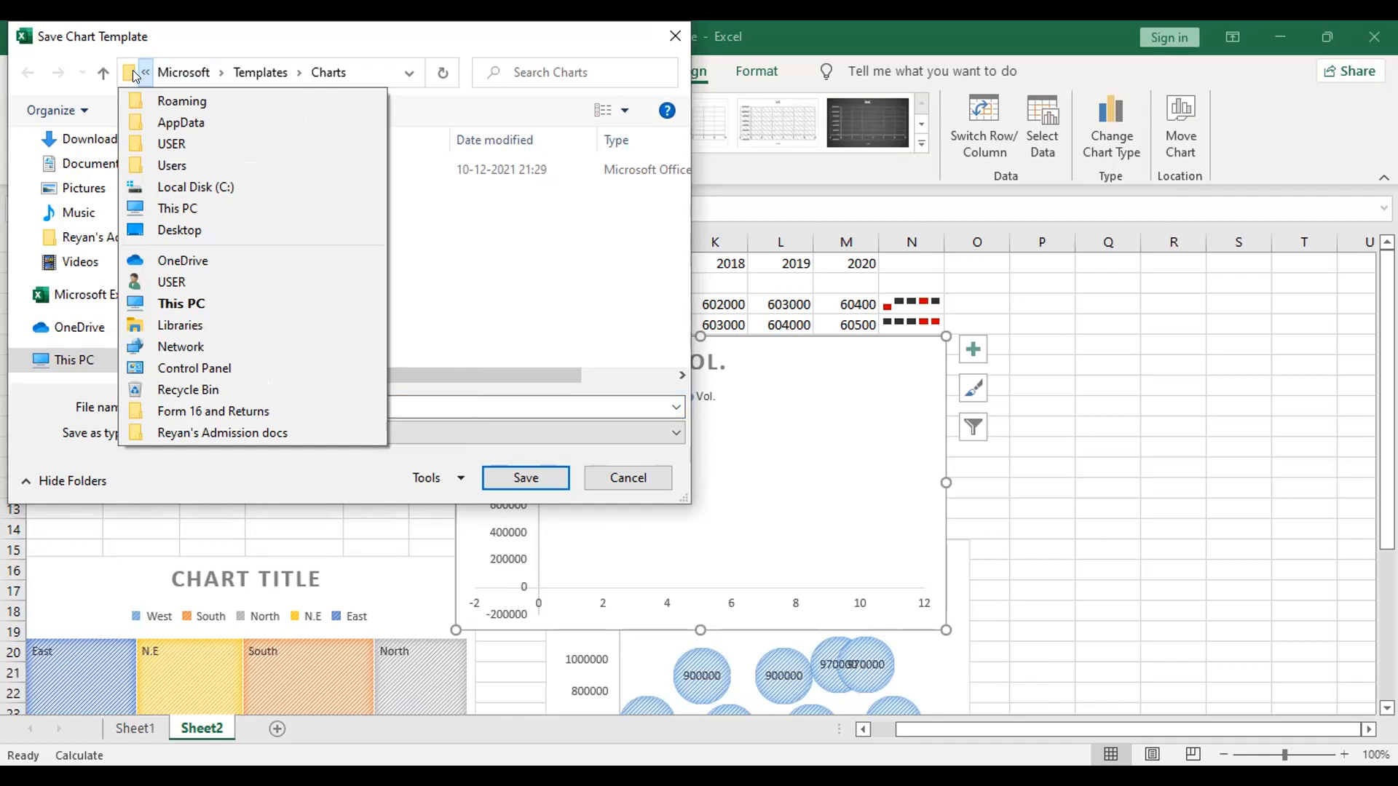
Step: Trace the template location from the Charts folder up through each parent folder to Local Disk (C:), and cancel saving the template
{"action": "left_click", "coordinate": [103, 73]}
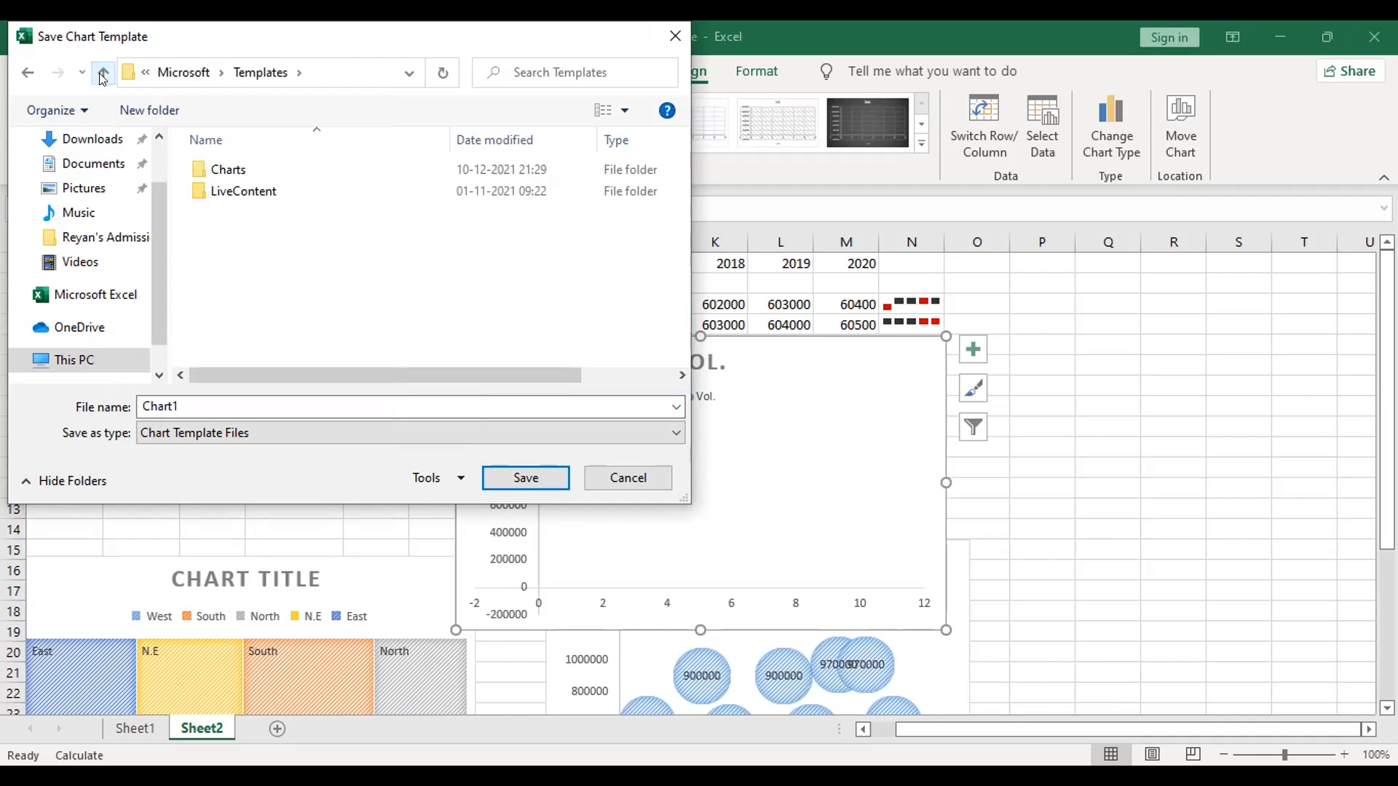
{"action": "left_click", "coordinate": [99, 73]}
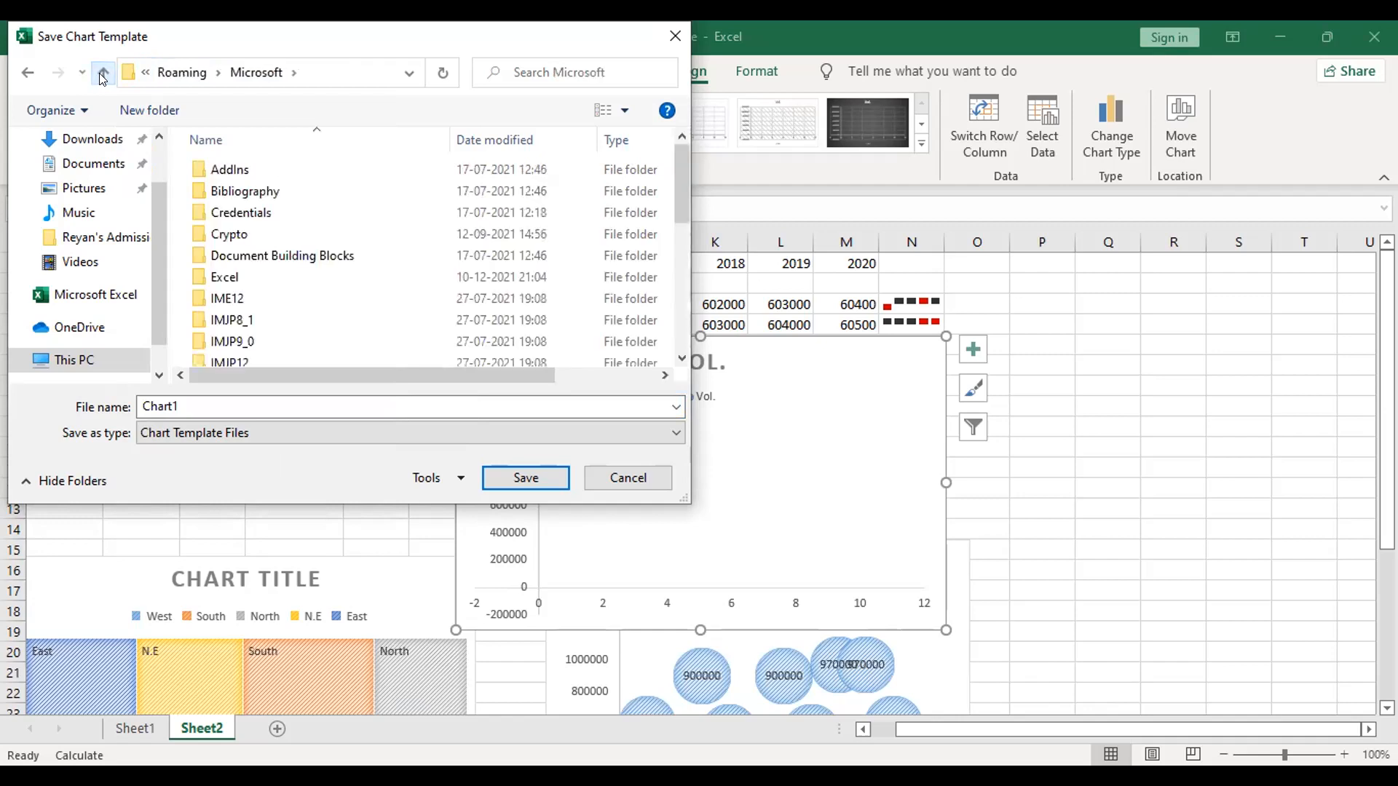
{"action": "left_click", "coordinate": [99, 73]}
{"action": "left_click", "coordinate": [99, 73]}
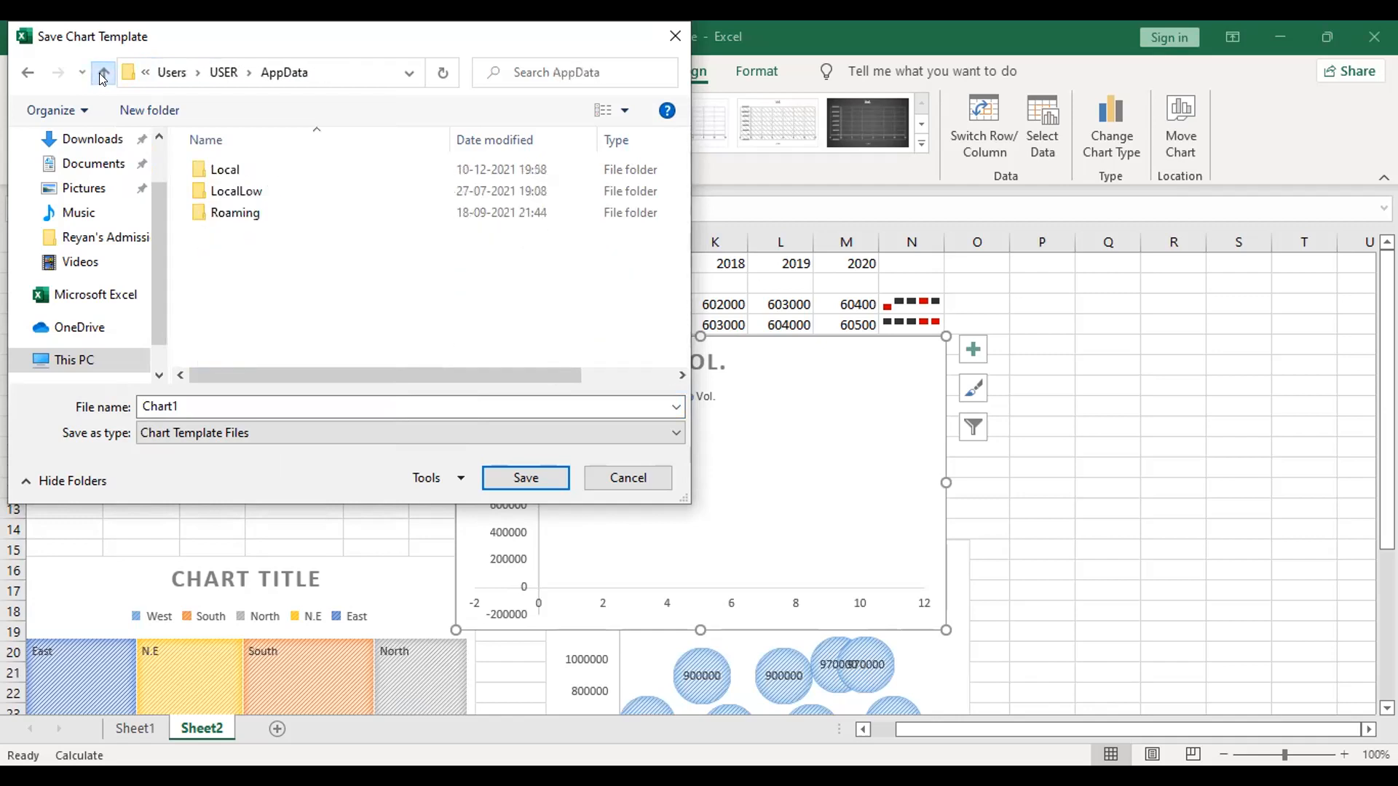
{"action": "left_click", "coordinate": [99, 73]}
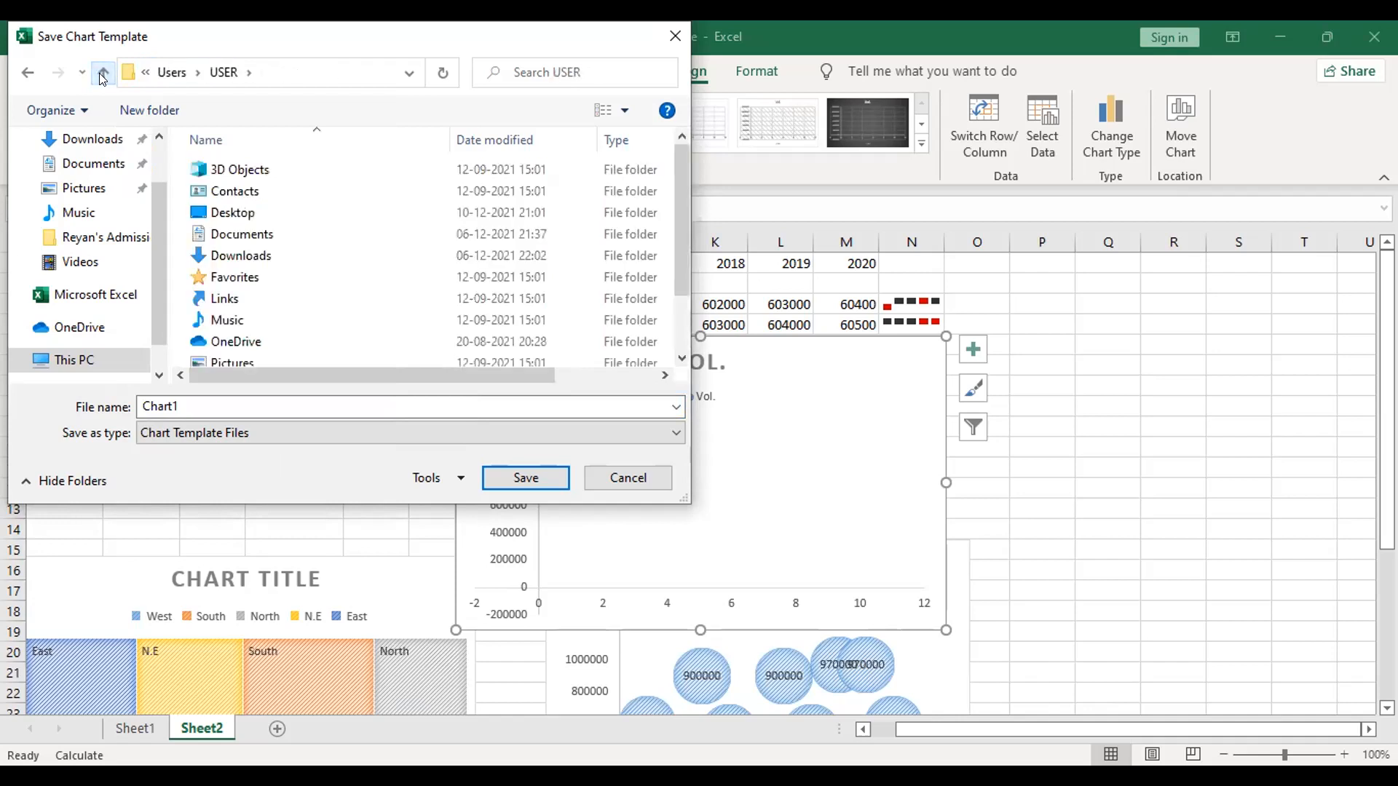
{"action": "left_click", "coordinate": [99, 73]}
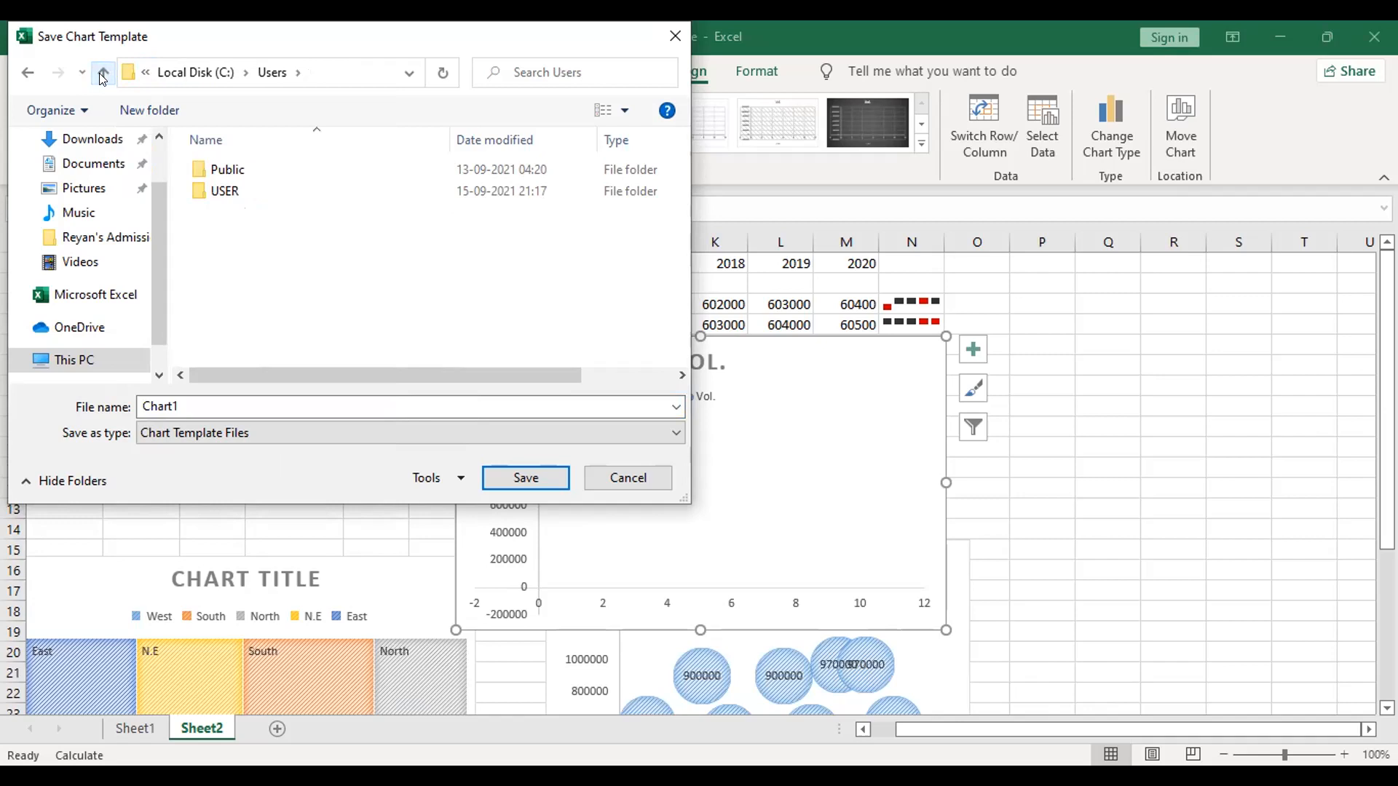
{"action": "left_click", "coordinate": [101, 74]}
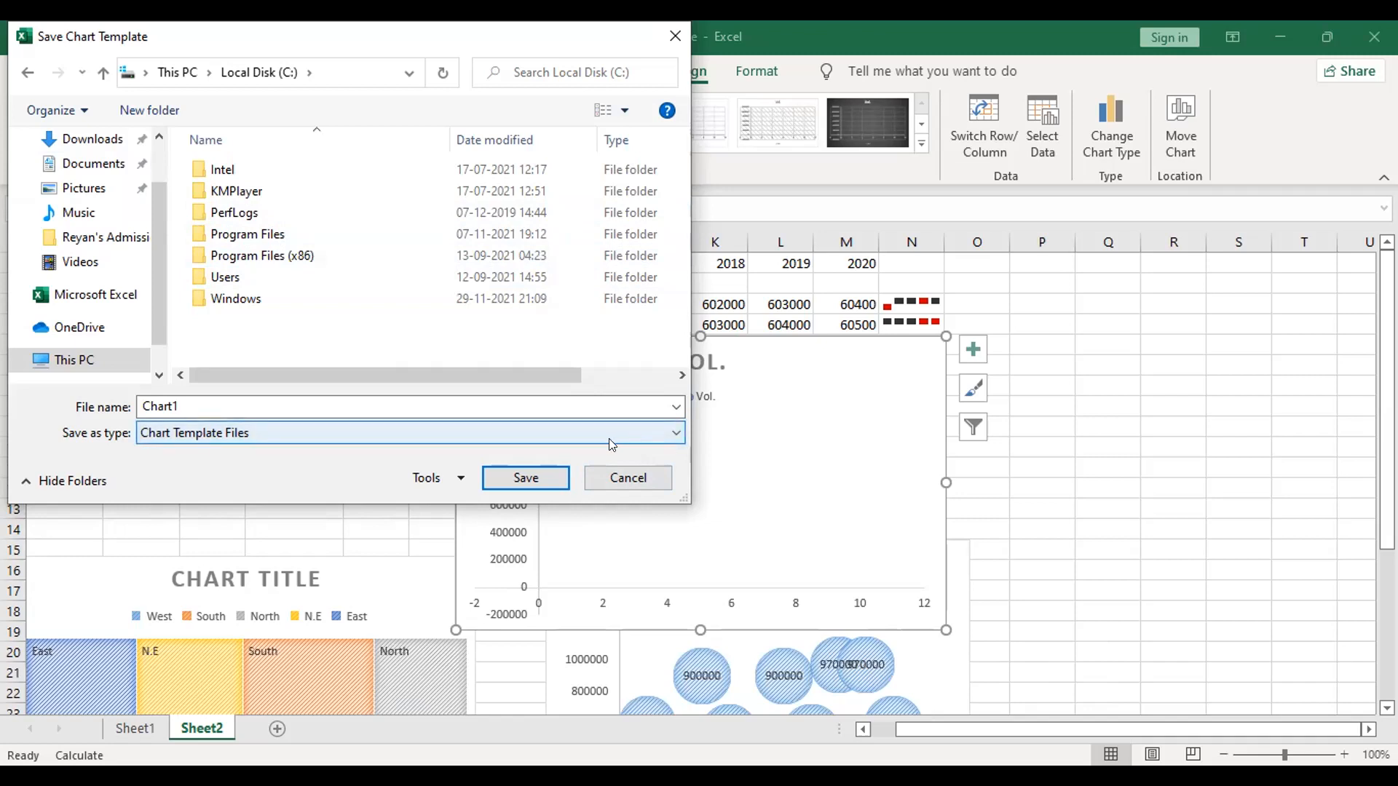
{"action": "left_click", "coordinate": [632, 485]}
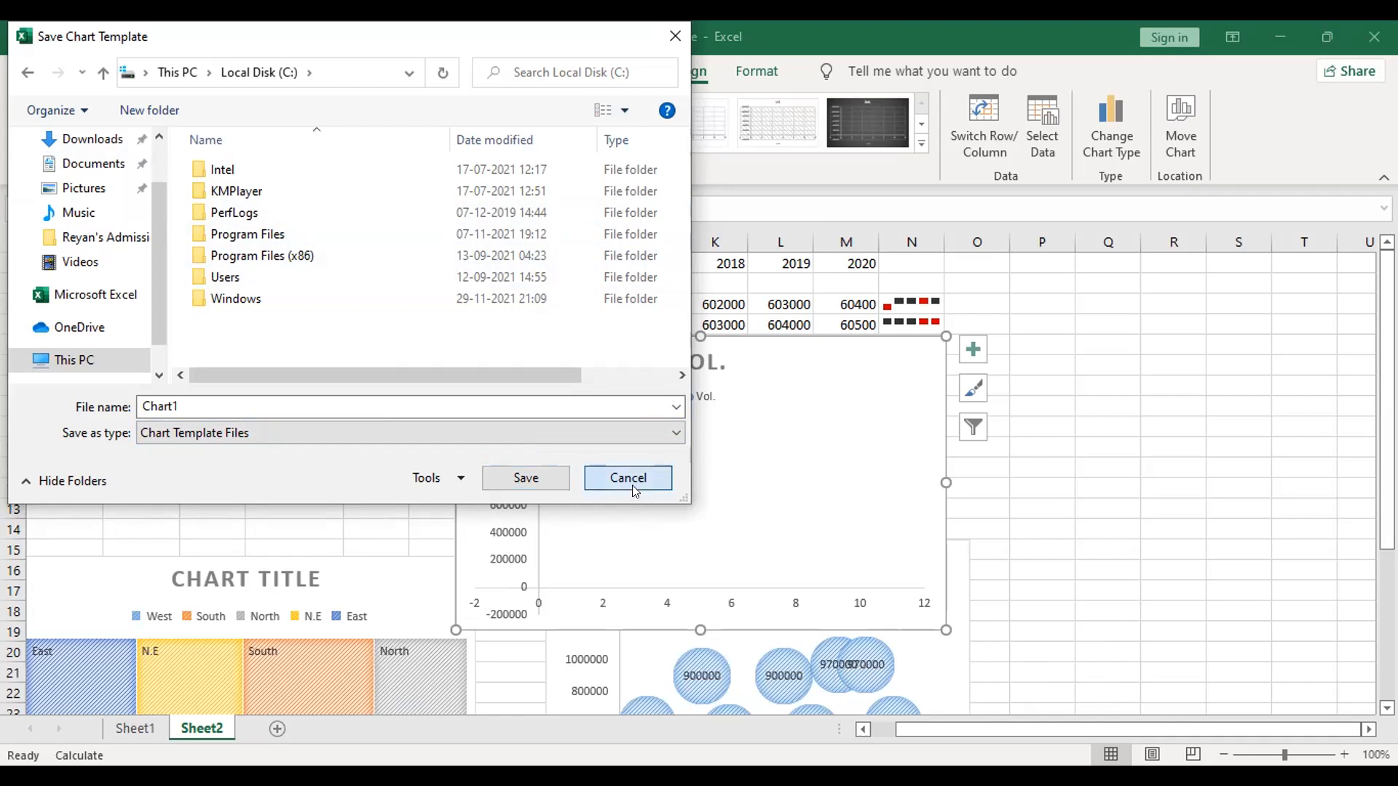
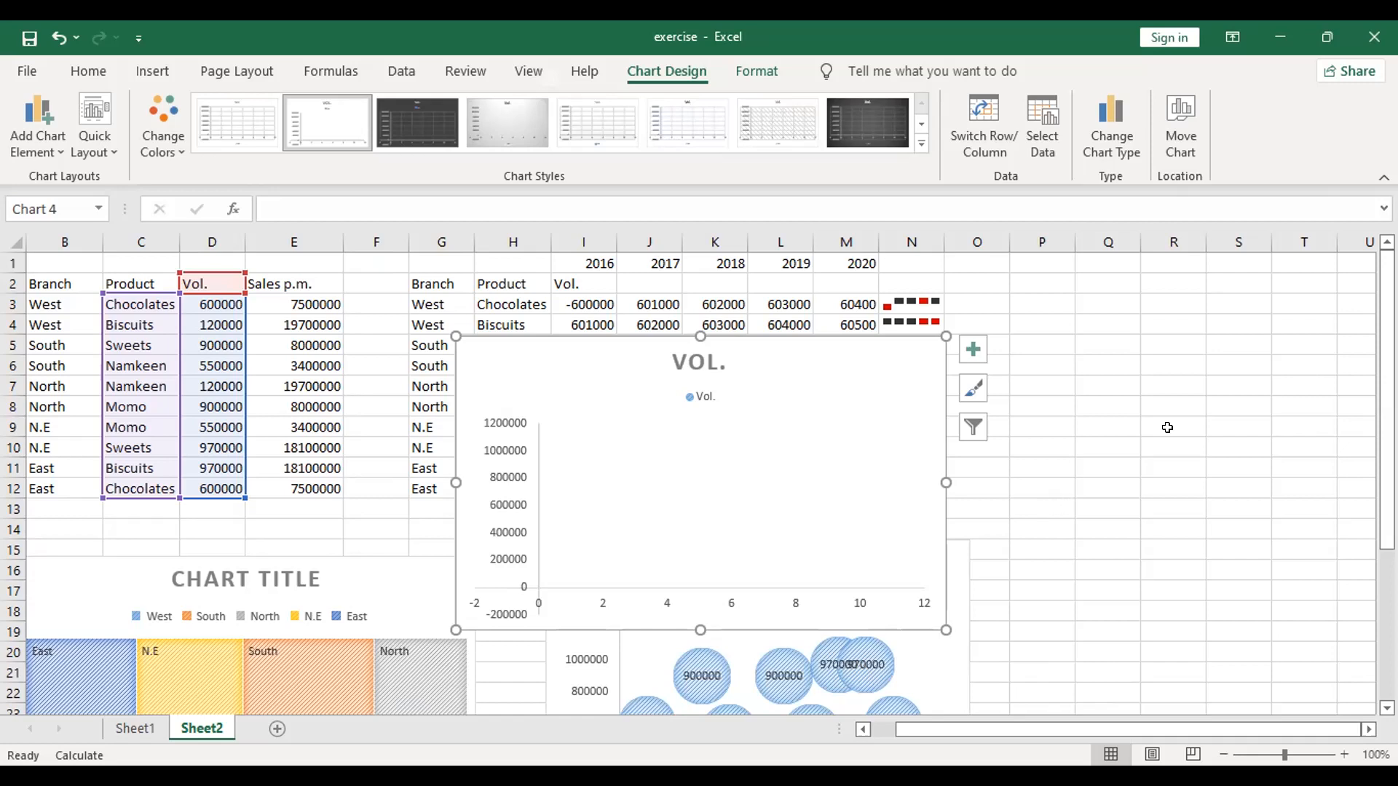
Step: Add a new worksheet and enter Principle in cell A1
{"action": "left_click", "coordinate": [278, 730]}
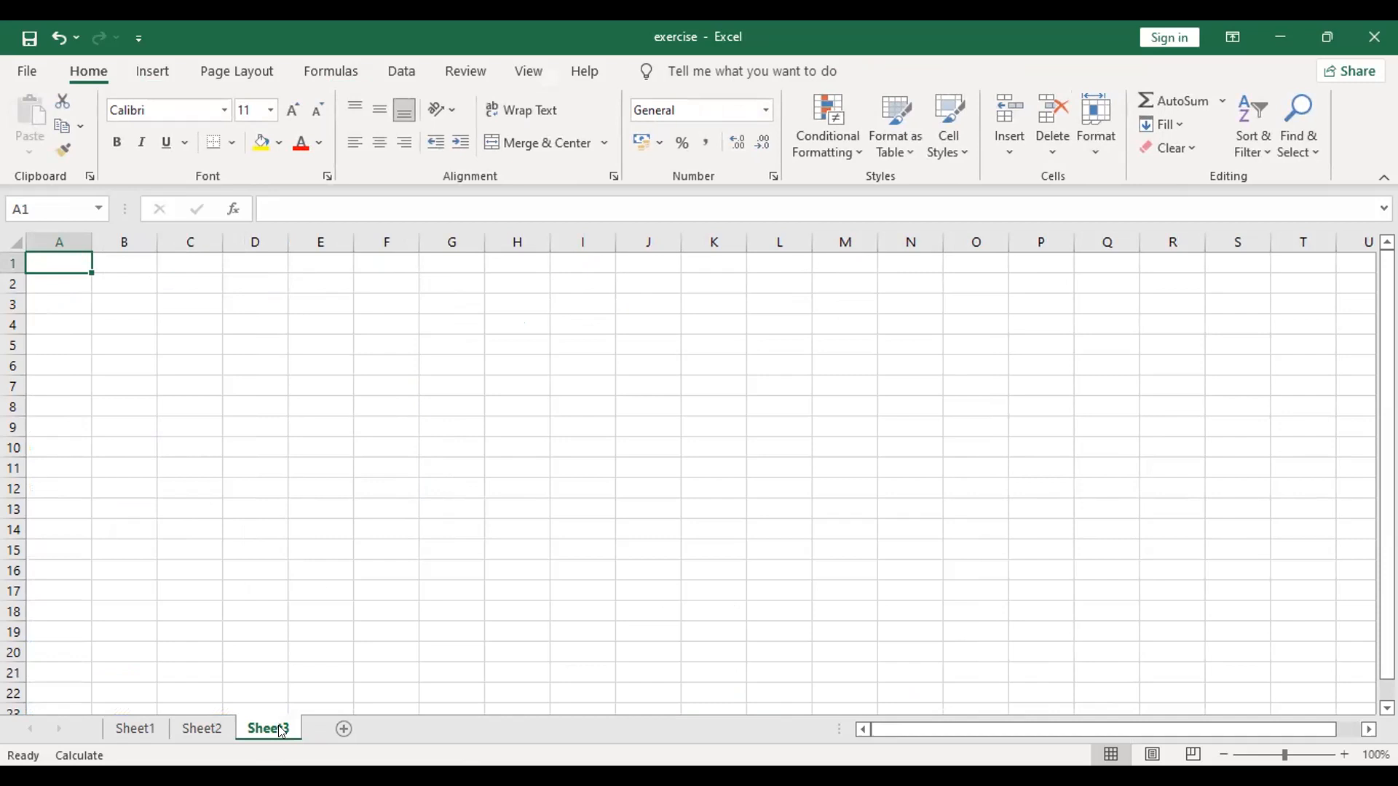
{"action": "type", "text": "Or"}
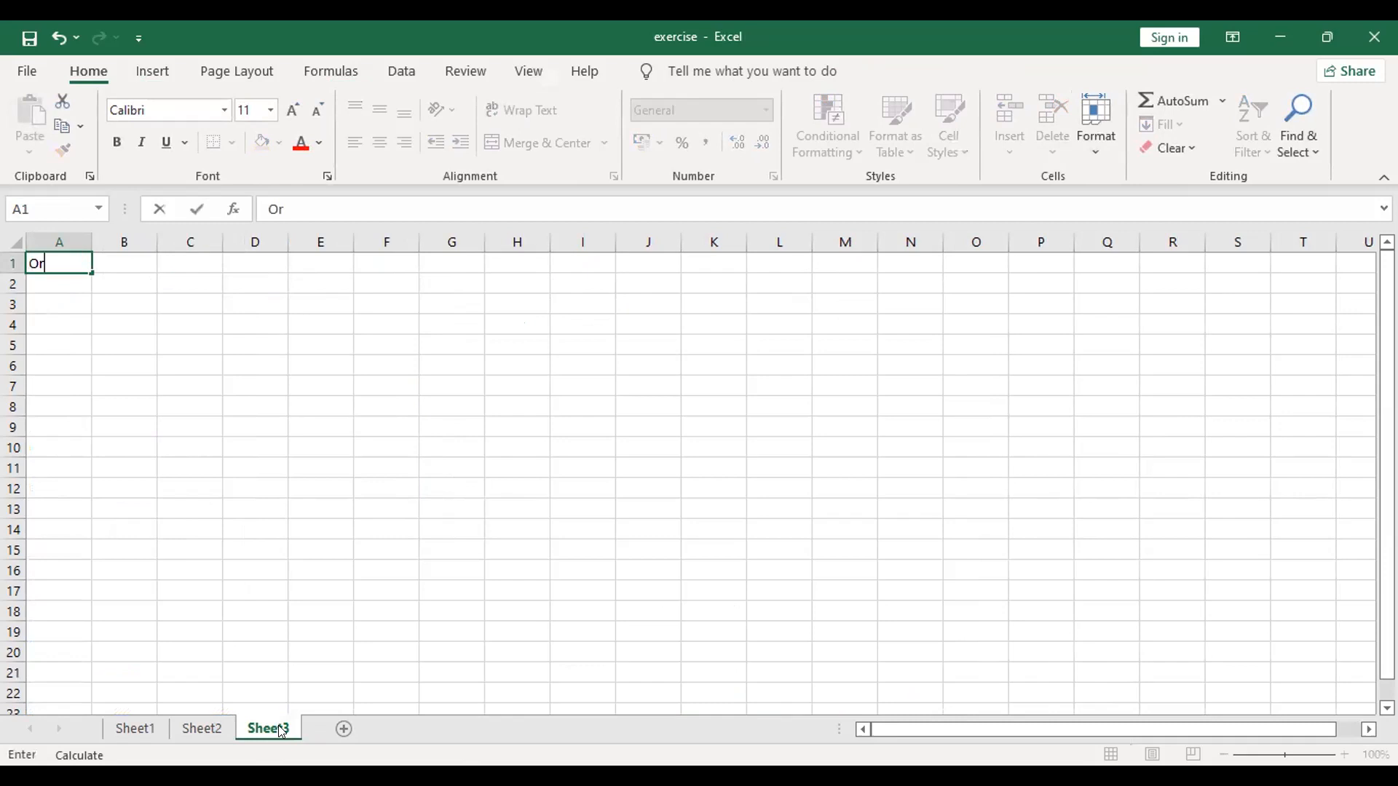
{"action": "key", "text": "BackSpace"}
{"action": "key", "text": "BackSpace"}
{"action": "type", "text": "Principle"}
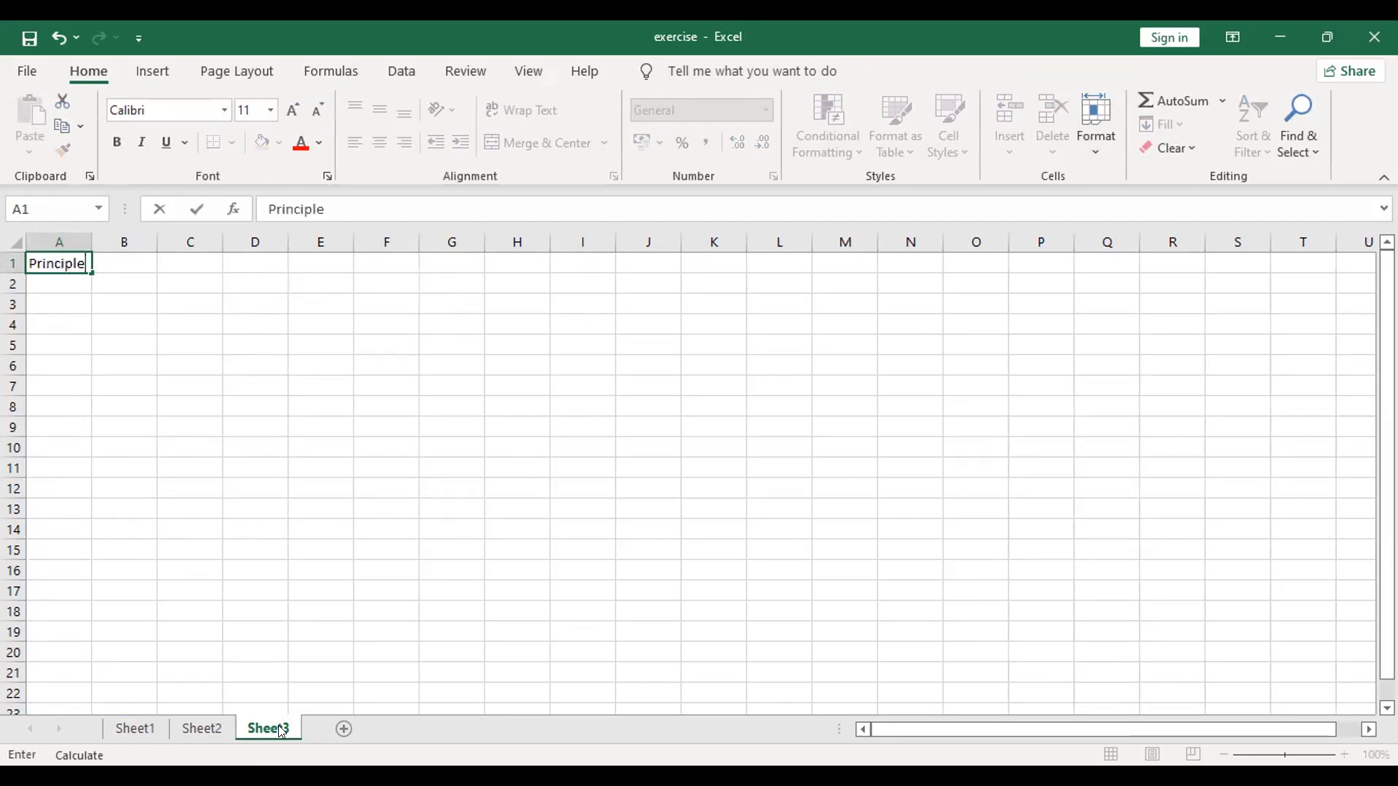
{"action": "key", "text": "Tab"}
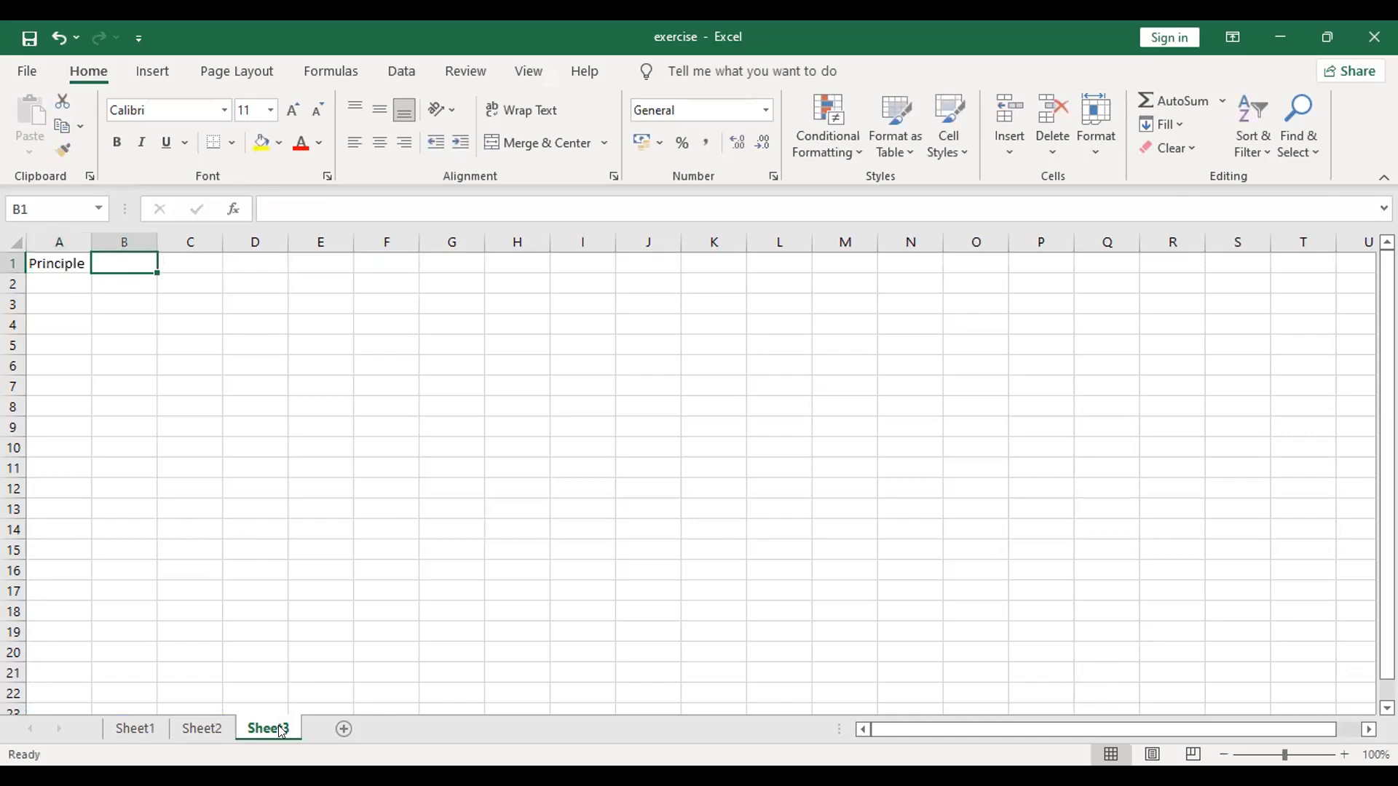
Step: Correct the spelling of the label in A1 to Principal
{"action": "left_click", "coordinate": [81, 266]}
{"action": "left_click", "coordinate": [334, 208]}
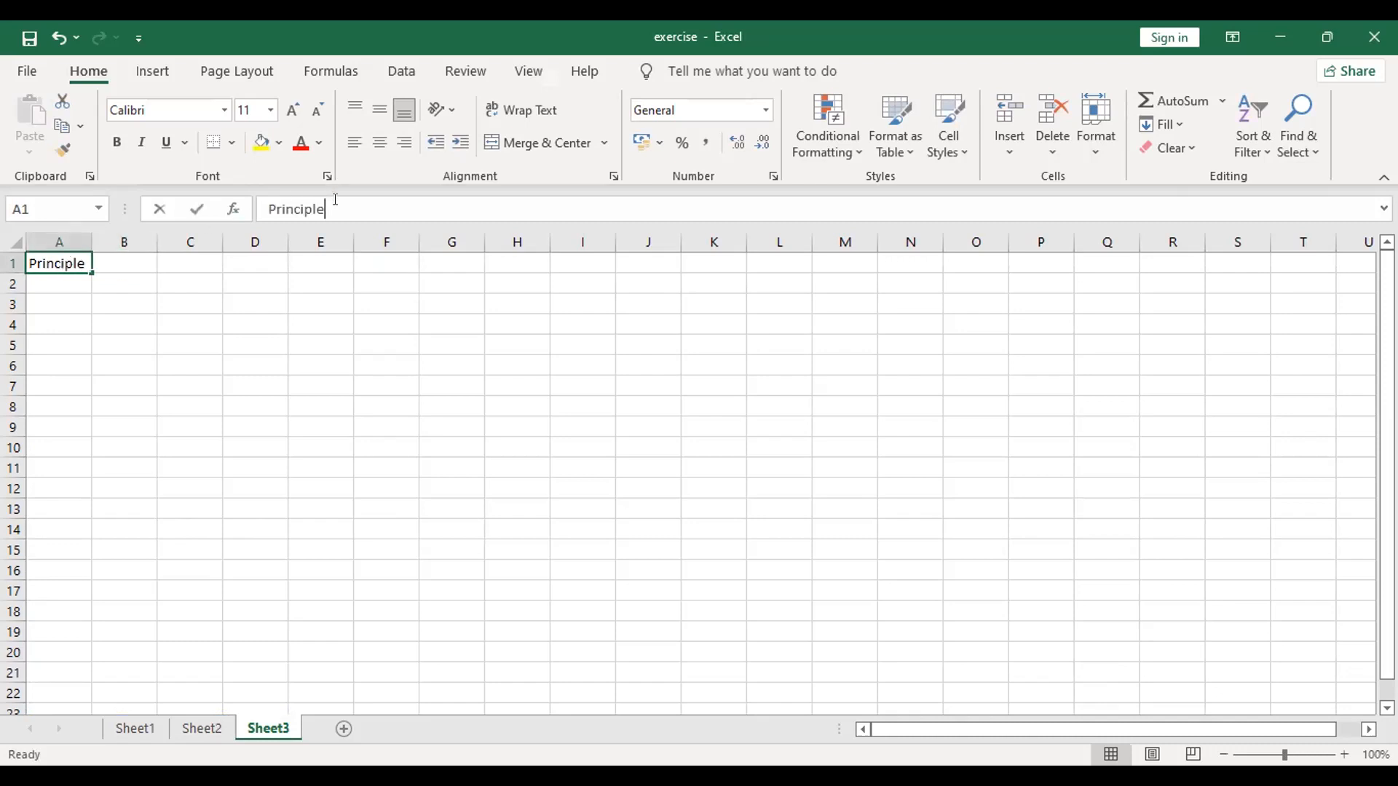
{"action": "key", "text": "BackSpace"}
{"action": "key", "text": "BackSpace"}
{"action": "type", "text": "al"}
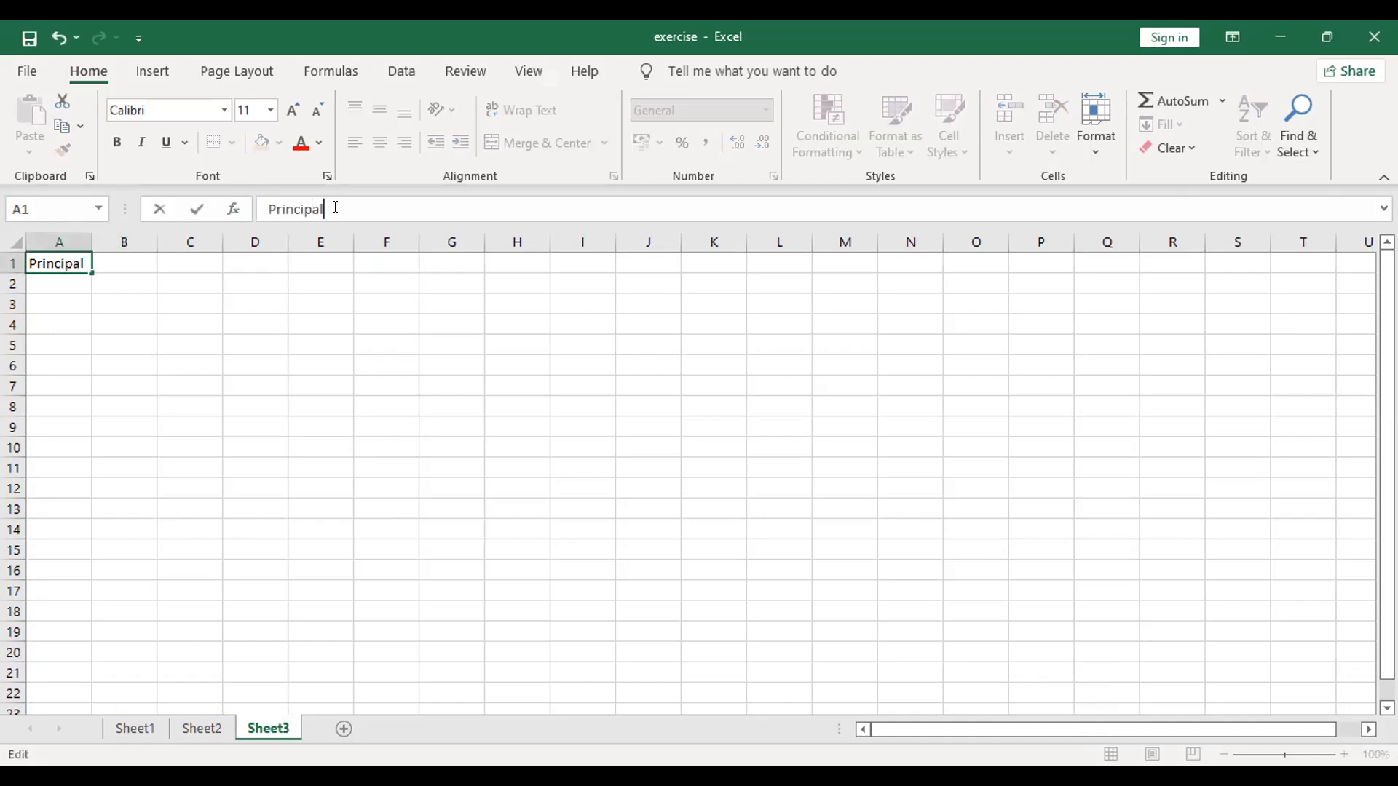
{"action": "left_click", "coordinate": [127, 260]}
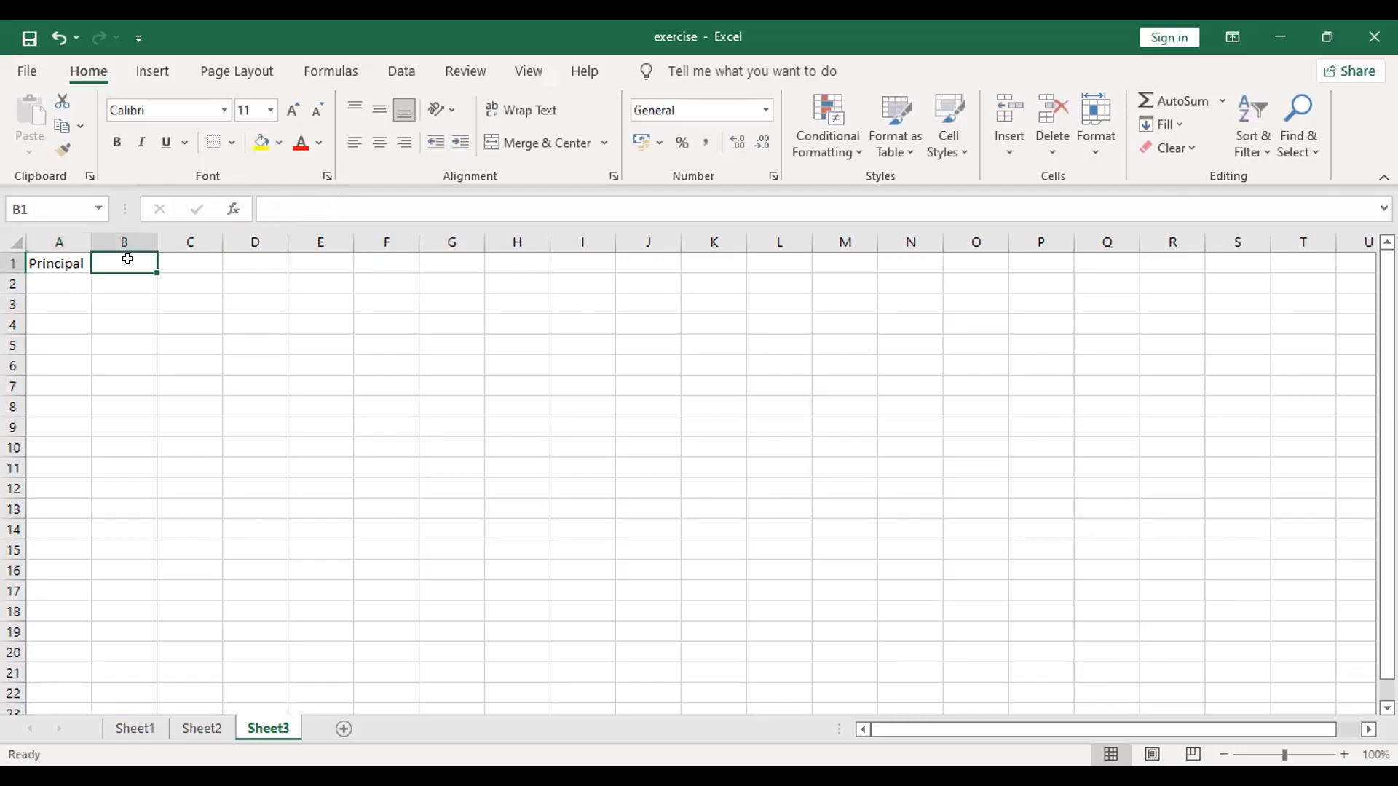
{"action": "left_click", "coordinate": [64, 281]}
{"action": "type", "text": "10000"}
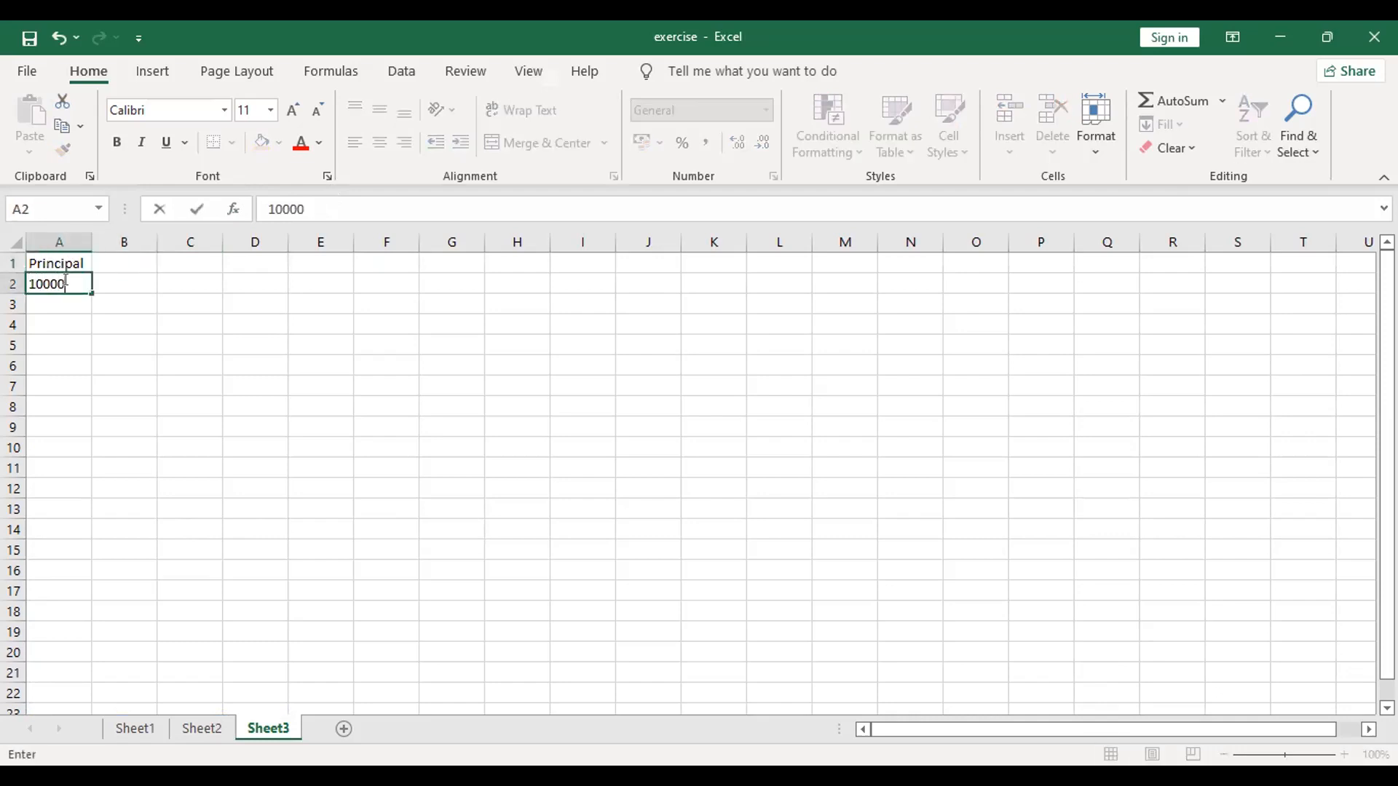
{"action": "key", "text": "BackSpace"}
{"action": "key", "text": "BackSpace"}
{"action": "key", "text": "BackSpace"}
{"action": "key", "text": "BackSpace"}
{"action": "key", "text": "BackSpace"}
{"action": "key", "text": "Up"}
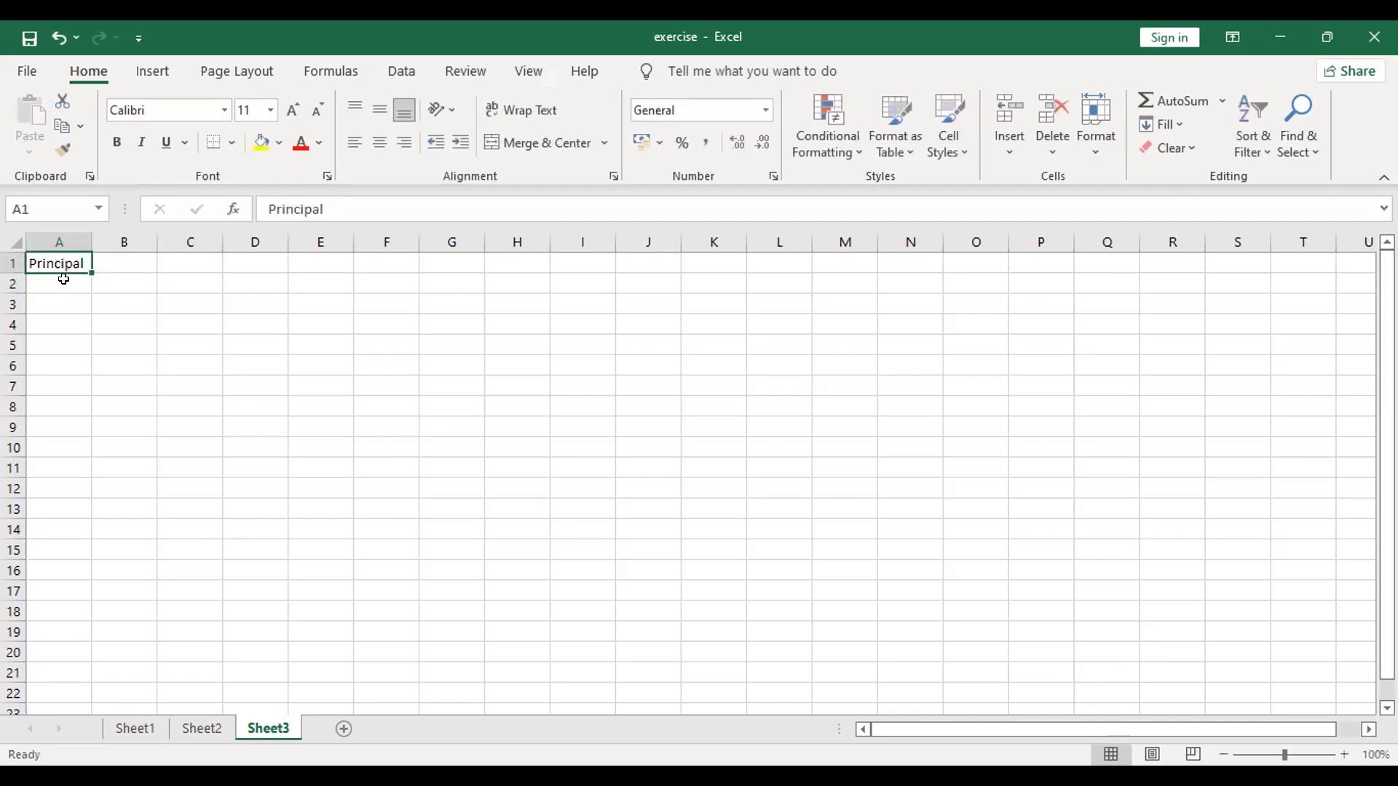
Step: Enter 10000 in B1 beside the Principal label, and fill row 2 with the label Interest and the value 9%
{"action": "key", "text": "Right"}
{"action": "type", "text": "10000"}
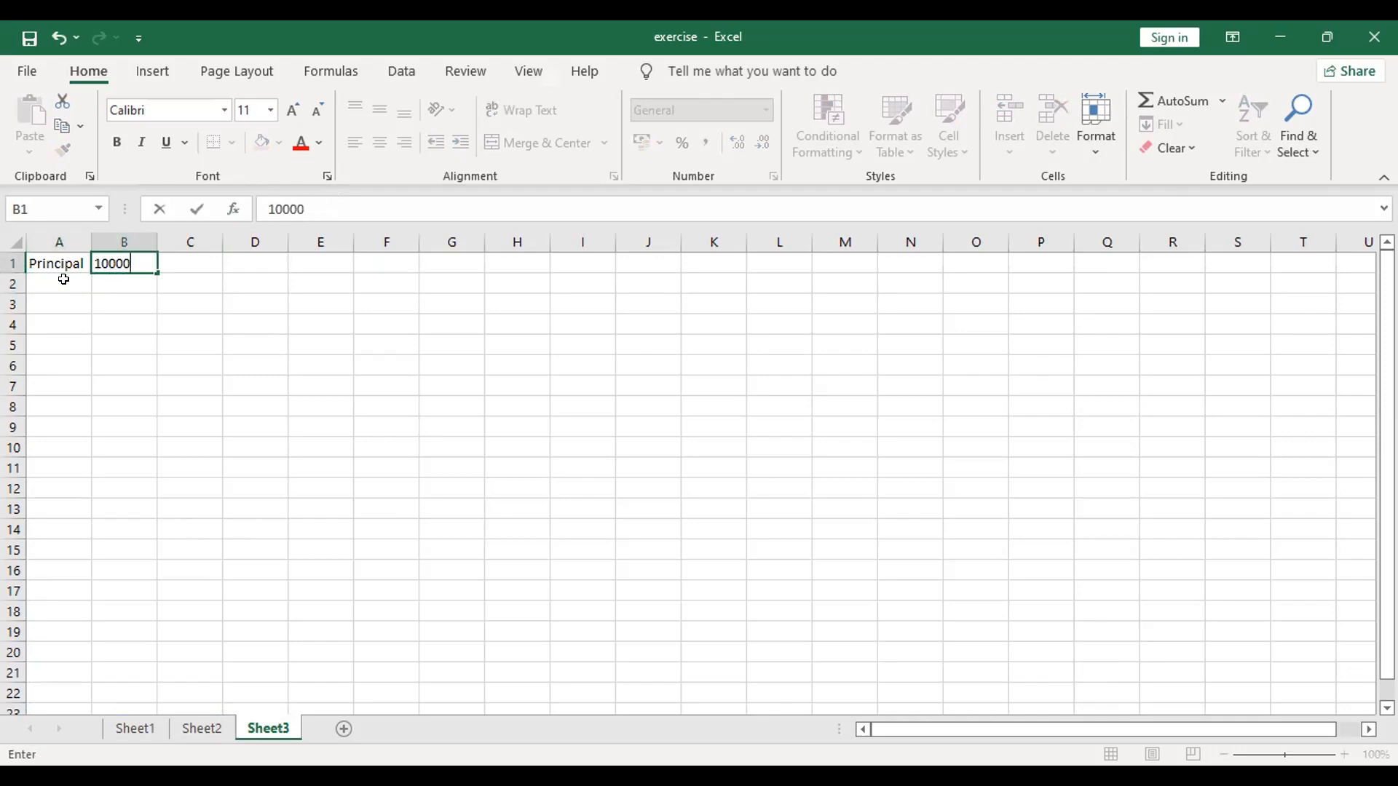
{"action": "left_click", "coordinate": [63, 279]}
{"action": "type", "text": "Interest"}
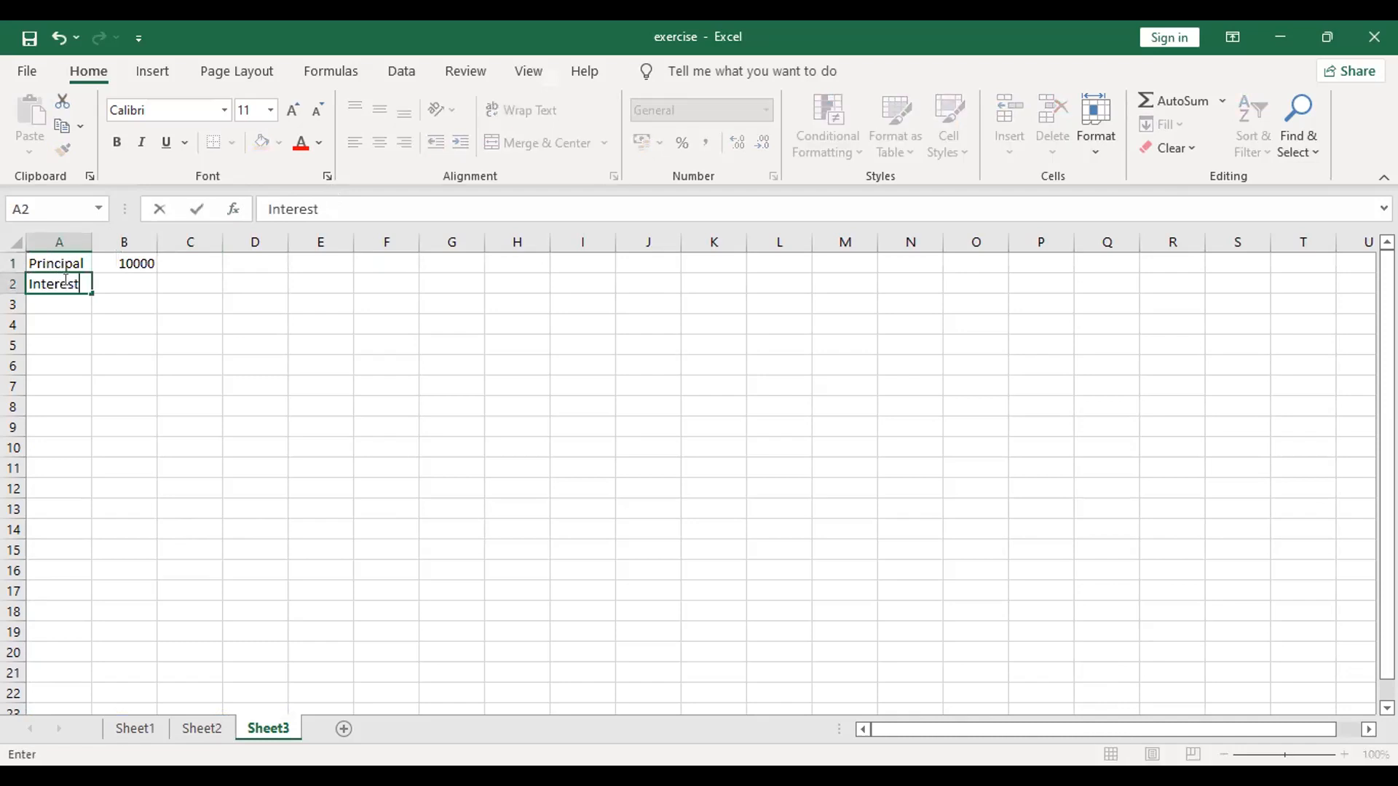
{"action": "key", "text": "Right"}
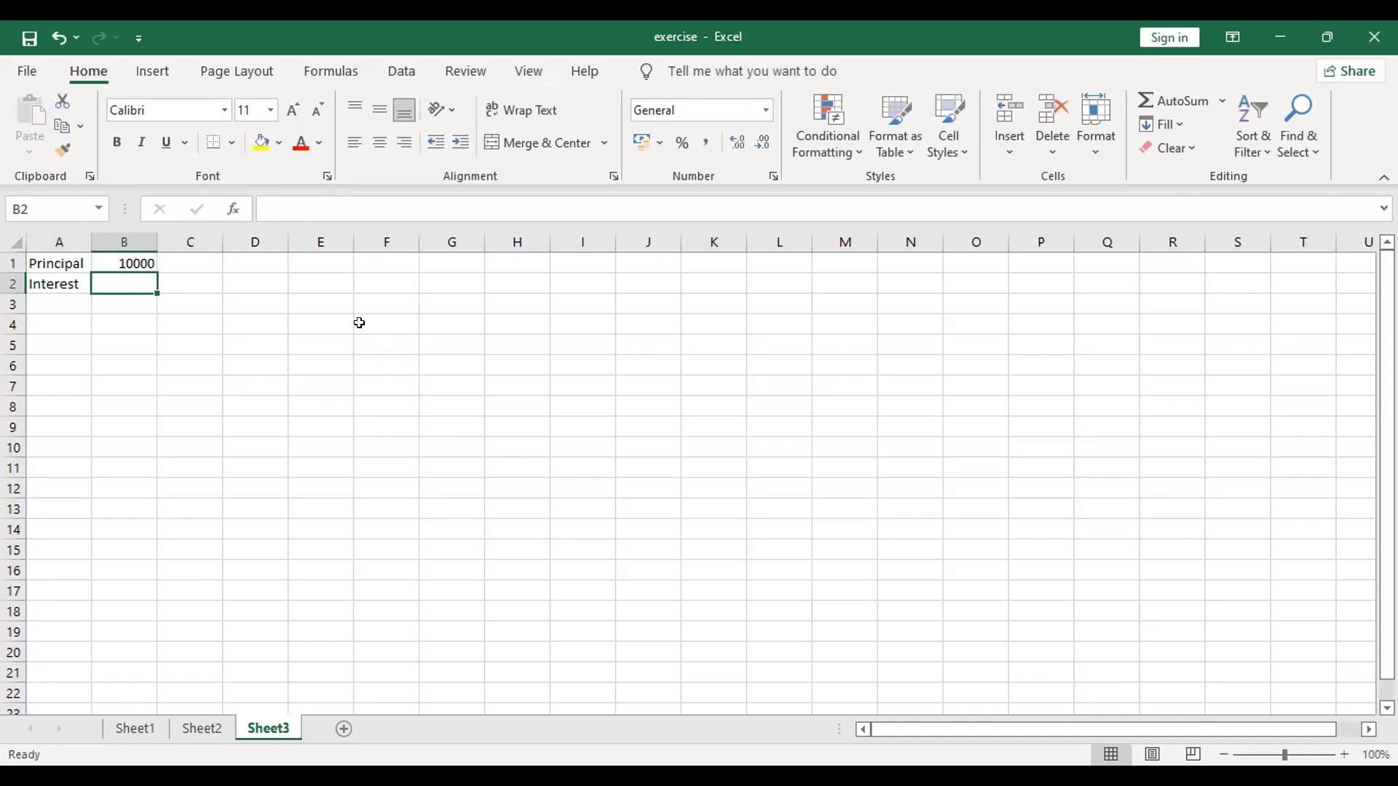
{"action": "type", "text": "9%"}
{"action": "key", "text": "Return"}
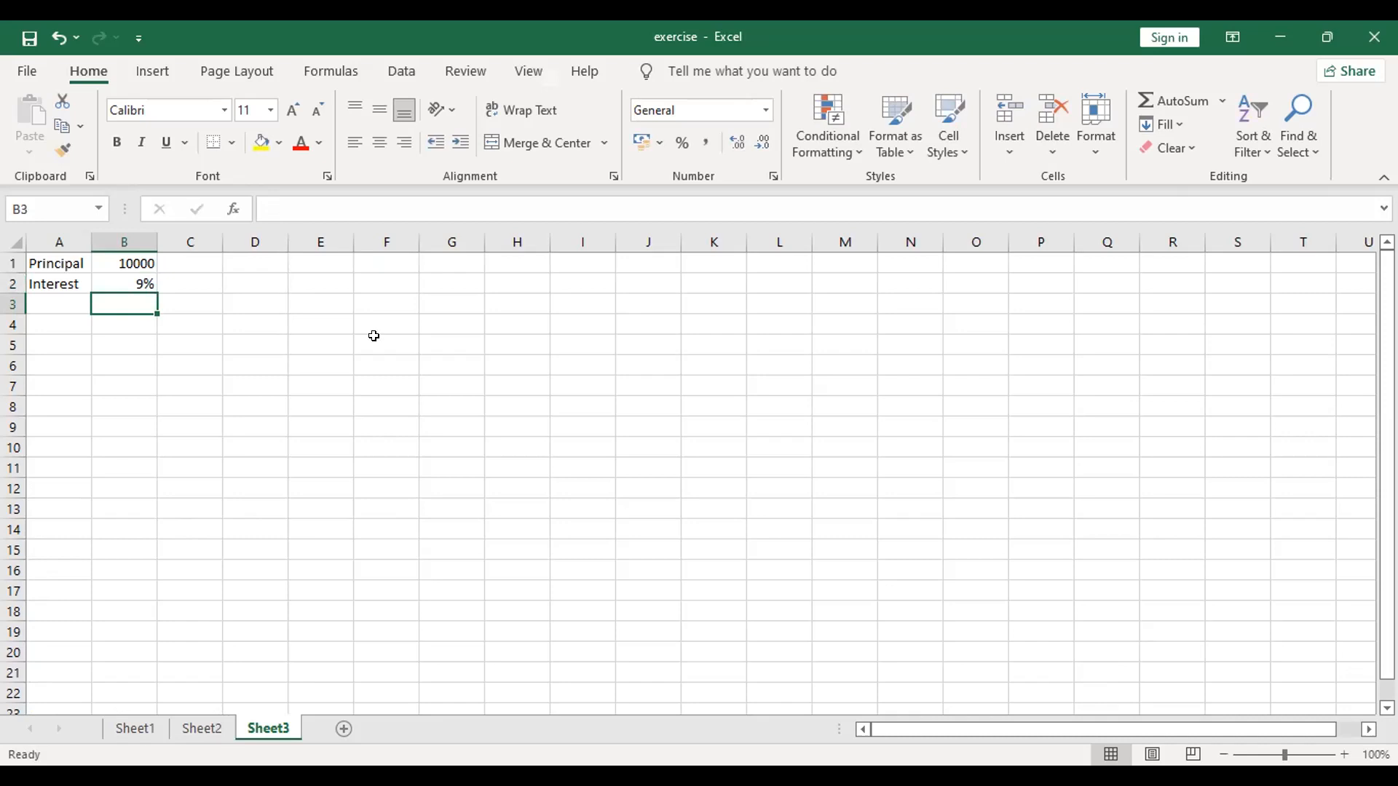
Step: Label A3 as Amount and calculate it in B3 with the formula =B1*B2
{"action": "key", "text": "Left"}
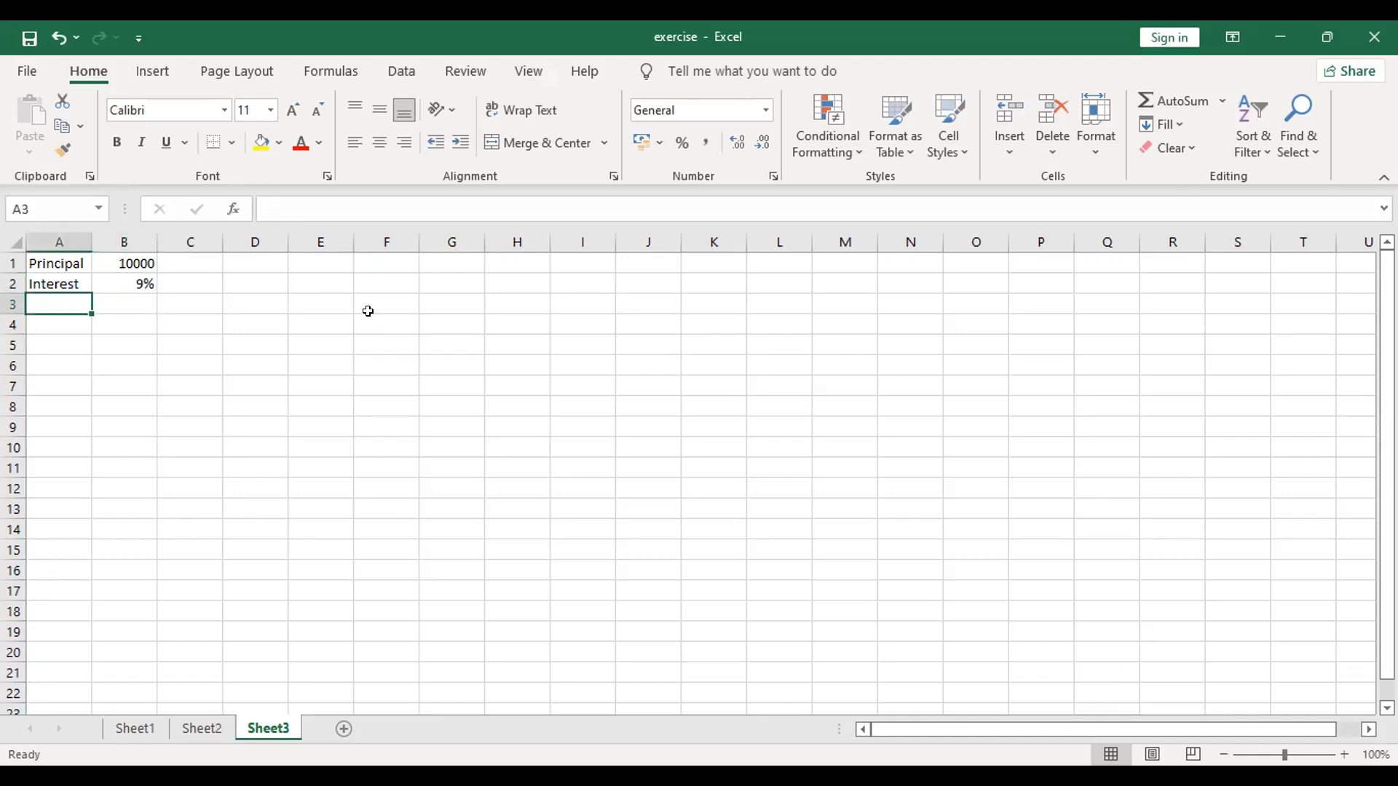
{"action": "type", "text": "Amount"}
{"action": "key", "text": "Tab"}
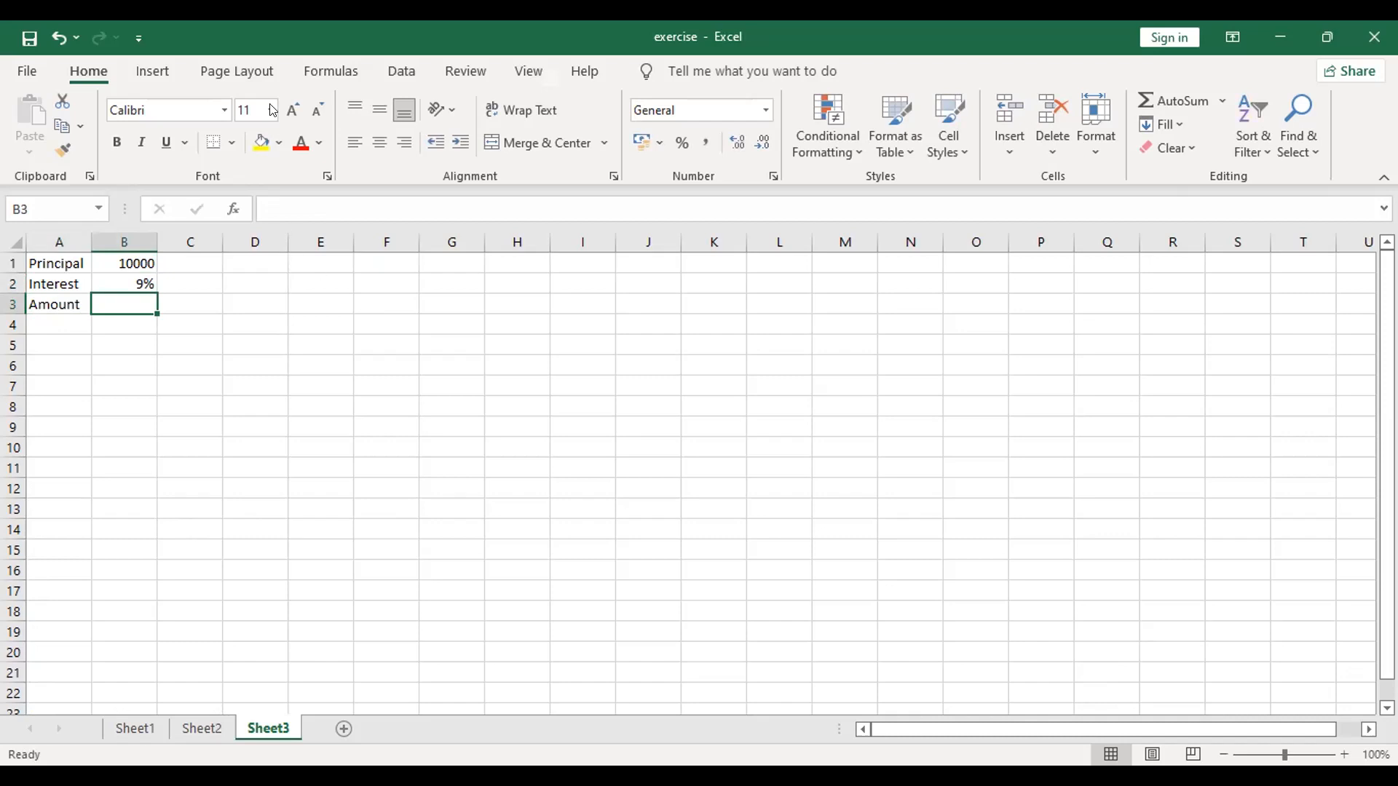
{"action": "left_click", "coordinate": [331, 73]}
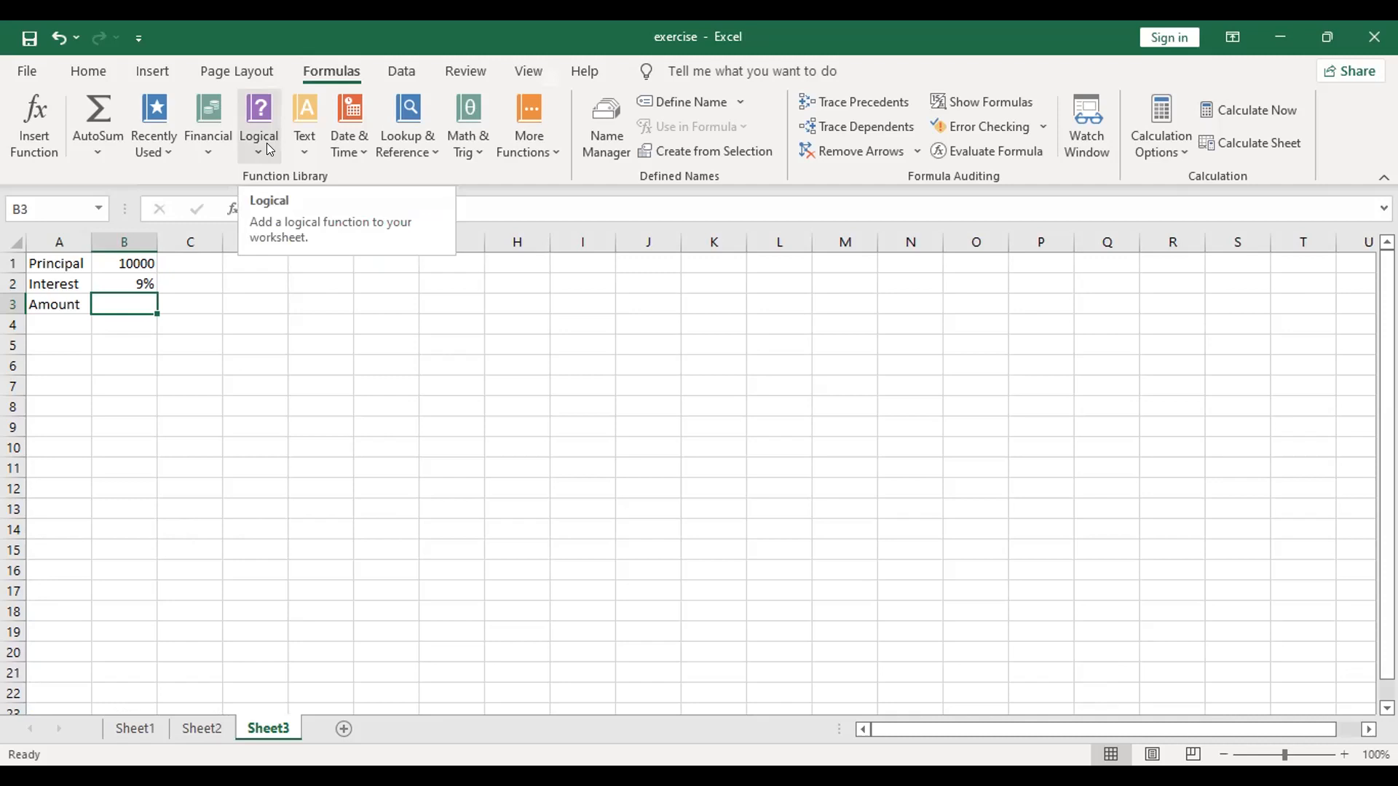
{"action": "left_click", "coordinate": [140, 263]}
{"action": "left_click", "coordinate": [138, 304]}
{"action": "type", "text": "="}
{"action": "left_click", "coordinate": [141, 265]}
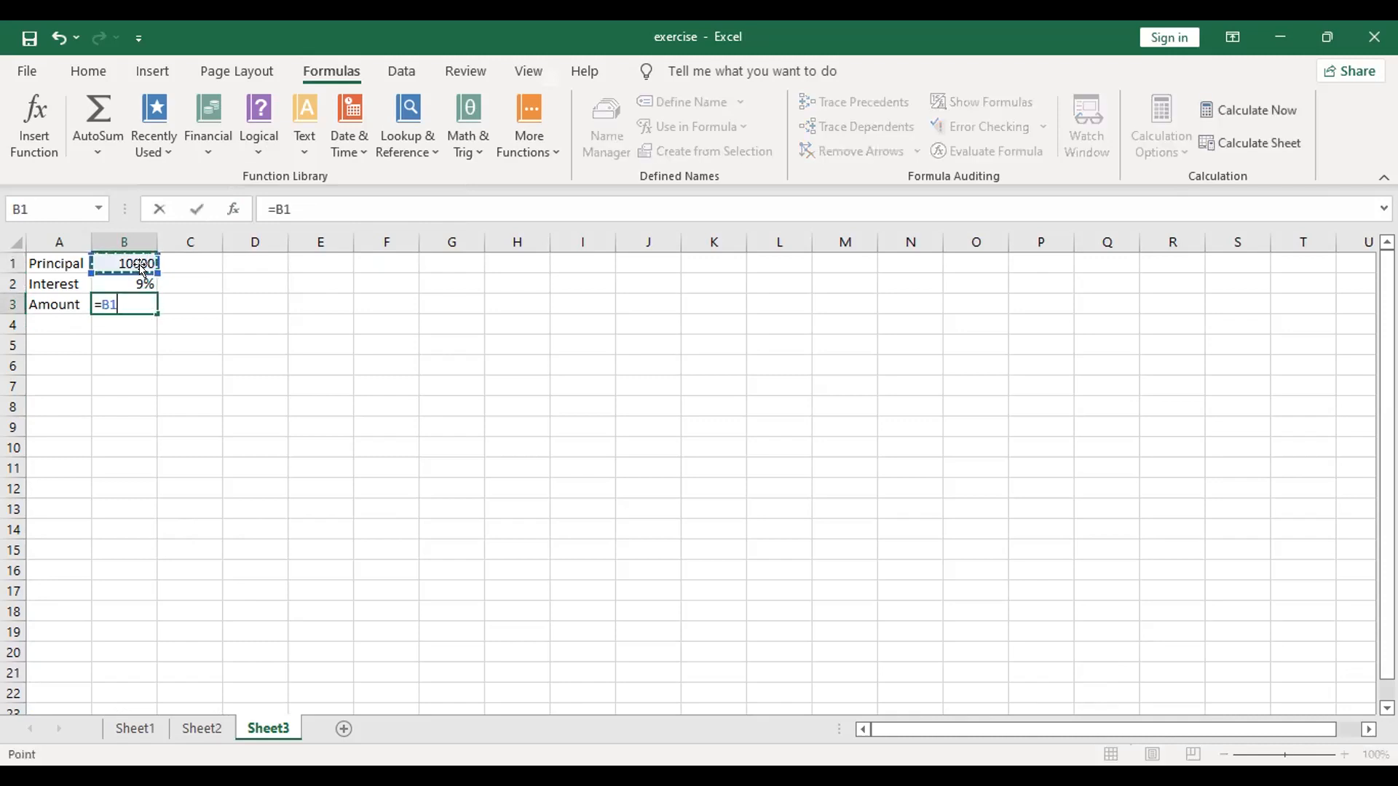
{"action": "type", "text": "*"}
{"action": "left_click", "coordinate": [143, 279]}
{"action": "key", "text": "Return"}
{"action": "left_click", "coordinate": [194, 387]}
Step: Format the Amount value in B3 as a percentage without decimal places
{"action": "left_click", "coordinate": [140, 303]}
{"action": "left_click", "coordinate": [156, 67]}
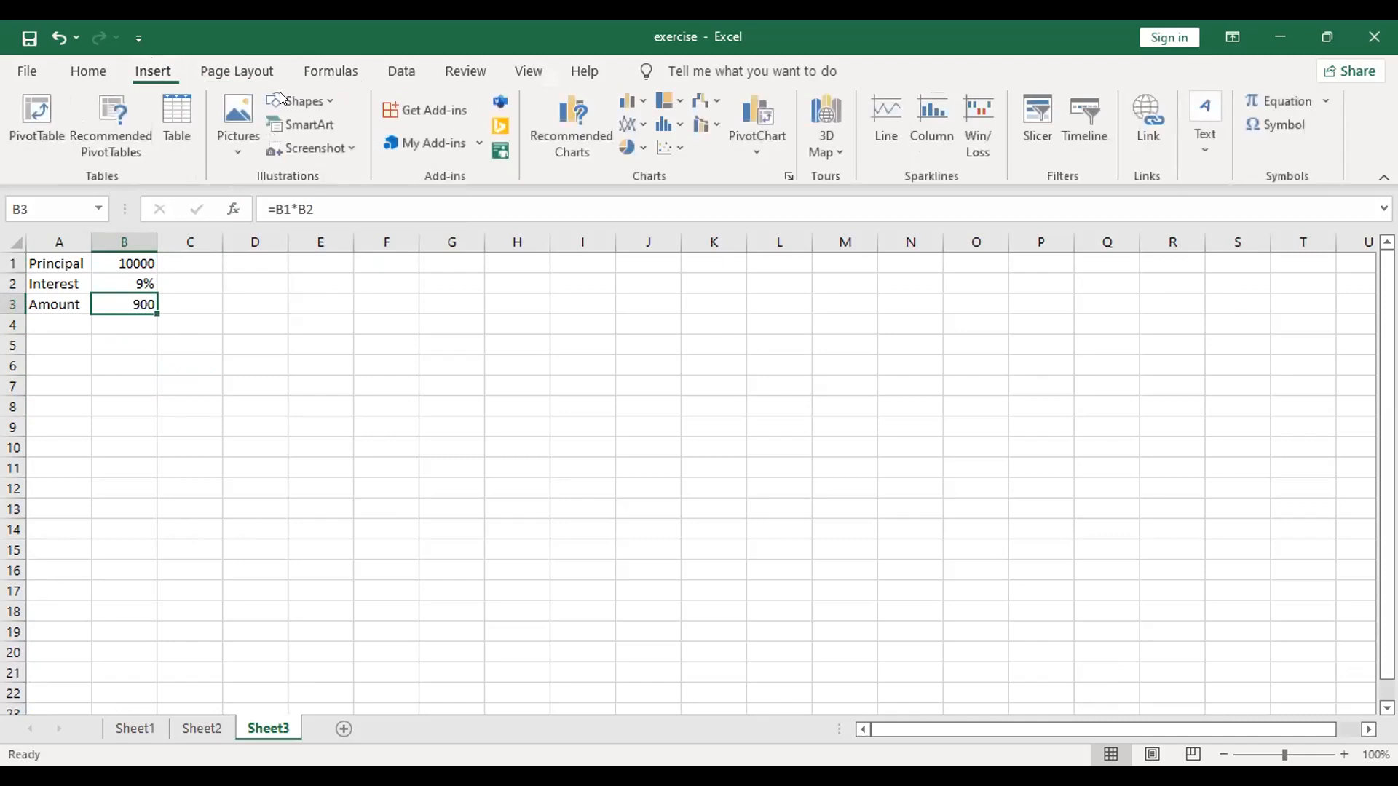
{"action": "left_click", "coordinate": [84, 75]}
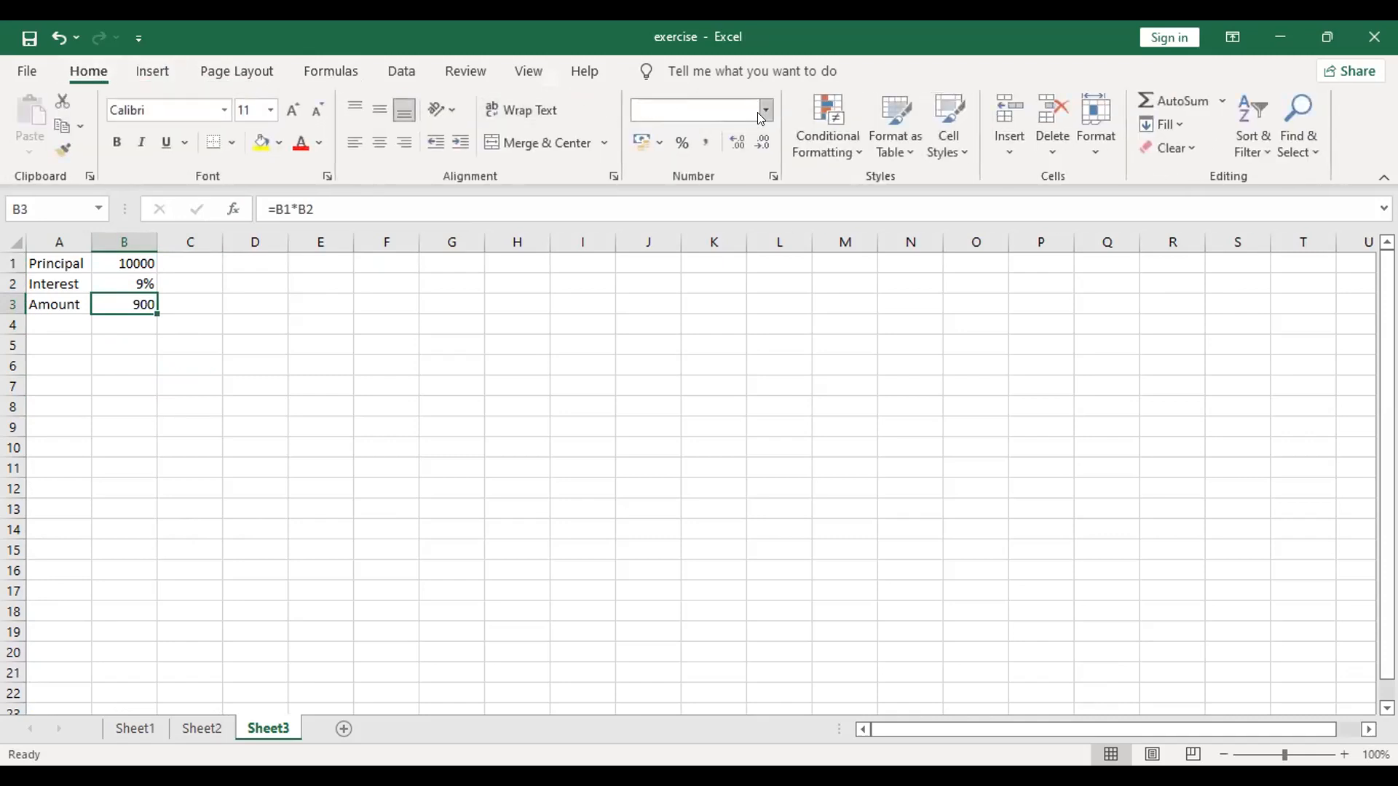
{"action": "left_click", "coordinate": [758, 112]}
{"action": "left_click", "coordinate": [696, 499]}
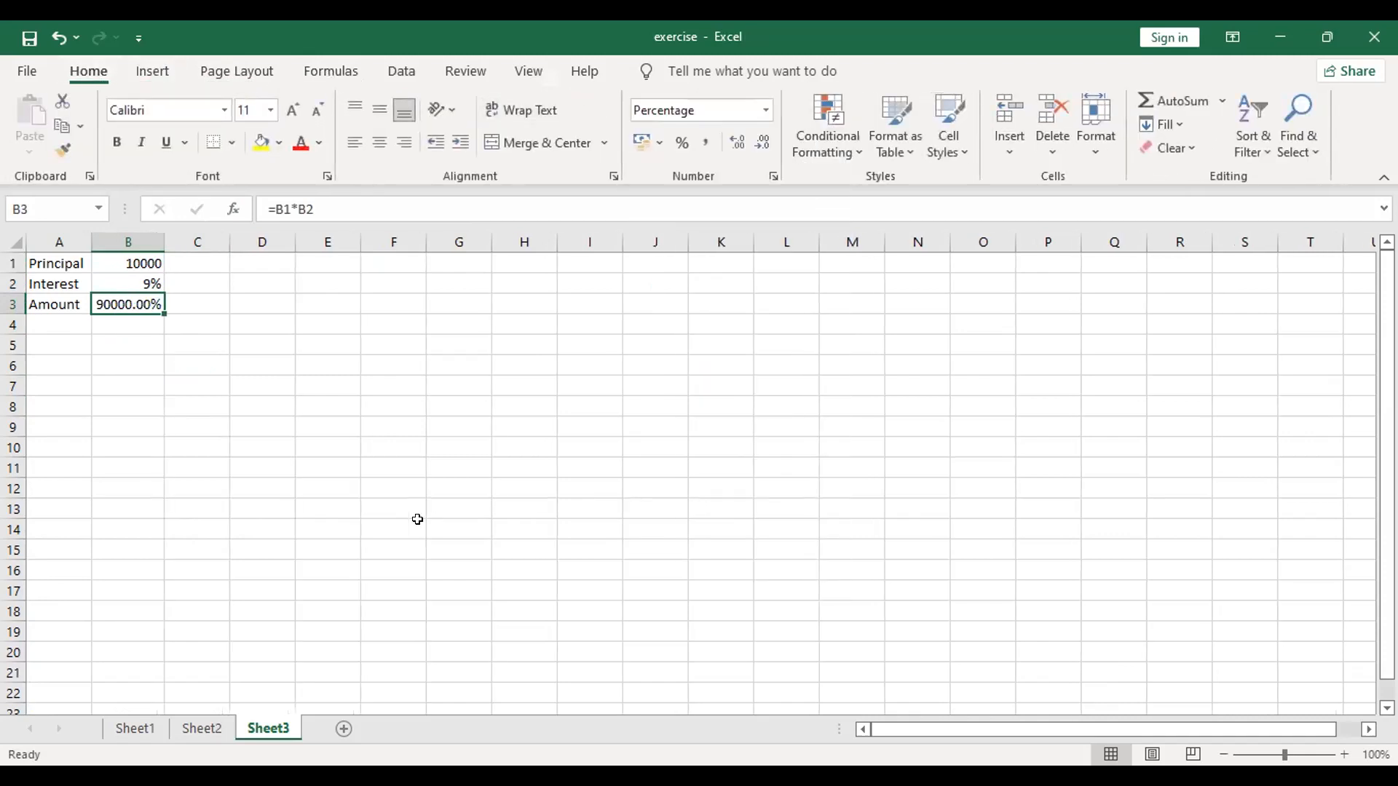
{"action": "left_click", "coordinate": [739, 143]}
{"action": "left_click", "coordinate": [760, 144]}
{"action": "left_click", "coordinate": [760, 143]}
{"action": "left_click", "coordinate": [759, 143]}
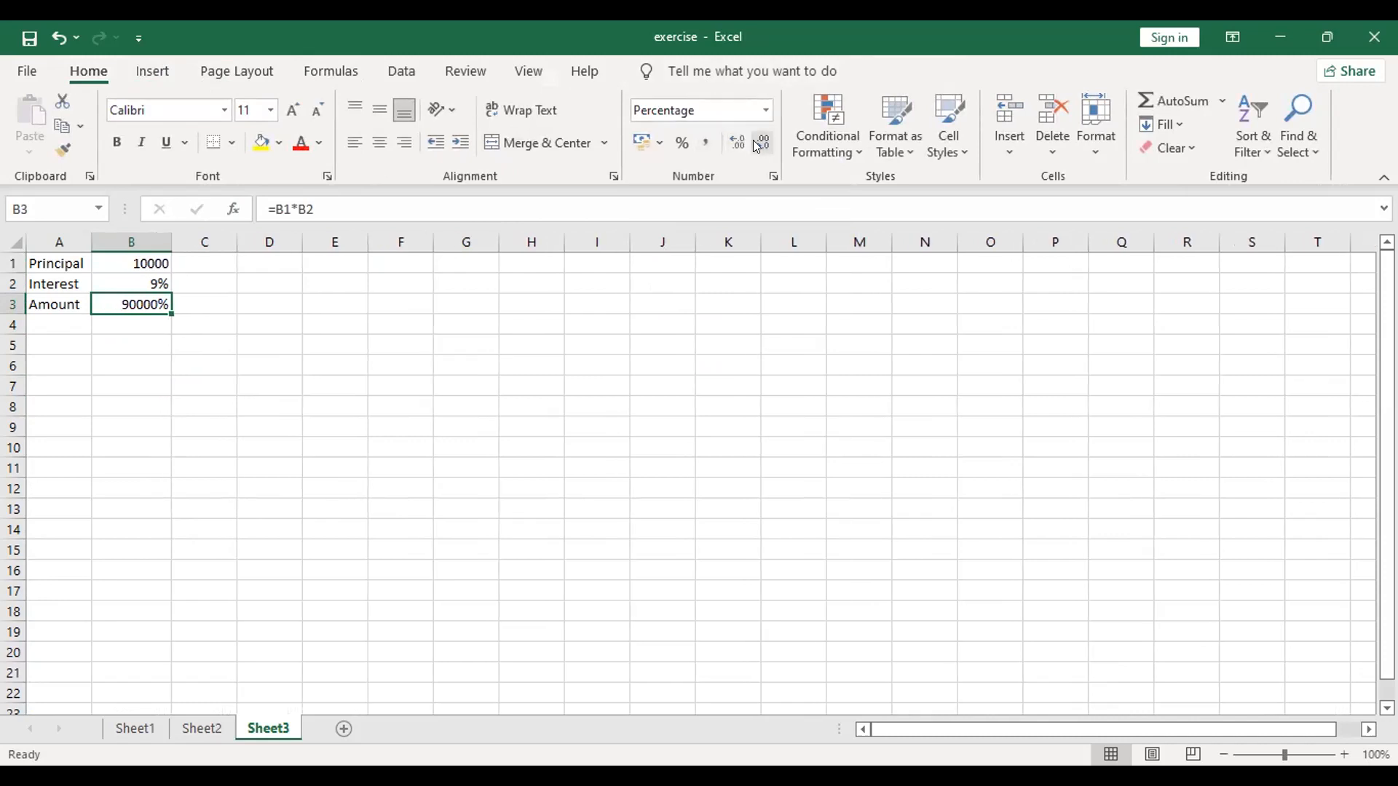
{"action": "left_click", "coordinate": [510, 402]}
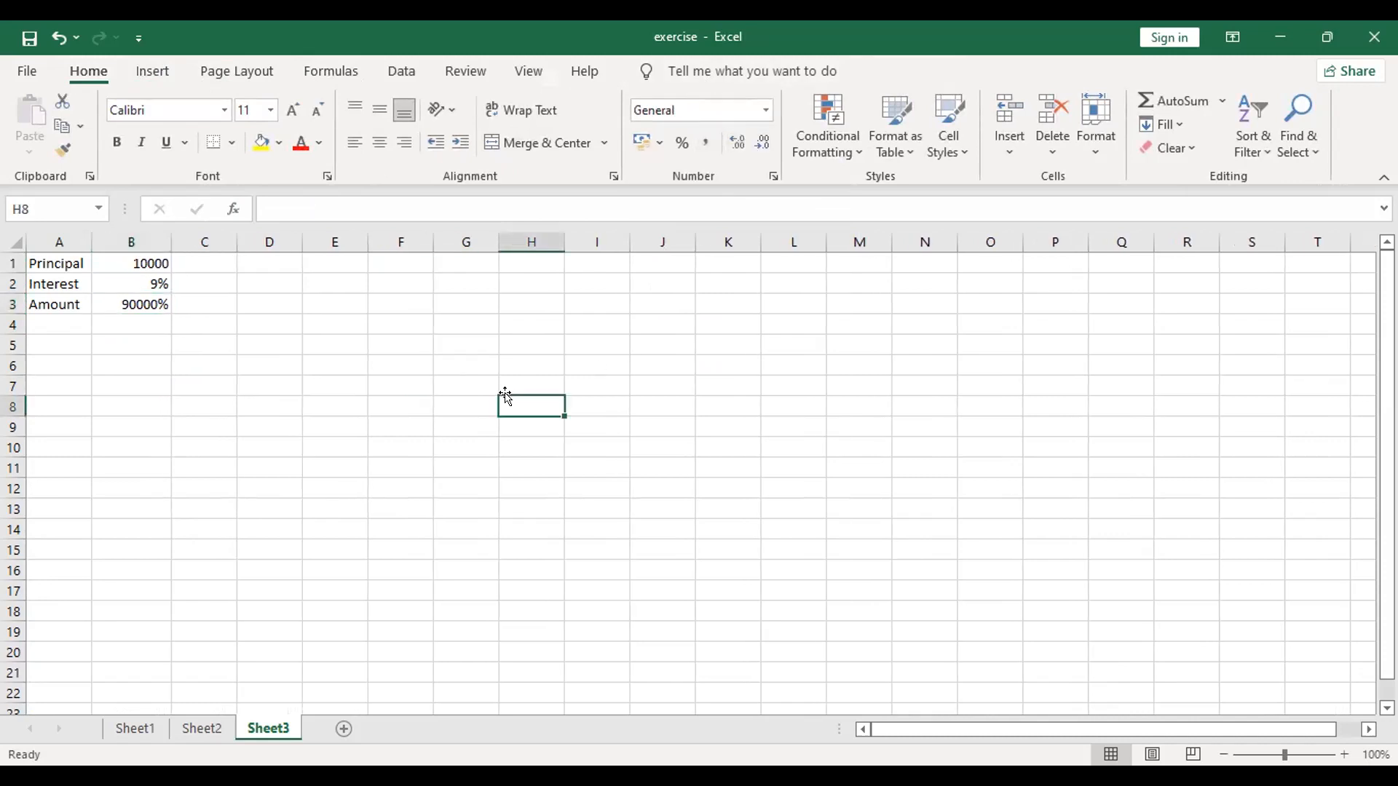
Step: Apply the Number format to the Amount value in B3
{"action": "left_click", "coordinate": [110, 299]}
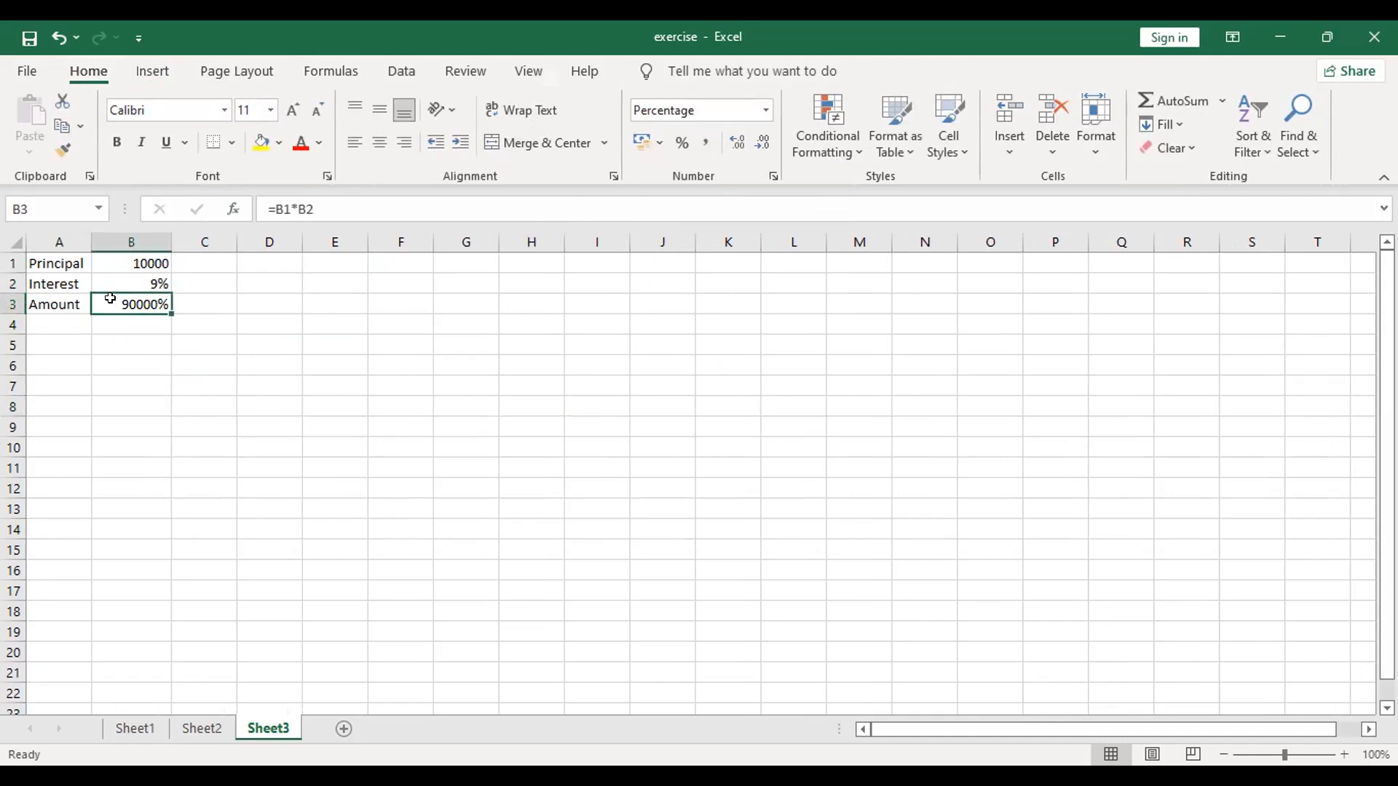
{"action": "left_click", "coordinate": [766, 110]}
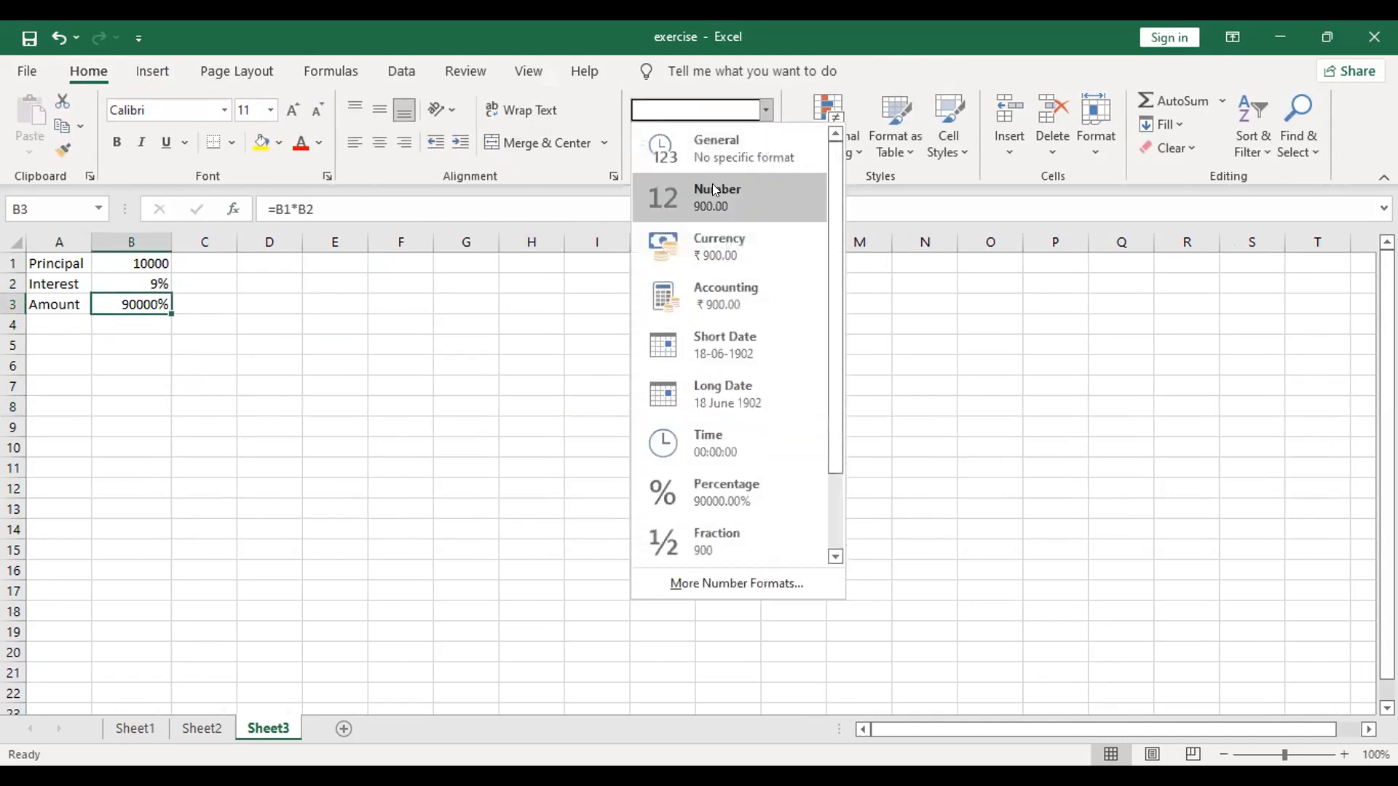
{"action": "left_click", "coordinate": [713, 183]}
{"action": "left_click", "coordinate": [372, 431]}
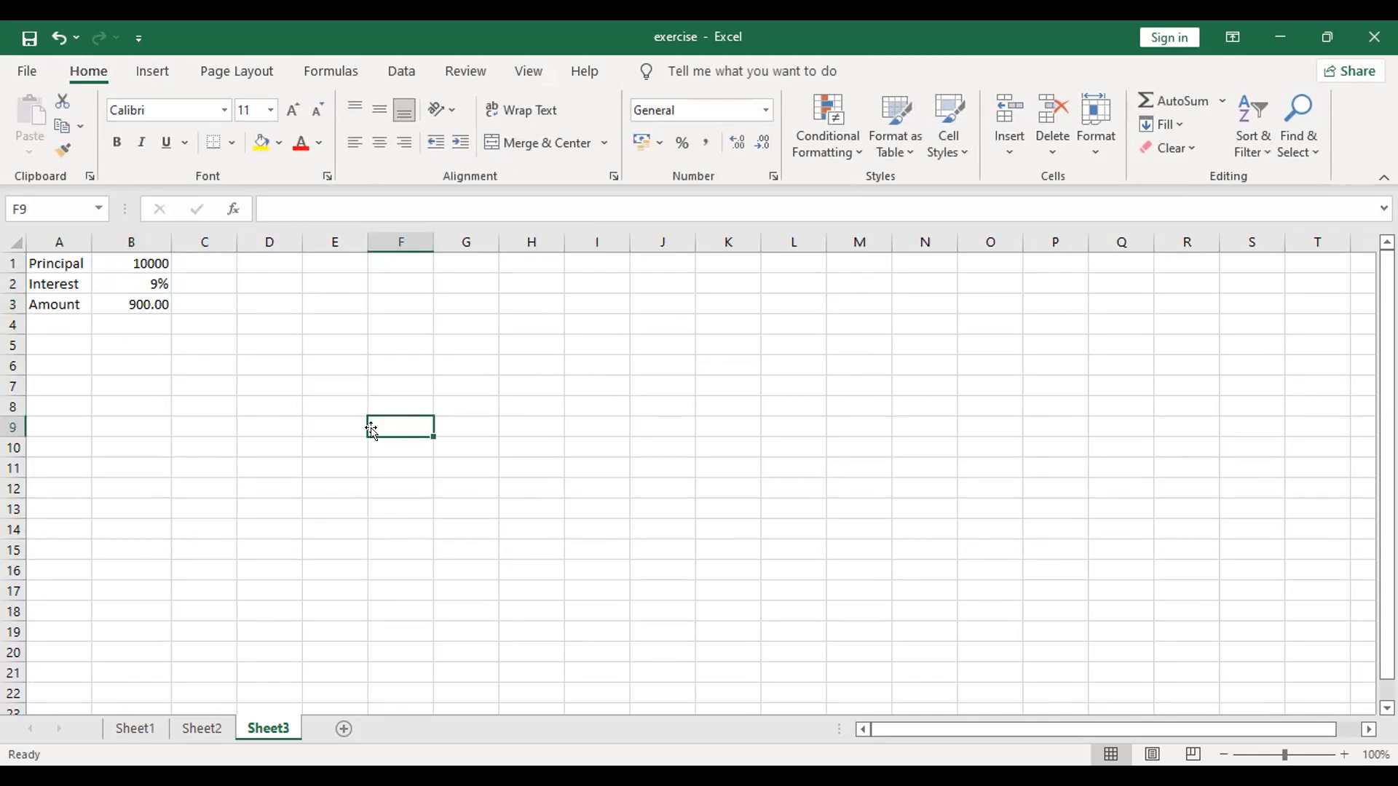
Step: Start a Goal Seek on the Amount formula in B3 with a target value of 1500
{"action": "left_click", "coordinate": [103, 281]}
{"action": "left_click", "coordinate": [111, 299]}
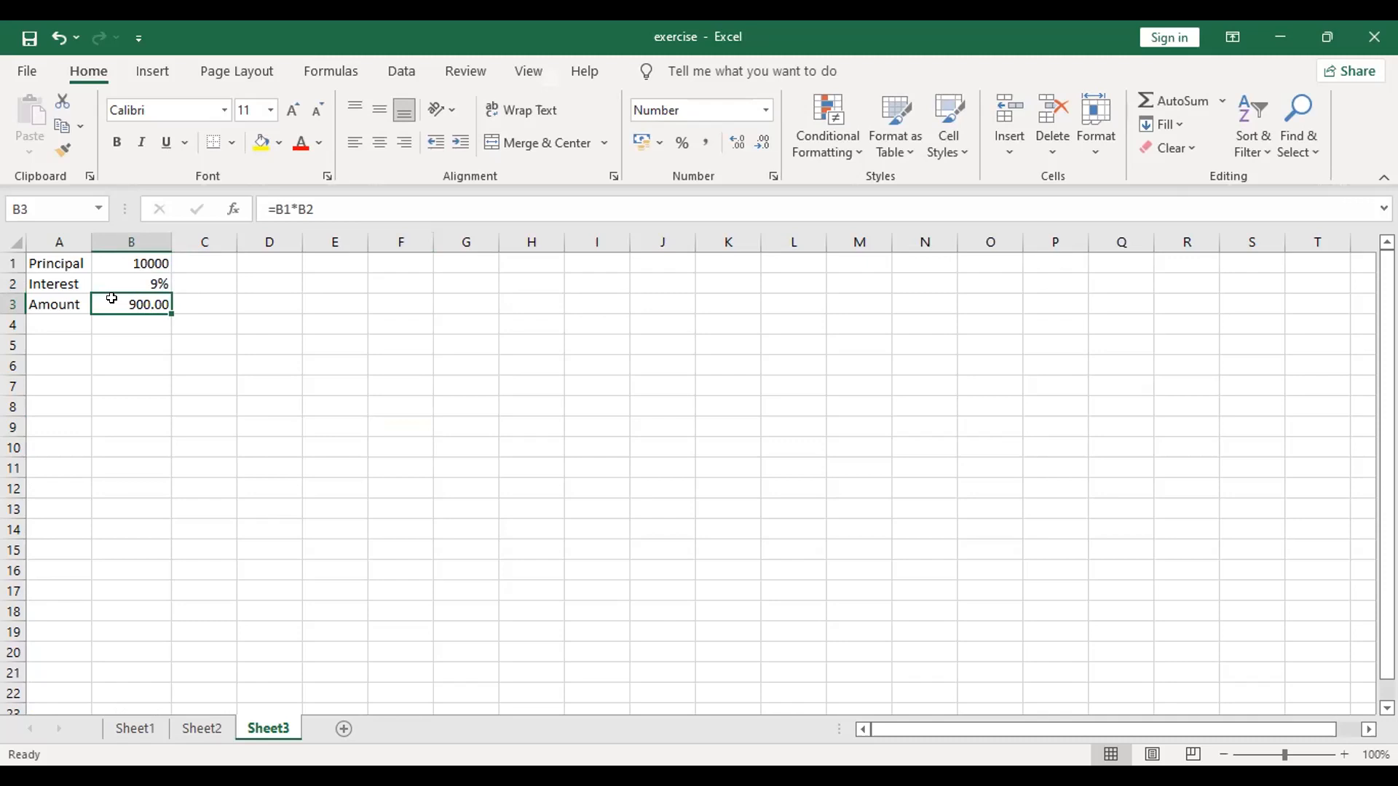
{"action": "left_click", "coordinate": [397, 73]}
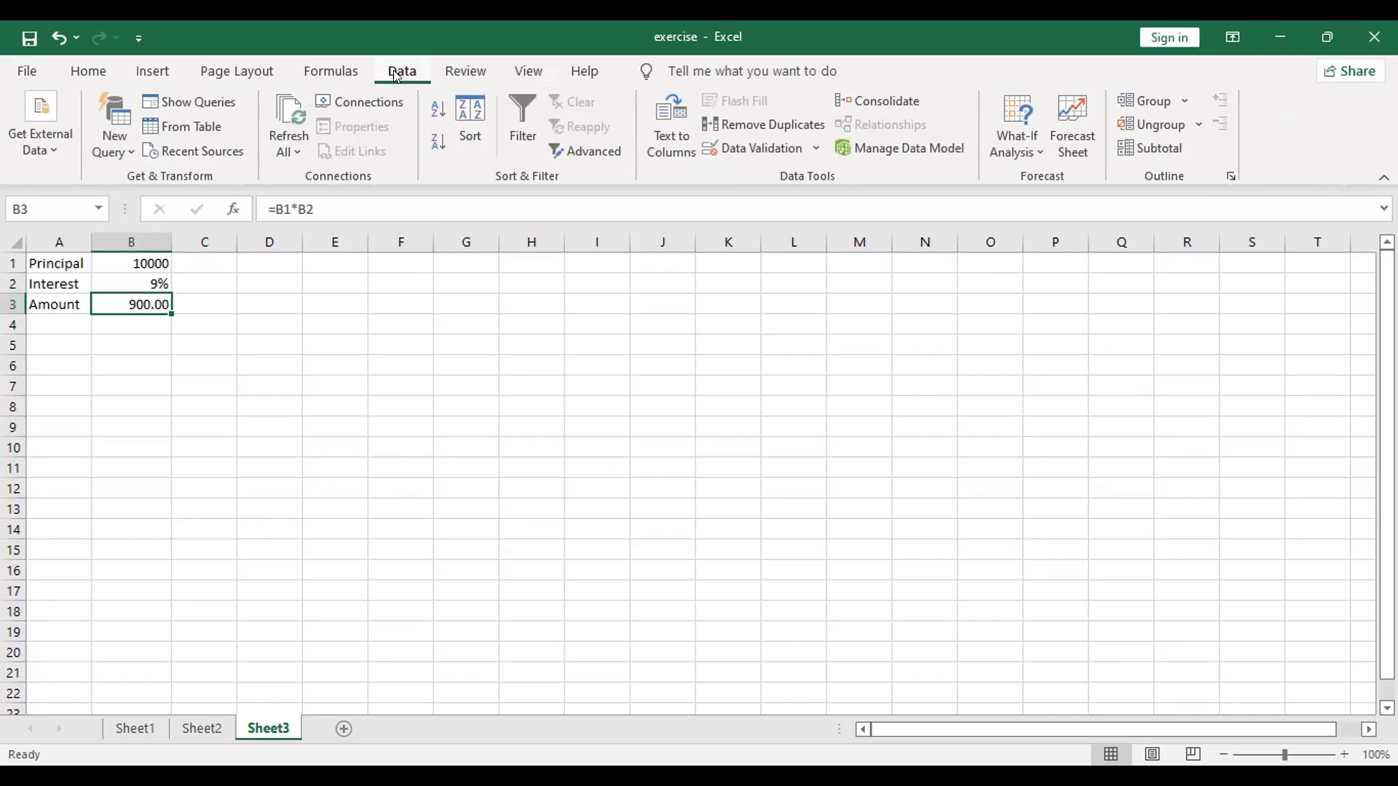
{"action": "left_click", "coordinate": [1022, 163]}
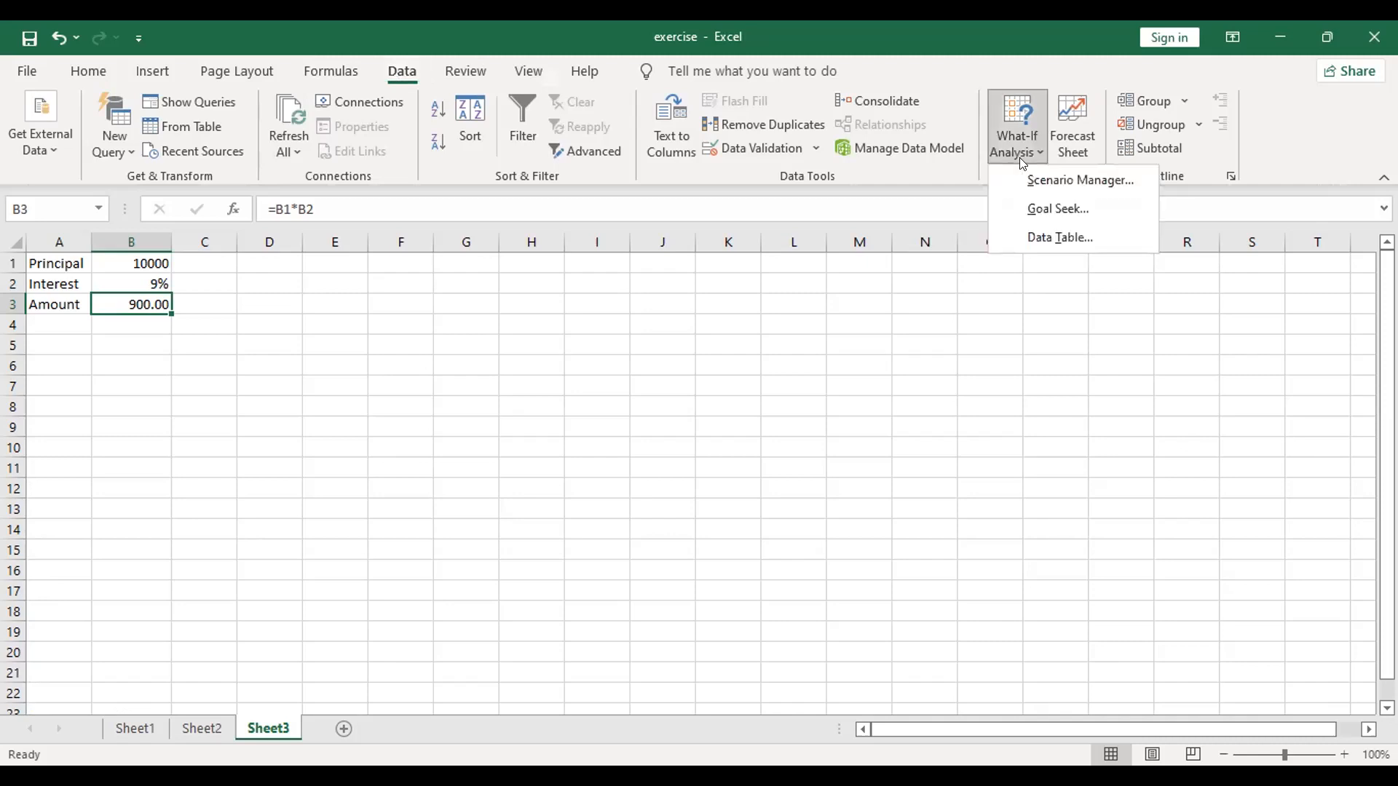
{"action": "left_click", "coordinate": [1042, 209]}
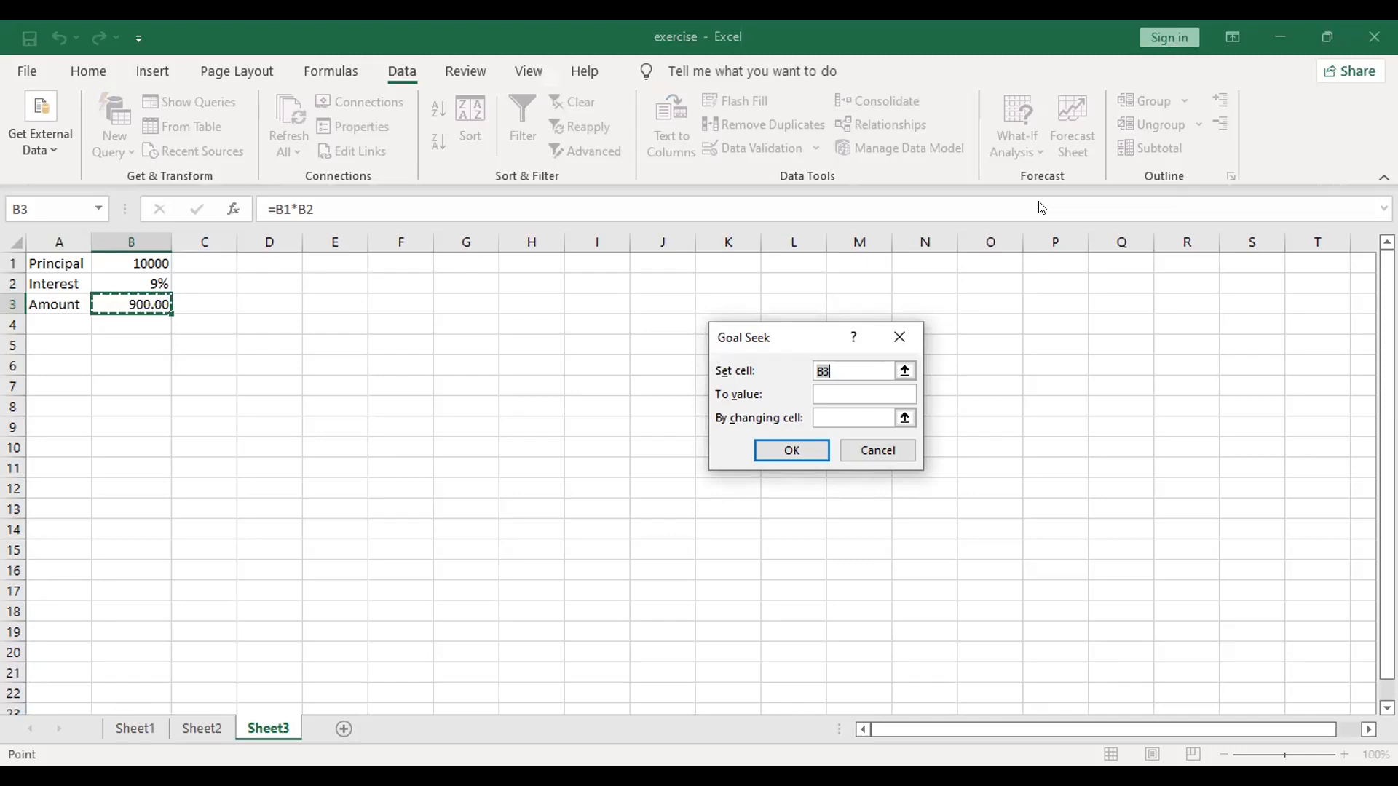
{"action": "left_click", "coordinate": [839, 396]}
{"action": "type", "text": "1500"}
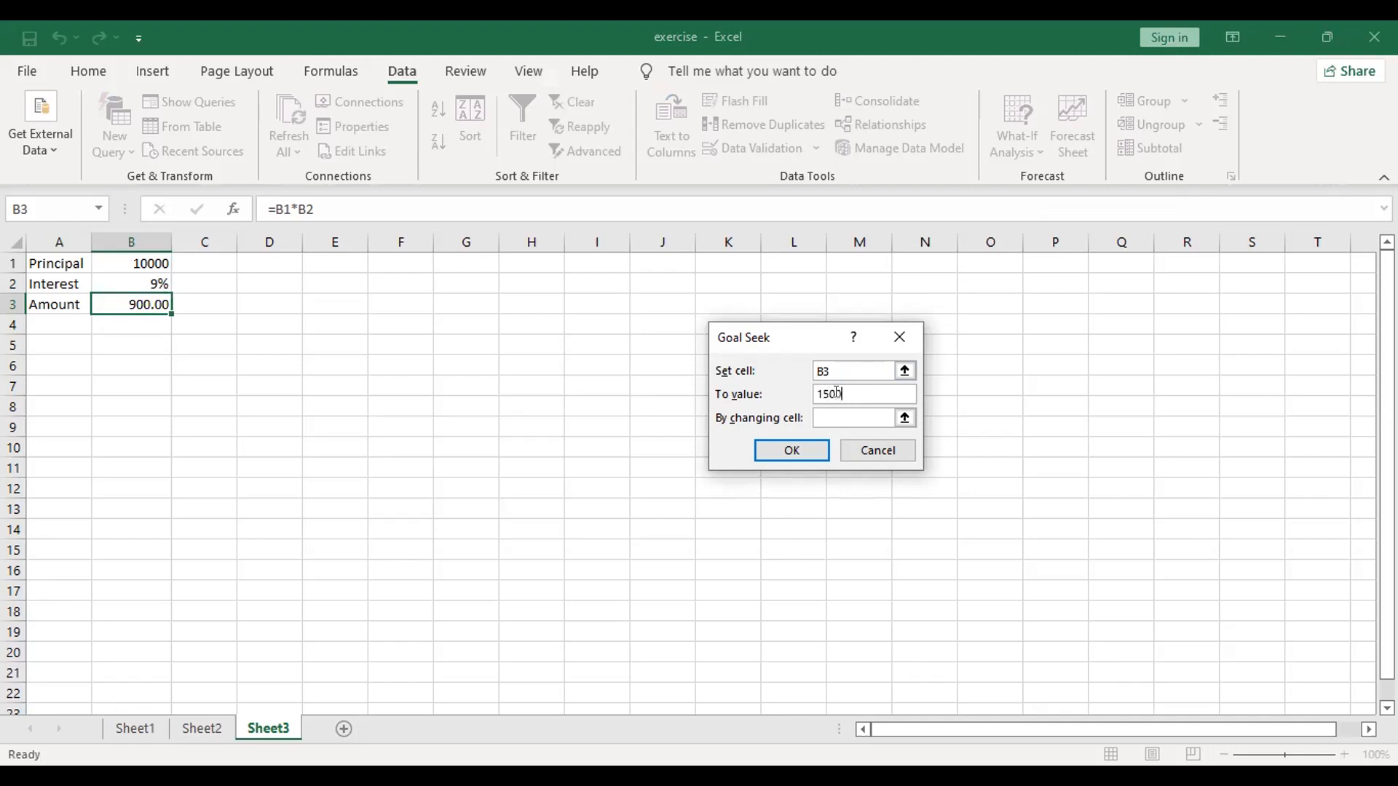
Step: Set the principal in B1 as the changing cell, run the Goal Seek and accept its solution
{"action": "left_click", "coordinate": [837, 412]}
{"action": "type", "text": "D1"}
{"action": "key", "text": "BackSpace"}
{"action": "key", "text": "BackSpace"}
{"action": "type", "text": "B1"}
{"action": "scroll", "coordinate": [790, 451], "scroll_direction": "down", "scroll_amount": 1}
{"action": "left_click", "coordinate": [790, 453]}
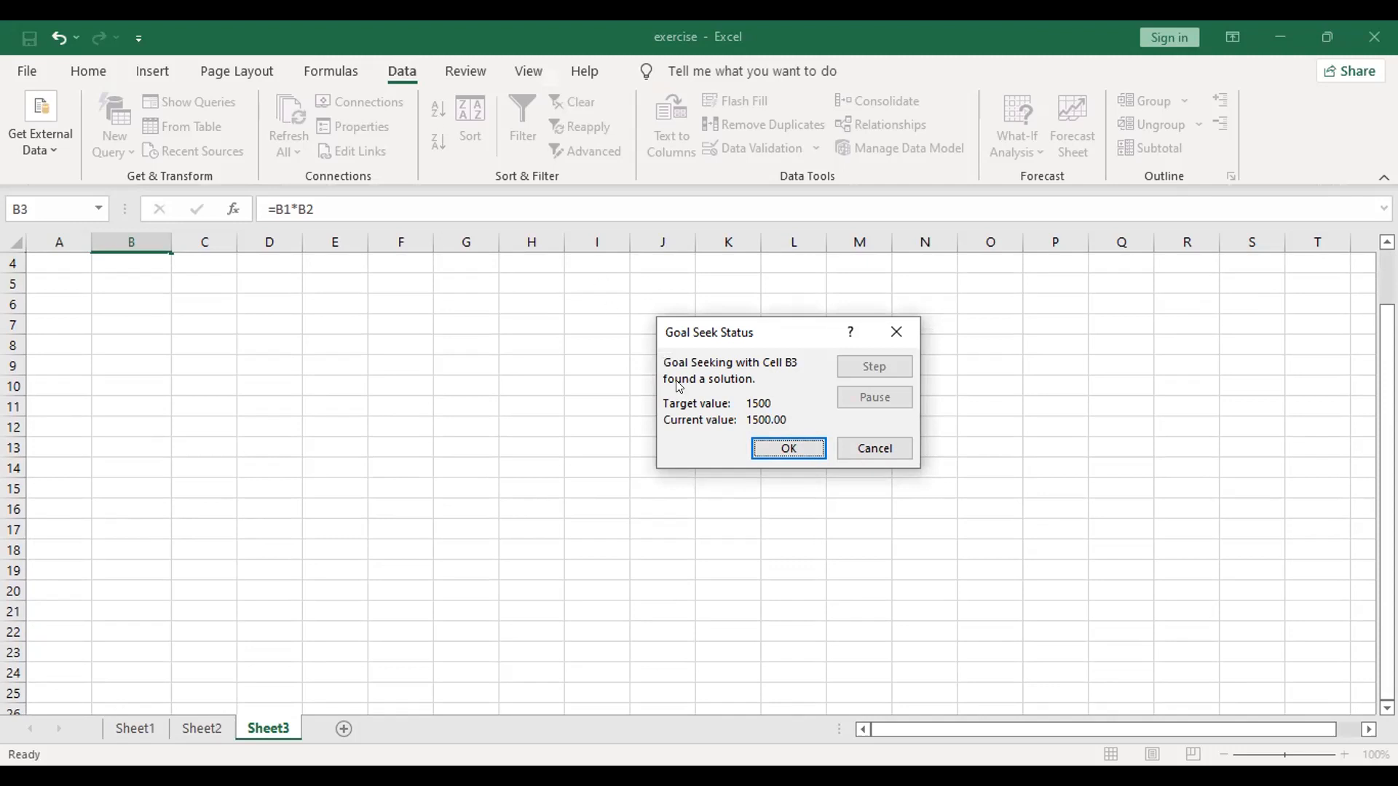
{"action": "left_click", "coordinate": [764, 440]}
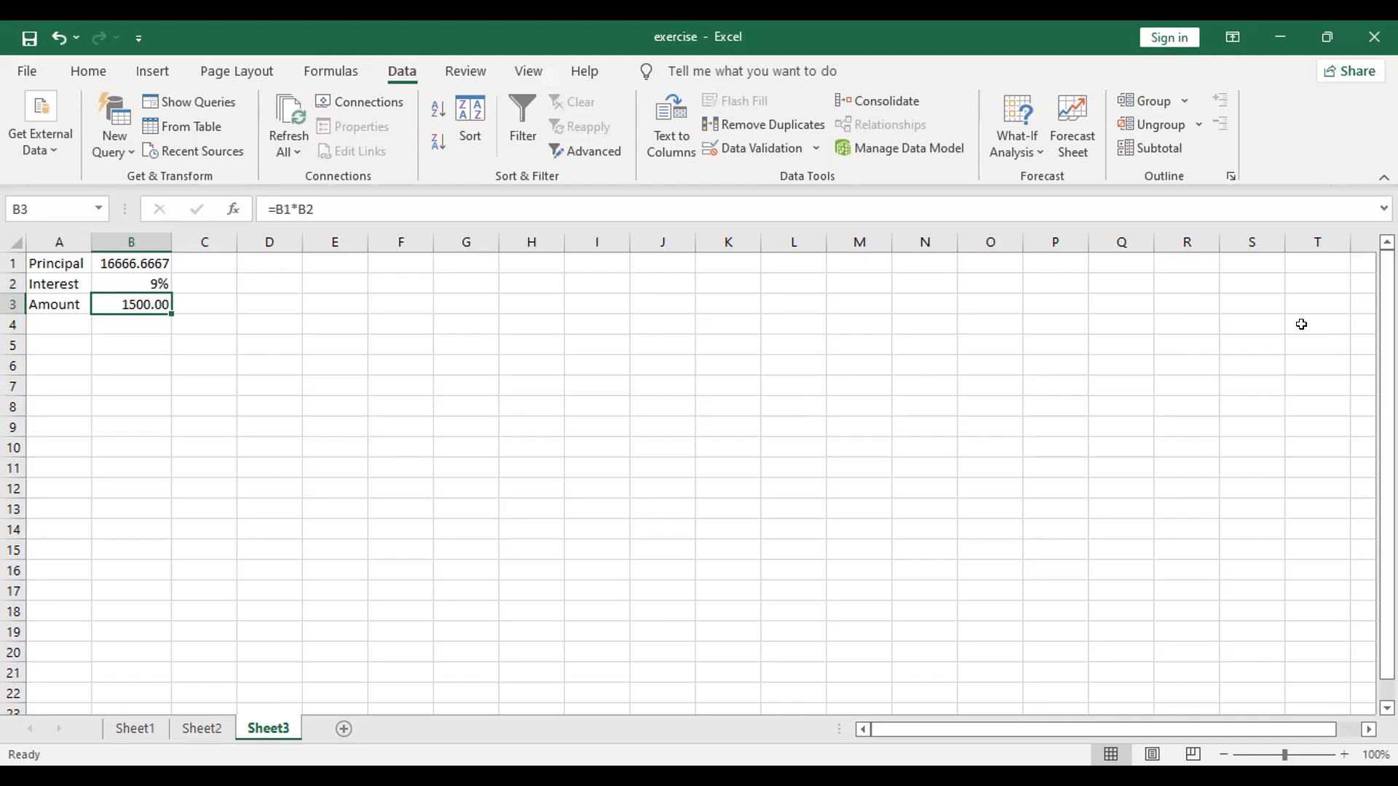
{"action": "left_click", "coordinate": [991, 136]}
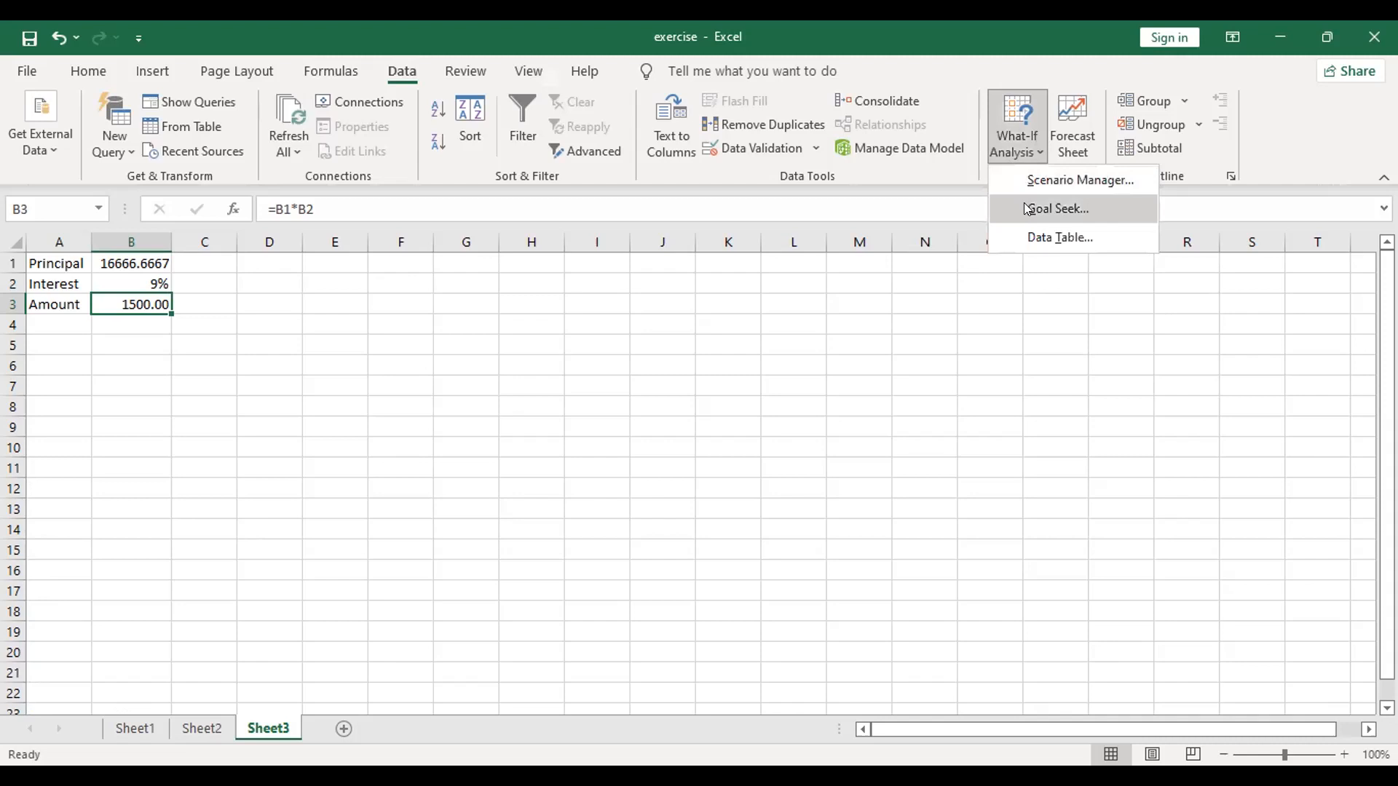
{"action": "left_click", "coordinate": [1057, 209]}
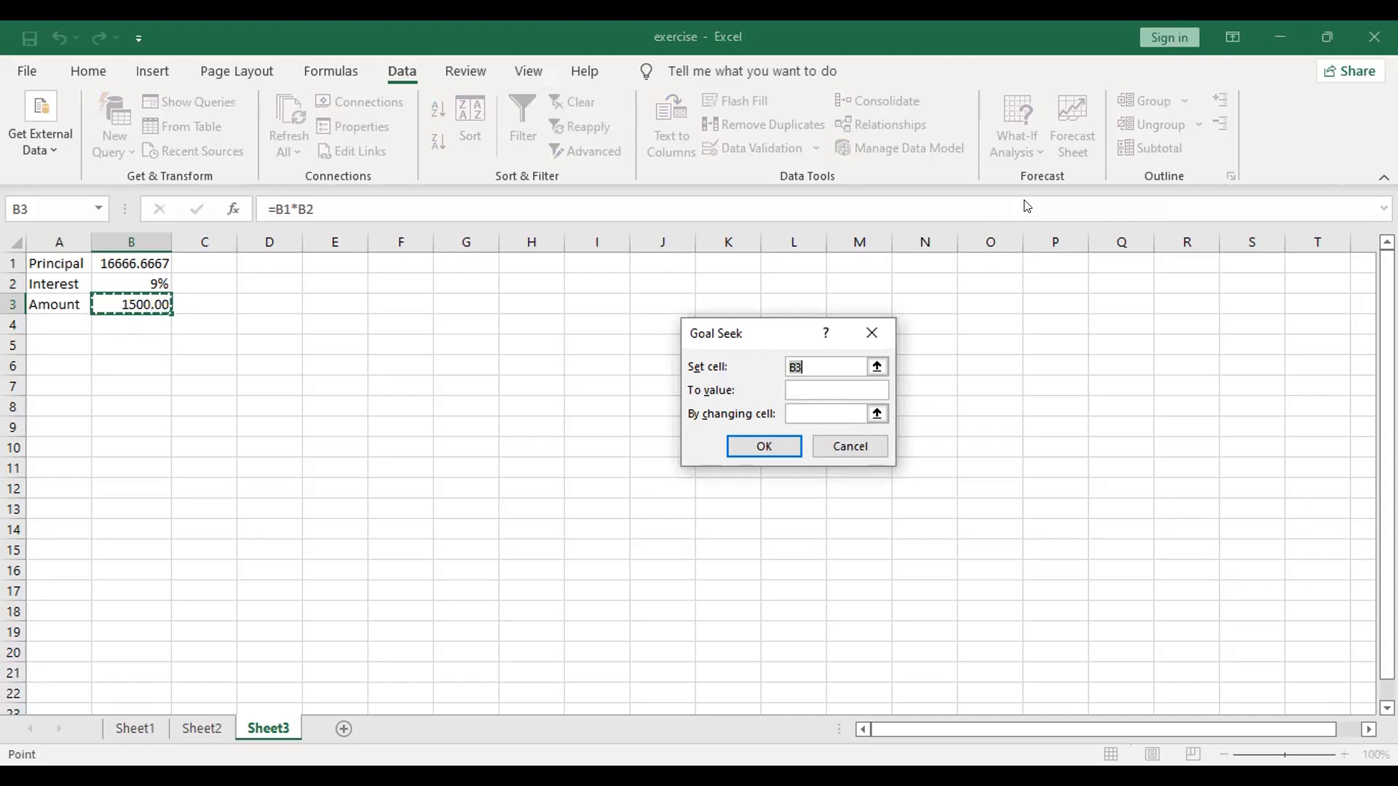
{"action": "left_click", "coordinate": [870, 439]}
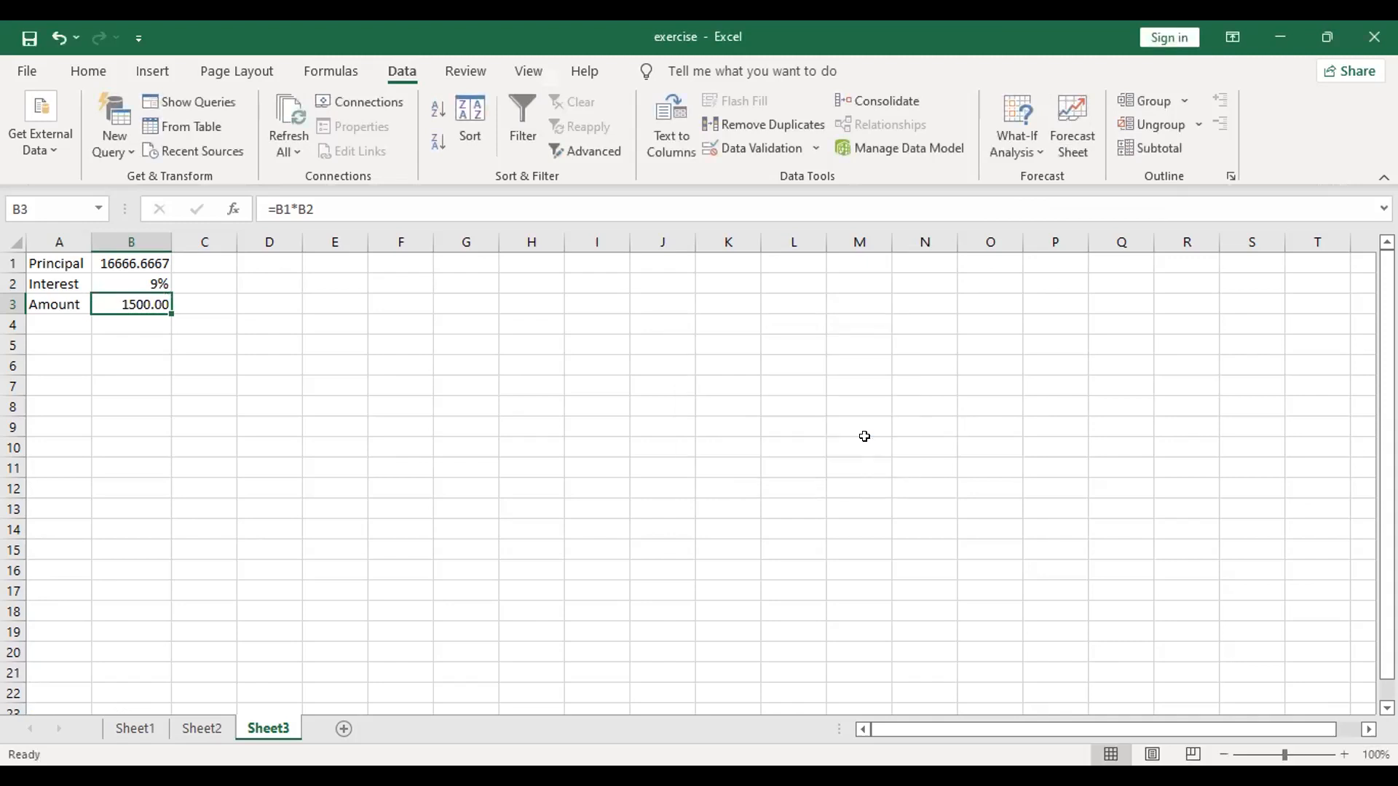
Step: Create a scenario named High Rate with B2 as the changing cell and a value of 0.09, and show it
{"action": "left_click", "coordinate": [1035, 142]}
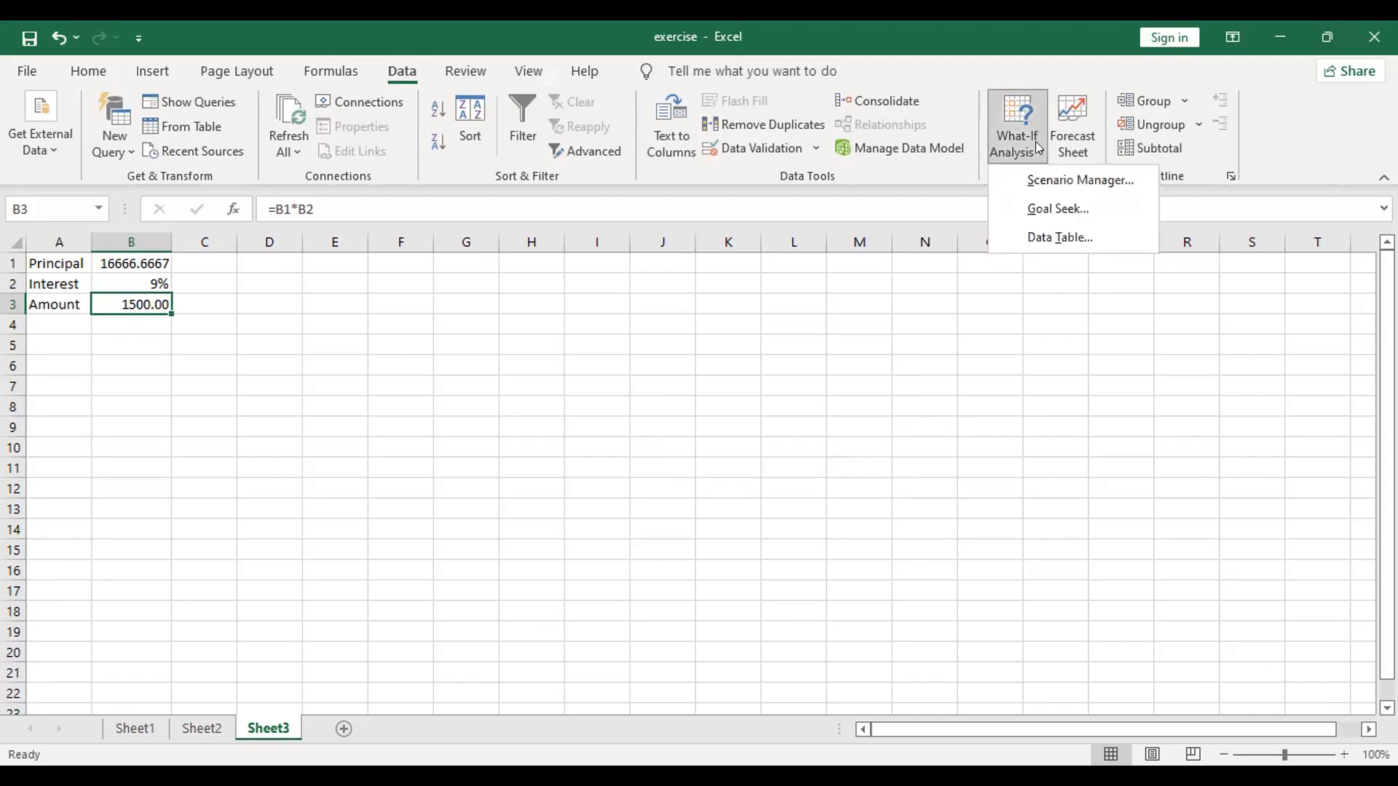
{"action": "left_click", "coordinate": [1041, 182]}
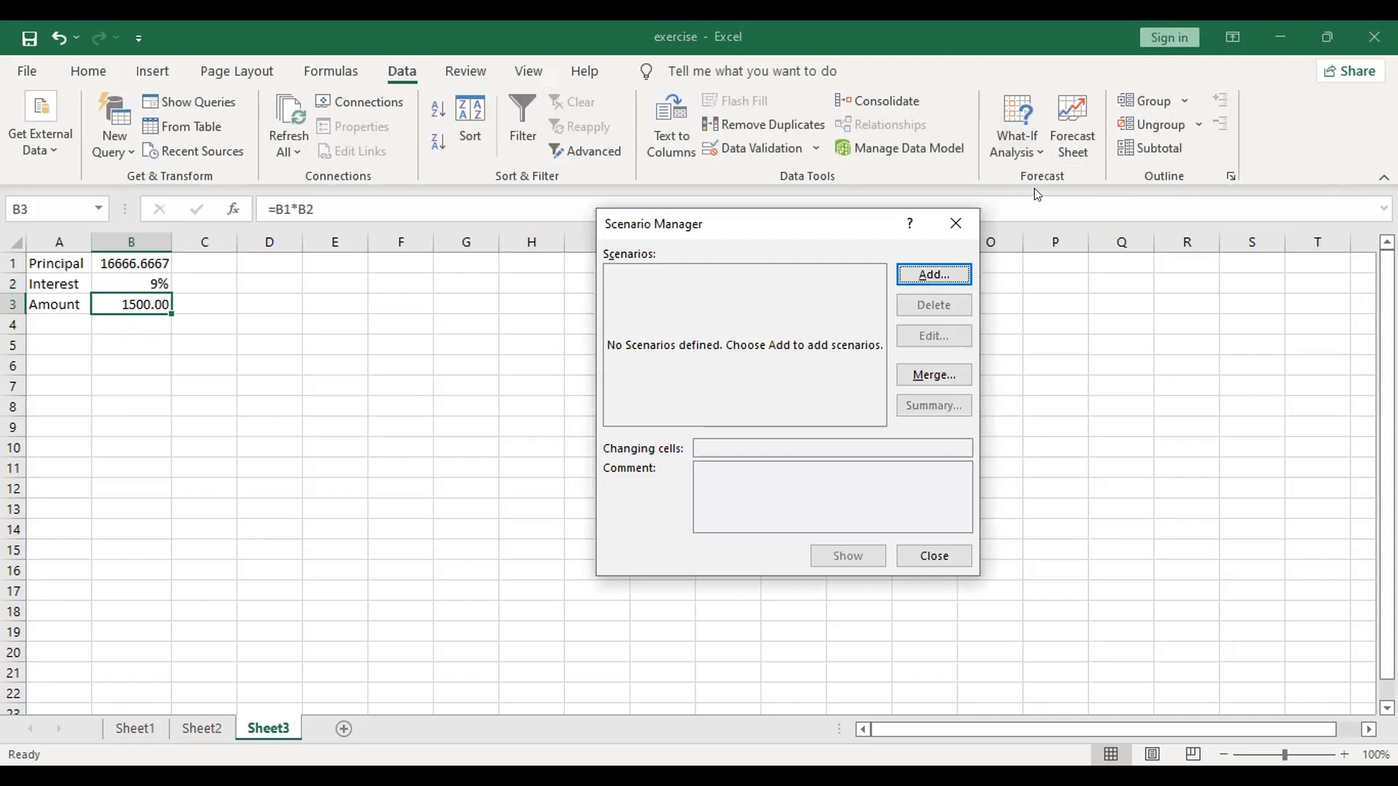
{"action": "left_click", "coordinate": [951, 277]}
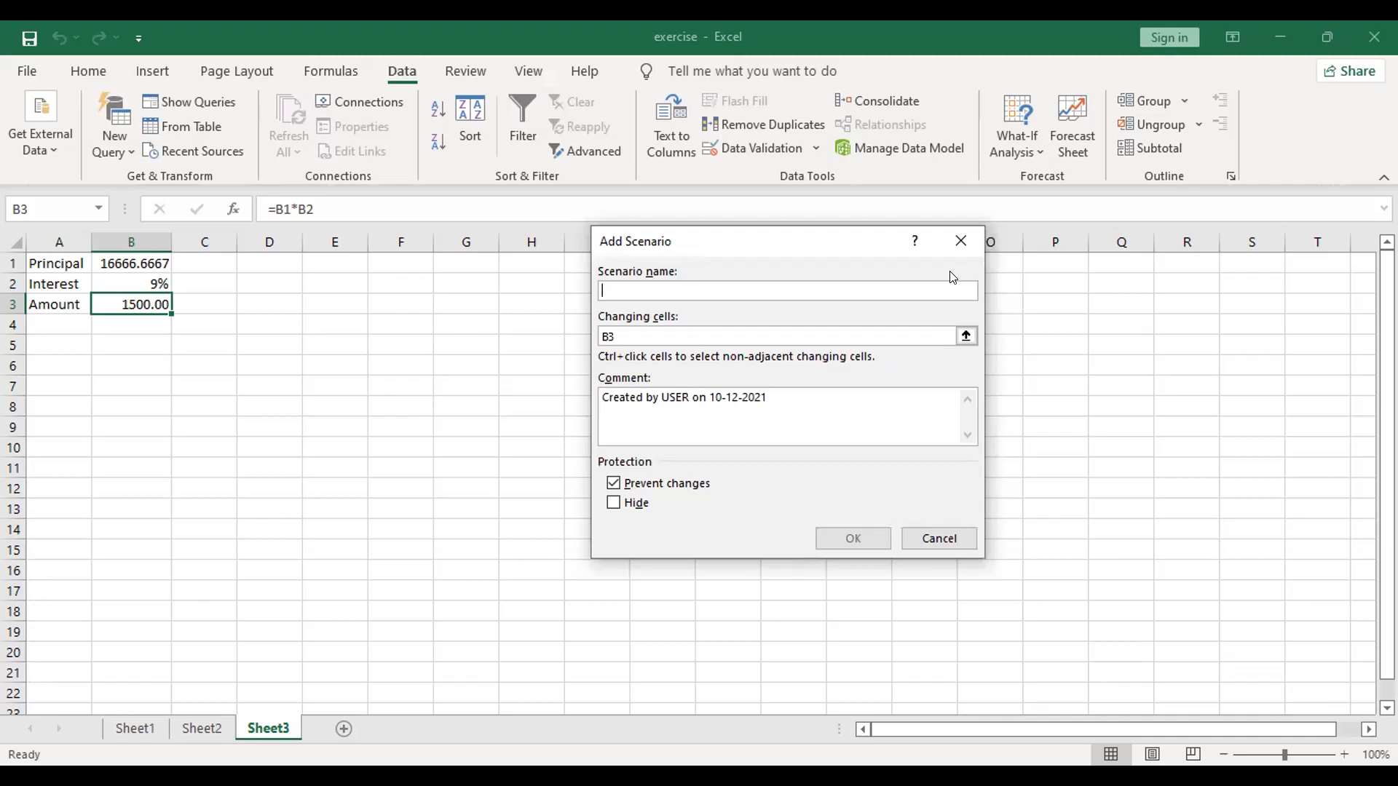
{"action": "type", "text": "High"}
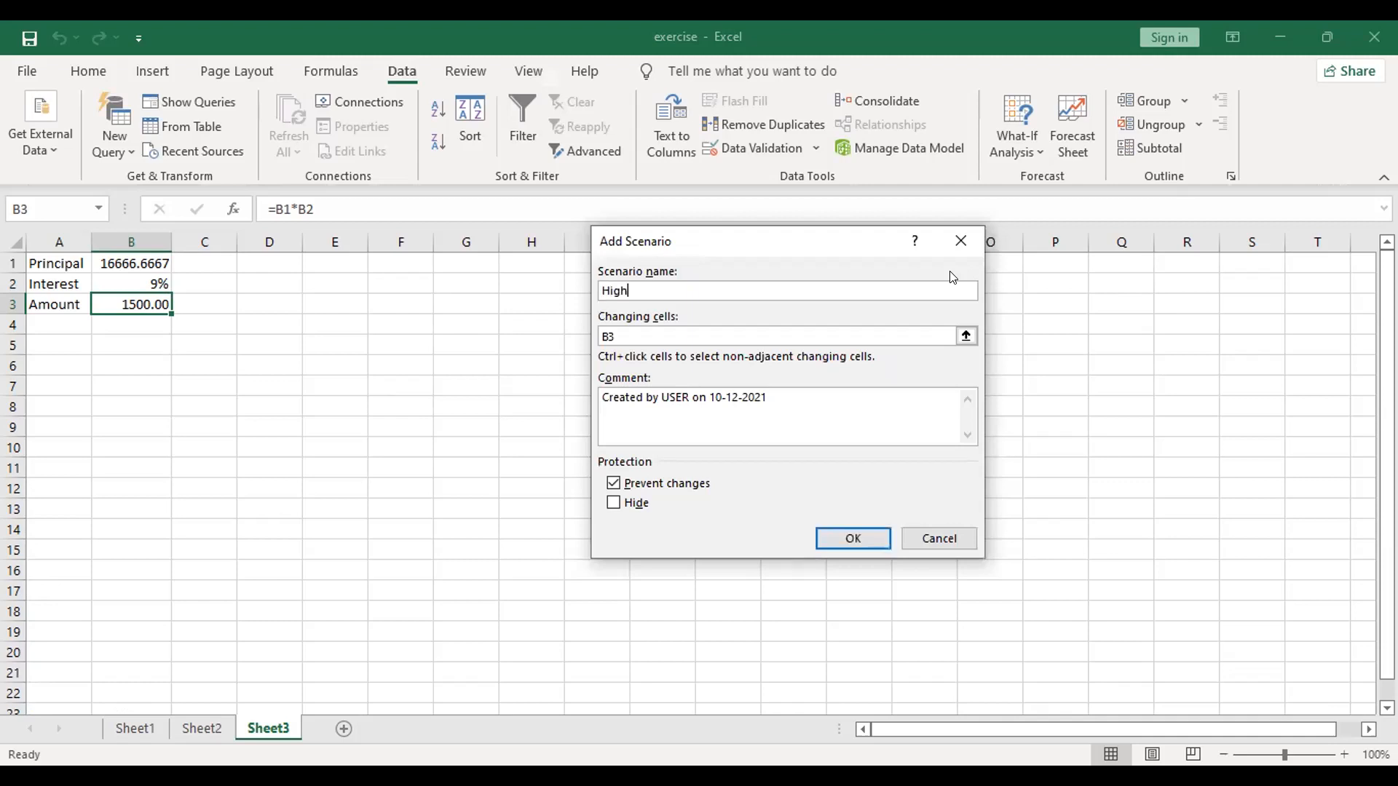
{"action": "type", "text": " Rate"}
{"action": "left_click", "coordinate": [716, 331]}
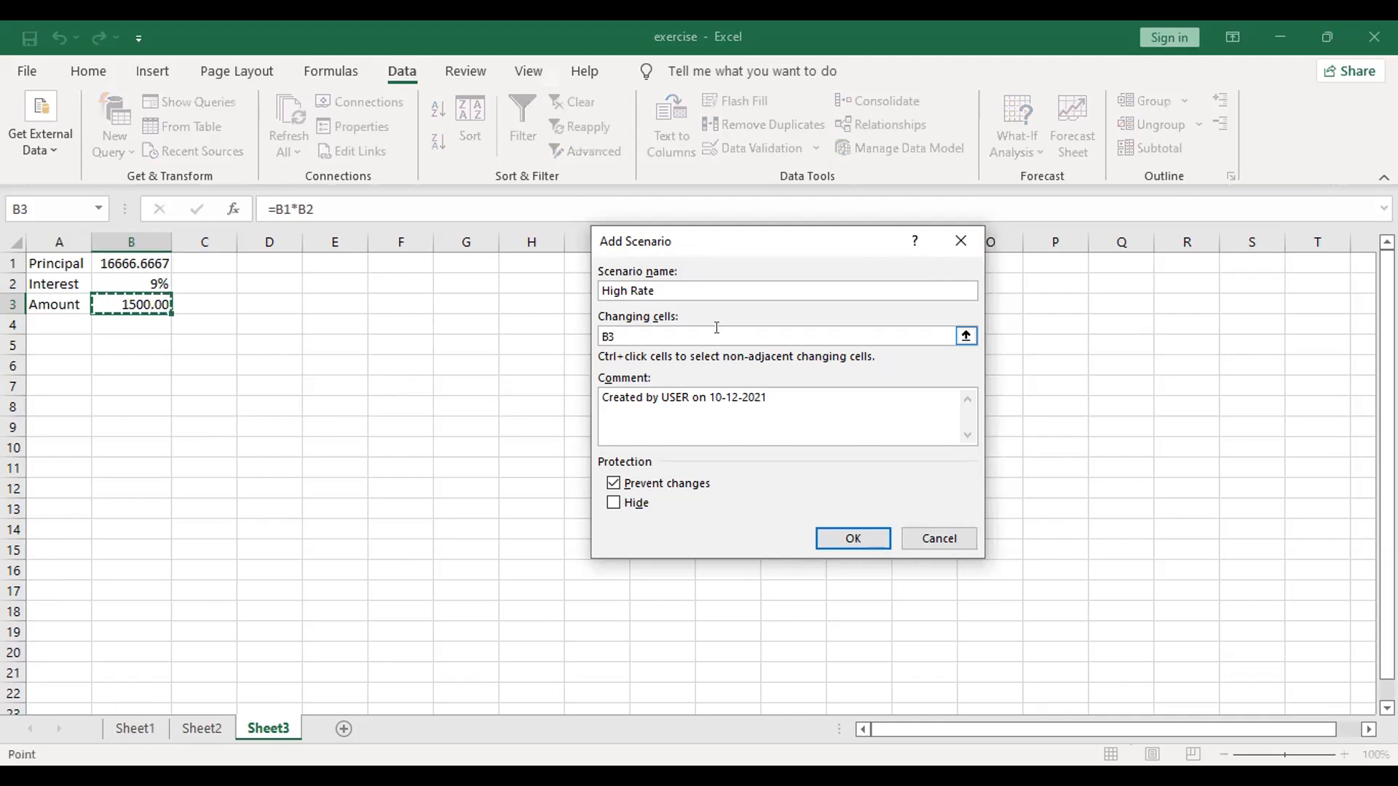
{"action": "key", "text": "BackSpace"}
{"action": "type", "text": "2"}
{"action": "left_click", "coordinate": [870, 538]}
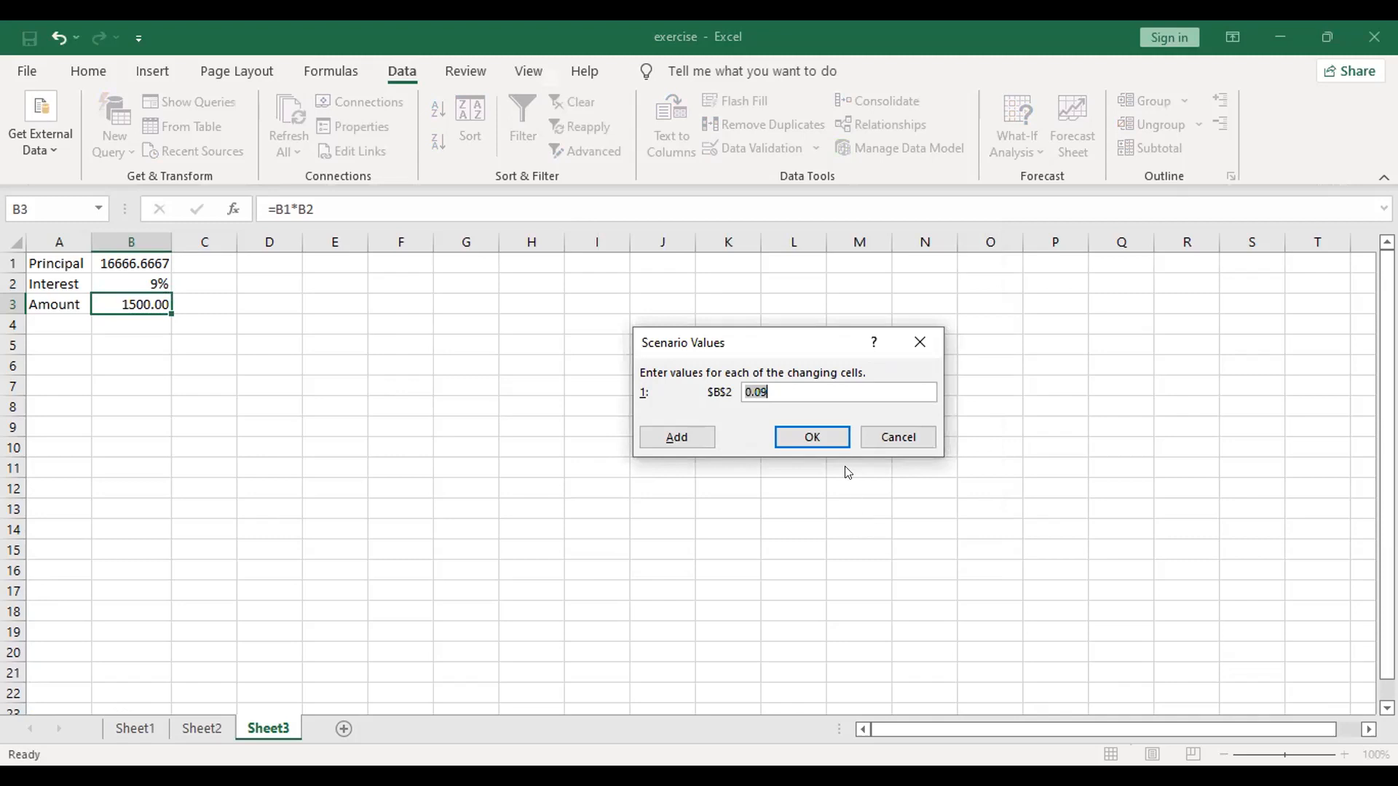
{"action": "left_click", "coordinate": [828, 437]}
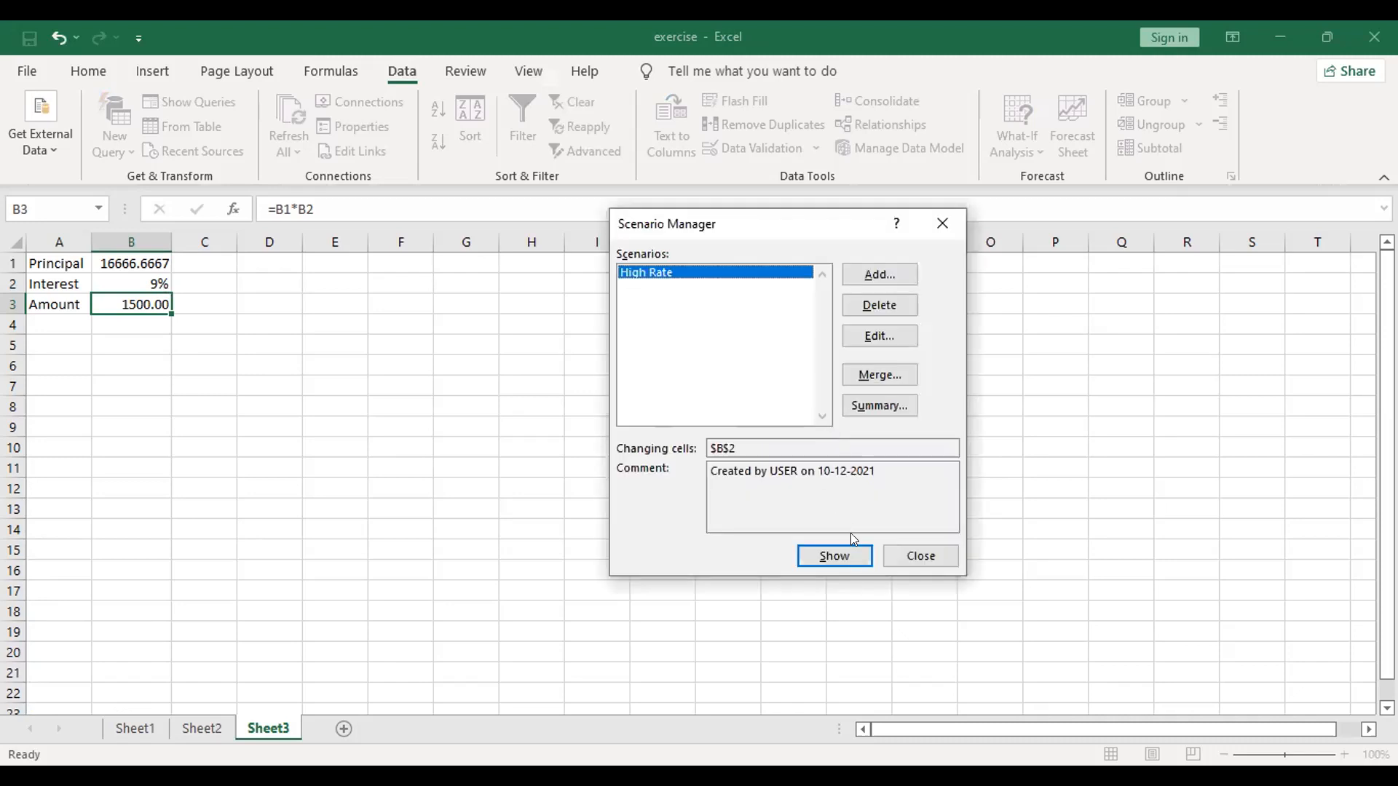
{"action": "left_click", "coordinate": [845, 546]}
Step: Add a second scenario named low rate with B2 as the changing cell and a value of 0.05
{"action": "left_click", "coordinate": [894, 274]}
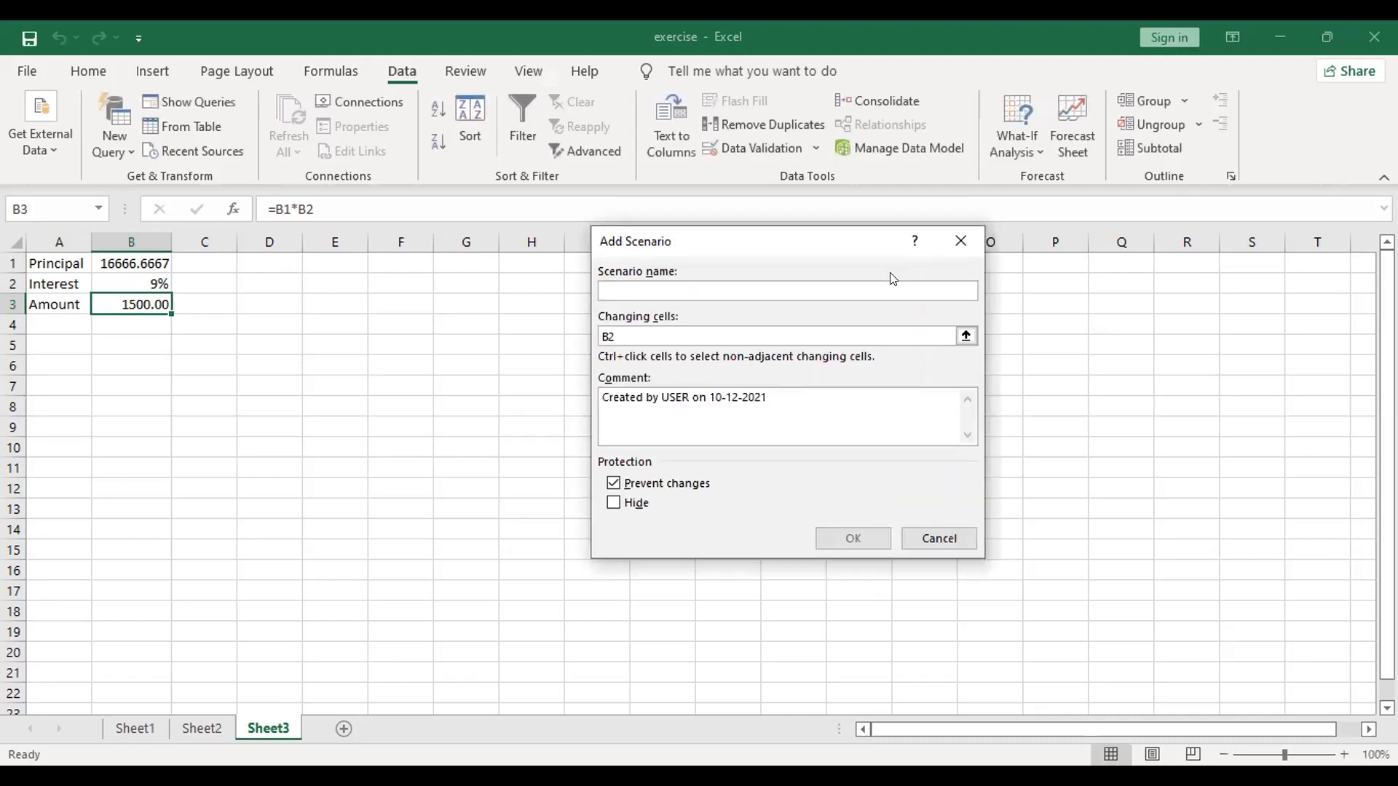
{"action": "type", "text": "low rate"}
{"action": "left_click", "coordinate": [784, 330]}
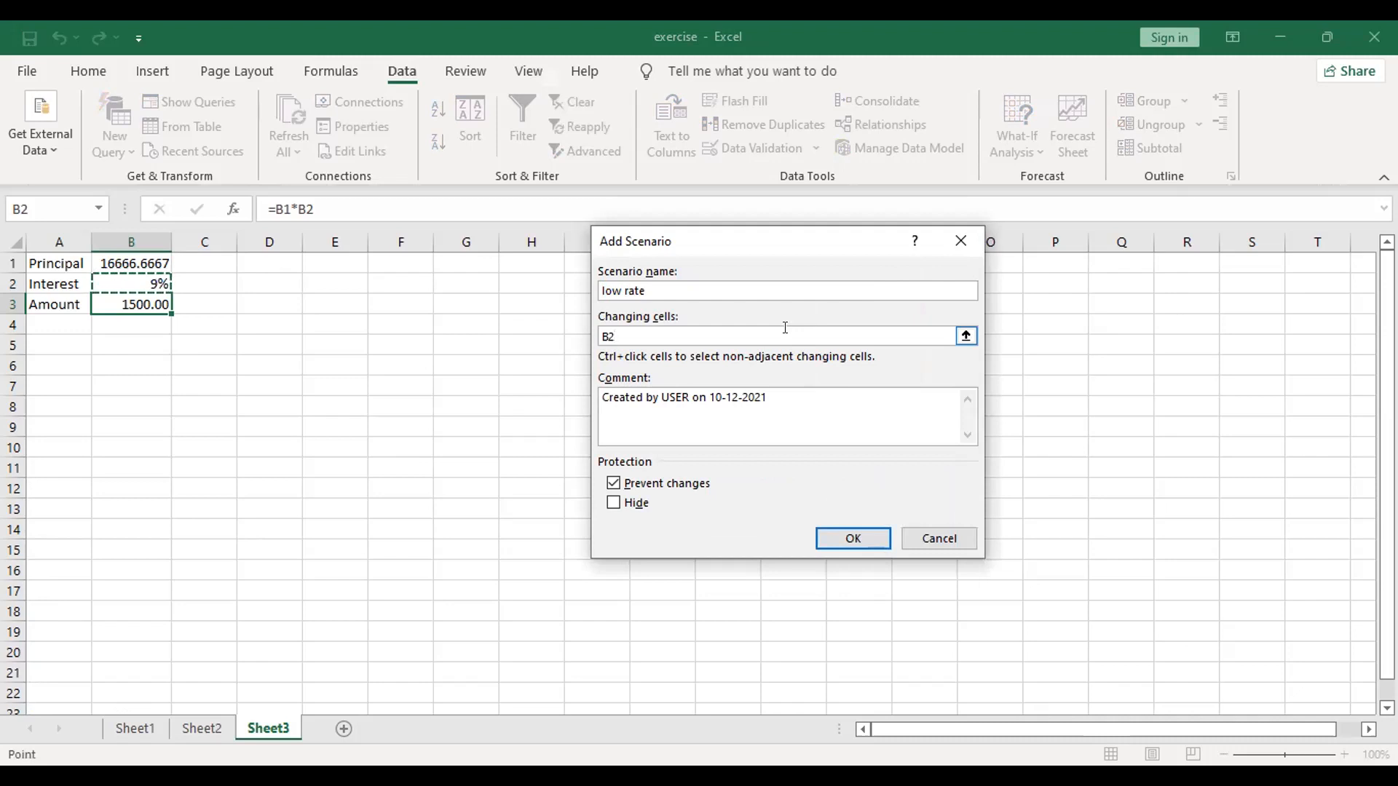
{"action": "left_click", "coordinate": [877, 540]}
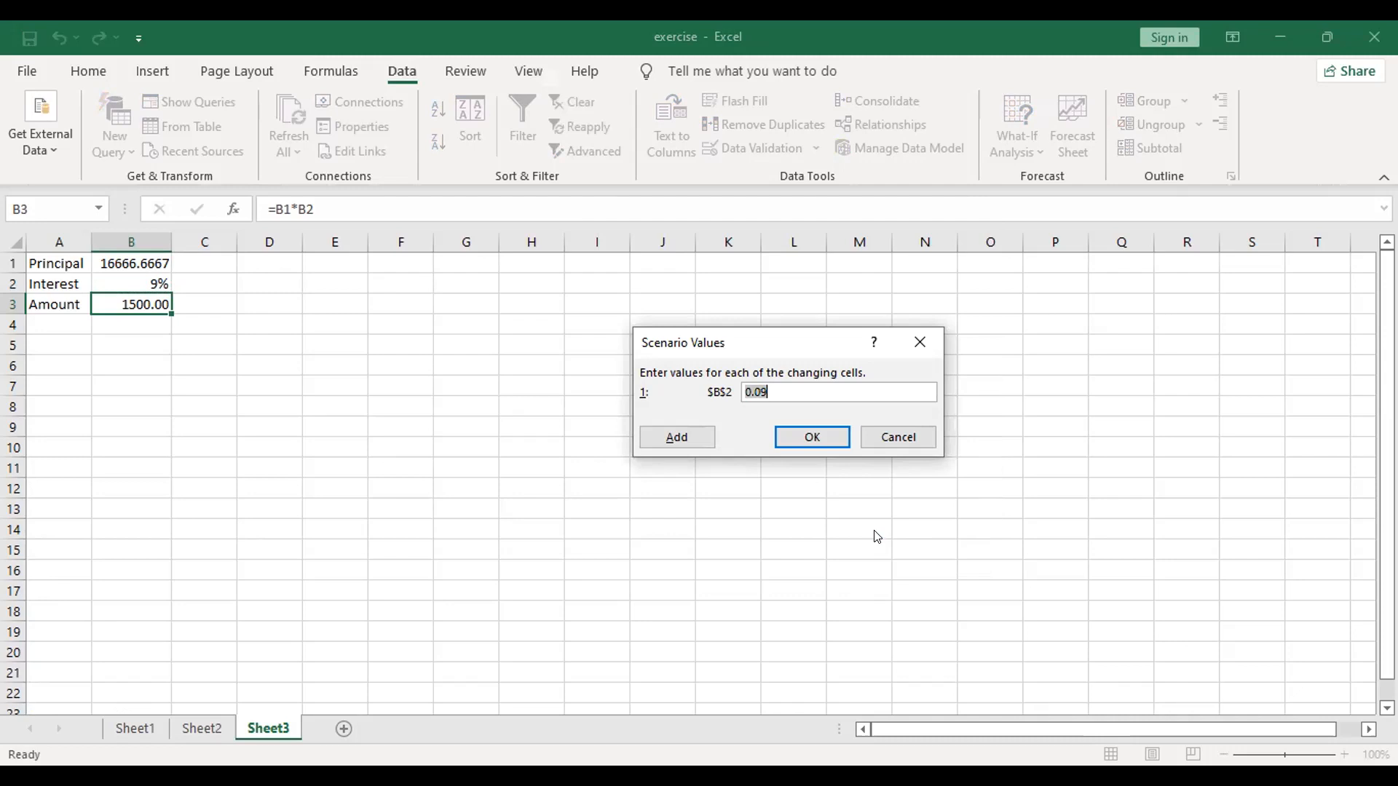
{"action": "left_click", "coordinate": [795, 391]}
{"action": "key", "text": "BackSpace"}
{"action": "type", "text": "5"}
{"action": "left_click", "coordinate": [791, 437]}
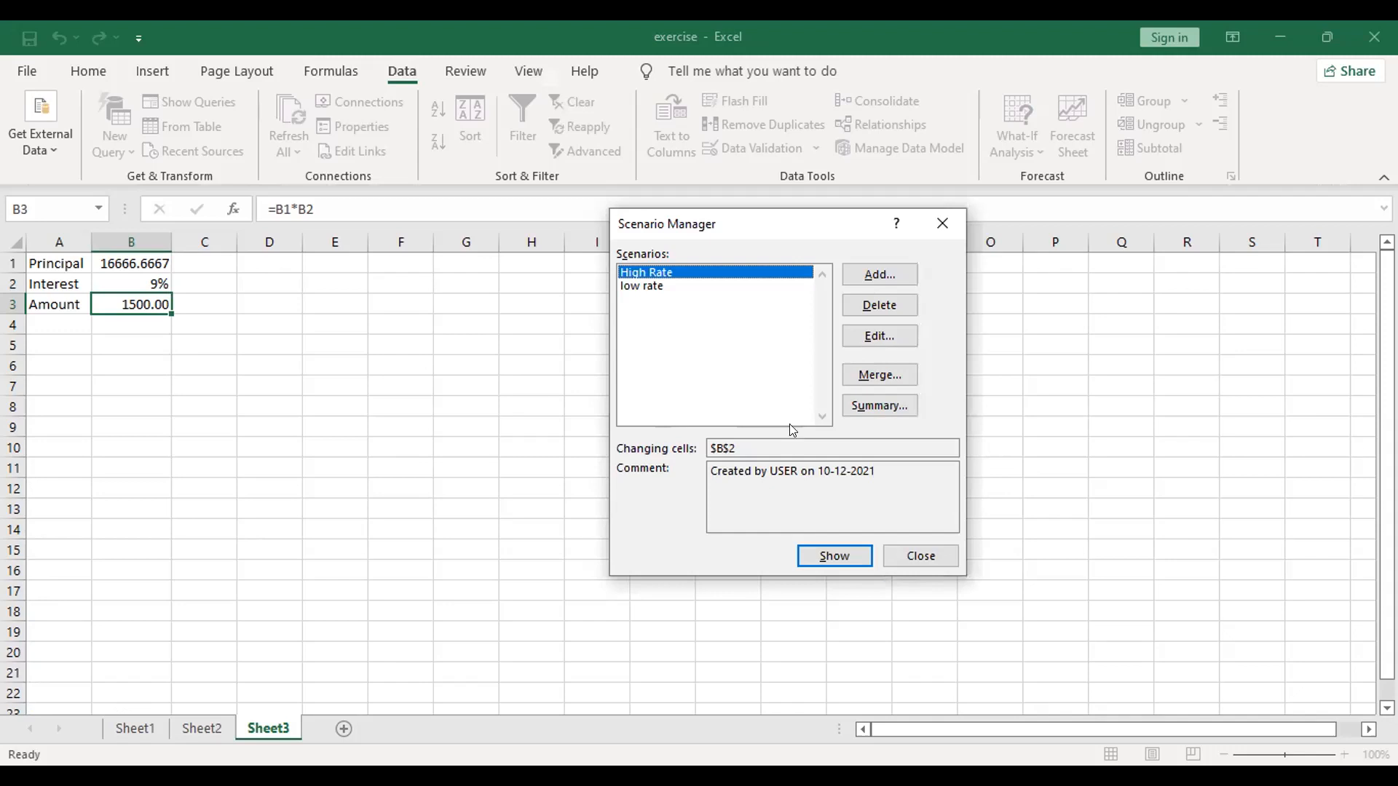
Step: Generate a scenario summary report with D3 as the result cell
{"action": "left_click", "coordinate": [862, 408]}
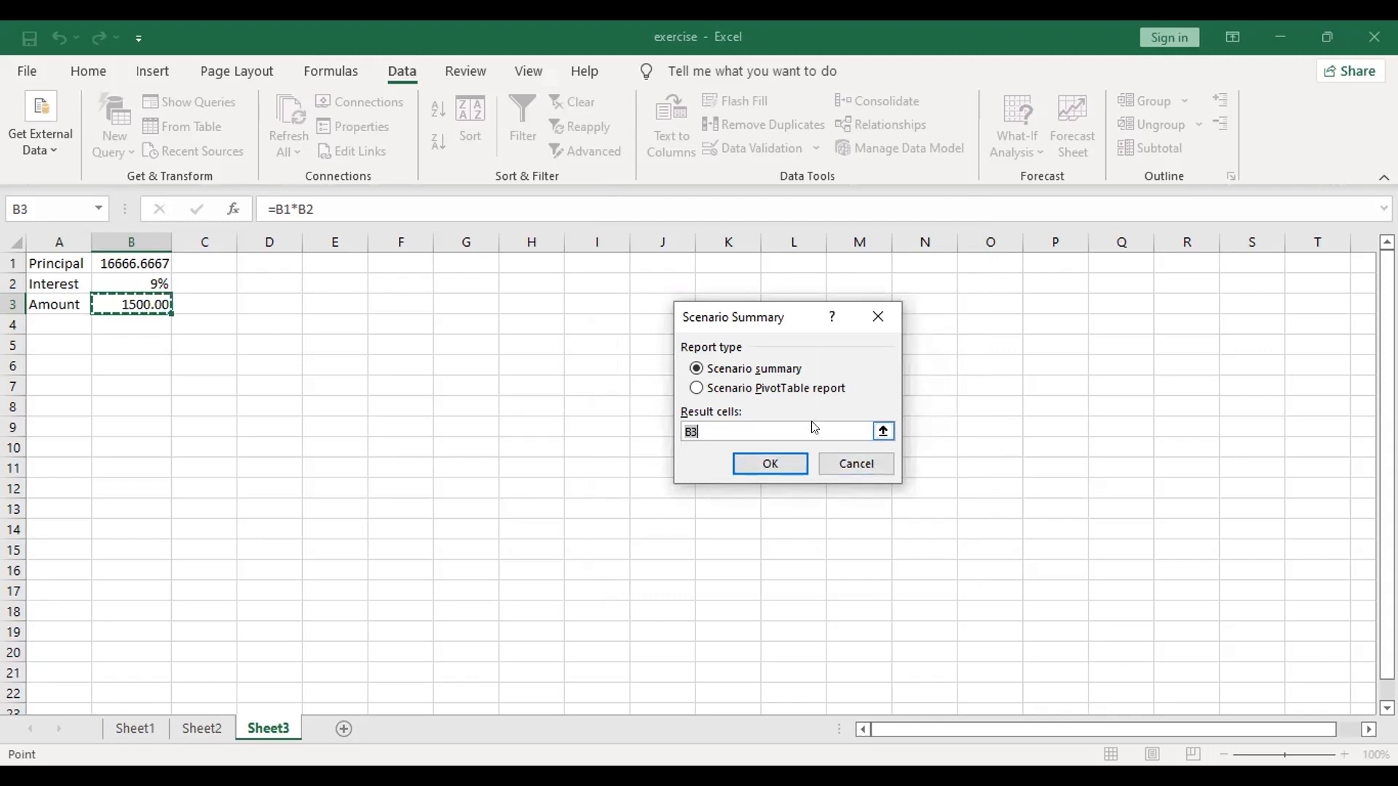
{"action": "left_click", "coordinate": [778, 425]}
{"action": "key", "text": "BackSpace"}
{"action": "key", "text": "BackSpace"}
{"action": "type", "text": "b3"}
{"action": "key", "text": "BackSpace"}
{"action": "key", "text": "BackSpace"}
{"action": "type", "text": "D3"}
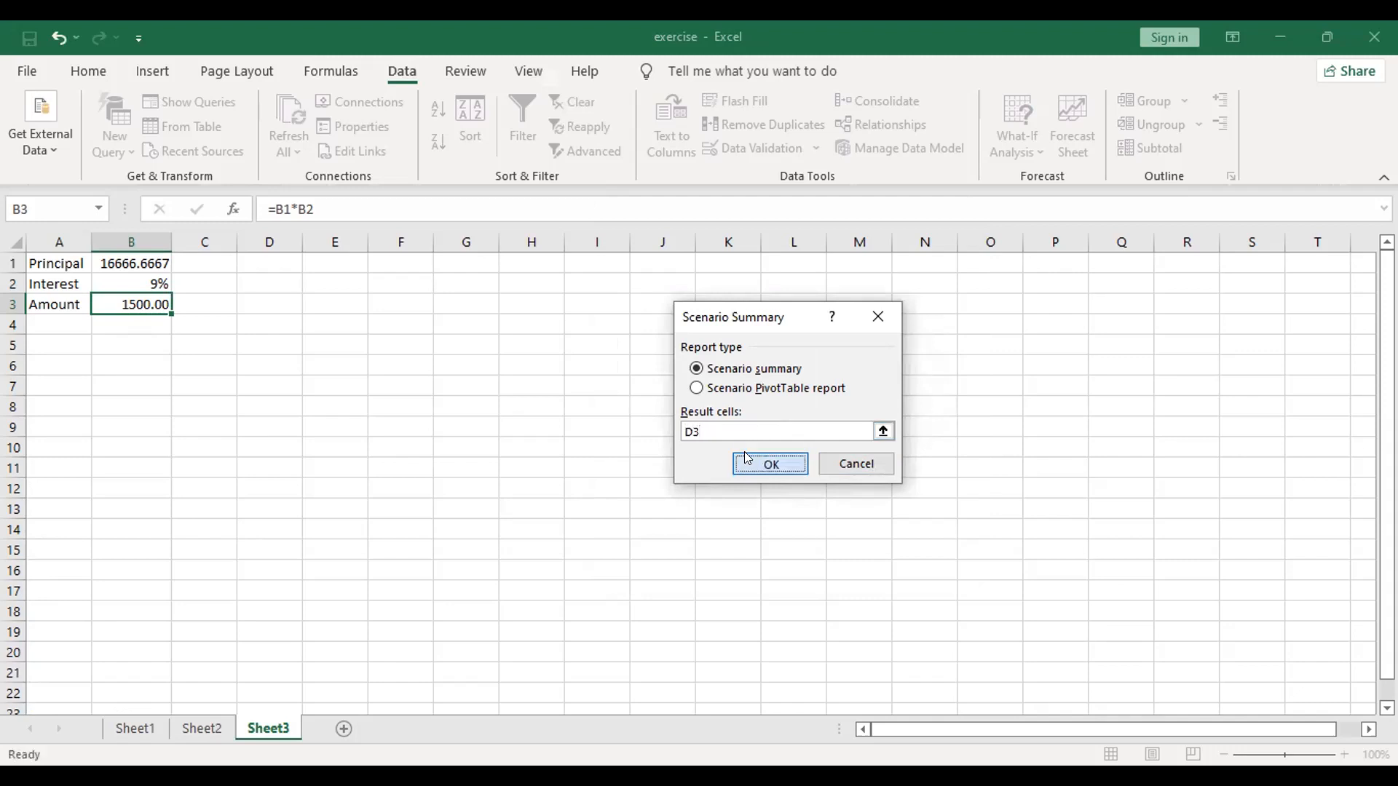
{"action": "left_click", "coordinate": [744, 454]}
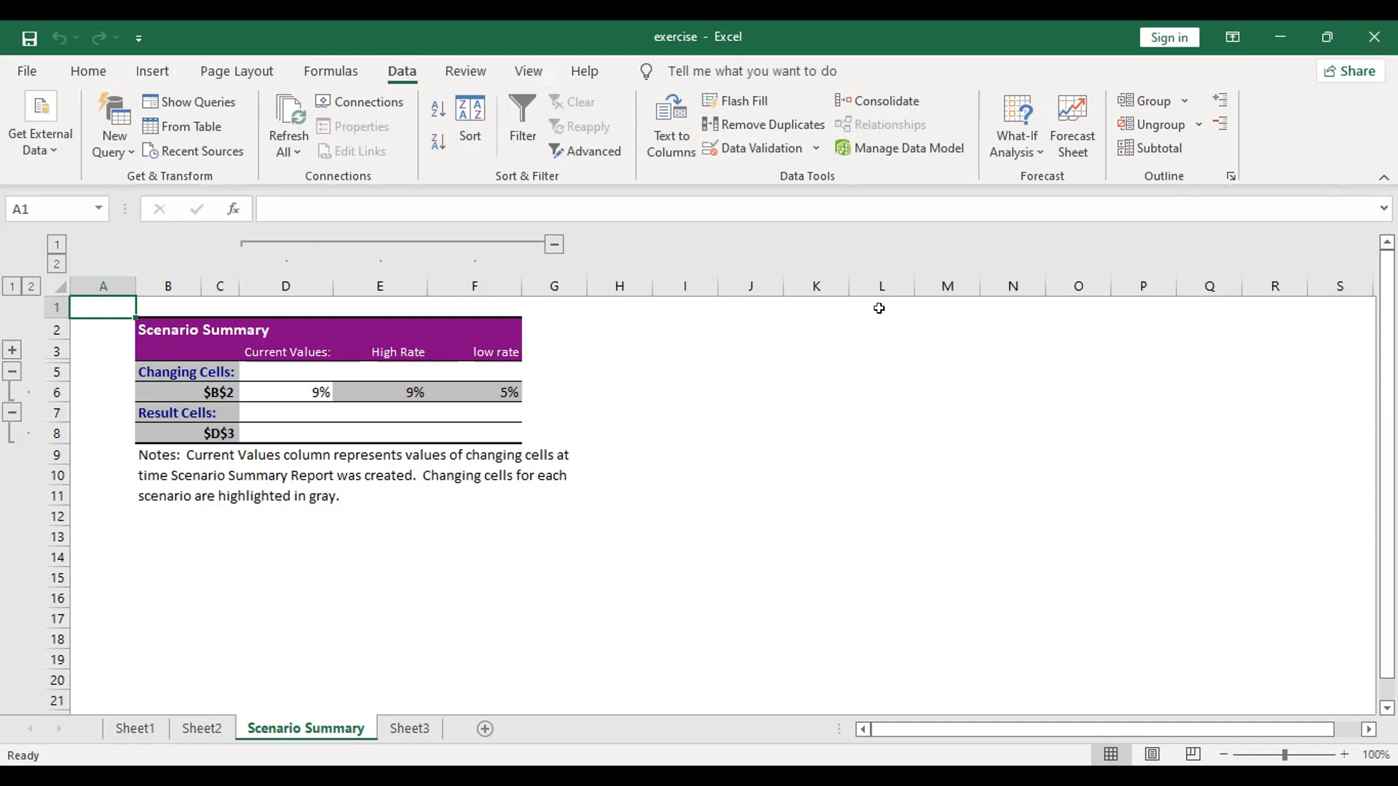
{"action": "left_click", "coordinate": [1023, 177]}
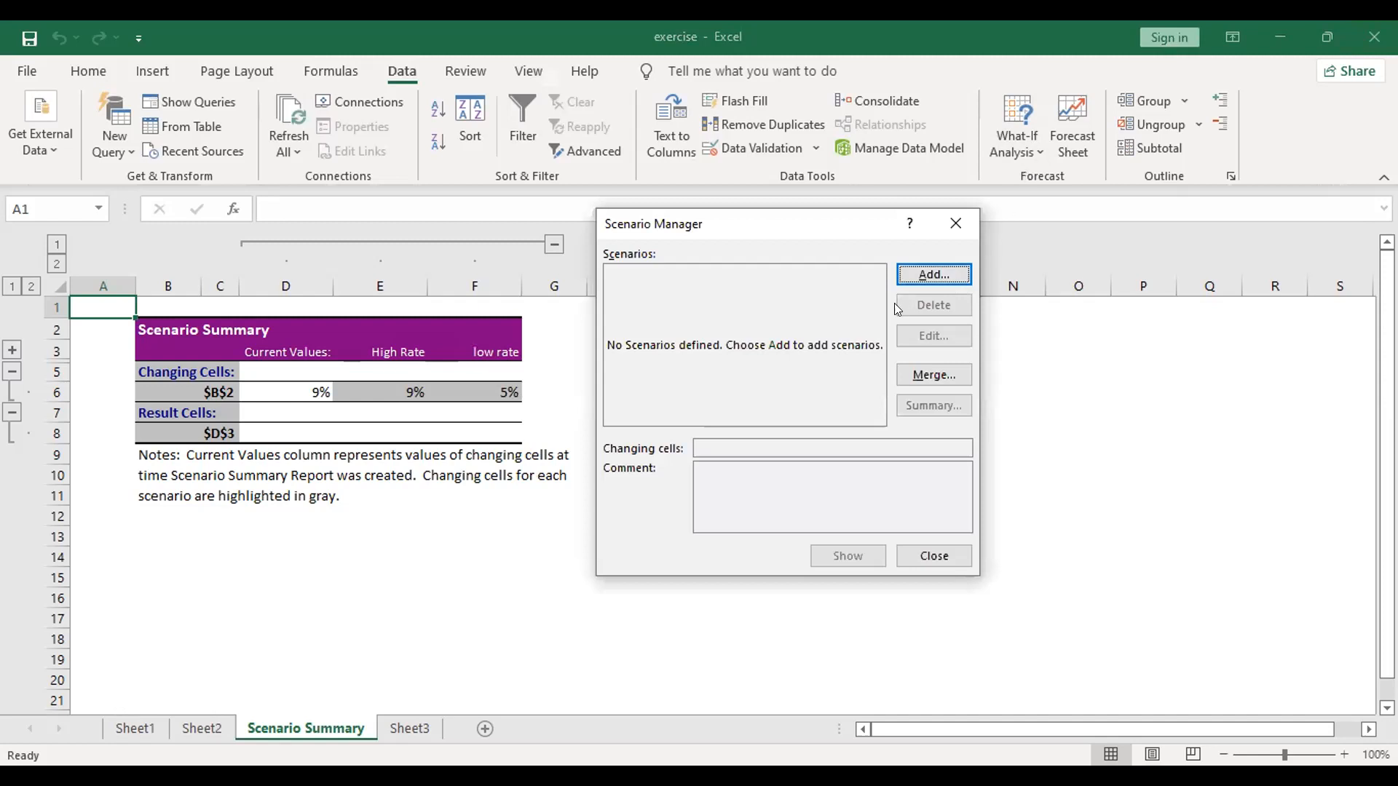
{"action": "left_click", "coordinate": [926, 274]}
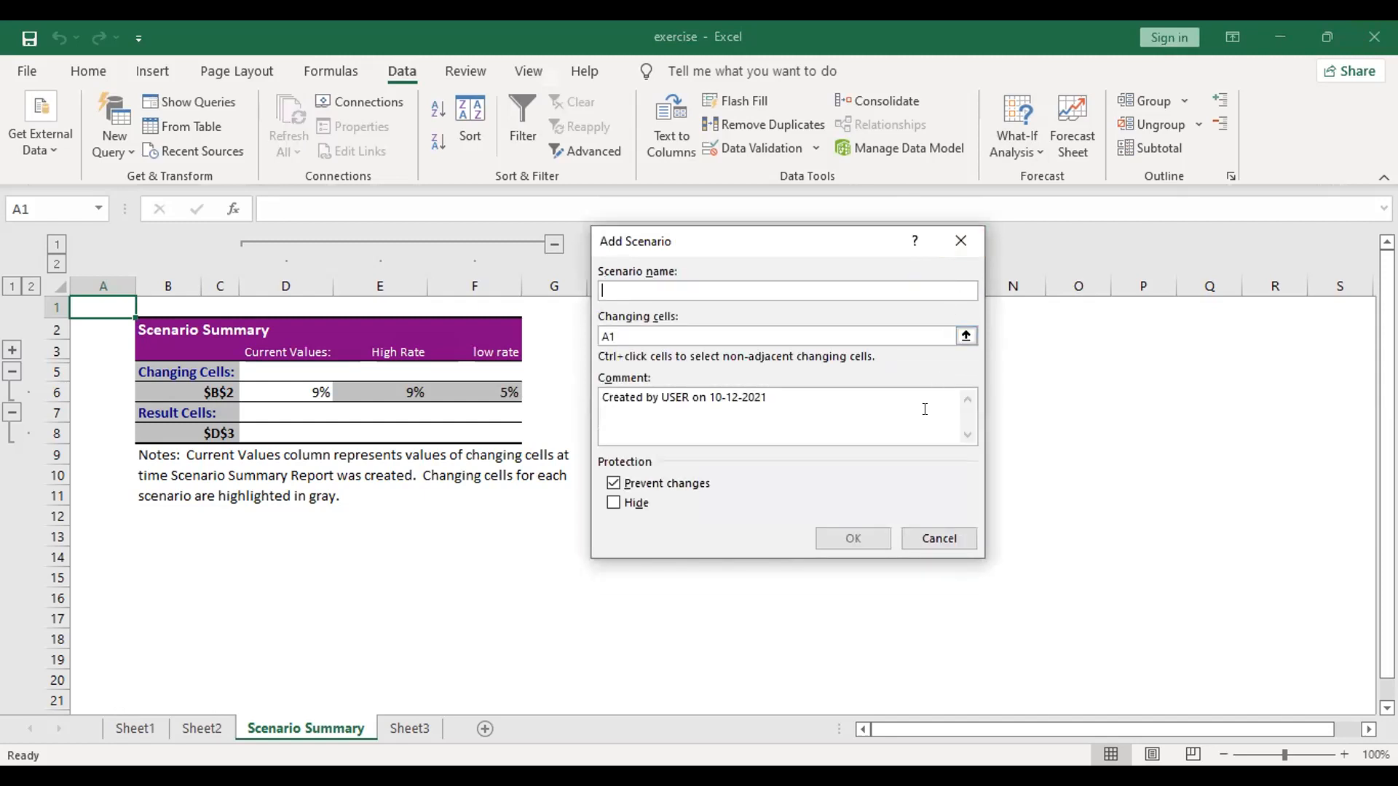
{"action": "left_click", "coordinate": [938, 535]}
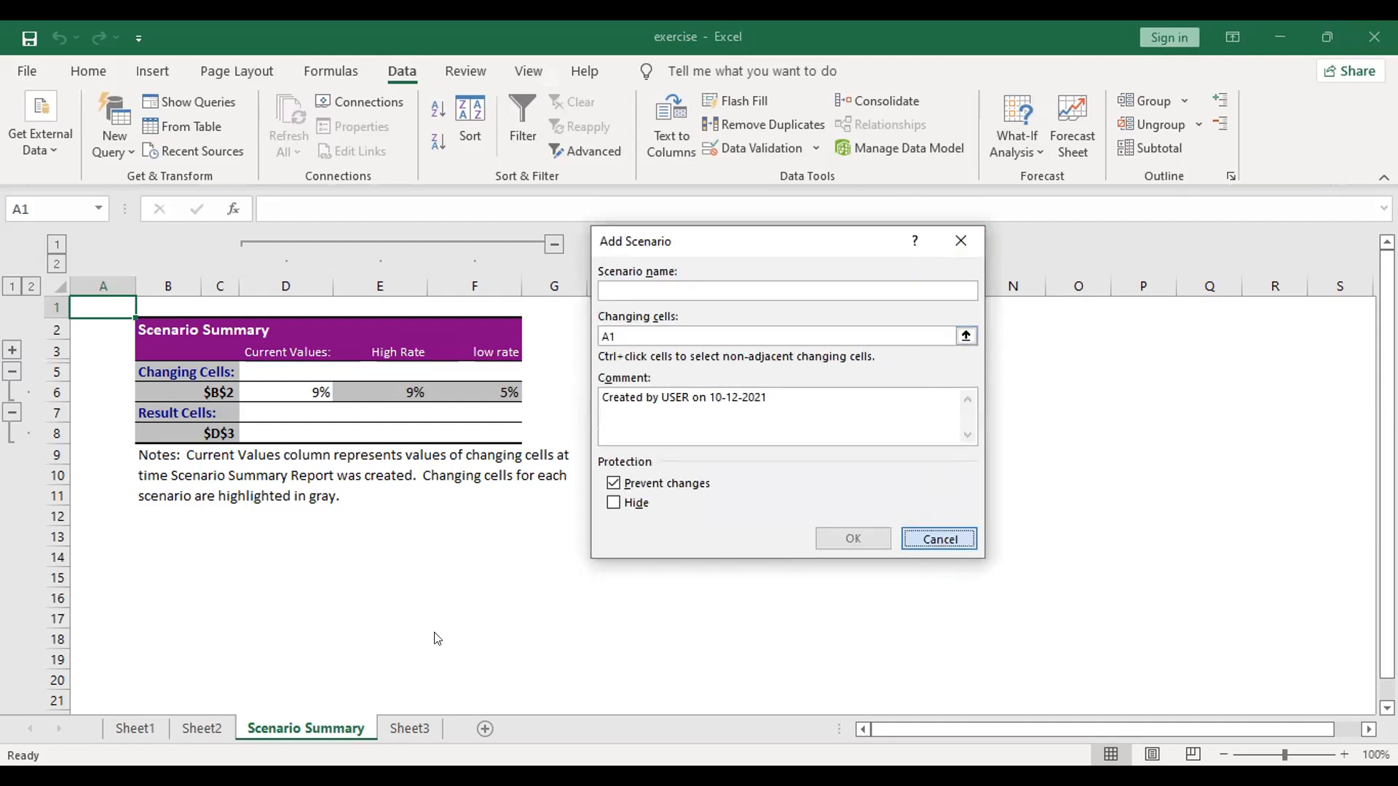
{"action": "left_click", "coordinate": [935, 544]}
{"action": "left_click", "coordinate": [217, 729]}
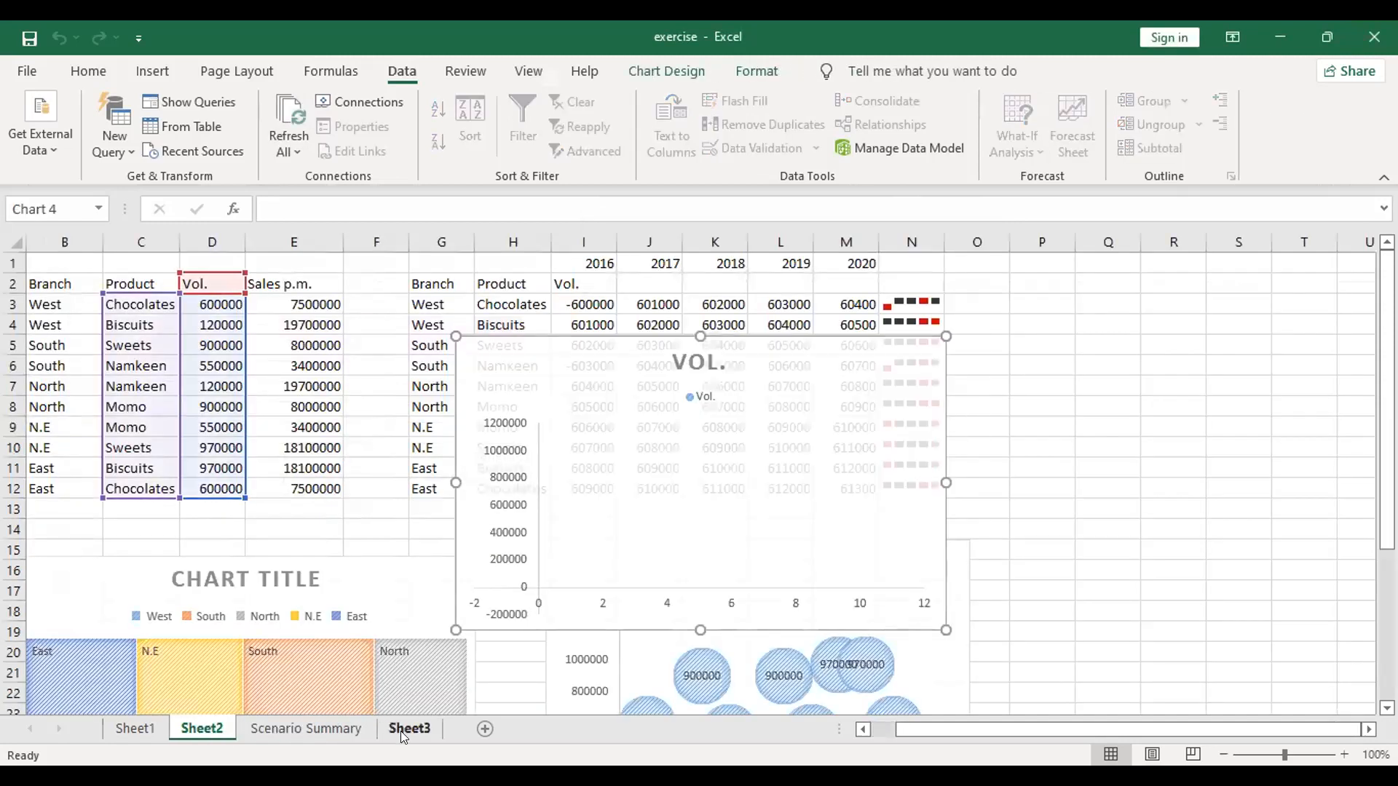
Step: Delete the High Rate and low rate scenarios from Sheet3
{"action": "left_click", "coordinate": [400, 731]}
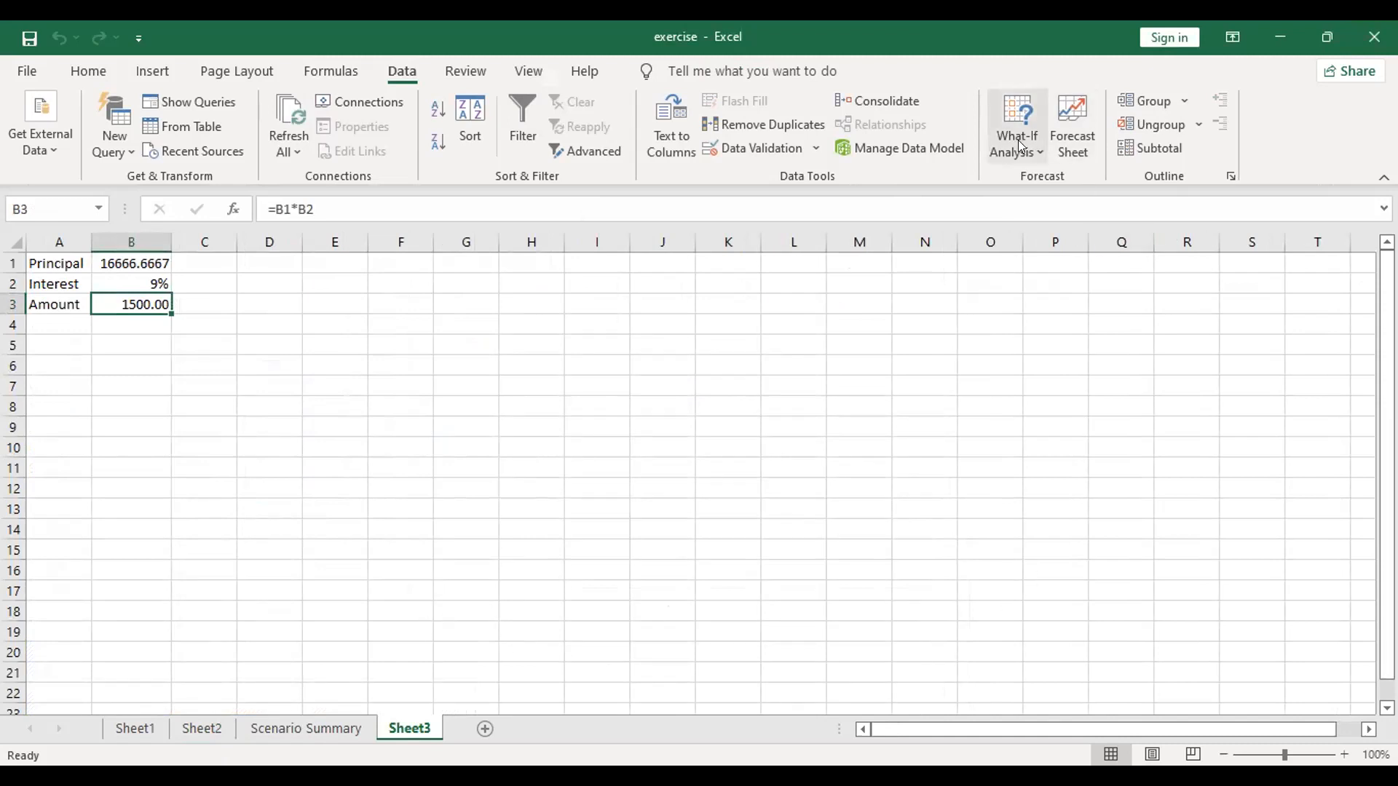
{"action": "left_click", "coordinate": [1025, 184]}
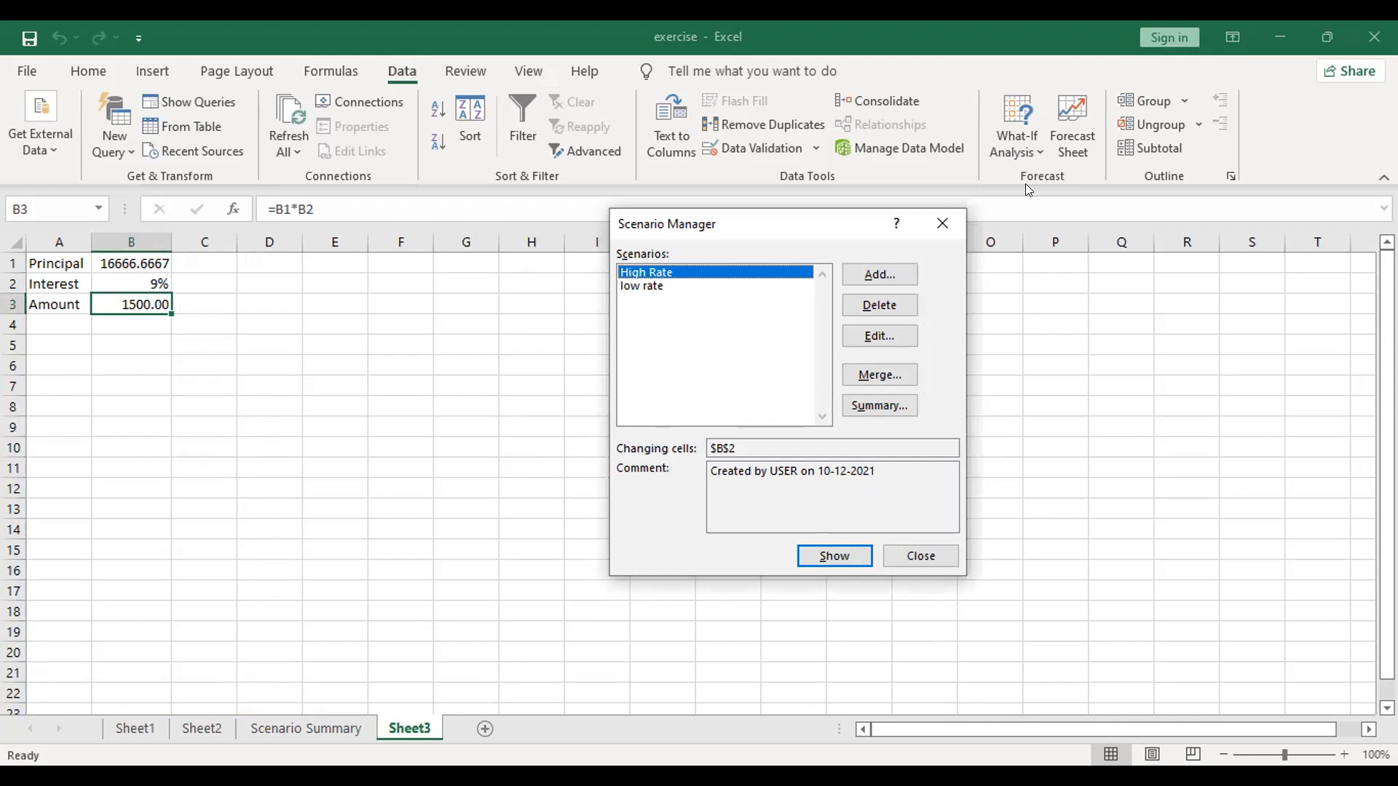
{"action": "left_click", "coordinate": [897, 306]}
{"action": "left_click", "coordinate": [898, 306]}
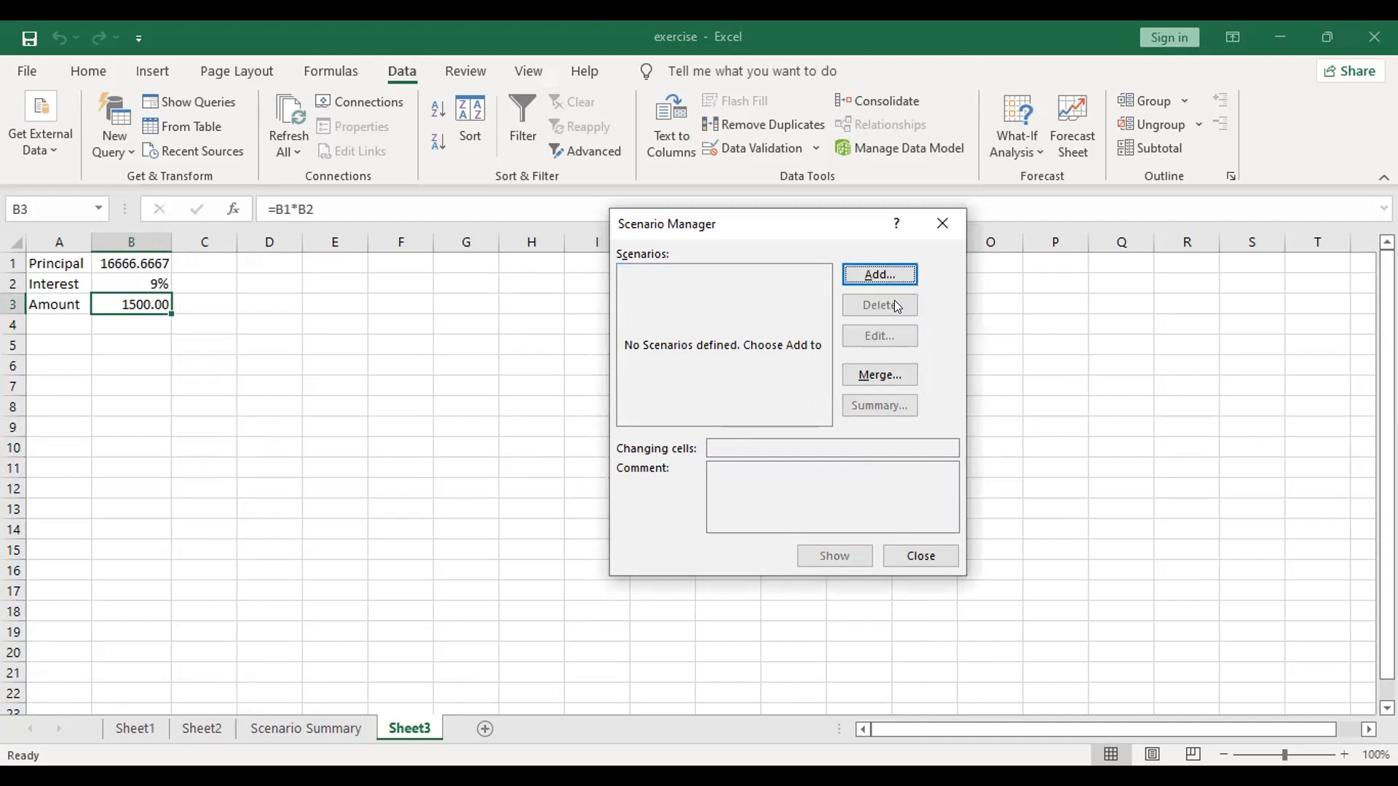
Step: Start a new scenario on Sheet3 and name it High
{"action": "left_click", "coordinate": [887, 278]}
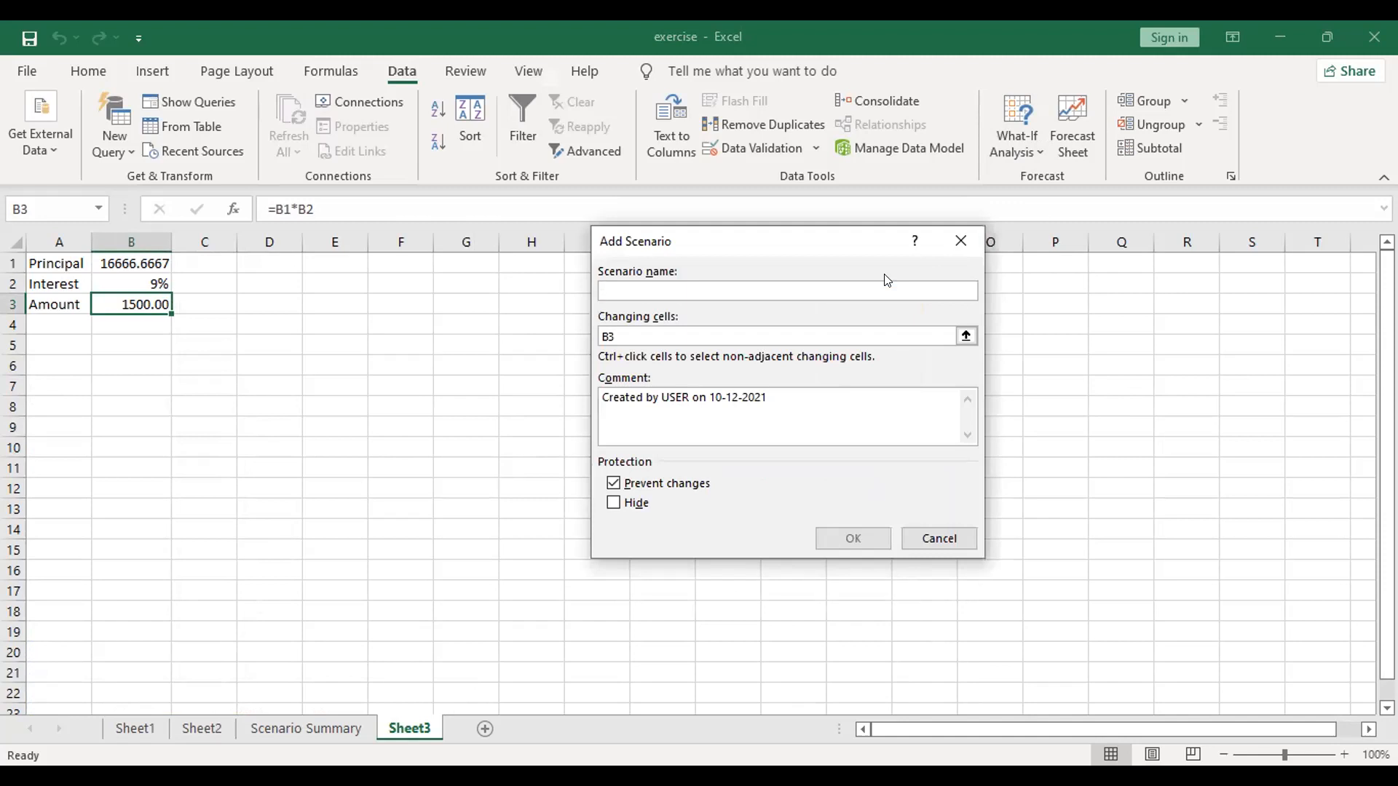
{"action": "type", "text": "hIGH"}
{"action": "key", "text": "BackSpace"}
{"action": "key", "text": "BackSpace"}
{"action": "key", "text": "BackSpace"}
{"action": "key", "text": "BackSpace"}
{"action": "type", "text": "High"}
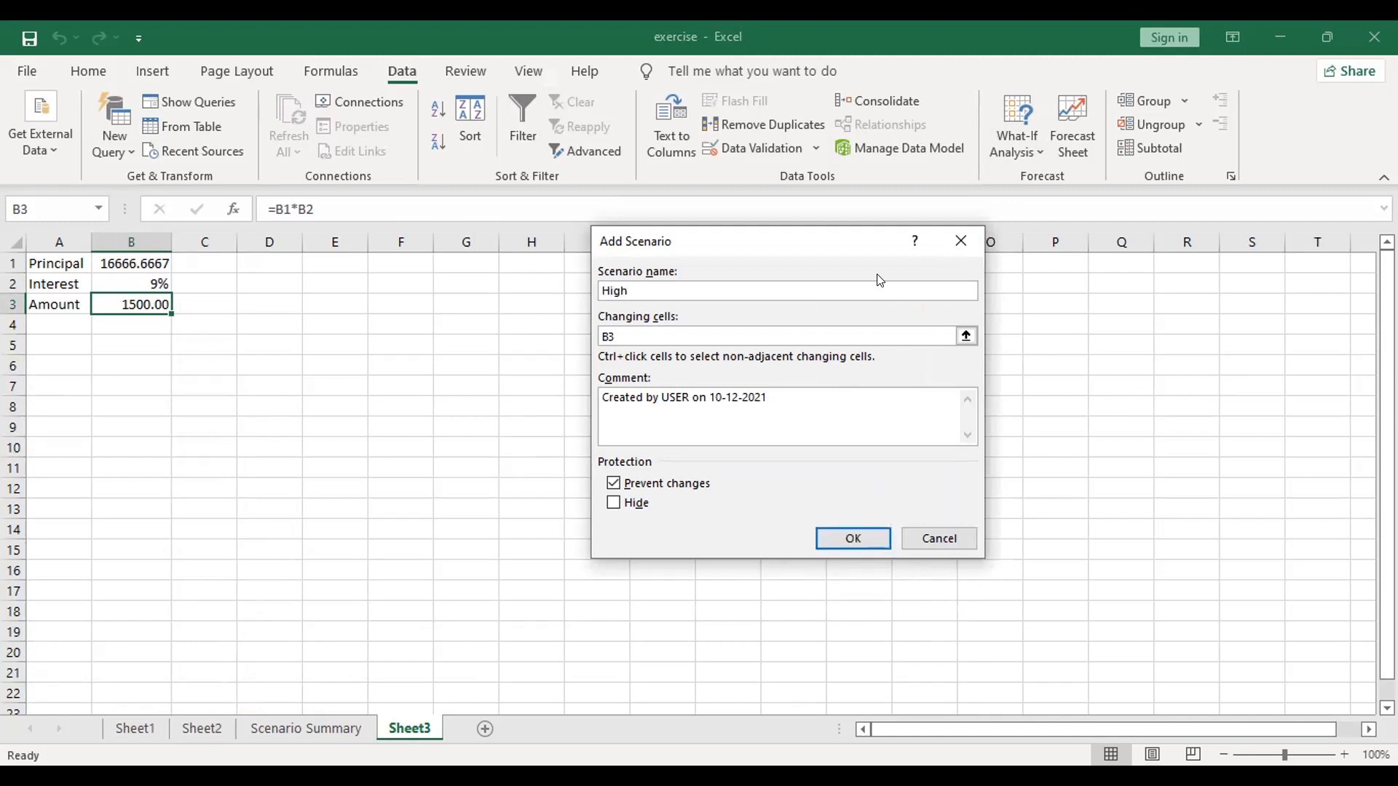
Step: Set B1:B3 as the changing cells of the High scenario and proceed to its values
{"action": "key", "text": "Tab"}
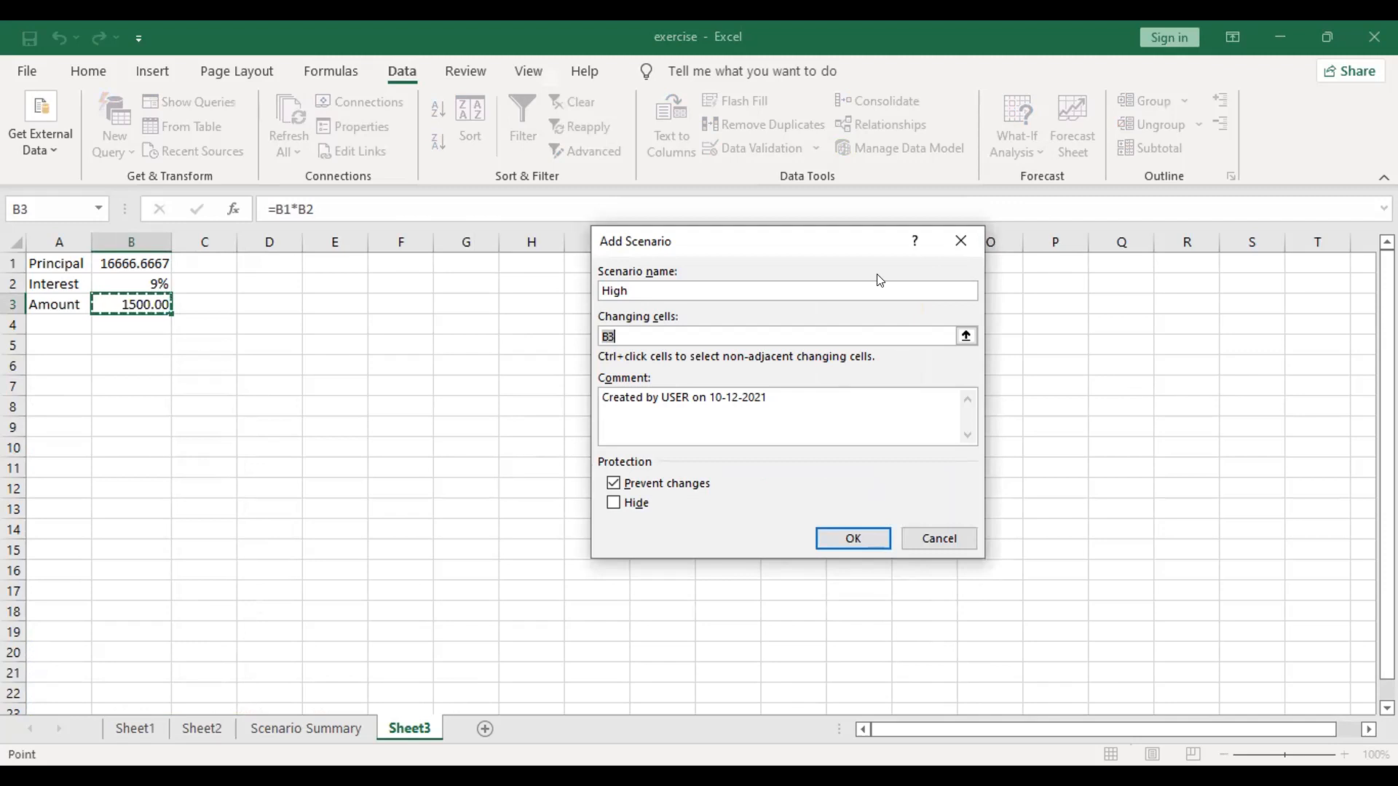
{"action": "key", "text": "BackSpace"}
{"action": "left_click", "coordinate": [966, 336]}
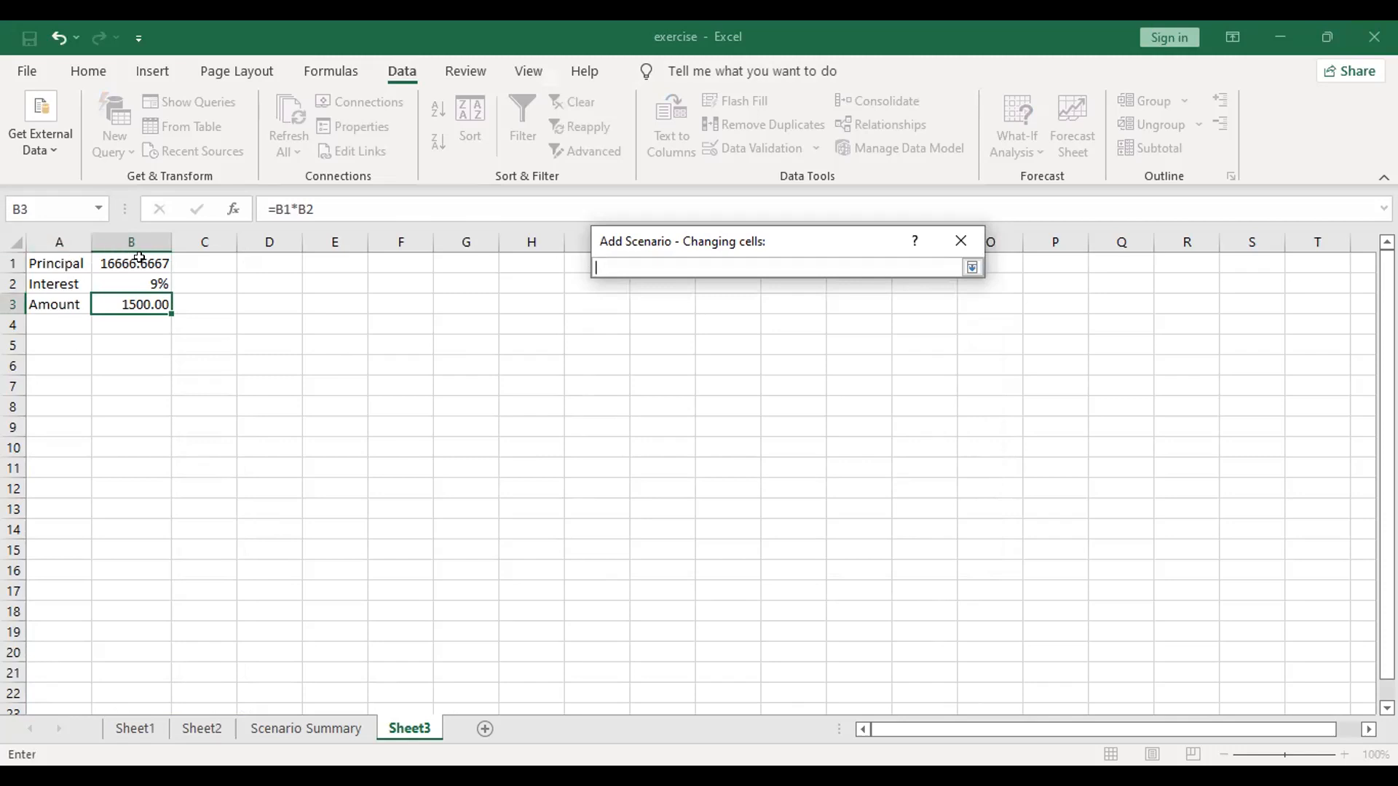
{"action": "left_click_drag", "start_coordinate": [139, 258], "coordinate": [139, 305]}
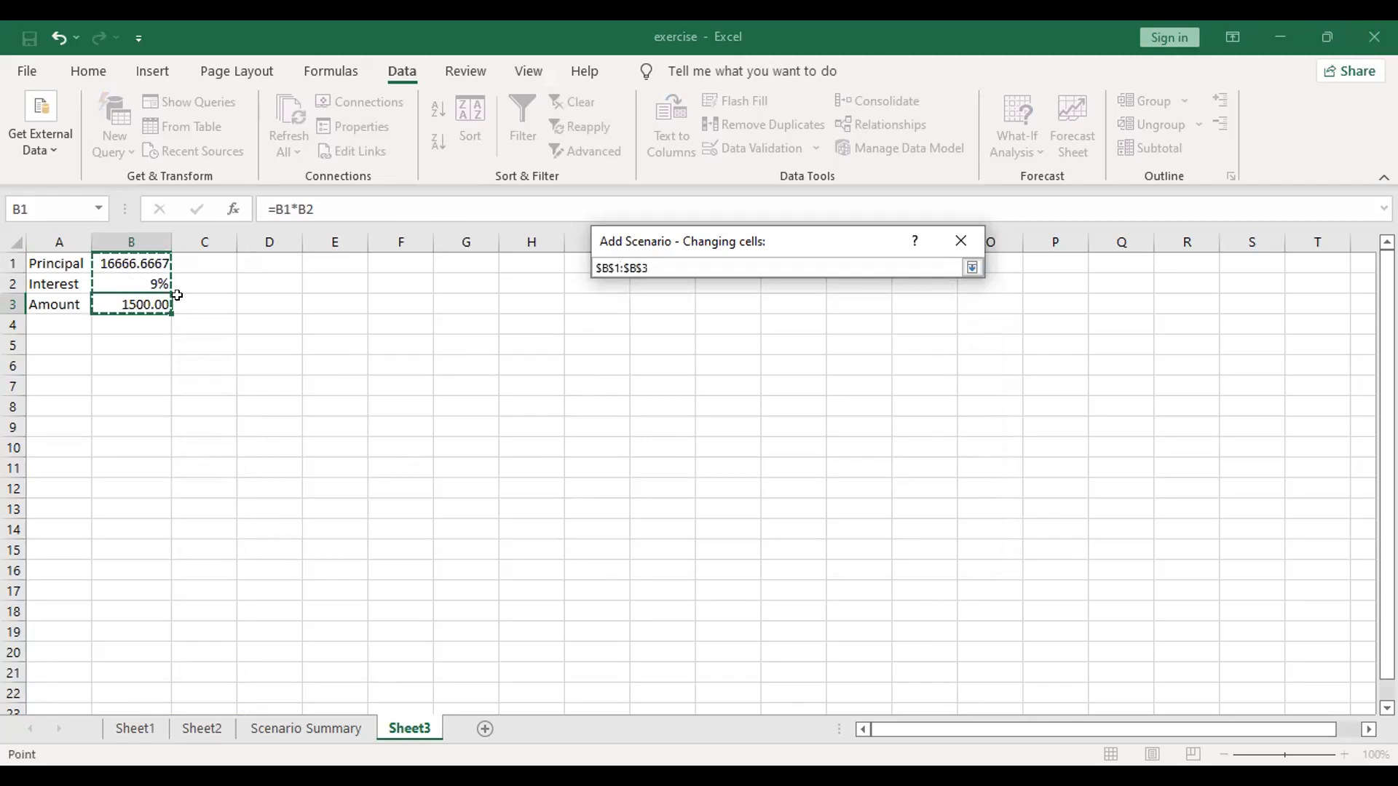
{"action": "key", "text": "Return"}
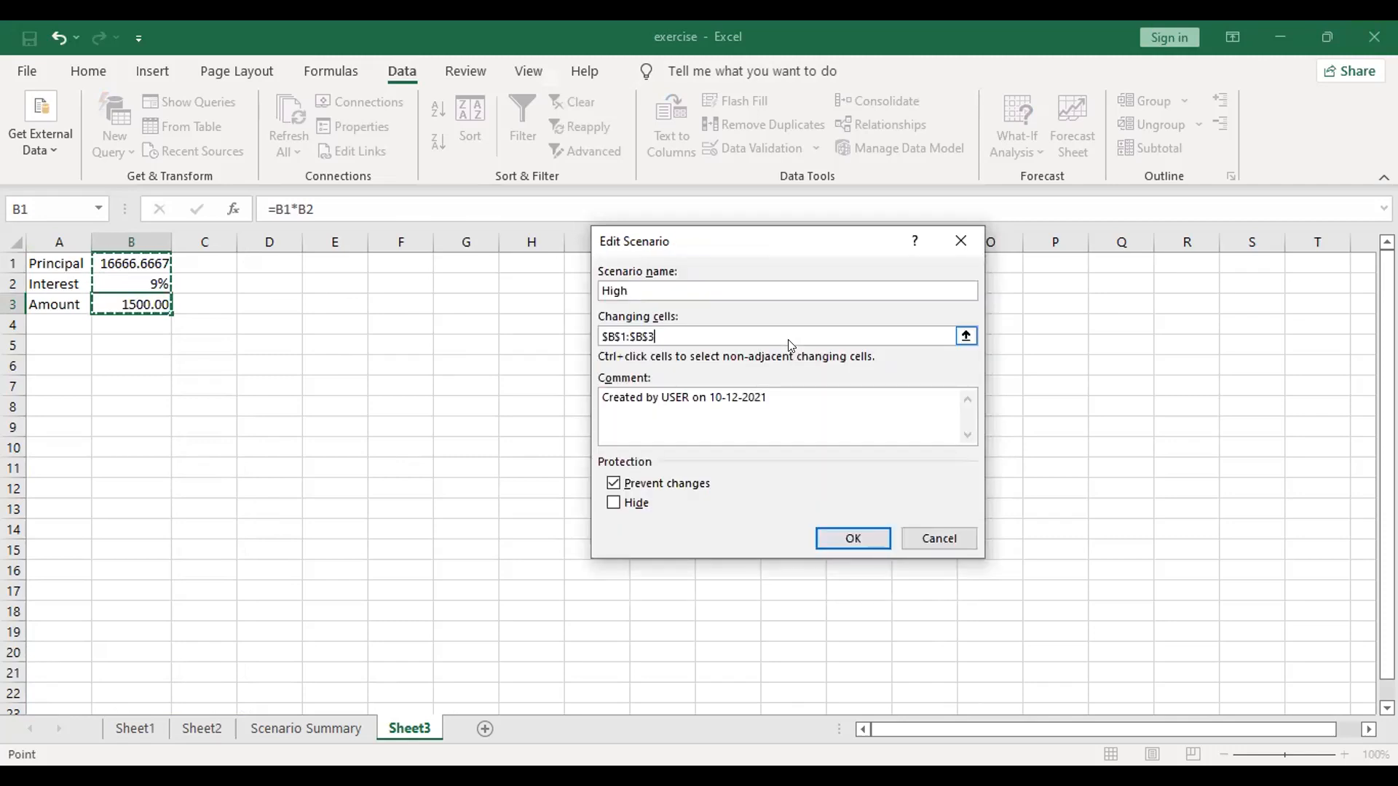
{"action": "left_click", "coordinate": [828, 540]}
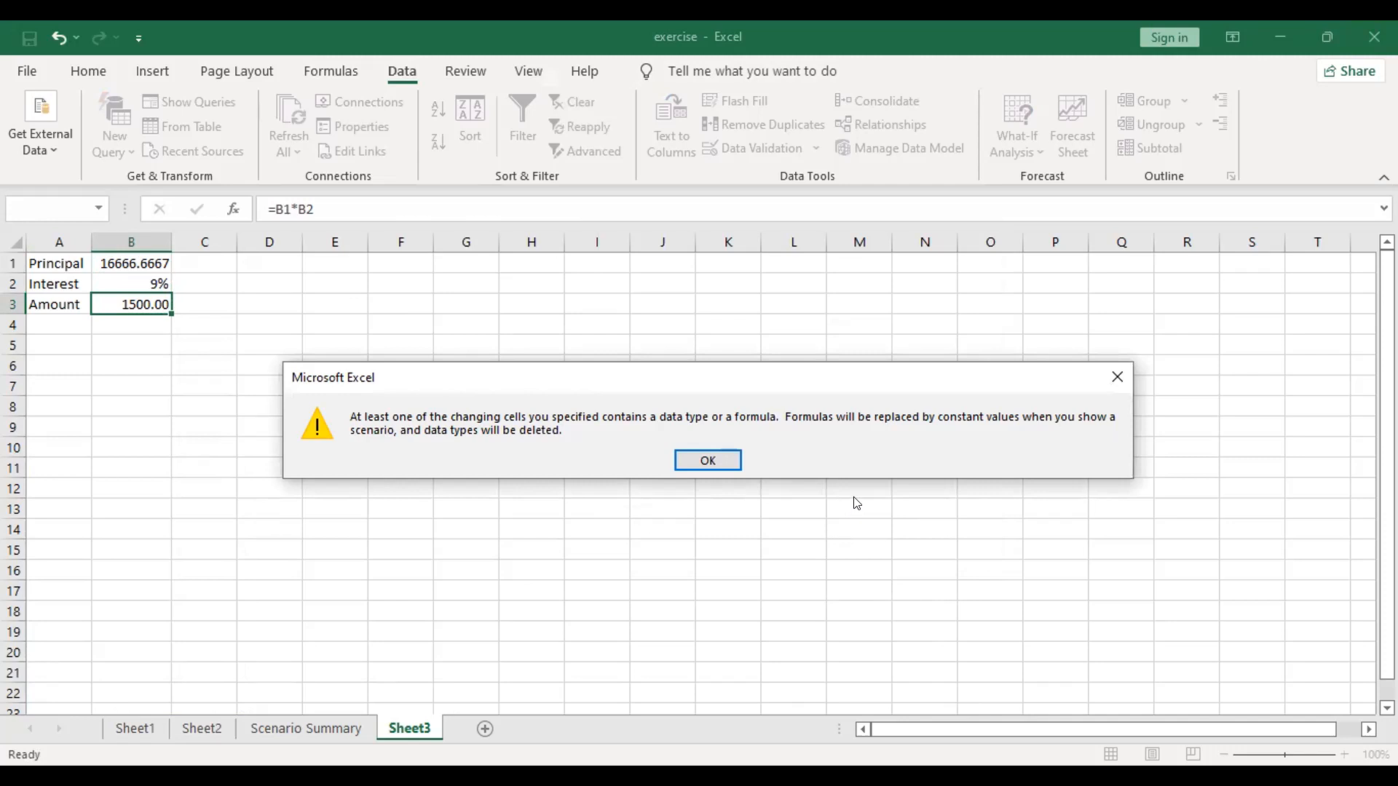
{"action": "left_click", "coordinate": [708, 460]}
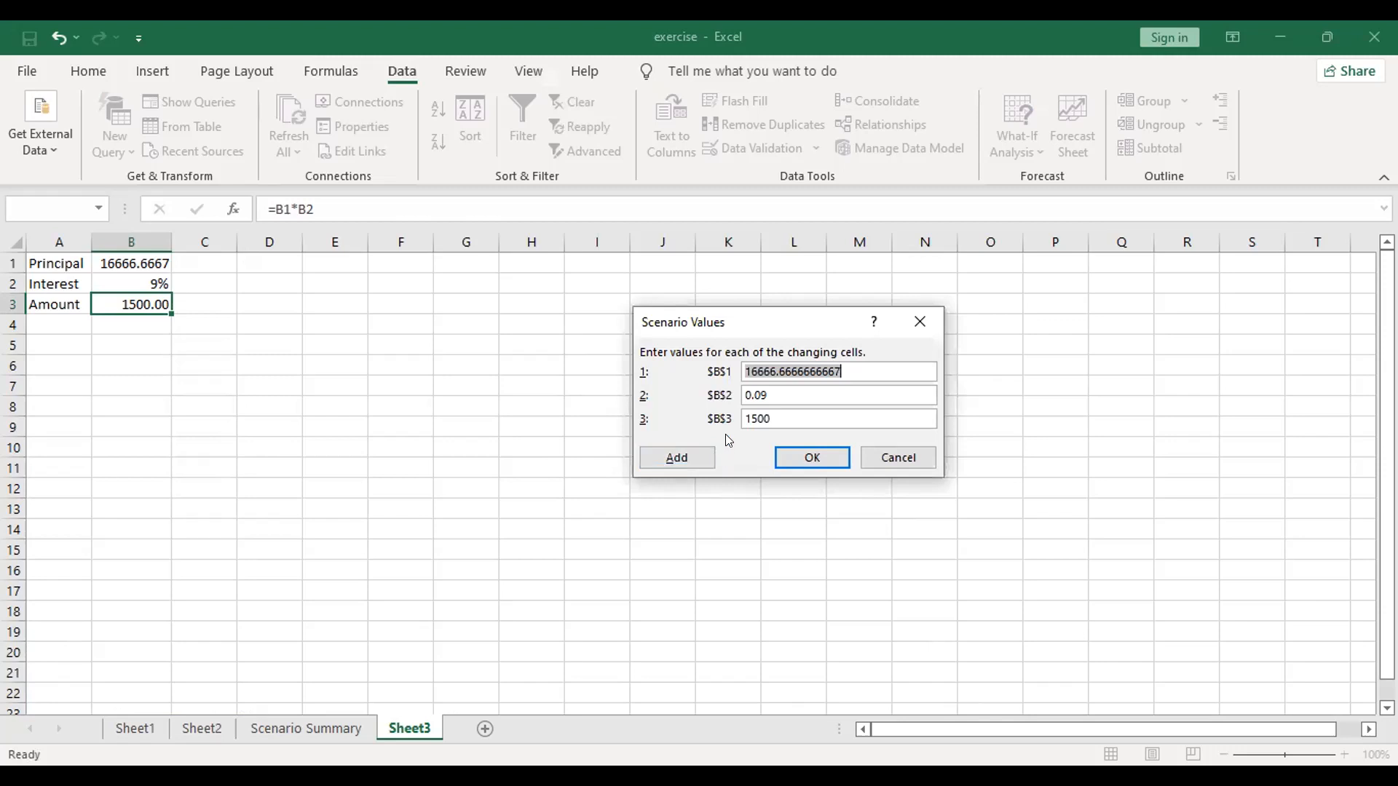
Step: Keep the High scenario's current values and add another scenario named low with B1:B3 as changing cells
{"action": "left_click", "coordinate": [697, 466]}
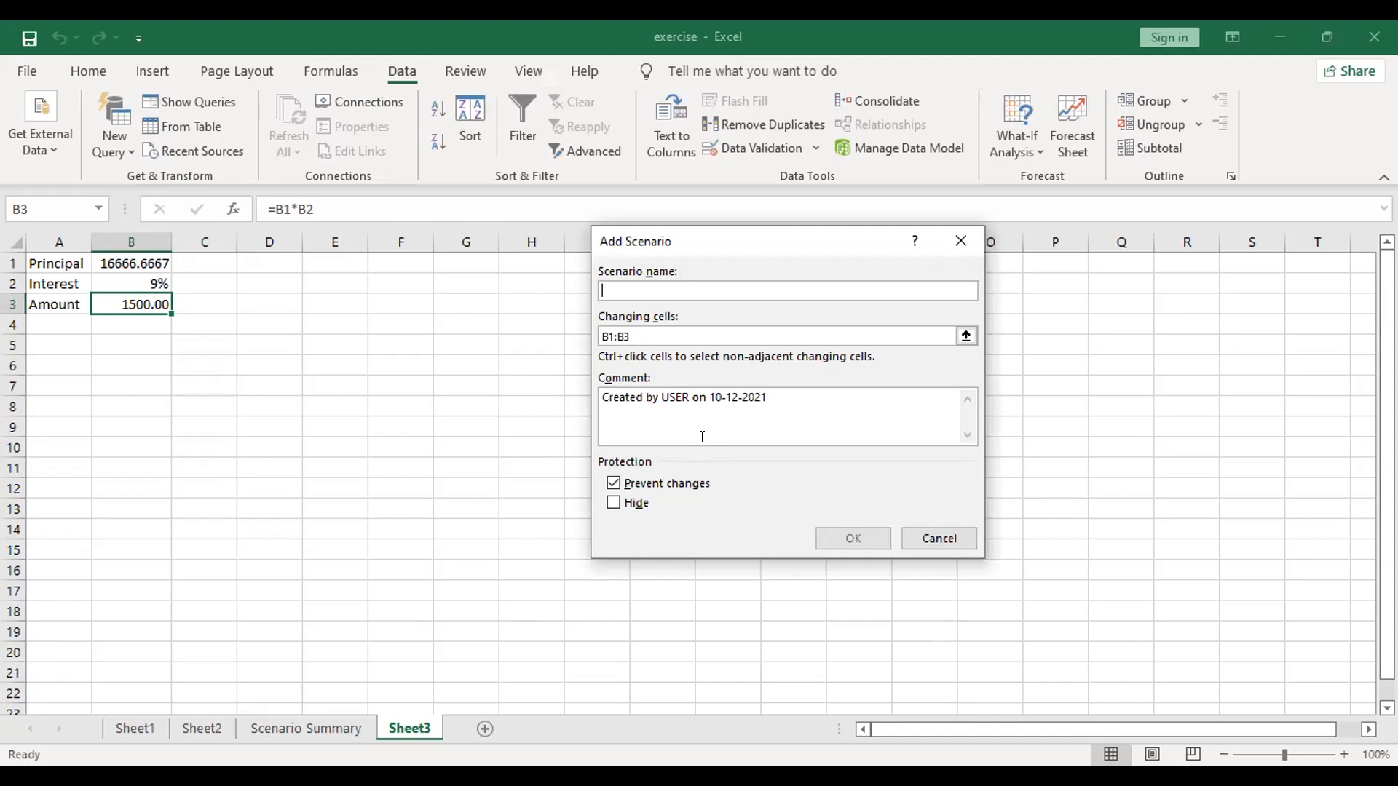
{"action": "type", "text": "low"}
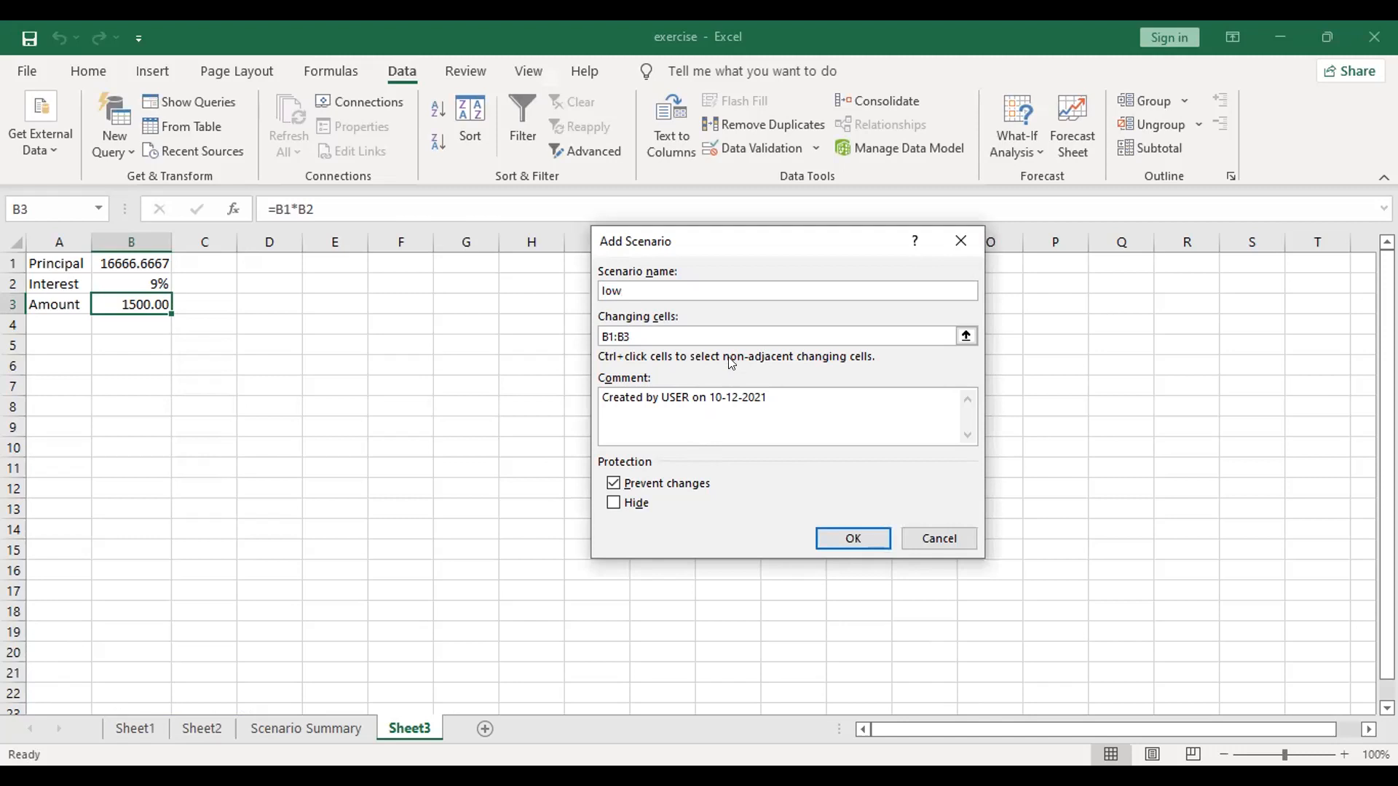
{"action": "left_click", "coordinate": [843, 540]}
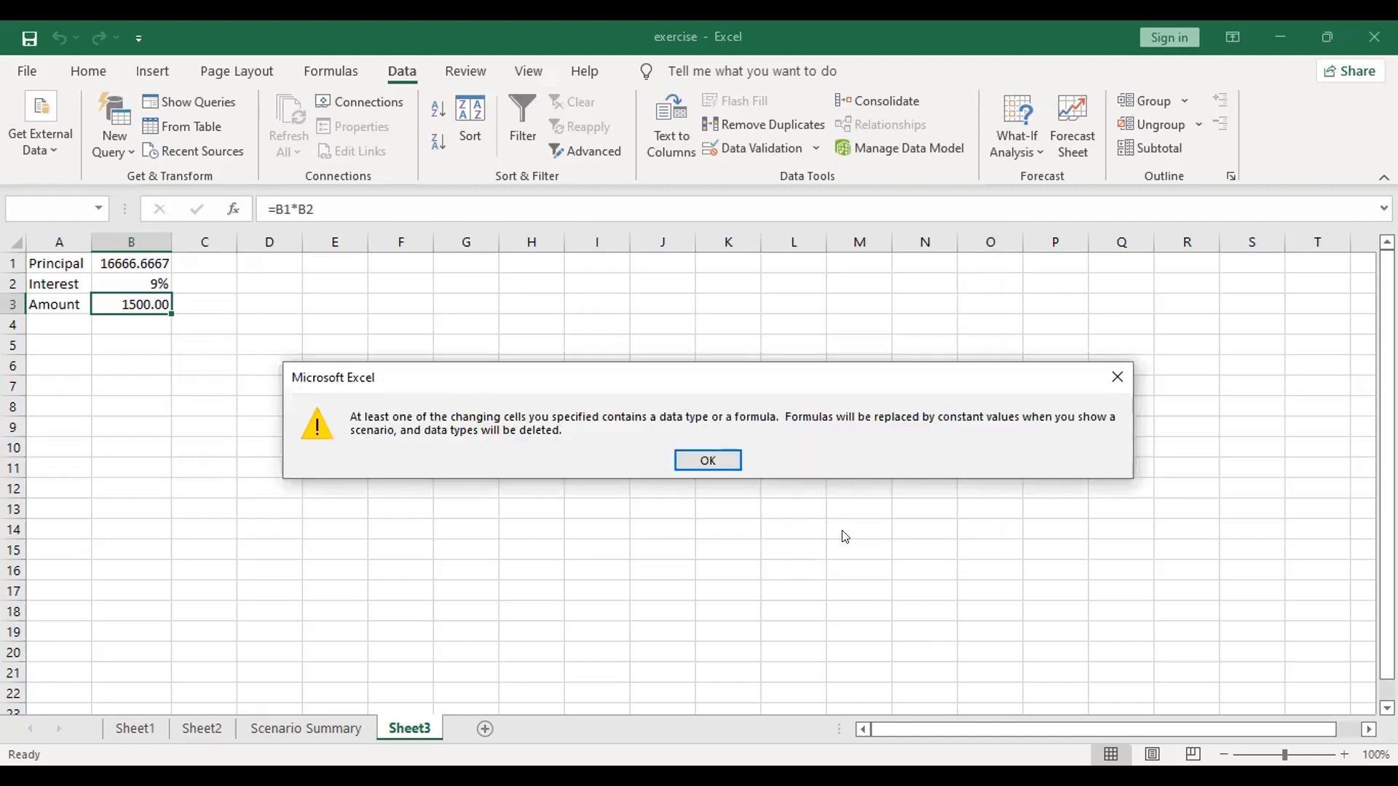
{"action": "left_click", "coordinate": [708, 460]}
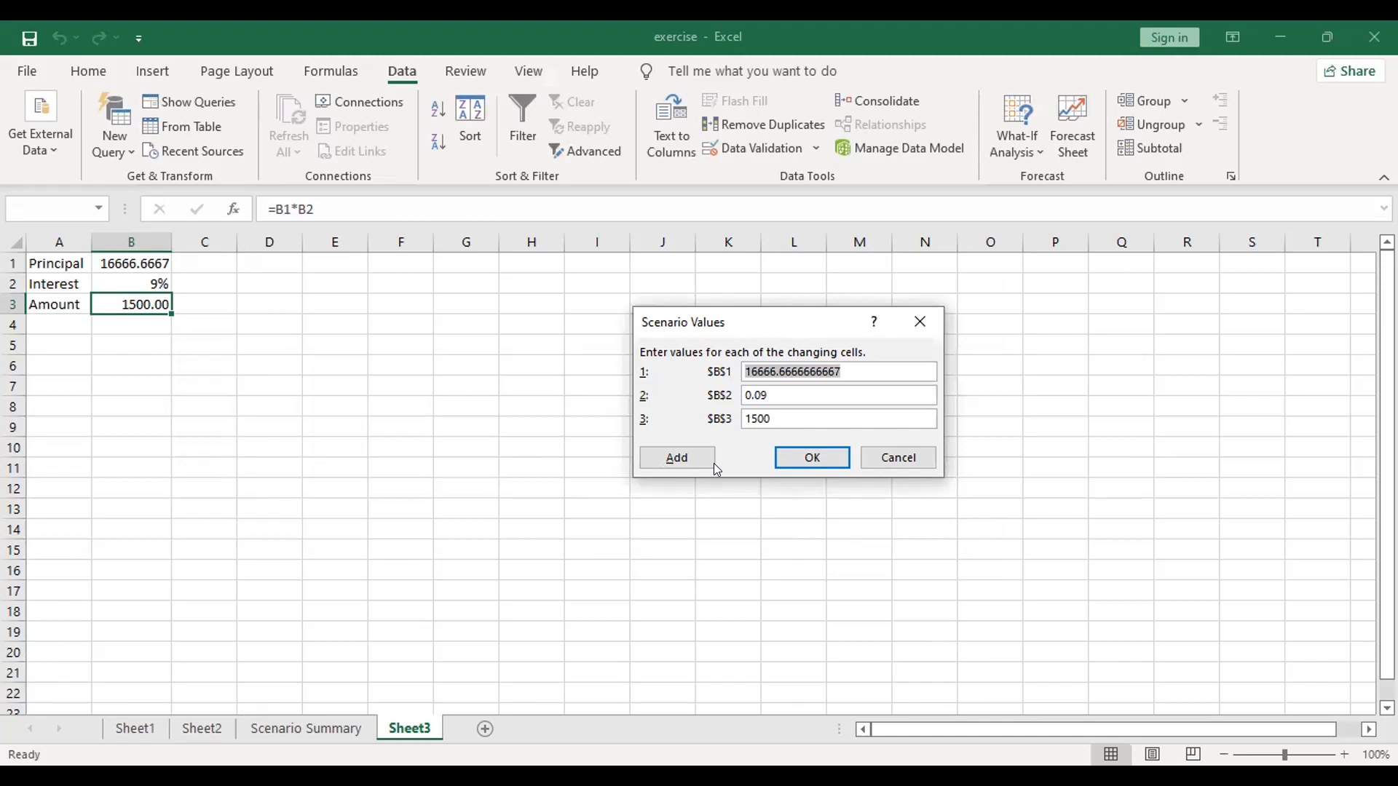
Step: Set B2 to 0.05 in the low scenario's values and save the scenario
{"action": "left_click", "coordinate": [767, 393]}
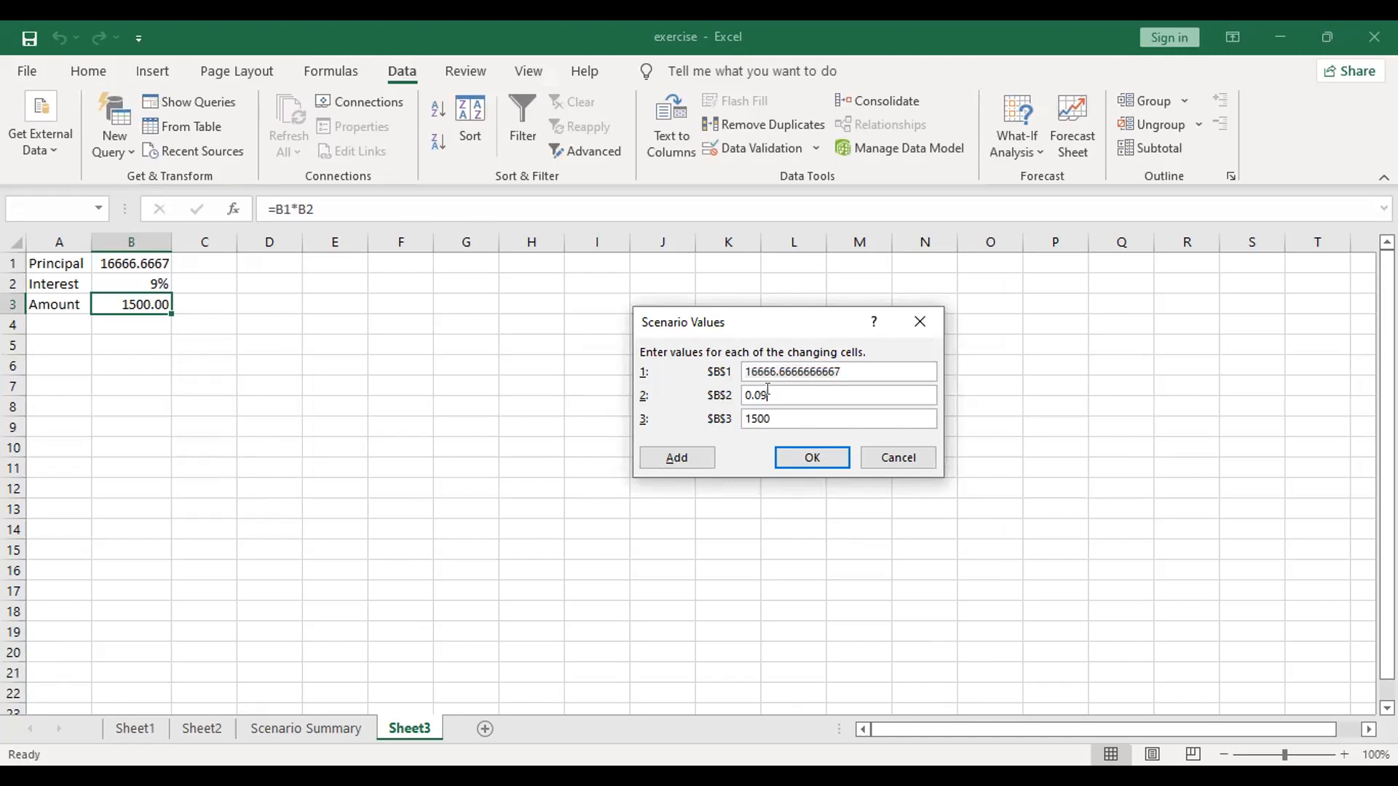
{"action": "key", "text": "BackSpace"}
{"action": "type", "text": "5"}
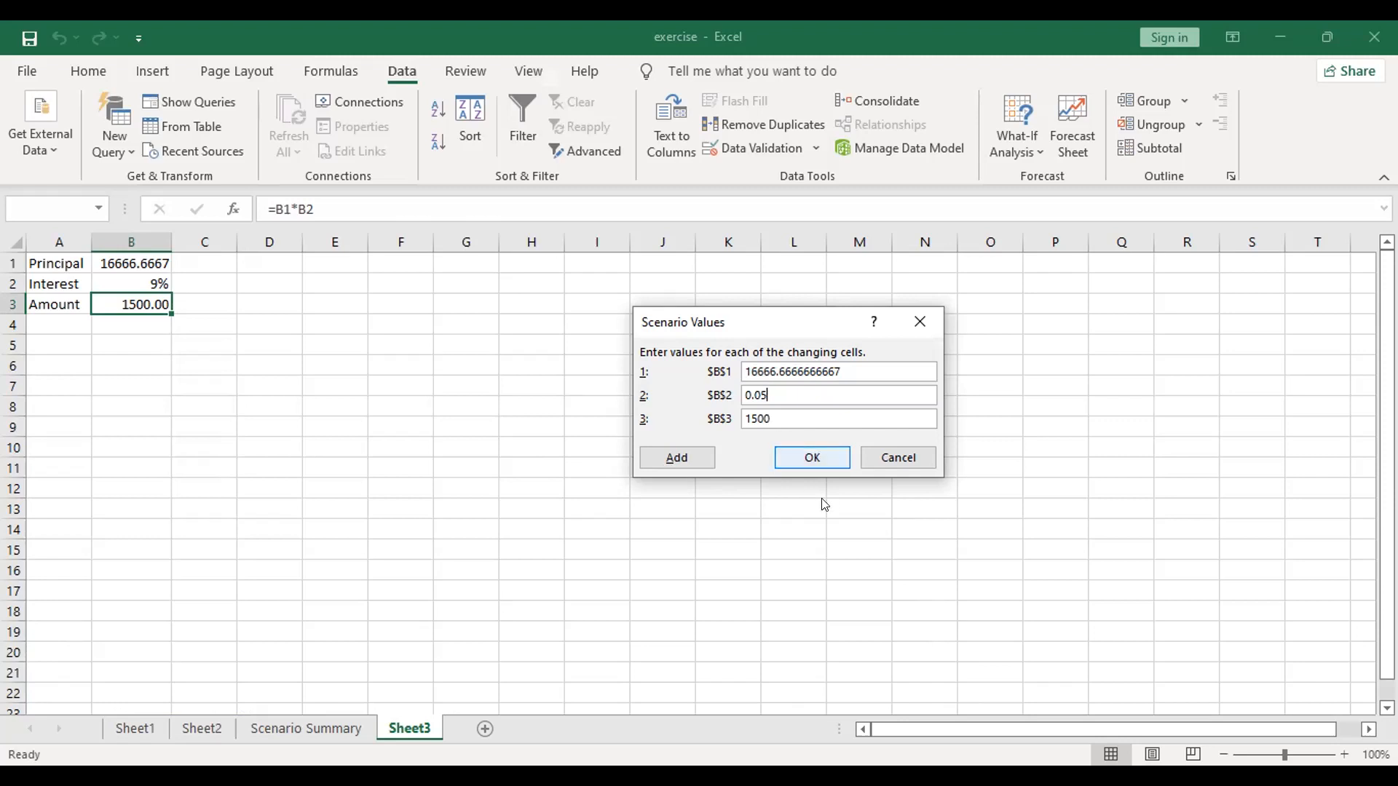
{"action": "left_click", "coordinate": [826, 458]}
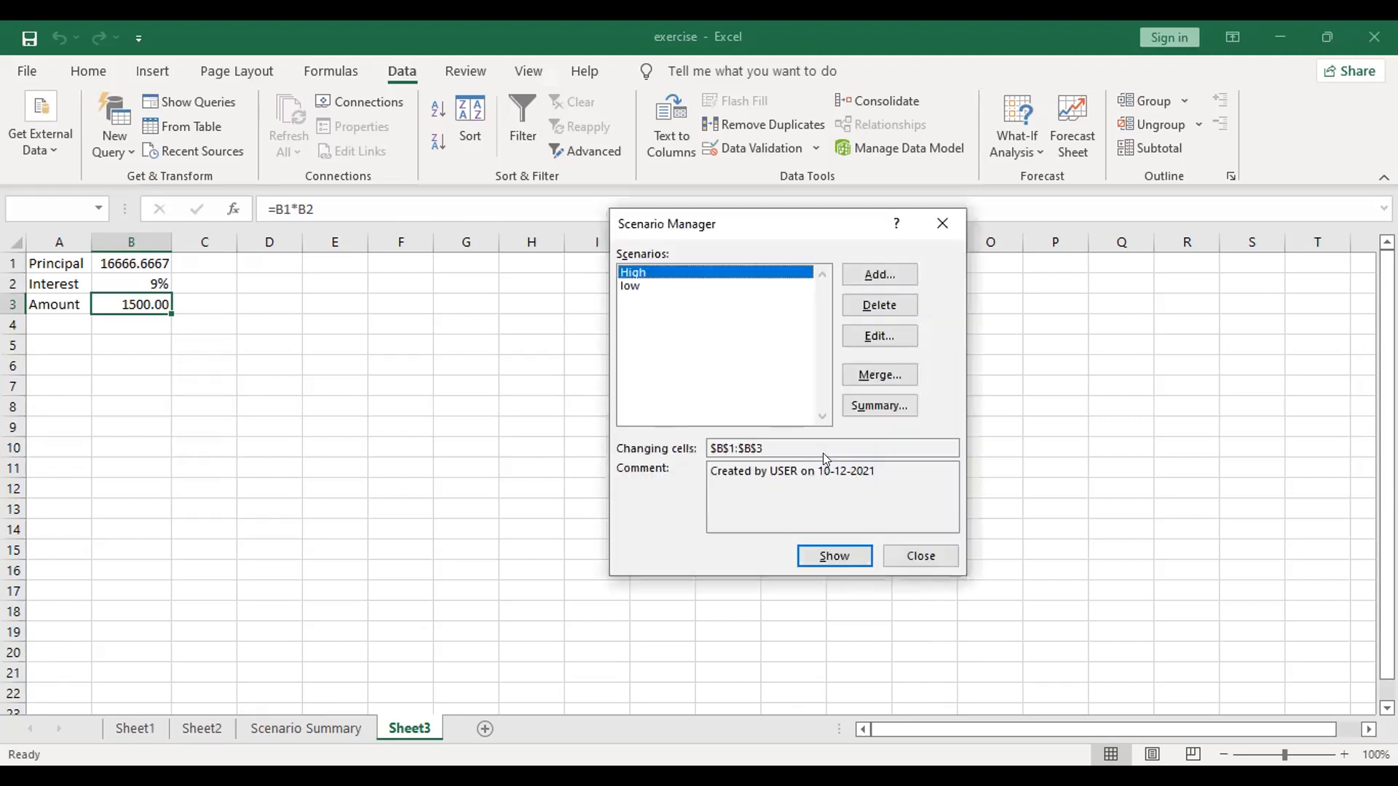
Step: Show the High and low scenarios alternately on Sheet3 to compare them, ending with low applied
{"action": "left_click", "coordinate": [837, 563]}
{"action": "left_click", "coordinate": [822, 556]}
{"action": "left_click", "coordinate": [630, 285]}
{"action": "left_click", "coordinate": [808, 557]}
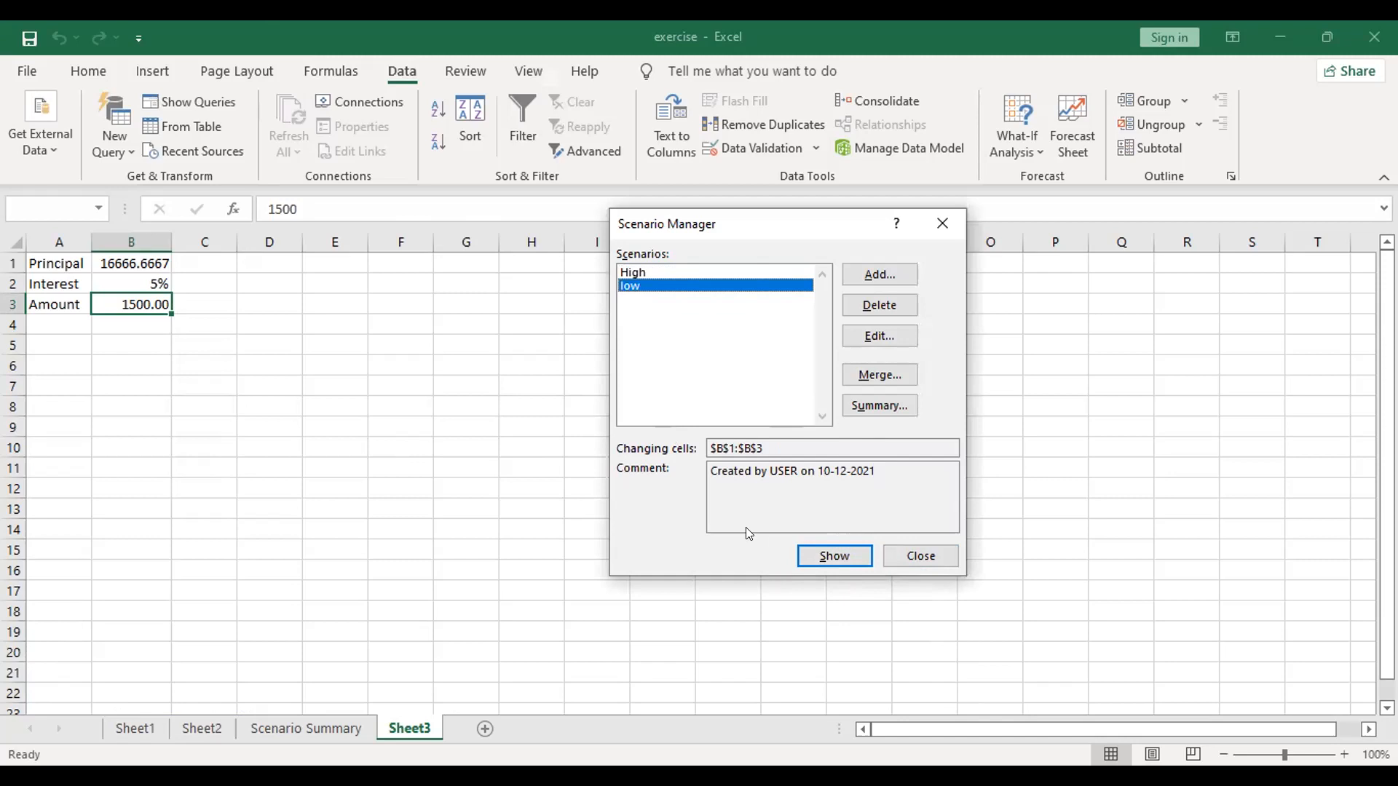
{"action": "left_click", "coordinate": [660, 273]}
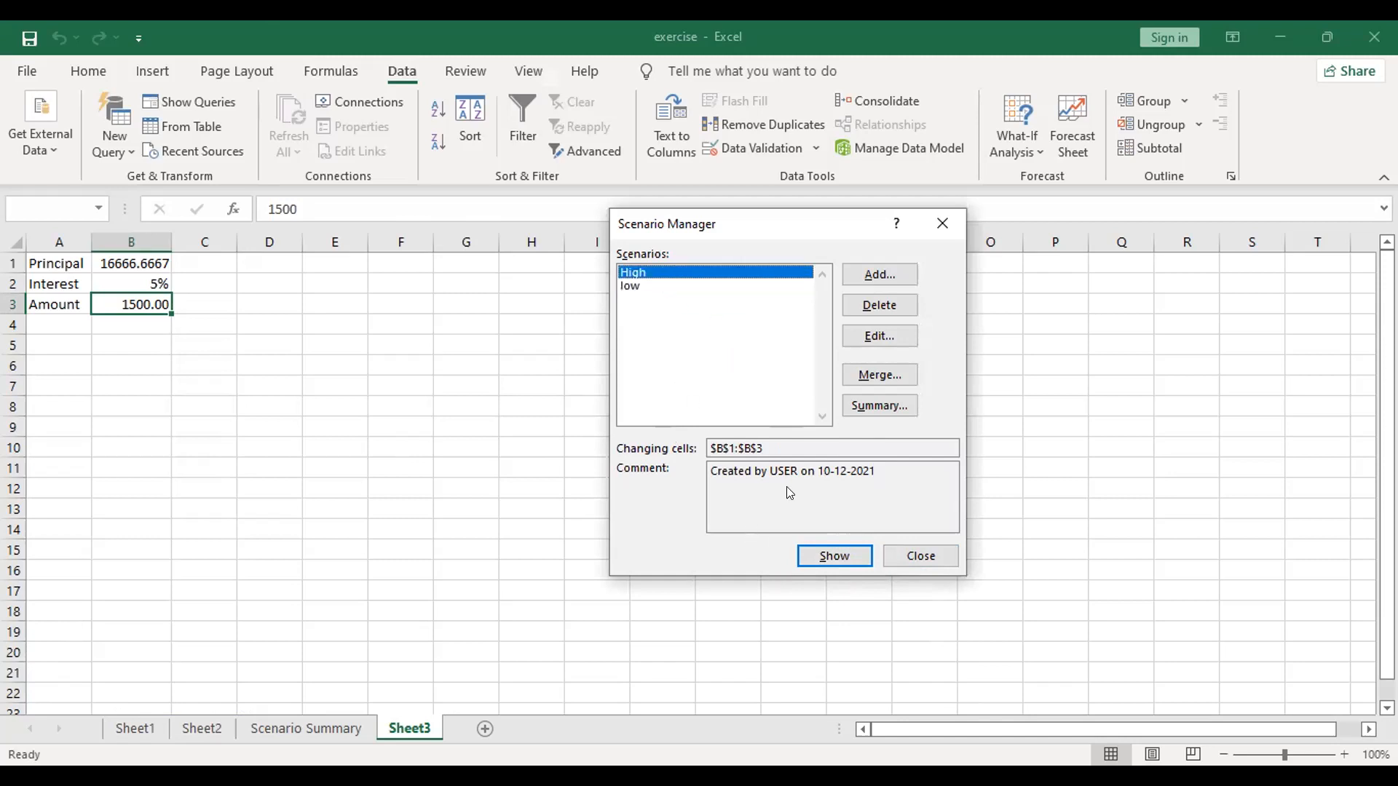
{"action": "left_click", "coordinate": [838, 557]}
{"action": "left_click", "coordinate": [647, 287]}
{"action": "left_click", "coordinate": [831, 557]}
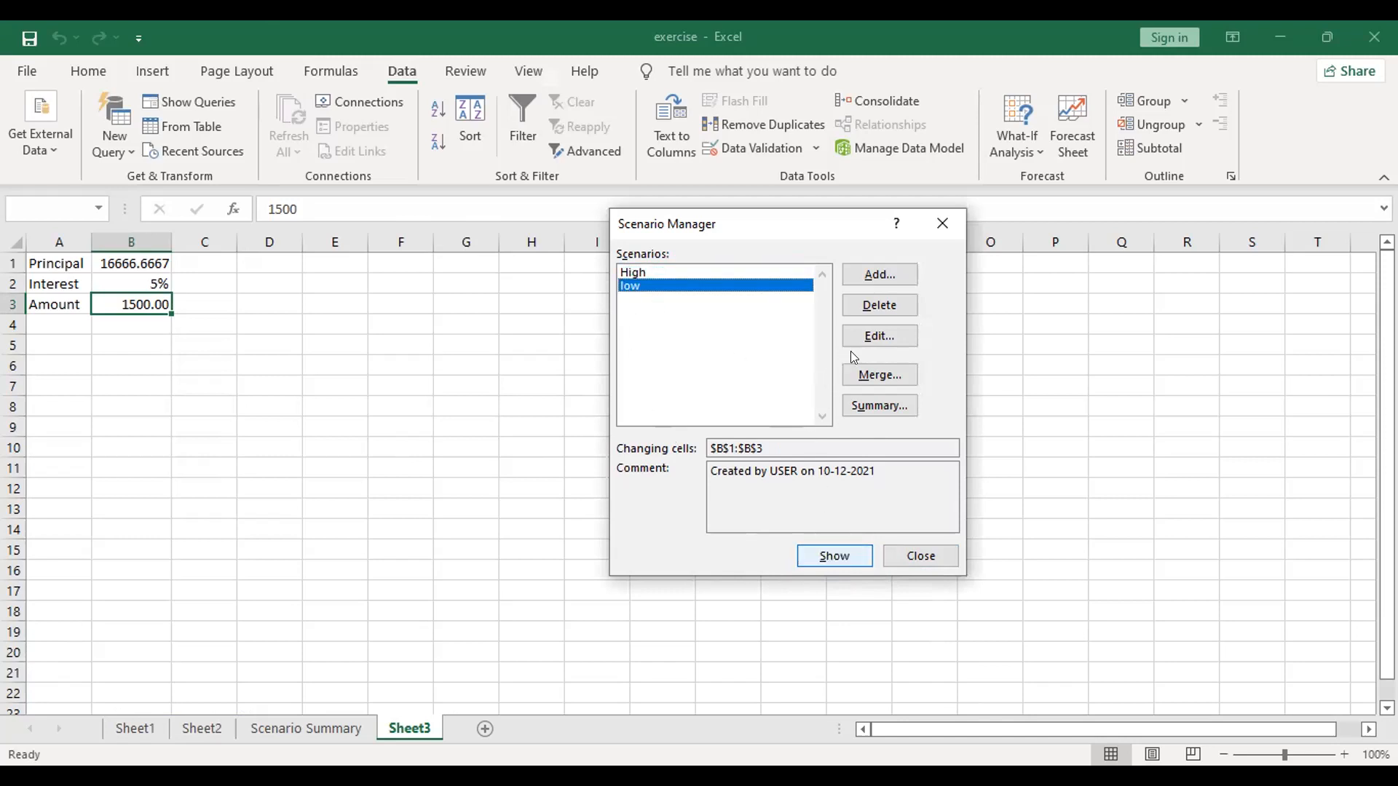
Step: Generate a scenario summary report of High and low with D3 as the result cell
{"action": "left_click", "coordinate": [879, 409]}
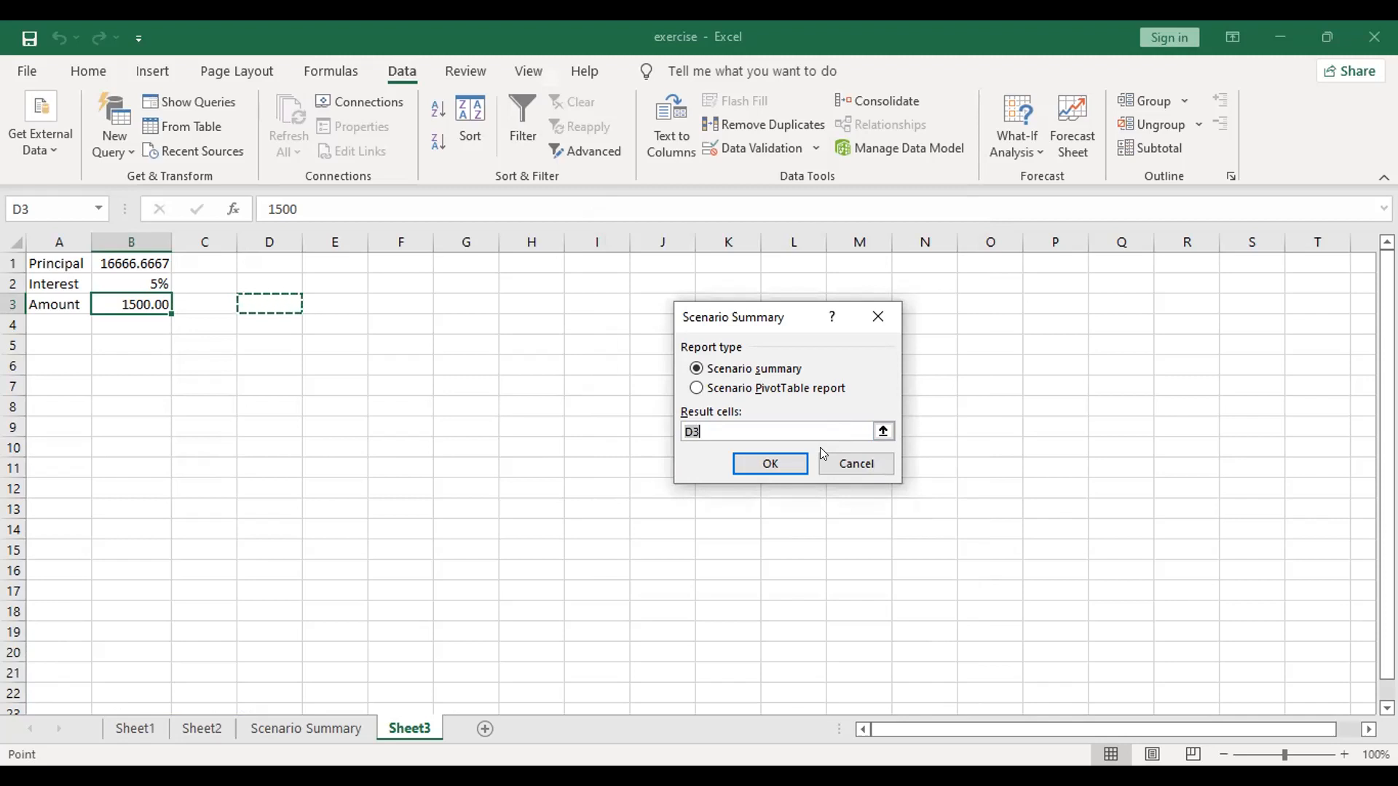
{"action": "left_click", "coordinate": [779, 458]}
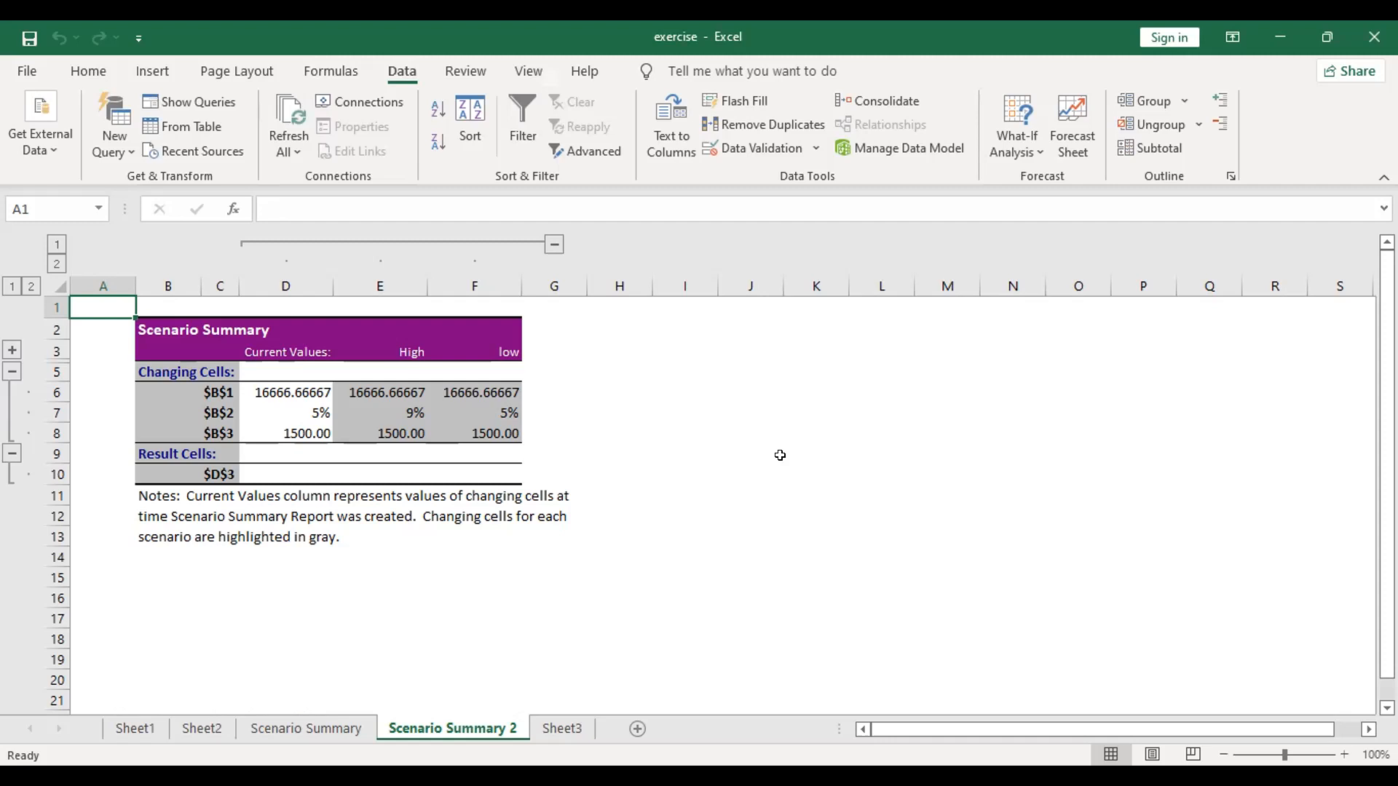
Step: Reopen the Scenario Manager and bring up its online help article in Microsoft Edge
{"action": "left_click", "coordinate": [1001, 159]}
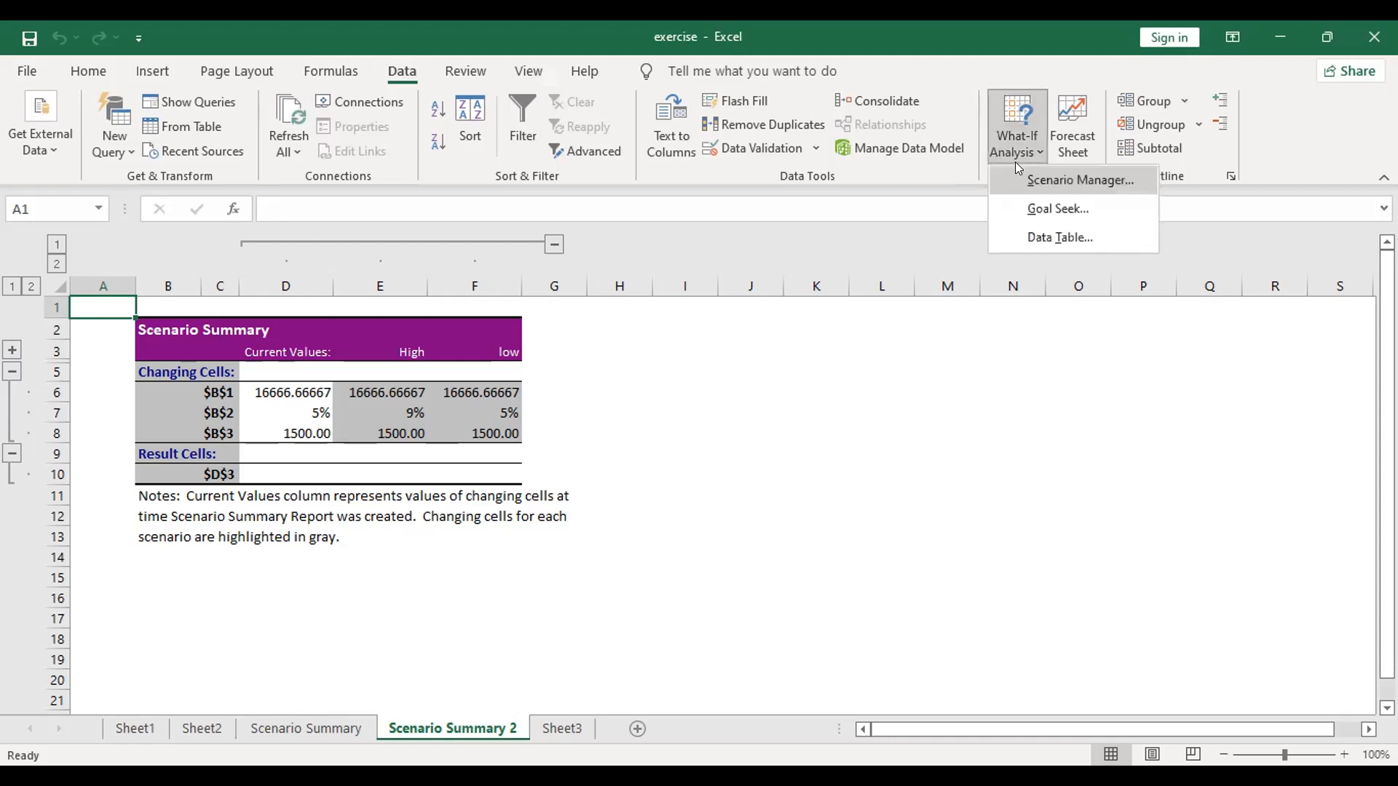
{"action": "left_click", "coordinate": [1018, 175]}
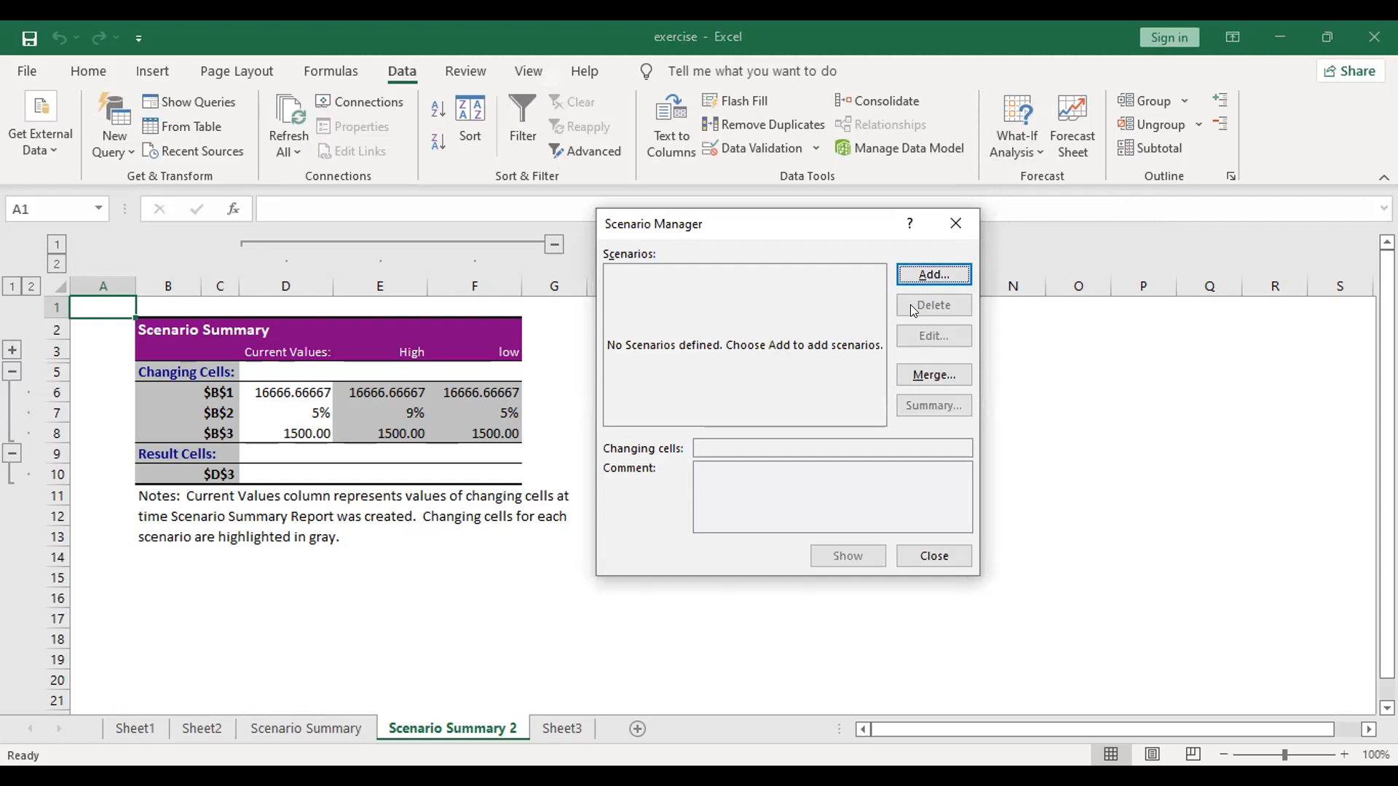
{"action": "left_click", "coordinate": [910, 226]}
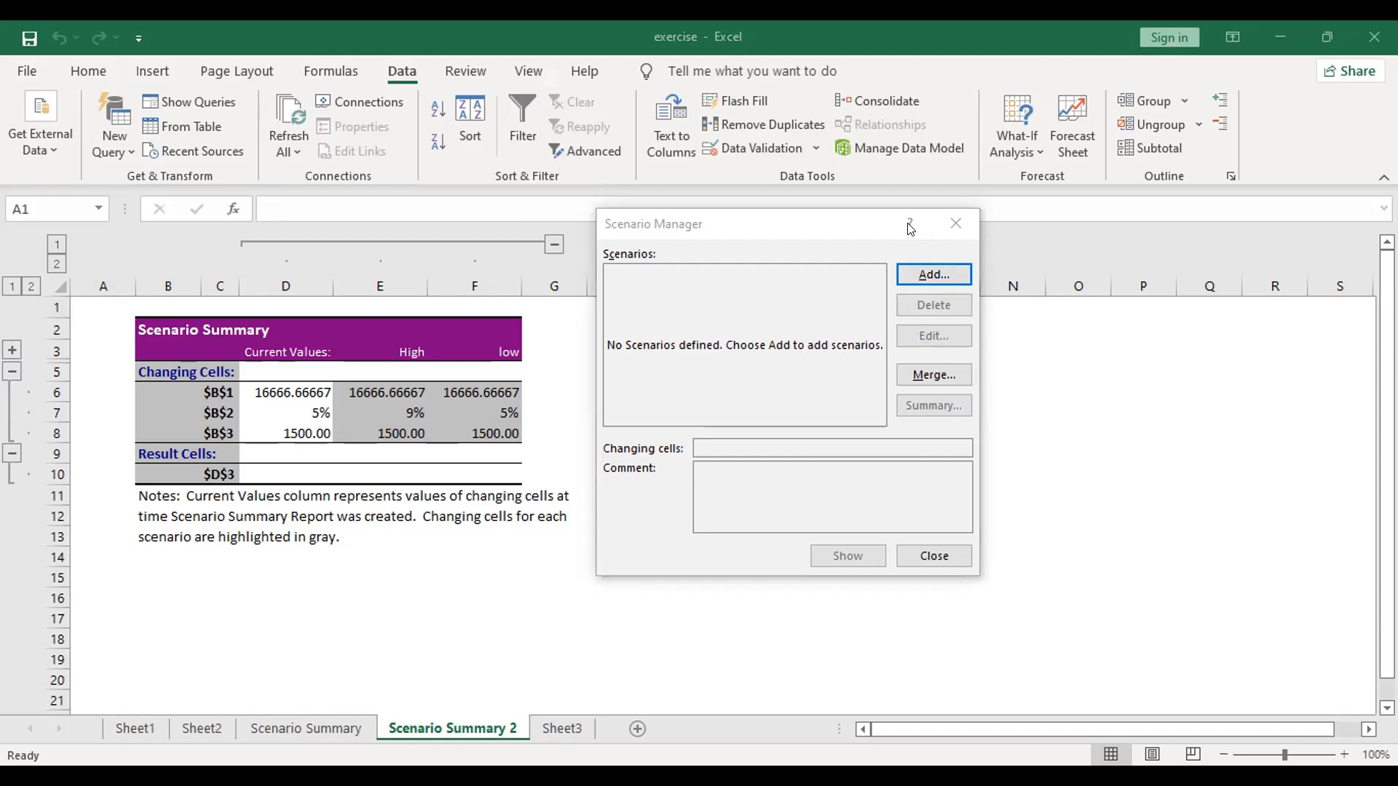
{"action": "left_click", "coordinate": [910, 228]}
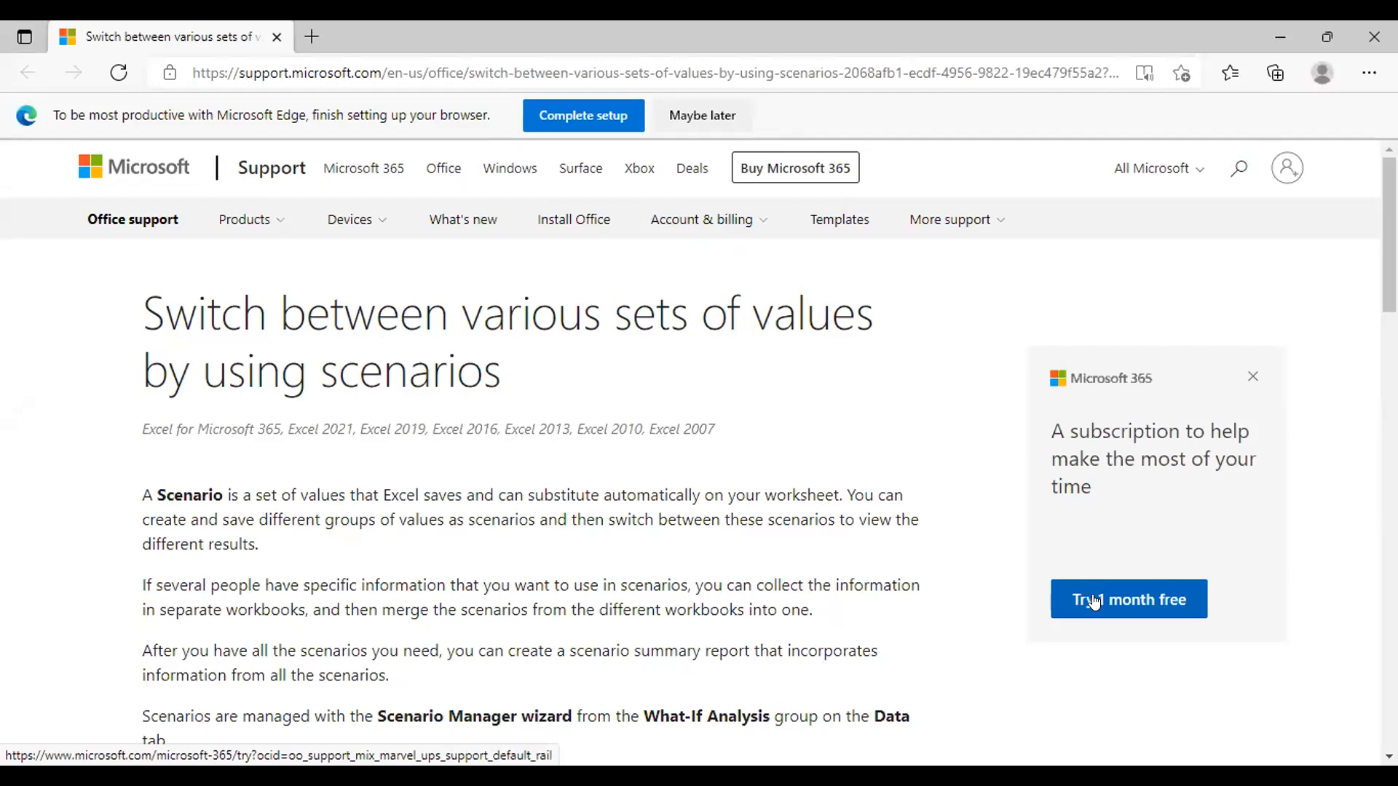
Step: Expand the Kinds of What-If Analysis section of the help article and read it through
{"action": "scroll", "coordinate": [1094, 601], "scroll_direction": "down", "scroll_amount": 4}
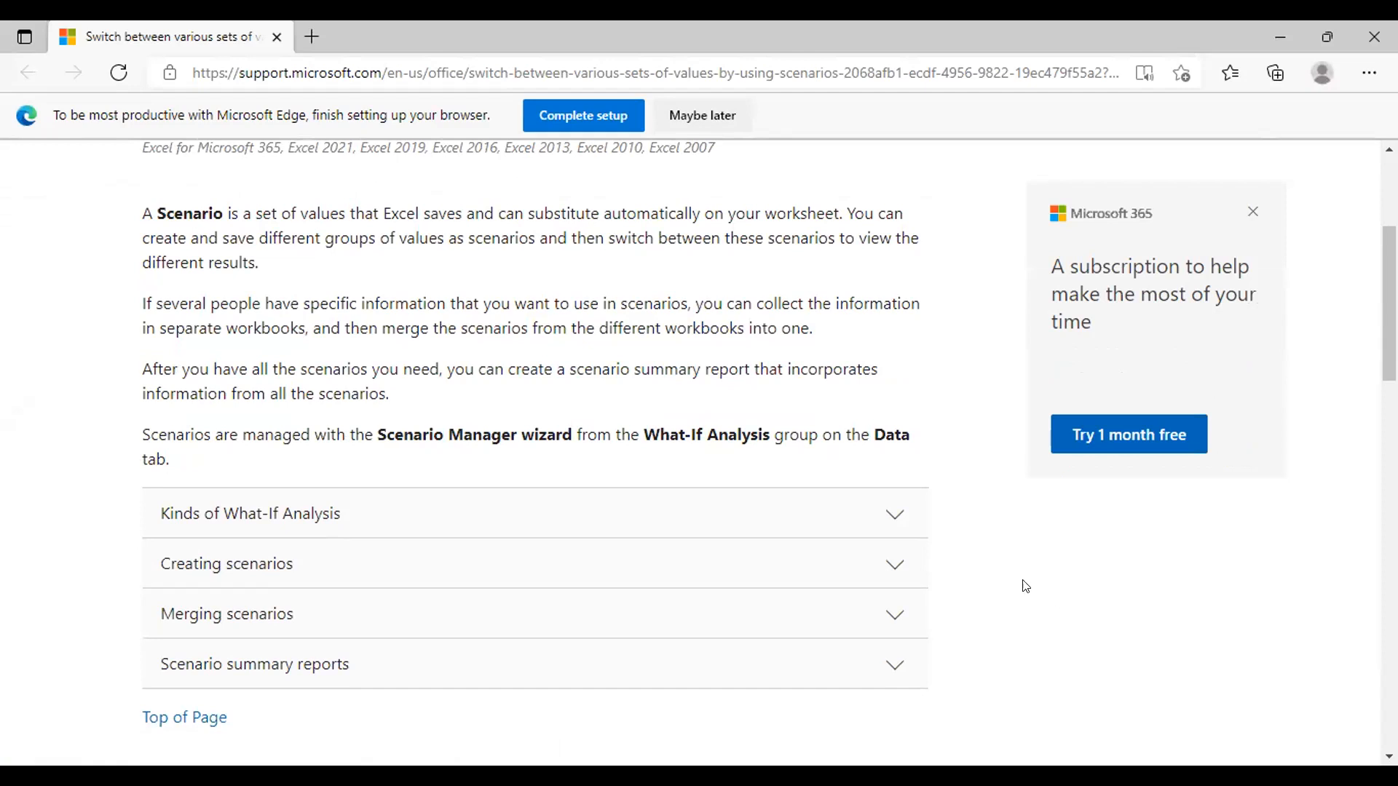
{"action": "left_click", "coordinate": [846, 501]}
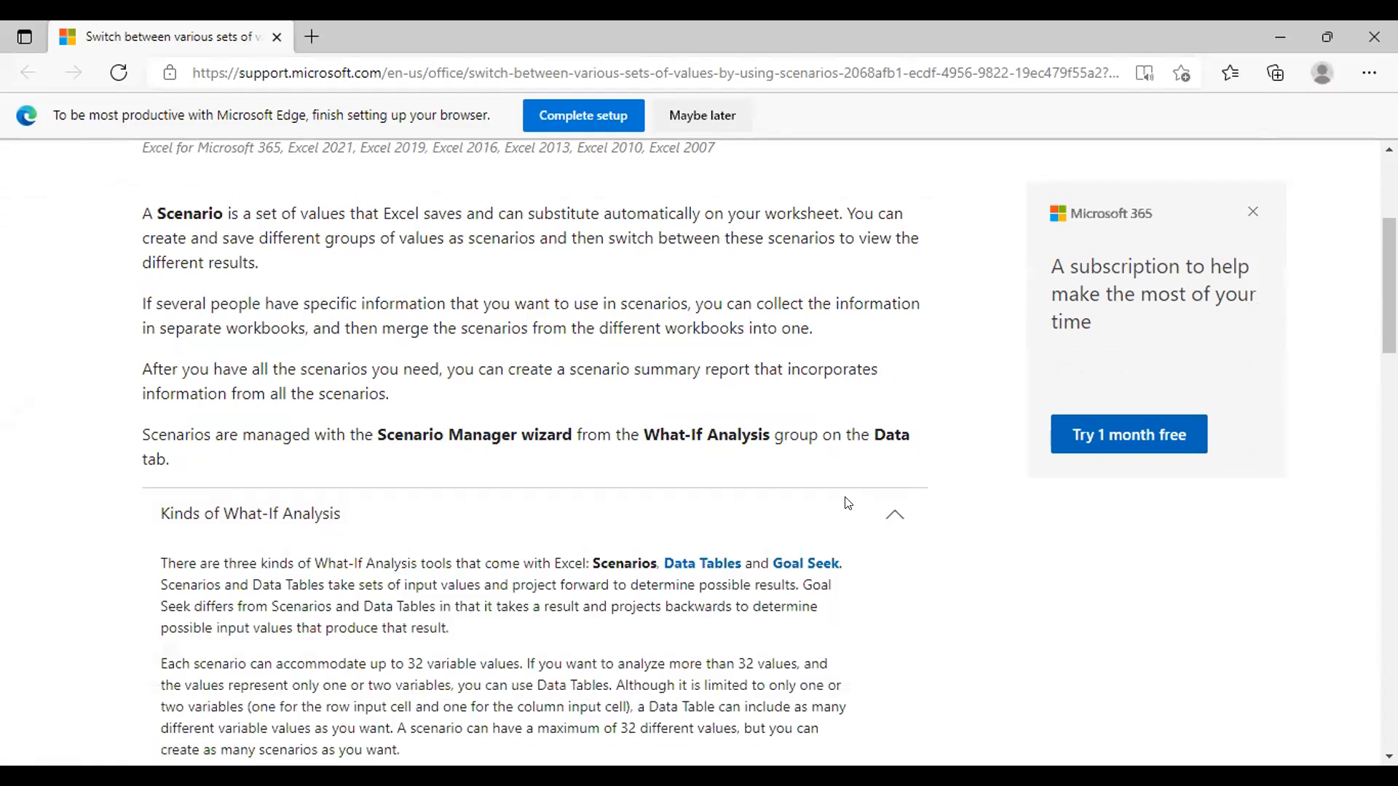
{"action": "scroll", "coordinate": [848, 503], "scroll_direction": "down", "scroll_amount": 3}
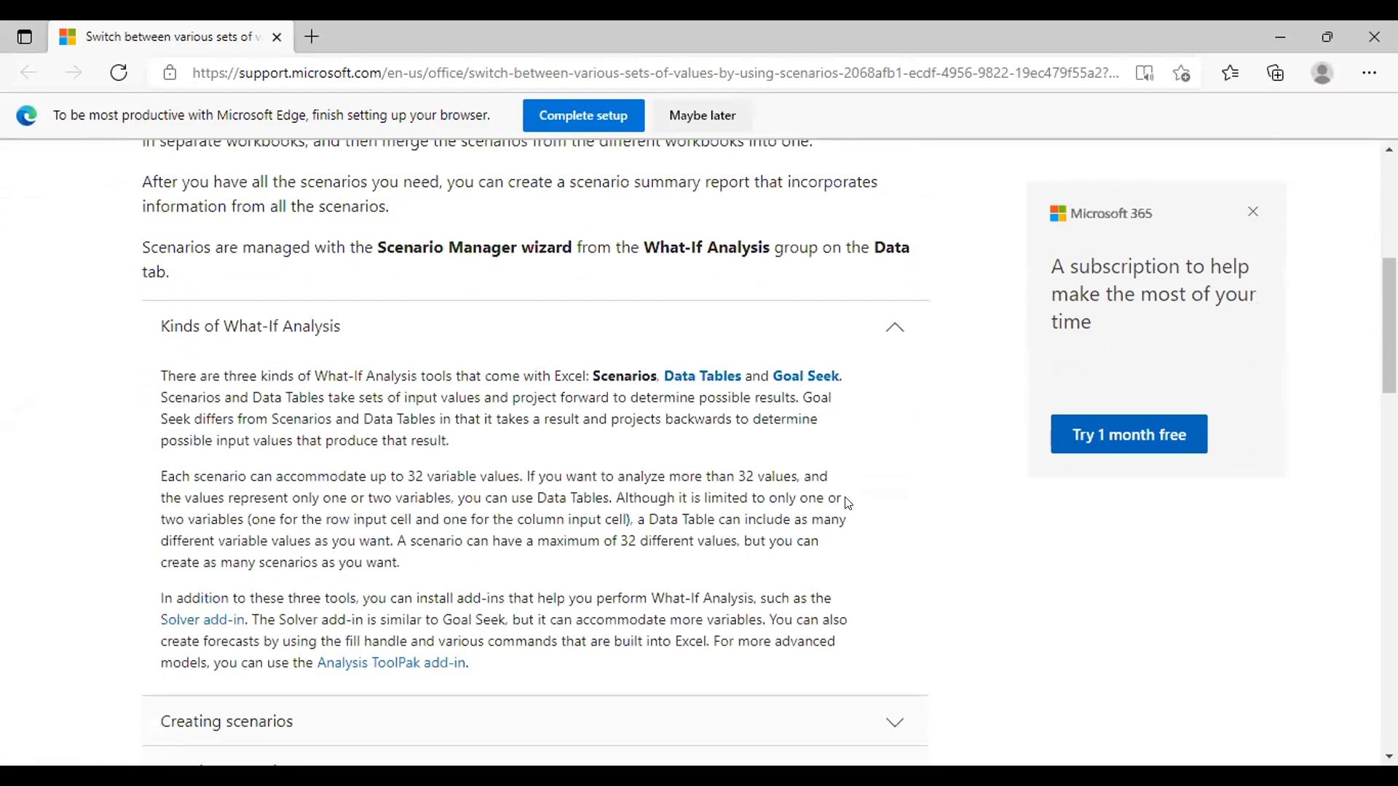
{"action": "scroll", "coordinate": [848, 503], "scroll_direction": "down", "scroll_amount": 1}
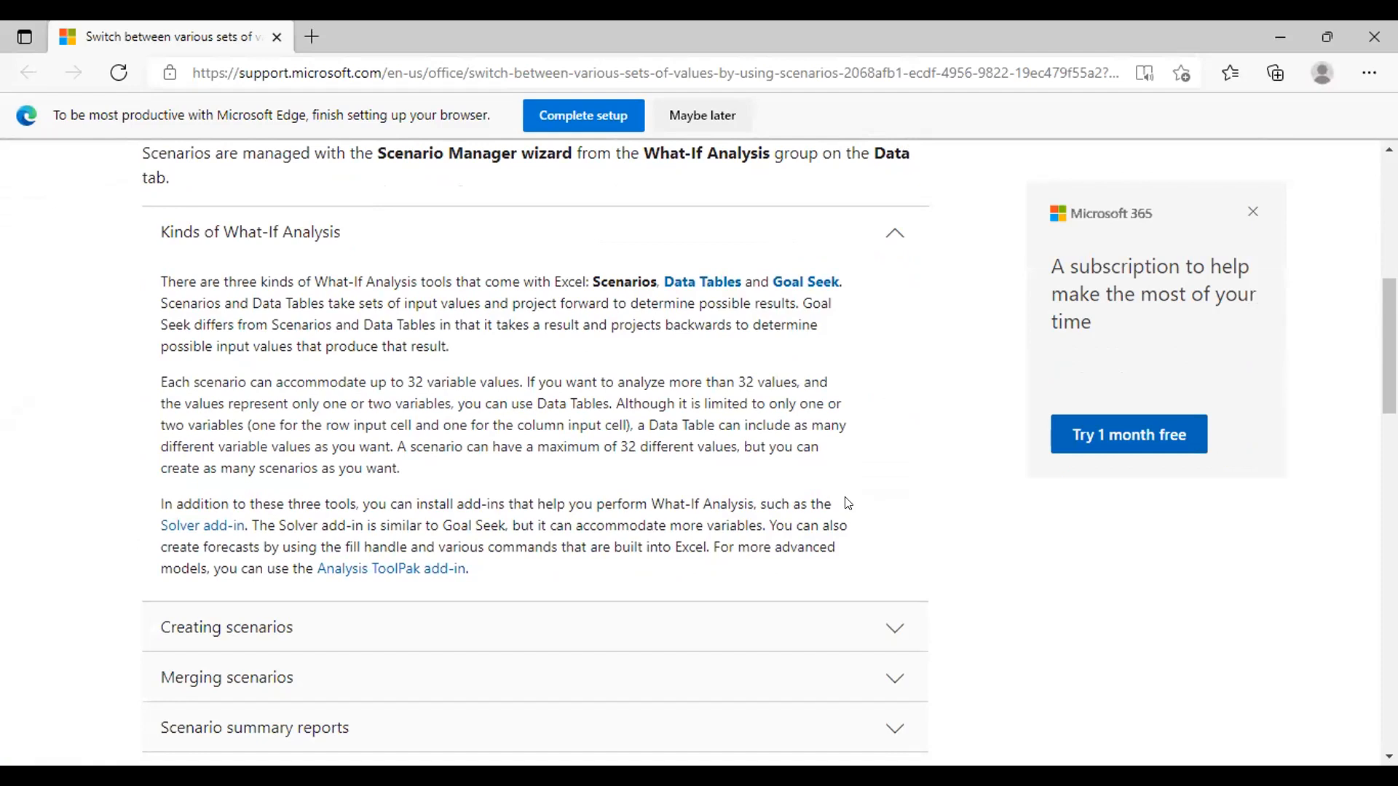
Step: Expand the Creating scenarios section and examine its Worst Case and Best Case budget examples and protection notes
{"action": "left_click", "coordinate": [875, 630]}
{"action": "scroll", "coordinate": [877, 634], "scroll_direction": "down", "scroll_amount": 2}
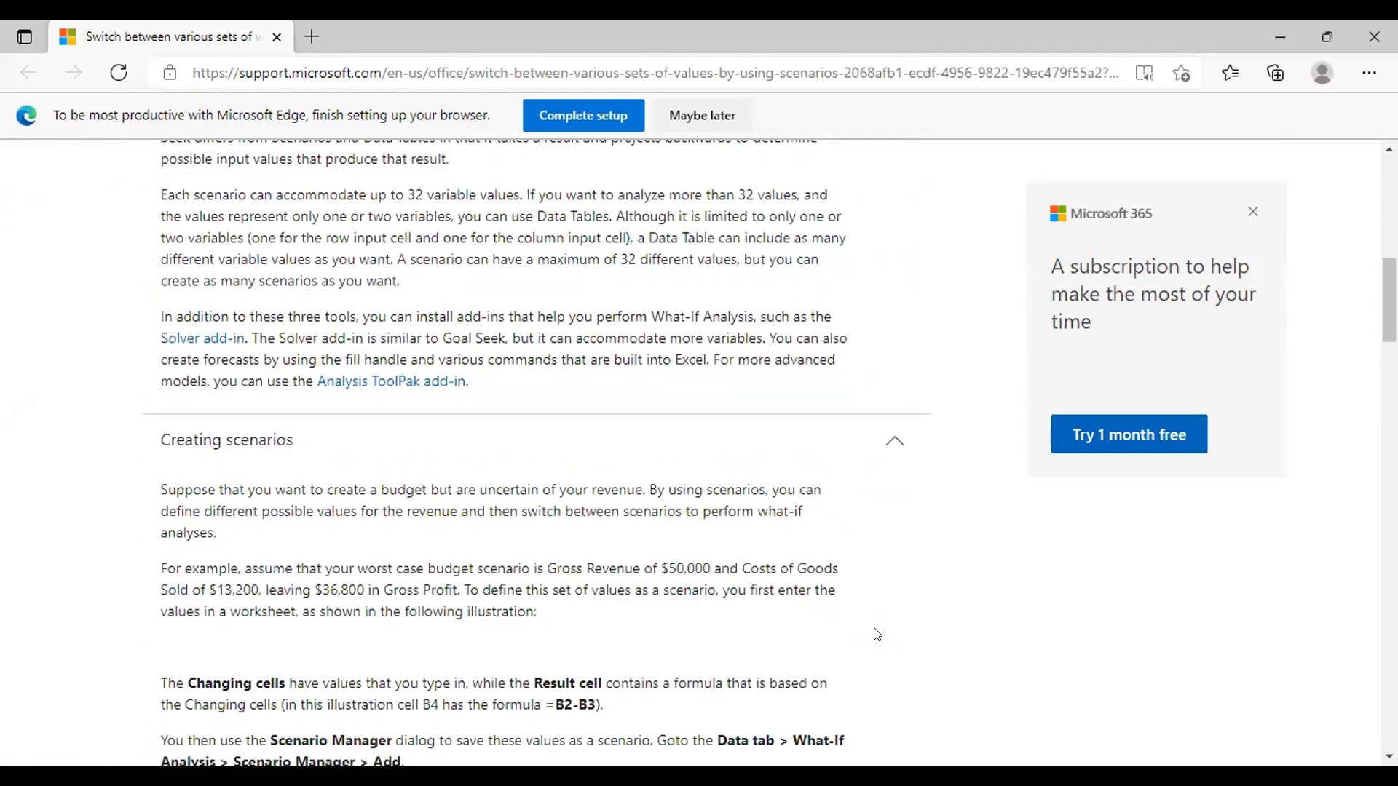
{"action": "scroll", "coordinate": [877, 634], "scroll_direction": "down", "scroll_amount": 2}
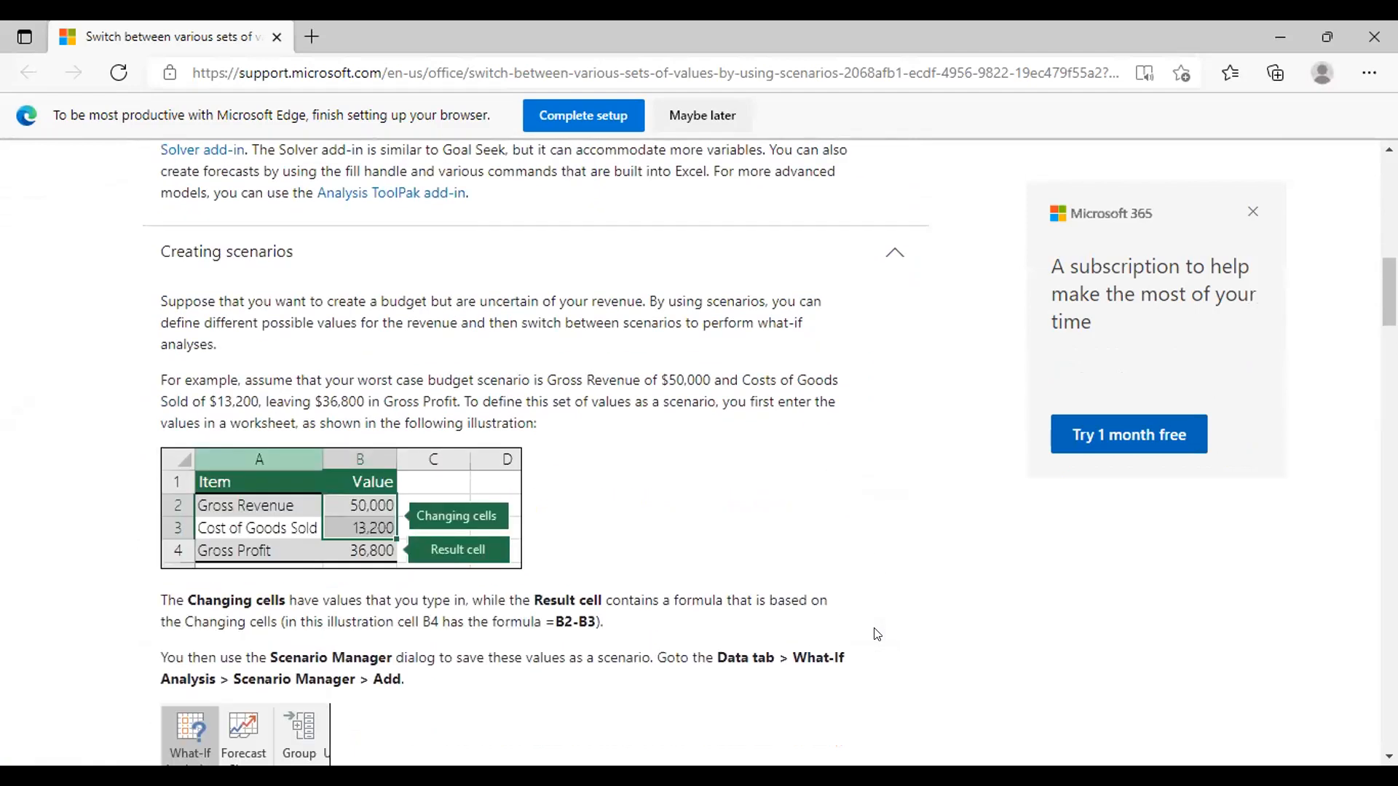
{"action": "scroll", "coordinate": [877, 634], "scroll_direction": "down", "scroll_amount": 1}
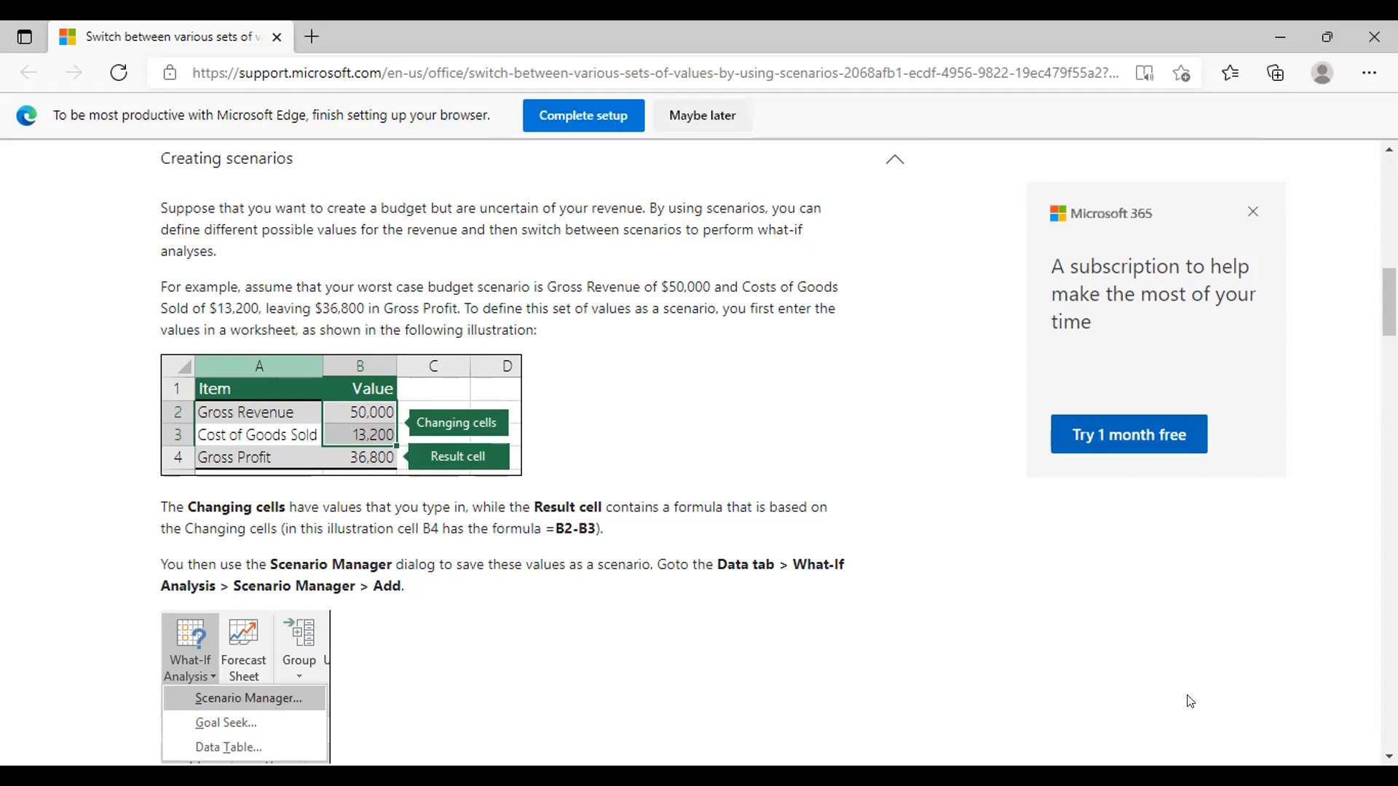
{"action": "scroll", "coordinate": [984, 571], "scroll_direction": "down", "scroll_amount": 5}
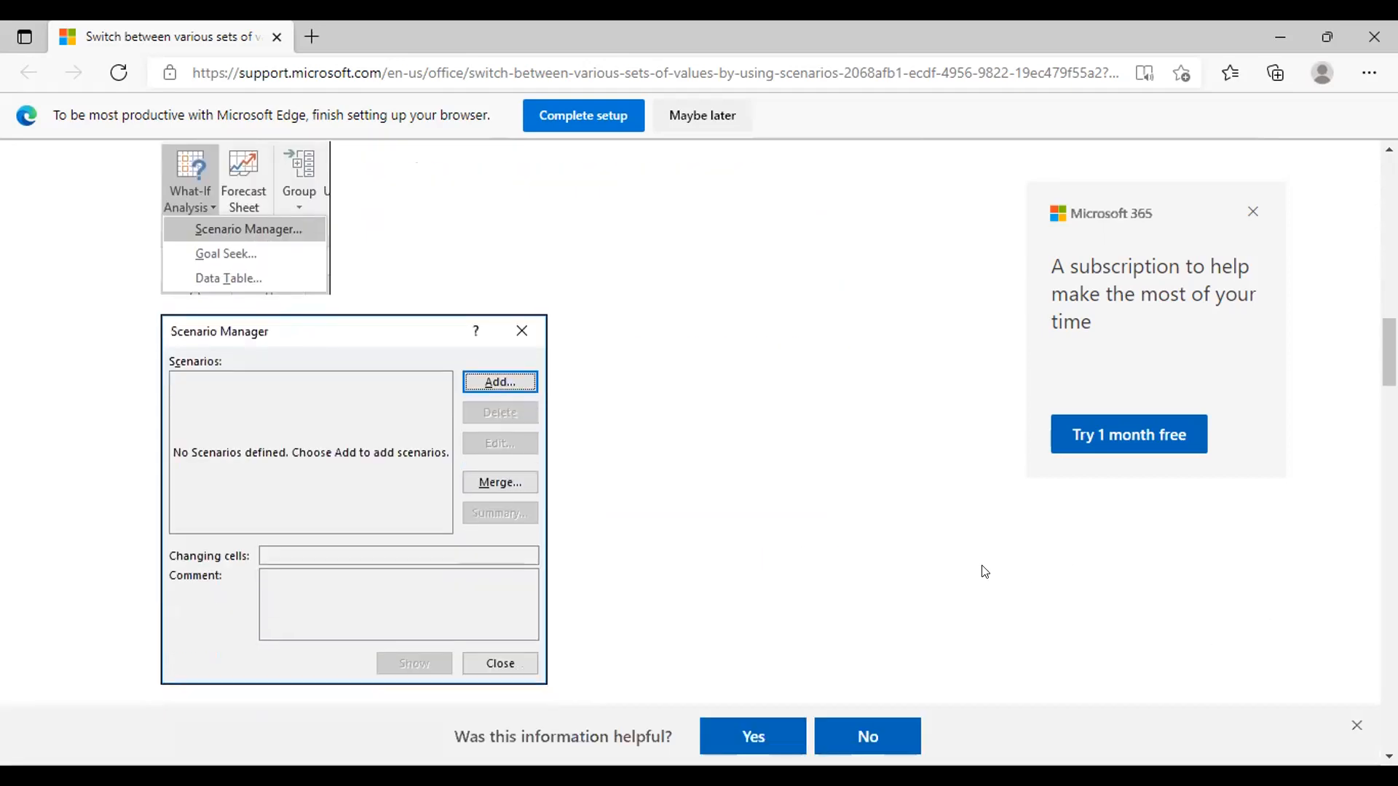
{"action": "scroll", "coordinate": [985, 572], "scroll_direction": "down", "scroll_amount": 5}
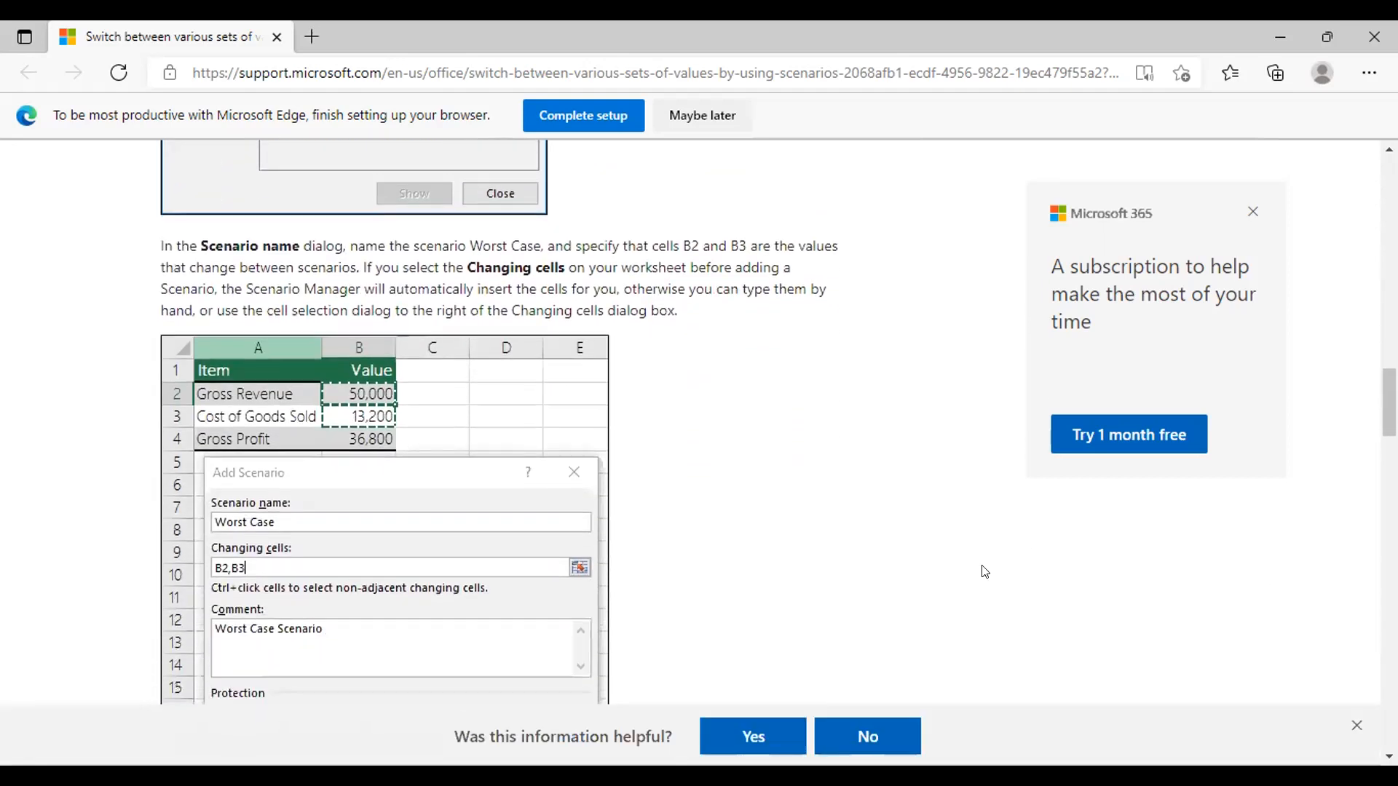
{"action": "scroll", "coordinate": [984, 571], "scroll_direction": "down", "scroll_amount": 1}
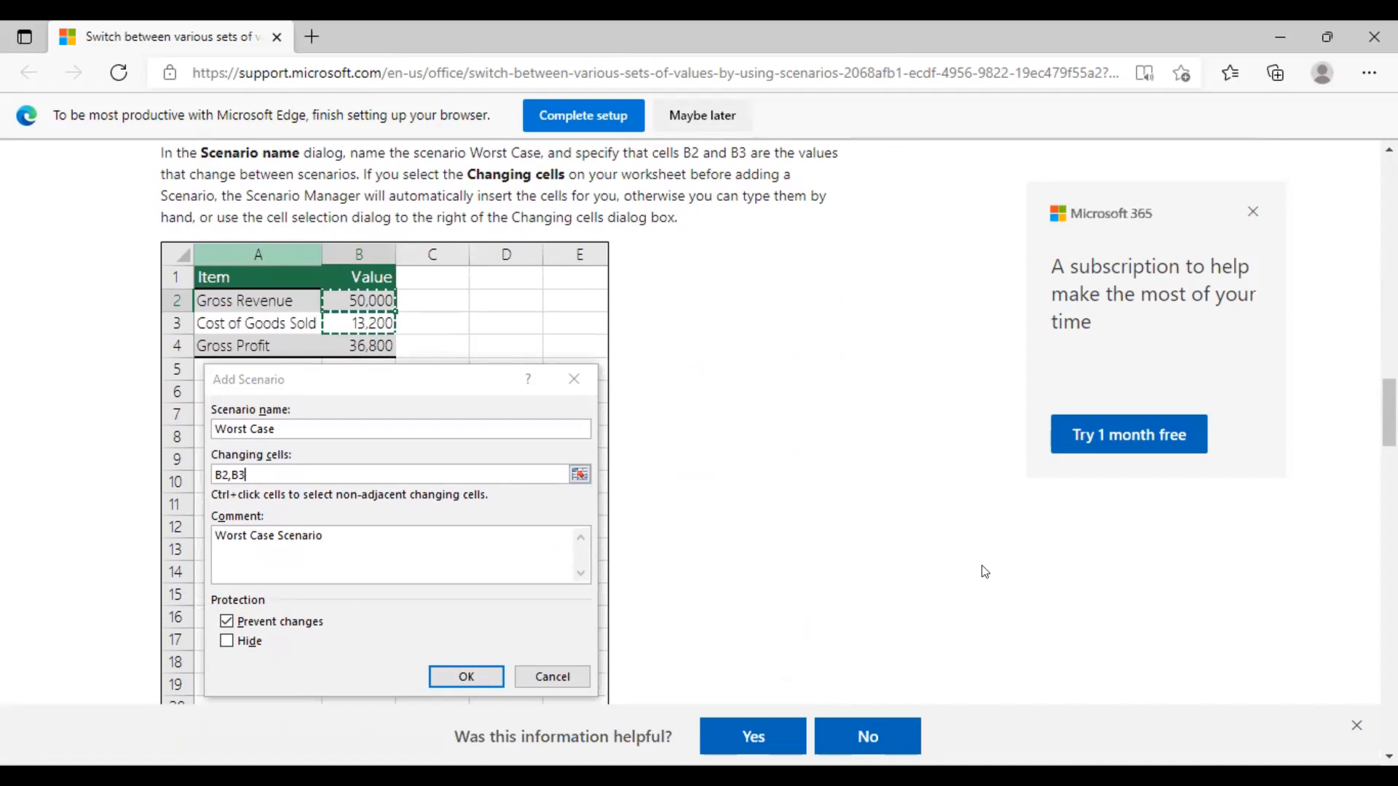
{"action": "scroll", "coordinate": [984, 571], "scroll_direction": "down", "scroll_amount": 5}
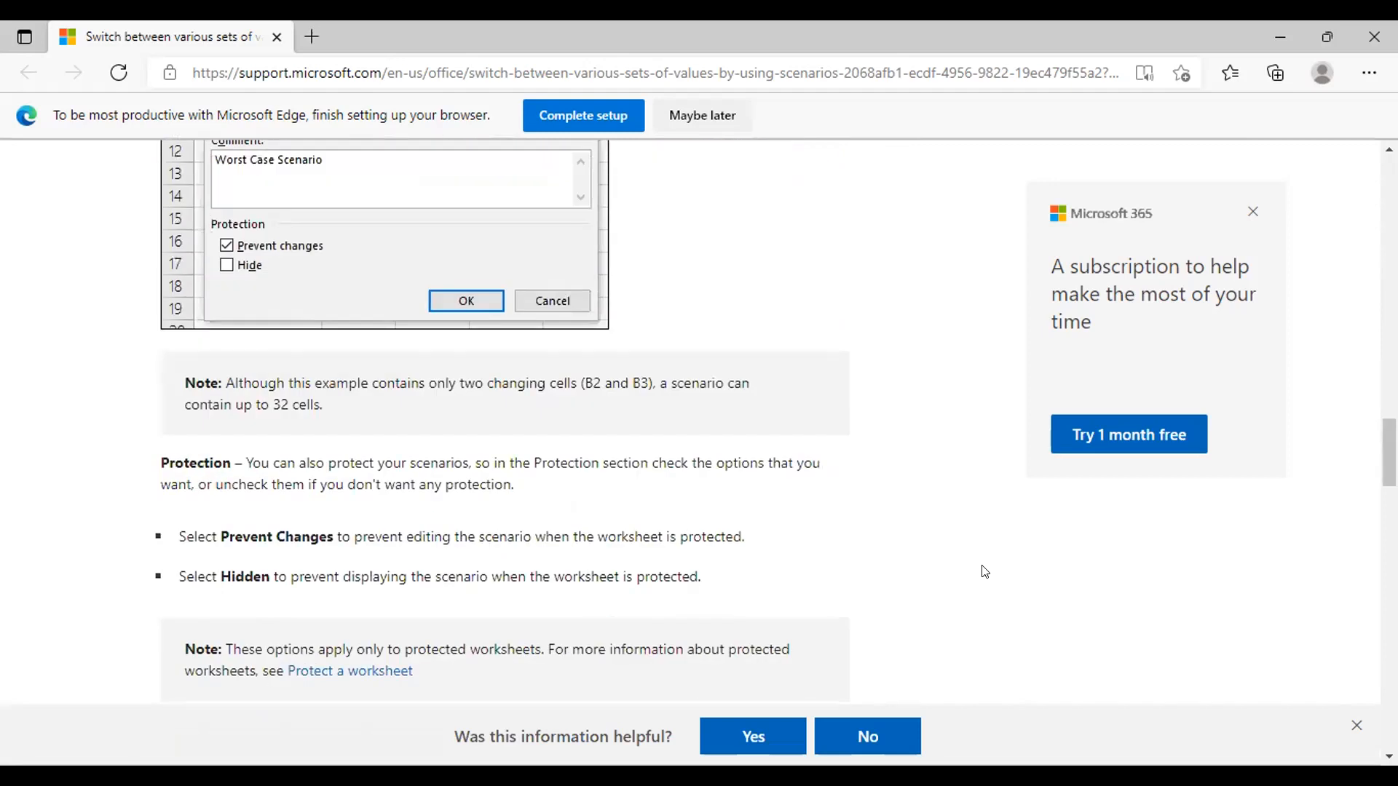
{"action": "scroll", "coordinate": [984, 571], "scroll_direction": "down", "scroll_amount": 4}
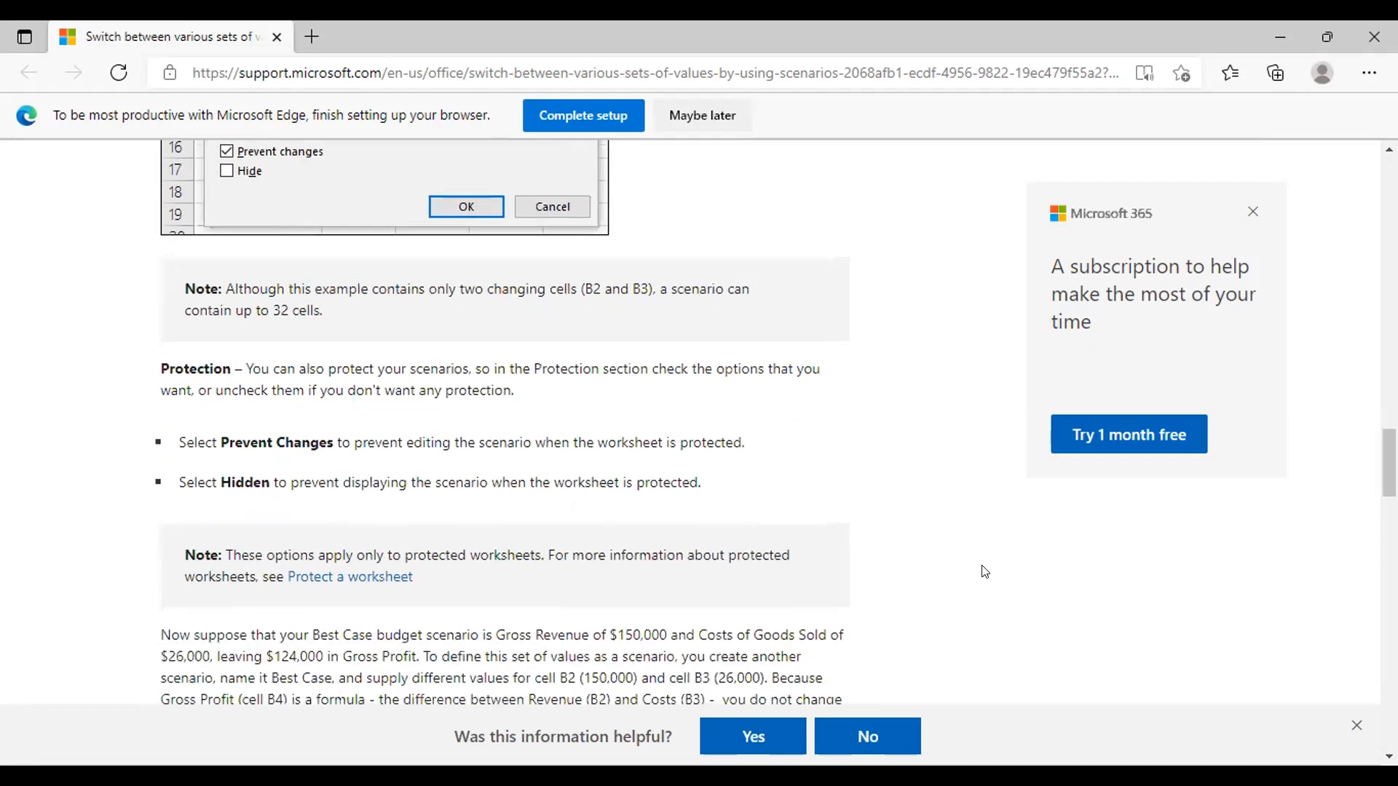
{"action": "scroll", "coordinate": [984, 571], "scroll_direction": "down", "scroll_amount": 2}
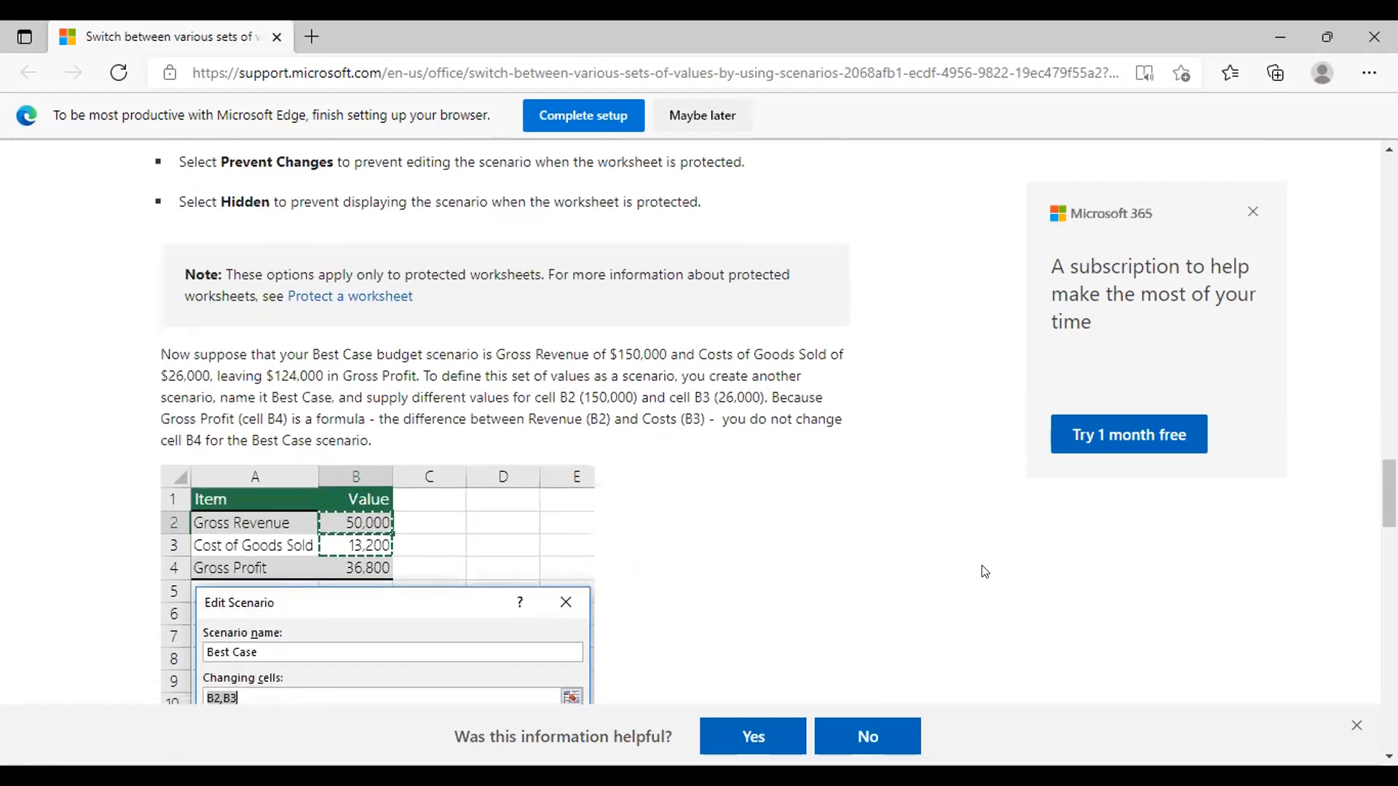
{"action": "scroll", "coordinate": [984, 572], "scroll_direction": "down", "scroll_amount": 1}
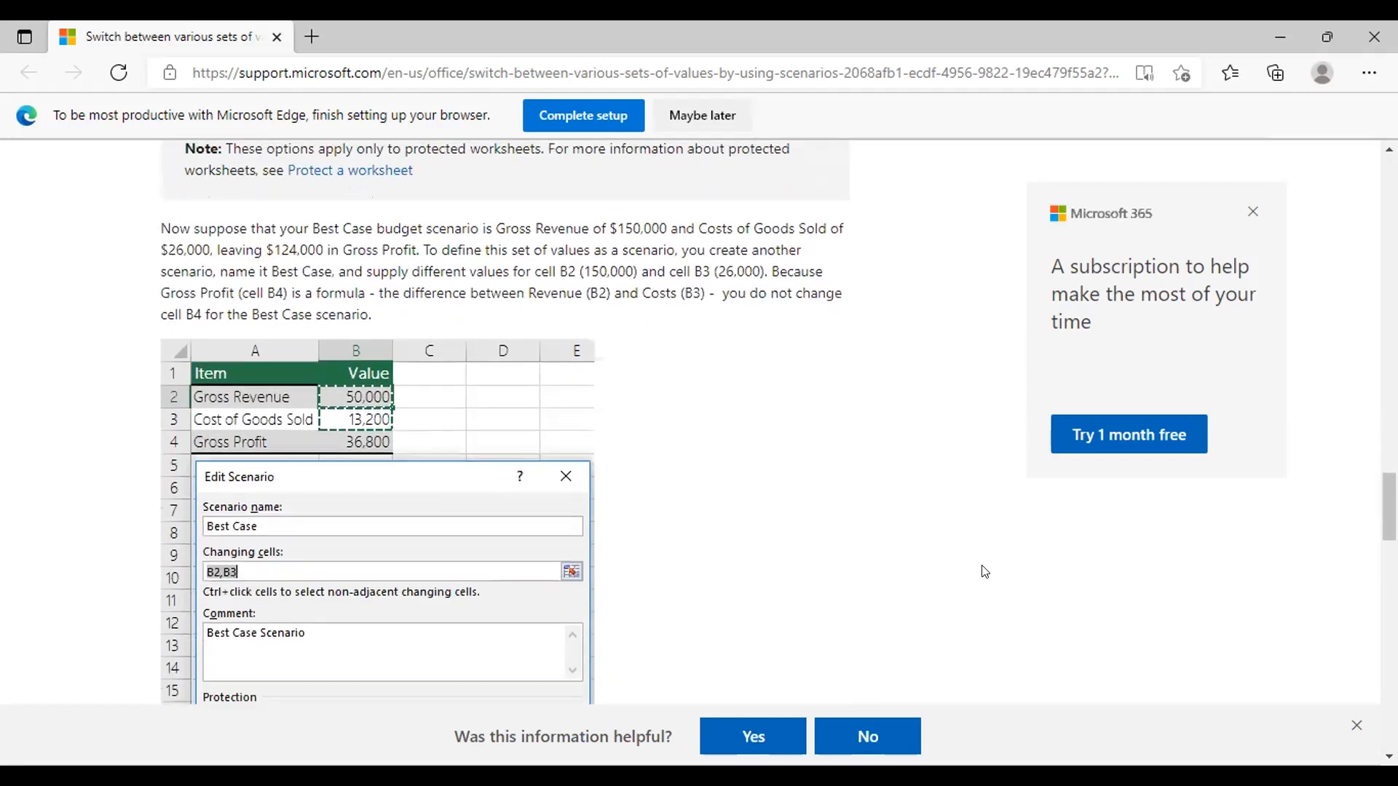
{"action": "scroll", "coordinate": [985, 572], "scroll_direction": "down", "scroll_amount": 9}
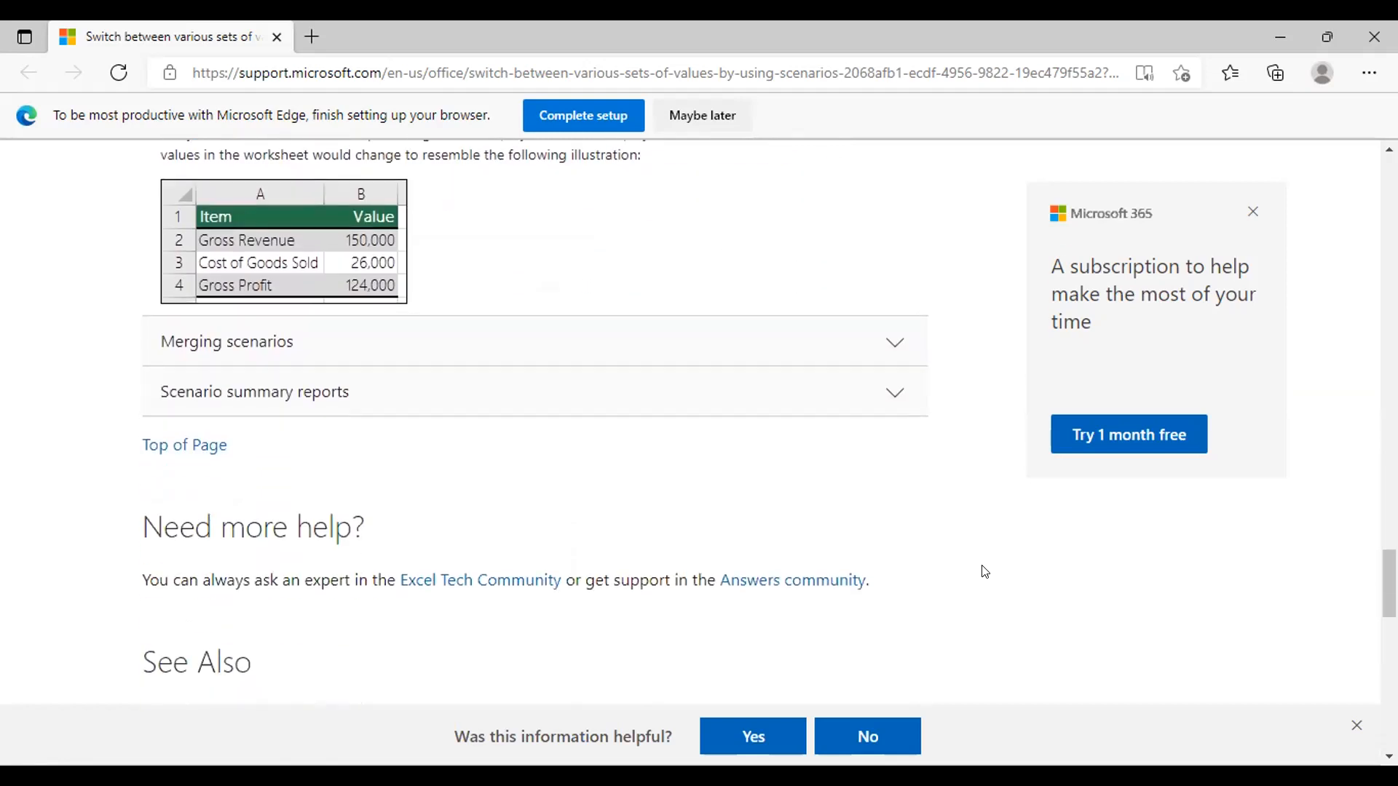
Step: Expand the Merging scenarios section and read how scenarios from other worksheets or workbooks are gathered
{"action": "scroll", "coordinate": [985, 572], "scroll_direction": "up", "scroll_amount": 1}
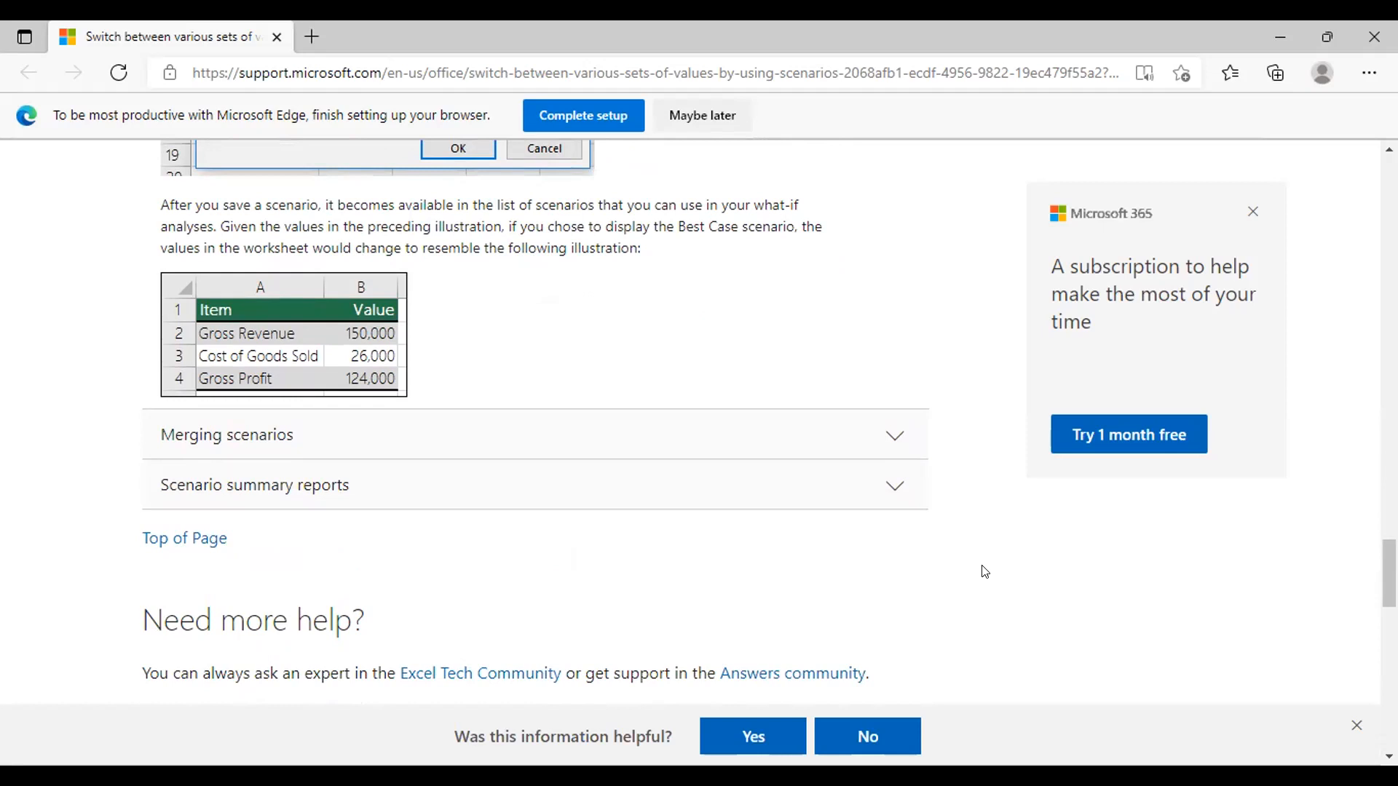
{"action": "left_click", "coordinate": [909, 440]}
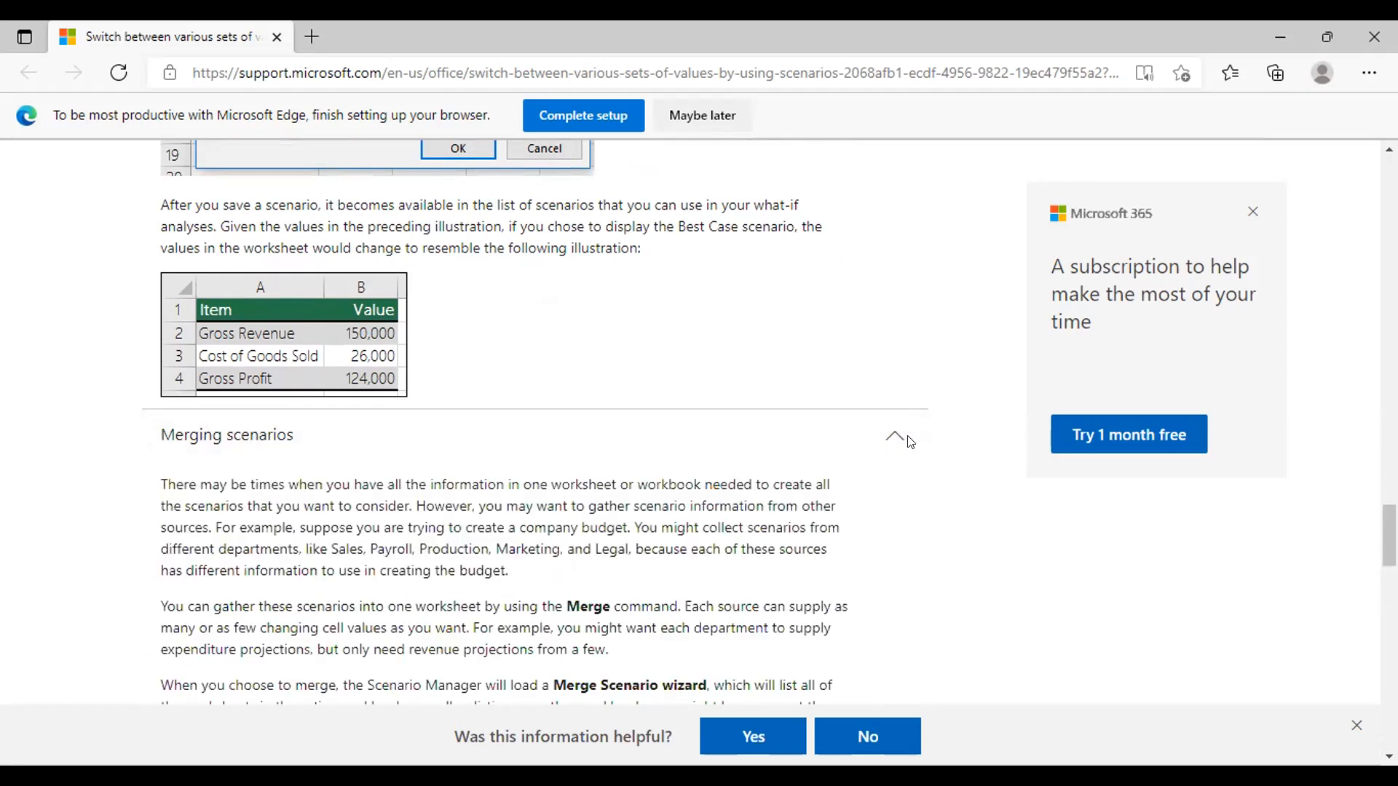
{"action": "scroll", "coordinate": [909, 442], "scroll_direction": "down", "scroll_amount": 5}
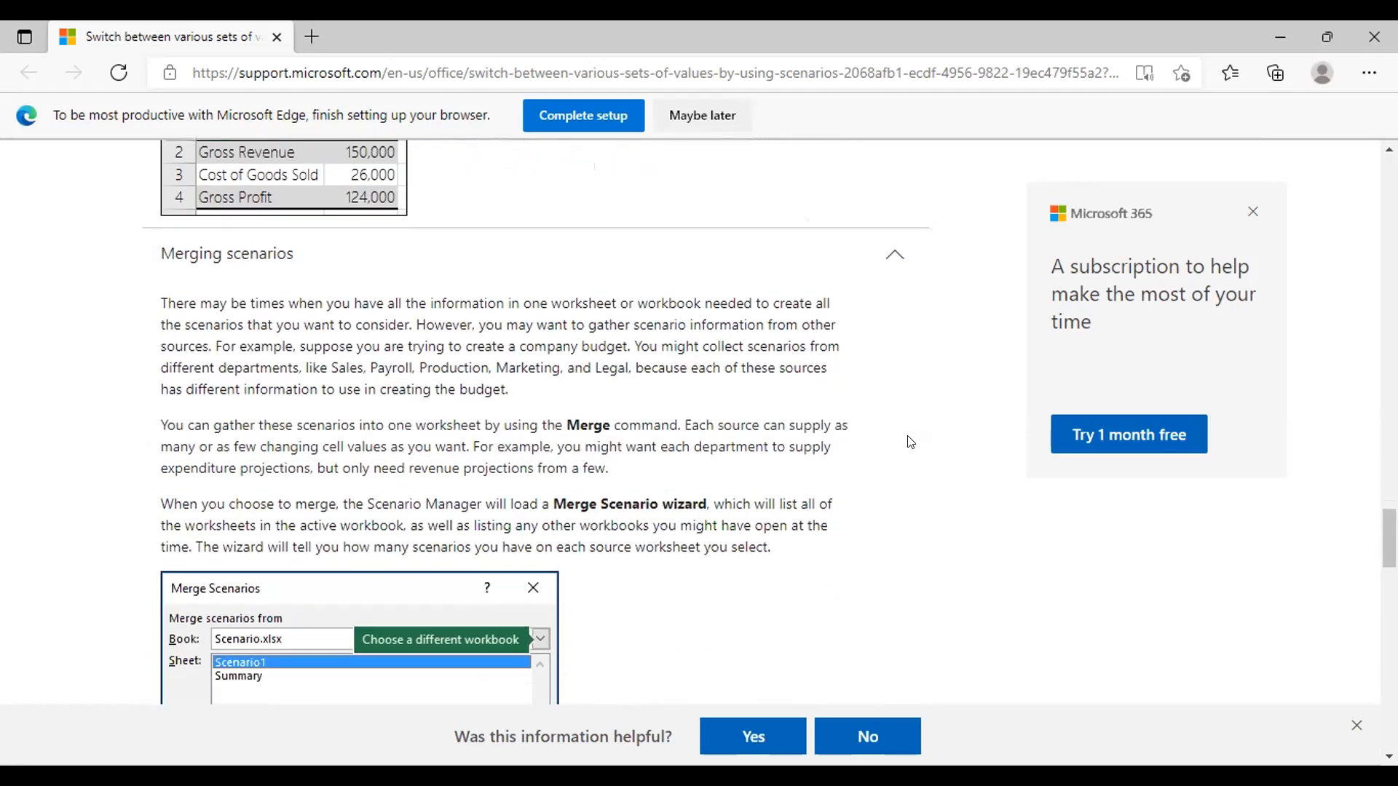
{"action": "scroll", "coordinate": [909, 442], "scroll_direction": "up", "scroll_amount": 1}
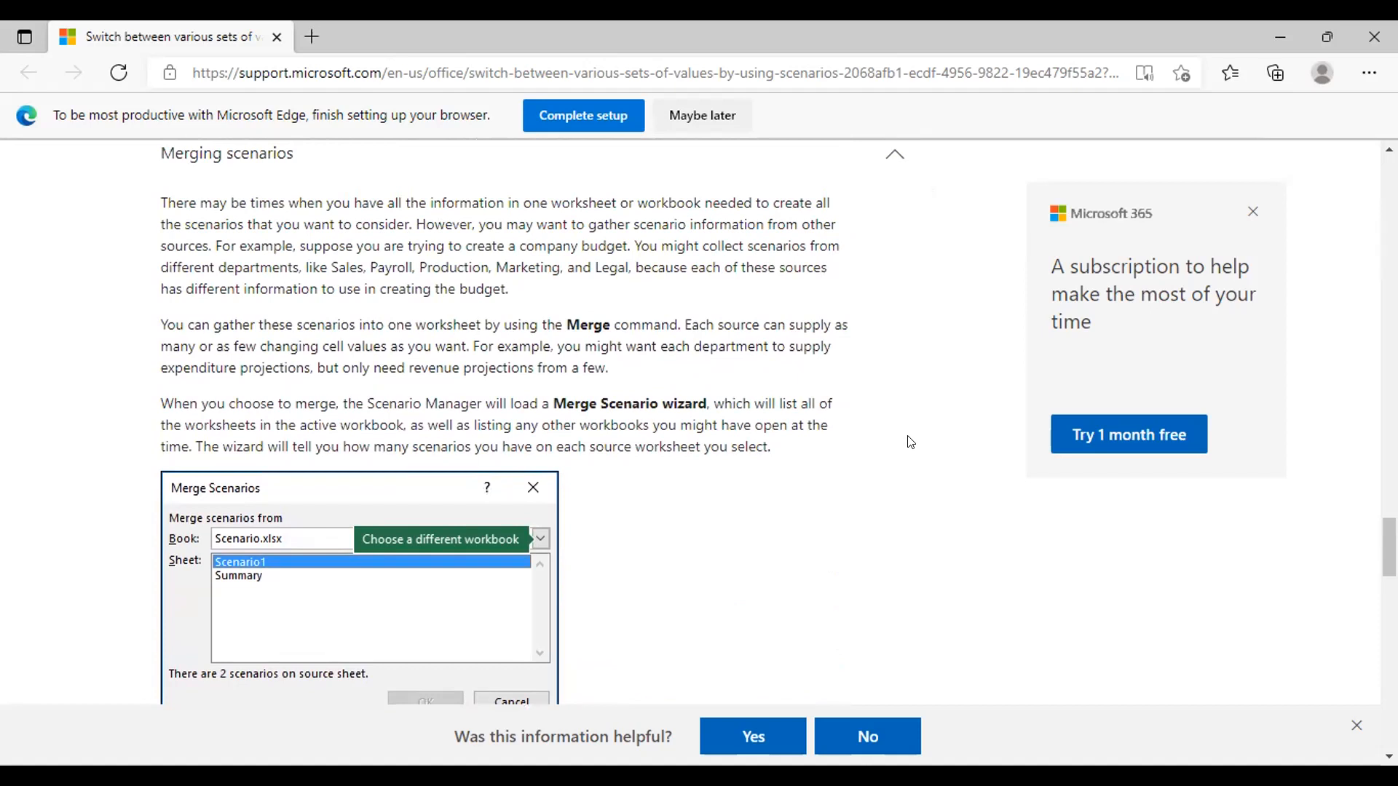
Step: Expand the Scenario summary reports section and examine its Scenario Summary dialog example, sample report and grouping notes
{"action": "scroll", "coordinate": [909, 442], "scroll_direction": "down", "scroll_amount": 6}
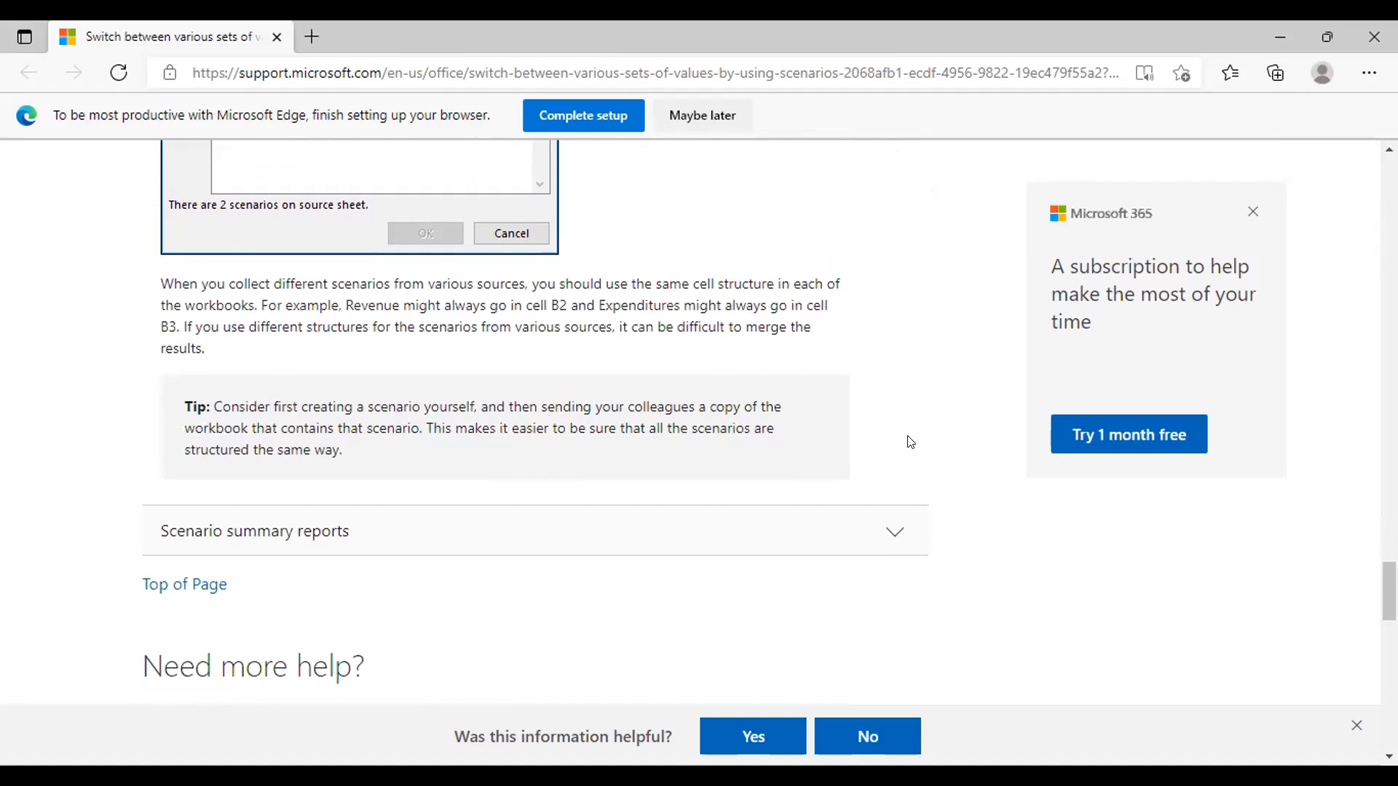
{"action": "left_click", "coordinate": [840, 547]}
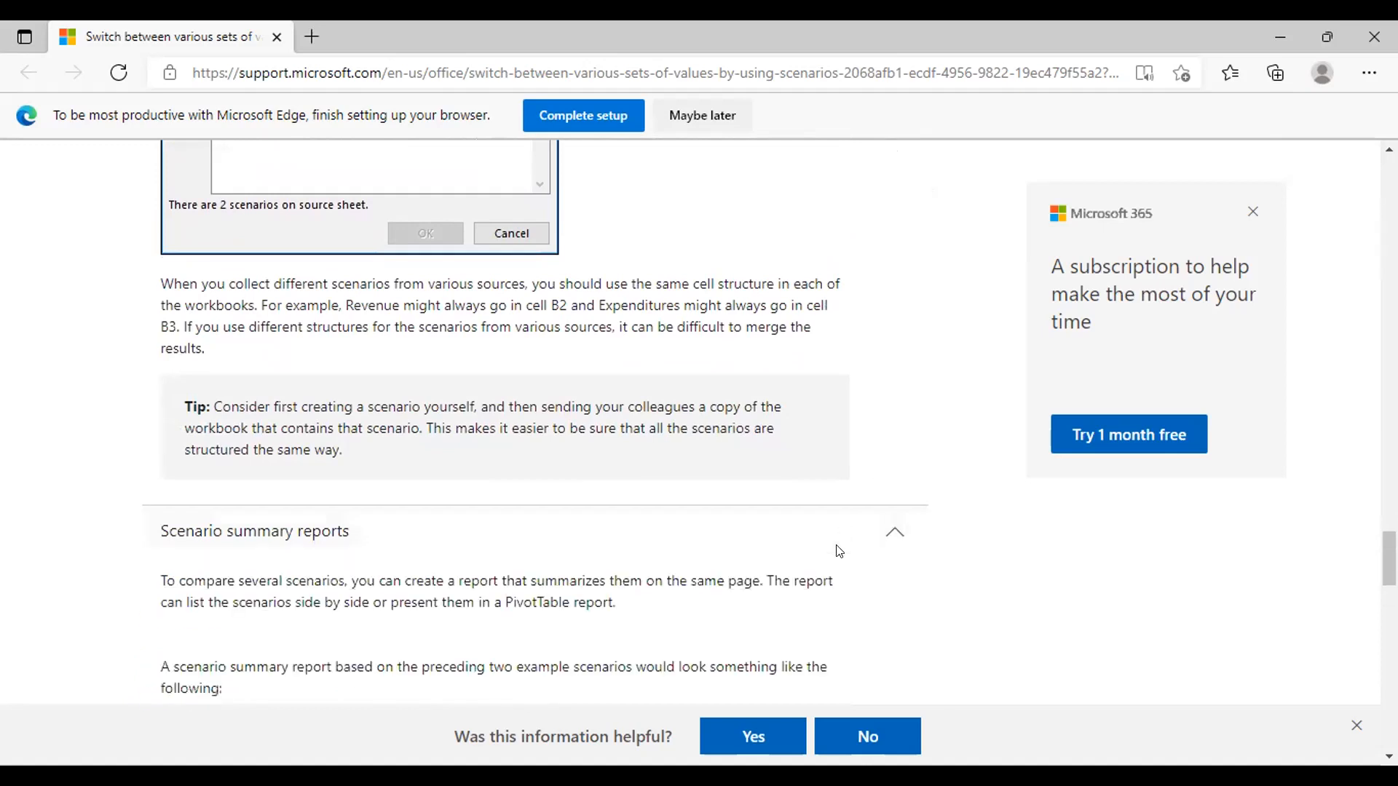
{"action": "scroll", "coordinate": [839, 551], "scroll_direction": "down", "scroll_amount": 5}
{"action": "scroll", "coordinate": [838, 552], "scroll_direction": "up", "scroll_amount": 2}
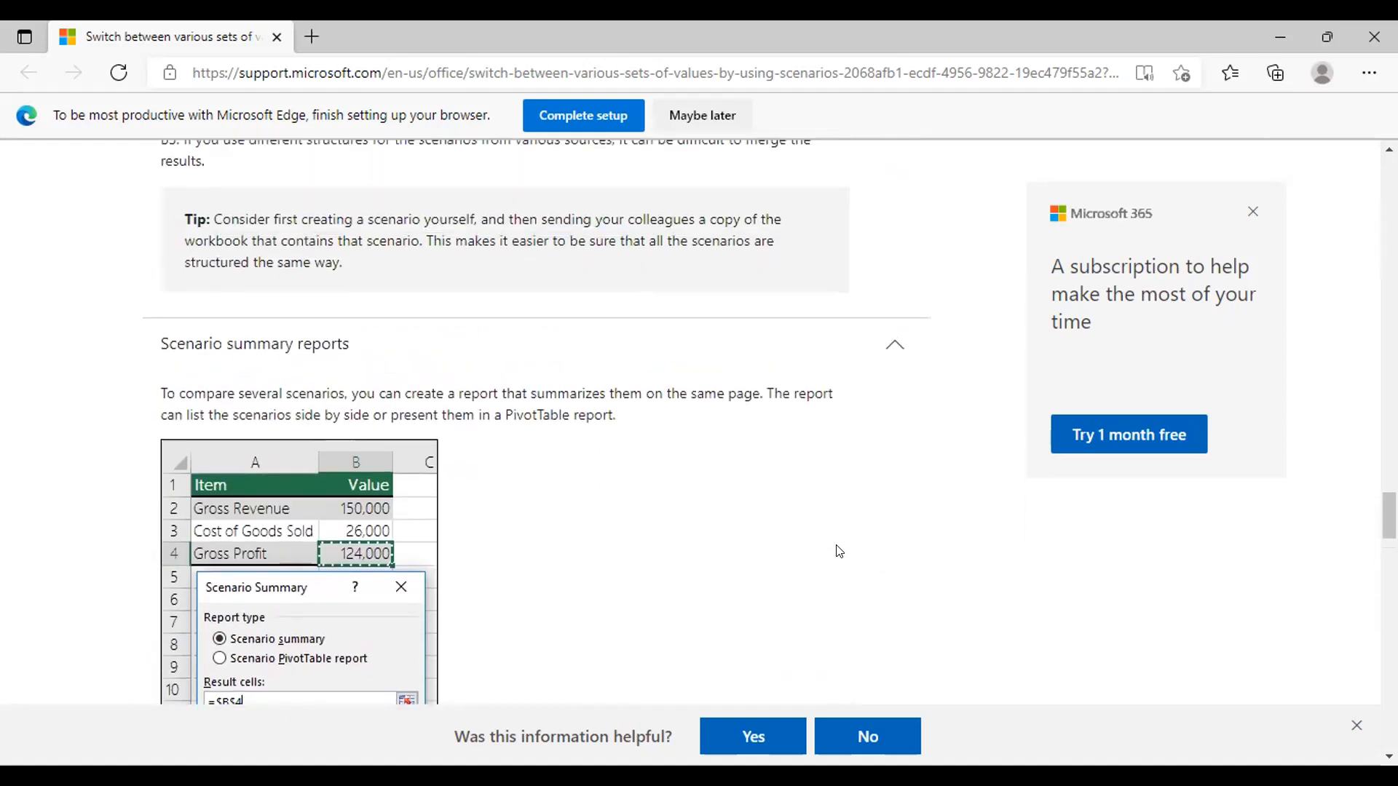
{"action": "scroll", "coordinate": [840, 551], "scroll_direction": "down", "scroll_amount": 4}
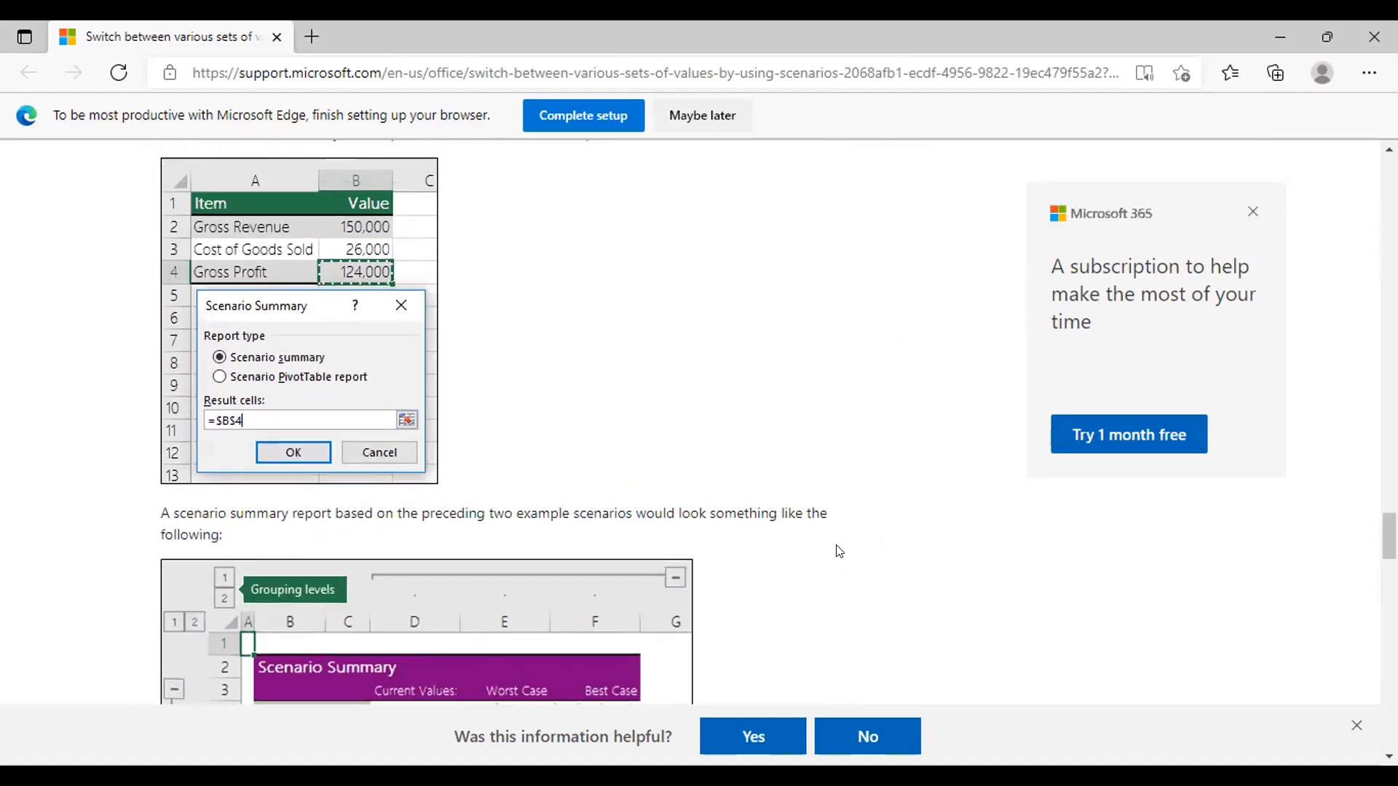
{"action": "scroll", "coordinate": [840, 551], "scroll_direction": "up", "scroll_amount": 1}
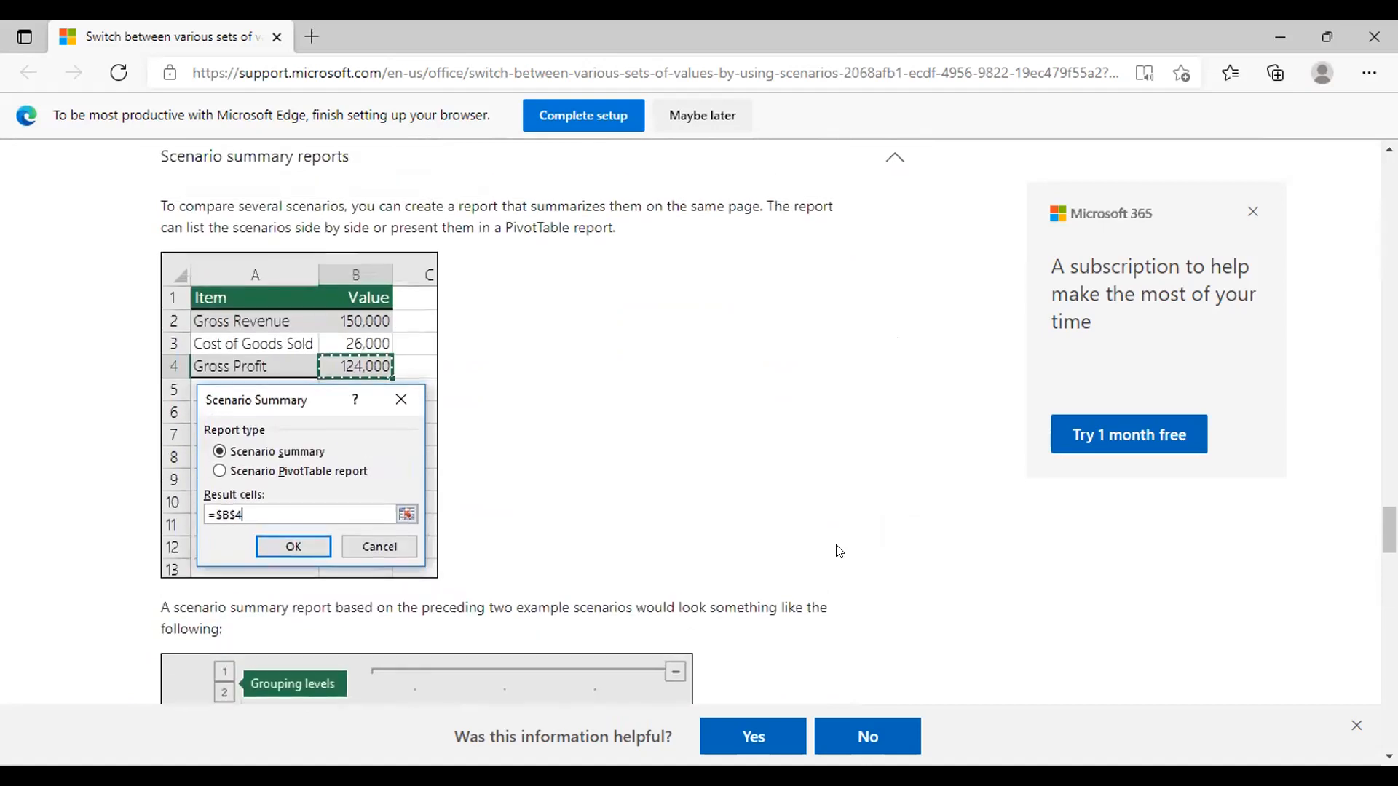
{"action": "scroll", "coordinate": [839, 551], "scroll_direction": "down", "scroll_amount": 6}
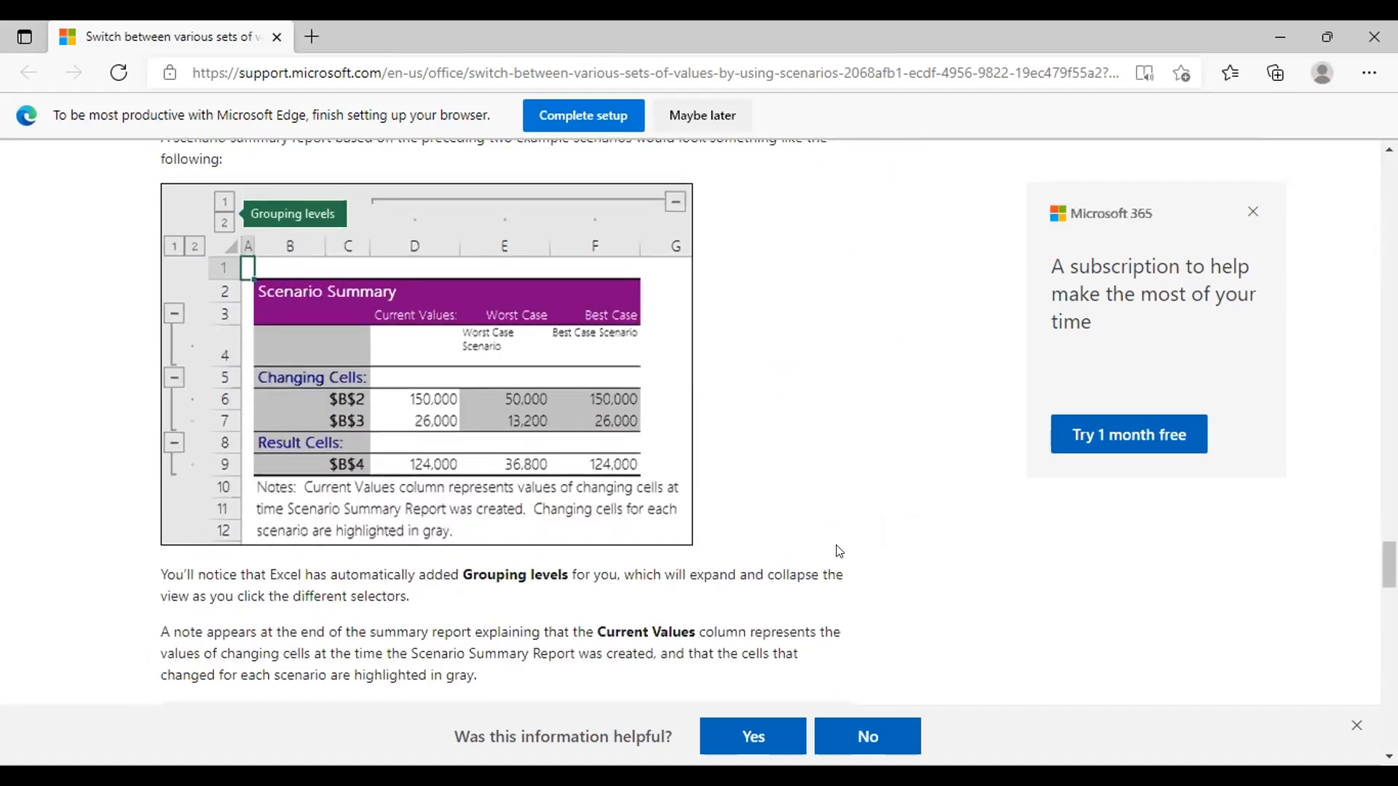
{"action": "scroll", "coordinate": [839, 552], "scroll_direction": "down", "scroll_amount": 1}
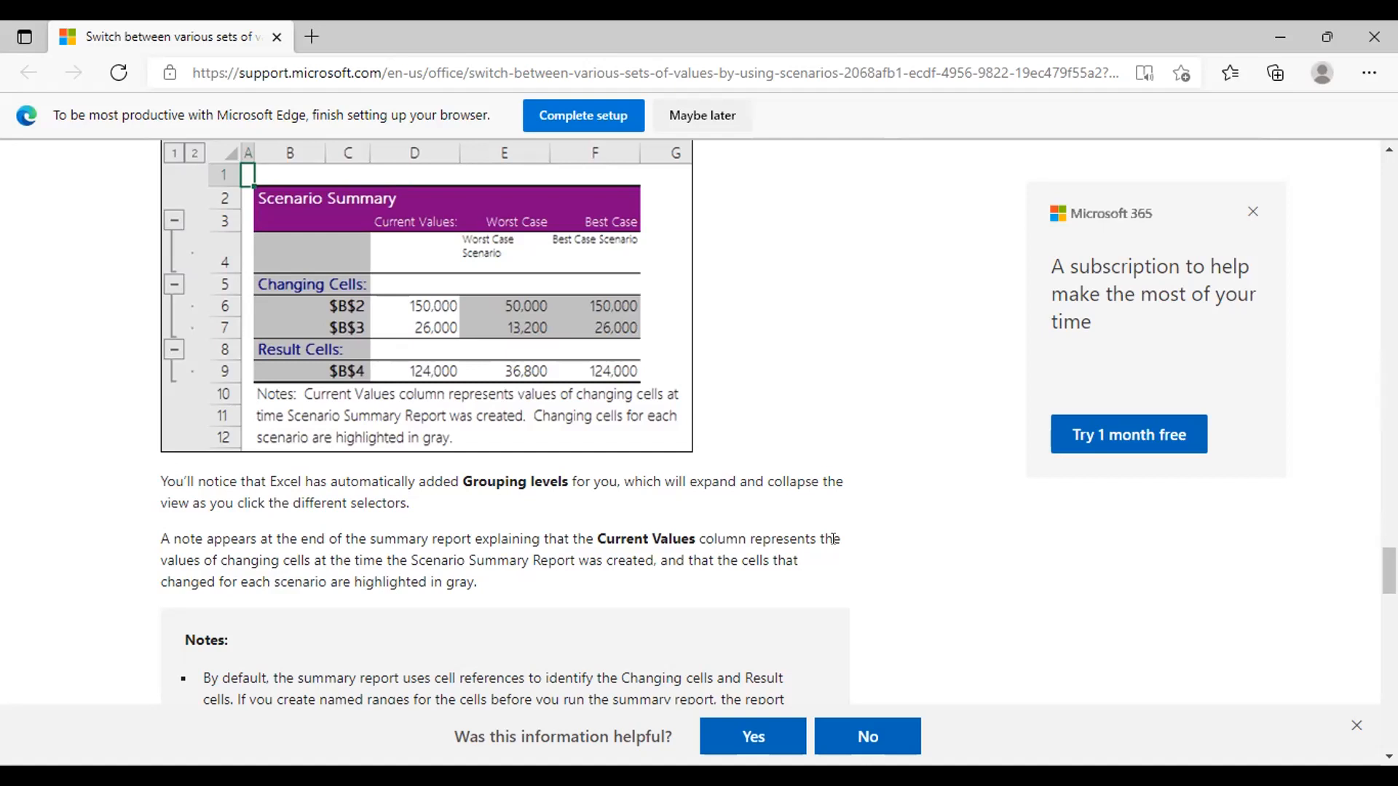
Step: Search Microsoft Support for "hlookup" using the suggested query "hlookup video"
{"action": "scroll", "coordinate": [833, 539], "scroll_direction": "up", "scroll_amount": 20}
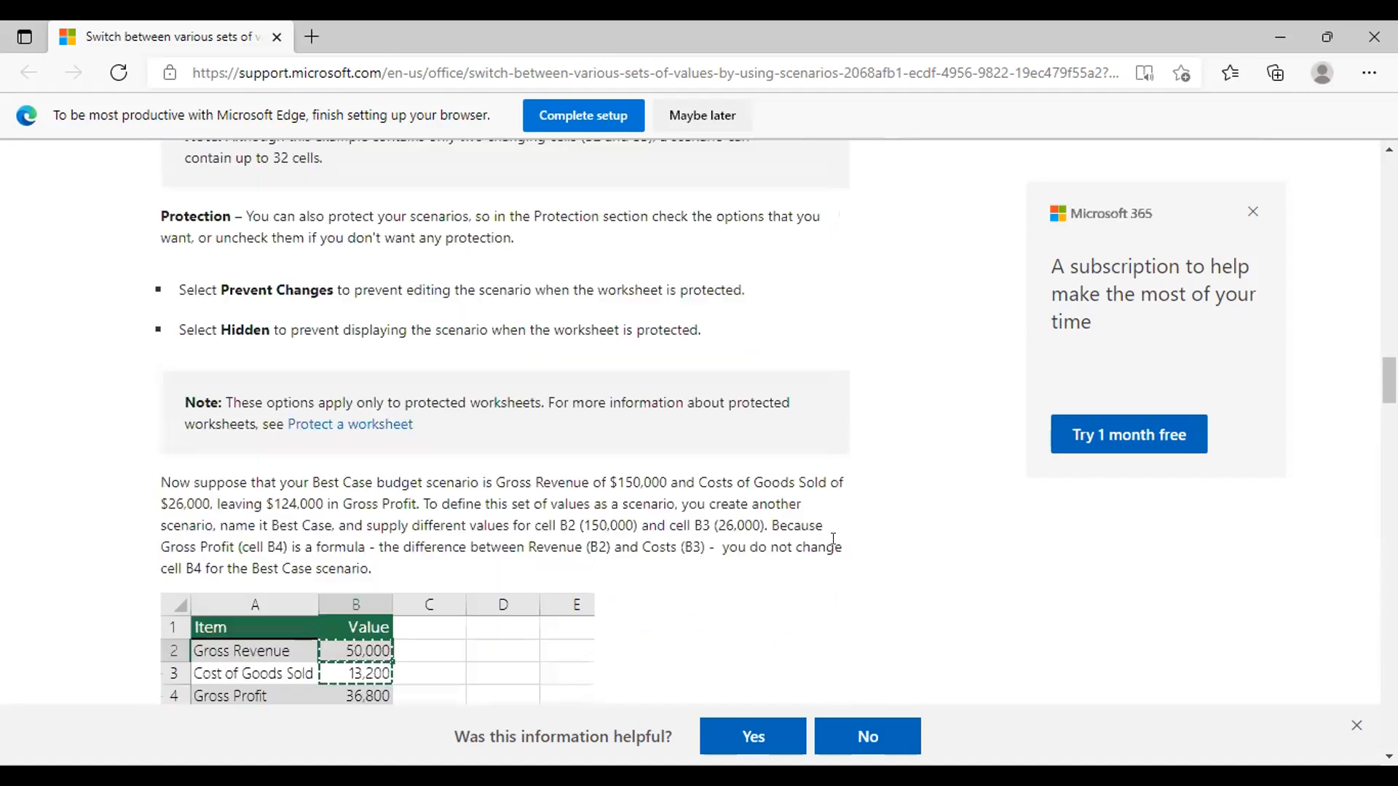
{"action": "scroll", "coordinate": [833, 539], "scroll_direction": "up", "scroll_amount": 20}
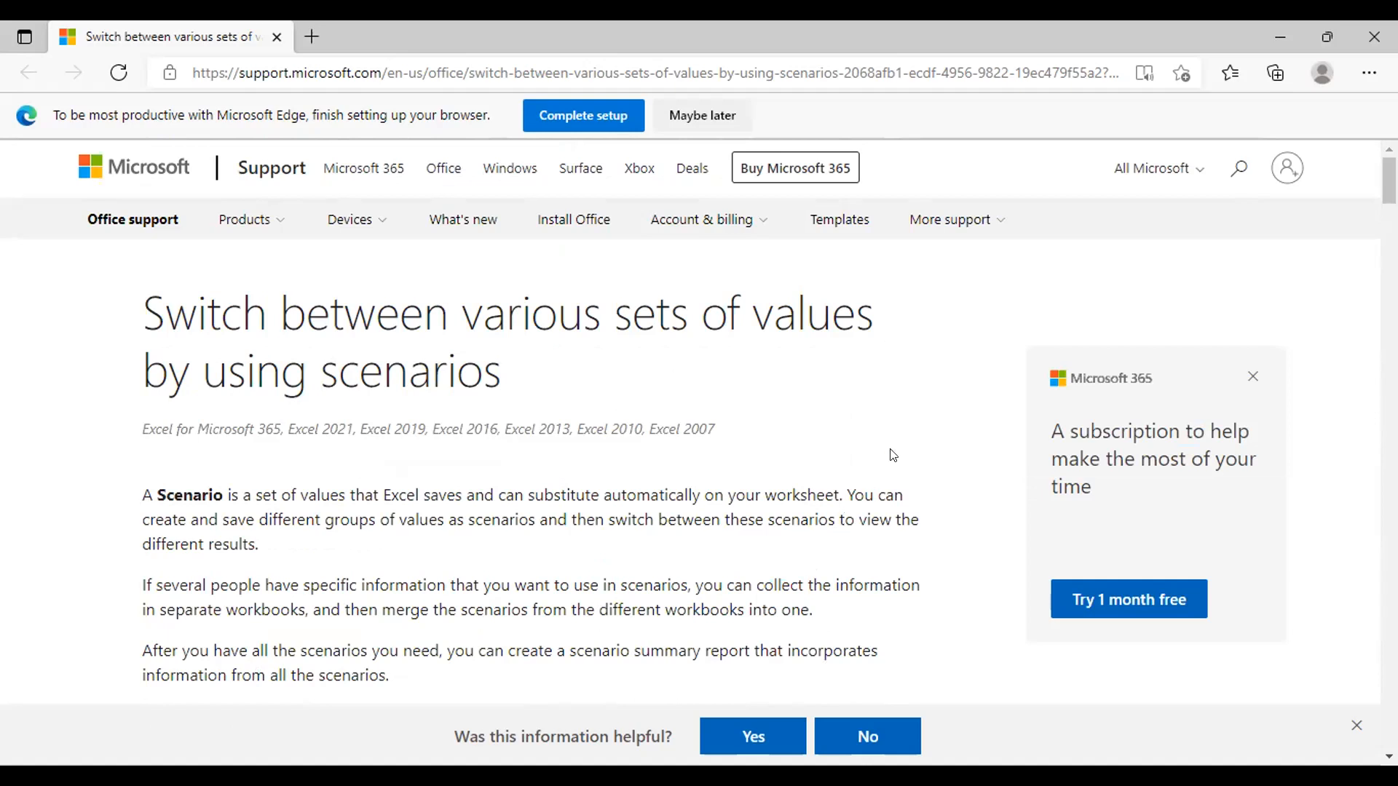
{"action": "left_click", "coordinate": [1238, 169]}
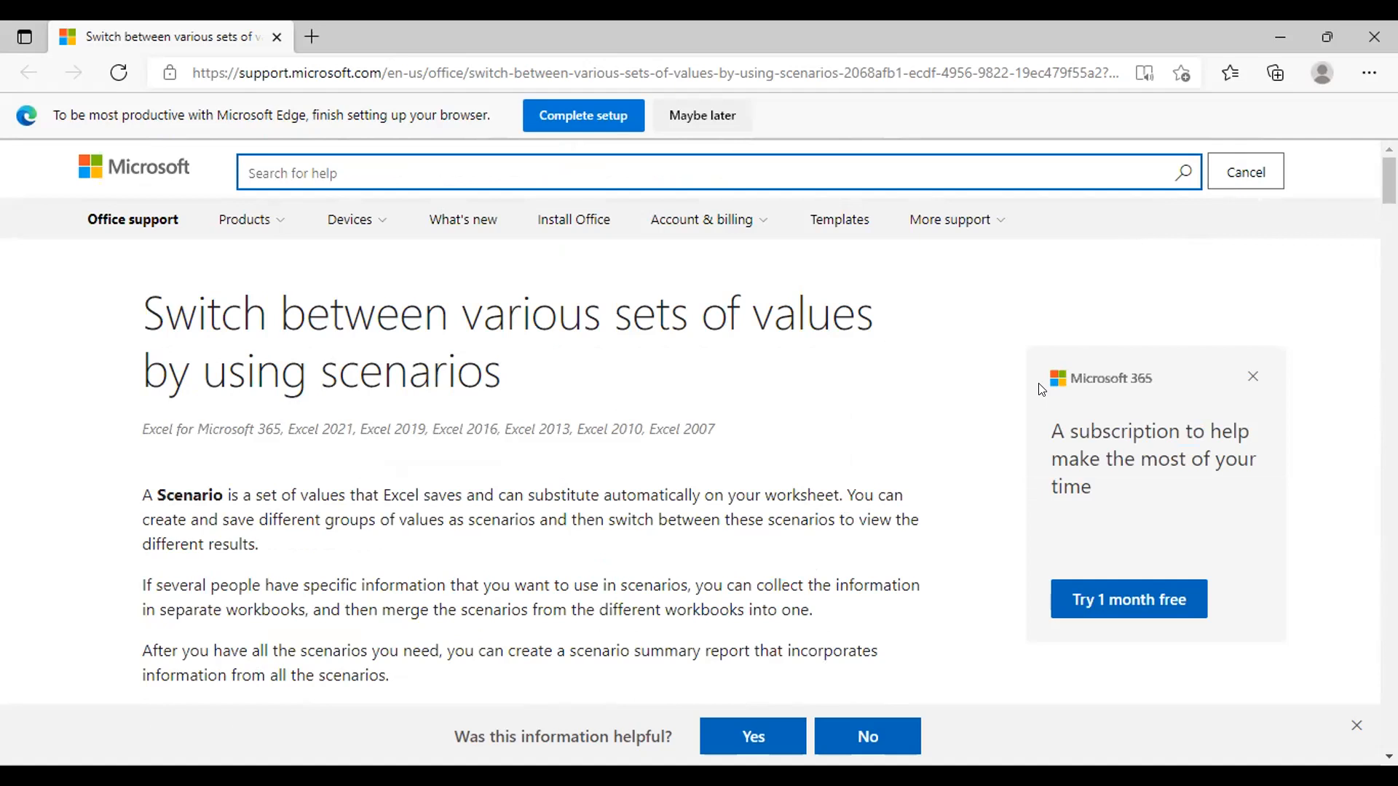
{"action": "type", "text": "hlookup"}
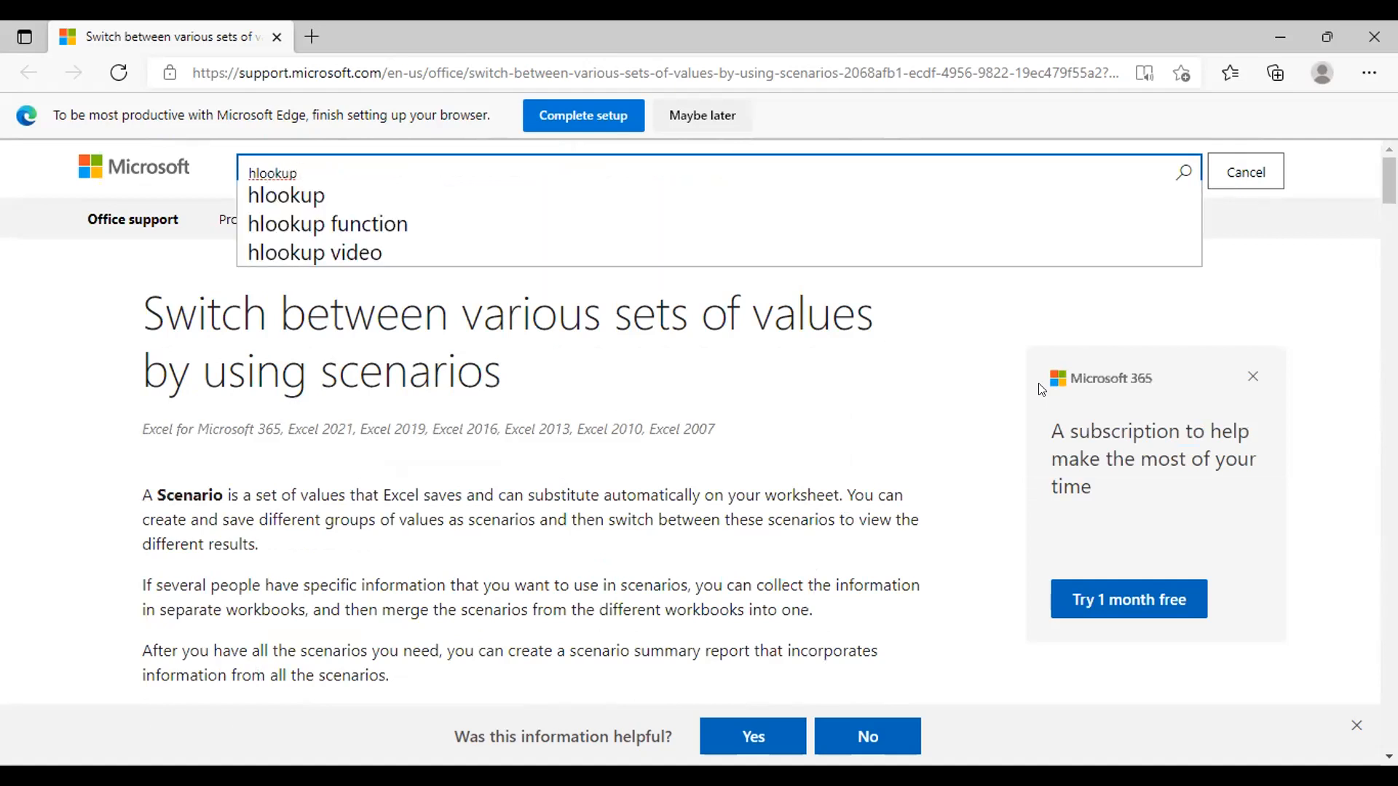
{"action": "left_click", "coordinate": [416, 257]}
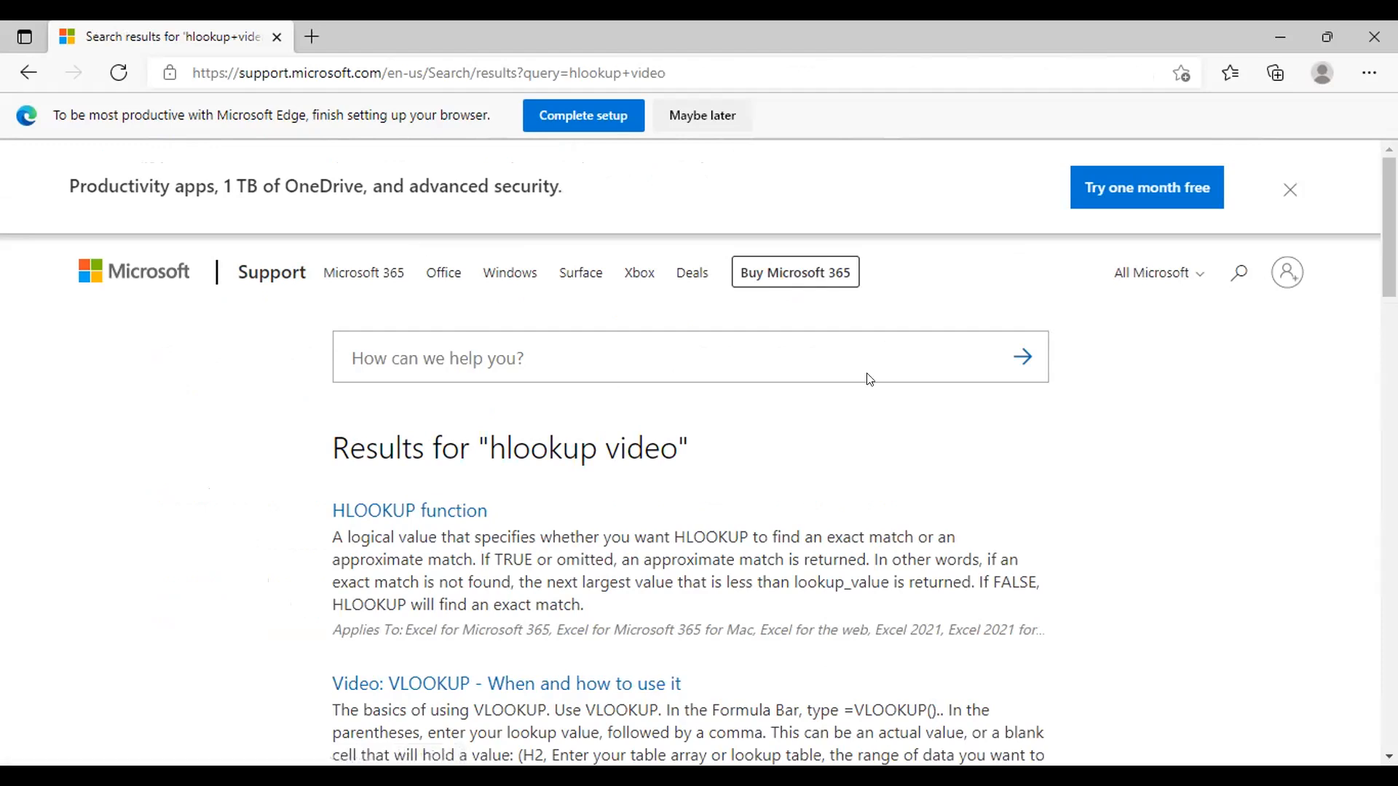
Step: Look through the "hlookup video" search results for articles and videos on lookup functions
{"action": "scroll", "coordinate": [711, 524], "scroll_direction": "down", "scroll_amount": 4}
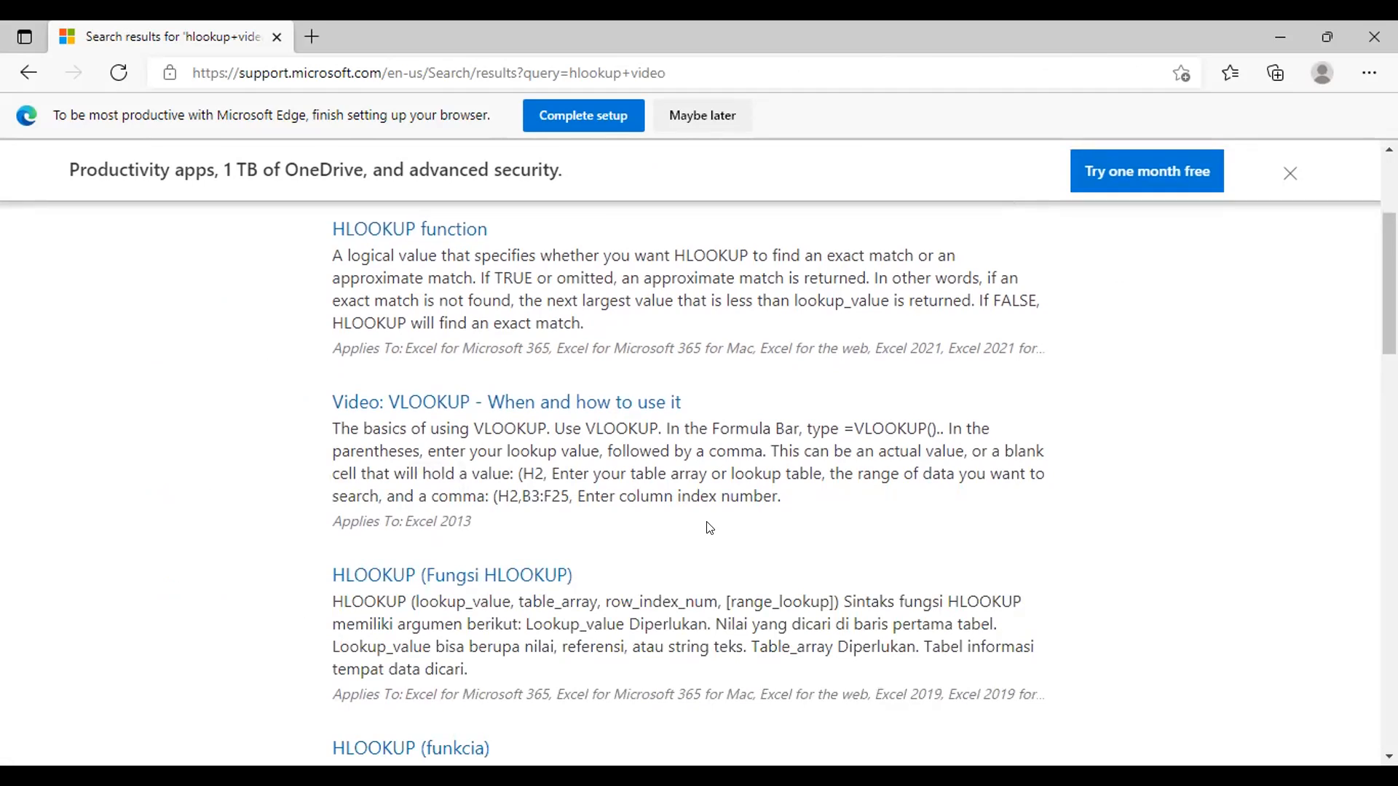
{"action": "scroll", "coordinate": [710, 526], "scroll_direction": "down", "scroll_amount": 5}
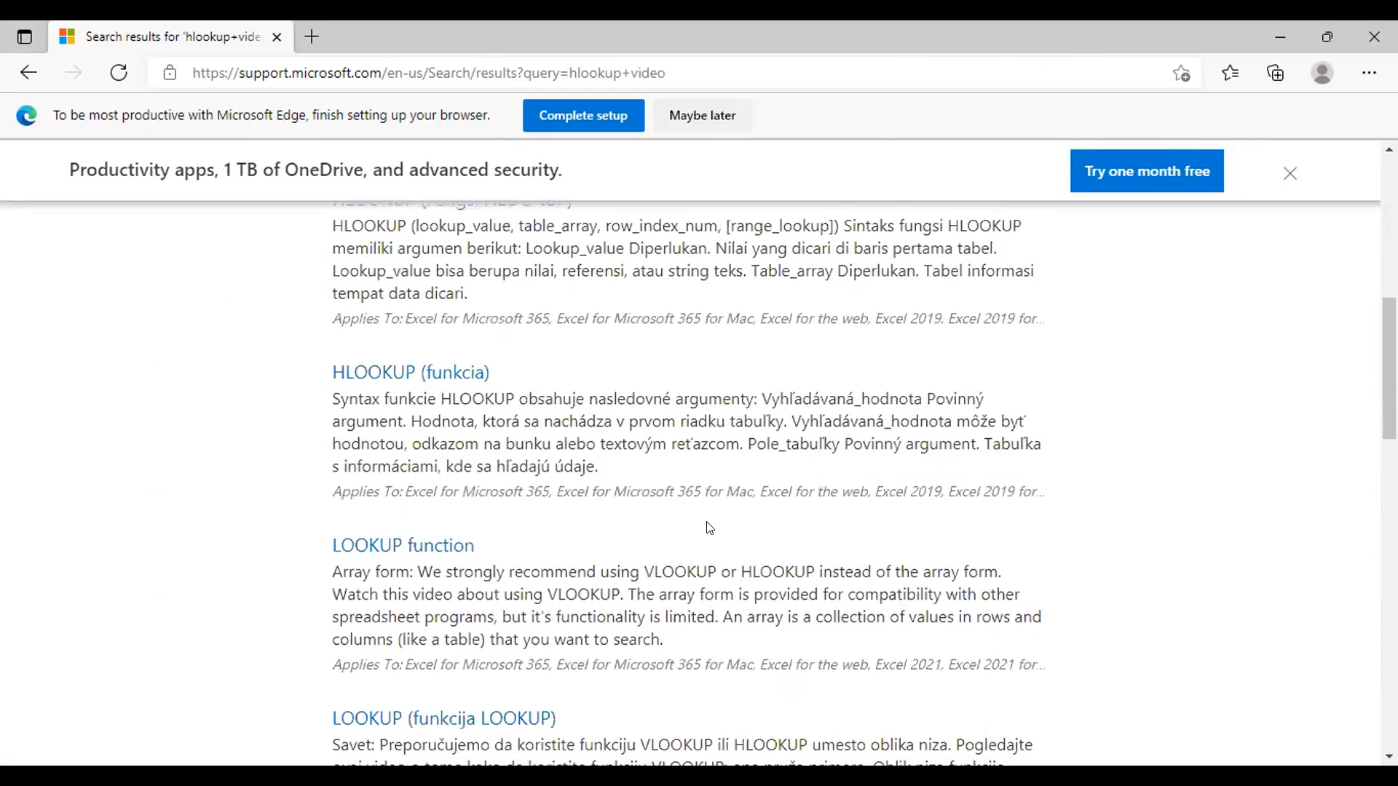
{"action": "scroll", "coordinate": [710, 528], "scroll_direction": "down", "scroll_amount": 6}
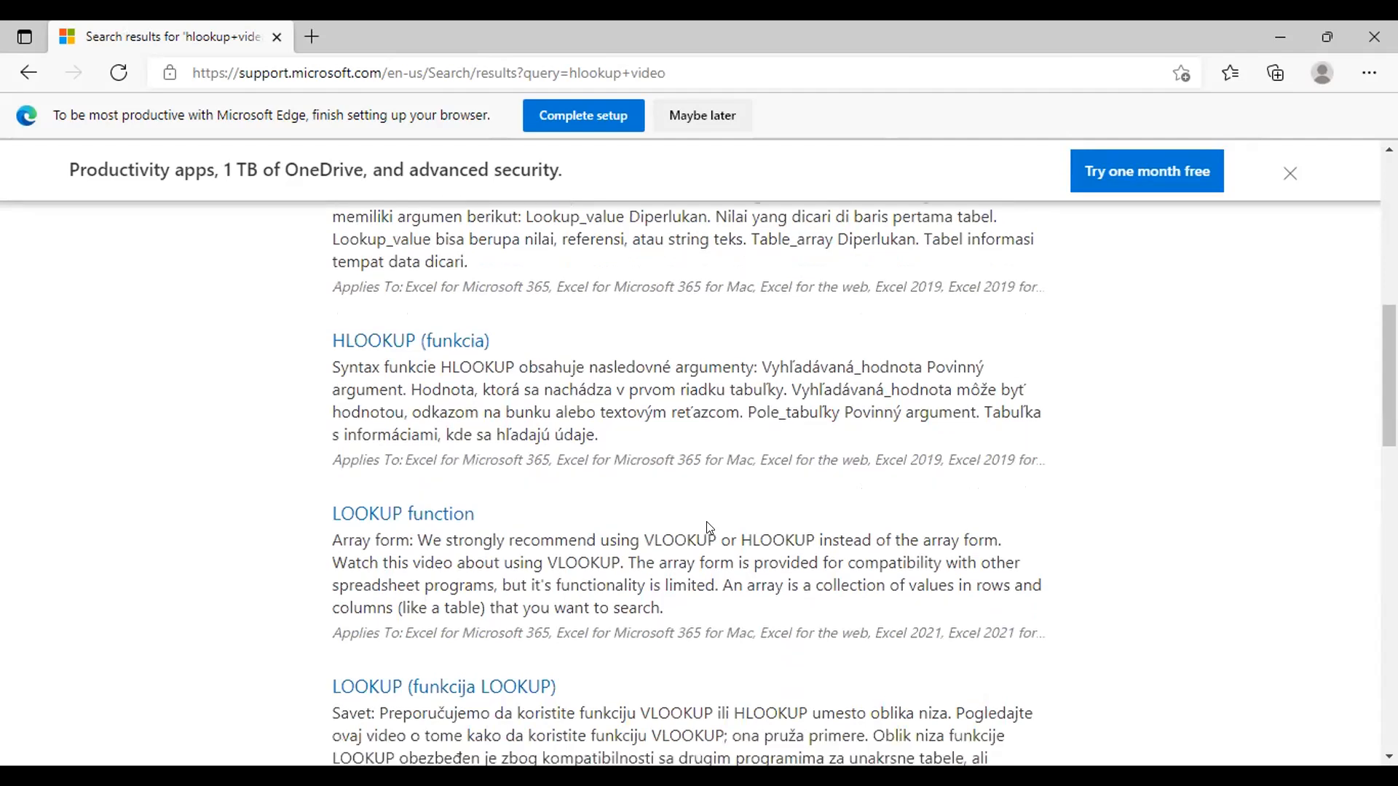
{"action": "scroll", "coordinate": [709, 528], "scroll_direction": "down", "scroll_amount": 3}
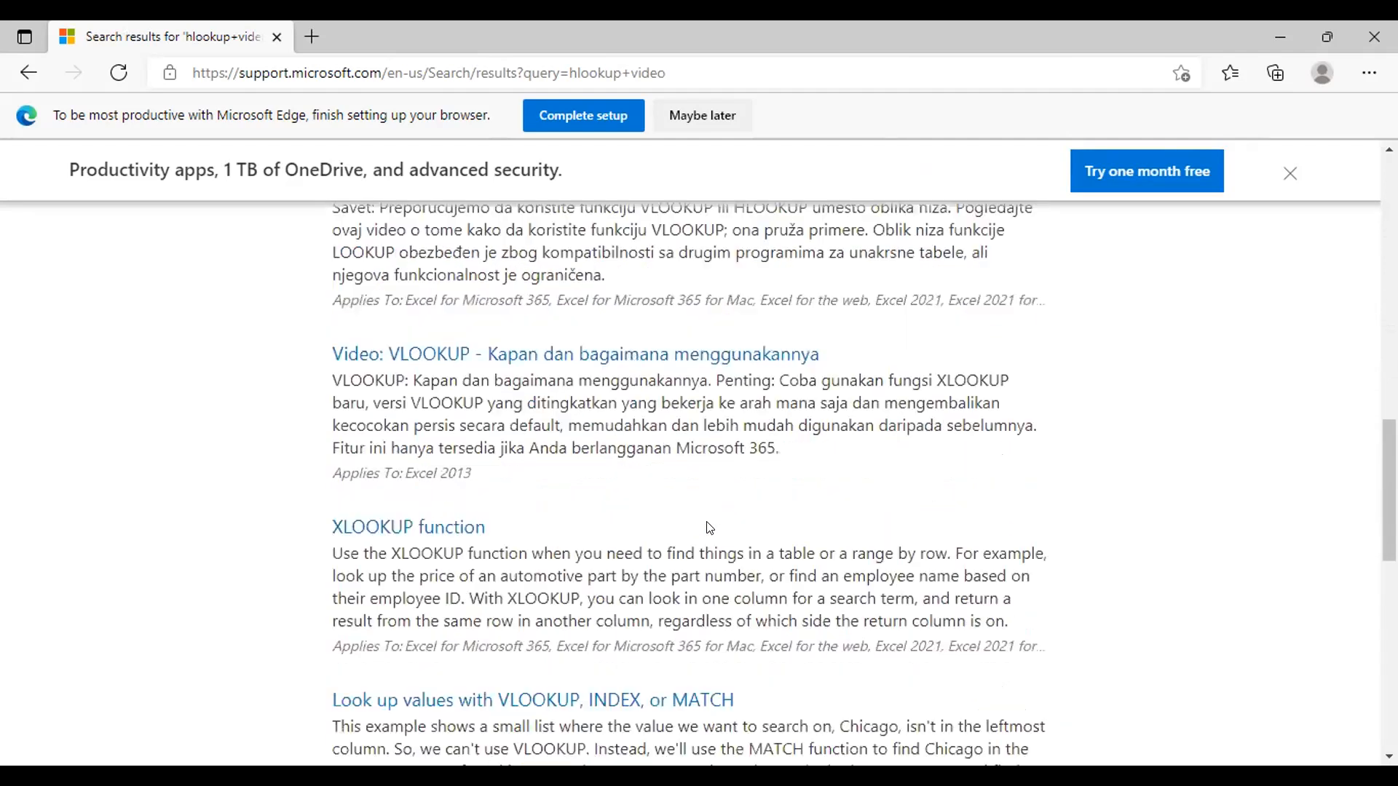
{"action": "scroll", "coordinate": [704, 523], "scroll_direction": "down", "scroll_amount": 1}
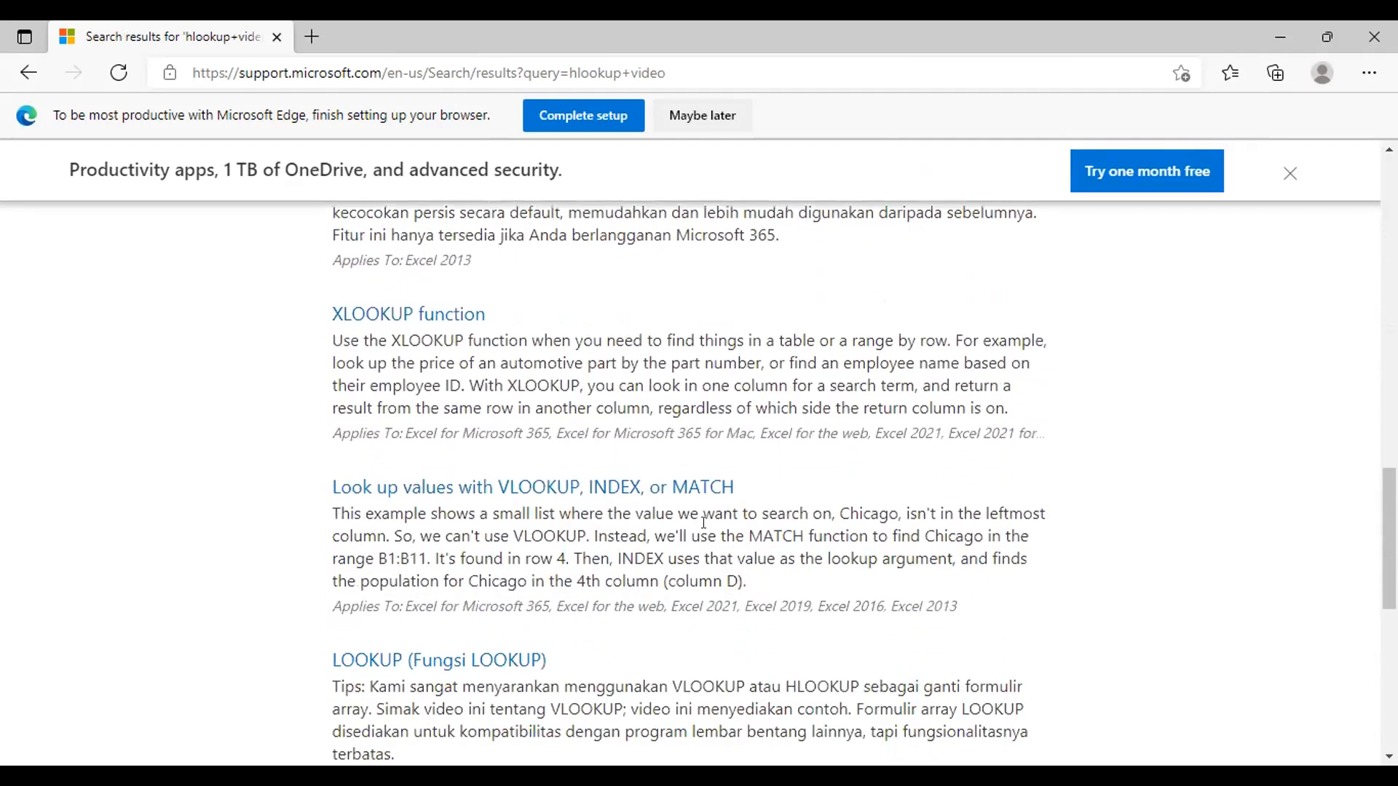
{"action": "scroll", "coordinate": [704, 521], "scroll_direction": "down", "scroll_amount": 1}
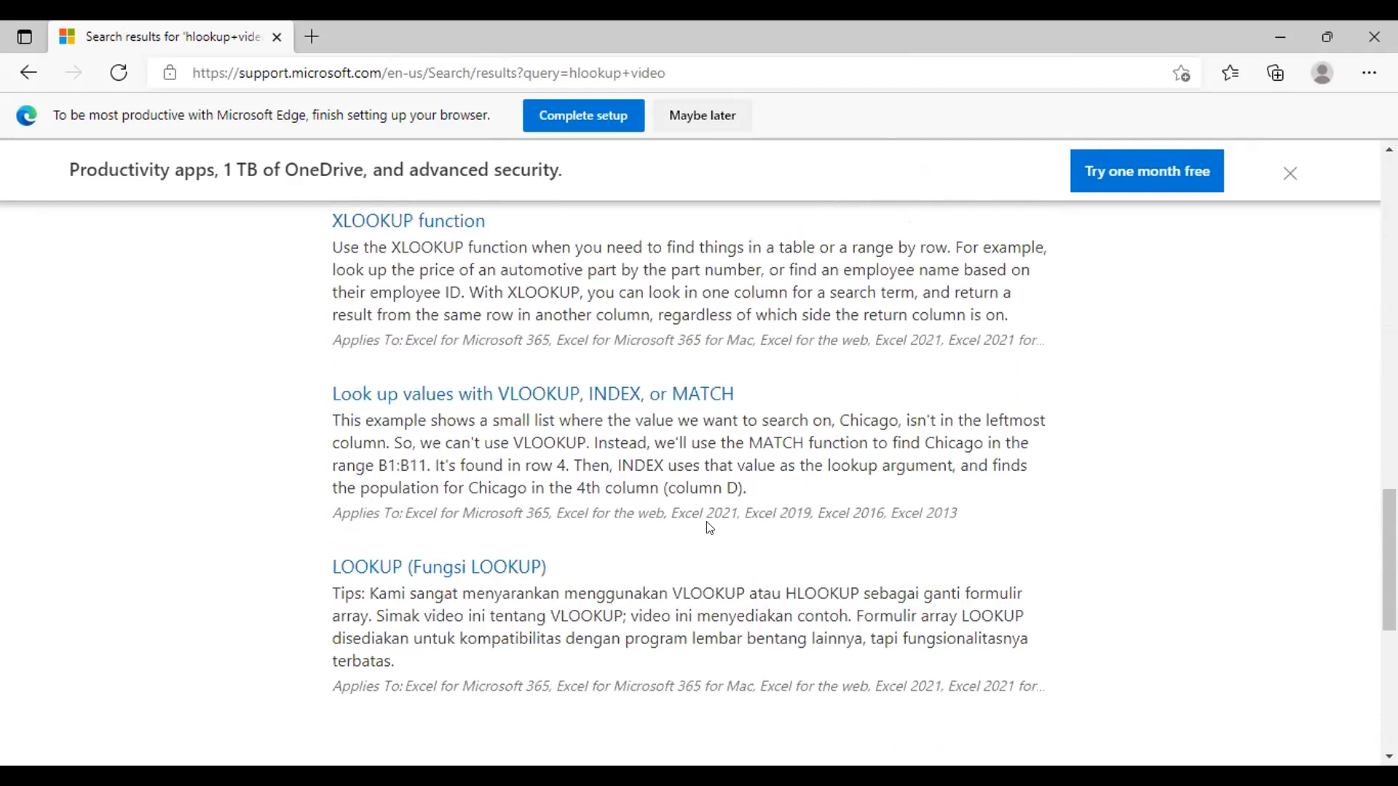
{"action": "scroll", "coordinate": [709, 526], "scroll_direction": "down", "scroll_amount": 5}
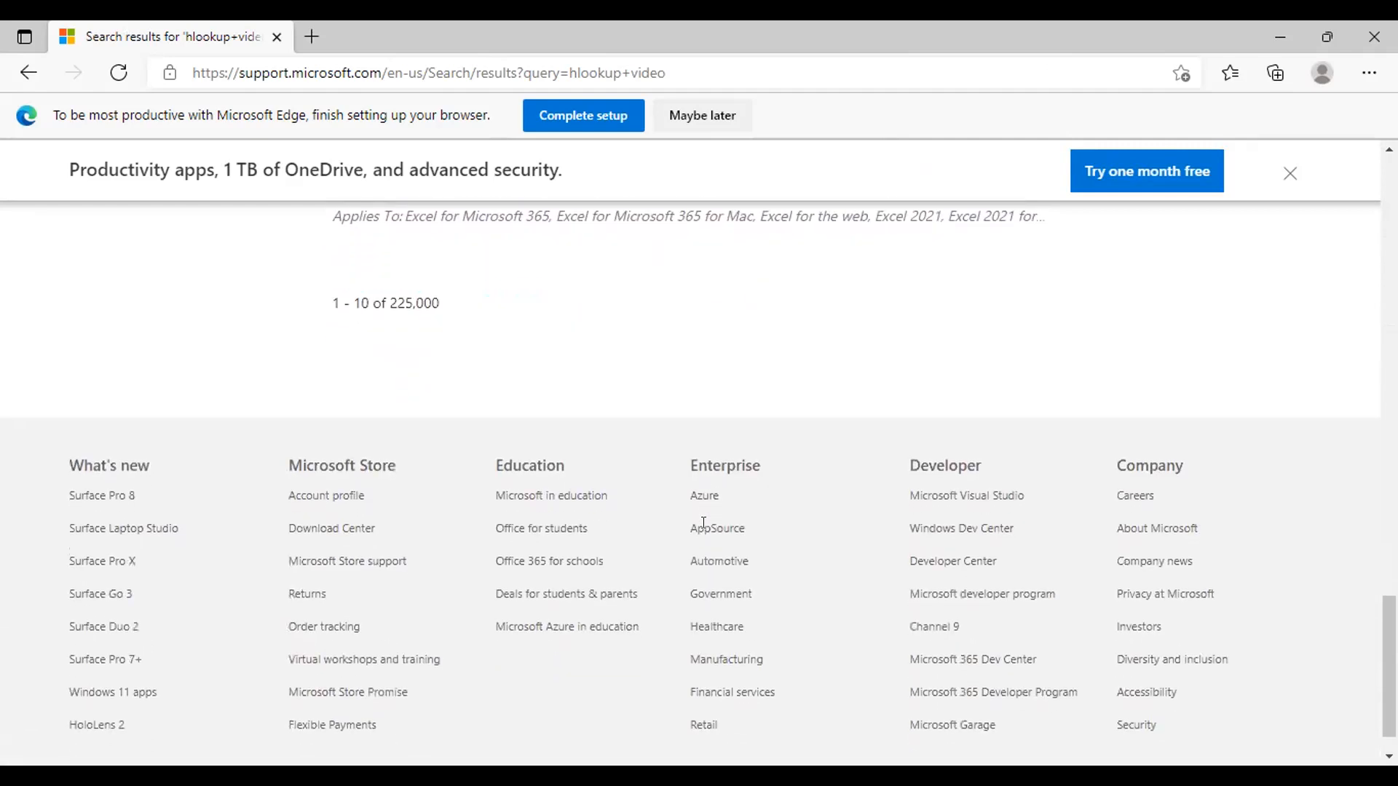
{"action": "scroll", "coordinate": [704, 523], "scroll_direction": "up", "scroll_amount": 20}
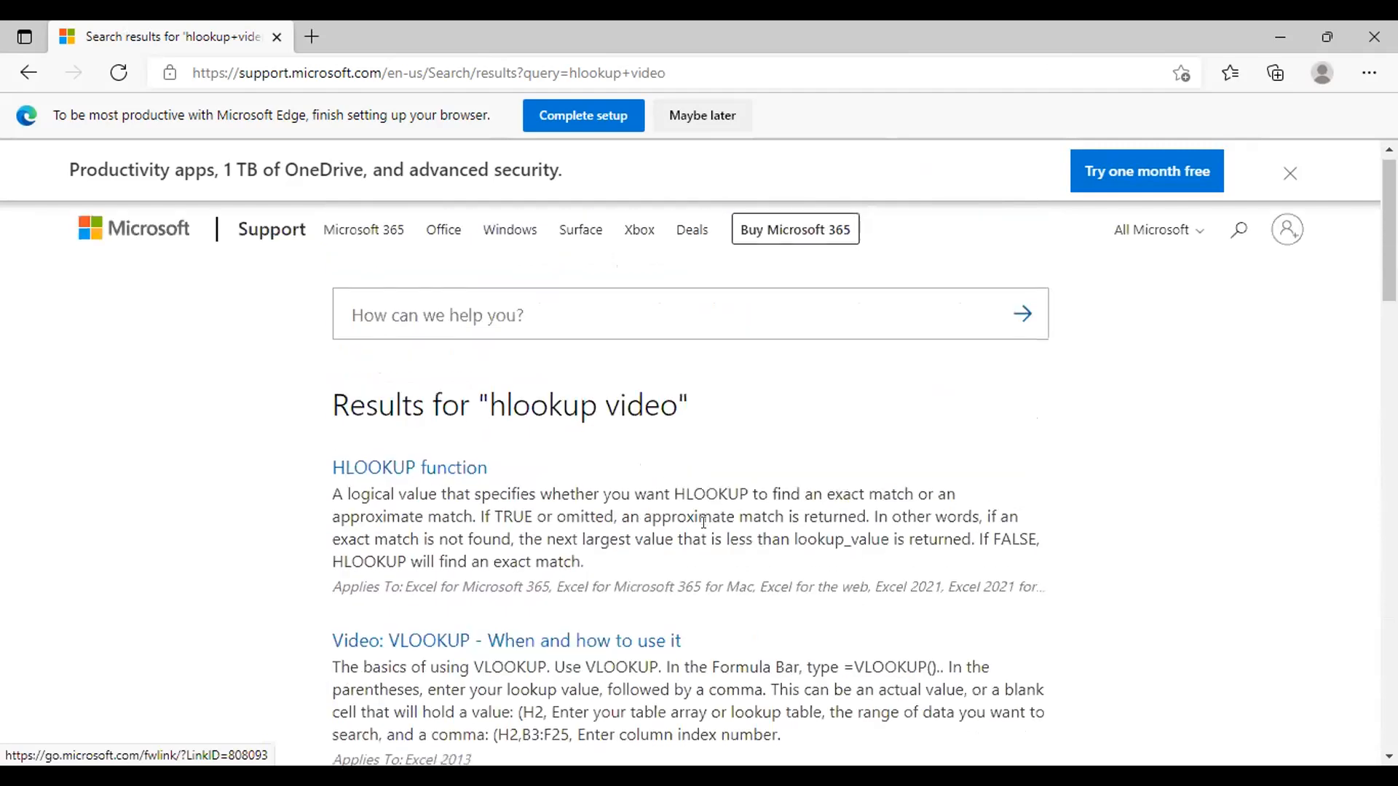
Step: Open the HLOOKUP function article and read its description, syntax and argument explanations
{"action": "left_click", "coordinate": [425, 479]}
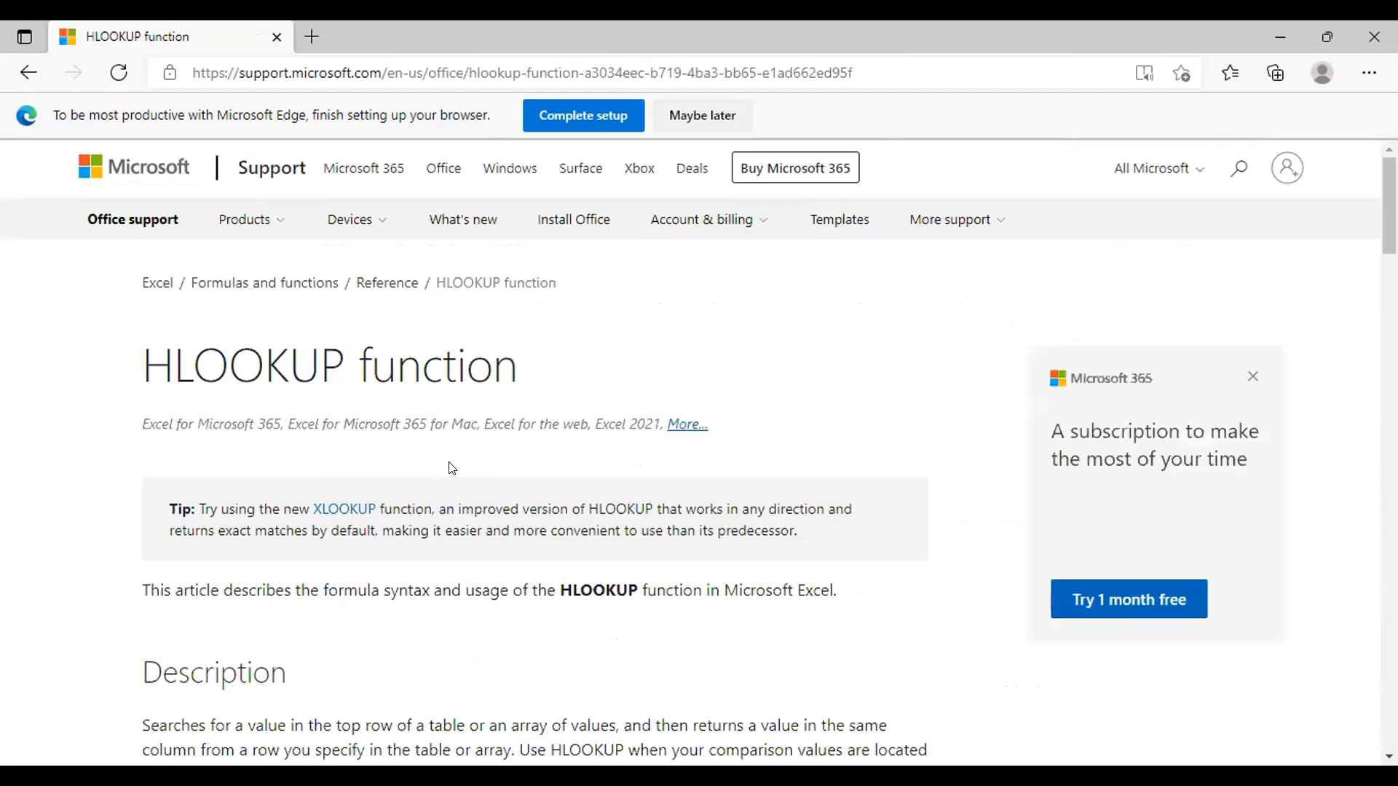
{"action": "scroll", "coordinate": [450, 468], "scroll_direction": "down", "scroll_amount": 6}
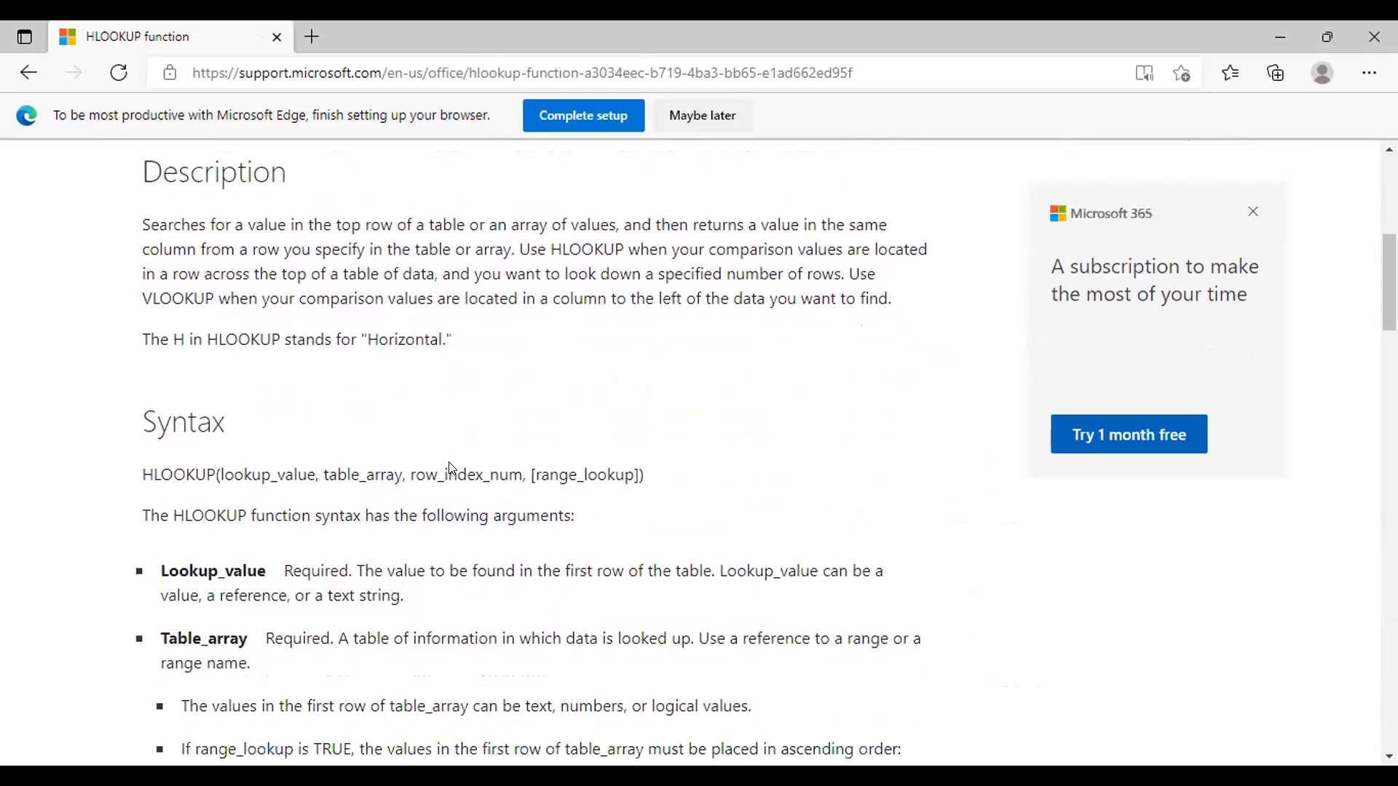
{"action": "scroll", "coordinate": [450, 468], "scroll_direction": "down", "scroll_amount": 2}
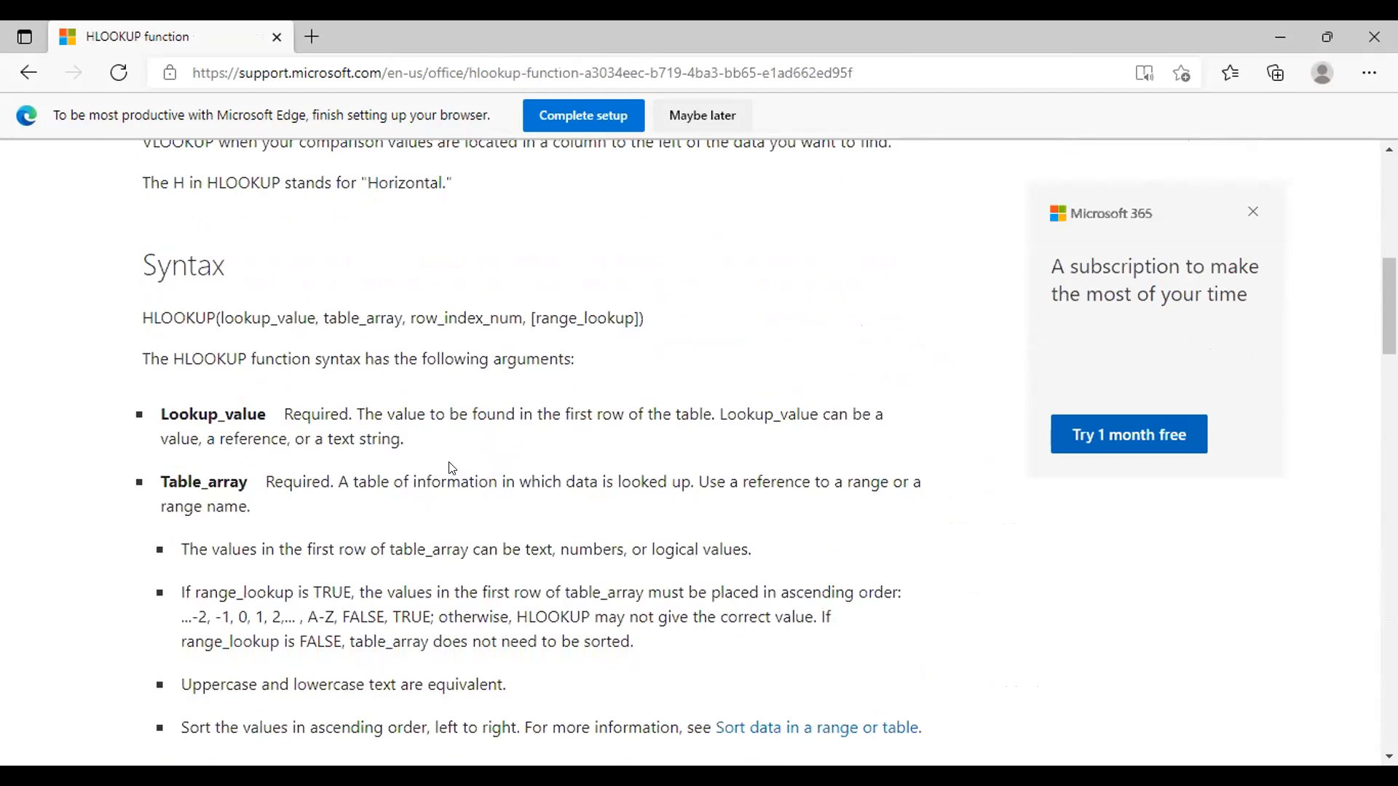
{"action": "scroll", "coordinate": [451, 468], "scroll_direction": "down", "scroll_amount": 6}
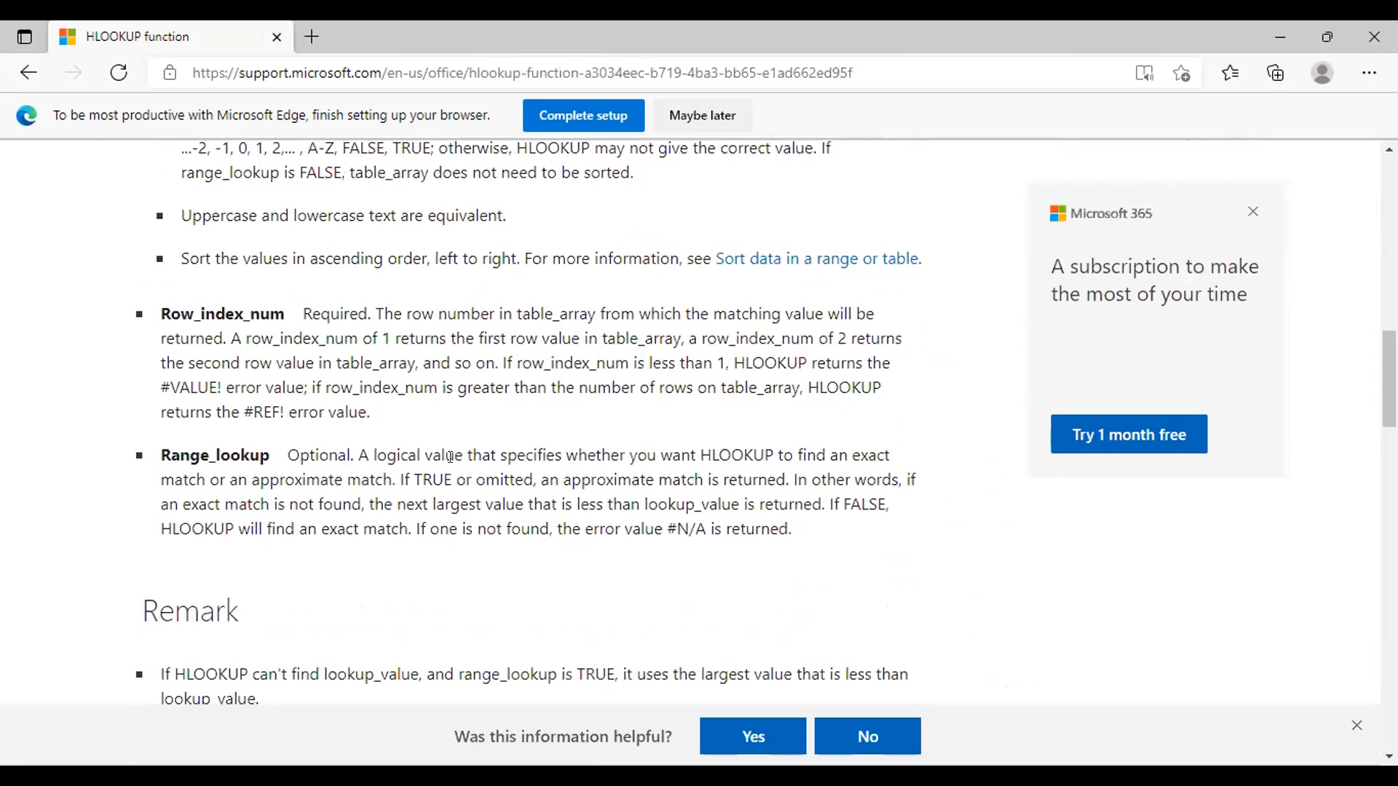
{"action": "scroll", "coordinate": [451, 457], "scroll_direction": "down", "scroll_amount": 1}
Step: Examine the HLOOKUP article's example table with its Axles, Bearings and Bolts data and the sample formulas
{"action": "scroll", "coordinate": [451, 468], "scroll_direction": "down", "scroll_amount": 7}
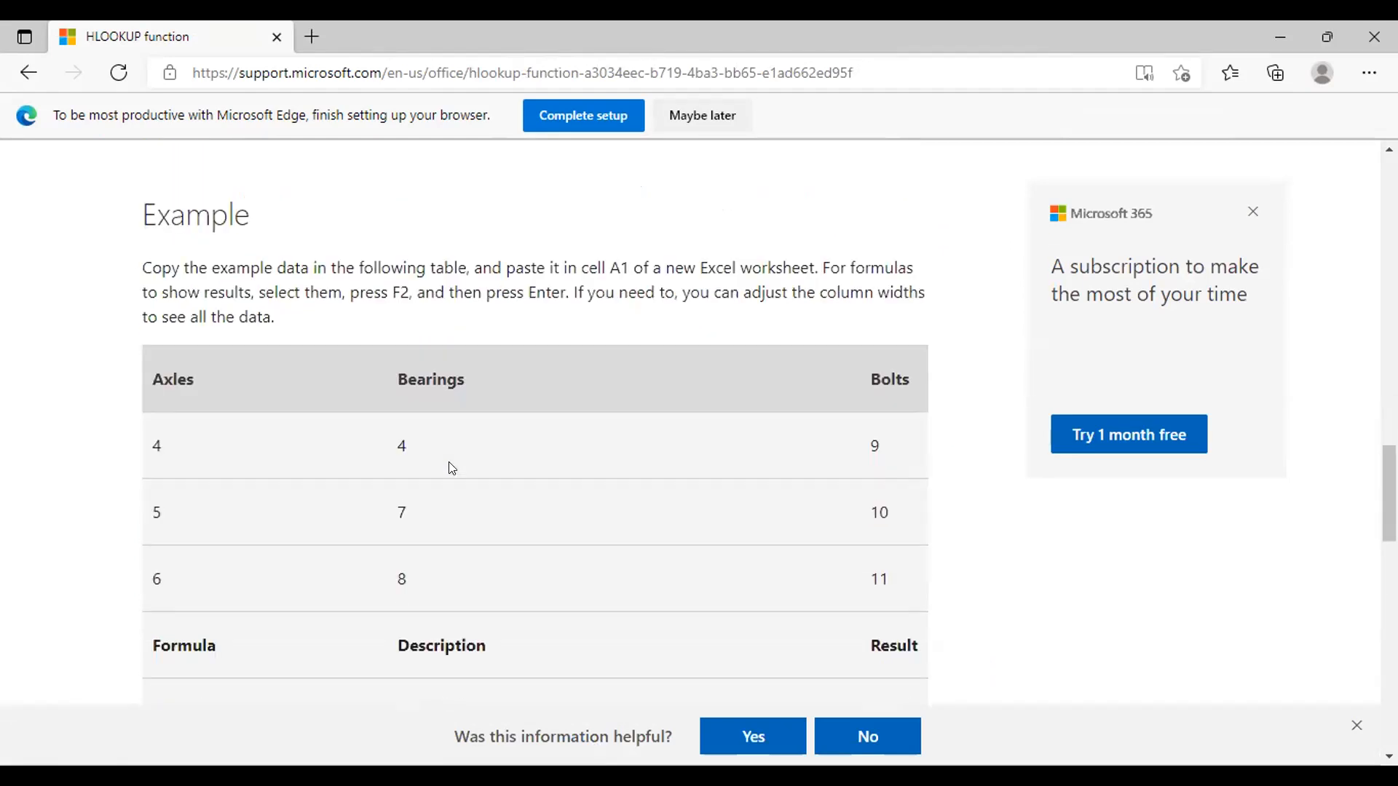
{"action": "scroll", "coordinate": [449, 462], "scroll_direction": "down", "scroll_amount": 6}
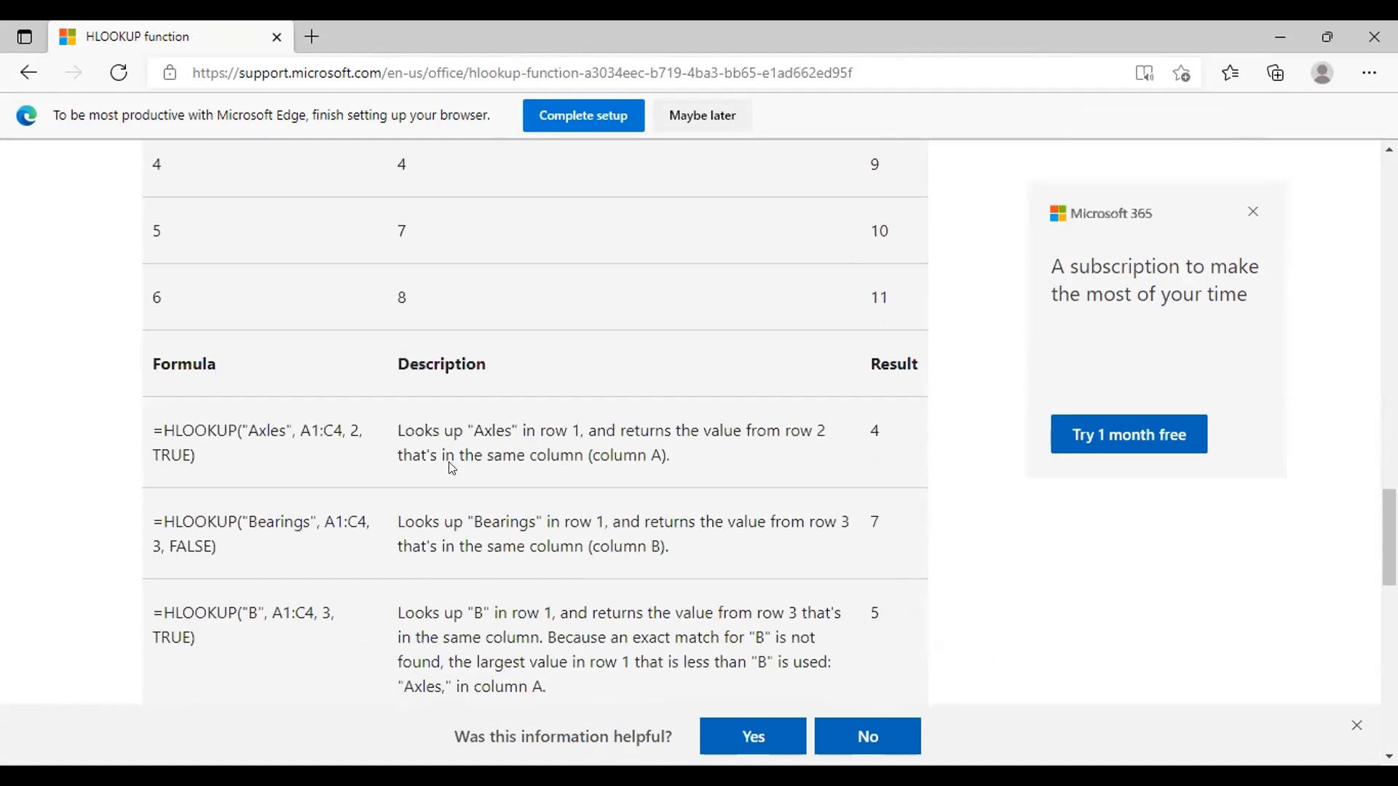
{"action": "scroll", "coordinate": [451, 458], "scroll_direction": "down", "scroll_amount": 5}
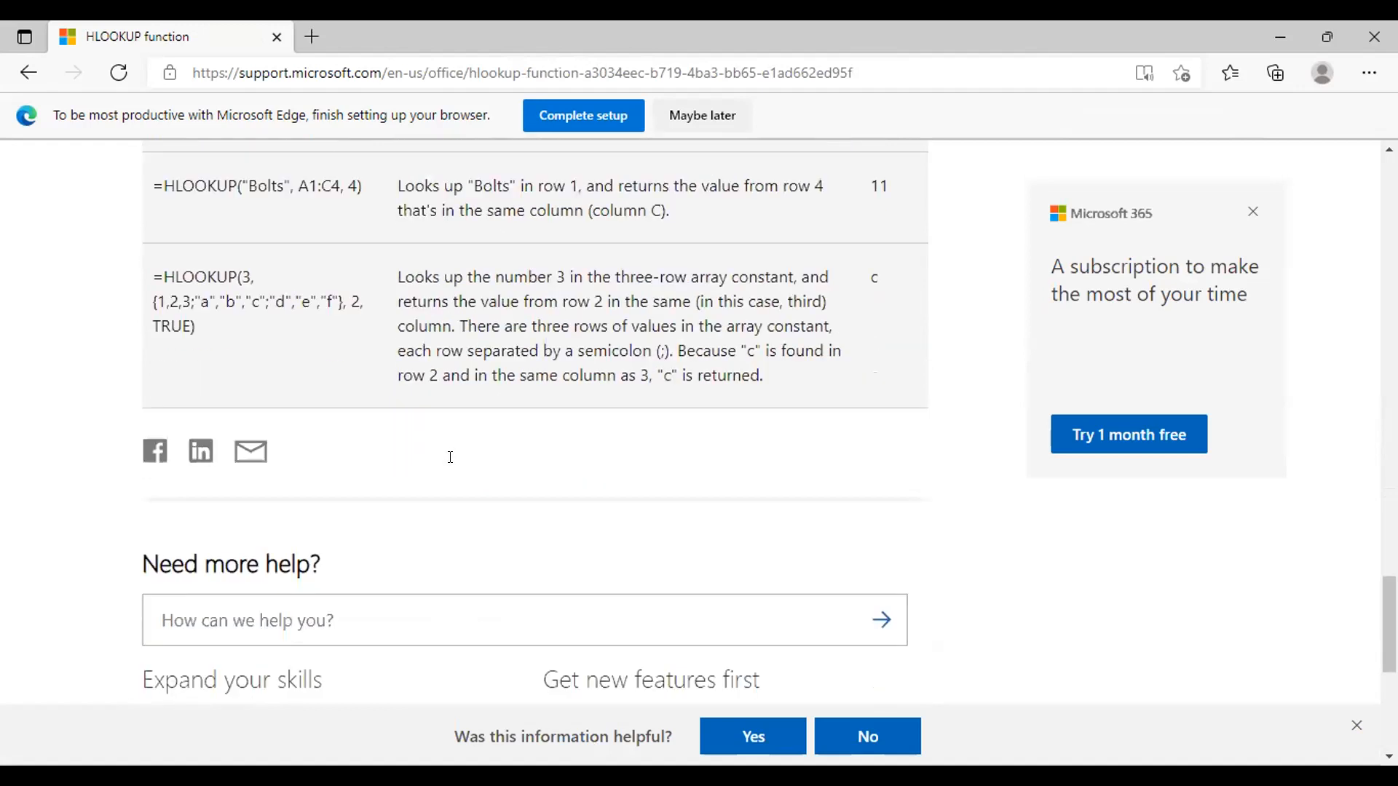
{"action": "scroll", "coordinate": [452, 468], "scroll_direction": "up", "scroll_amount": 2}
{"action": "scroll", "coordinate": [452, 469], "scroll_direction": "up", "scroll_amount": 4}
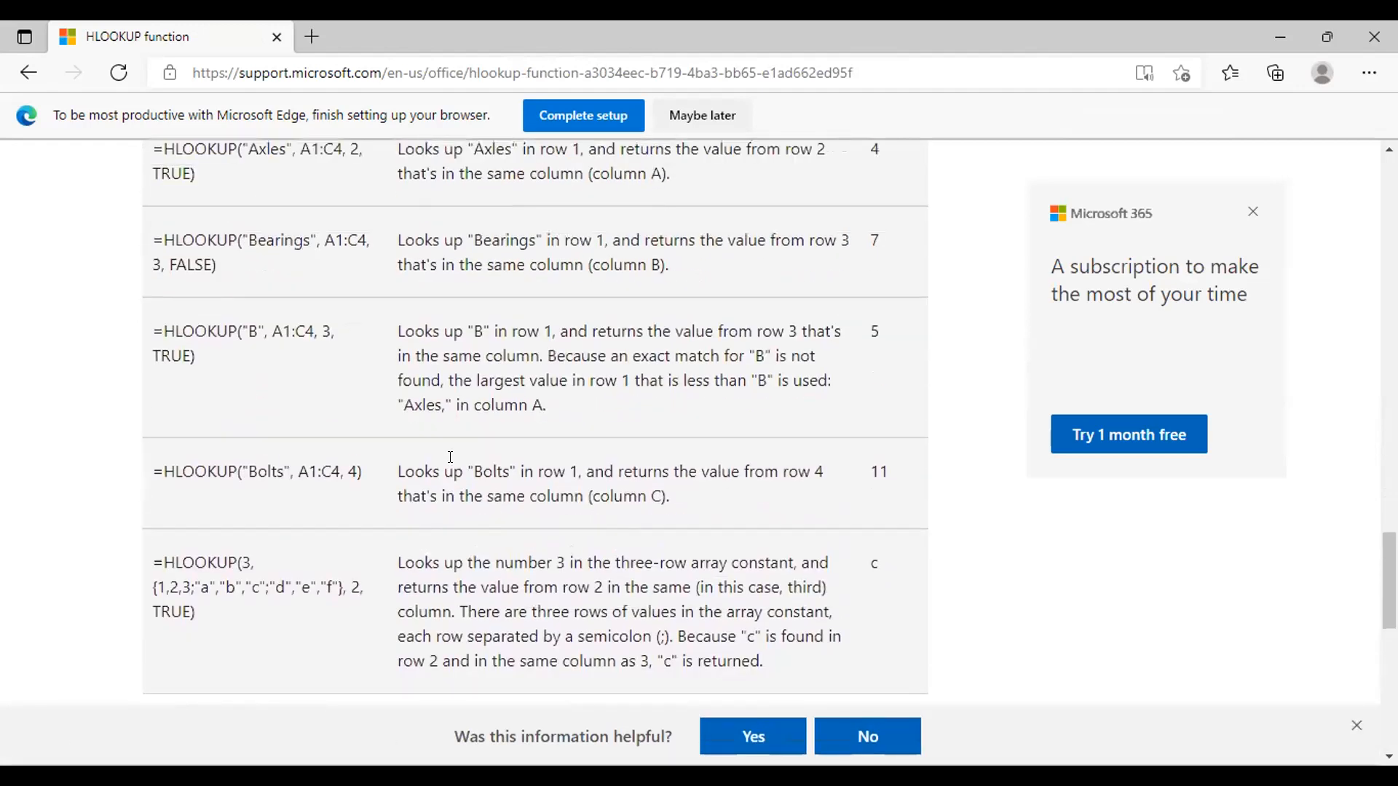
{"action": "scroll", "coordinate": [450, 457], "scroll_direction": "down", "scroll_amount": 6}
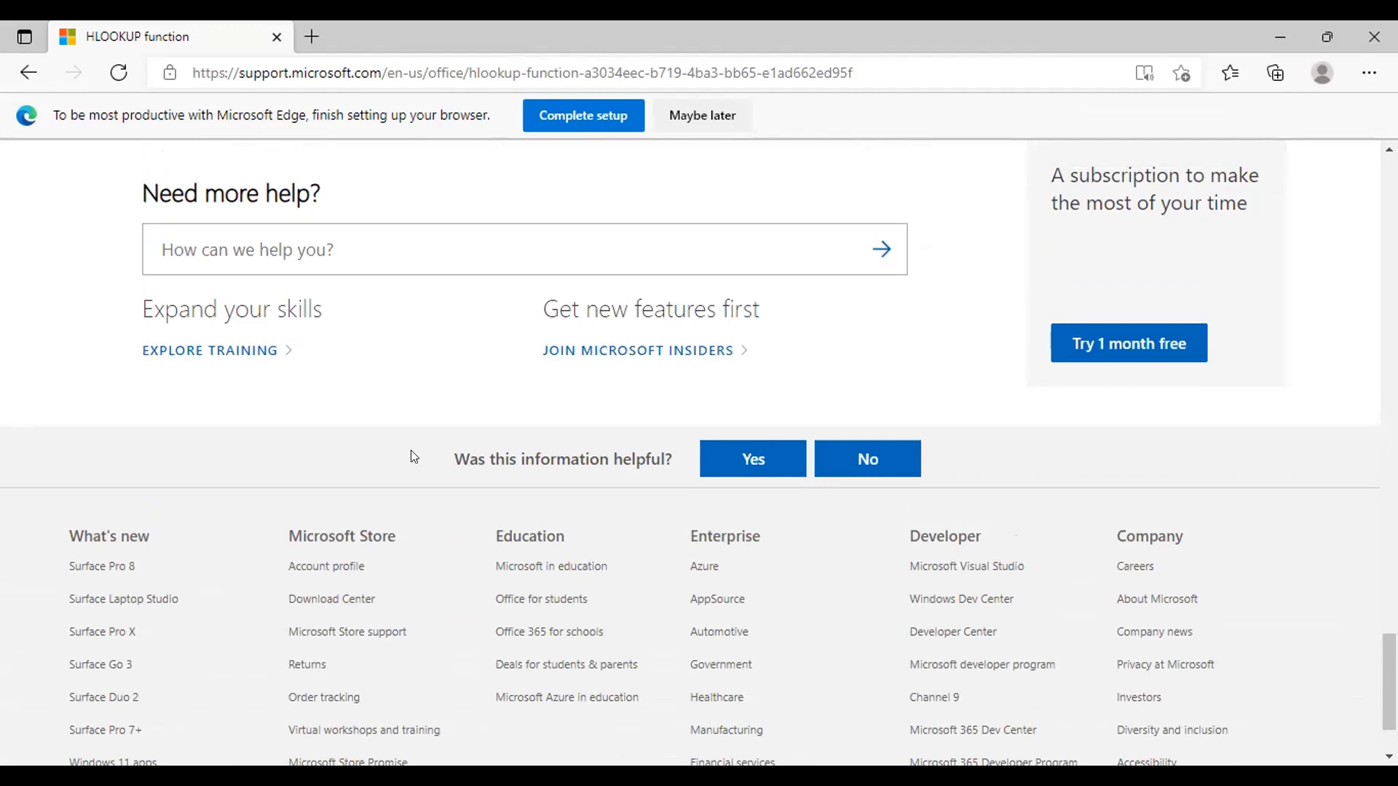
{"action": "scroll", "coordinate": [412, 455], "scroll_direction": "up", "scroll_amount": 15}
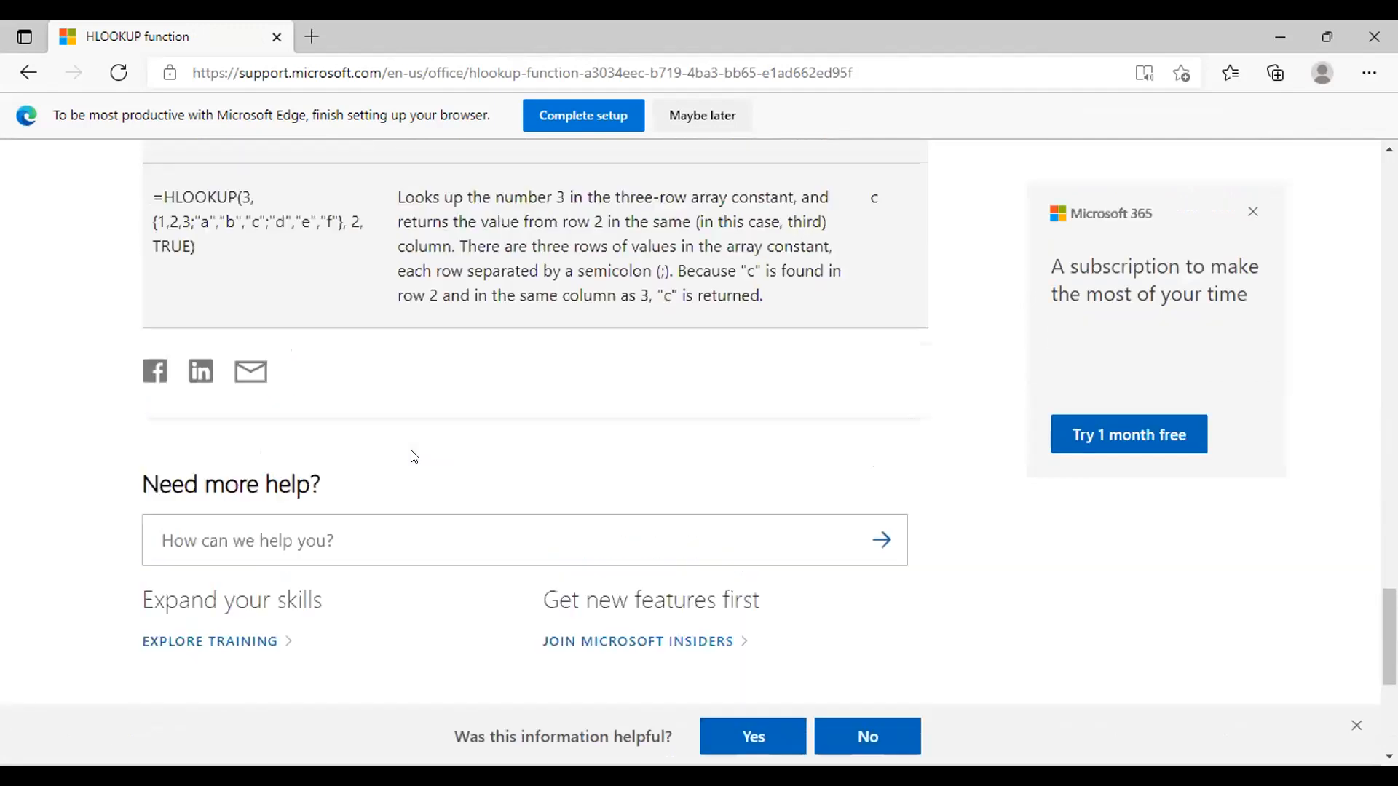
{"action": "scroll", "coordinate": [406, 445], "scroll_direction": "up", "scroll_amount": 8}
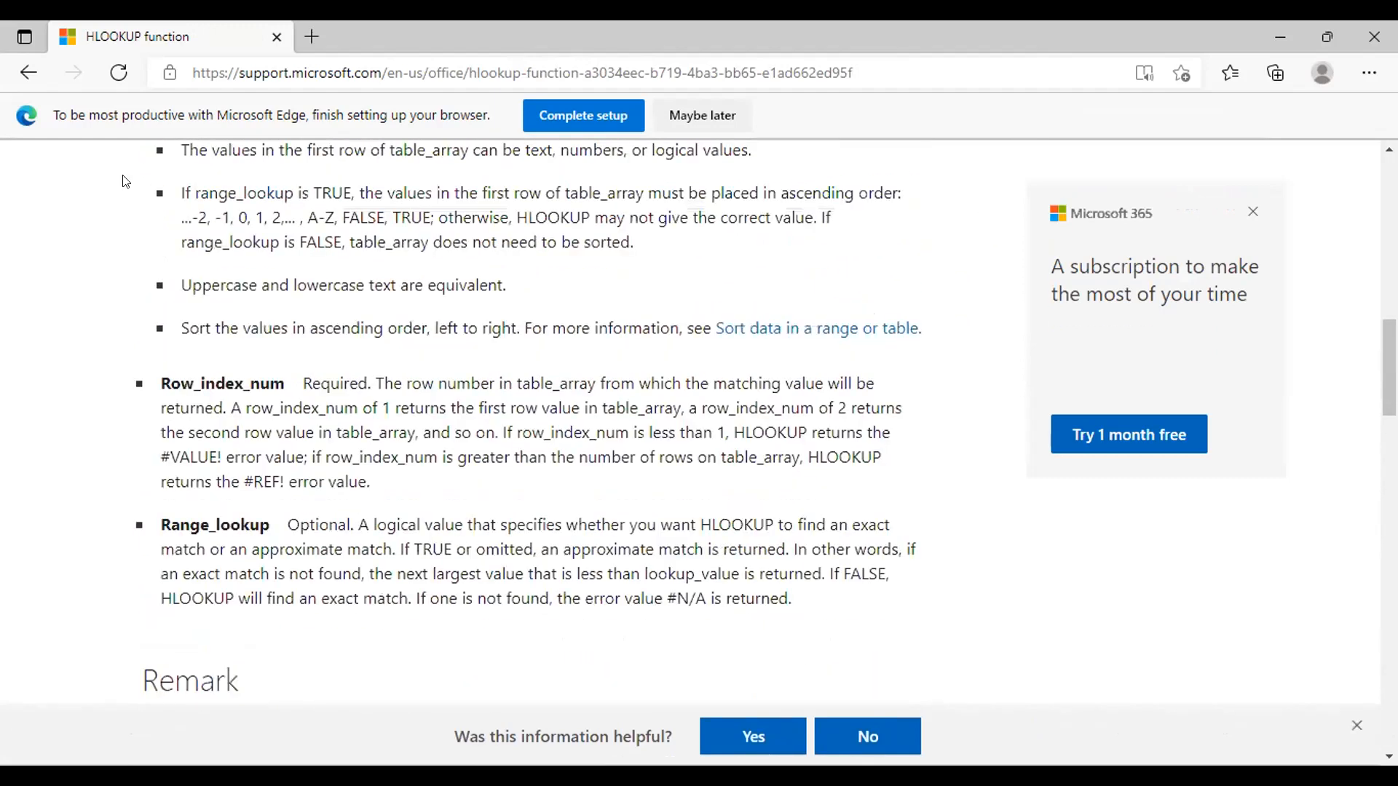
Step: Return to the search results and open the "Video: VLOOKUP - When and how to use it" training page at its video
{"action": "left_click", "coordinate": [28, 73]}
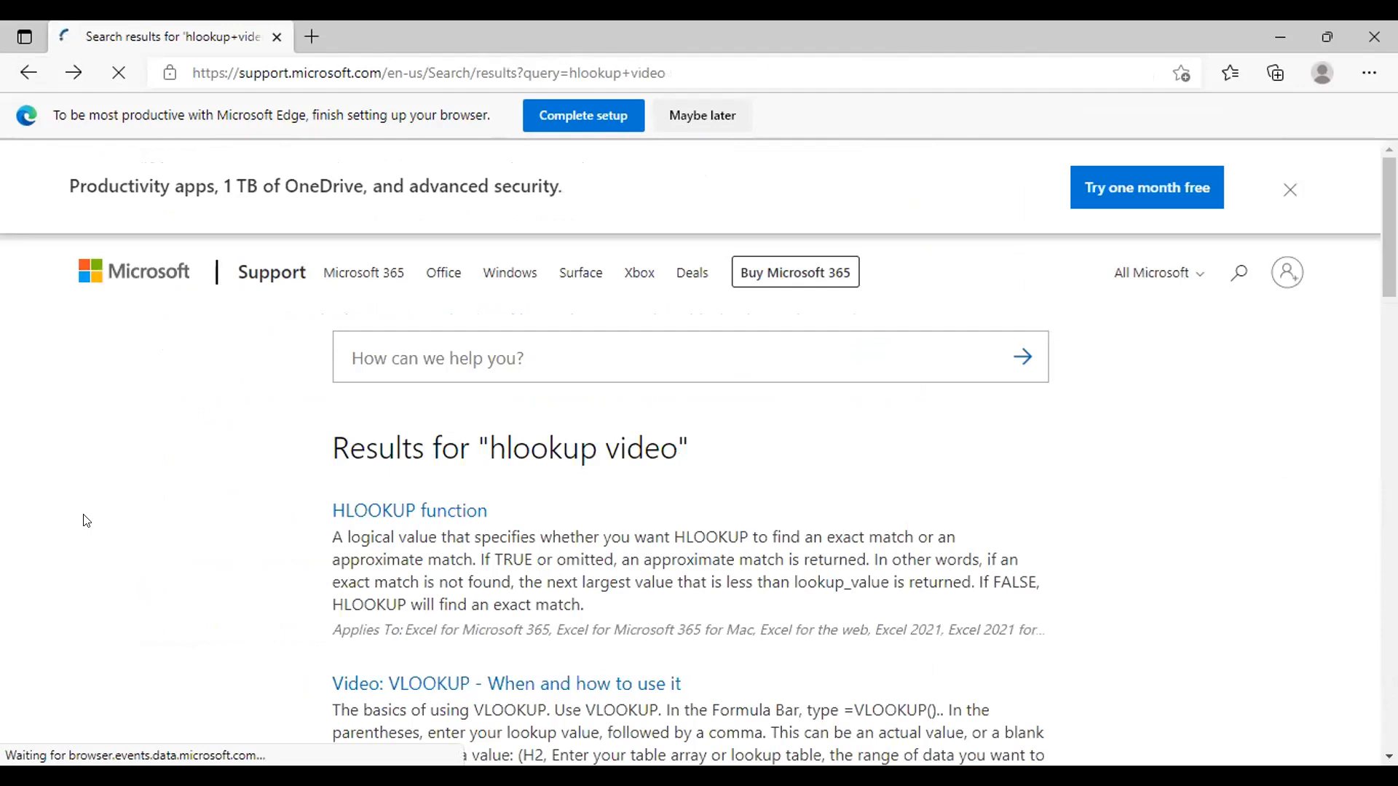
{"action": "scroll", "coordinate": [86, 520], "scroll_direction": "down", "scroll_amount": 5}
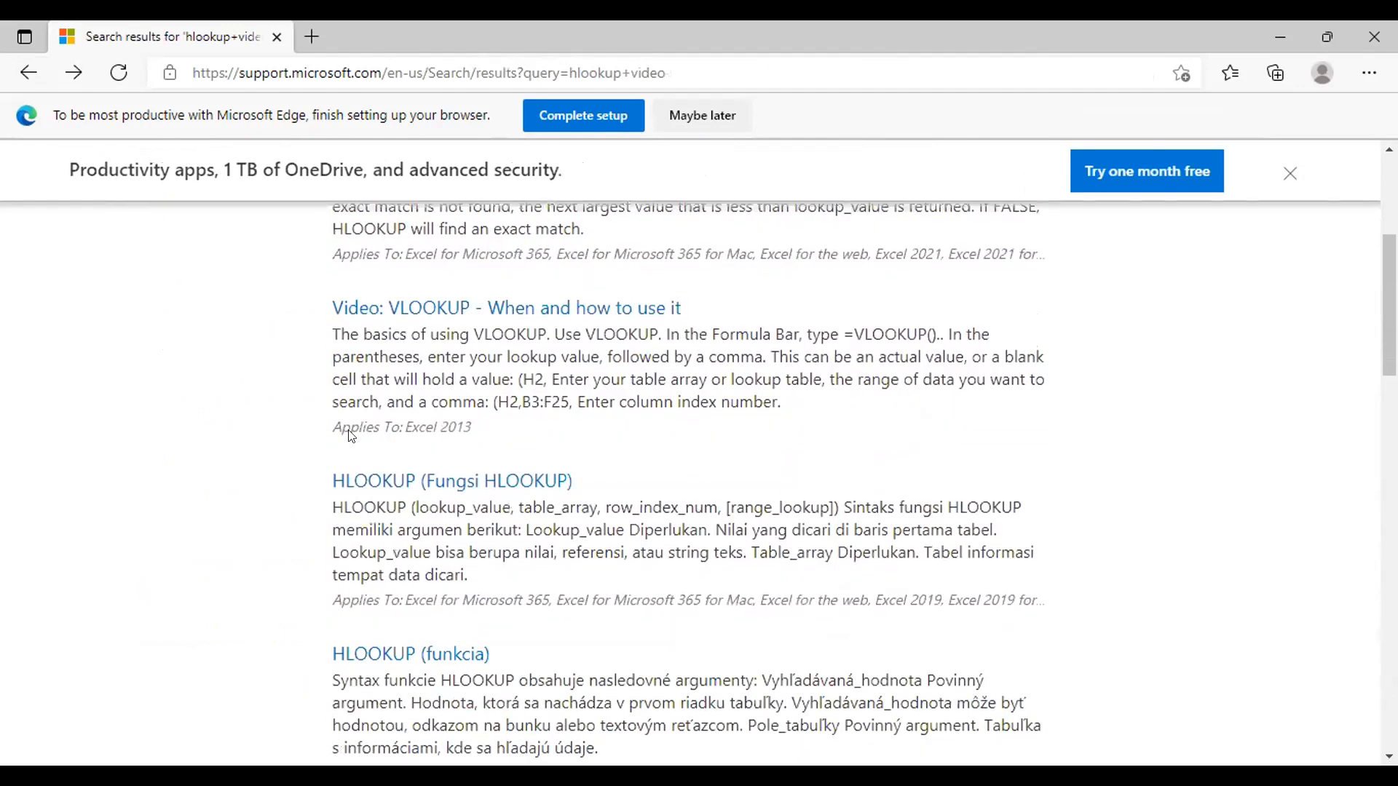
{"action": "left_click", "coordinate": [548, 310]}
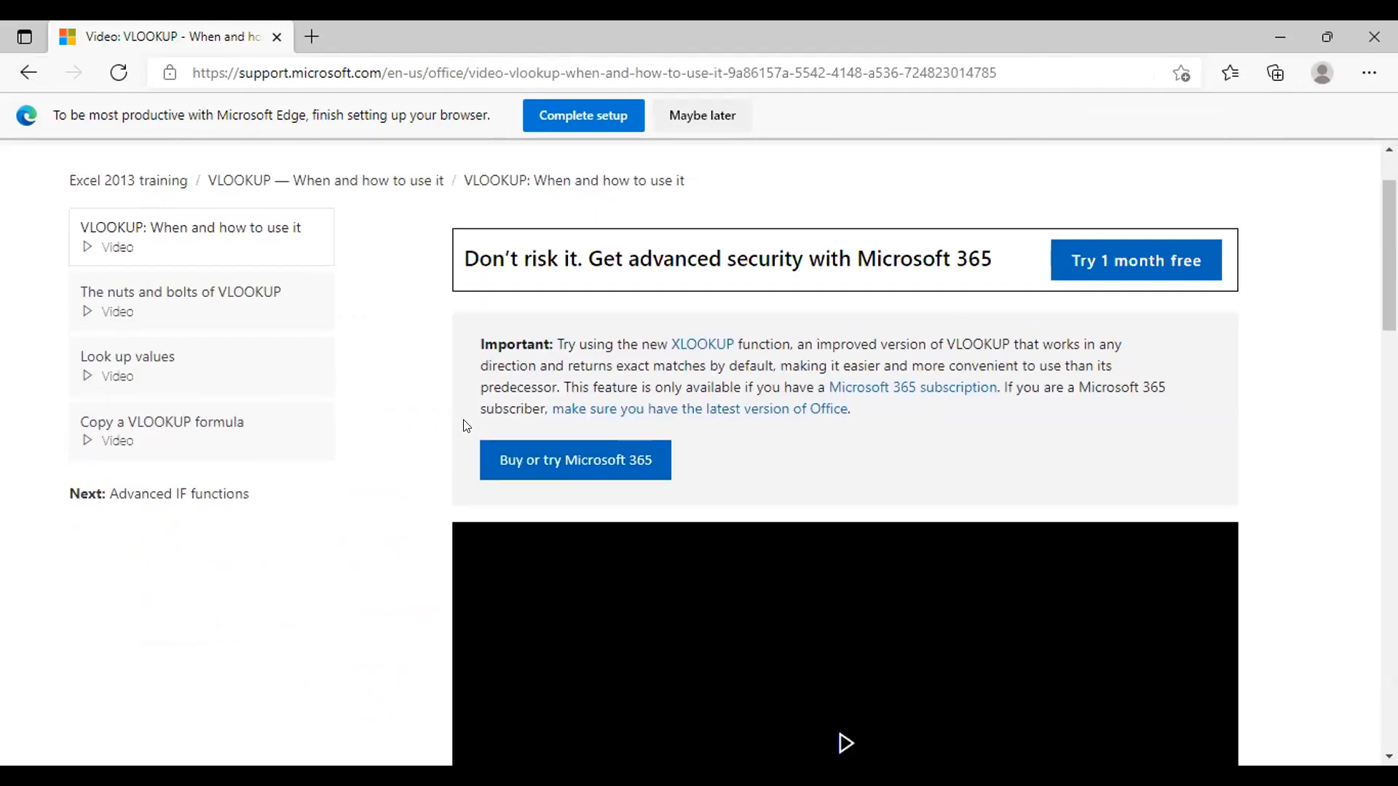
{"action": "scroll", "coordinate": [466, 426], "scroll_direction": "down", "scroll_amount": 5}
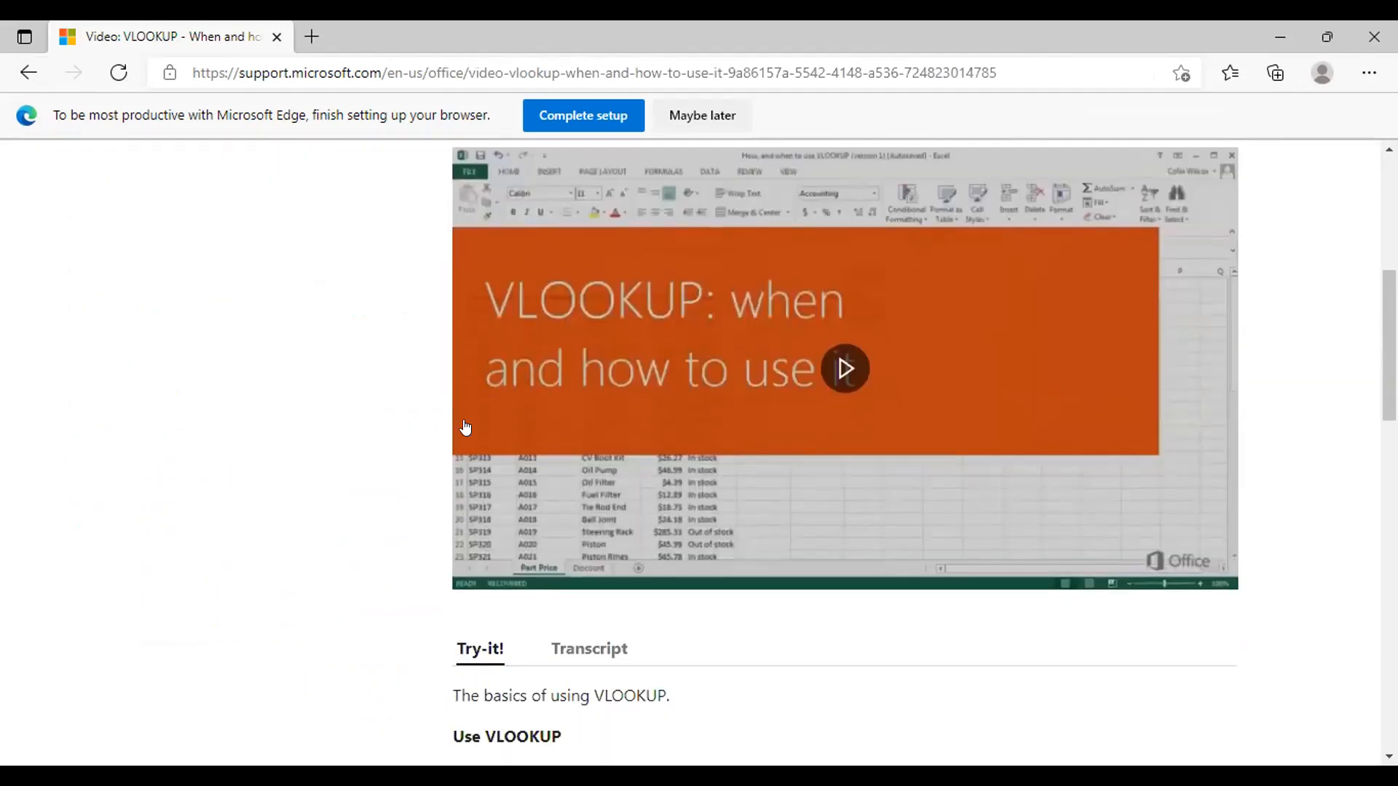
Step: Play the VLOOKUP training video and look over the page around it
{"action": "left_click", "coordinate": [845, 368]}
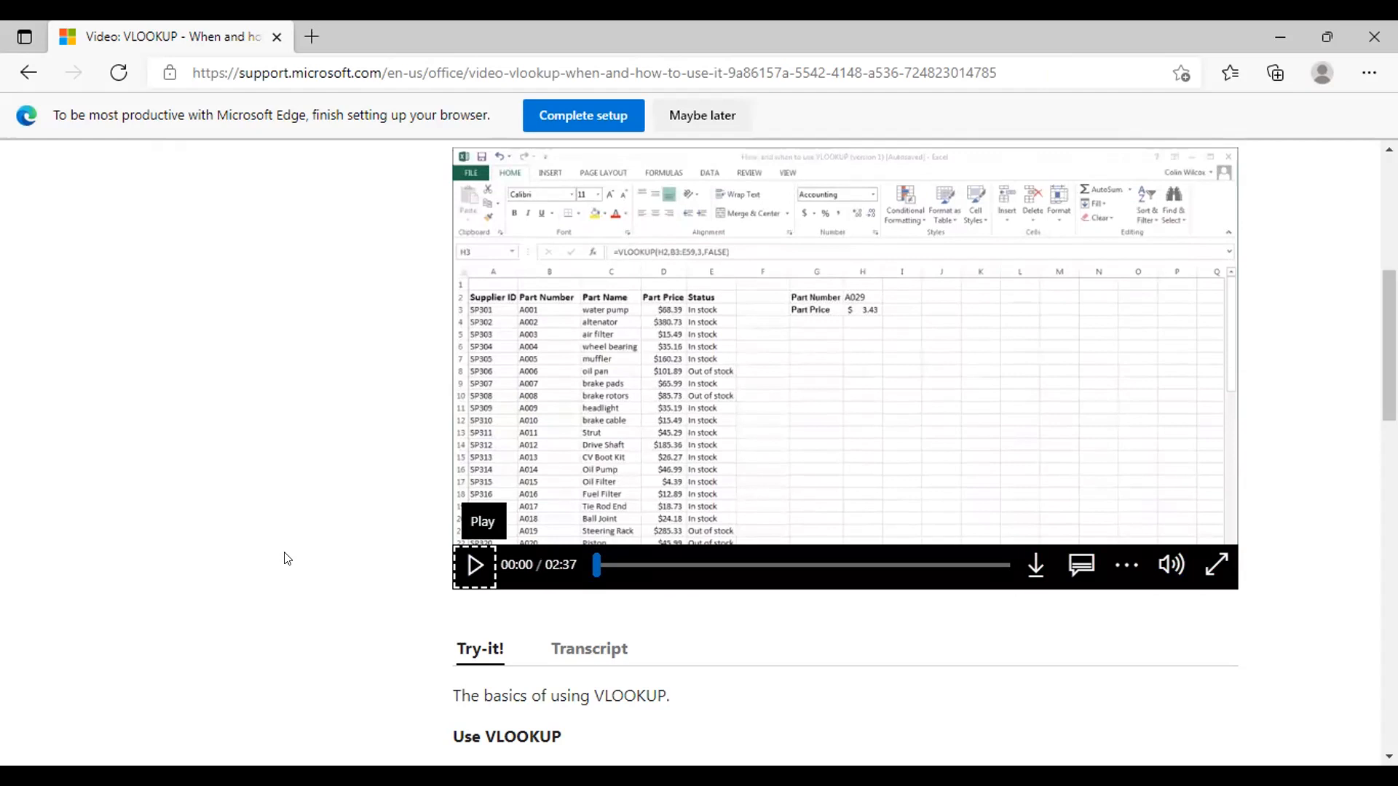
{"action": "scroll", "coordinate": [286, 558], "scroll_direction": "down", "scroll_amount": 10}
{"action": "scroll", "coordinate": [286, 559], "scroll_direction": "up", "scroll_amount": 10}
{"action": "scroll", "coordinate": [286, 559], "scroll_direction": "up", "scroll_amount": 5}
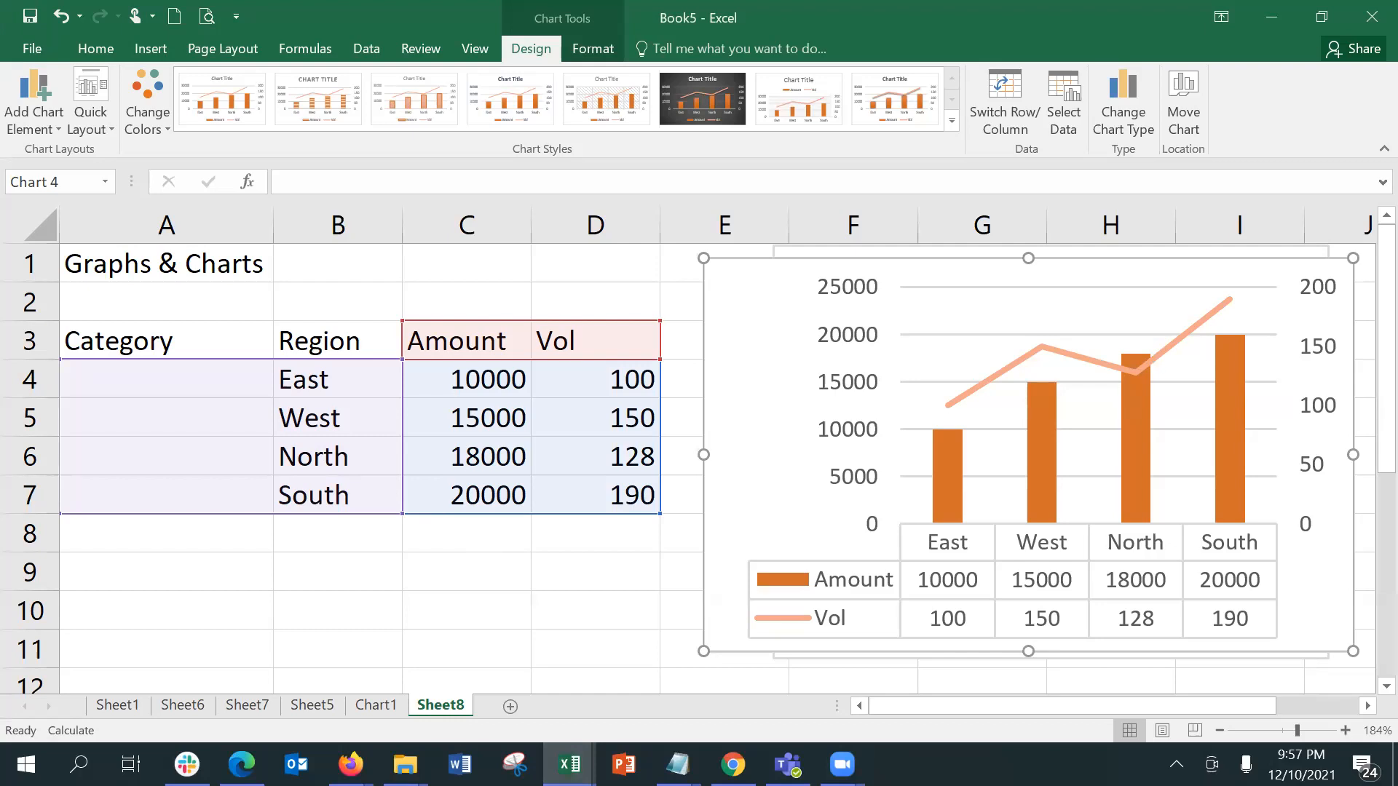
Step: Switch to the blank Book6 workbook in Excel and close it
{"action": "mouse_move", "coordinate": [569, 764]}
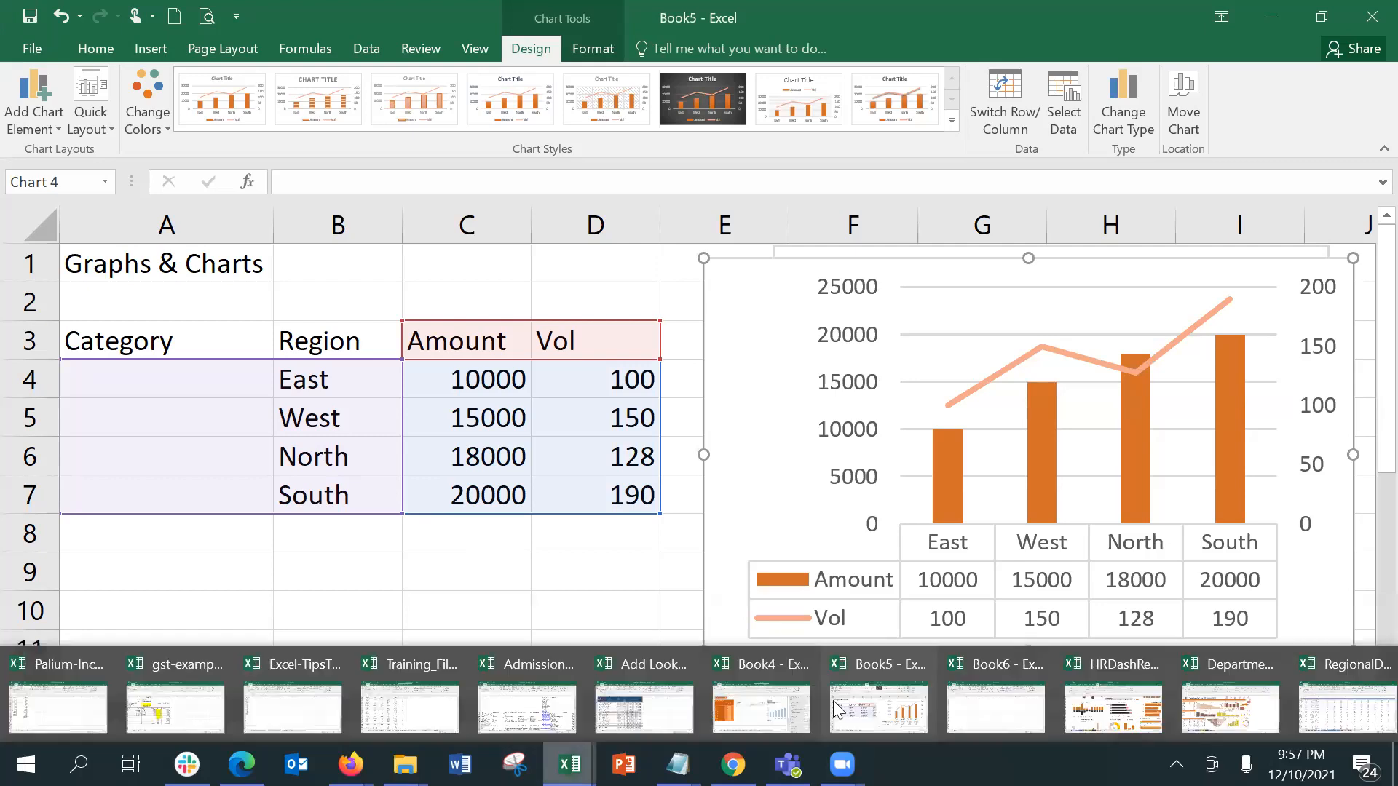
{"action": "left_click", "coordinate": [962, 715]}
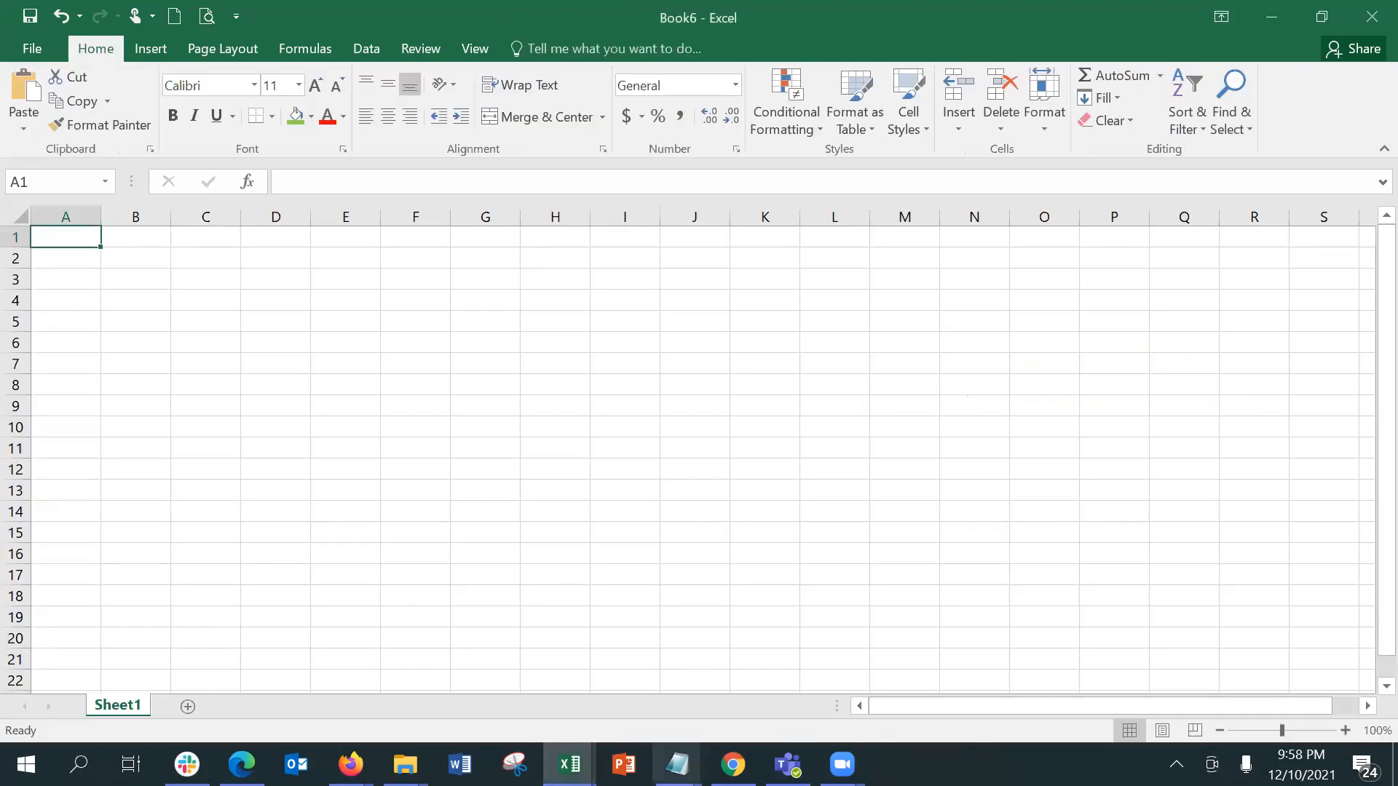
{"action": "left_click", "coordinate": [1369, 10]}
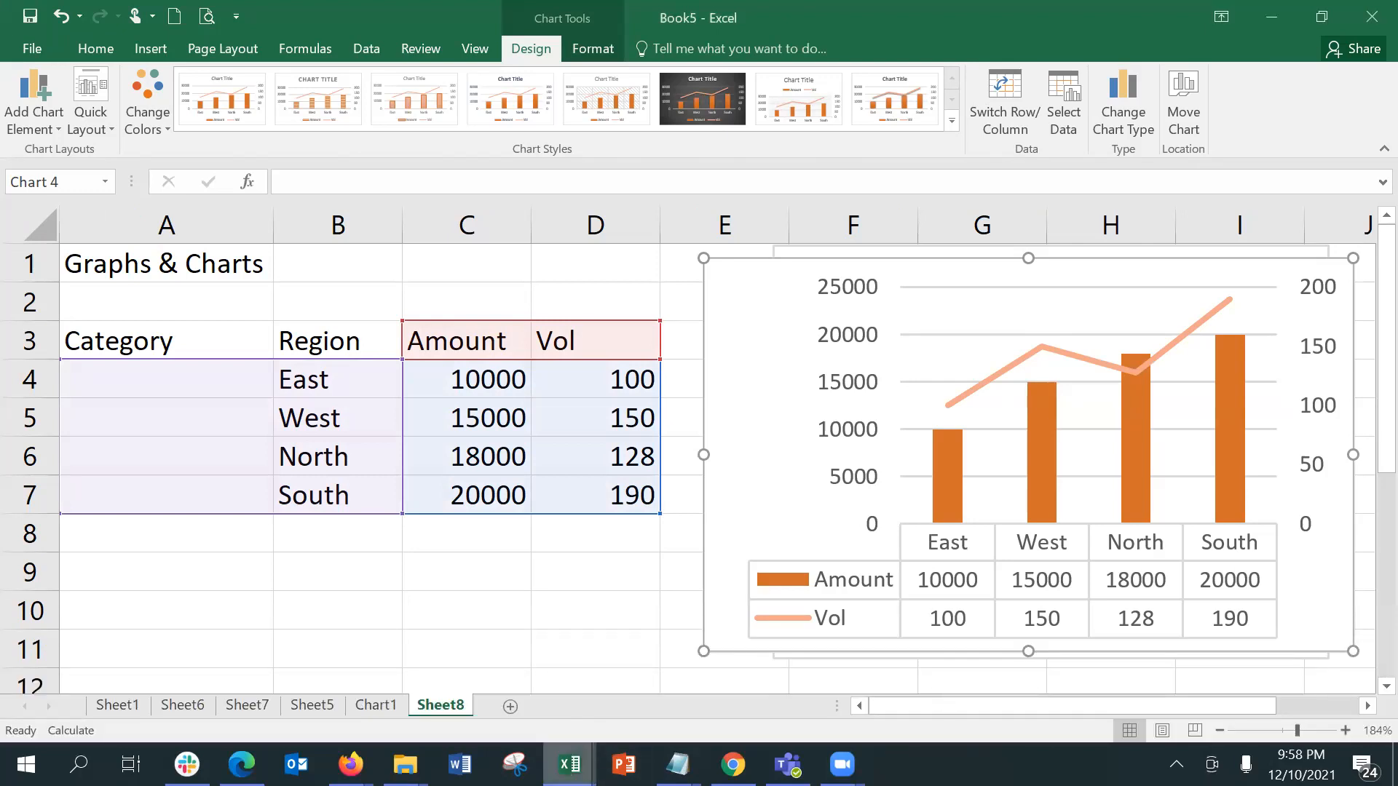
Step: Switch to Book4's Dashboard sheet and enlarge the Branch slicer to about 0.74" high
{"action": "mouse_move", "coordinate": [571, 764]}
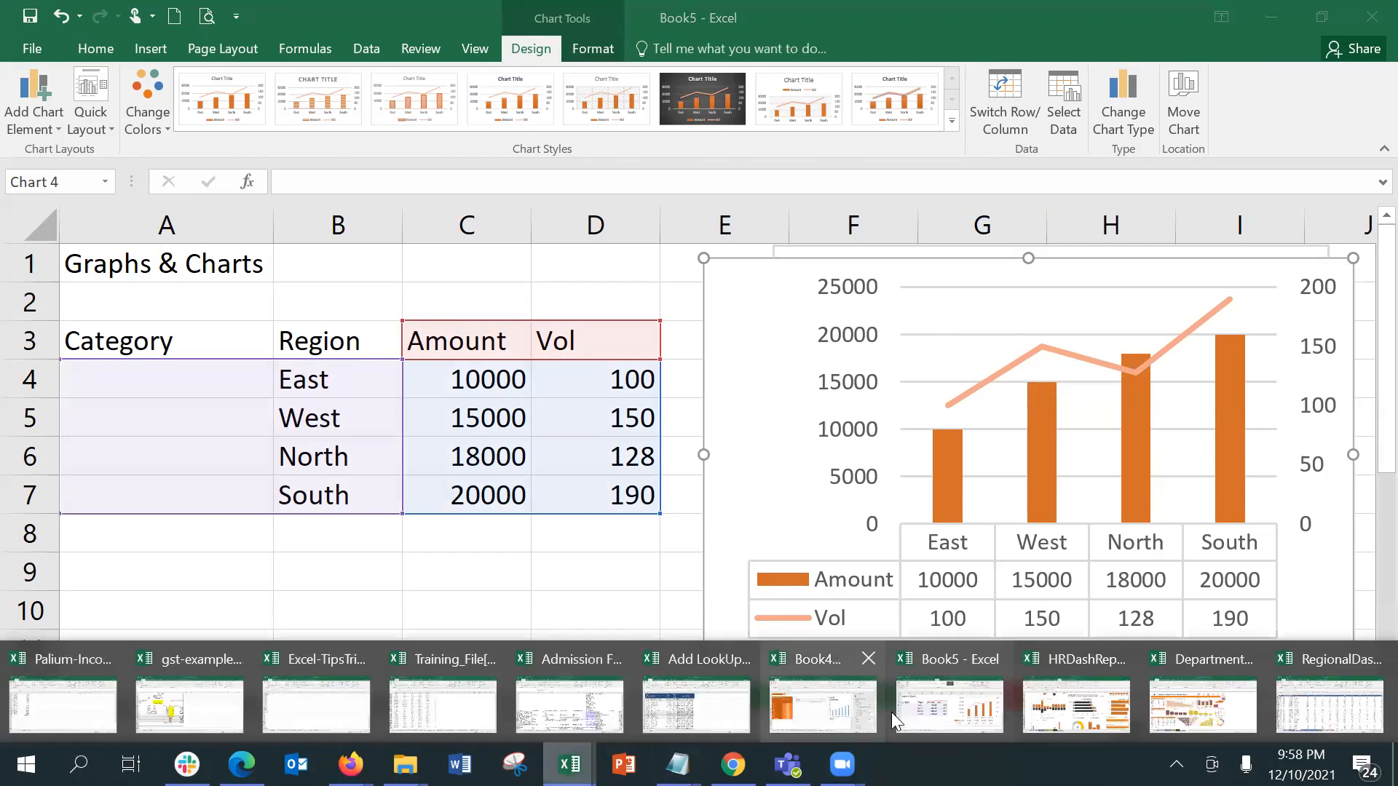
{"action": "left_click", "coordinate": [883, 710]}
{"action": "left_click", "coordinate": [573, 547]}
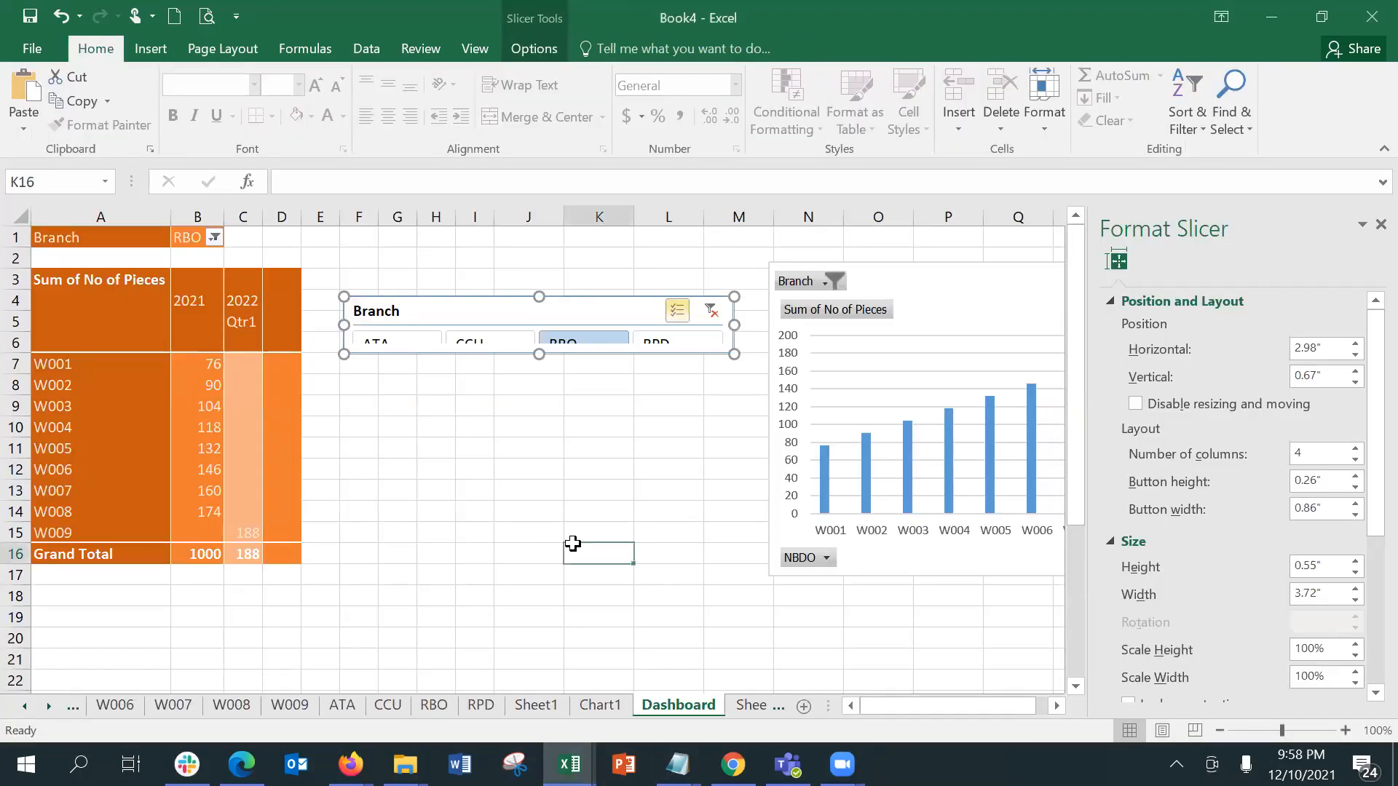
{"action": "left_click", "coordinate": [526, 353]}
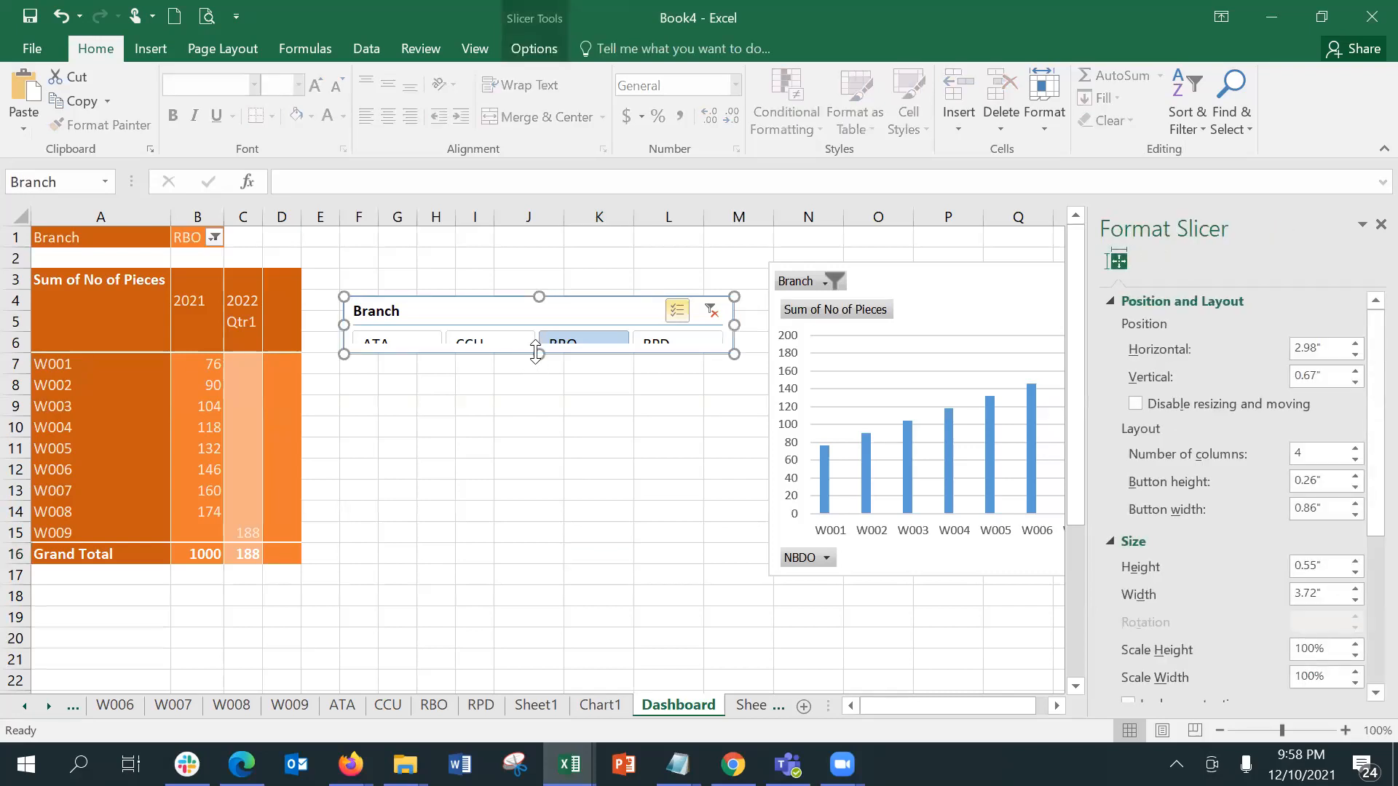
{"action": "left_click_drag", "start_coordinate": [540, 368], "coordinate": [540, 374]}
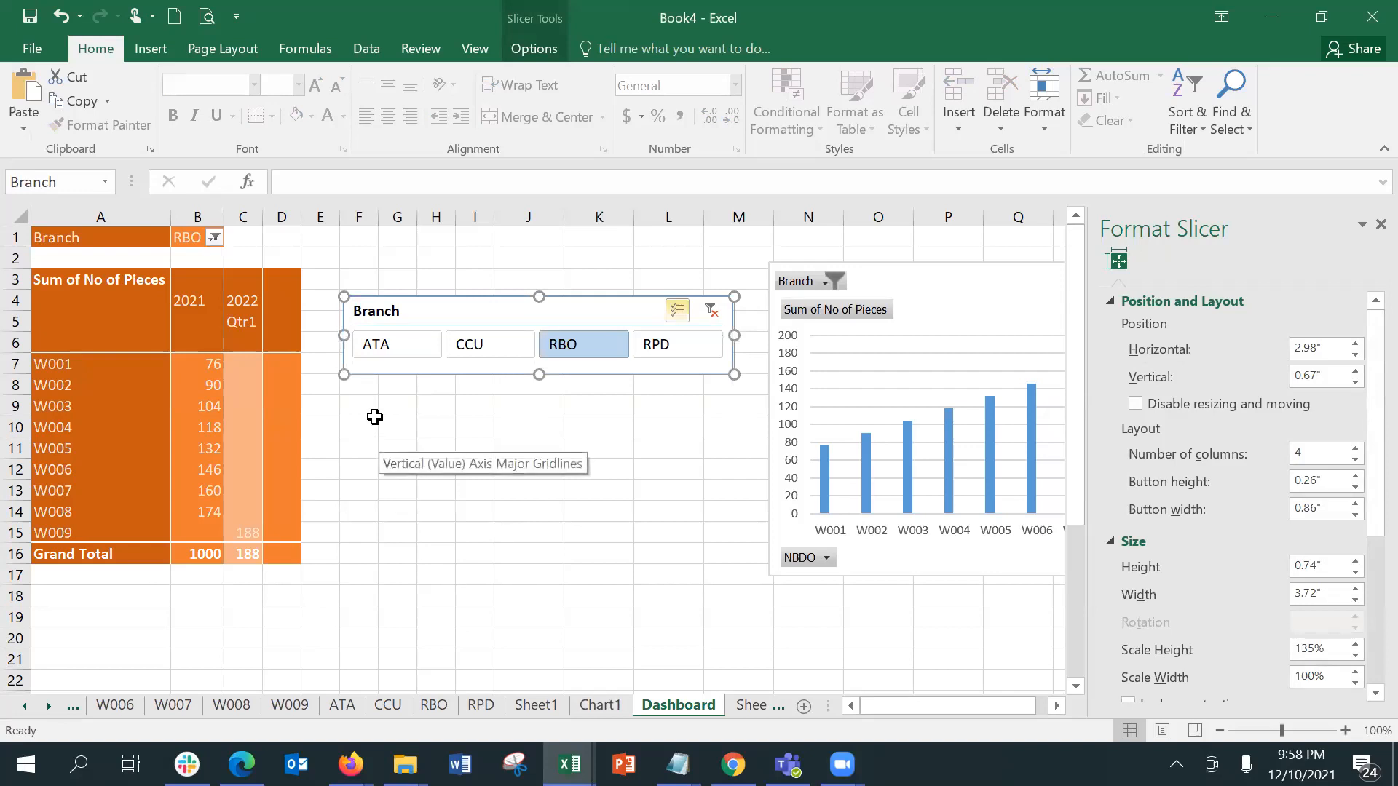
Step: Enter the label Chart1 in cell K9 below the Branch slicer
{"action": "left_click", "coordinate": [585, 412]}
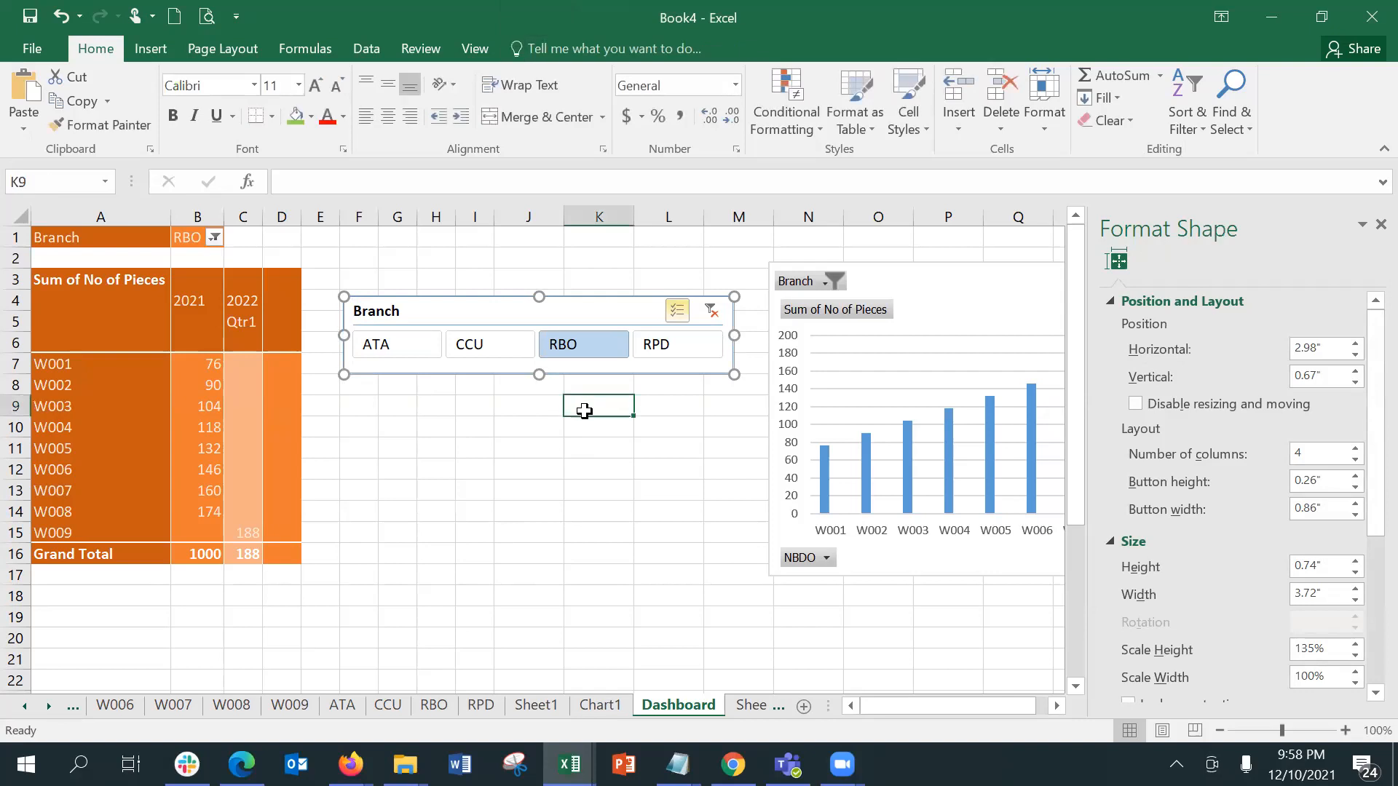
{"action": "type", "text": "Chart"}
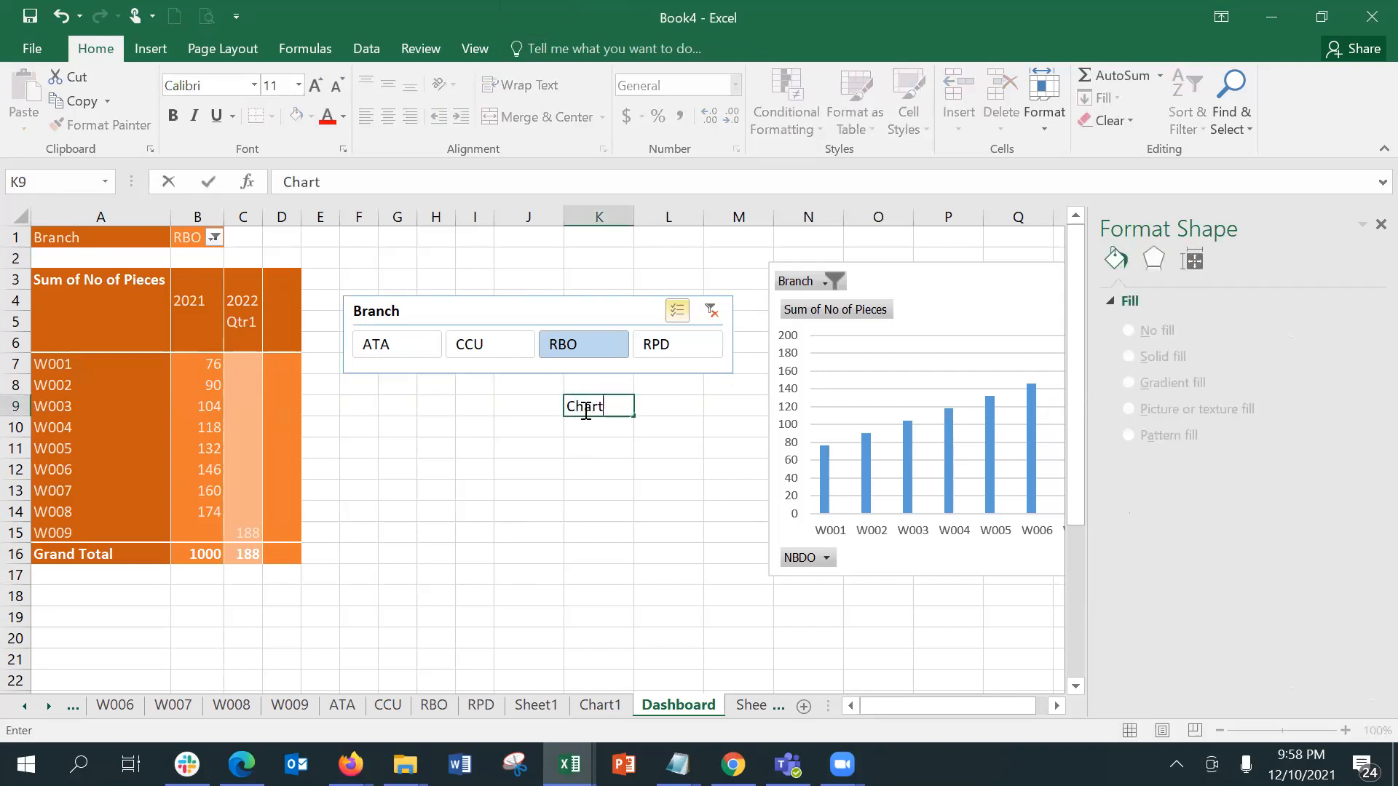
{"action": "type", "text": "1"}
{"action": "key", "text": "Return"}
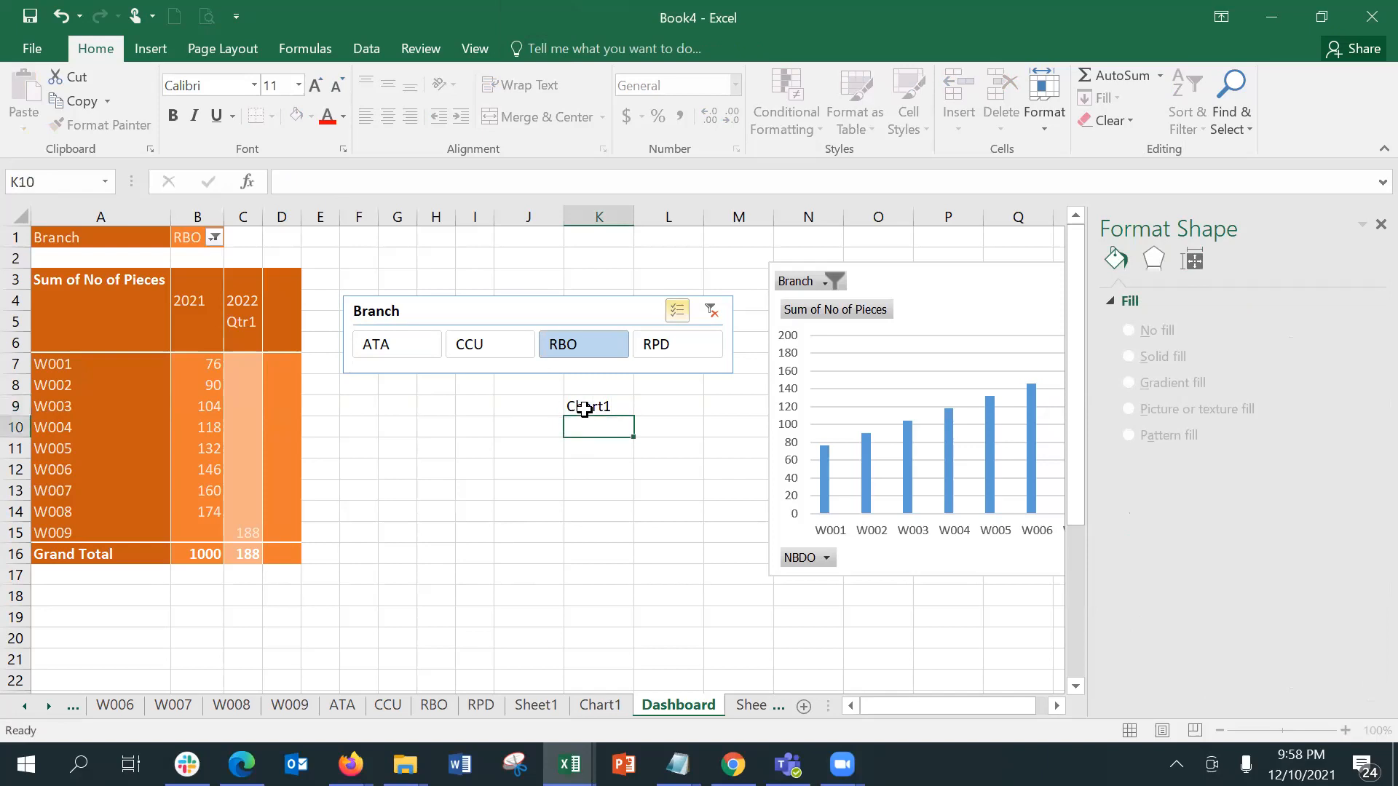
Step: Hyperlink the Chart1 label in K9 to cell A1 of Sheet1 in this document and follow the link
{"action": "left_click", "coordinate": [595, 405]}
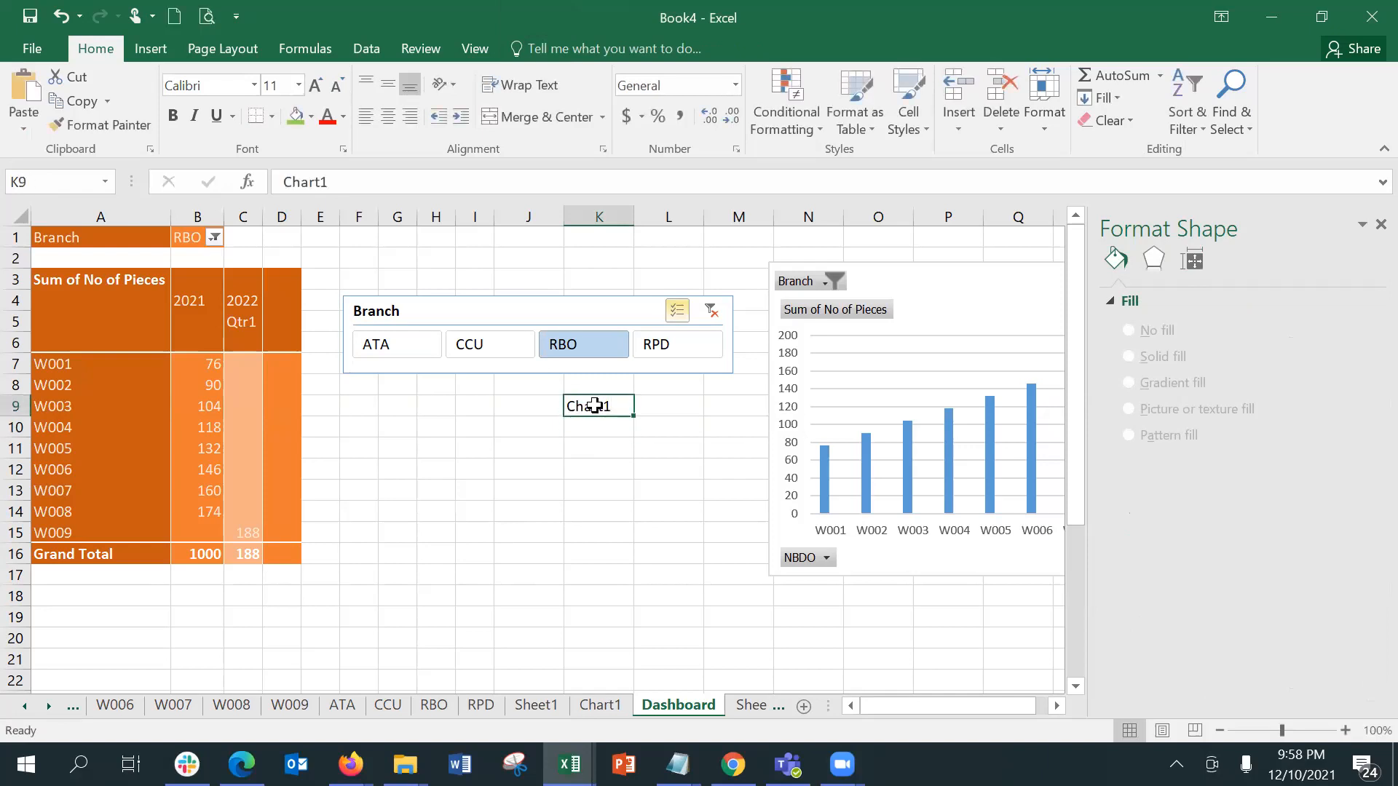
{"action": "left_click", "coordinate": [161, 48]}
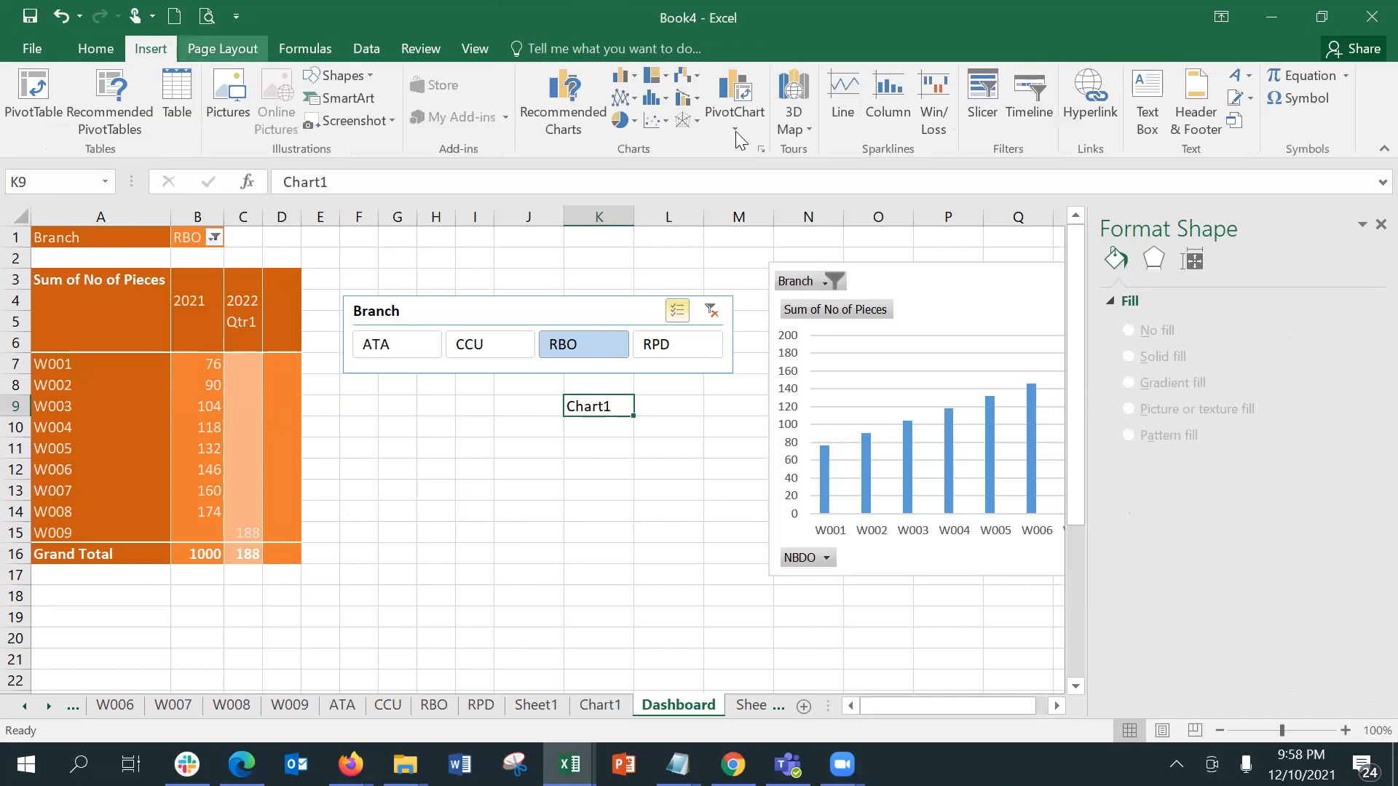
{"action": "left_click", "coordinate": [1099, 115]}
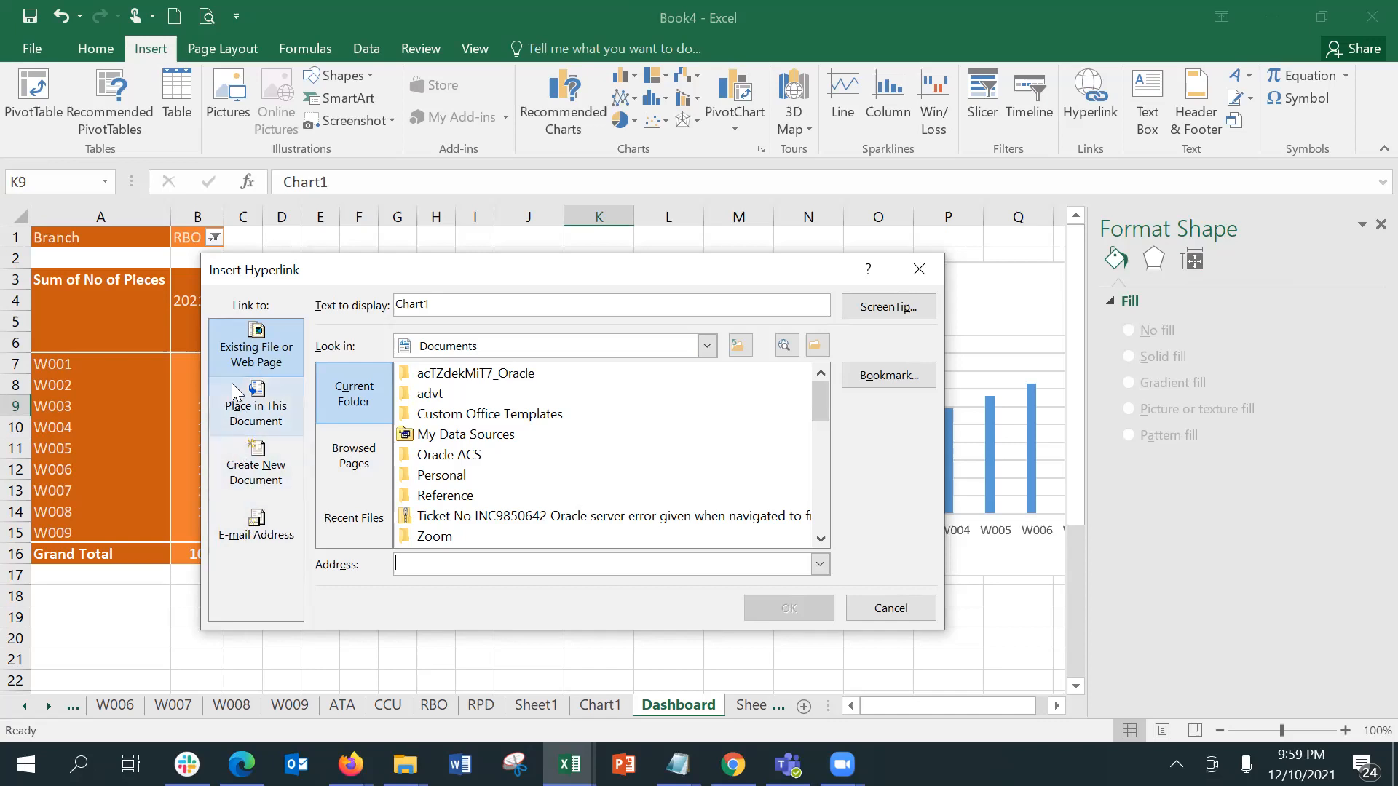
{"action": "left_click", "coordinate": [249, 421]}
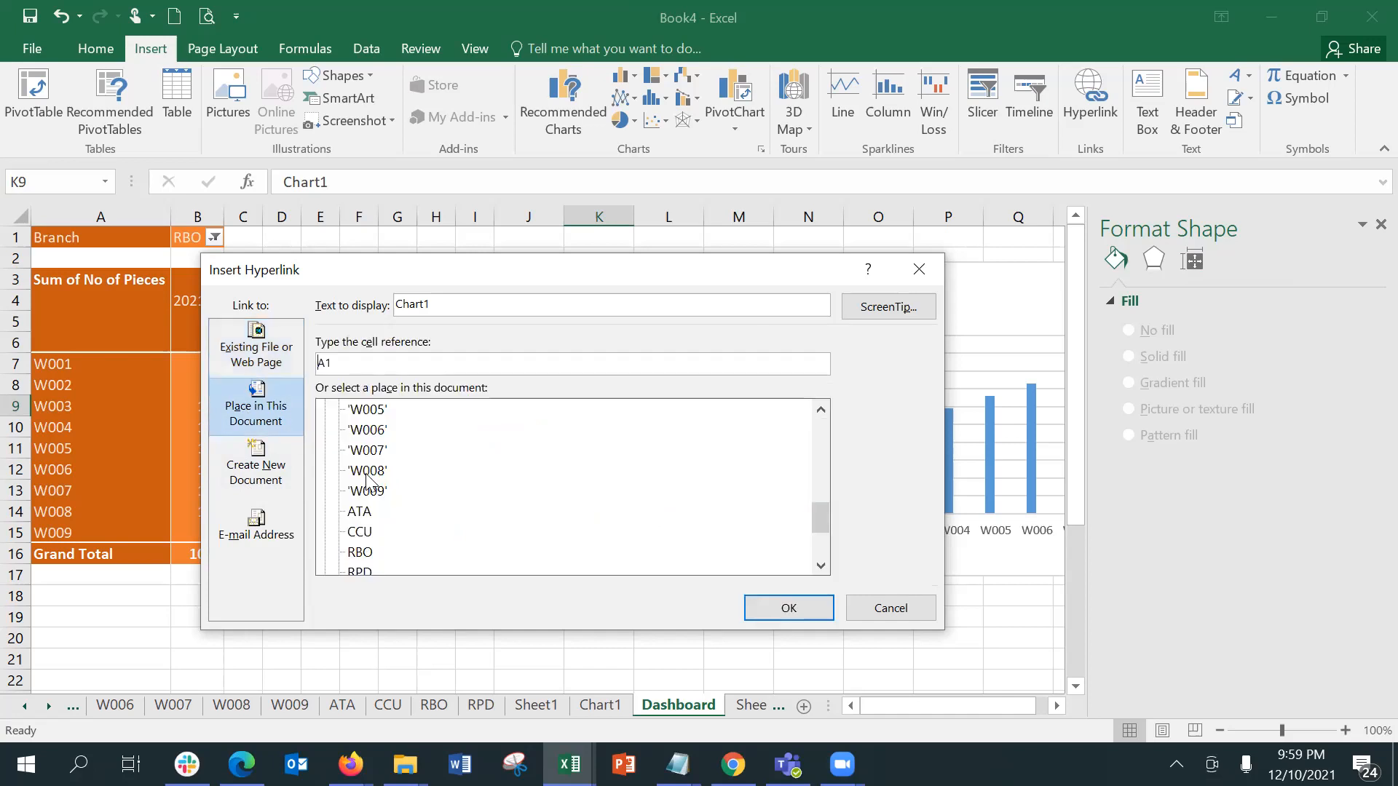
{"action": "left_click_drag", "start_coordinate": [822, 517], "coordinate": [825, 545]}
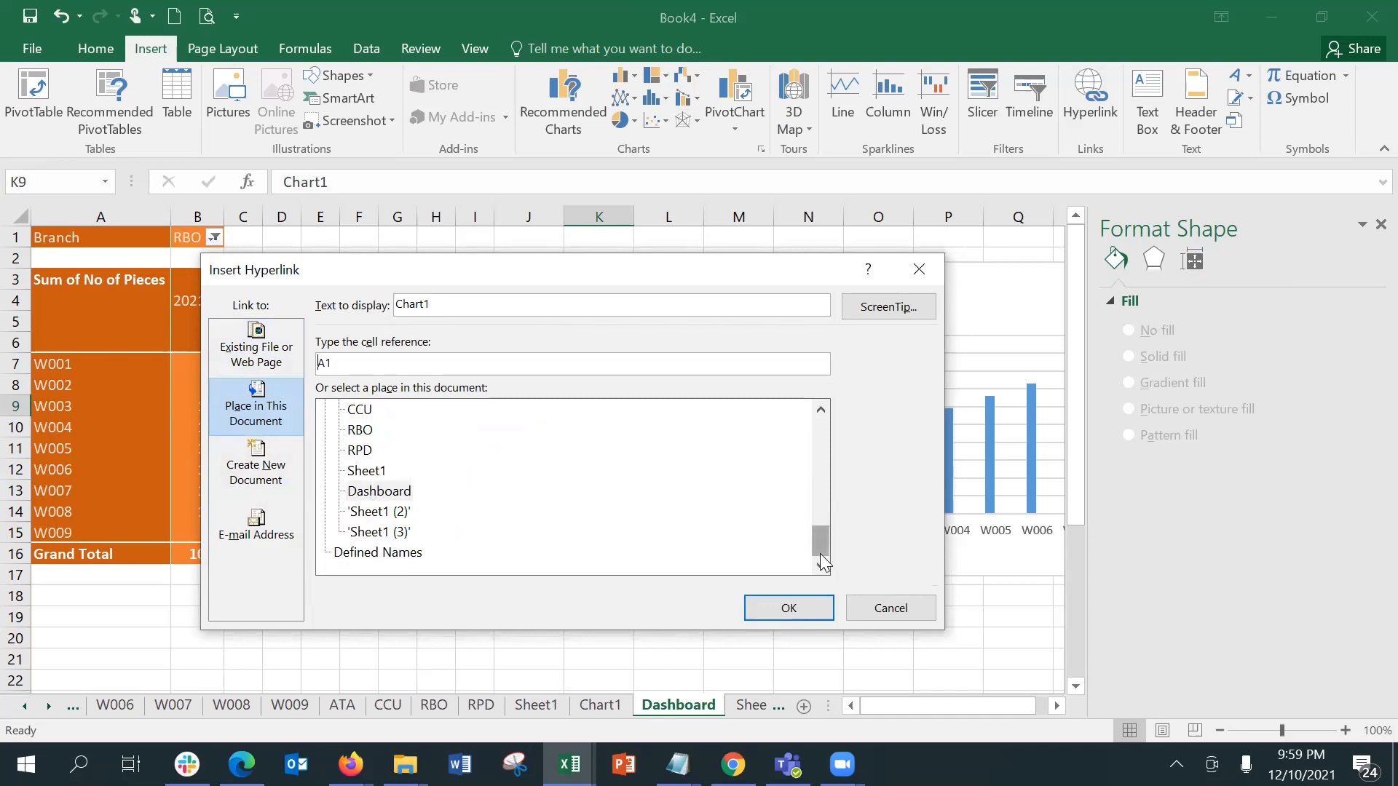
{"action": "mouse_move", "coordinate": [820, 552]}
{"action": "left_mouse_down"}
{"action": "mouse_move", "coordinate": [821, 530]}
{"action": "mouse_move", "coordinate": [822, 575]}
{"action": "mouse_move", "coordinate": [801, 430]}
{"action": "mouse_move", "coordinate": [810, 551]}
{"action": "mouse_move", "coordinate": [797, 567]}
{"action": "left_mouse_up"}
{"action": "left_click", "coordinate": [366, 470]}
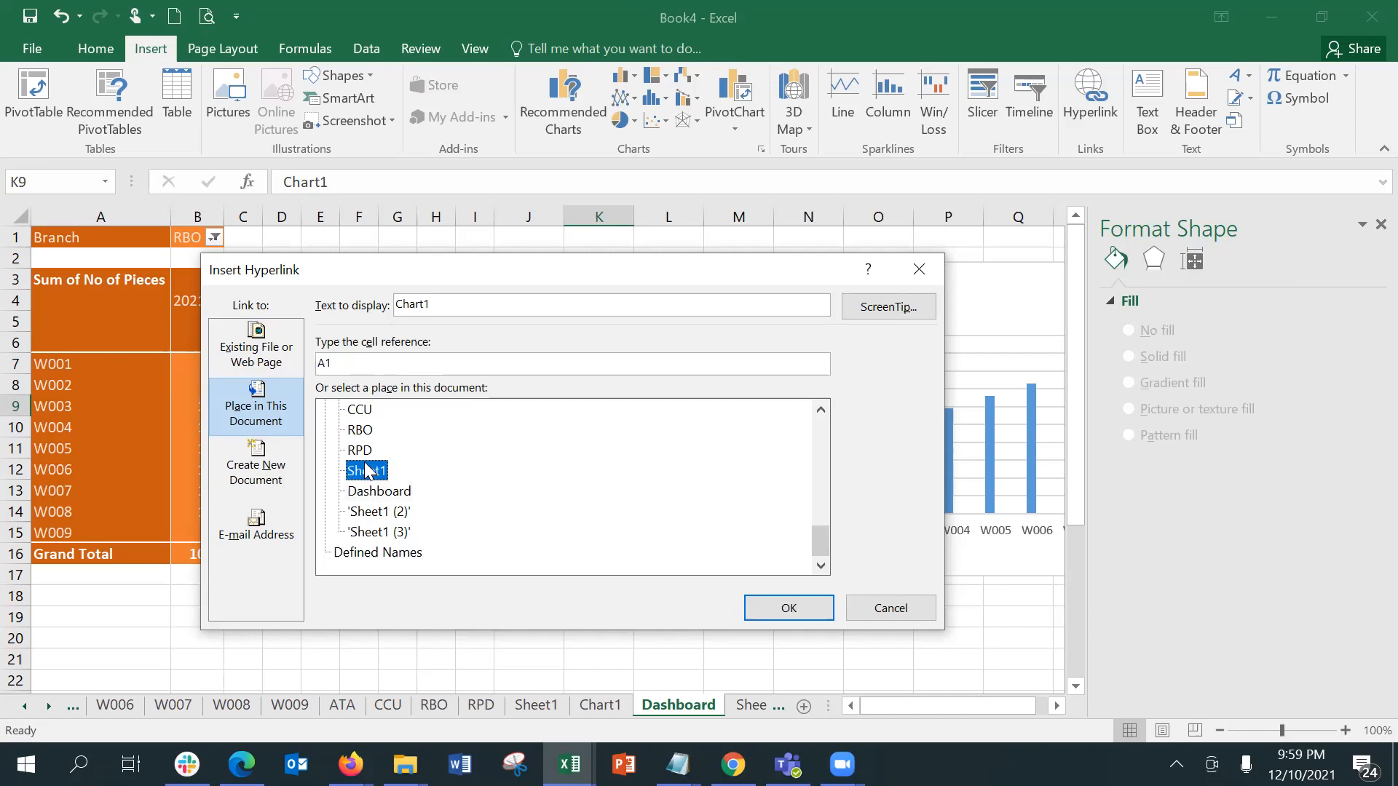
{"action": "left_click", "coordinate": [776, 604]}
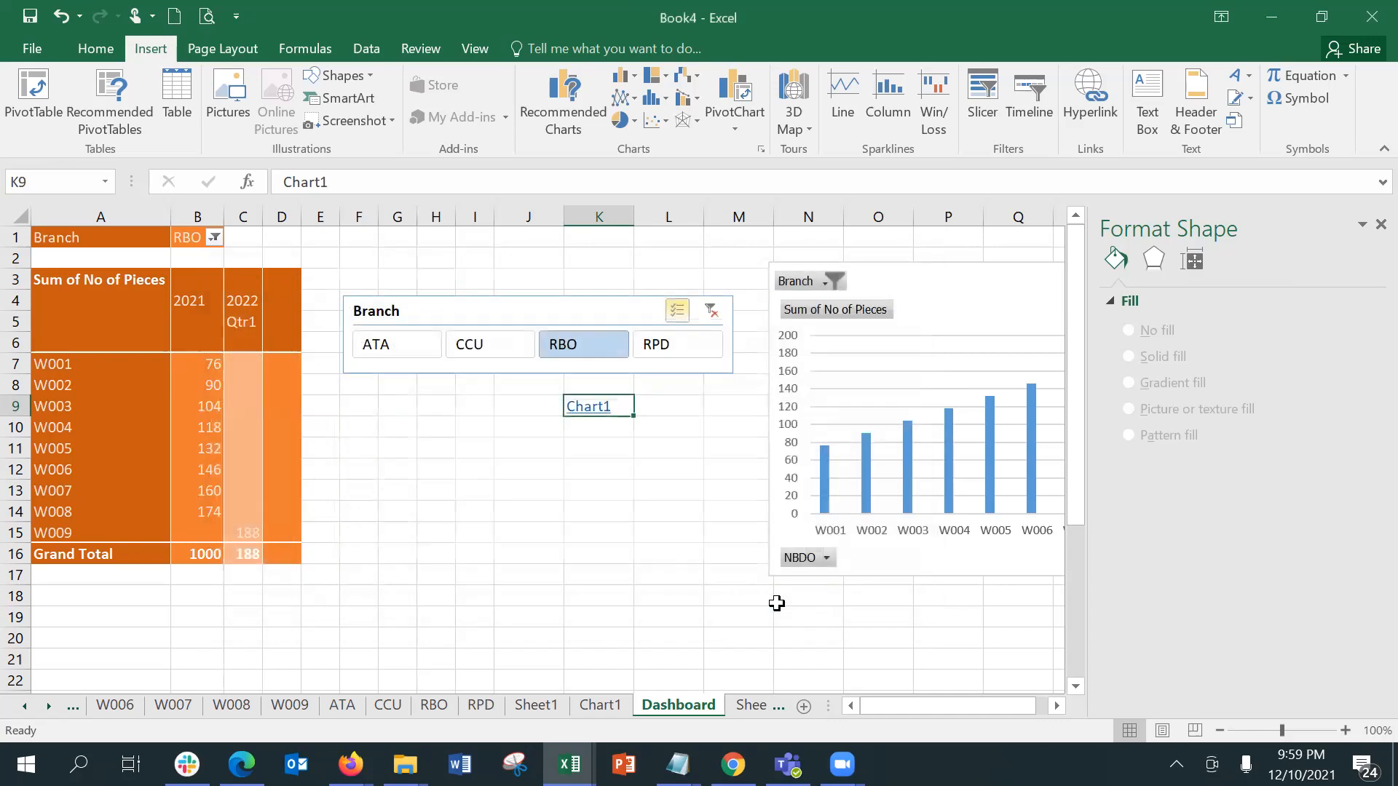
{"action": "left_click", "coordinate": [581, 404]}
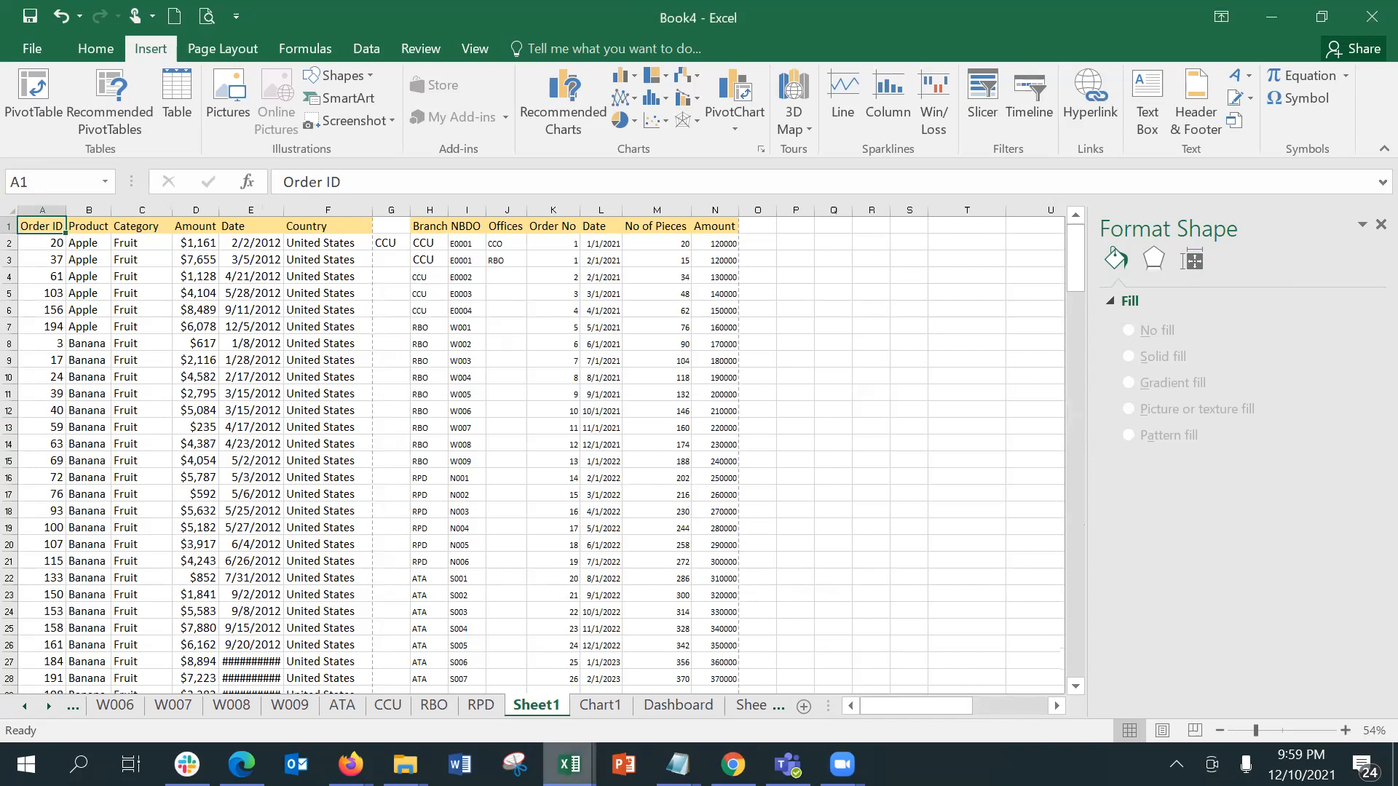
Step: Switch to the Training_File[EXERCISES] (5) workbook and try the Back link in A1 of the Employee Data sheet
{"action": "mouse_move", "coordinate": [568, 764]}
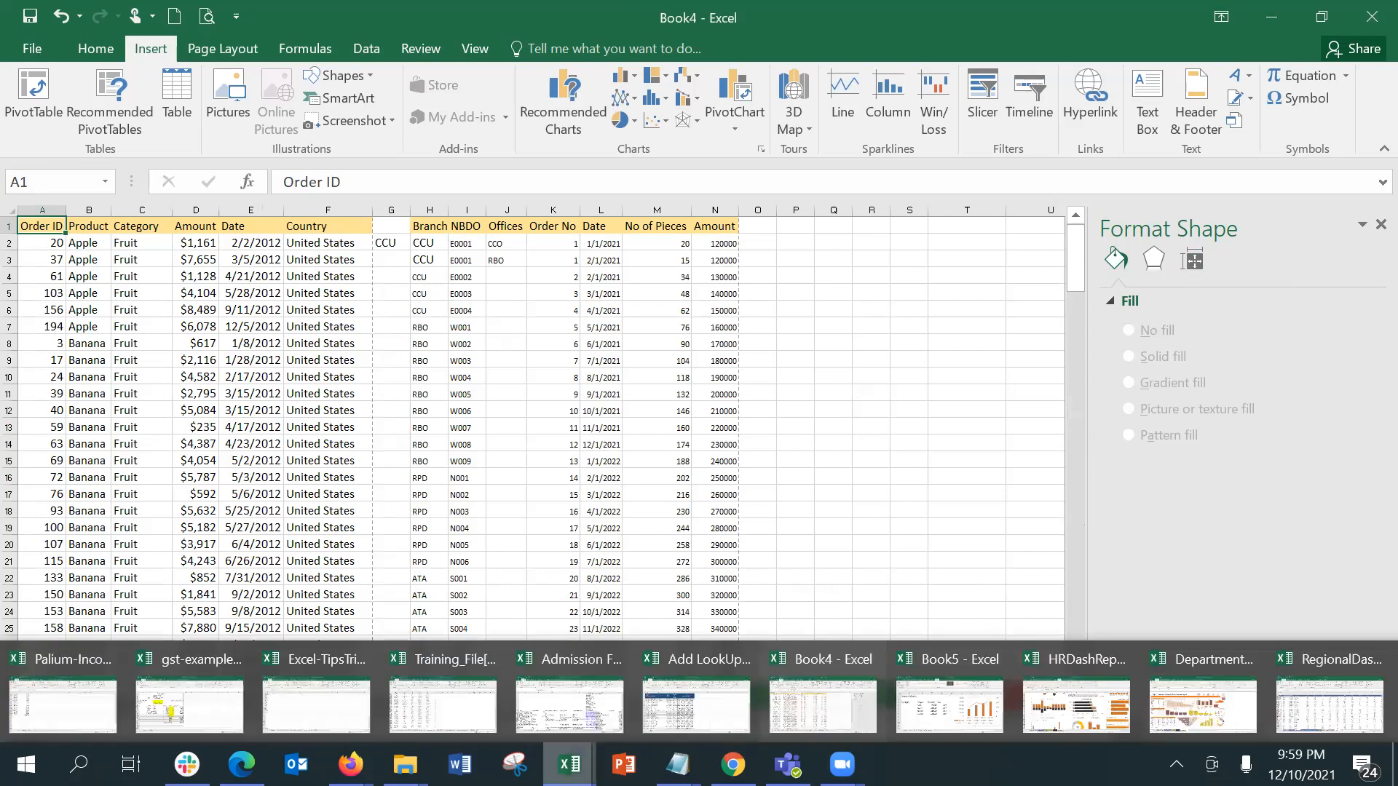
{"action": "left_click", "coordinate": [415, 667]}
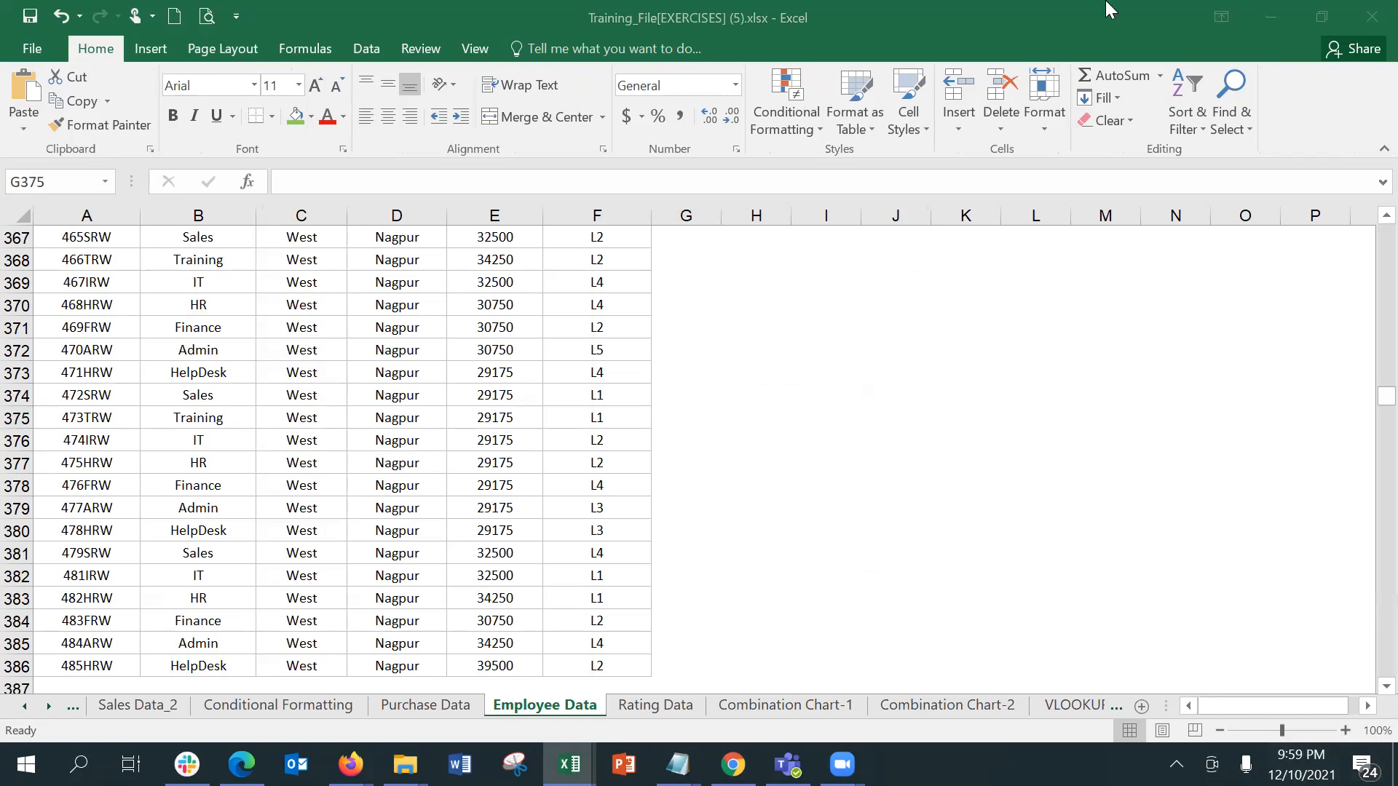
{"action": "left_click", "coordinate": [1363, 235]}
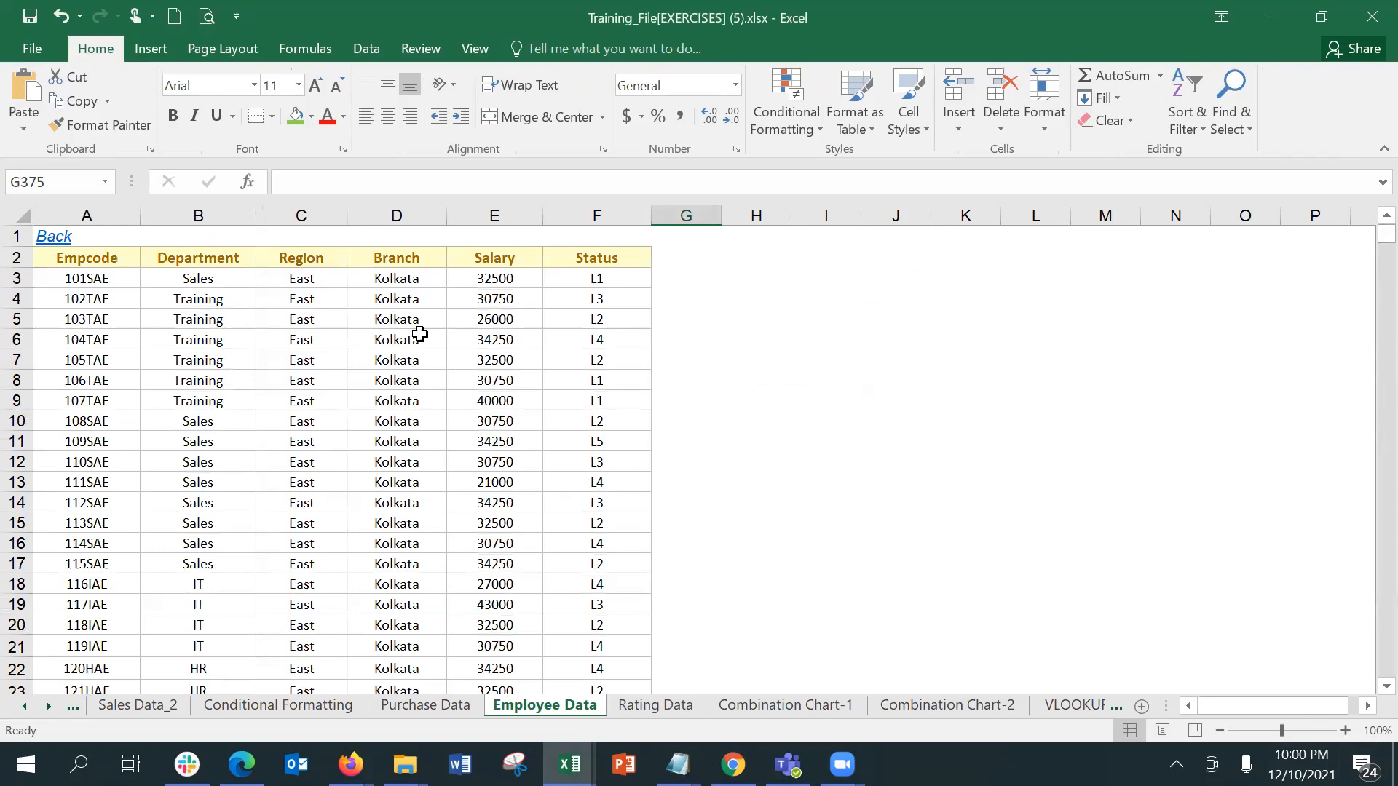
{"action": "left_click", "coordinate": [53, 240]}
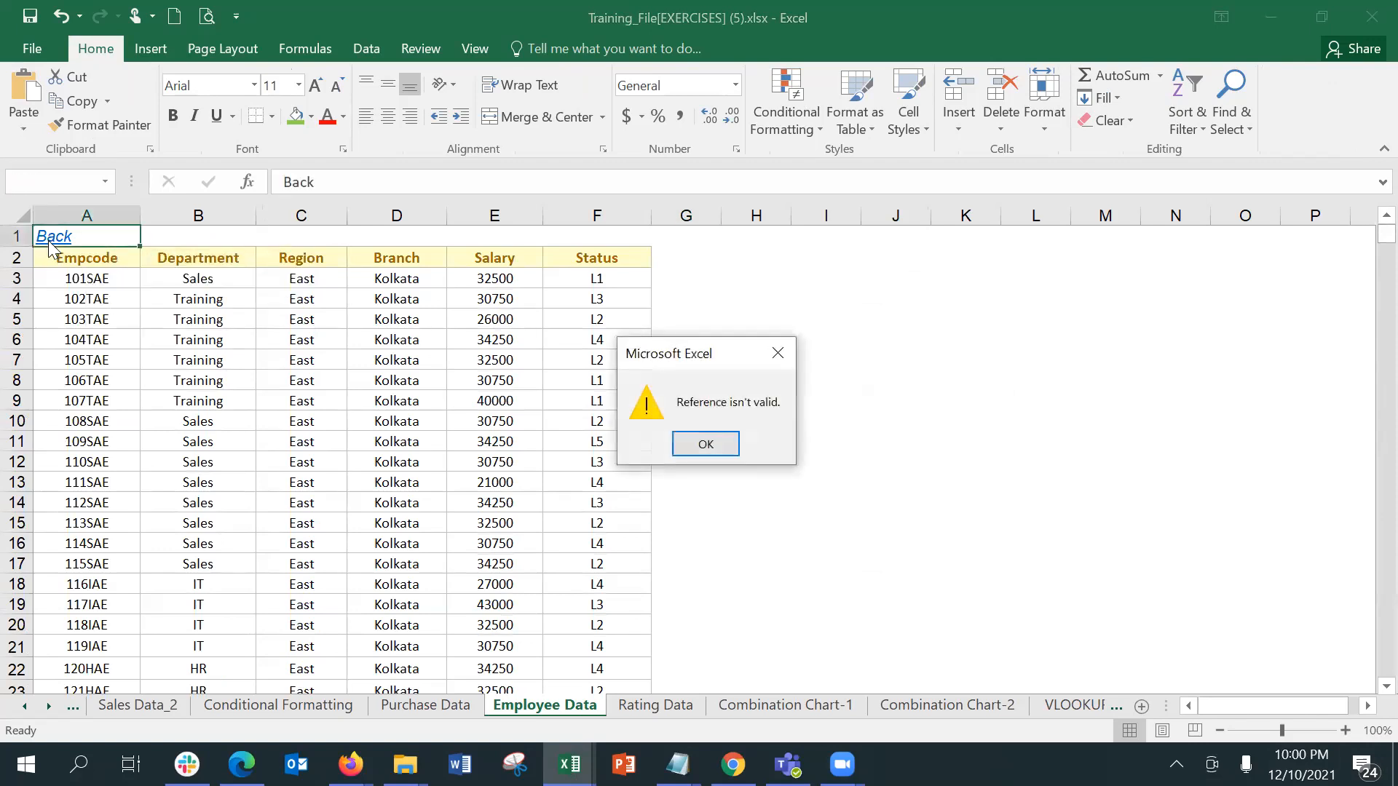
{"action": "left_click", "coordinate": [703, 446]}
{"action": "left_click", "coordinate": [706, 444]}
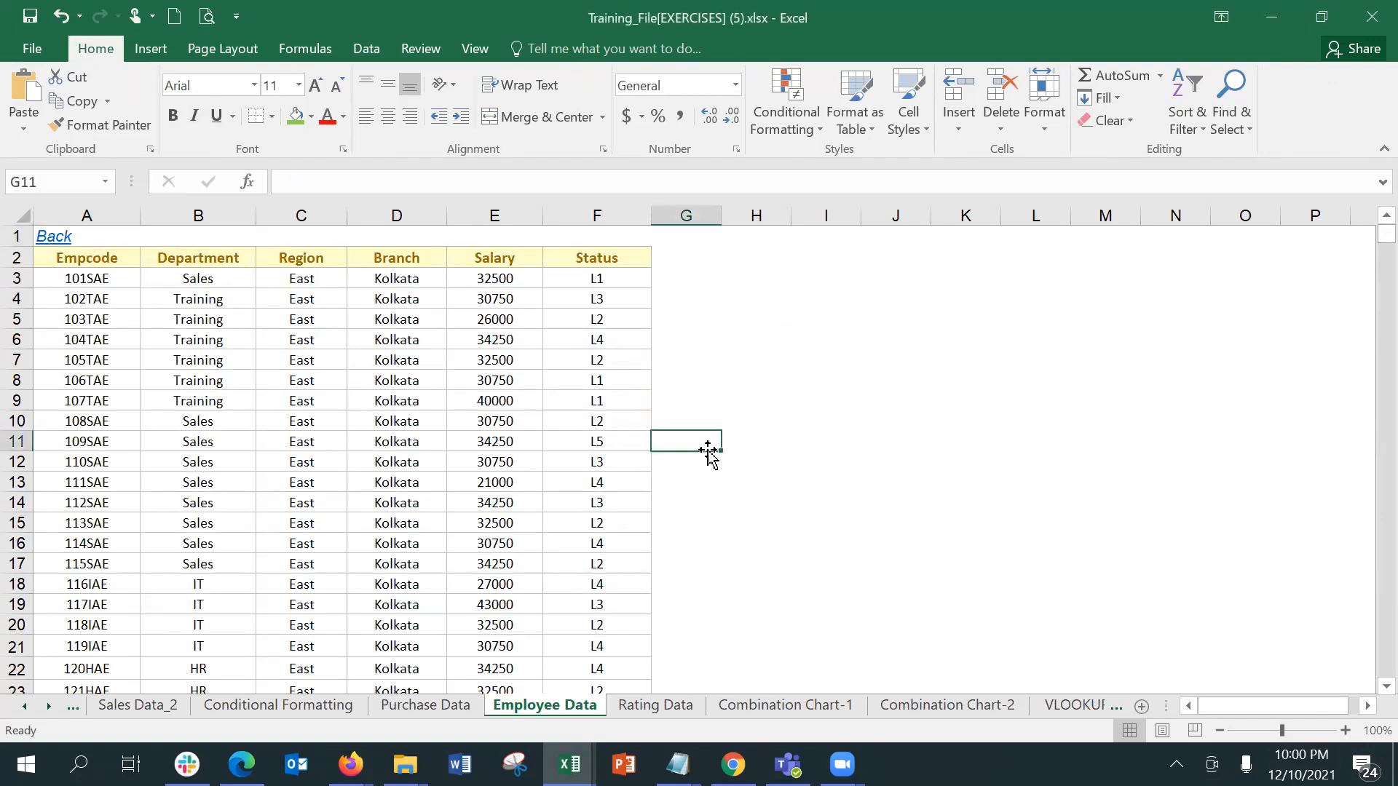
{"action": "left_click", "coordinate": [64, 244]}
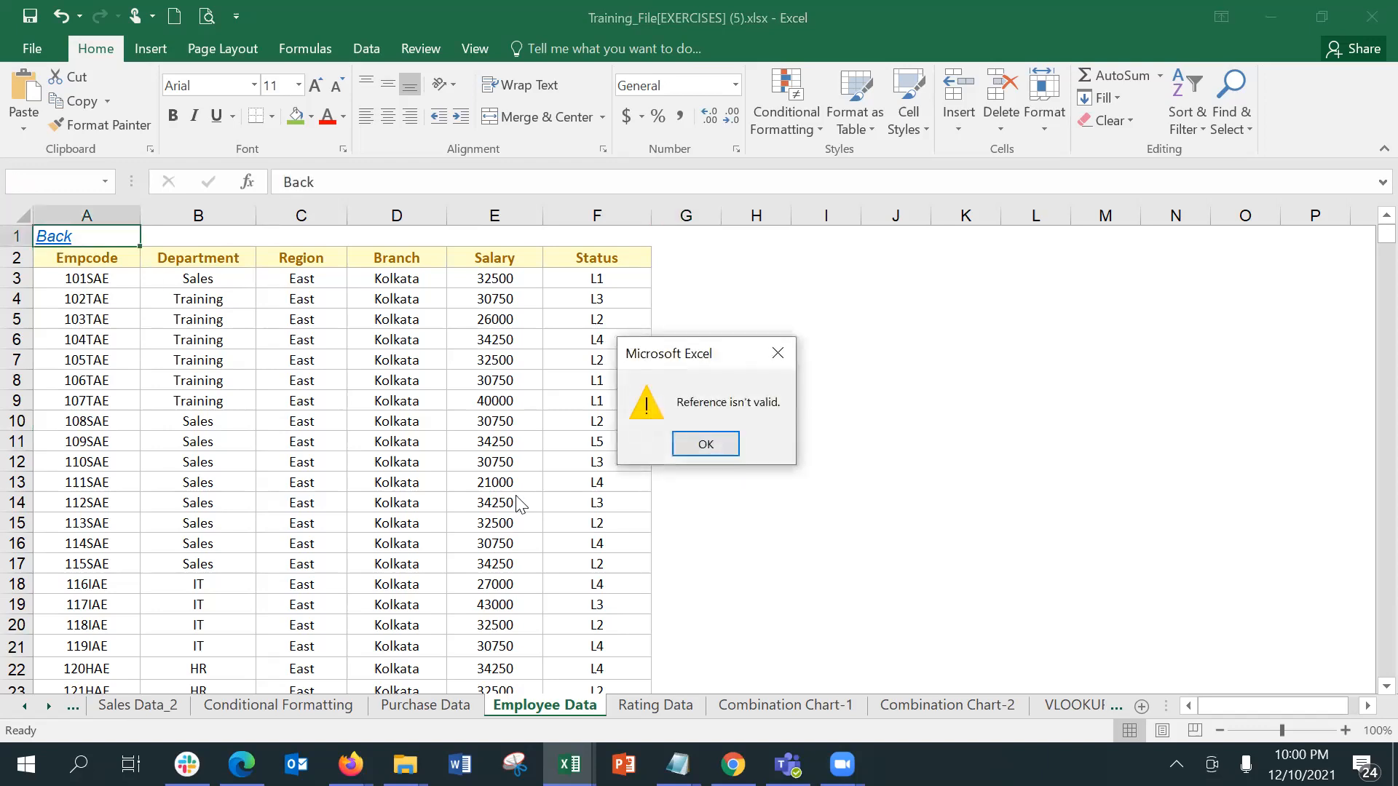
{"action": "left_click", "coordinate": [704, 444]}
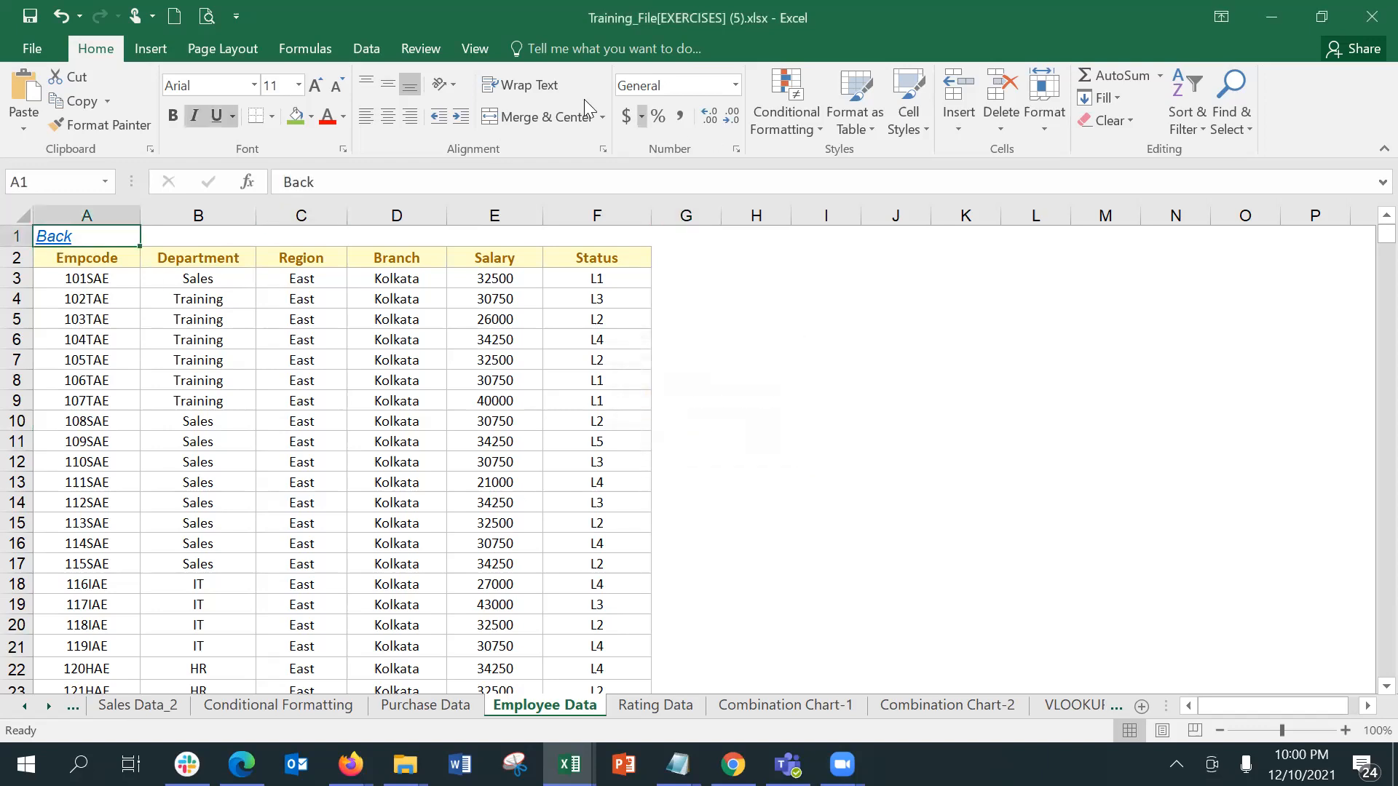
Step: Redirect the Back hyperlink in A1 to cell A1 of the Summary Sheet and follow it
{"action": "left_click", "coordinate": [149, 51]}
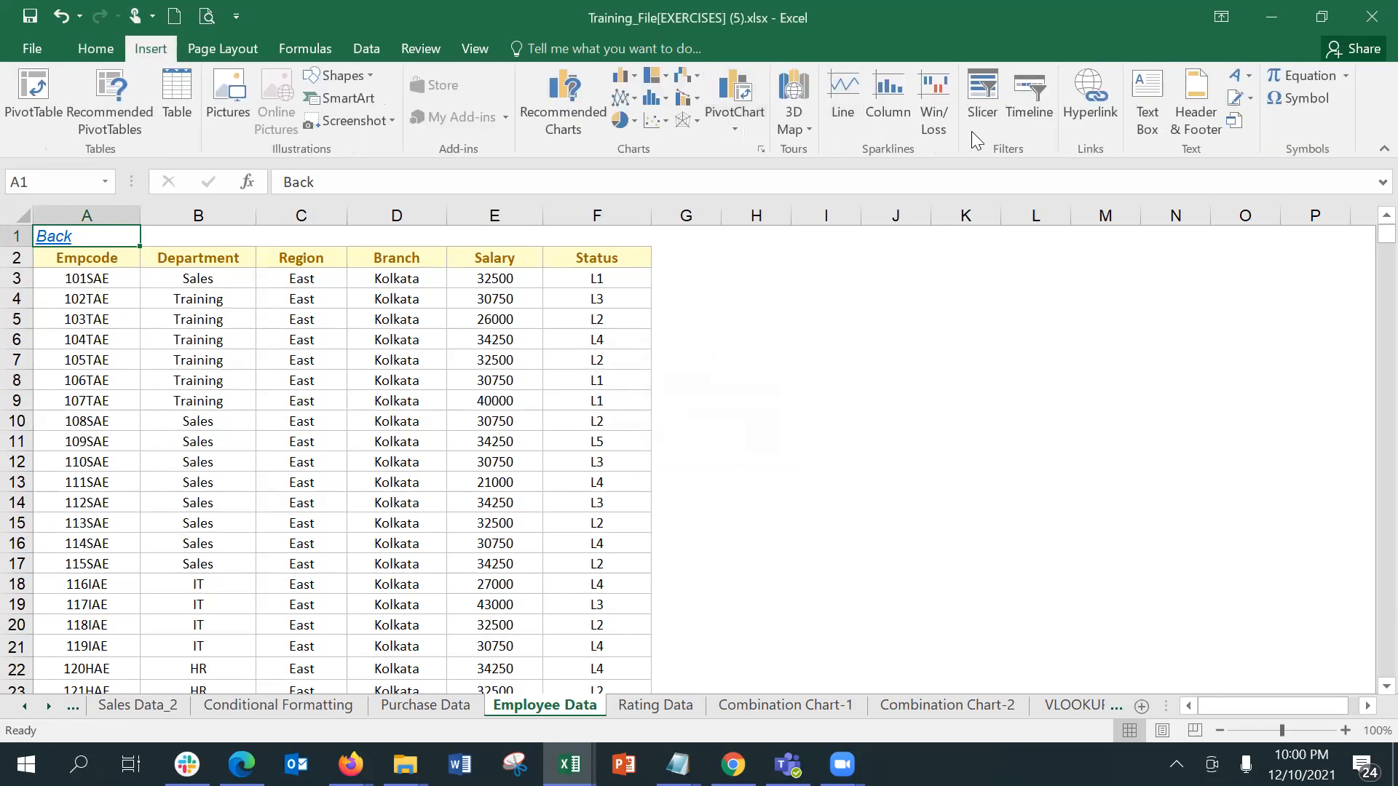
{"action": "left_click", "coordinate": [1089, 124]}
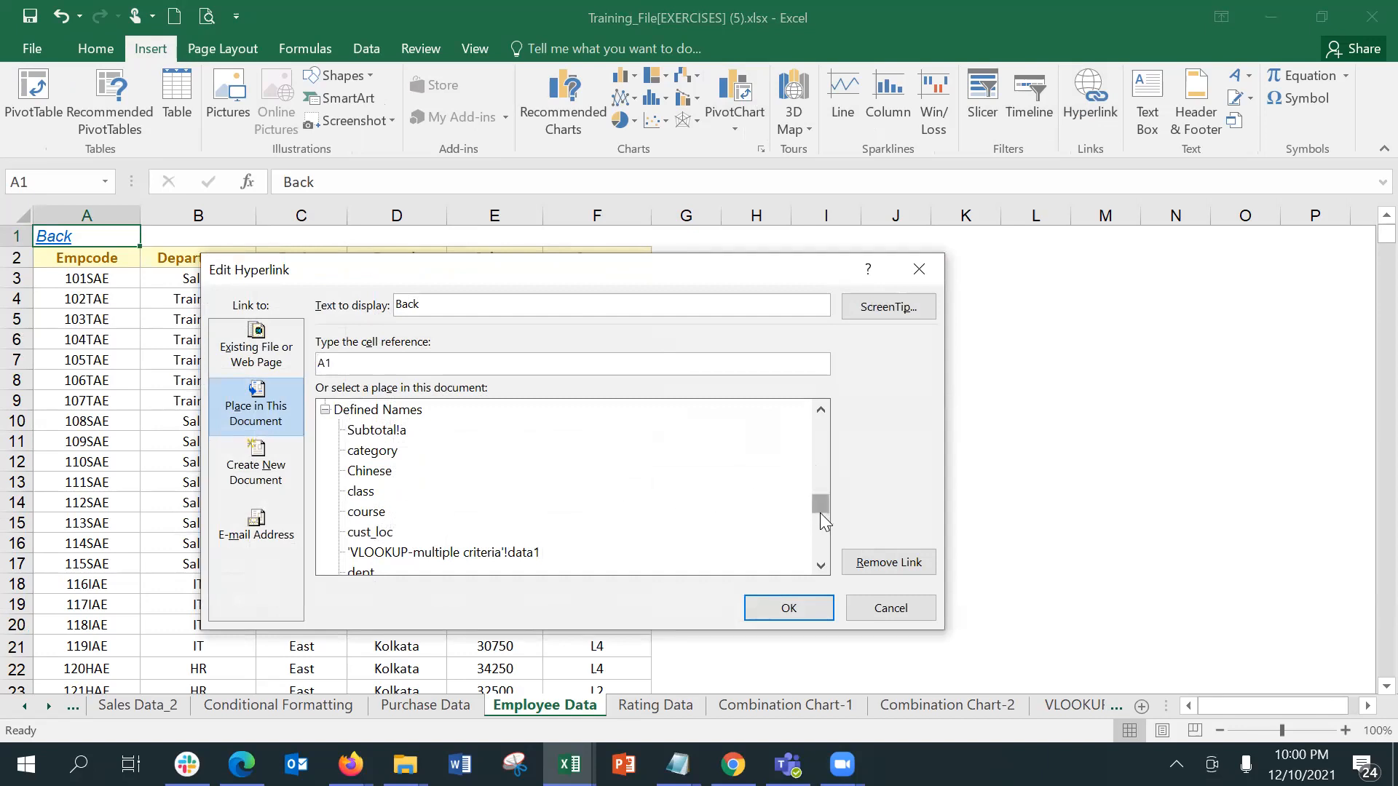
{"action": "left_click_drag", "start_coordinate": [820, 513], "coordinate": [804, 398]}
{"action": "left_click", "coordinate": [396, 430]}
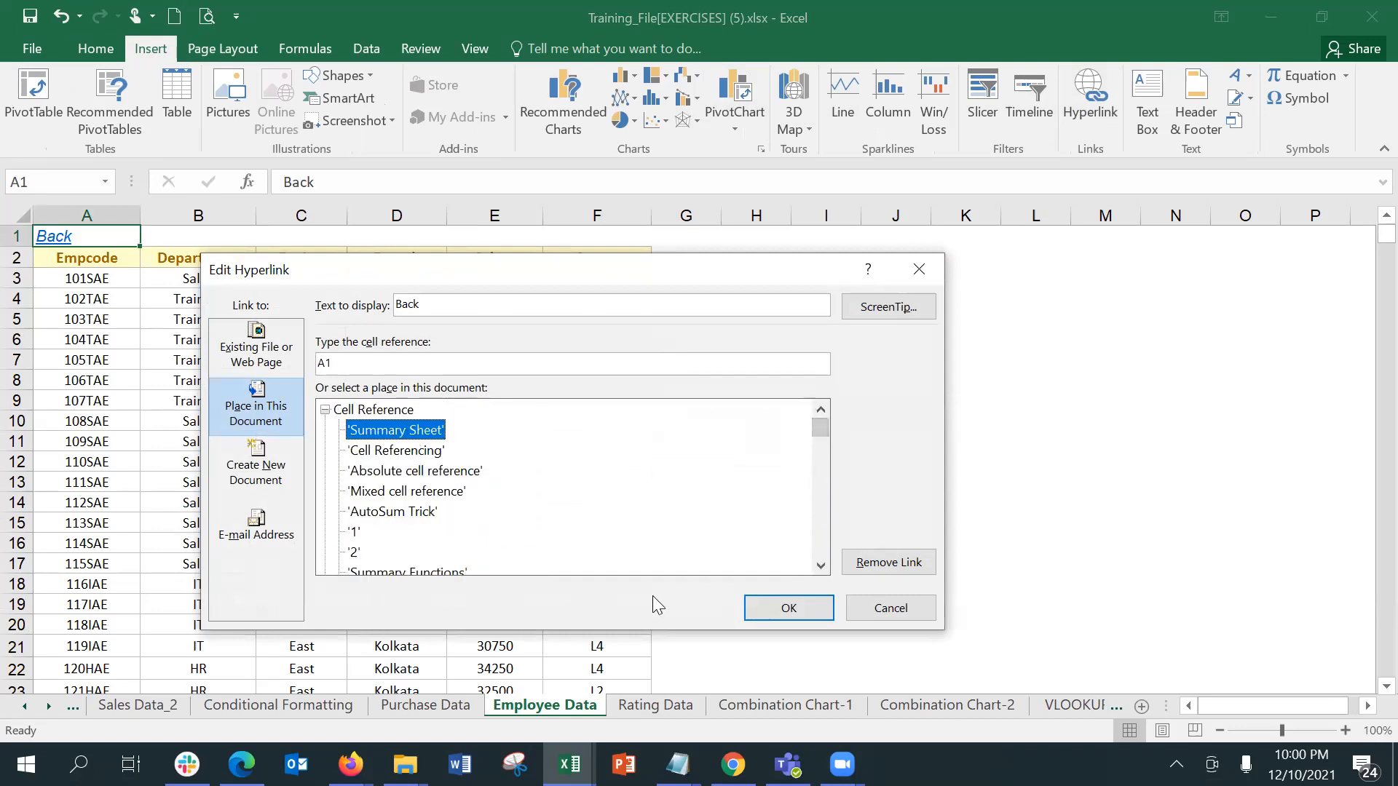
{"action": "left_click", "coordinate": [779, 618]}
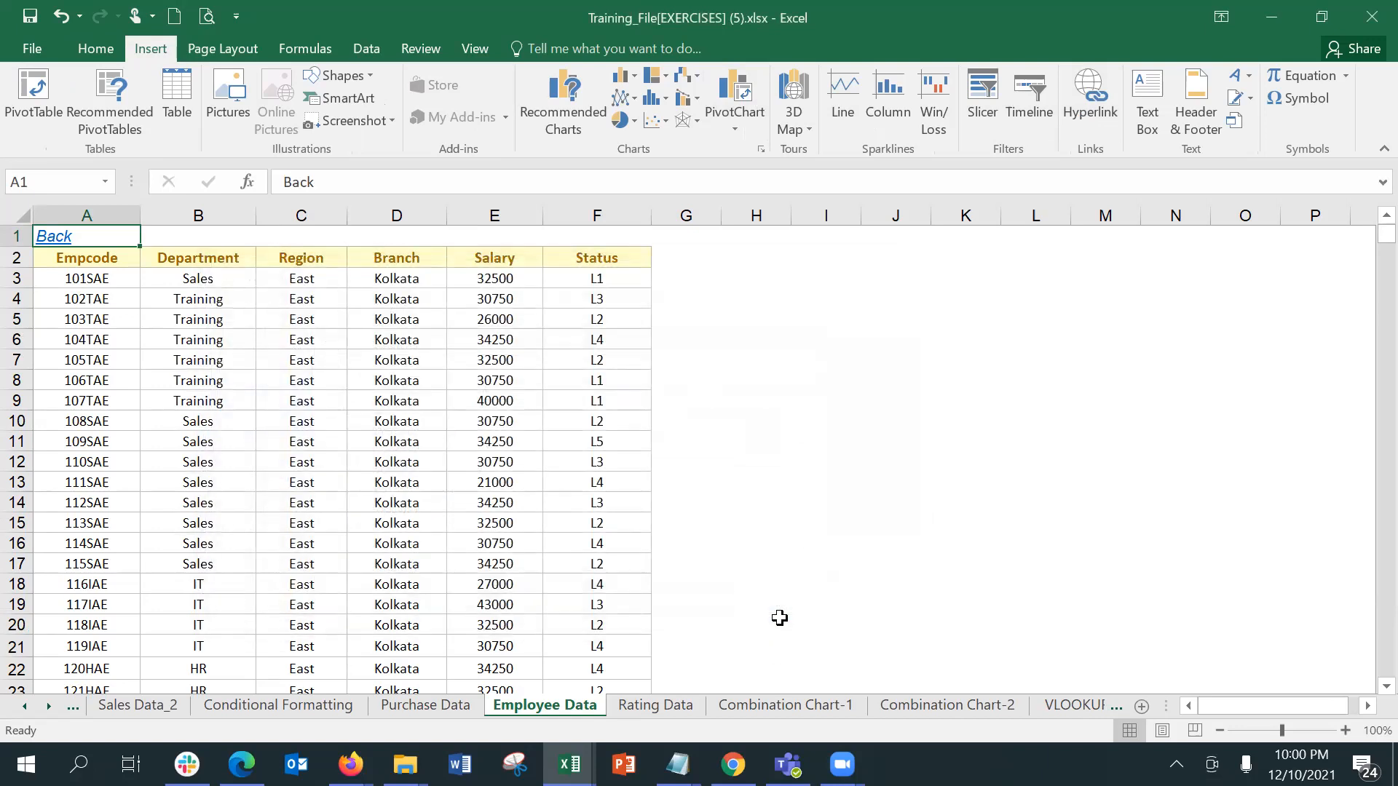
{"action": "left_click", "coordinate": [62, 235]}
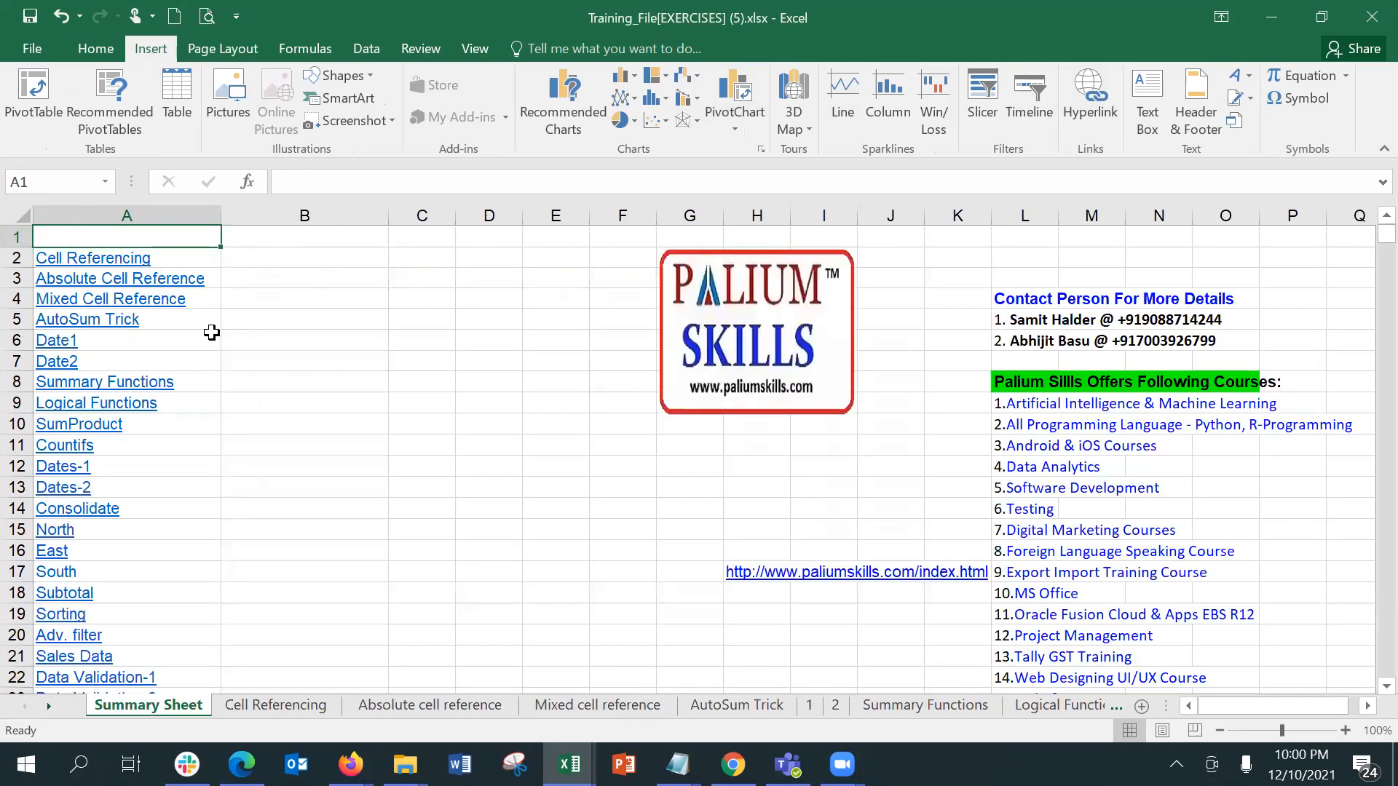
Step: Test the Cell Referencing link in A2, redirect it to cell A1 of the Cell Referencing sheet and follow it
{"action": "left_click", "coordinate": [122, 256]}
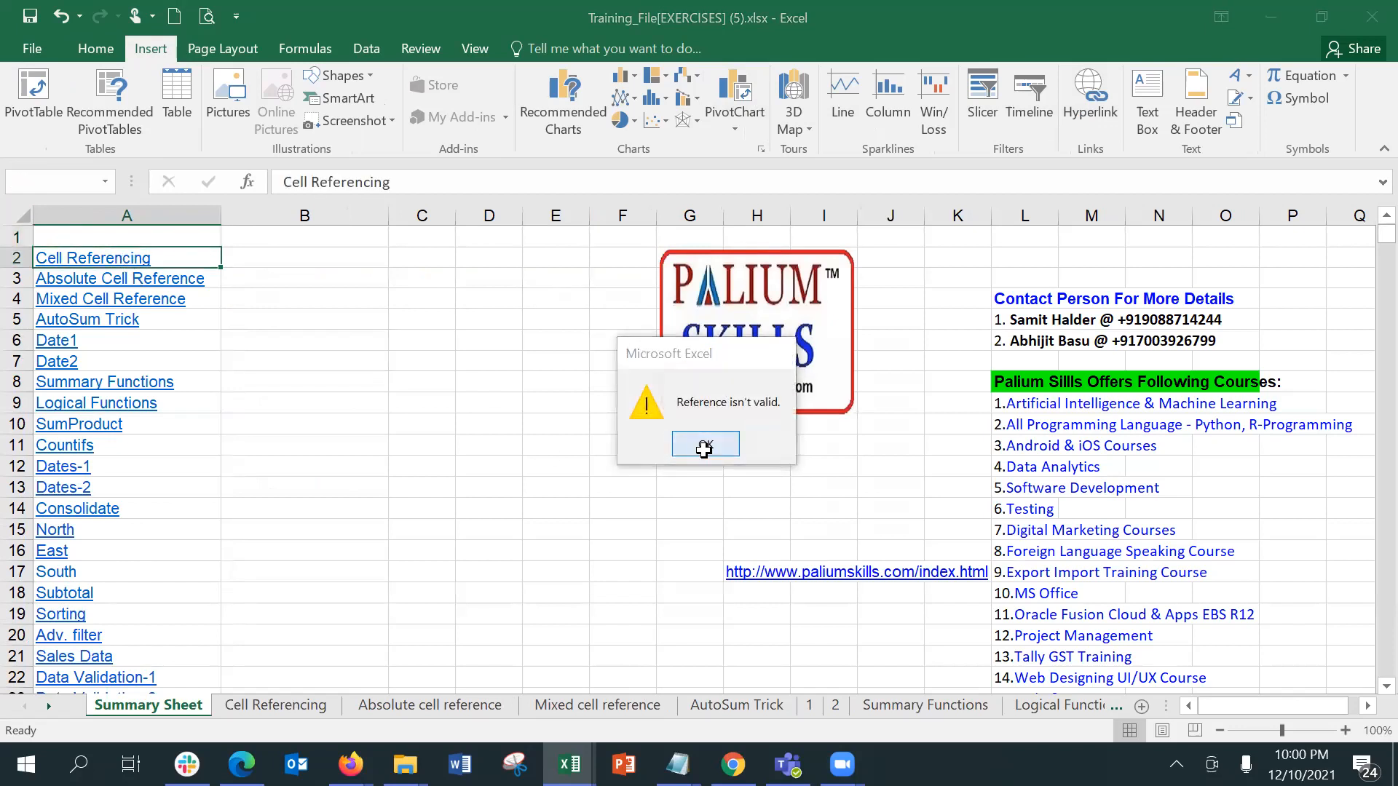
{"action": "left_click", "coordinate": [705, 445]}
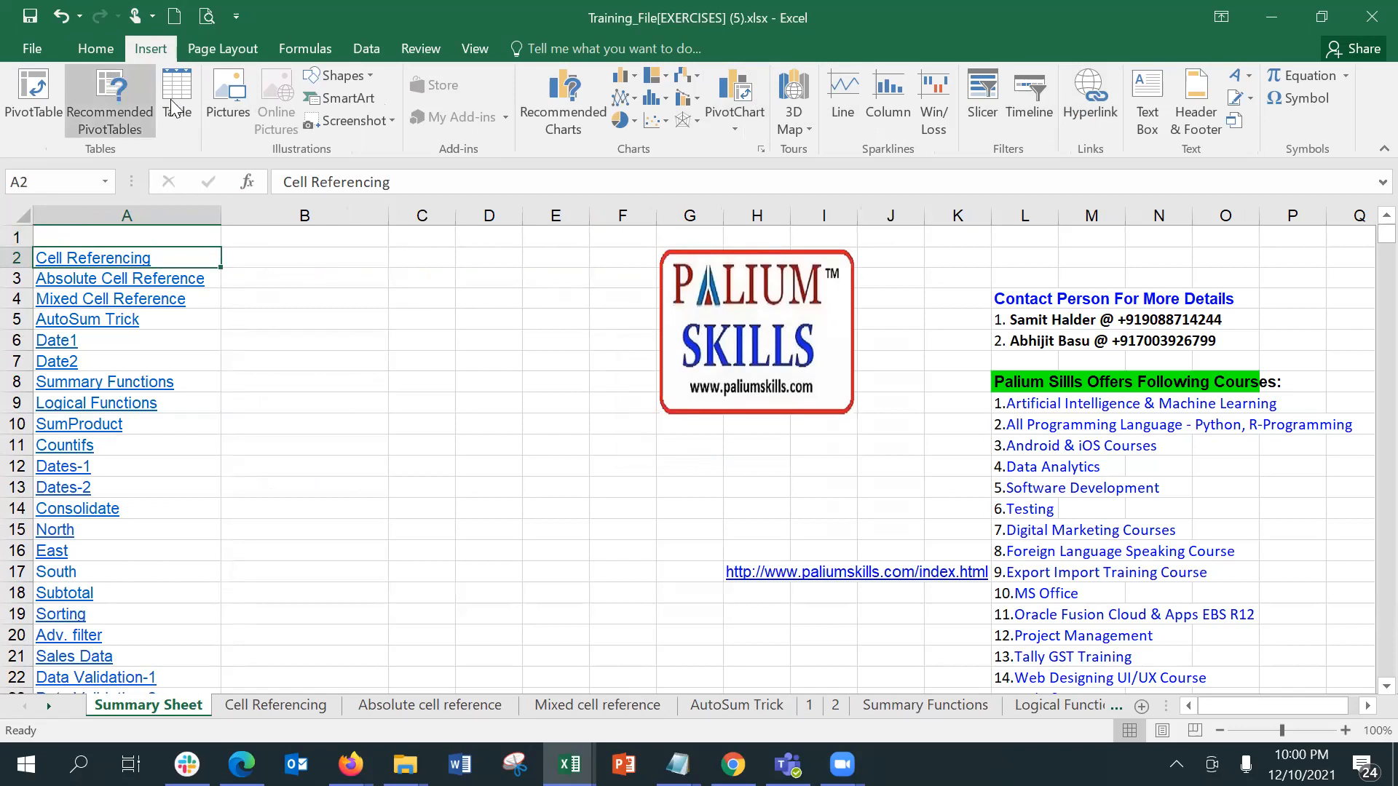
{"action": "left_click", "coordinate": [1094, 118]}
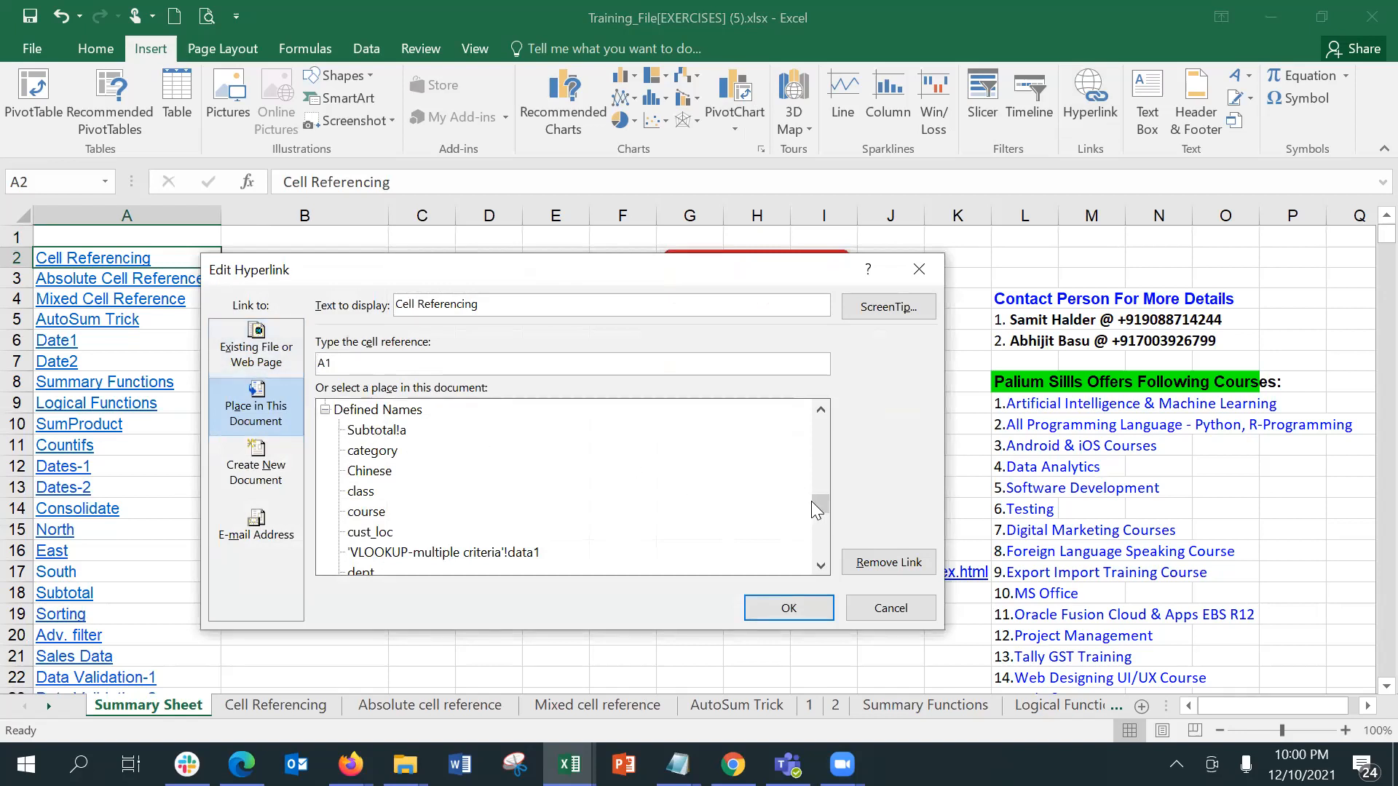
{"action": "left_click_drag", "start_coordinate": [821, 504], "coordinate": [821, 390]}
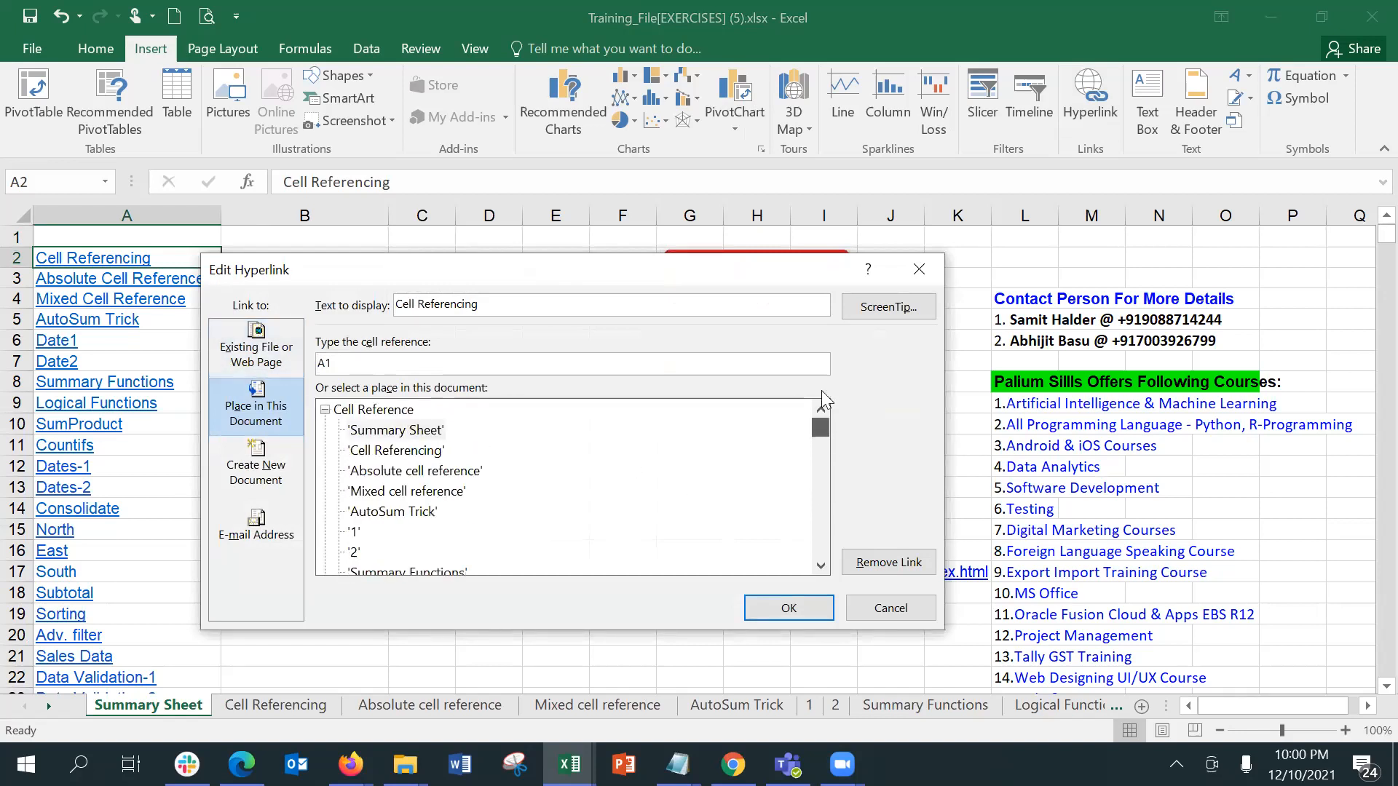
{"action": "left_click", "coordinate": [431, 451]}
{"action": "left_click", "coordinate": [800, 603]}
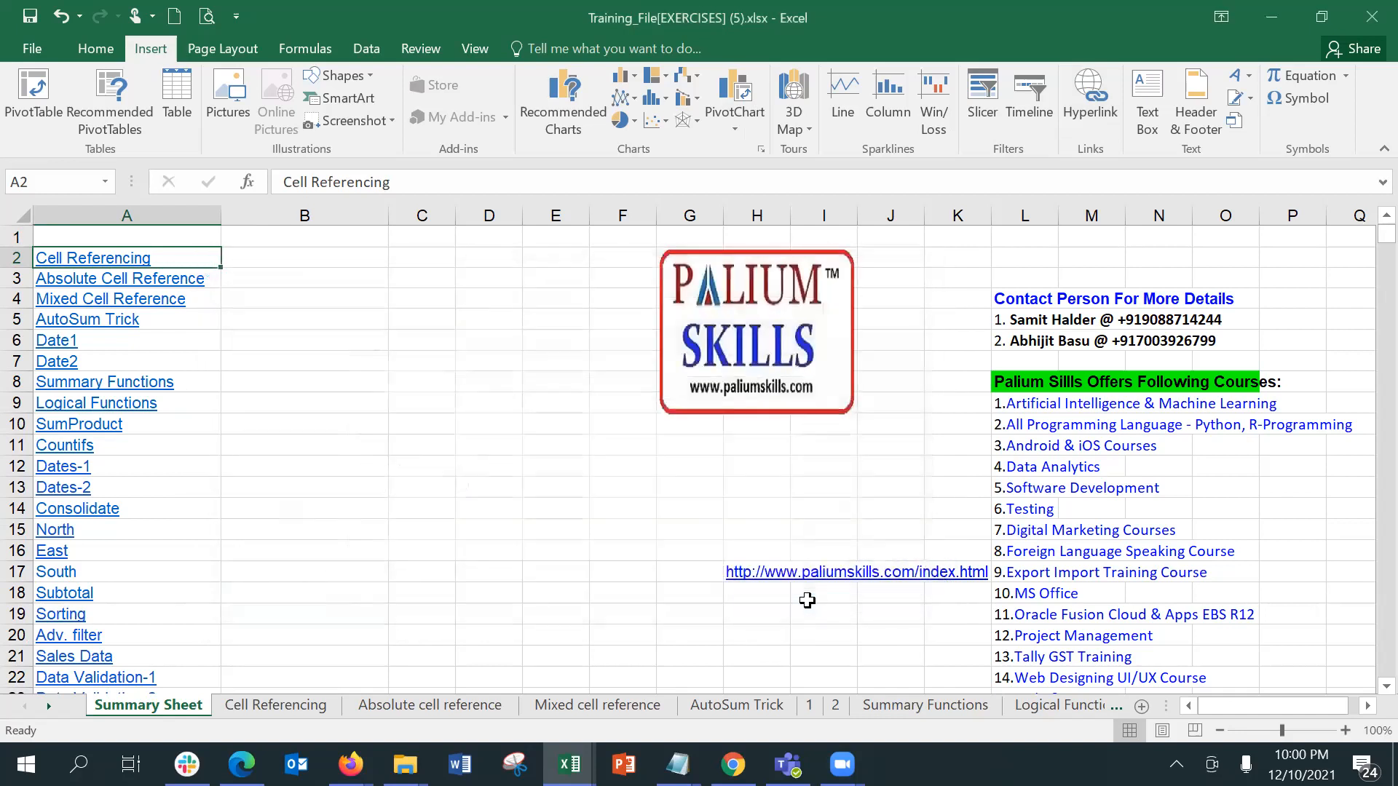
{"action": "left_click", "coordinate": [128, 257]}
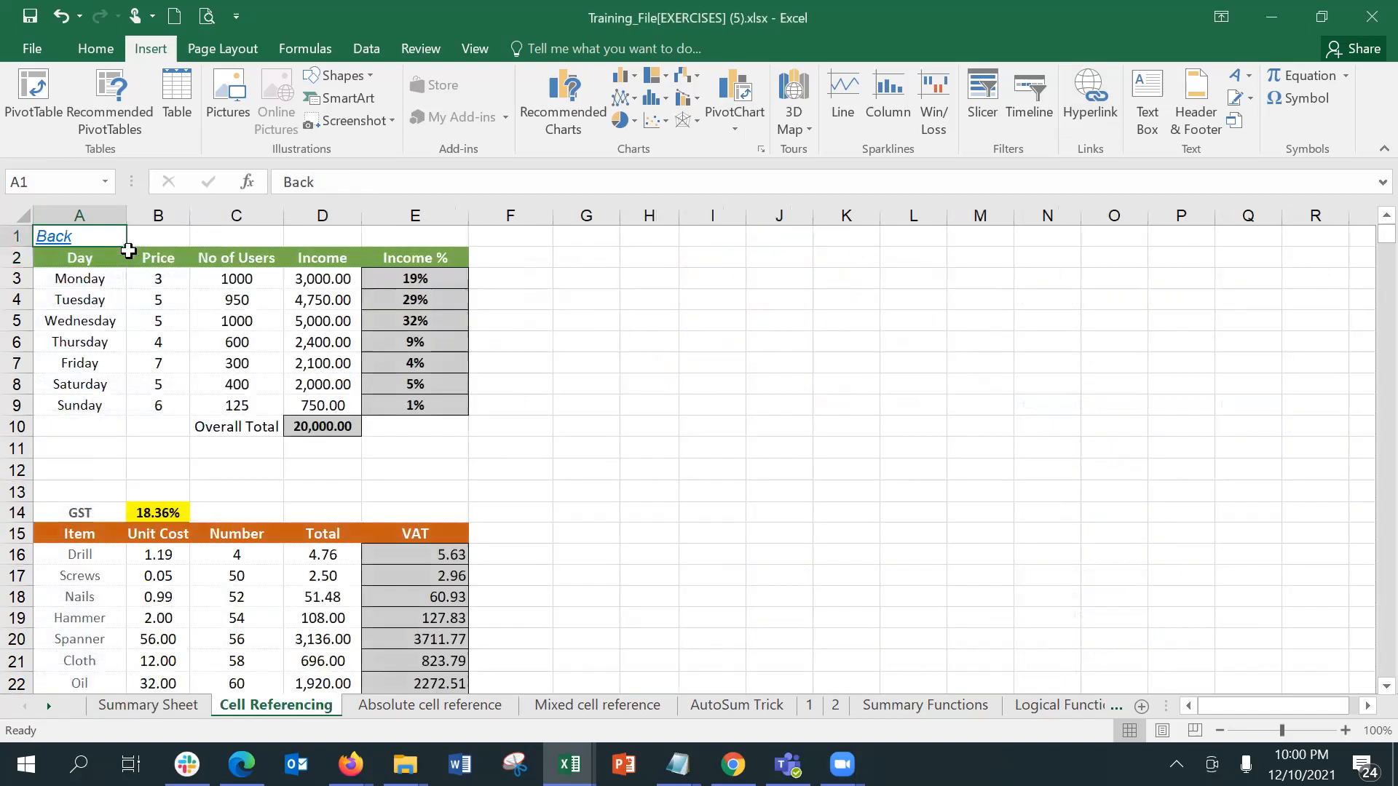
Step: Test the Back link in A1 of the Cell Referencing sheet, redirect it to cell A1 of the Summary Sheet and follow it
{"action": "left_click", "coordinate": [60, 240]}
{"action": "left_click", "coordinate": [718, 443]}
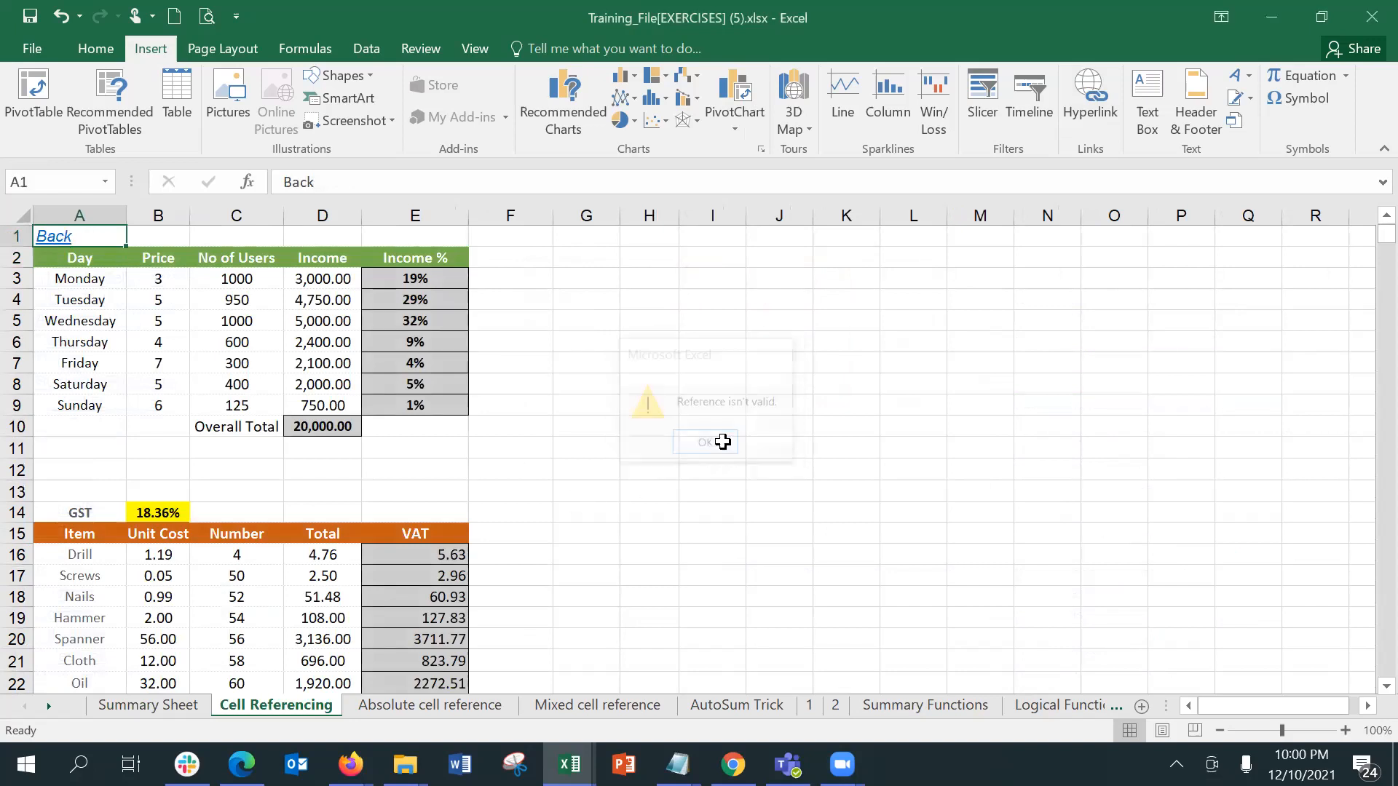
{"action": "left_click", "coordinate": [1089, 107]}
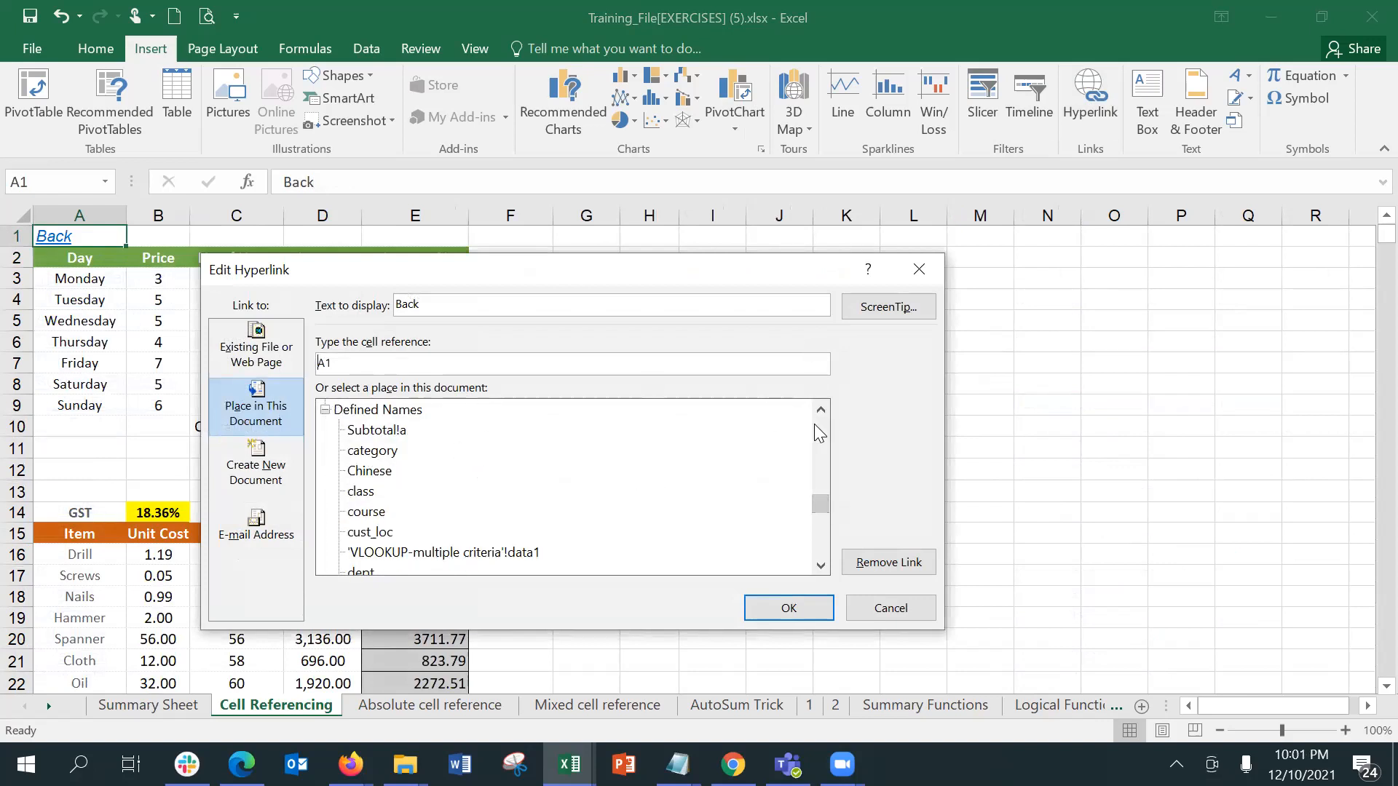
{"action": "left_click_drag", "start_coordinate": [825, 503], "coordinate": [826, 426]}
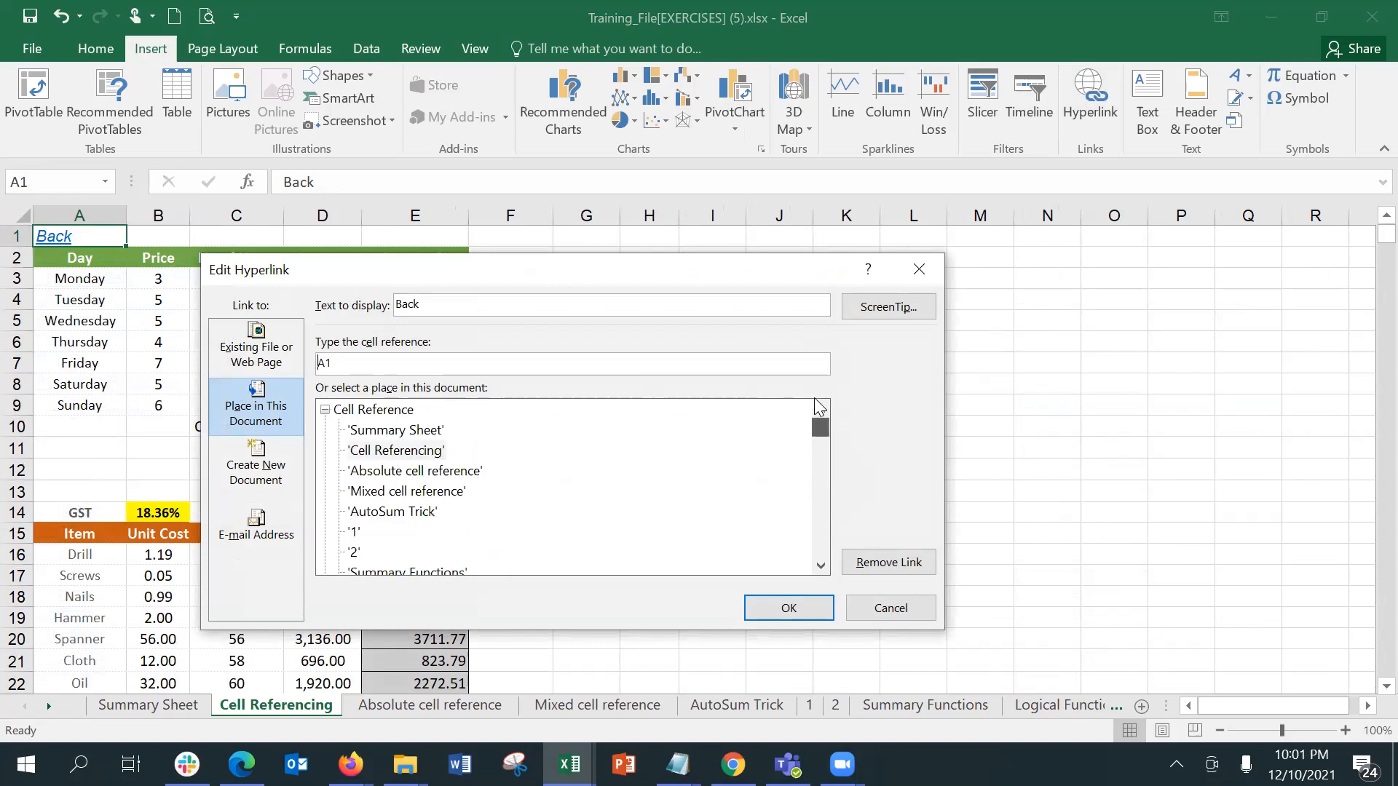
{"action": "left_click", "coordinate": [436, 439]}
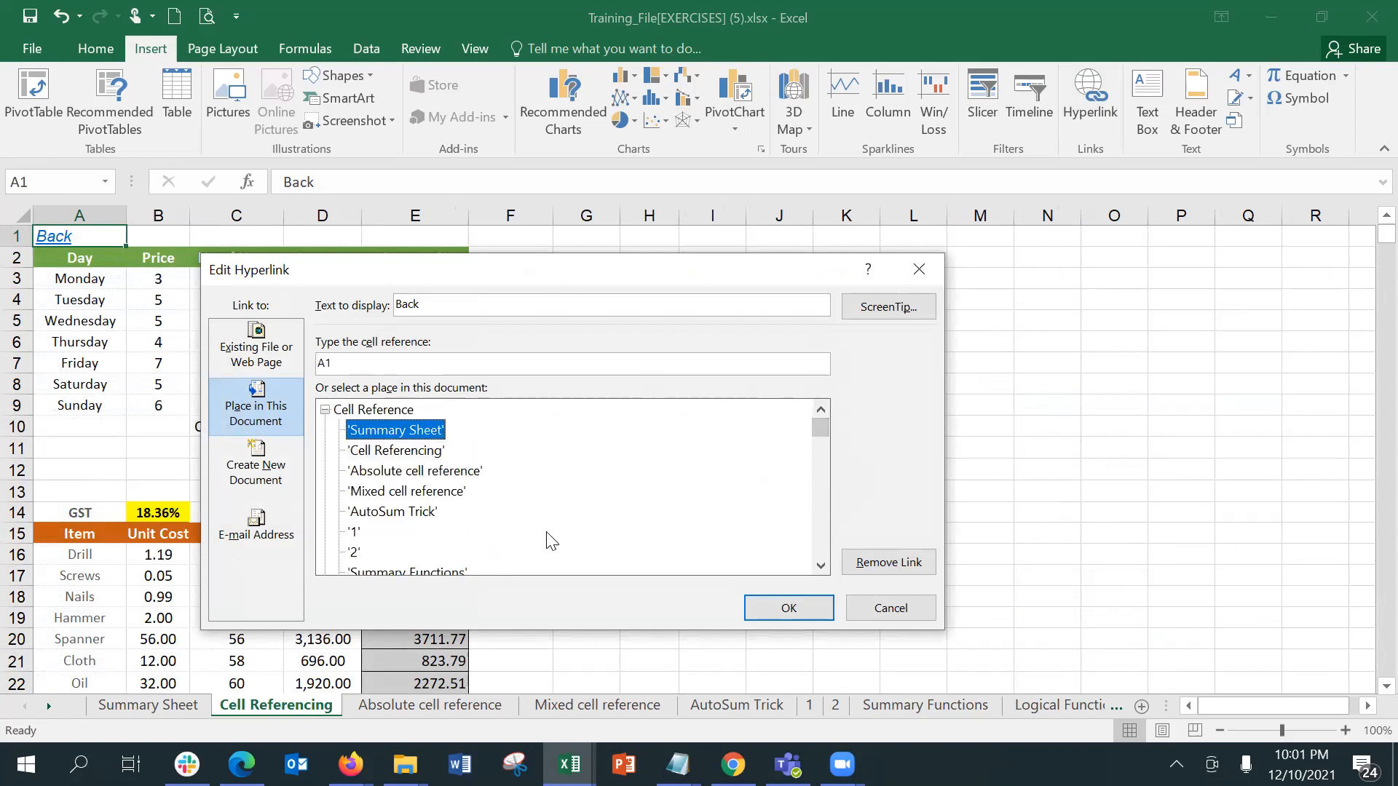
{"action": "left_click", "coordinate": [761, 604]}
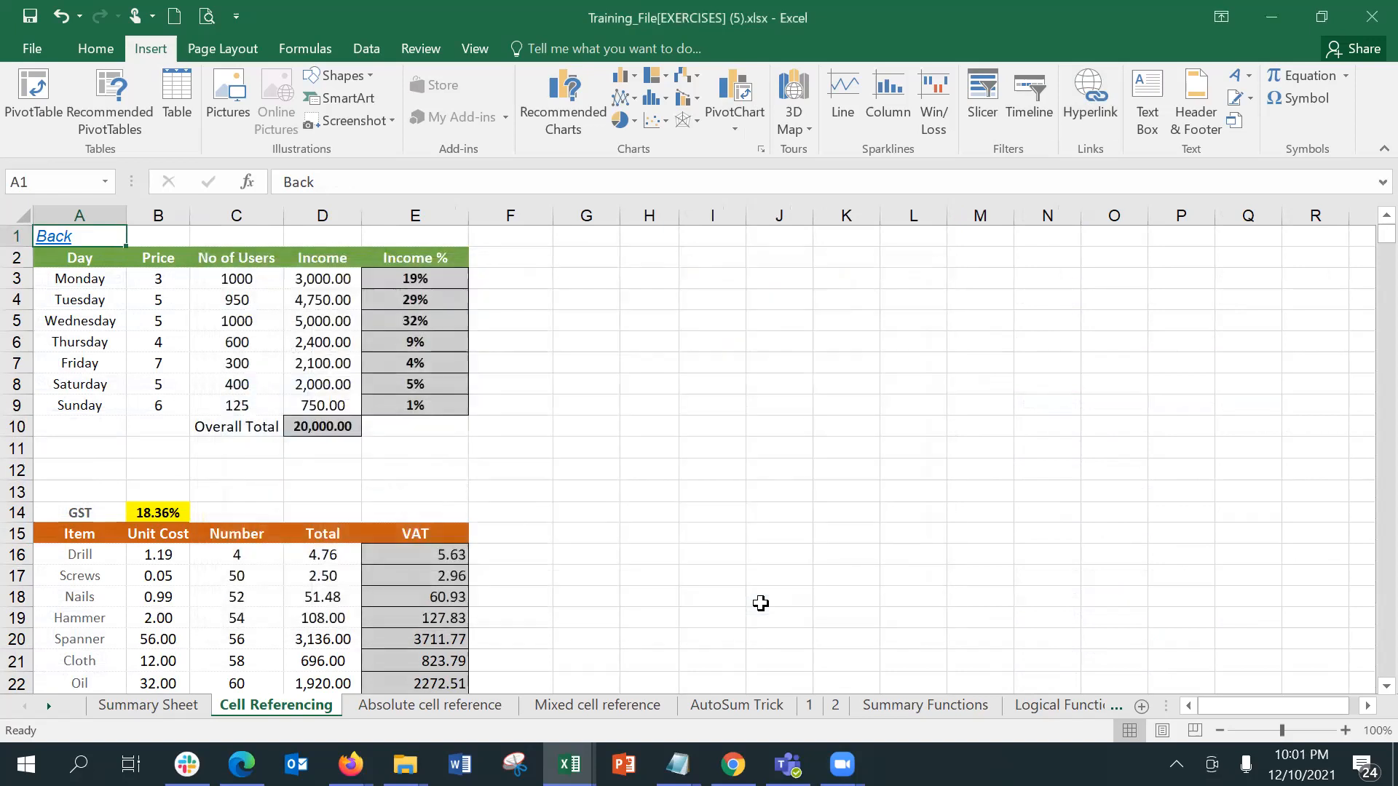
{"action": "left_click", "coordinate": [690, 448]}
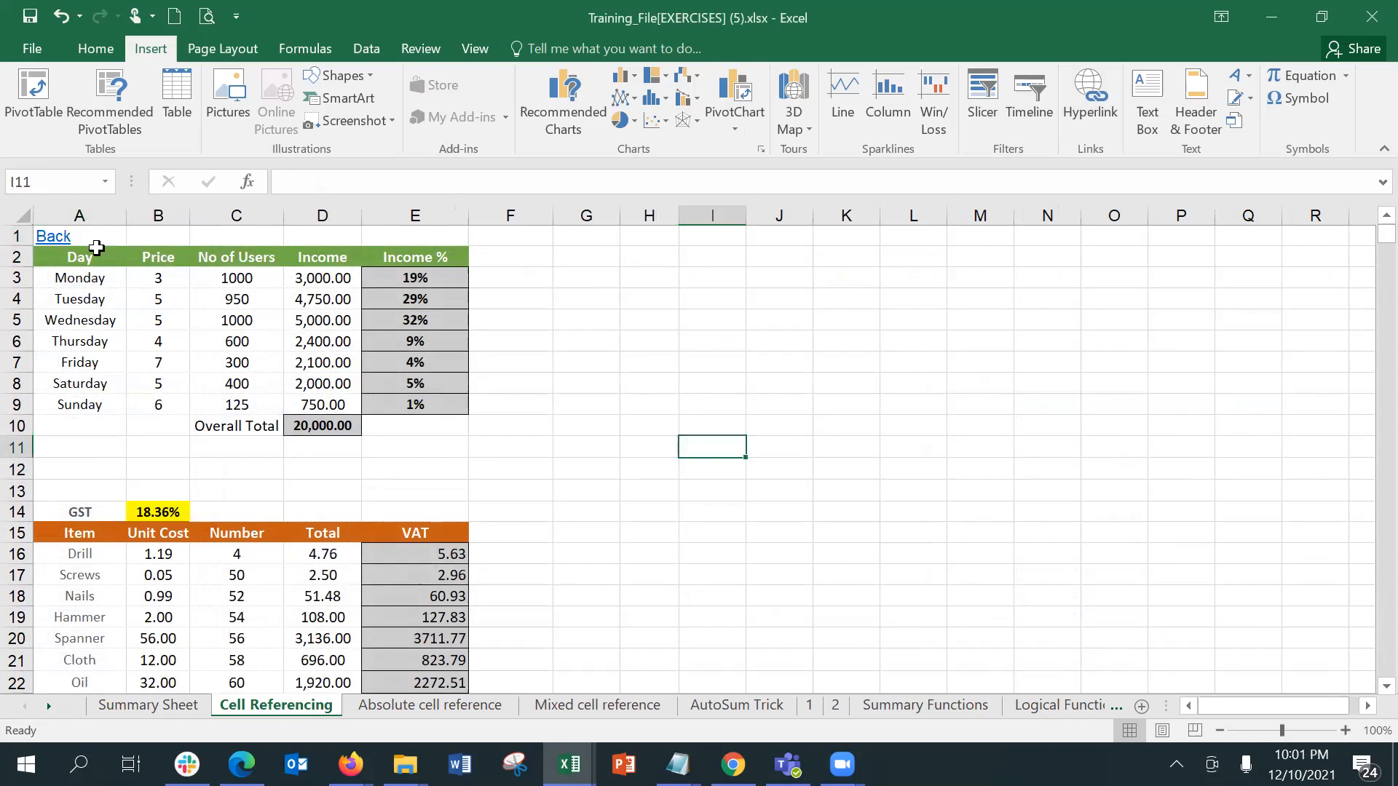
{"action": "left_click", "coordinate": [56, 234]}
{"action": "left_click", "coordinate": [56, 234]}
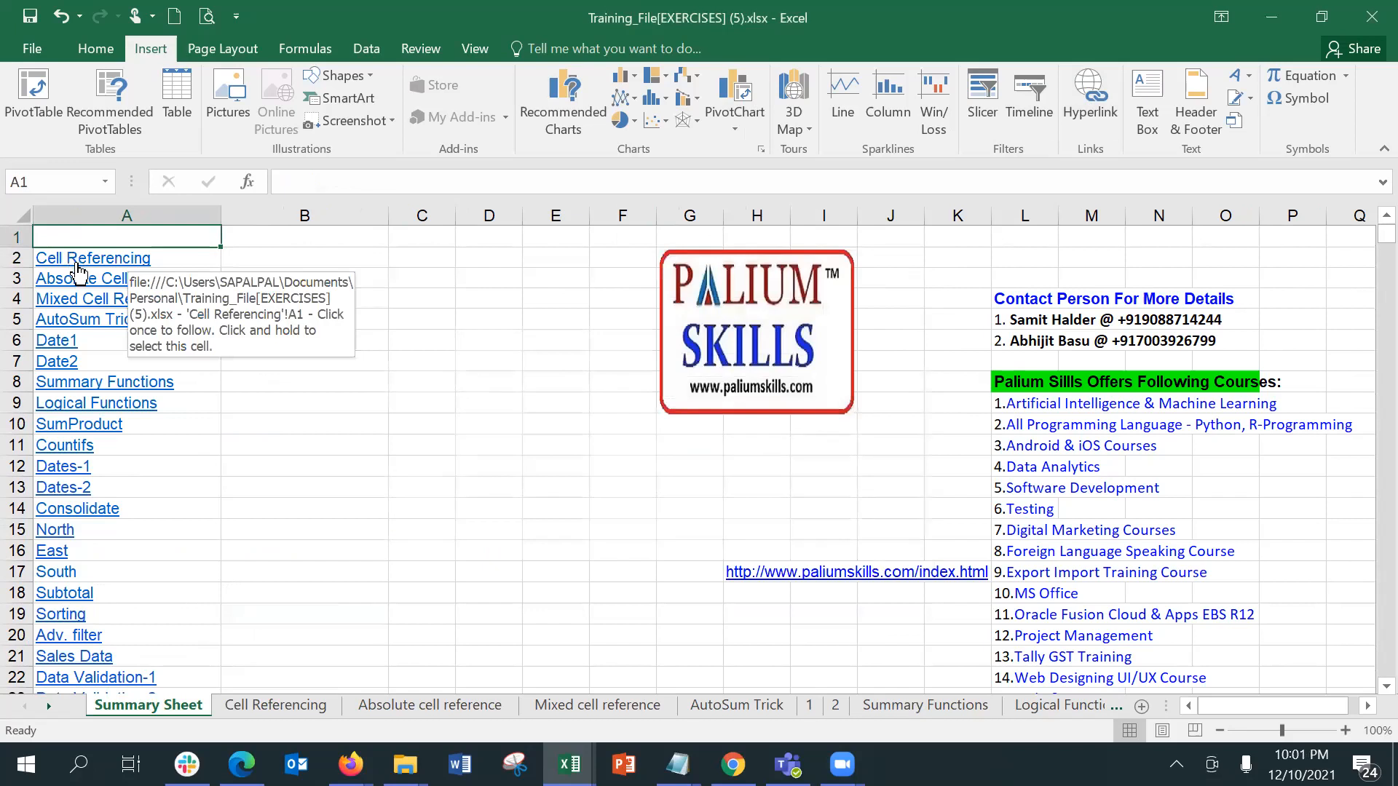
Step: Redirect the Absolute Cell Reference hyperlink in A3 to cell A1 of the Absolute cell reference sheet and follow it
{"action": "left_click", "coordinate": [273, 282]}
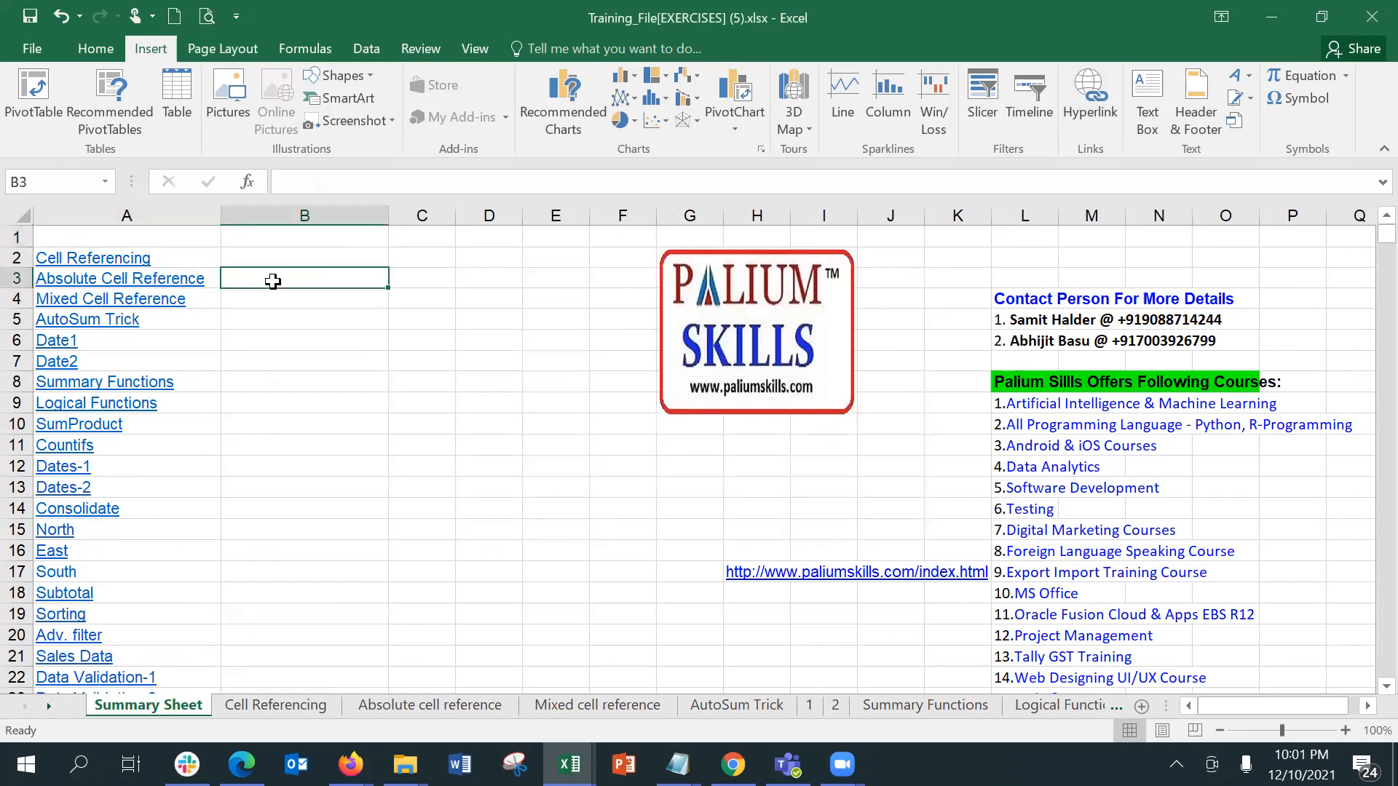
{"action": "key", "text": "Left"}
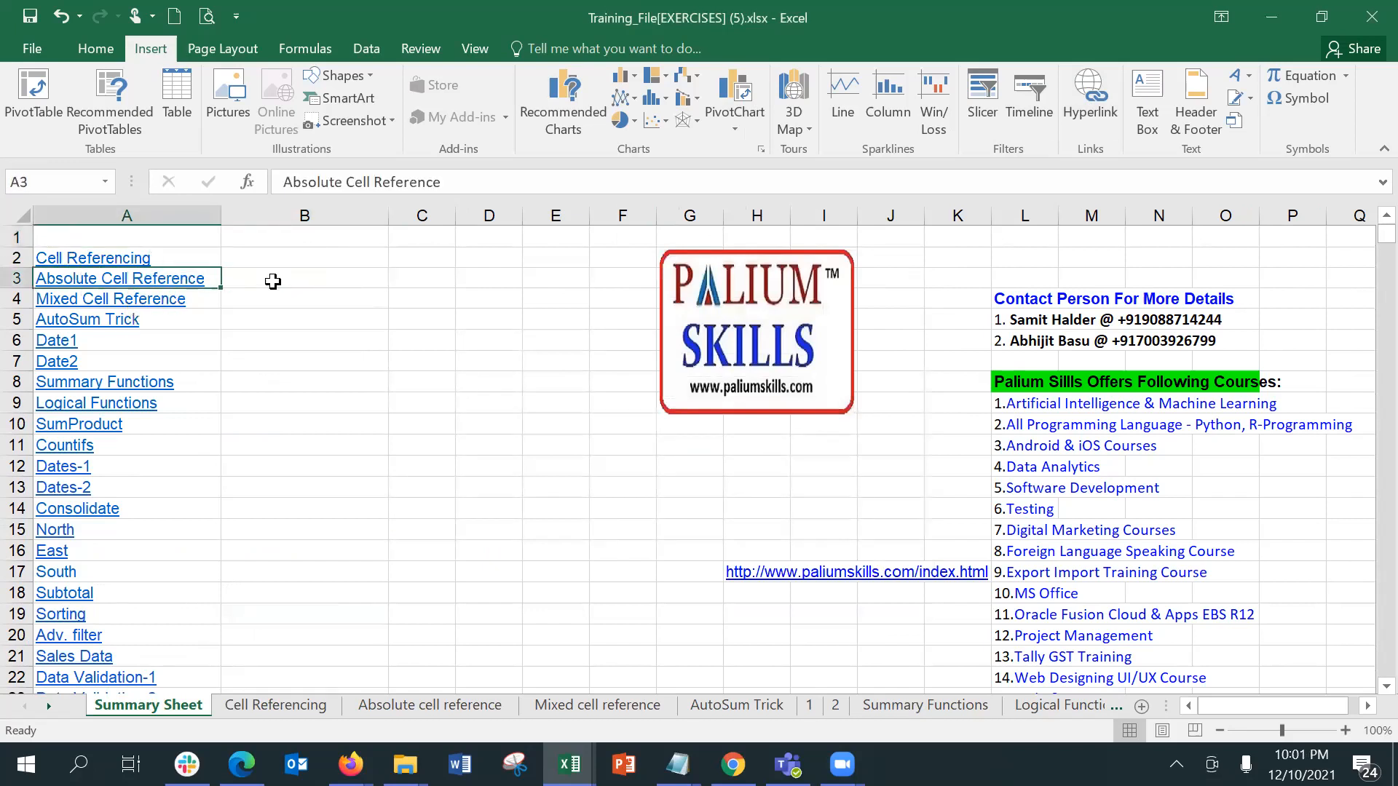
{"action": "left_click", "coordinate": [1090, 94]}
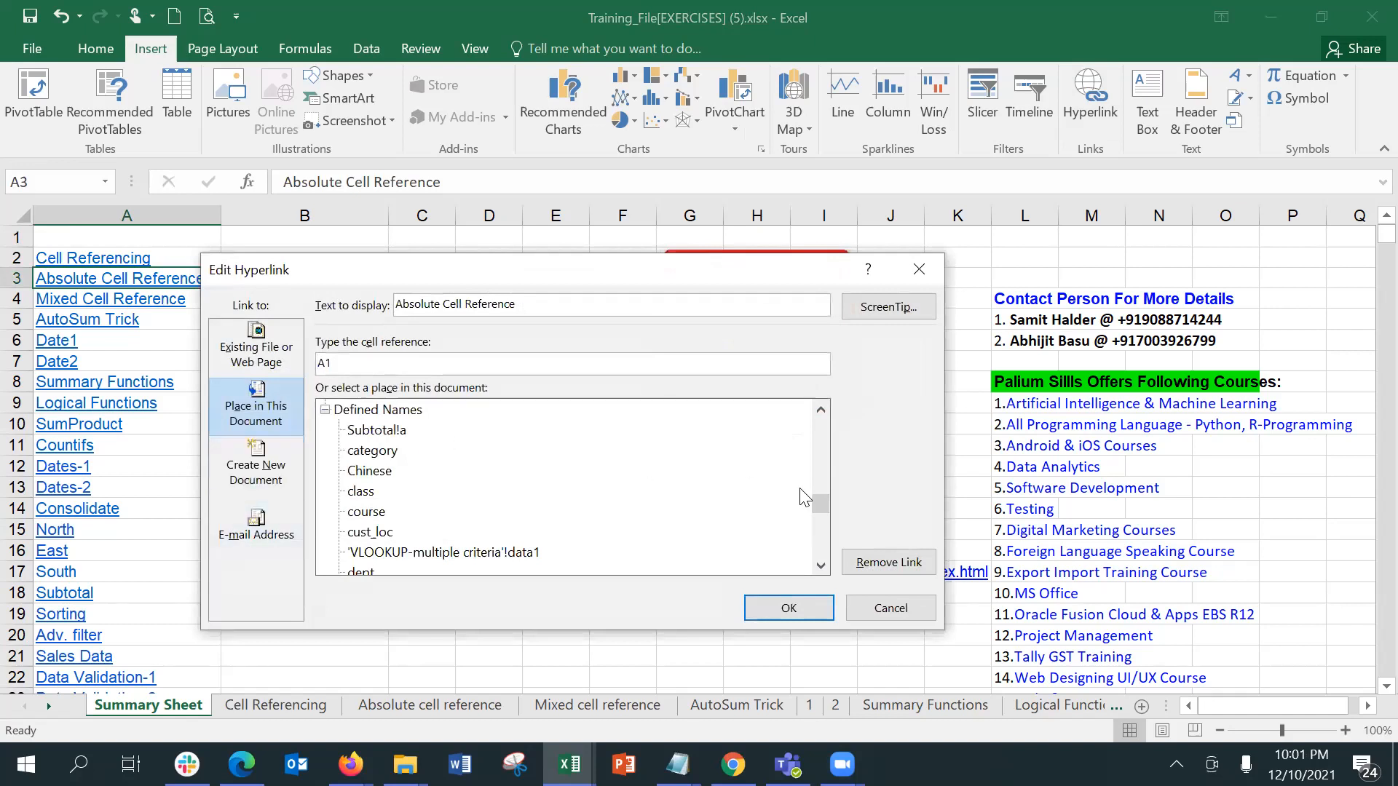
{"action": "left_click_drag", "start_coordinate": [819, 502], "coordinate": [818, 405]}
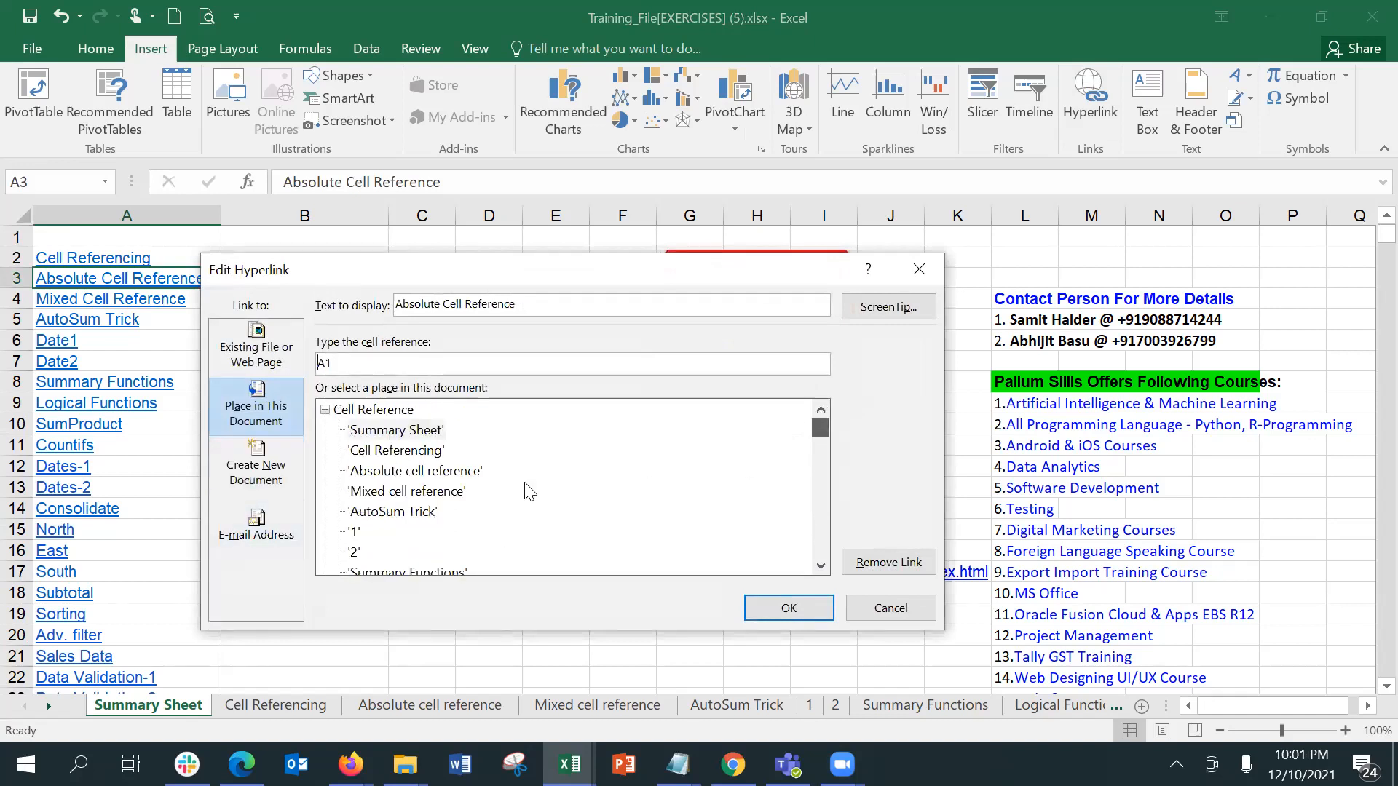
{"action": "left_click", "coordinate": [438, 472]}
{"action": "left_click", "coordinate": [773, 604]}
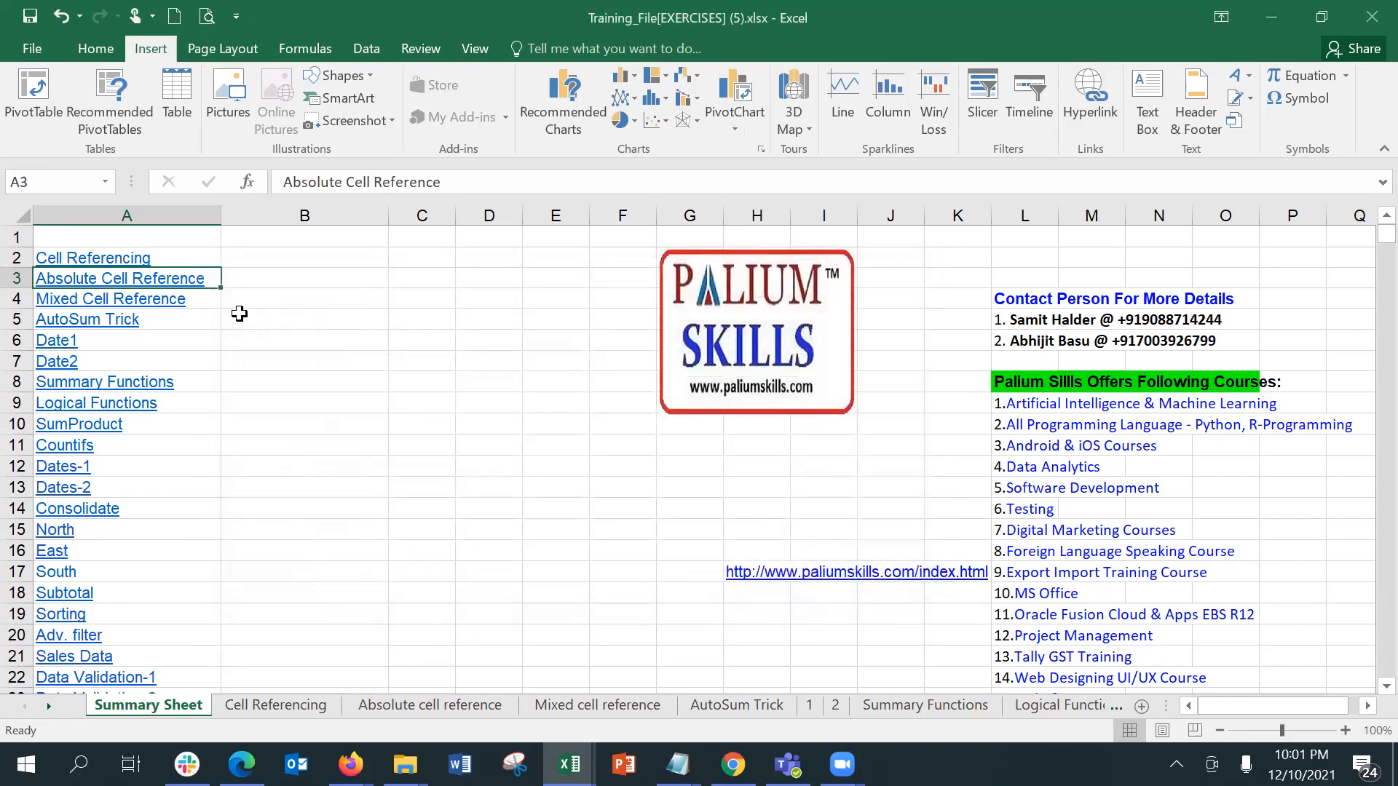
{"action": "left_click", "coordinate": [184, 279]}
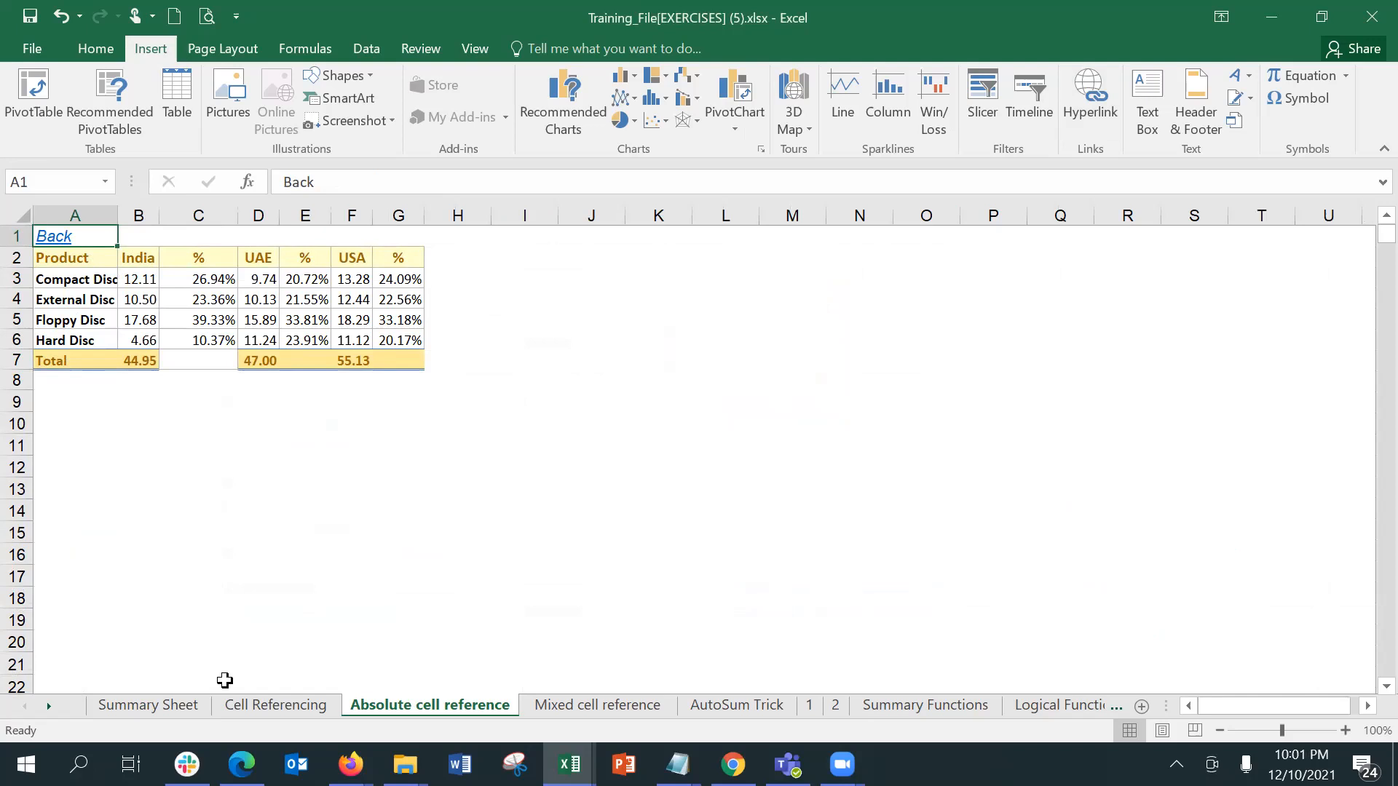
Step: Return to the Summary Sheet and follow the paliumskills.com web link in H17
{"action": "left_click", "coordinate": [201, 697]}
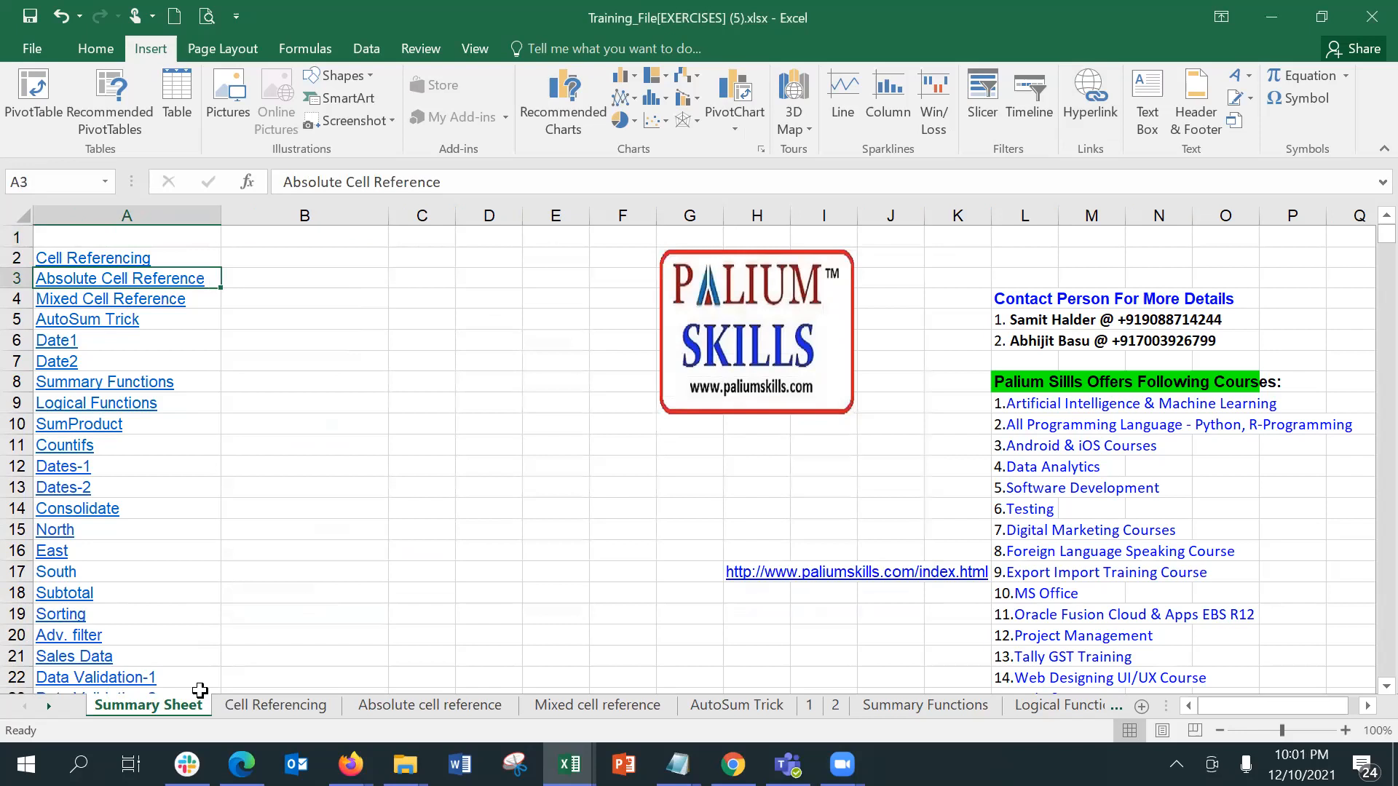
{"action": "left_click", "coordinate": [763, 575]}
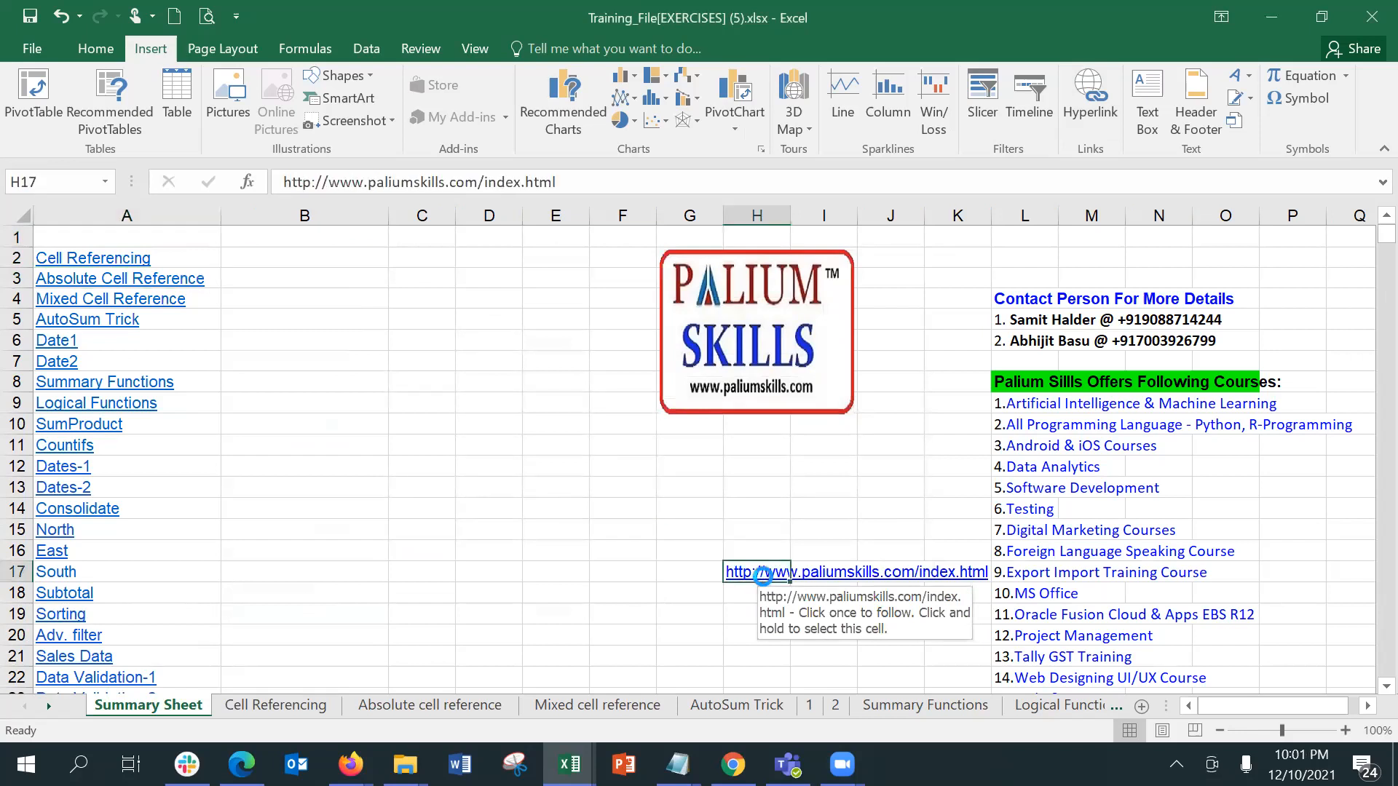
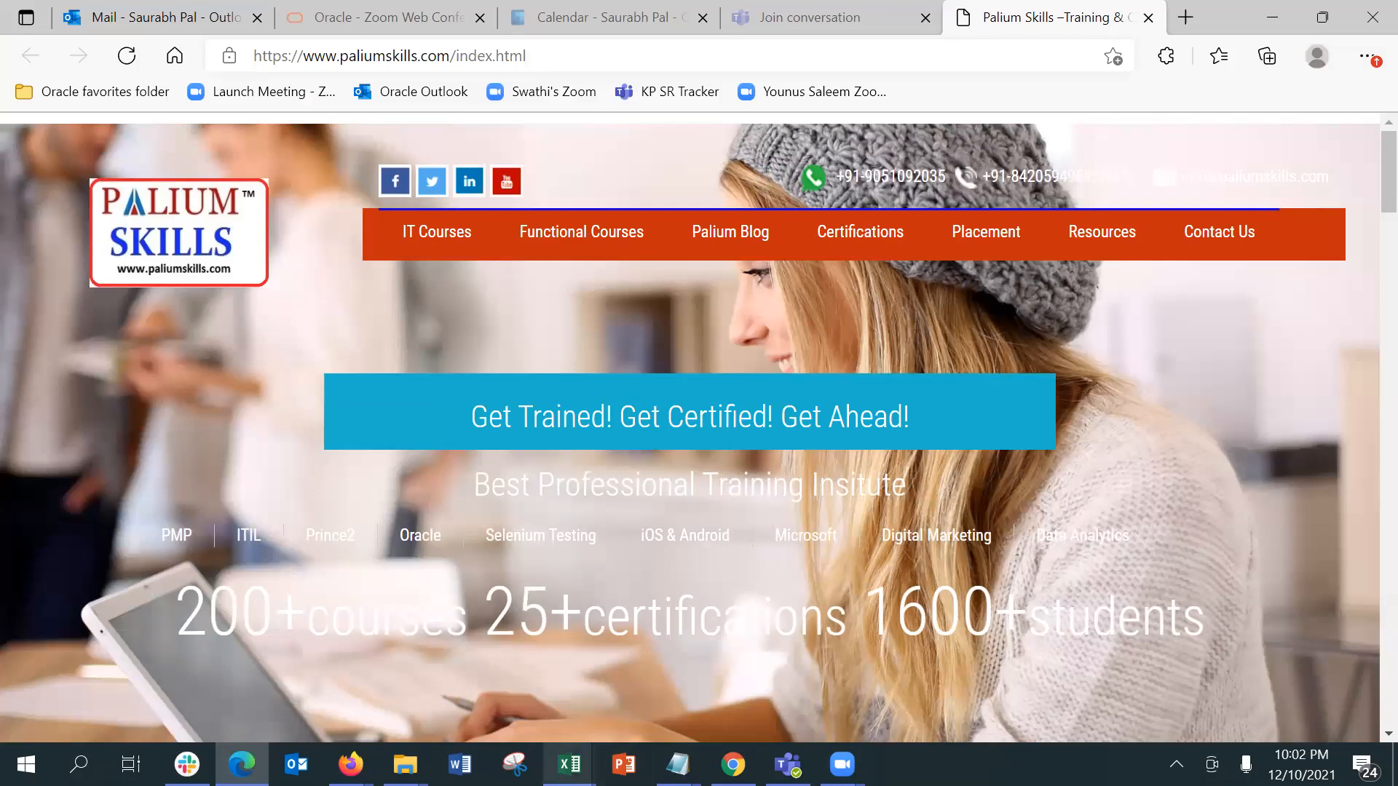
Step: Switch to the Training_File[EXERCISES] (5).xlsx workbook in Excel and view the Mixed cell reference and Cell Referencing sheets
{"action": "mouse_move", "coordinate": [569, 764]}
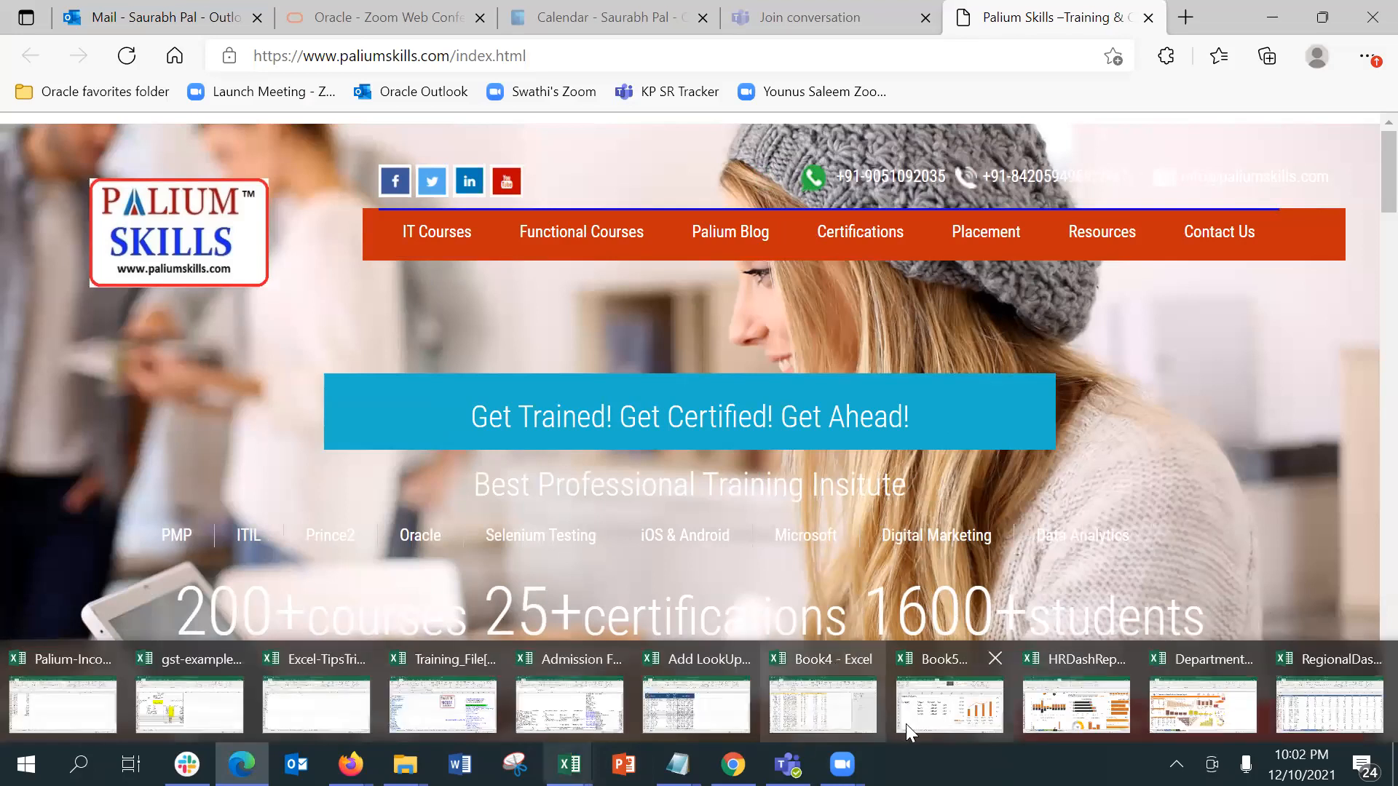
{"action": "left_click", "coordinate": [477, 693]}
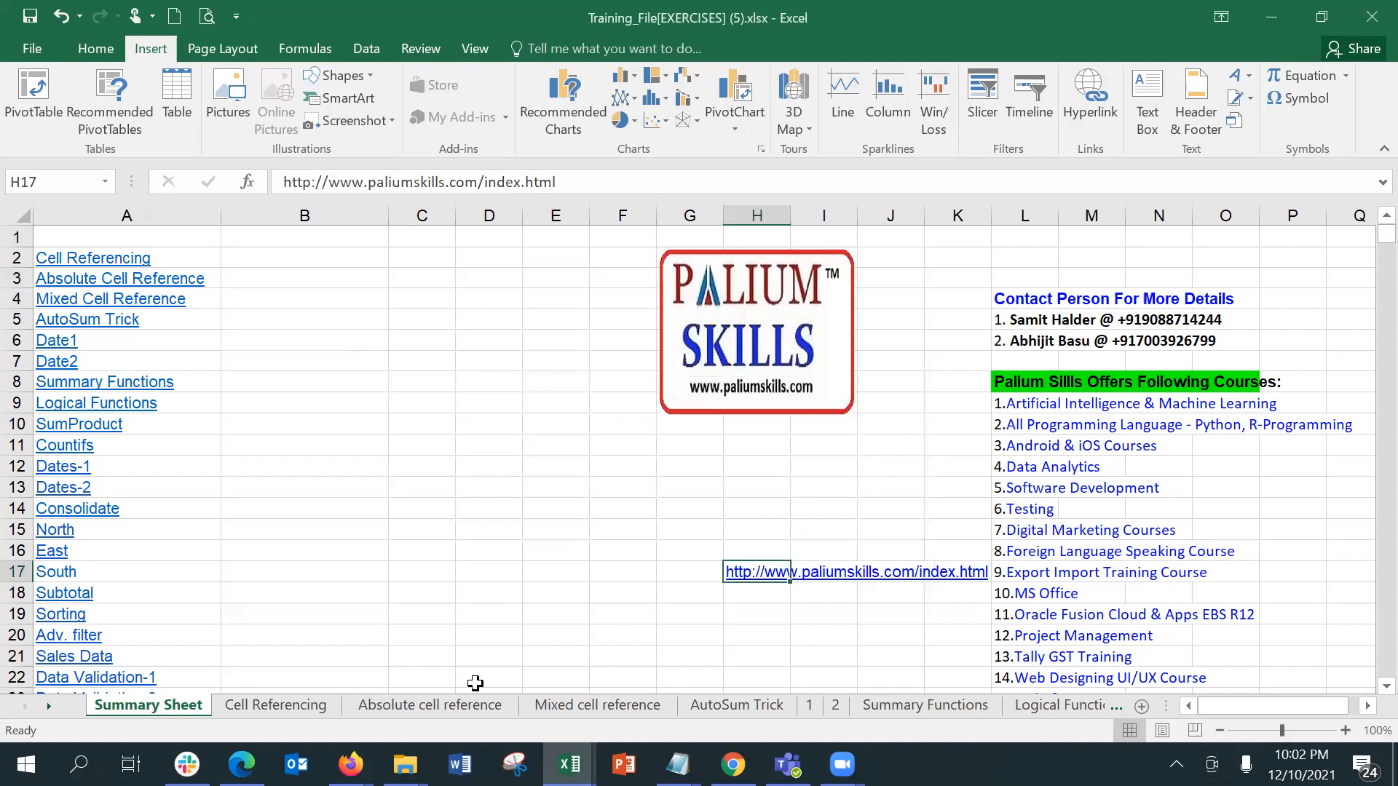
{"action": "left_click", "coordinate": [357, 261]}
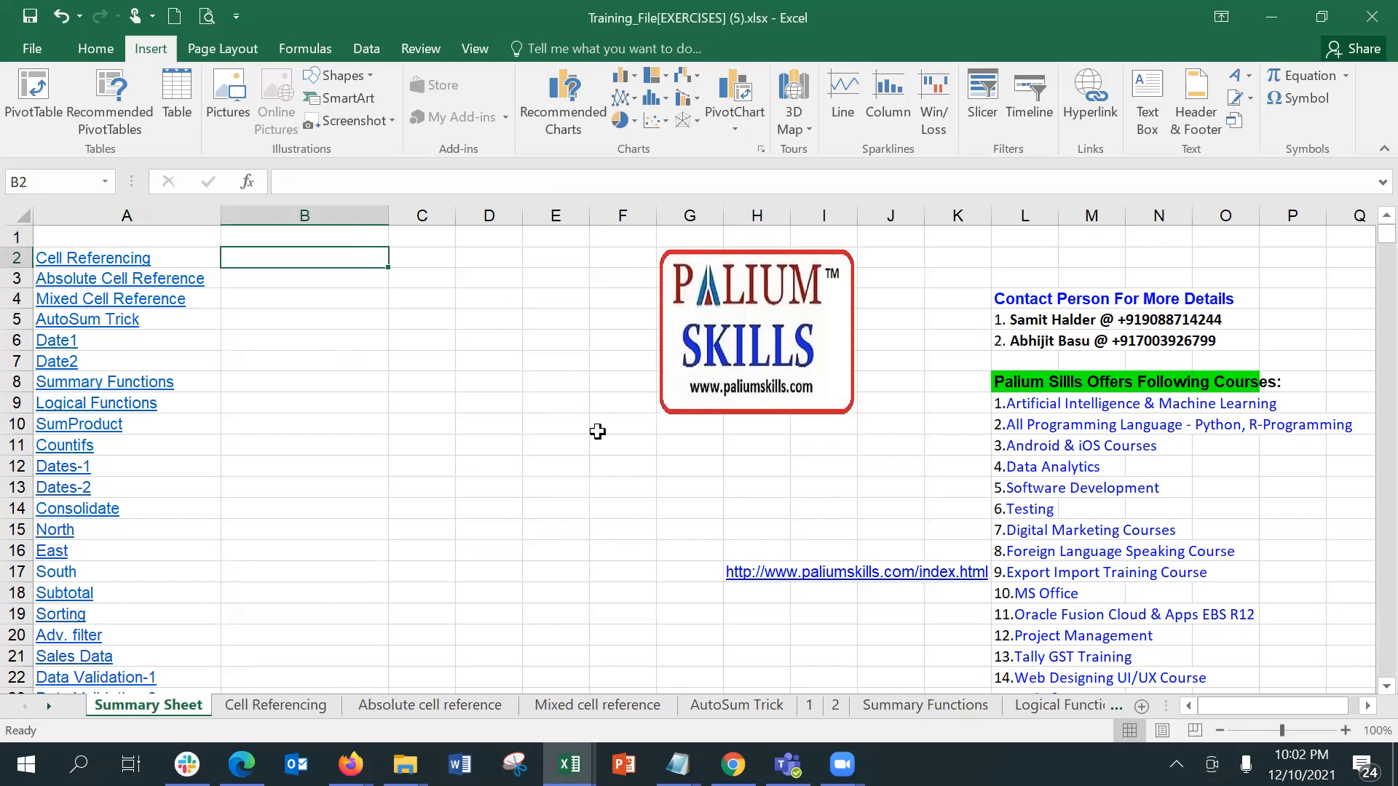
{"action": "left_click", "coordinate": [594, 716]}
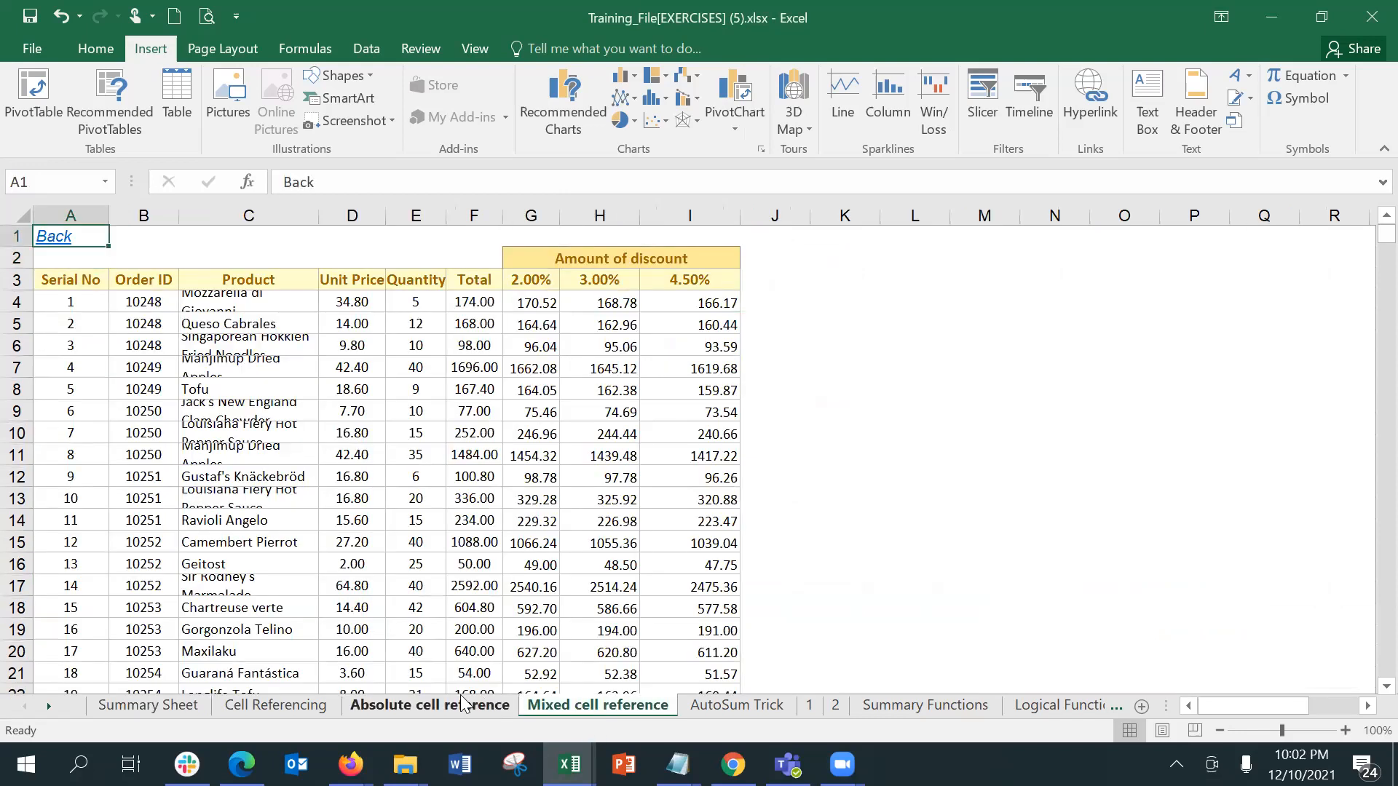
{"action": "left_click", "coordinate": [267, 706]}
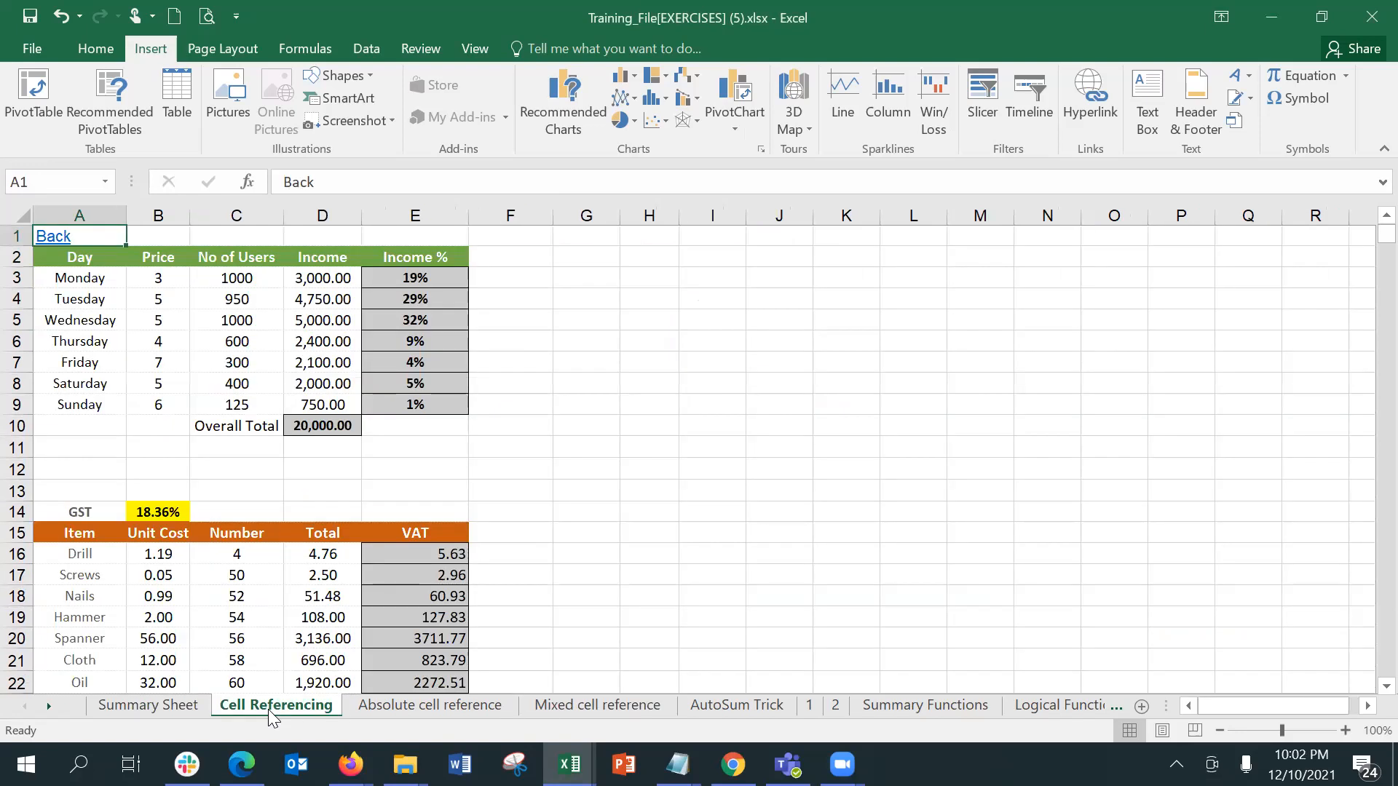
Step: Return to the Summary Sheet and select cell A1 above the list of links
{"action": "left_click", "coordinate": [142, 705]}
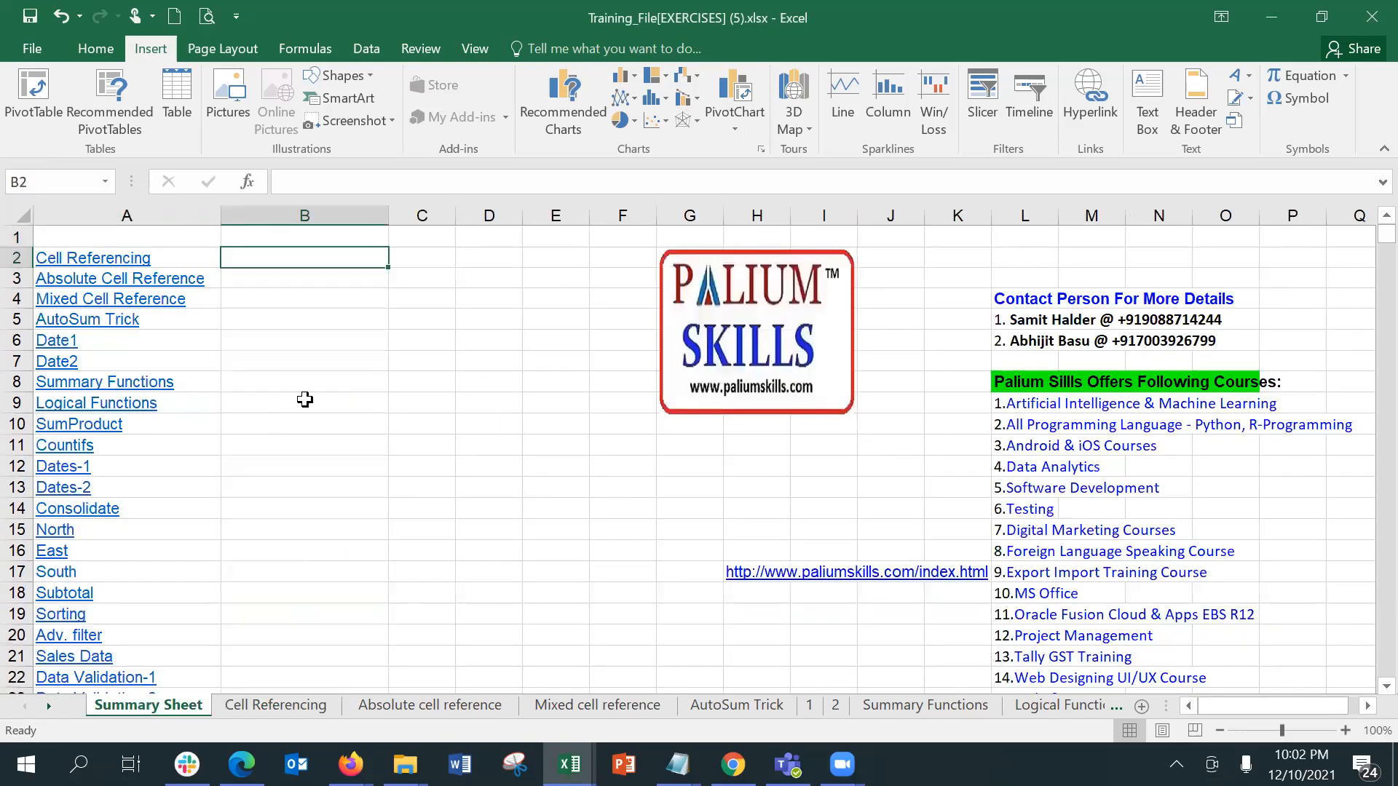
{"action": "key", "text": "Up"}
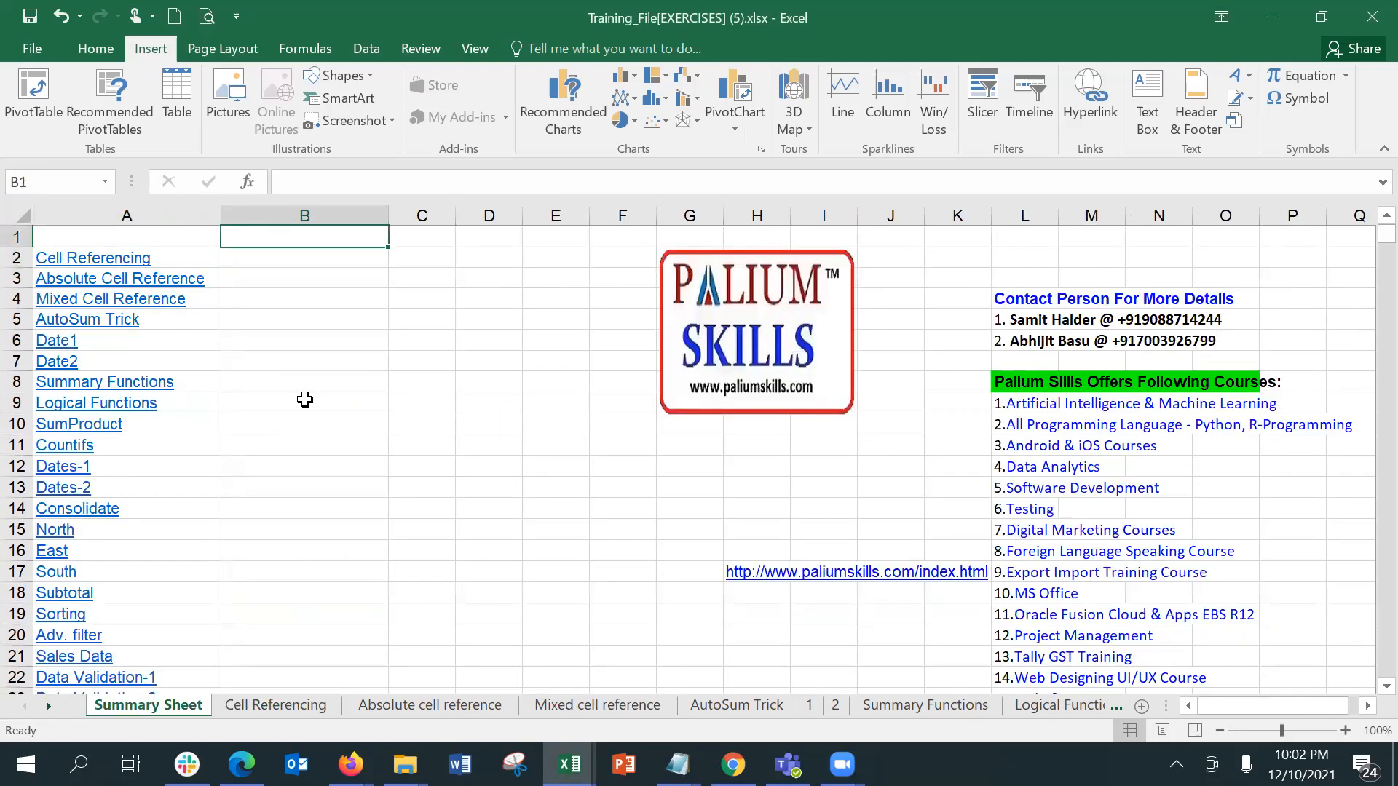
{"action": "key", "text": "Left"}
{"action": "key", "text": "Down"}
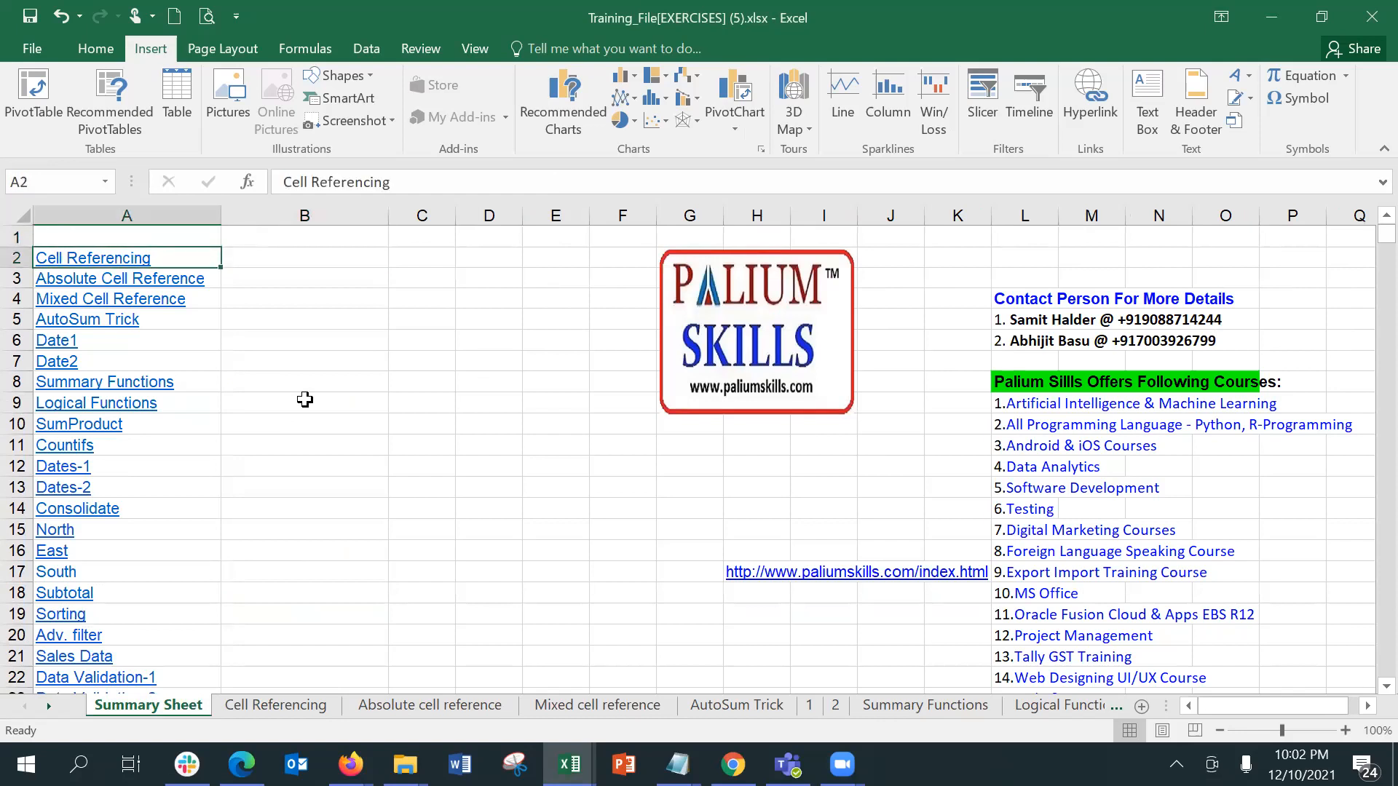
{"action": "key", "text": "Up"}
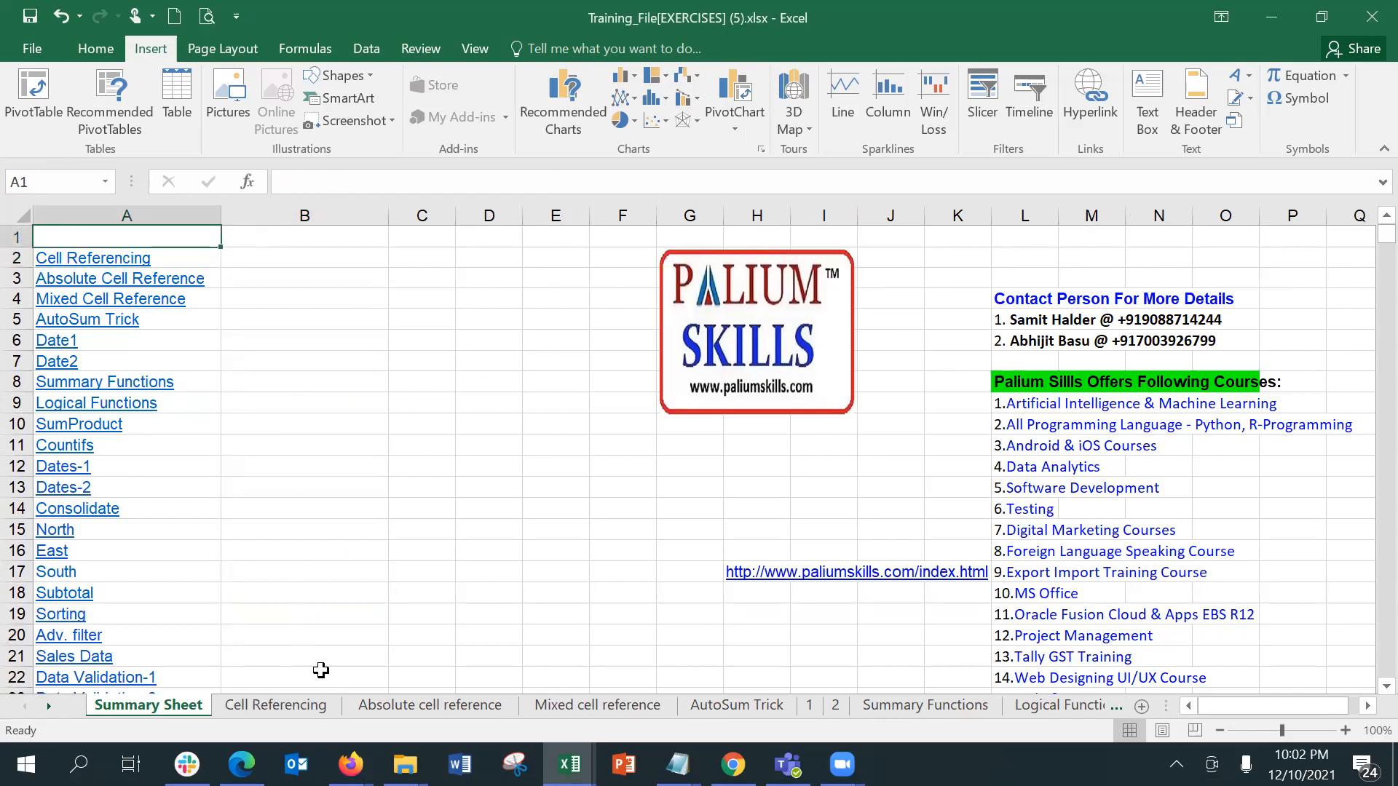
Step: Try copying the Back link in A1 of the Cell Referencing sheet and grouping all sheets
{"action": "left_click", "coordinate": [316, 704]}
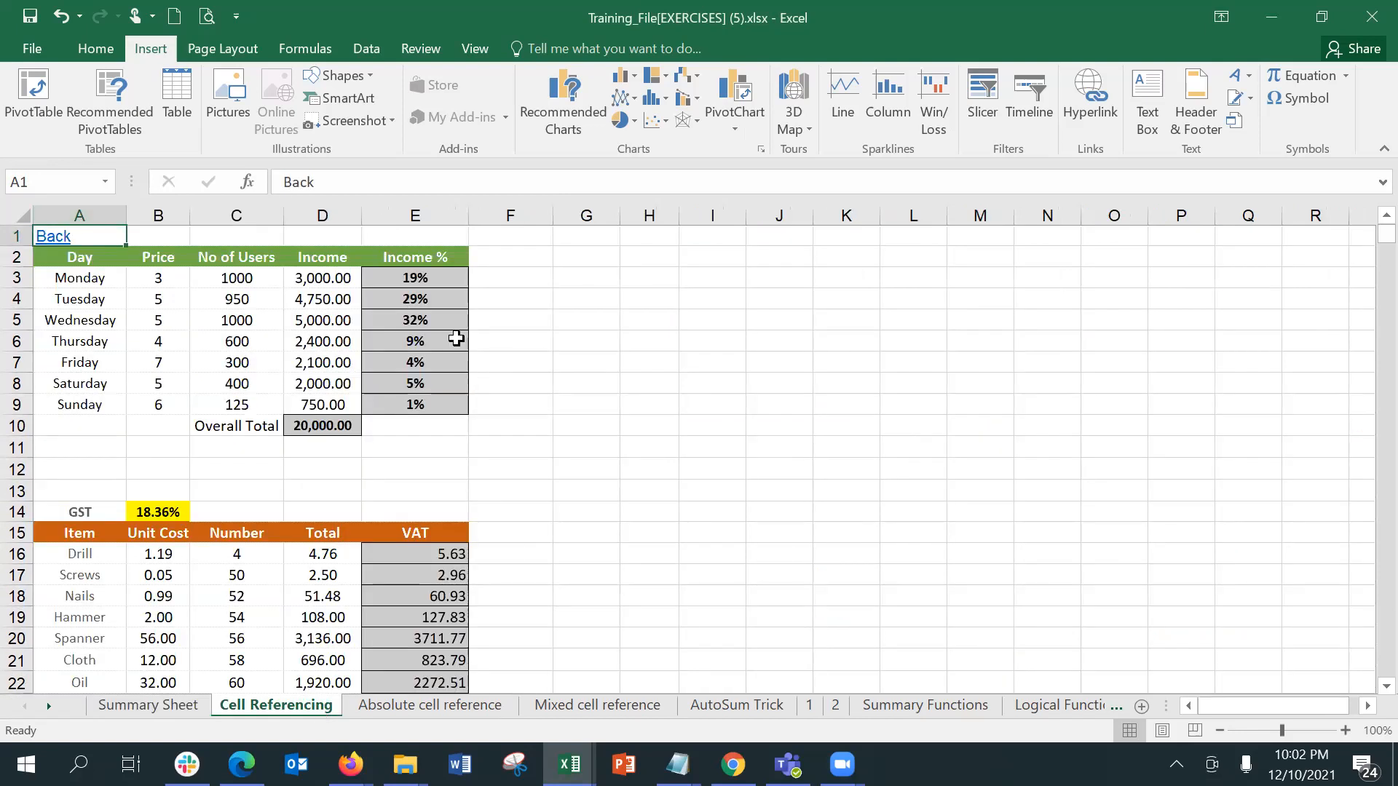
{"action": "key", "text": "ctrl+c"}
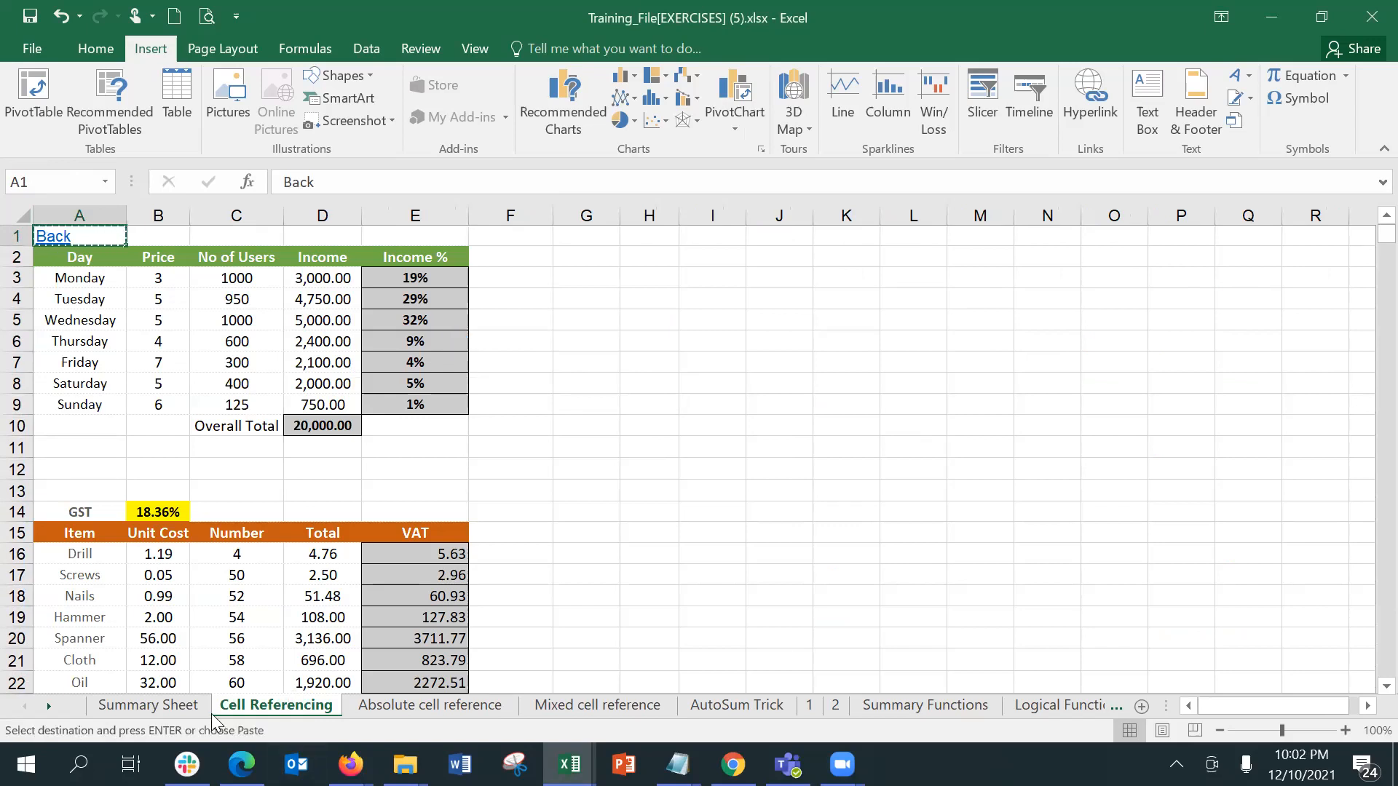
{"action": "right_click", "coordinate": [229, 706]}
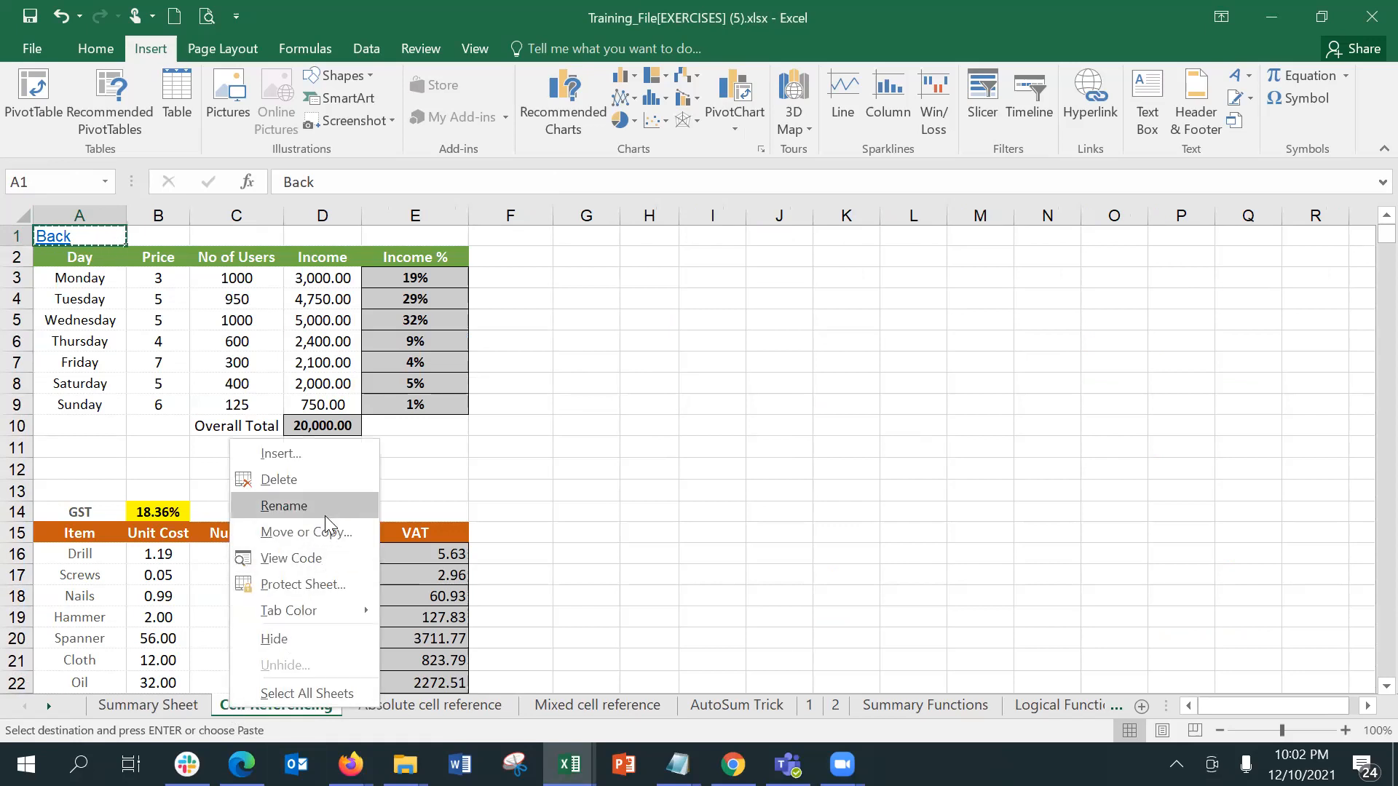
{"action": "left_click", "coordinate": [313, 695]}
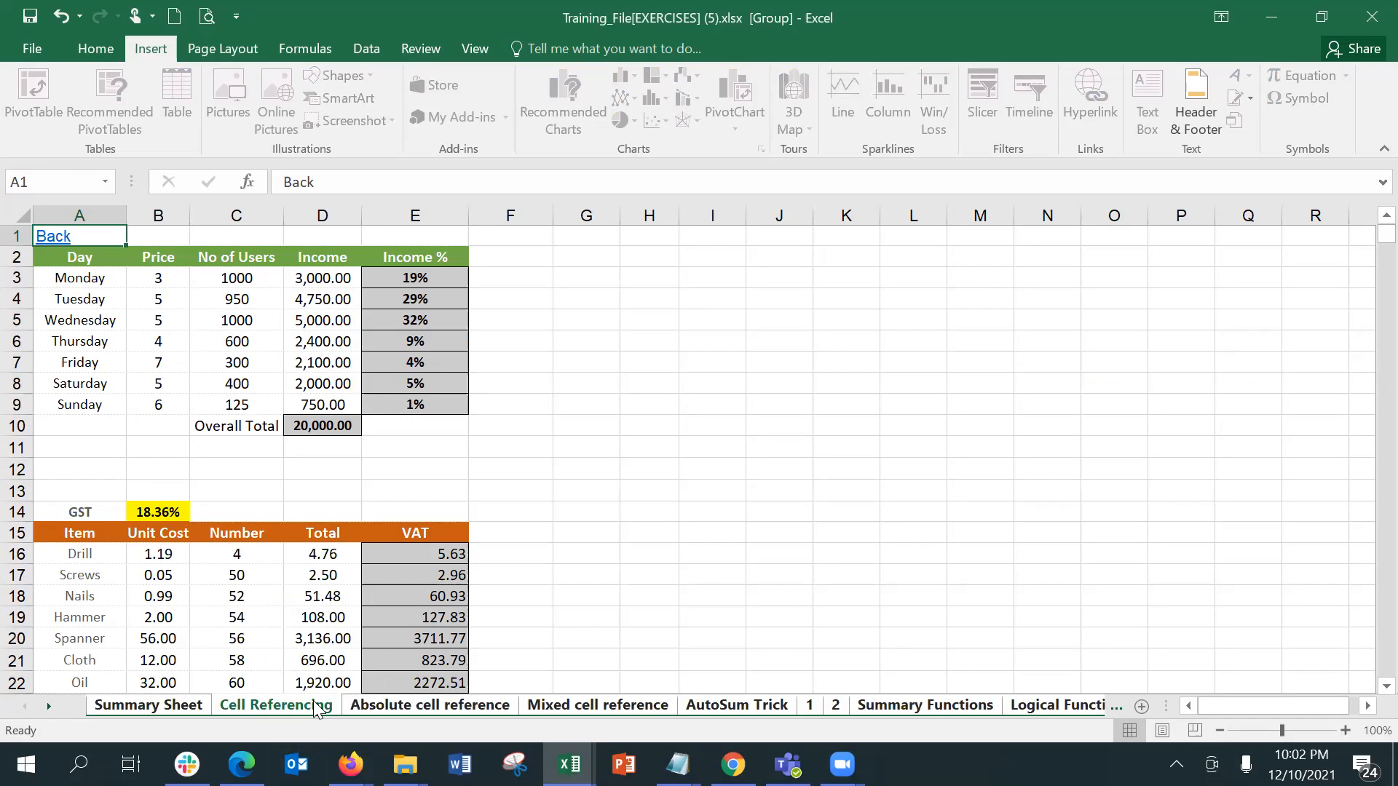
{"action": "left_click", "coordinate": [489, 711]}
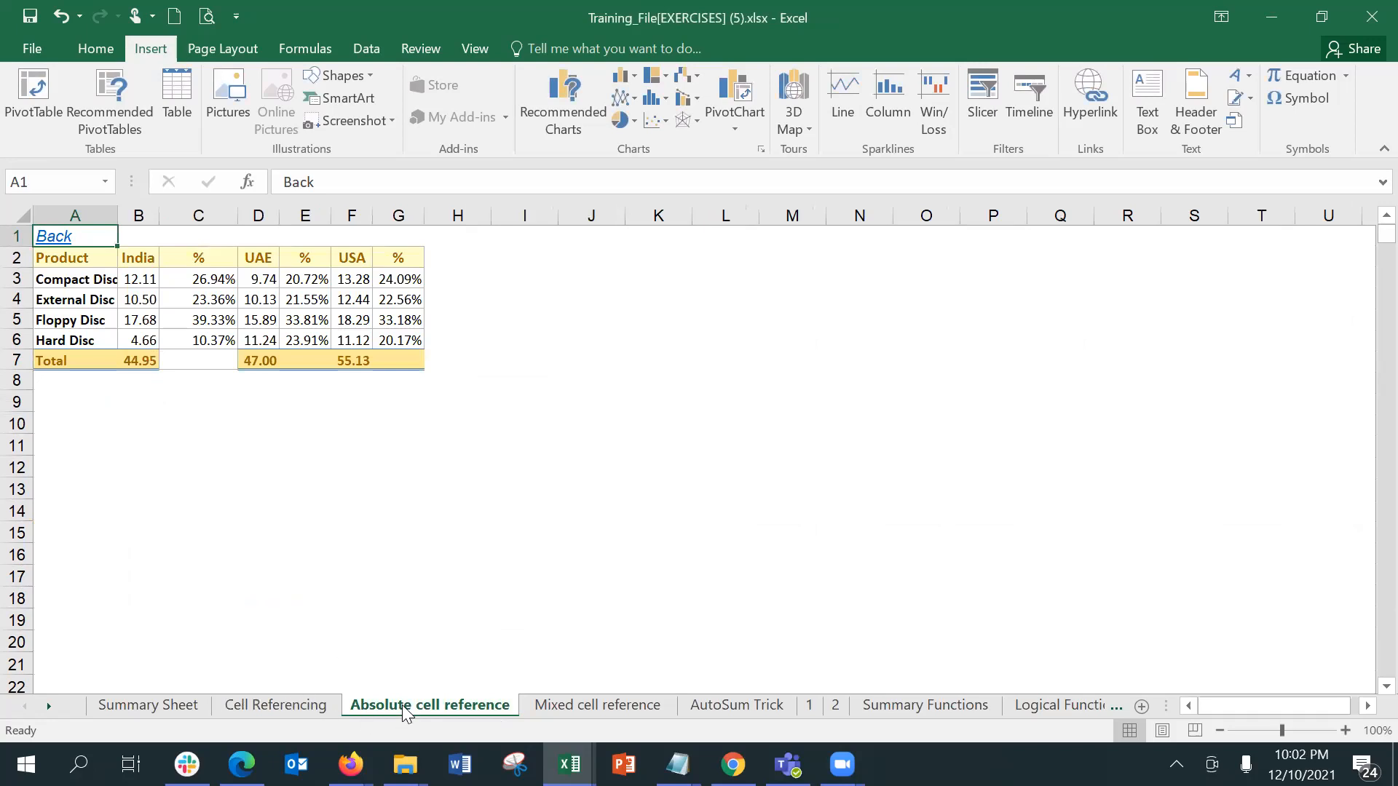
Step: Group all sheets from the Mixed cell reference sheet and test the Back link in A1
{"action": "left_click", "coordinate": [558, 708]}
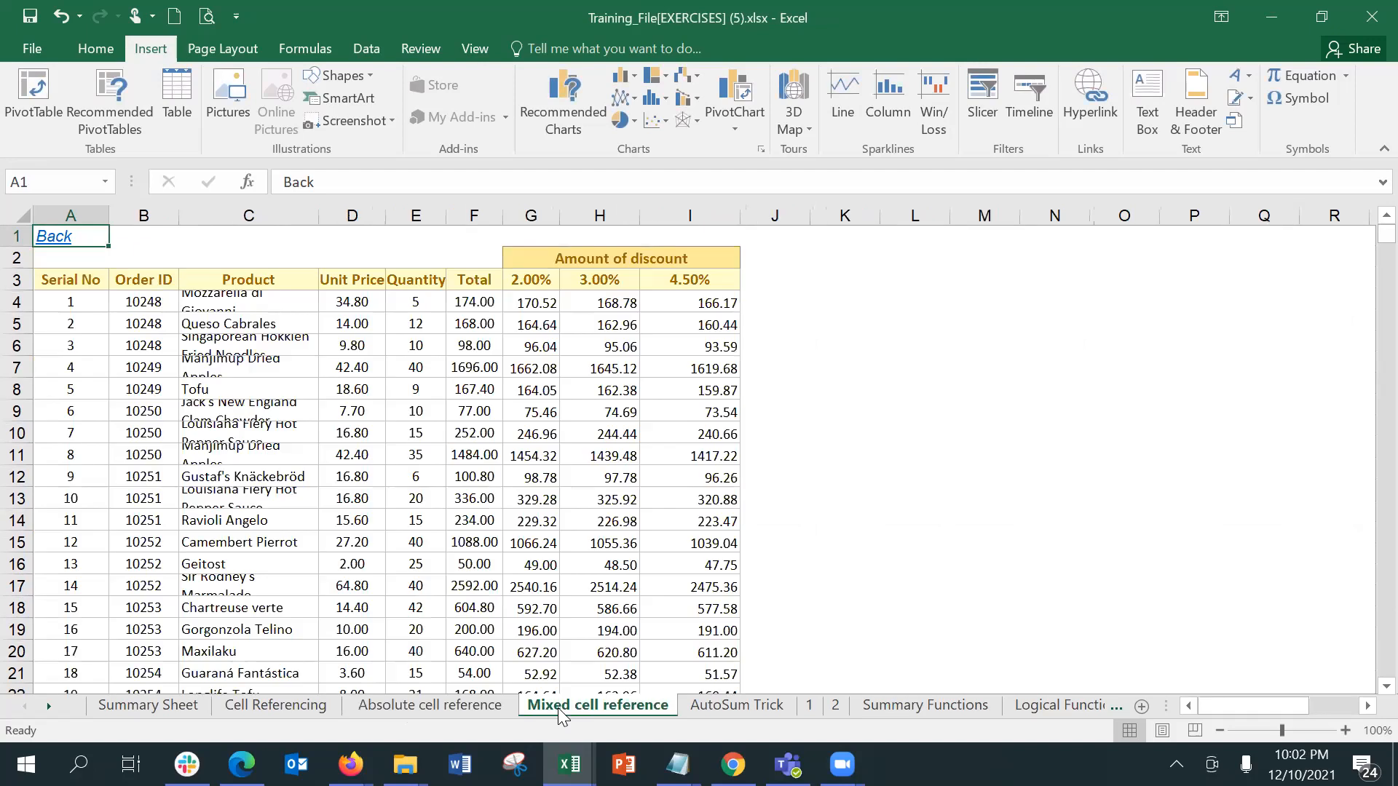
{"action": "right_click", "coordinate": [558, 708]}
{"action": "left_click", "coordinate": [623, 693]}
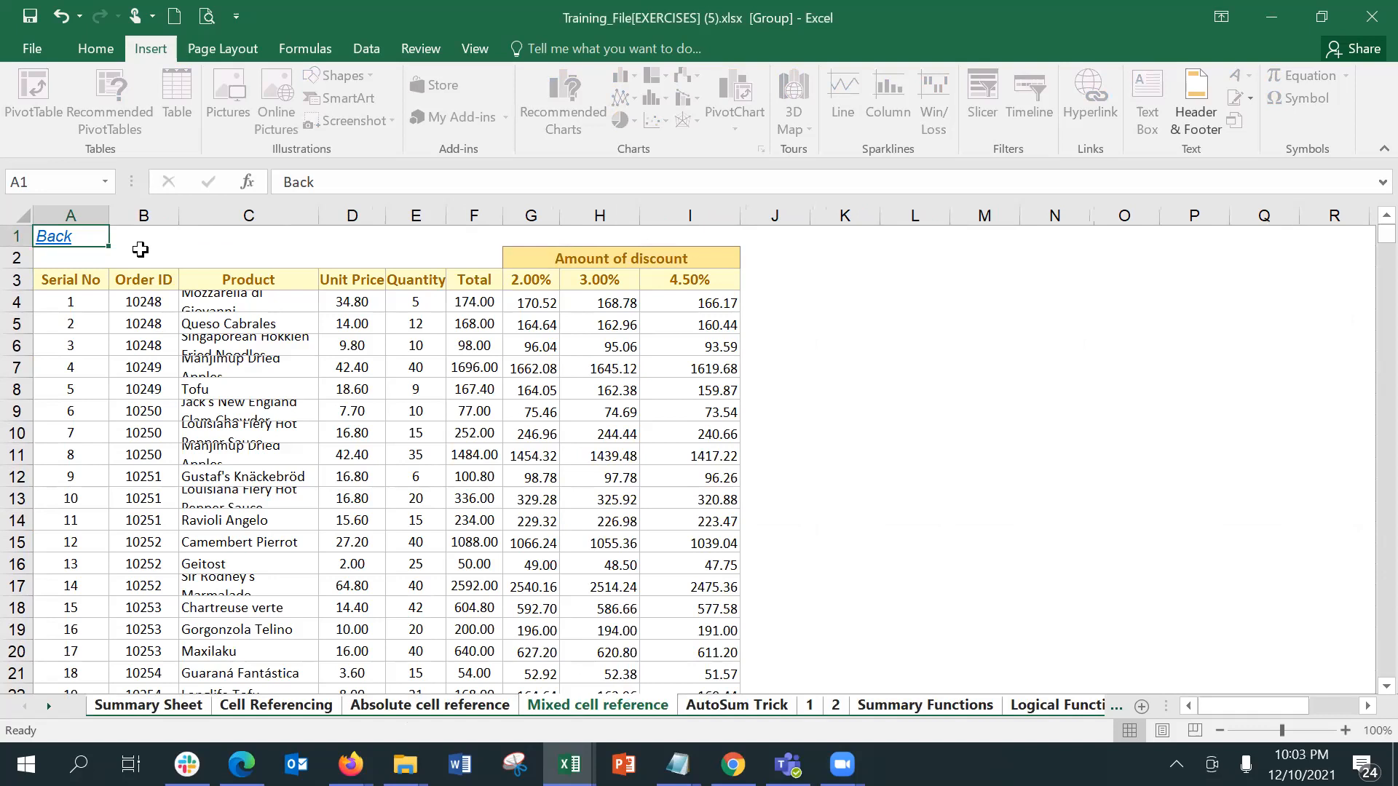
{"action": "left_click", "coordinate": [140, 250]}
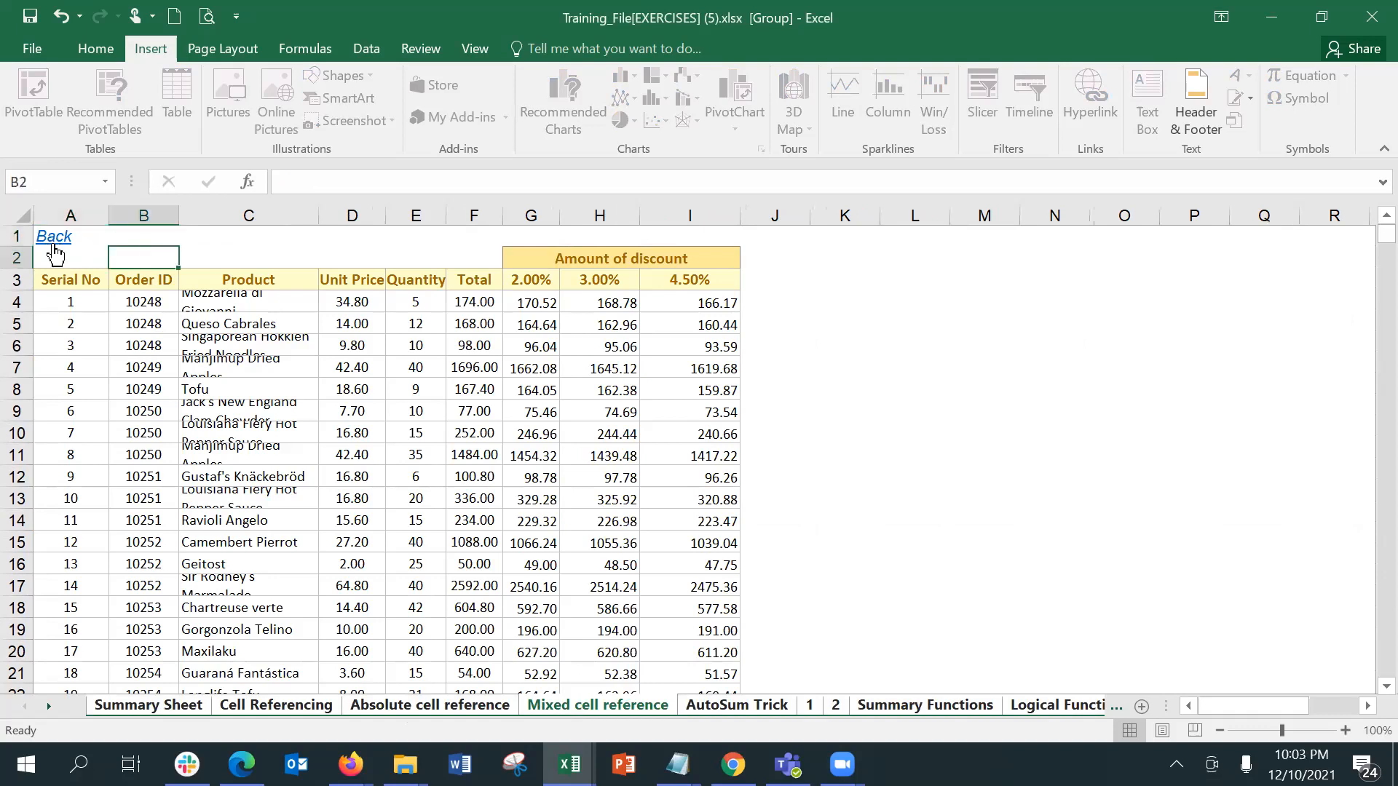
{"action": "left_click", "coordinate": [54, 247]}
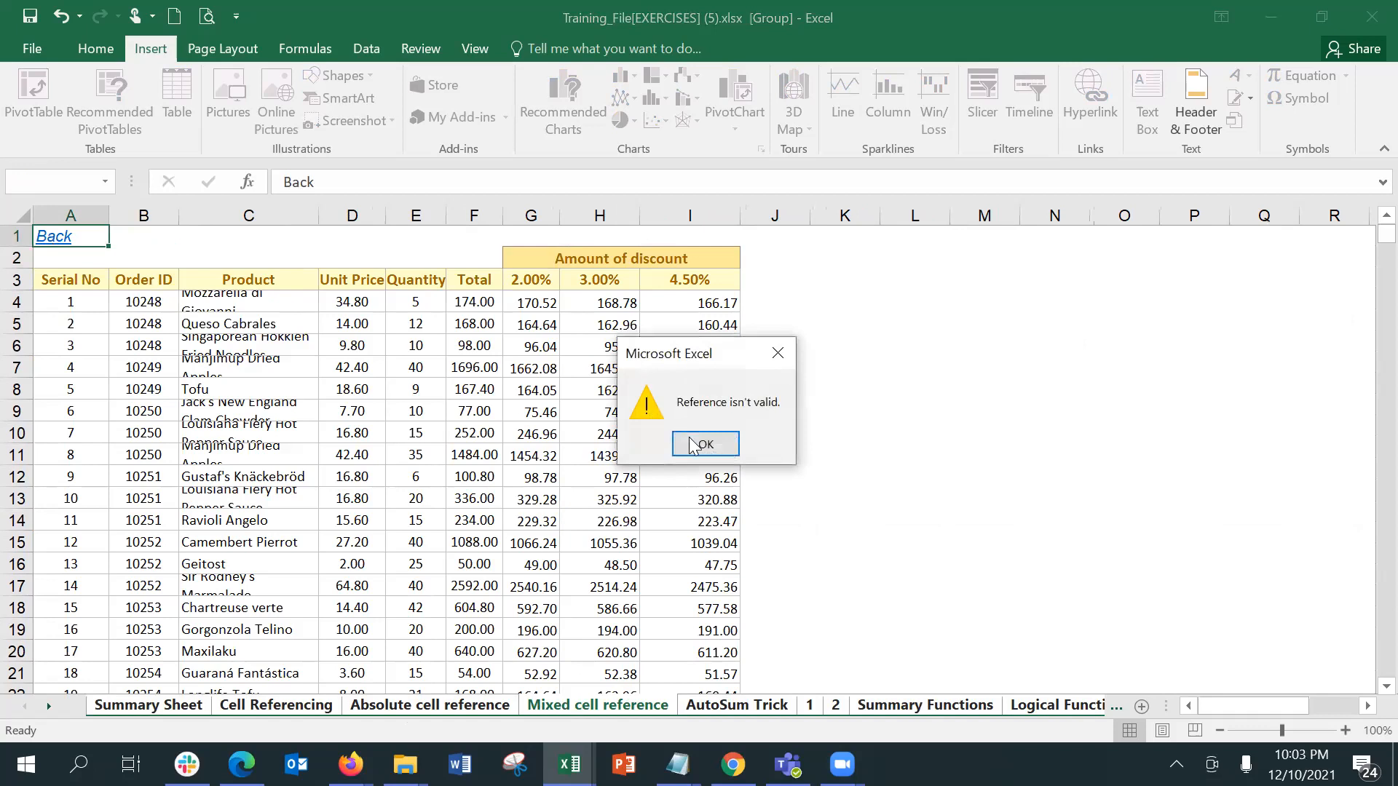
{"action": "left_click", "coordinate": [692, 446]}
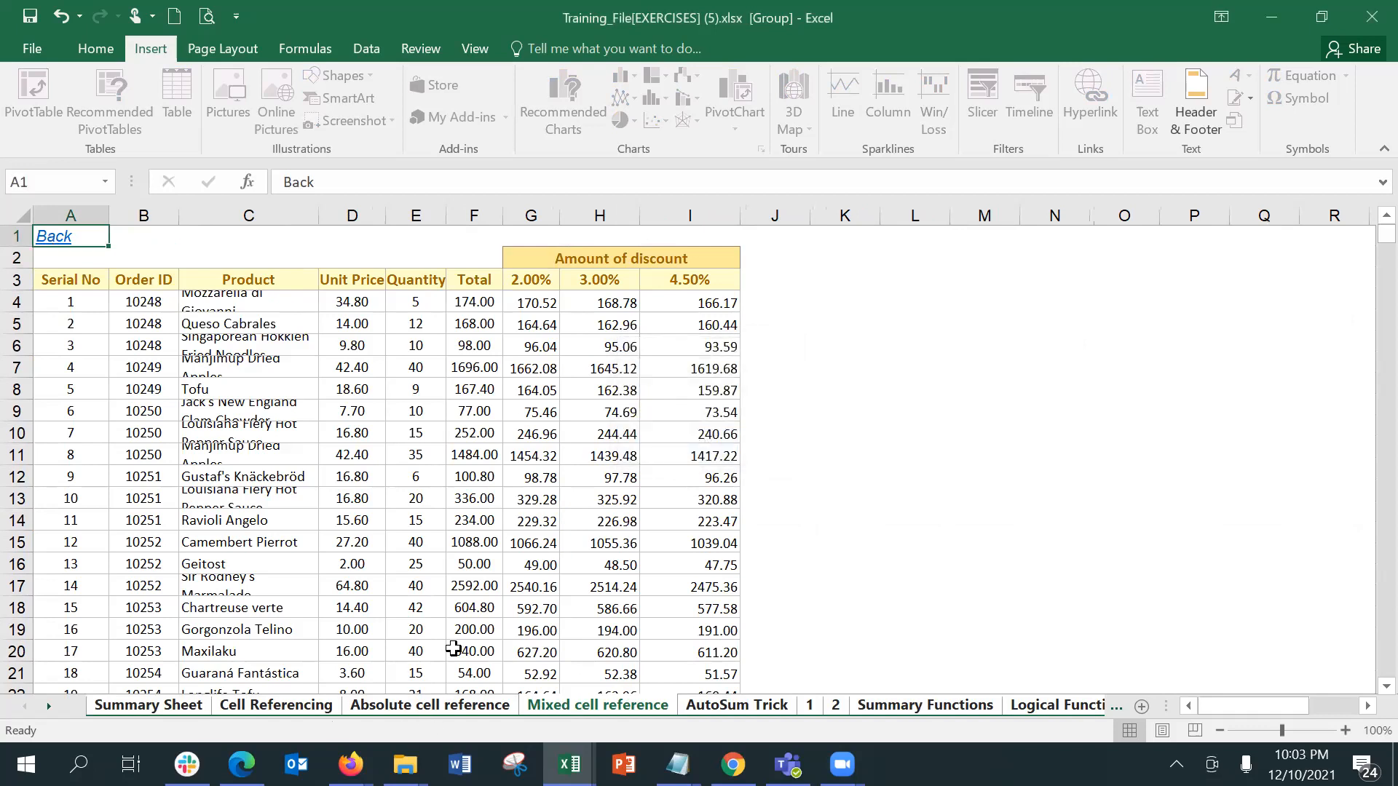
Step: Ungroup the sheets and test the Back link in A1 of the Mixed cell reference sheet again
{"action": "right_click", "coordinate": [606, 704]}
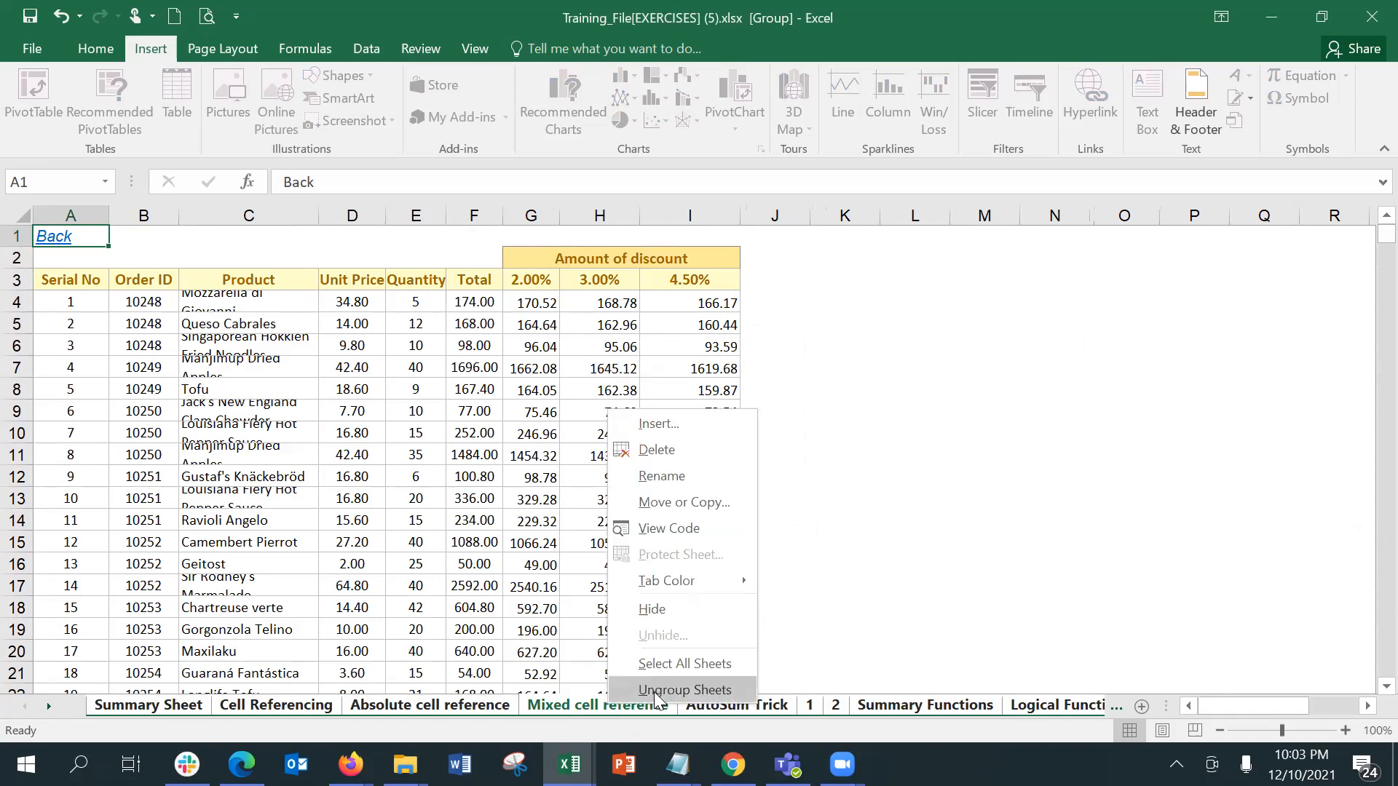
{"action": "left_click", "coordinate": [654, 690]}
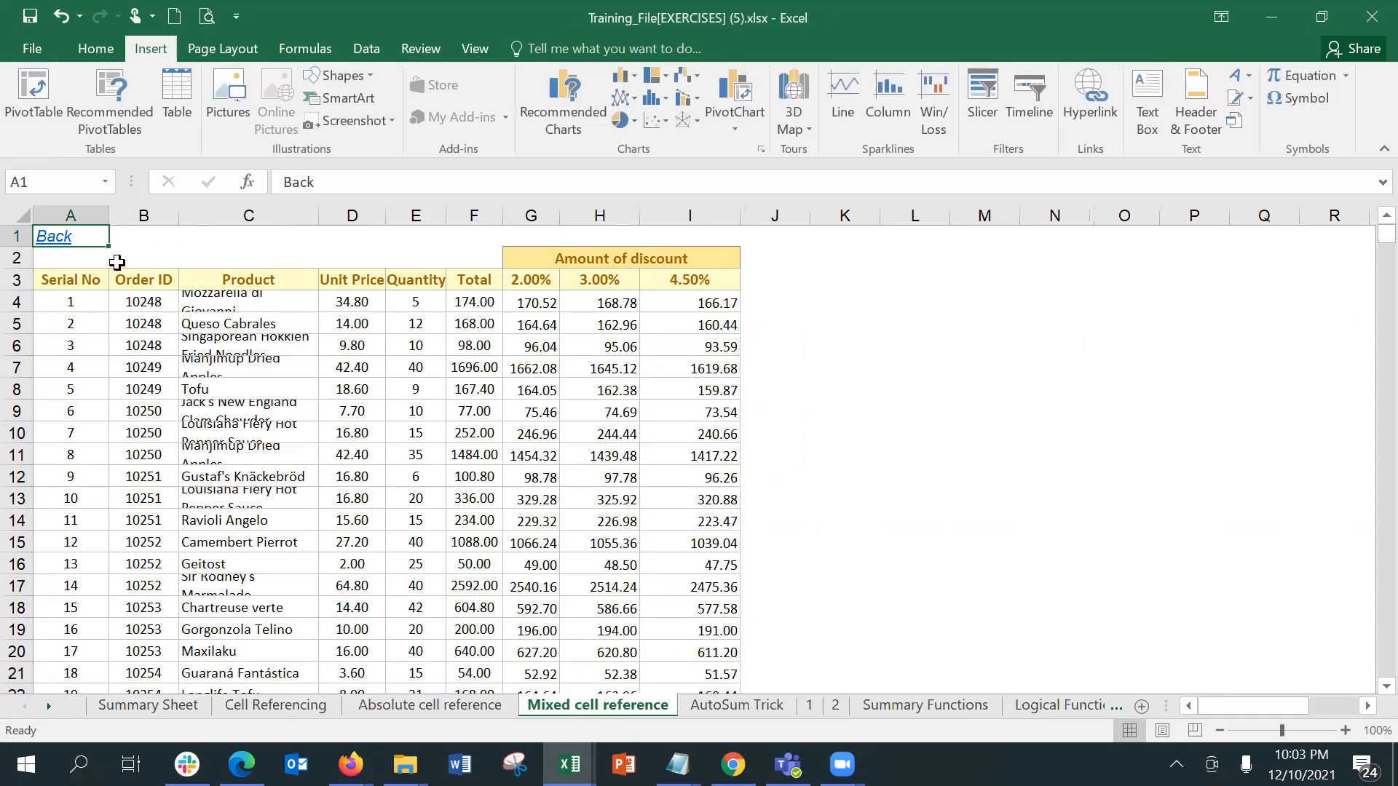
{"action": "left_click", "coordinate": [58, 239]}
{"action": "left_click", "coordinate": [731, 442]}
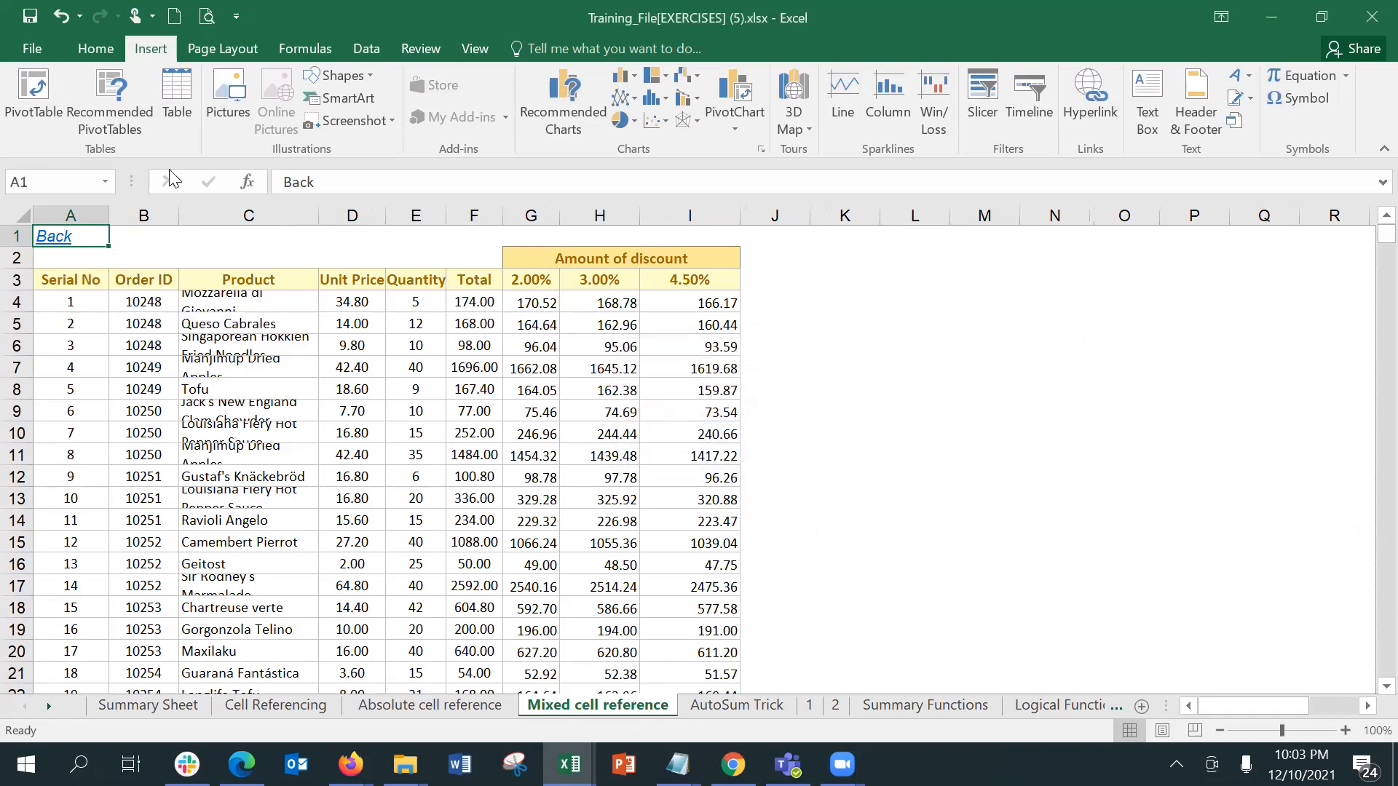
{"action": "left_click", "coordinate": [53, 245]}
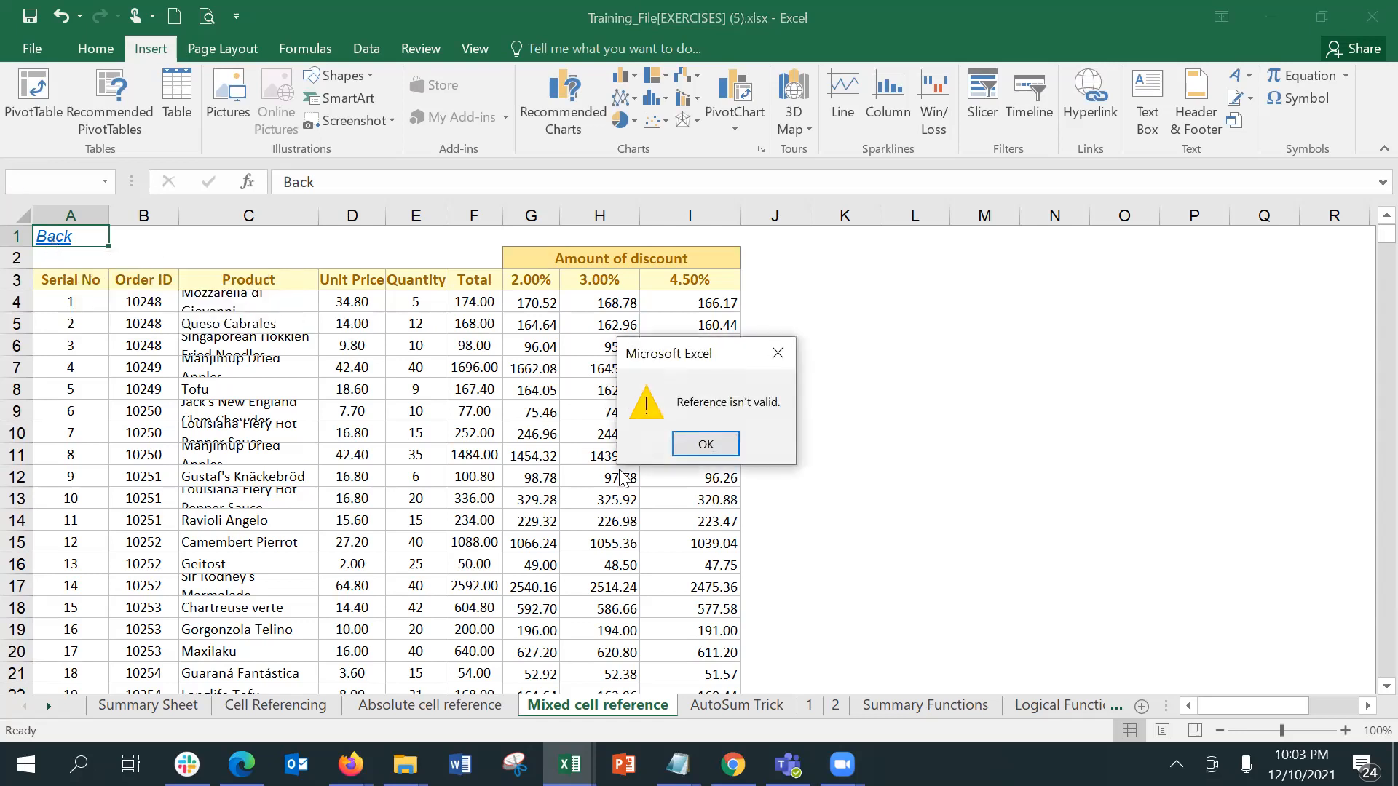
{"action": "left_click", "coordinate": [704, 444]}
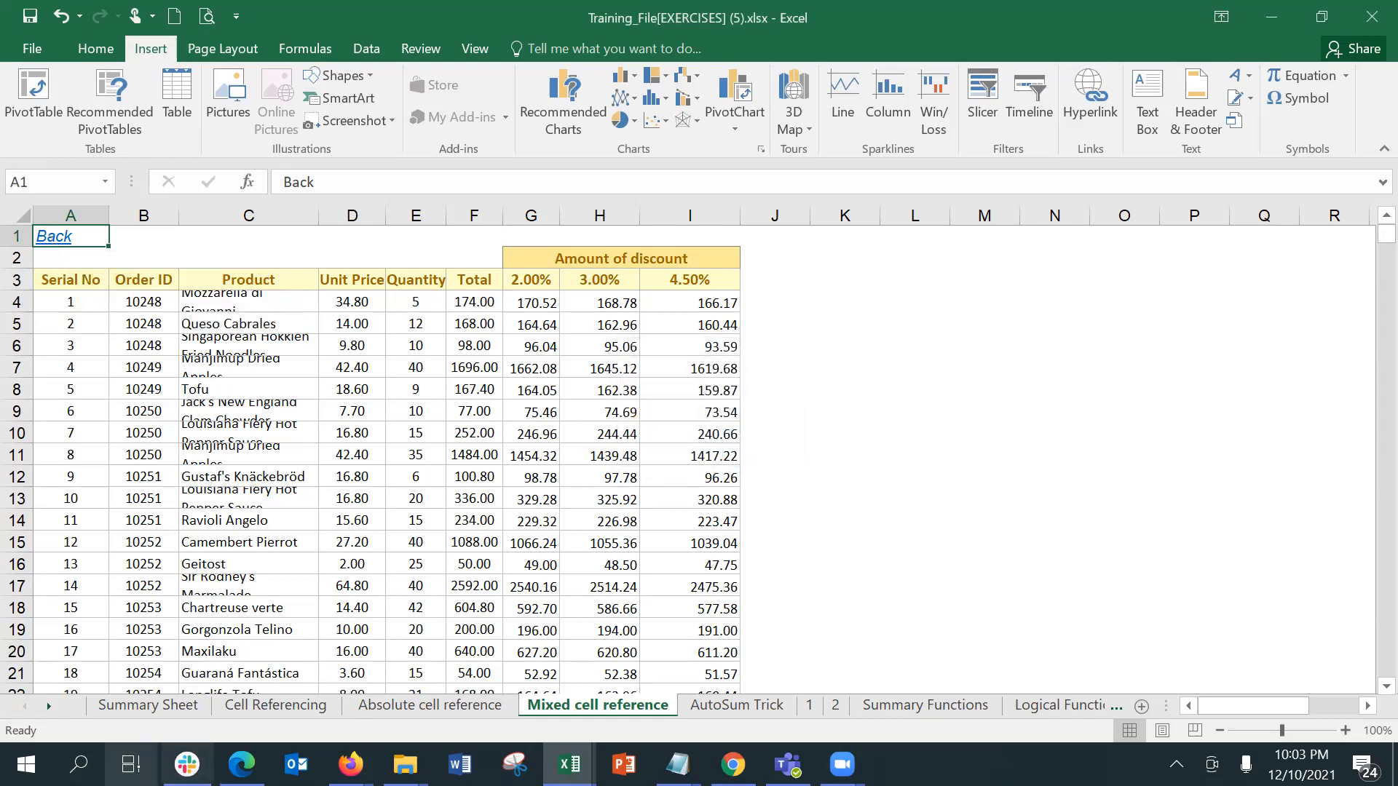
Step: Test the Back link in A1 of the Cell Referencing sheet by following it to the Summary Sheet
{"action": "left_click", "coordinate": [156, 704]}
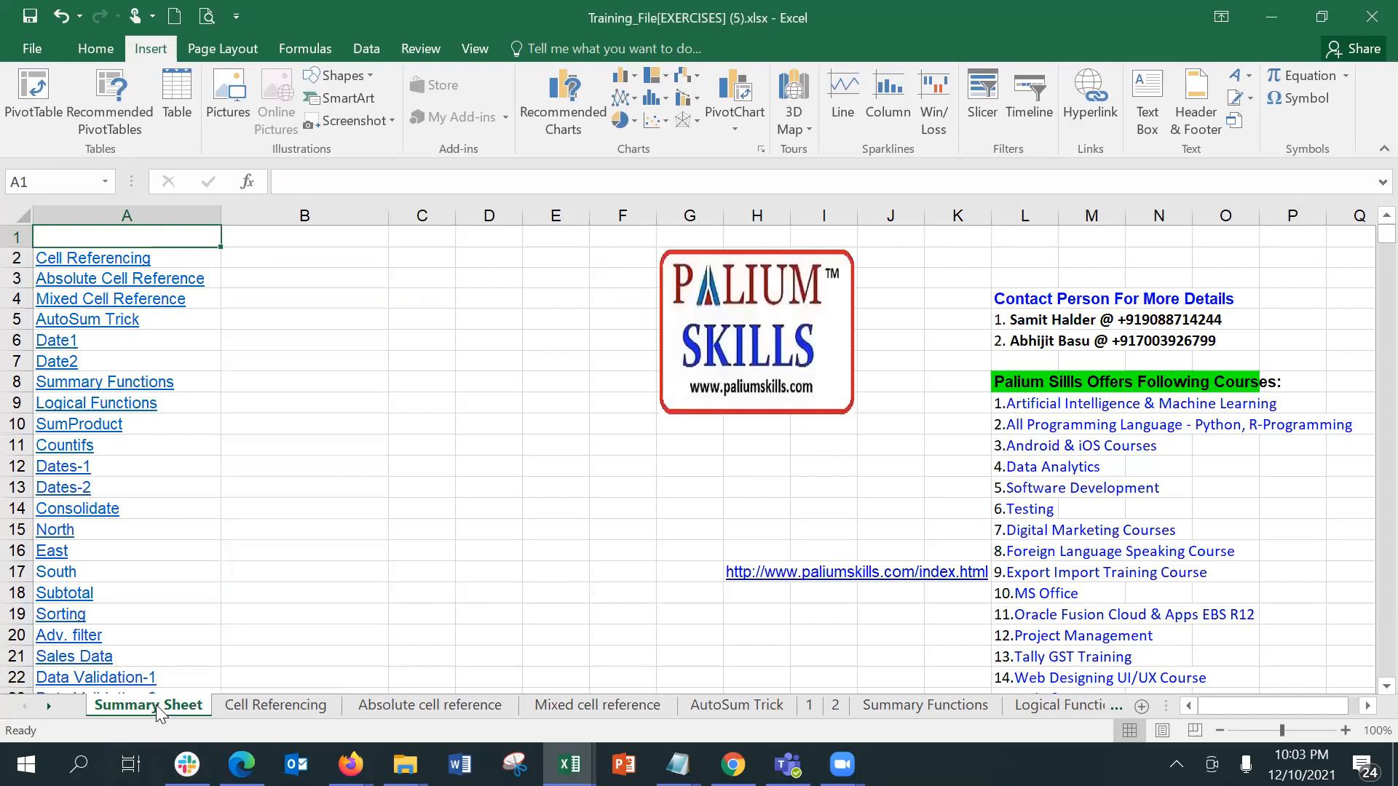
{"action": "left_click", "coordinate": [271, 708]}
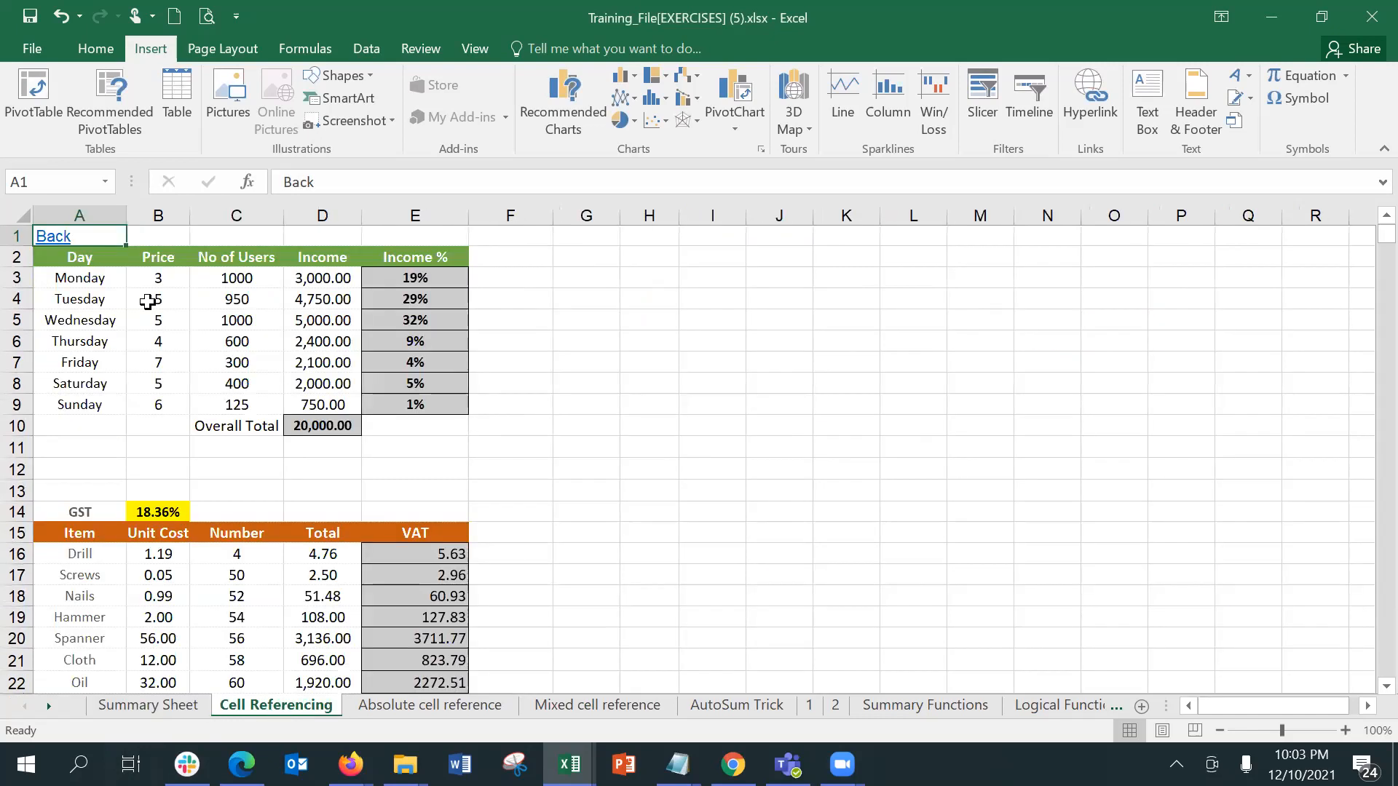
{"action": "left_click", "coordinate": [63, 245]}
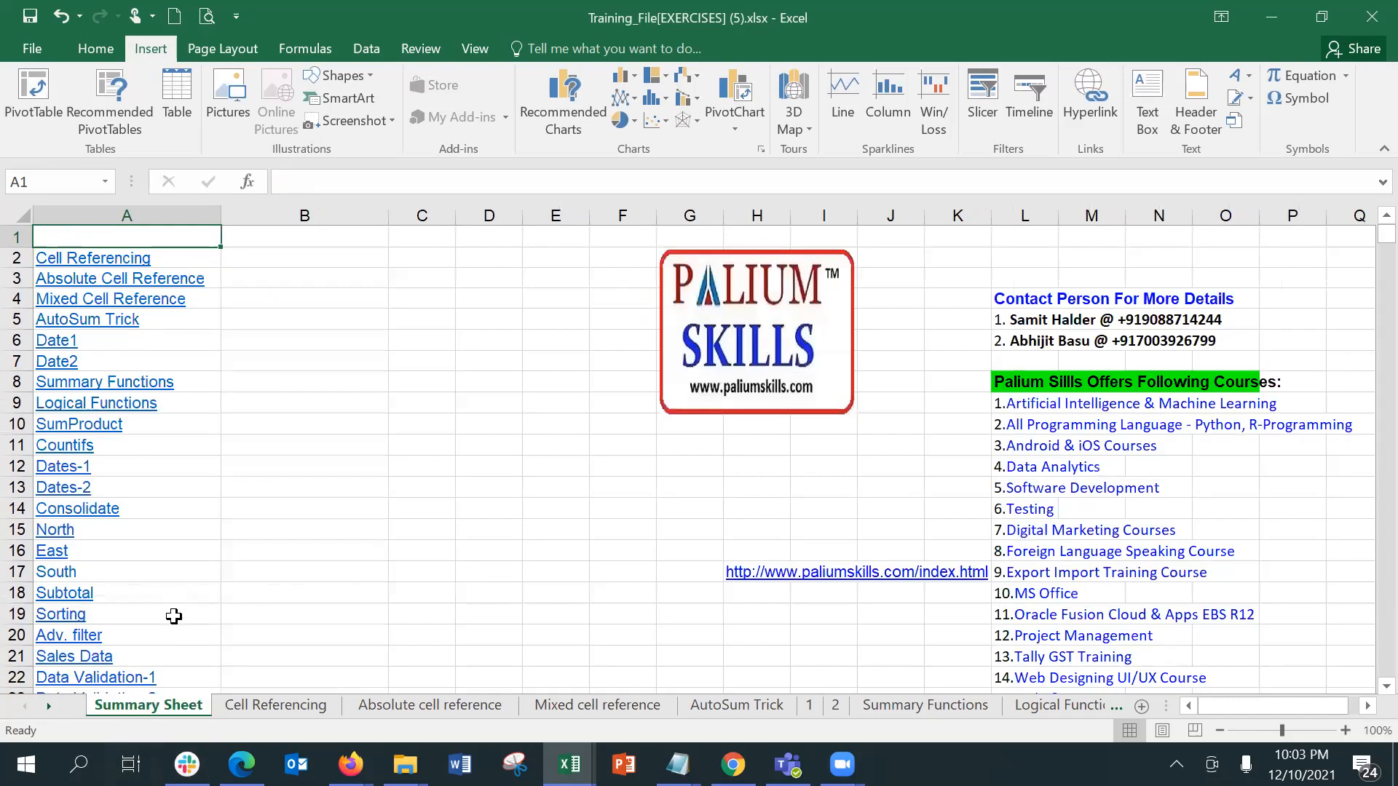
Step: Copy the Back link in A1 of Cell Referencing, then group the Absolute cell reference through AutoSum Trick sheets and extend the selection to all sheets
{"action": "left_click", "coordinate": [235, 708]}
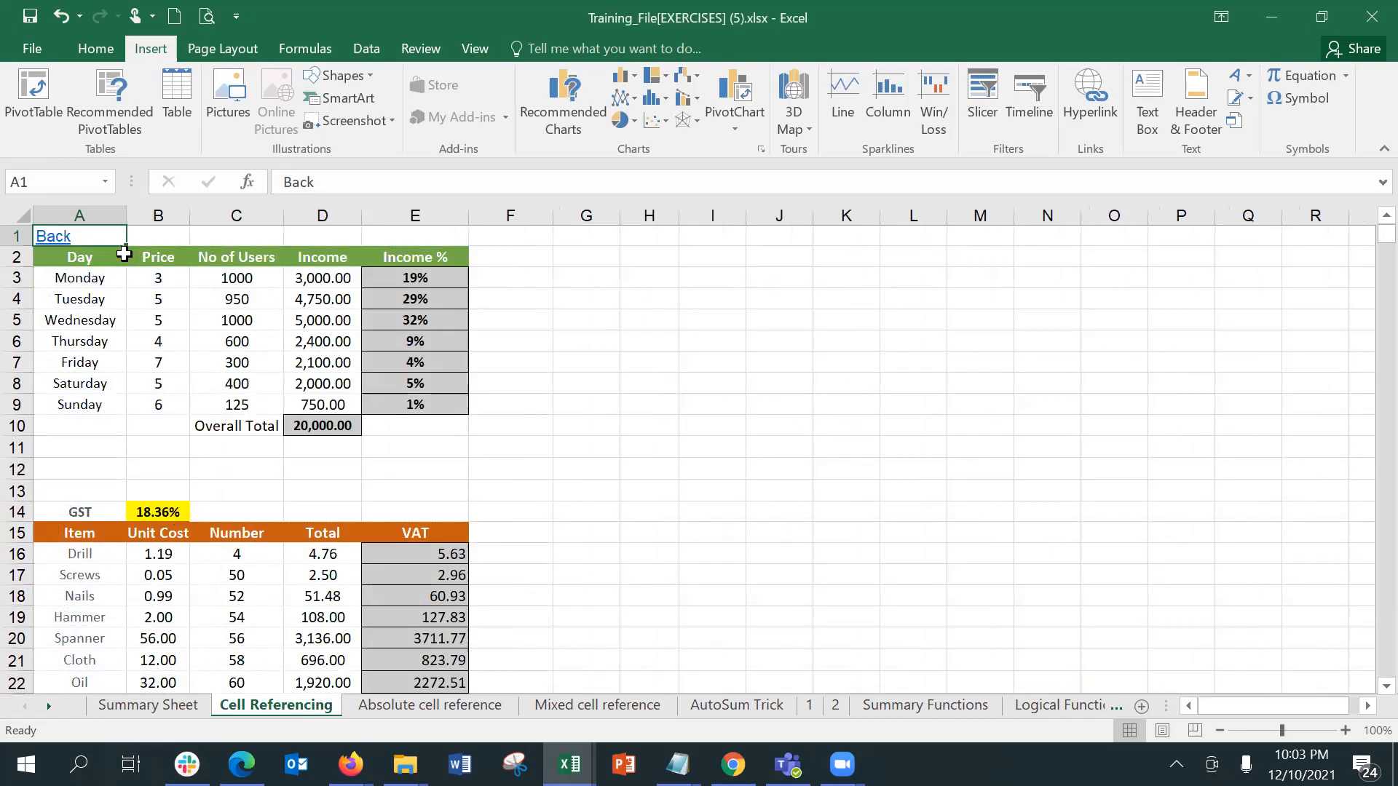
{"action": "key", "text": "ctrl+c"}
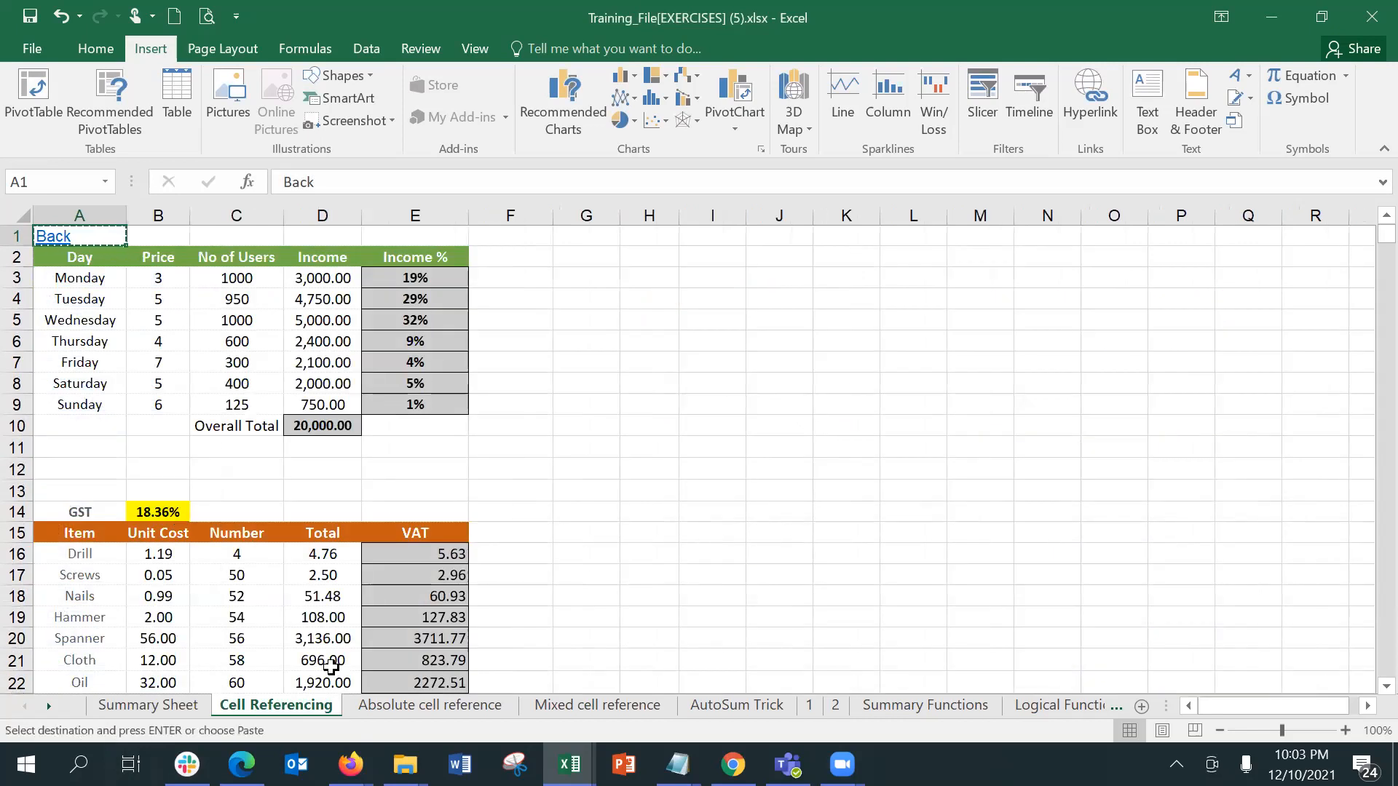
{"action": "left_click", "coordinate": [385, 703]}
{"action": "left_click", "coordinate": [578, 708], "text": "ctrl"}
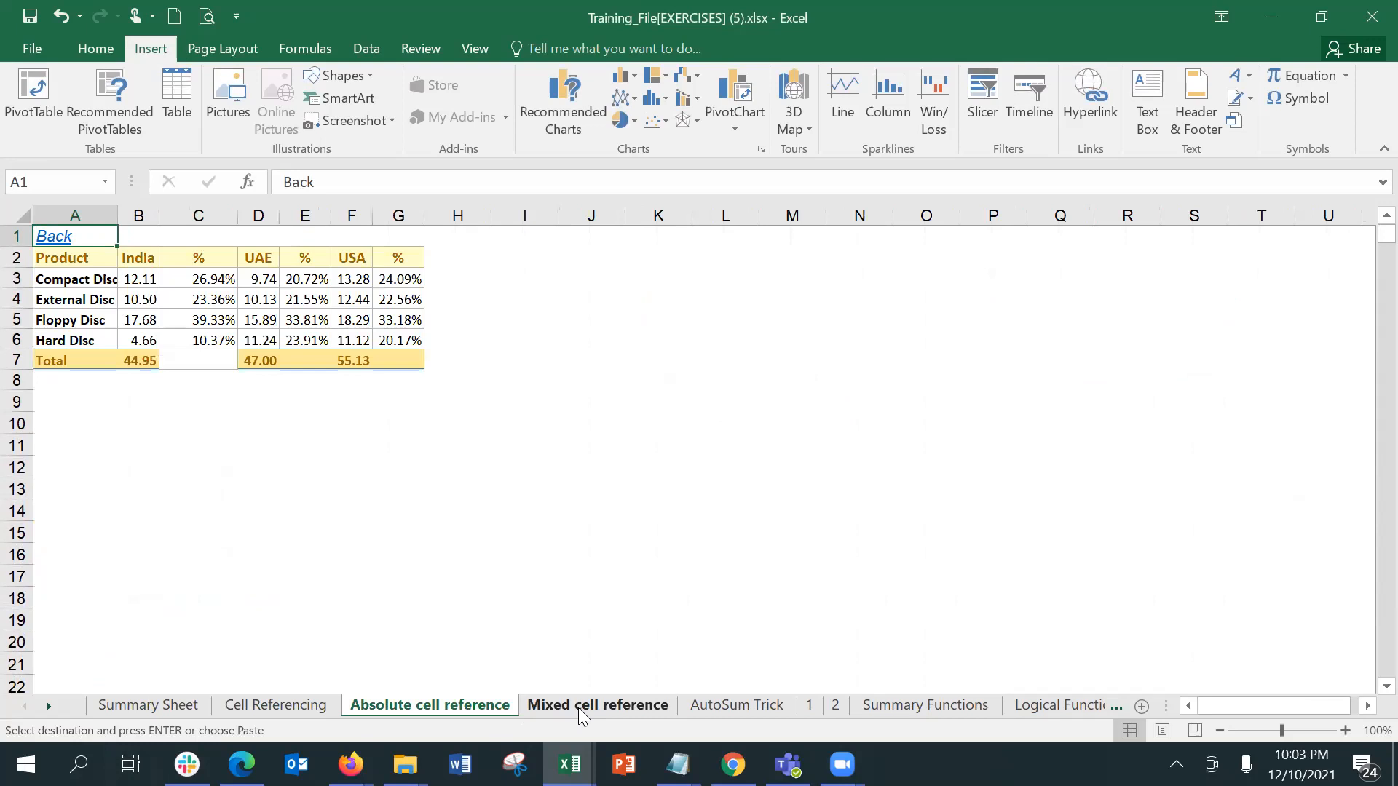
{"action": "left_click", "coordinate": [711, 709], "text": "ctrl"}
{"action": "right_click", "coordinate": [710, 710]}
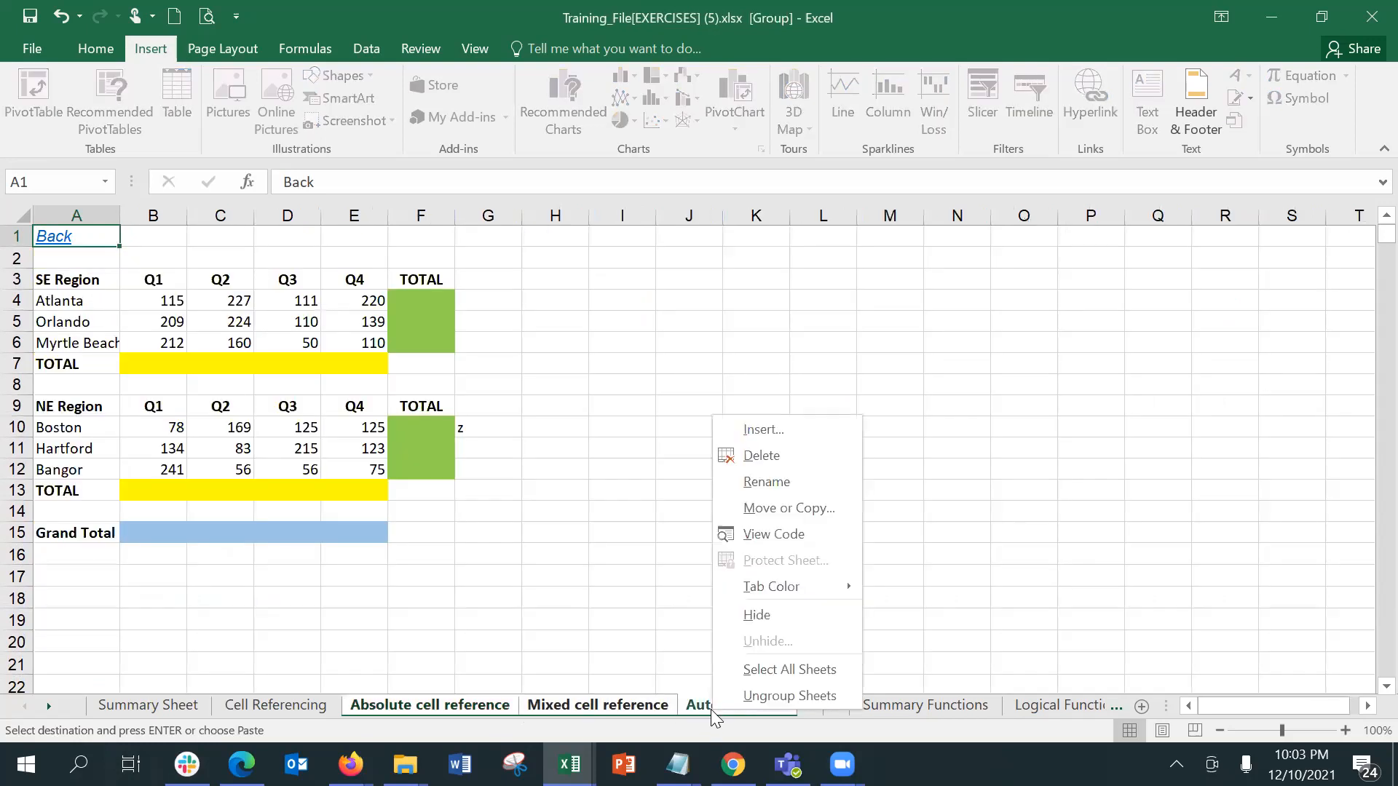
{"action": "left_click", "coordinate": [786, 670]}
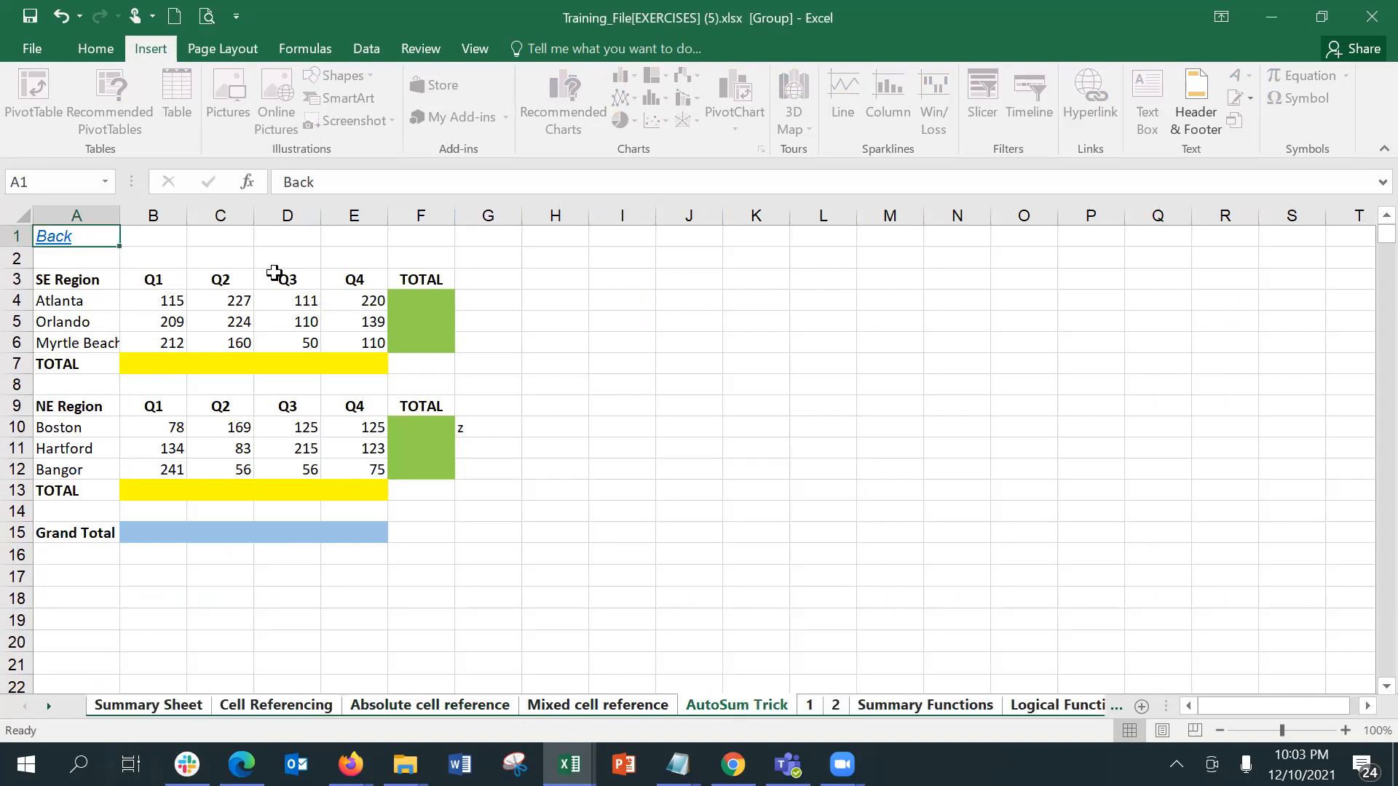
Step: Copy the Back link in A1 of Cell Referencing and group the sheets from Absolute cell reference onward
{"action": "left_click", "coordinate": [267, 703]}
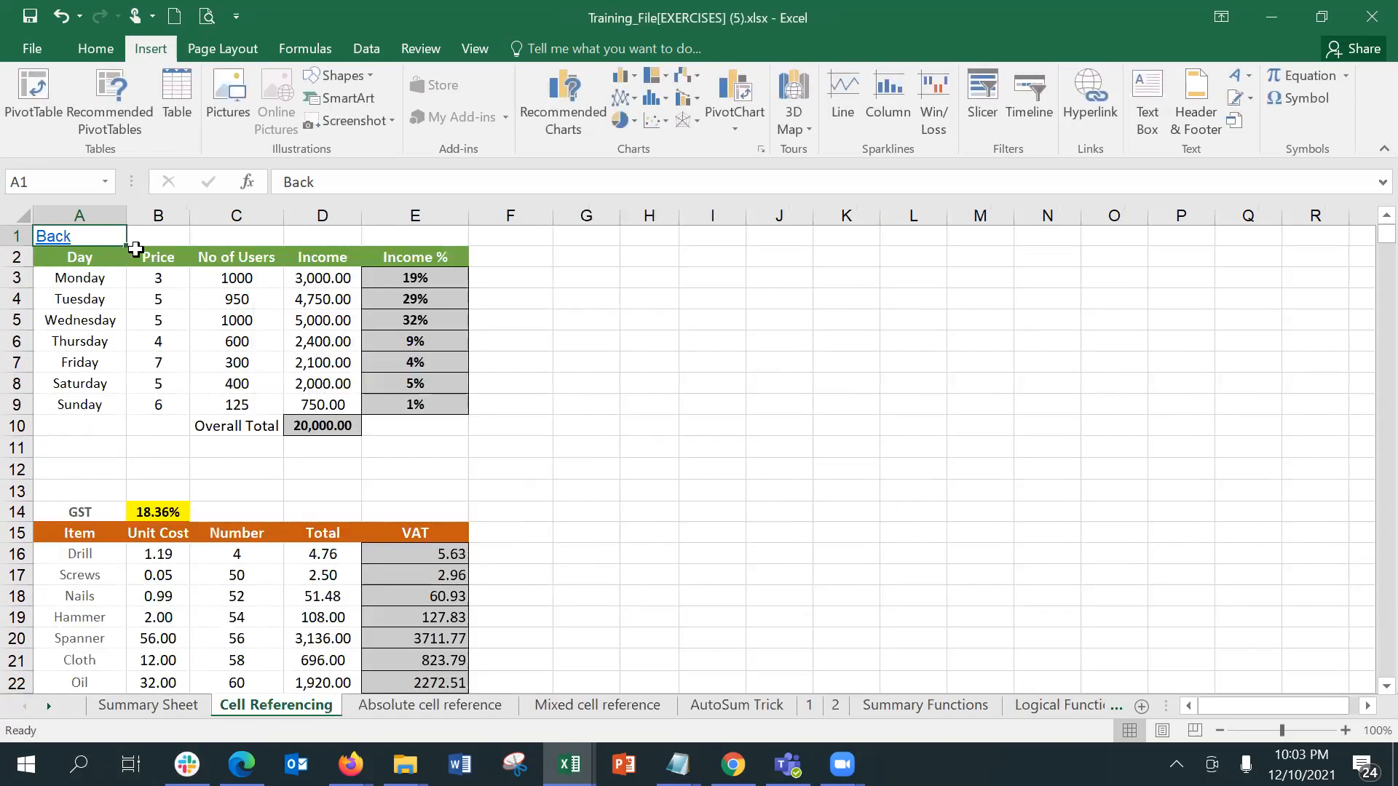
{"action": "key", "text": "ctrl+c"}
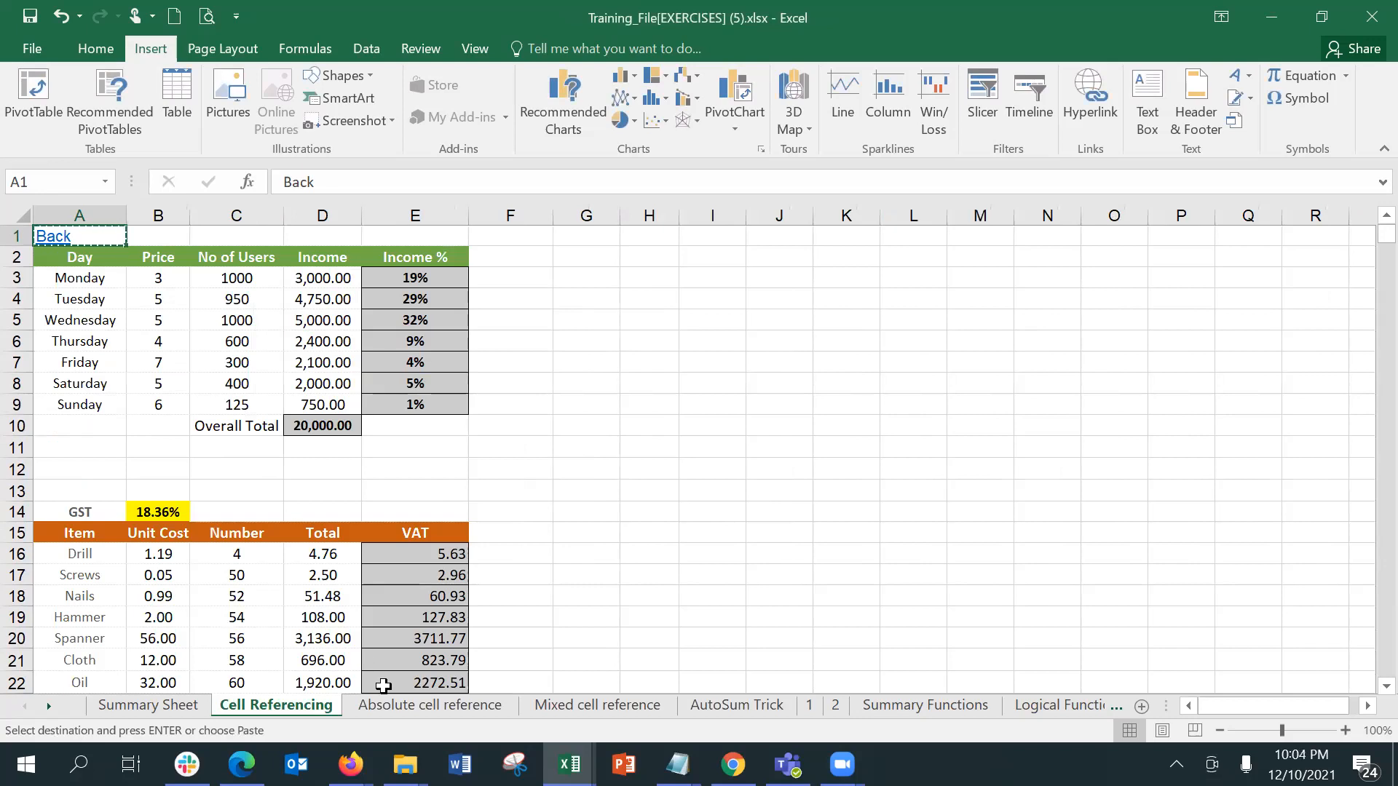
{"action": "left_click", "coordinate": [400, 706]}
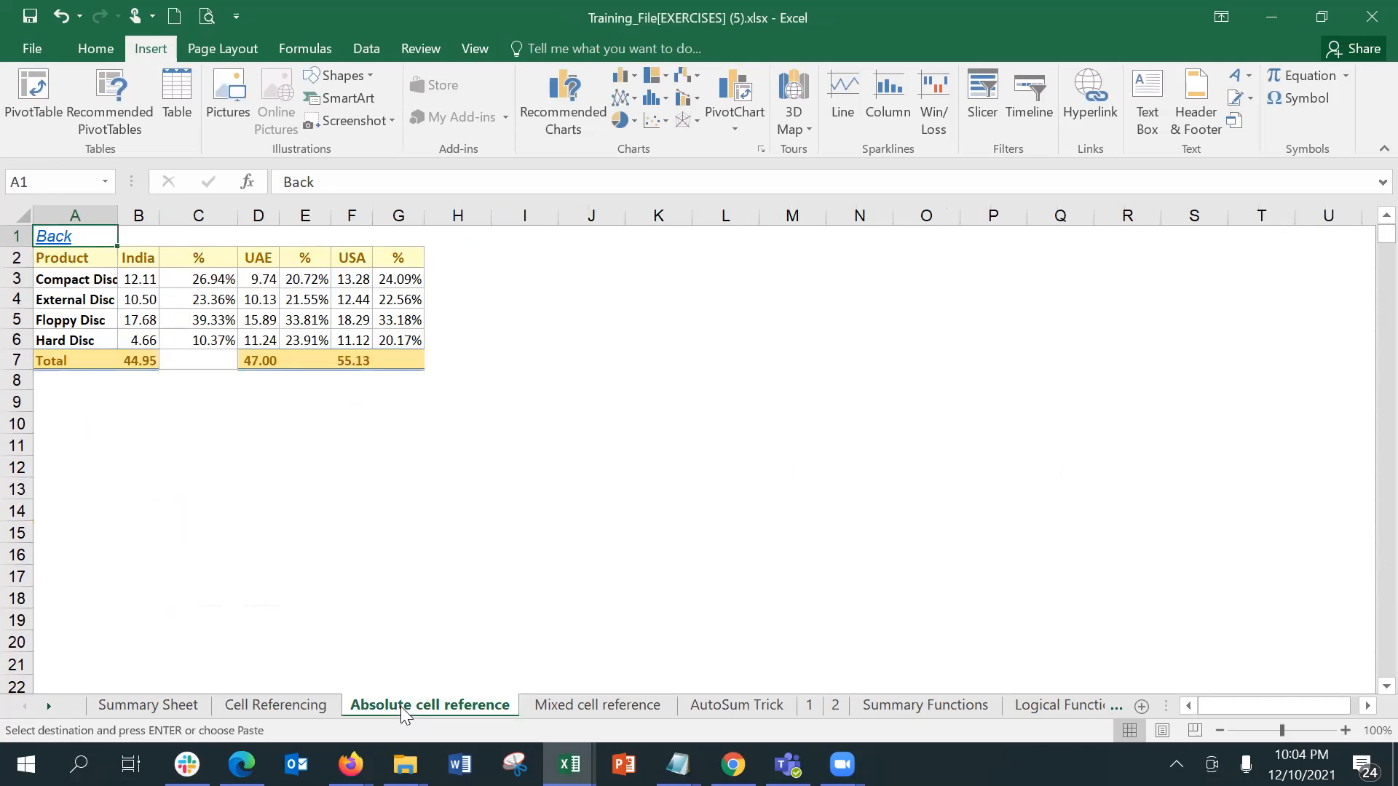
{"action": "right_click", "coordinate": [401, 707]}
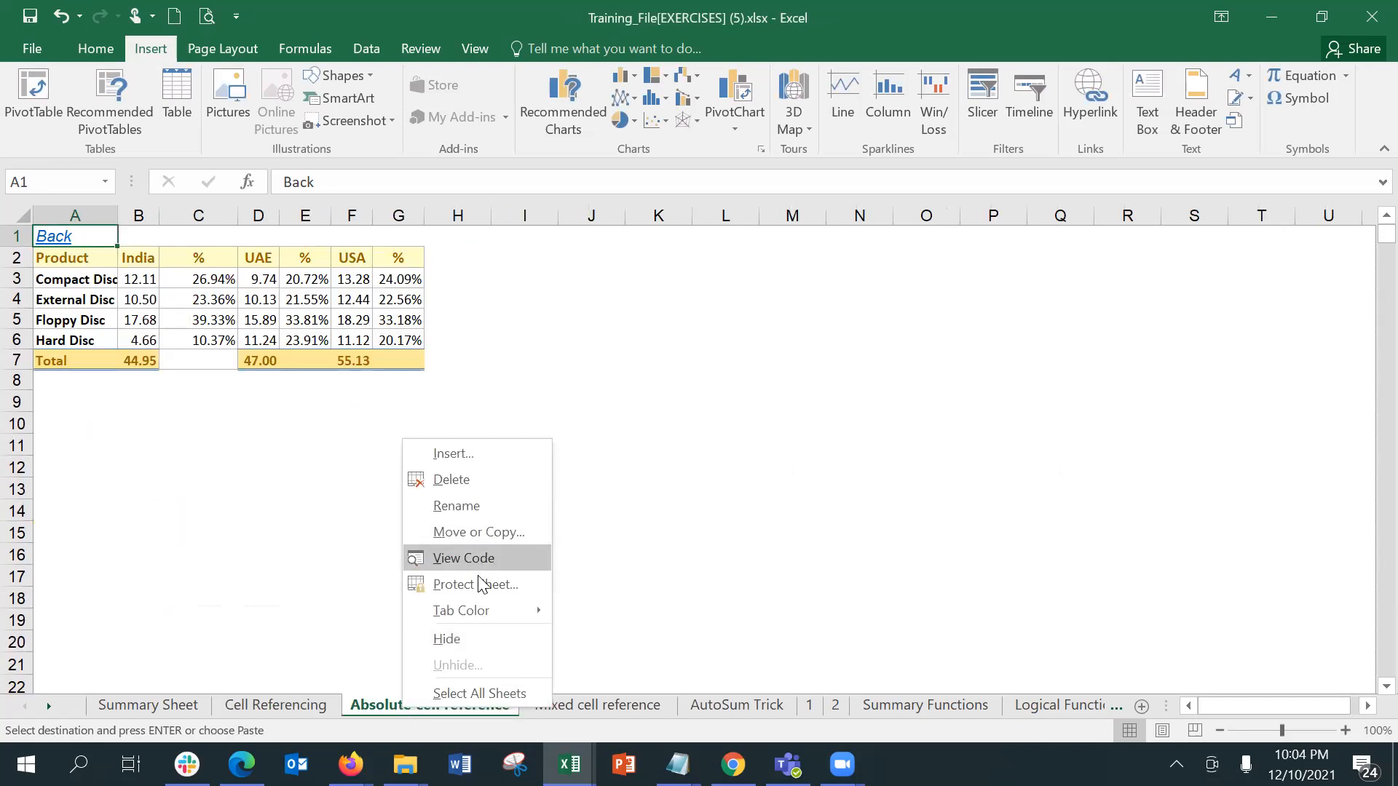
{"action": "left_click", "coordinate": [492, 691]}
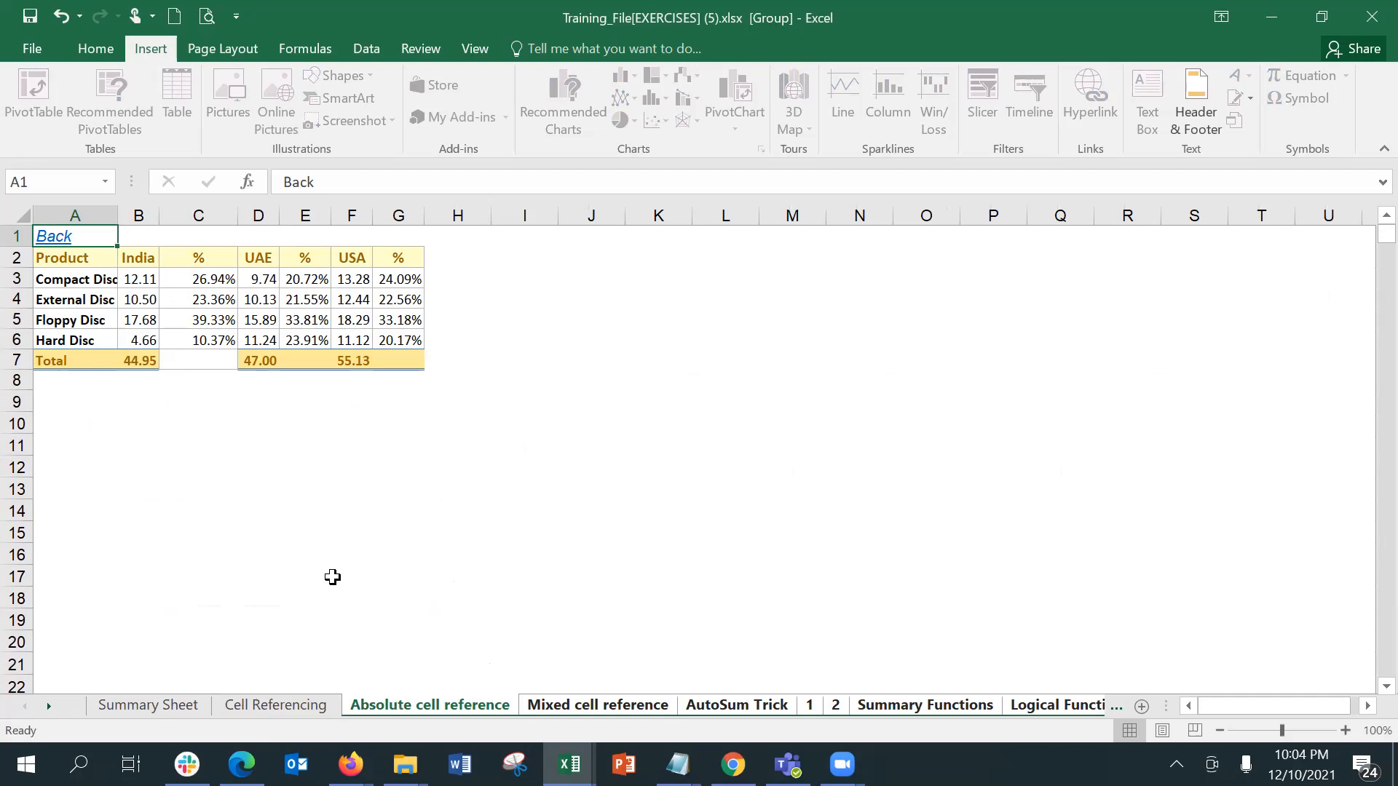
Step: Test the Back link in A1 of the grouped Absolute cell reference sheet, then ungroup by returning to Cell Referencing
{"action": "left_click", "coordinate": [325, 528]}
{"action": "left_click", "coordinate": [66, 238]}
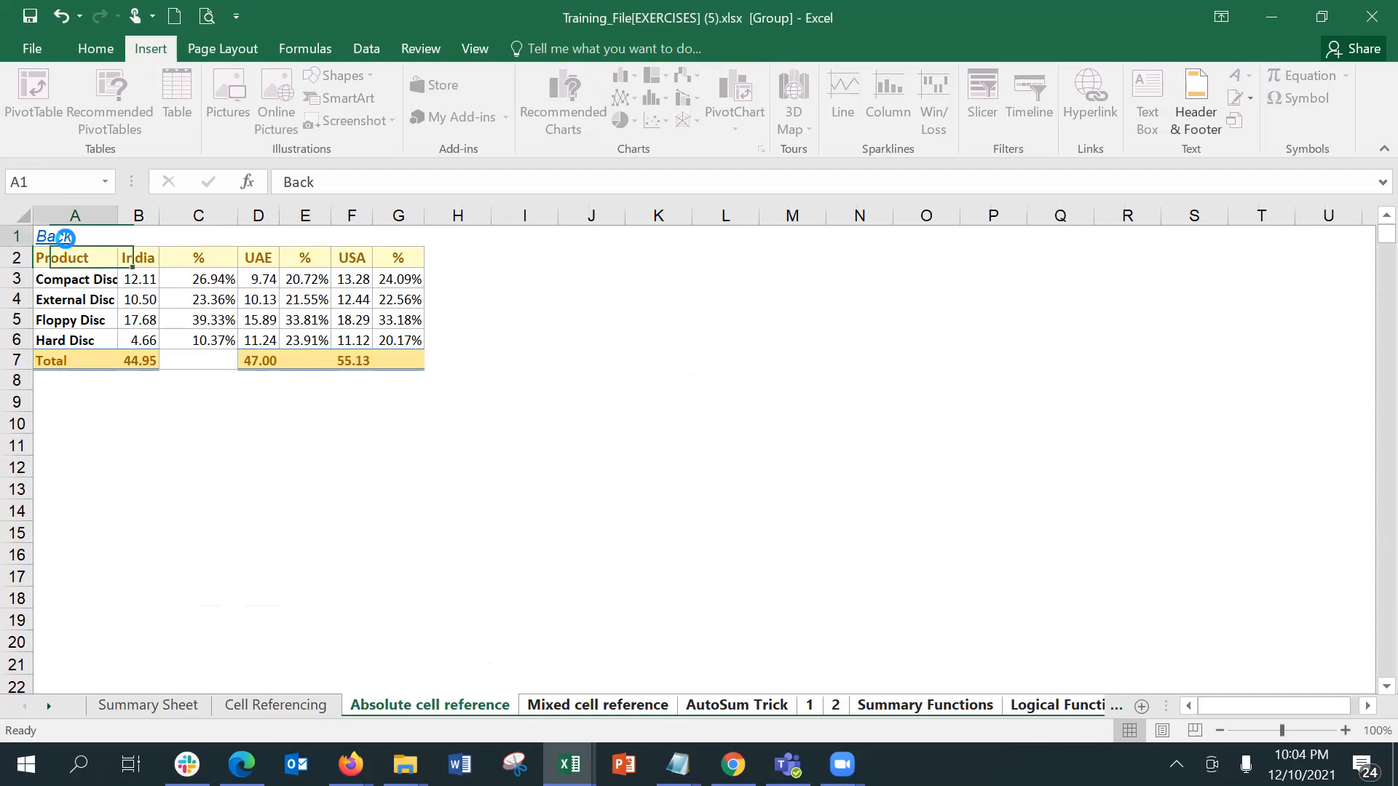
{"action": "left_click", "coordinate": [701, 444]}
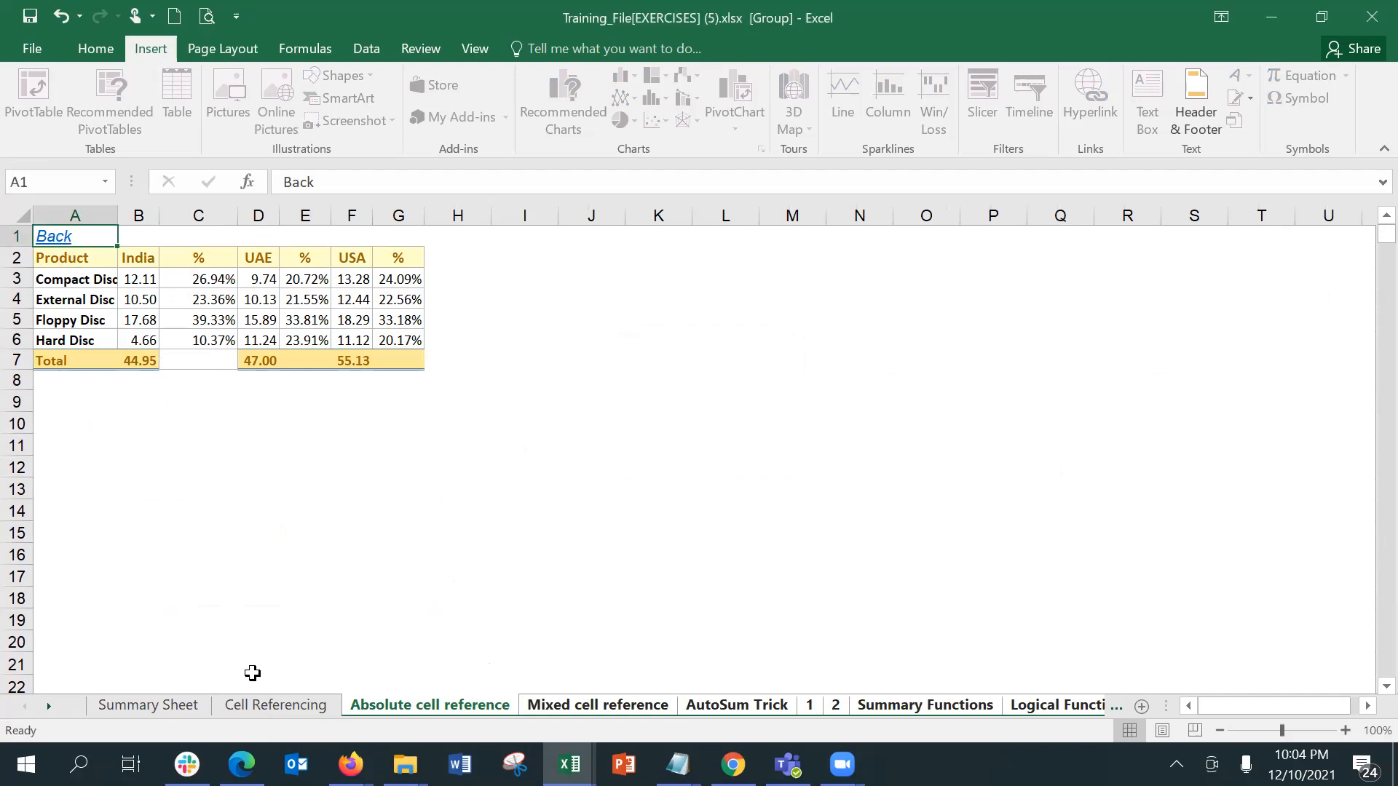
{"action": "left_click", "coordinate": [275, 705]}
{"action": "left_click", "coordinate": [504, 420]}
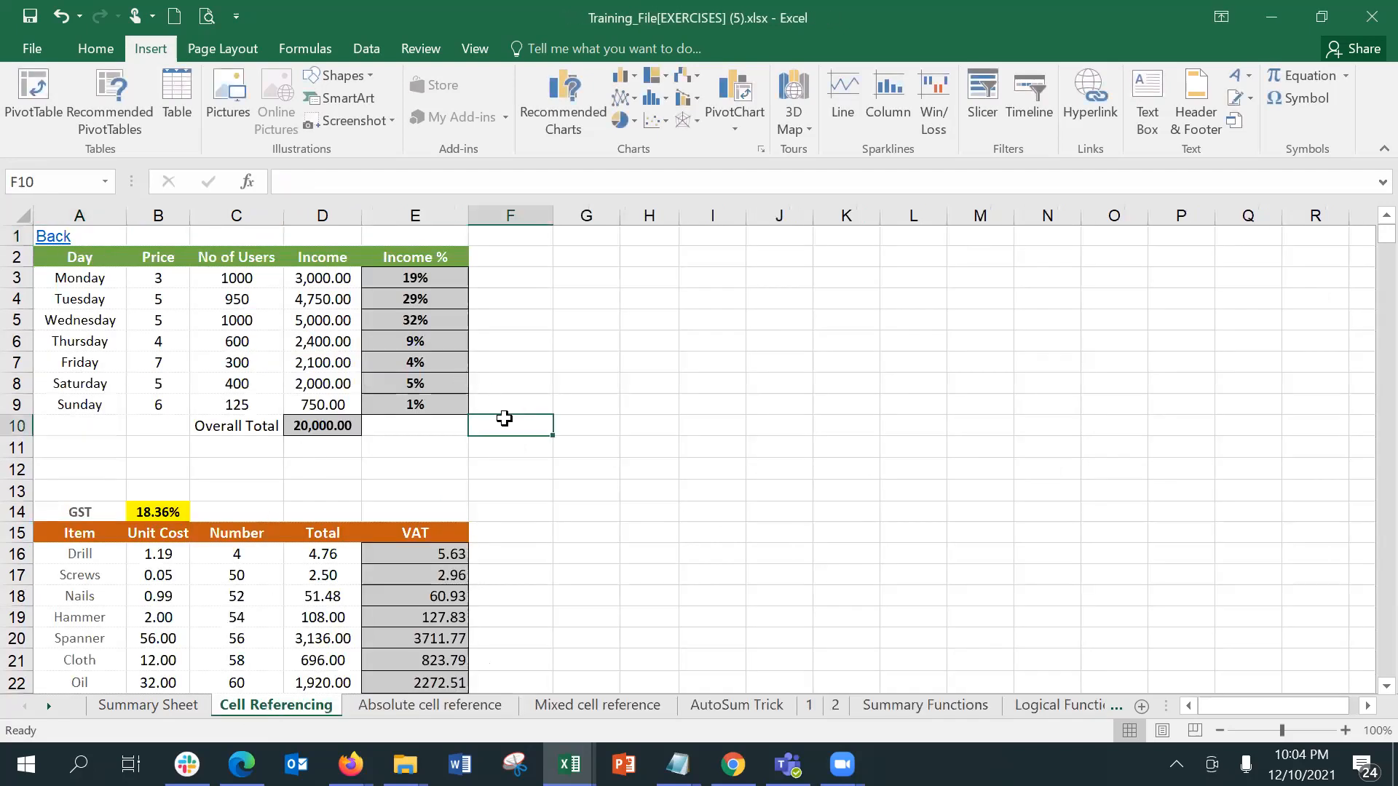
Step: Switch to the Book5 workbook and add two new worksheets after Sheet8
{"action": "left_click", "coordinate": [569, 764]}
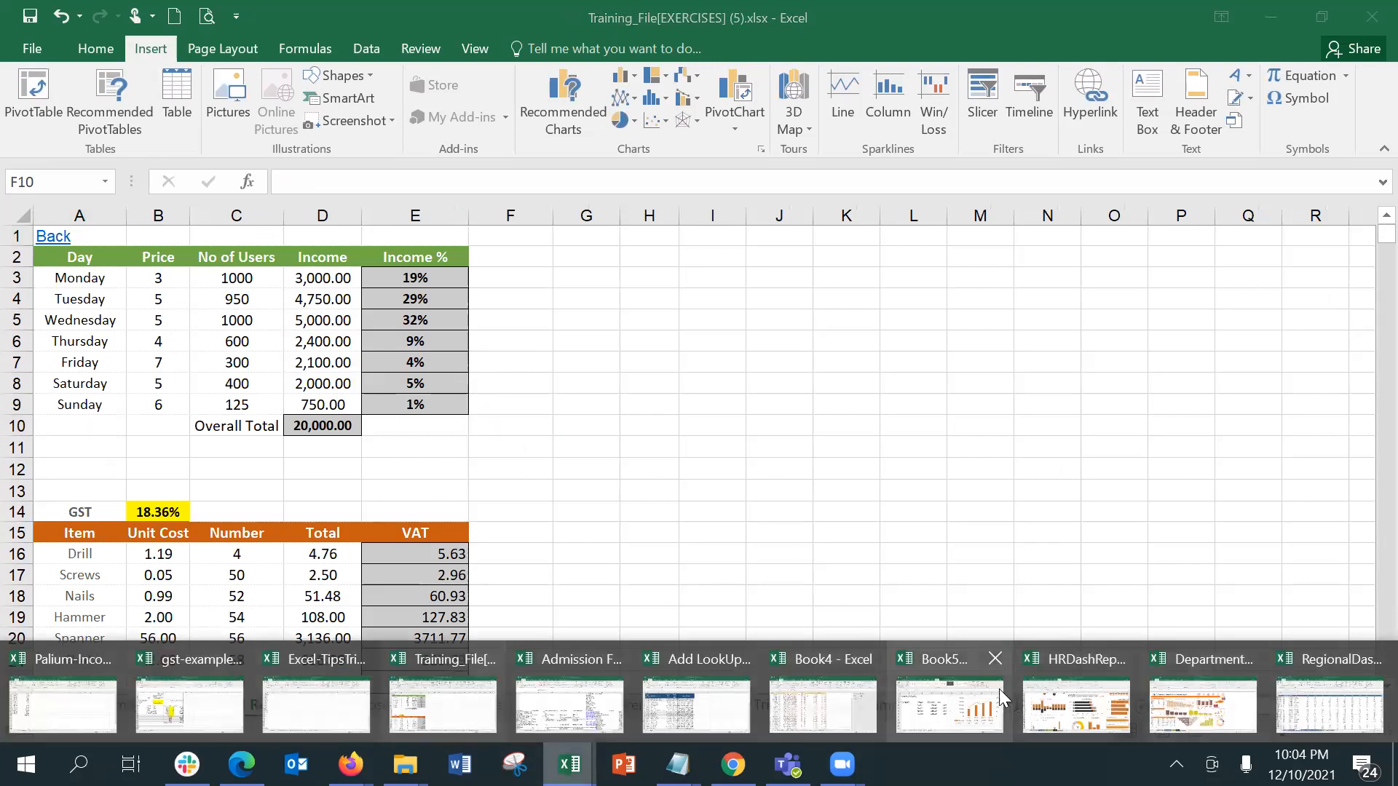
{"action": "left_click", "coordinate": [967, 688]}
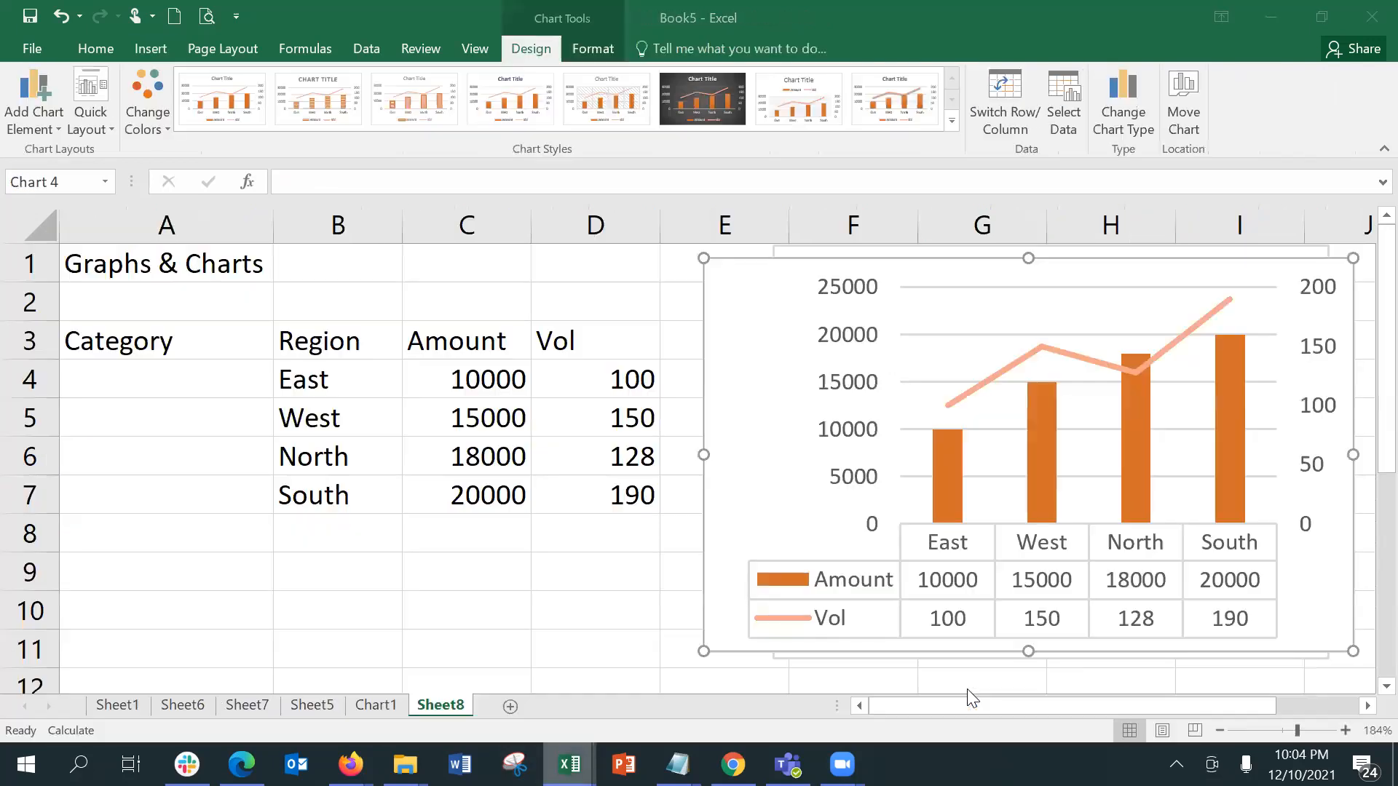
{"action": "left_click", "coordinate": [509, 707]}
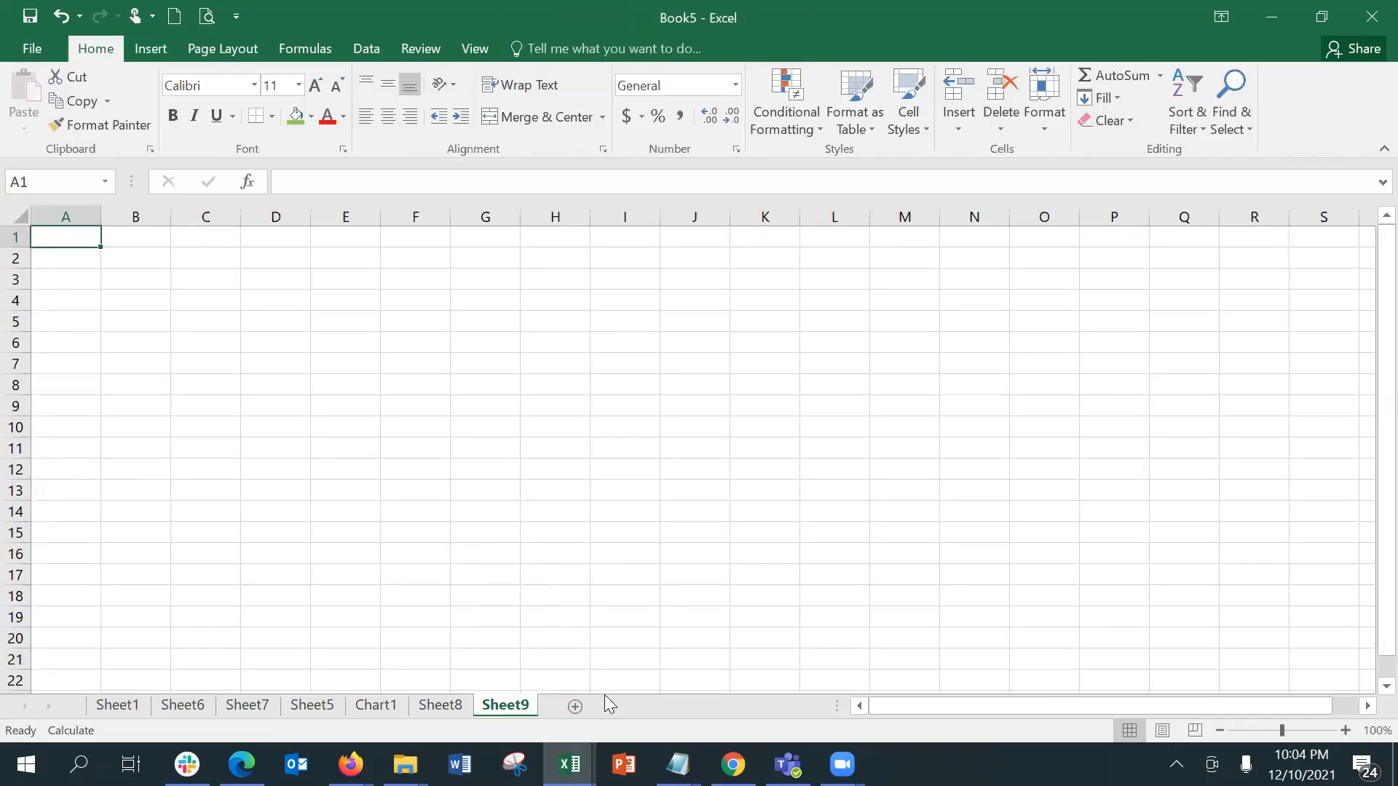
{"action": "left_click", "coordinate": [576, 706]}
{"action": "mouse_move", "coordinate": [576, 745]}
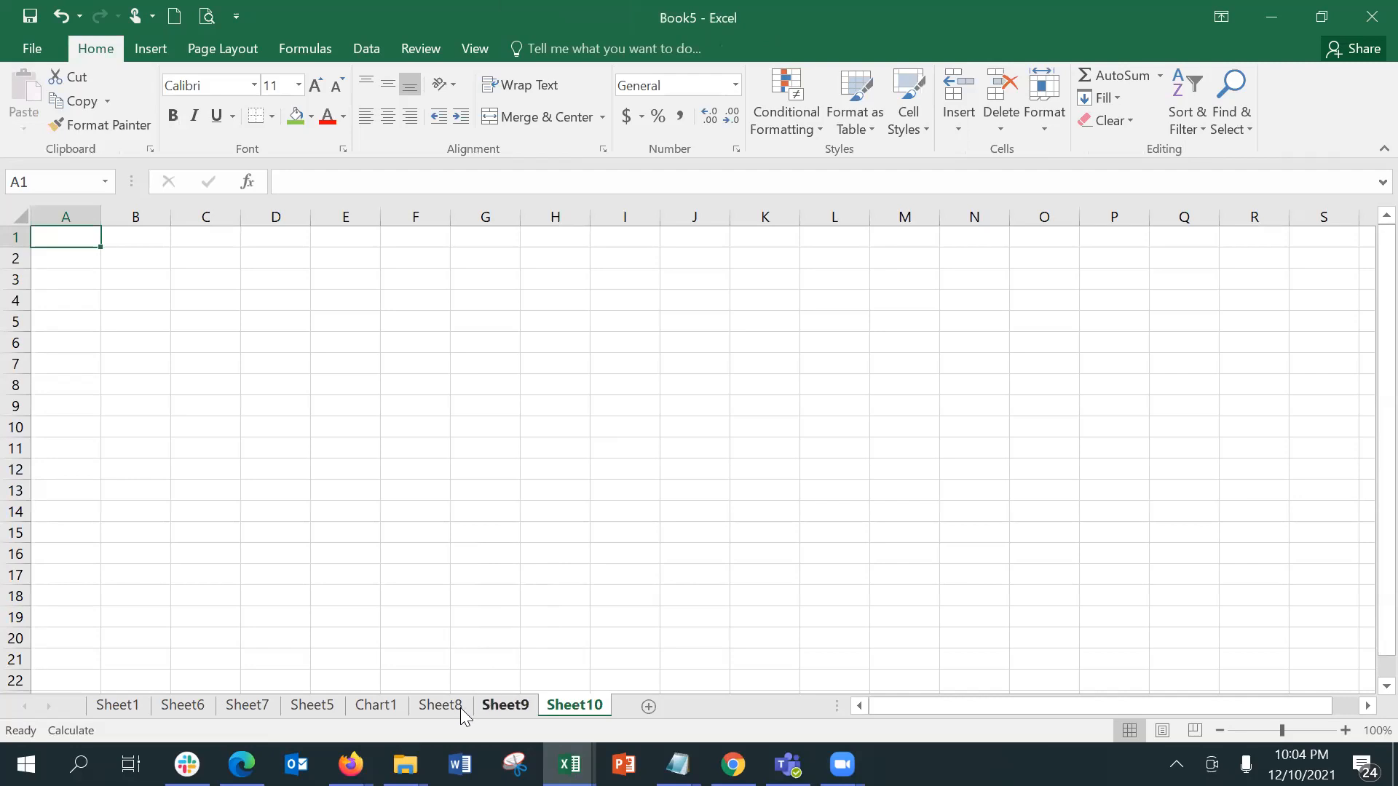
Step: Review the Chart1, Sheet5 and Sheet8 sheets of the Book5 workbook
{"action": "left_click", "coordinate": [399, 716]}
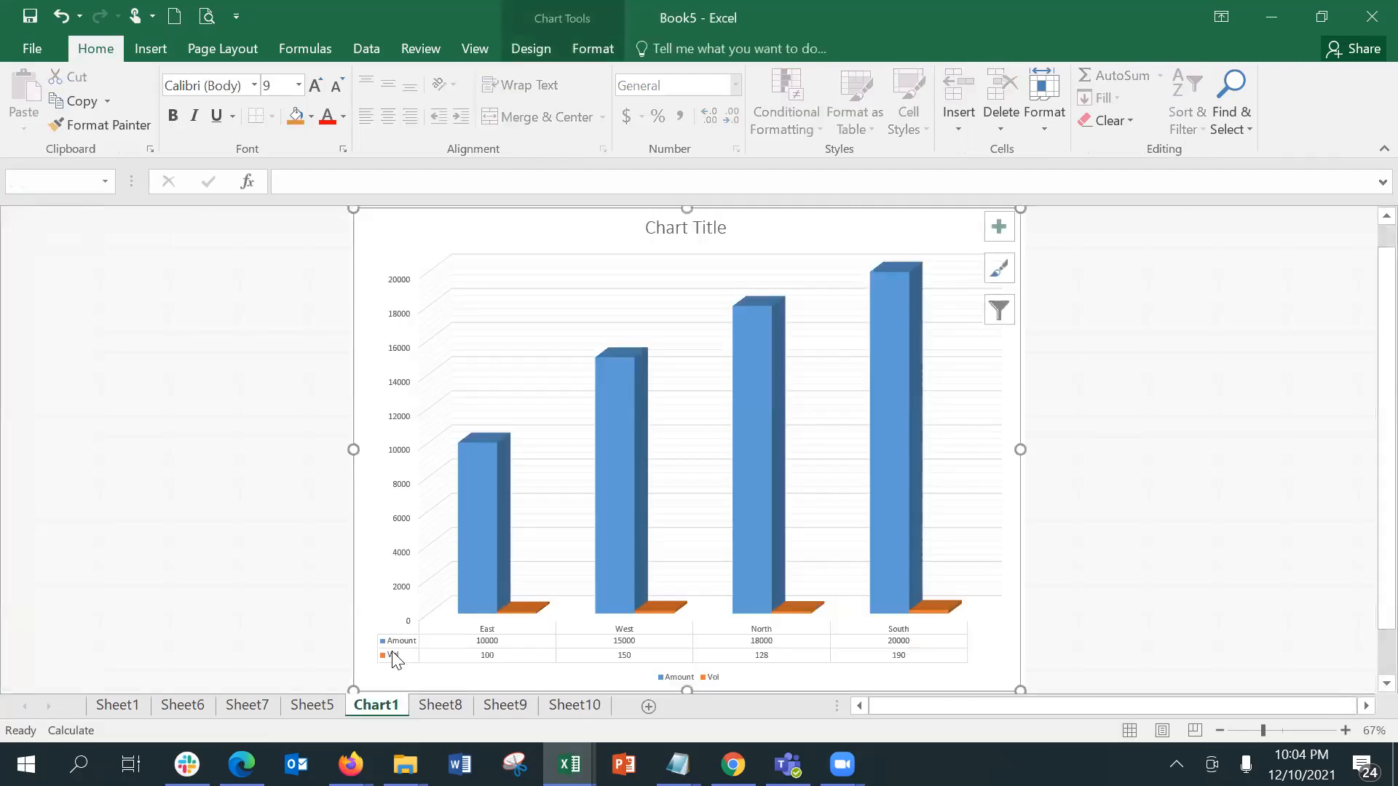
{"action": "left_click", "coordinate": [304, 706]}
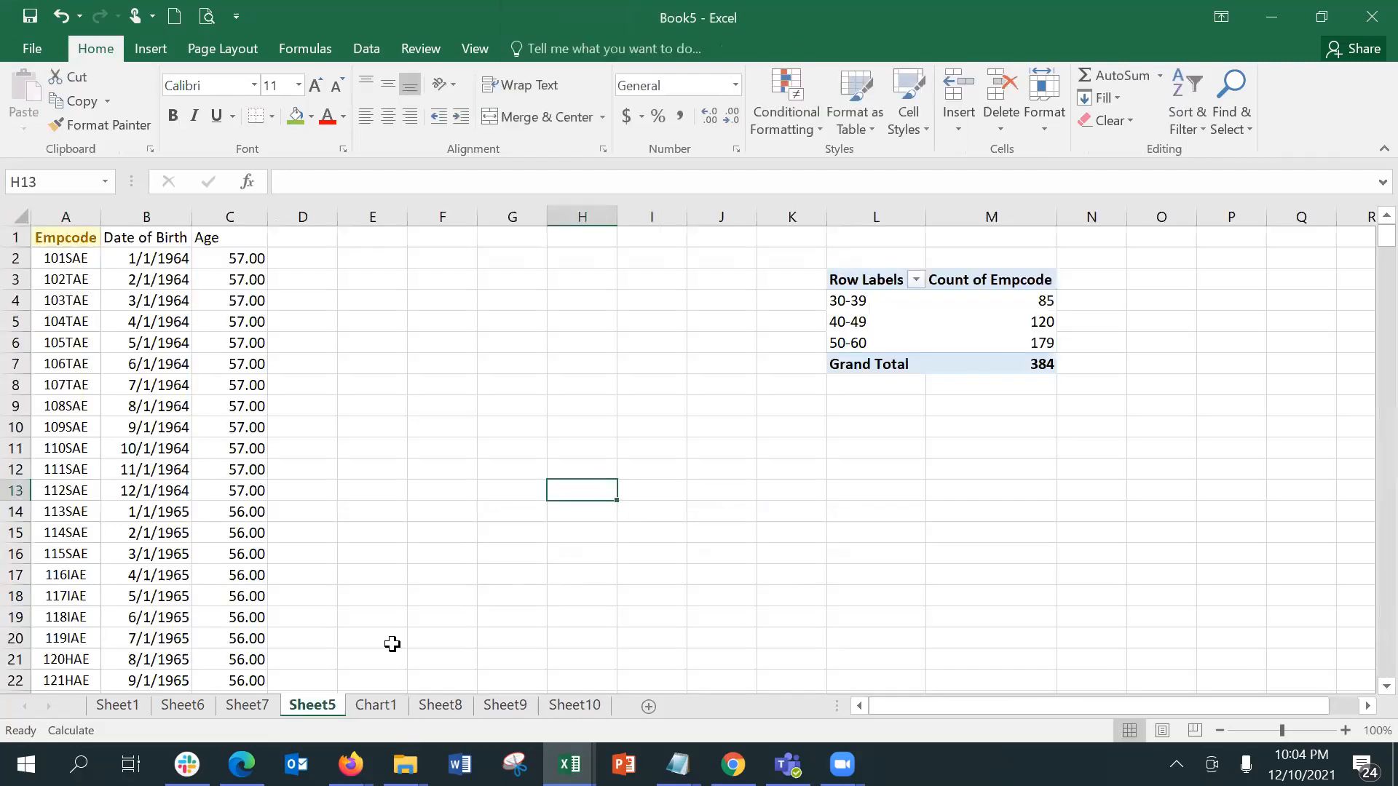
{"action": "left_click", "coordinate": [442, 705]}
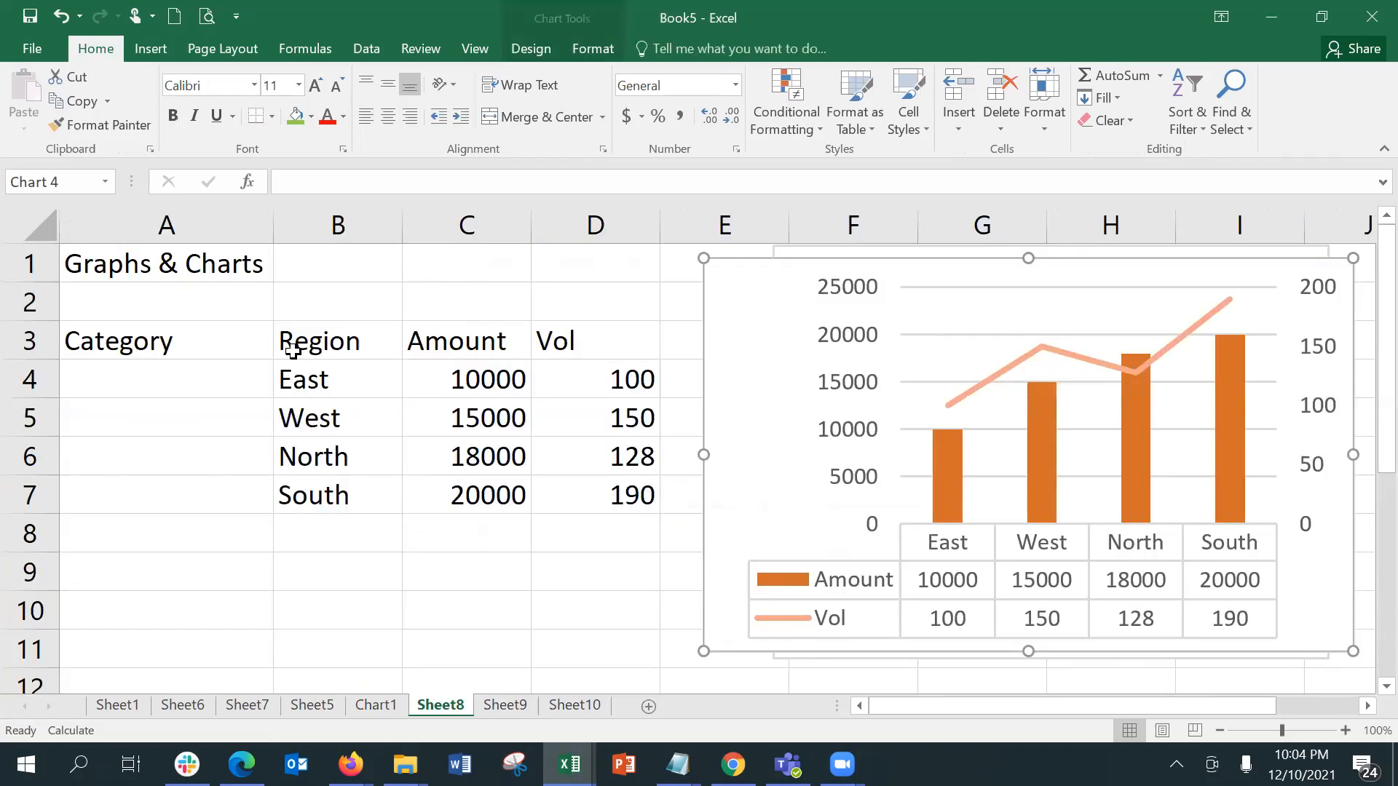
{"action": "left_click", "coordinate": [378, 607]}
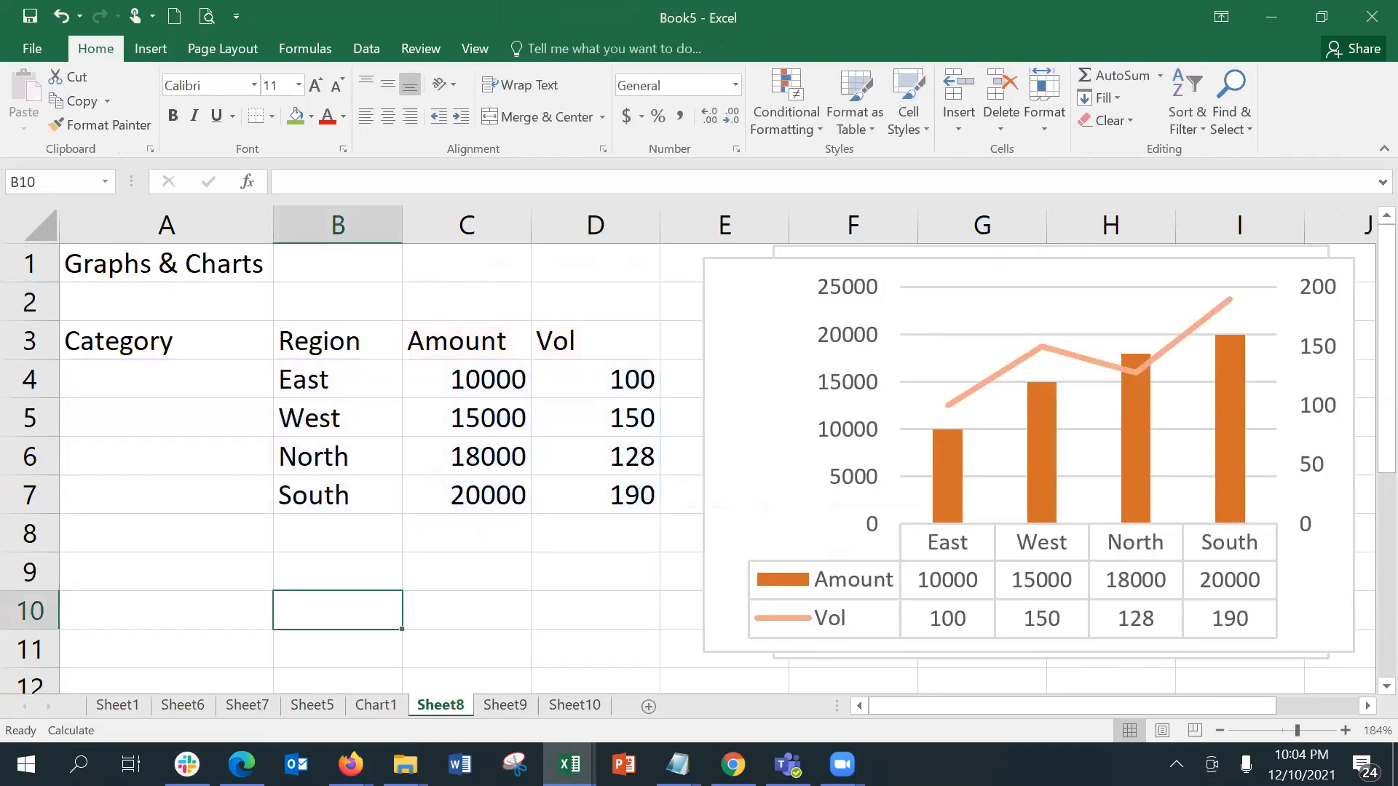
Step: Return to the Training_File[EXERCISES] (5) workbook and follow the Back link in A1 of Cell Referencing
{"action": "mouse_move", "coordinate": [569, 764]}
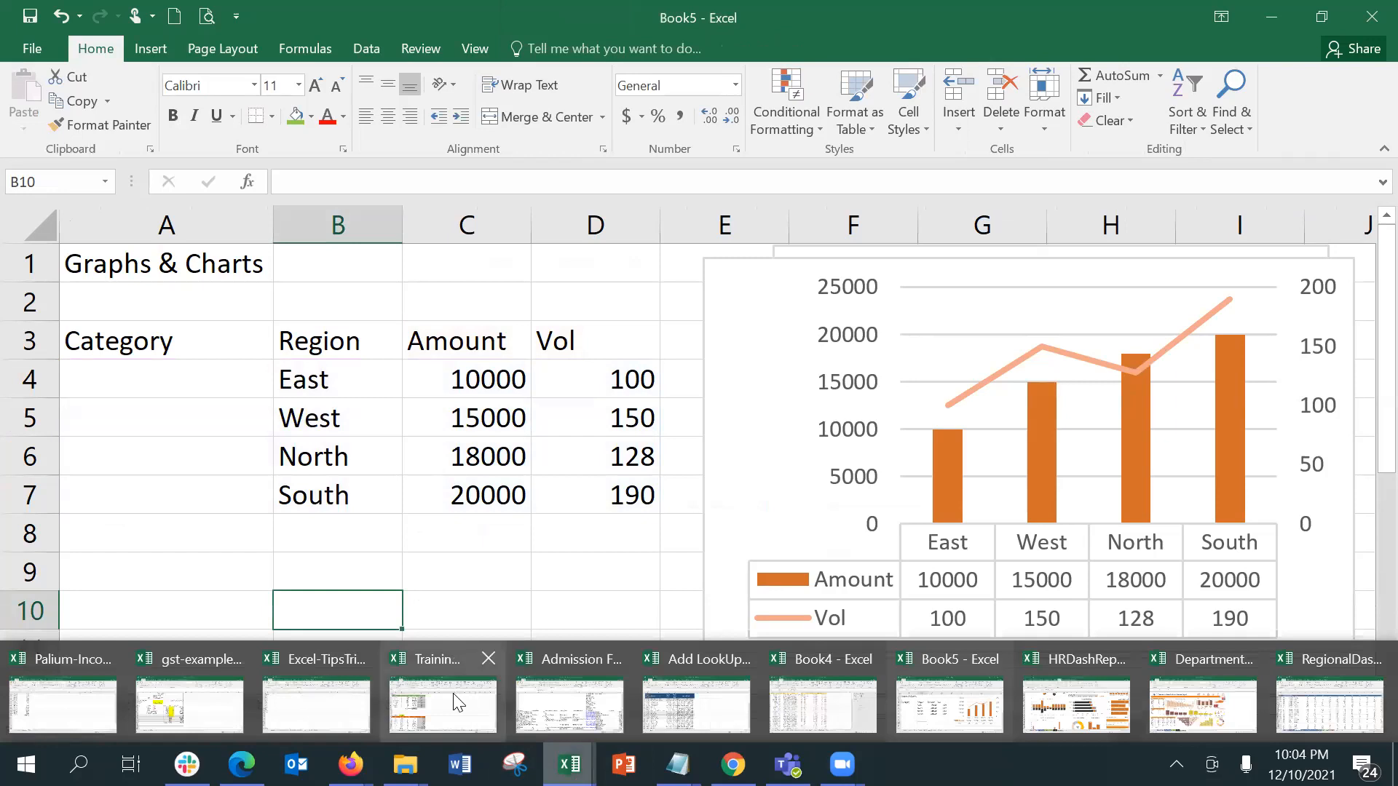
{"action": "left_click", "coordinate": [419, 659]}
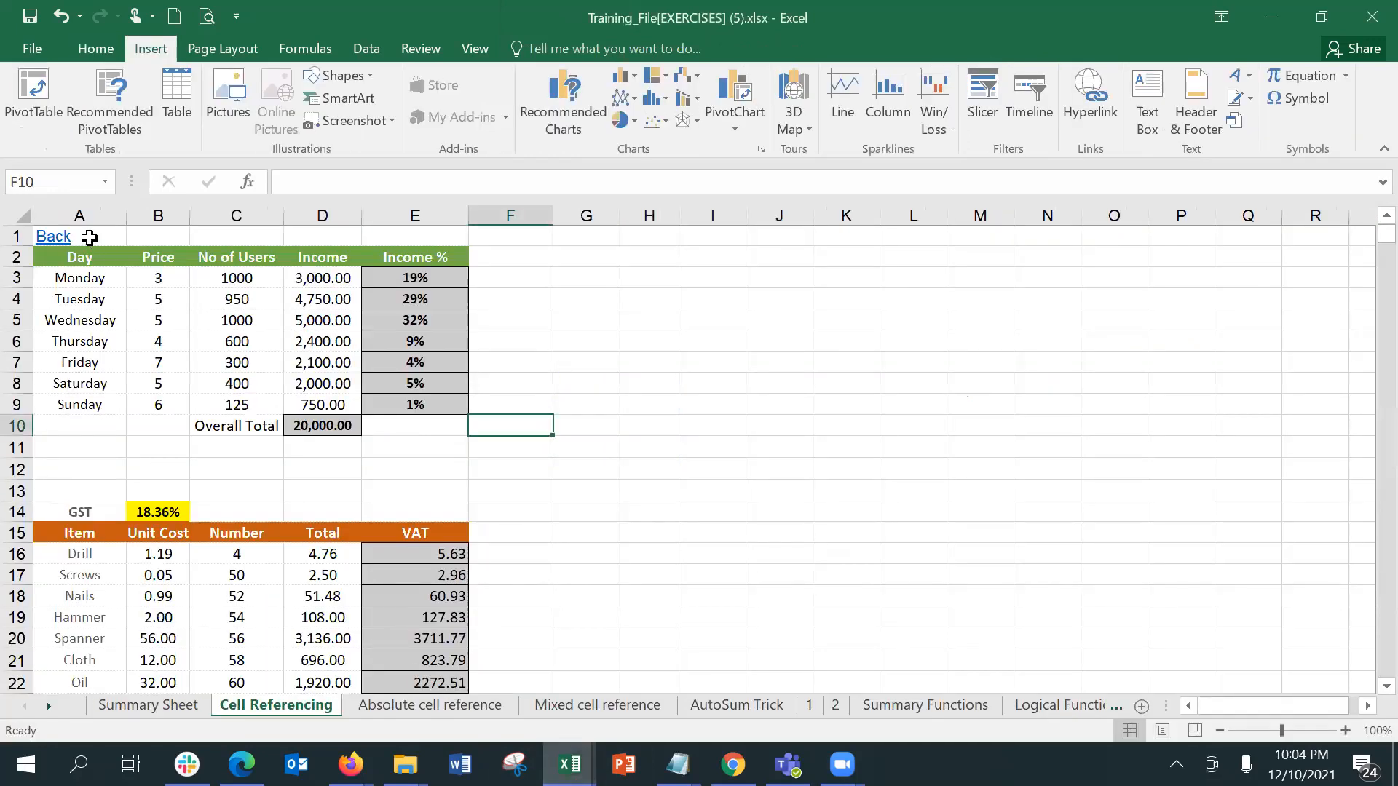
{"action": "left_click", "coordinate": [48, 237]}
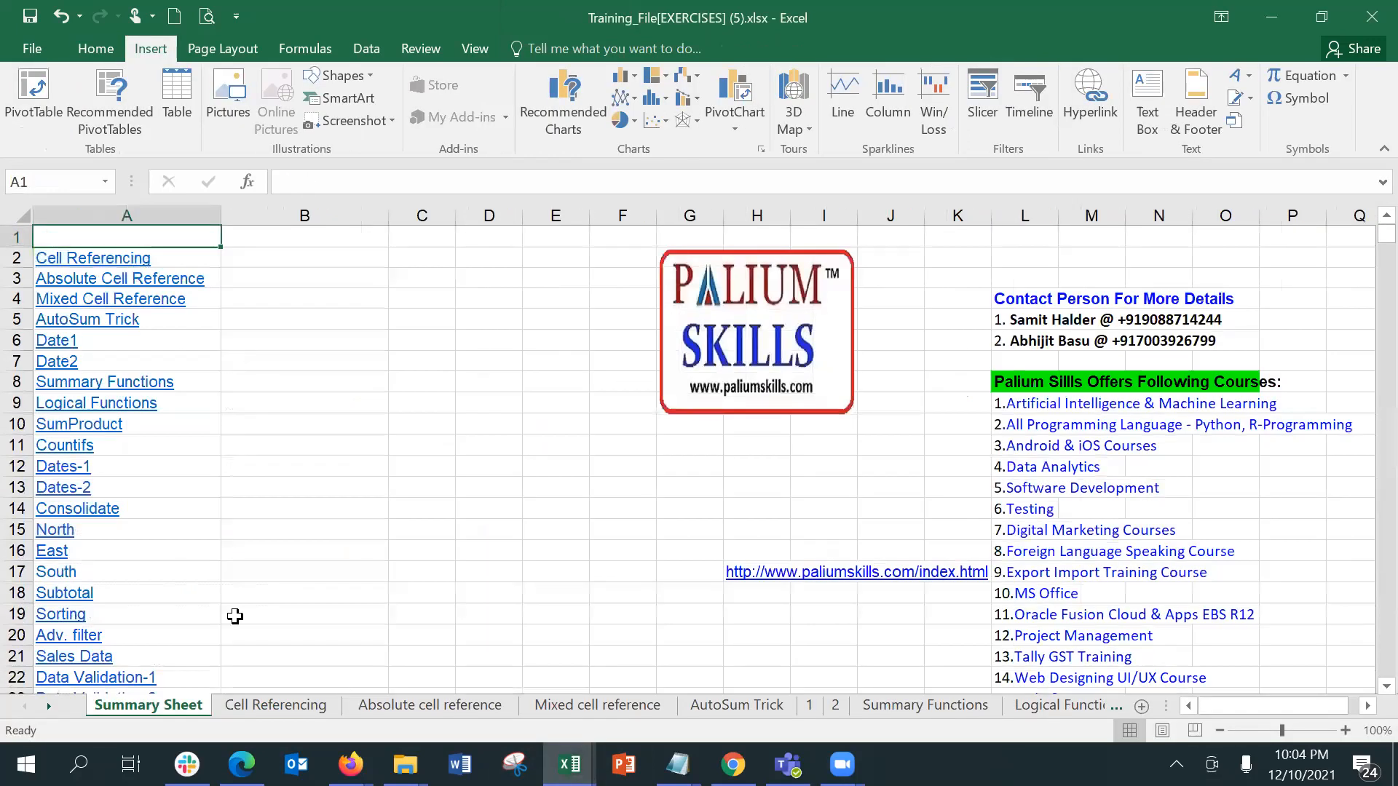
Step: Copy the Back link in A1 of Absolute cell reference and group the Mixed cell reference through 2 sheets
{"action": "left_click", "coordinate": [384, 705]}
{"action": "key", "text": "ctrl+c"}
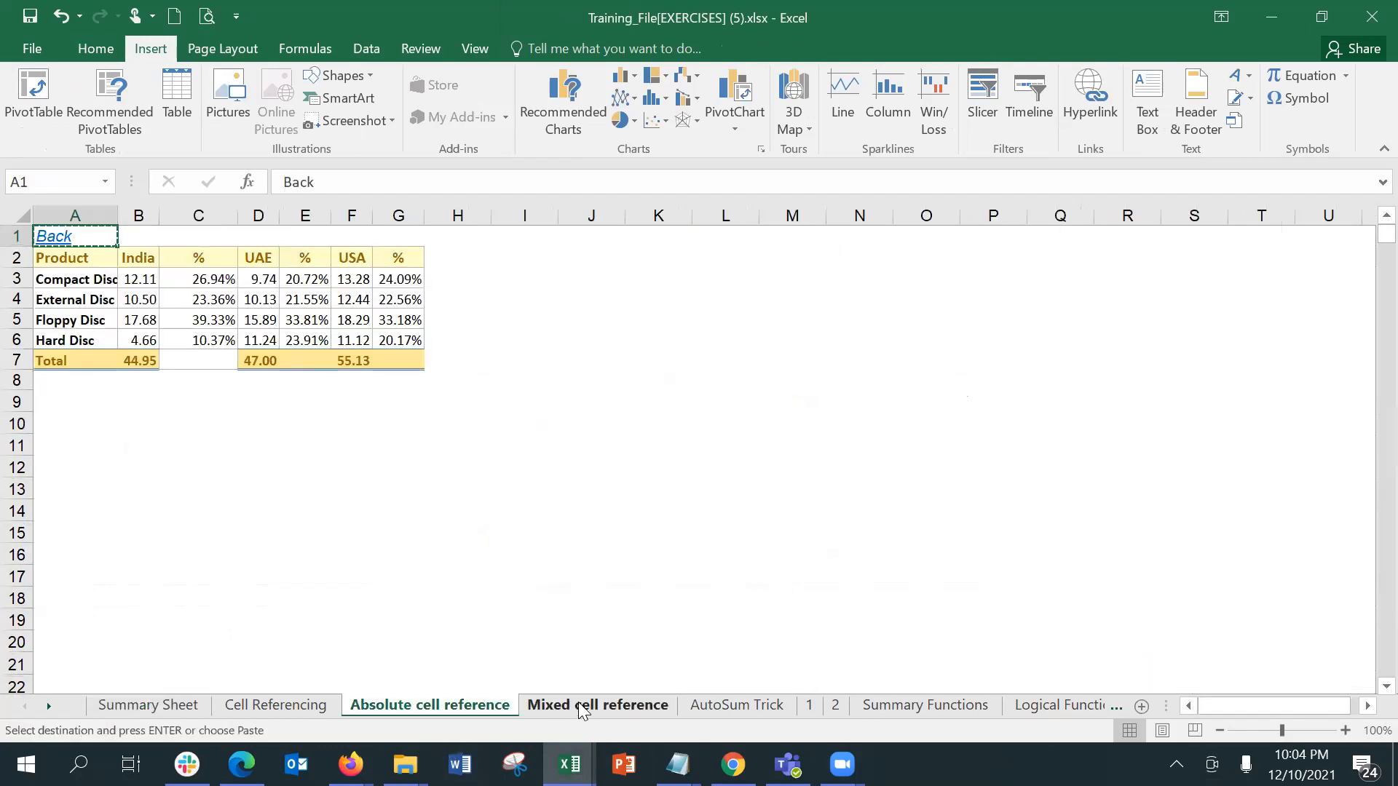
{"action": "left_click", "coordinate": [582, 706]}
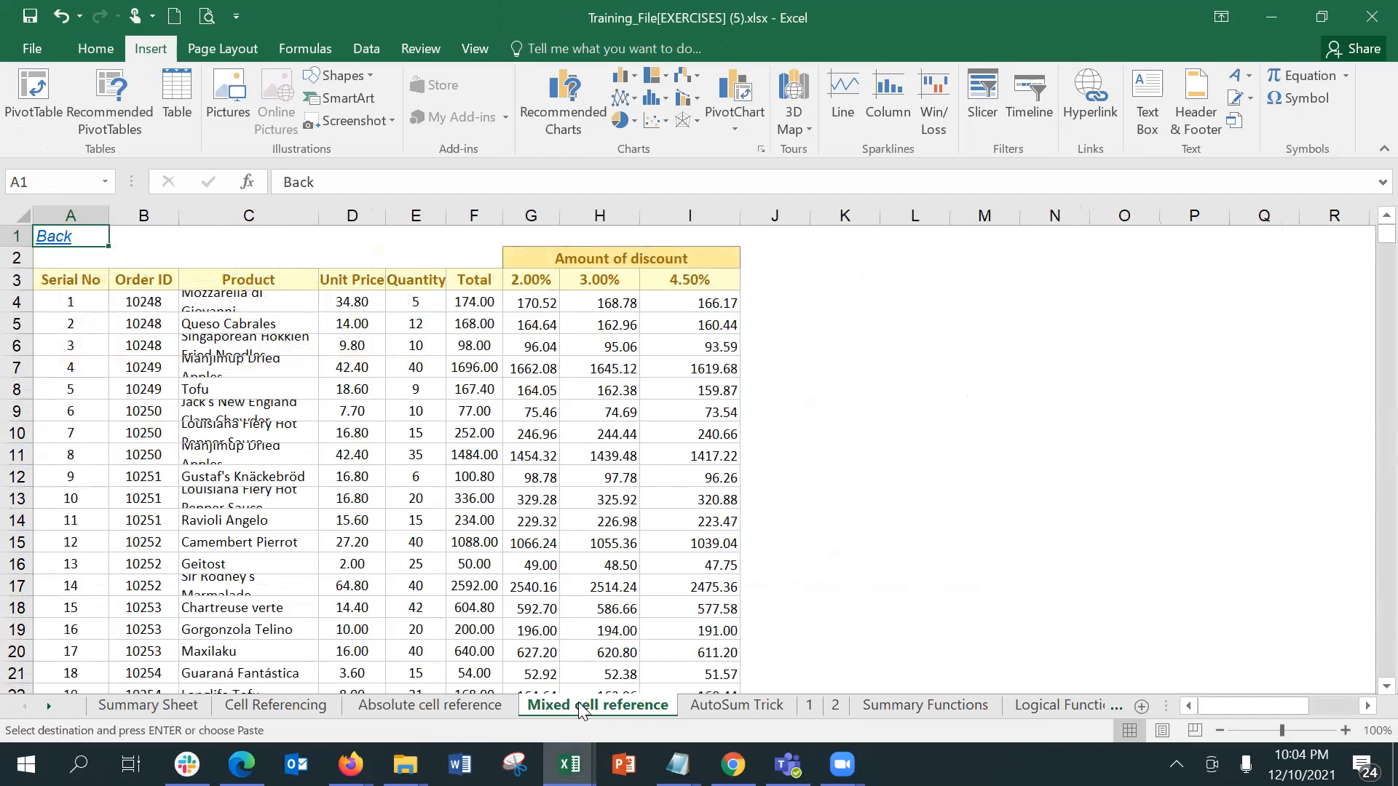
{"action": "left_click", "coordinate": [728, 706], "text": "ctrl"}
{"action": "left_click", "coordinate": [809, 712], "text": "ctrl"}
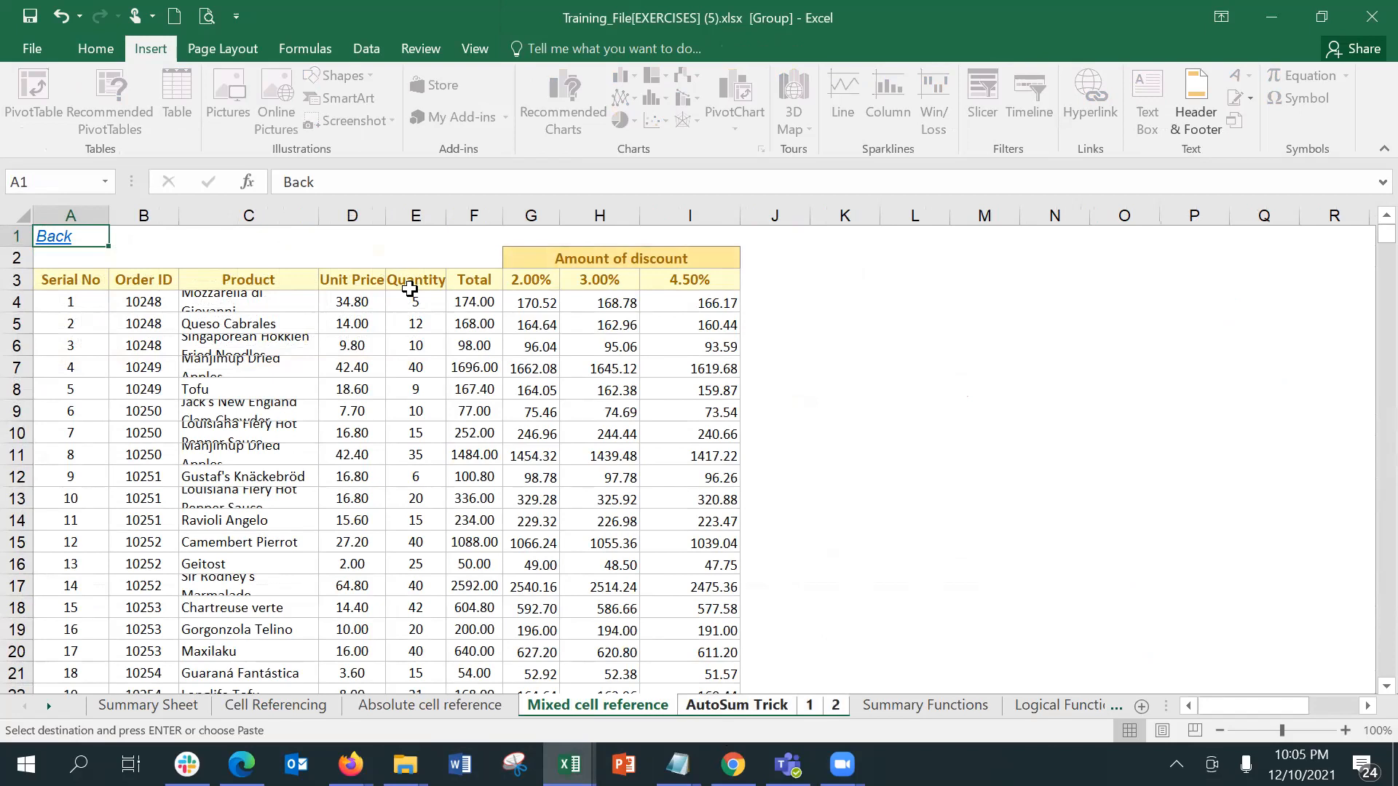
Step: Test the Back link in A1 of Mixed cell reference while the sheets are grouped
{"action": "left_click", "coordinate": [193, 237]}
{"action": "left_click", "coordinate": [58, 238]}
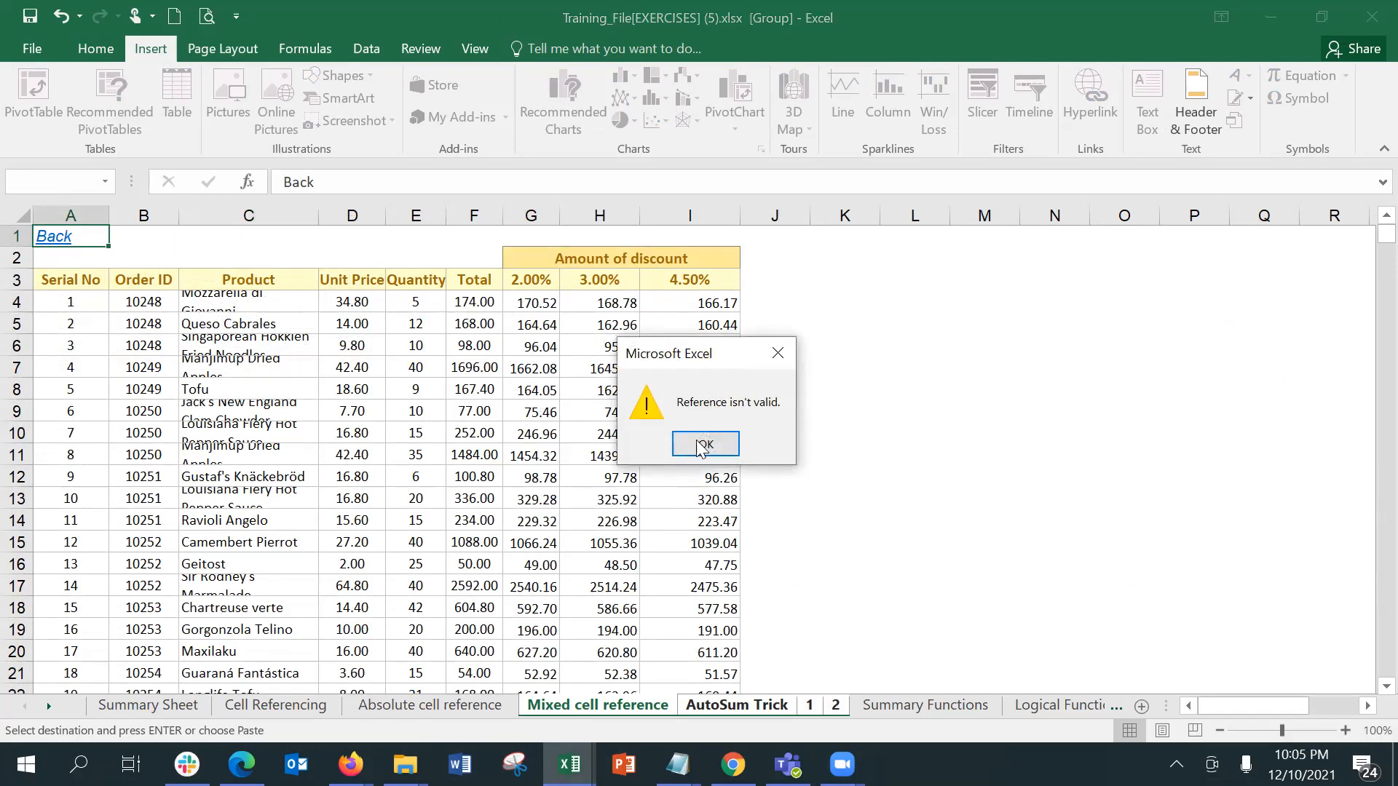
{"action": "left_click", "coordinate": [736, 453]}
Step: Ungroup the Mixed cell reference through 2 sheets
{"action": "left_click", "coordinate": [829, 633]}
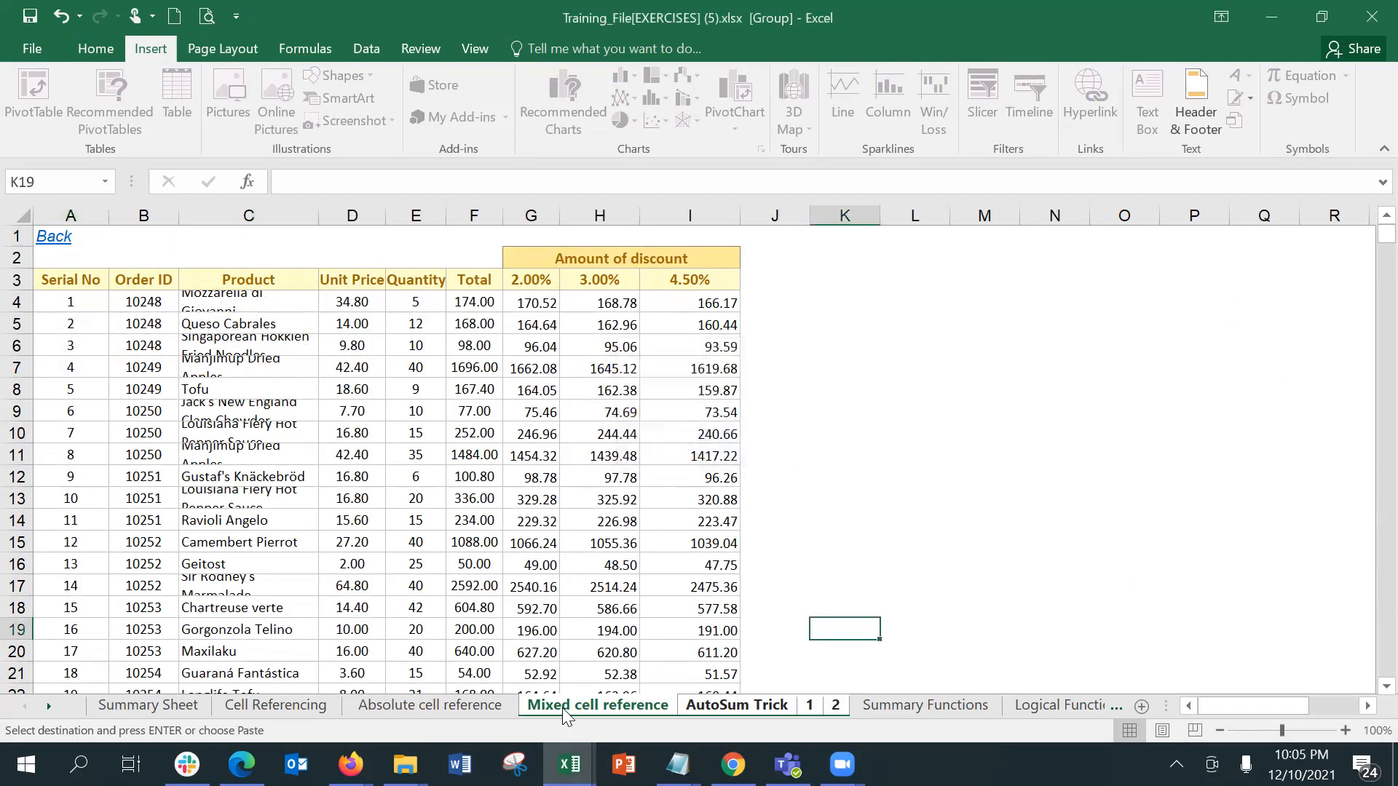
{"action": "right_click", "coordinate": [617, 701]}
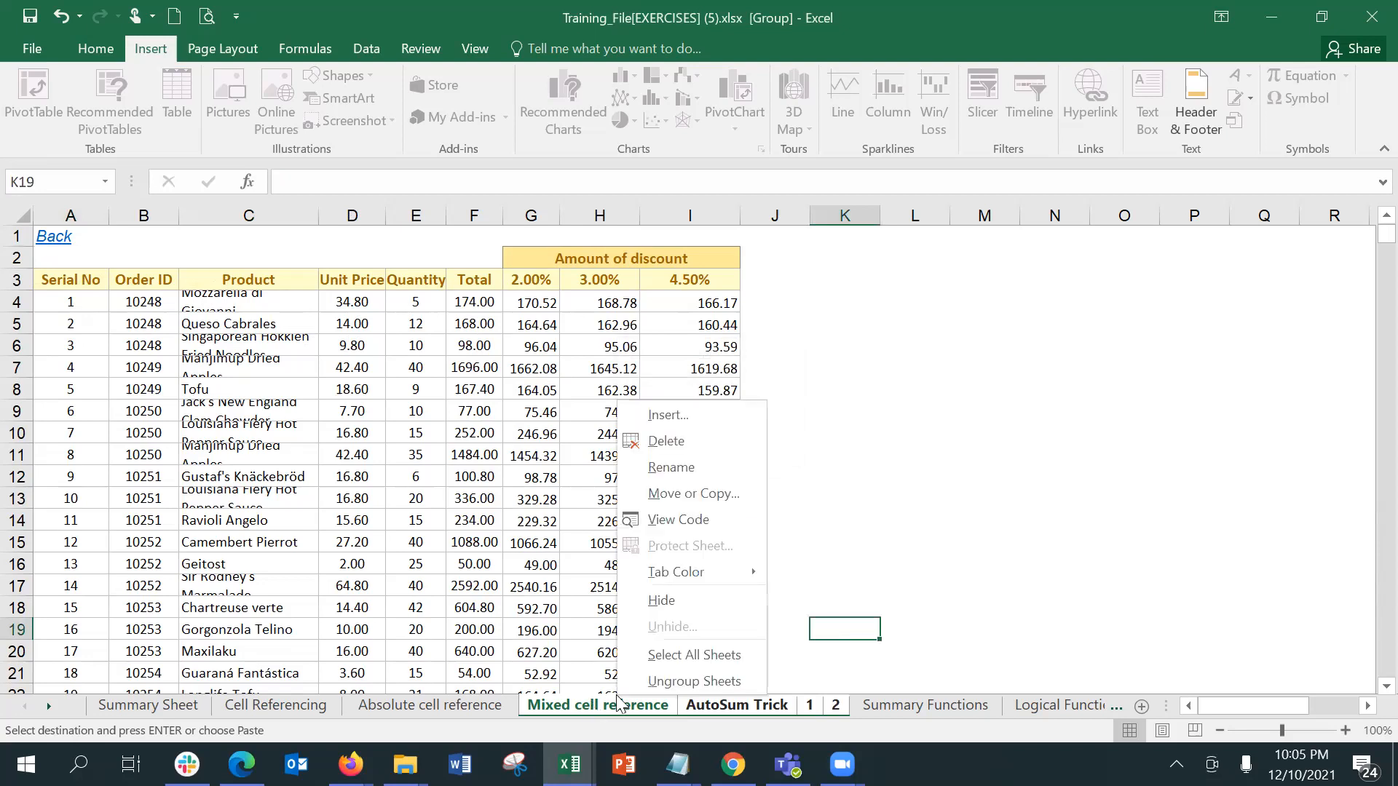
{"action": "left_click", "coordinate": [656, 678]}
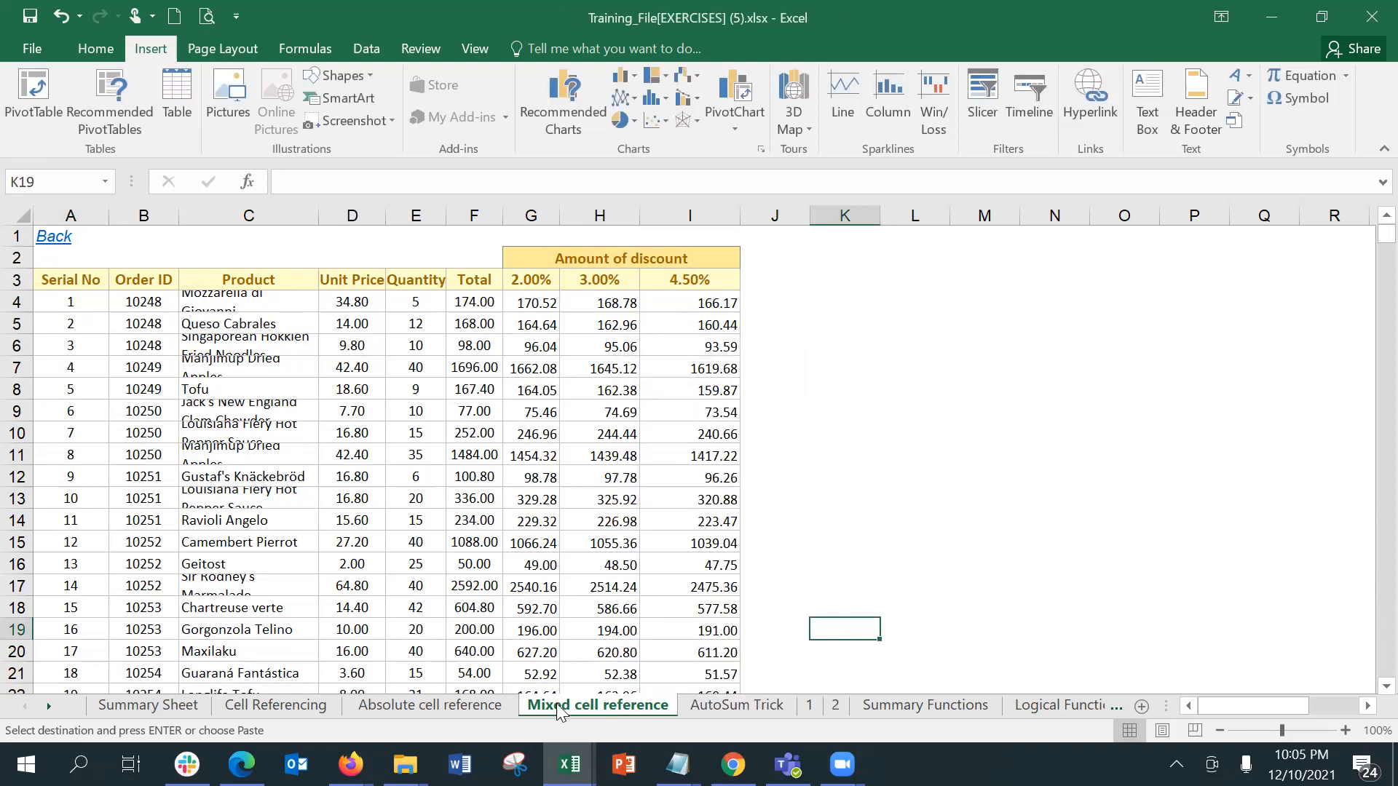
Step: Revisit the Absolute cell reference sheet and test the Back link in A1 of the ungrouped Mixed cell reference sheet
{"action": "left_click", "coordinate": [425, 710]}
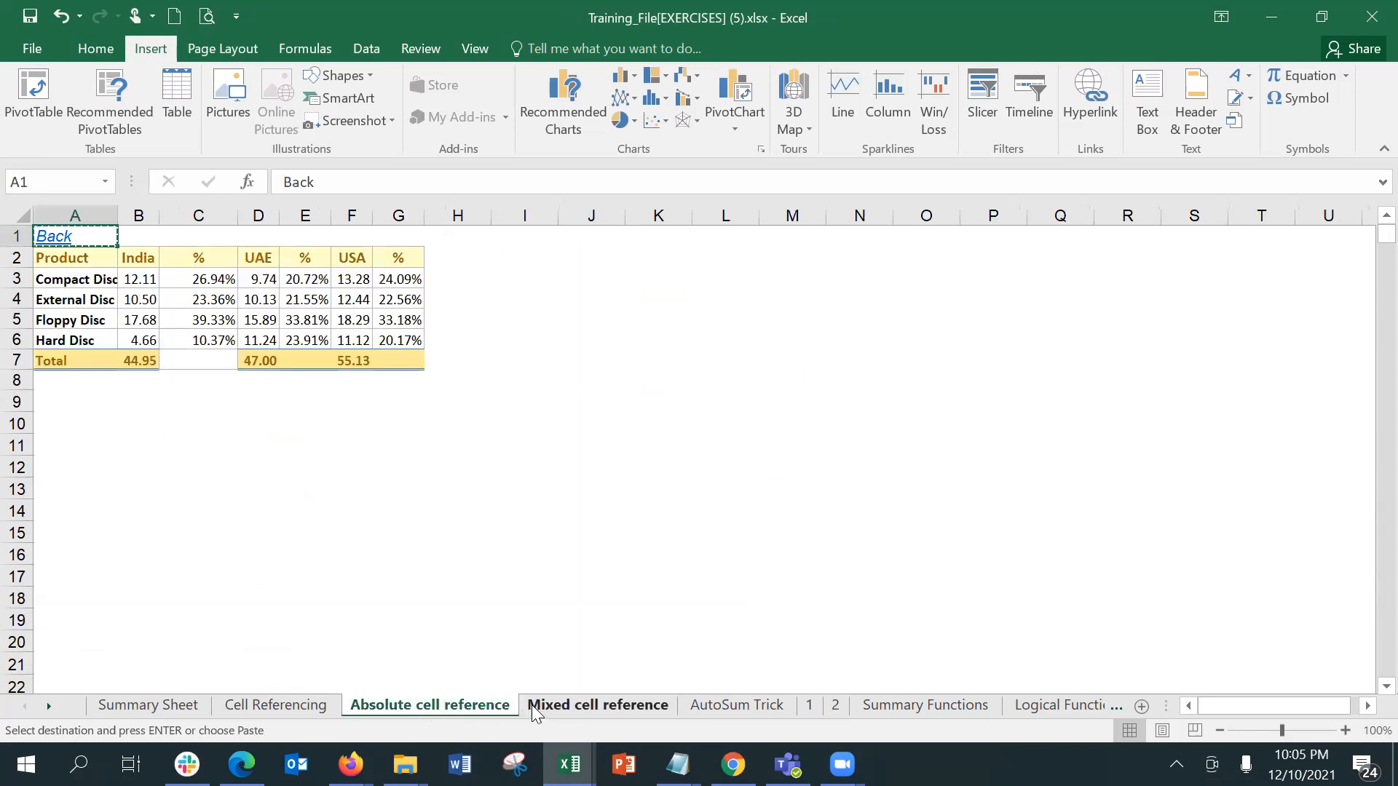
{"action": "left_click", "coordinate": [571, 687]}
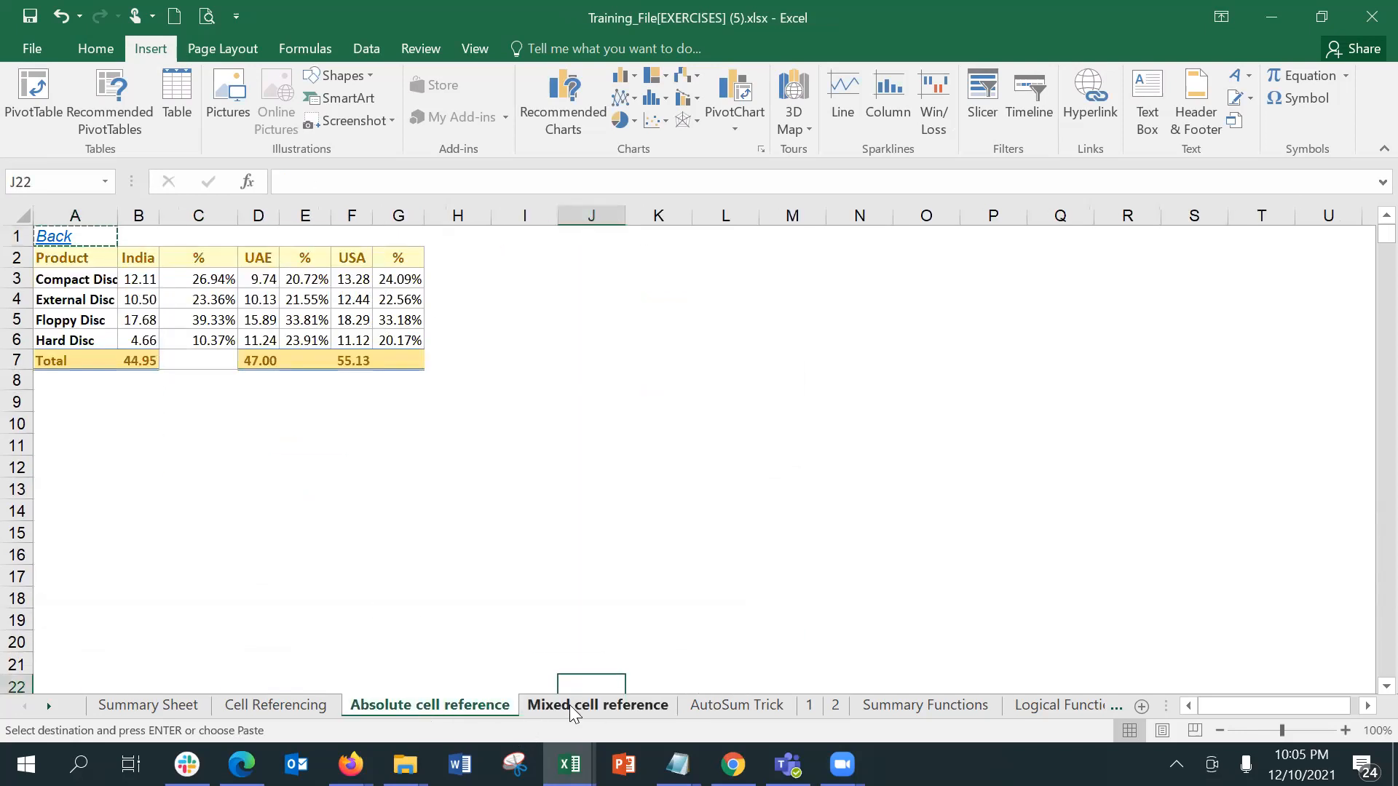
{"action": "left_click", "coordinate": [570, 705]}
{"action": "left_click", "coordinate": [68, 246]}
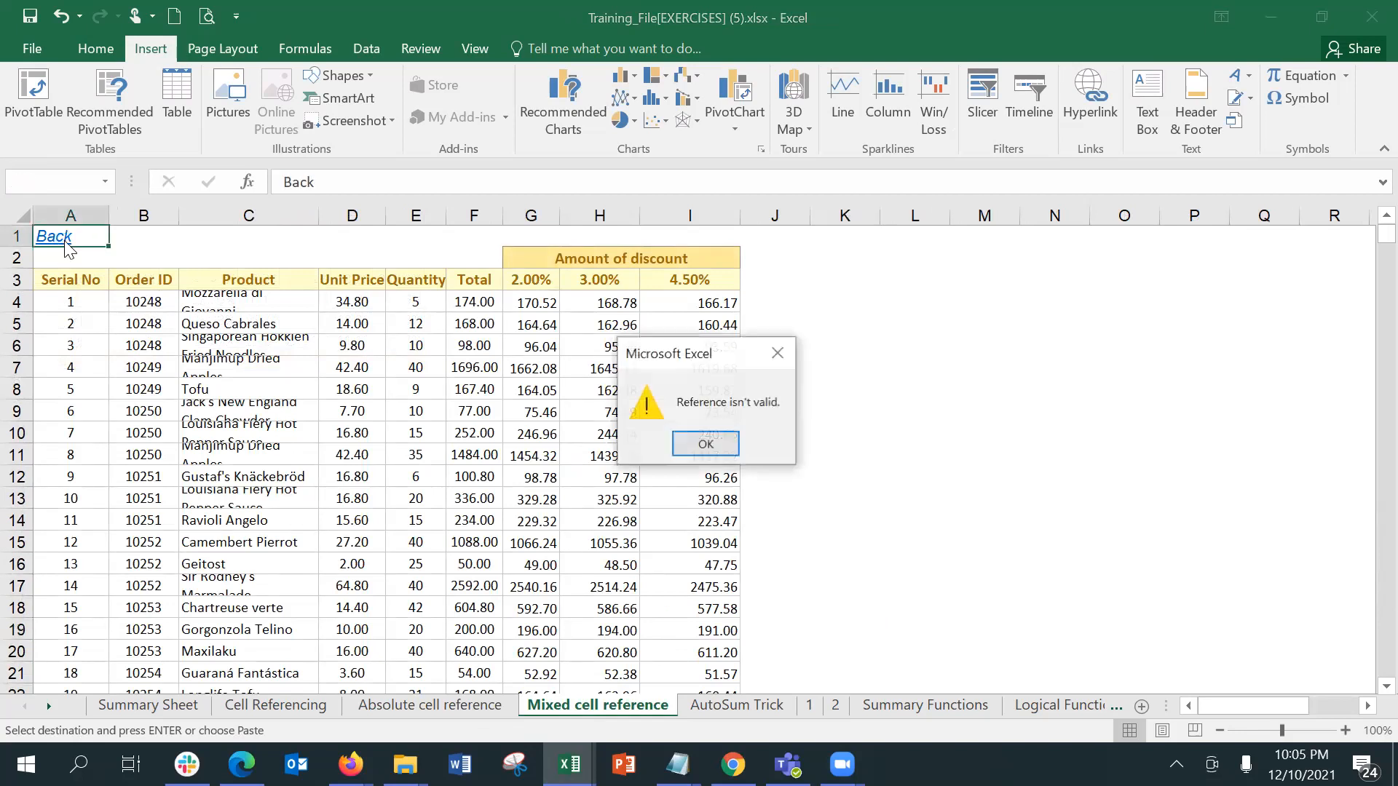
{"action": "left_click", "coordinate": [685, 443]}
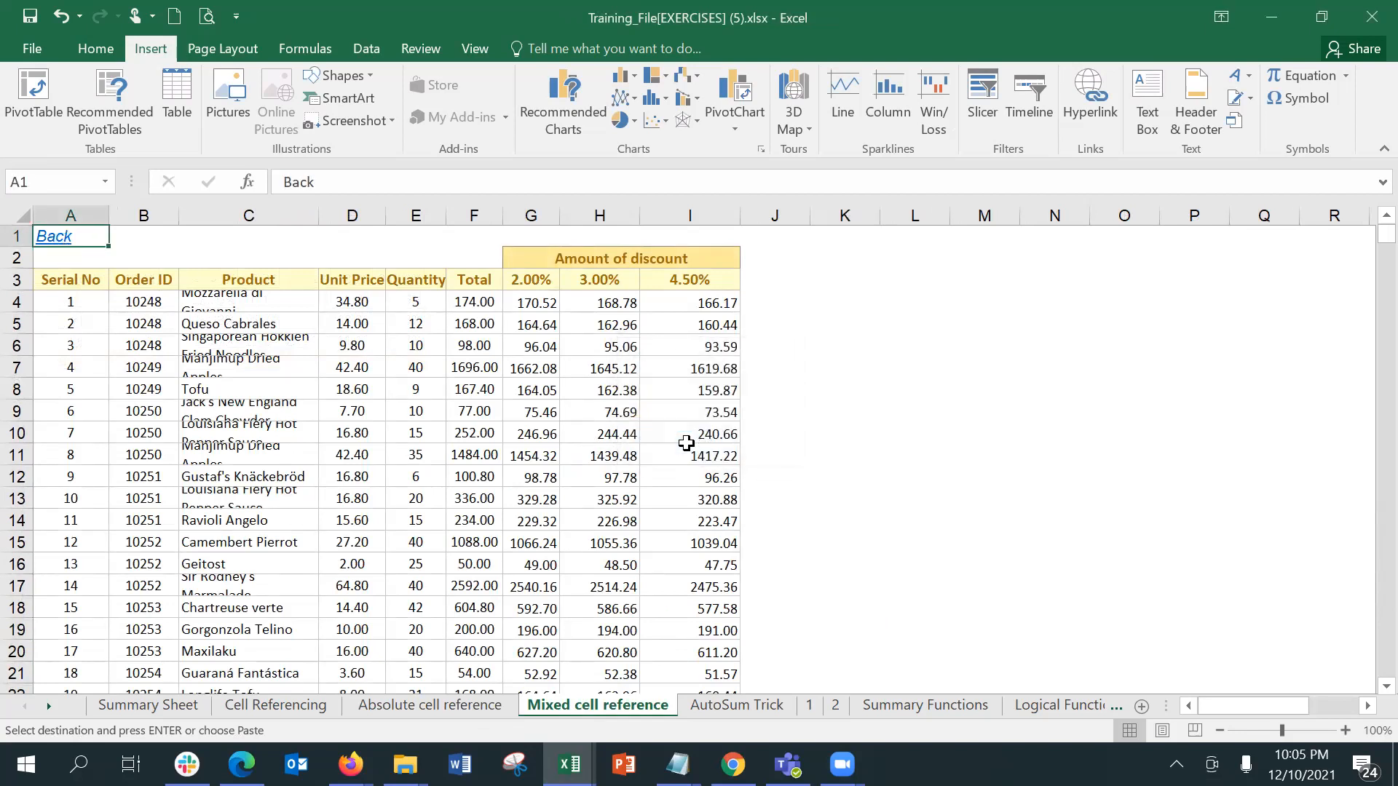
Step: Test the Back link in A1 of the AutoSum Trick sheet and dismiss the low-battery notice
{"action": "left_click", "coordinate": [718, 712]}
{"action": "left_click", "coordinate": [58, 241]}
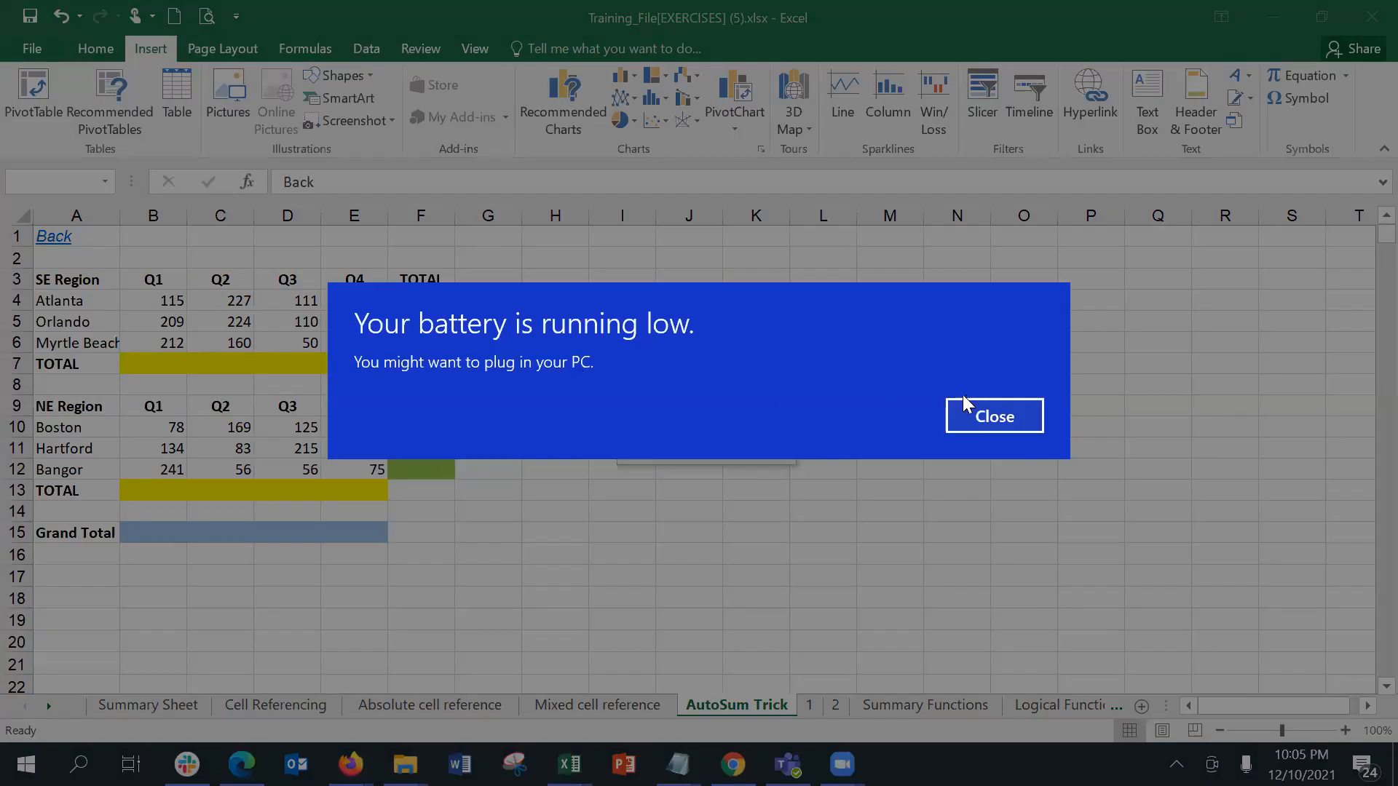
{"action": "left_click", "coordinate": [972, 411]}
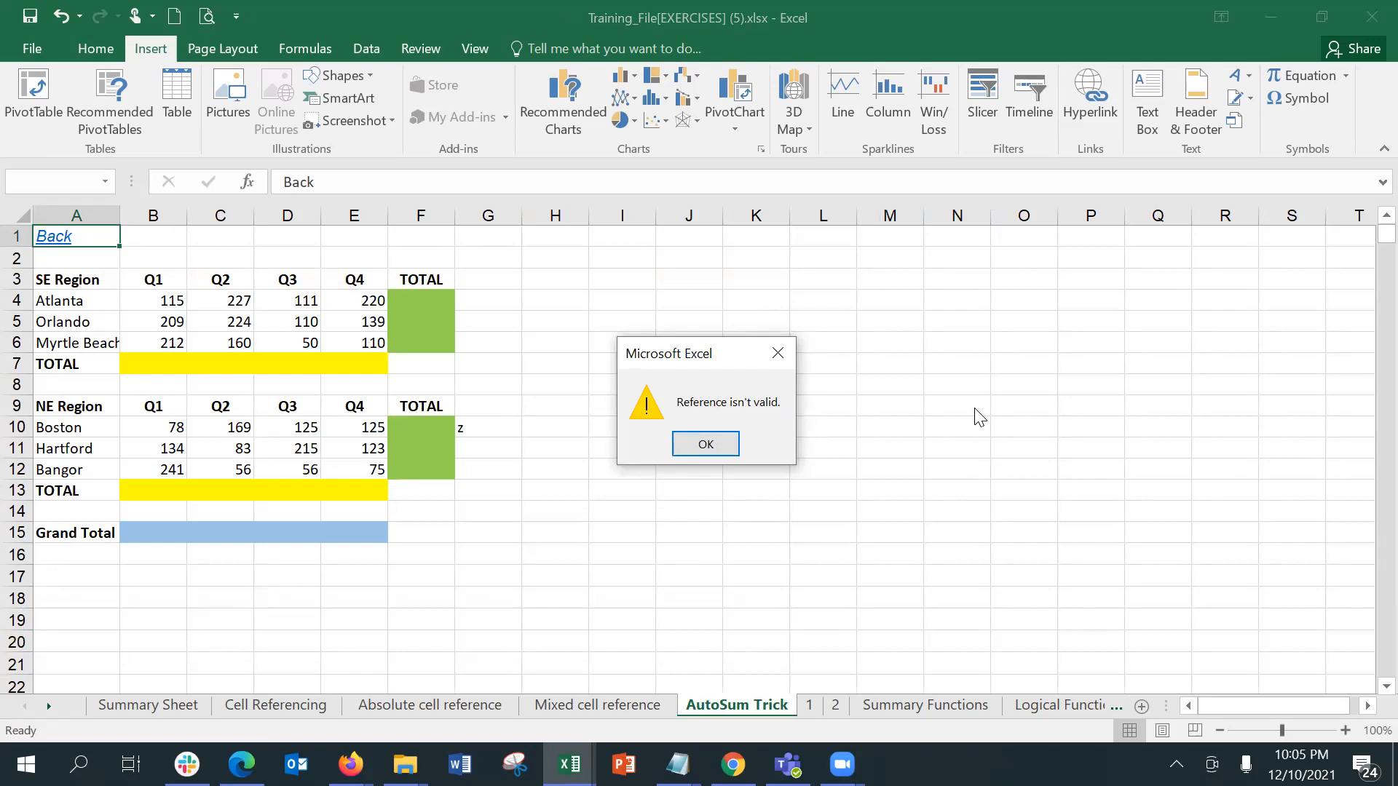
{"action": "left_click", "coordinate": [710, 442]}
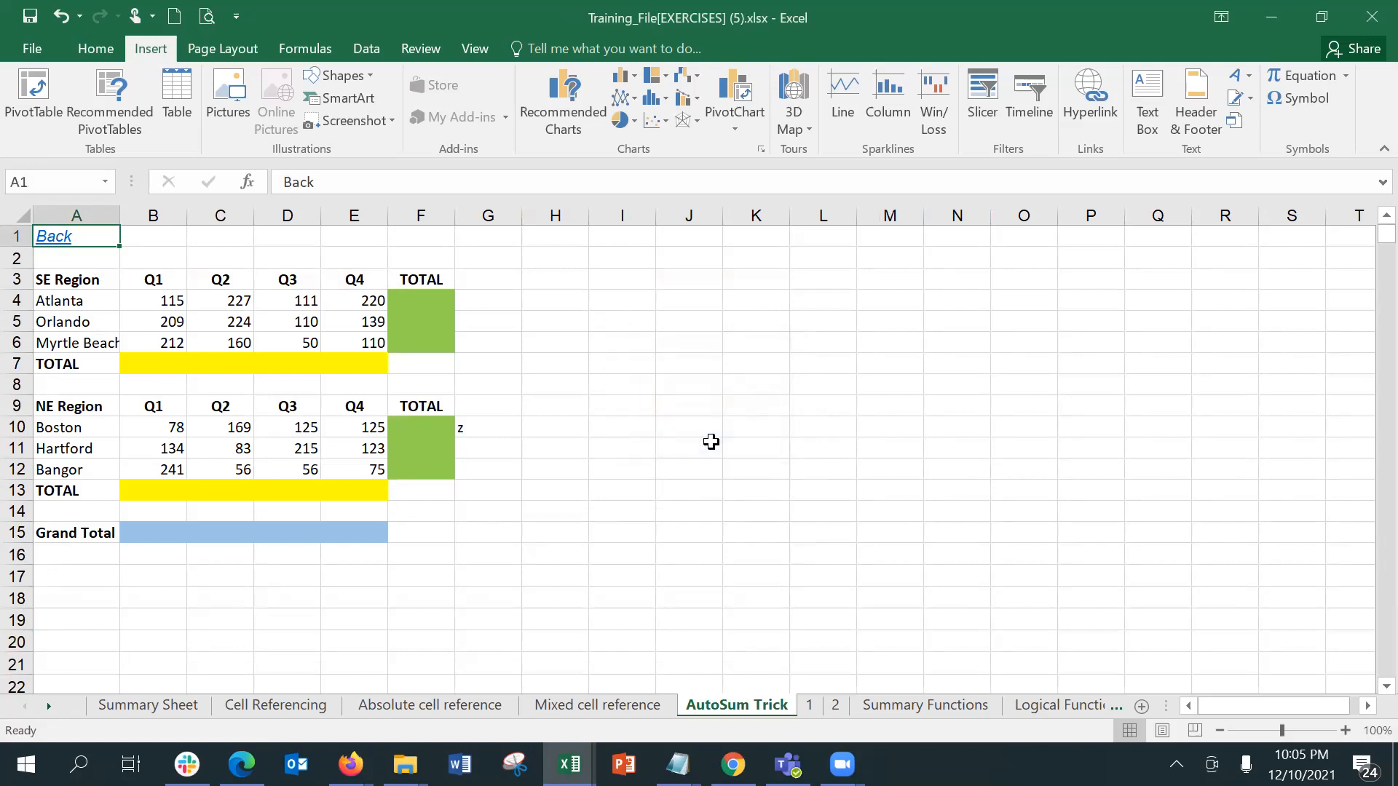
Step: Copy the Back link from A1 of Cell Referencing into A1 of the Mixed cell reference and AutoSum Trick sheets
{"action": "left_click", "coordinate": [292, 703]}
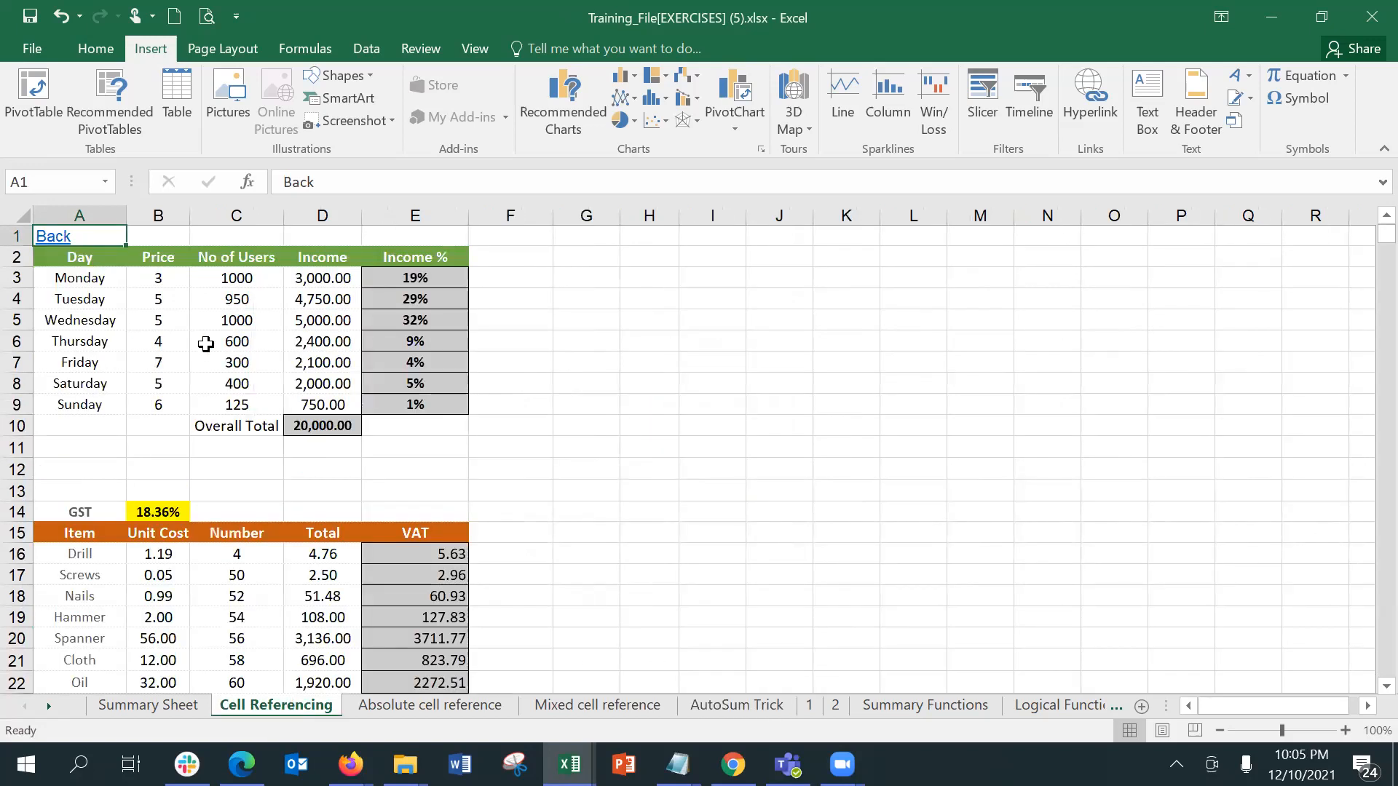
{"action": "key", "text": "ctrl+c"}
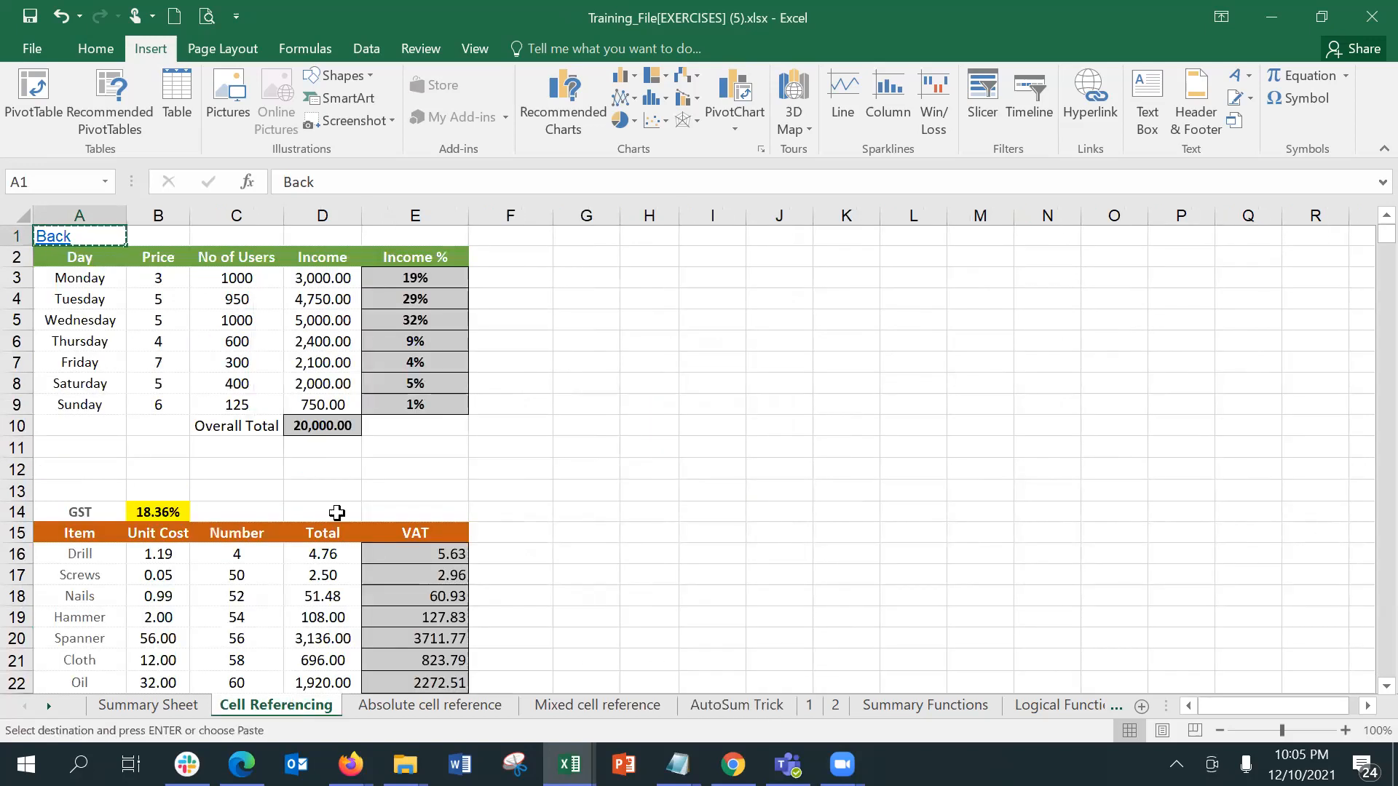
{"action": "left_click", "coordinate": [558, 705]}
{"action": "key", "text": "ctrl+v"}
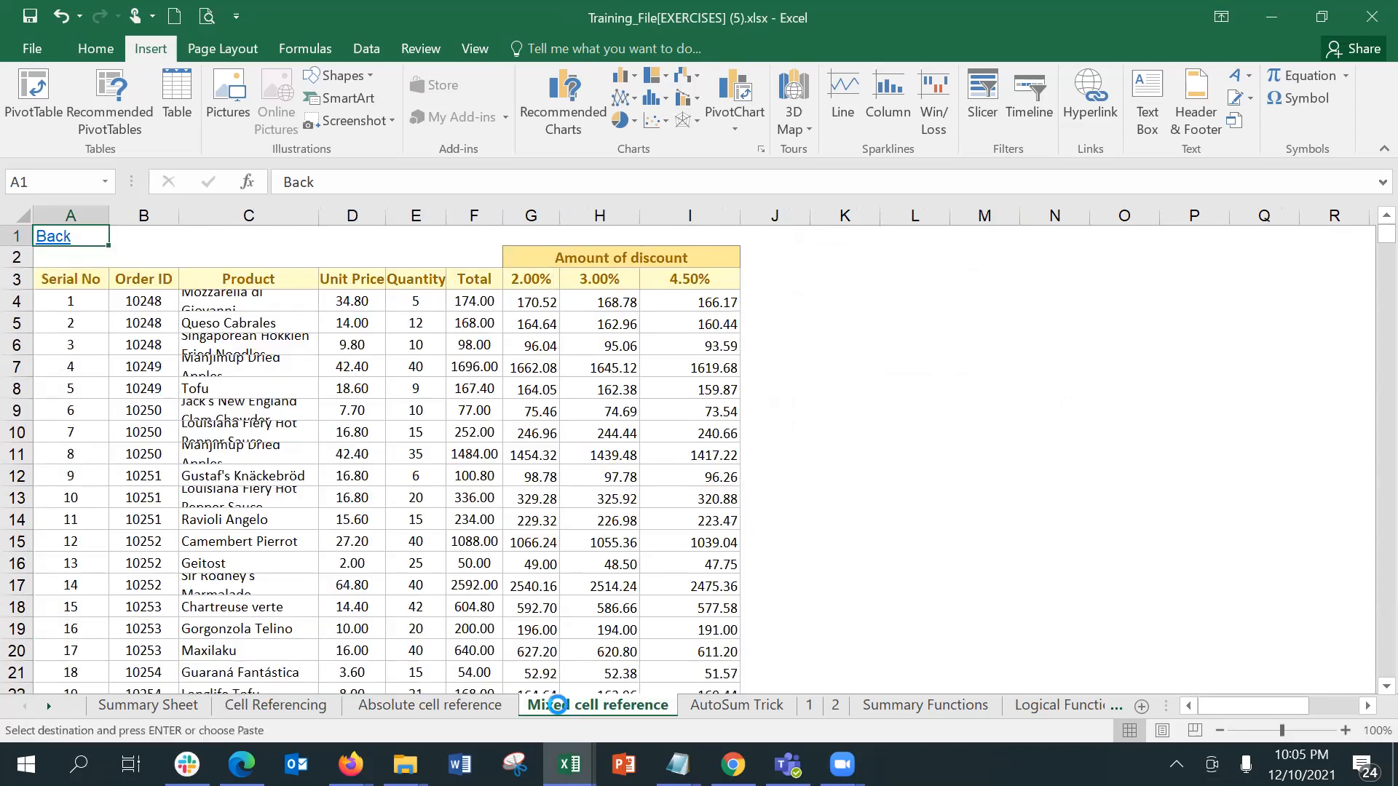
{"action": "left_click", "coordinate": [718, 705]}
{"action": "key", "text": "ctrl+v"}
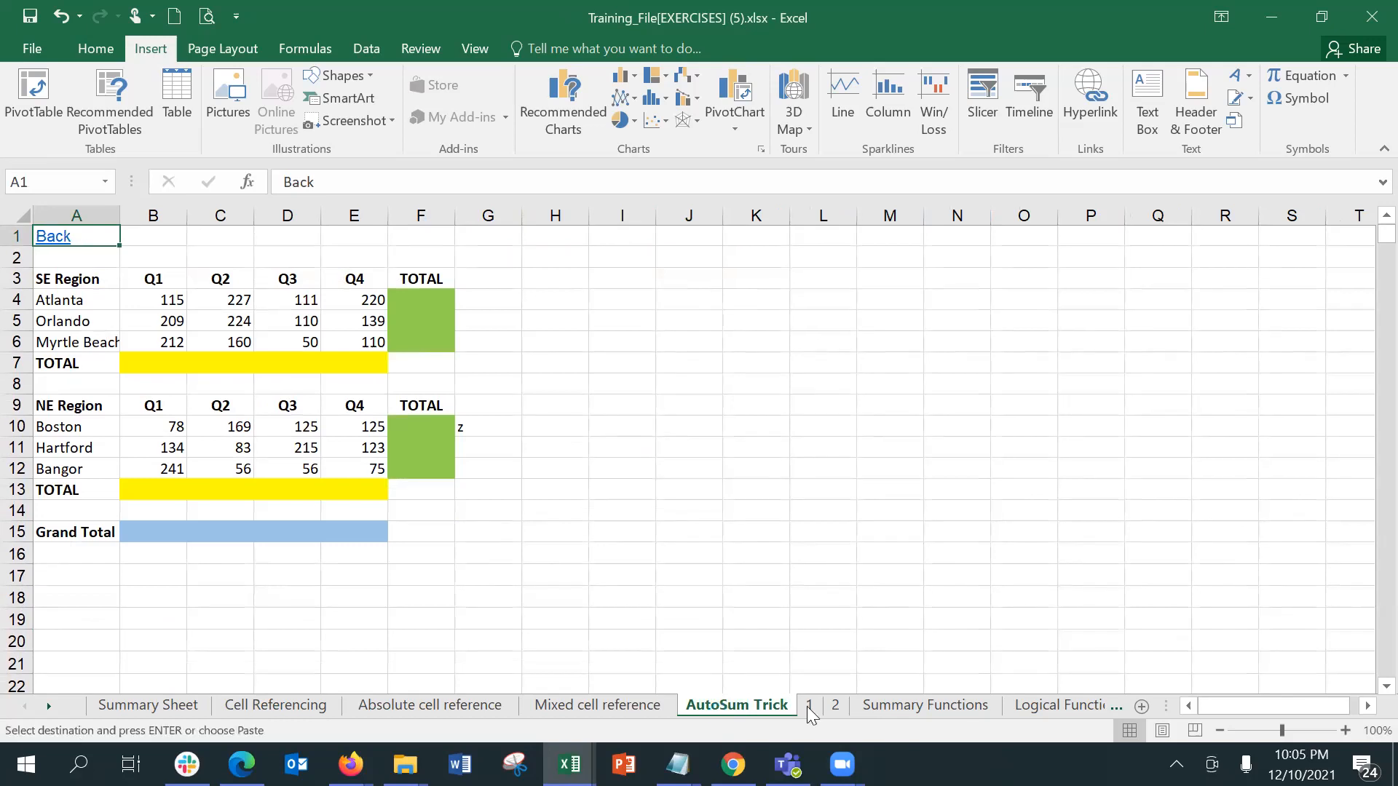
Step: Paste the copied Back link into A1 of sheet 1 and test it
{"action": "left_click", "coordinate": [811, 704]}
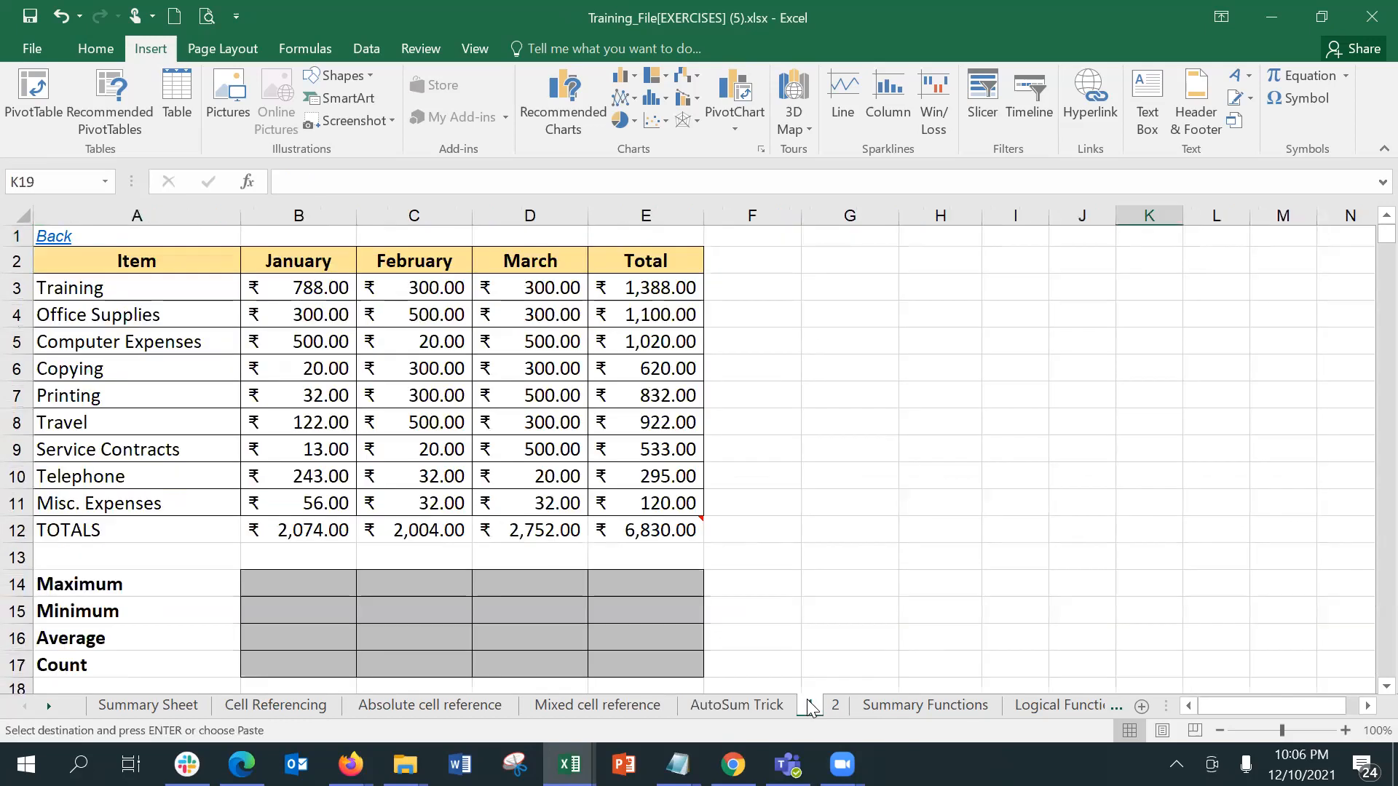
{"action": "left_click", "coordinate": [137, 228]}
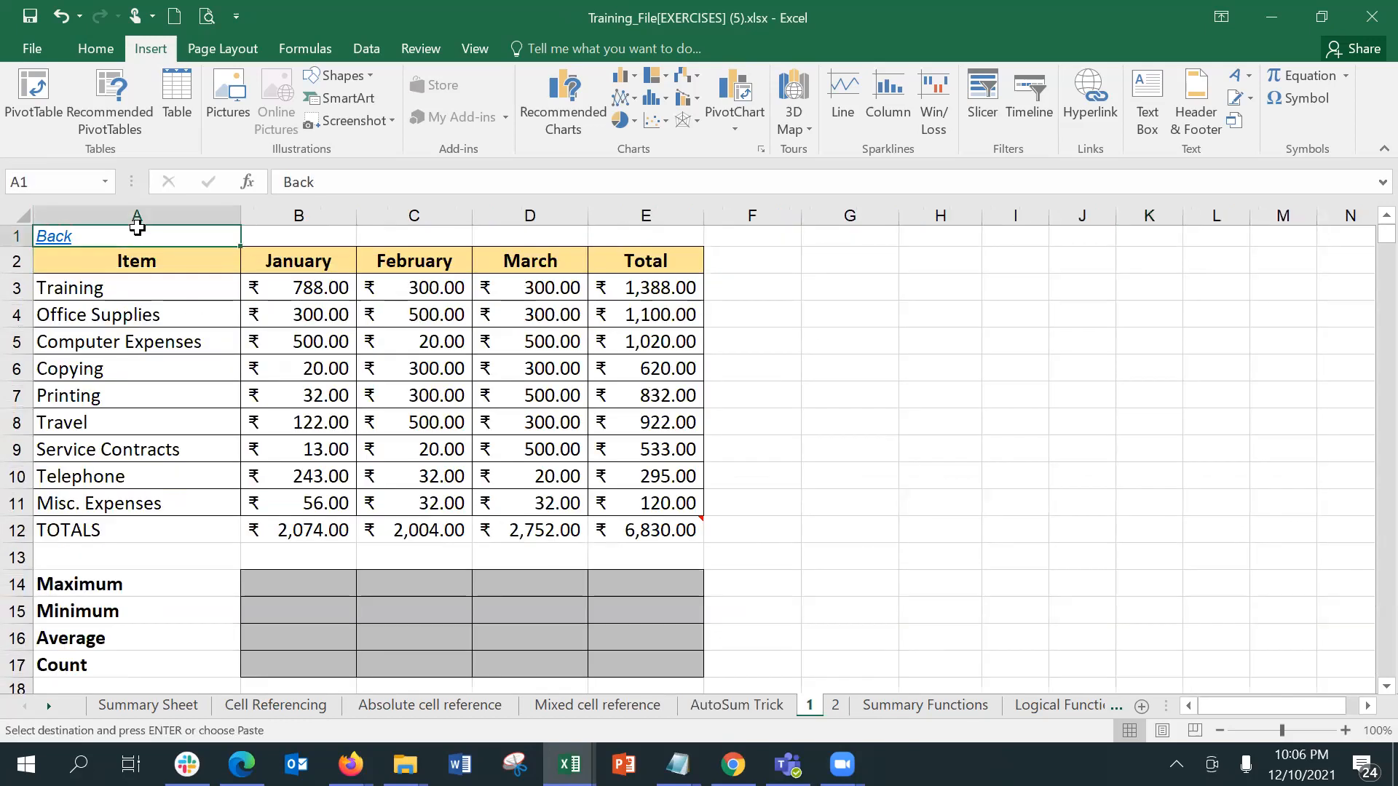
{"action": "key", "text": "ctrl+v"}
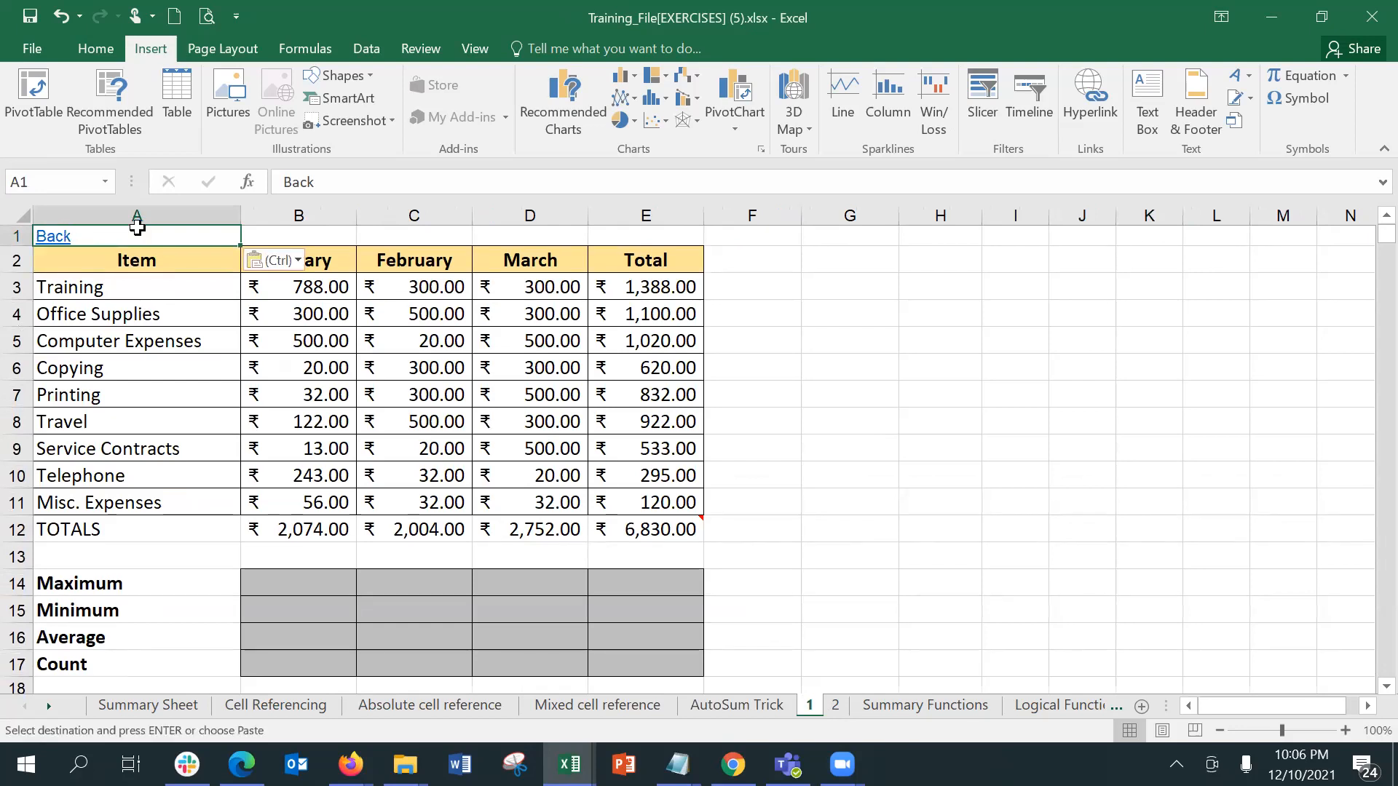
{"action": "left_click", "coordinate": [59, 235]}
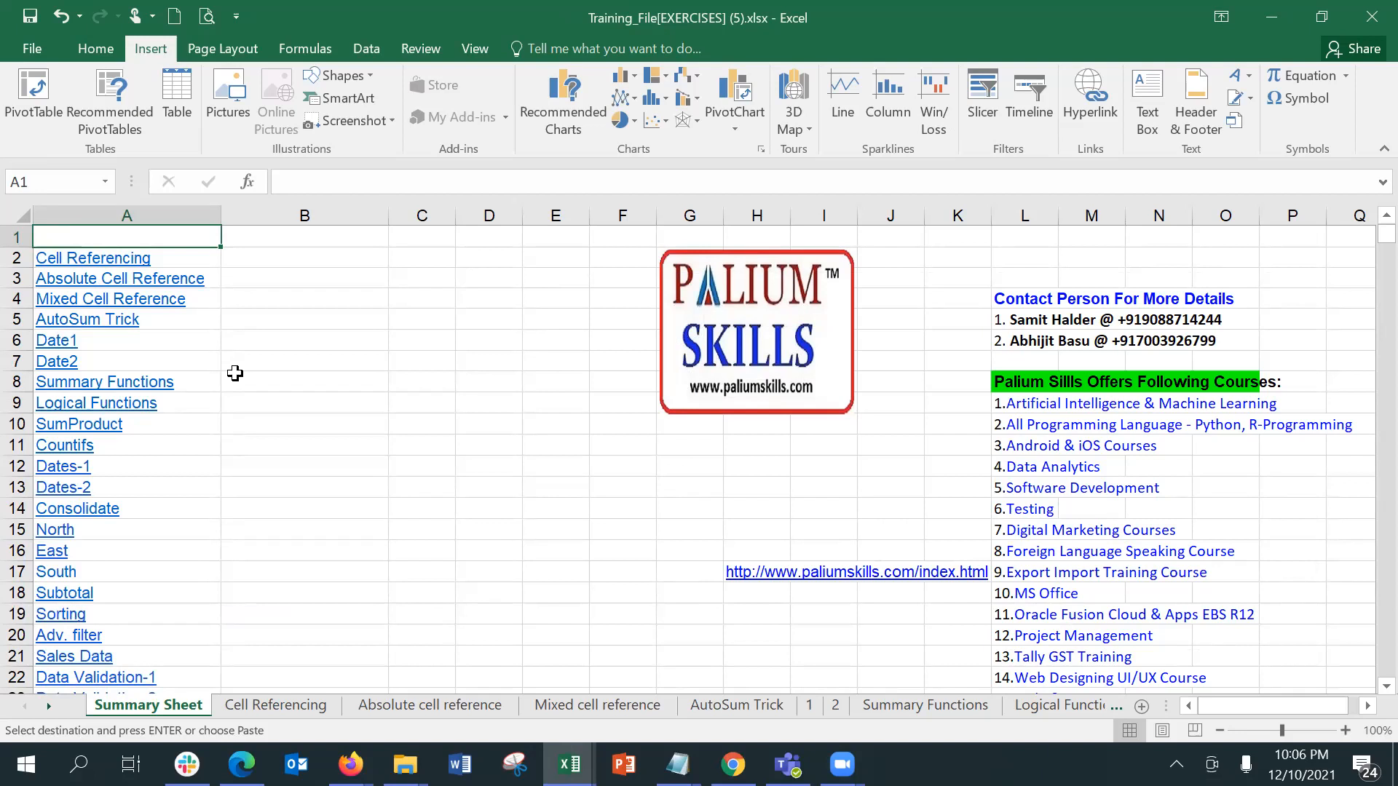
{"action": "left_click", "coordinate": [1362, 764]}
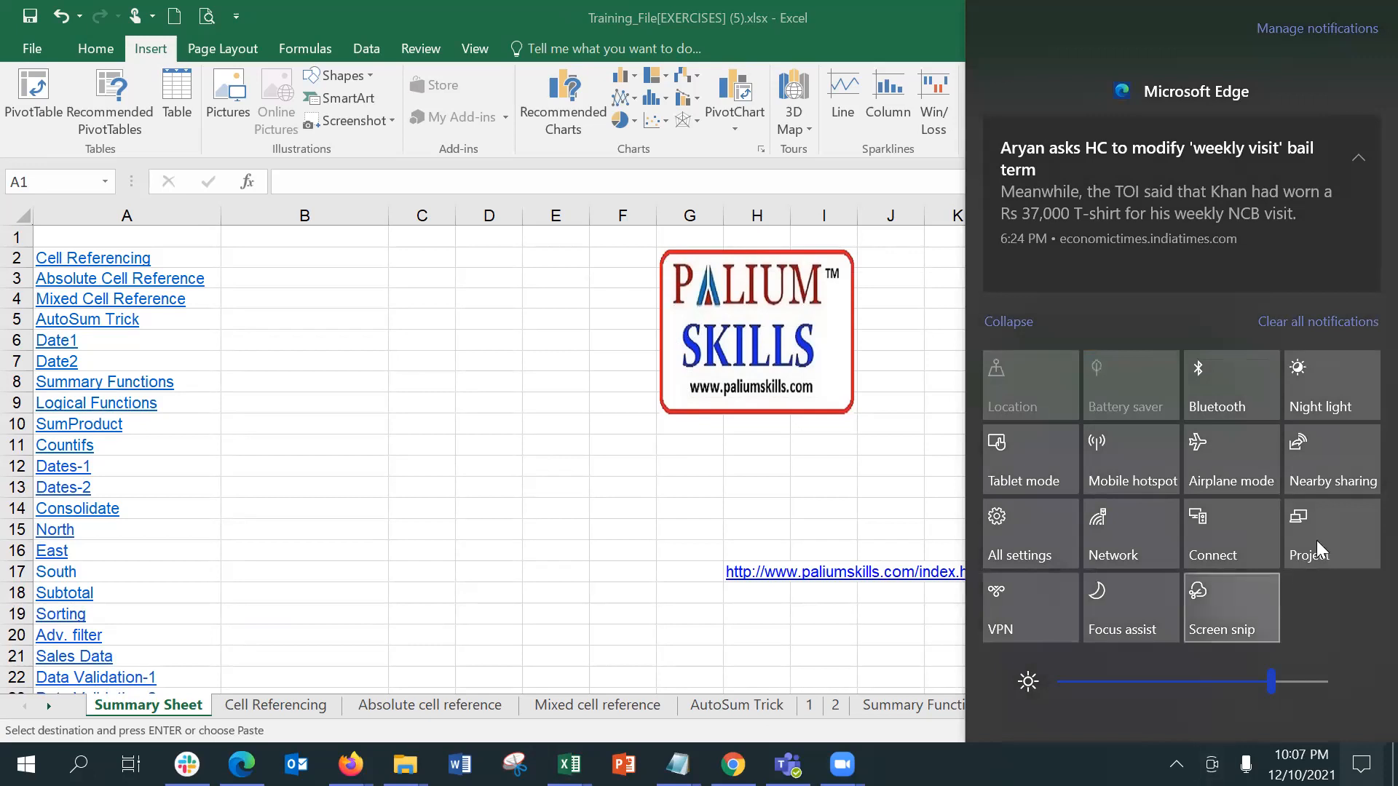
{"action": "left_click", "coordinate": [327, 298]}
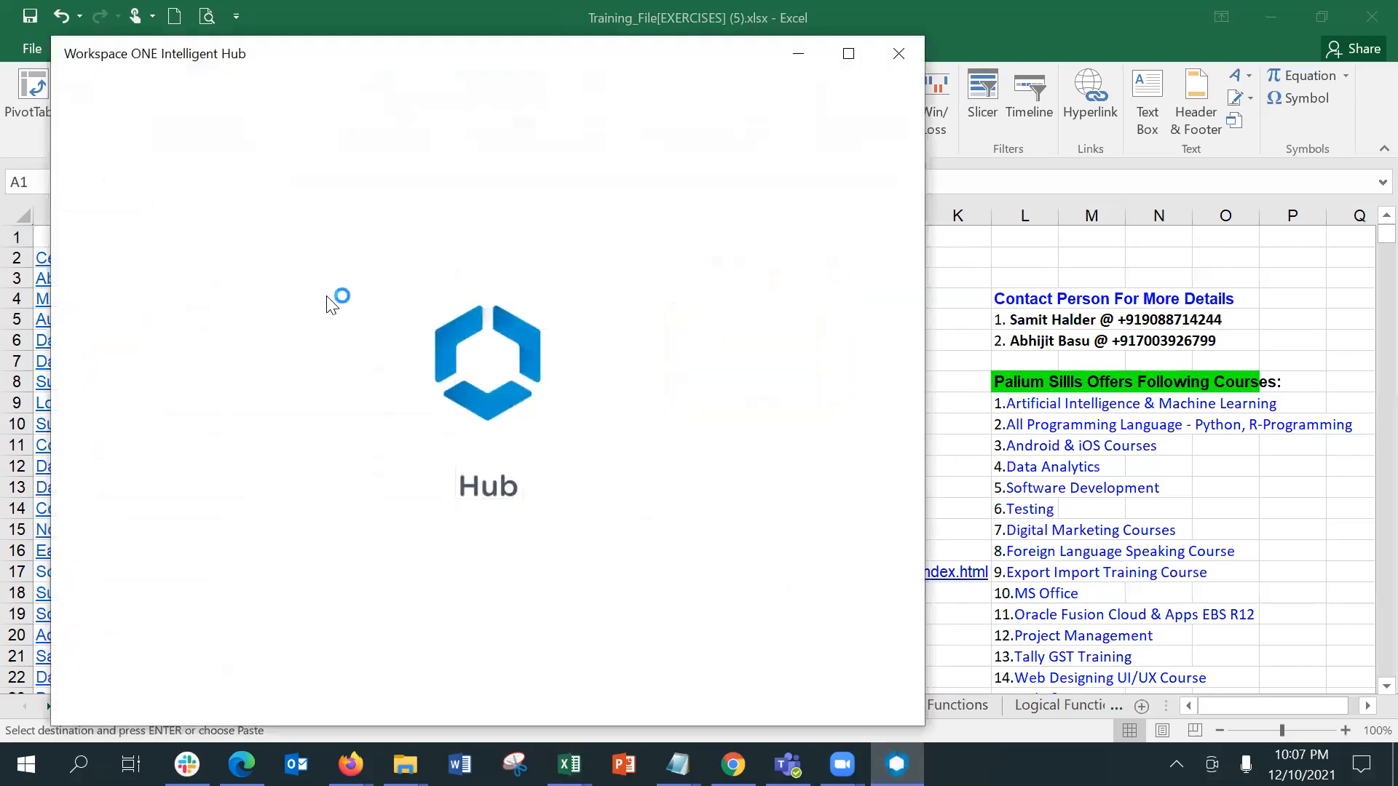
{"action": "left_click", "coordinate": [903, 58]}
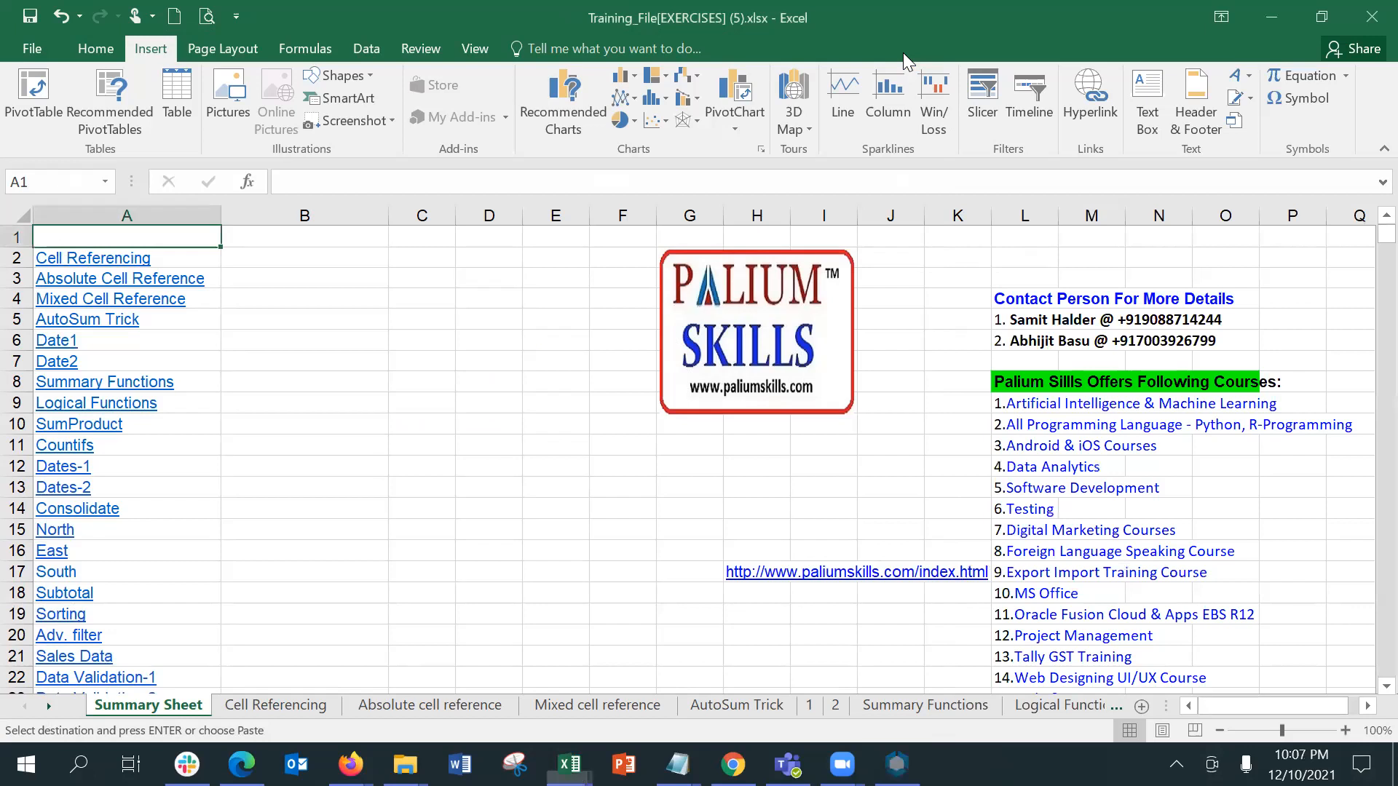
{"action": "left_click", "coordinate": [507, 390]}
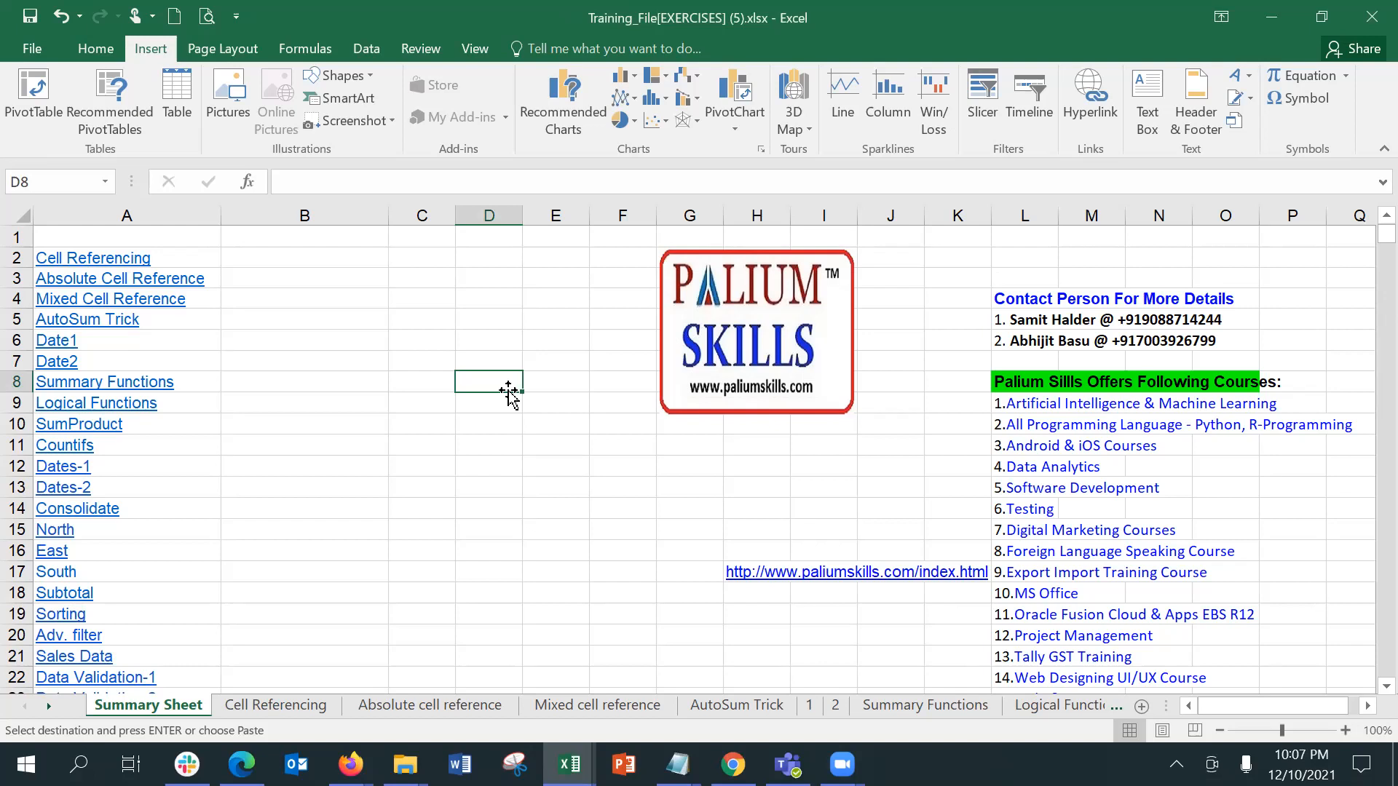
Step: Clear the pending copy on the Cell Referencing sheet and select the income table range A2:E10
{"action": "left_click", "coordinate": [290, 708]}
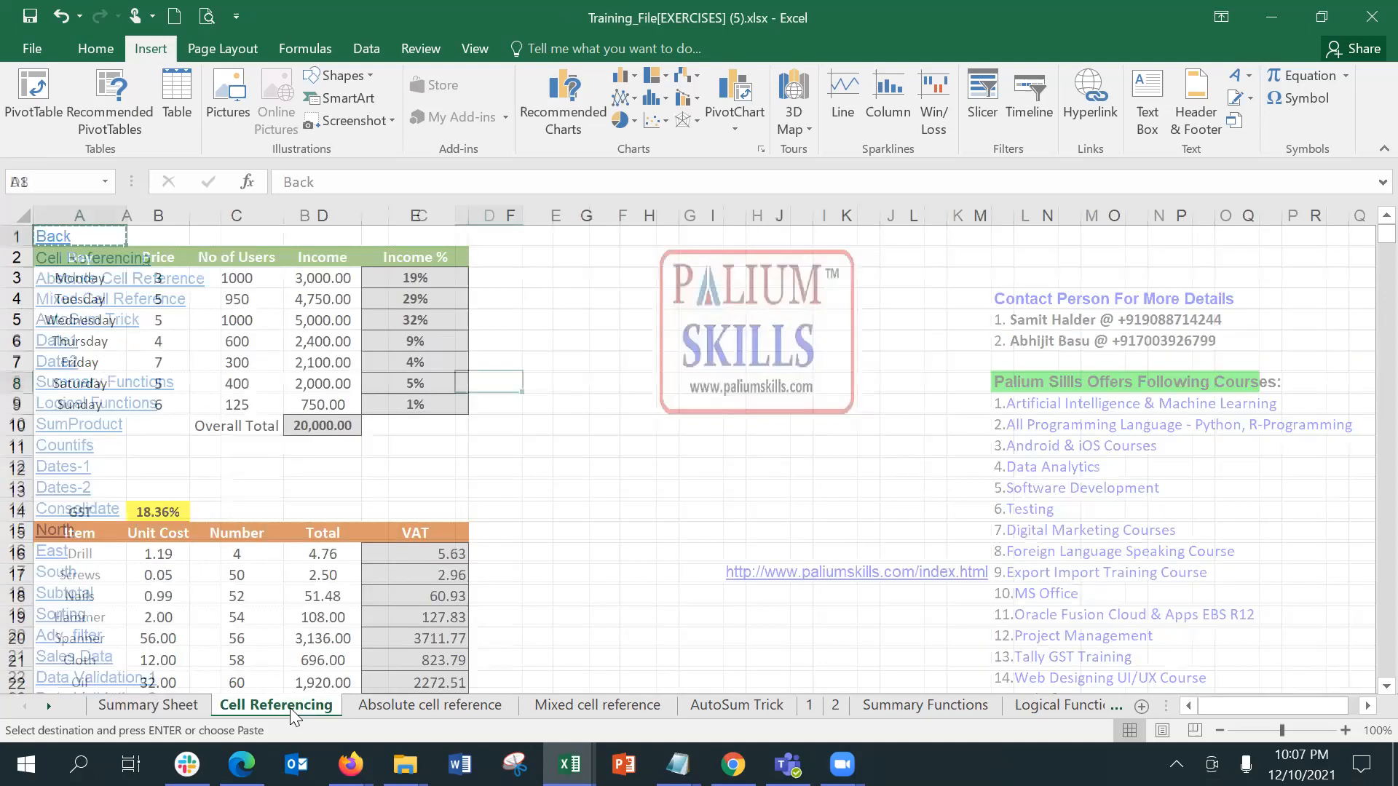
{"action": "left_click", "coordinate": [612, 381]}
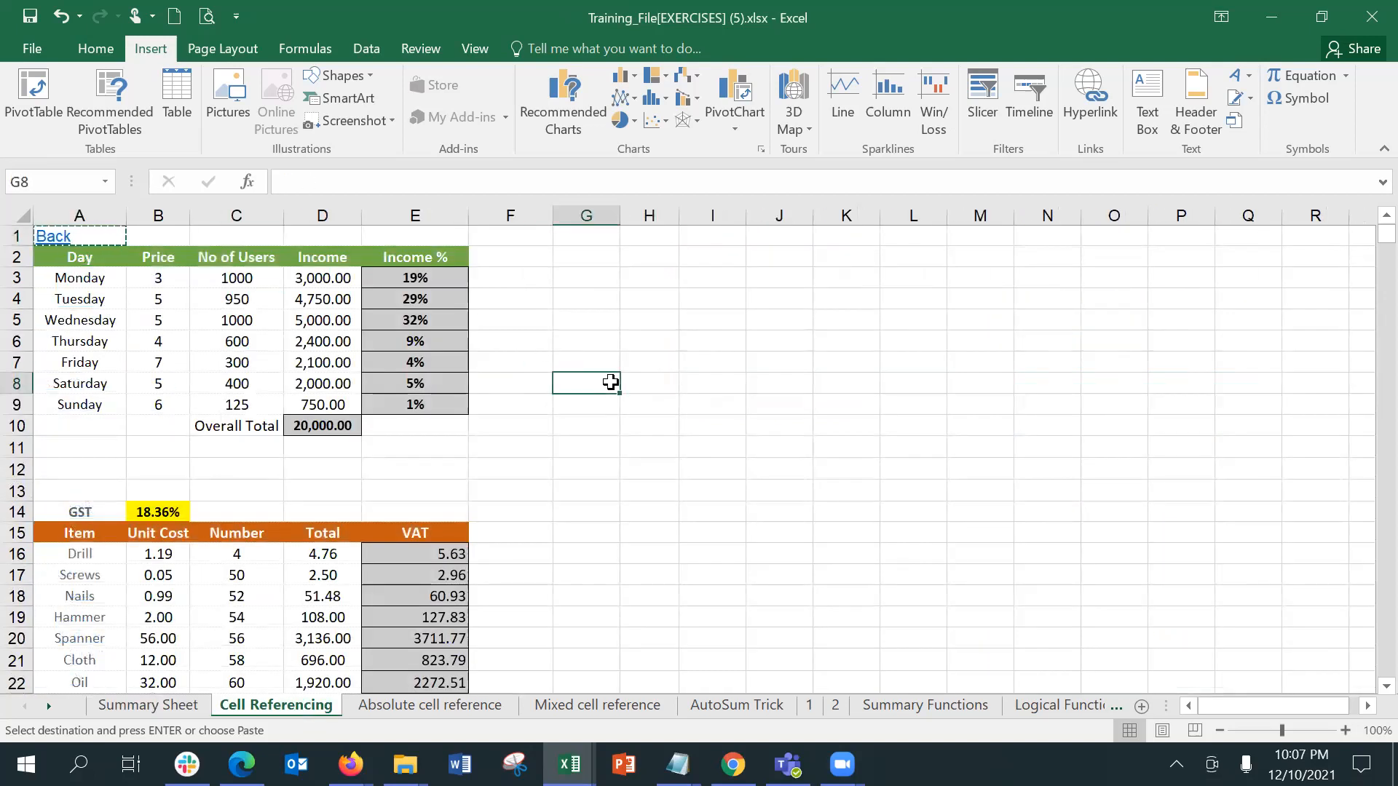
{"action": "key", "text": "Escape"}
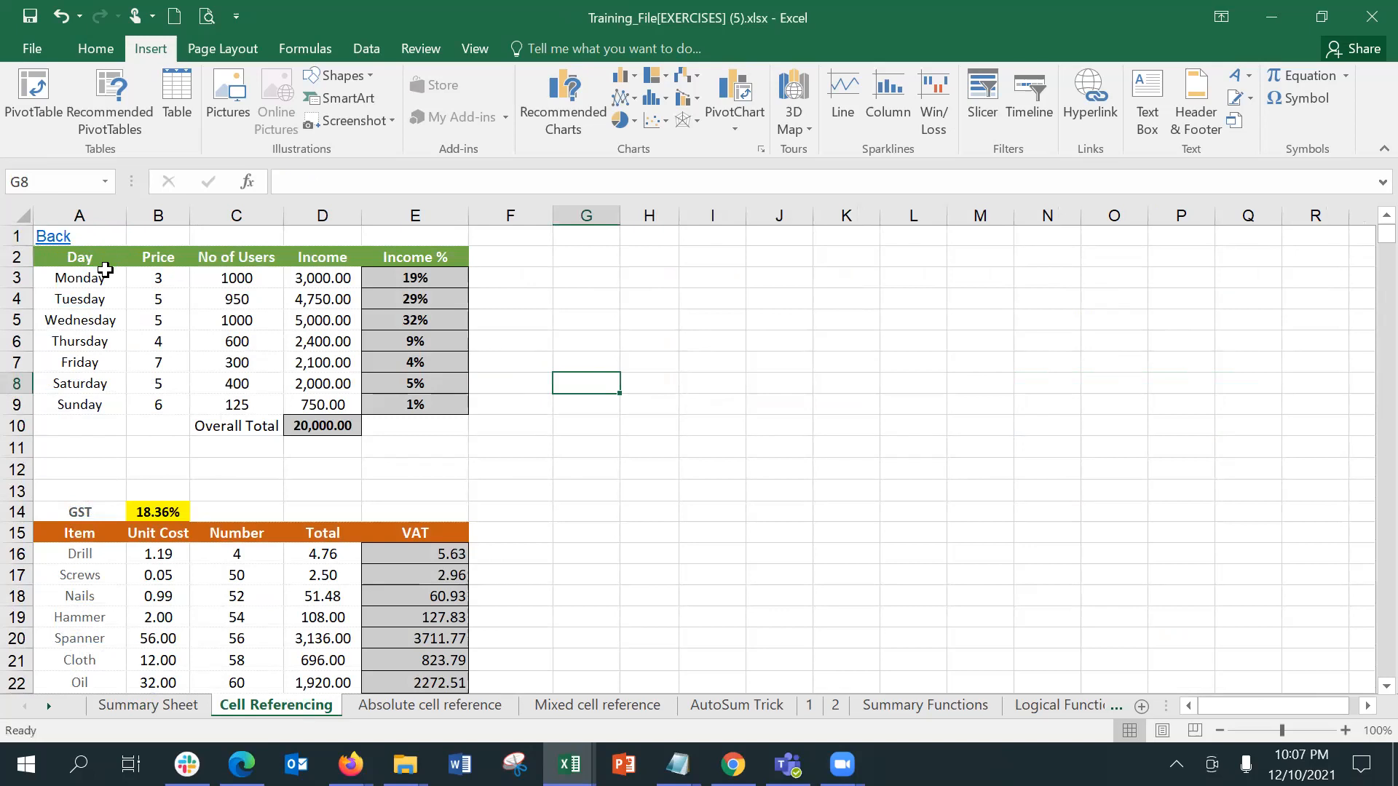
{"action": "left_click", "coordinate": [88, 260]}
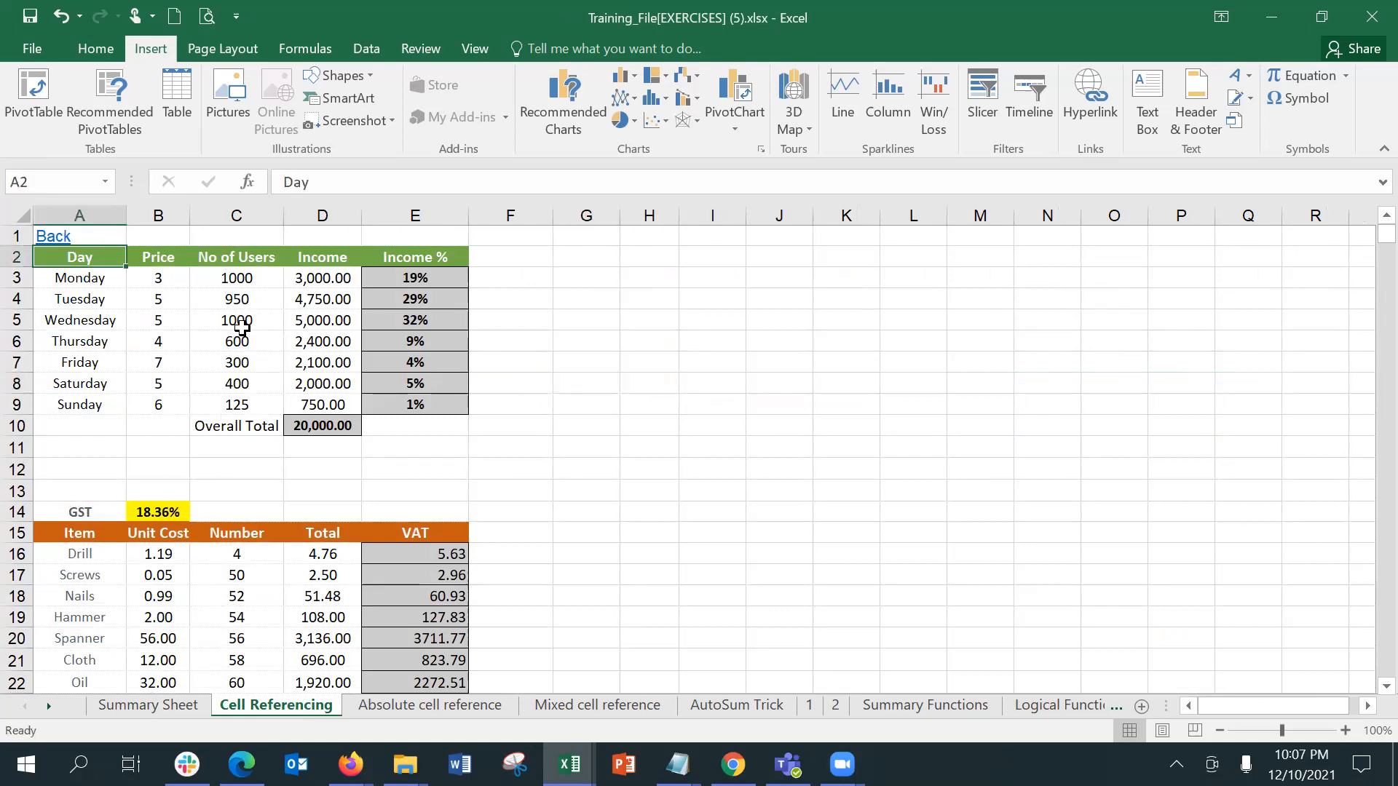
{"action": "left_click", "coordinate": [406, 408], "text": "shift"}
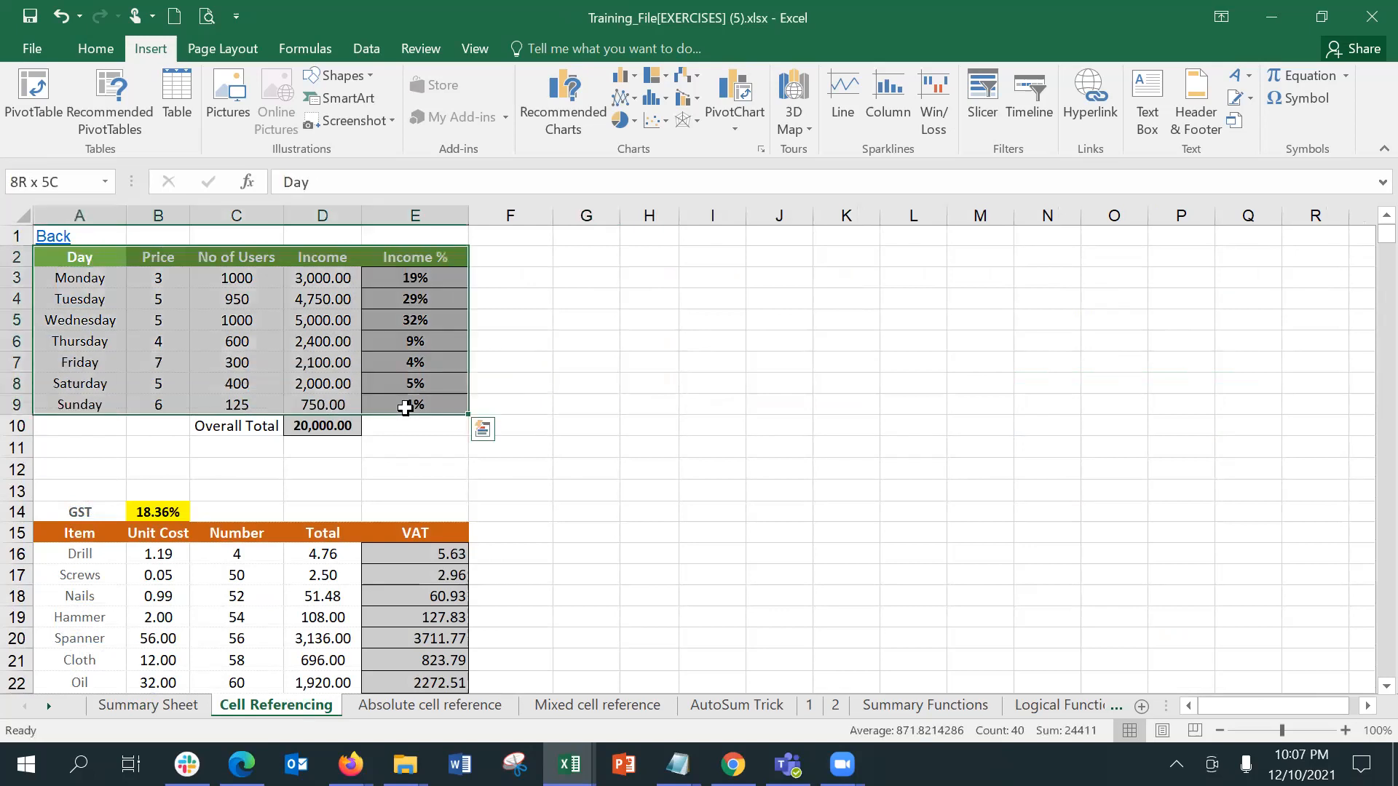
{"action": "left_click", "coordinate": [423, 426], "text": "shift"}
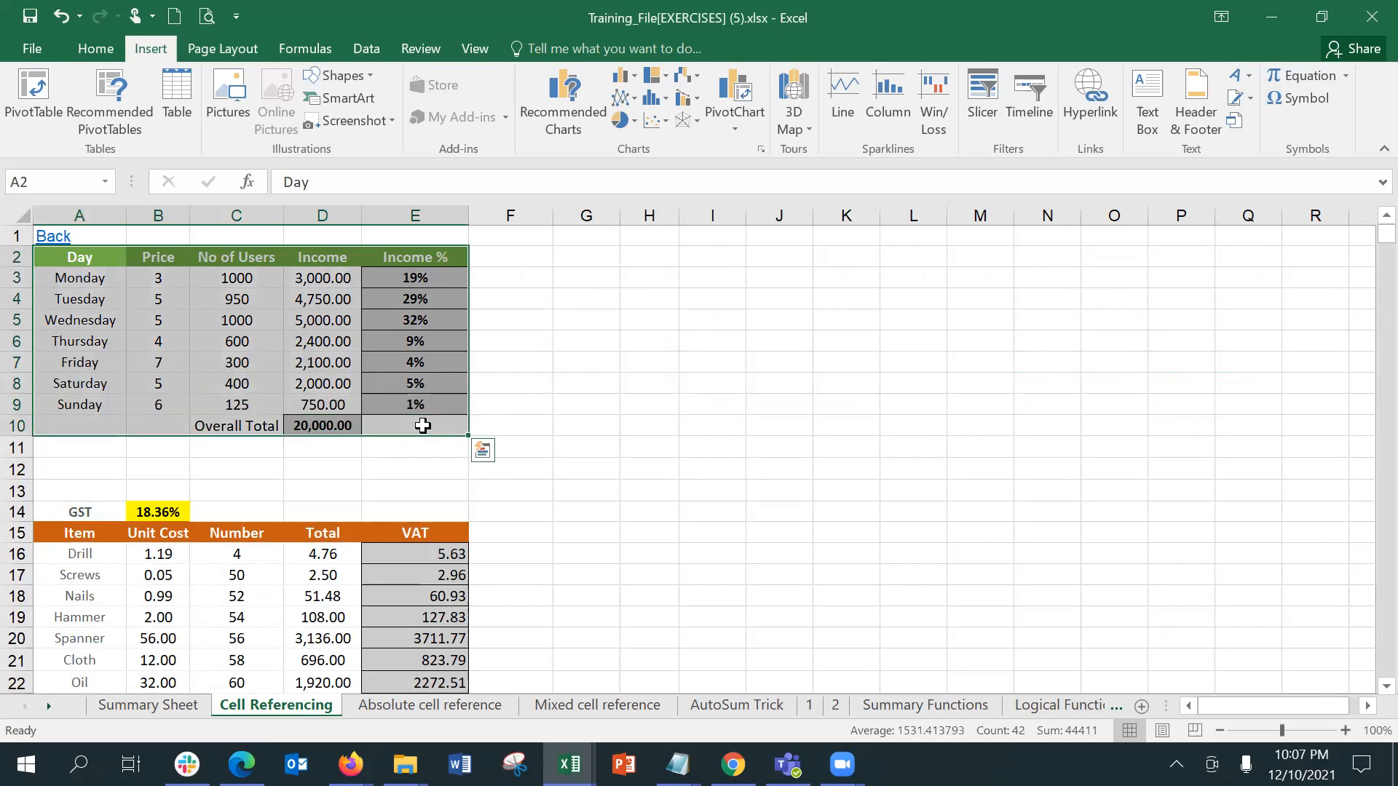
Step: Try to name the selected income table range day-data
{"action": "left_click", "coordinate": [72, 182]}
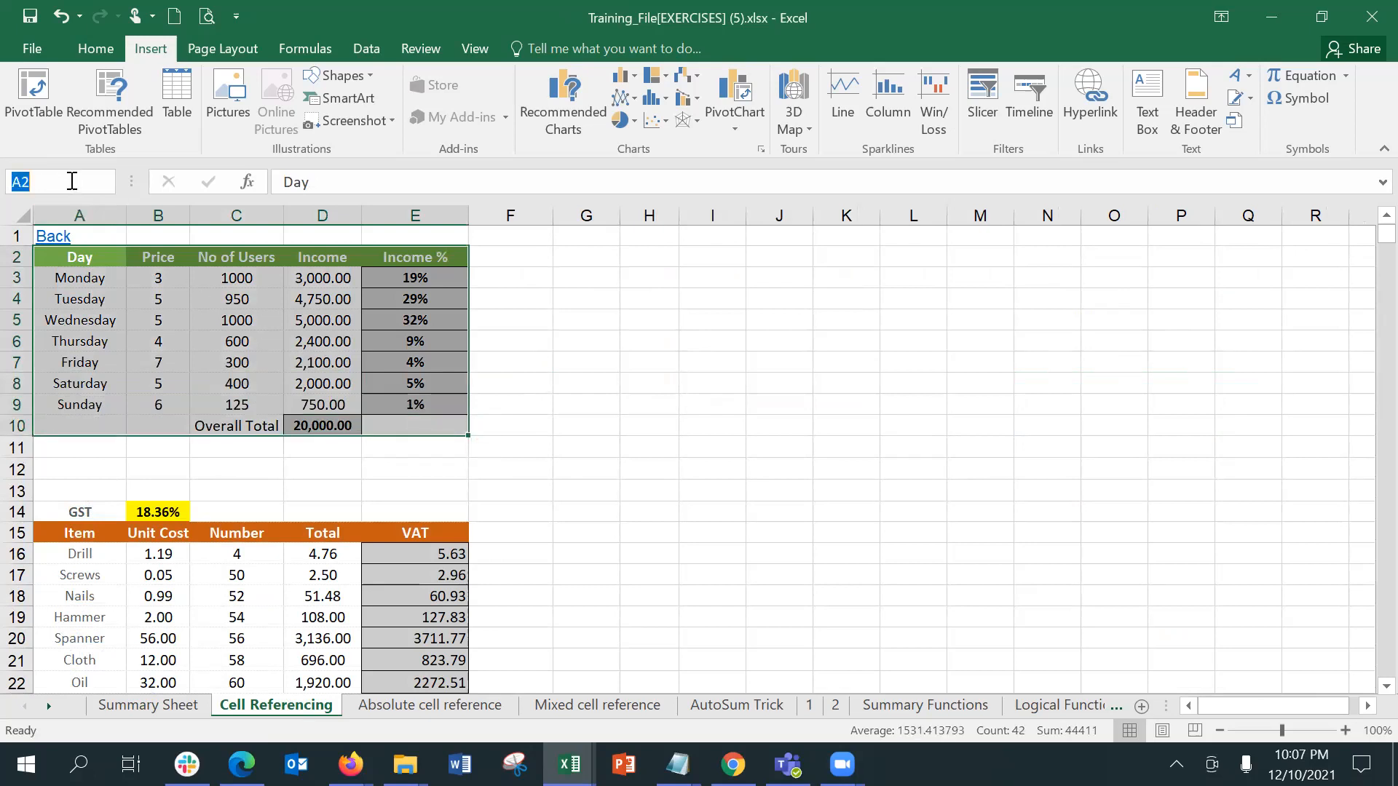
{"action": "type", "text": "day-data"}
{"action": "key", "text": "Return"}
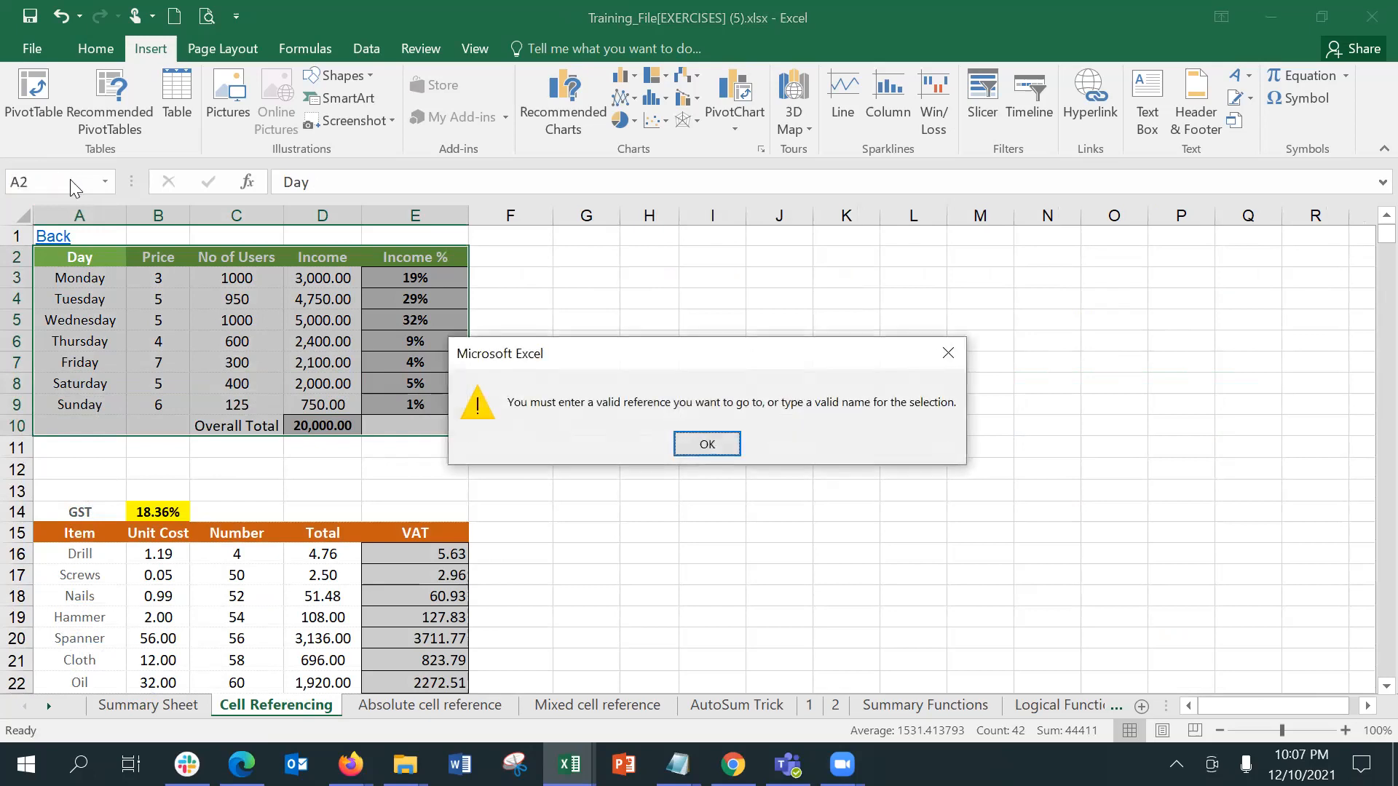
{"action": "key", "text": "Return"}
Step: Name the income table range A2:E10 on the Cell Referencing sheet datadata
{"action": "left_click", "coordinate": [73, 181]}
{"action": "type", "text": "datat"}
{"action": "key", "text": "BackSpace"}
{"action": "type", "text": "data"}
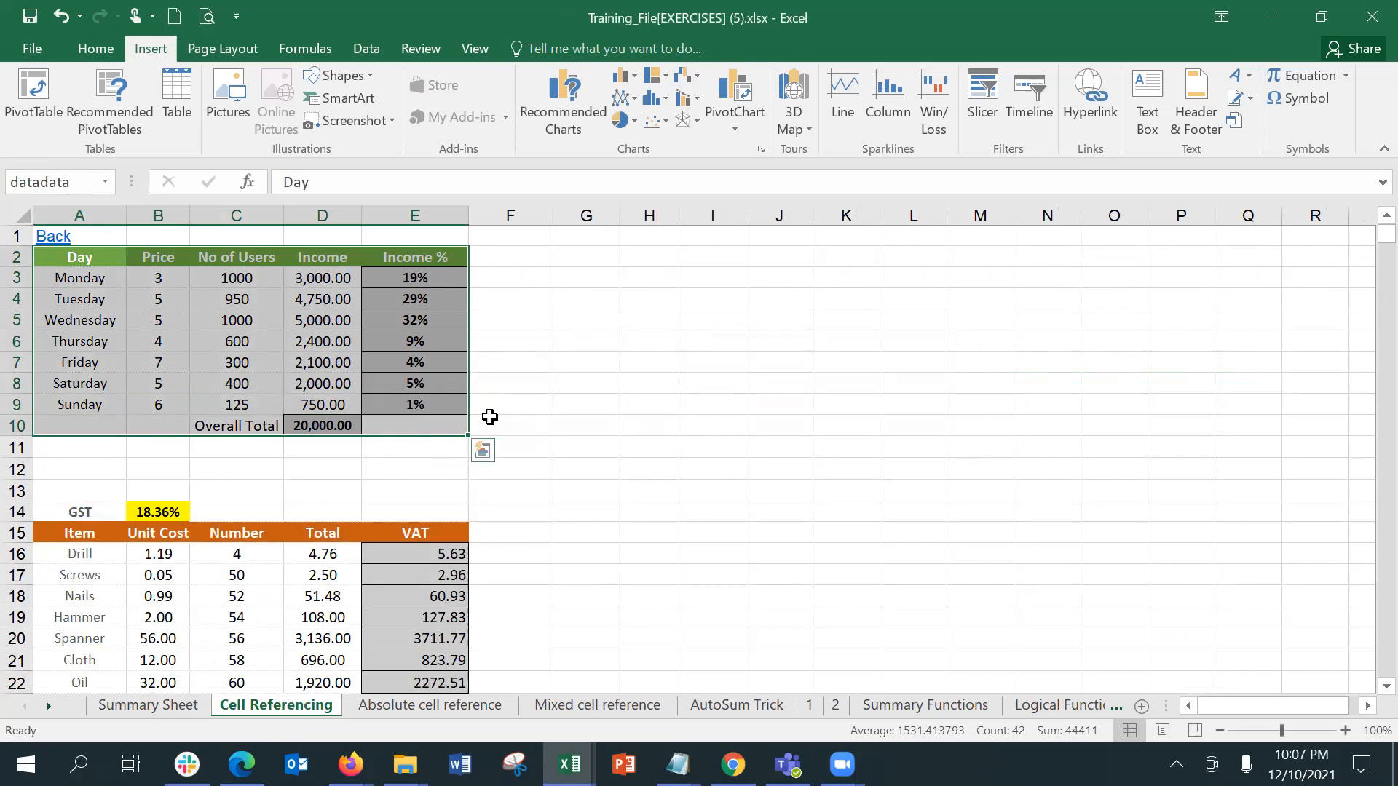
{"action": "left_click", "coordinate": [713, 442]}
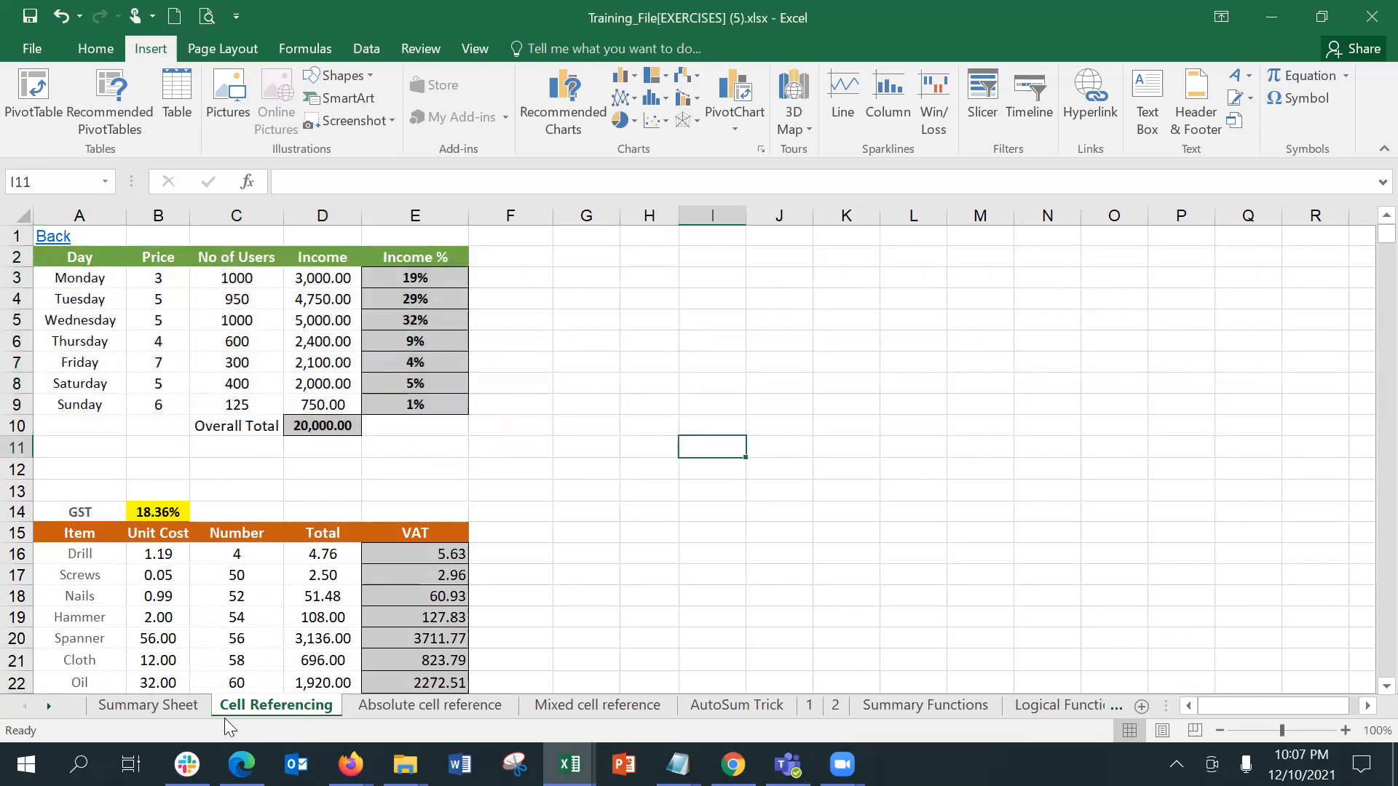
Step: Enter the text datadata in cell C2 of the Summary Sheet
{"action": "left_click", "coordinate": [182, 705]}
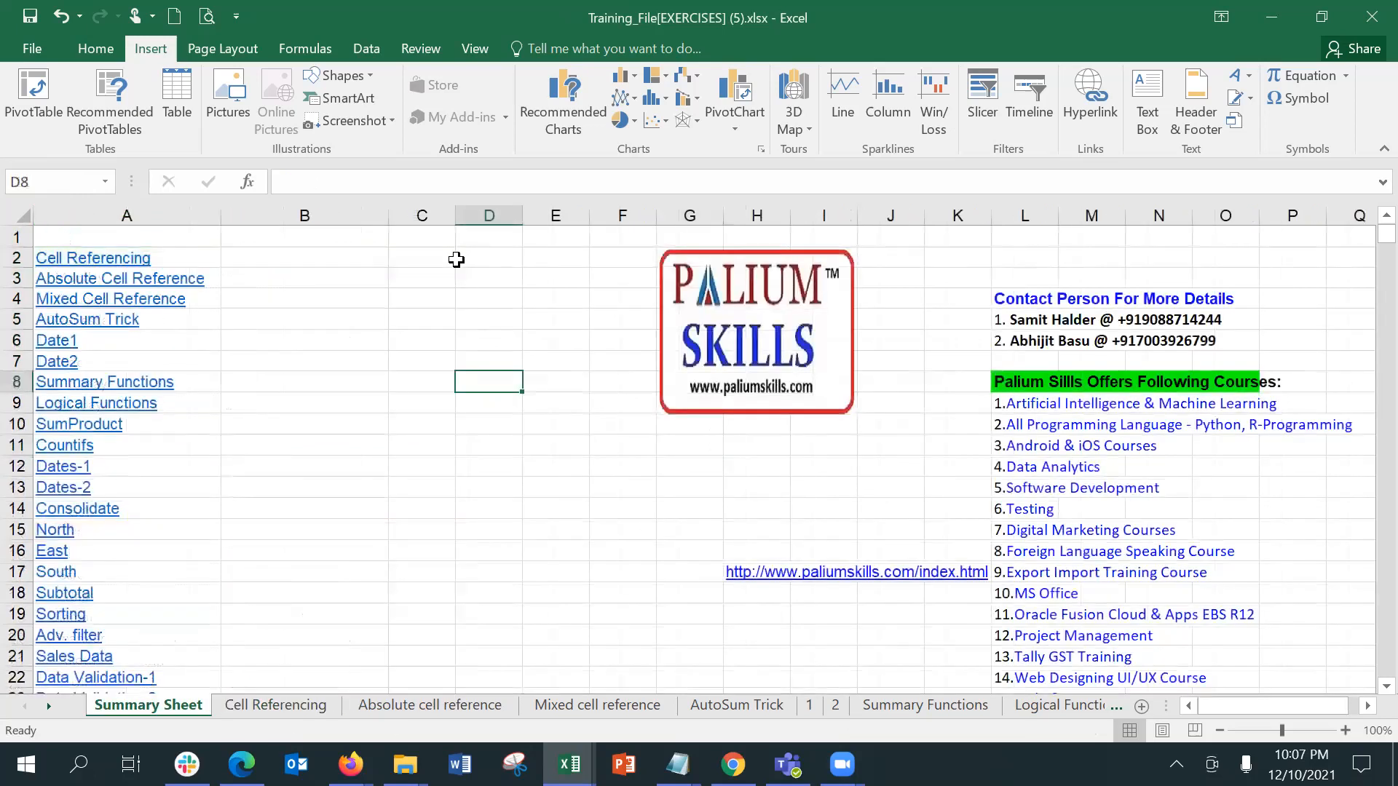
{"action": "left_click", "coordinate": [451, 261]}
{"action": "type", "text": "d"}
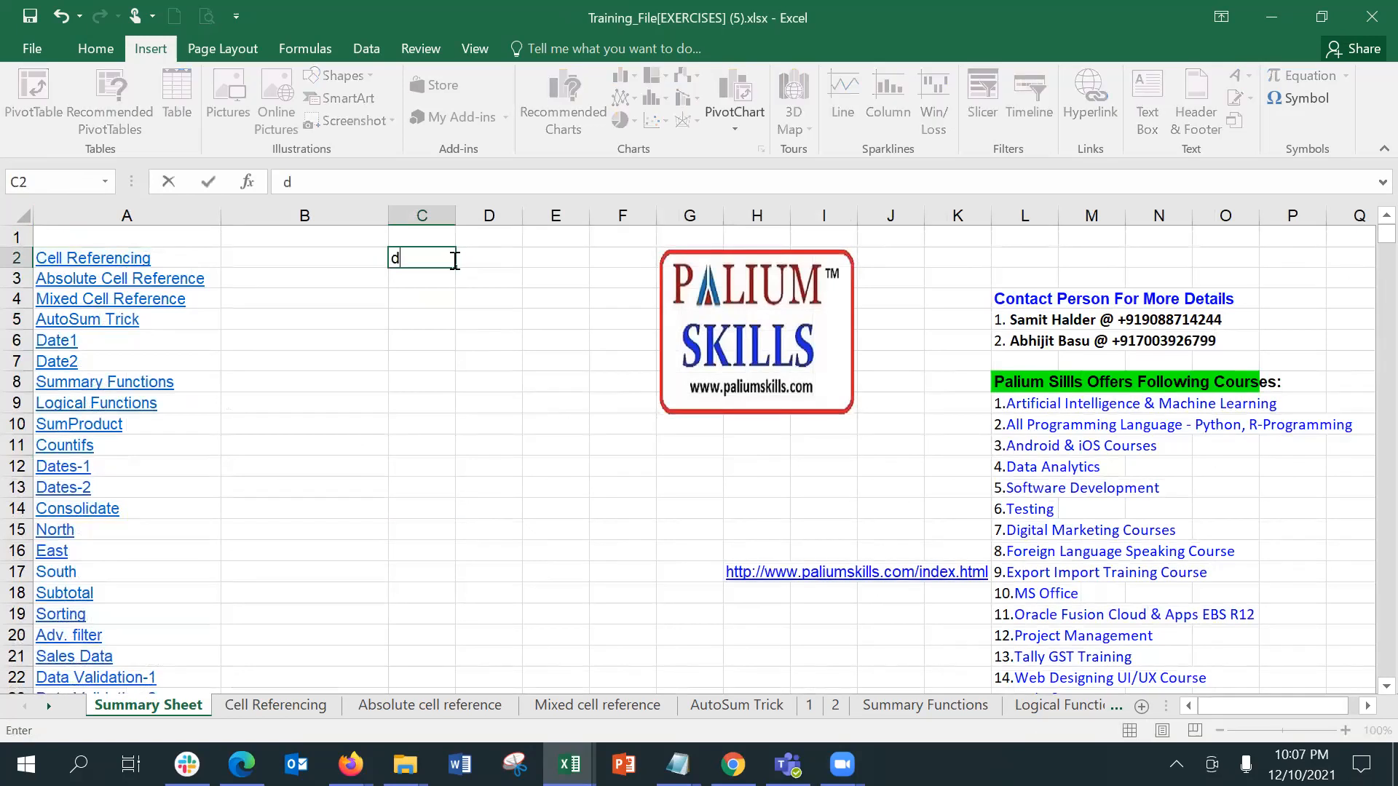
{"action": "type", "text": "atadata"}
{"action": "key", "text": "Return"}
Step: Insert a hyperlink in C2 of the Summary Sheet that points to the defined name datadata in this document
{"action": "left_click", "coordinate": [447, 257]}
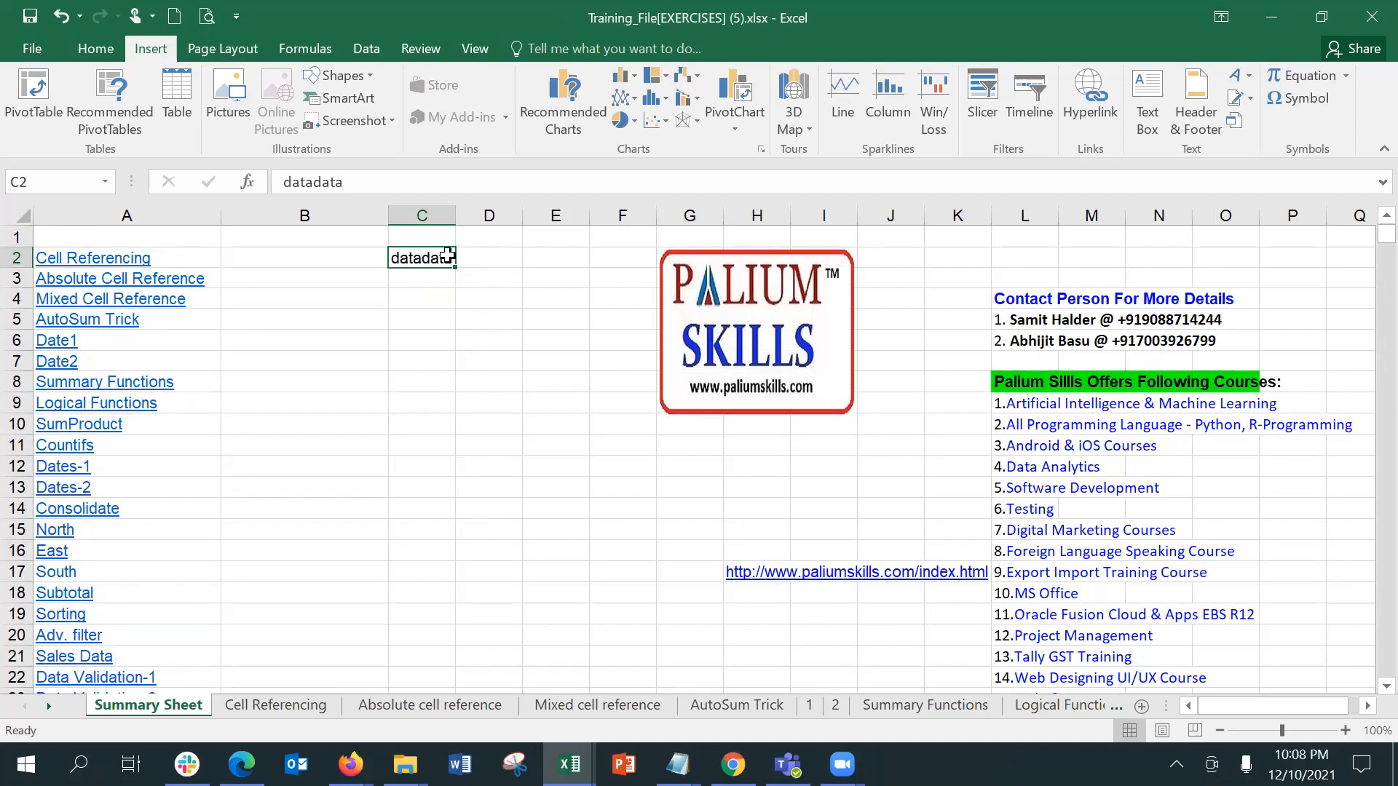
{"action": "scroll", "coordinate": [582, 229], "scroll_direction": "up", "scroll_amount": 1, "text": "ctrl"}
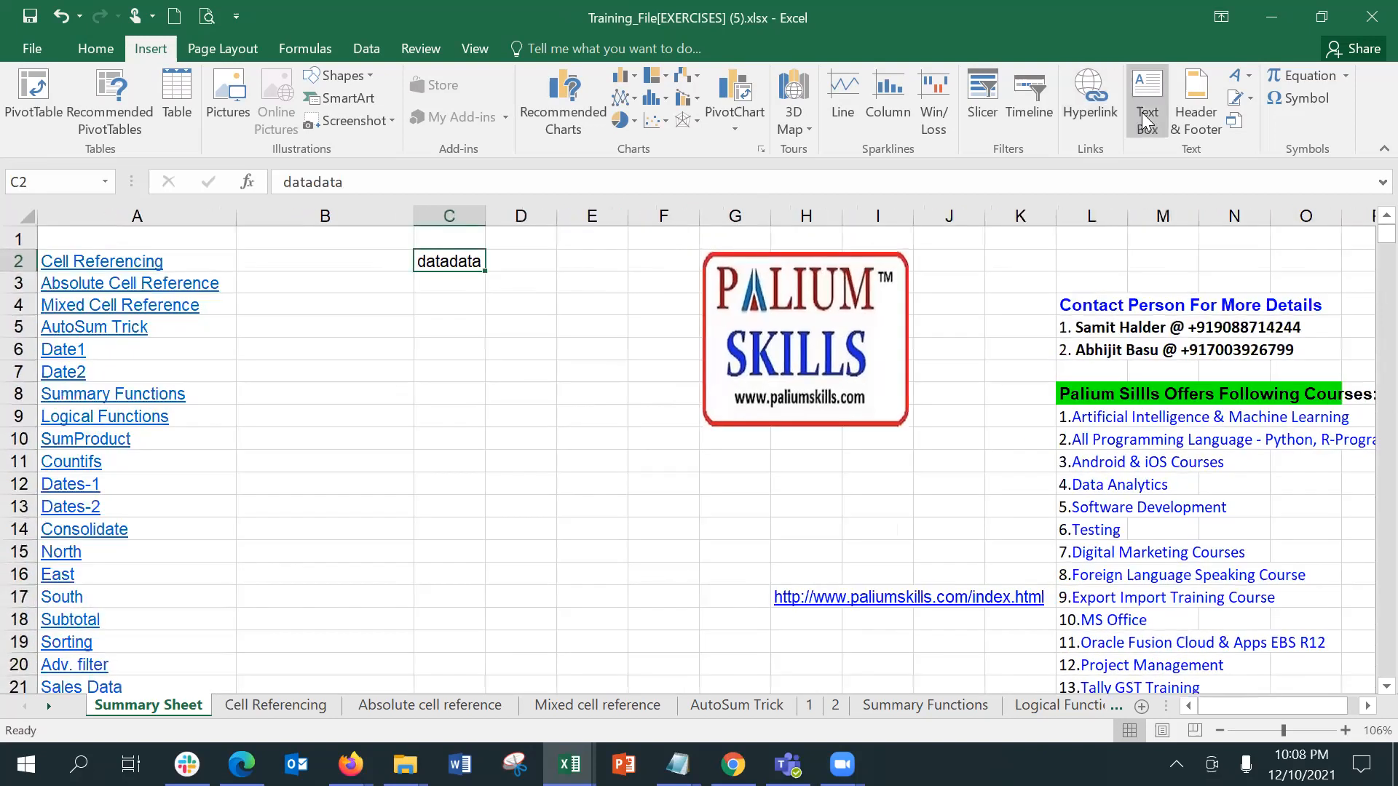
{"action": "left_click", "coordinate": [1090, 95]}
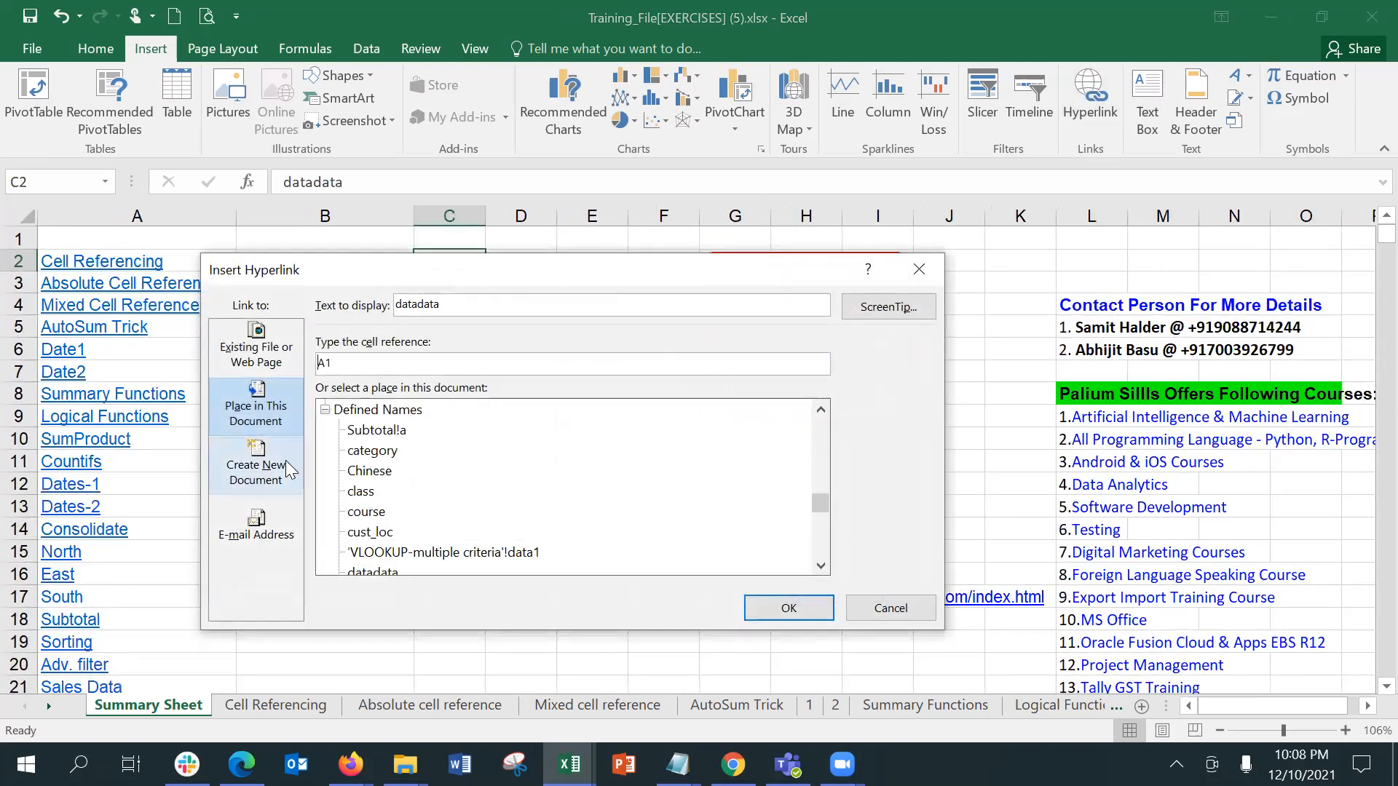
{"action": "left_click_drag", "start_coordinate": [820, 500], "coordinate": [829, 444]}
{"action": "scroll", "coordinate": [829, 444], "scroll_direction": "up", "scroll_amount": 5}
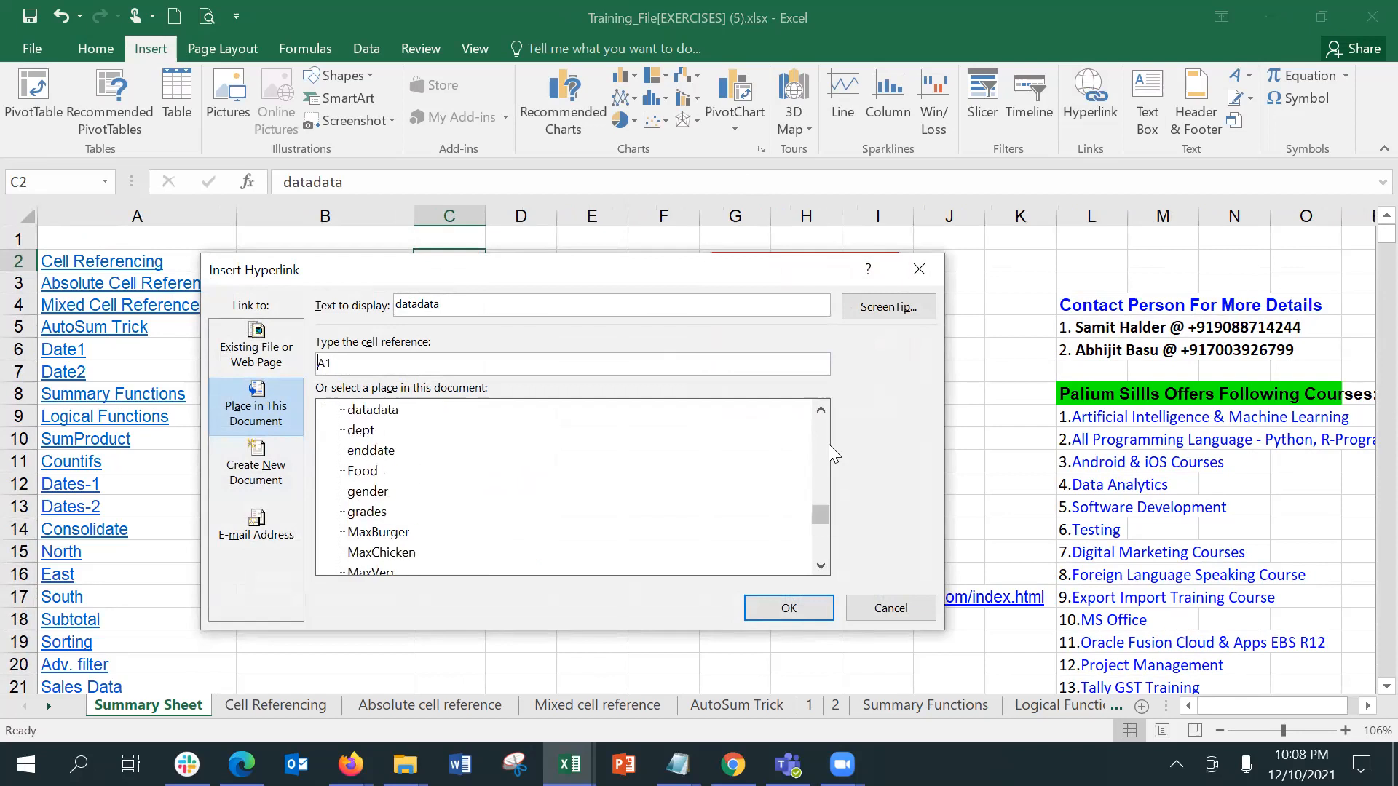
{"action": "left_click", "coordinate": [373, 410]}
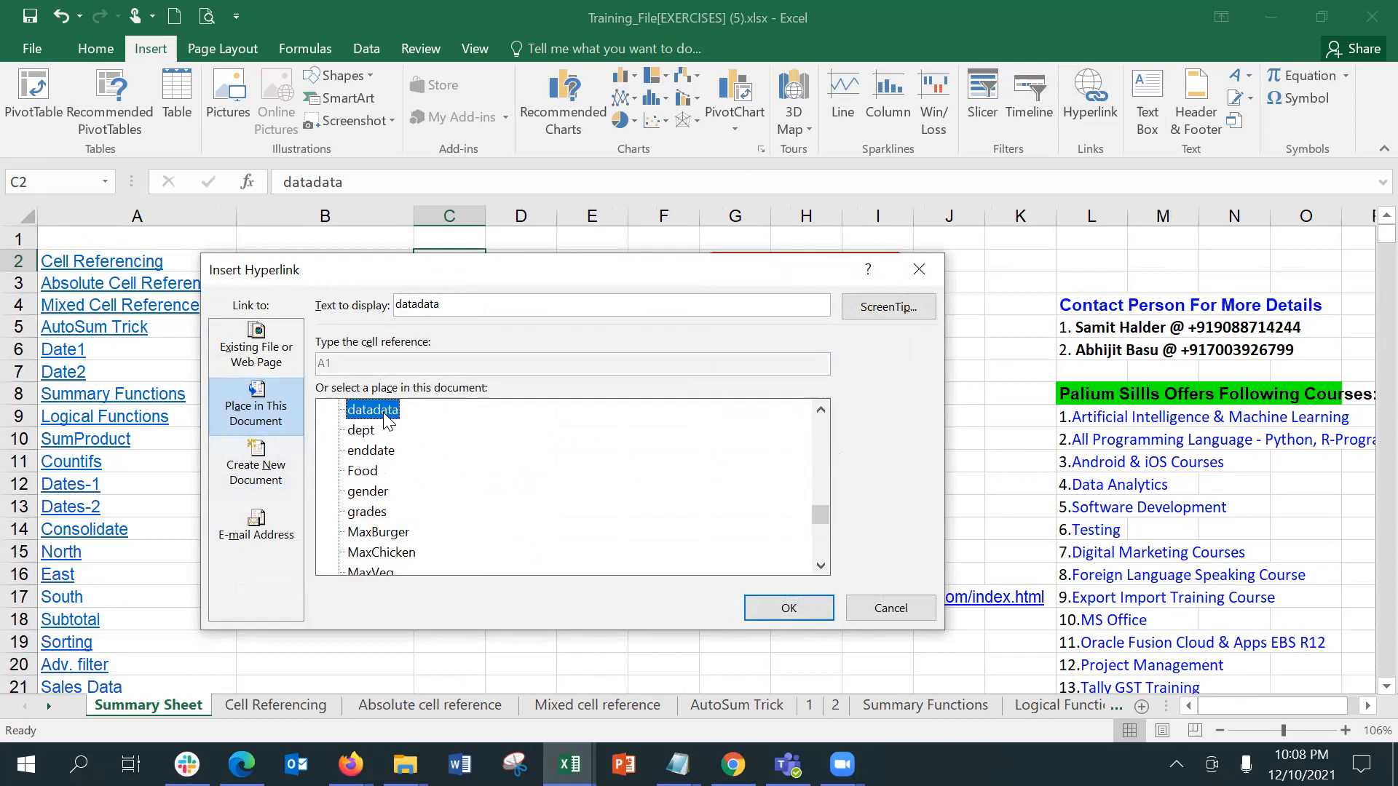
{"action": "left_click", "coordinate": [823, 408]}
{"action": "left_click", "coordinate": [826, 404]}
{"action": "left_click", "coordinate": [826, 405]}
{"action": "left_click", "coordinate": [804, 604]}
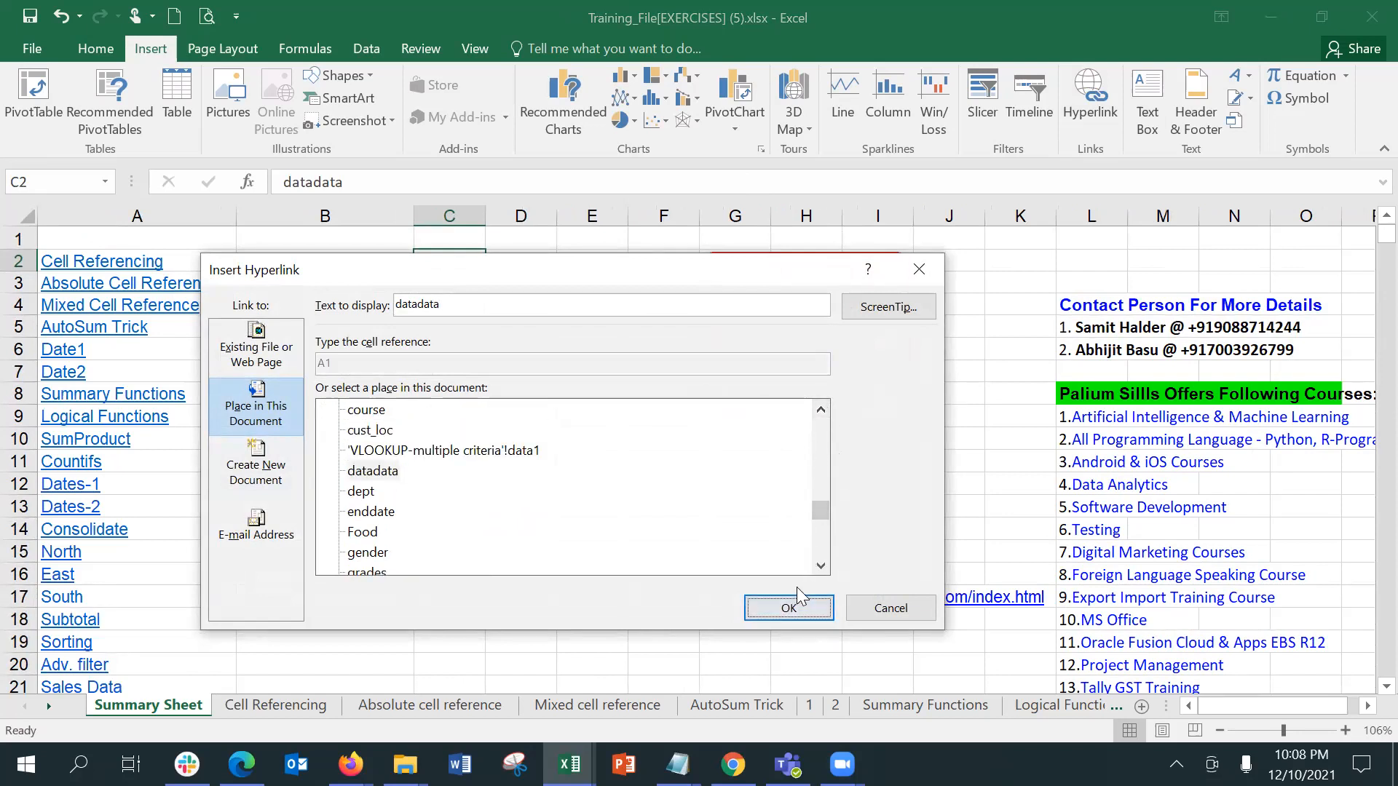
{"action": "left_click", "coordinate": [798, 608]}
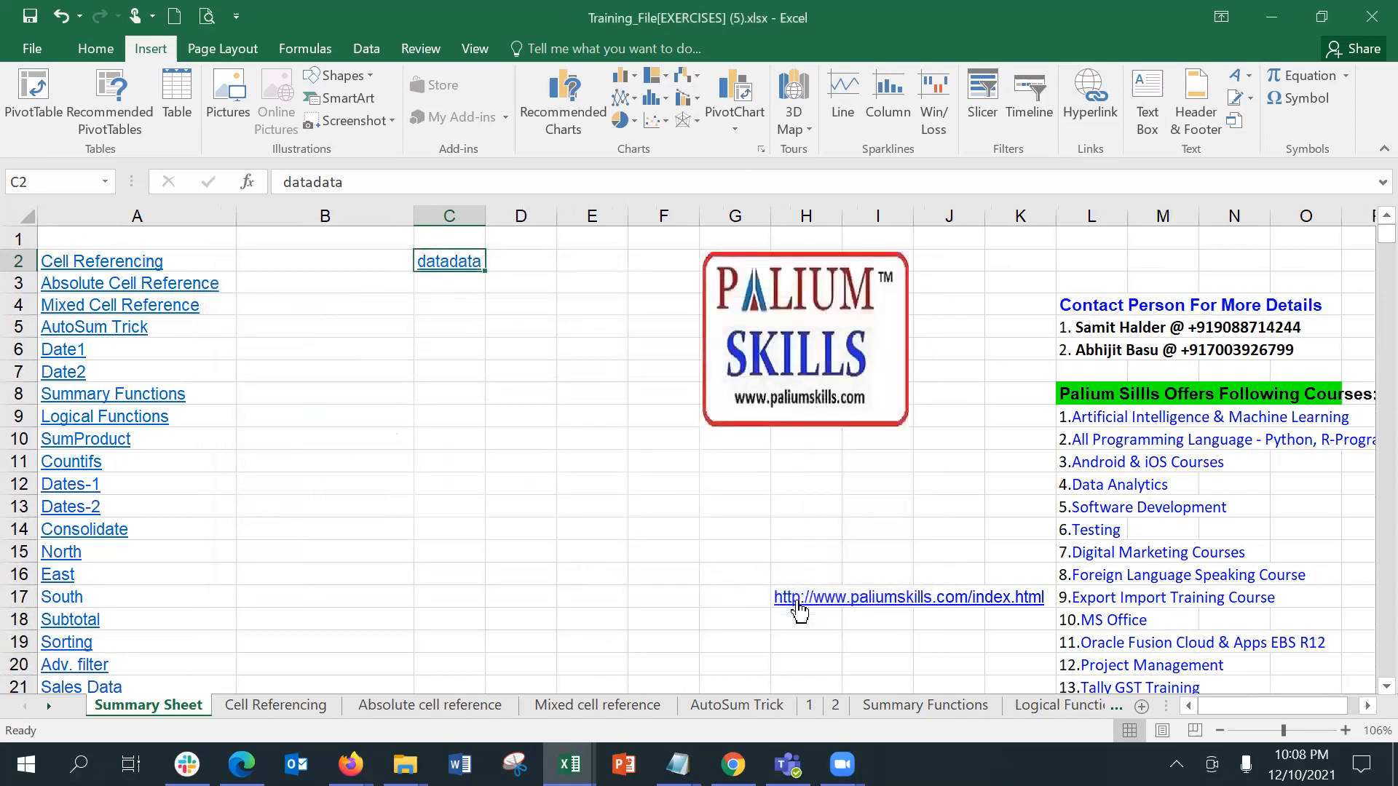
Step: Test the datadata link in C2 of the Summary Sheet twice, returning to that sheet between tests
{"action": "left_click", "coordinate": [452, 261]}
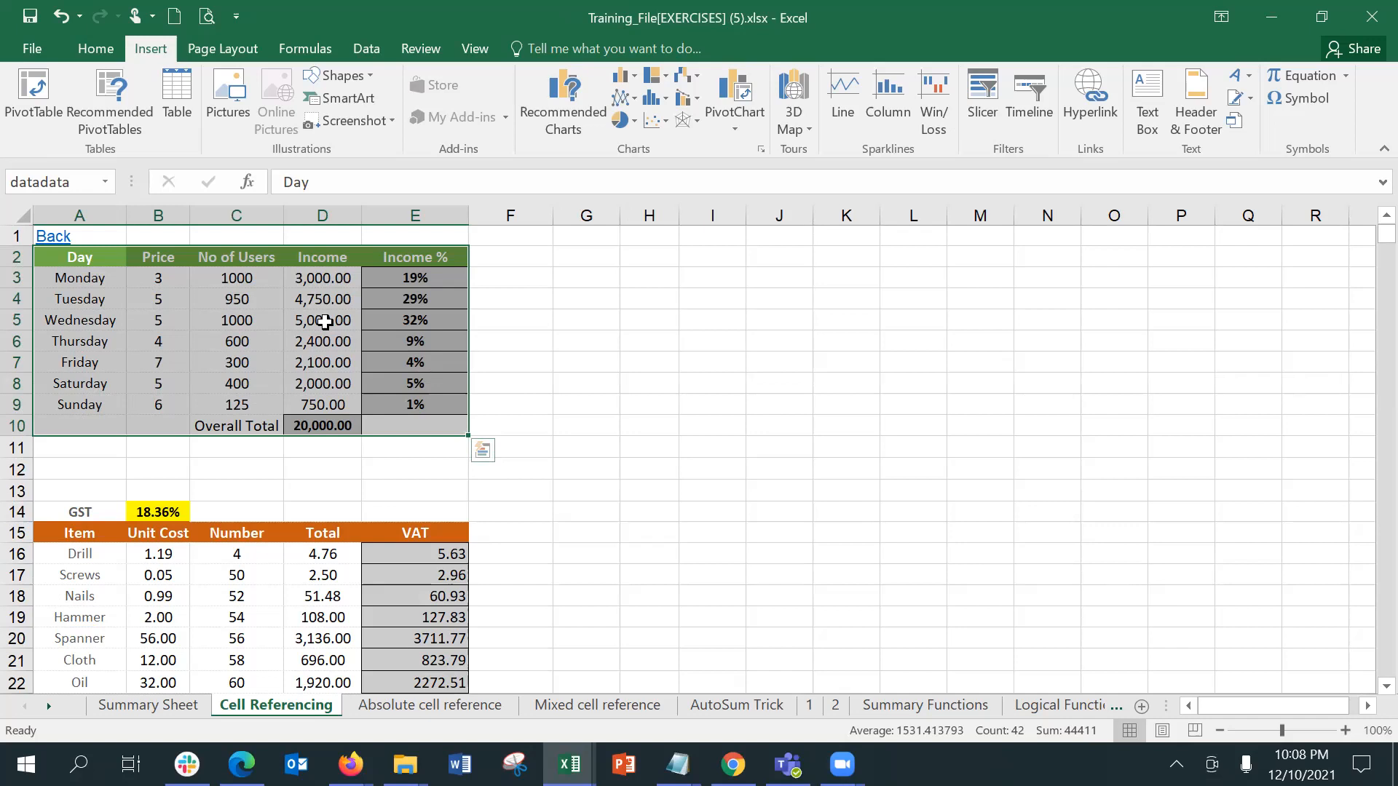
{"action": "left_click", "coordinate": [164, 706]}
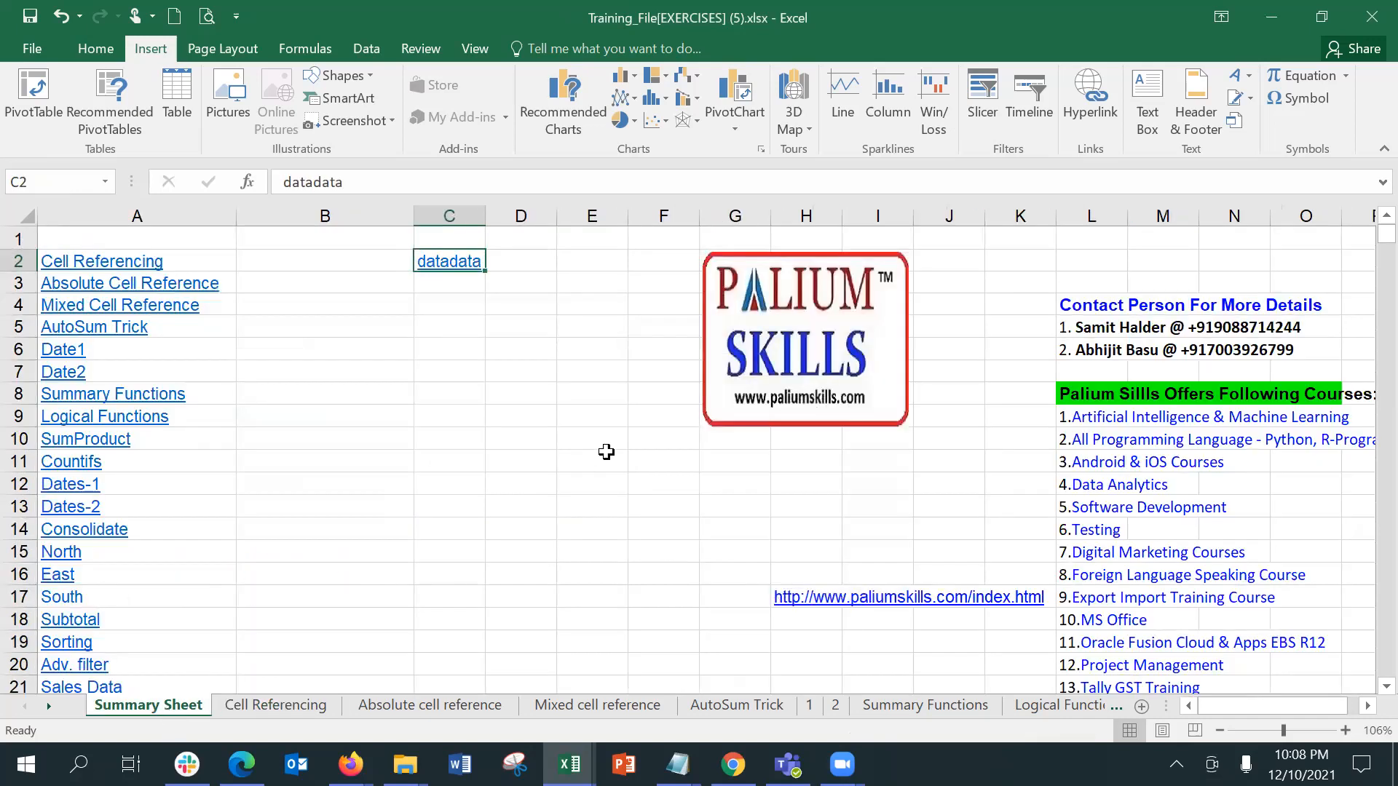
{"action": "left_click", "coordinate": [450, 265]}
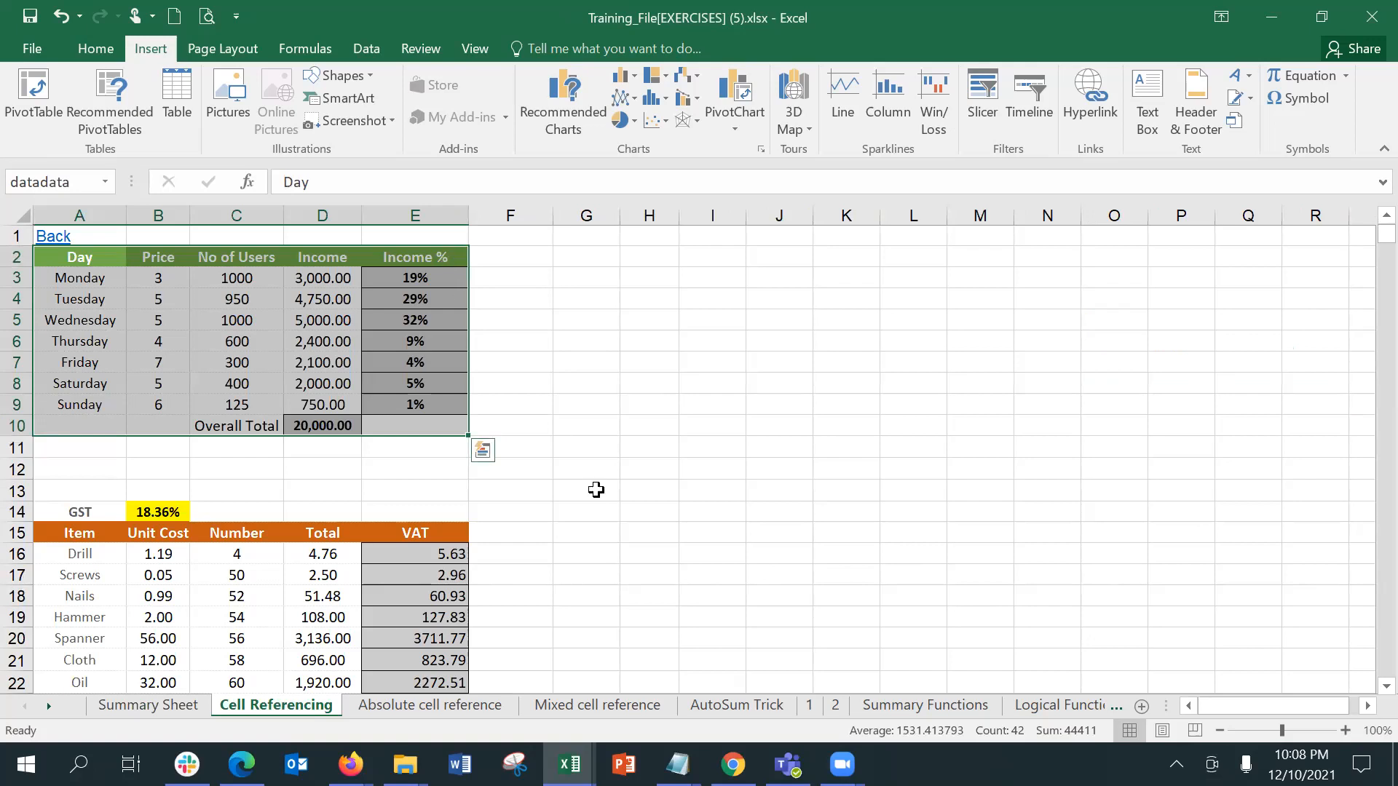
{"action": "left_click", "coordinate": [623, 529]}
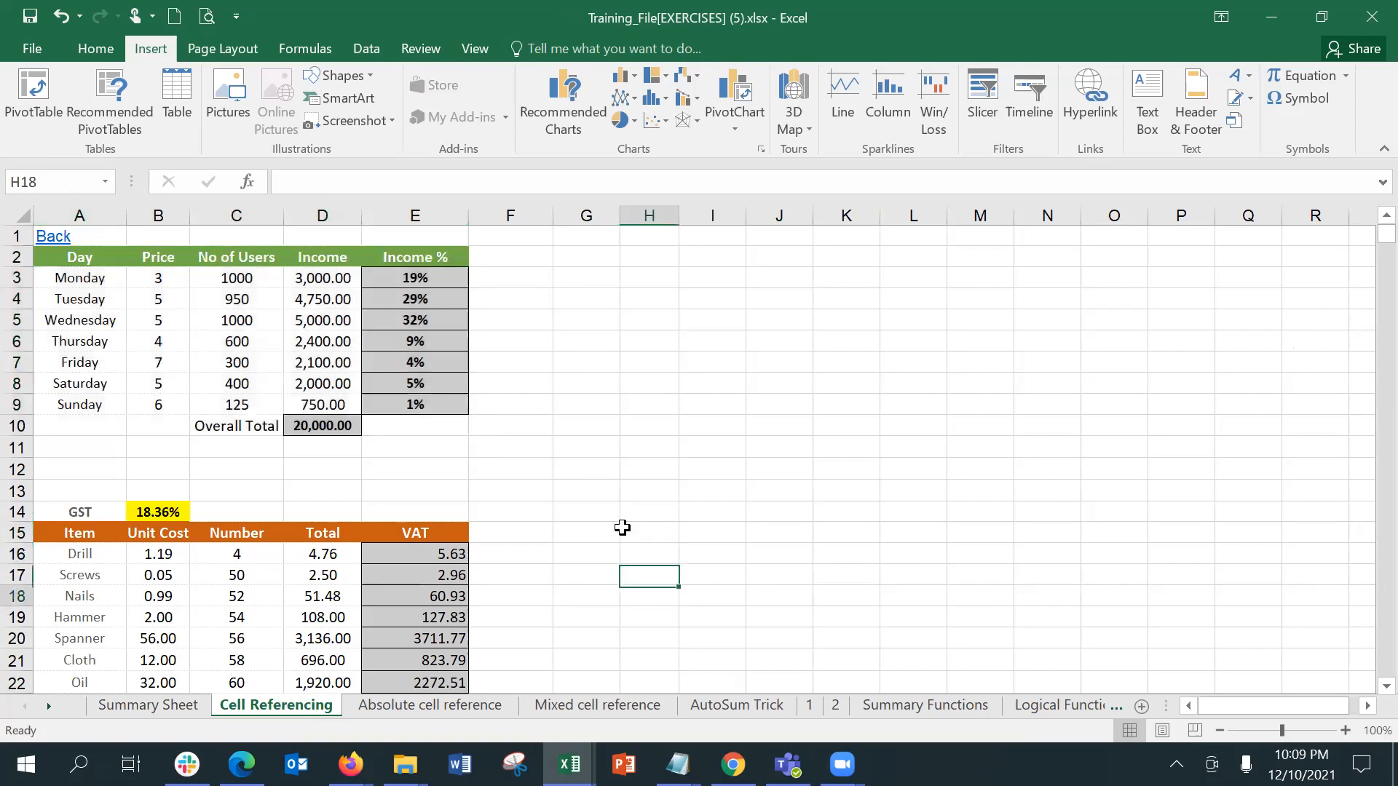
Step: Select the item table A15:E23 on the Cell Referencing sheet and try to name it gst-calc
{"action": "key", "text": "ctrl+Down"}
{"action": "left_click_drag", "start_coordinate": [67, 393], "coordinate": [416, 557]}
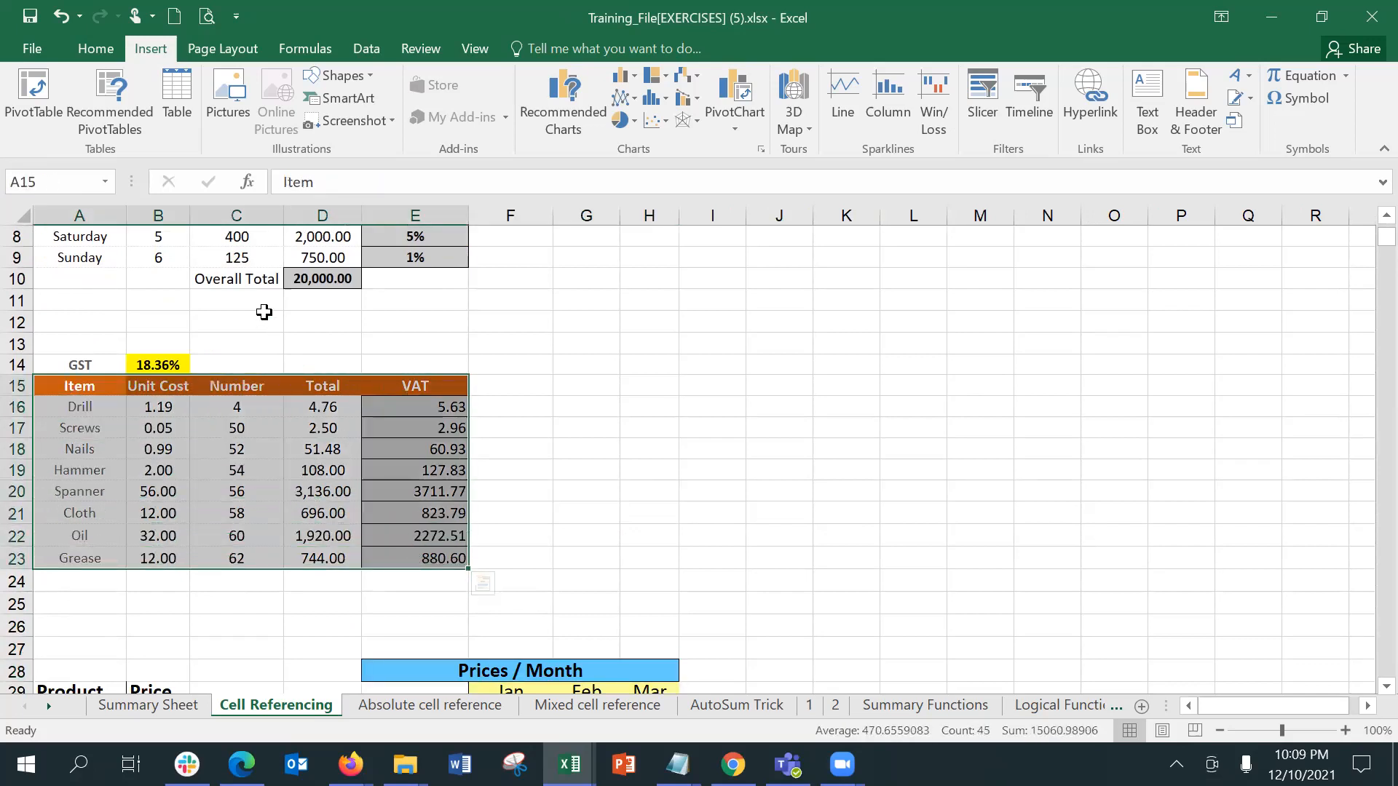
{"action": "left_click", "coordinate": [79, 176]}
{"action": "type", "text": "gst-calc"}
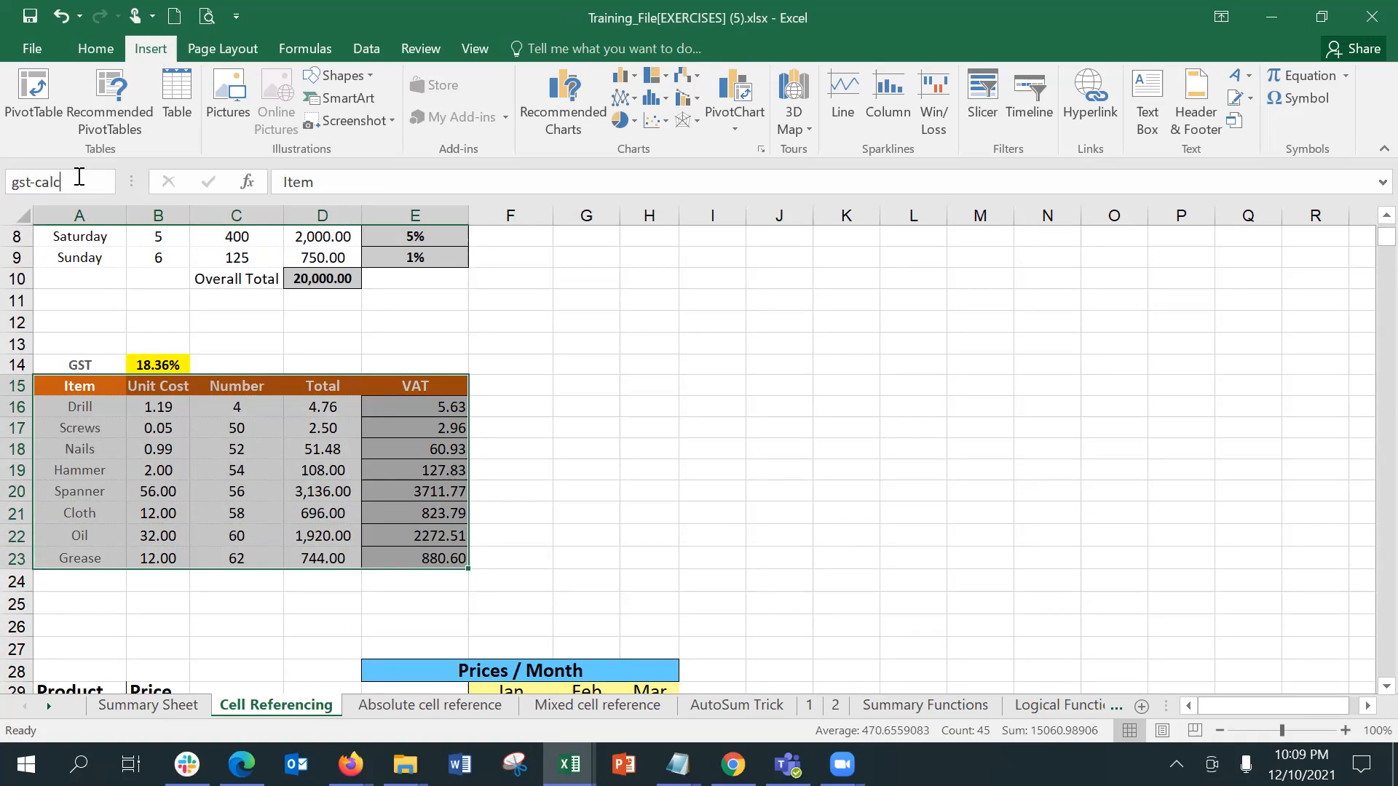
{"action": "key", "text": "Return"}
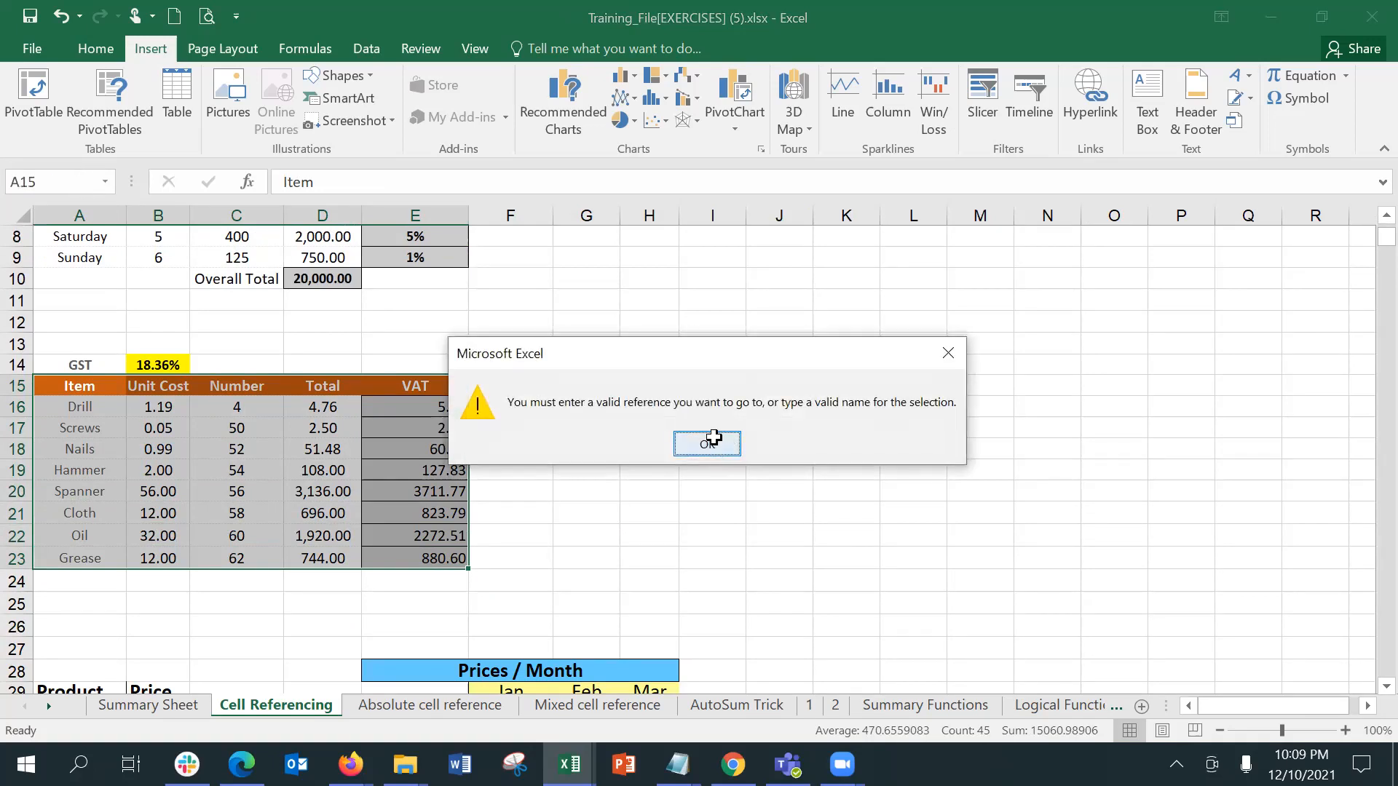
{"action": "left_click", "coordinate": [712, 440]}
Step: Name the selected item table range A15:E23 gst_calc
{"action": "left_click", "coordinate": [80, 173]}
{"action": "type", "text": "gst_calc"}
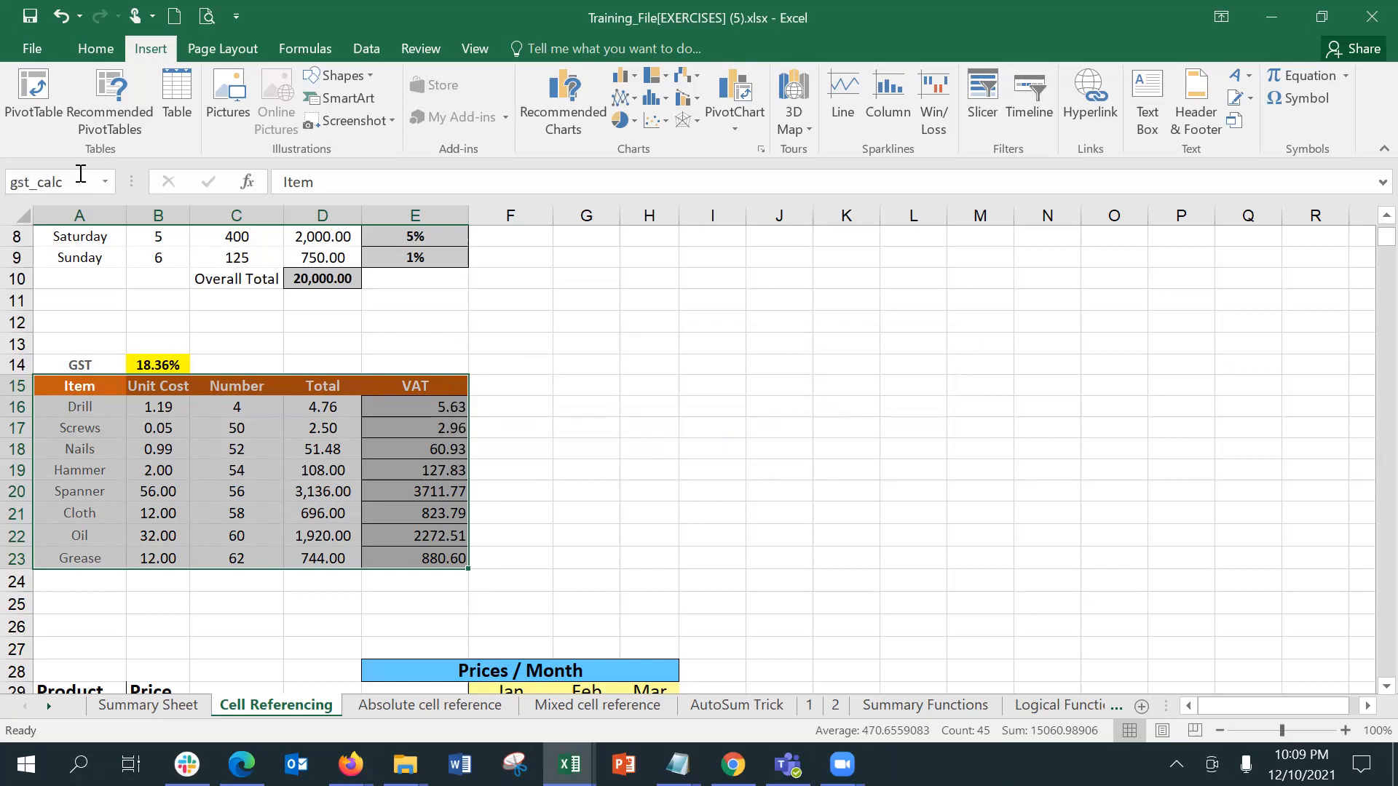
{"action": "key", "text": "Return"}
{"action": "left_click", "coordinate": [268, 514]}
Step: Enter the text gst calc in cell C3 of the Summary Sheet
{"action": "left_click", "coordinate": [195, 706]}
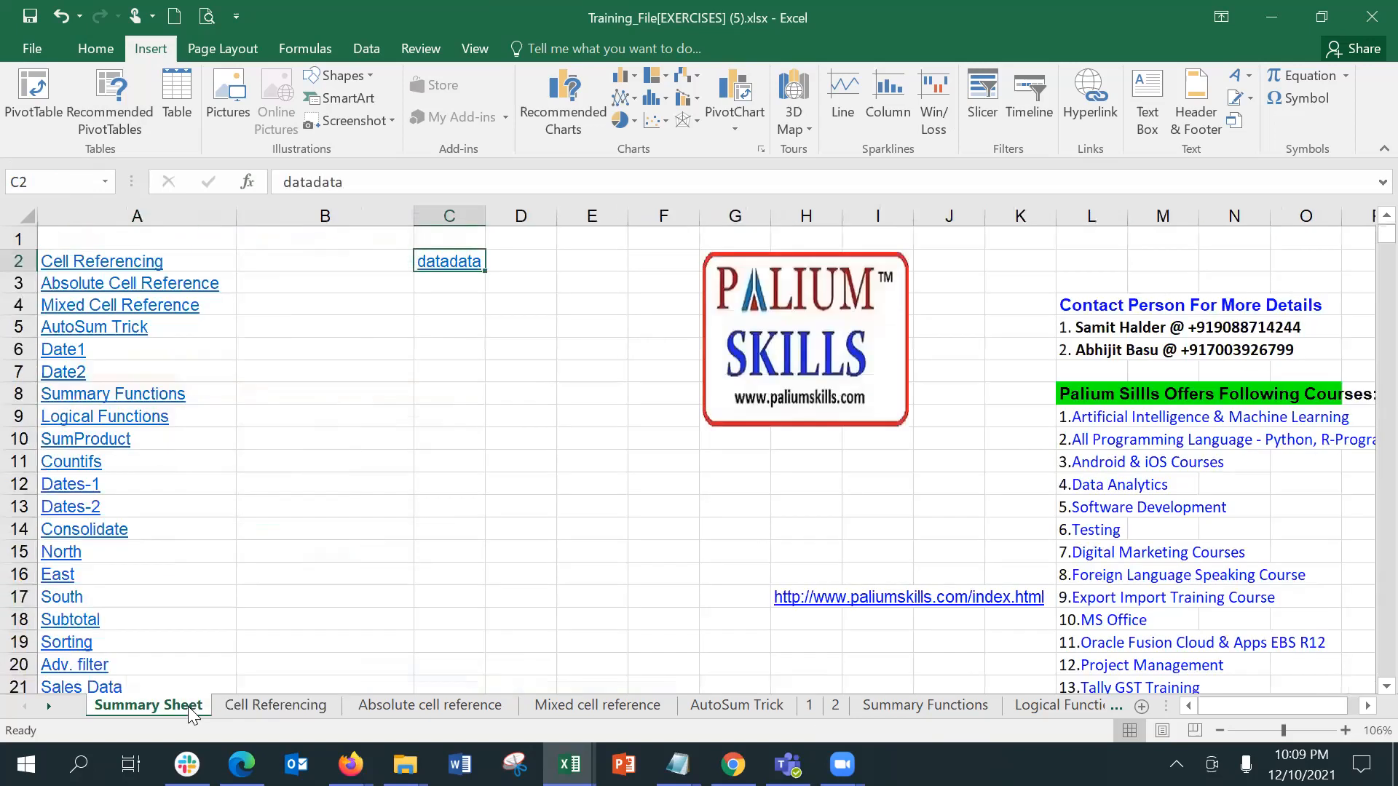
{"action": "left_click", "coordinate": [433, 291]}
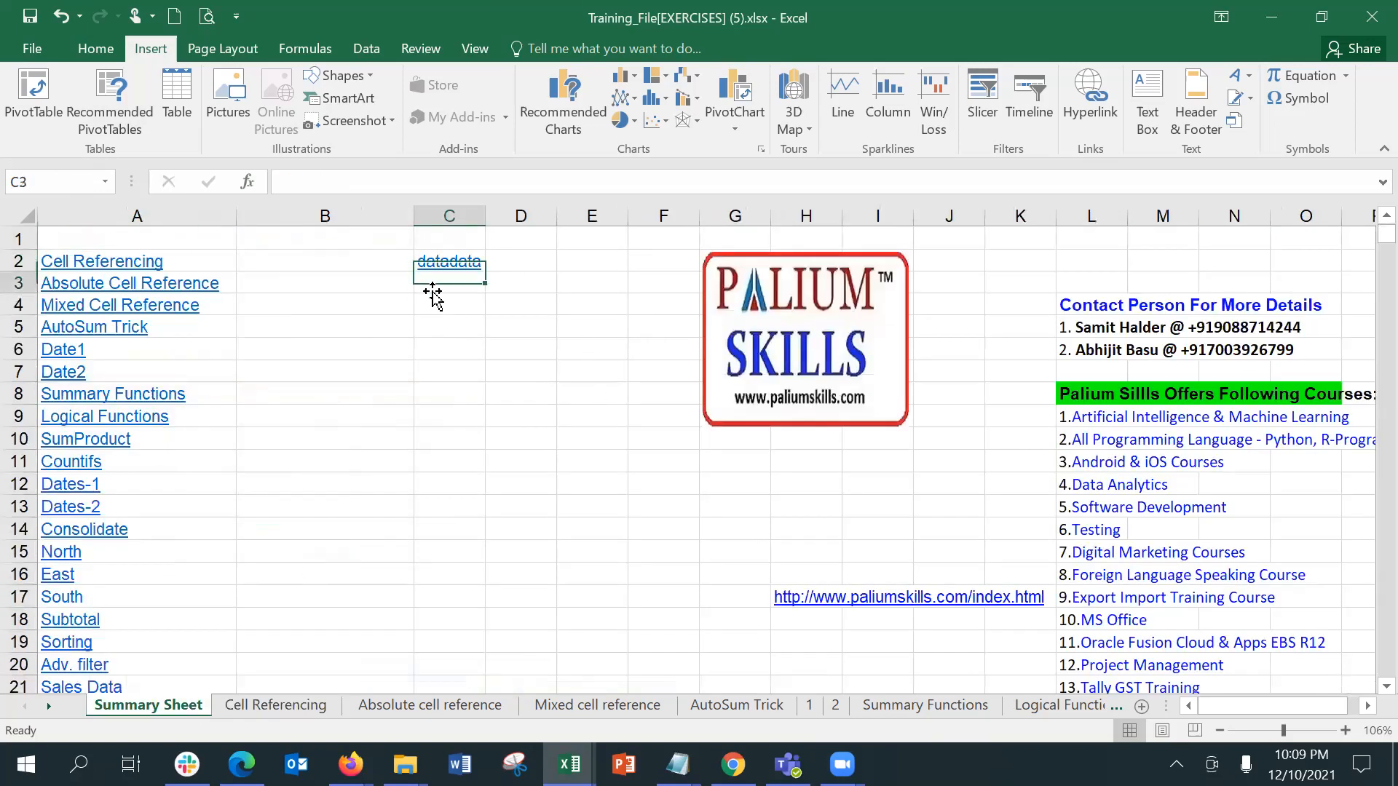
{"action": "type", "text": "gst_"}
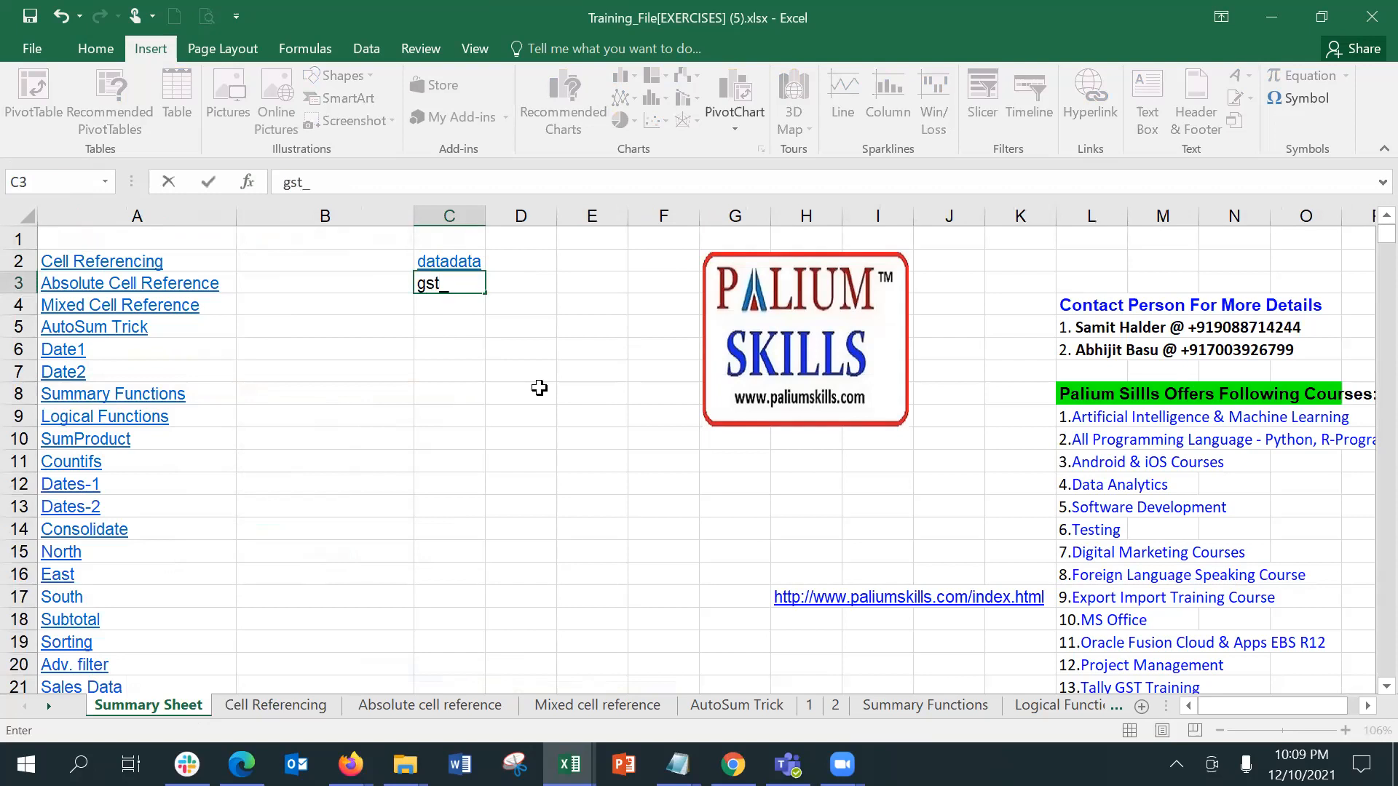
{"action": "key", "text": "BackSpace"}
{"action": "type", "text": "calc"}
{"action": "key", "text": "ctrl+Return"}
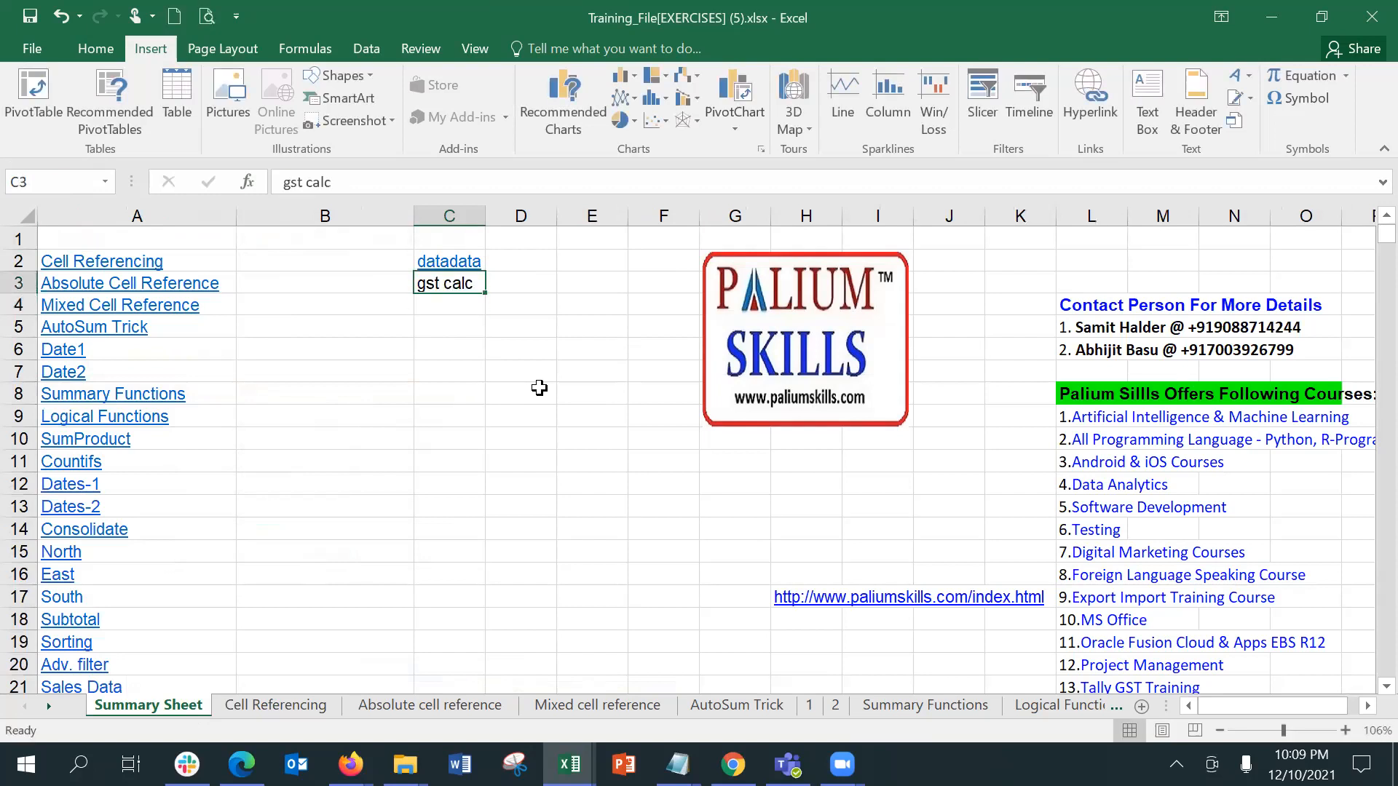
Step: Insert a hyperlink in C3 of the Summary Sheet that points to the defined name gst_calc in this document
{"action": "left_click", "coordinate": [878, 216]}
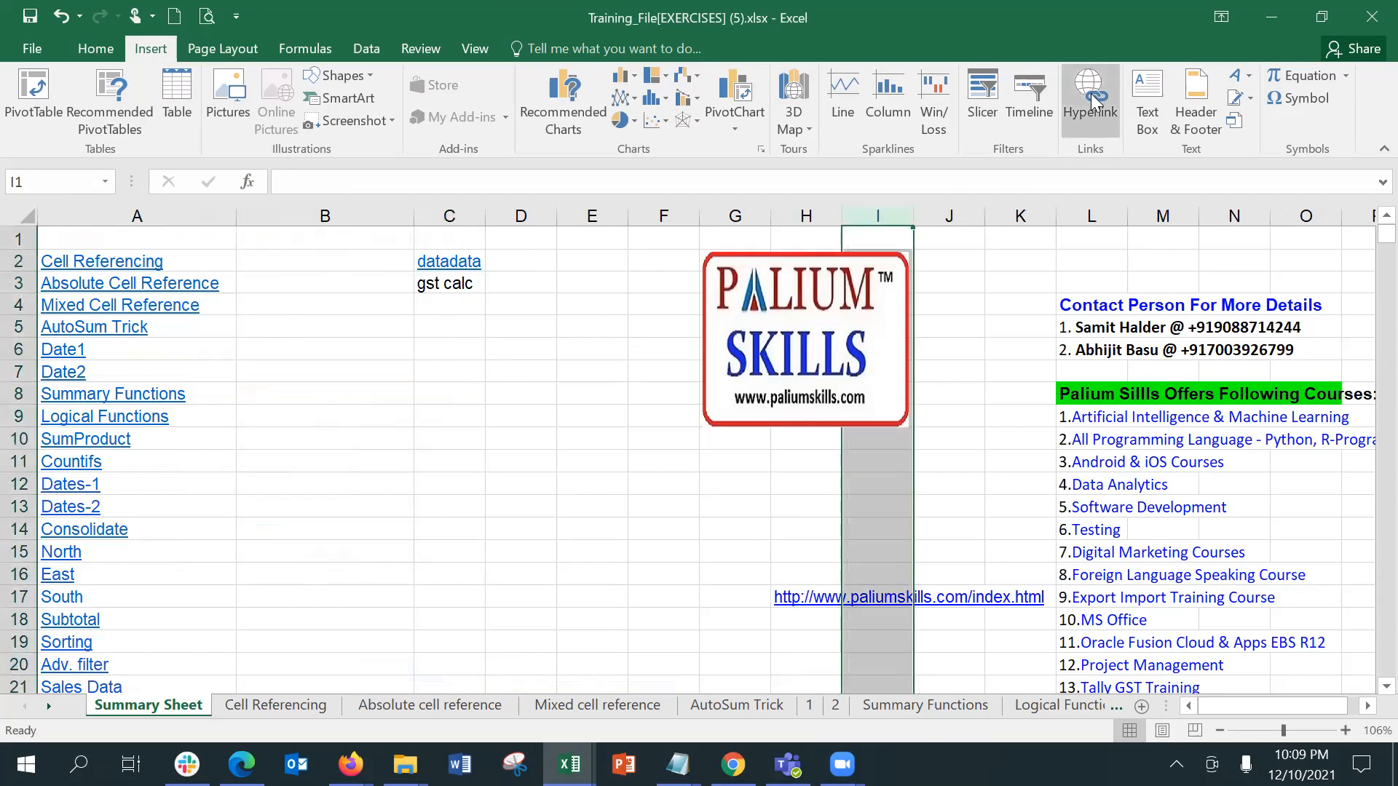
{"action": "left_click", "coordinate": [429, 288]}
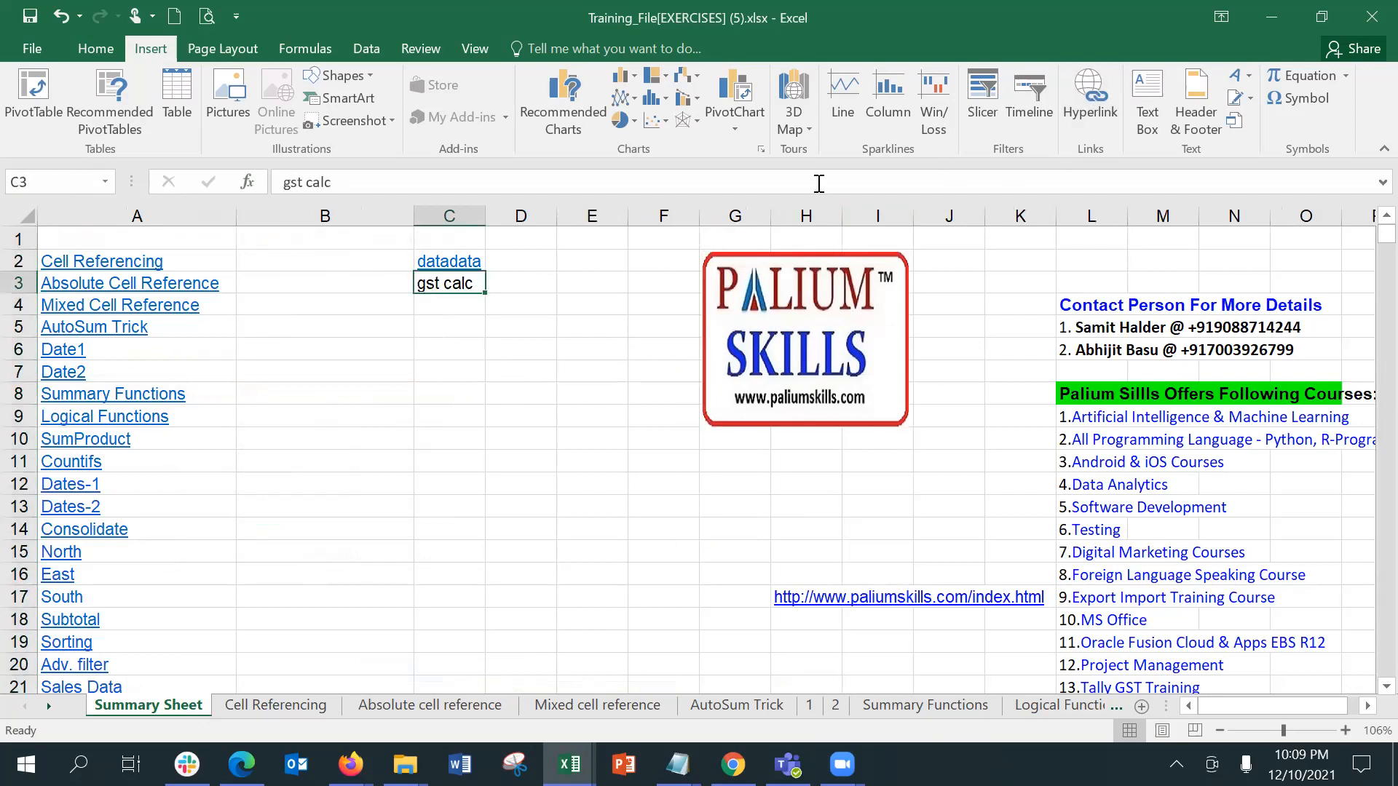
{"action": "left_click", "coordinate": [1091, 106]}
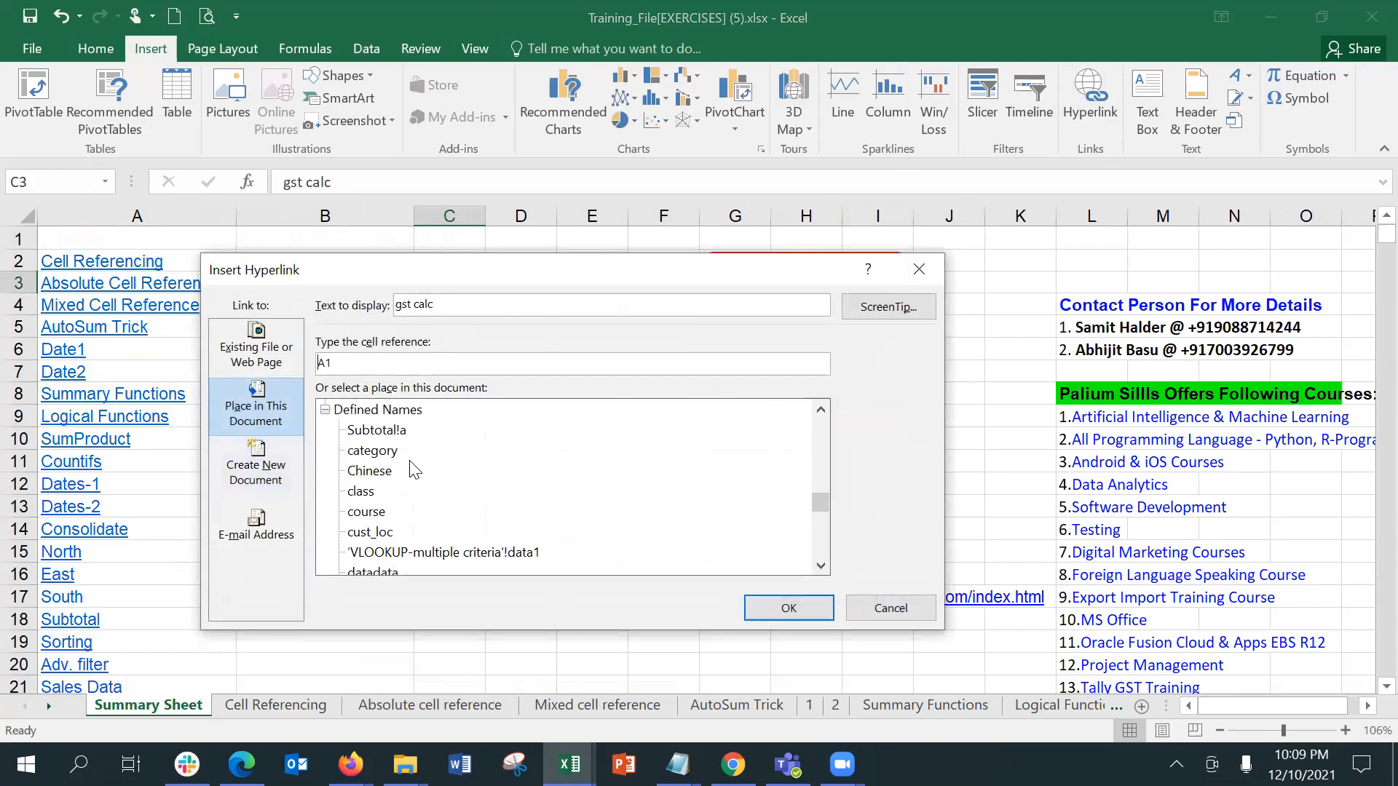
{"action": "left_click_drag", "start_coordinate": [814, 503], "coordinate": [816, 524]}
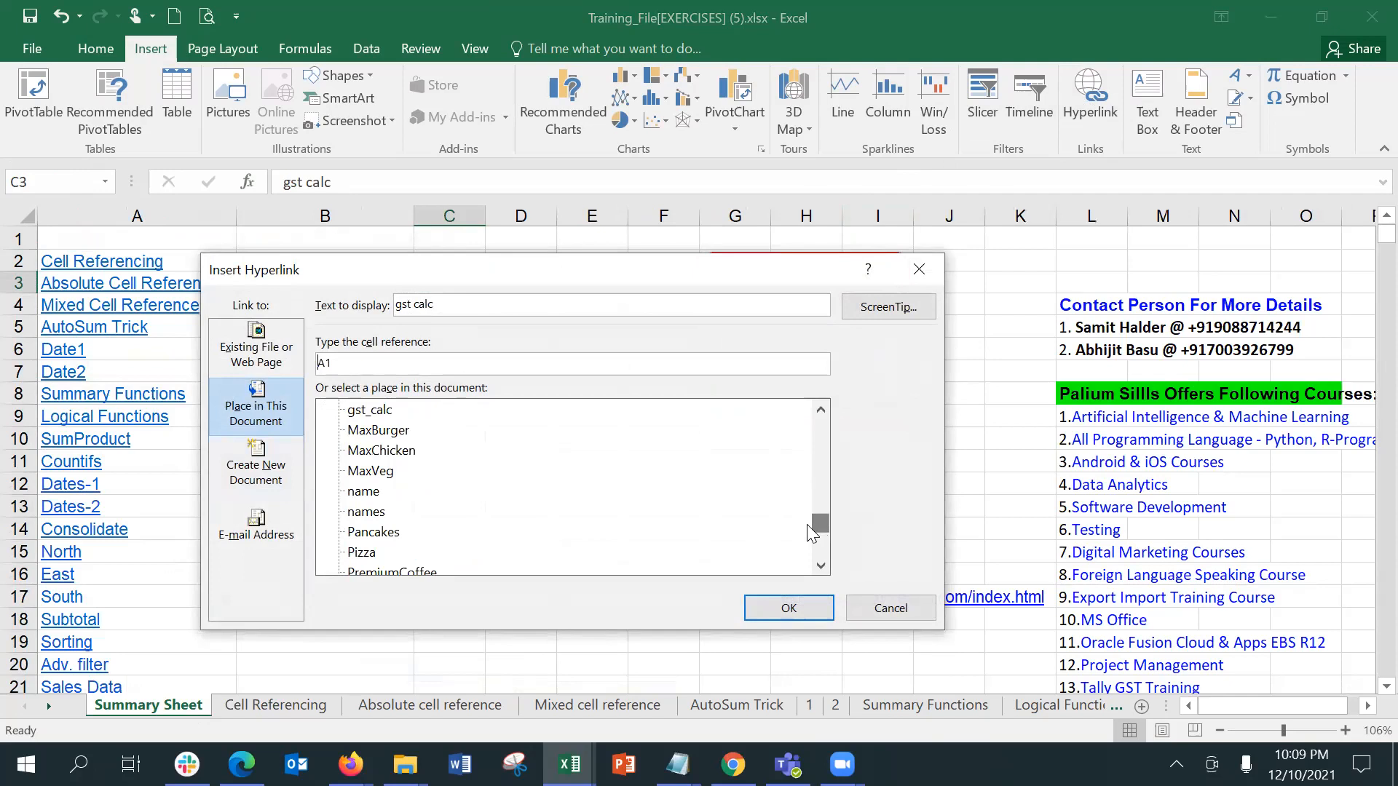
{"action": "left_click", "coordinate": [361, 411]}
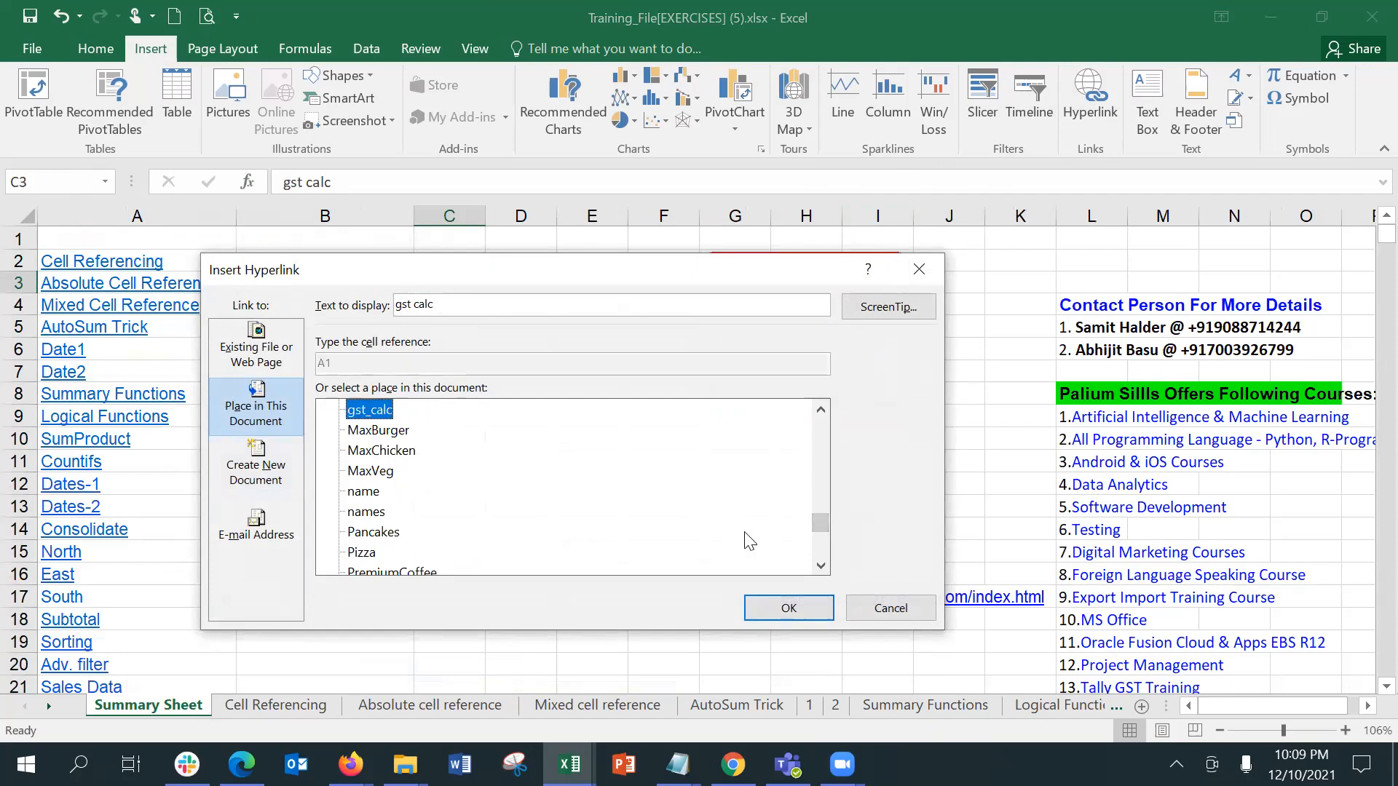
{"action": "left_click", "coordinate": [795, 609]}
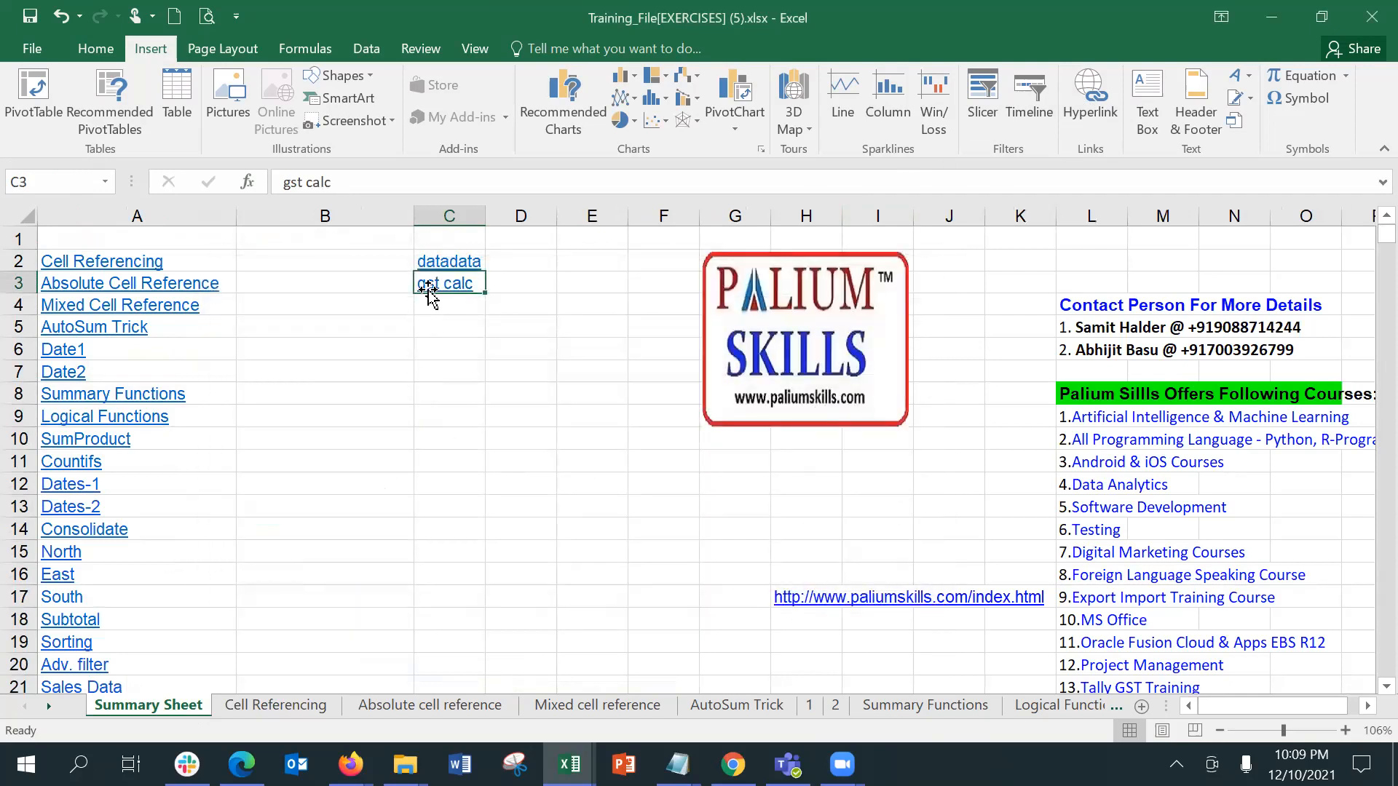
Step: Test the gst calc link in C3 of the Summary Sheet, then deselect the linked range
{"action": "left_click", "coordinate": [453, 367]}
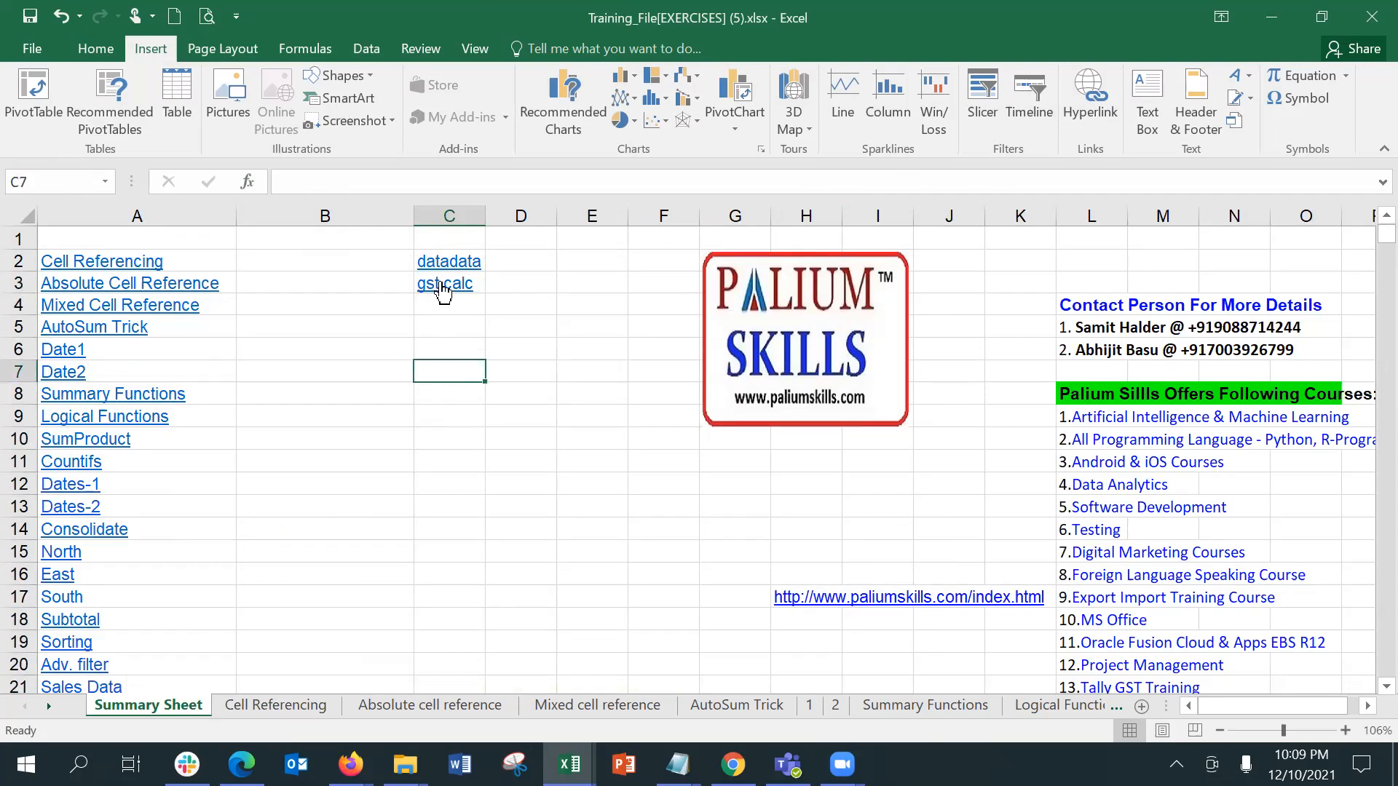
{"action": "left_click", "coordinate": [441, 291]}
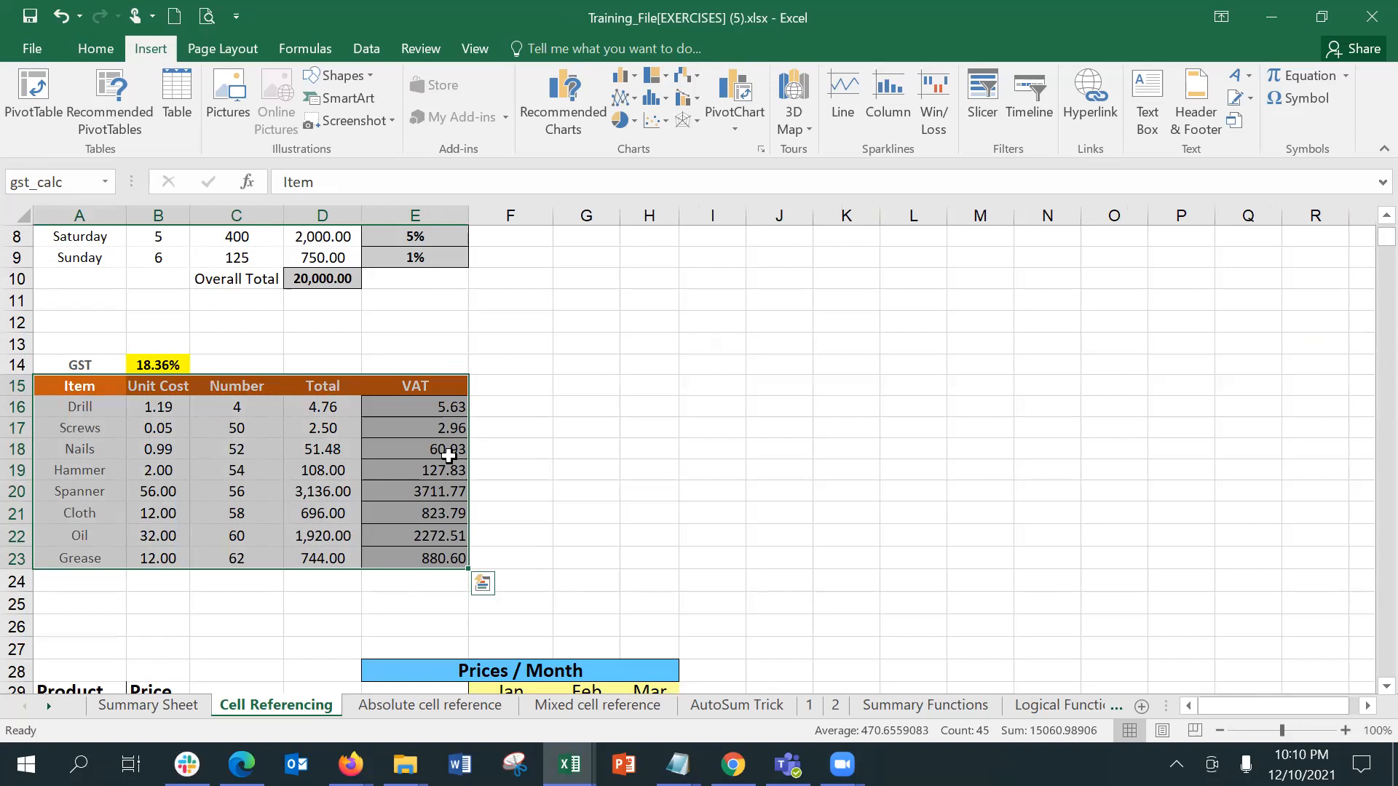
{"action": "left_click", "coordinate": [508, 437]}
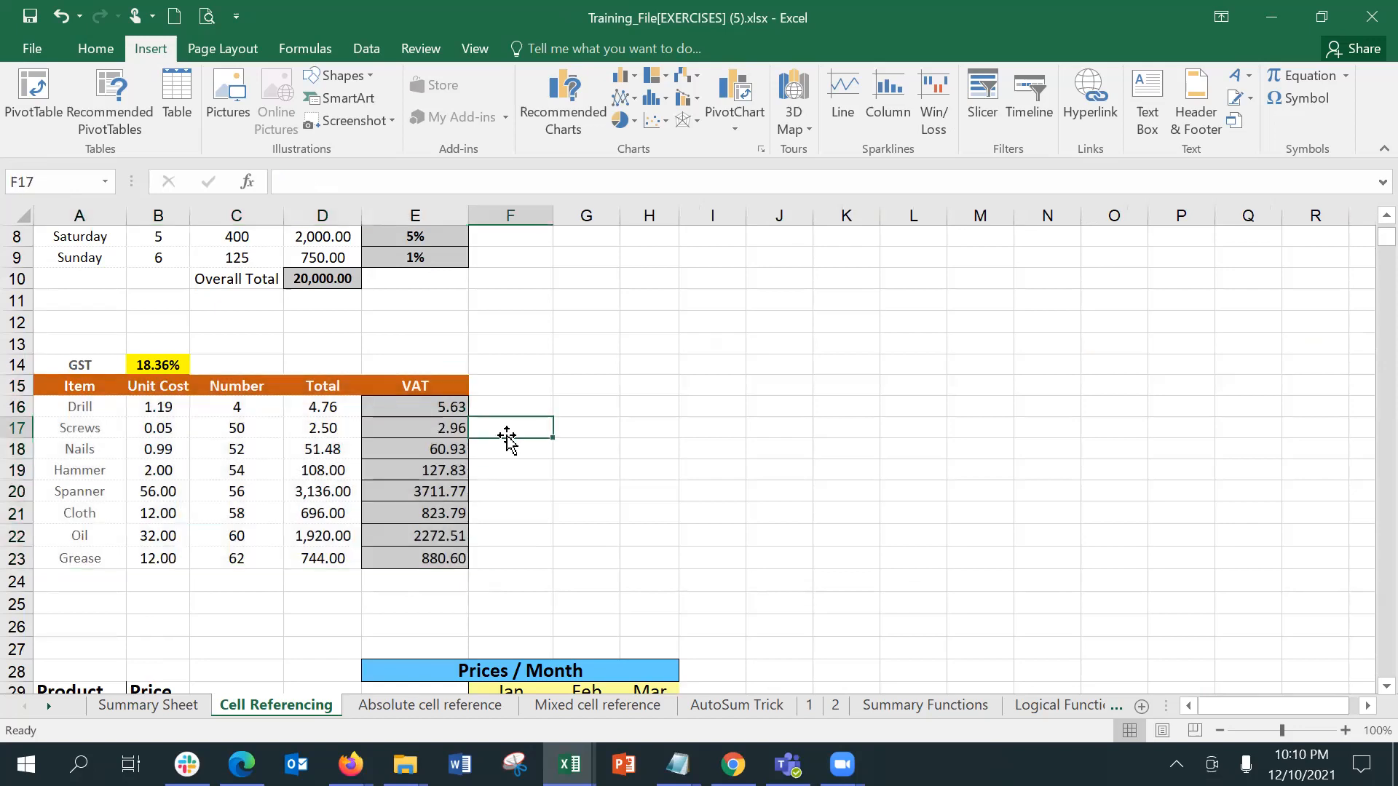
Step: Switch to the Book5 workbook and open its empty Sheet10
{"action": "mouse_move", "coordinate": [569, 764]}
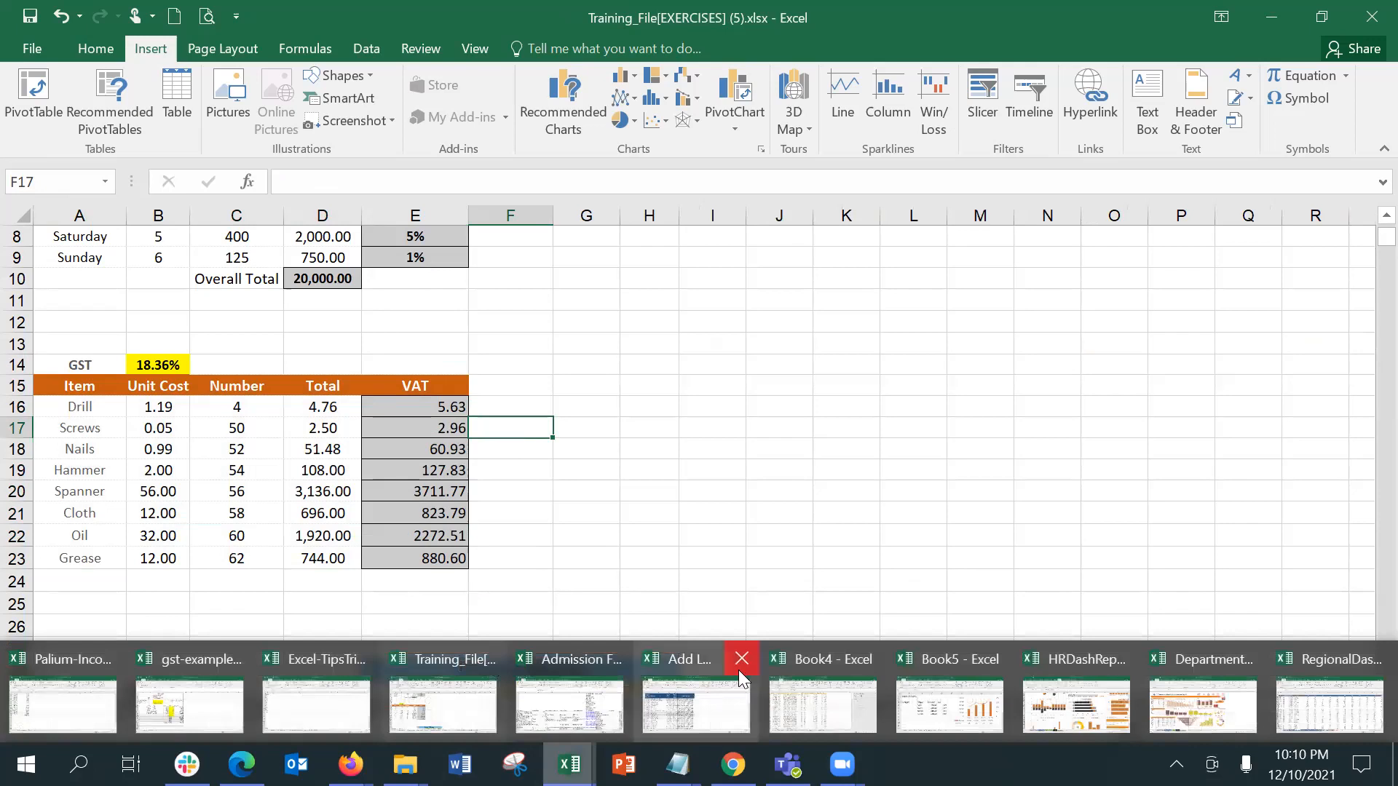
{"action": "mouse_move", "coordinate": [839, 673]}
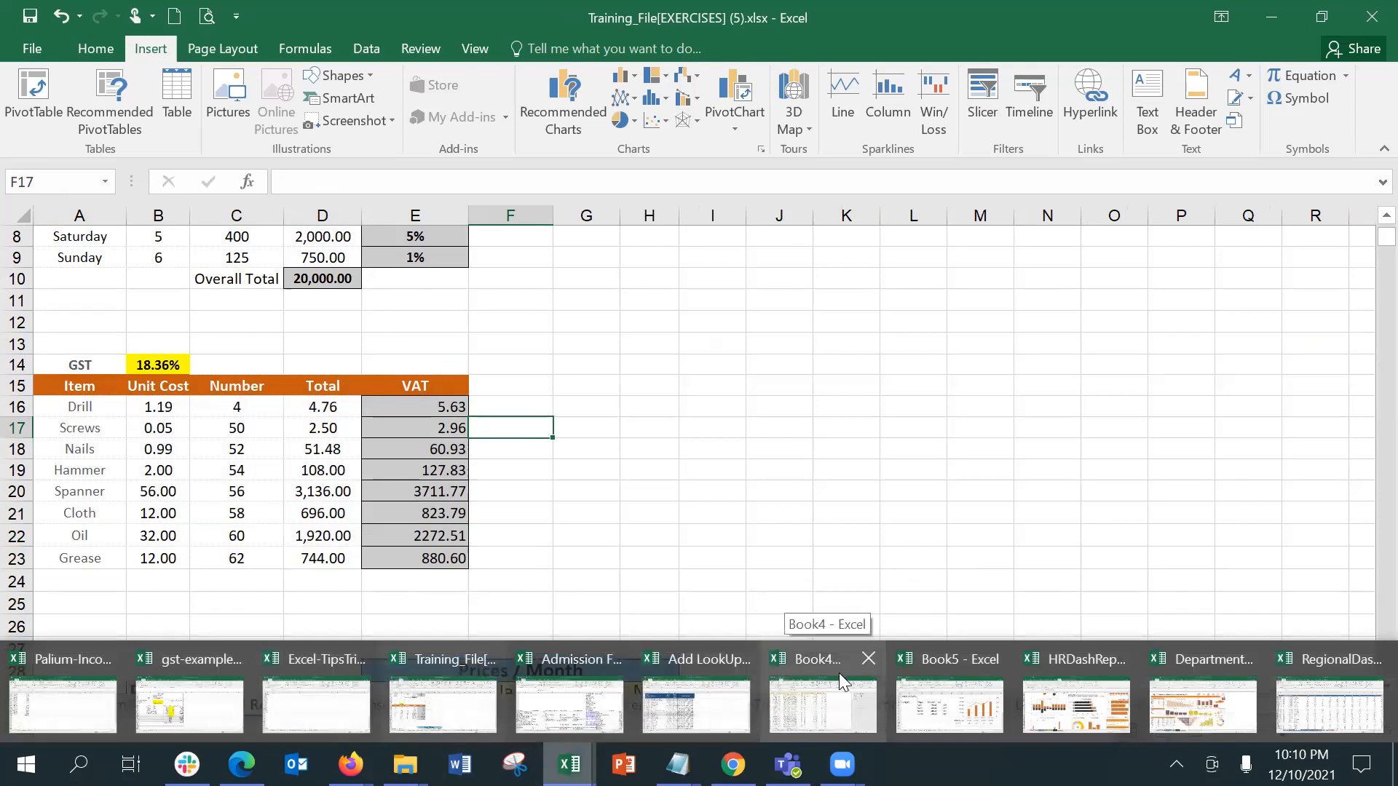
{"action": "left_click", "coordinate": [961, 699]}
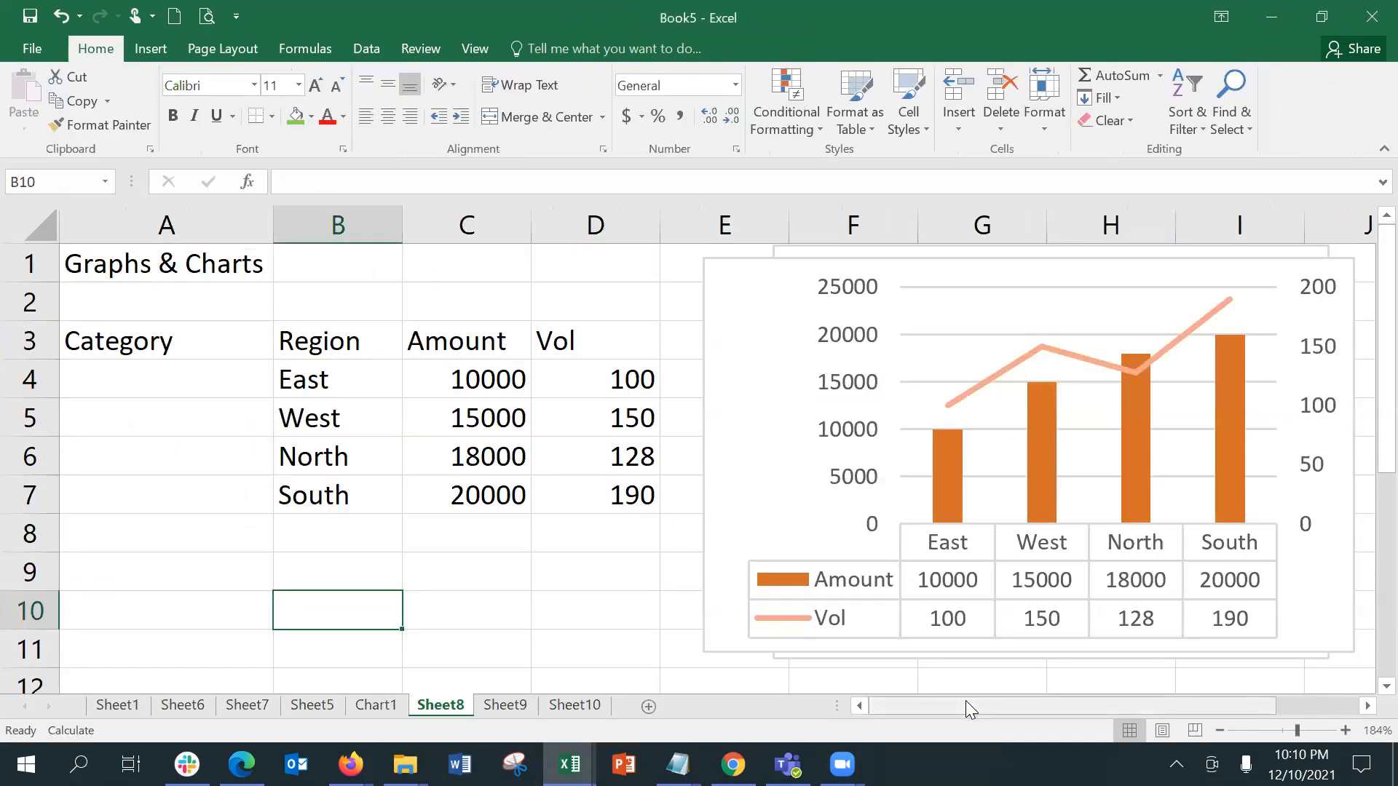
{"action": "left_click", "coordinate": [592, 706]}
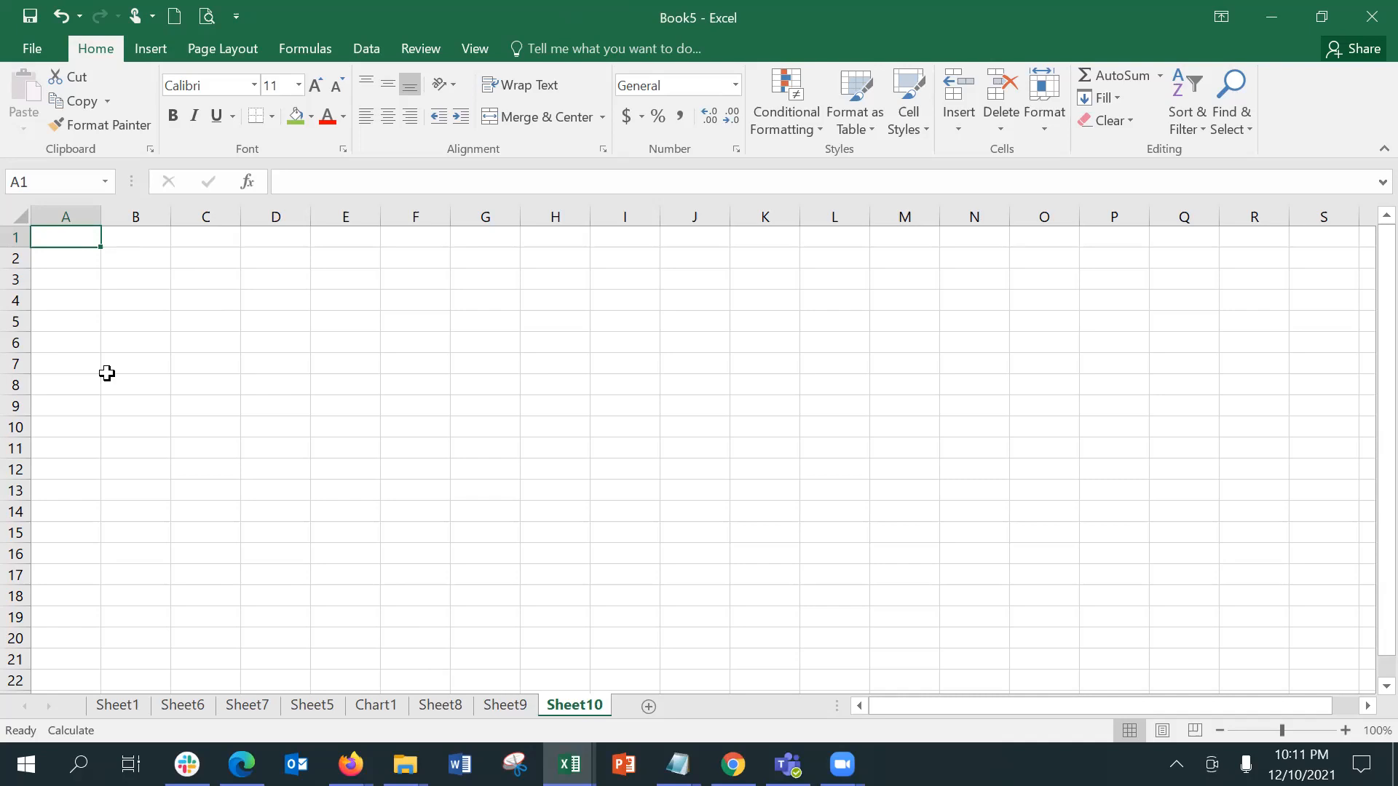
Step: Start recording a macro with the default name Macro1, stored in This Workbook
{"action": "left_click", "coordinate": [404, 50]}
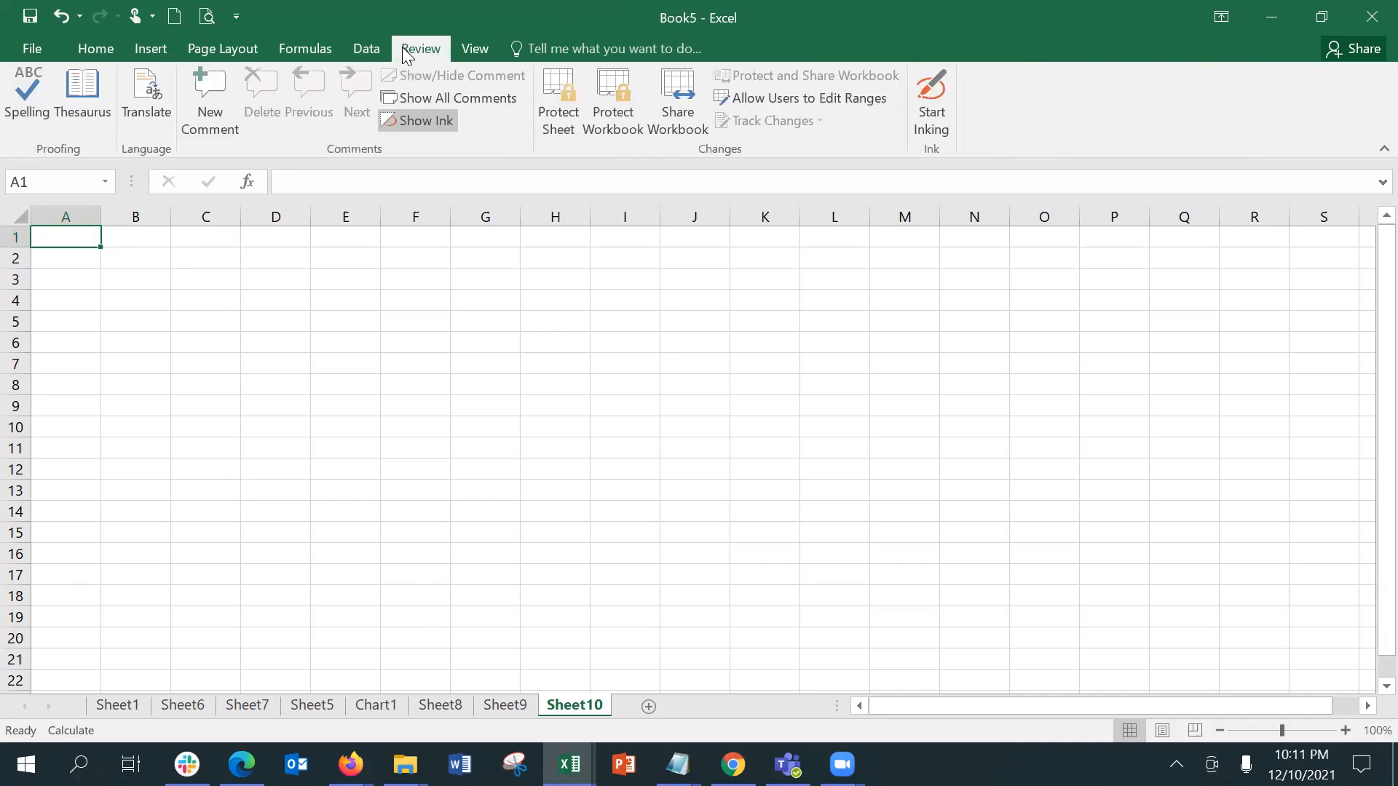
{"action": "left_click", "coordinate": [473, 50]}
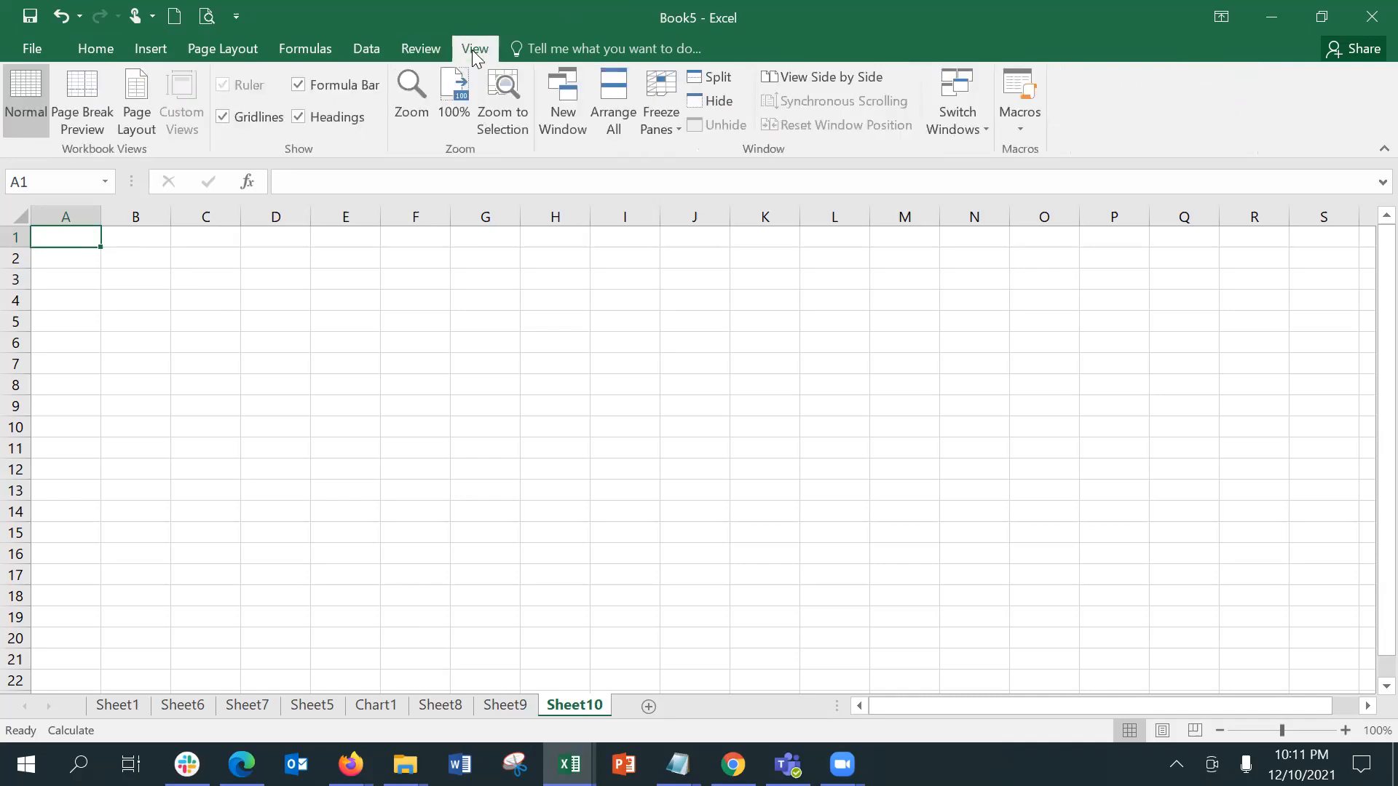
{"action": "left_click", "coordinate": [1033, 124]}
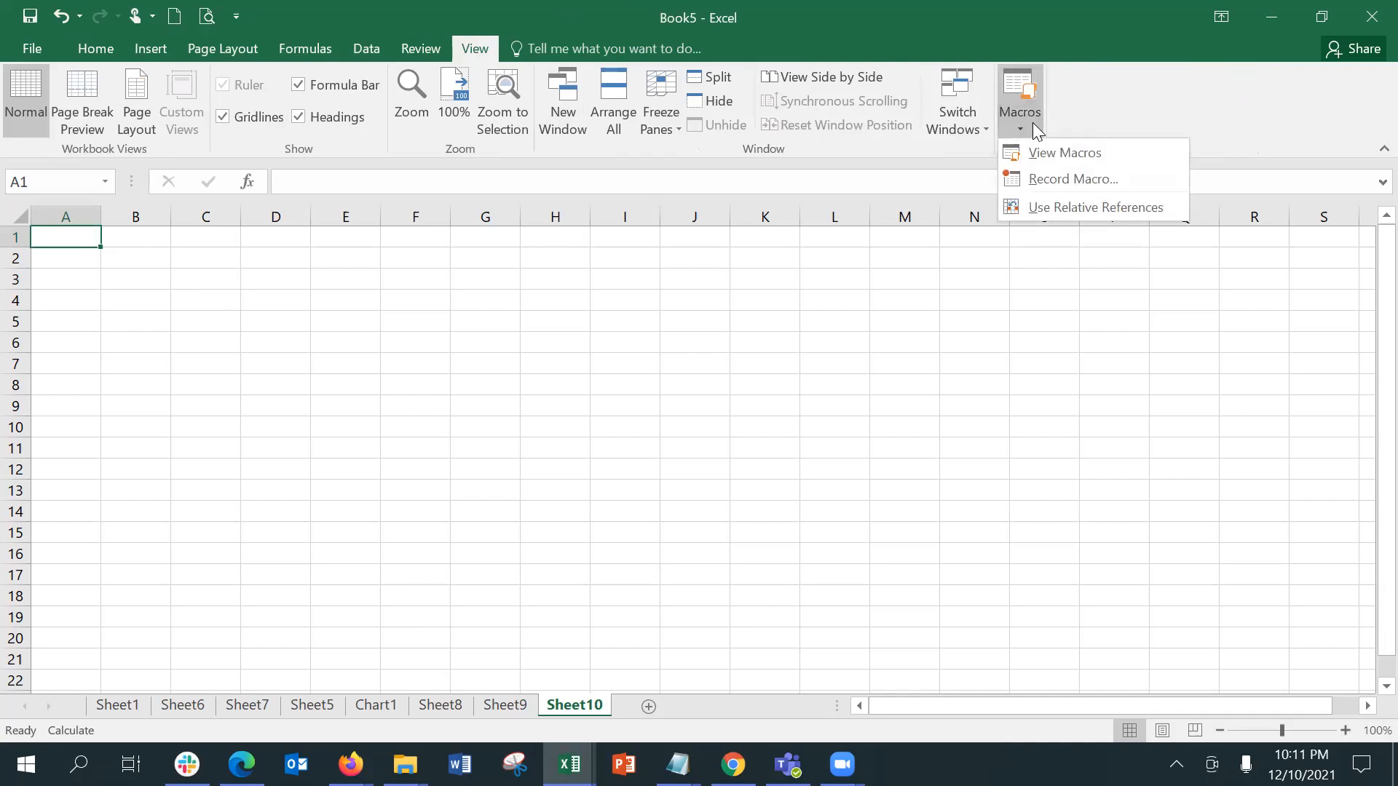
{"action": "left_click", "coordinate": [1116, 179]}
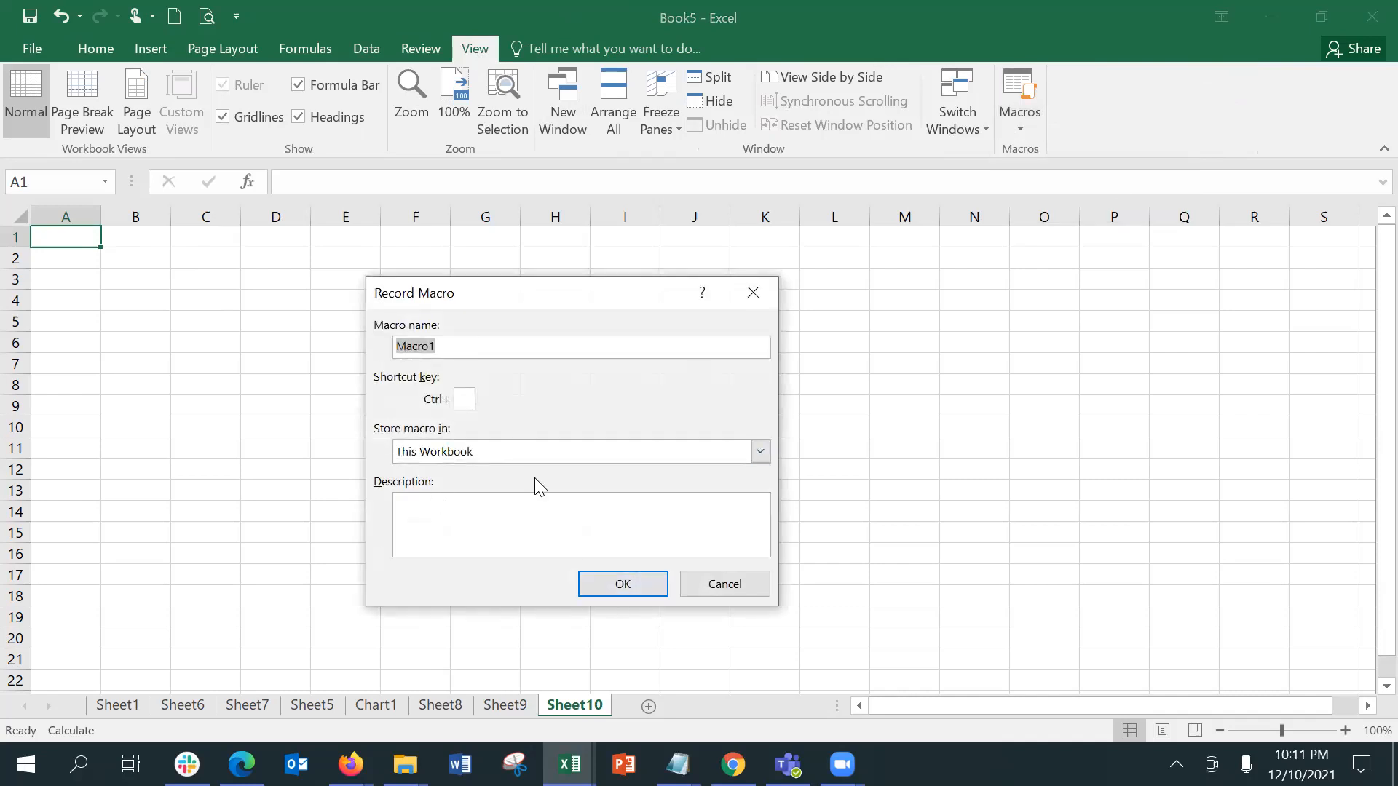
{"action": "left_click", "coordinate": [598, 589]}
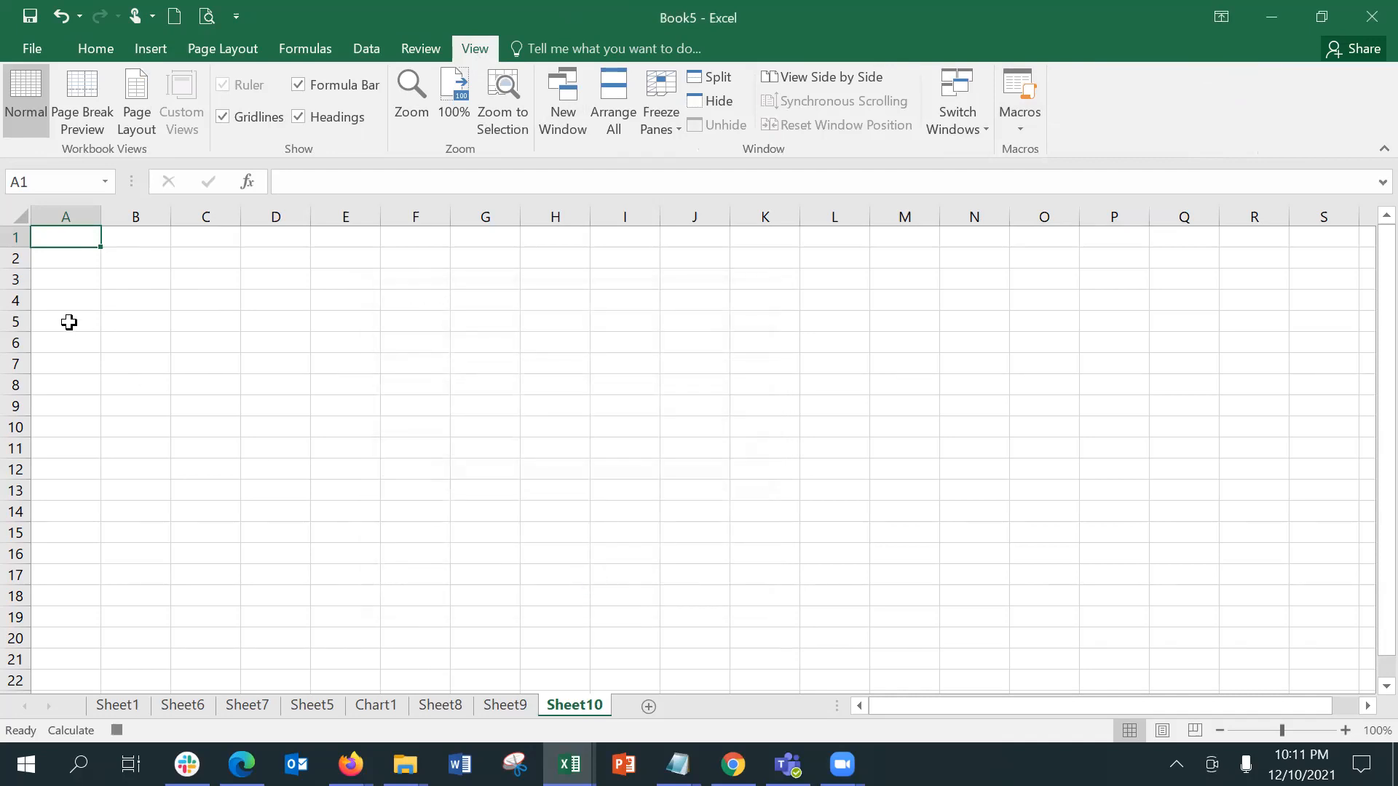
Step: Enter the values 10, 20, 30, 45, 67, 47 and 856 in cells A1 to A7 of Sheet10
{"action": "type", "text": "10"}
{"action": "key", "text": "Return"}
{"action": "type", "text": "20"}
{"action": "key", "text": "Return"}
{"action": "type", "text": "30"}
{"action": "key", "text": "Return"}
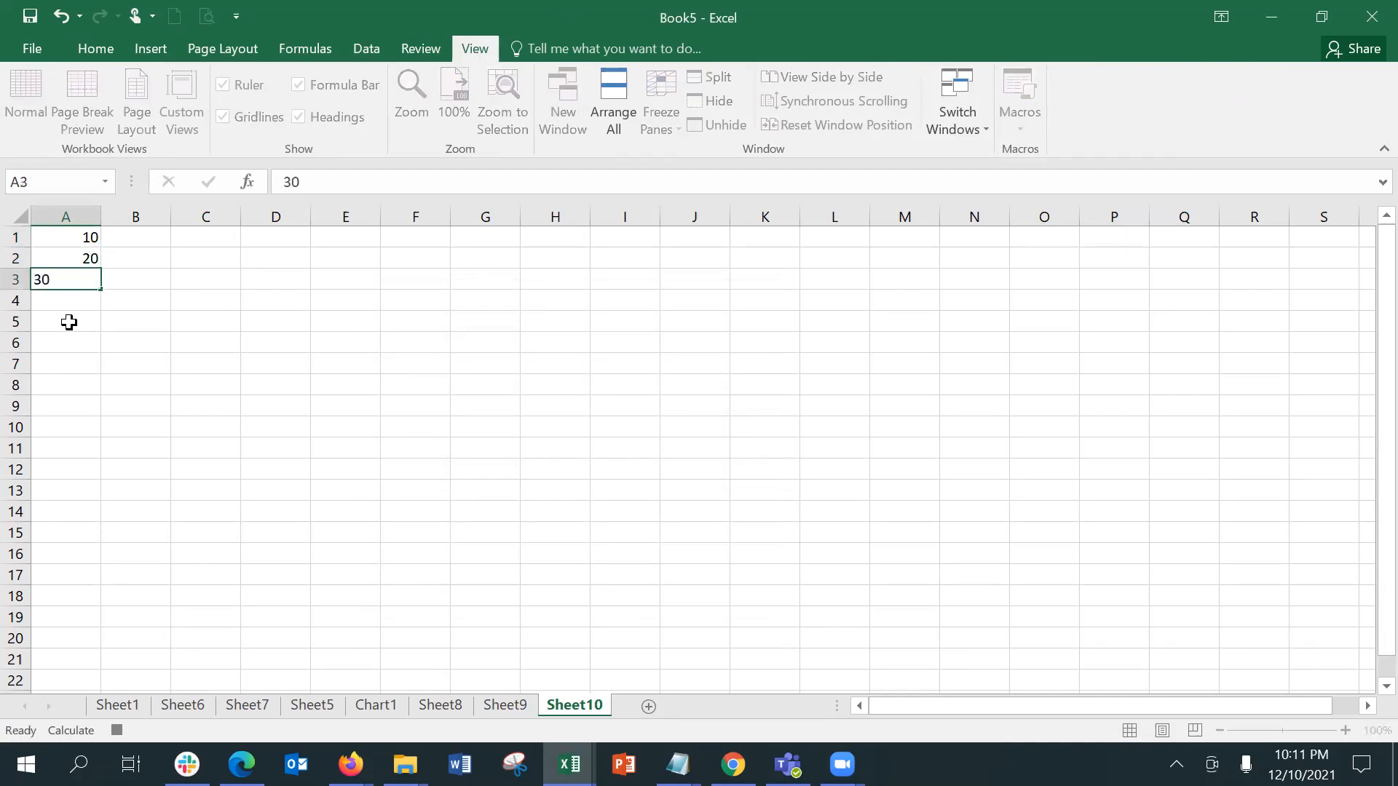
{"action": "key", "text": "Return"}
{"action": "type", "text": "45"}
{"action": "key", "text": "Return"}
{"action": "type", "text": "67"}
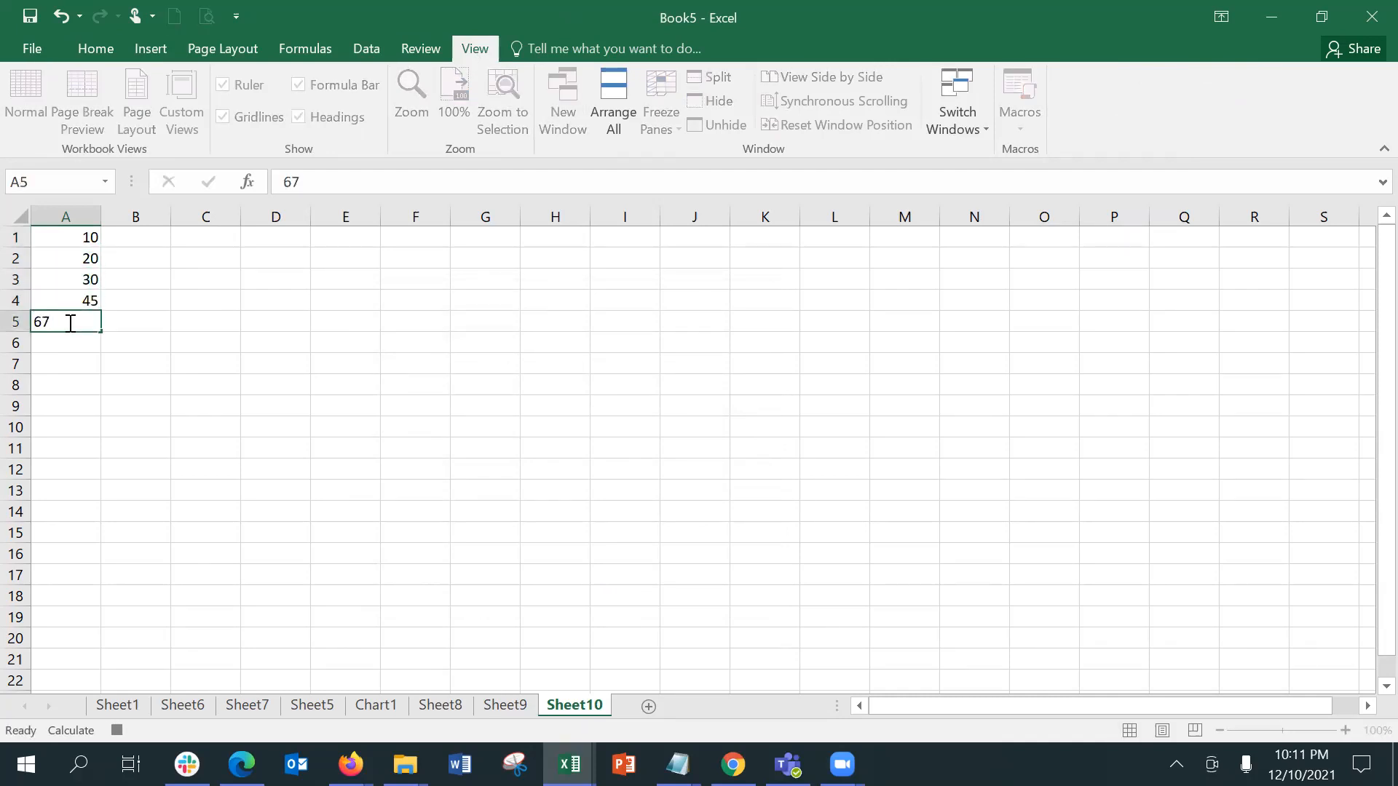
{"action": "key", "text": "Return"}
{"action": "type", "text": "47"}
{"action": "key", "text": "Return"}
{"action": "type", "text": "856"}
{"action": "key", "text": "Return"}
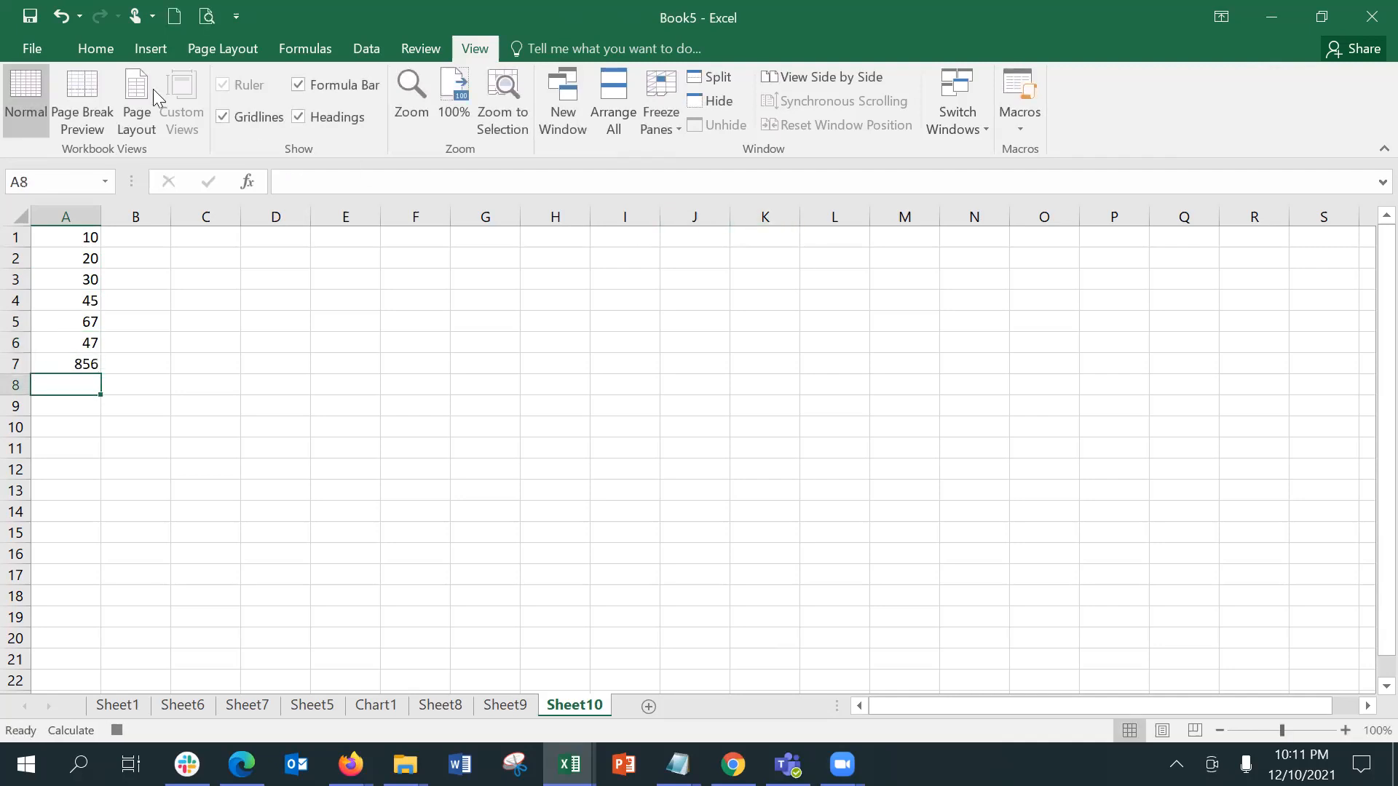
Step: Total the numbers above cell A8 with AutoSum
{"action": "left_click", "coordinate": [110, 50]}
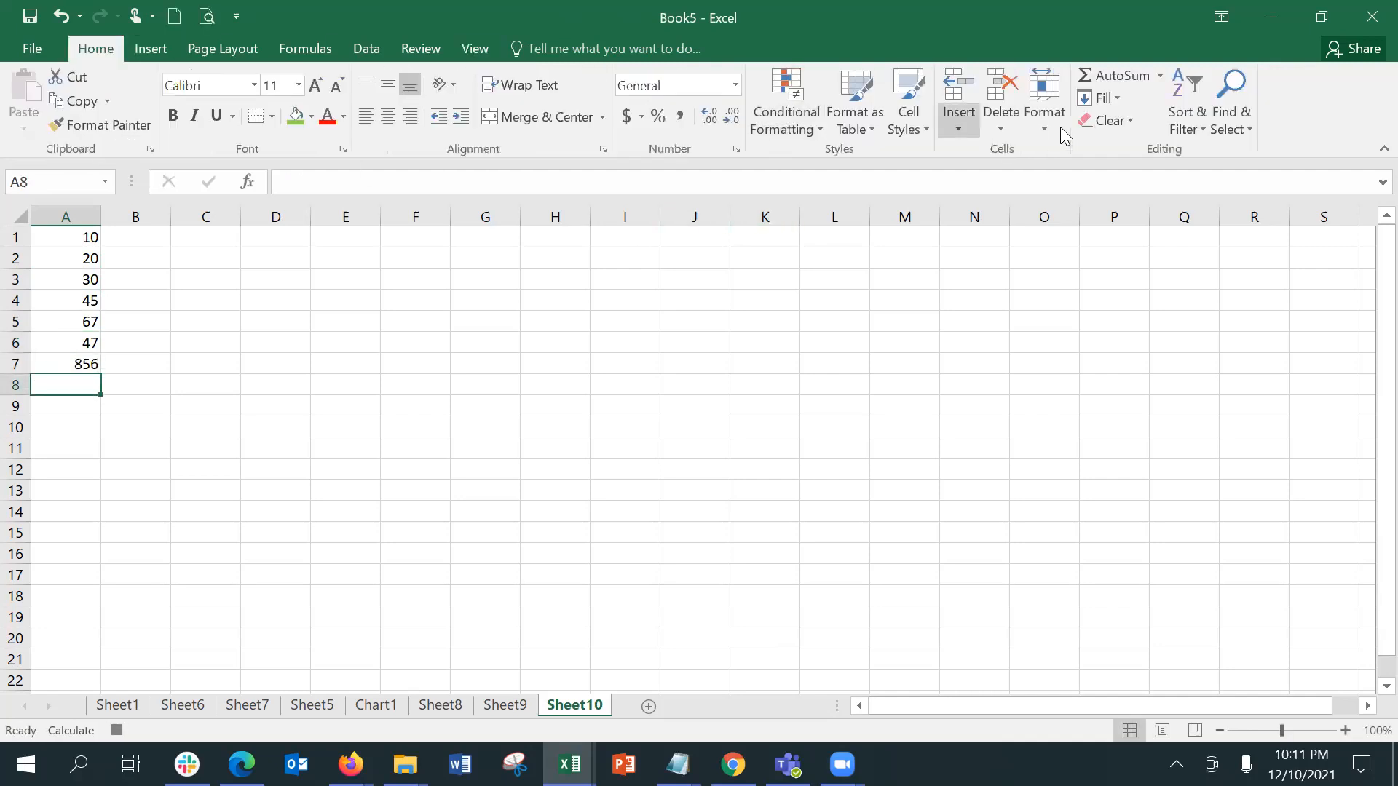
{"action": "left_click", "coordinate": [1103, 80]}
{"action": "key", "text": "Return"}
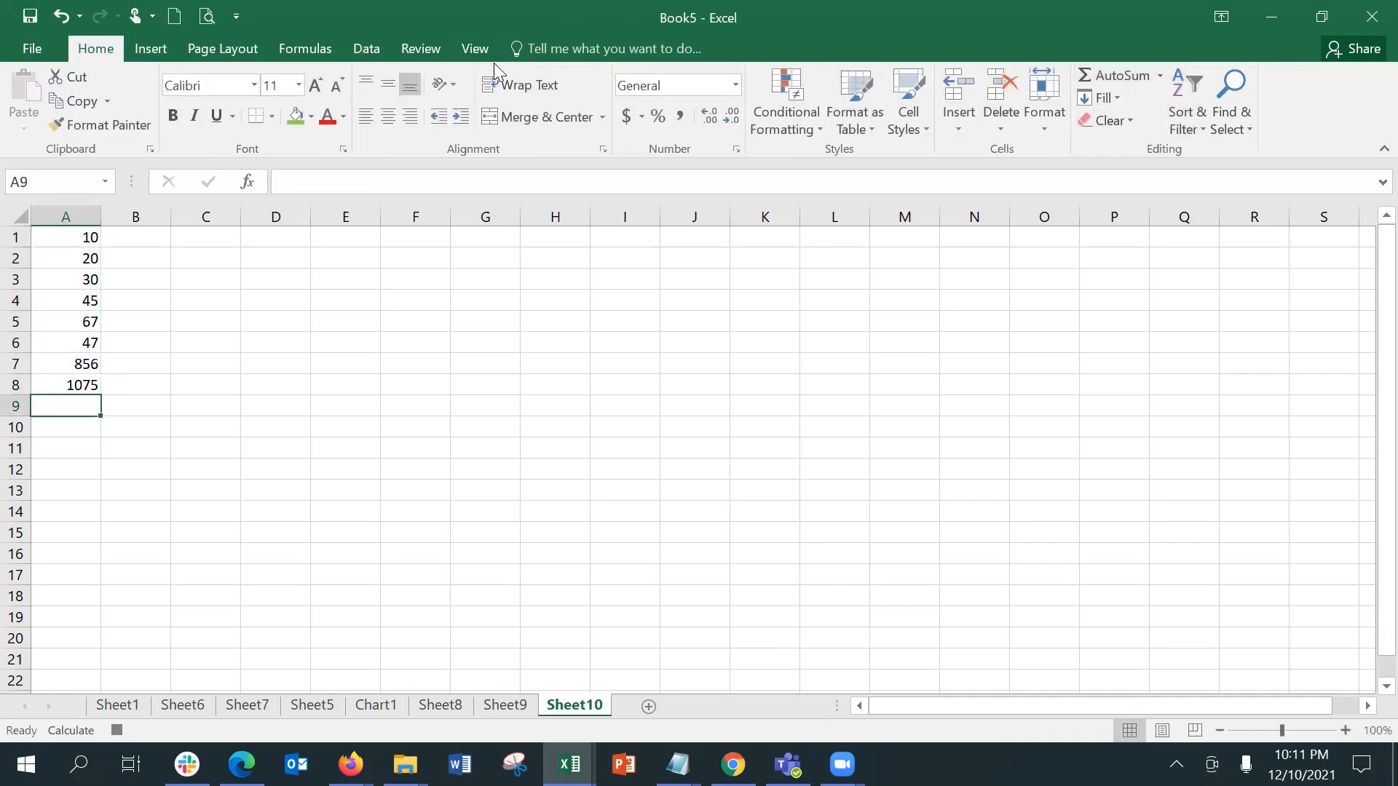
Step: Stop recording the macro and add a new worksheet after Sheet10
{"action": "left_click", "coordinate": [474, 50]}
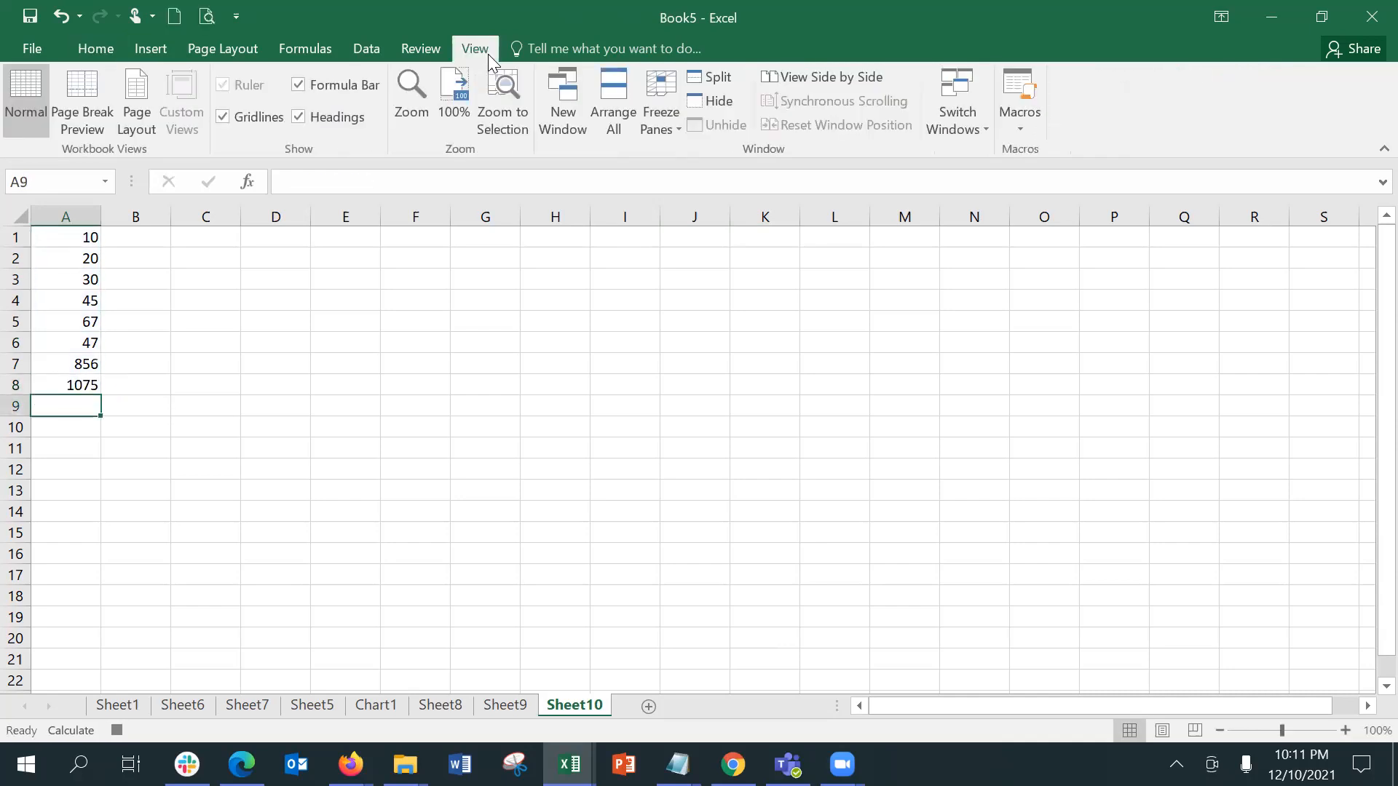
{"action": "left_click", "coordinate": [1029, 129]}
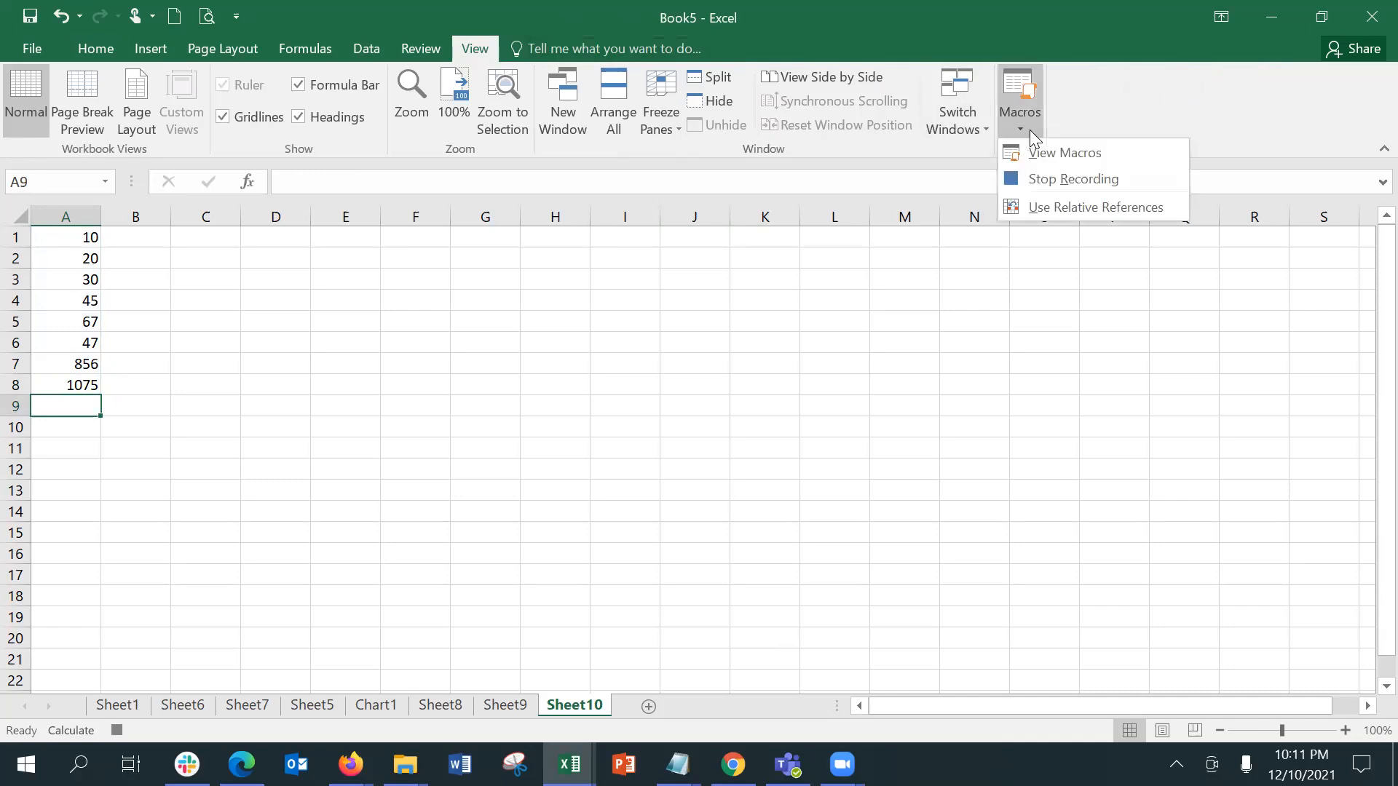
{"action": "left_click", "coordinate": [1059, 180]}
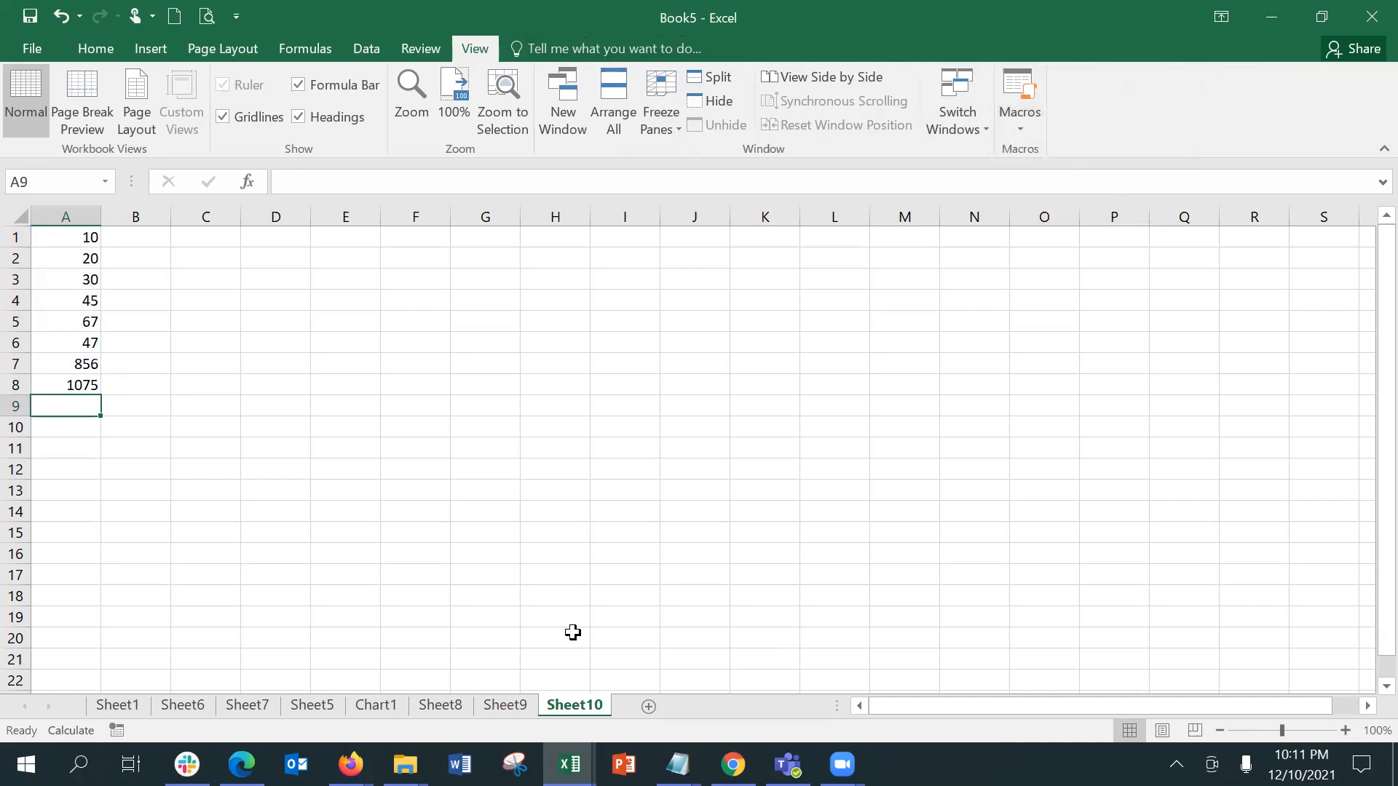
{"action": "left_click", "coordinate": [648, 707]}
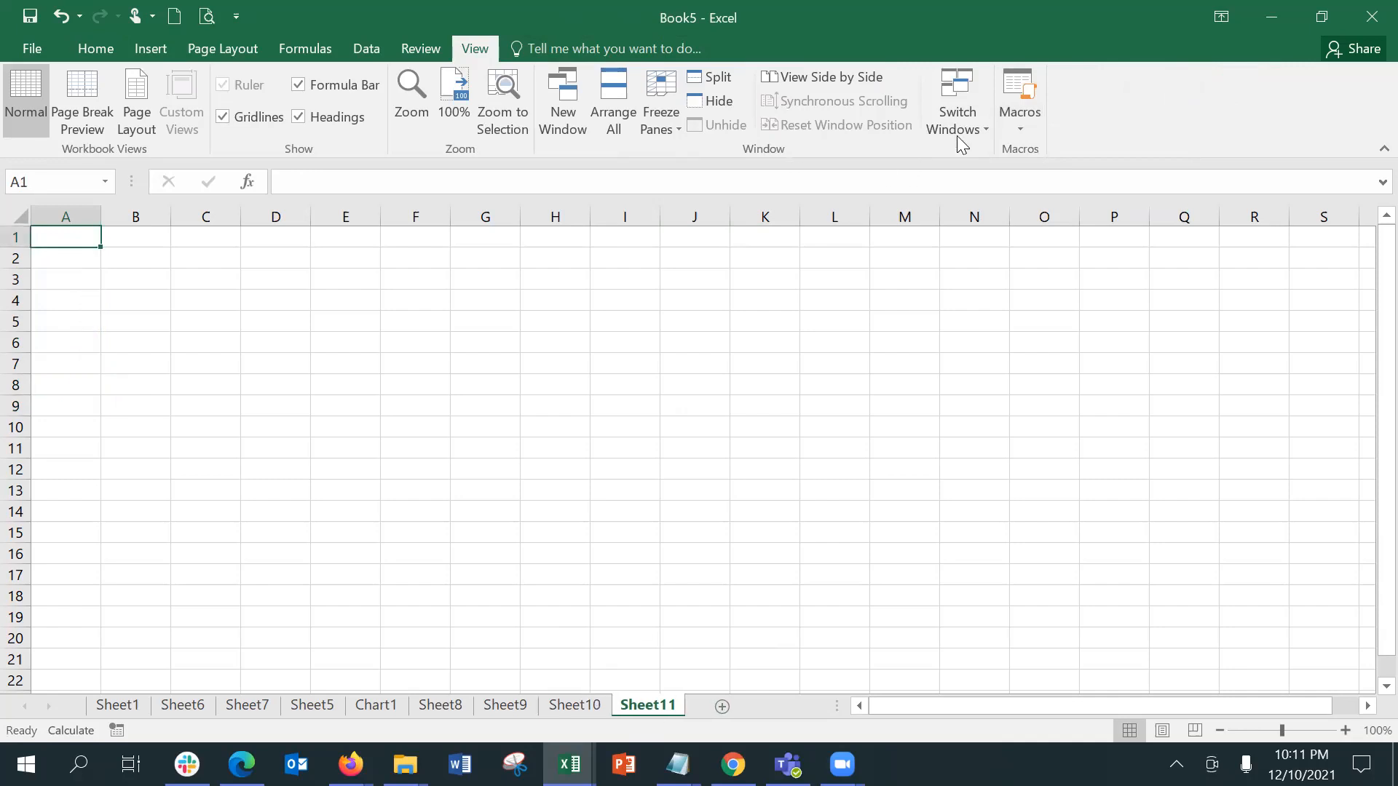
Step: Run Macro1 on the empty Sheet11 from cell A1
{"action": "left_click", "coordinate": [1015, 118]}
{"action": "left_click", "coordinate": [1053, 153]}
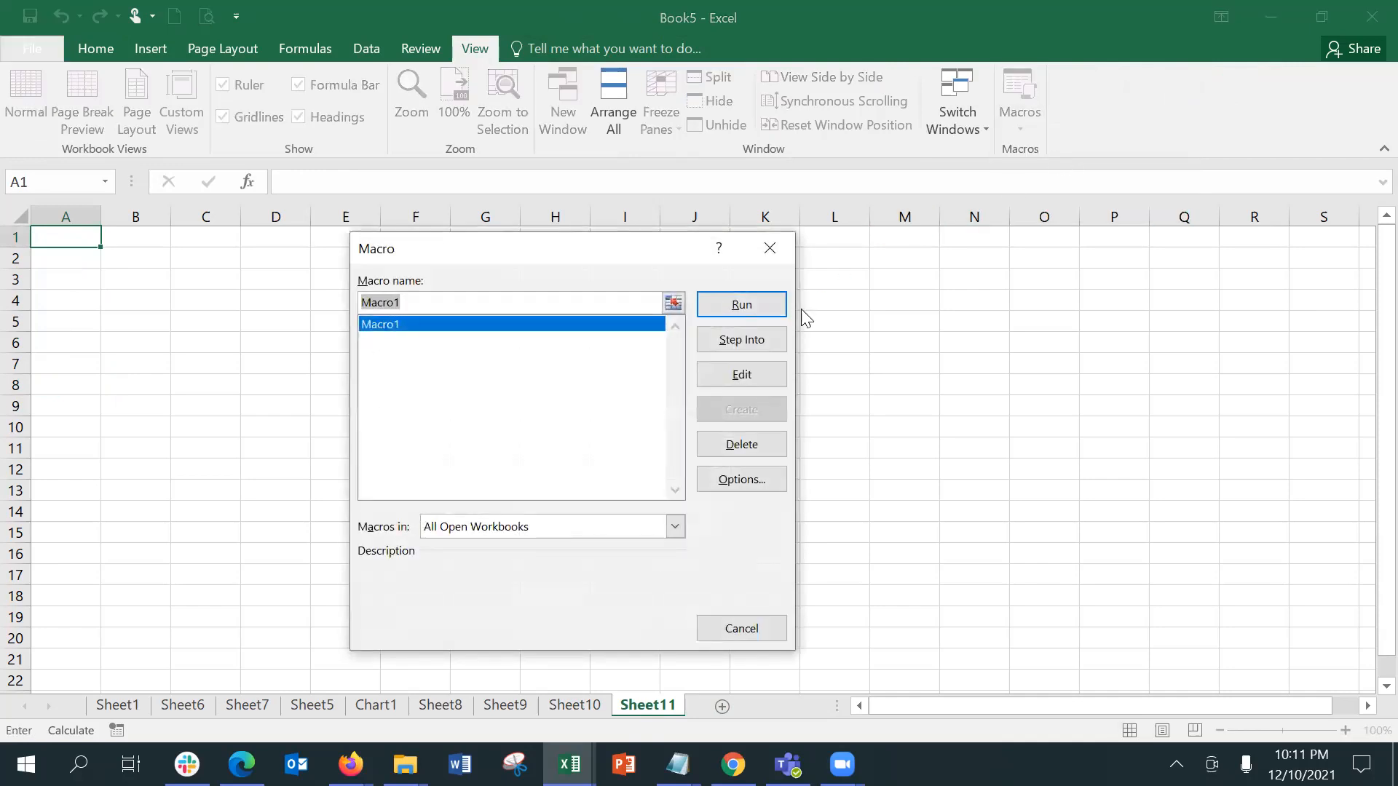
{"action": "left_click", "coordinate": [769, 303]}
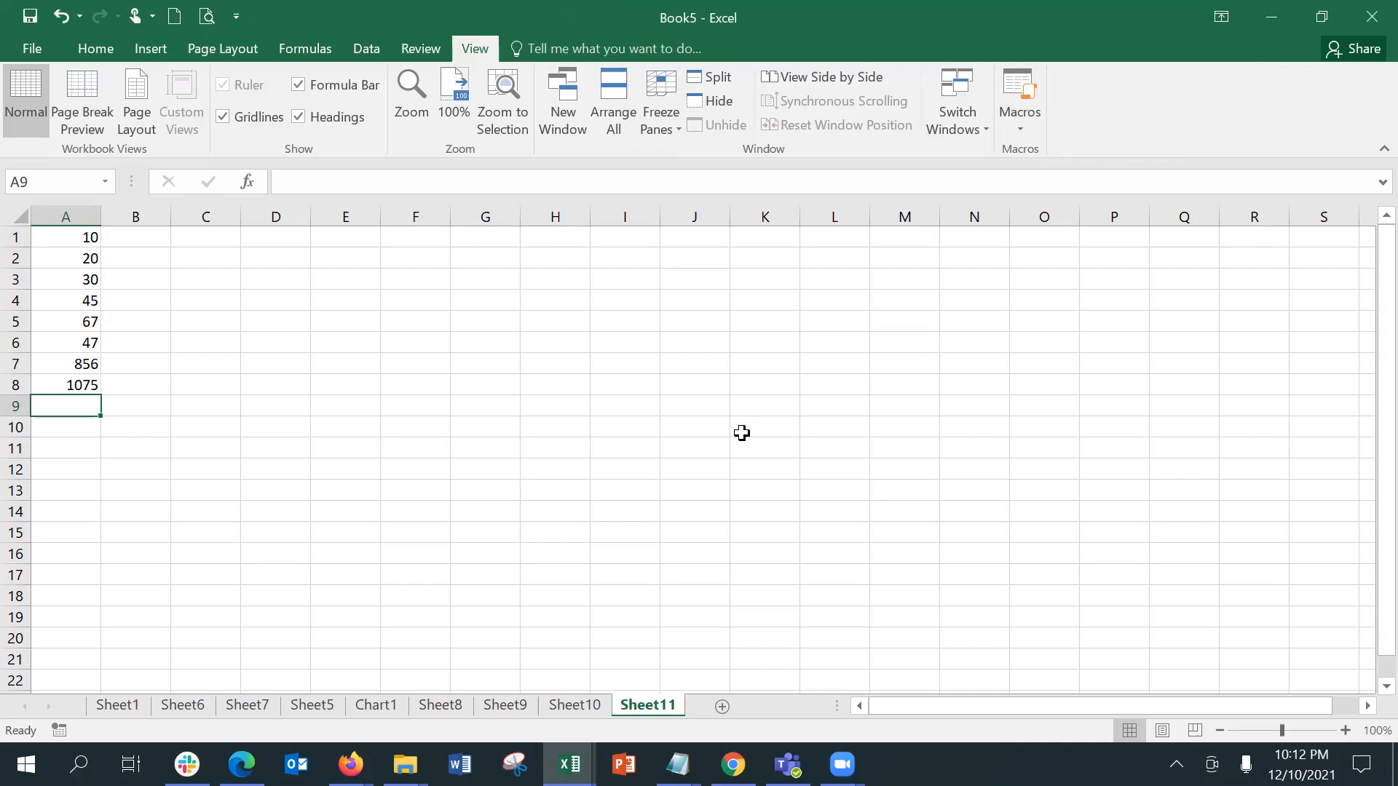
Step: Run Macro1 again from cell H1 of Sheet11 and check where the values and the total land
{"action": "left_click", "coordinate": [553, 235]}
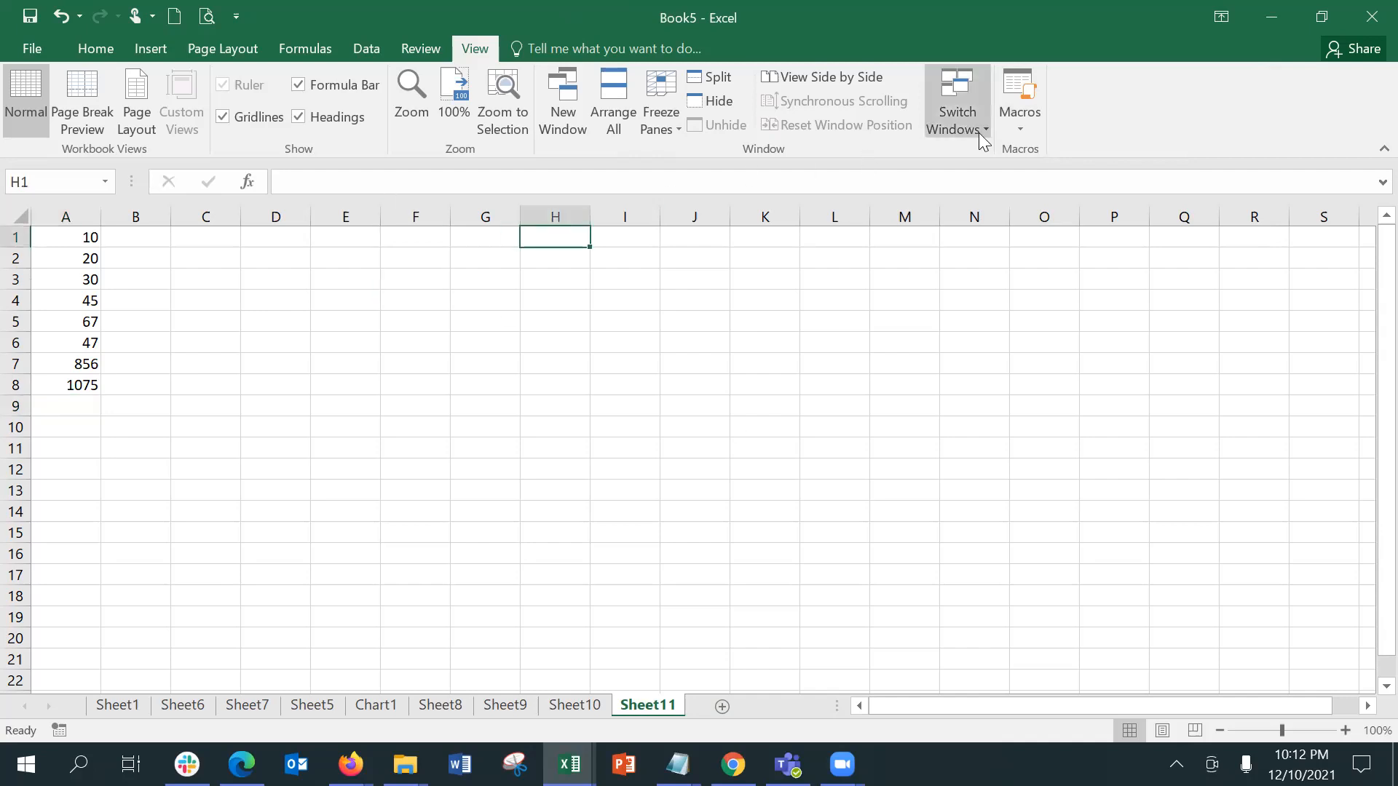
{"action": "left_click", "coordinate": [1018, 130]}
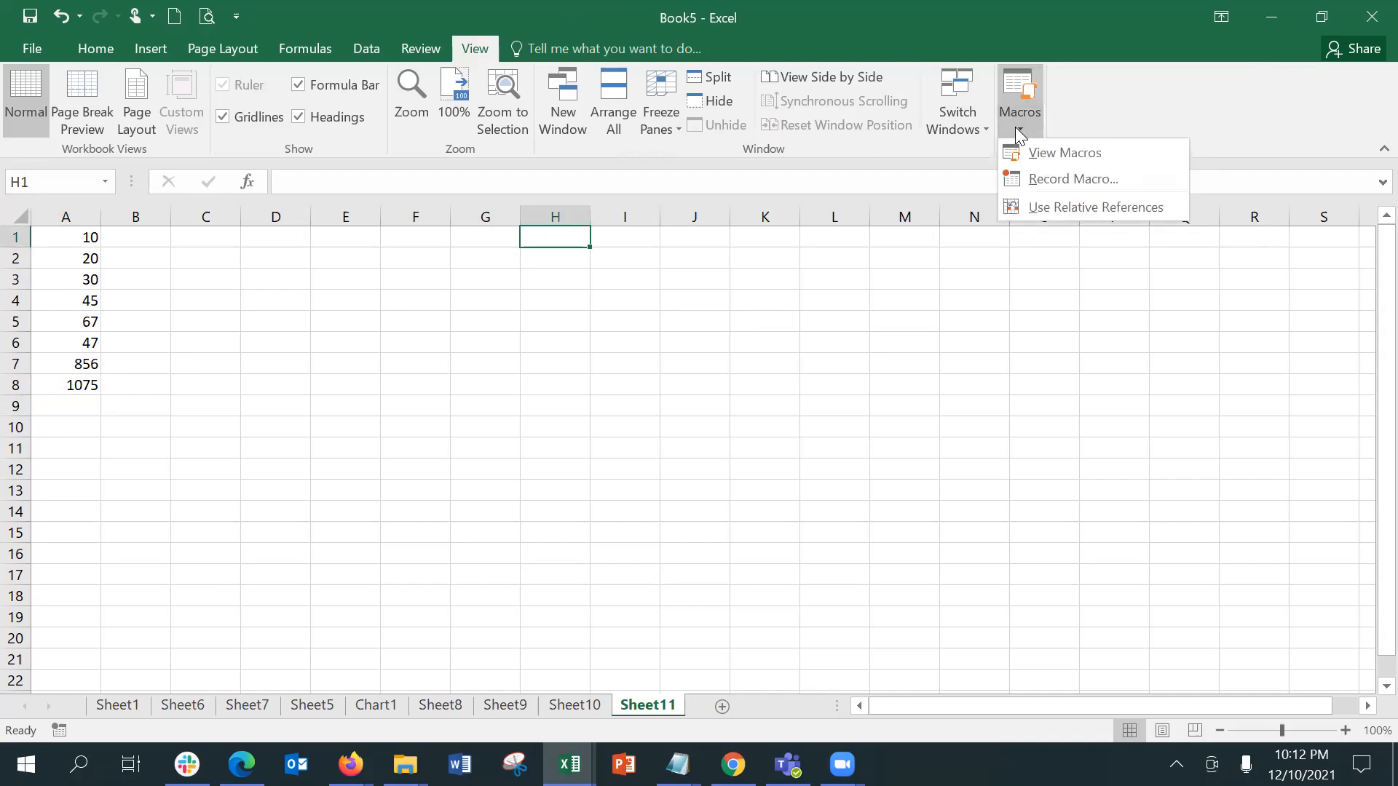
{"action": "left_click", "coordinate": [1033, 150]}
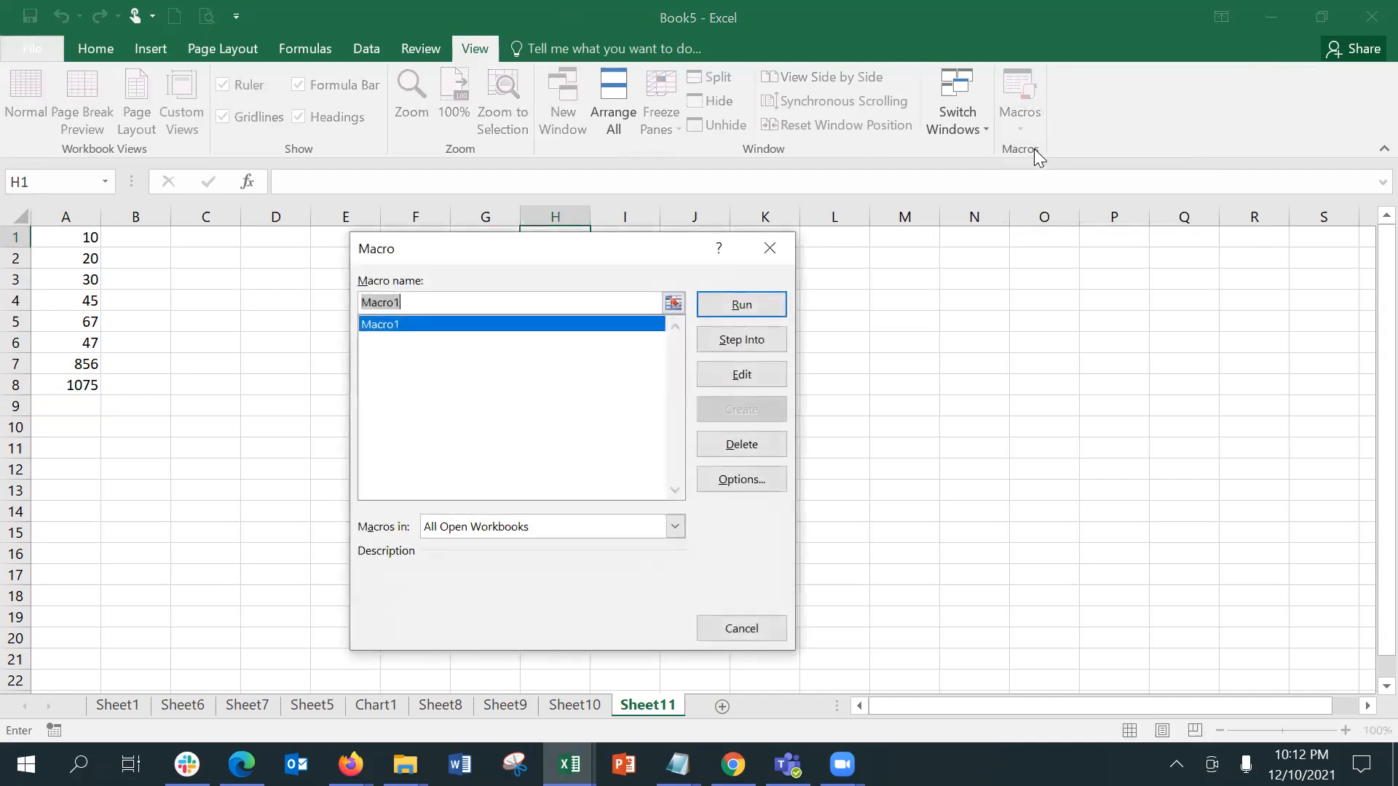
{"action": "left_click", "coordinate": [759, 303]}
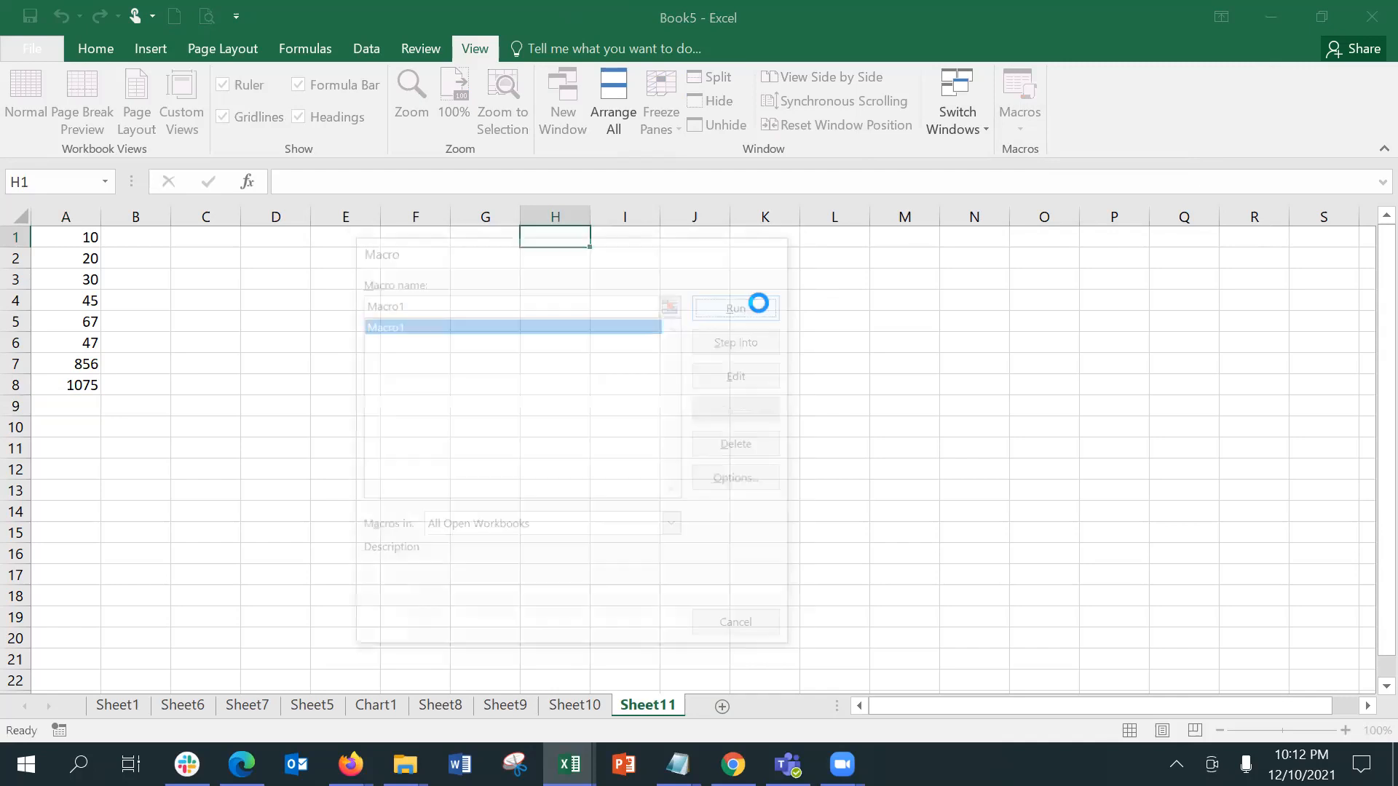
{"action": "left_click", "coordinate": [578, 234]}
{"action": "left_click", "coordinate": [74, 263]}
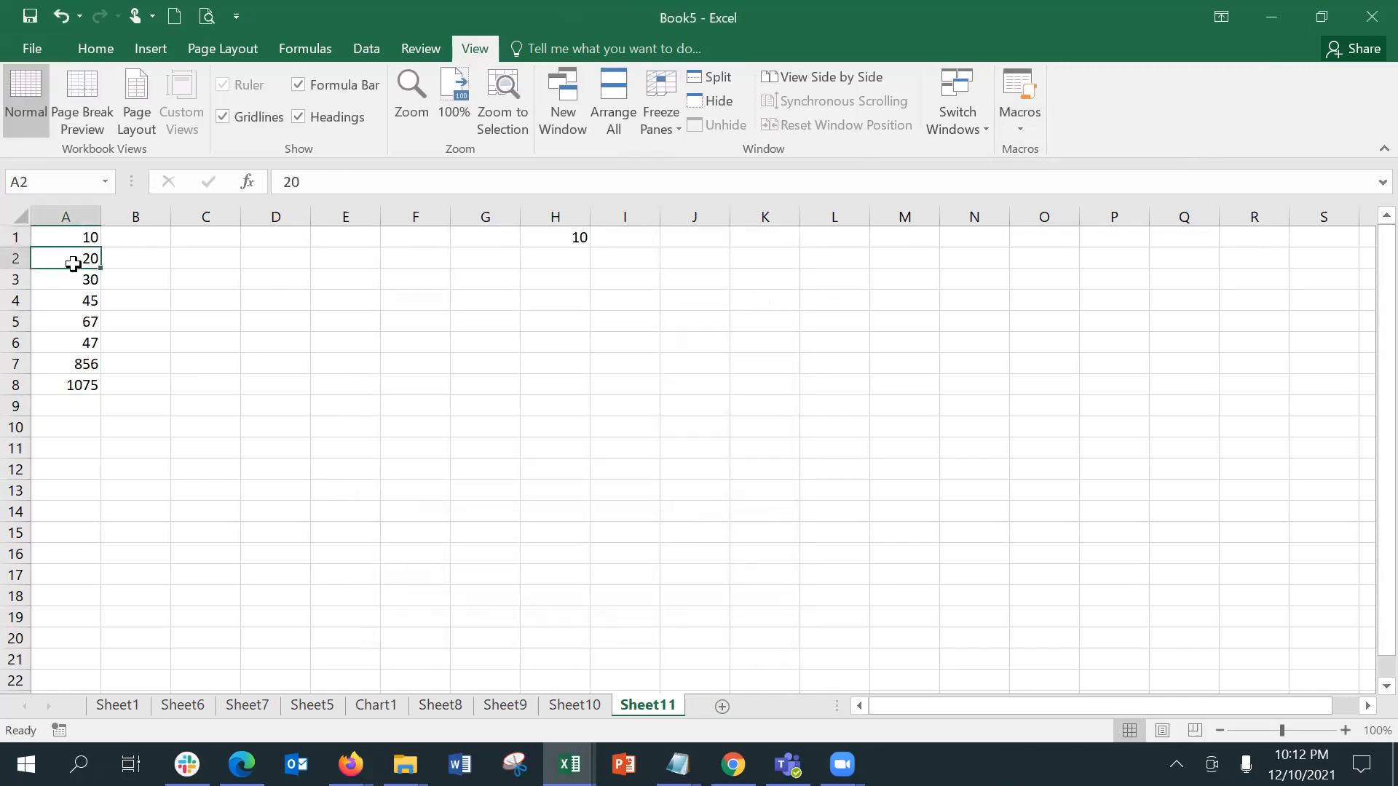
{"action": "left_click_drag", "start_coordinate": [73, 264], "coordinate": [70, 385]}
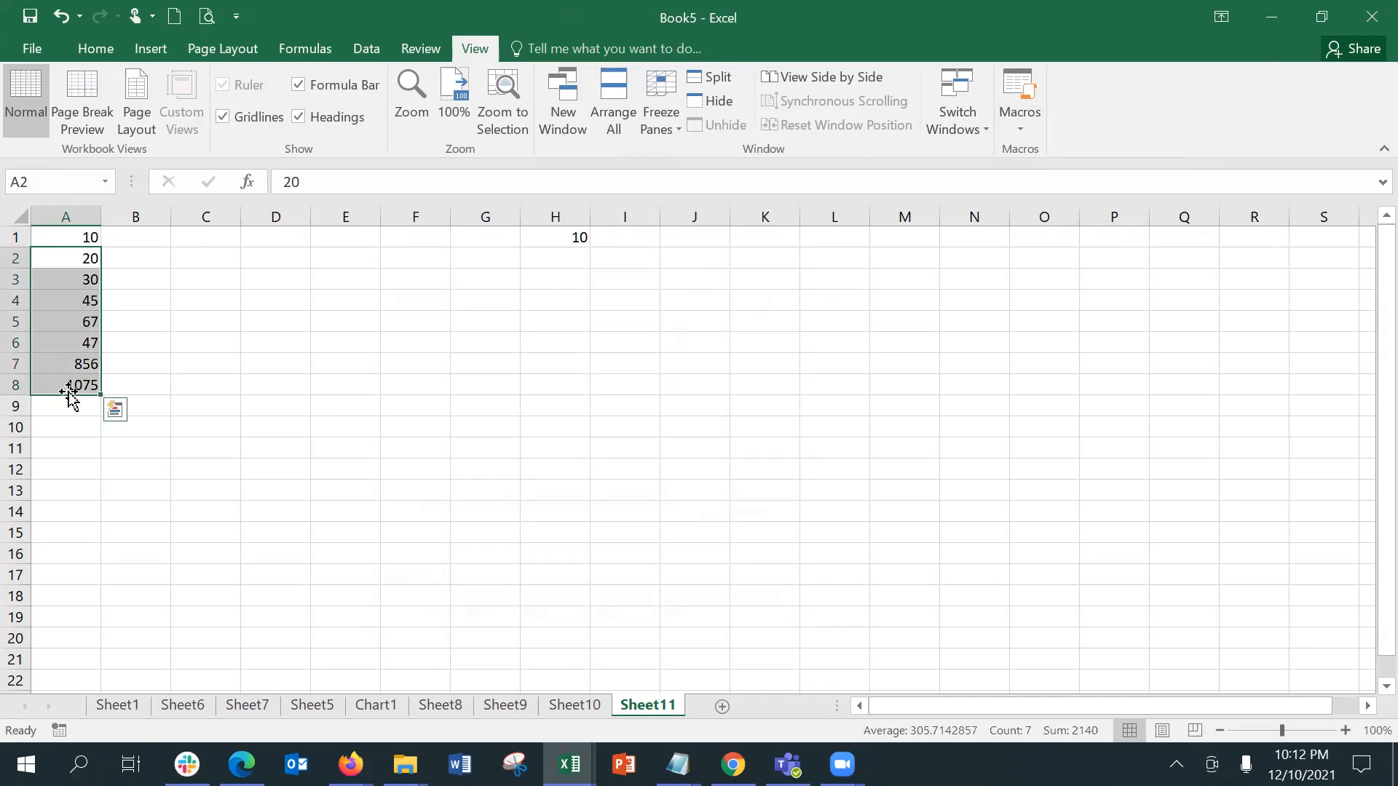
{"action": "left_click", "coordinate": [66, 384]}
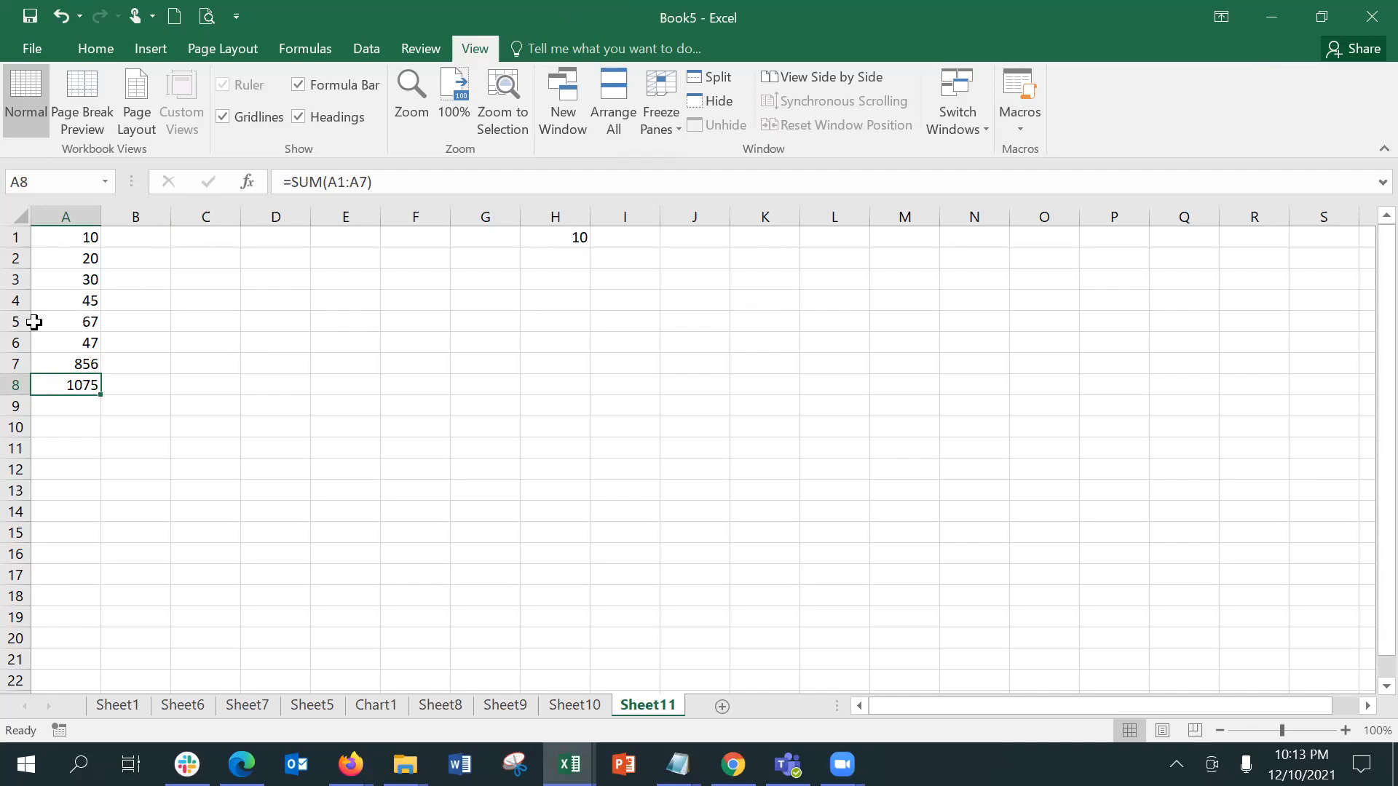
Step: Add a new worksheet after Sheet11, run Macro1 from cell L1 and inspect the cells it fills
{"action": "left_click", "coordinate": [722, 706]}
{"action": "left_click", "coordinate": [839, 237]}
{"action": "left_click", "coordinate": [1034, 123]}
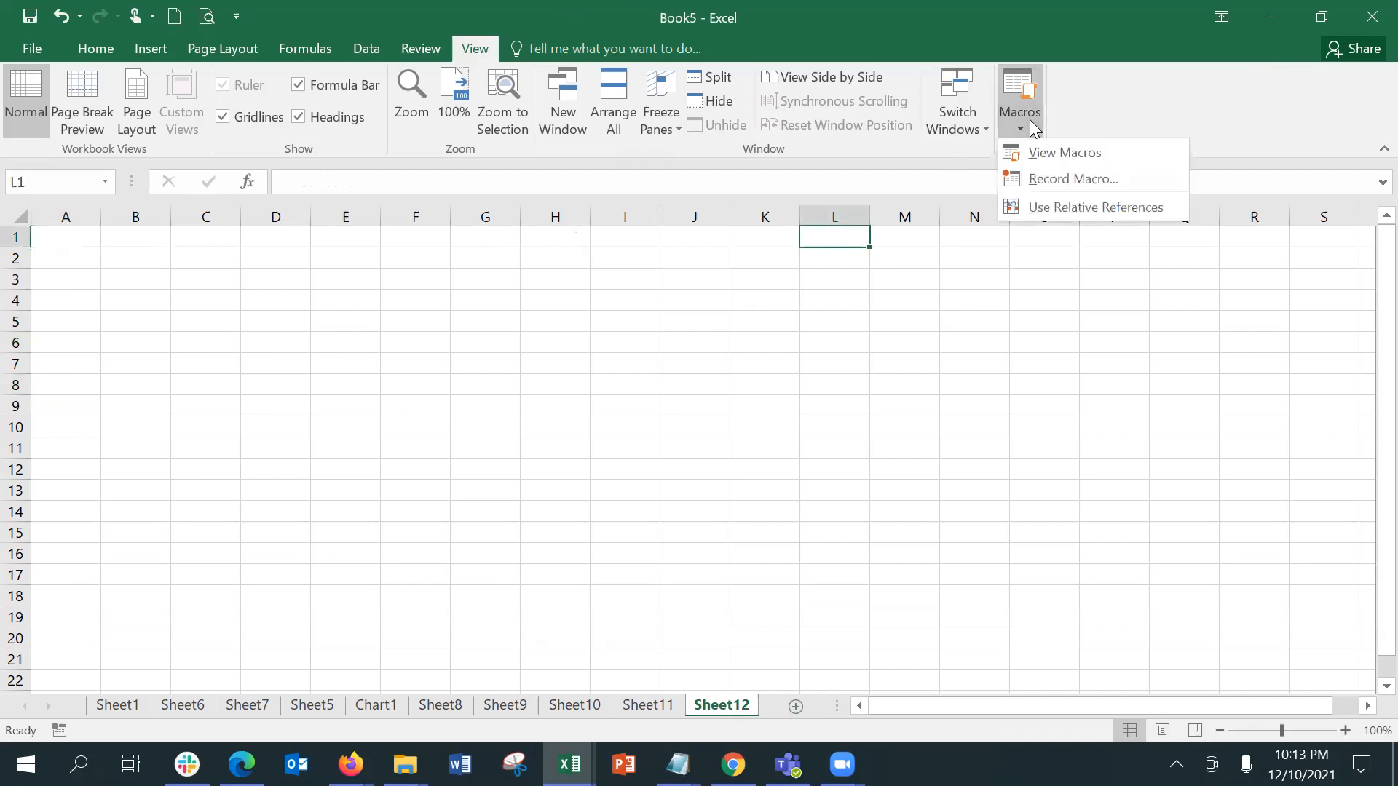
{"action": "left_click", "coordinate": [1052, 150]}
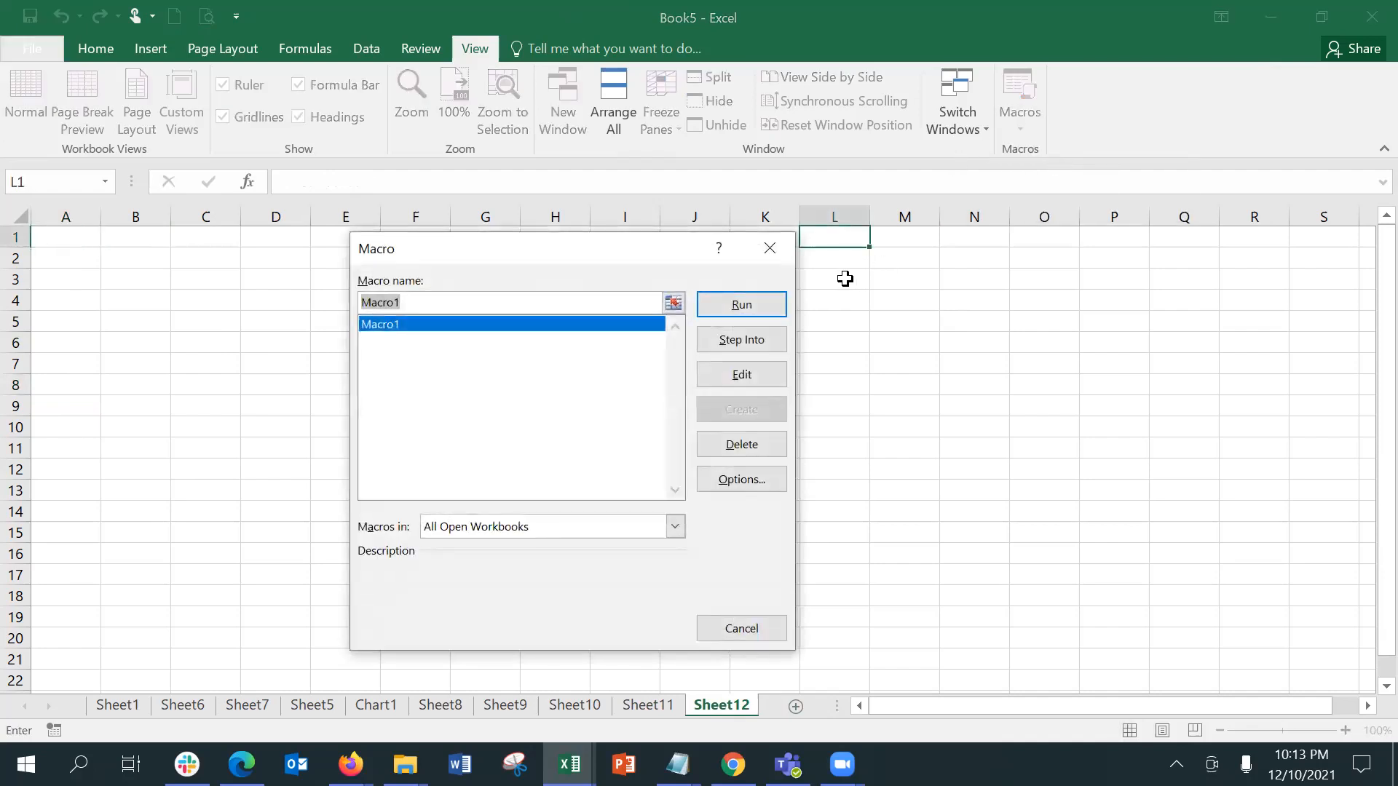
{"action": "left_click", "coordinate": [776, 307]}
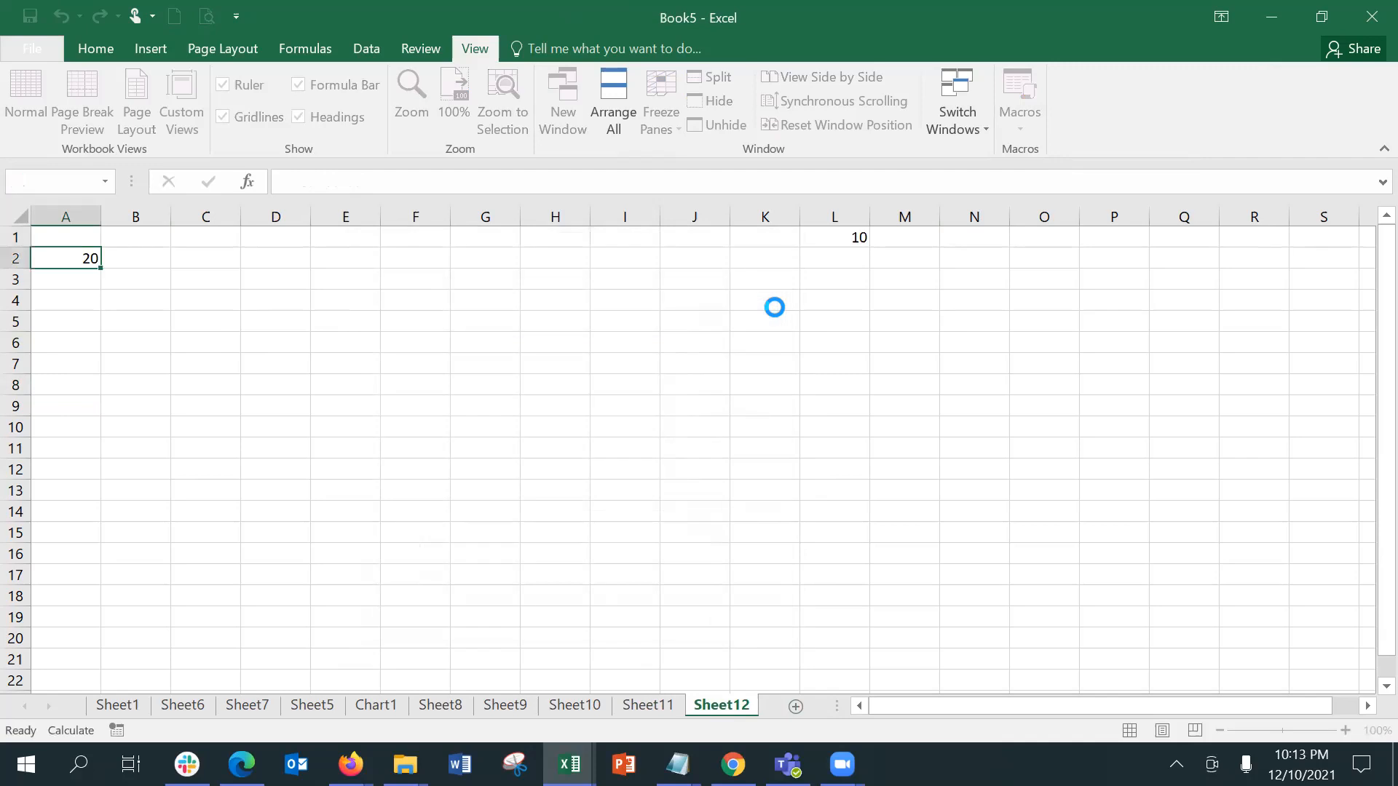
{"action": "left_click", "coordinate": [842, 244]}
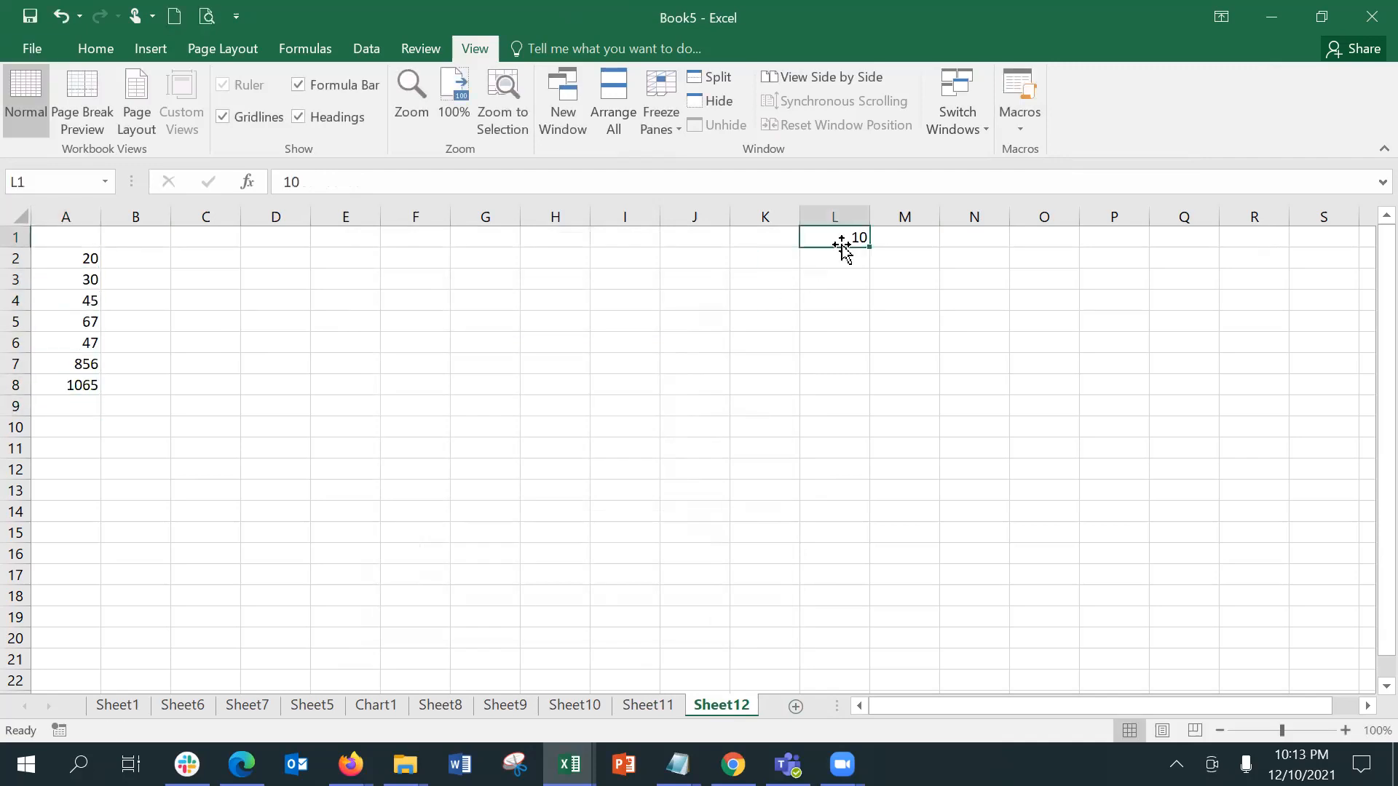
{"action": "left_click", "coordinate": [64, 258]}
{"action": "left_click", "coordinate": [64, 278]}
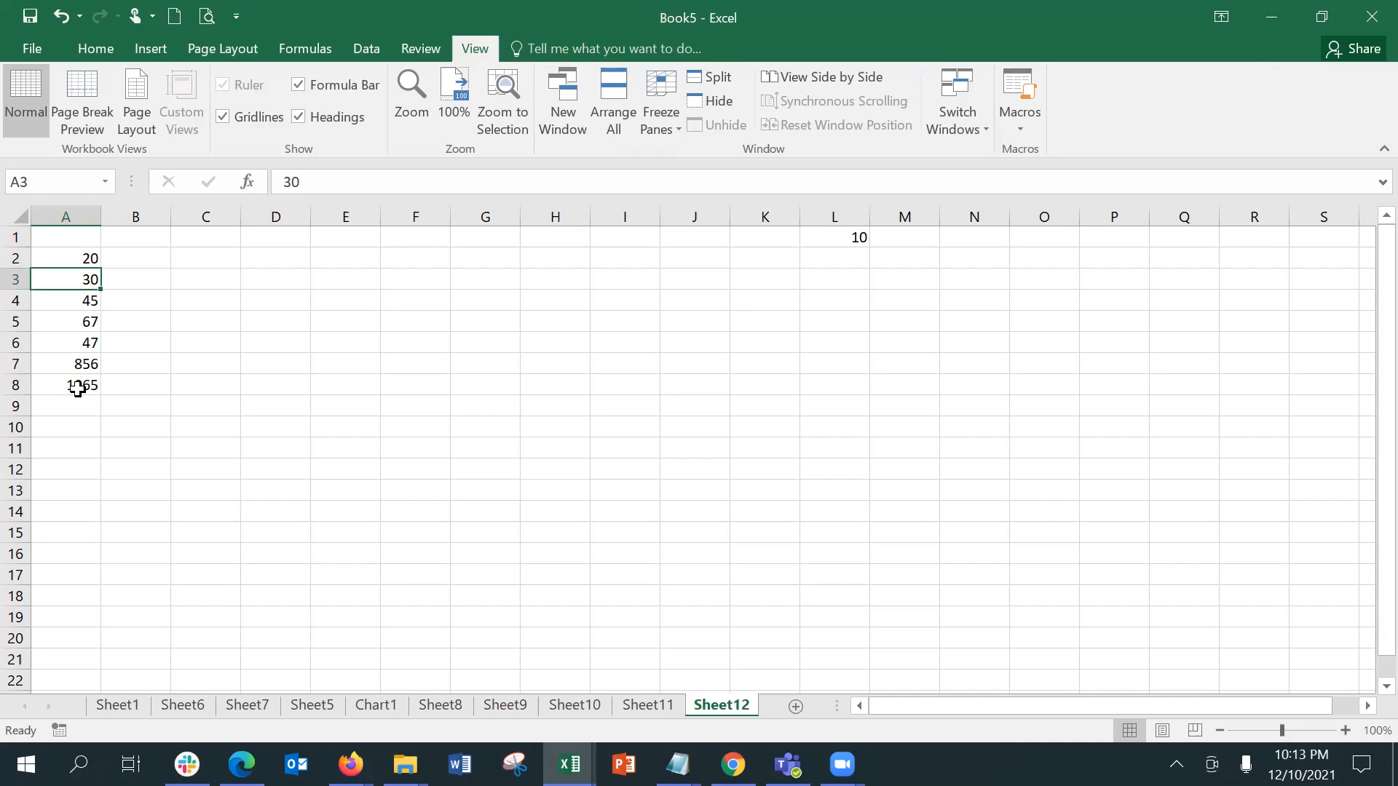
{"action": "left_click_drag", "start_coordinate": [77, 388], "coordinate": [761, 335]}
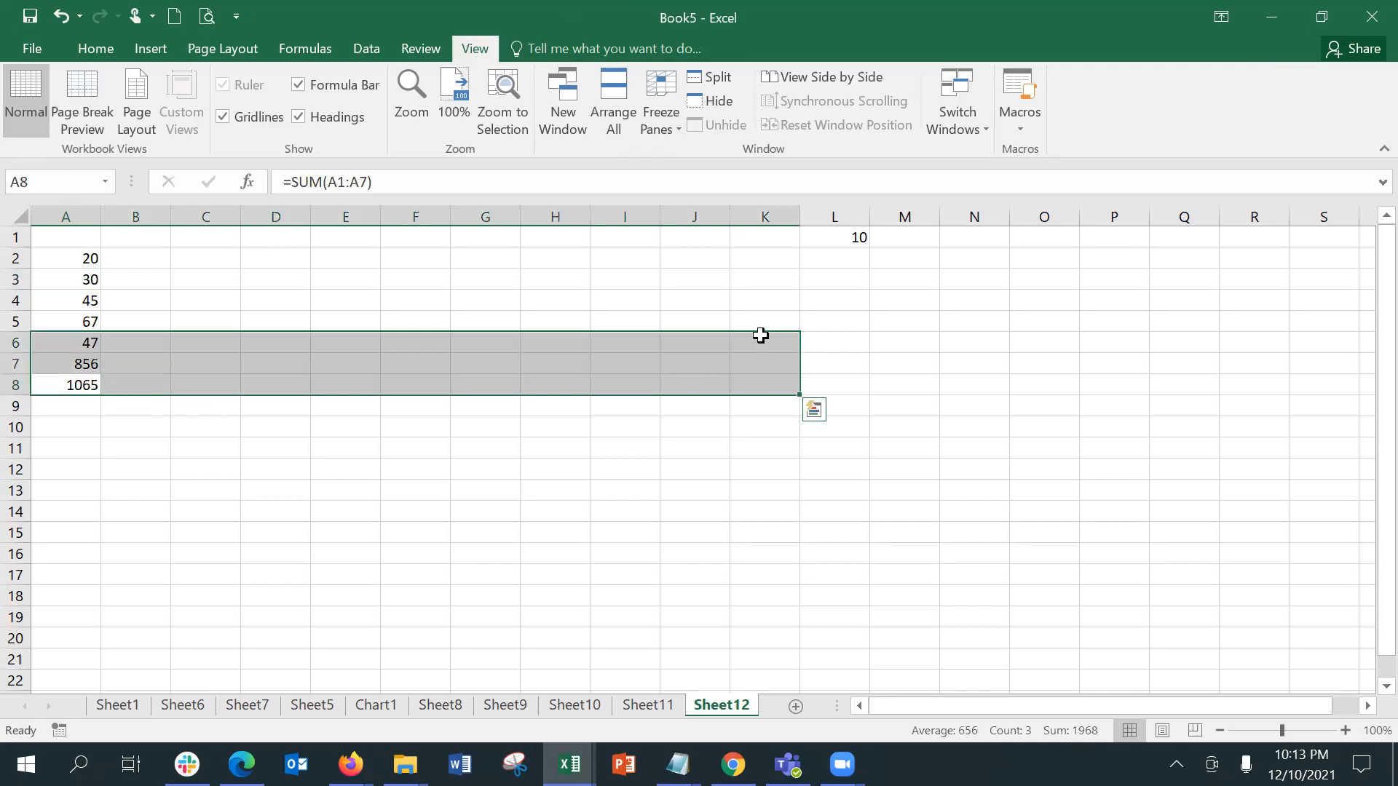
{"action": "left_click", "coordinate": [761, 335]}
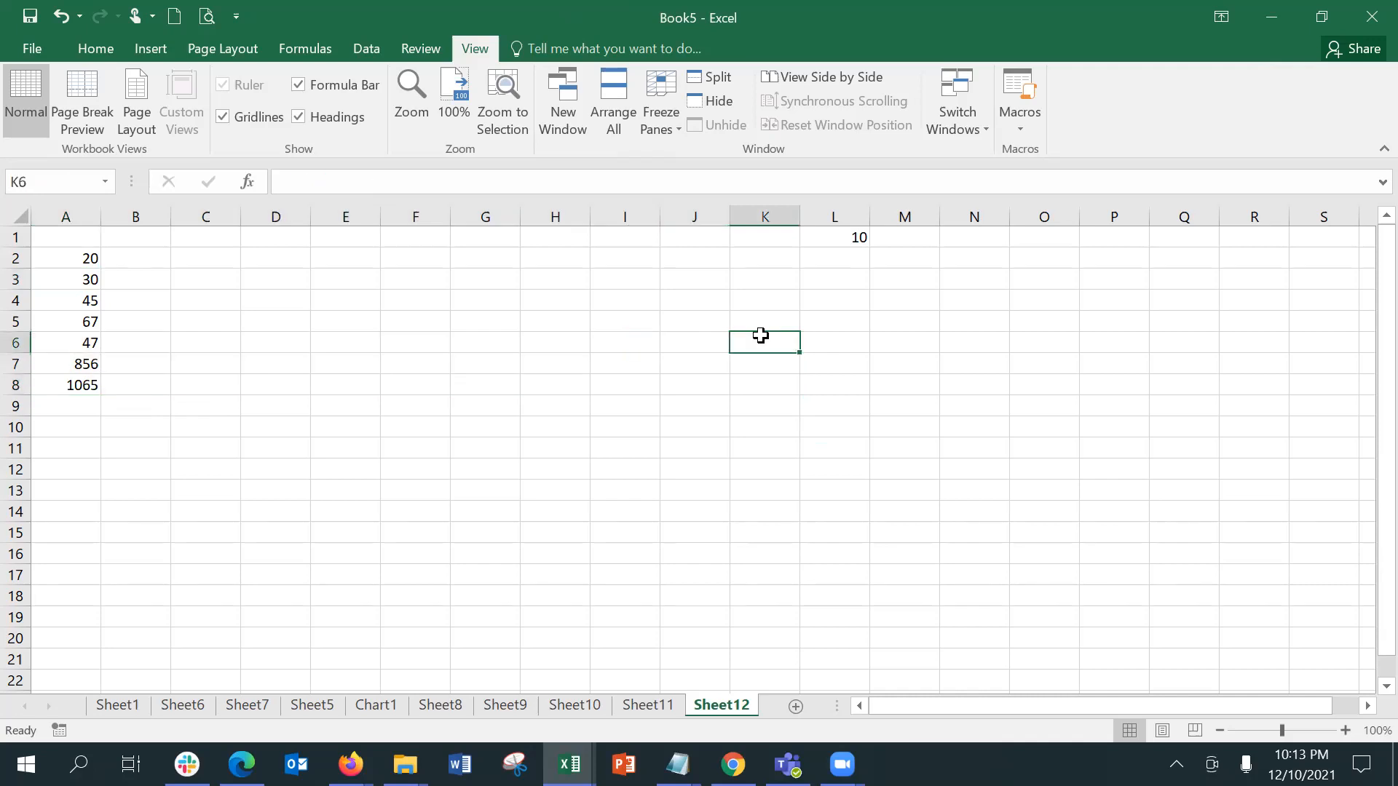
Step: Turn on Use Relative References for macro recording
{"action": "left_click", "coordinate": [1019, 137]}
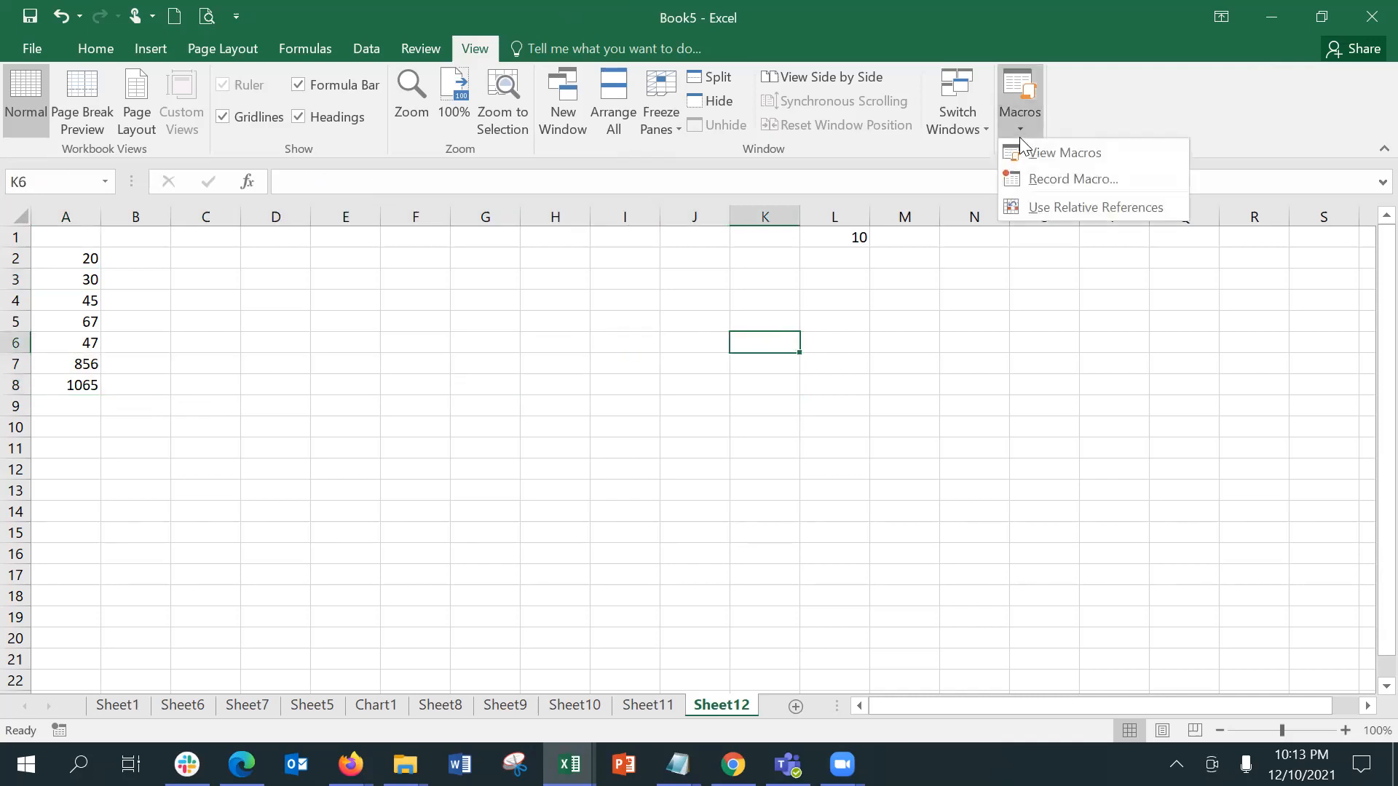
{"action": "left_click", "coordinate": [1058, 208]}
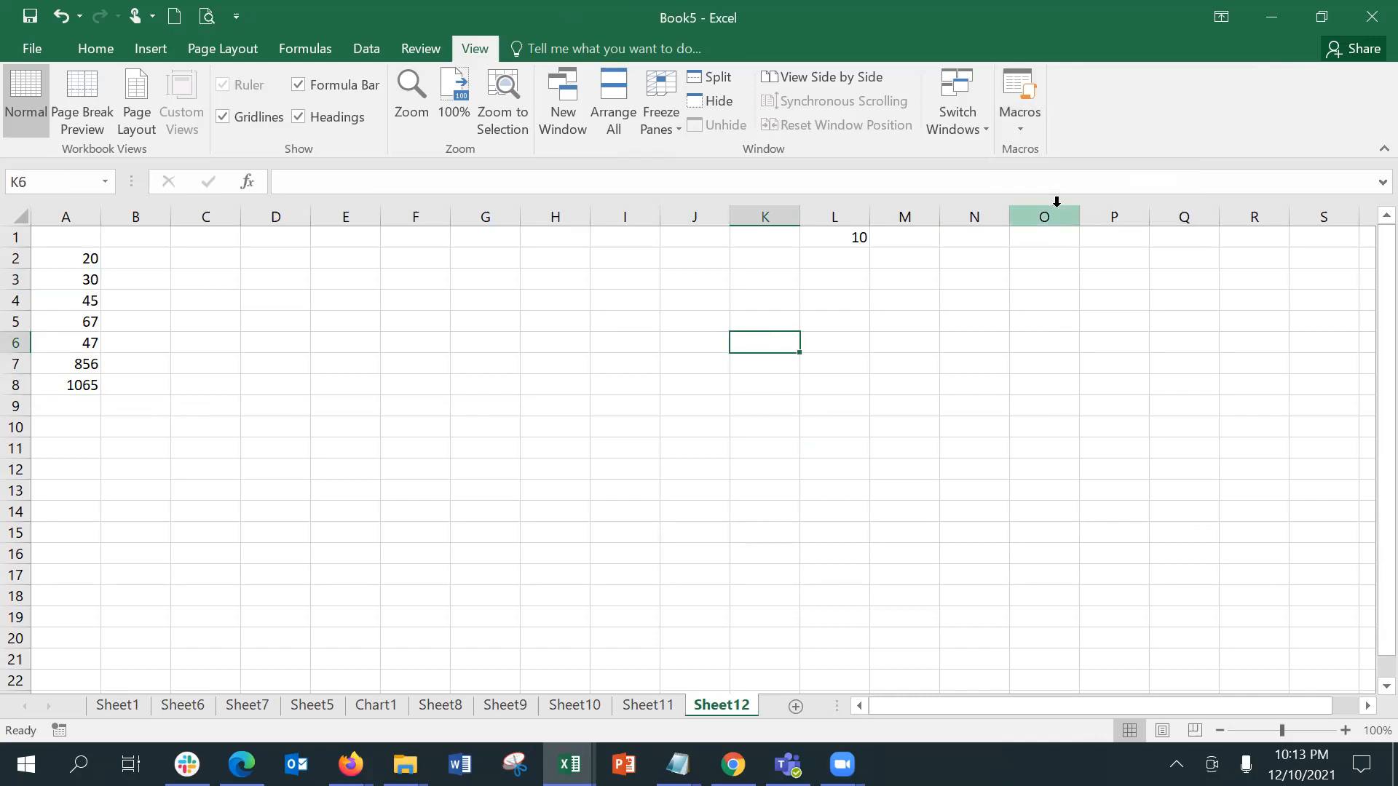
{"action": "left_click", "coordinate": [1016, 135]}
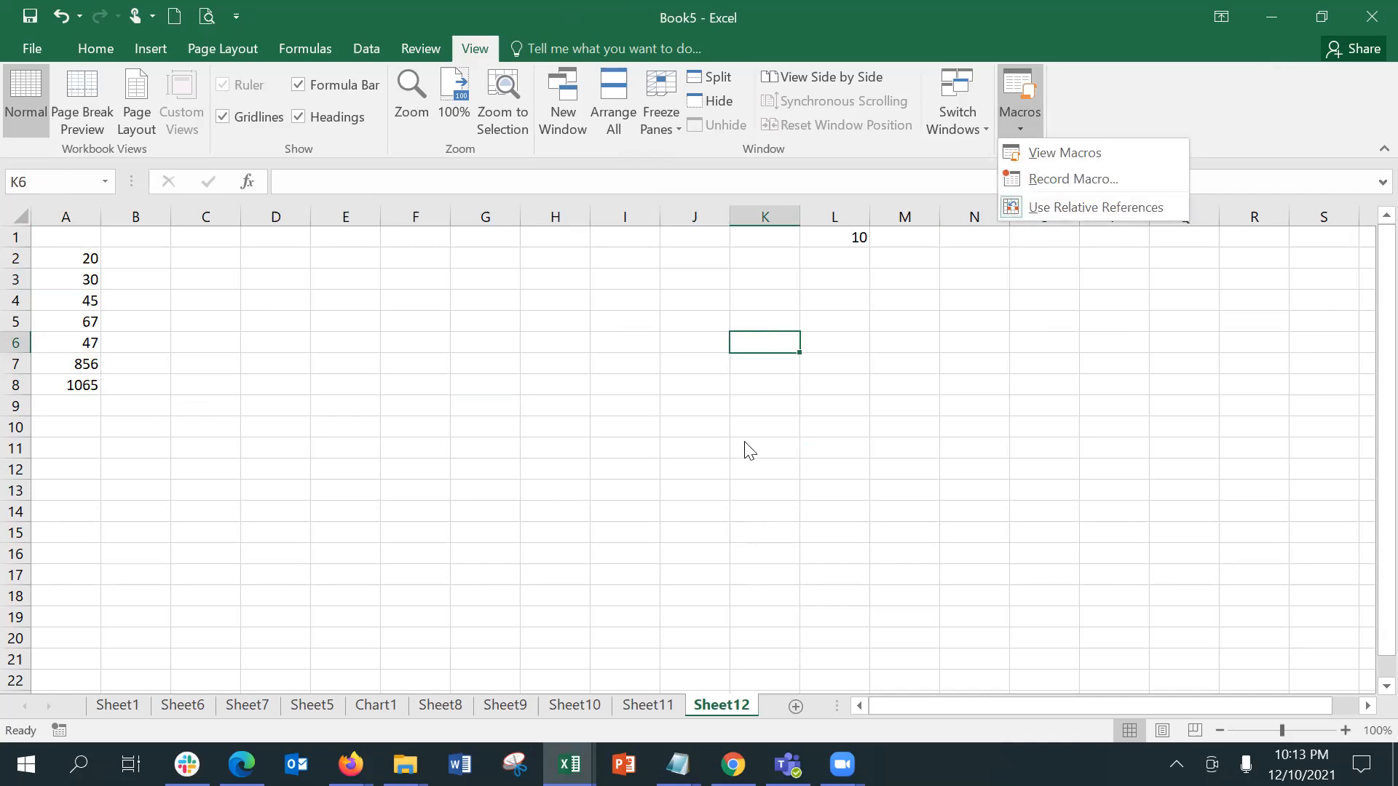
{"action": "left_click", "coordinate": [780, 703]}
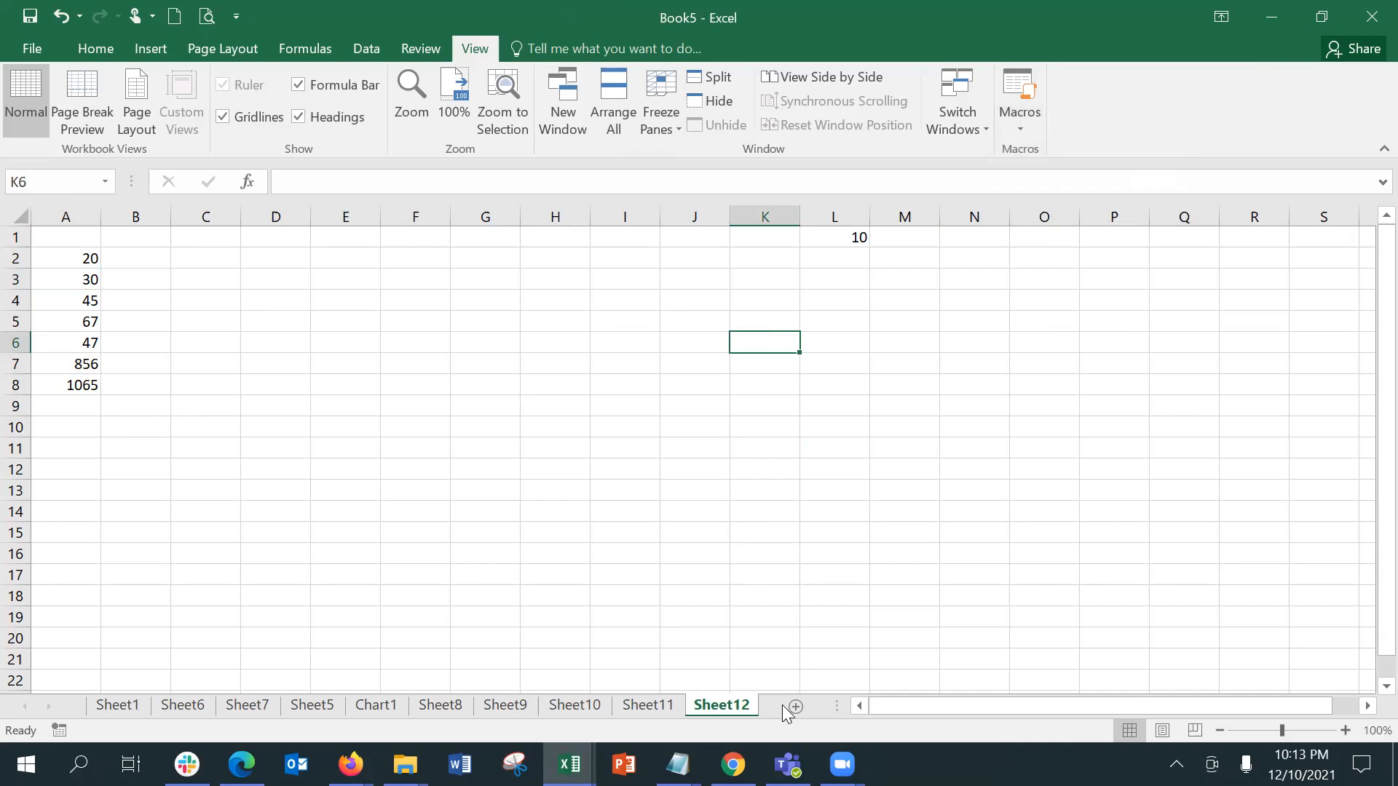
Step: Add a new worksheet after Sheet12 and start recording a macro with the default name Macro2, stored in This Workbook
{"action": "left_click", "coordinate": [788, 705]}
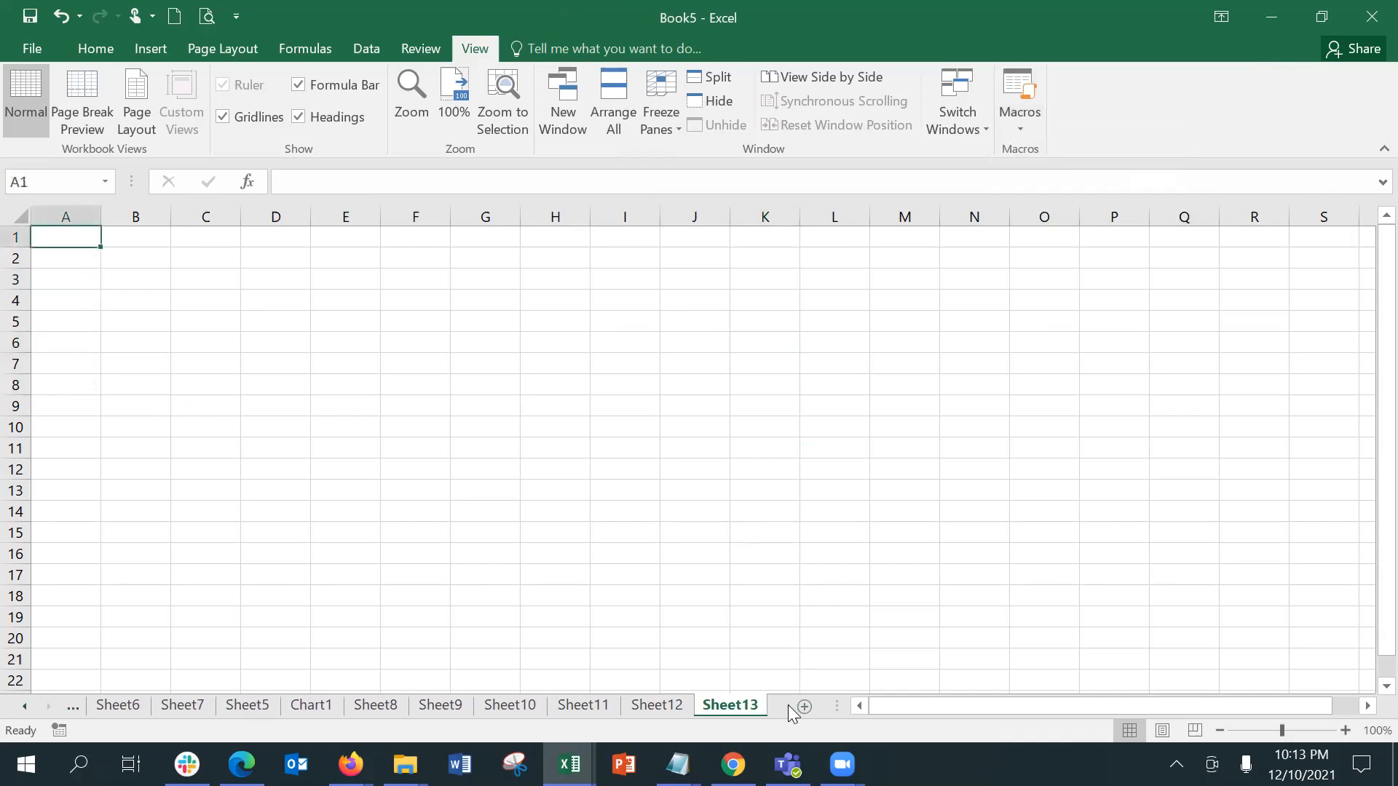
{"action": "left_click", "coordinate": [1020, 130]}
{"action": "left_click", "coordinate": [1050, 177]}
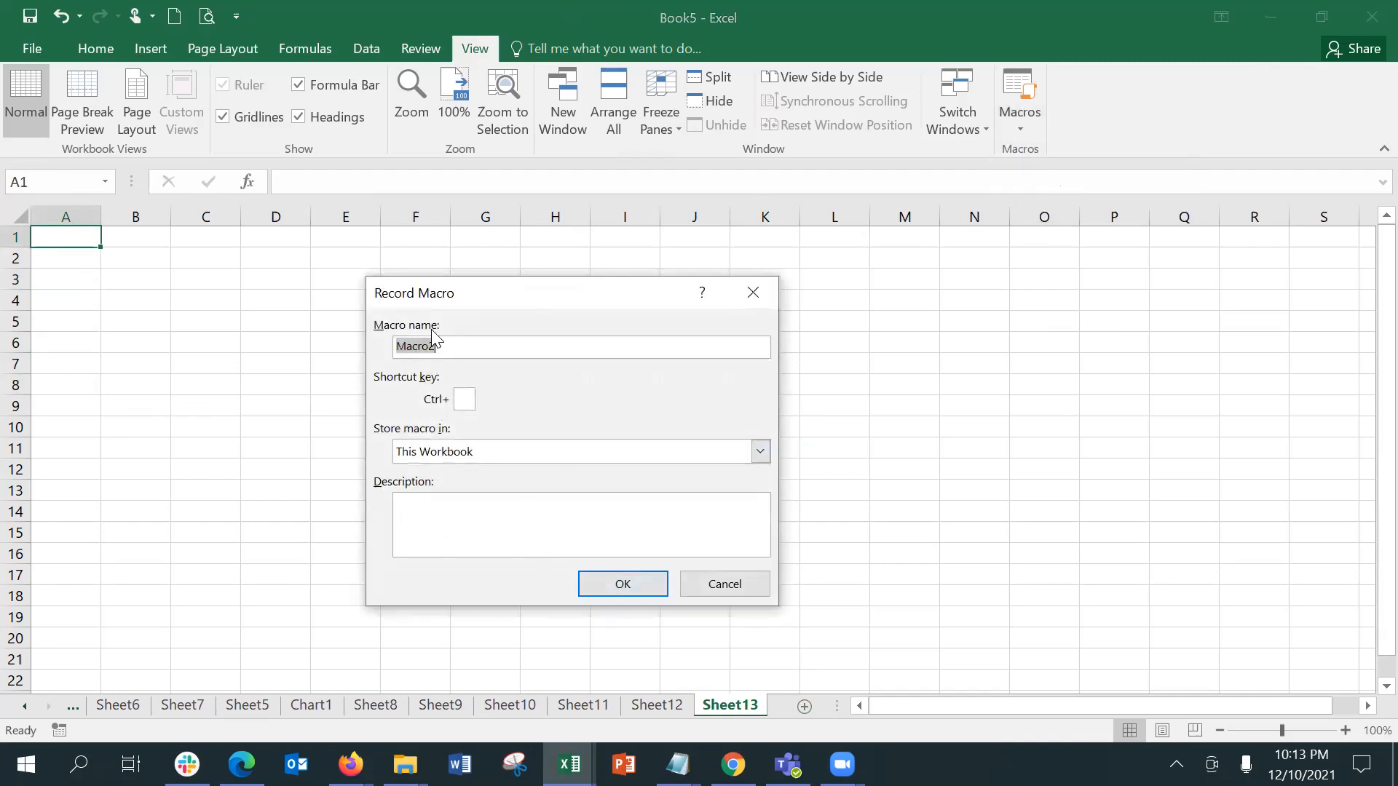
{"action": "left_click", "coordinate": [602, 586]}
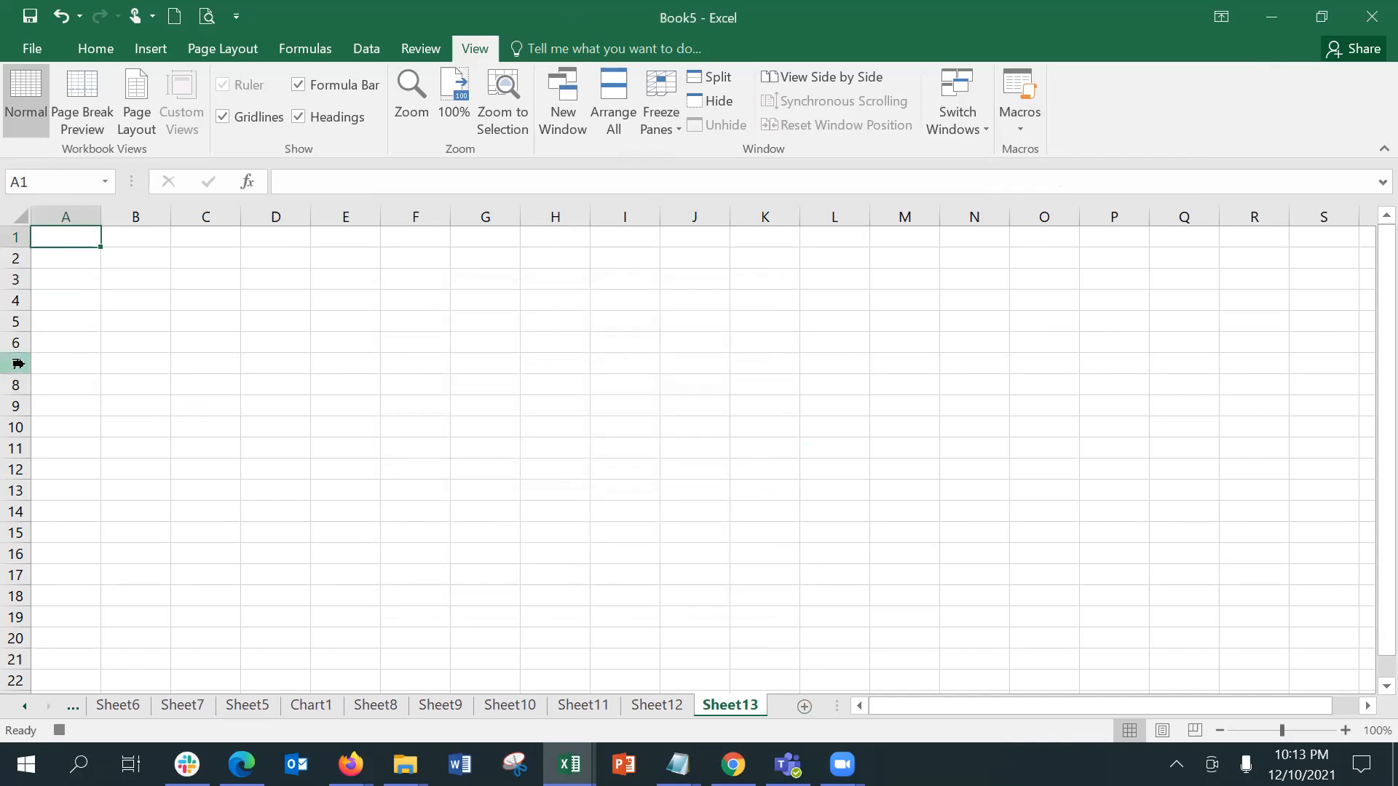
Step: Enter the values 24, 35, 56, 78, 27, 458 and 244 in cells A1 to A7 of Sheet13
{"action": "type", "text": "24"}
{"action": "key", "text": "Return"}
{"action": "type", "text": "35"}
{"action": "key", "text": "Return"}
{"action": "type", "text": "56"}
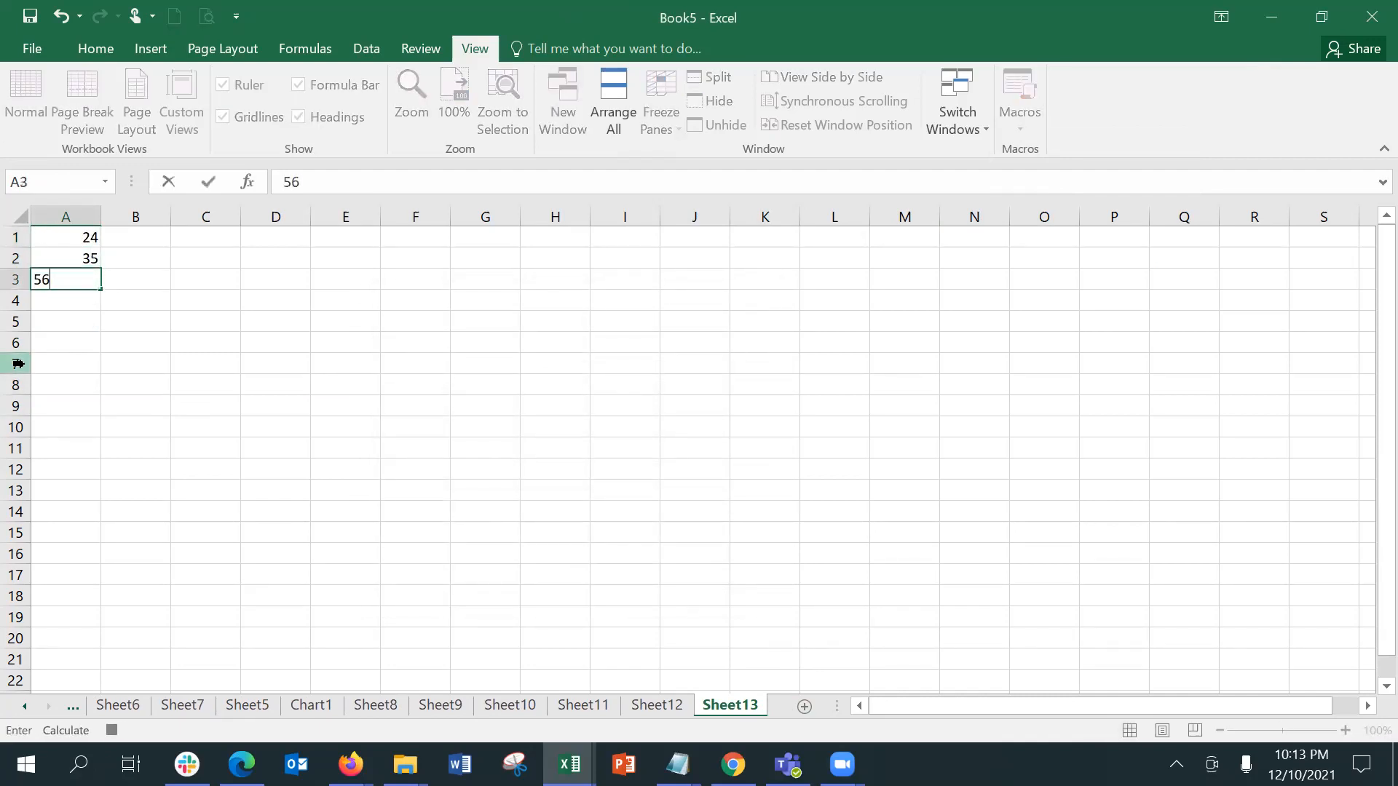
{"action": "key", "text": "Return"}
{"action": "type", "text": "78"}
{"action": "key", "text": "Return"}
{"action": "type", "text": "27"}
{"action": "key", "text": "Return"}
{"action": "type", "text": "458"}
{"action": "key", "text": "Return"}
{"action": "type", "text": "244"}
{"action": "key", "text": "Return"}
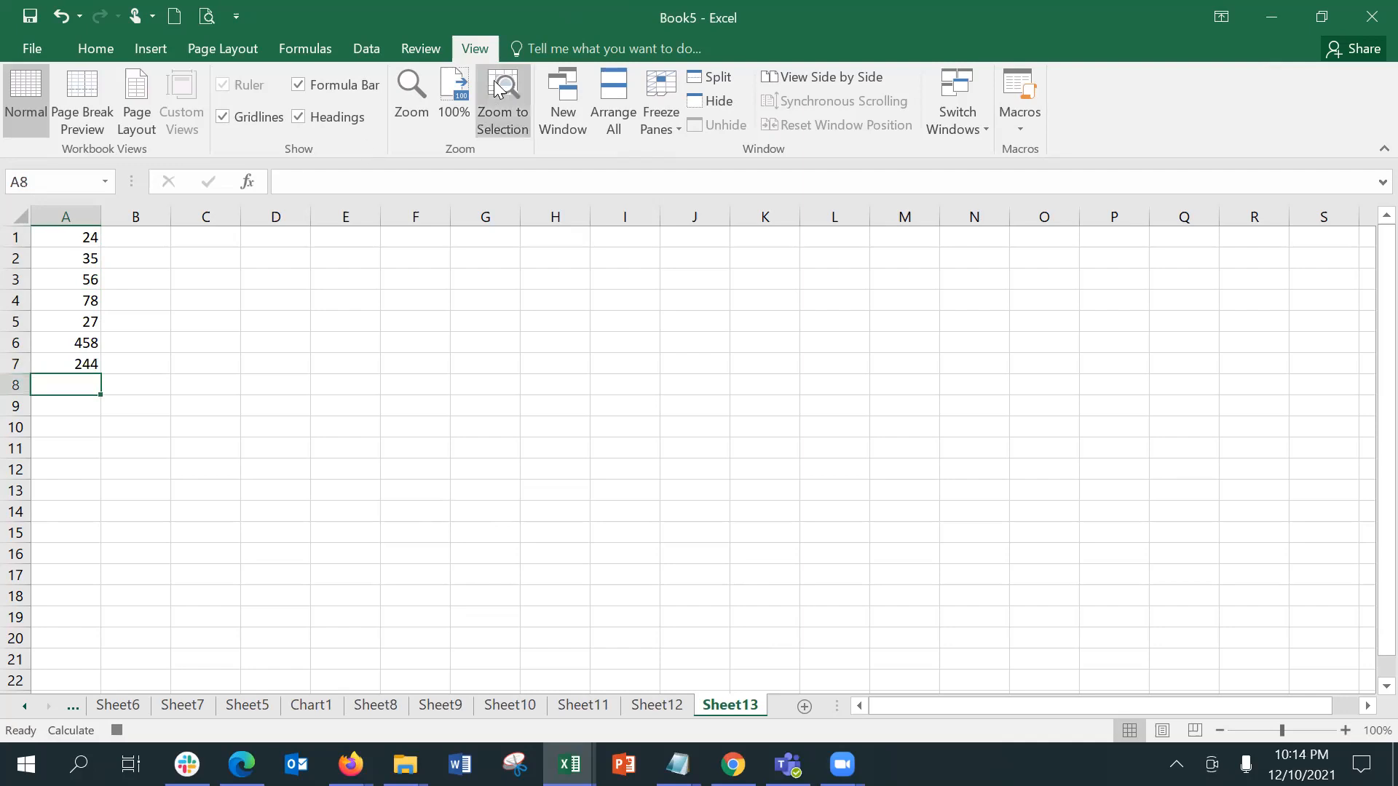
Step: Total the values of A1 to A7 in cell A8 with AutoSum
{"action": "left_click", "coordinate": [70, 50]}
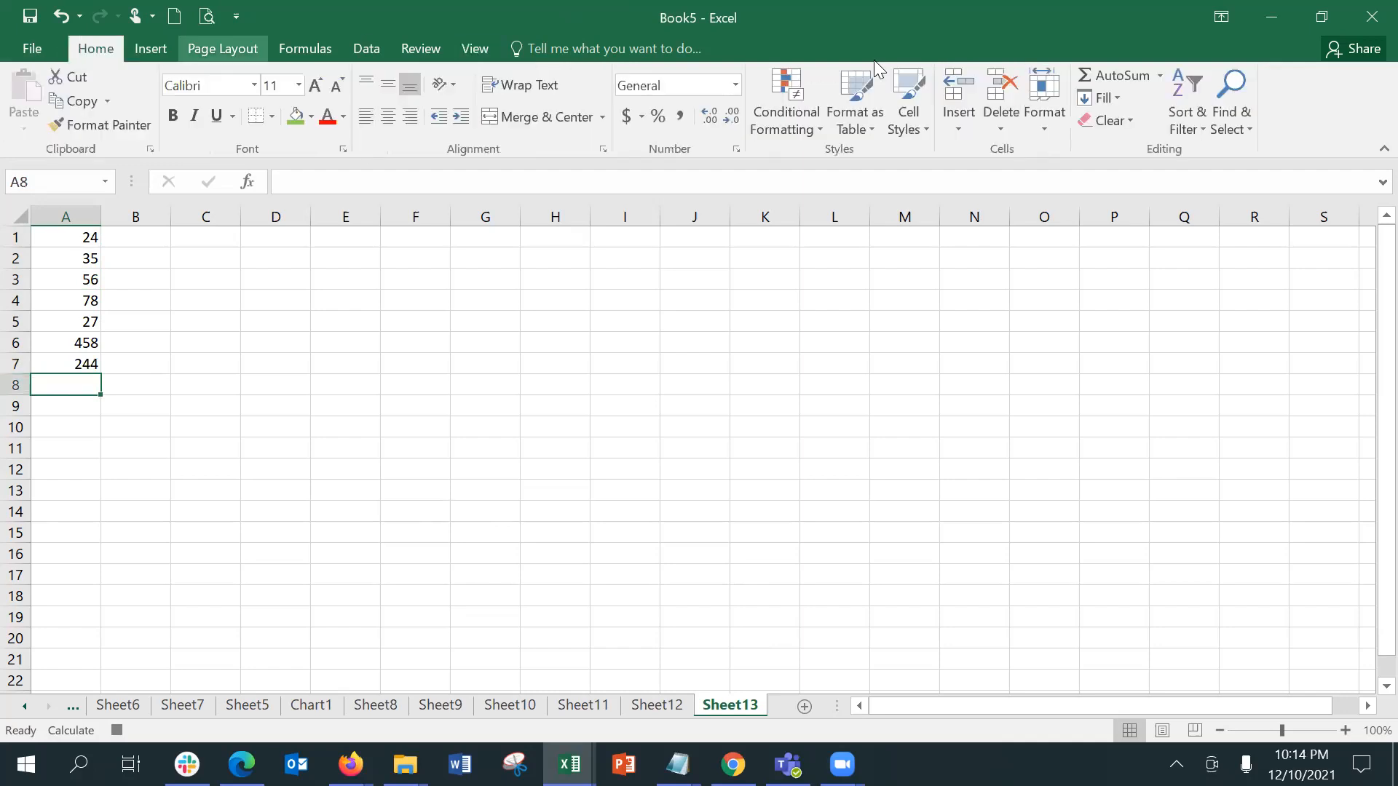
{"action": "left_click", "coordinate": [1096, 78]}
{"action": "key", "text": "Return"}
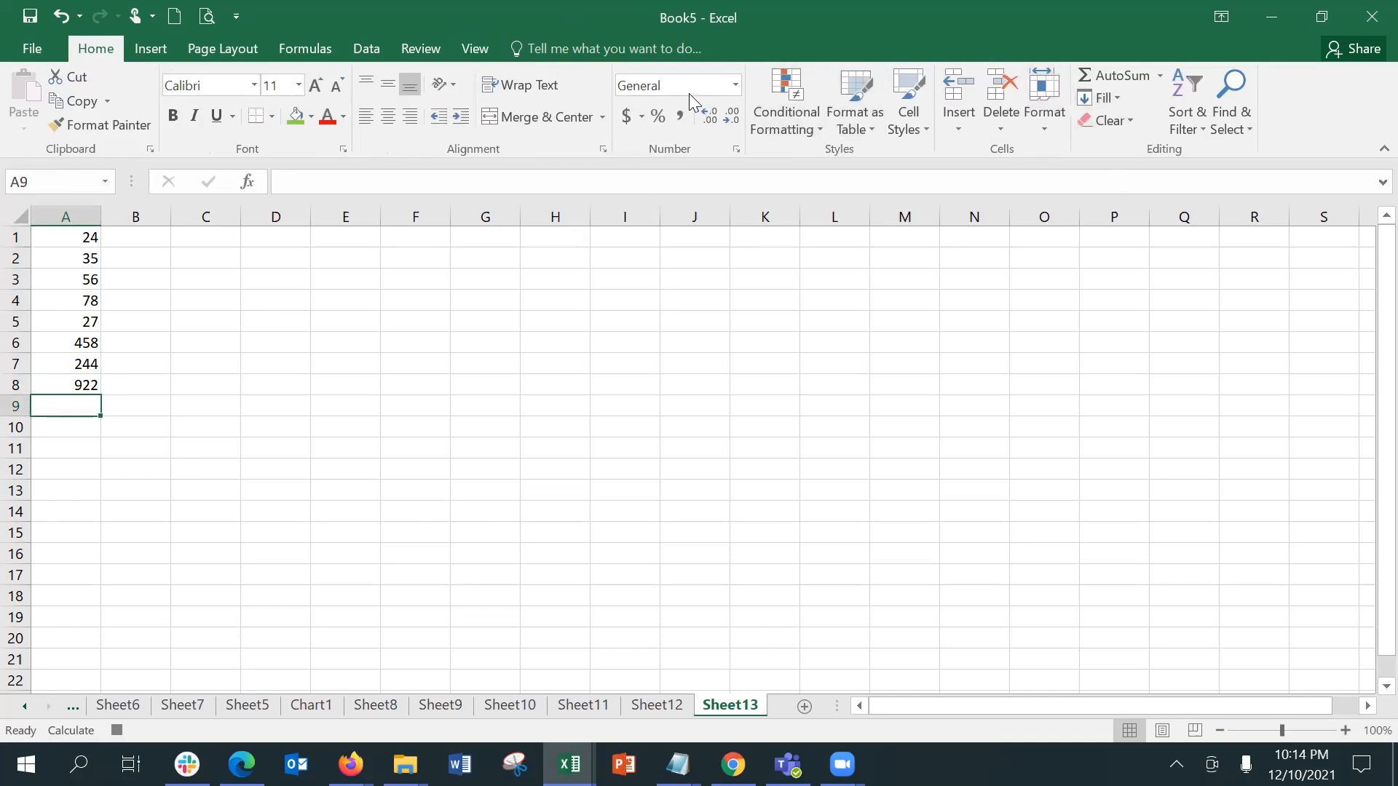
Step: Stop recording the macro
{"action": "scroll", "coordinate": [689, 93], "scroll_direction": "down", "scroll_amount": 6}
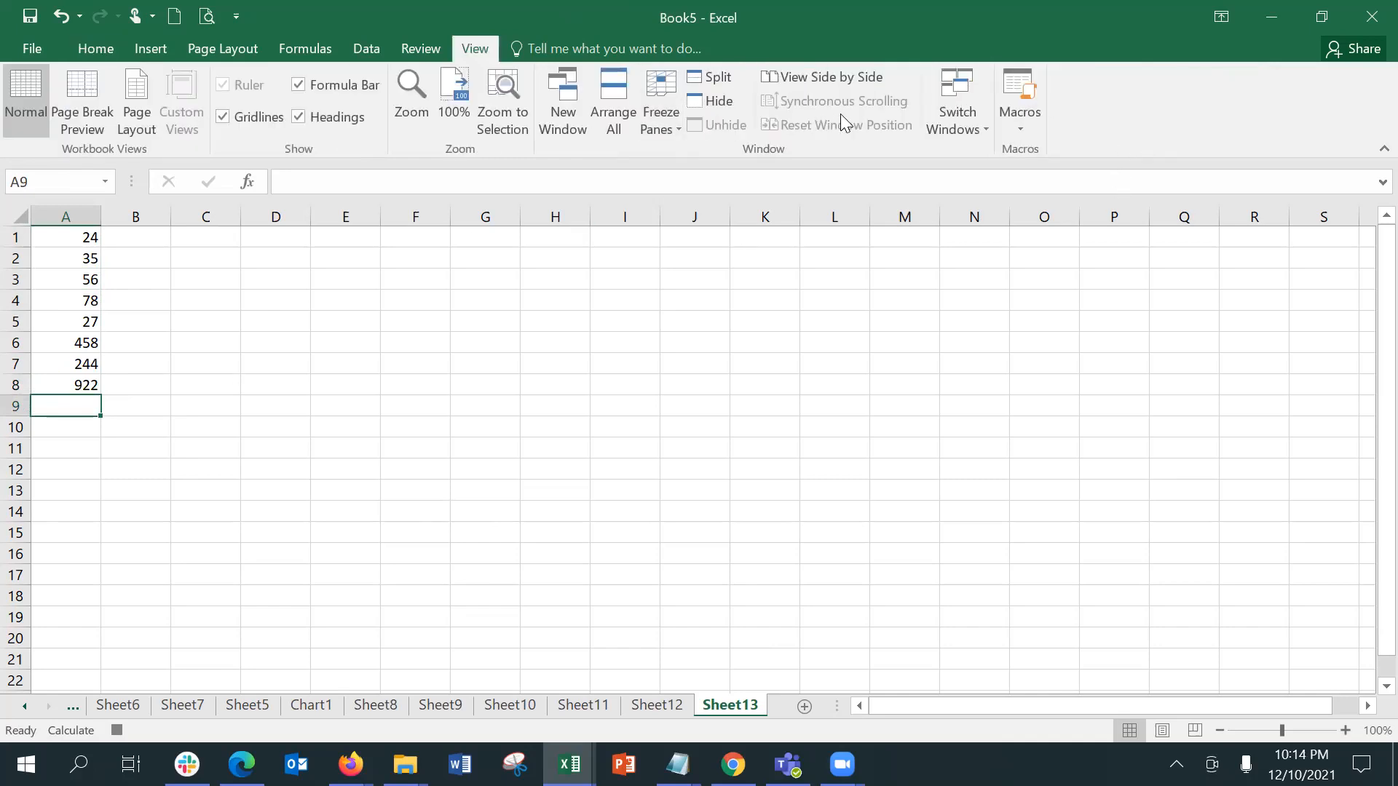
{"action": "left_click", "coordinate": [1017, 126]}
{"action": "left_click", "coordinate": [1054, 182]}
Step: Run Macro2 from cell E1 of Sheet13
{"action": "left_click", "coordinate": [368, 239]}
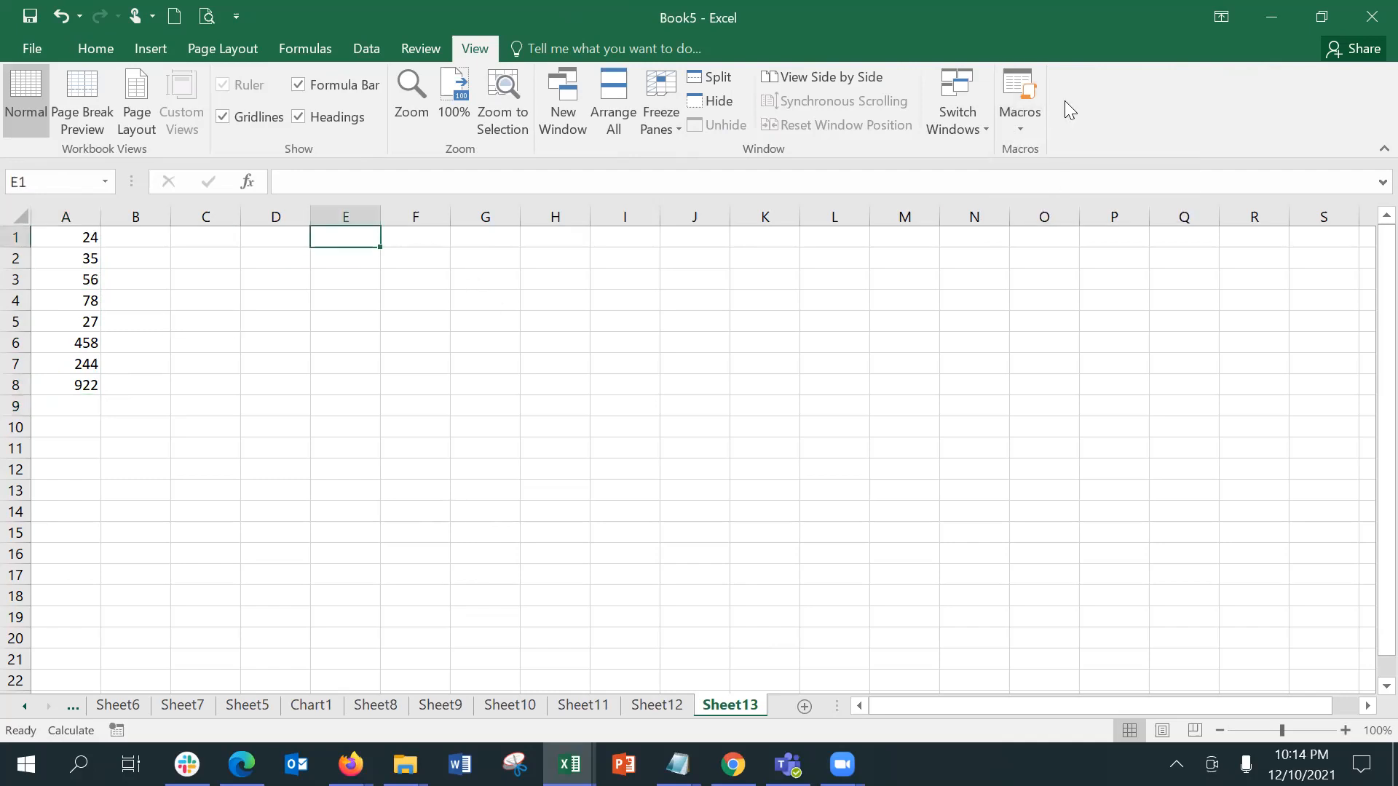
{"action": "left_click", "coordinate": [1035, 120]}
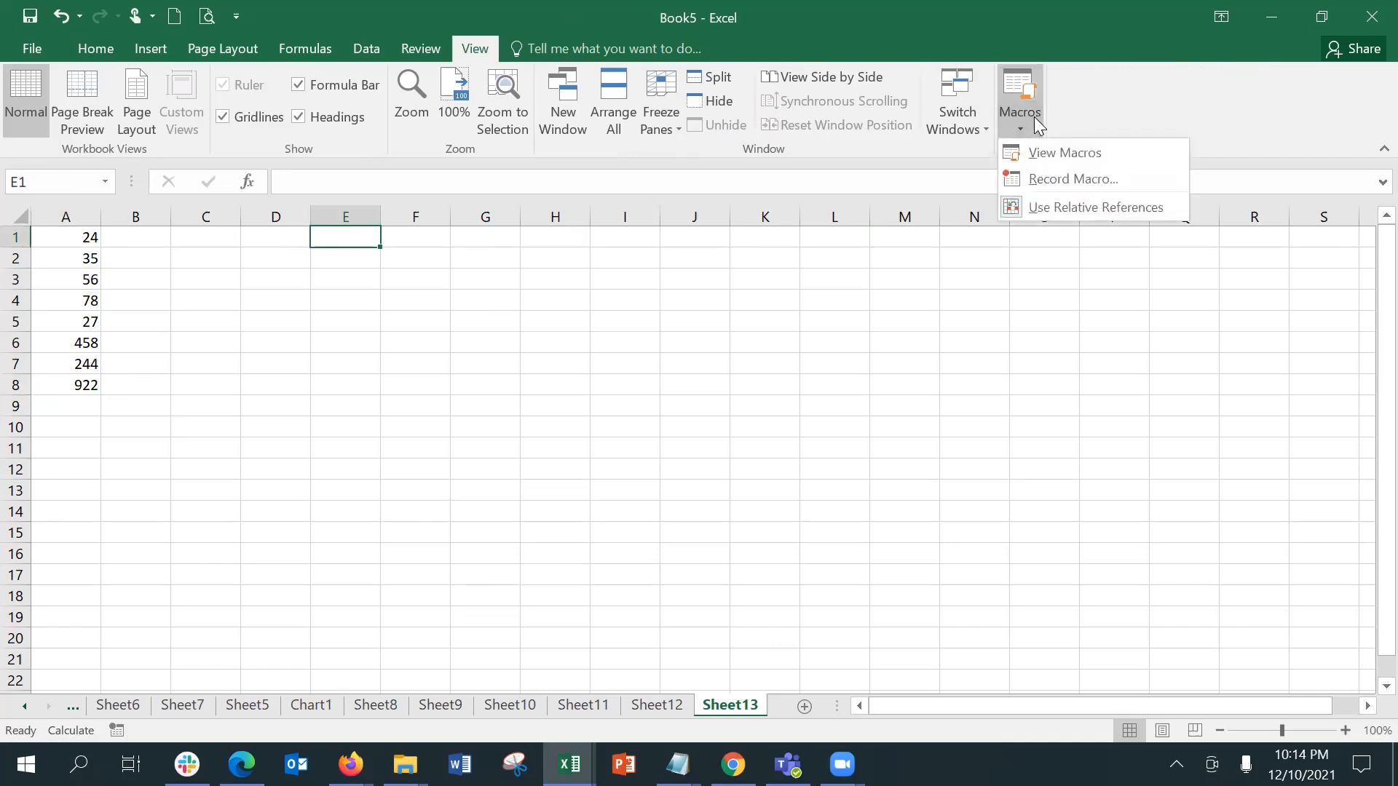
{"action": "left_click", "coordinate": [1045, 152]}
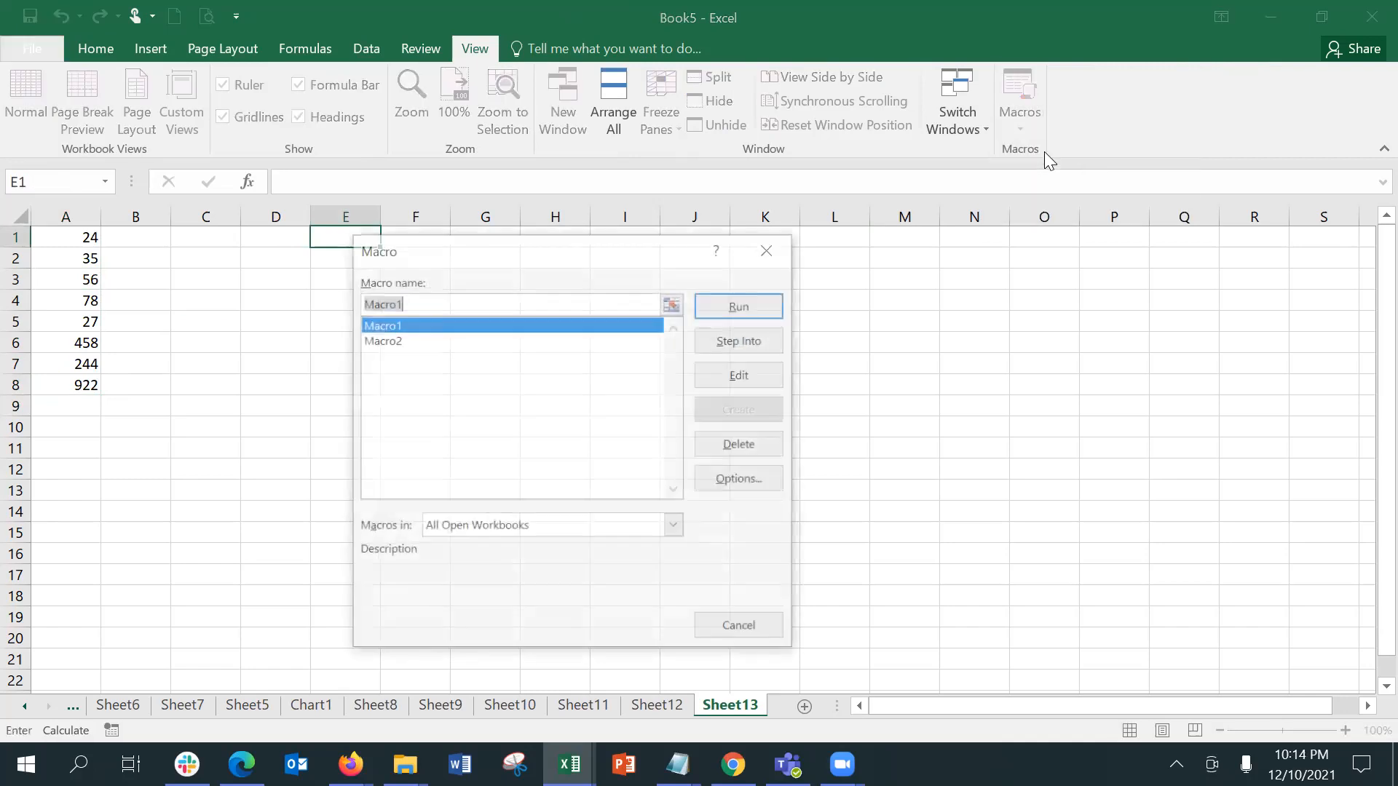
{"action": "left_click", "coordinate": [592, 341]}
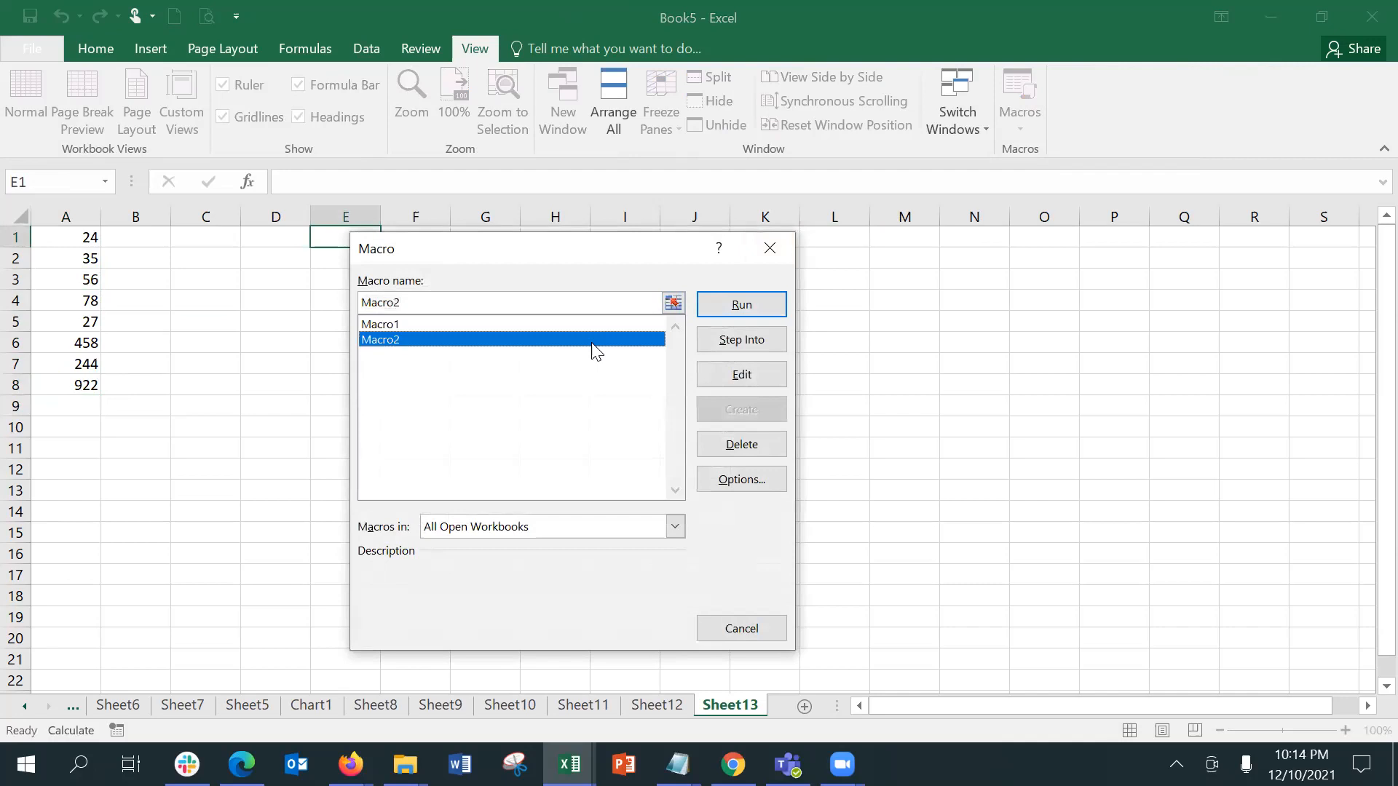
{"action": "left_click_drag", "start_coordinate": [570, 250], "coordinate": [798, 169]}
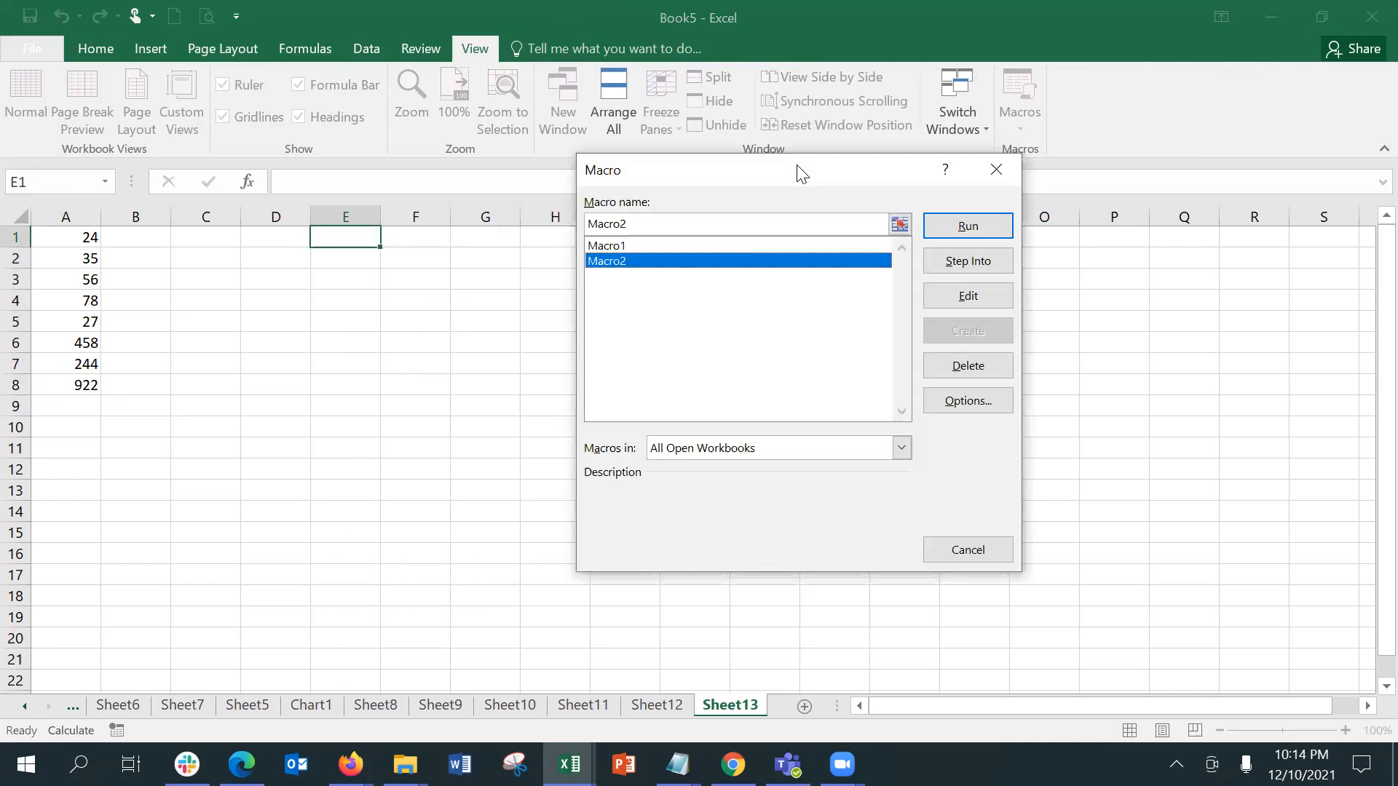
{"action": "left_click", "coordinate": [935, 221]}
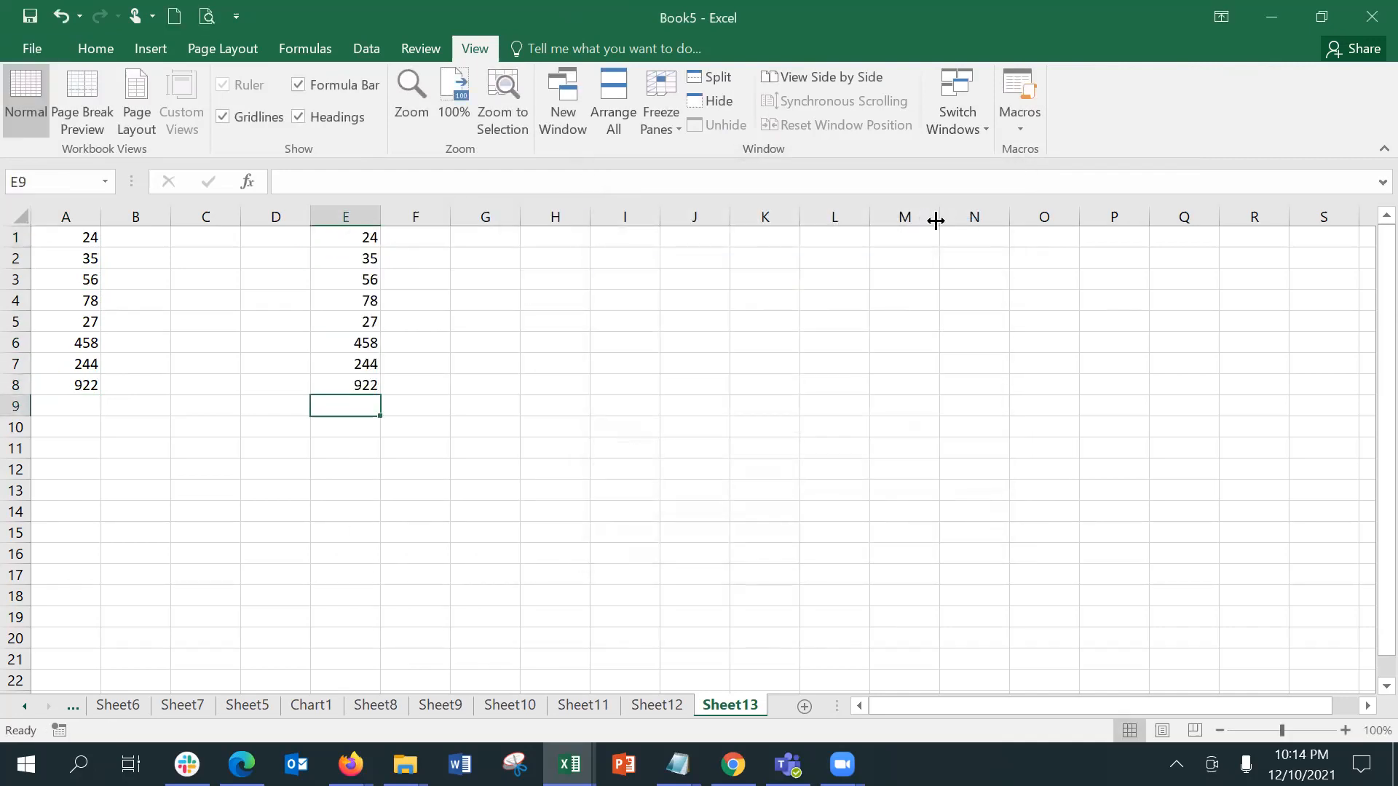
Step: Run Macro2 from cell I1 of Sheet13
{"action": "left_click", "coordinate": [620, 238]}
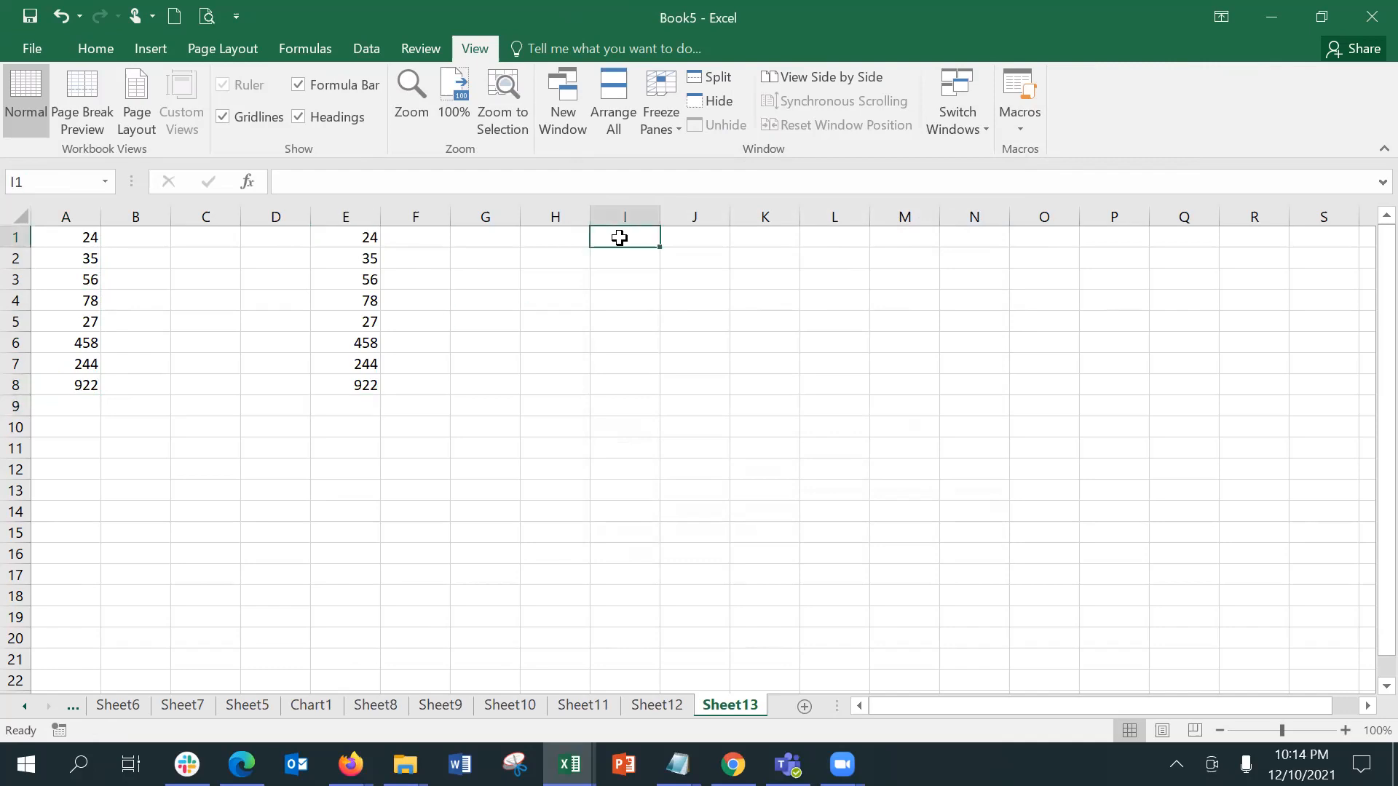
{"action": "left_click", "coordinate": [999, 118]}
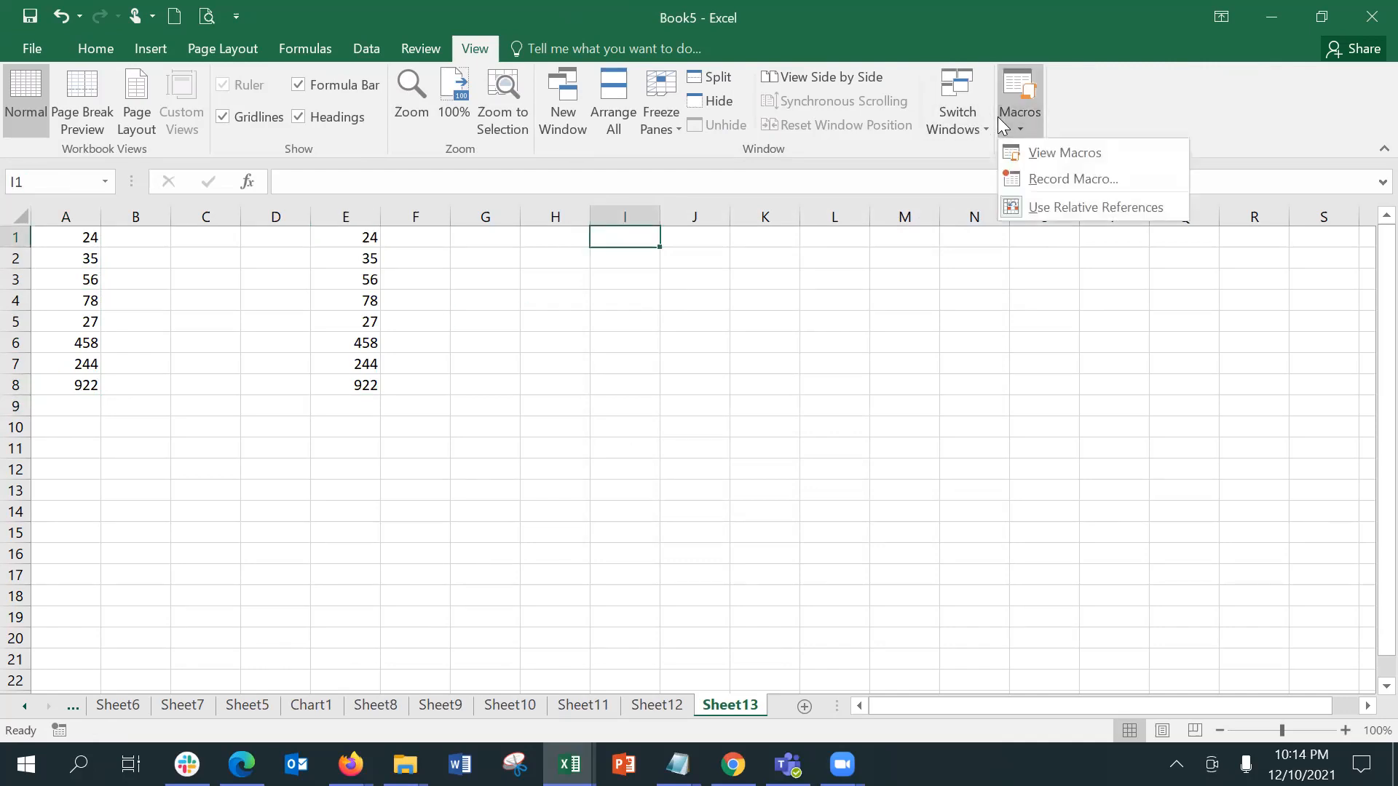
{"action": "left_click", "coordinate": [1056, 152]}
{"action": "left_click", "coordinate": [733, 262]}
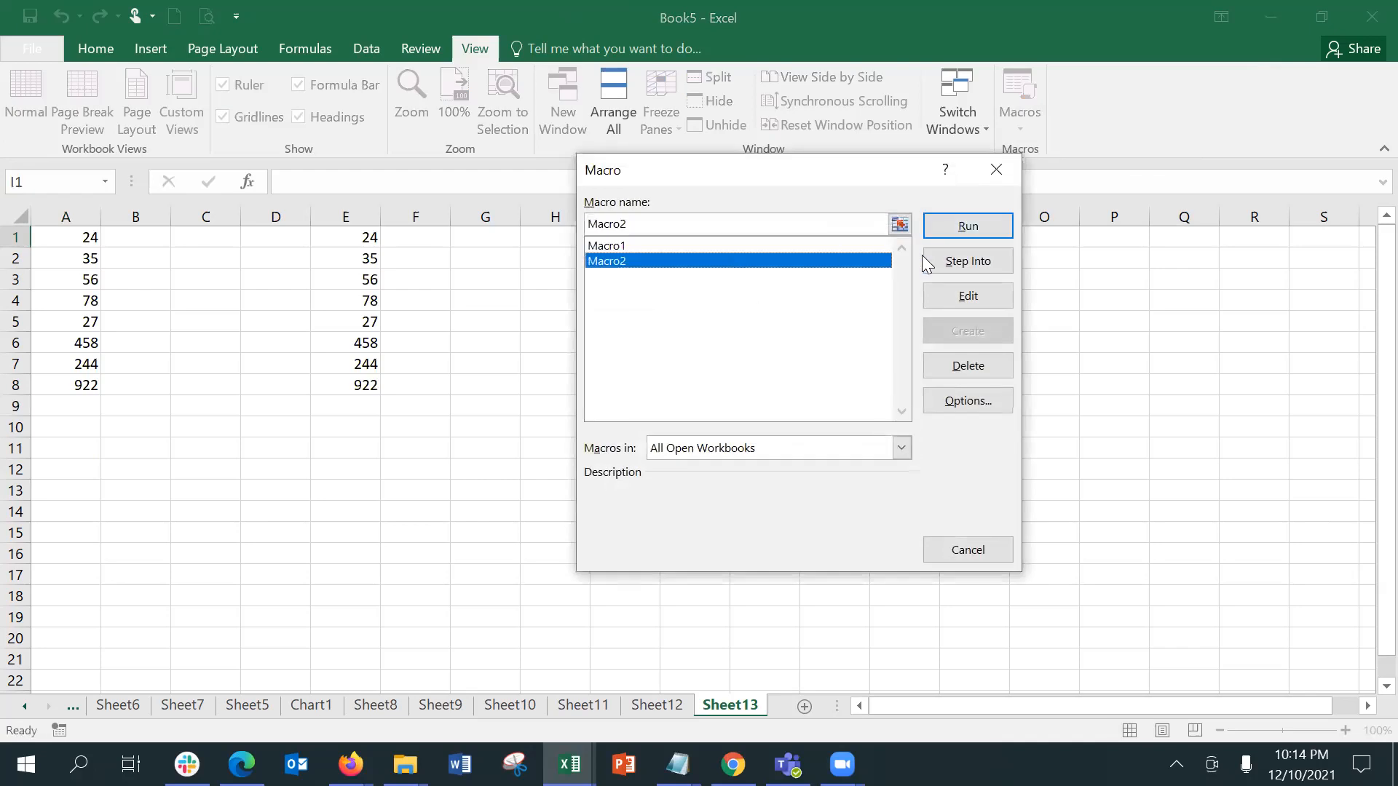
{"action": "left_click", "coordinate": [940, 231]}
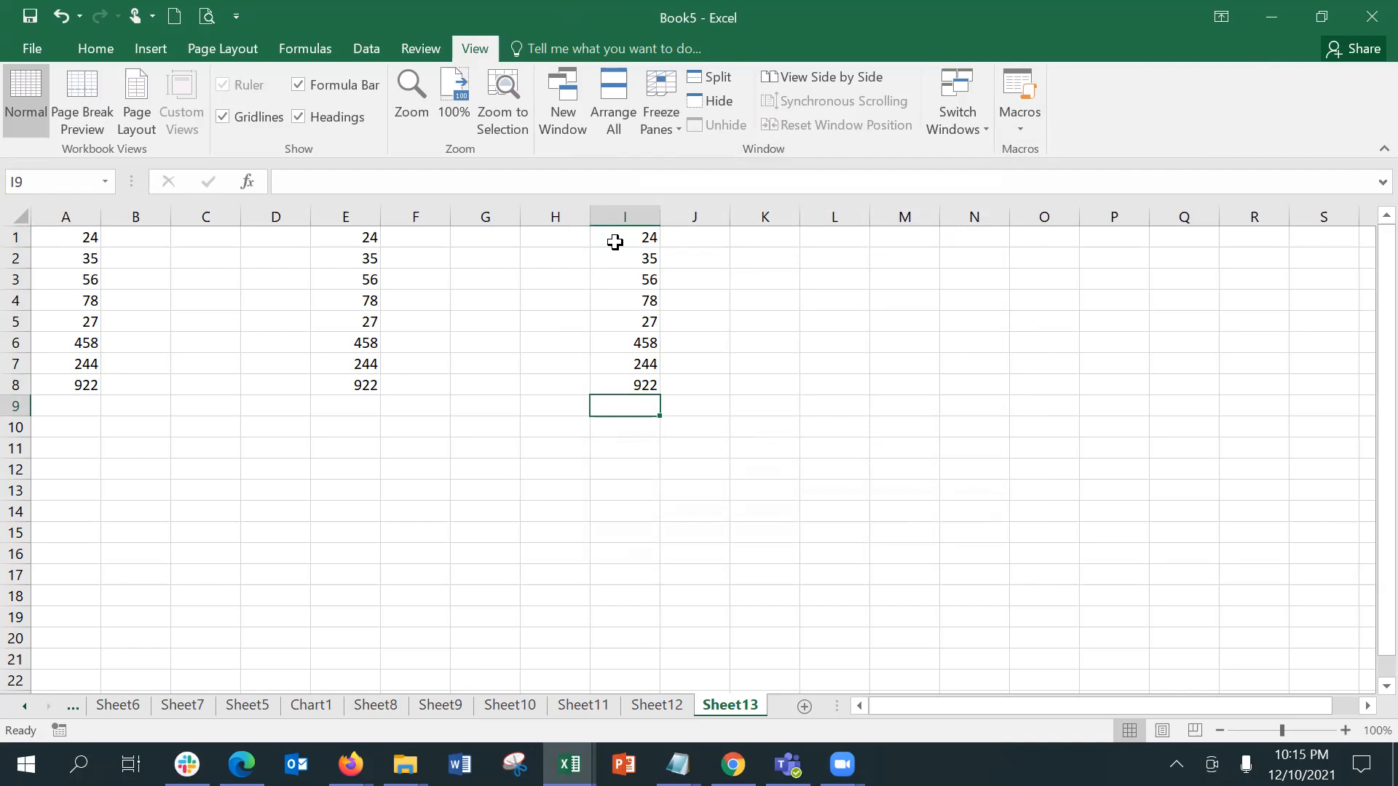
Step: Customize the ribbon in Excel Options to show the Developer tab
{"action": "left_click", "coordinate": [183, 406]}
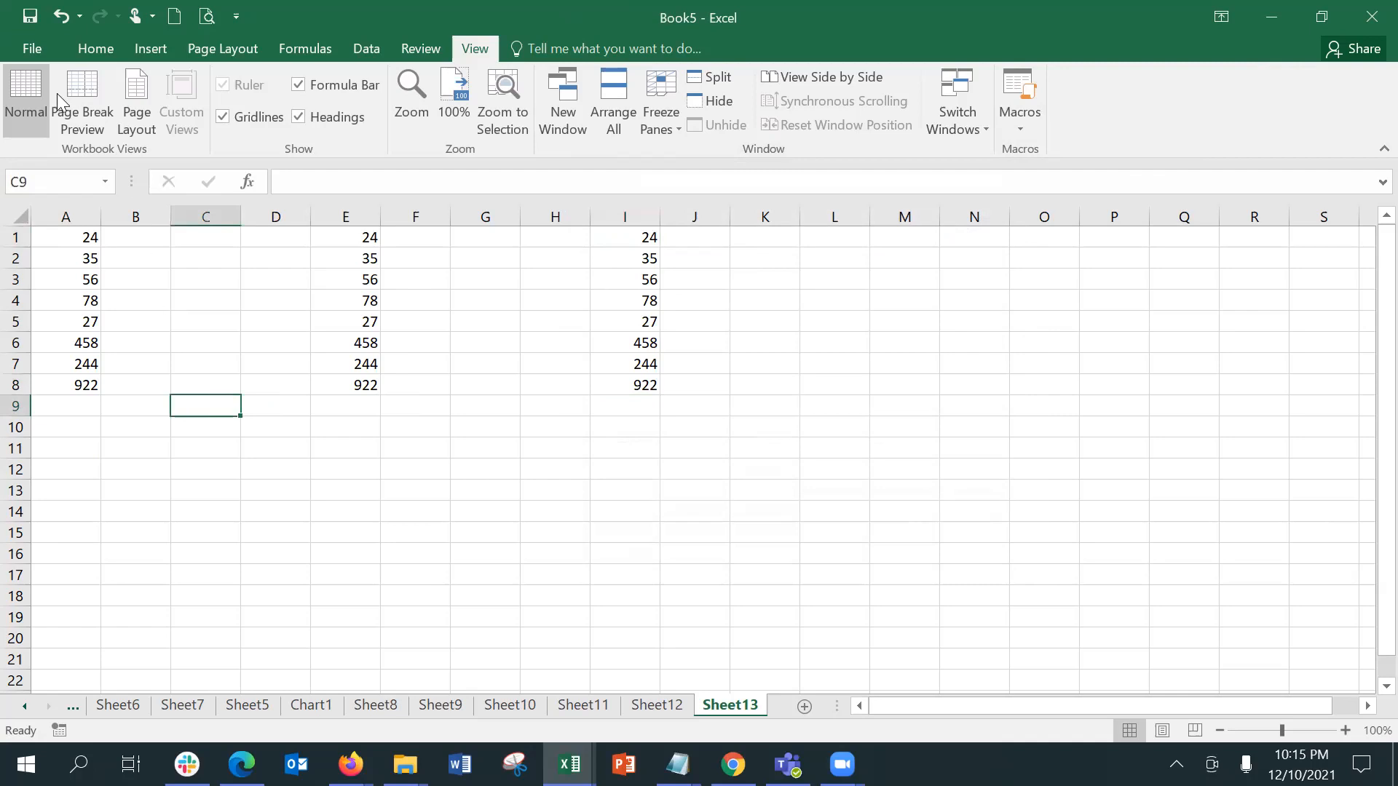
{"action": "left_click", "coordinate": [10, 51]}
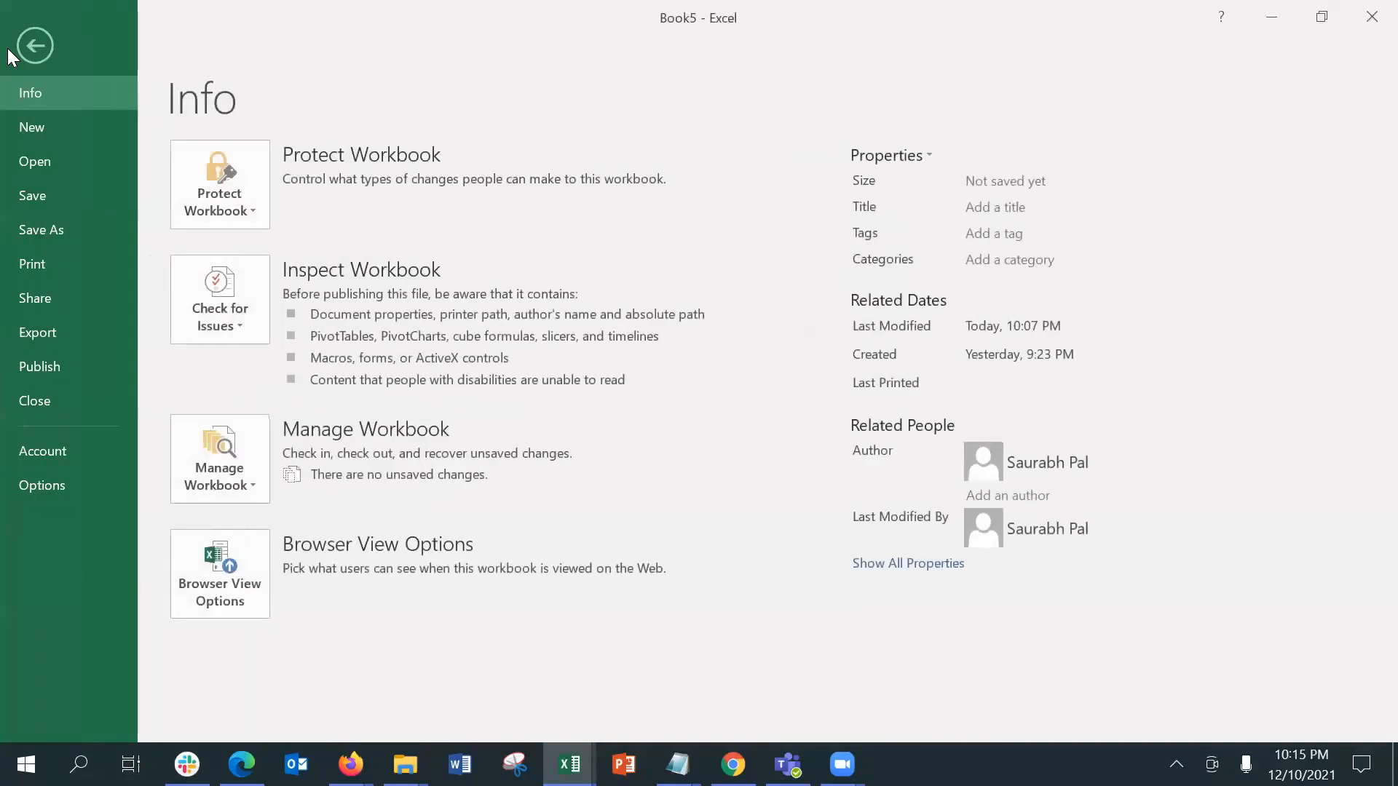
{"action": "left_click", "coordinate": [70, 496]}
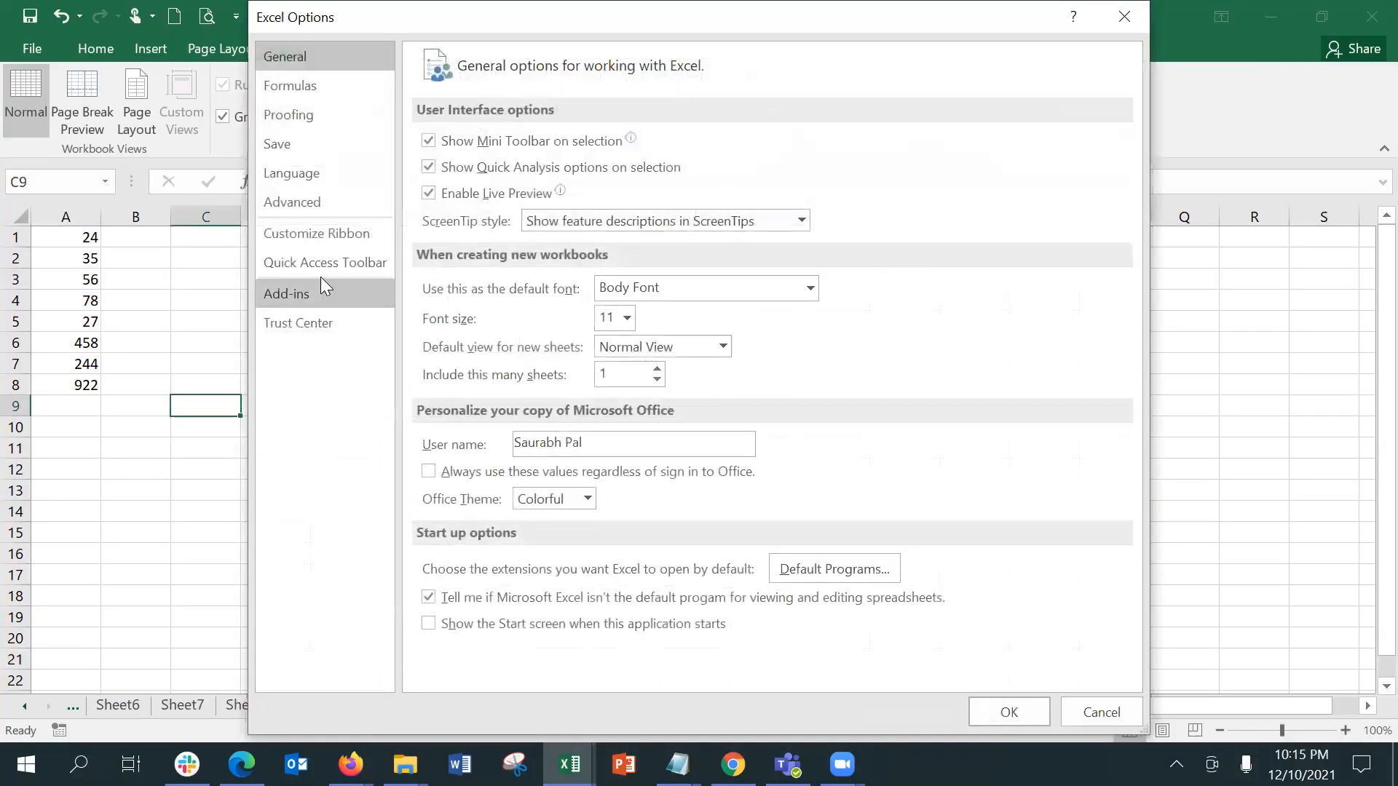
{"action": "left_click", "coordinate": [311, 236]}
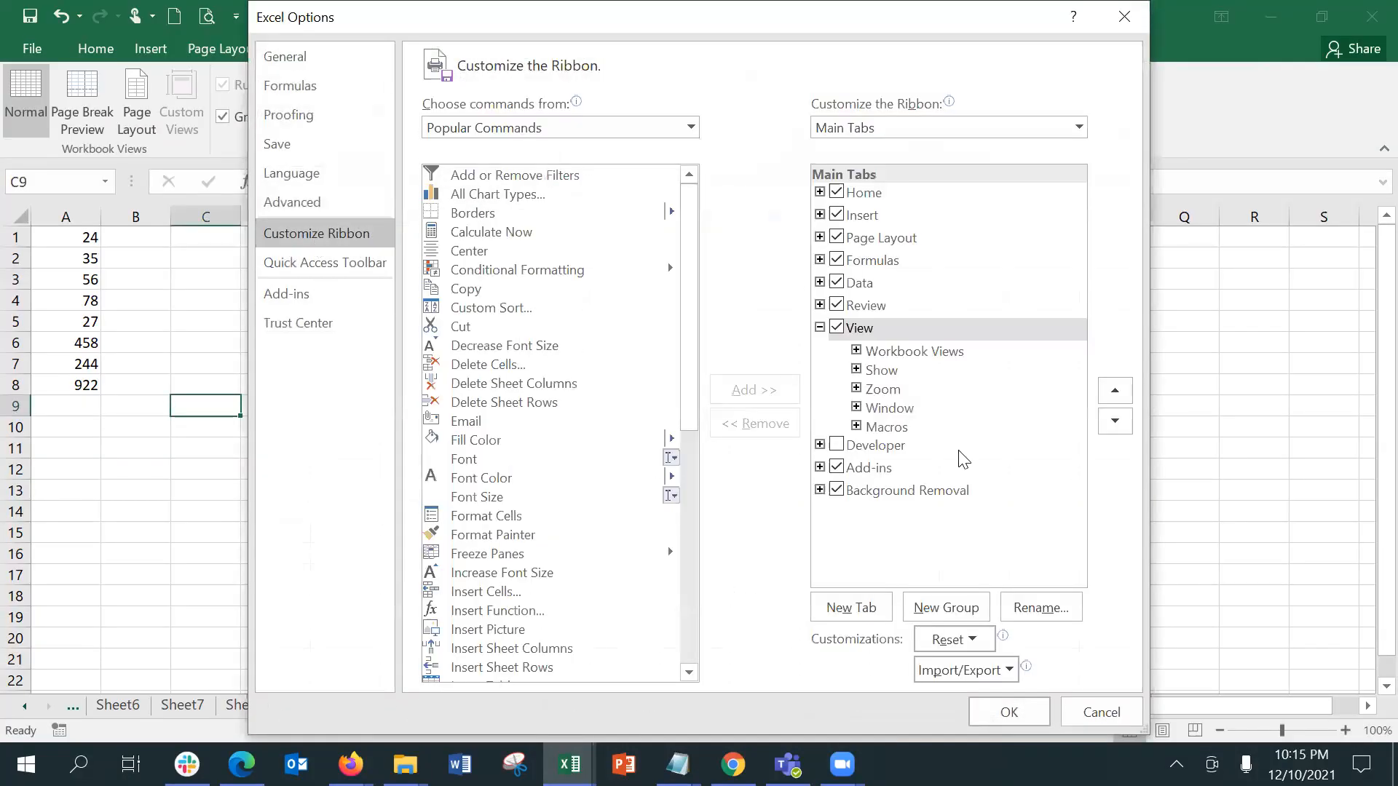
{"action": "left_click", "coordinate": [842, 444]}
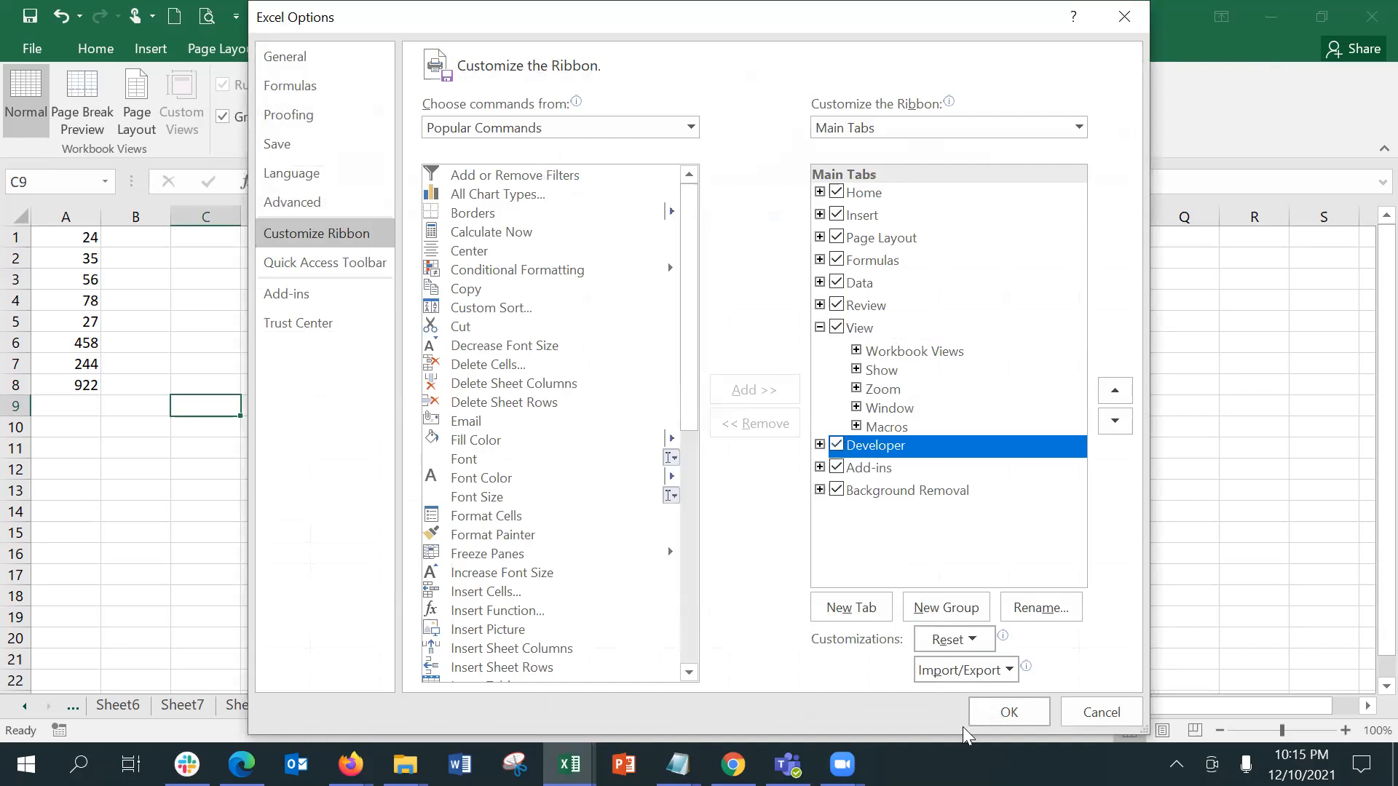
{"action": "left_click", "coordinate": [1009, 712]}
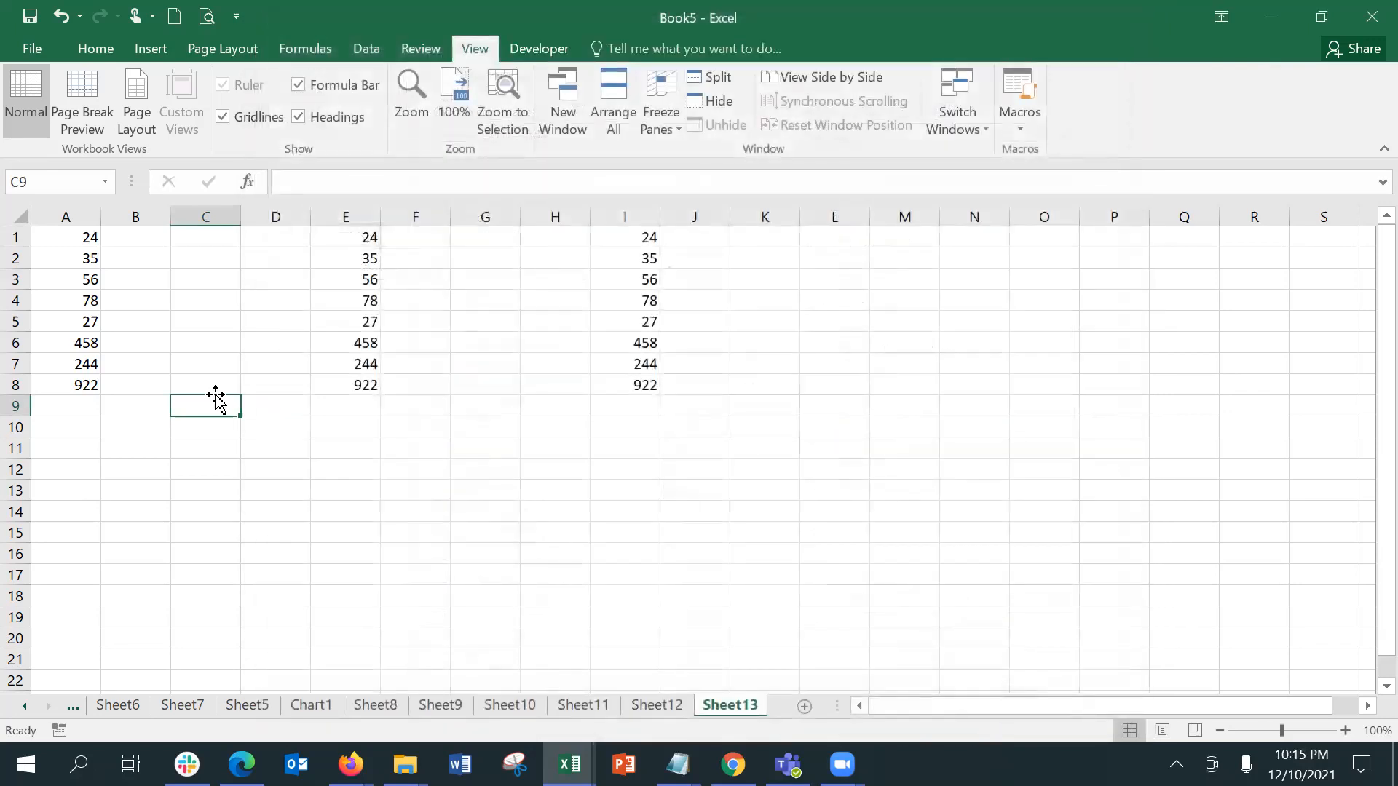
Step: Insert a form control button over cell C9 and assign Macro2 to it
{"action": "left_click", "coordinate": [522, 44]}
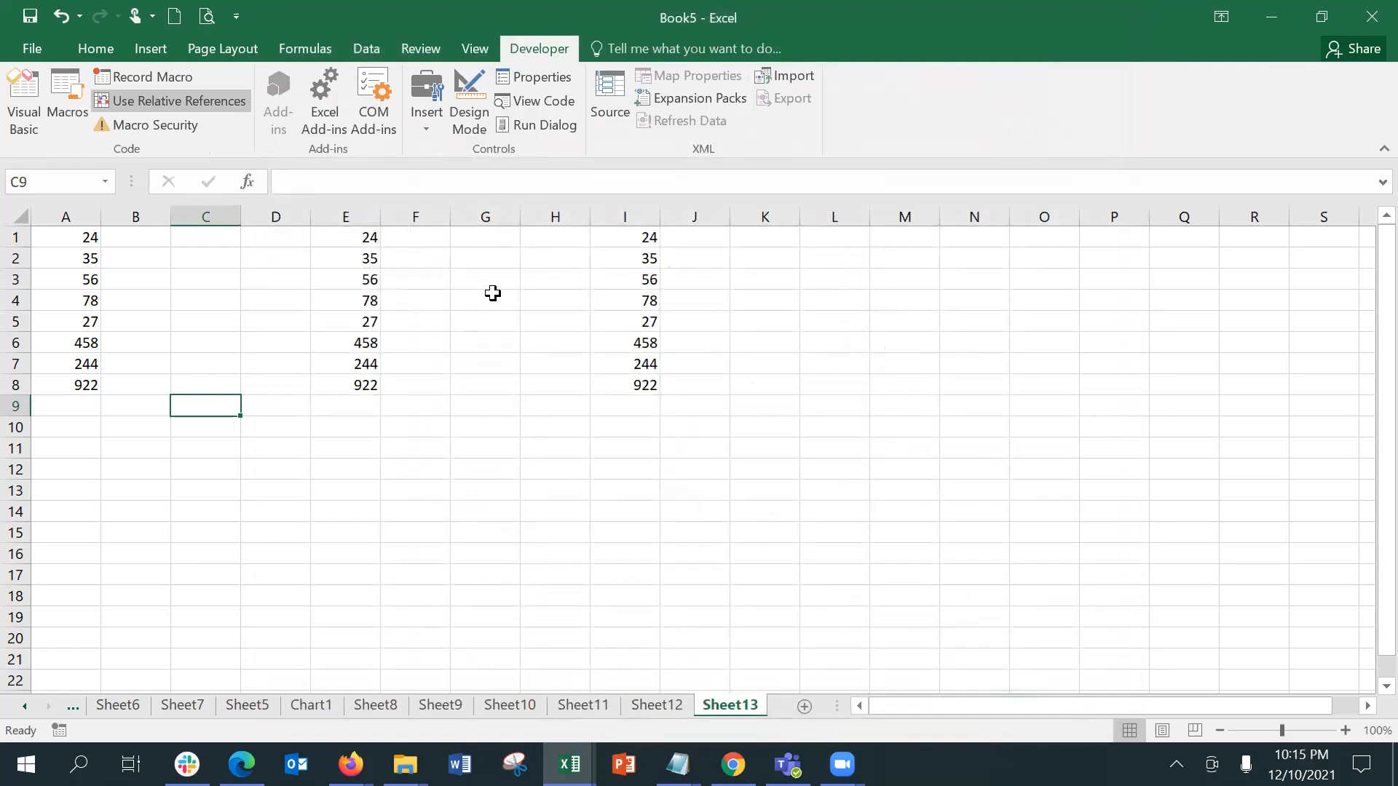
{"action": "left_click", "coordinate": [434, 131]}
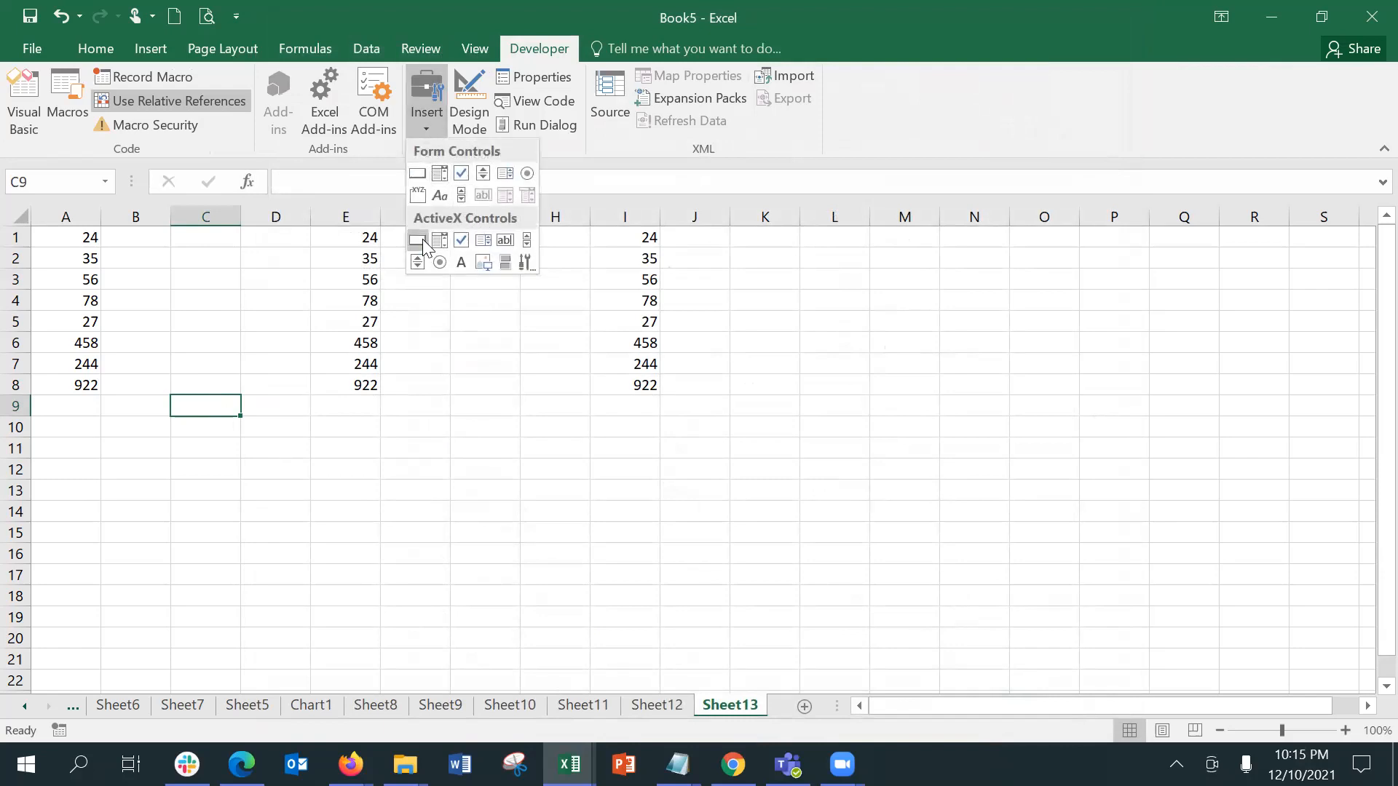
{"action": "left_click", "coordinate": [419, 180]}
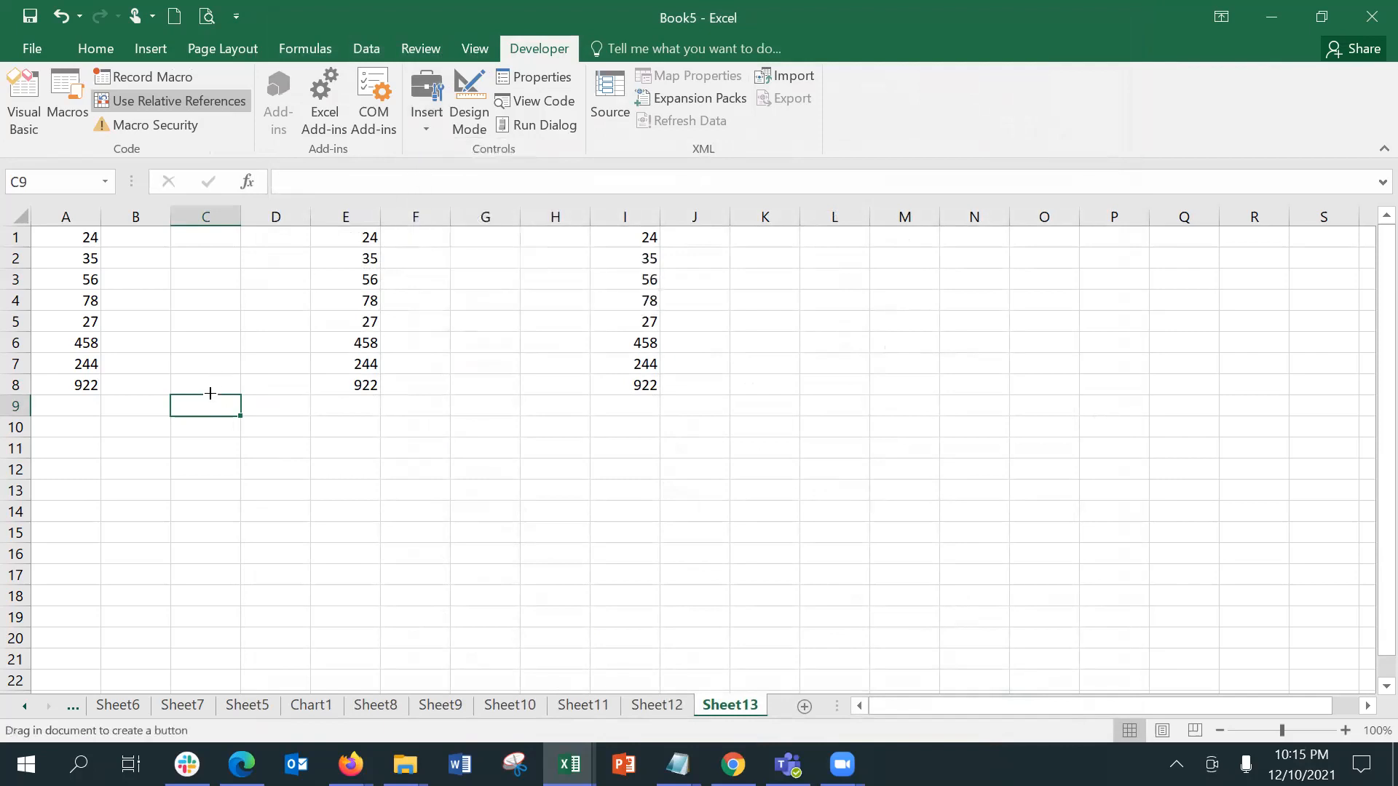
{"action": "left_click_drag", "start_coordinate": [174, 397], "coordinate": [241, 415]}
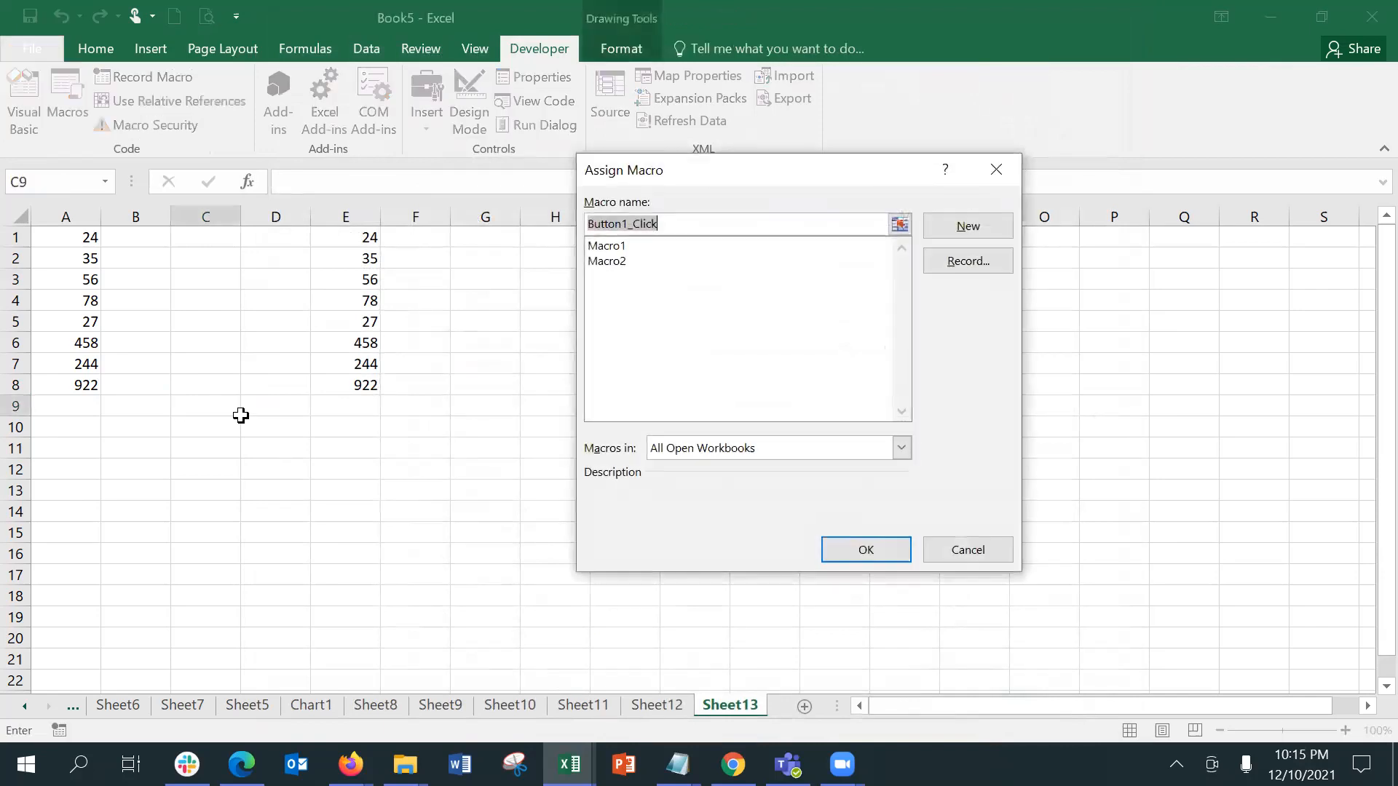
{"action": "left_click", "coordinate": [597, 265]}
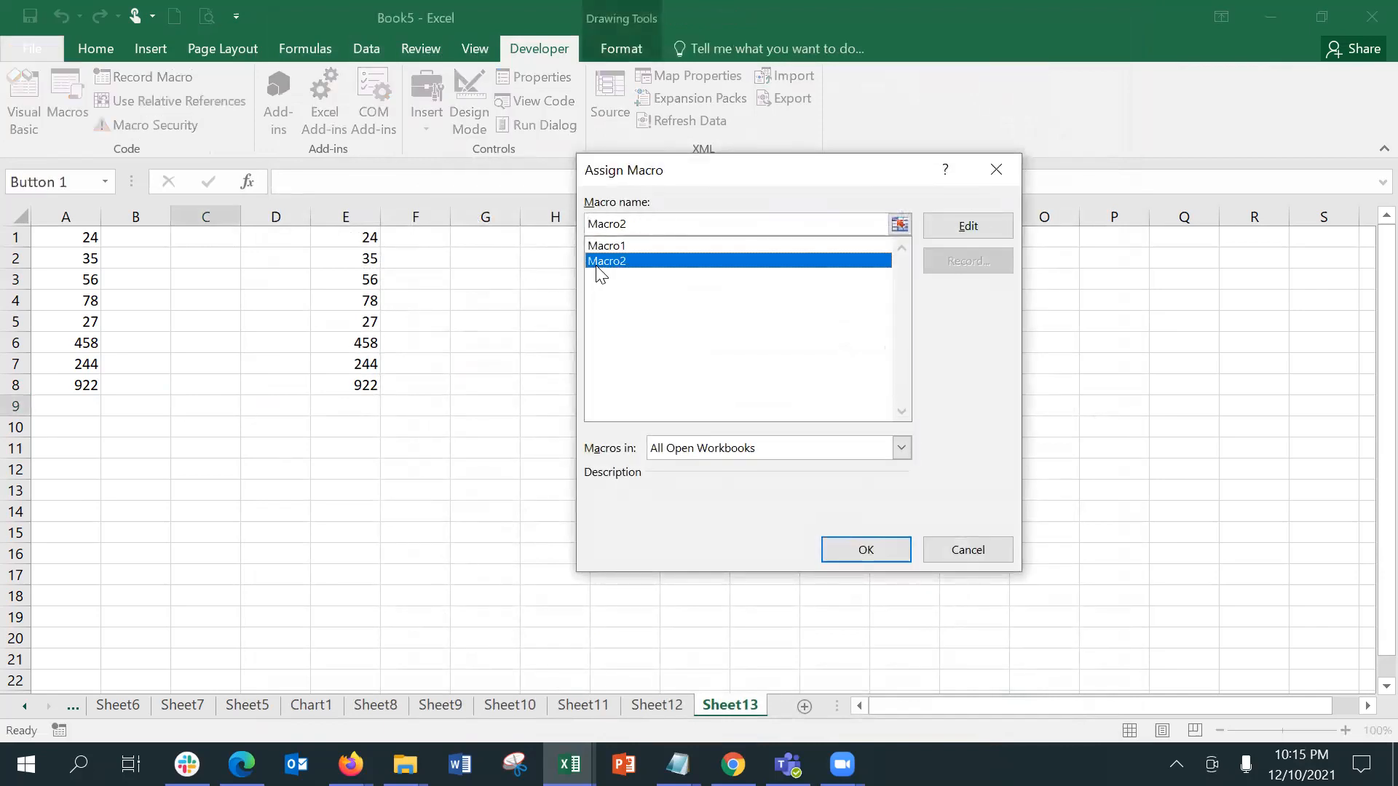
{"action": "left_click", "coordinate": [866, 549]}
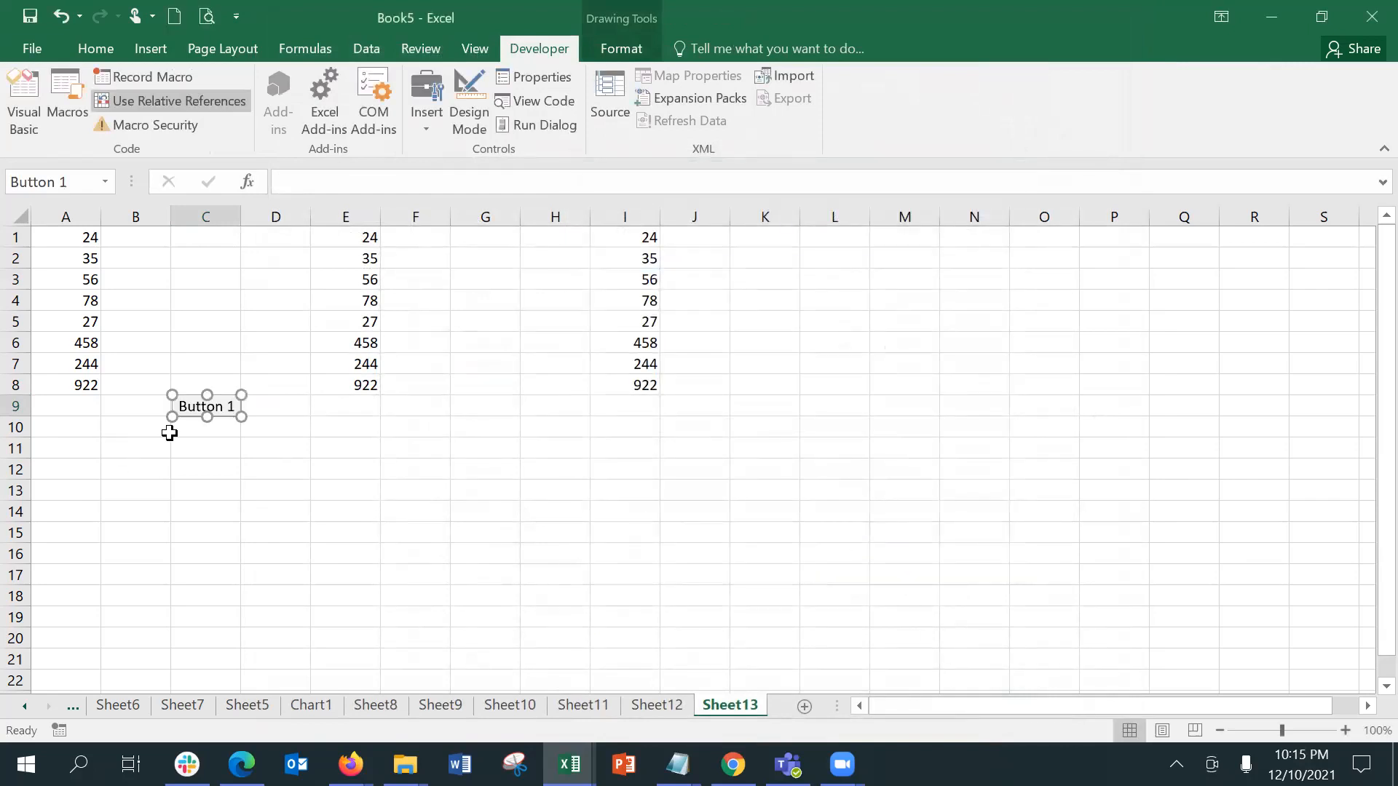
Step: Change the macro button's text to "Enter Values" and enlarge the button to cover about C9 to D11
{"action": "right_click", "coordinate": [211, 405]}
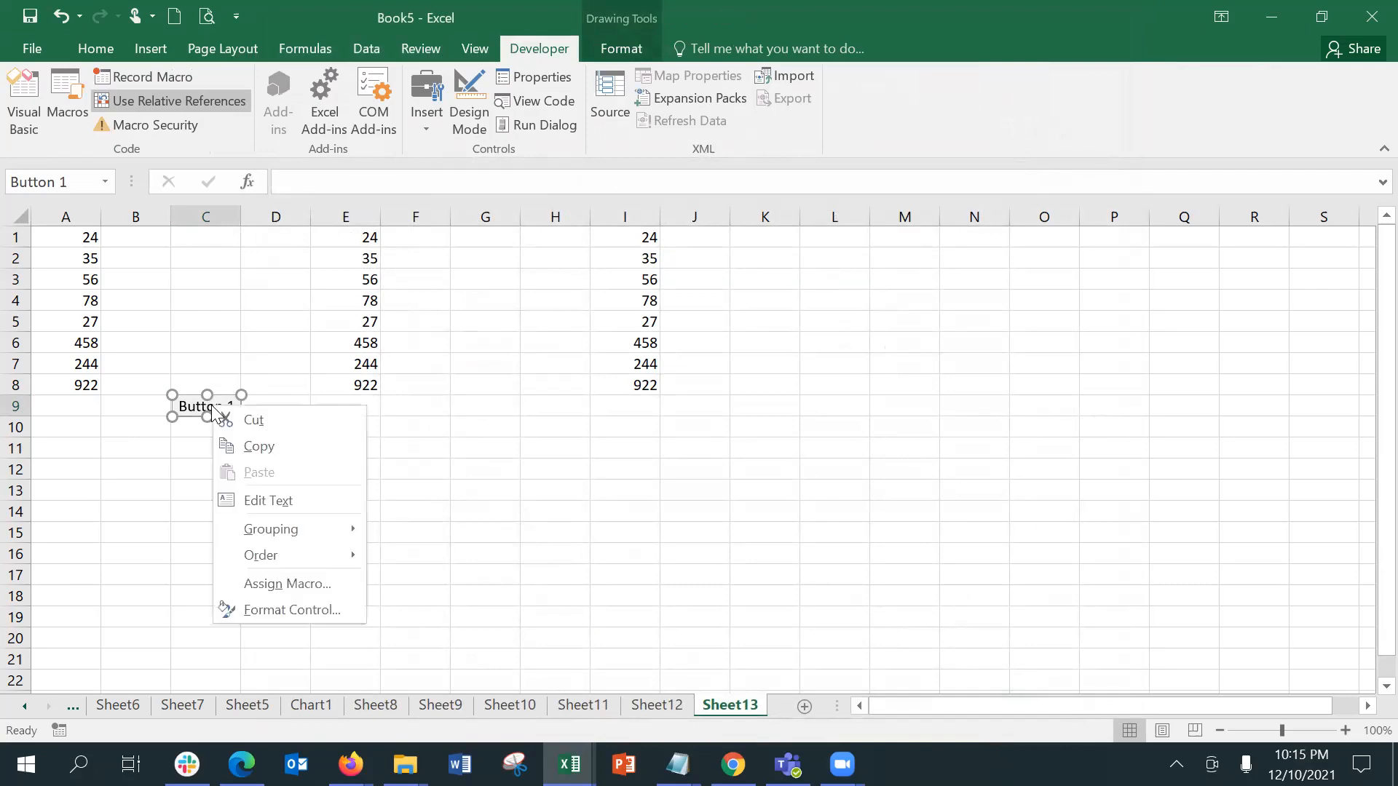
{"action": "left_click", "coordinate": [267, 500]}
{"action": "key", "text": "ctrl+a"}
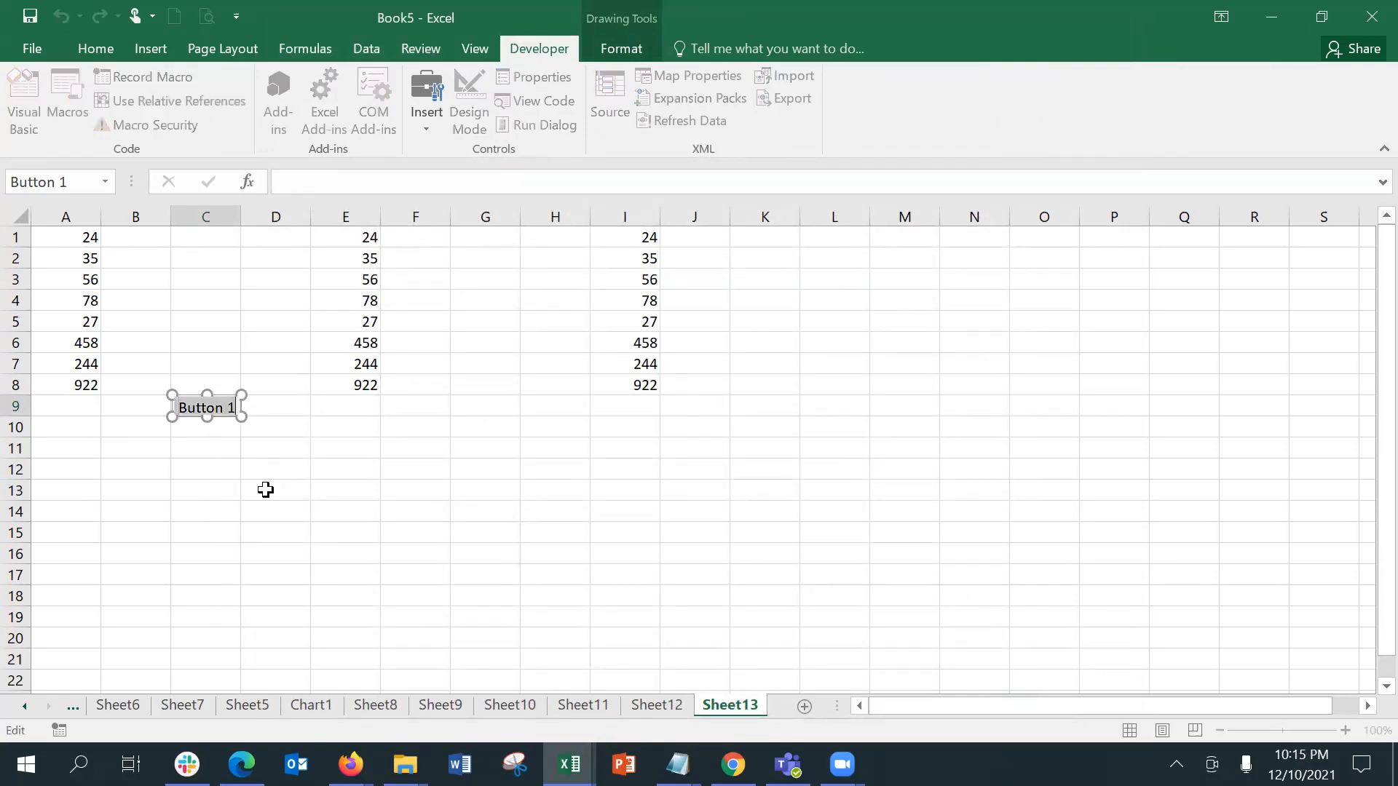
{"action": "key", "text": "BackSpace"}
{"action": "type", "text": "Ente"}
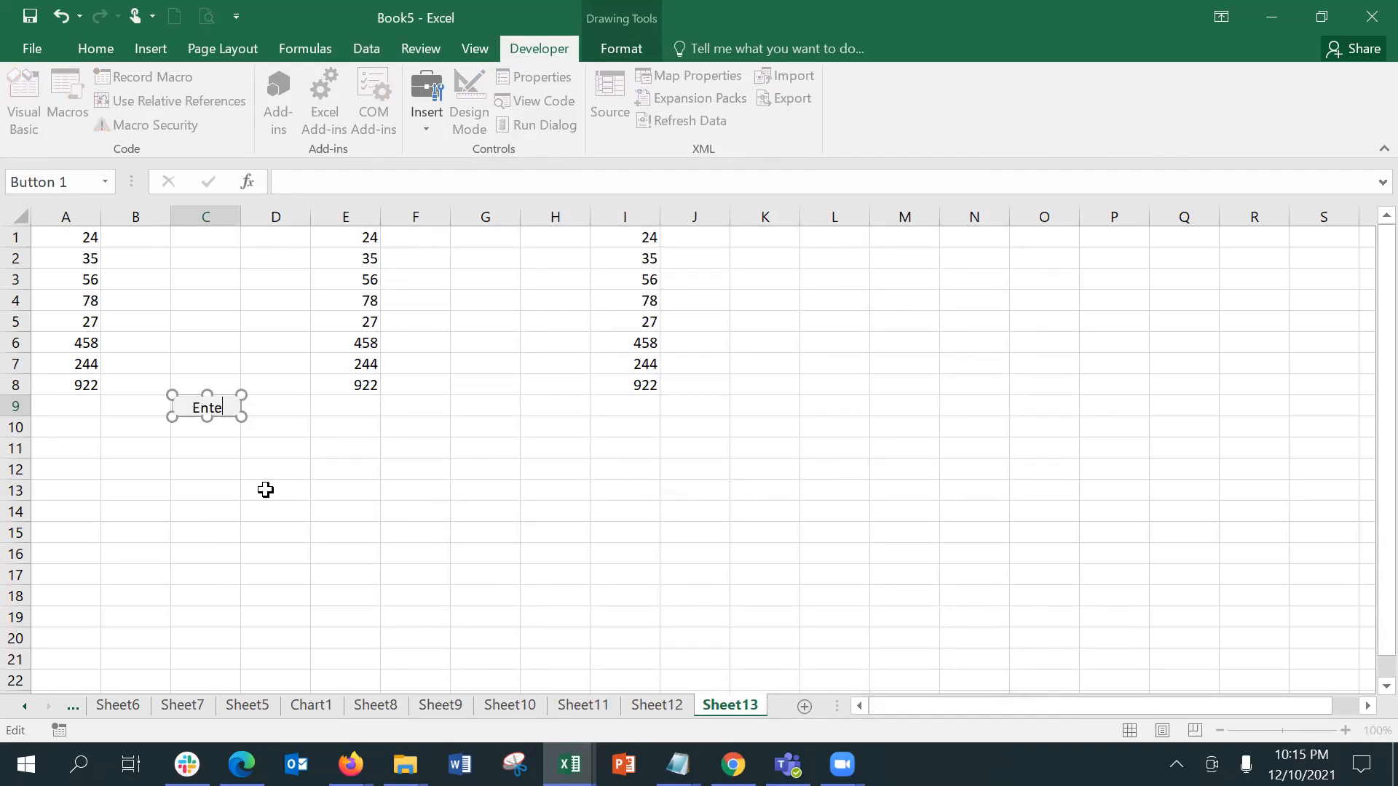
{"action": "type", "text": "r Value"}
{"action": "key", "text": "Return"}
{"action": "left_click_drag", "start_coordinate": [242, 416], "coordinate": [295, 448]}
{"action": "left_click", "coordinate": [424, 473]}
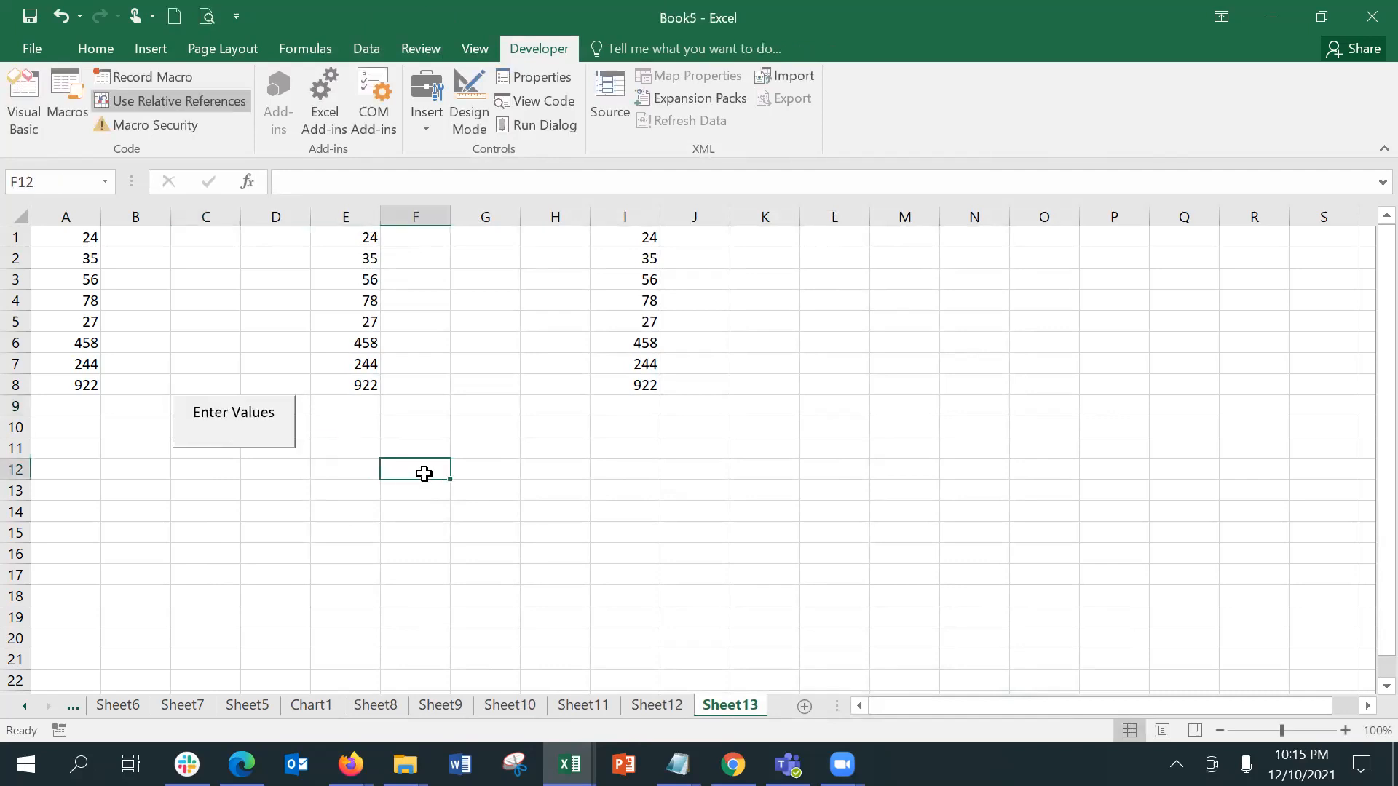
Step: Run the macro with the Enter Values button from cells L12, F12, P1 and I12 in turn
{"action": "left_click", "coordinate": [809, 466]}
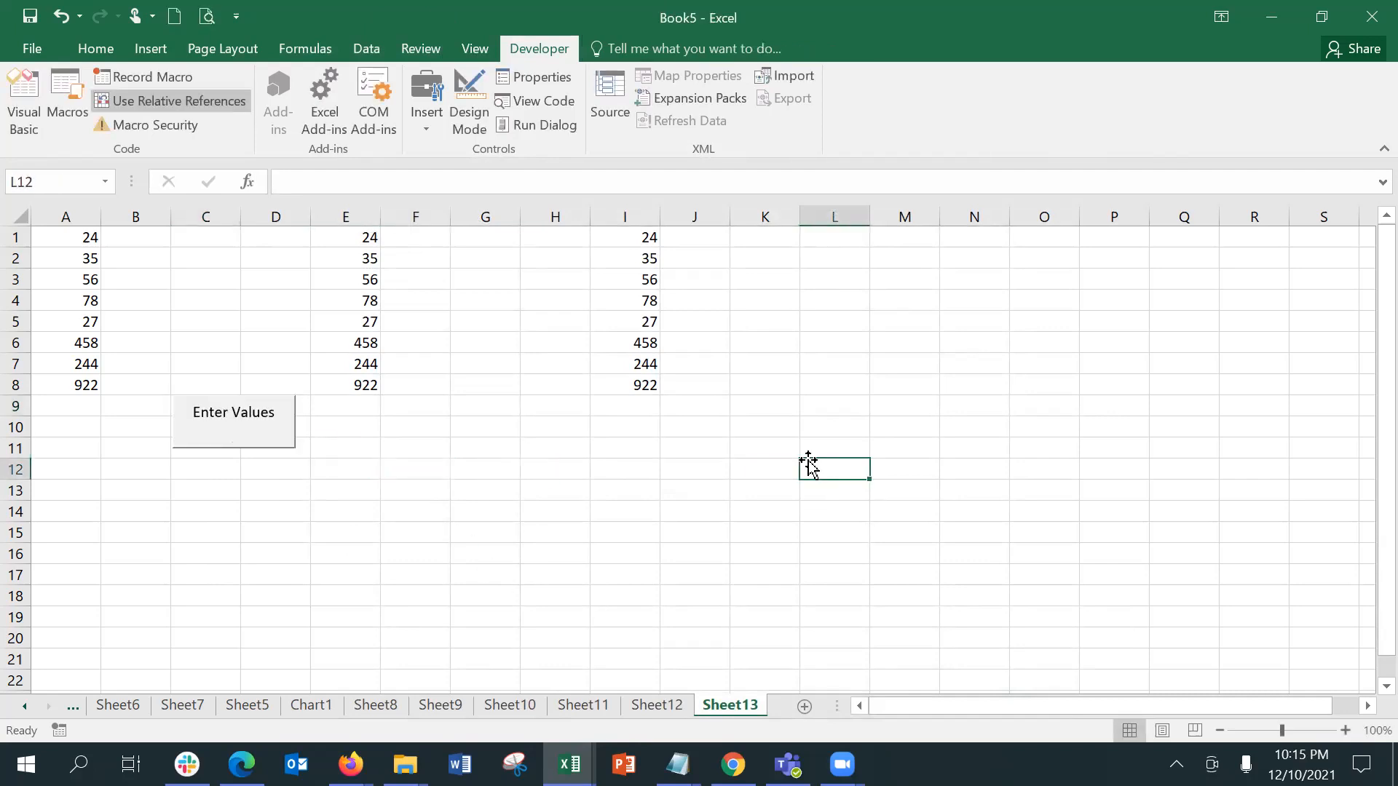
{"action": "left_click", "coordinate": [230, 444]}
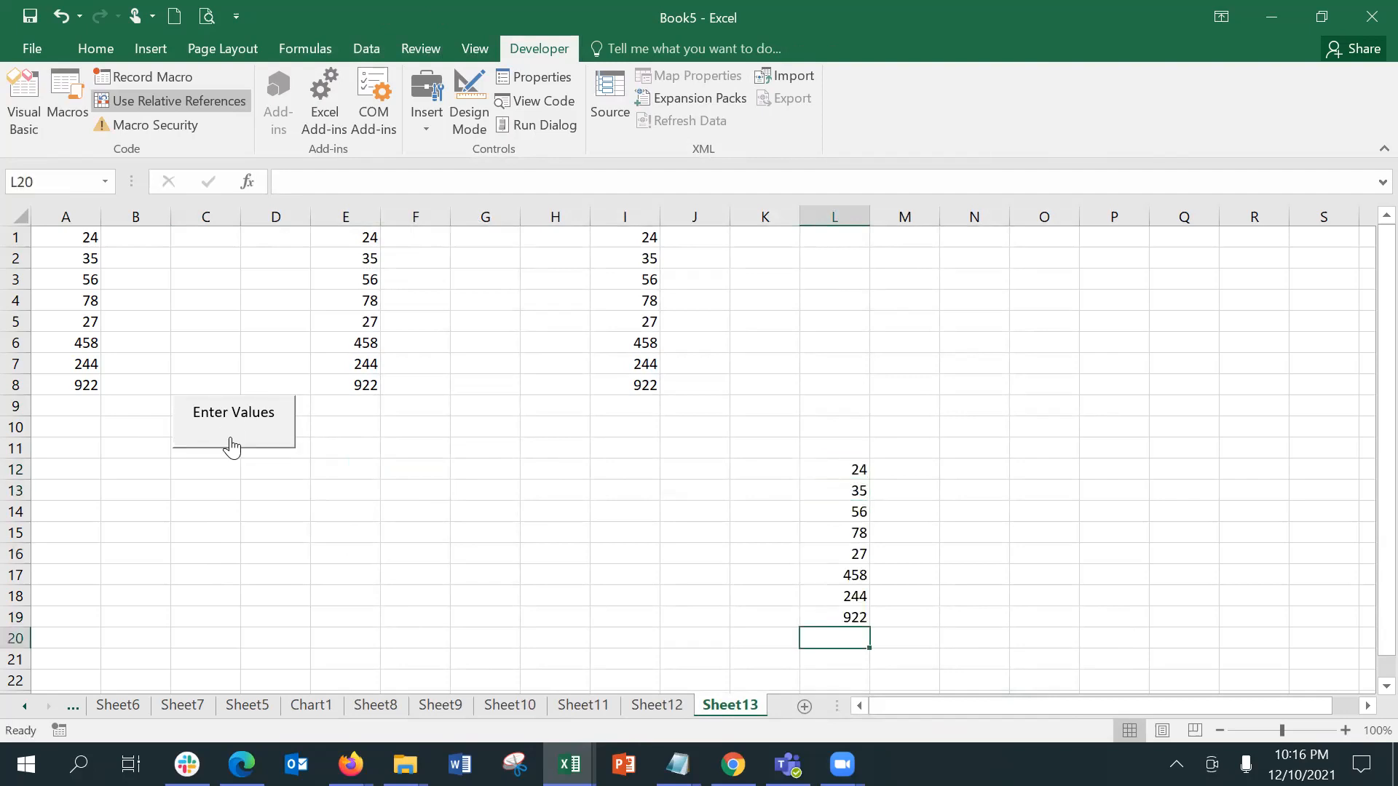
{"action": "left_click", "coordinate": [387, 466]}
{"action": "left_click", "coordinate": [227, 413]}
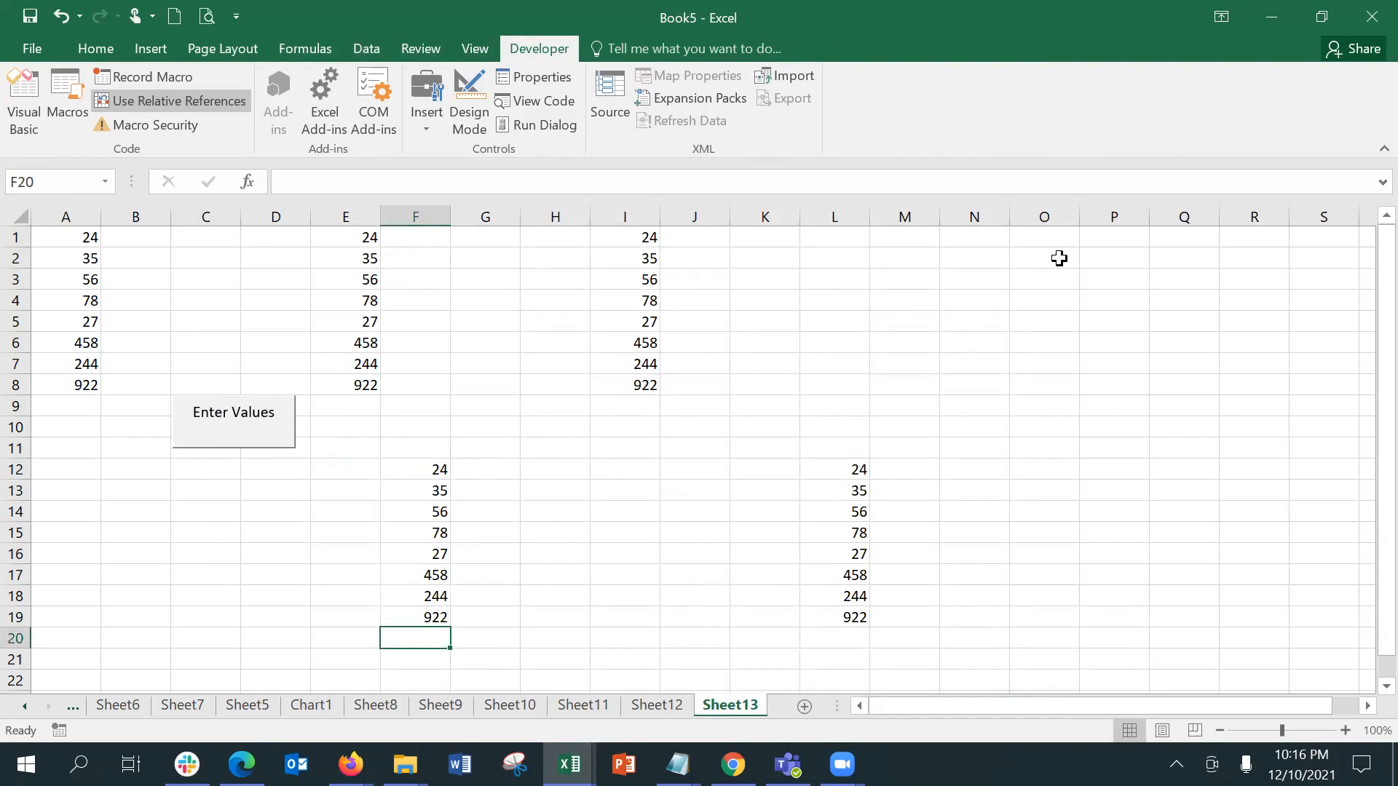
{"action": "left_click", "coordinate": [1081, 241]}
{"action": "left_click", "coordinate": [274, 437]}
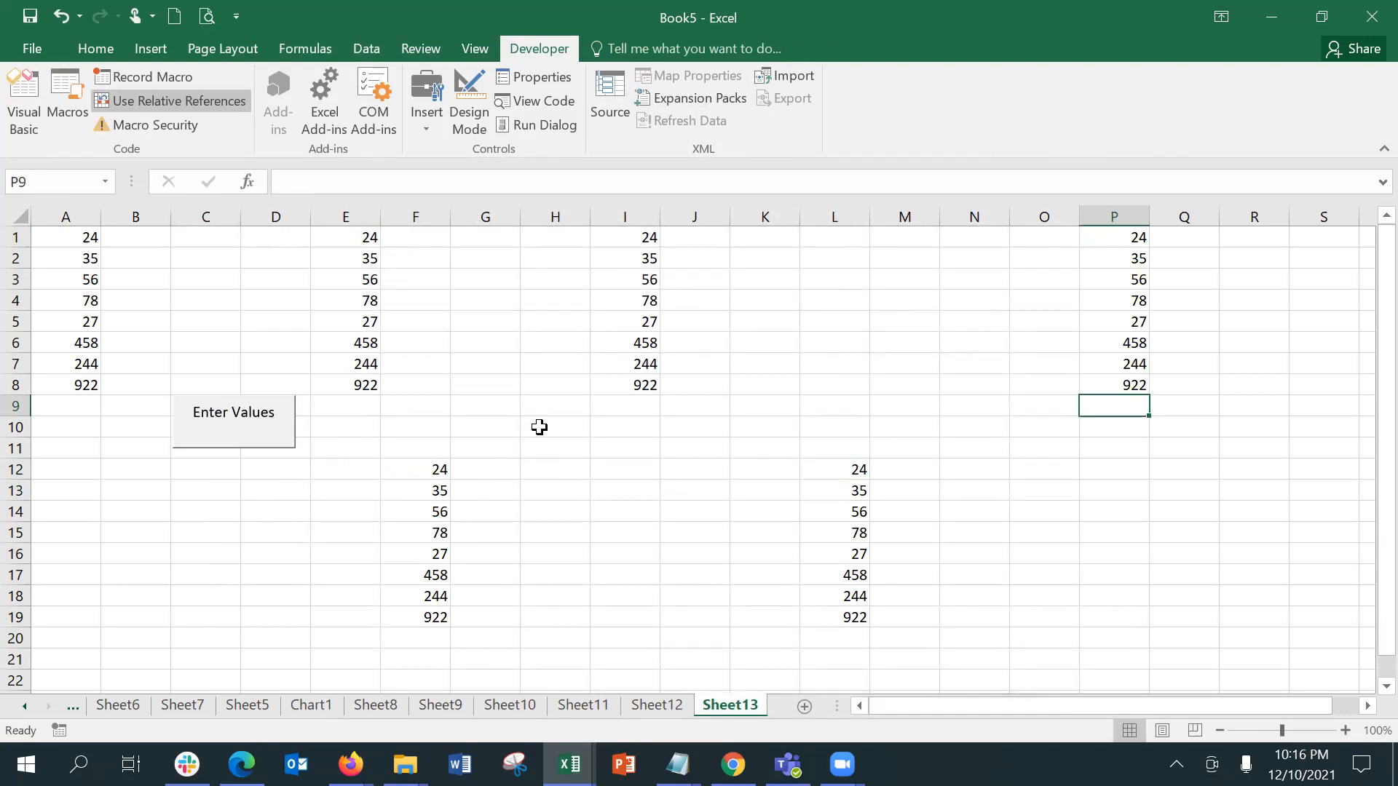
{"action": "left_click", "coordinate": [635, 477]}
{"action": "left_click", "coordinate": [266, 441]}
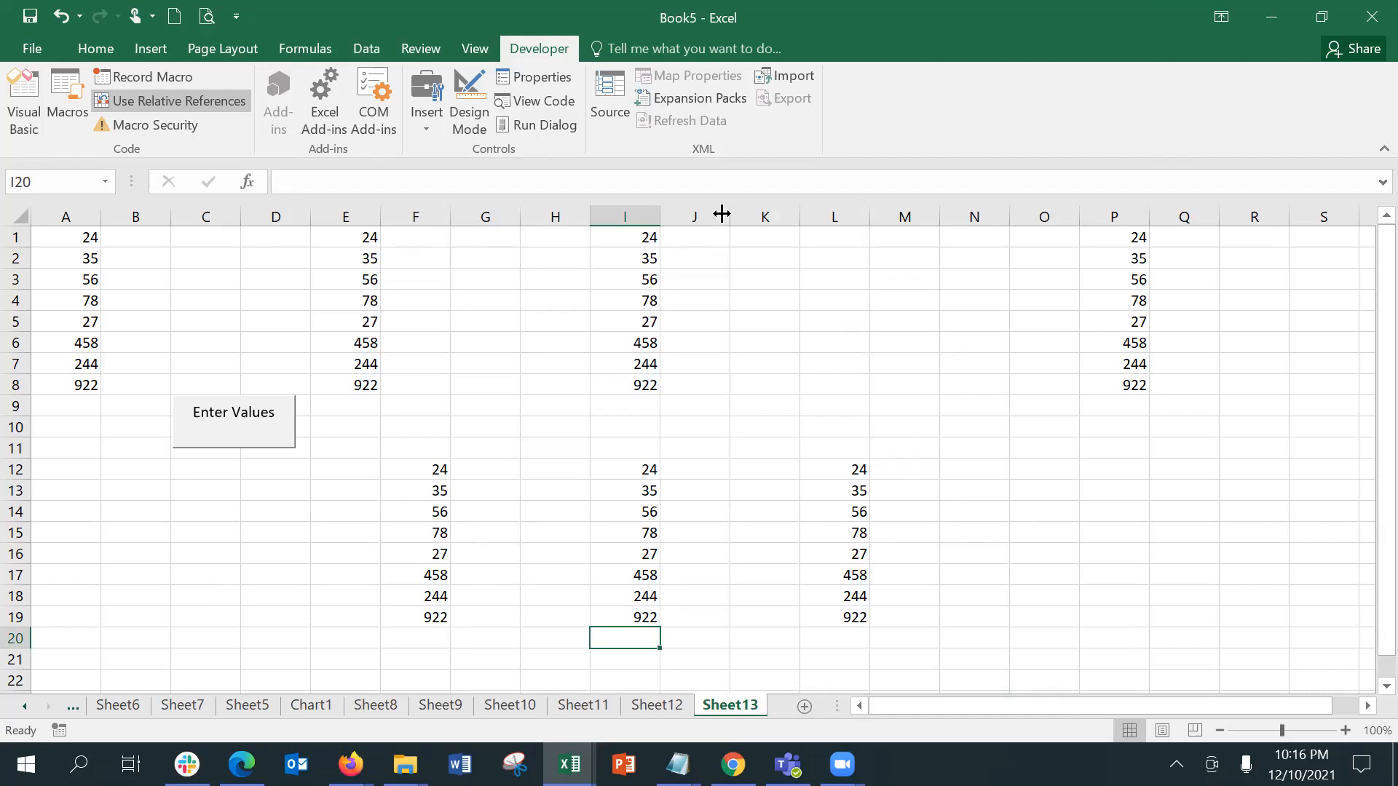
Step: Open Macro2's code for editing in the Visual Basic editor and maximize its code window
{"action": "left_click", "coordinate": [486, 41]}
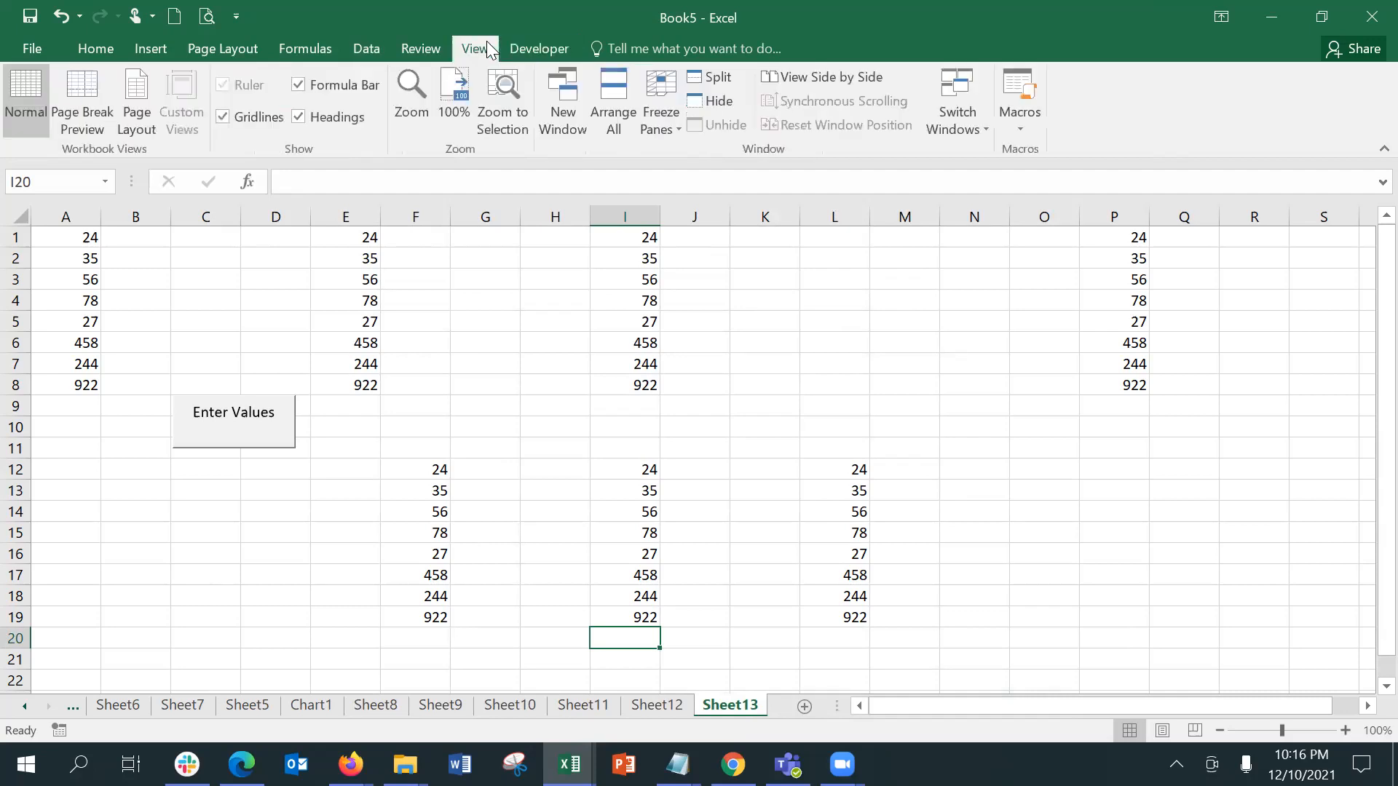
{"action": "left_click", "coordinate": [987, 135]}
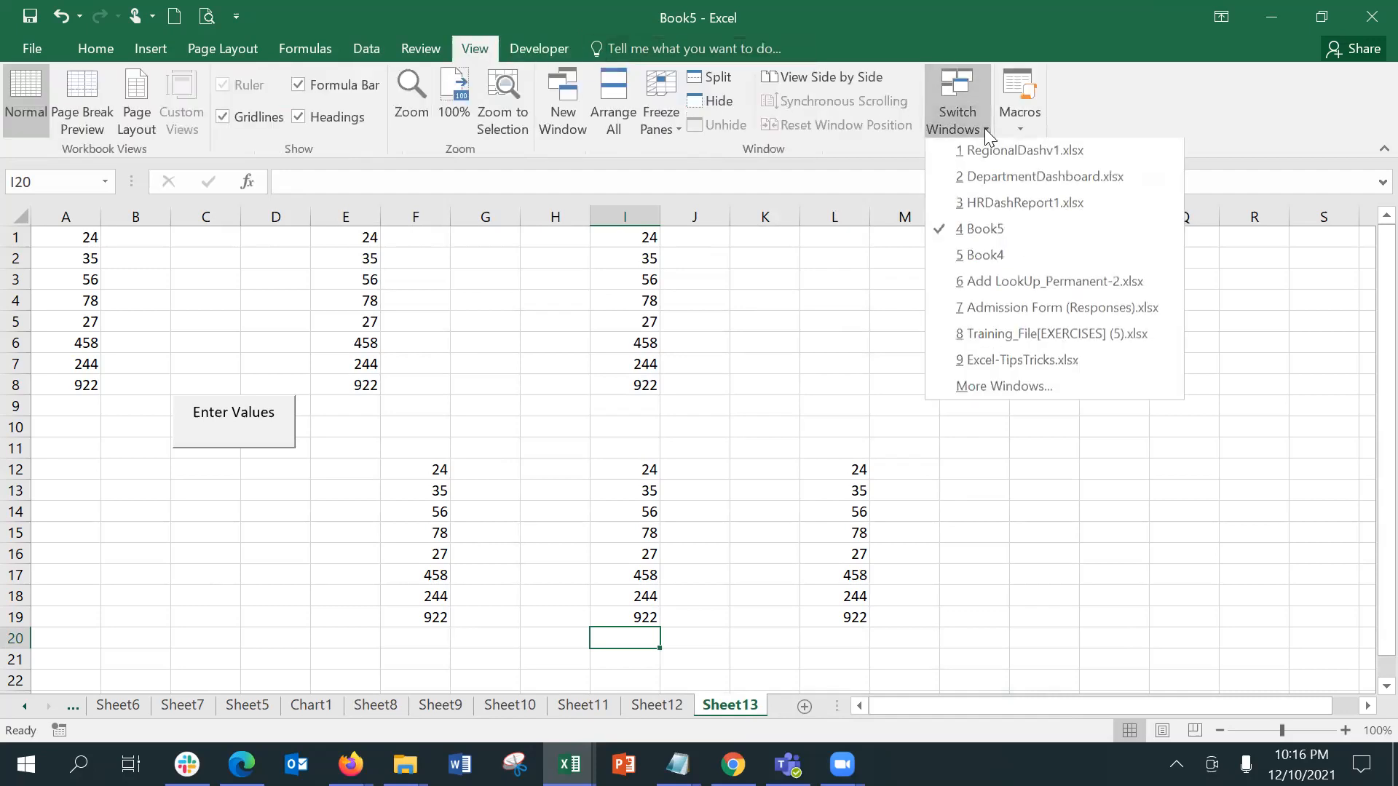
{"action": "left_click", "coordinate": [1018, 128]}
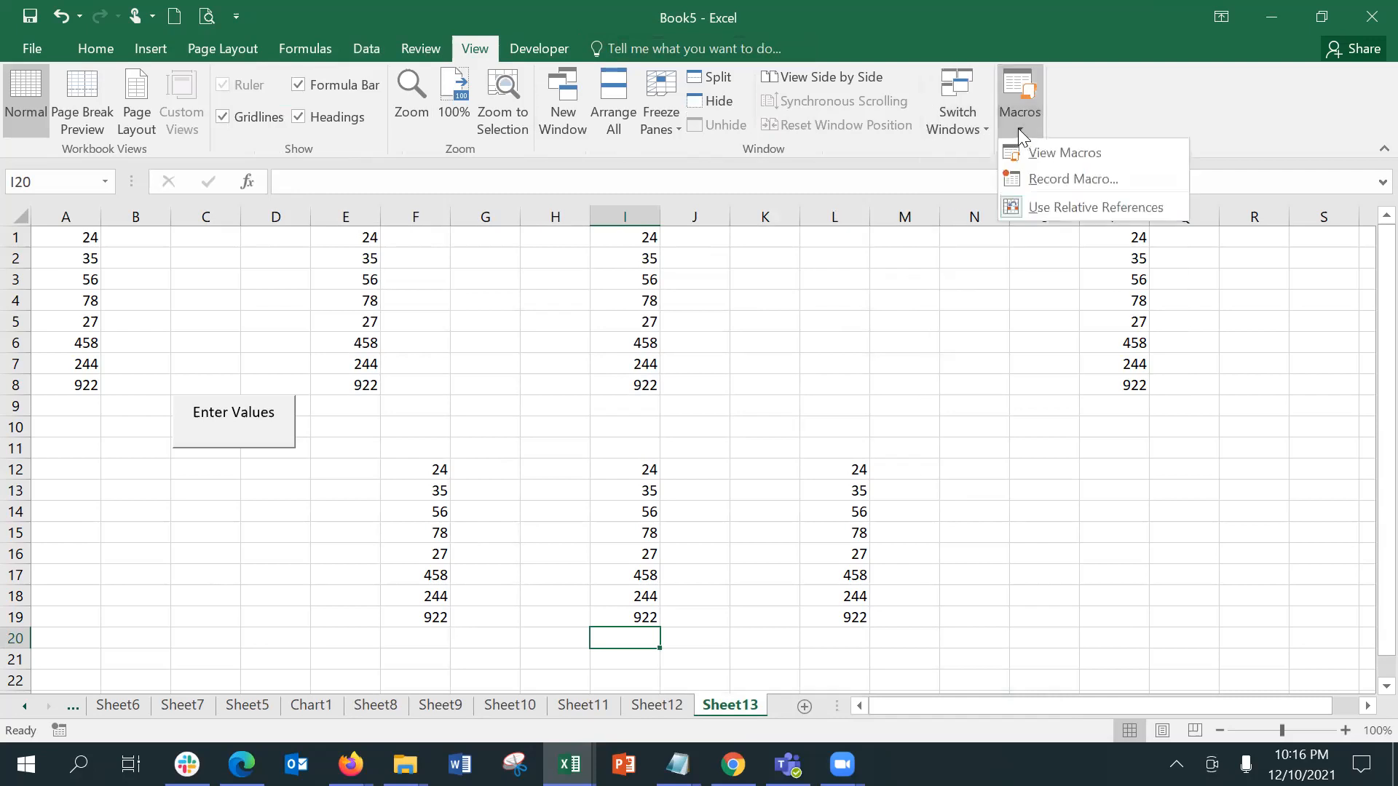
{"action": "left_click", "coordinate": [1043, 147]}
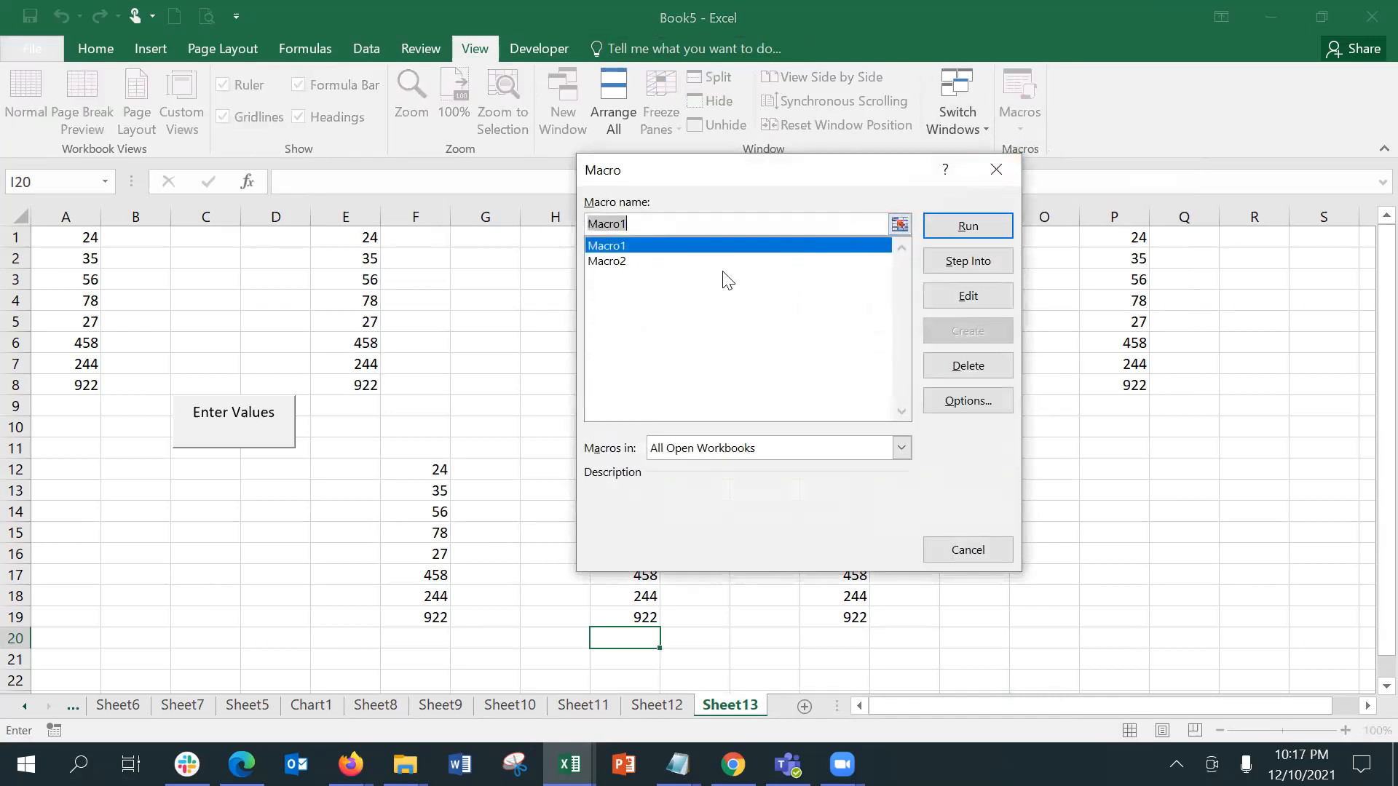
{"action": "left_click", "coordinate": [722, 271]}
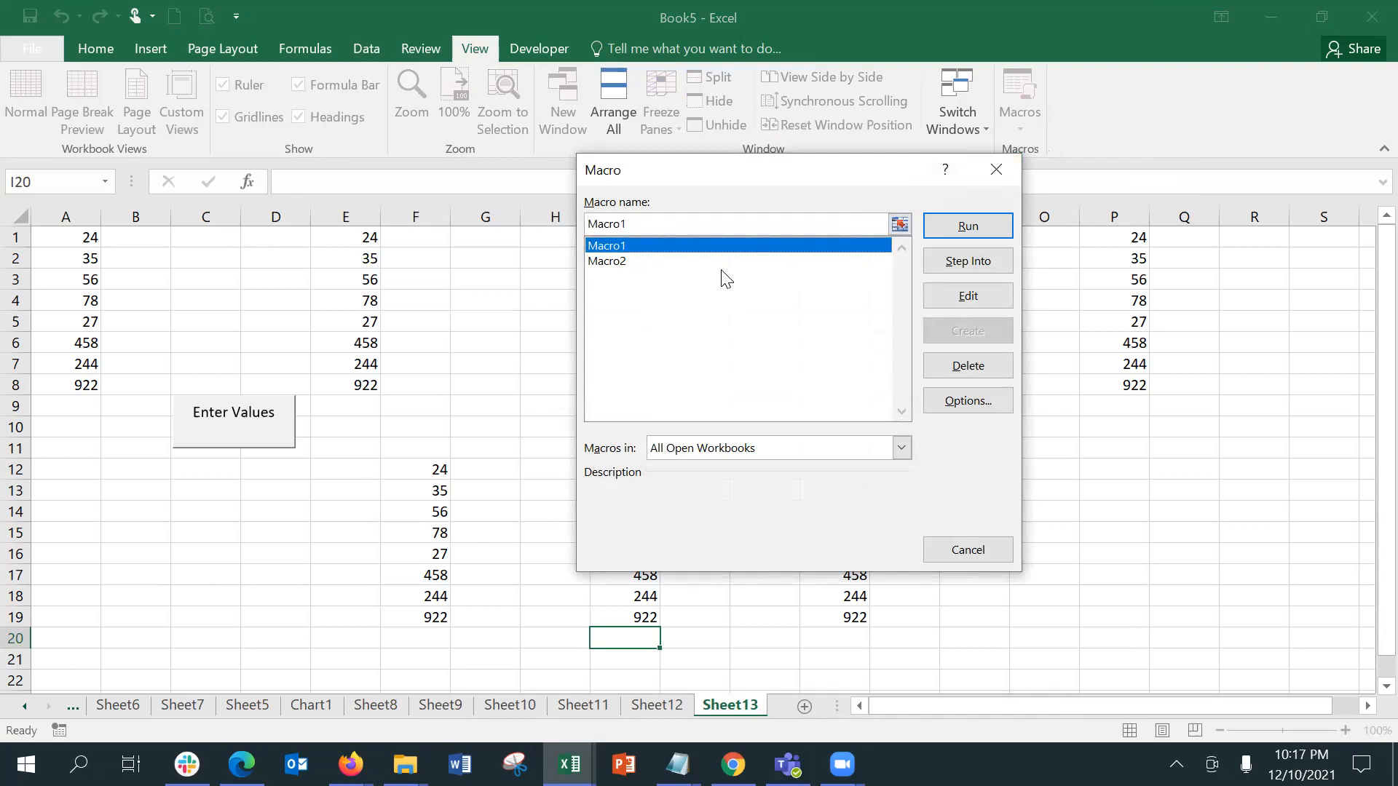
{"action": "left_click", "coordinate": [706, 261]}
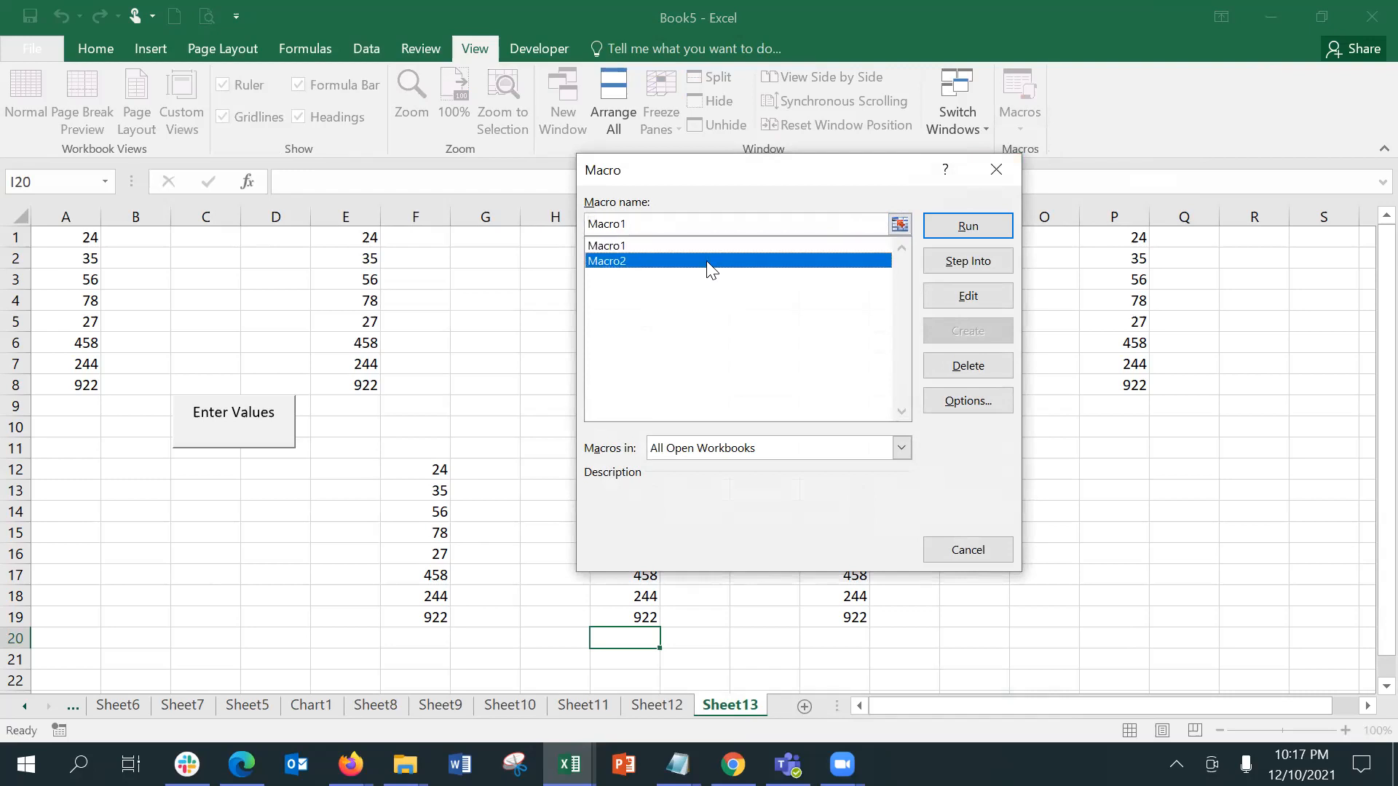
{"action": "left_click", "coordinate": [991, 291]}
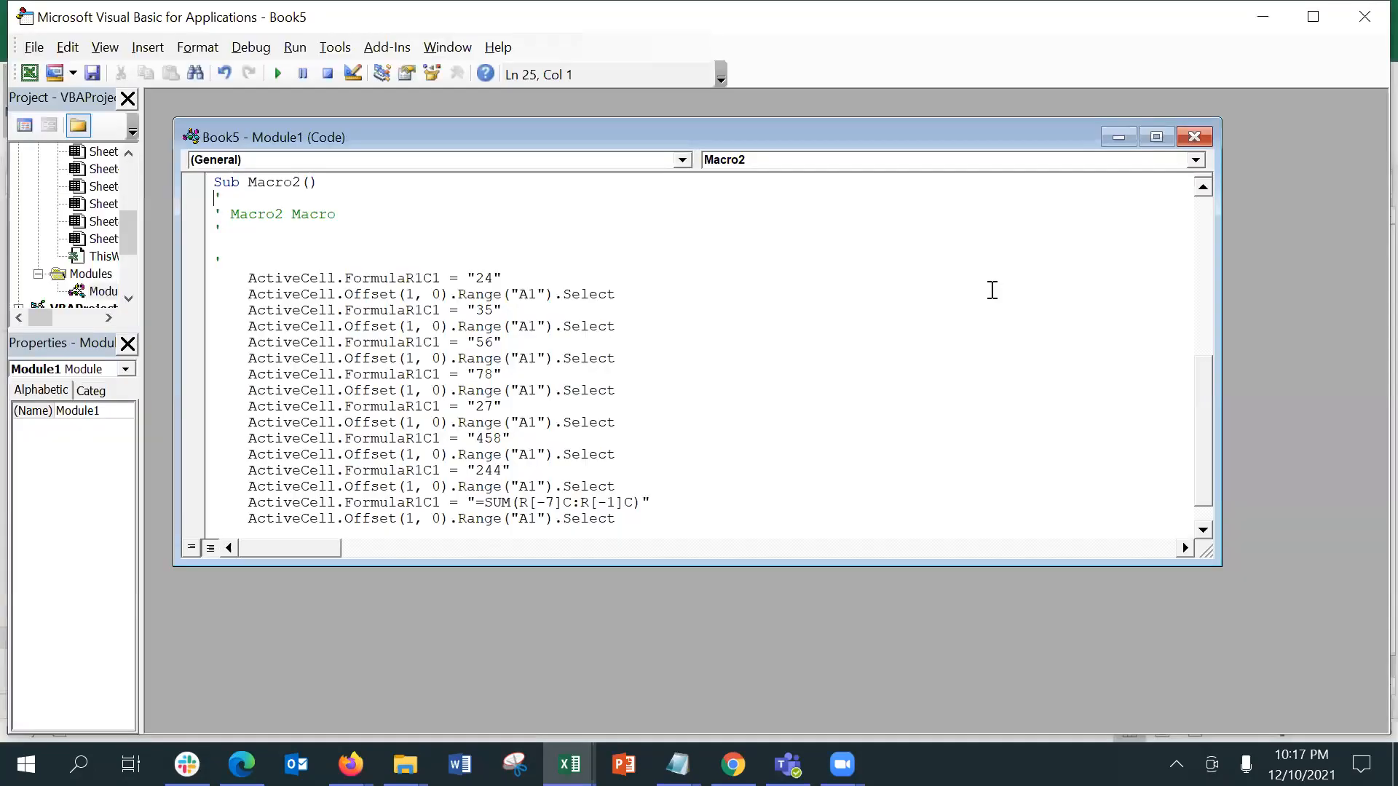
{"action": "double_click", "coordinate": [868, 126]}
Step: Examine how Macro2's code enters each value in the active cell and moves down with relative offsets
{"action": "left_click", "coordinate": [224, 331]}
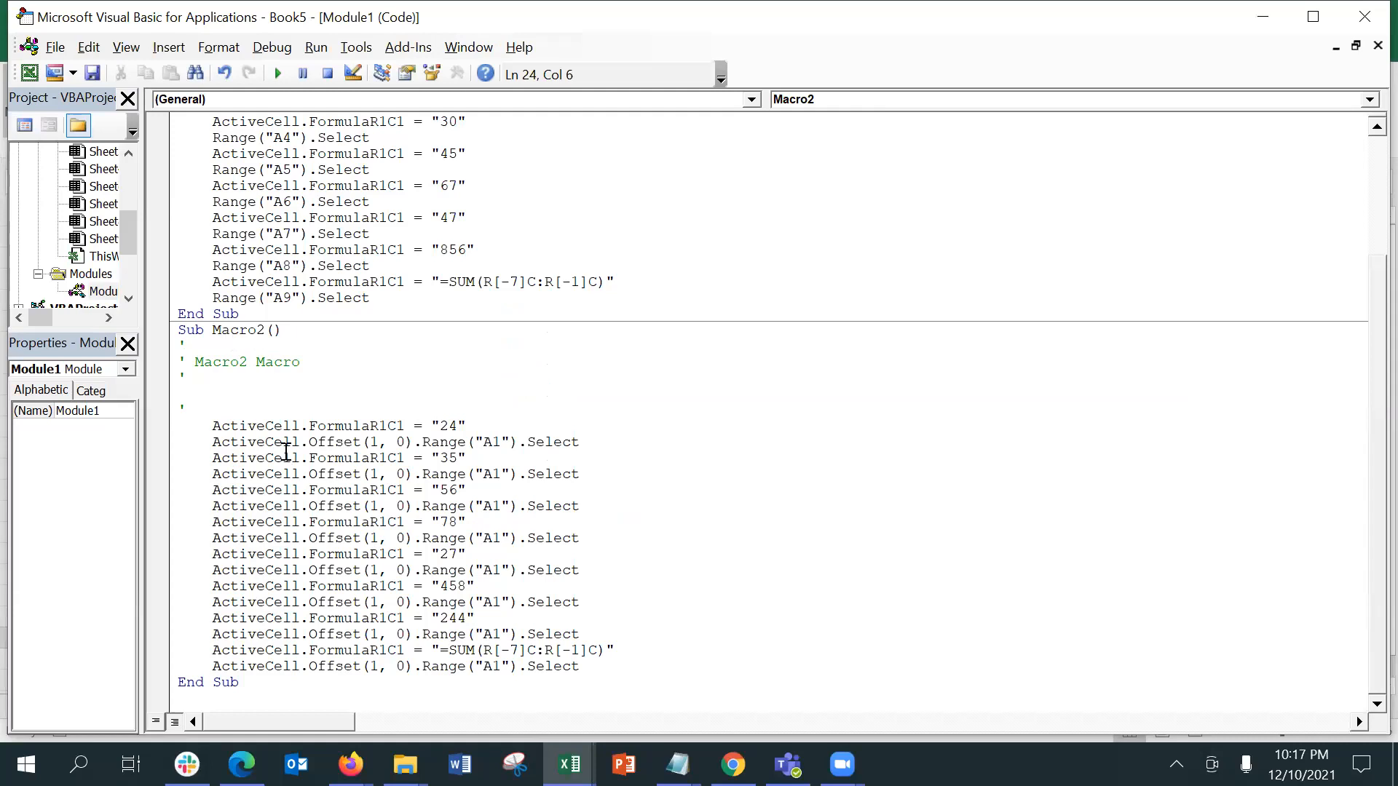
{"action": "left_click", "coordinate": [275, 426]}
{"action": "left_click", "coordinate": [359, 426]}
{"action": "left_click_drag", "start_coordinate": [318, 443], "coordinate": [404, 442]}
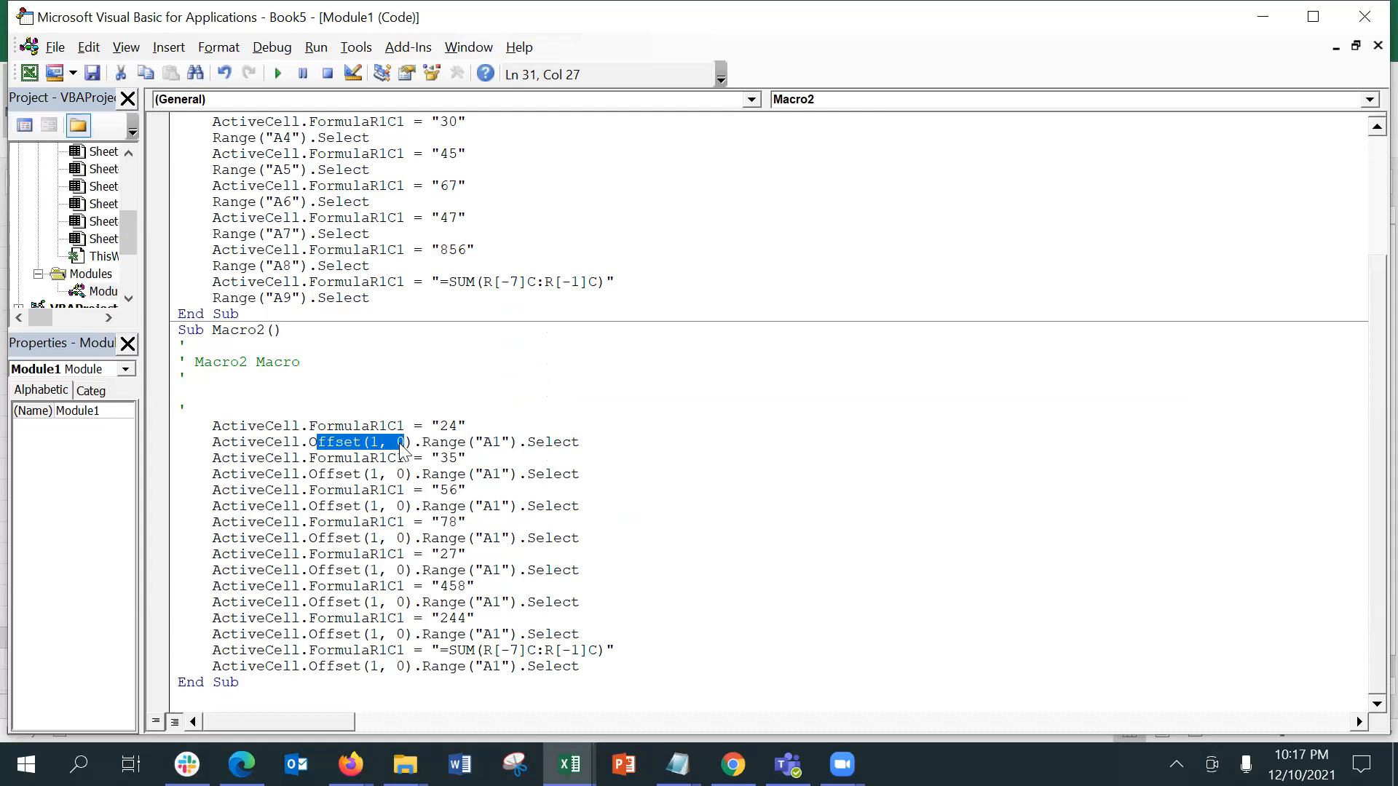
{"action": "left_click", "coordinate": [389, 443]}
{"action": "left_click", "coordinate": [383, 472]}
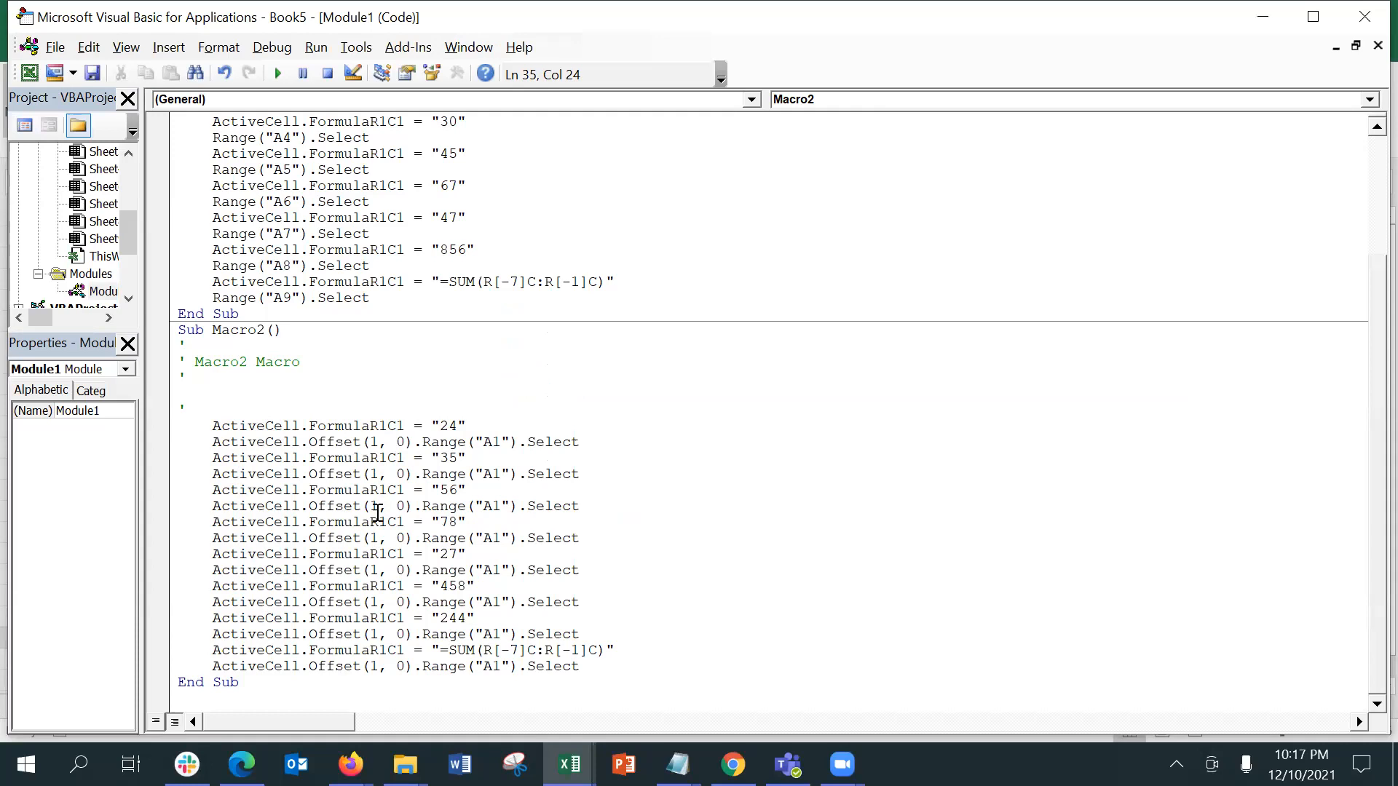
Step: Compare Macro1's fixed Range references with Macro2's relative offsets in the module code, and close the Visual Basic editor
{"action": "left_click_drag", "start_coordinate": [372, 539], "coordinate": [370, 555]}
{"action": "left_click", "coordinate": [378, 527]}
{"action": "left_click", "coordinate": [391, 141]}
{"action": "left_click", "coordinate": [379, 153]}
{"action": "left_click", "coordinate": [292, 138]}
{"action": "left_click", "coordinate": [290, 170]}
{"action": "left_click", "coordinate": [290, 201]}
{"action": "left_click", "coordinate": [282, 252]}
{"action": "key", "text": "Up"}
{"action": "key", "text": "Up"}
{"action": "key", "text": "Up"}
{"action": "key", "text": "Up"}
{"action": "key", "text": "Up"}
{"action": "key", "text": "Up"}
{"action": "key", "text": "Up"}
{"action": "key", "text": "Up"}
{"action": "key", "text": "Up"}
{"action": "key", "text": "Up"}
{"action": "key", "text": "Up"}
{"action": "key", "text": "Up"}
{"action": "key", "text": "Up"}
{"action": "key", "text": "Up"}
{"action": "key", "text": "Up"}
{"action": "key", "text": "Up"}
{"action": "key", "text": "Up"}
{"action": "key", "text": "Up"}
{"action": "key", "text": "Up"}
{"action": "key", "text": "Up"}
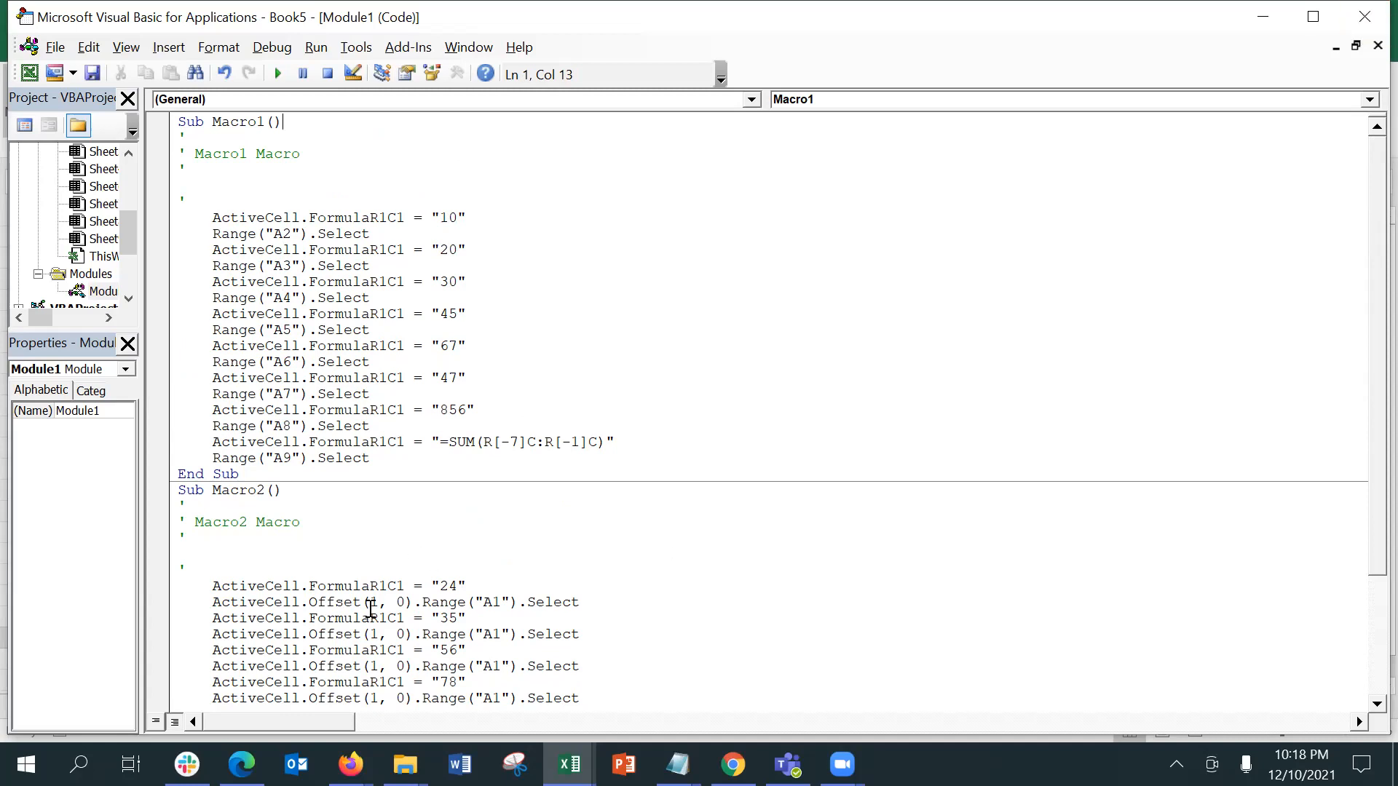
{"action": "left_click", "coordinate": [327, 617]}
{"action": "left_click_drag", "start_coordinate": [306, 602], "coordinate": [426, 601]}
{"action": "left_click_drag", "start_coordinate": [309, 253], "coordinate": [401, 273]}
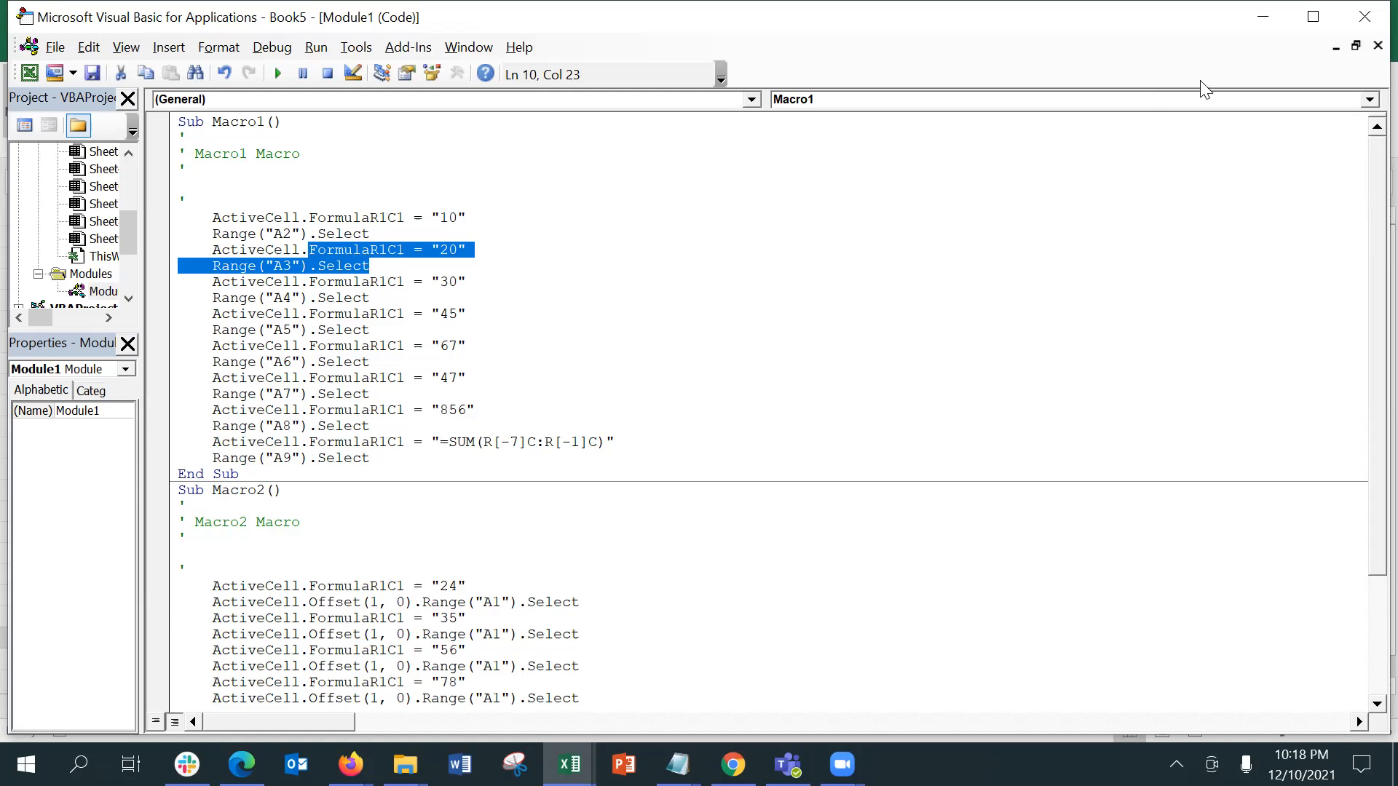
{"action": "left_click", "coordinate": [1364, 16]}
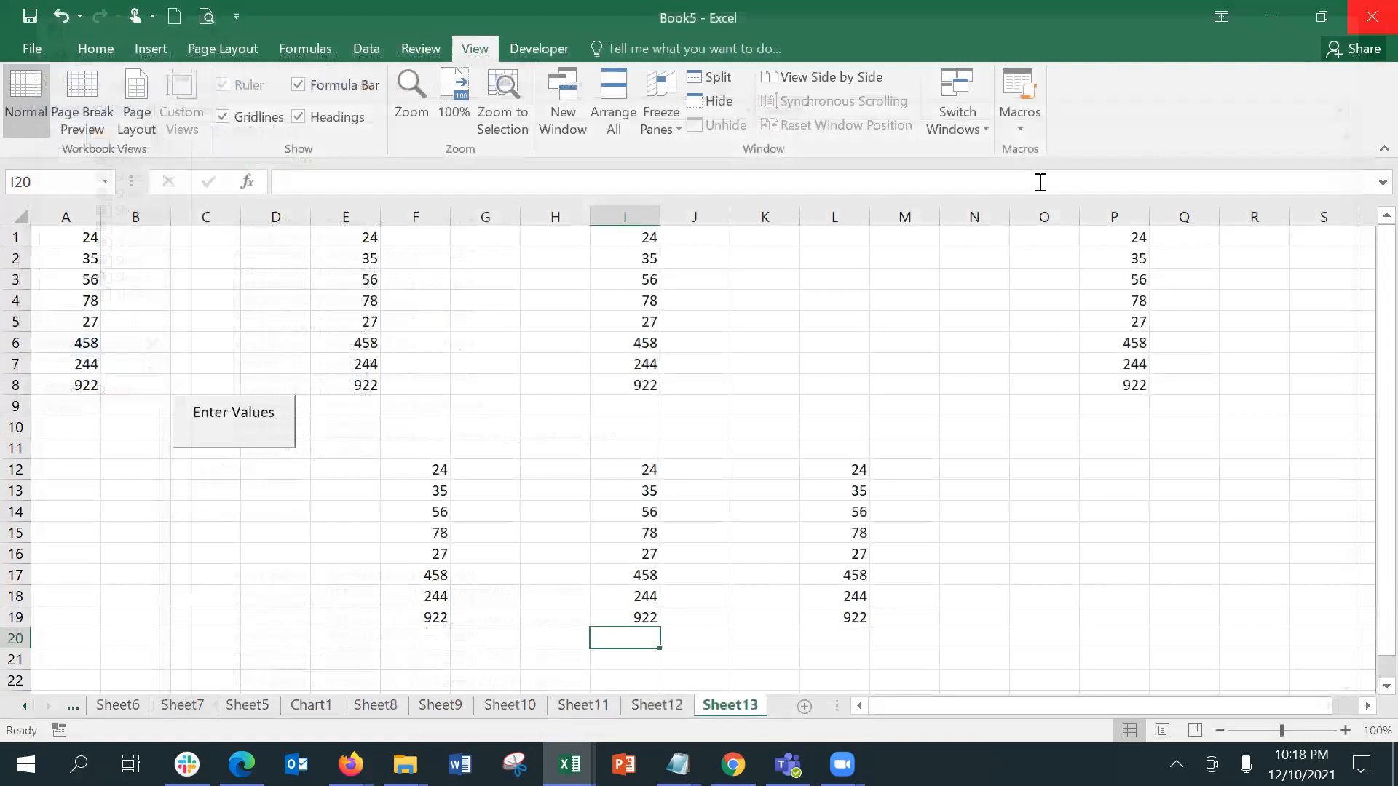
{"action": "left_click", "coordinate": [721, 259]}
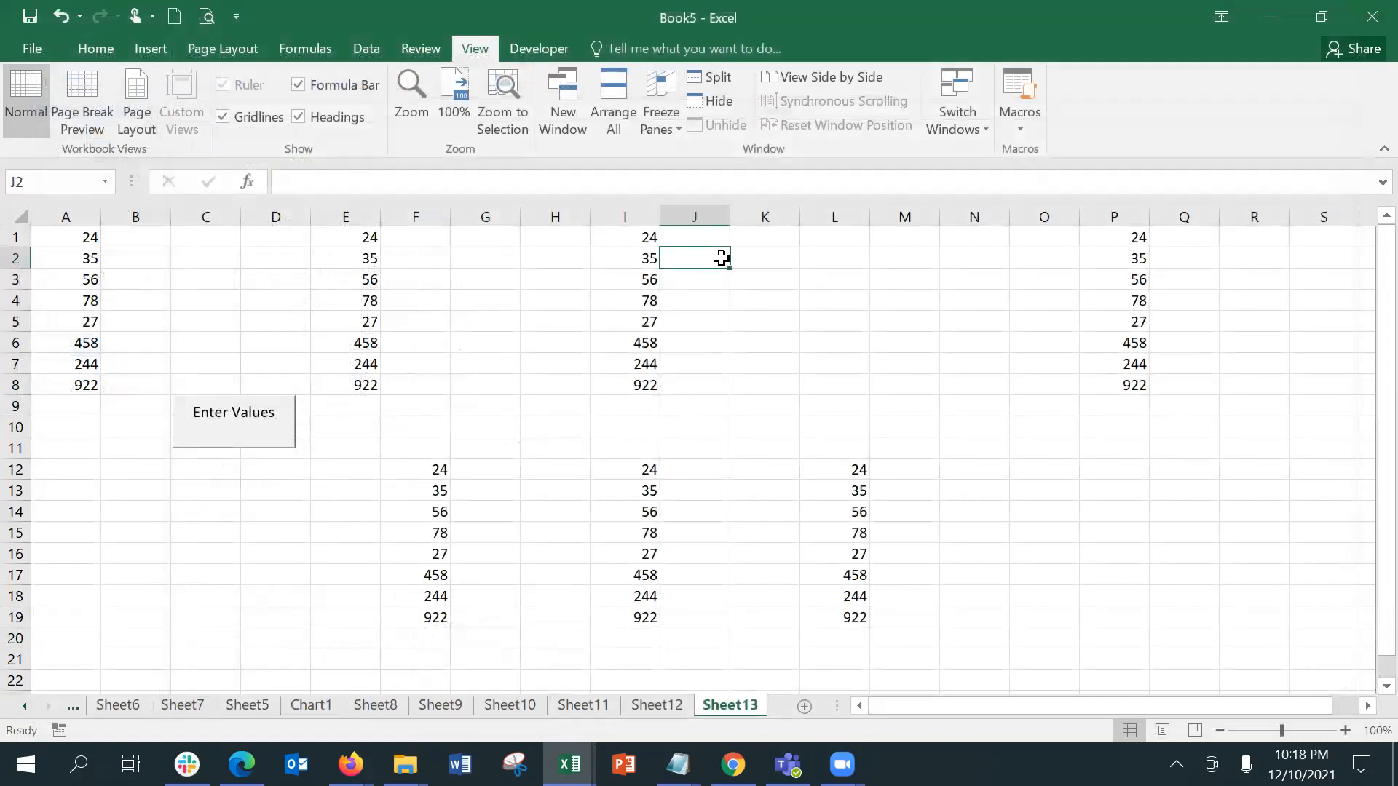
{"action": "left_click", "coordinate": [1020, 129]}
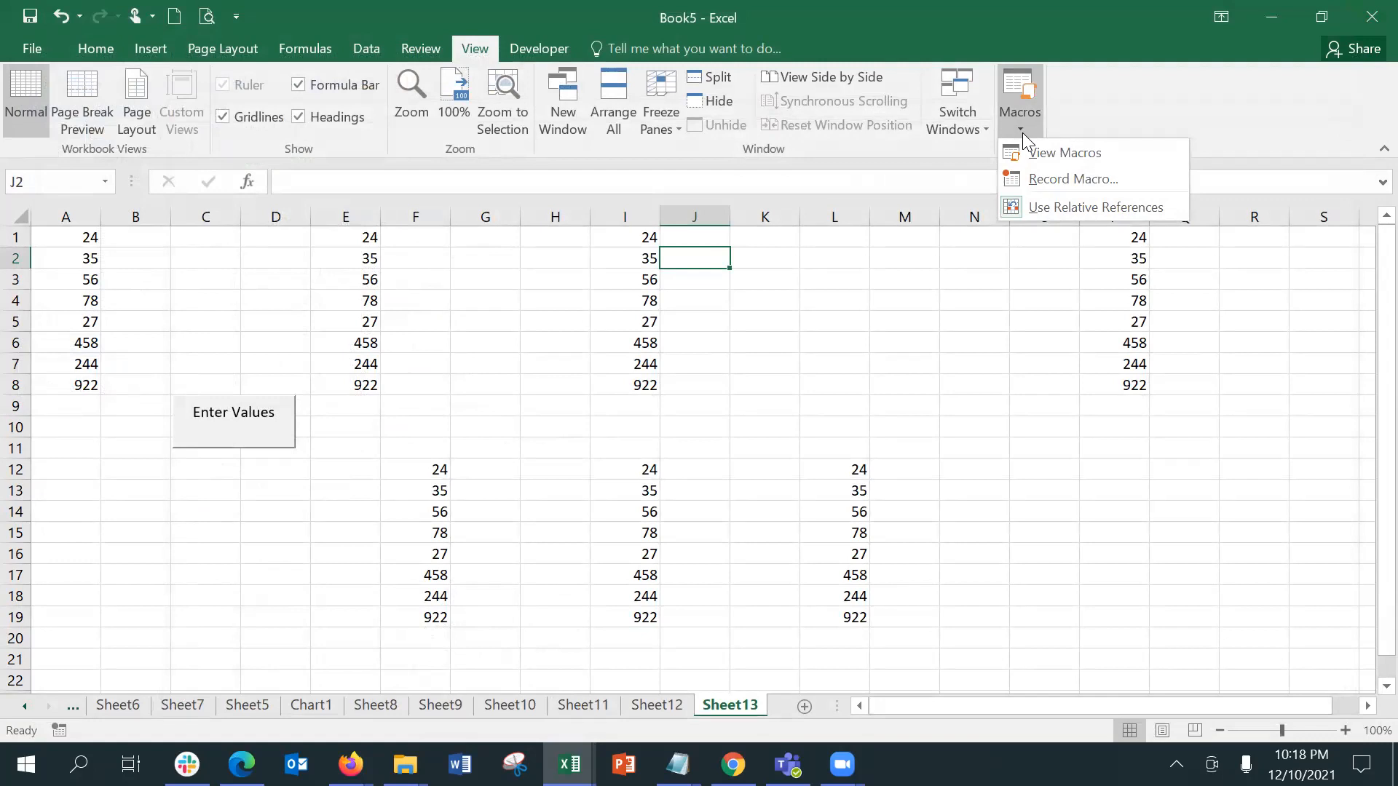
{"action": "left_click", "coordinate": [668, 98]}
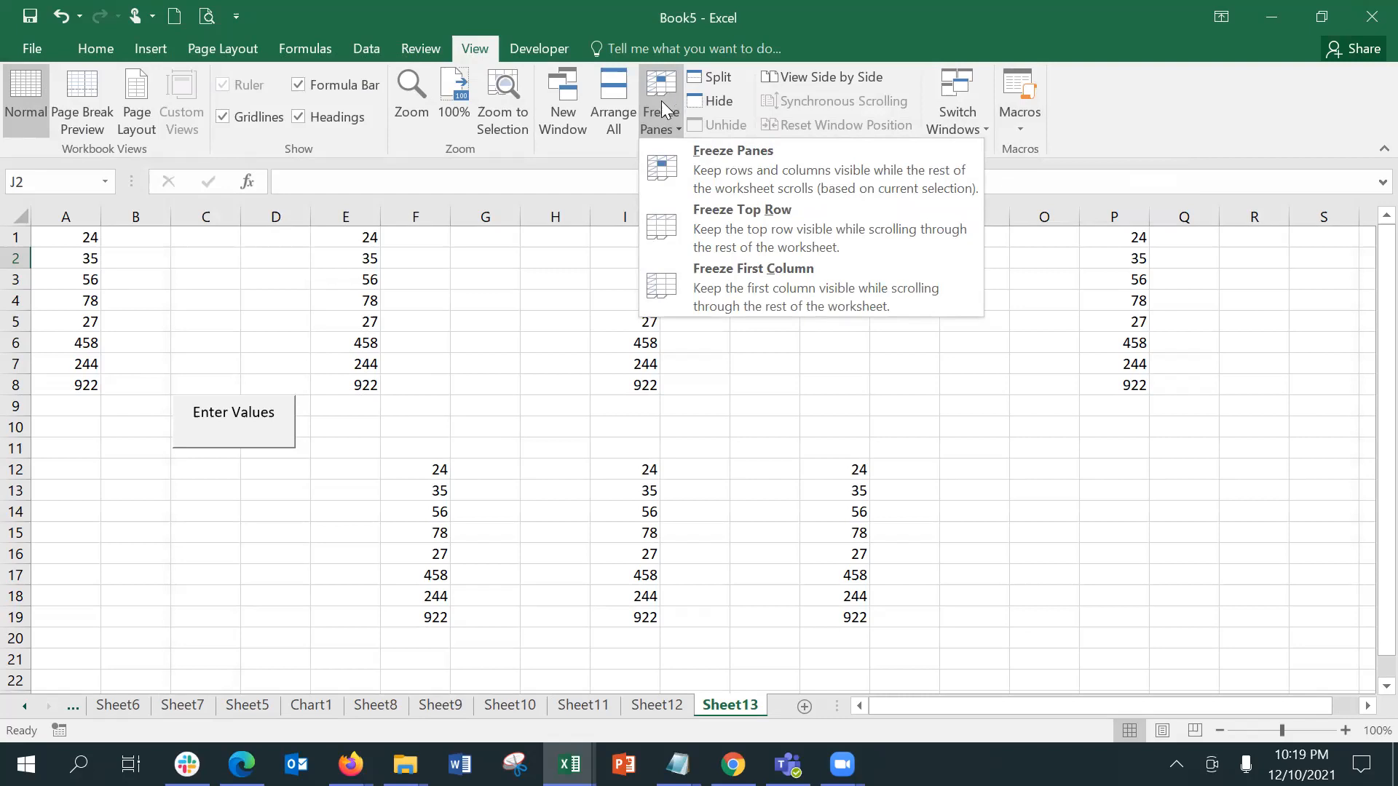
Step: Arrange all open workbook windows vertically
{"action": "left_click", "coordinate": [621, 117]}
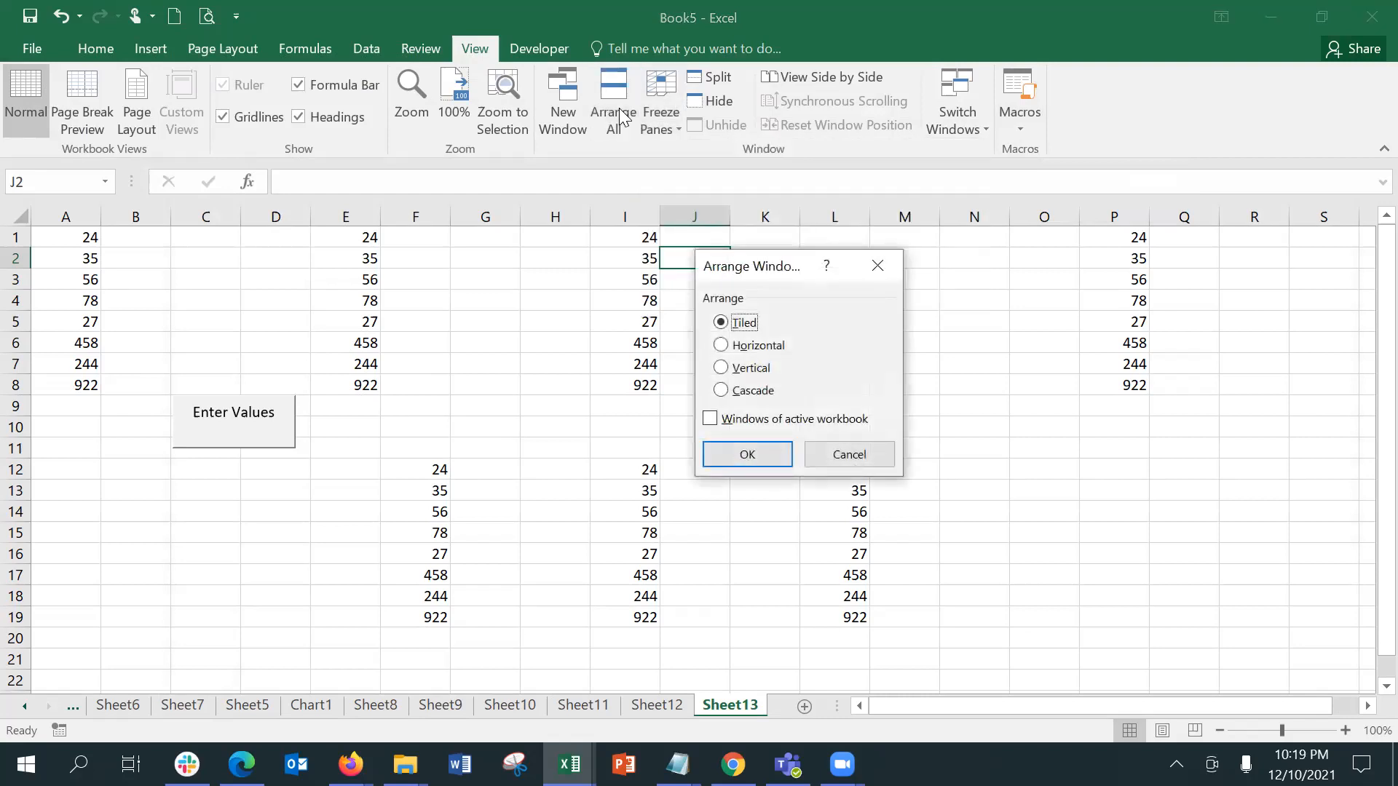
{"action": "left_click", "coordinate": [750, 368]}
{"action": "left_click", "coordinate": [761, 452]}
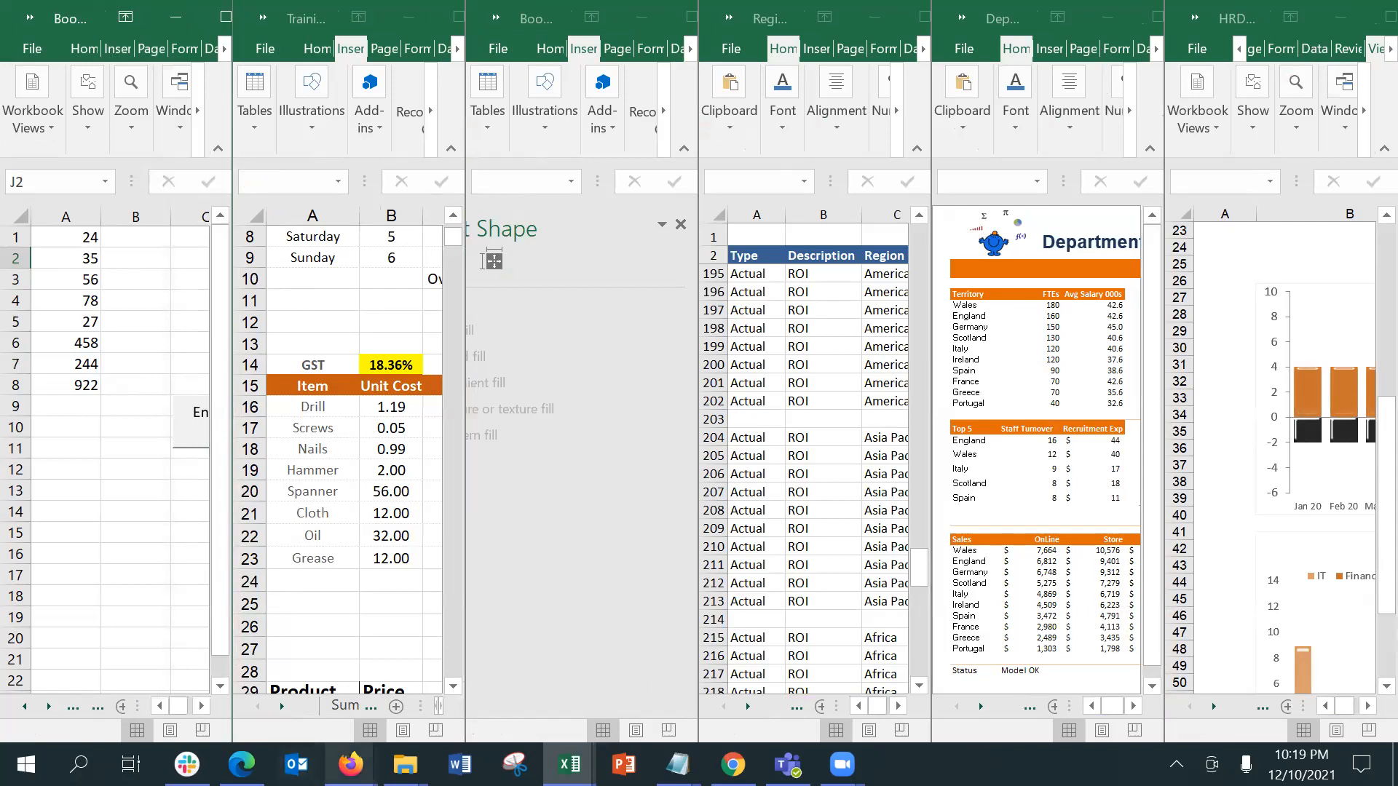
Step: Close HRDashReport1.xlsx, DepartmentDashboard.xlsx and RegionalDashv1.xlsx without saving their changes
{"action": "mouse_move", "coordinate": [569, 763]}
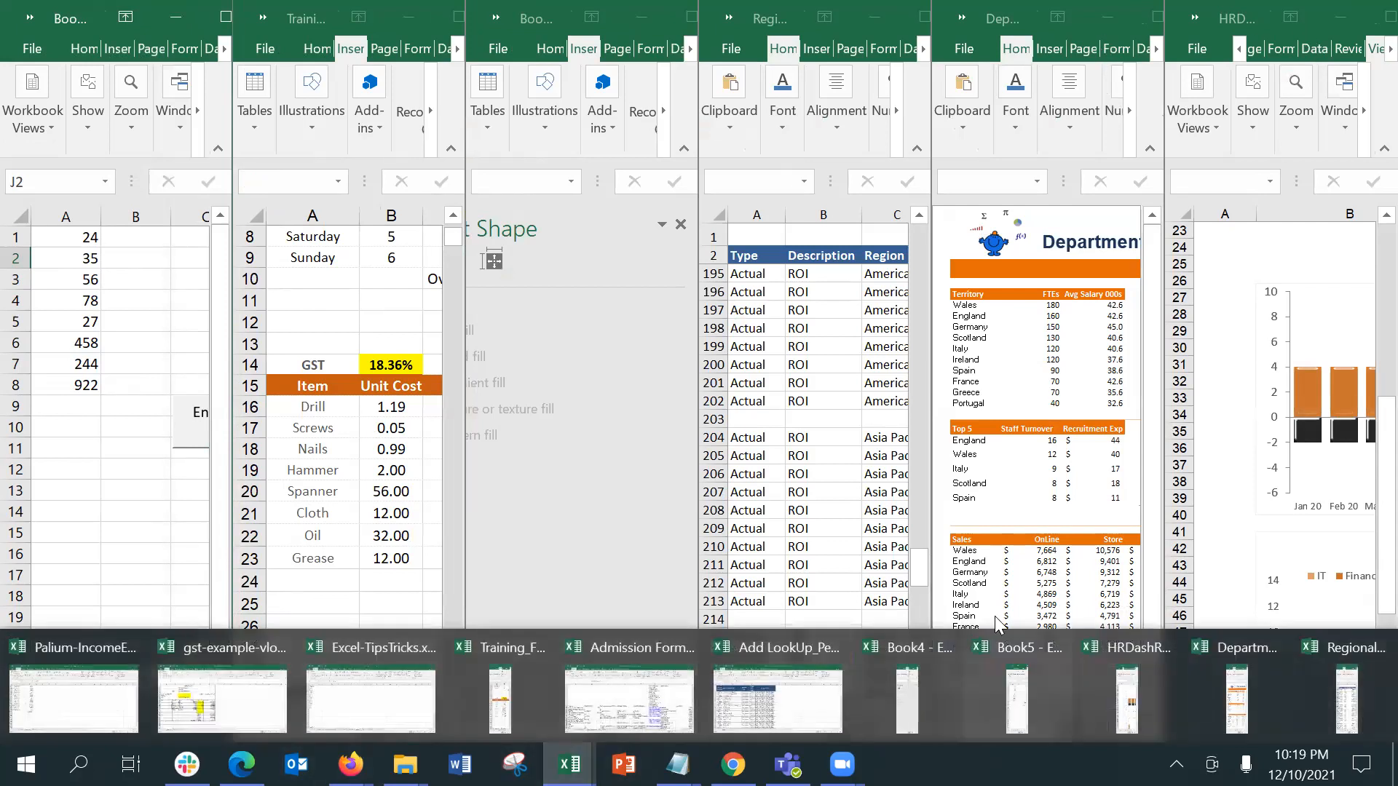
{"action": "left_click", "coordinate": [1163, 647]}
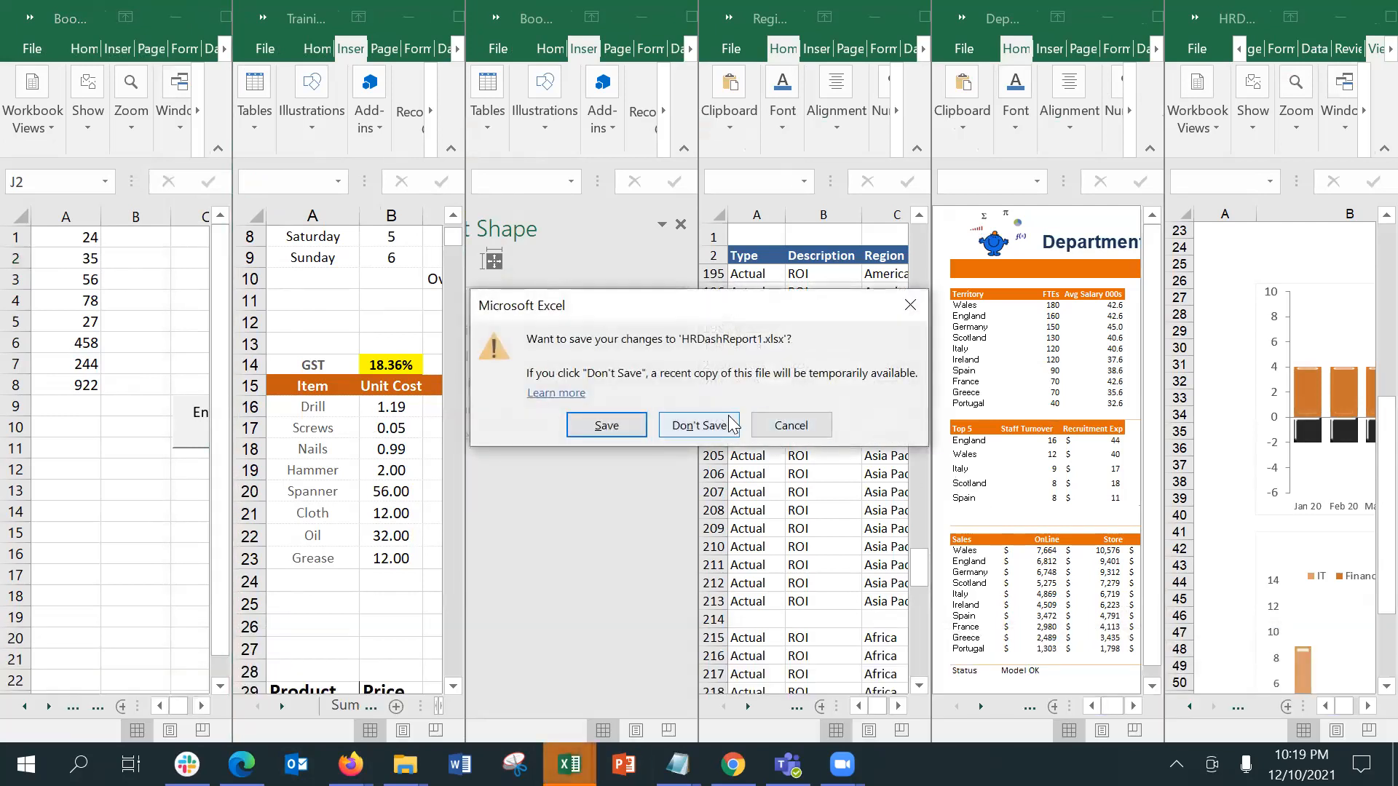
{"action": "left_click", "coordinate": [699, 425]}
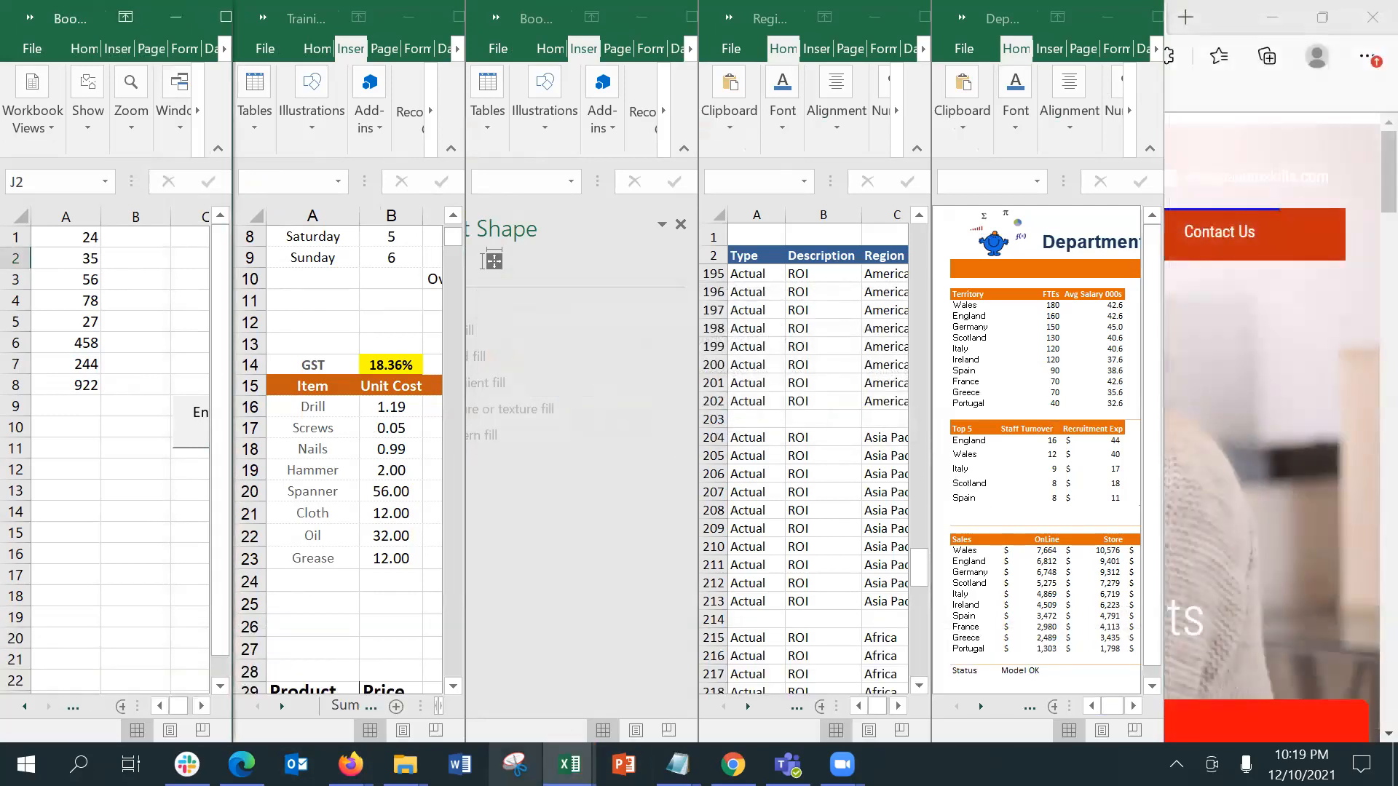
{"action": "mouse_move", "coordinate": [569, 764]}
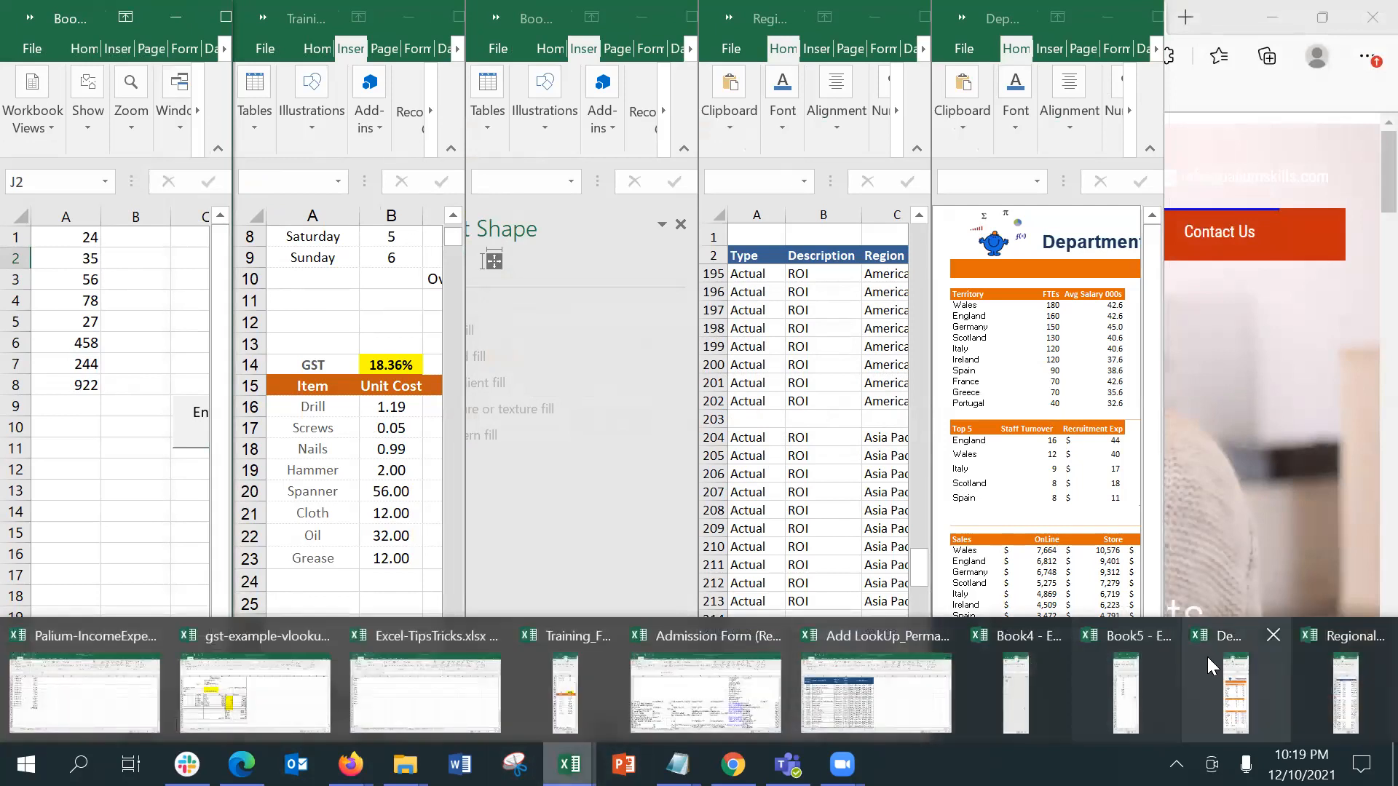
{"action": "left_click", "coordinate": [1287, 636]}
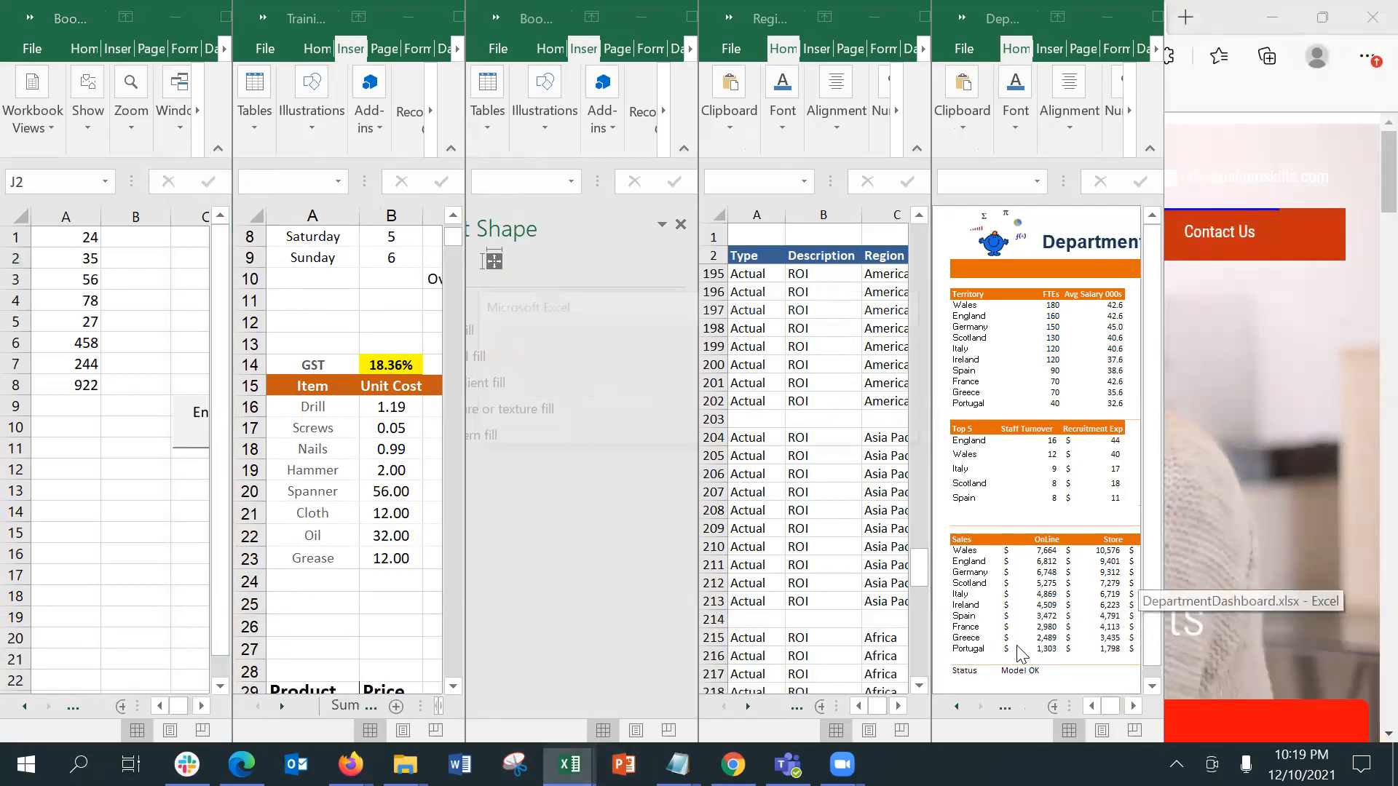
{"action": "left_click", "coordinate": [699, 425]}
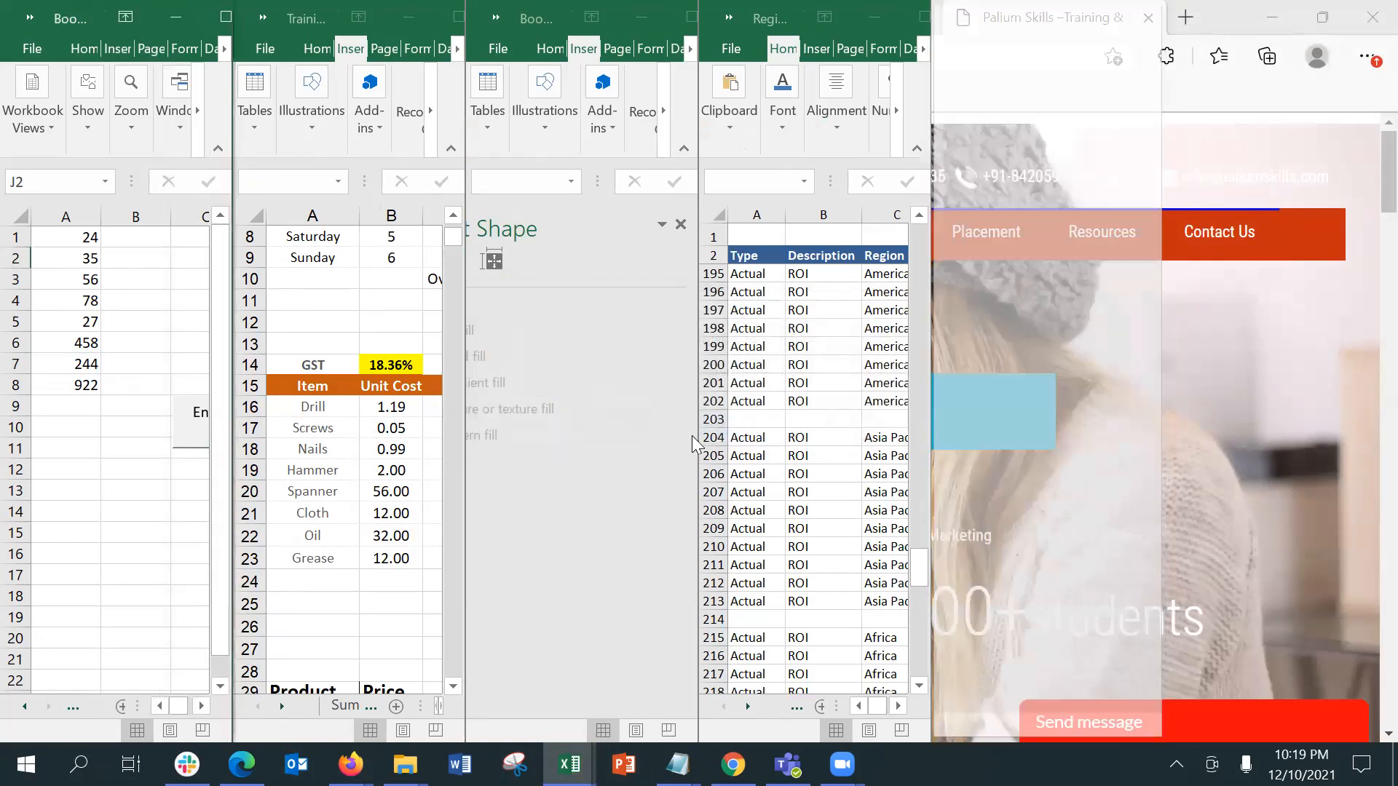
{"action": "mouse_move", "coordinate": [569, 764]}
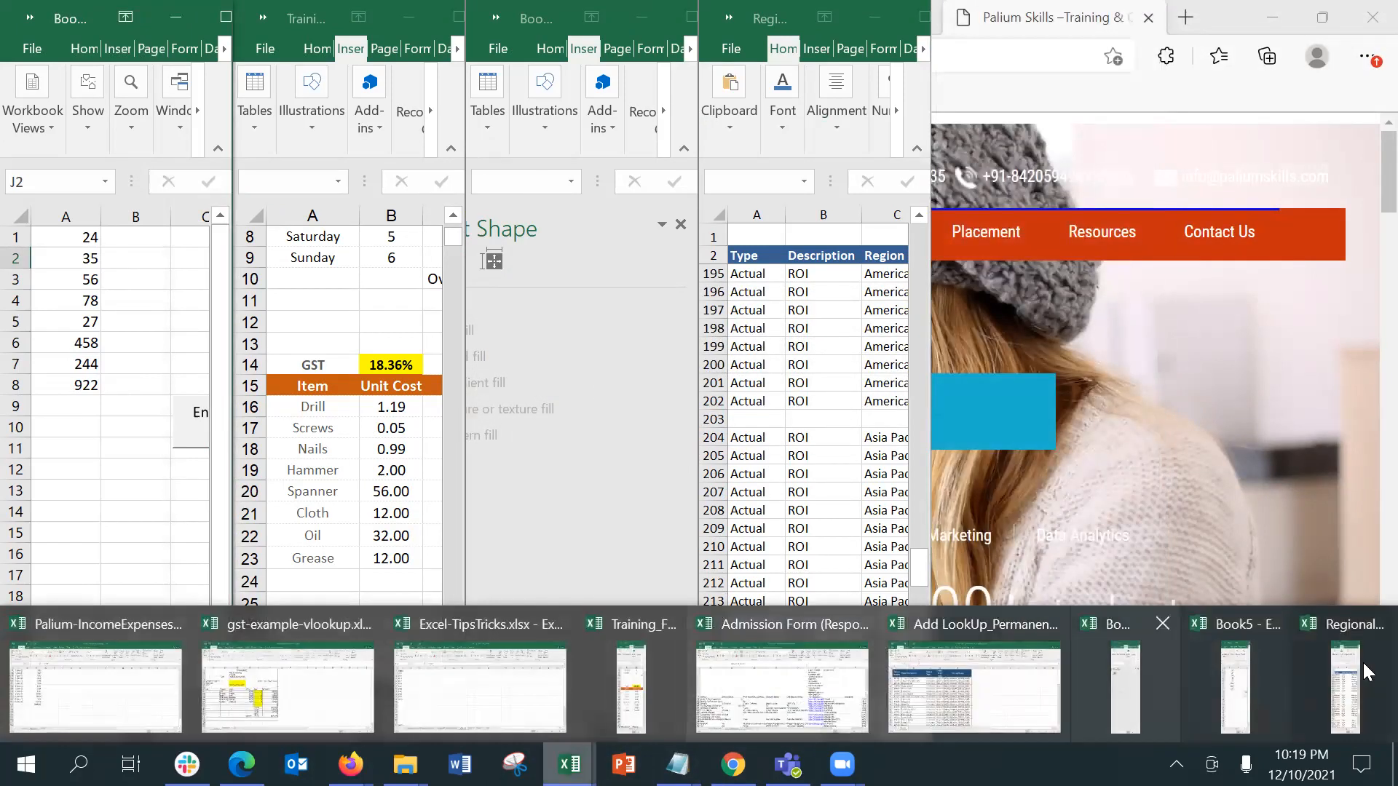
{"action": "left_click", "coordinate": [1369, 628]}
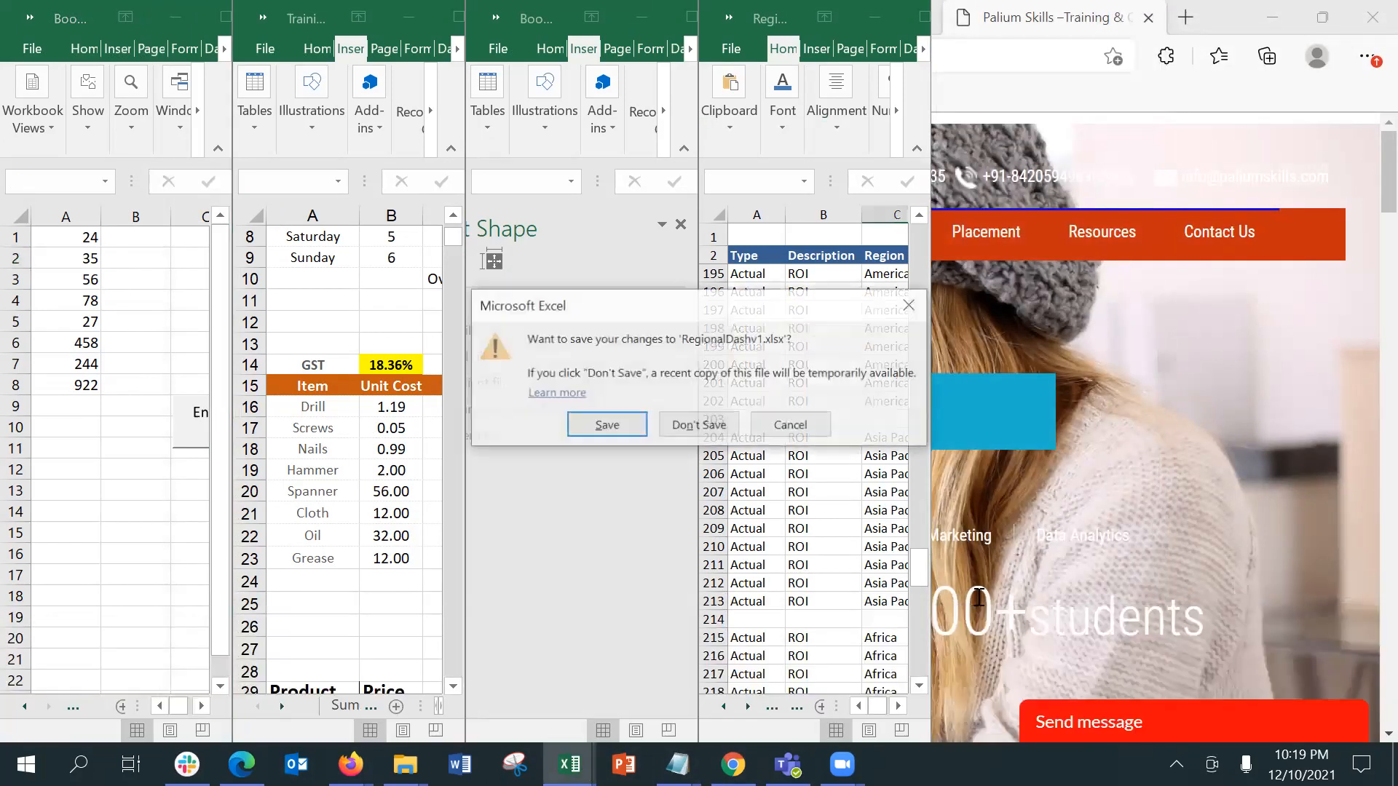
{"action": "left_click", "coordinate": [698, 425]}
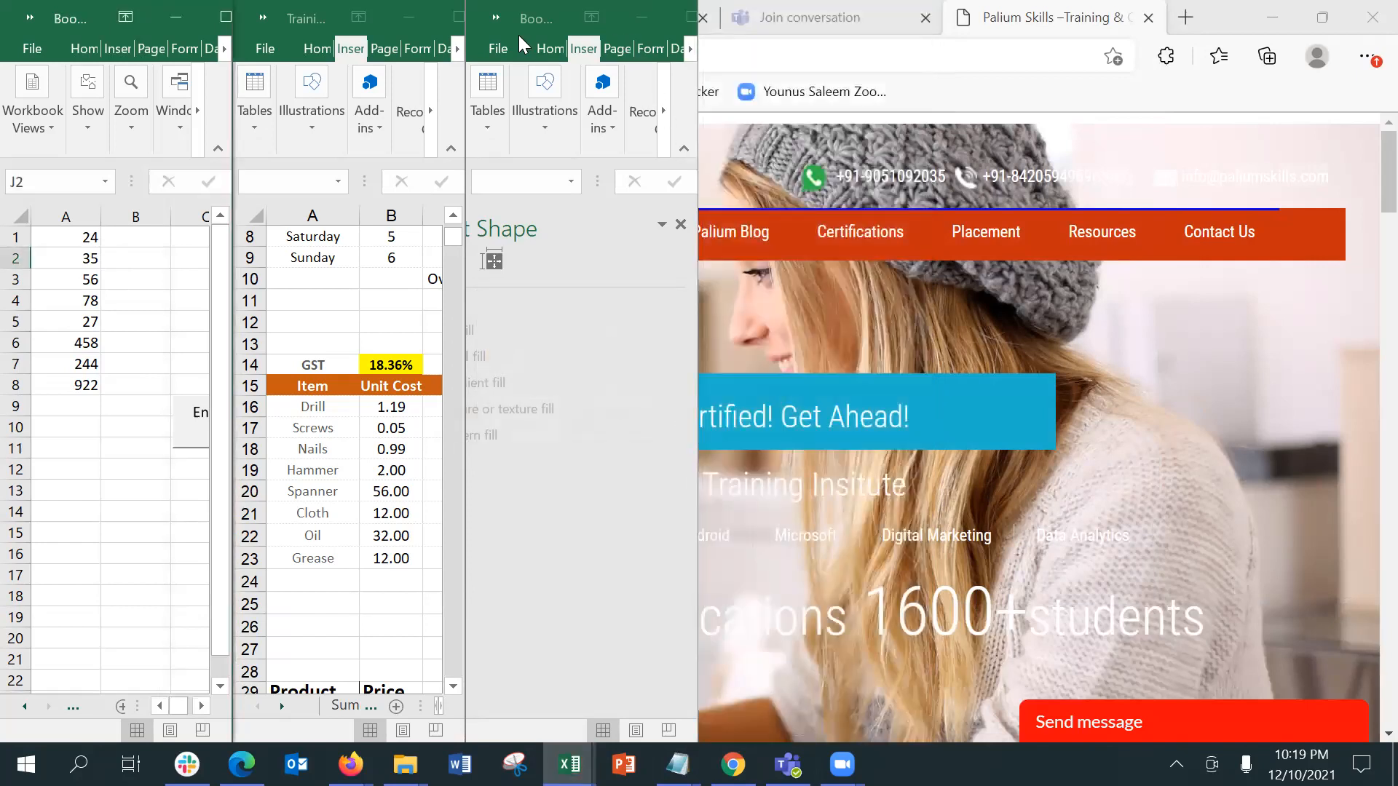
Step: Maximize the Book5 window and arrange the open workbook windows horizontally
{"action": "left_click", "coordinate": [226, 16]}
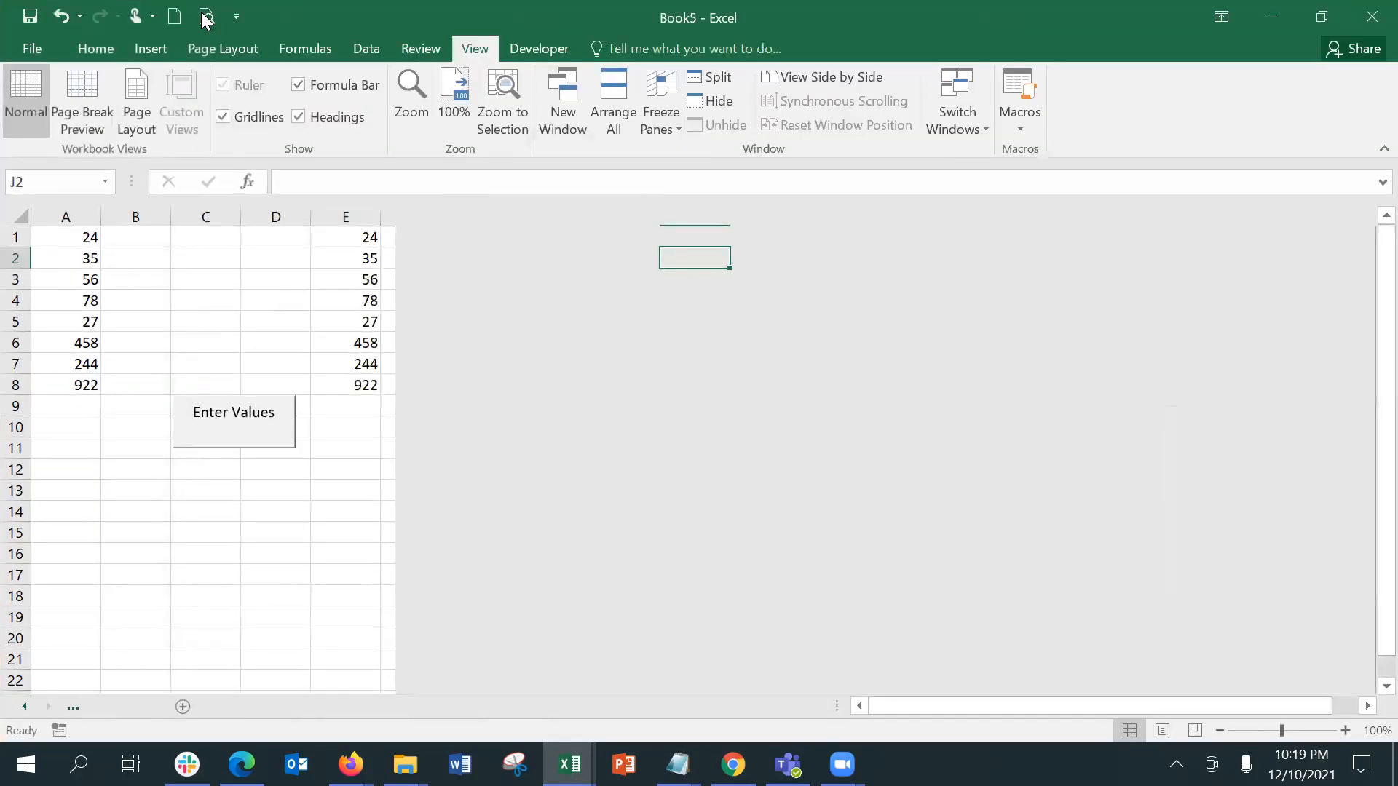
{"action": "left_click", "coordinate": [613, 109]}
{"action": "left_click", "coordinate": [756, 345]}
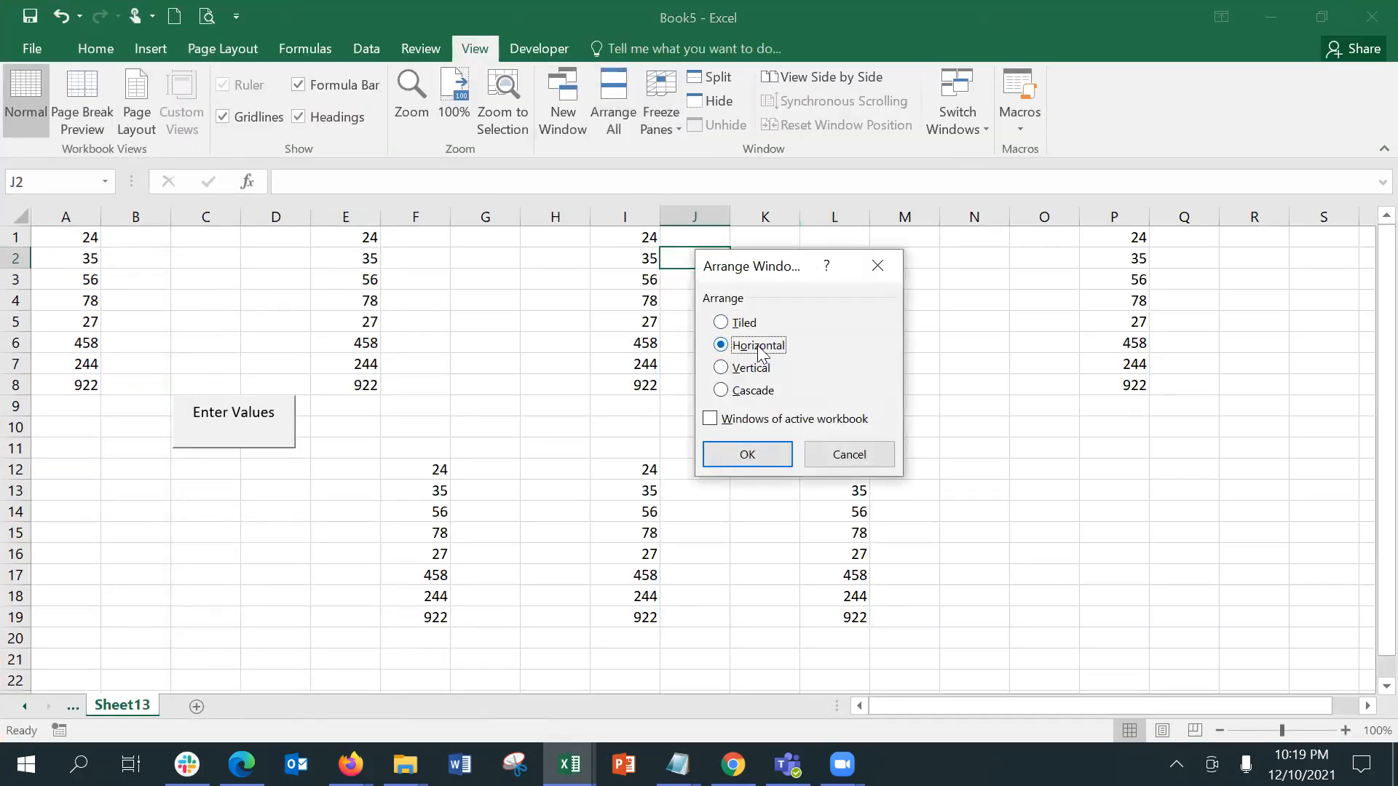
{"action": "left_click", "coordinate": [760, 453]}
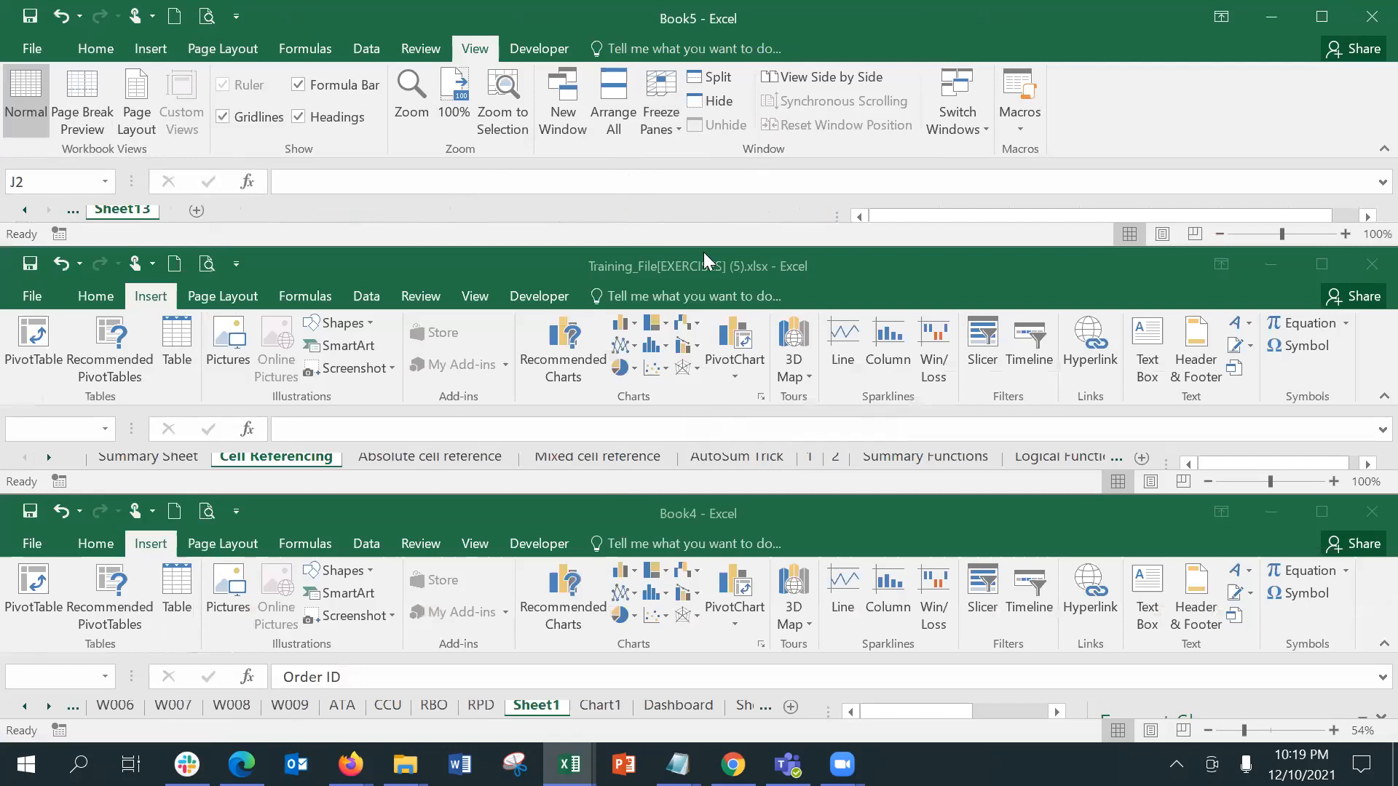
Step: View Book5 side by side with Add LookUp_Permanent-2.xlsx and show the window options in the Add LookUp workbook
{"action": "left_click", "coordinate": [797, 77]}
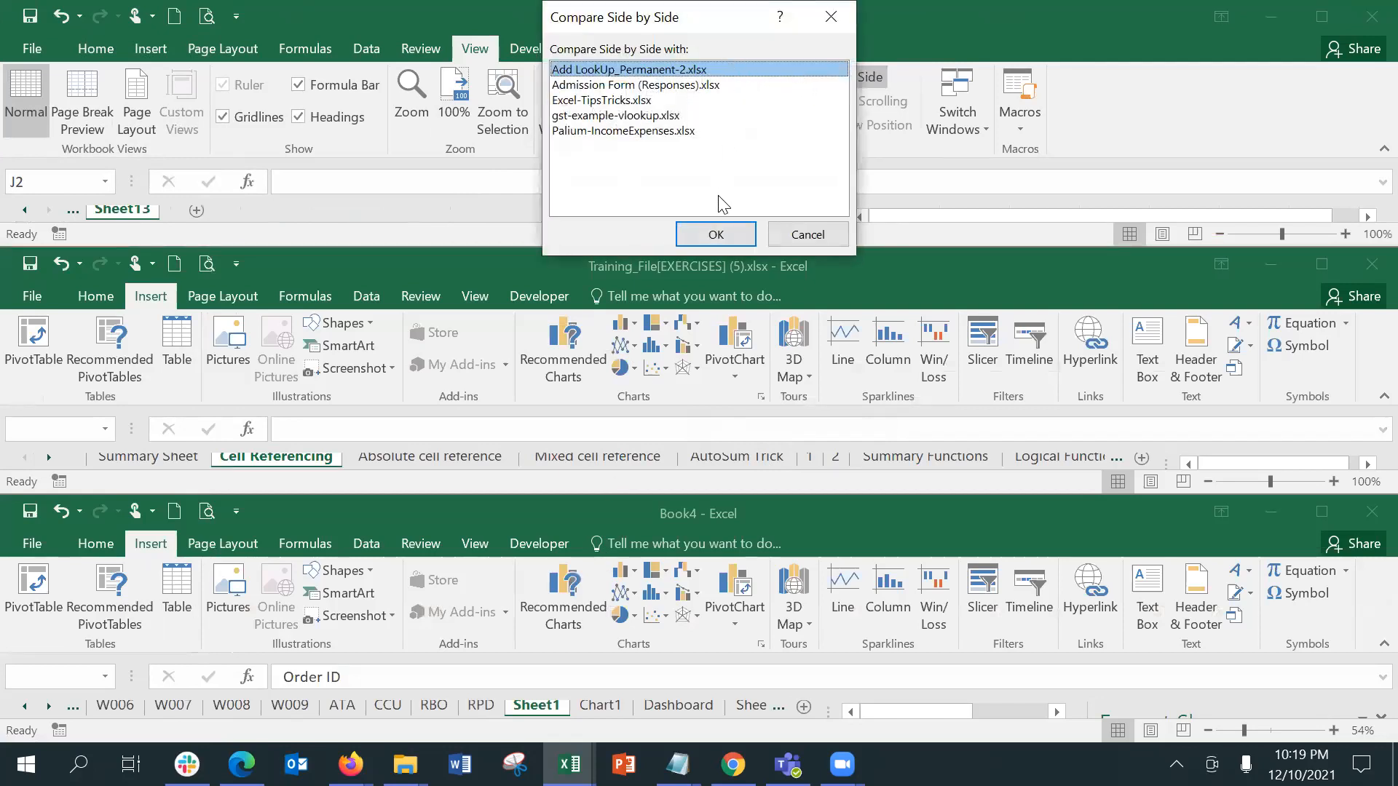
{"action": "left_click", "coordinate": [715, 233]}
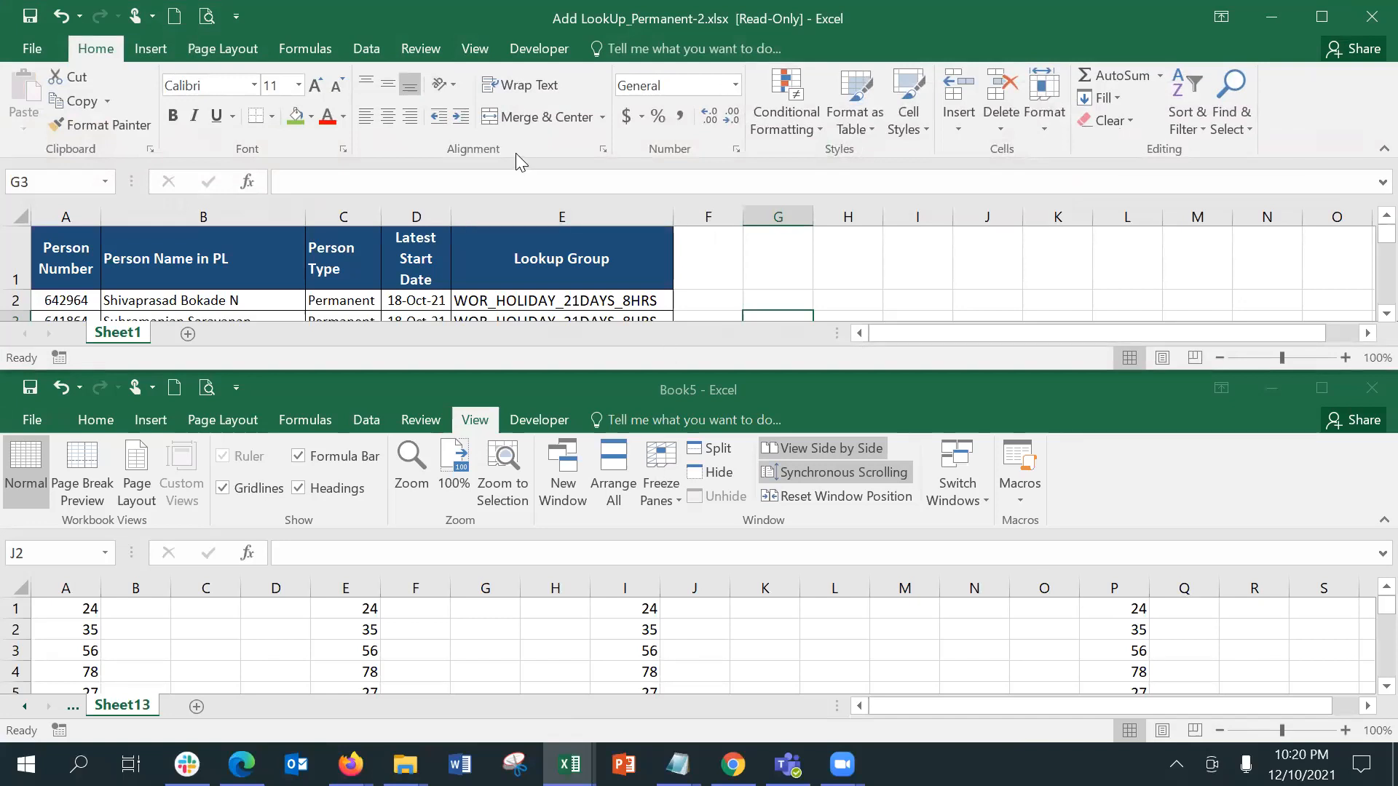
{"action": "left_click", "coordinate": [472, 49]}
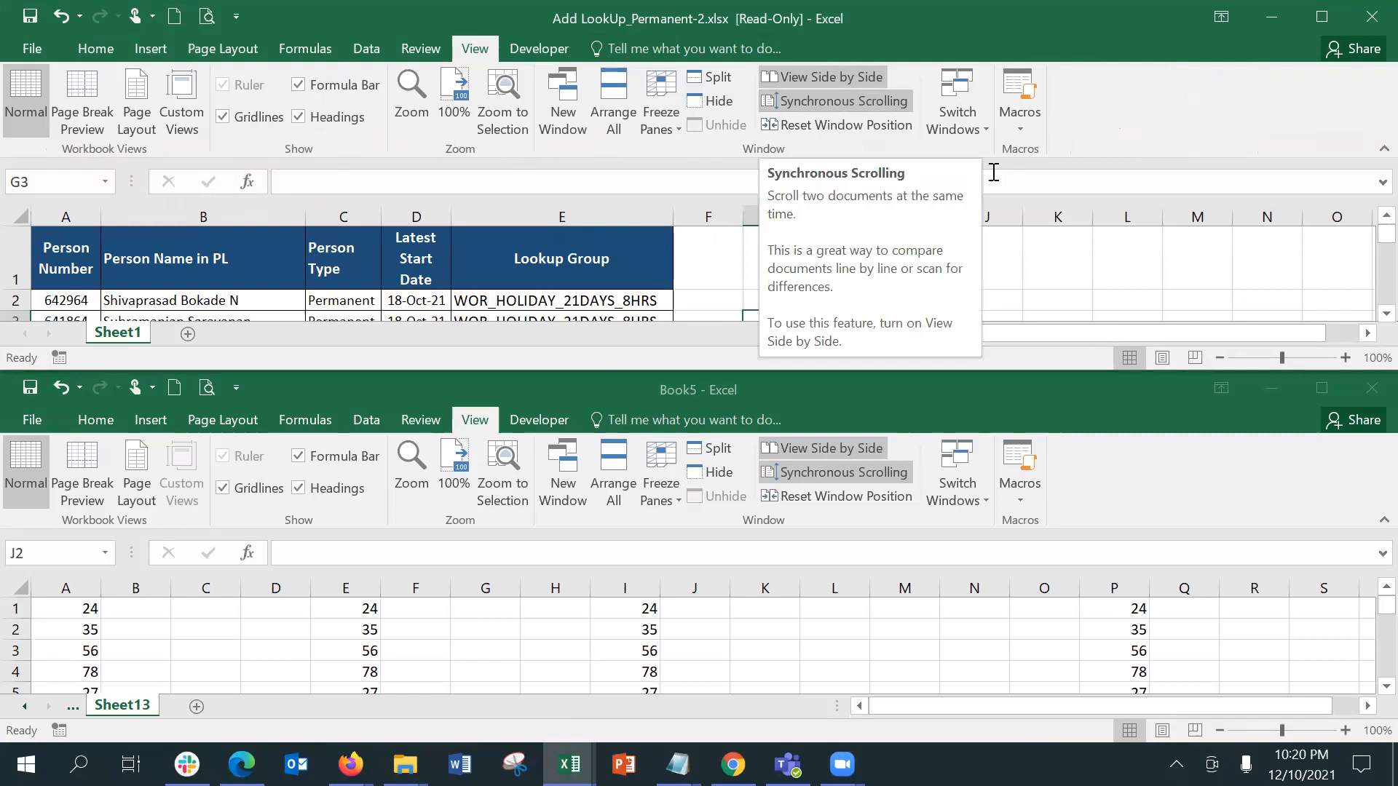
Step: Test synchronous scrolling by moving down from N1 to N13 in Add LookUp_Permanent-2.xlsx and back up to N1
{"action": "left_click", "coordinate": [1249, 269]}
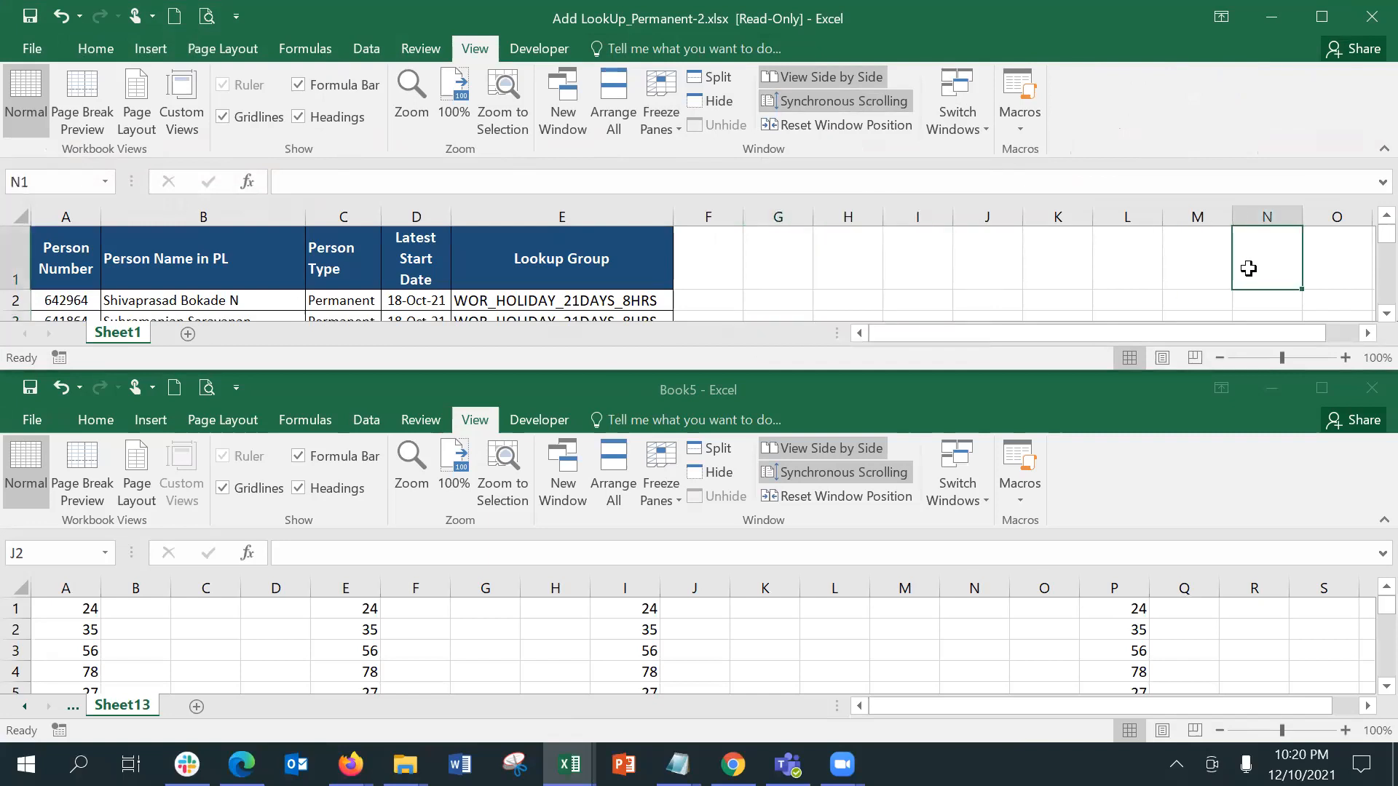
{"action": "key", "text": "Down"}
{"action": "key", "text": "Down"}
{"action": "key", "text": "Down"}
{"action": "key", "text": "Down"}
{"action": "key", "text": "Down"}
{"action": "key", "text": "Down"}
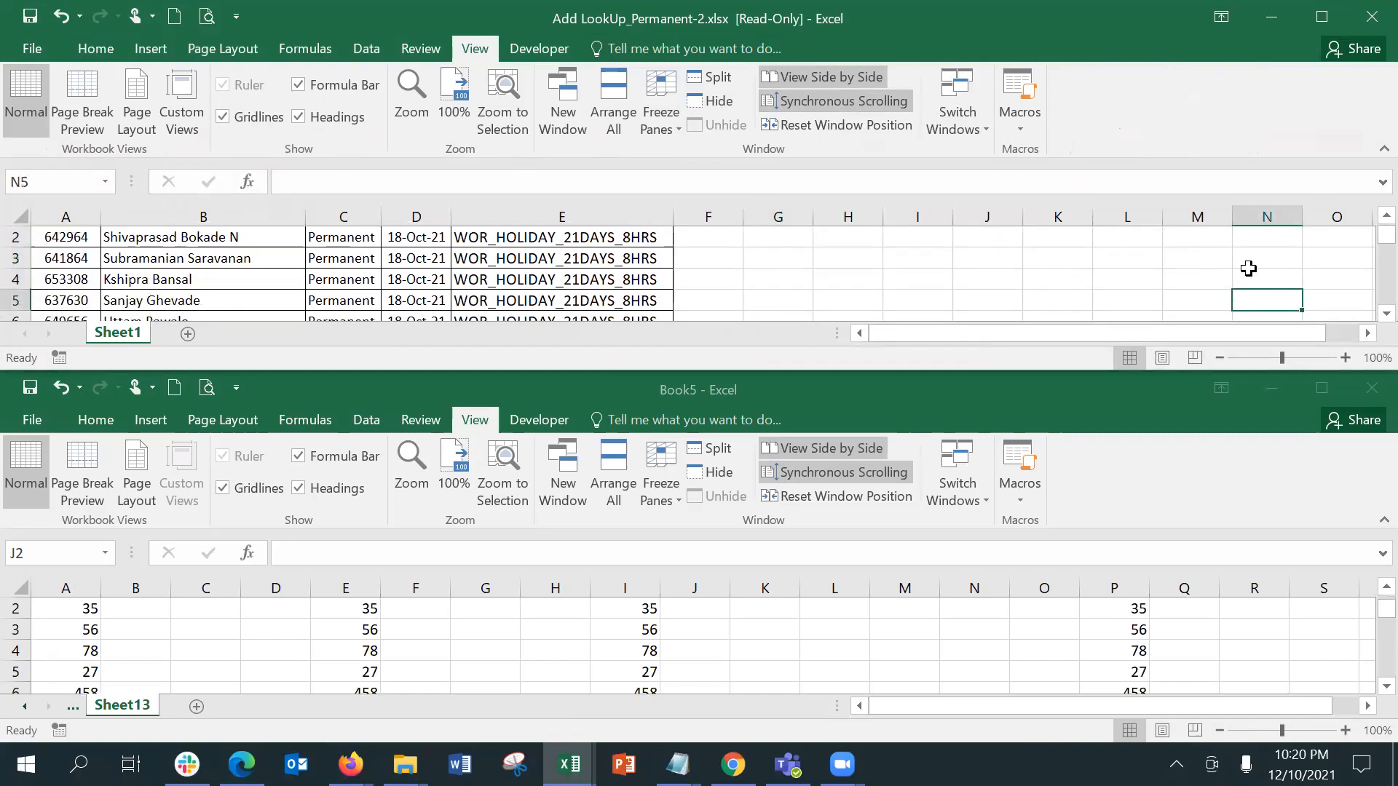
{"action": "key", "text": "Down"}
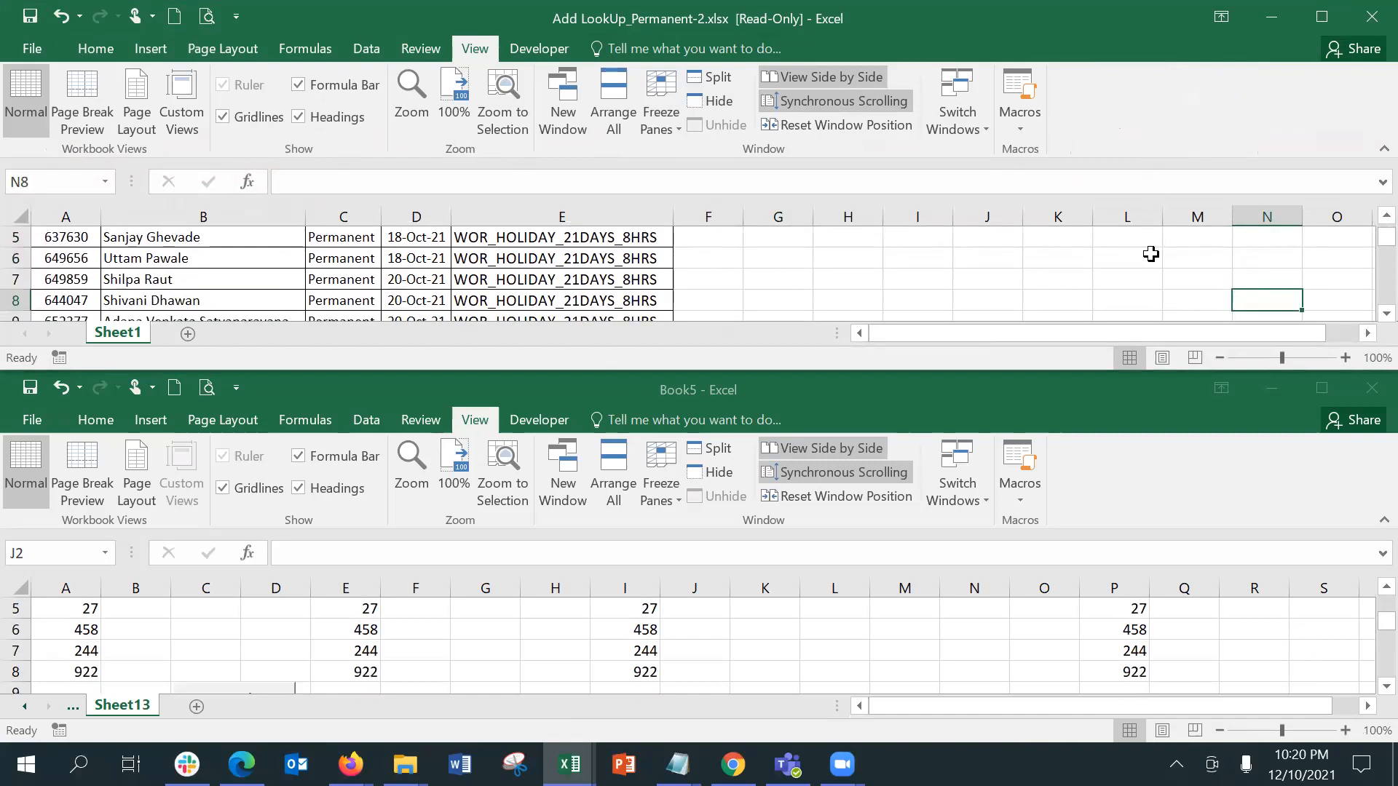
{"action": "key", "text": "Down"}
{"action": "key", "text": "Down"}
{"action": "key", "text": "Down"}
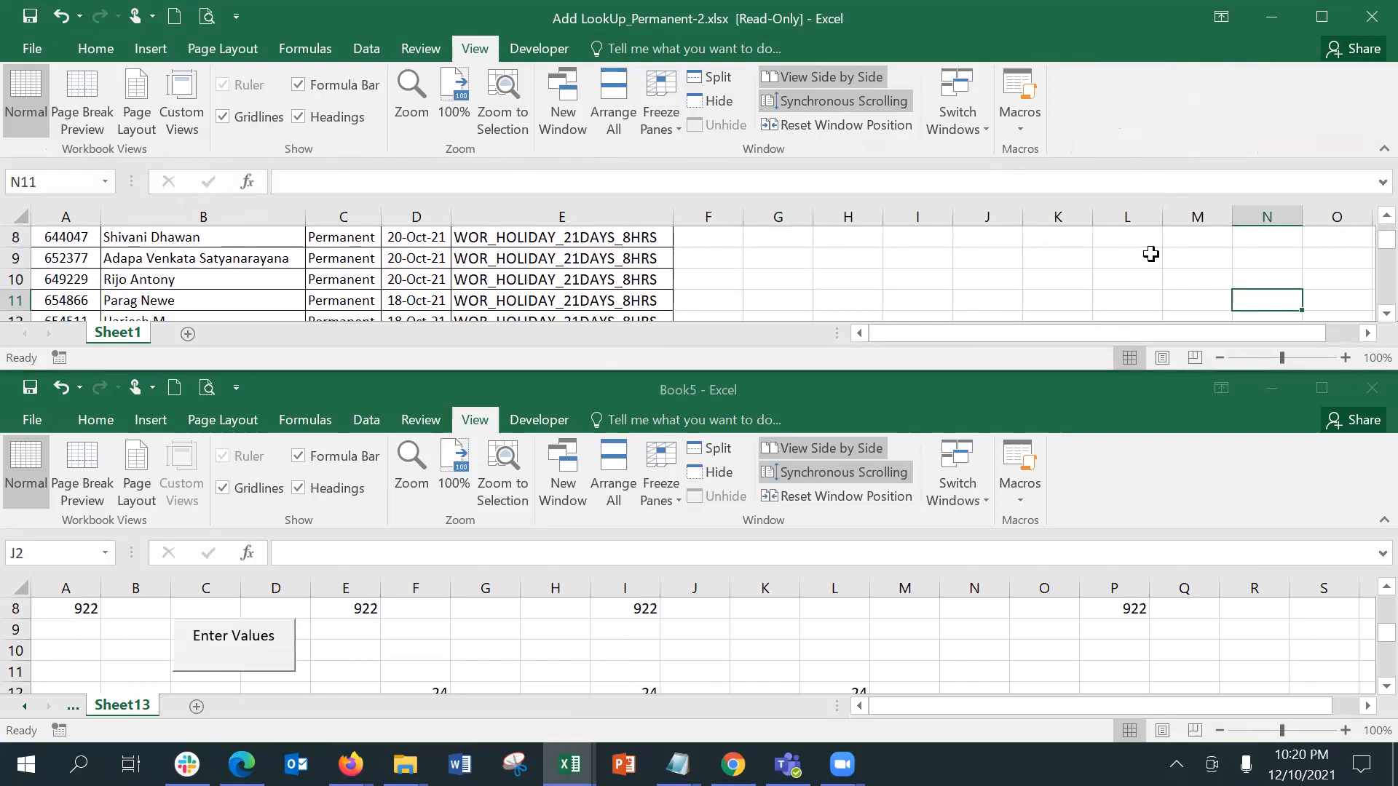
{"action": "key", "text": "Down"}
{"action": "key", "text": "Down"}
{"action": "key", "text": "Down"}
{"action": "key", "text": "Down"}
{"action": "key", "text": "Down"}
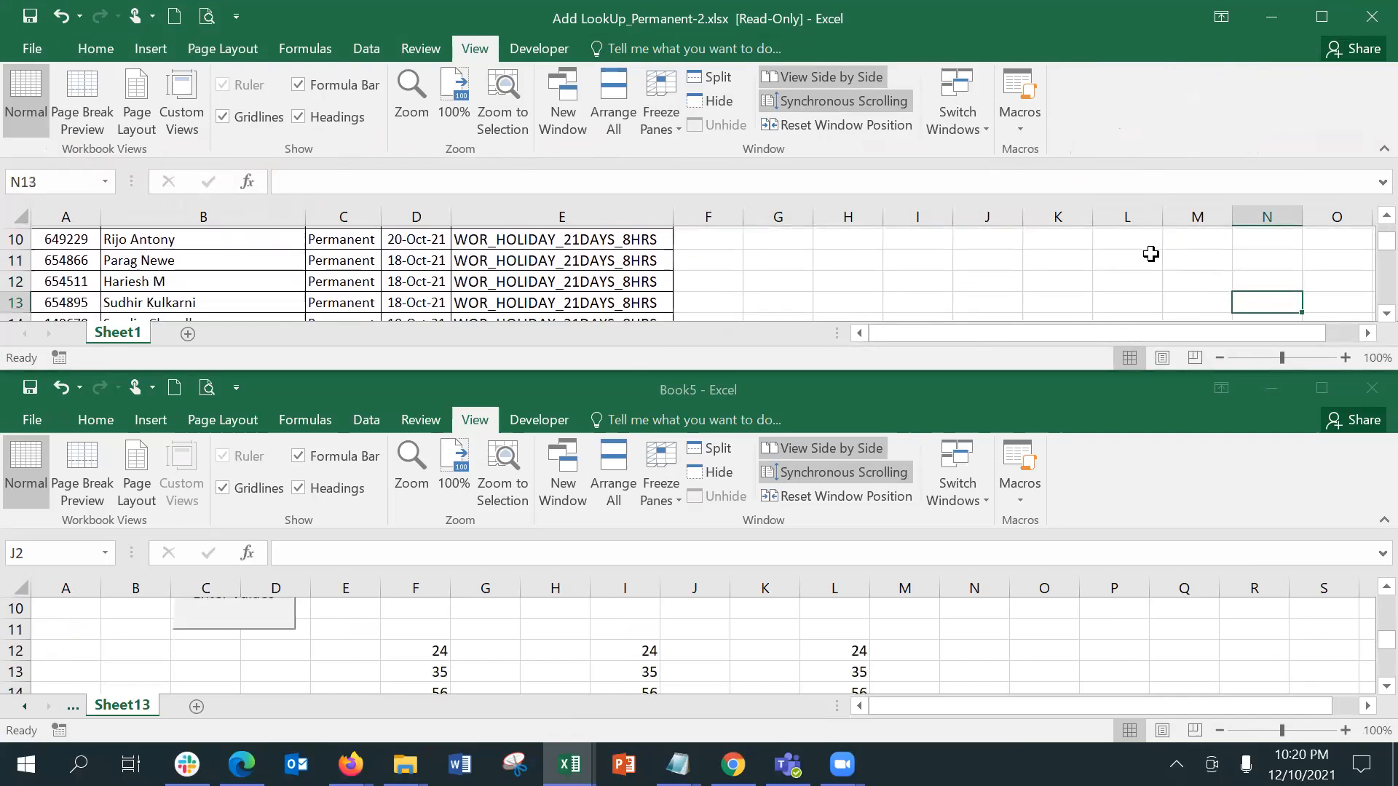
{"action": "key", "text": "Up"}
{"action": "key", "text": "Up"}
{"action": "key", "text": "Up"}
{"action": "key", "text": "Up"}
{"action": "key", "text": "Up"}
{"action": "key", "text": "Up"}
{"action": "key", "text": "Up"}
{"action": "key", "text": "Up"}
{"action": "key", "text": "Up"}
{"action": "key", "text": "Up"}
{"action": "key", "text": "Up"}
{"action": "key", "text": "Up"}
{"action": "key", "text": "Up"}
{"action": "key", "text": "Up"}
{"action": "key", "text": "Up"}
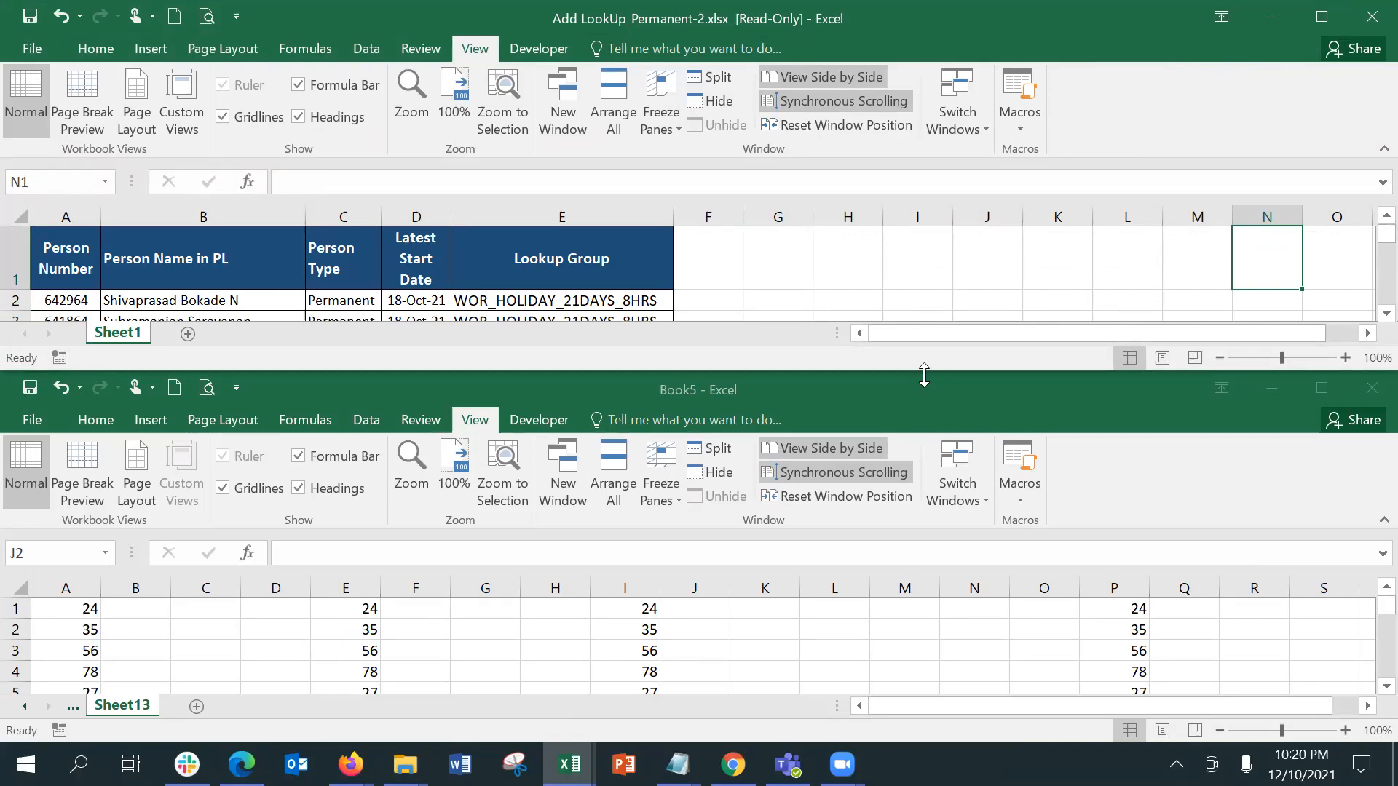
Step: Make the Add LookUp_Permanent-2.xlsx window taller and move down to N20 so both workbooks scroll together
{"action": "left_click_drag", "start_coordinate": [923, 375], "coordinate": [925, 416]}
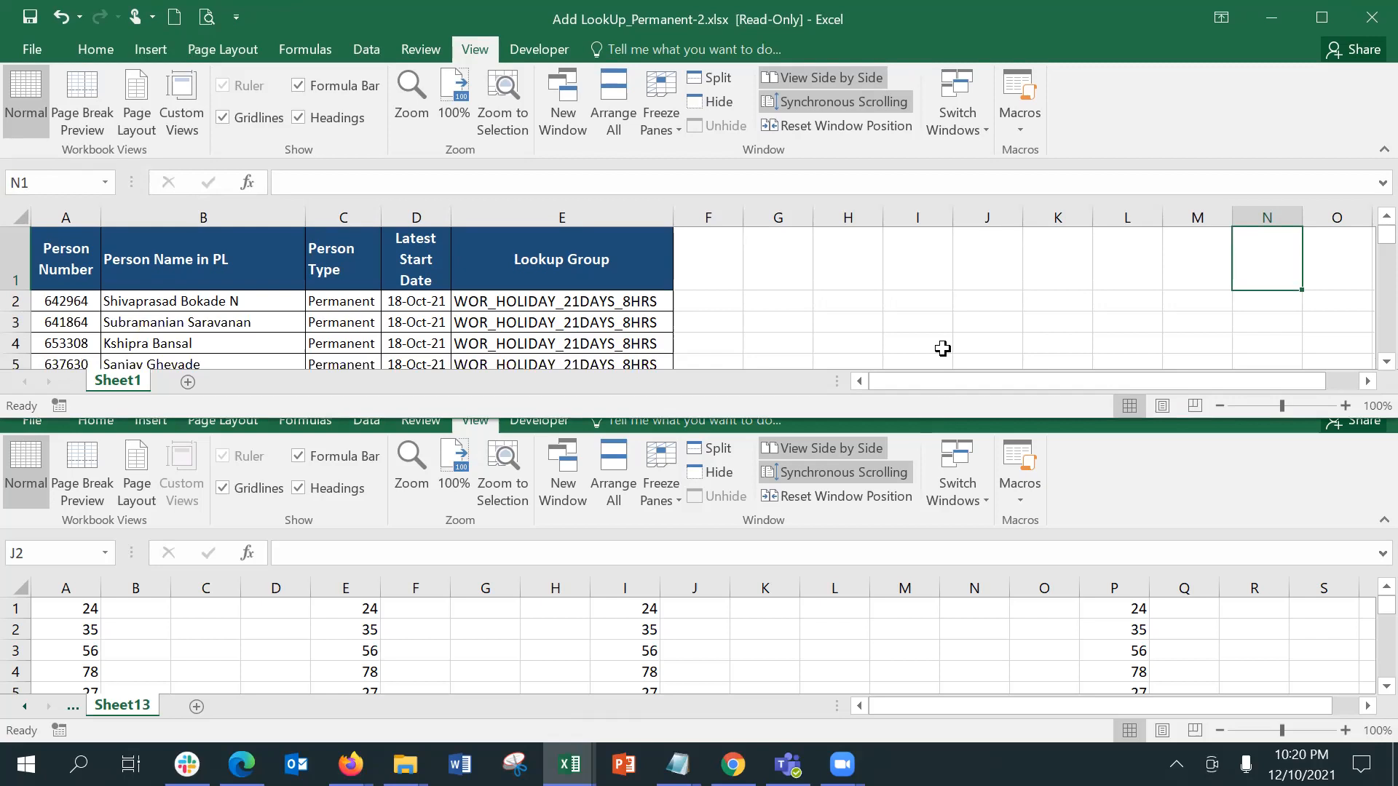
{"action": "key", "text": "Down"}
{"action": "key", "text": "Down"}
{"action": "key", "text": "Down"}
{"action": "key", "text": "Down"}
{"action": "key", "text": "Down"}
{"action": "key", "text": "Down"}
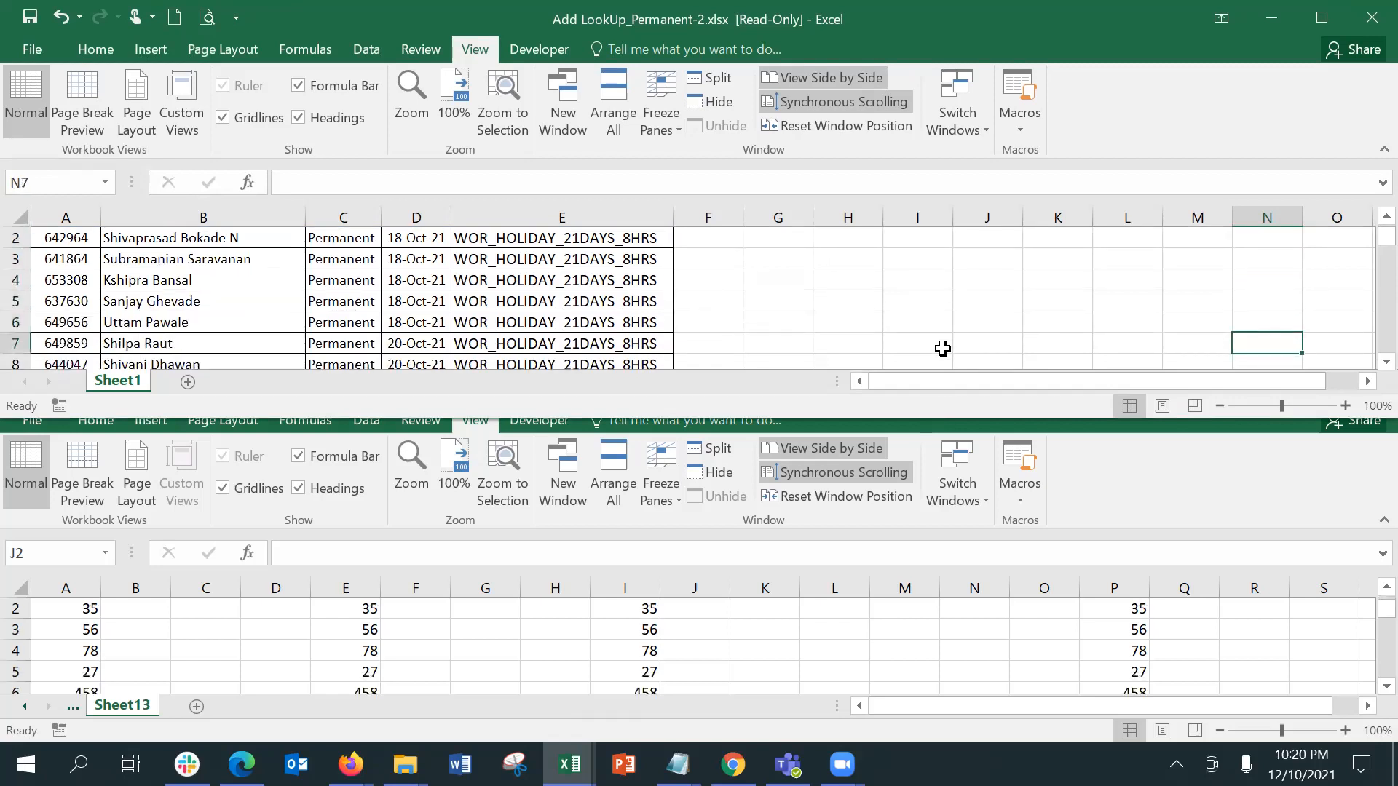
{"action": "key", "text": "Down"}
{"action": "key", "text": "Down"}
{"action": "key", "text": "Down"}
{"action": "key", "text": "Down"}
{"action": "key", "text": "Down"}
{"action": "key", "text": "Down"}
{"action": "key", "text": "Down"}
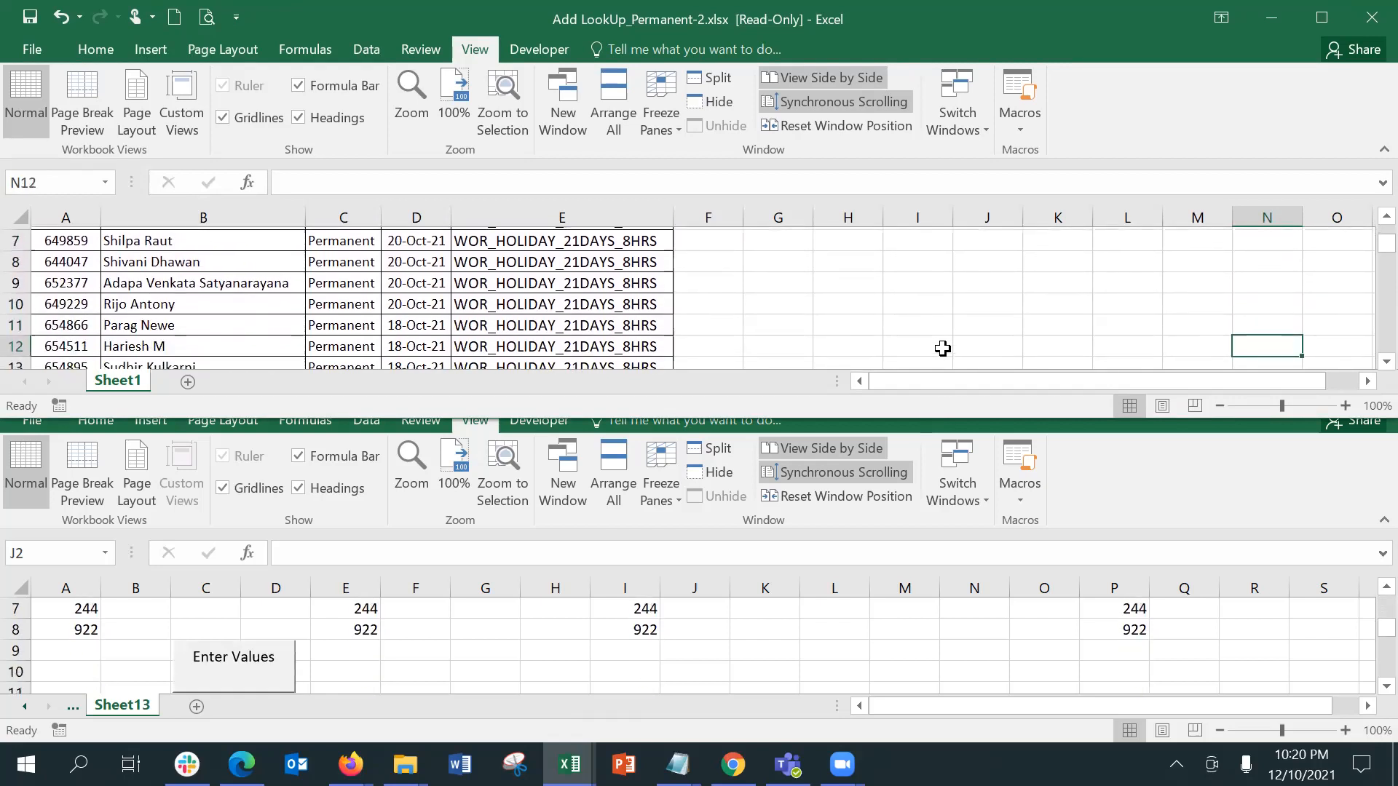
{"action": "key", "text": "Down"}
{"action": "key", "text": "Down"}
{"action": "key", "text": "Down"}
{"action": "key", "text": "Down"}
{"action": "key", "text": "Down"}
{"action": "key", "text": "Down"}
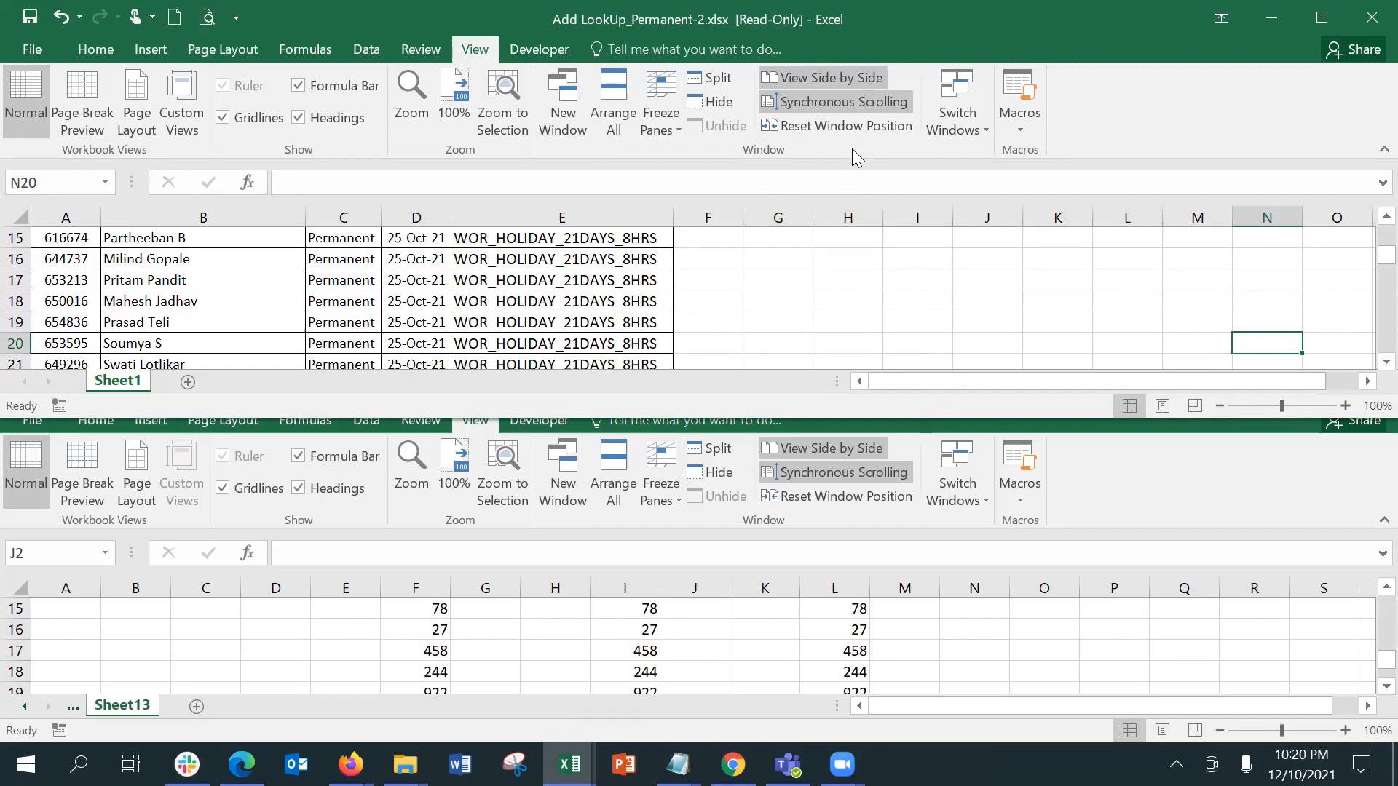
Step: Turn off synchronous scrolling to scroll Add LookUp_Permanent-2.xlsx alone down to N28, and turn it back on
{"action": "left_click", "coordinate": [839, 104]}
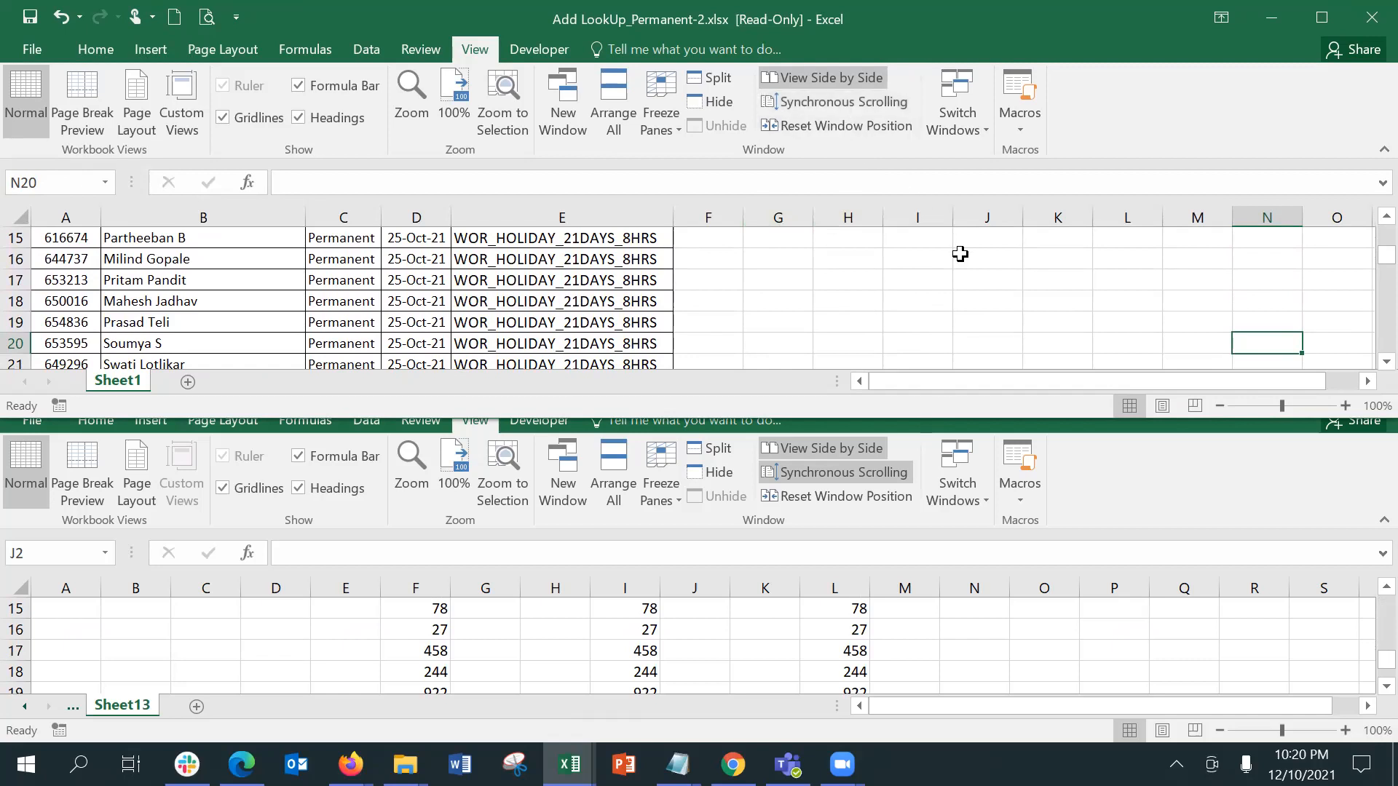
{"action": "key", "text": "Down"}
{"action": "key", "text": "Down"}
{"action": "key", "text": "Down"}
{"action": "key", "text": "Down"}
{"action": "key", "text": "Down"}
{"action": "key", "text": "Down"}
{"action": "key", "text": "Down"}
{"action": "key", "text": "Down"}
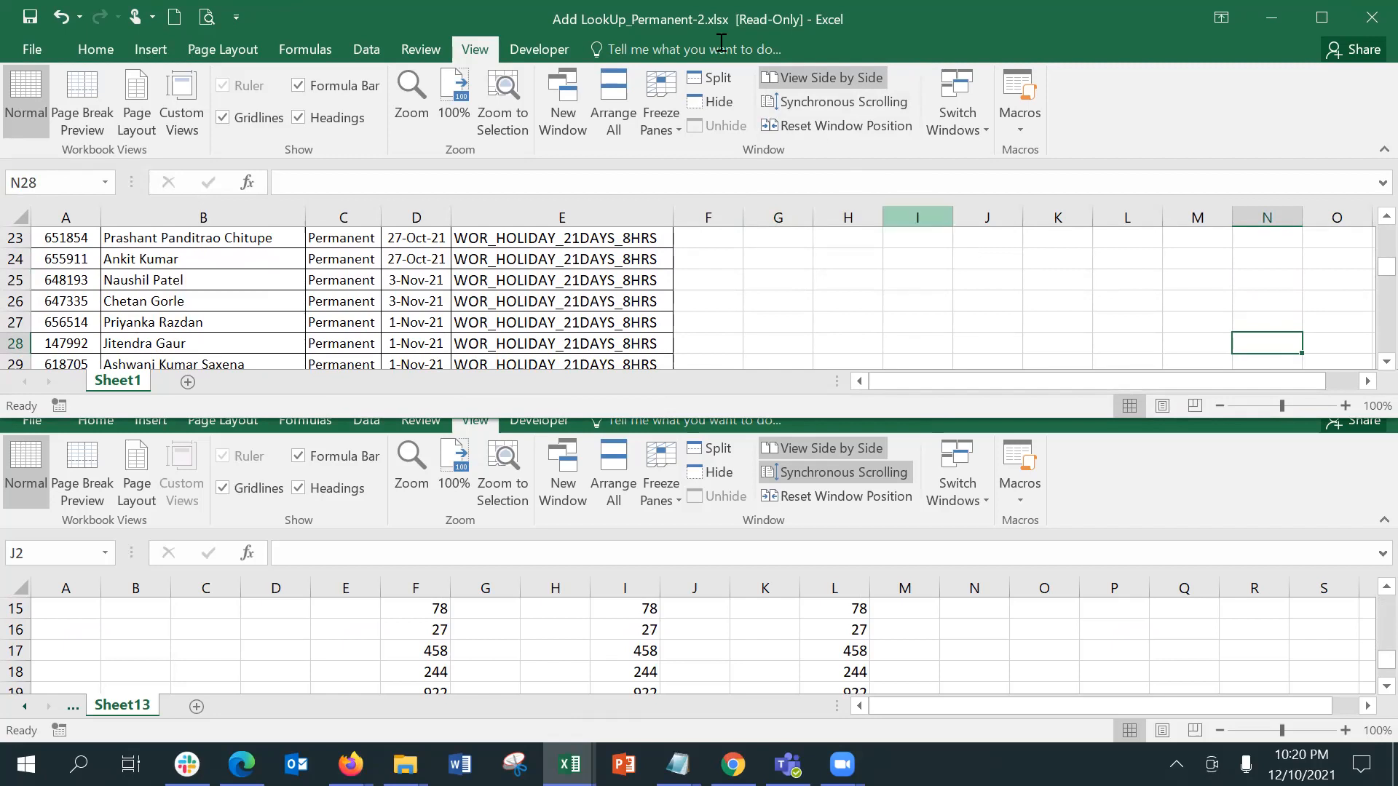
{"action": "left_click", "coordinate": [801, 104]}
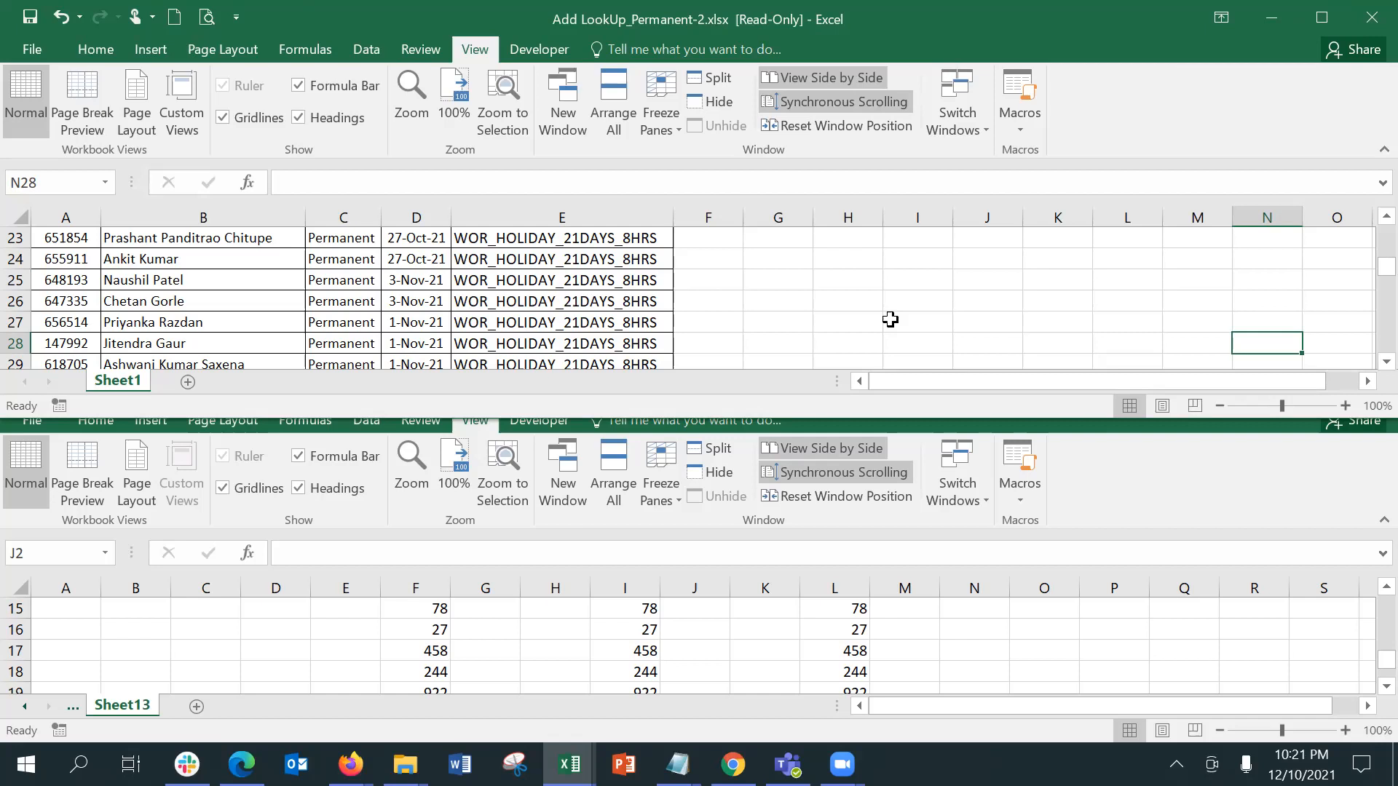
Step: Turn off the side-by-side view of Add LookUp_Permanent-2.xlsx and Book5, and maximize the Book5 window
{"action": "left_click", "coordinate": [1322, 18]}
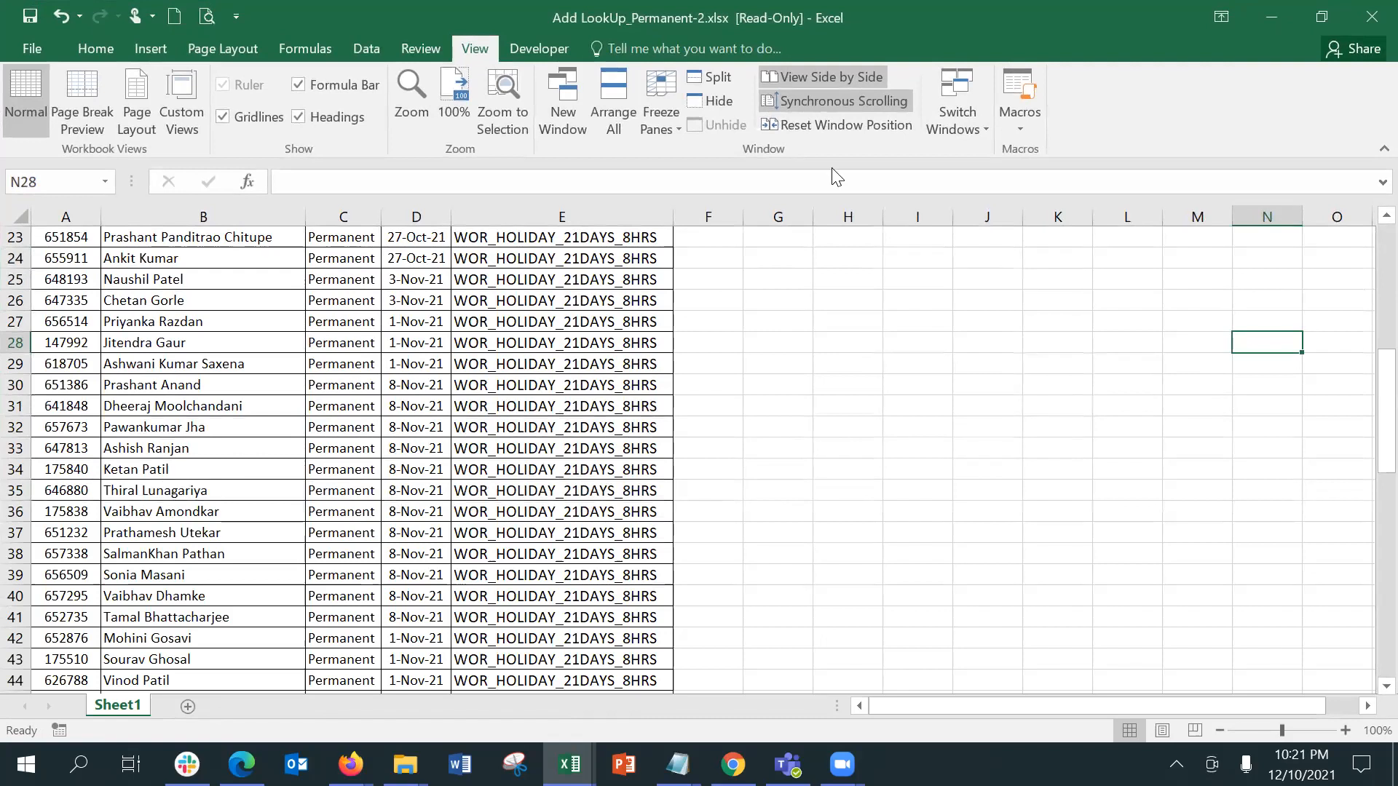
{"action": "left_click", "coordinate": [861, 80]}
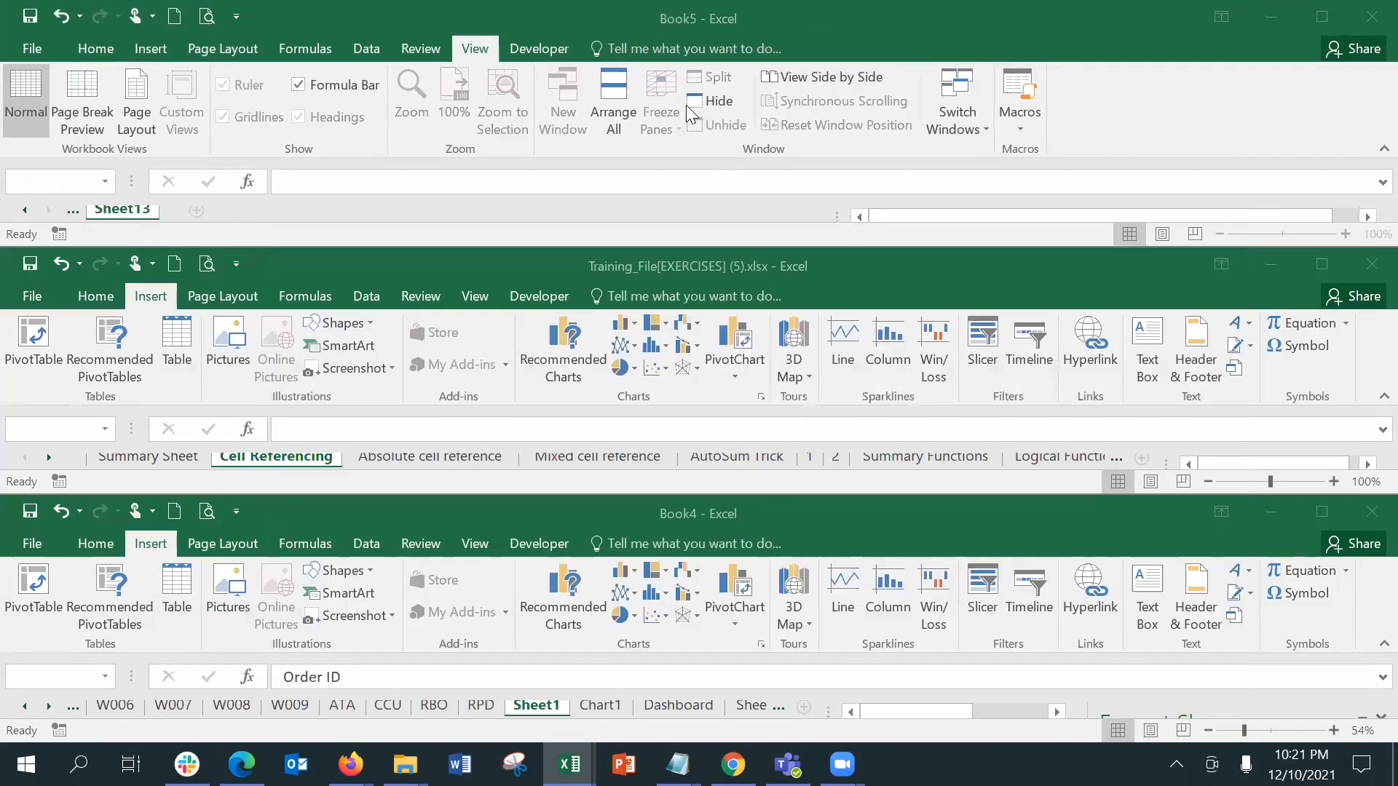
{"action": "double_click", "coordinate": [1038, 35]}
{"action": "left_click", "coordinate": [542, 484]}
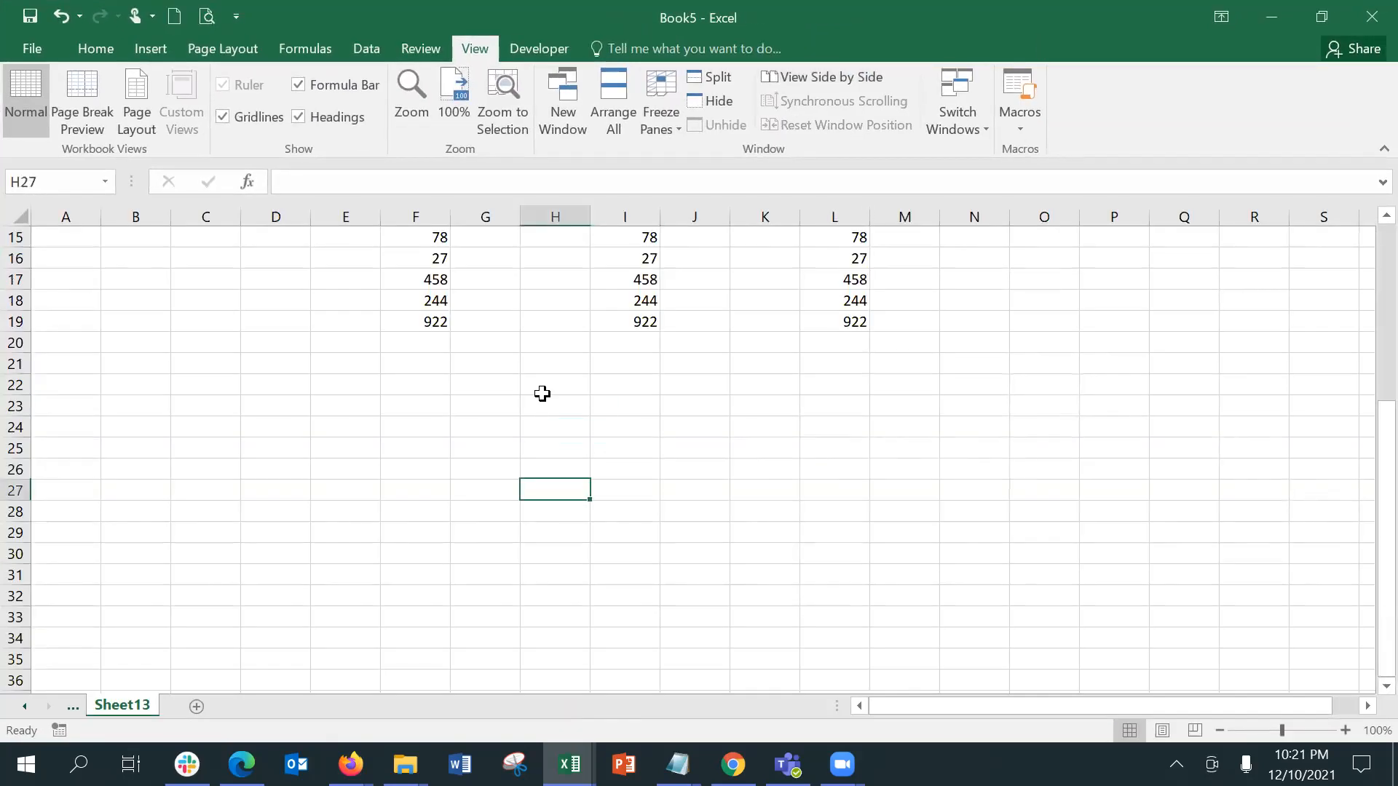
{"action": "left_click", "coordinate": [539, 342]}
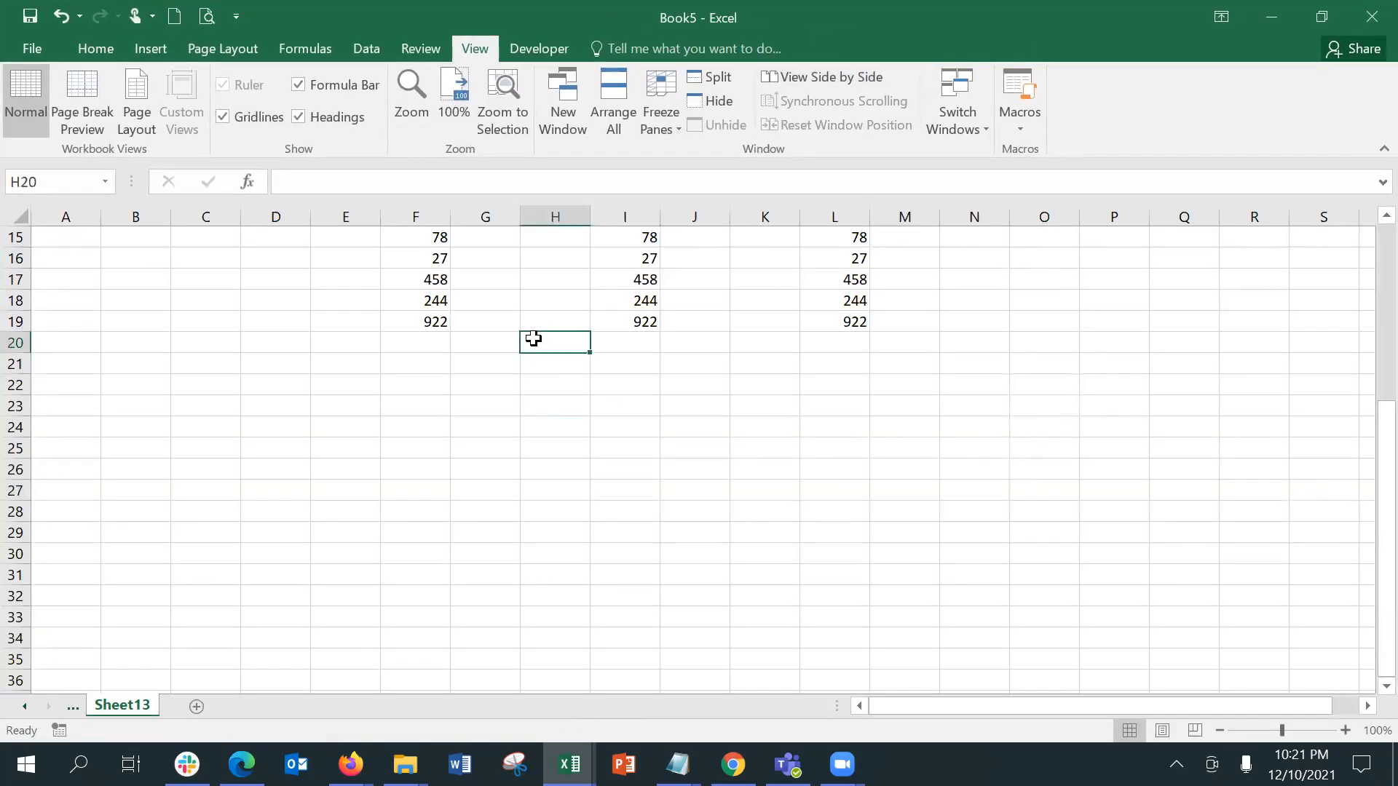
Step: View Book5 side by side with gst-example-vlookup.xlsx
{"action": "left_click", "coordinate": [838, 77]}
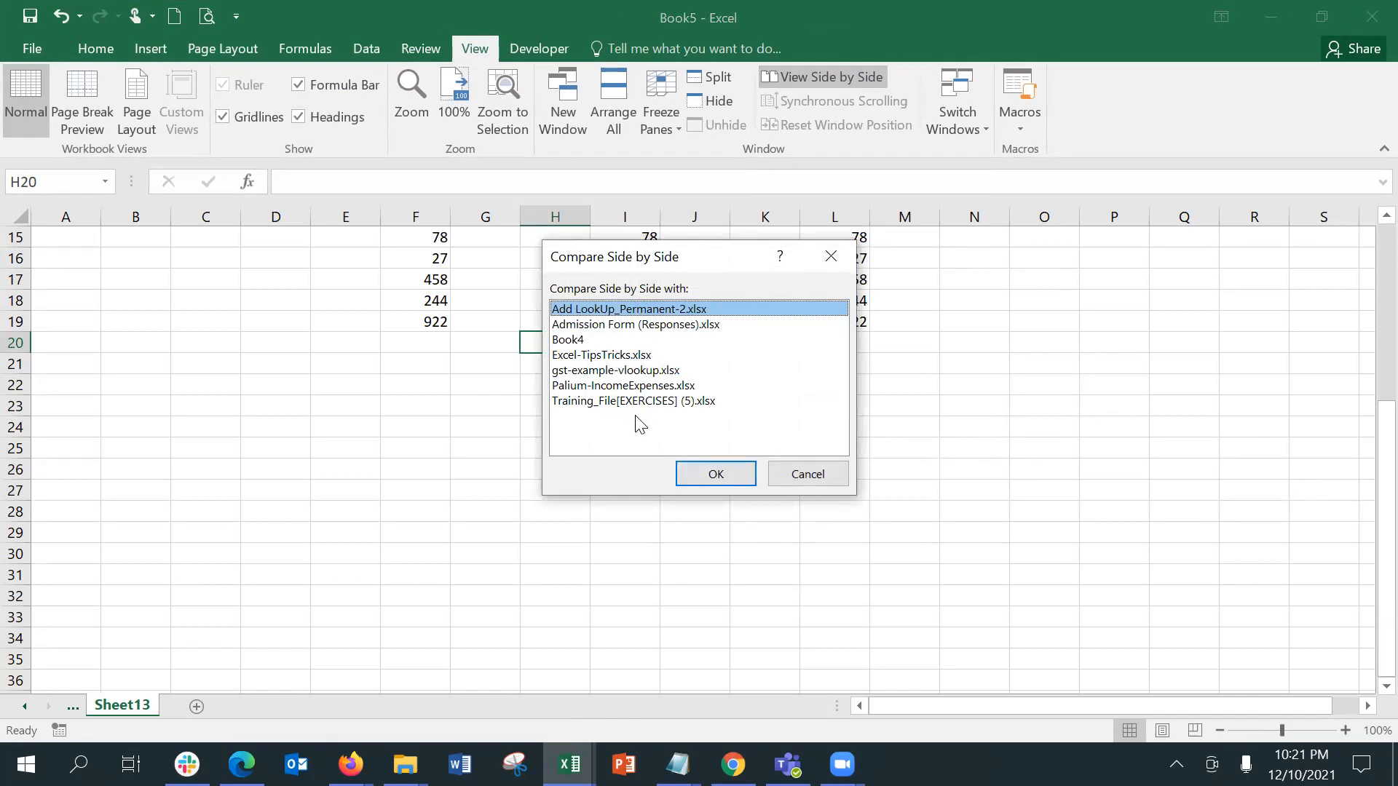
{"action": "left_click", "coordinate": [623, 375]}
{"action": "left_click", "coordinate": [710, 474]}
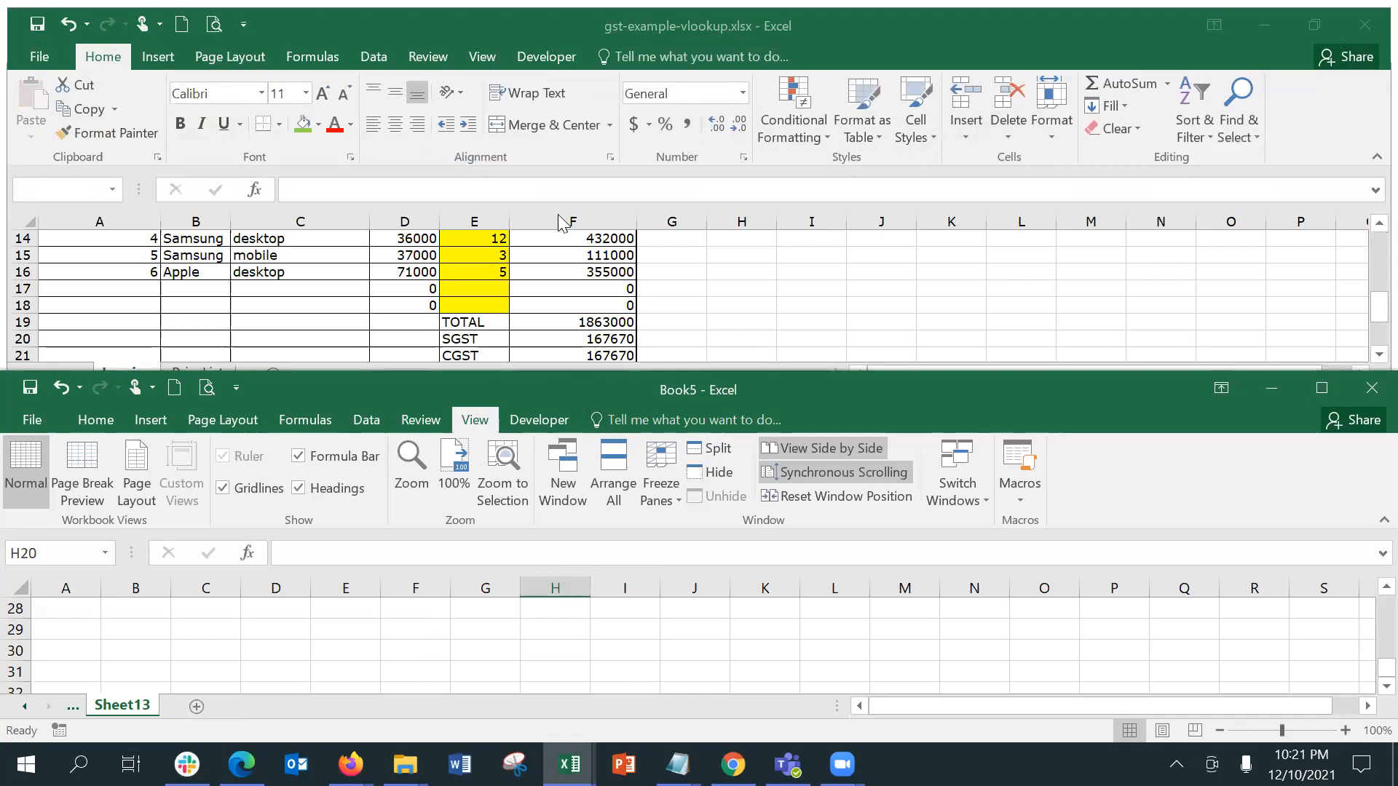
Step: Examine synchronous scrolling with Book5 by moving down and back up through column H of the Invoice sheet
{"action": "left_click", "coordinate": [466, 64]}
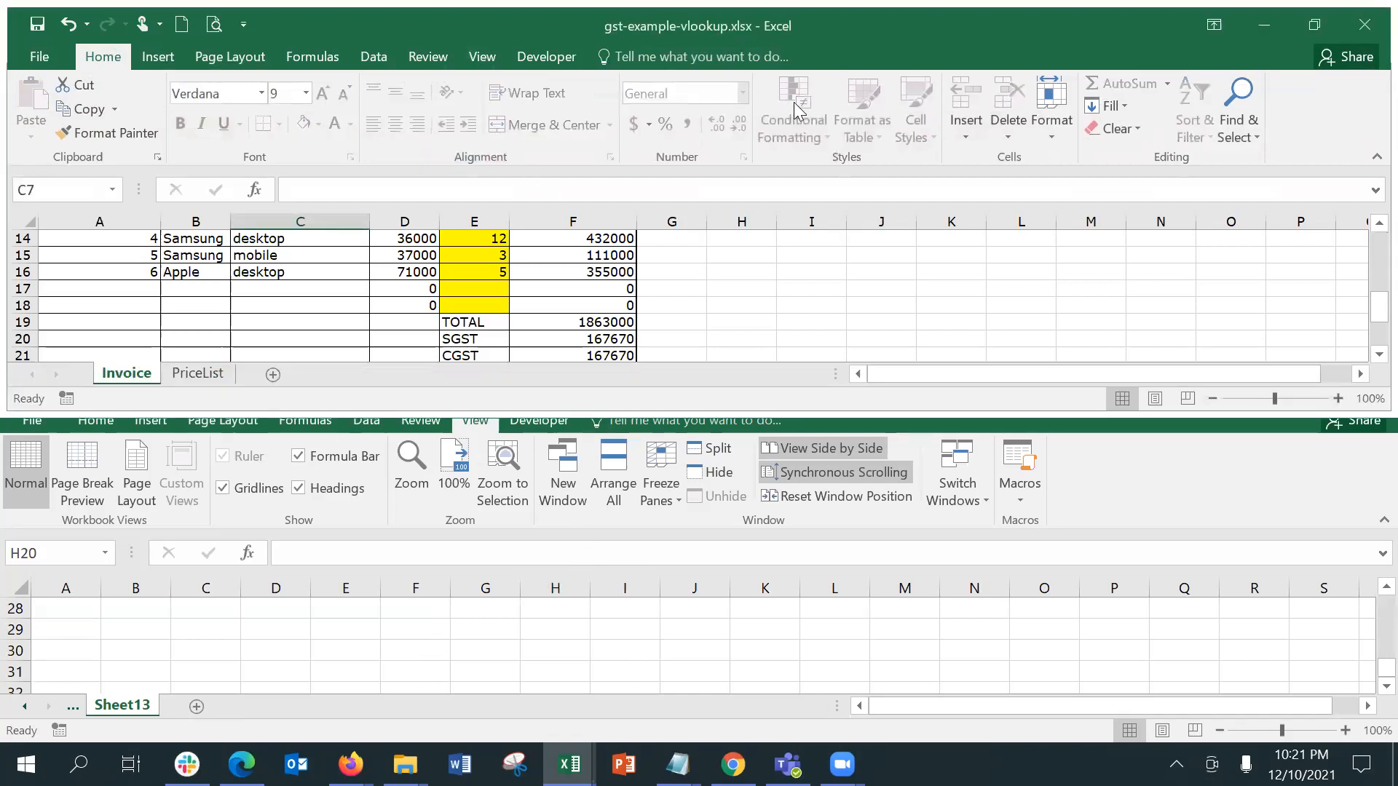
{"action": "left_click", "coordinate": [482, 55]}
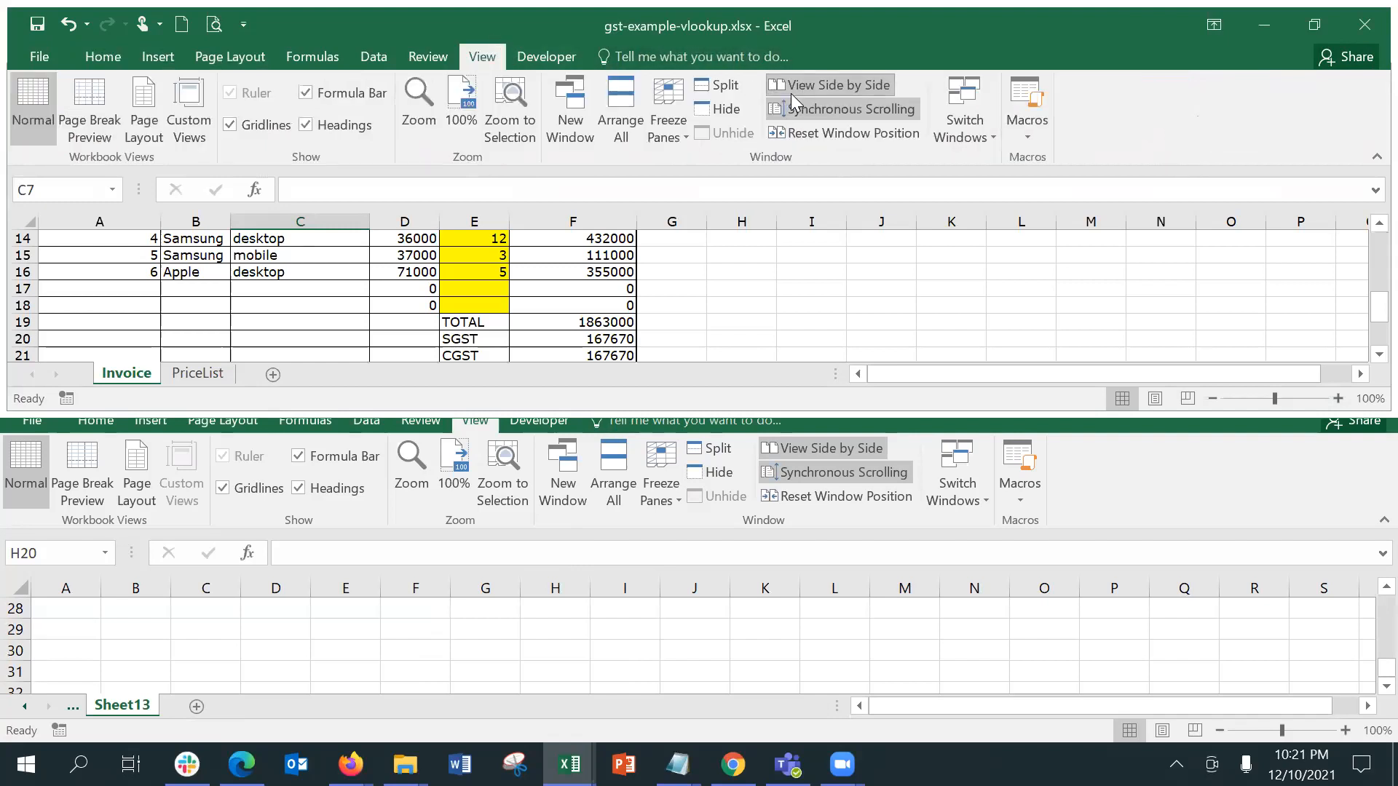
{"action": "left_click", "coordinate": [728, 231]}
{"action": "key", "text": "Down"}
{"action": "key", "text": "Down"}
{"action": "key", "text": "Down"}
{"action": "key", "text": "Down"}
{"action": "key", "text": "Down"}
{"action": "key", "text": "Down"}
{"action": "key", "text": "Down"}
{"action": "key", "text": "Up"}
{"action": "key", "text": "Up"}
{"action": "key", "text": "Up"}
{"action": "key", "text": "Up"}
{"action": "key", "text": "Up"}
{"action": "key", "text": "Up"}
{"action": "key", "text": "Up"}
{"action": "key", "text": "Up"}
{"action": "key", "text": "Up"}
{"action": "key", "text": "Up"}
{"action": "key", "text": "Up"}
{"action": "key", "text": "Up"}
{"action": "key", "text": "Up"}
{"action": "key", "text": "Up"}
{"action": "key", "text": "Up"}
{"action": "key", "text": "Up"}
{"action": "key", "text": "Up"}
{"action": "key", "text": "Up"}
{"action": "key", "text": "Up"}
{"action": "key", "text": "Up"}
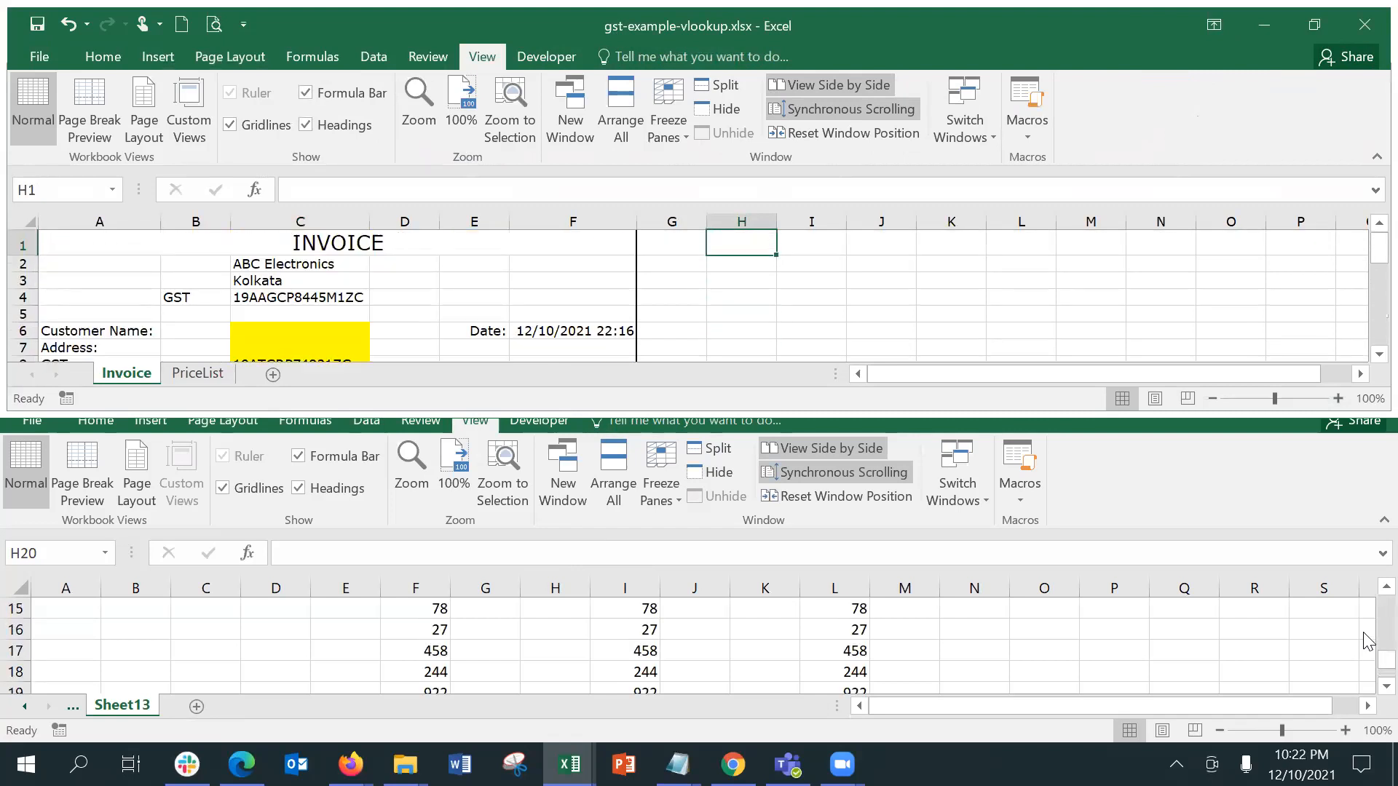
Step: Bring Book5 to row 1 and compare how both workbooks scroll while moving through Invoice column H to row 18 and back
{"action": "left_click_drag", "start_coordinate": [1366, 660], "coordinate": [1364, 596]}
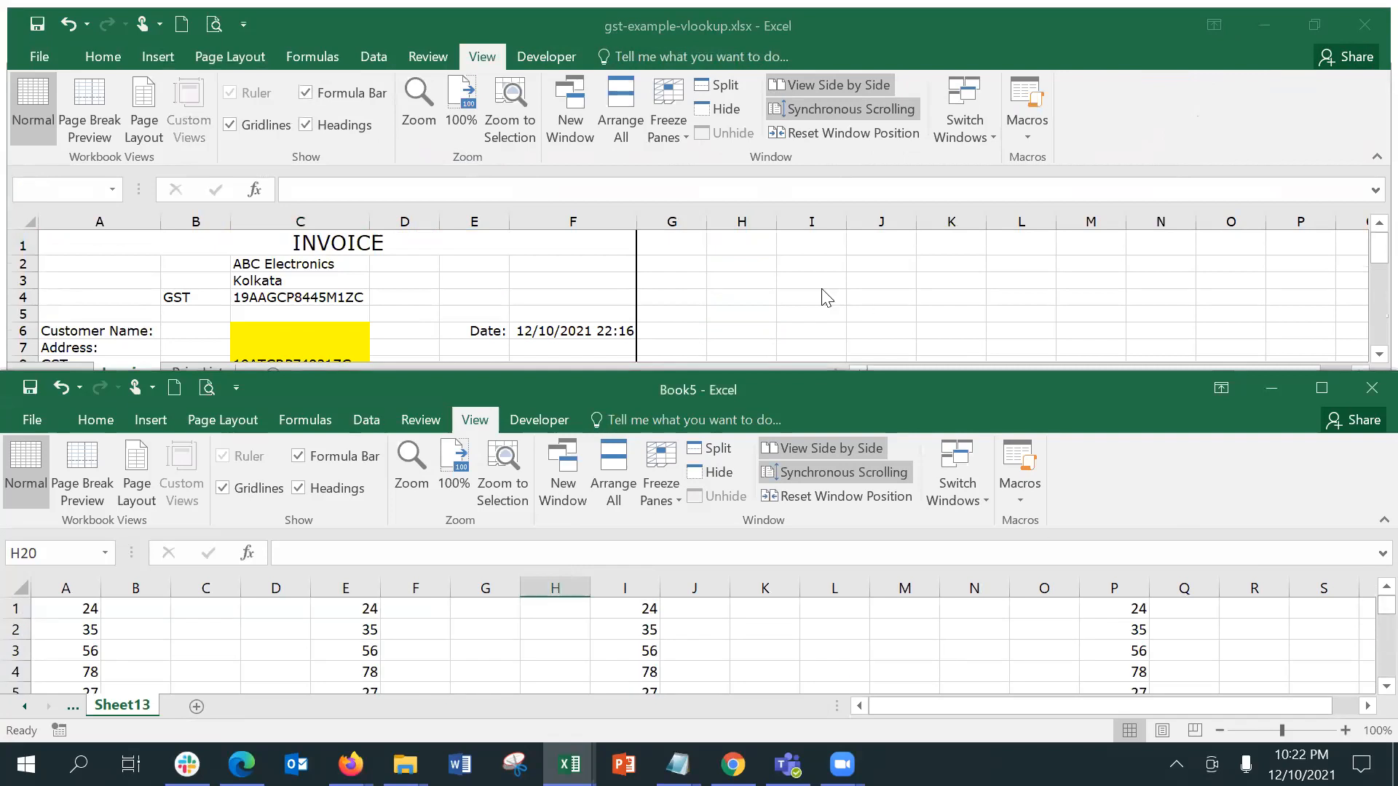
{"action": "left_click", "coordinate": [779, 241]}
{"action": "key", "text": "Down"}
{"action": "key", "text": "Down"}
{"action": "key", "text": "Down"}
{"action": "key", "text": "Down"}
{"action": "key", "text": "Down"}
{"action": "key", "text": "Down"}
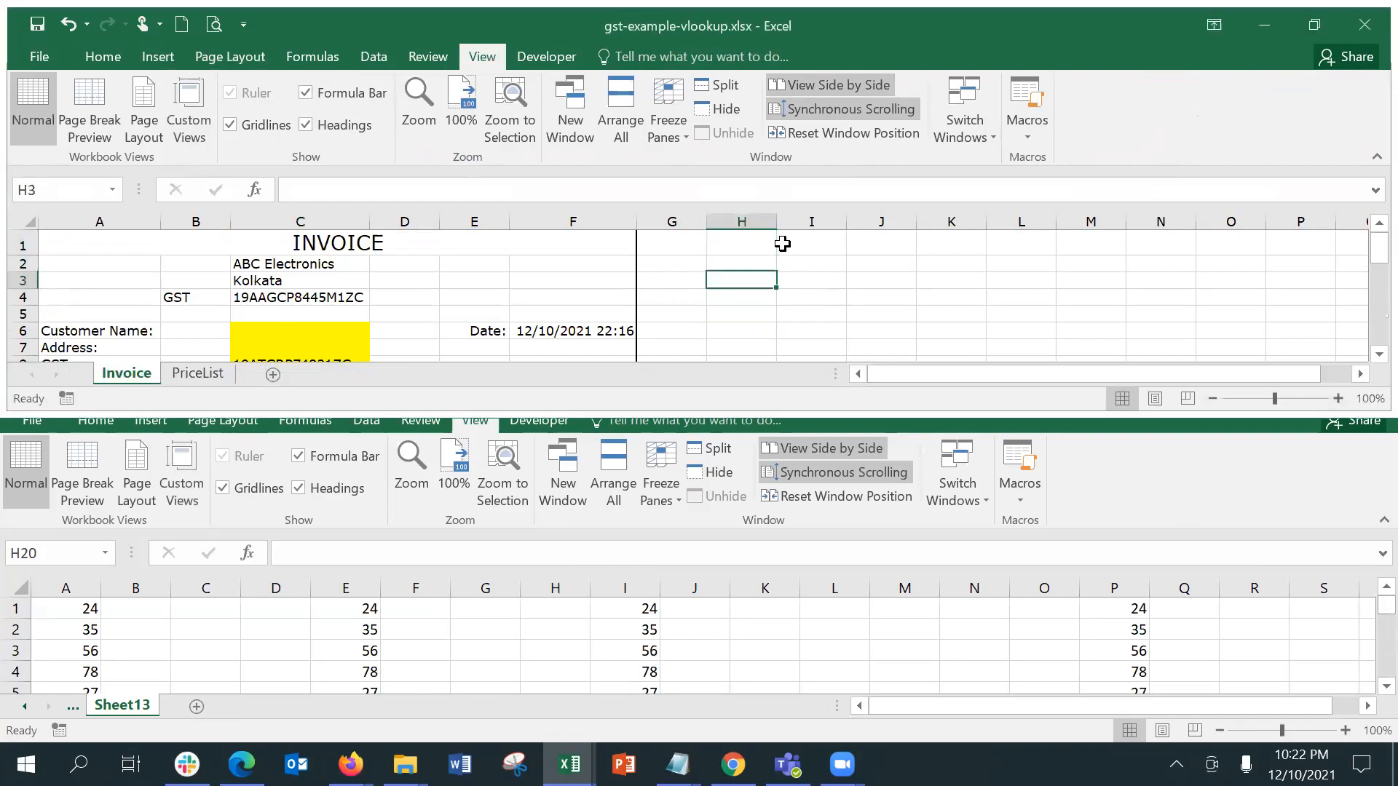
{"action": "key", "text": "Down"}
{"action": "key", "text": "Down"}
{"action": "key", "text": "Down"}
{"action": "key", "text": "Down"}
{"action": "key", "text": "Down"}
{"action": "key", "text": "Down"}
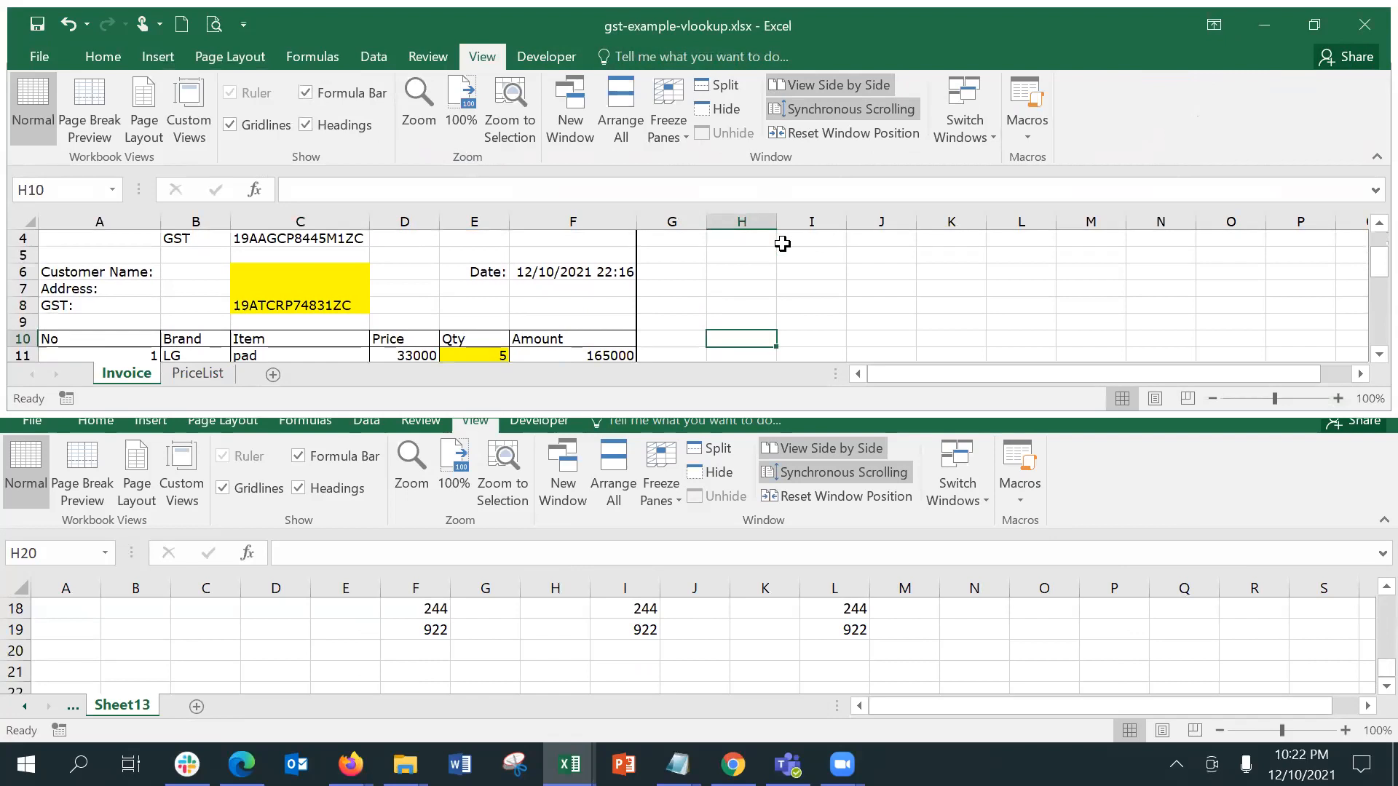
{"action": "key", "text": "Down"}
{"action": "key", "text": "Down"}
{"action": "key", "text": "Down"}
{"action": "key", "text": "Down"}
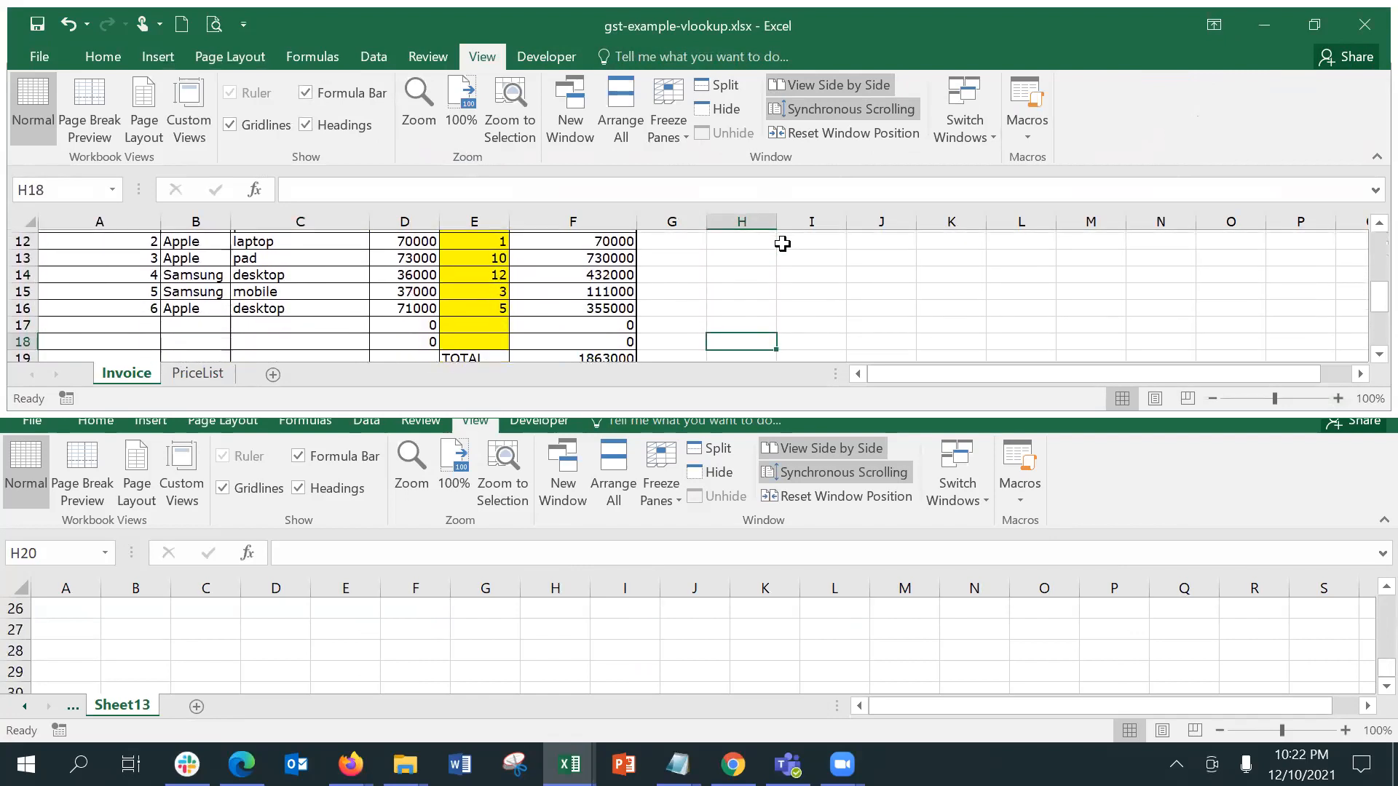
{"action": "left_click", "coordinate": [780, 244]}
{"action": "key", "text": "Up"}
{"action": "key", "text": "Up"}
{"action": "key", "text": "Up"}
{"action": "key", "text": "Up"}
{"action": "key", "text": "Up"}
{"action": "key", "text": "Up"}
{"action": "key", "text": "Up"}
{"action": "key", "text": "Up"}
{"action": "key", "text": "Up"}
{"action": "key", "text": "Up"}
{"action": "key", "text": "Up"}
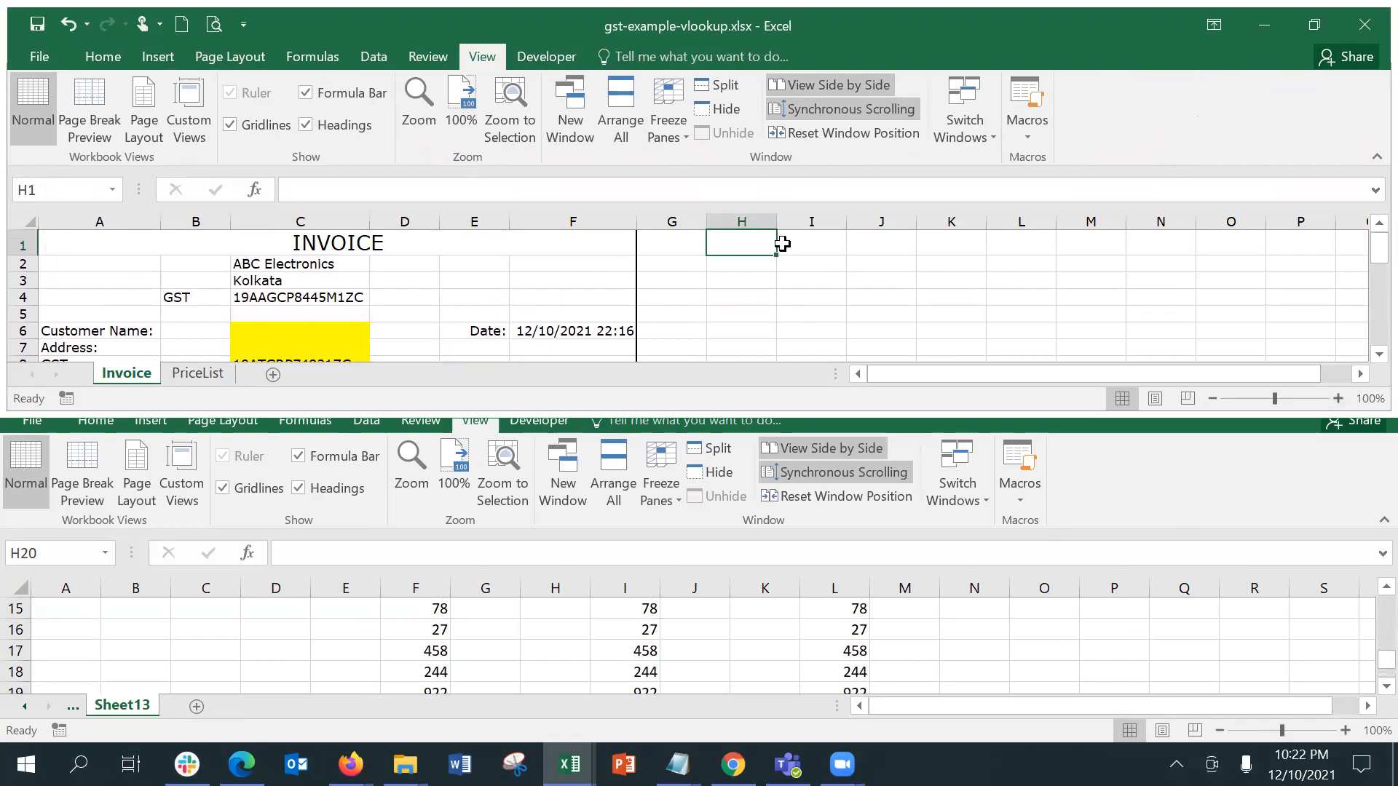
Step: Turn off the side-by-side view of gst-example-vlookup.xlsx and Book5
{"action": "left_click", "coordinate": [889, 121]}
{"action": "left_click", "coordinate": [825, 85]}
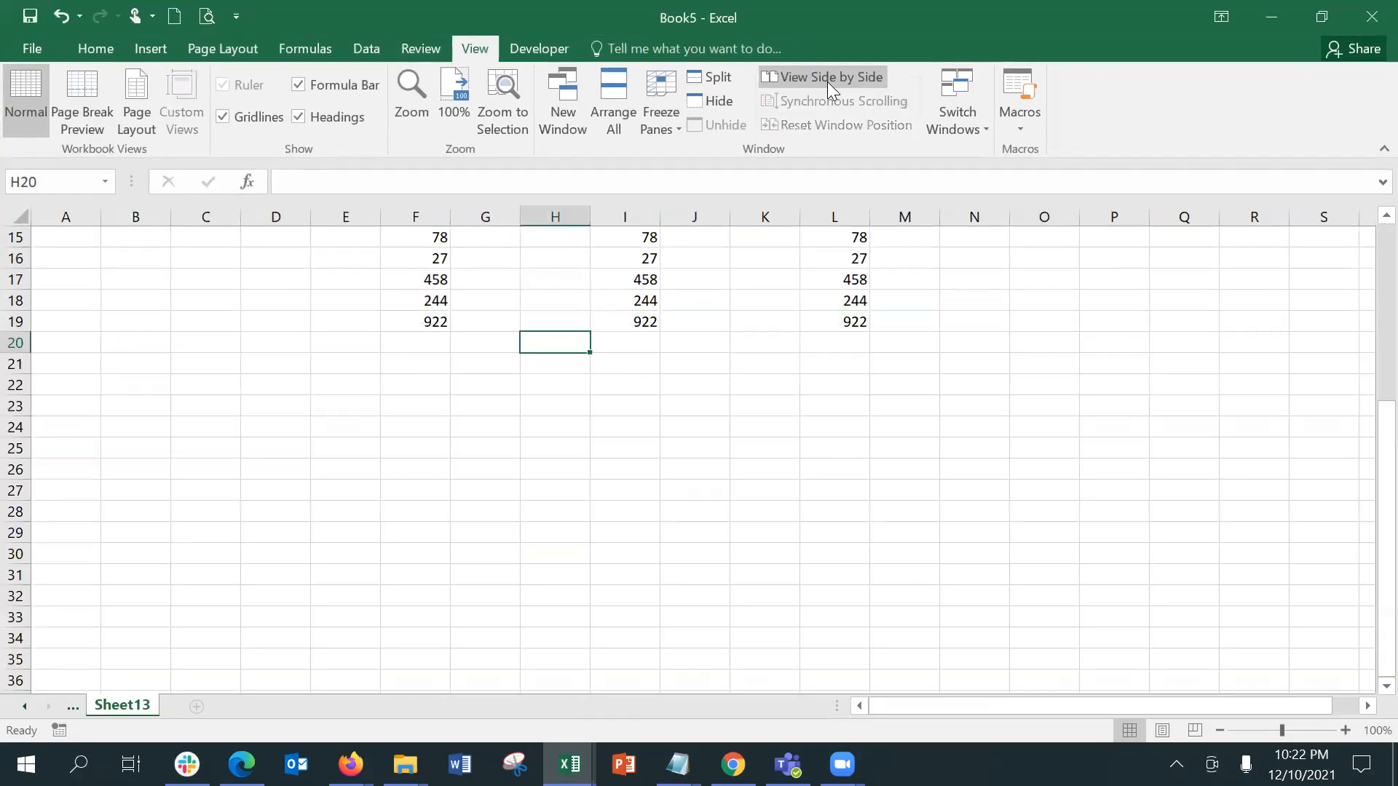
Step: Switch to the Add LookUp_Permanent-2.xlsx workbook and maximize its window
{"action": "left_click", "coordinate": [665, 131]}
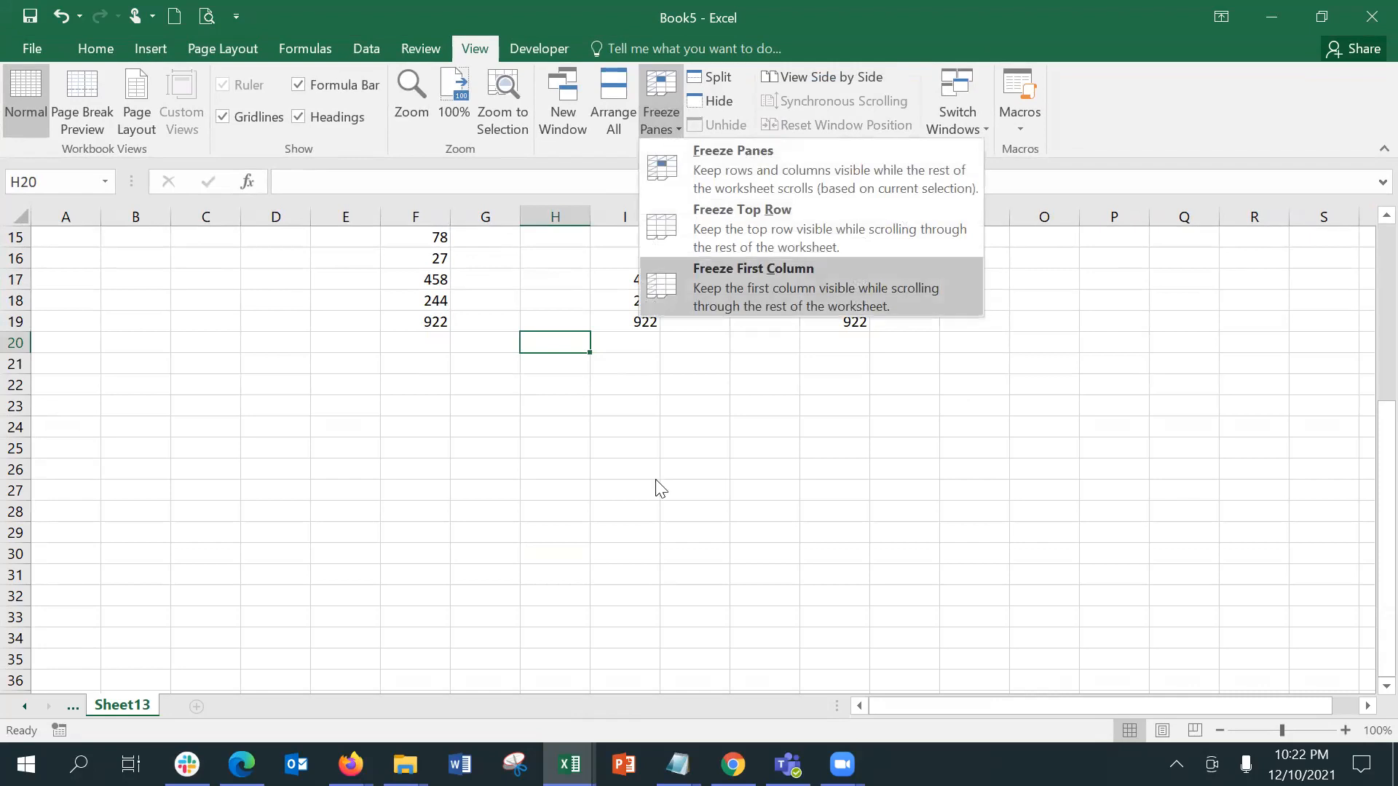
{"action": "mouse_move", "coordinate": [569, 764]}
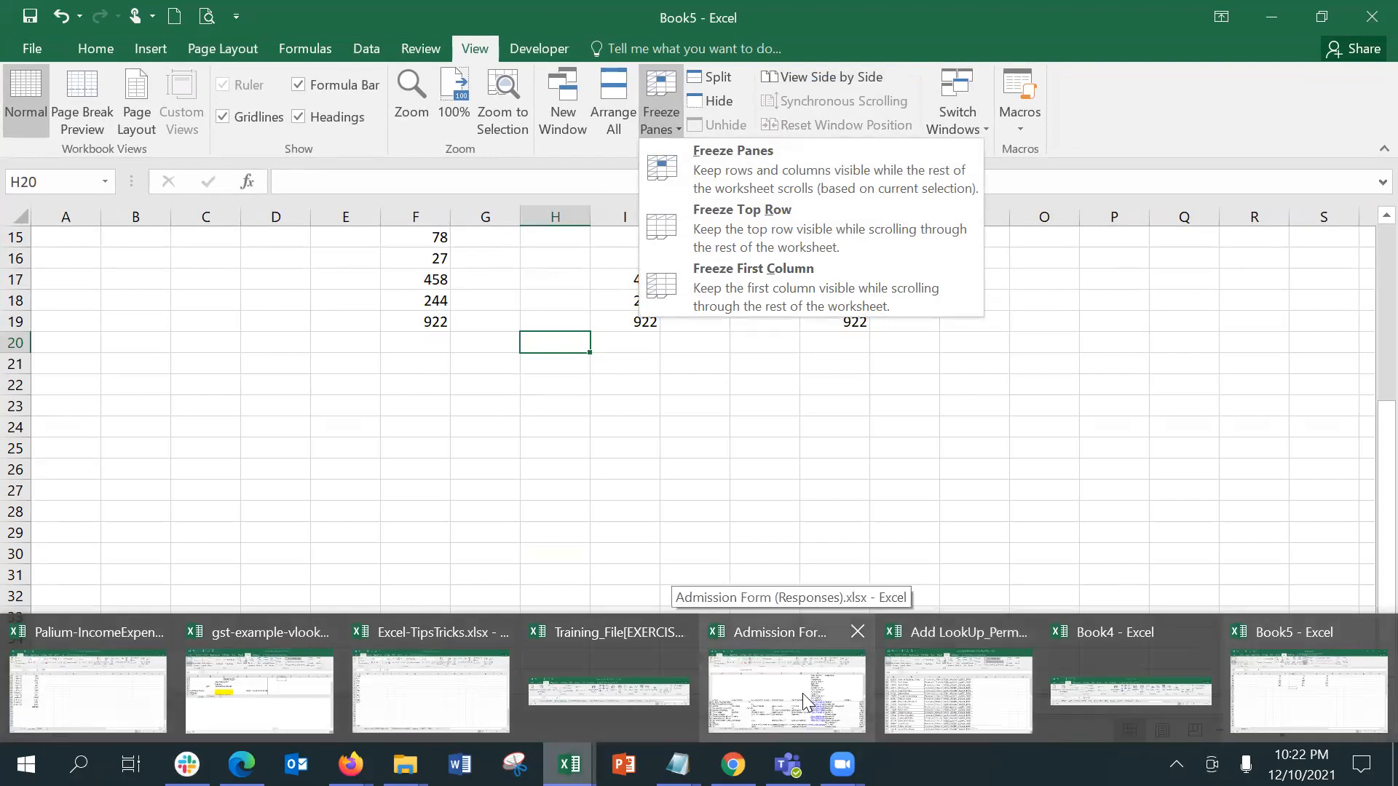
{"action": "left_click", "coordinate": [967, 690]}
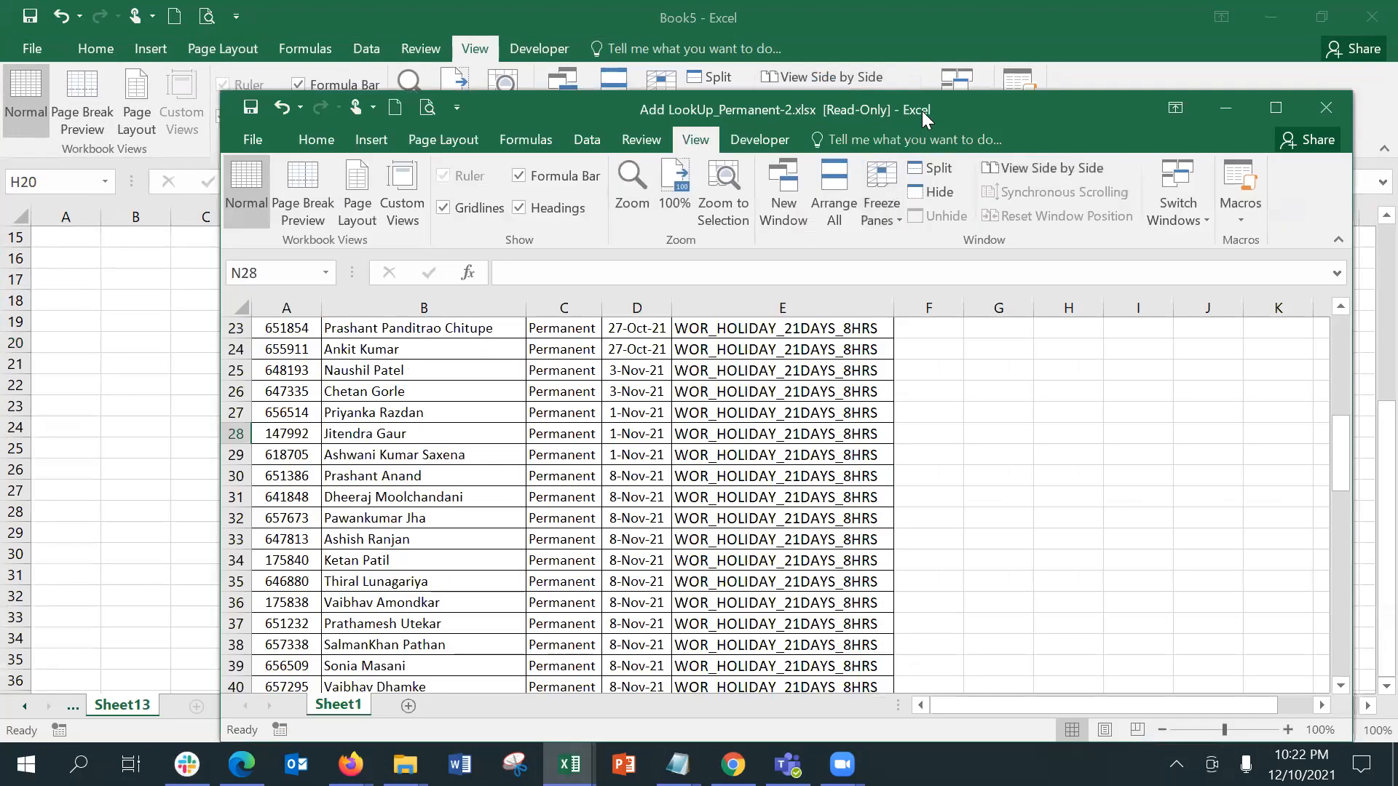
{"action": "double_click", "coordinate": [922, 111]}
Step: Split the worksheet window into panes at cell C31
{"action": "left_click", "coordinate": [224, 313]}
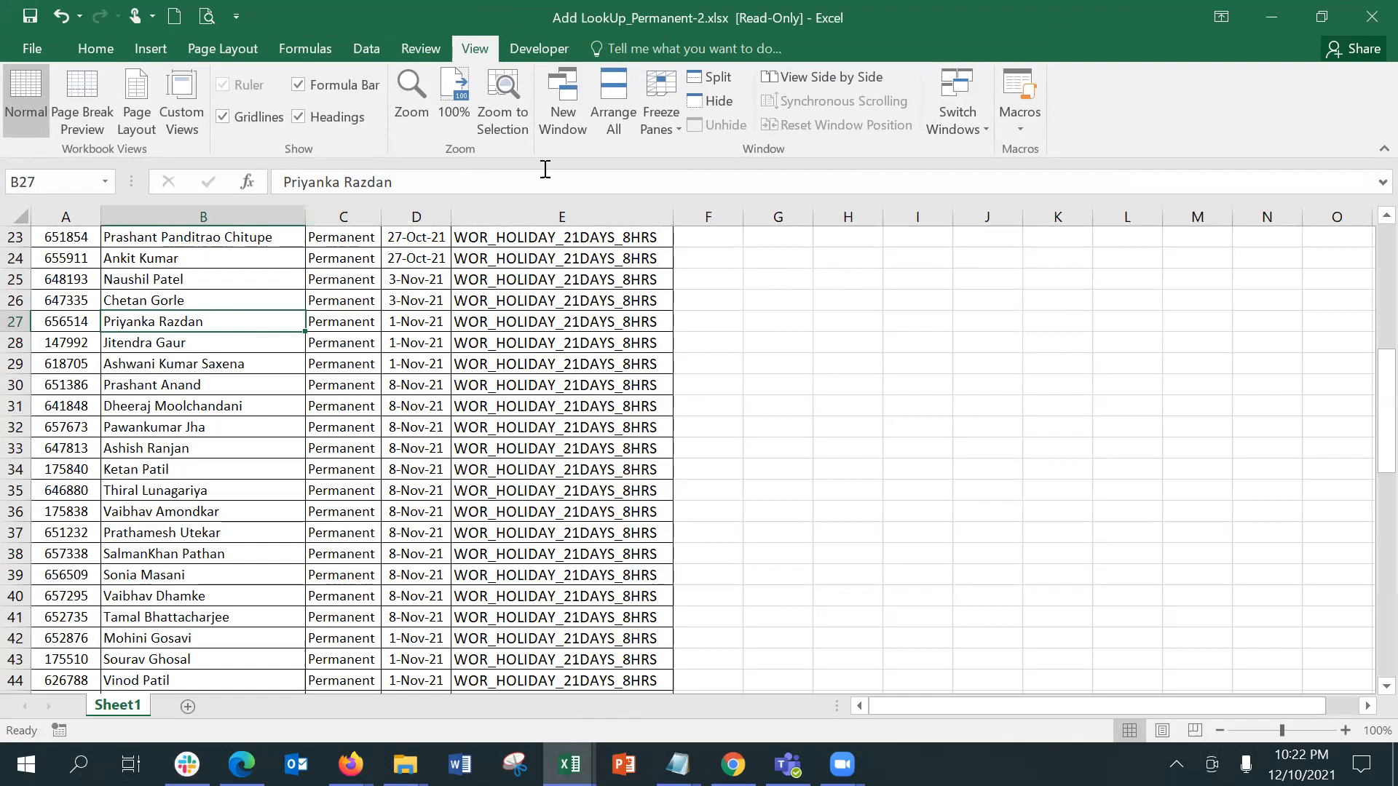
{"action": "left_click", "coordinate": [345, 401]}
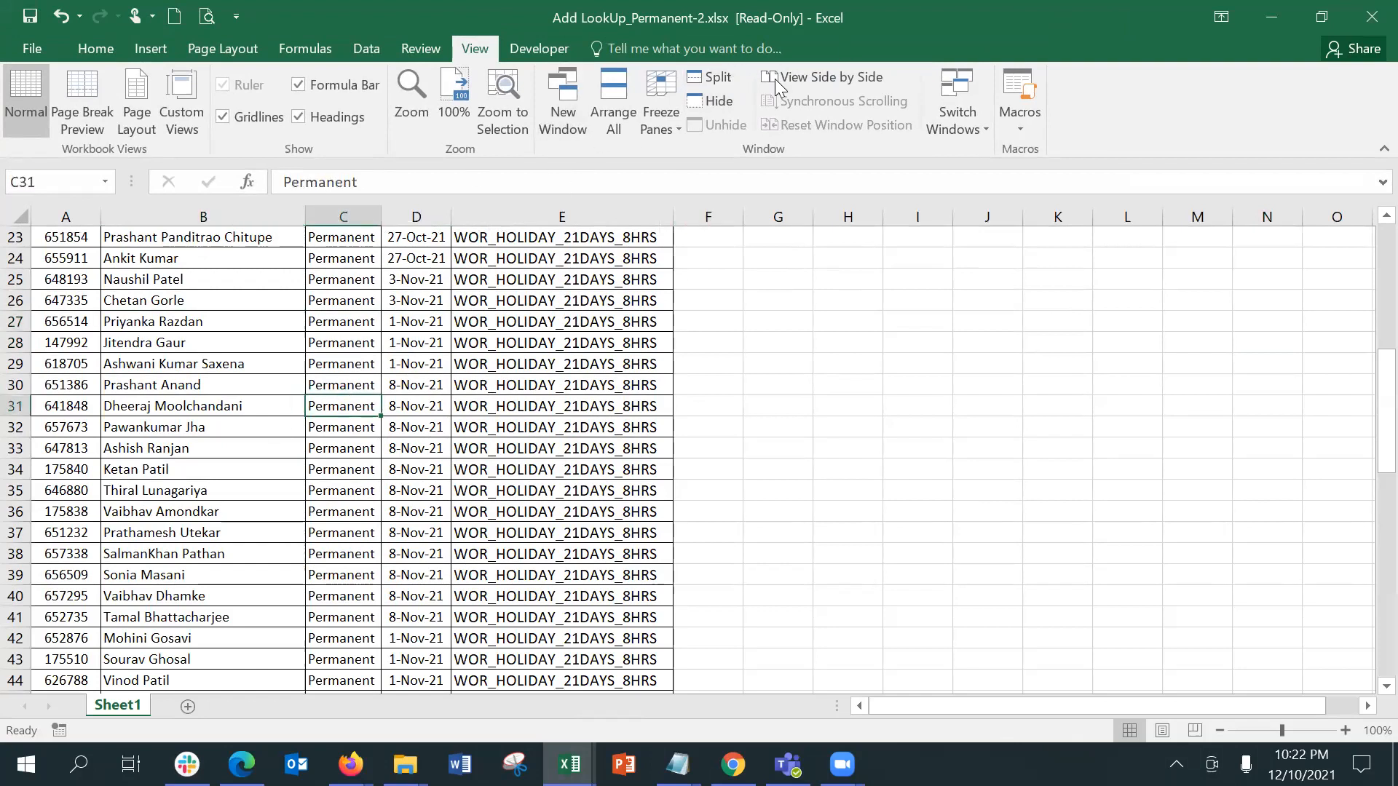
{"action": "left_click", "coordinate": [720, 82]}
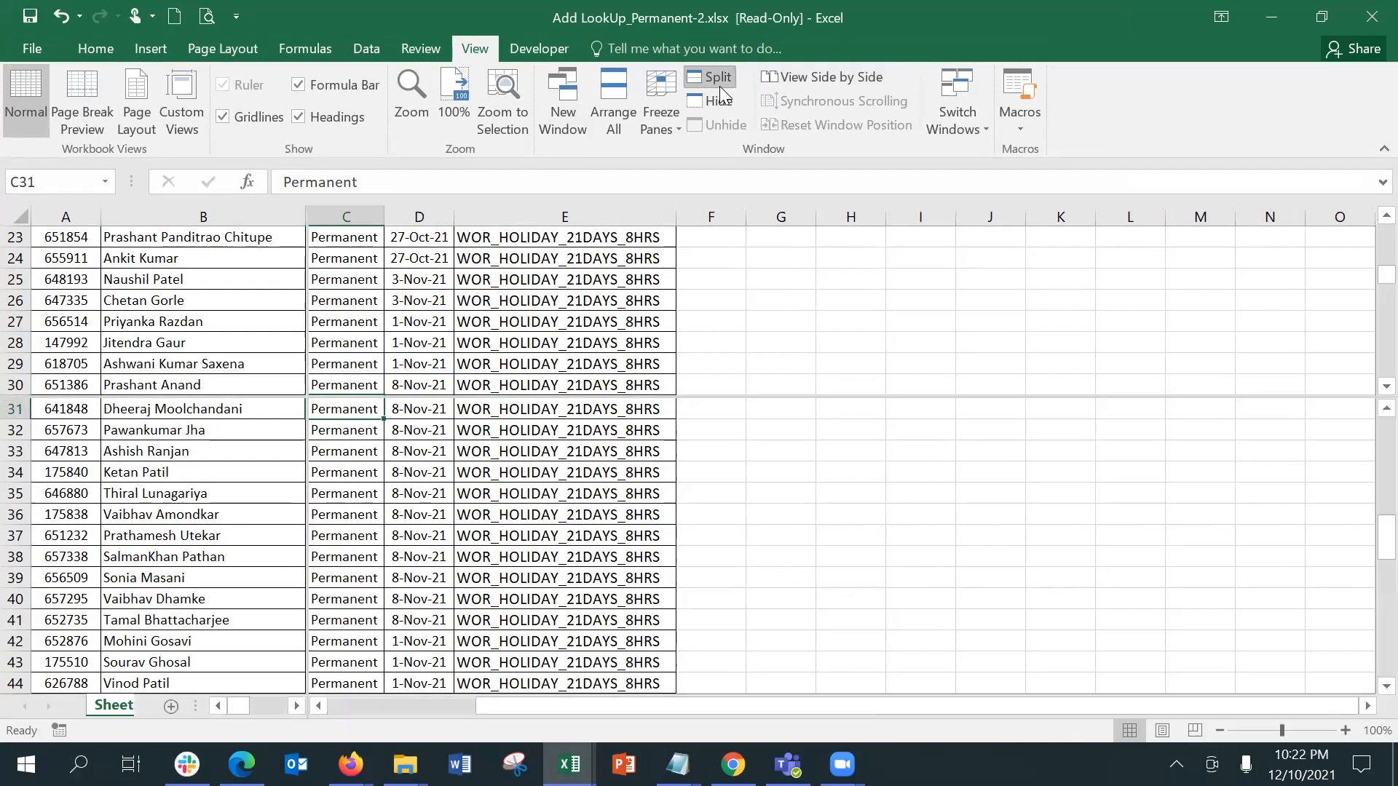
Step: Examine independent scrolling in the upper pane by moving down column C to row 53
{"action": "left_click", "coordinate": [343, 357]}
{"action": "key", "text": "Down"}
{"action": "key", "text": "Down"}
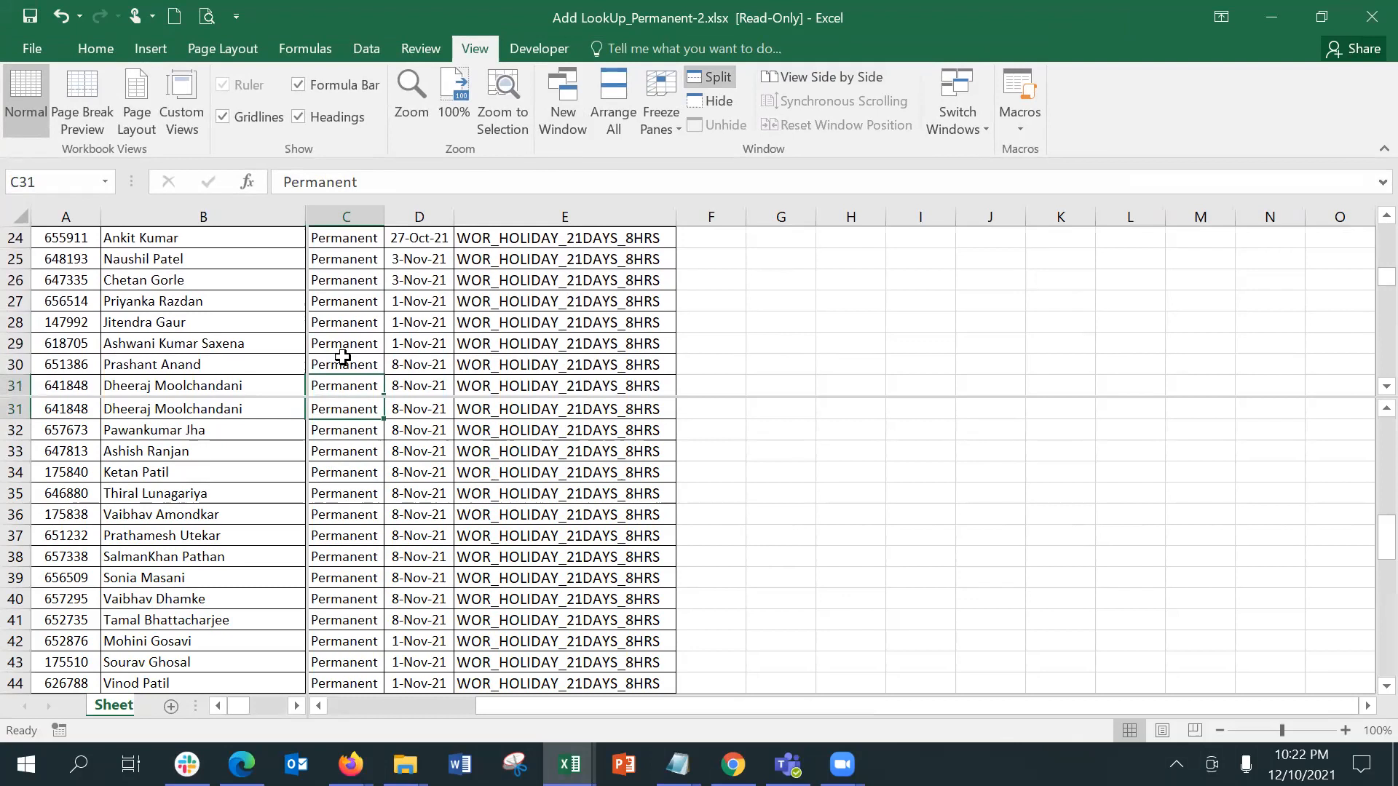
{"action": "key", "text": "Right"}
{"action": "key", "text": "Right"}
{"action": "key", "text": "Left"}
{"action": "key", "text": "Left"}
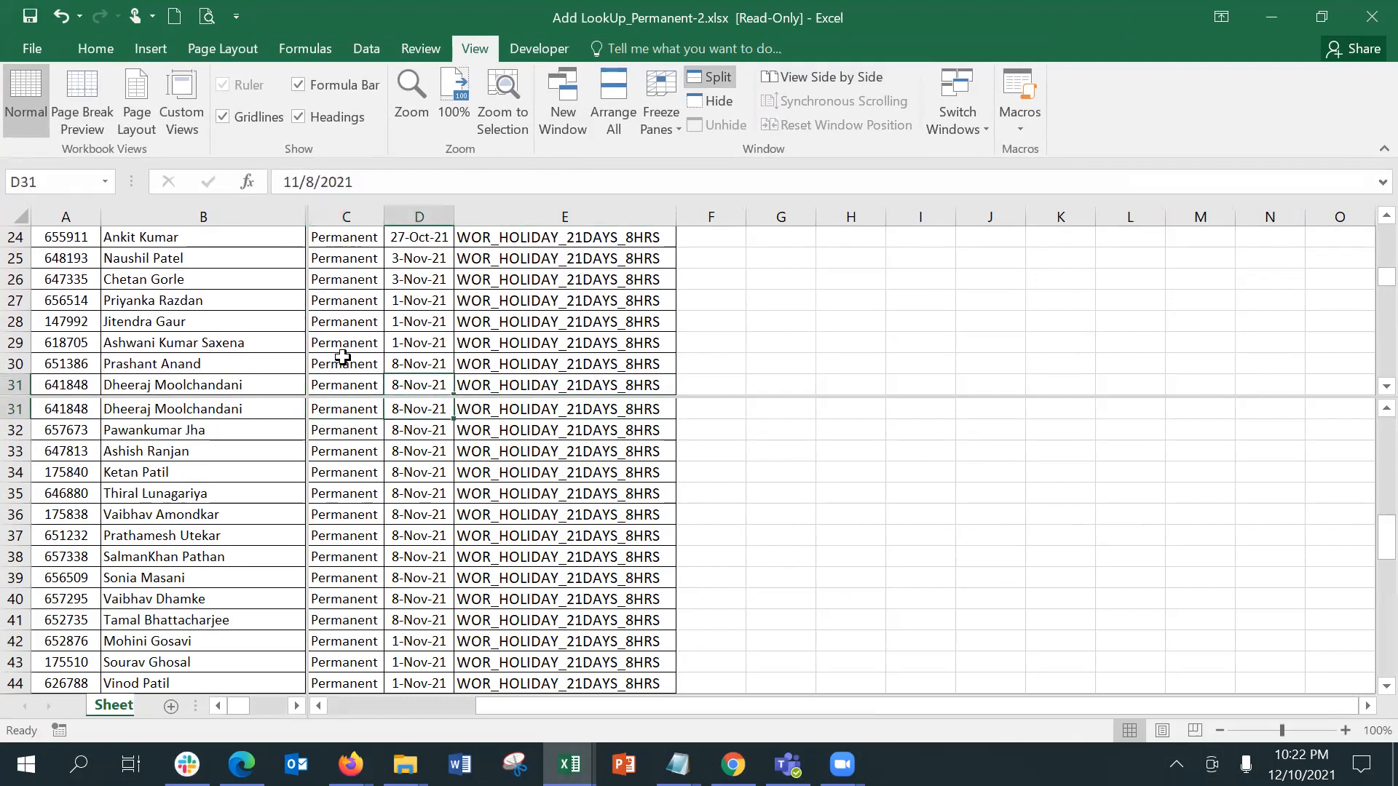
{"action": "key", "text": "Down"}
{"action": "key", "text": "Down"}
{"action": "key", "text": "Down"}
{"action": "key", "text": "Down"}
{"action": "key", "text": "Down"}
{"action": "key", "text": "Down"}
{"action": "key", "text": "Down"}
{"action": "key", "text": "Down"}
{"action": "key", "text": "Down"}
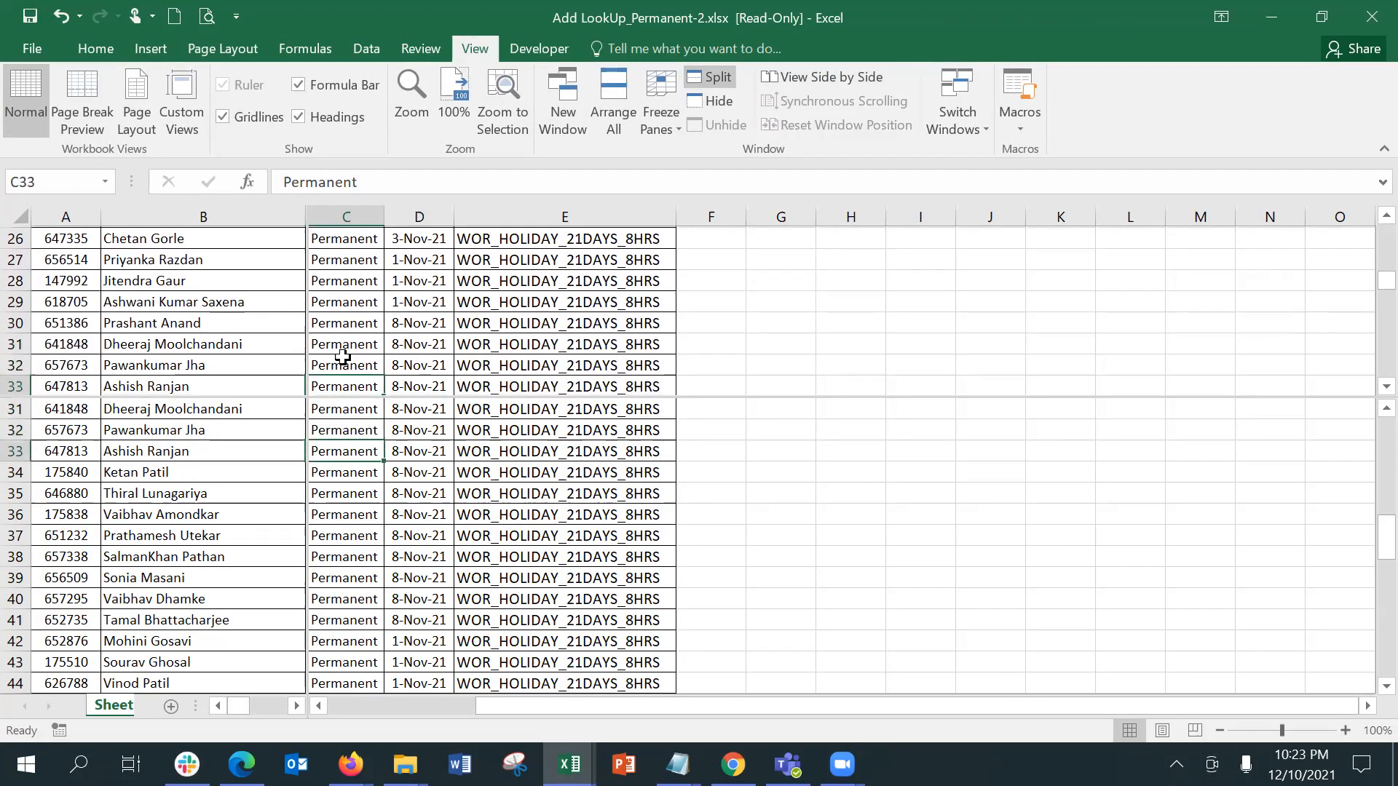
{"action": "key", "text": "Down"}
{"action": "key", "text": "Down"}
{"action": "key", "text": "Down"}
{"action": "key", "text": "Down"}
{"action": "key", "text": "Down"}
{"action": "key", "text": "Down"}
{"action": "key", "text": "Down"}
{"action": "key", "text": "Down"}
{"action": "key", "text": "Down"}
{"action": "key", "text": "Down"}
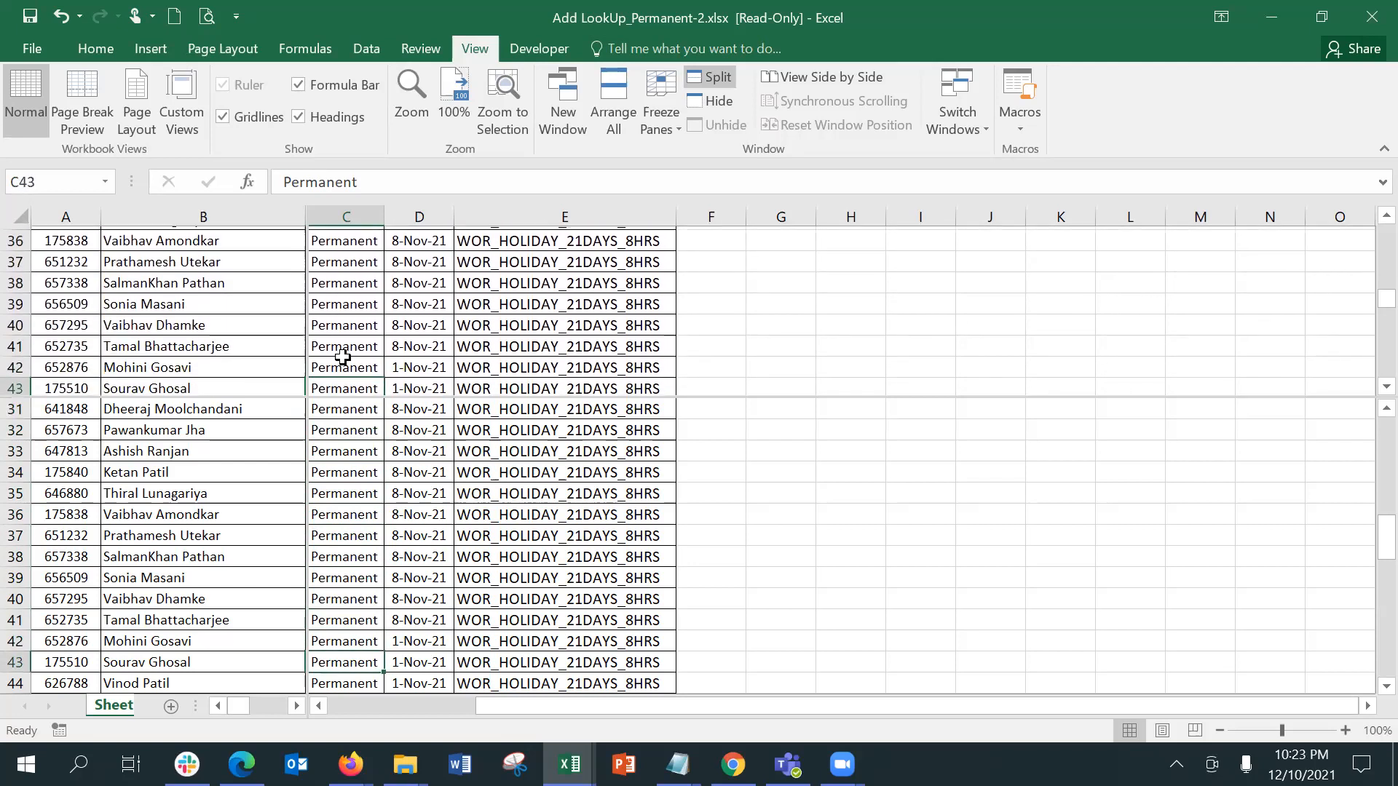
{"action": "key", "text": "Down"}
{"action": "key", "text": "Down"}
{"action": "key", "text": "Down"}
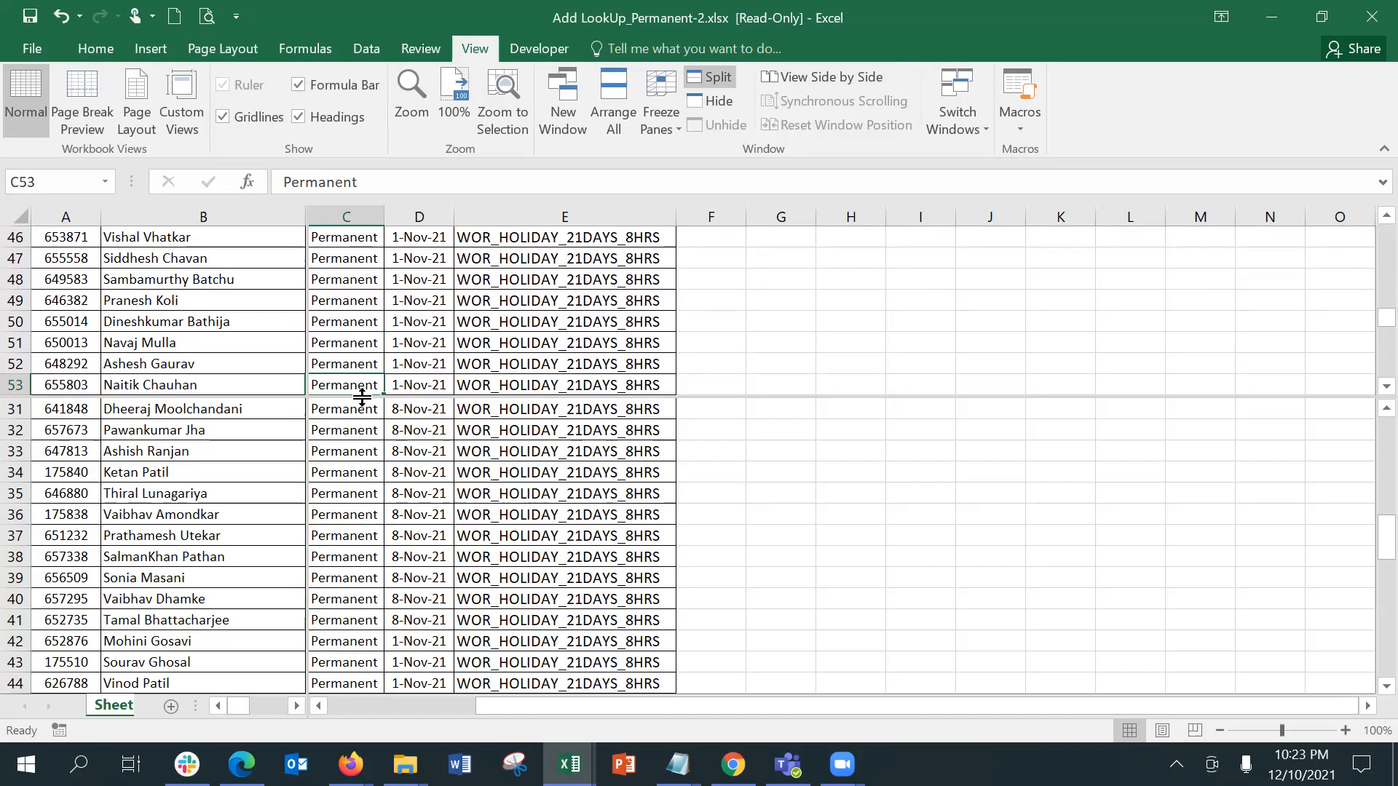
Step: Reposition the horizontal split so the upper pane ends at row 54, and widen column C
{"action": "left_click_drag", "start_coordinate": [362, 396], "coordinate": [376, 451]}
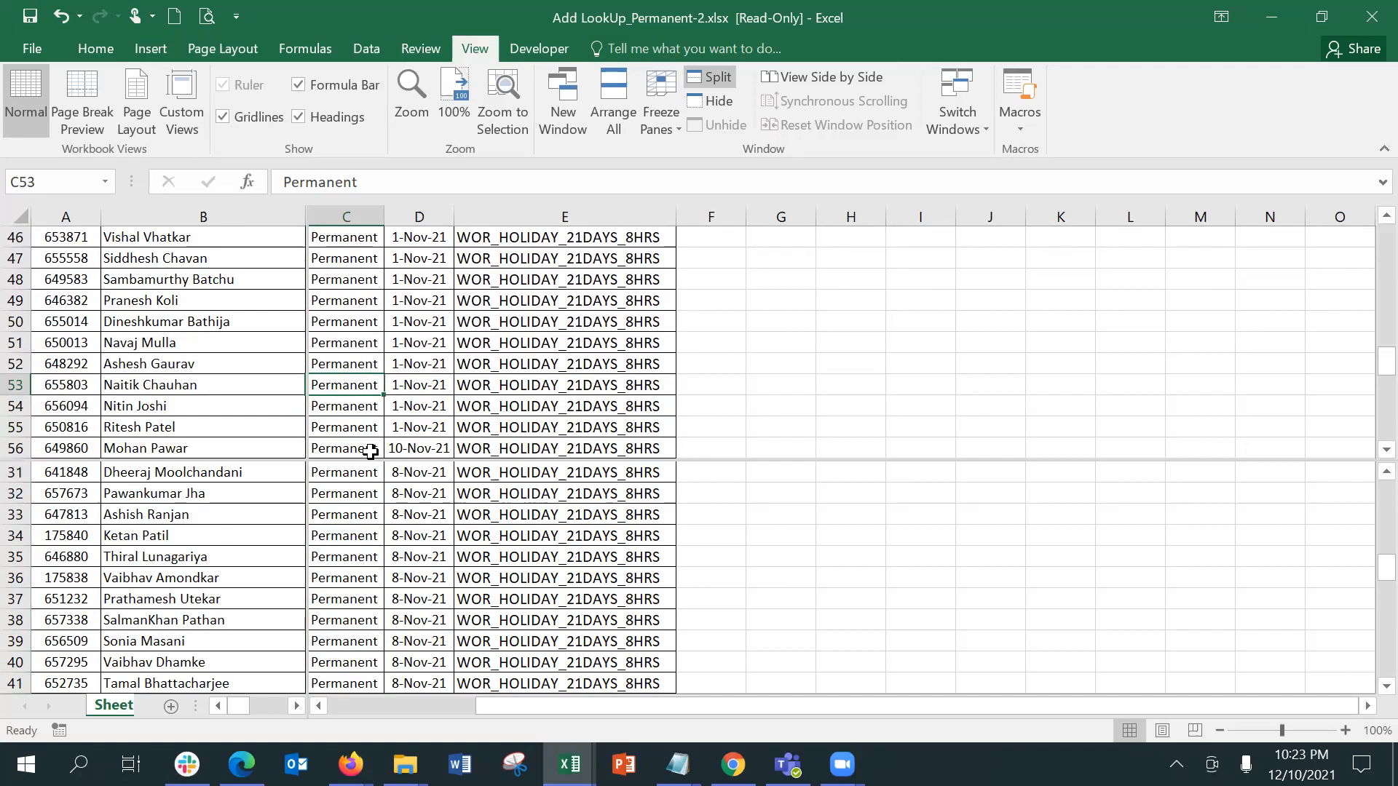
{"action": "left_click_drag", "start_coordinate": [394, 459], "coordinate": [400, 416]}
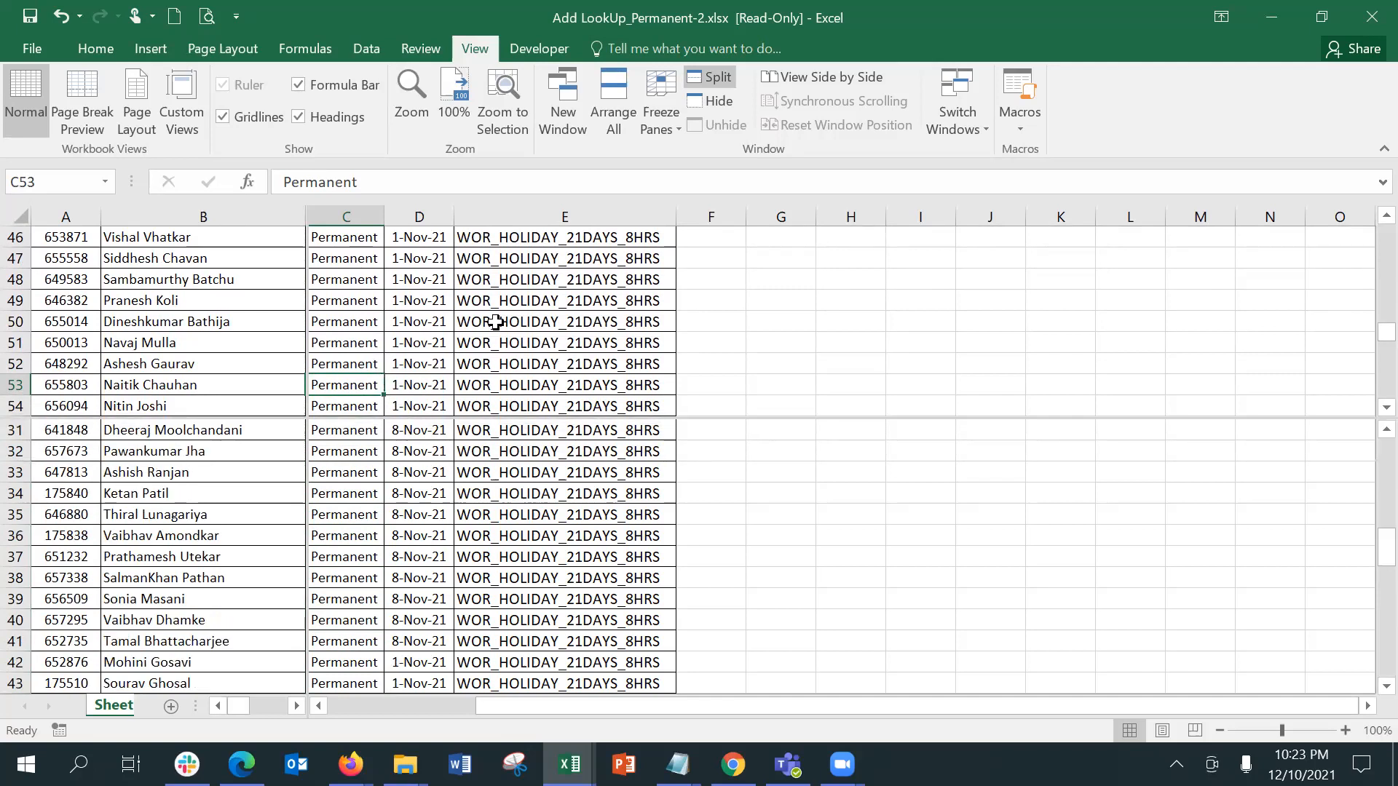
{"action": "left_click_drag", "start_coordinate": [384, 216], "coordinate": [480, 216]}
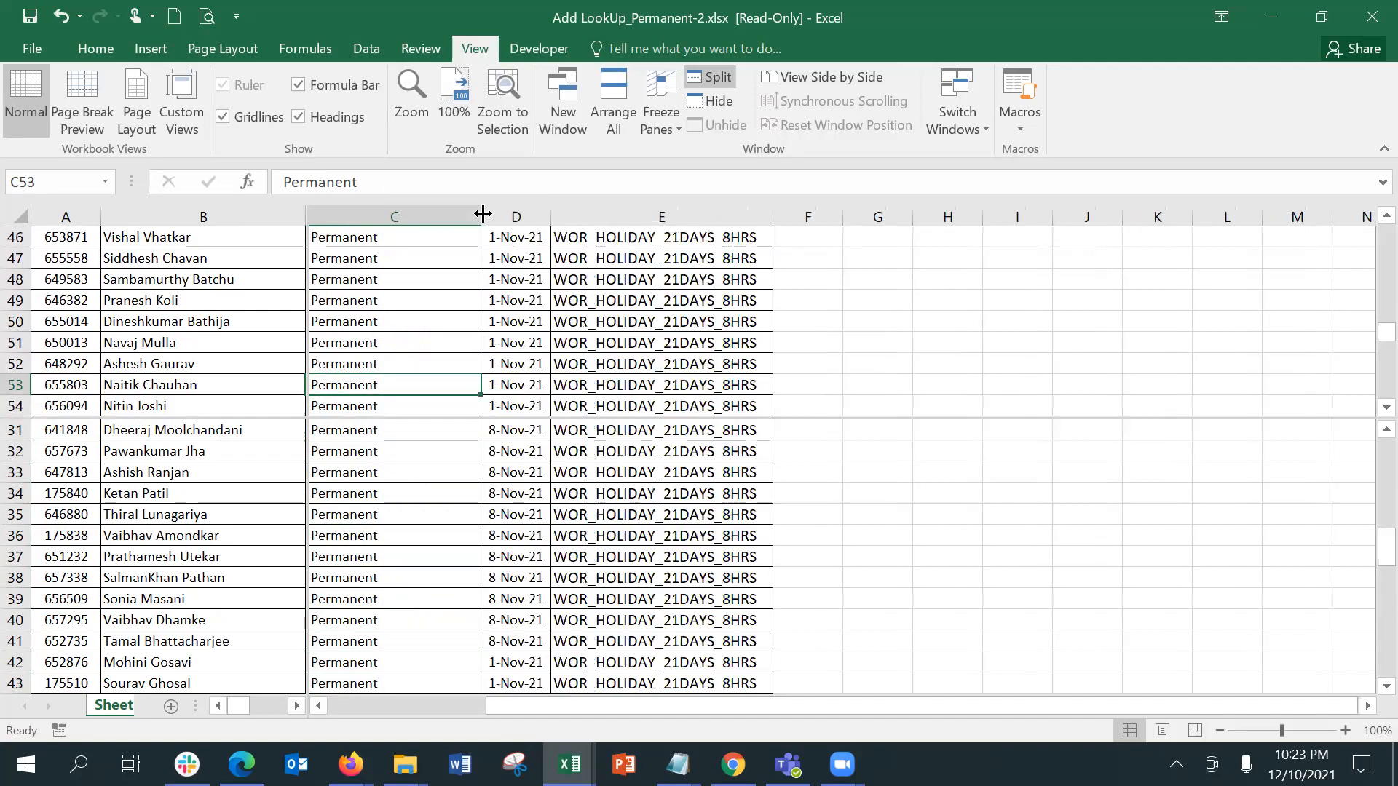
Step: Examine independent scrolling in the lower pane by moving from C34 down to the last record in column E
{"action": "left_click", "coordinate": [457, 494]}
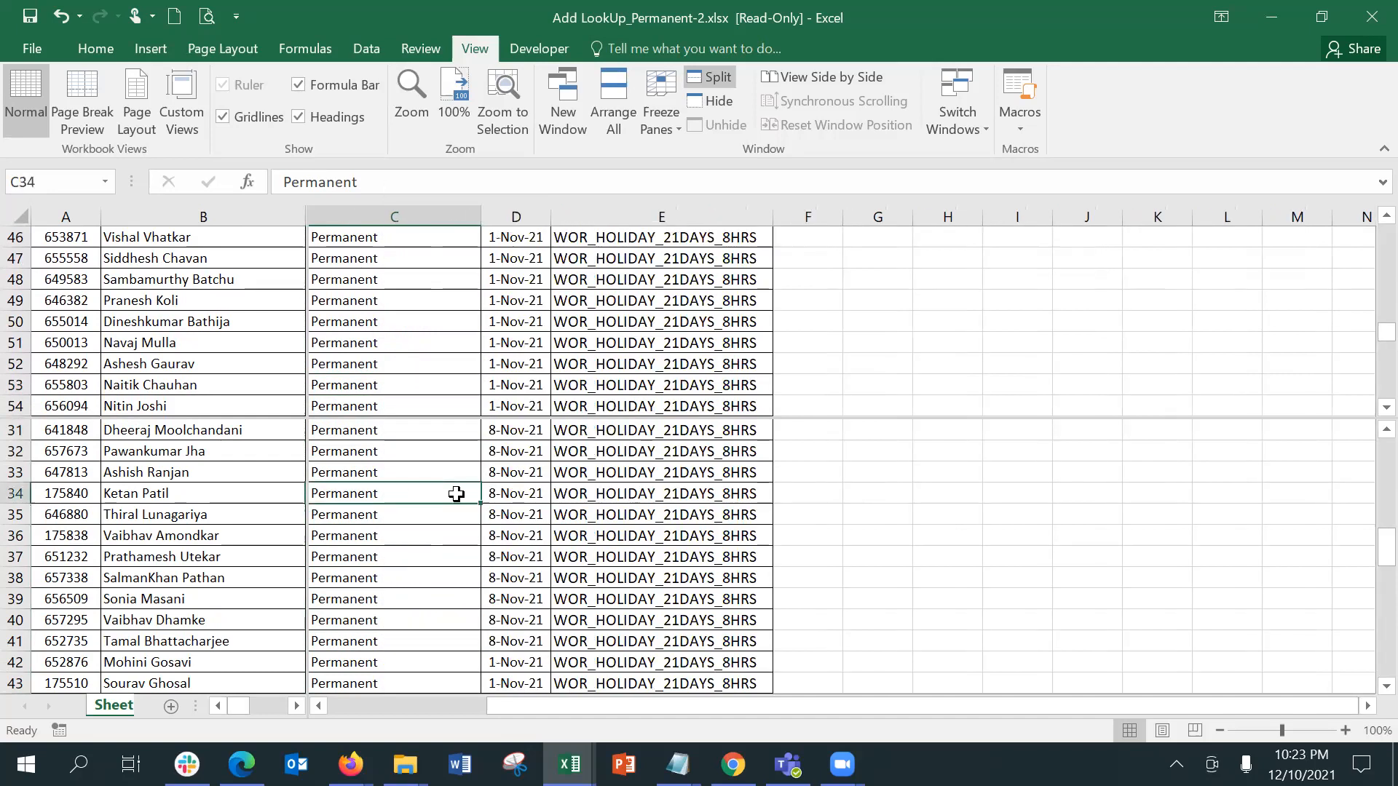
{"action": "key", "text": "Down"}
{"action": "key", "text": "Down"}
{"action": "key", "text": "Down"}
{"action": "key", "text": "Down"}
{"action": "key", "text": "Down"}
{"action": "key", "text": "Down"}
{"action": "key", "text": "Down"}
{"action": "key", "text": "Down"}
{"action": "key", "text": "Down"}
{"action": "key", "text": "Down"}
{"action": "key", "text": "Down"}
{"action": "key", "text": "Down"}
{"action": "key", "text": "Down"}
{"action": "key", "text": "Down"}
{"action": "key", "text": "Down"}
{"action": "key", "text": "Down"}
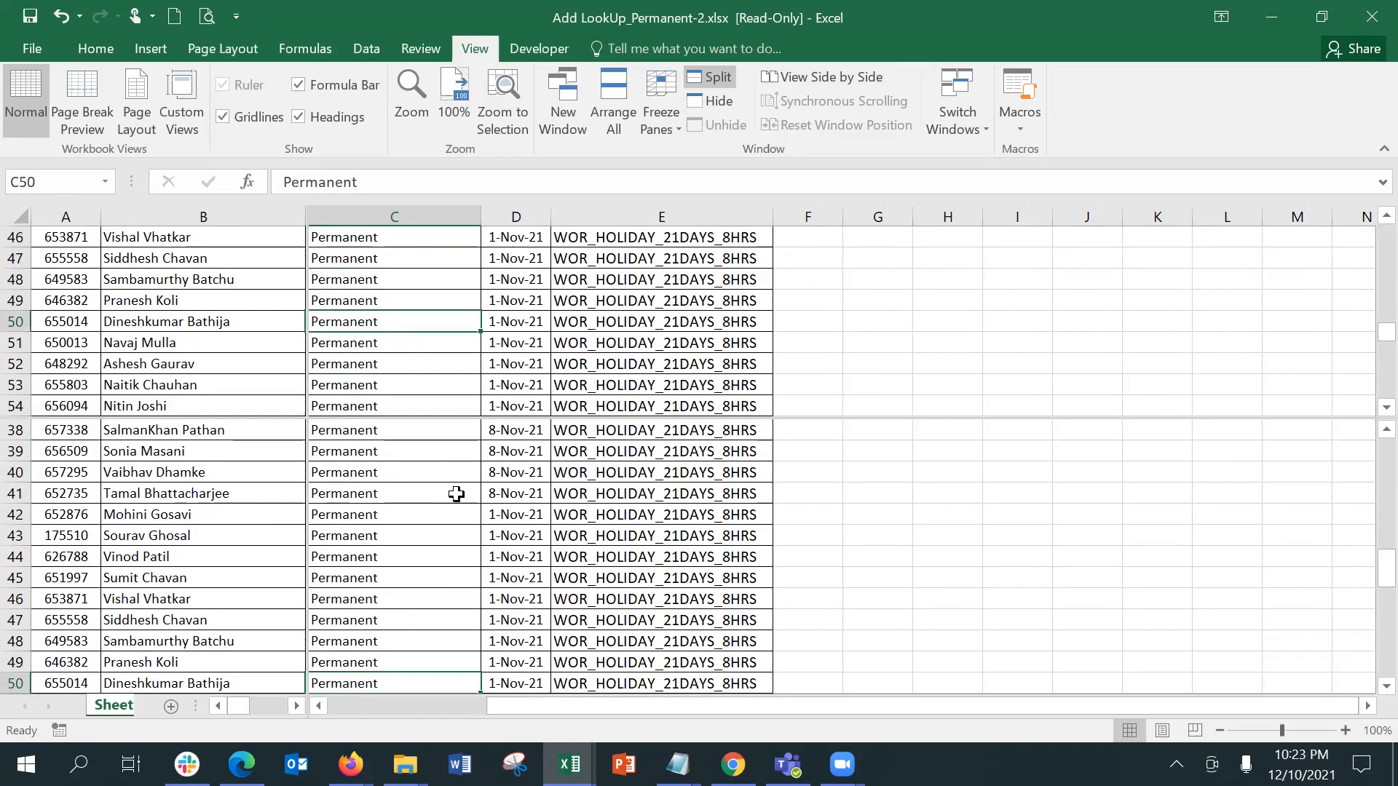
{"action": "key", "text": "Right"}
{"action": "key", "text": "Right"}
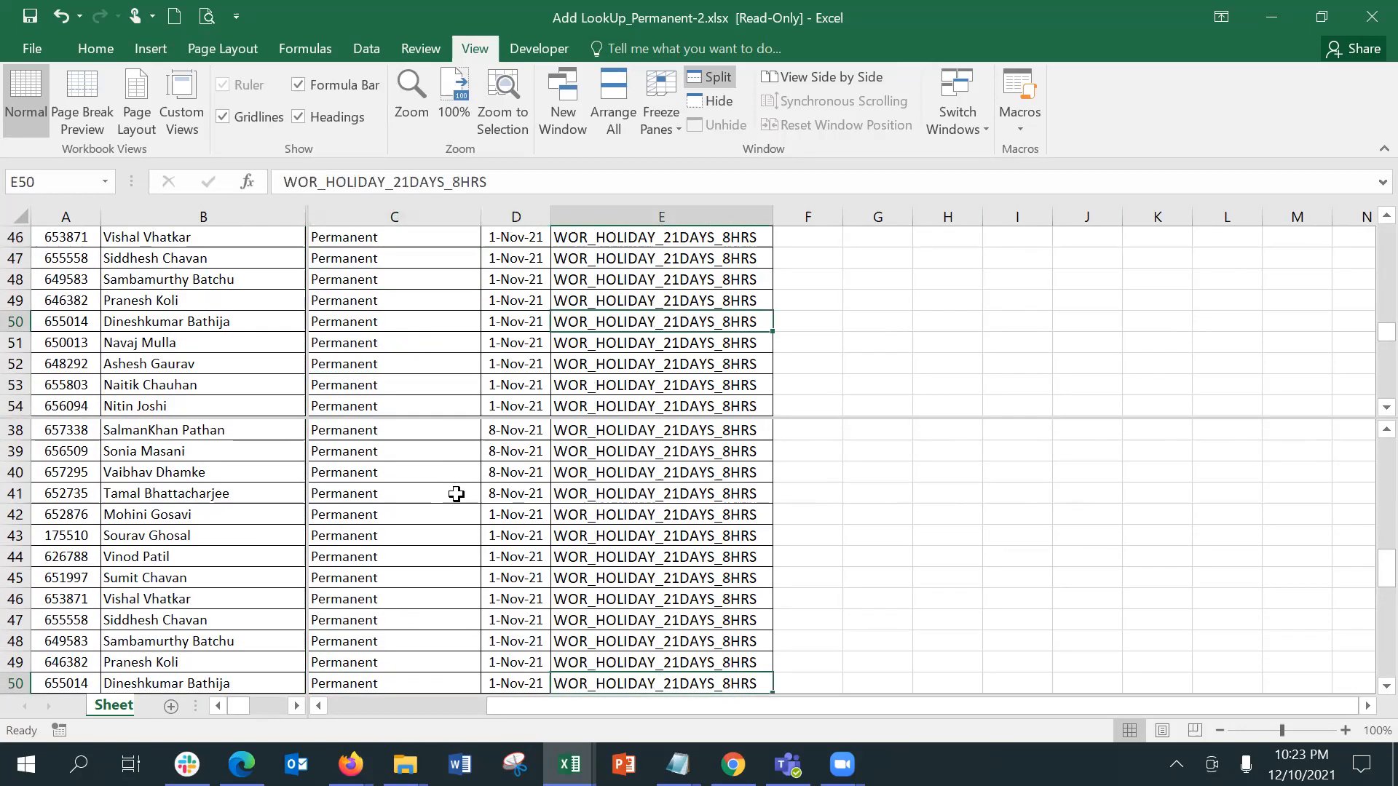
{"action": "key", "text": "Down"}
{"action": "key", "text": "Down"}
{"action": "key", "text": "Down"}
{"action": "key", "text": "Down"}
{"action": "key", "text": "Down"}
{"action": "key", "text": "Down"}
{"action": "key", "text": "Down"}
{"action": "key", "text": "Down"}
{"action": "key", "text": "Down"}
{"action": "key", "text": "Down"}
{"action": "key", "text": "Down"}
{"action": "key", "text": "Down"}
{"action": "key", "text": "Down"}
{"action": "key", "text": "Down"}
{"action": "key", "text": "Down"}
{"action": "key", "text": "Down"}
{"action": "key", "text": "Down"}
{"action": "key", "text": "Down"}
{"action": "key", "text": "Down"}
{"action": "key", "text": "Down"}
{"action": "key", "text": "Down"}
{"action": "key", "text": "Down"}
{"action": "key", "text": "Down"}
{"action": "key", "text": "Down"}
{"action": "key", "text": "Down"}
{"action": "key", "text": "Down"}
{"action": "key", "text": "Down"}
{"action": "key", "text": "Down"}
{"action": "key", "text": "Down"}
{"action": "key", "text": "Down"}
{"action": "key", "text": "Down"}
{"action": "key", "text": "Down"}
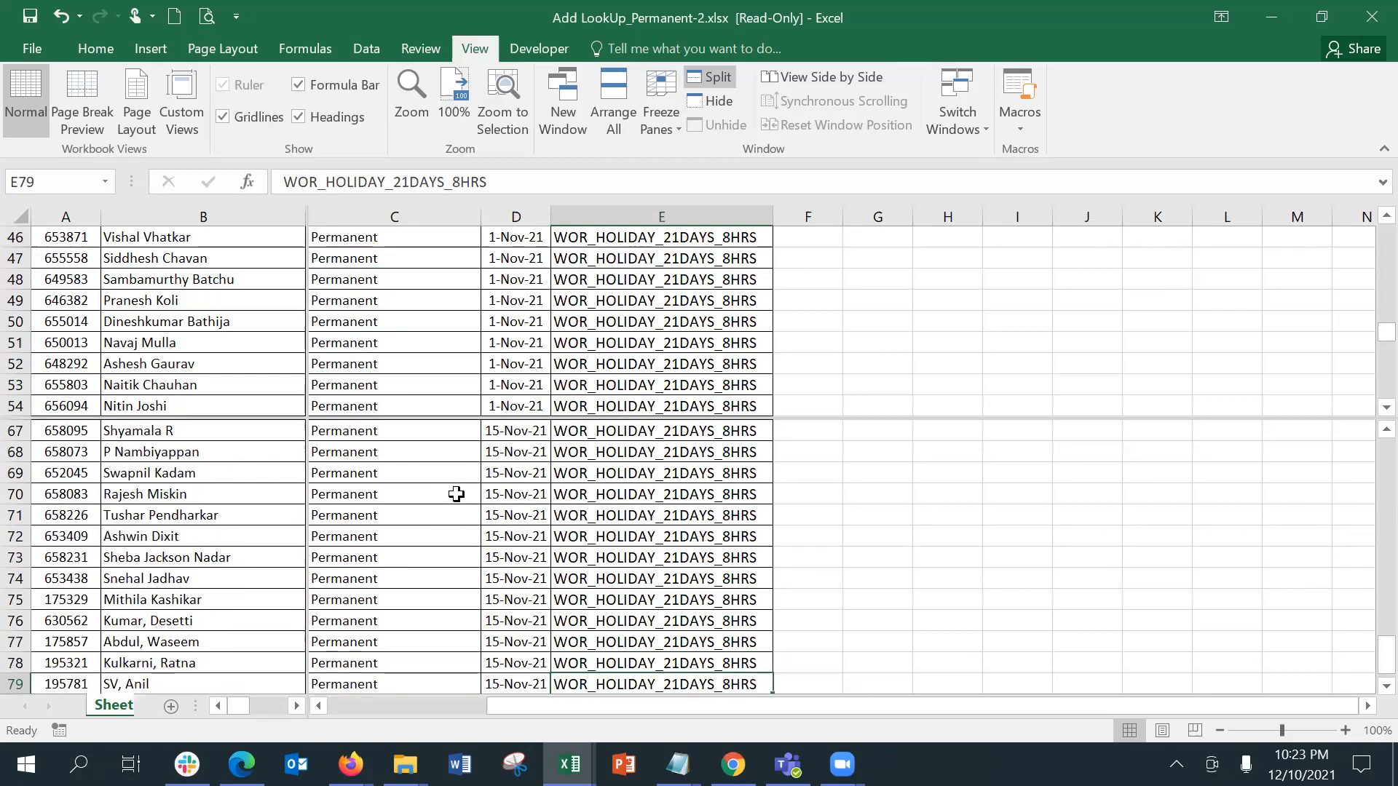
{"action": "key", "text": "Up"}
{"action": "key", "text": "Up"}
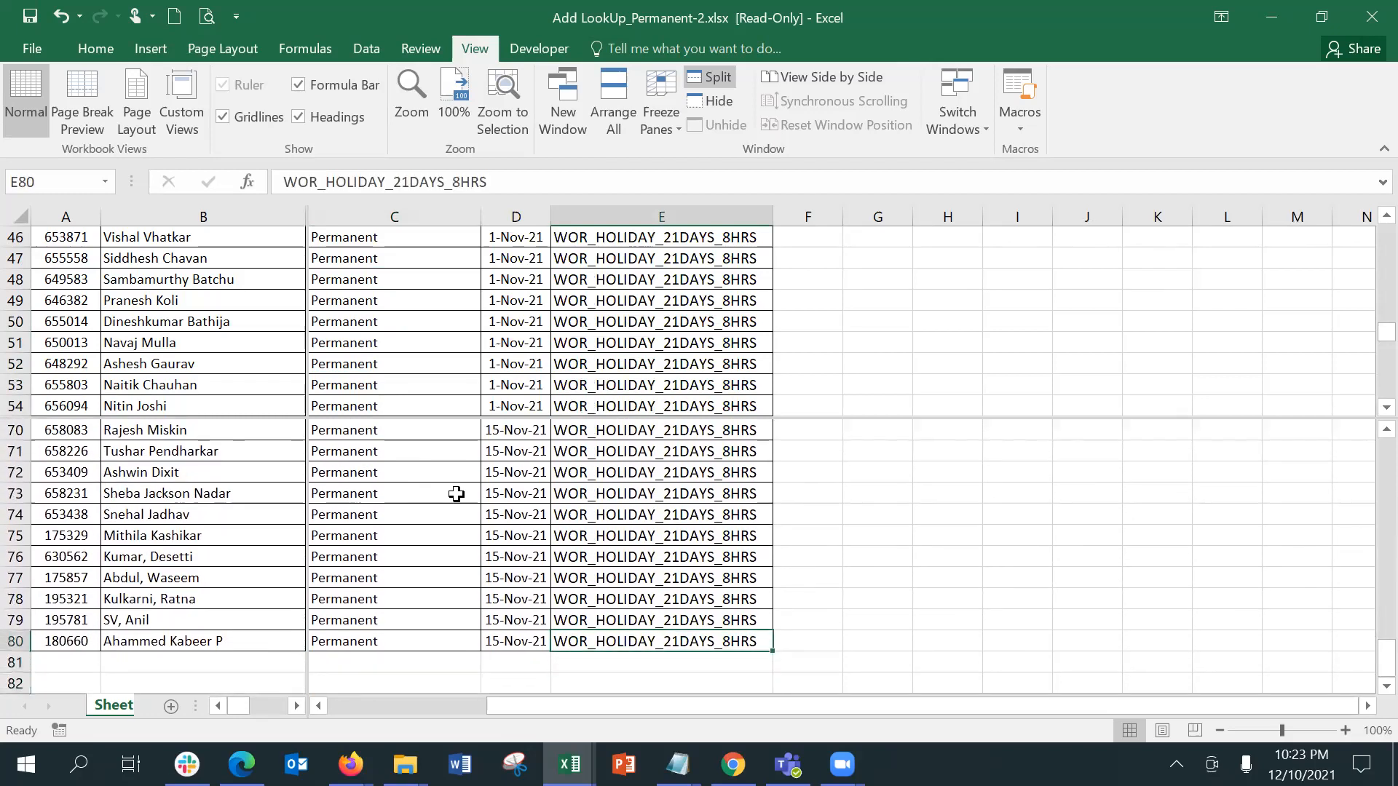
Step: Examine independent scrolling in the lower pane by moving up column E from row 80 to the header row
{"action": "key", "text": "Up"}
{"action": "key", "text": "Up"}
{"action": "key", "text": "Up"}
{"action": "key", "text": "Up"}
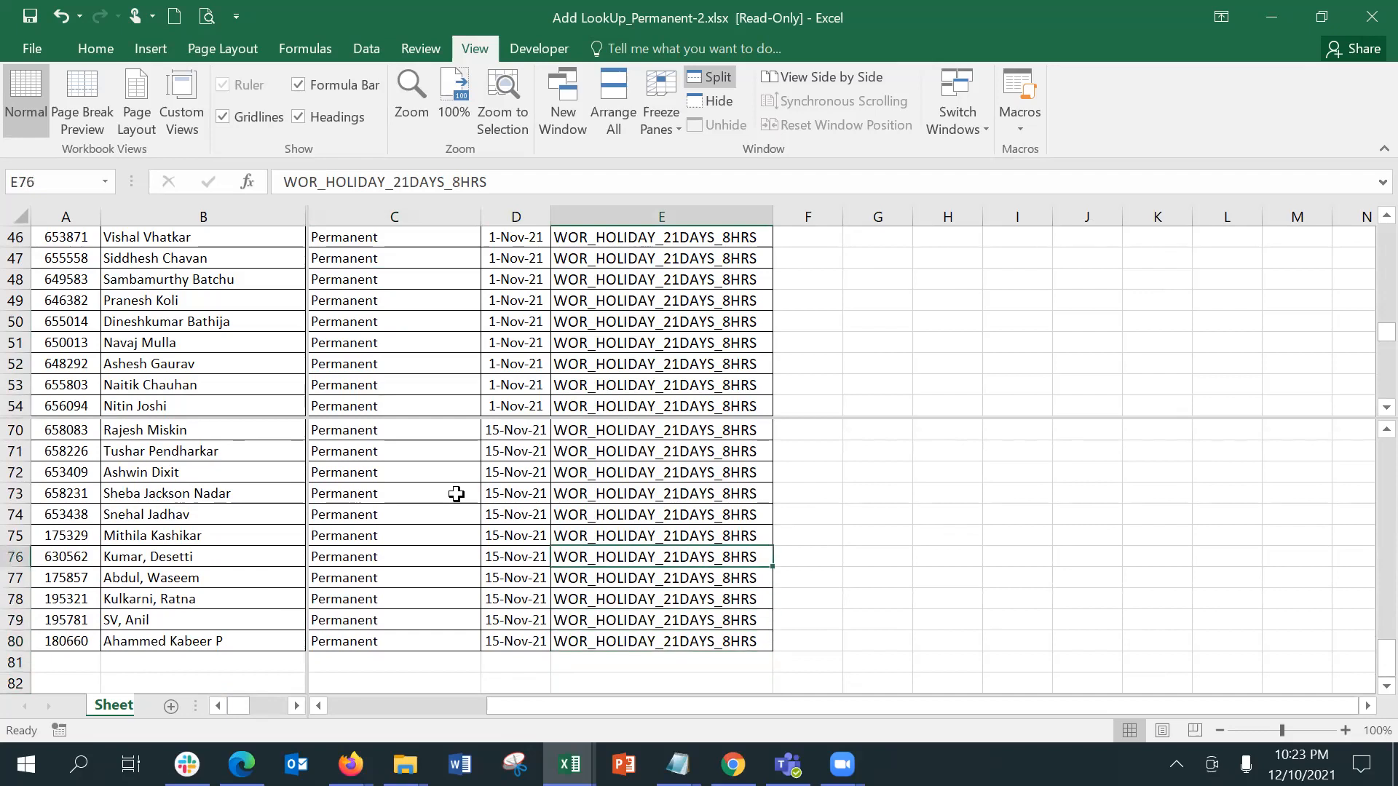
{"action": "key", "text": "Up"}
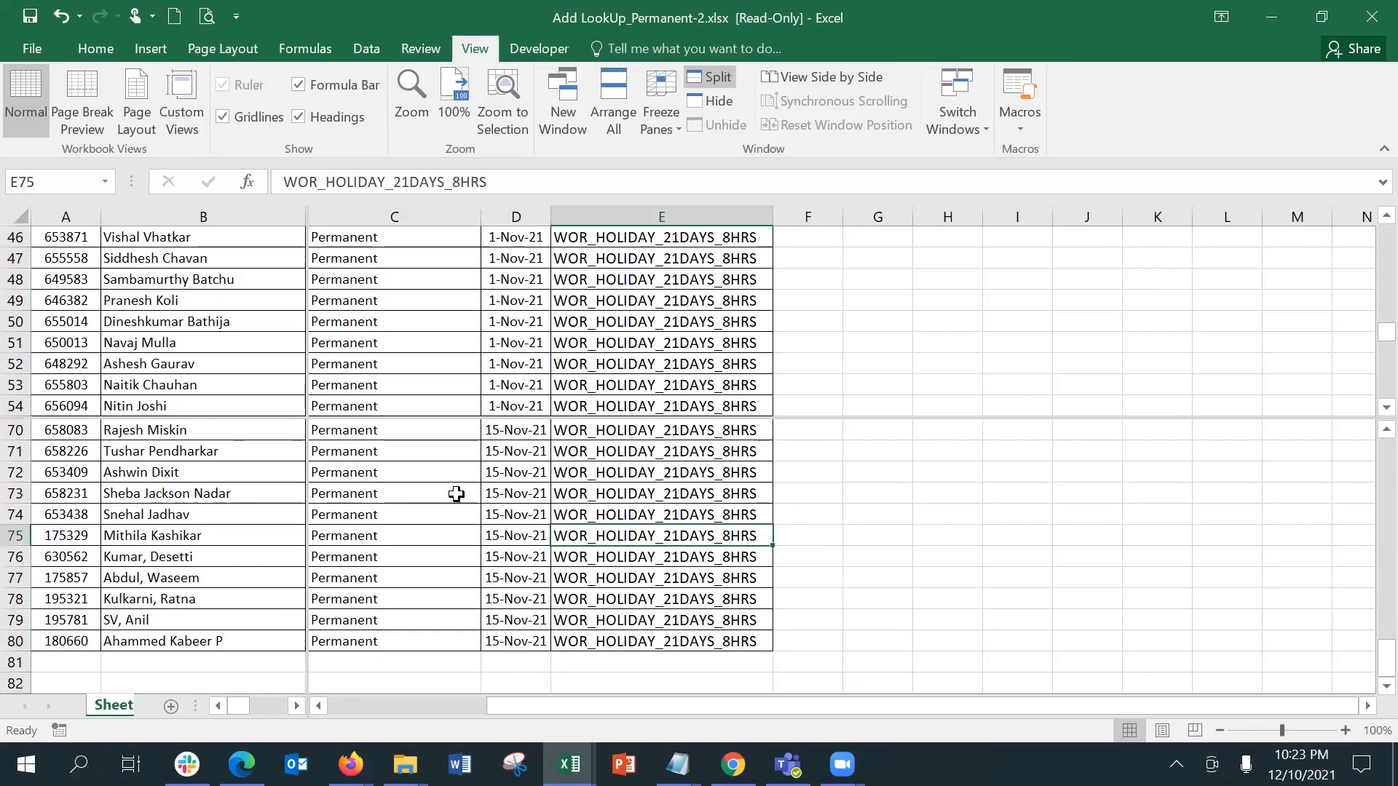
{"action": "key", "text": "Up"}
{"action": "key", "text": "Up"}
{"action": "key", "text": "Up"}
{"action": "key", "text": "Up"}
{"action": "key", "text": "Up"}
{"action": "key", "text": "Up"}
{"action": "key", "text": "Up"}
{"action": "key", "text": "Up"}
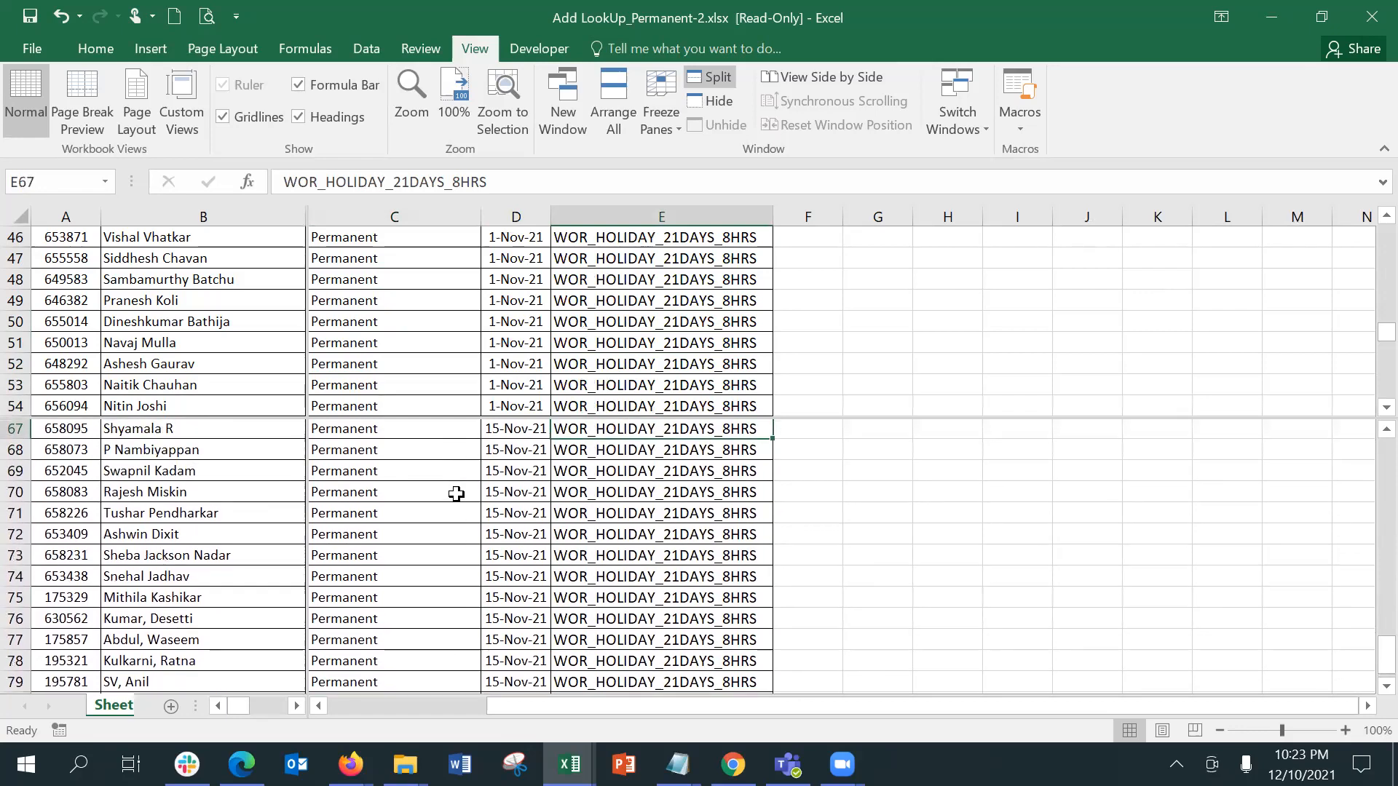
{"action": "key", "text": "Up"}
{"action": "key", "text": "Up"}
{"action": "key", "text": "Up"}
{"action": "key", "text": "Up"}
{"action": "key", "text": "Up"}
{"action": "key", "text": "Up"}
{"action": "key", "text": "Up"}
{"action": "key", "text": "Up"}
{"action": "key", "text": "Up"}
{"action": "key", "text": "Up"}
{"action": "key", "text": "Up"}
{"action": "key", "text": "Up"}
{"action": "key", "text": "Up"}
{"action": "key", "text": "Up"}
{"action": "key", "text": "Up"}
{"action": "key", "text": "Up"}
{"action": "key", "text": "Up"}
{"action": "key", "text": "Up"}
{"action": "key", "text": "Up"}
{"action": "key", "text": "Up"}
{"action": "key", "text": "Up"}
{"action": "key", "text": "Up"}
{"action": "key", "text": "Up"}
{"action": "key", "text": "Up"}
{"action": "key", "text": "Up"}
{"action": "key", "text": "Up"}
{"action": "key", "text": "Up"}
{"action": "key", "text": "Up"}
{"action": "key", "text": "Up"}
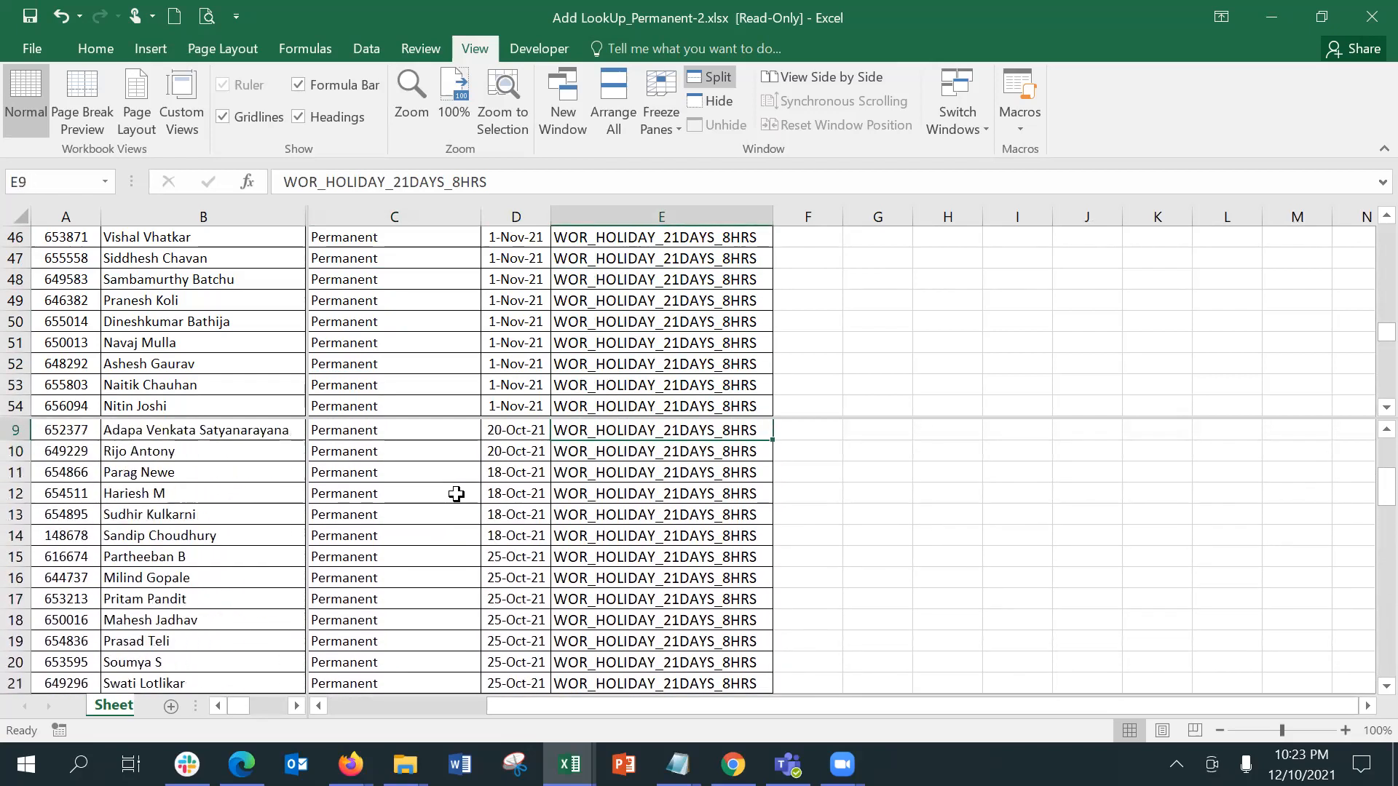
{"action": "key", "text": "Up"}
{"action": "key", "text": "Up"}
{"action": "key", "text": "Up"}
{"action": "key", "text": "Up"}
{"action": "key", "text": "Up"}
{"action": "key", "text": "Up"}
{"action": "key", "text": "Up"}
{"action": "key", "text": "Up"}
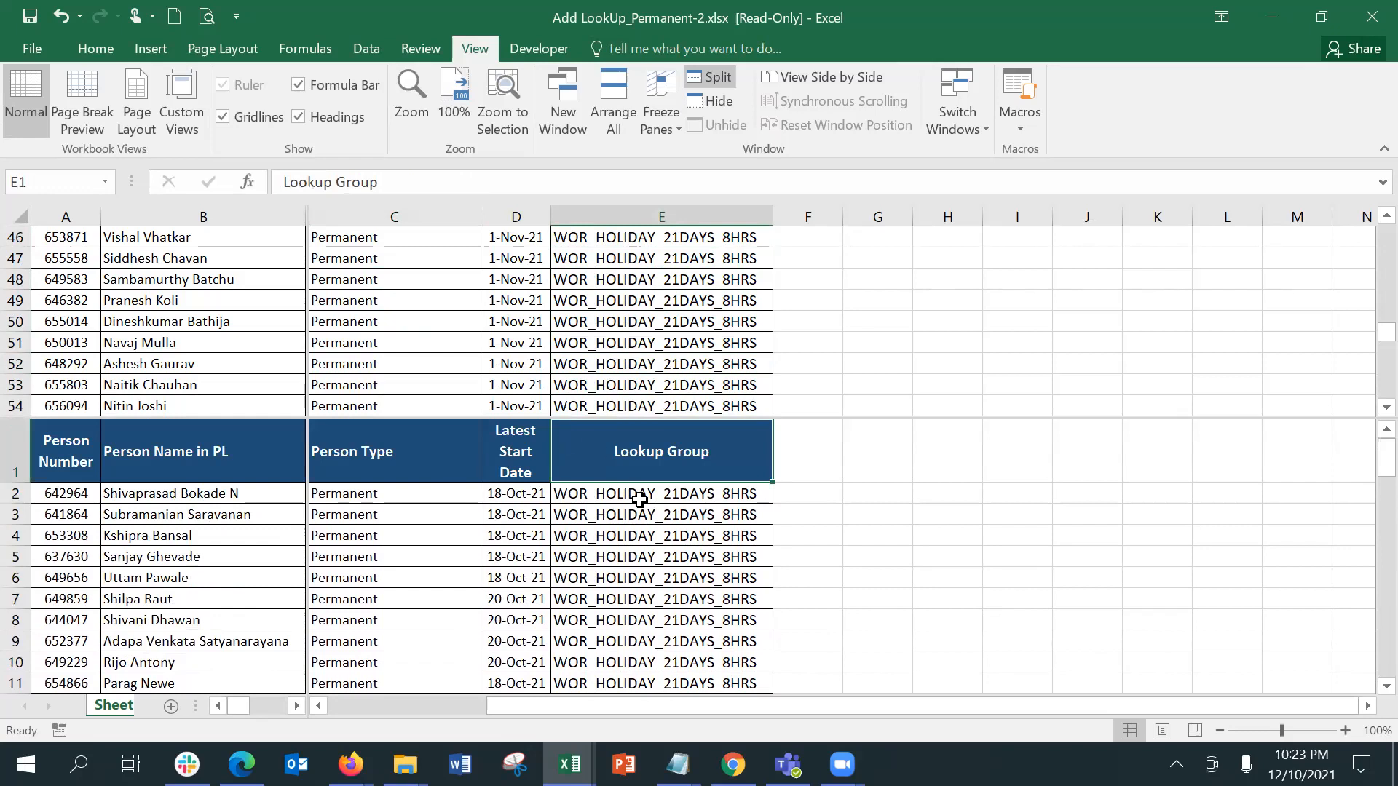
Step: Examine independent scrolling in the upper pane by moving down column E past row 54
{"action": "left_click", "coordinate": [637, 375]}
{"action": "key", "text": "Down"}
{"action": "key", "text": "Down"}
{"action": "key", "text": "Down"}
{"action": "key", "text": "Down"}
{"action": "key", "text": "Down"}
{"action": "key", "text": "Down"}
{"action": "key", "text": "Down"}
{"action": "key", "text": "Down"}
{"action": "key", "text": "Down"}
{"action": "key", "text": "Down"}
{"action": "key", "text": "Down"}
{"action": "key", "text": "Down"}
{"action": "key", "text": "Down"}
{"action": "key", "text": "Down"}
{"action": "key", "text": "Down"}
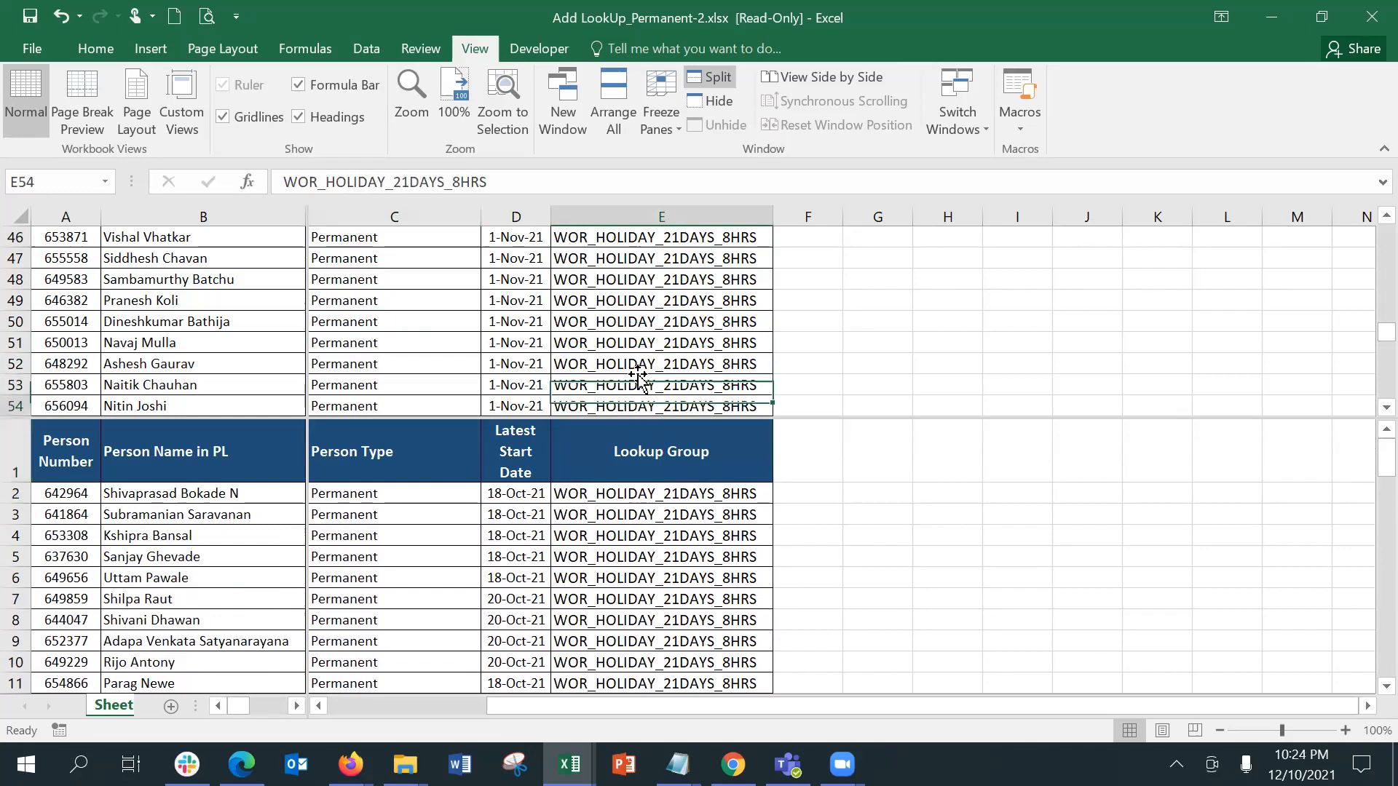
{"action": "key", "text": "Down"}
{"action": "key", "text": "Down"}
{"action": "key", "text": "Down"}
{"action": "key", "text": "Down"}
{"action": "key", "text": "Down"}
{"action": "key", "text": "Down"}
{"action": "key", "text": "Down"}
{"action": "key", "text": "Down"}
{"action": "key", "text": "Down"}
{"action": "key", "text": "Down"}
{"action": "key", "text": "Down"}
{"action": "key", "text": "Down"}
{"action": "key", "text": "Down"}
{"action": "key", "text": "Down"}
{"action": "key", "text": "Down"}
{"action": "key", "text": "Down"}
{"action": "key", "text": "Down"}
{"action": "key", "text": "Down"}
{"action": "key", "text": "Down"}
{"action": "key", "text": "Down"}
Step: Move back up column E in the upper pane to the Lookup Group header in E1
{"action": "key", "text": "Up"}
{"action": "key", "text": "Up"}
{"action": "key", "text": "Up"}
{"action": "key", "text": "Up"}
{"action": "key", "text": "Up"}
{"action": "key", "text": "Up"}
{"action": "key", "text": "Up"}
{"action": "key", "text": "Up"}
{"action": "key", "text": "Up"}
{"action": "key", "text": "Up"}
{"action": "key", "text": "Up"}
{"action": "key", "text": "Up"}
{"action": "key", "text": "Up"}
{"action": "key", "text": "Up"}
{"action": "key", "text": "Up"}
{"action": "key", "text": "Up"}
{"action": "key", "text": "Up"}
{"action": "key", "text": "Up"}
{"action": "key", "text": "Up"}
{"action": "key", "text": "Up"}
{"action": "key", "text": "Up"}
{"action": "key", "text": "Up"}
{"action": "key", "text": "Up"}
{"action": "key", "text": "Up"}
{"action": "key", "text": "Up"}
{"action": "key", "text": "Up"}
{"action": "key", "text": "Up"}
{"action": "key", "text": "Up"}
{"action": "key", "text": "Up"}
{"action": "key", "text": "Up"}
{"action": "key", "text": "Up"}
{"action": "key", "text": "Up"}
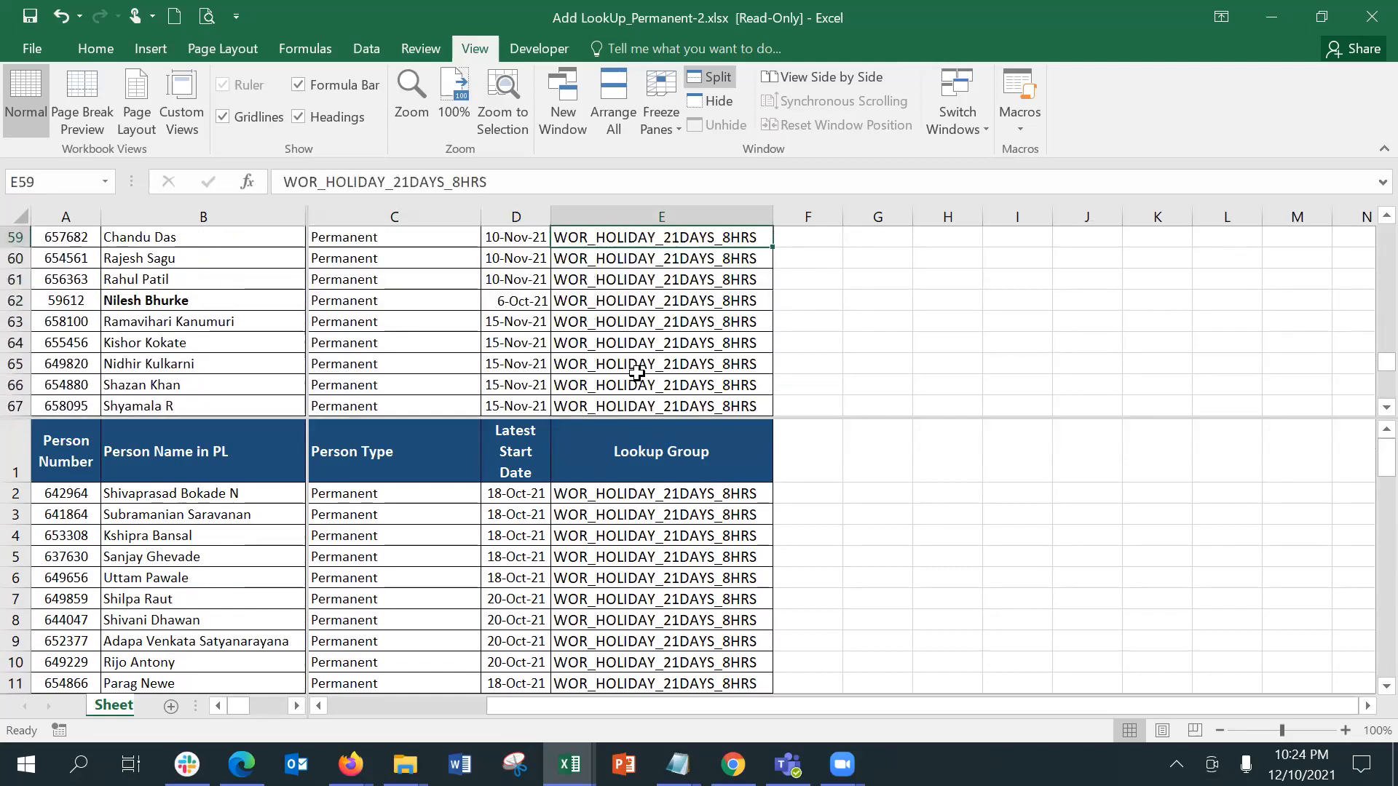
{"action": "key", "text": "Up"}
{"action": "key", "text": "Up"}
{"action": "key", "text": "Up"}
{"action": "key", "text": "Up"}
{"action": "key", "text": "Up"}
{"action": "key", "text": "Up"}
{"action": "key", "text": "Up"}
{"action": "key", "text": "Up"}
{"action": "key", "text": "Up"}
{"action": "key", "text": "Up"}
{"action": "key", "text": "Up"}
{"action": "key", "text": "Up"}
{"action": "key", "text": "Up"}
{"action": "key", "text": "Up"}
{"action": "key", "text": "Up"}
{"action": "key", "text": "Up"}
{"action": "key", "text": "Up"}
{"action": "key", "text": "Up"}
{"action": "key", "text": "Up"}
{"action": "key", "text": "Up"}
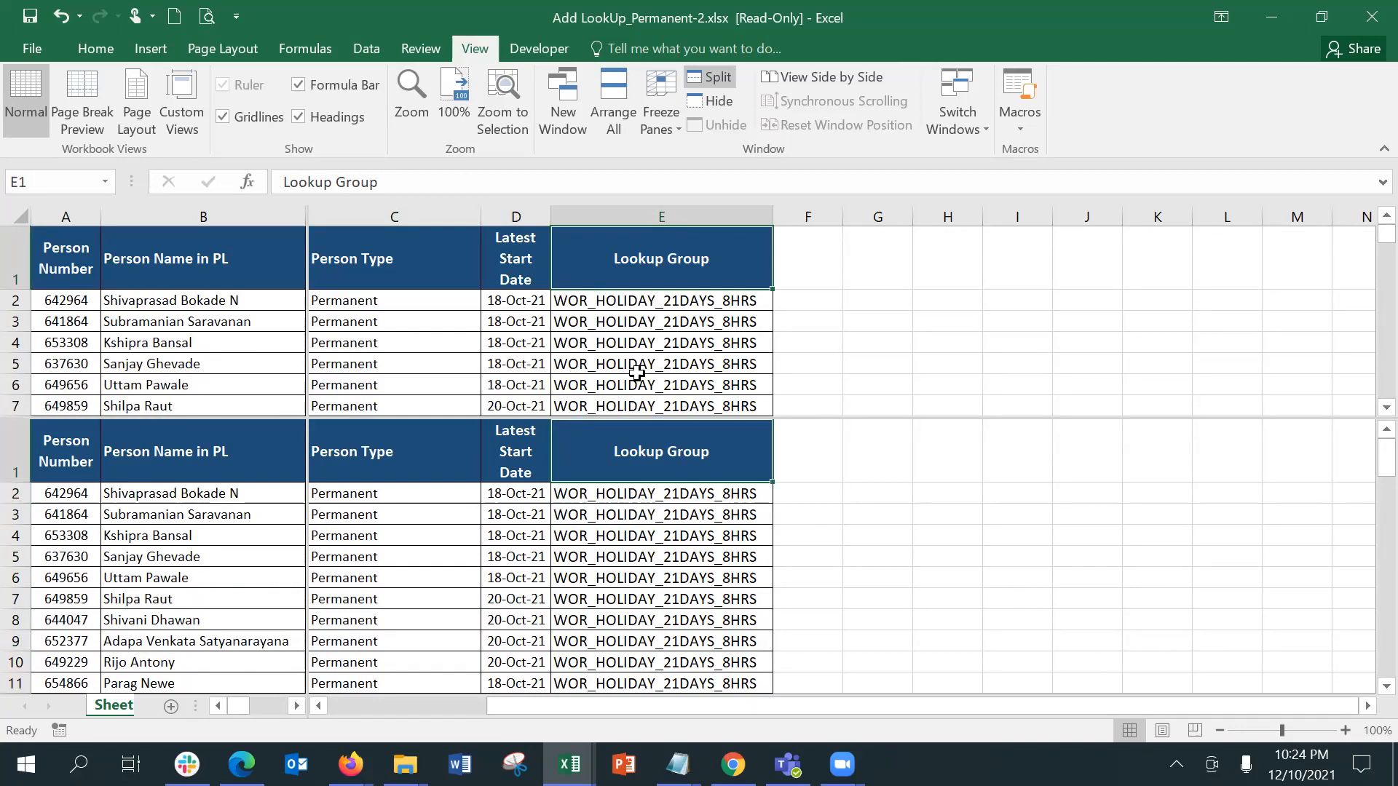
Step: Move along the header row to A1, remove the worksheet split, and select cell D13
{"action": "key", "text": "Left"}
{"action": "key", "text": "Left"}
{"action": "key", "text": "Left"}
{"action": "key", "text": "Left"}
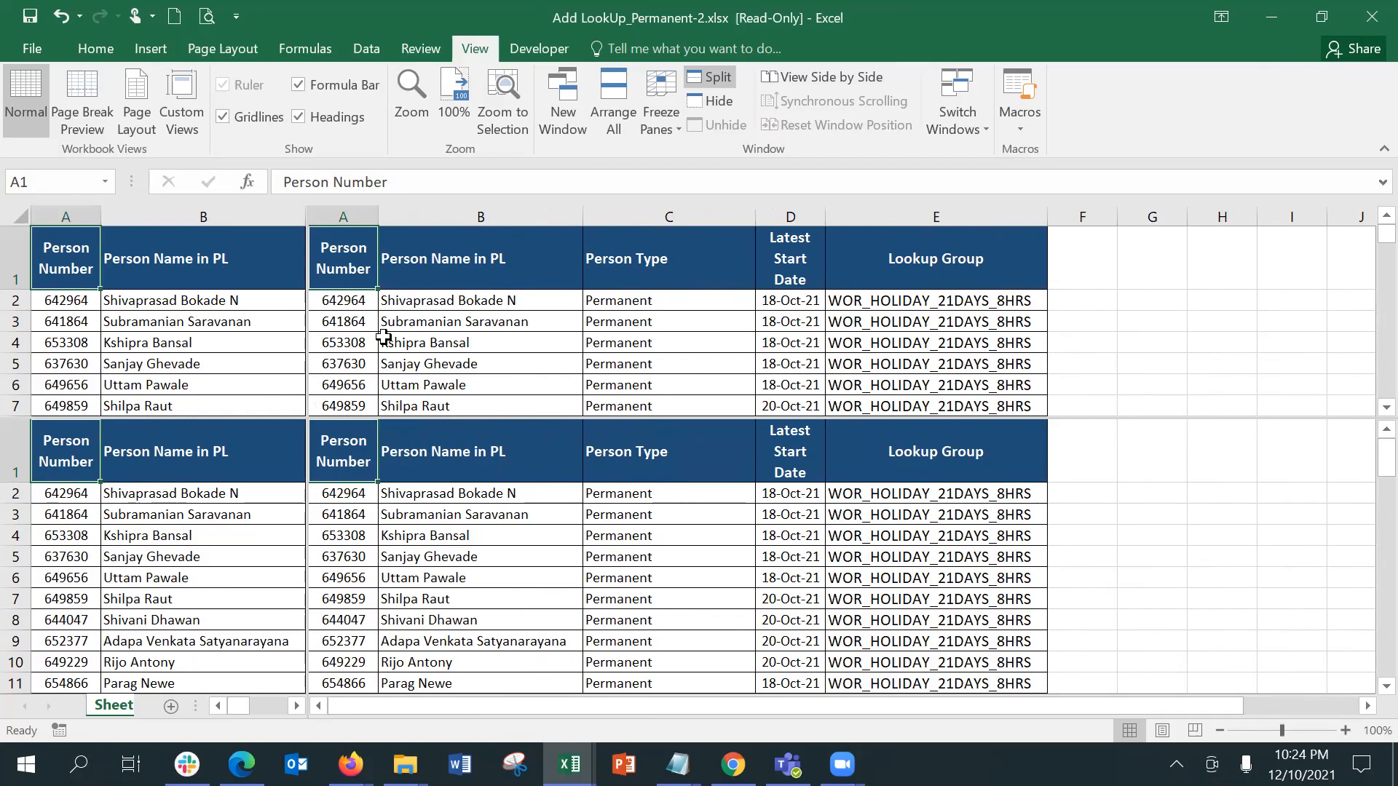
{"action": "left_click", "coordinate": [705, 80]}
{"action": "left_click", "coordinate": [506, 528]}
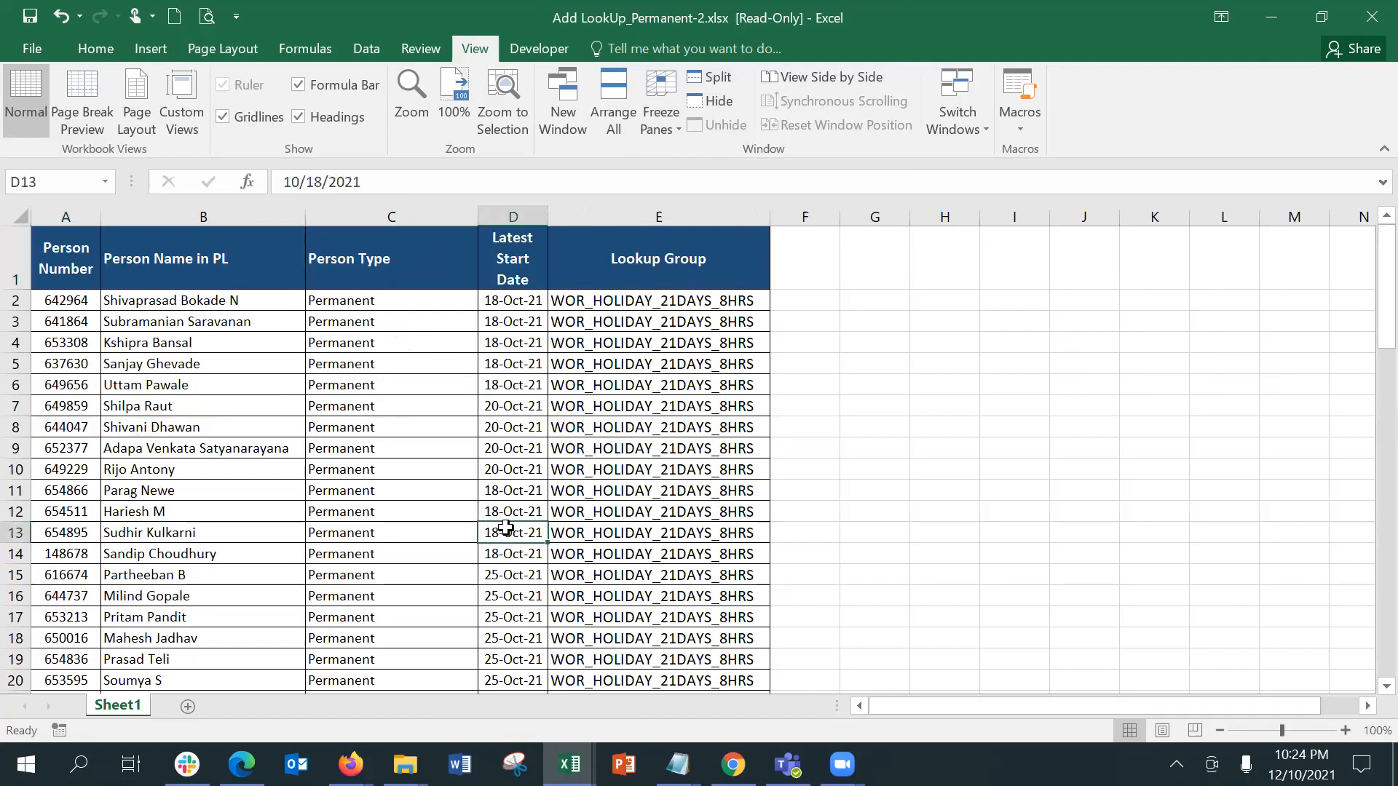